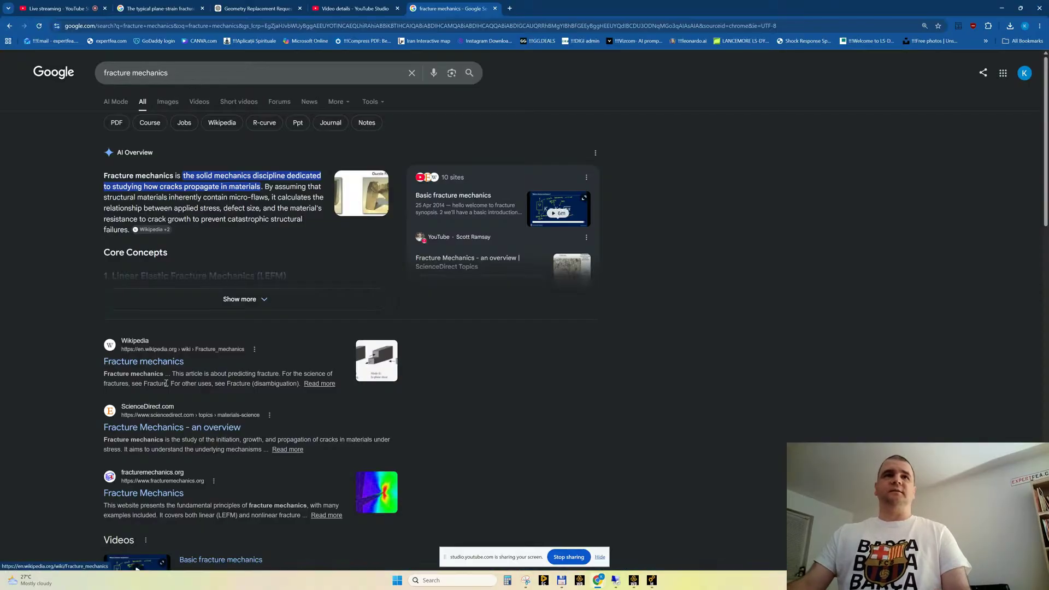
Open the Wikipedia article on fracture mechanics and view its figure of the three fracture modes enlarged
left_click(140, 362)
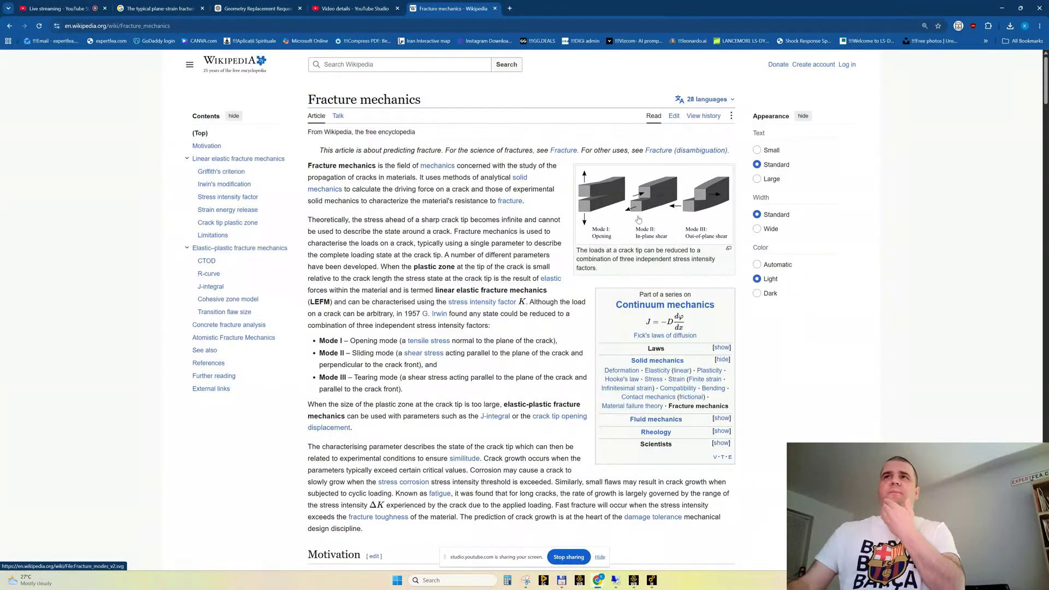
left_click(638, 219)
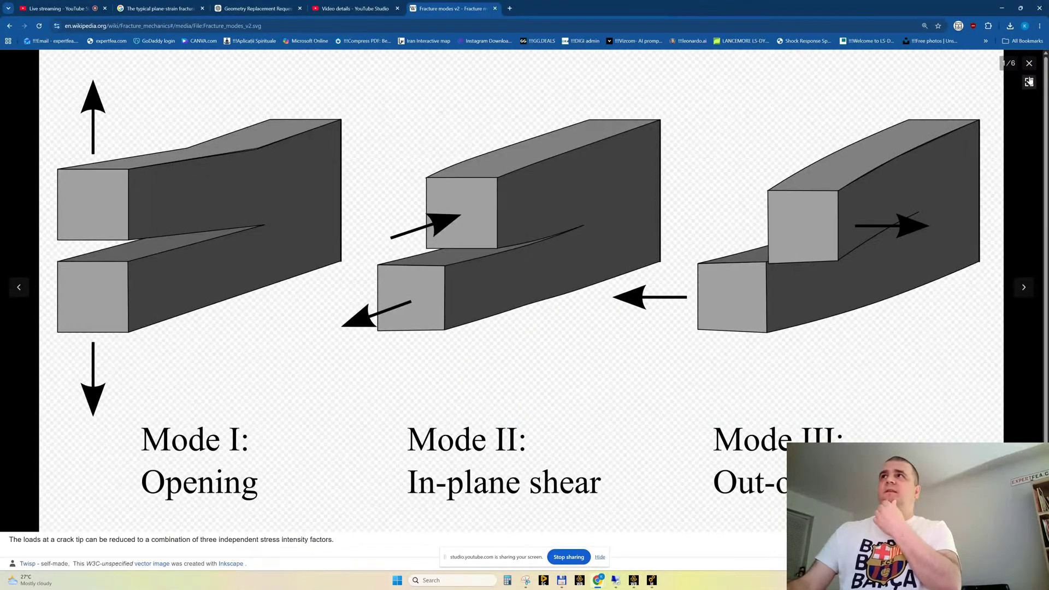
left_click(1029, 65)
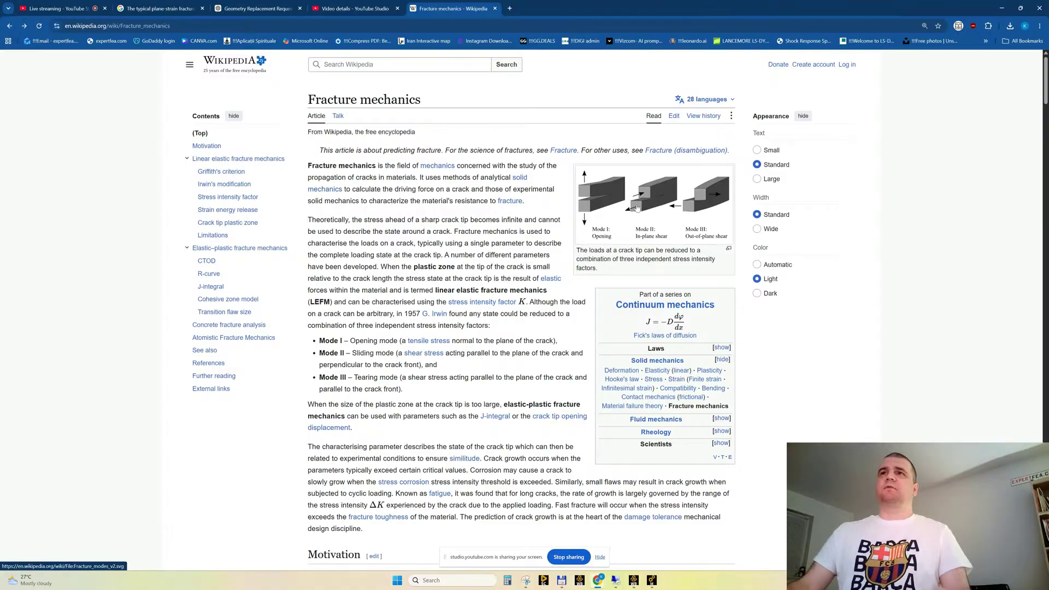
Examine the Griffith's criterion section of the article, including its diagram of a crack in an infinitely large plate
scroll(526, 255, "down", 10)
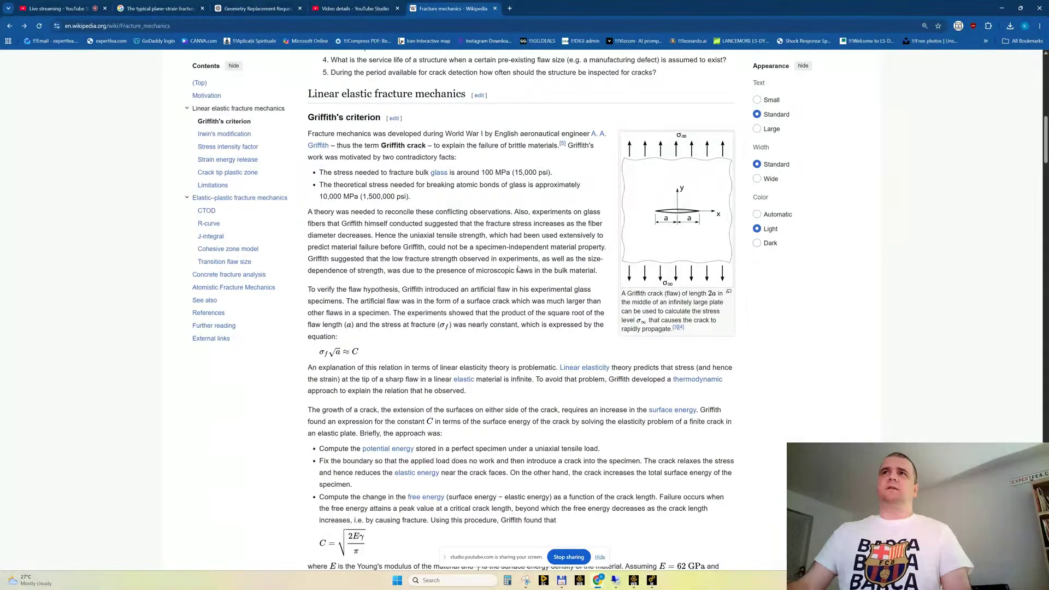
scroll(518, 270, "down", 2)
scroll(518, 268, "up", 4)
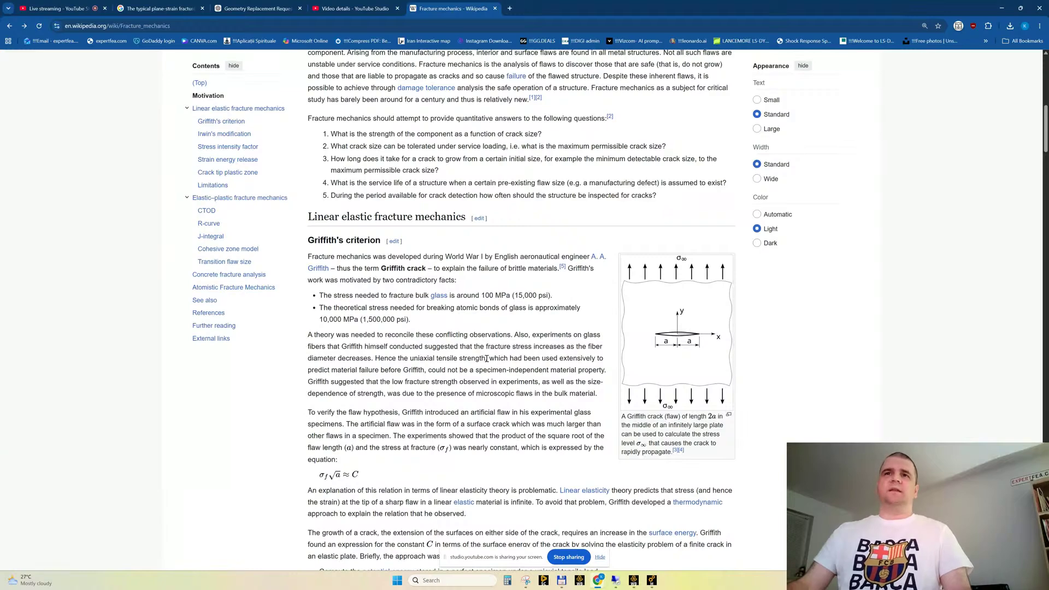
scroll(487, 358, "down", 1)
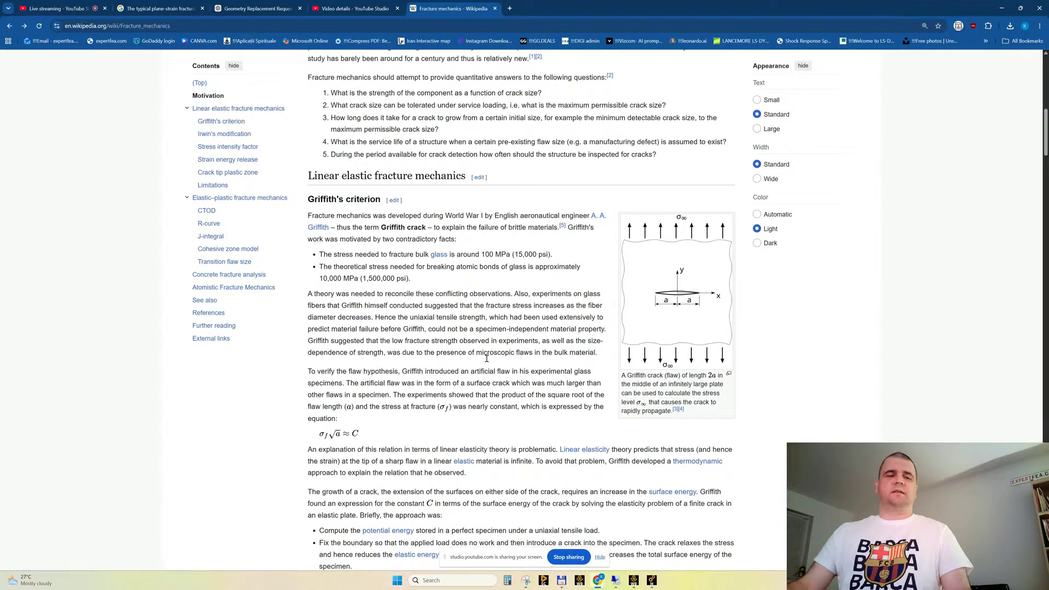
scroll(487, 358, "down", 2)
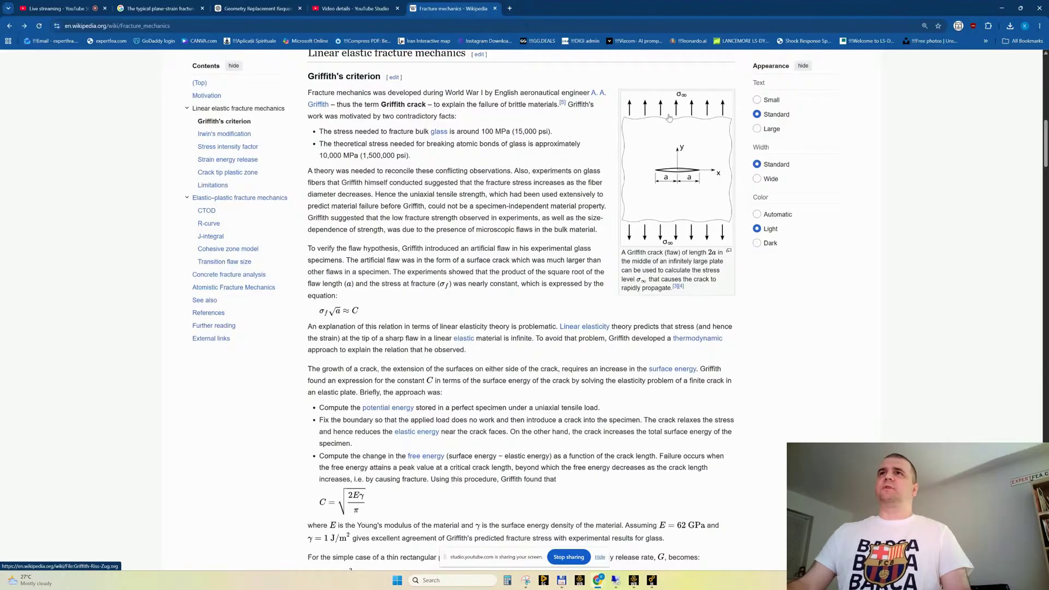
scroll(567, 329, "down", 4)
scroll(567, 330, "up", 4)
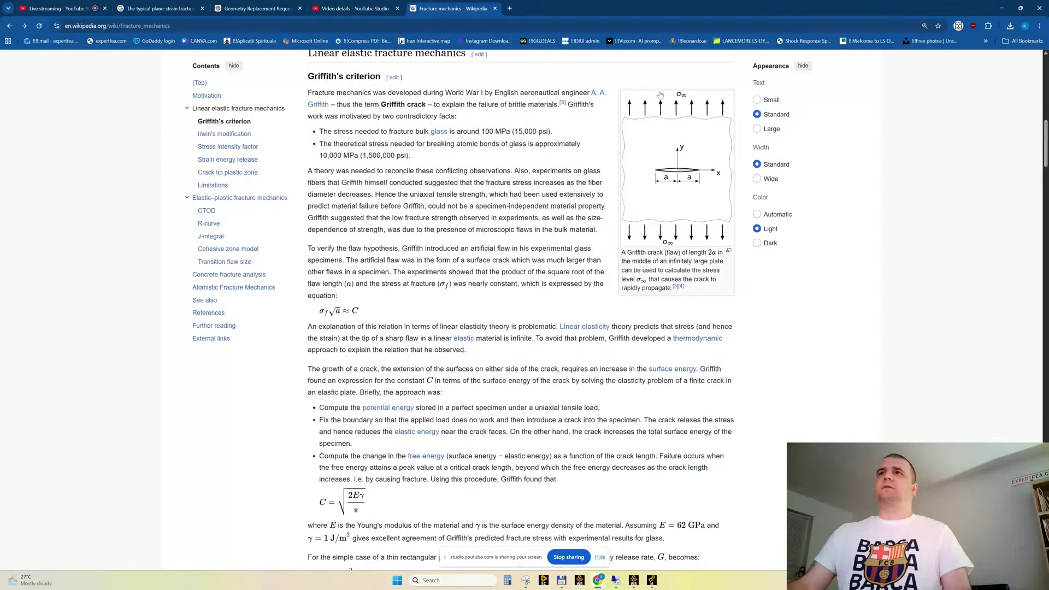
Examine the Irwin's modification section, including the figure of crack-tip plastic zones in plane strain and plane stress and the text on ductile materials
scroll(567, 329, "down", 4)
scroll(474, 261, "down", 2)
scroll(474, 262, "down", 3)
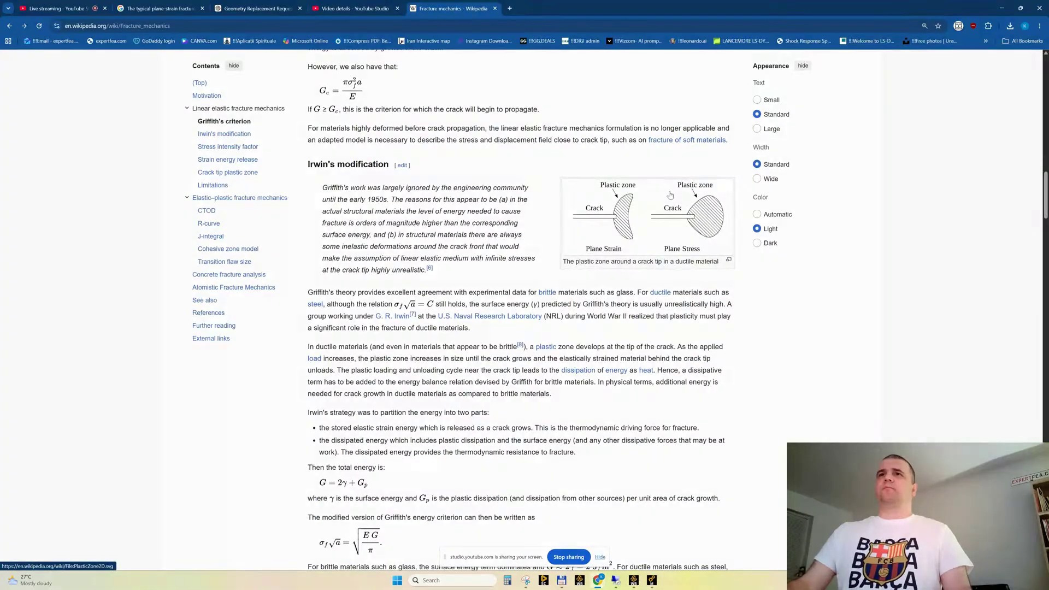
scroll(555, 269, "down", 5)
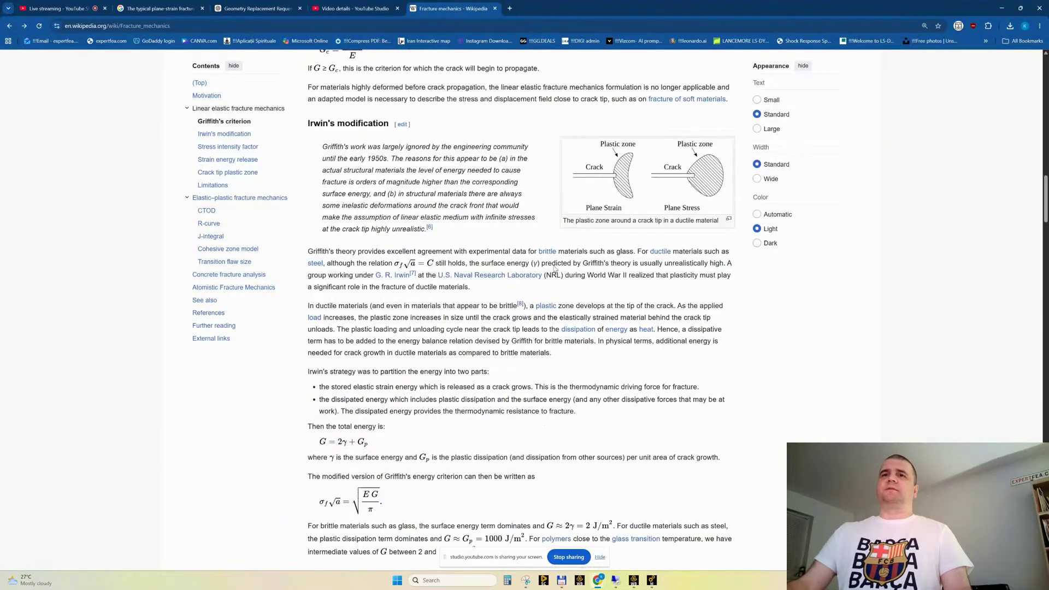
scroll(555, 269, "up", 7)
scroll(549, 290, "down", 4)
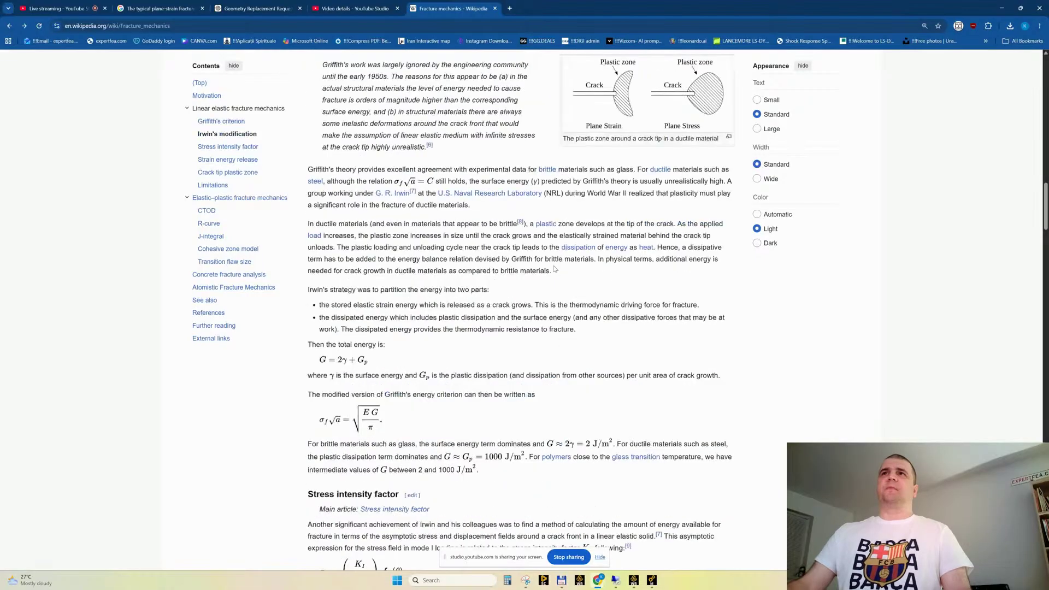
scroll(543, 315, "up", 5)
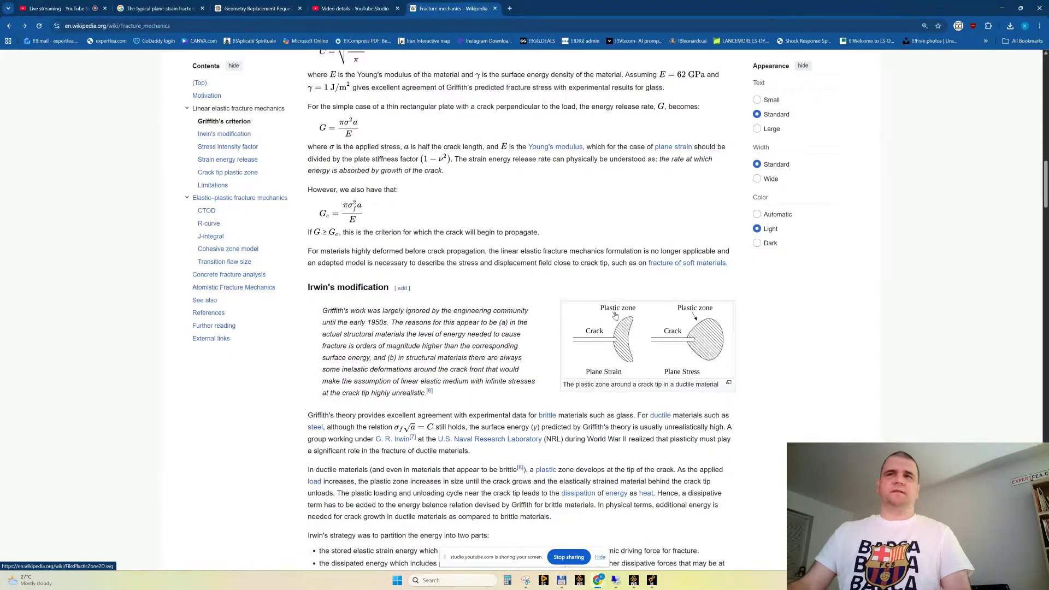
scroll(614, 315, "down", 2)
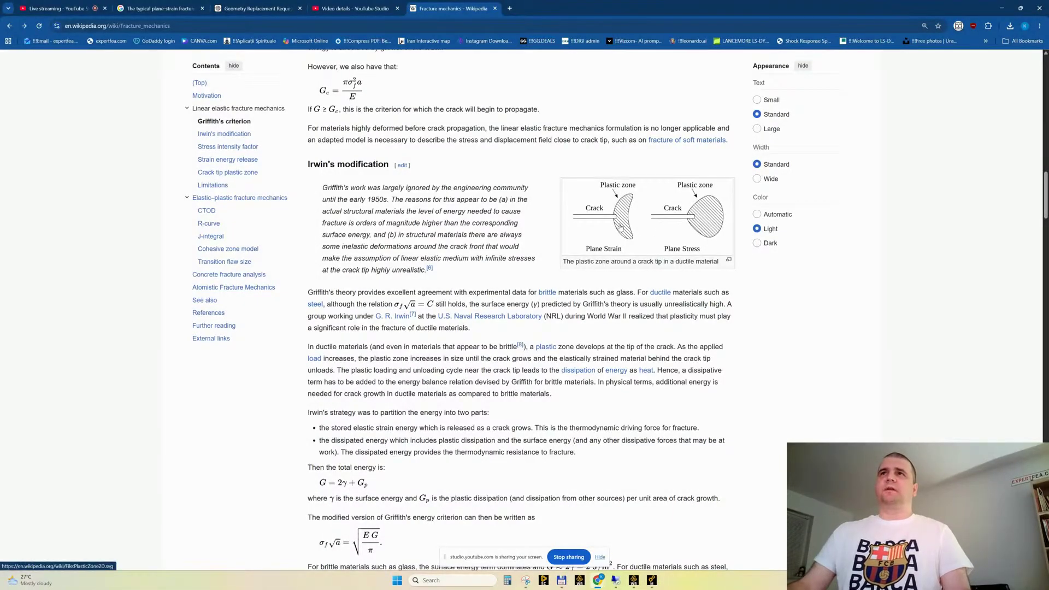
scroll(614, 237, "down", 3)
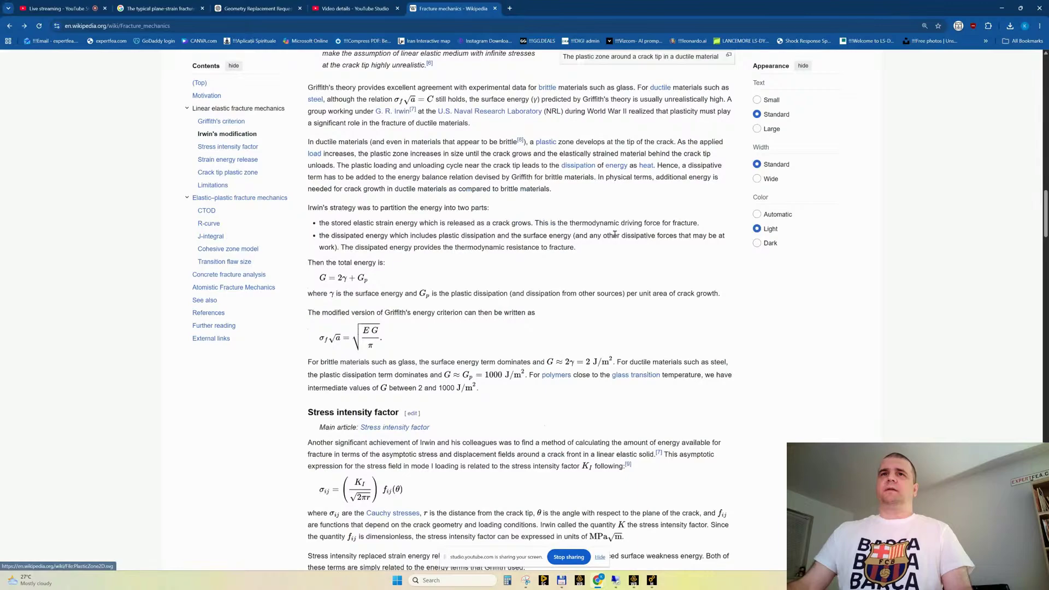
scroll(614, 234, "up", 3)
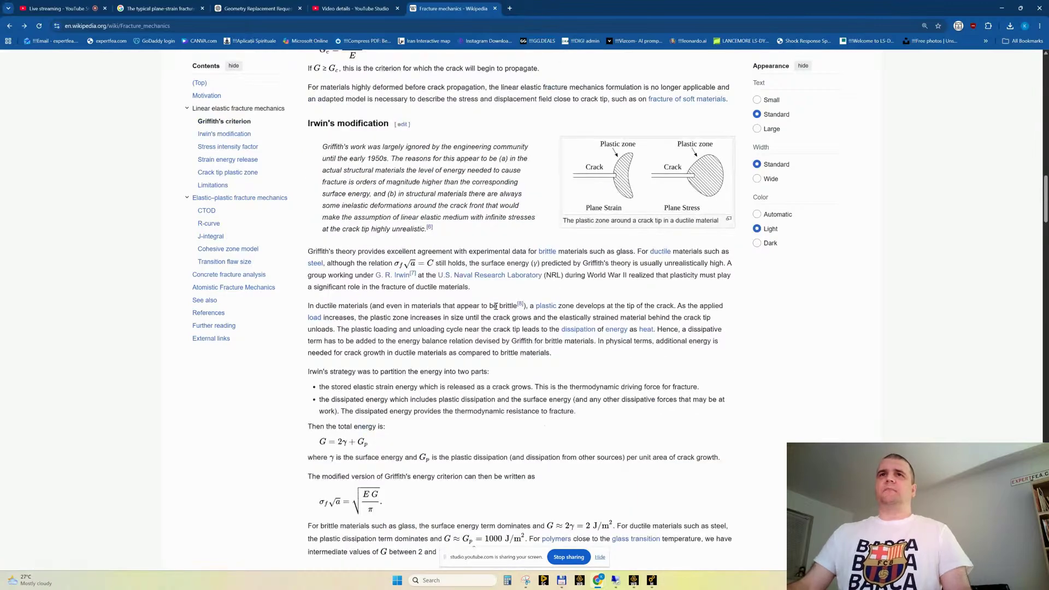
left_click_drag(481, 229, 515, 377)
left_click(548, 377)
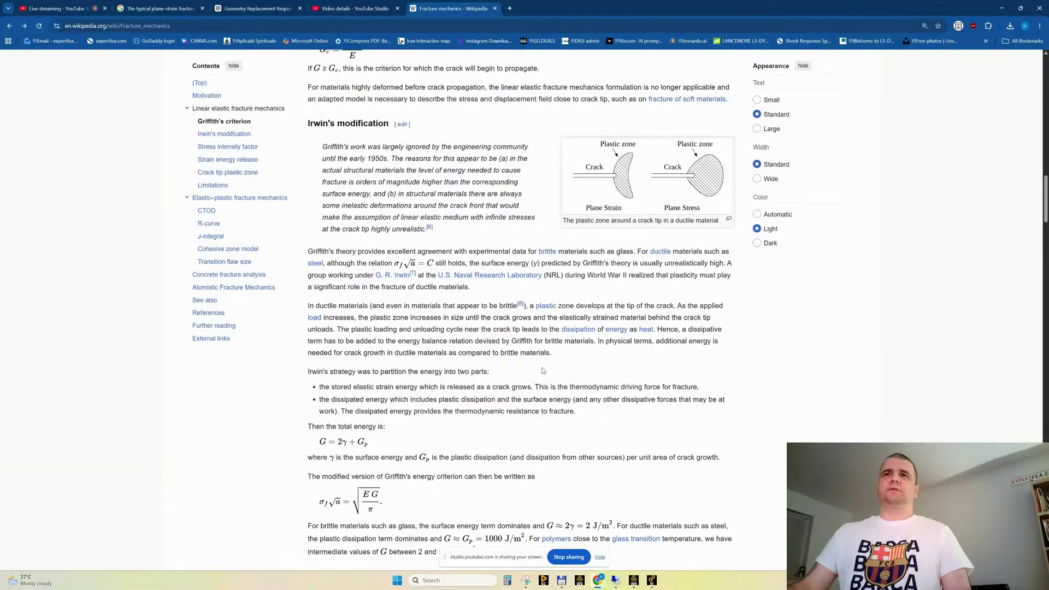
Examine the Stress intensity factor section and its formulas for plane stress and plane strain
scroll(534, 365, "down", 4)
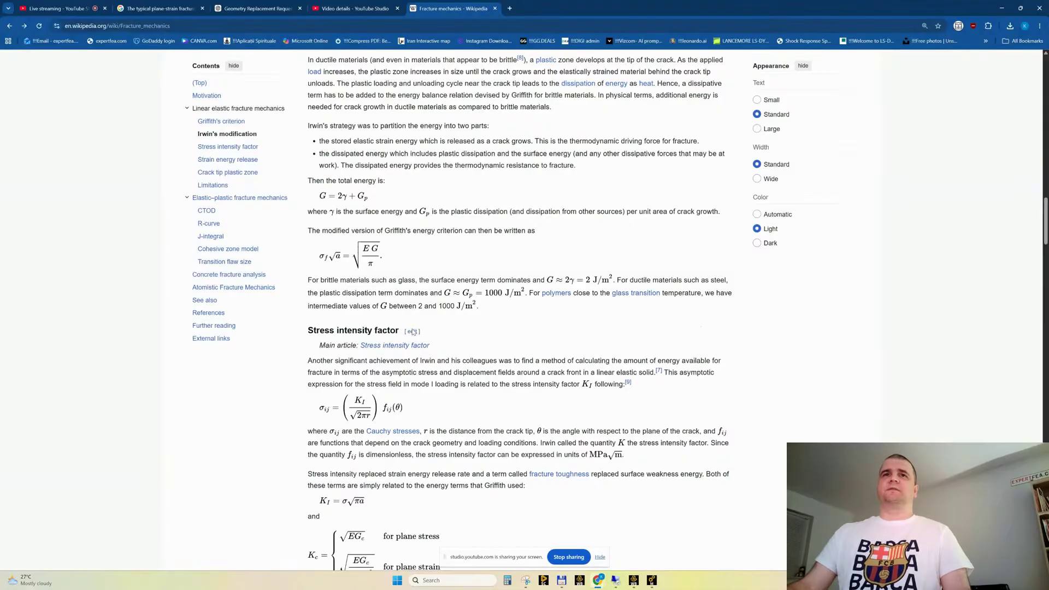
scroll(413, 332, "down", 2)
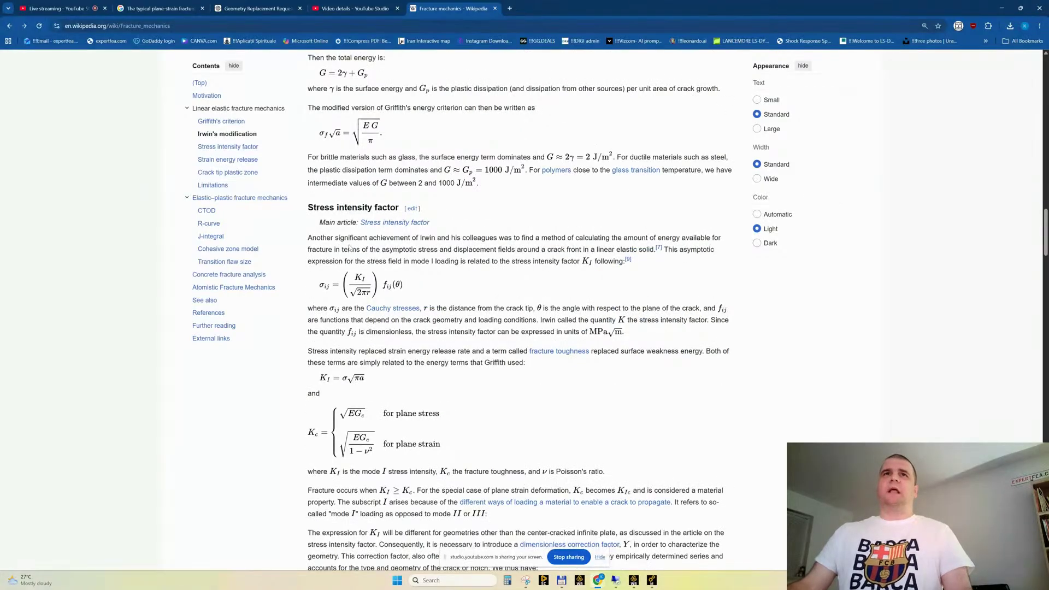
left_click_drag(309, 207, 398, 208)
left_click(478, 212)
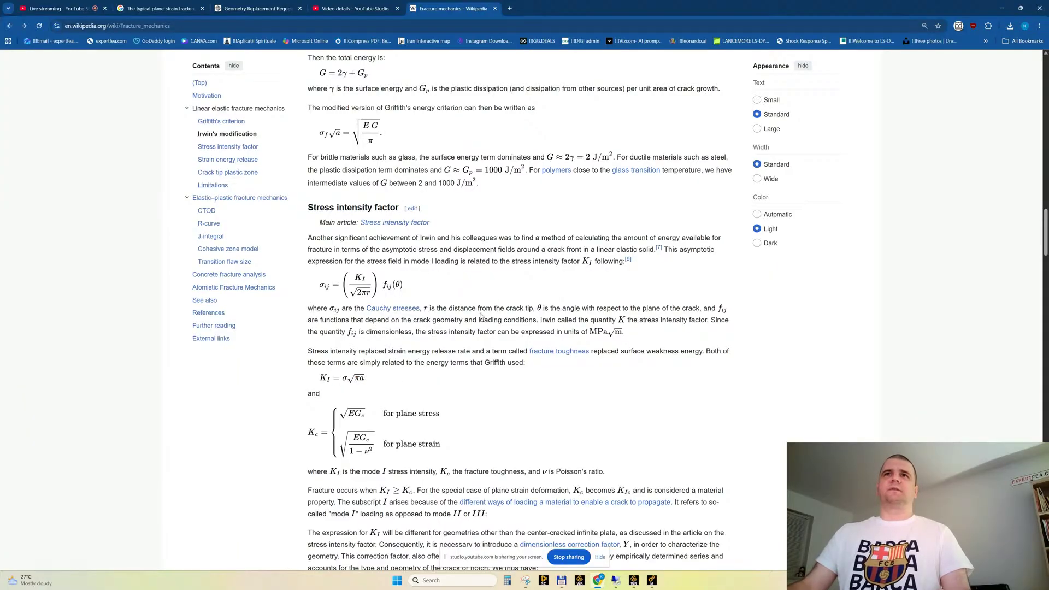
scroll(361, 321, "down", 1)
scroll(361, 321, "down", 3)
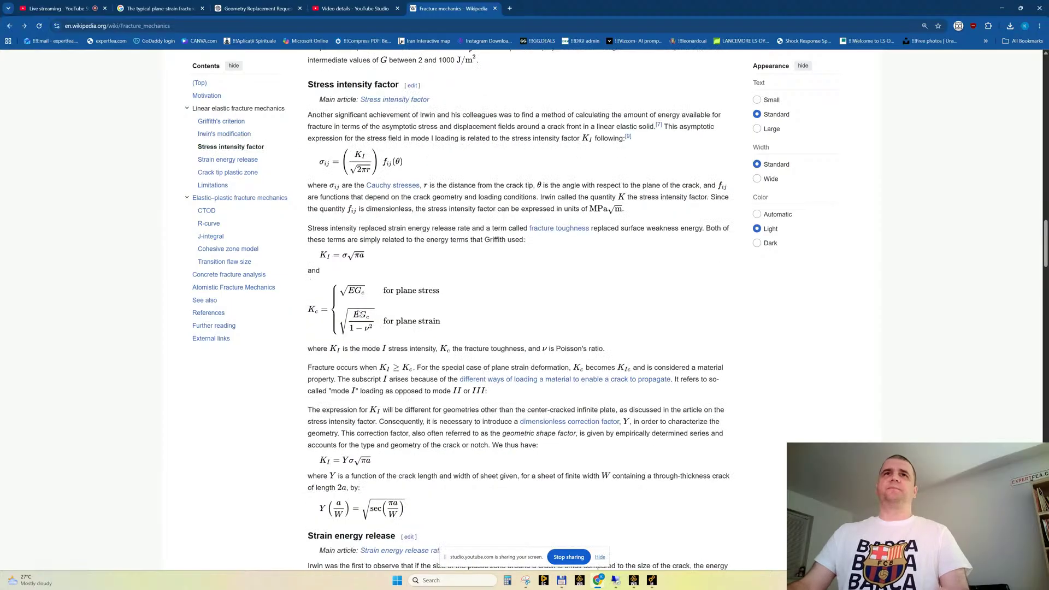
Skim the strain energy release, crack tip plastic zone and limitations sections to reach the J-integral section, and highlight its heading
scroll(361, 271, "down", 20)
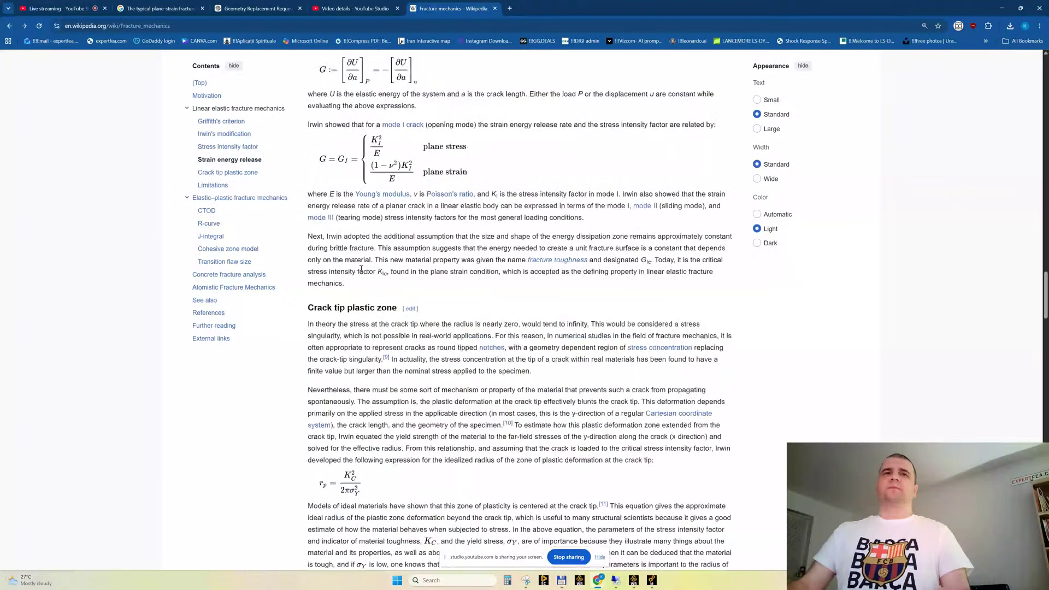
scroll(361, 270, "down", 3)
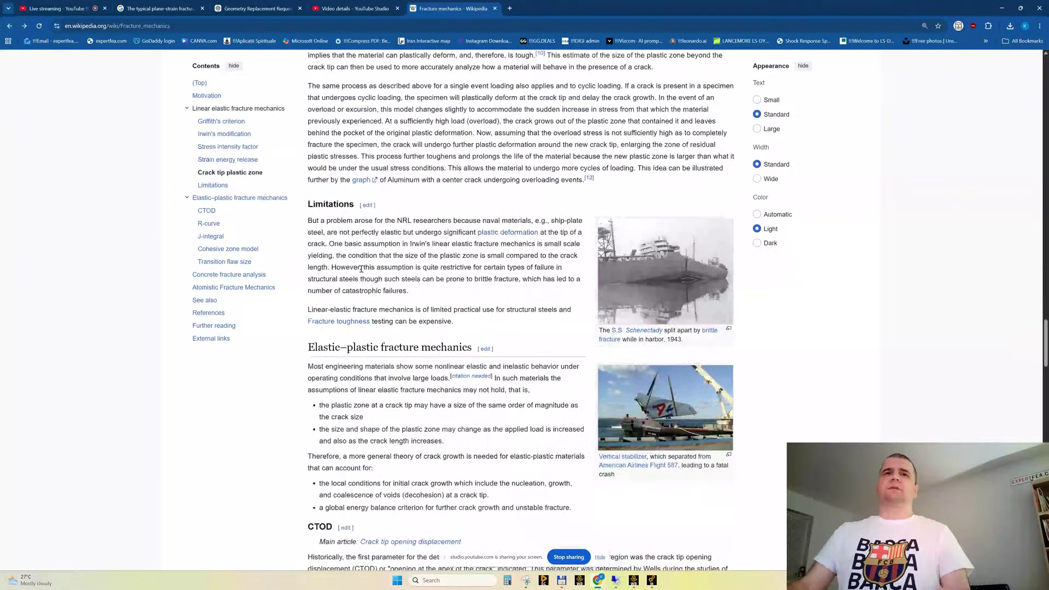
scroll(361, 269, "down", 6)
scroll(361, 269, "up", 13)
scroll(362, 270, "down", 17)
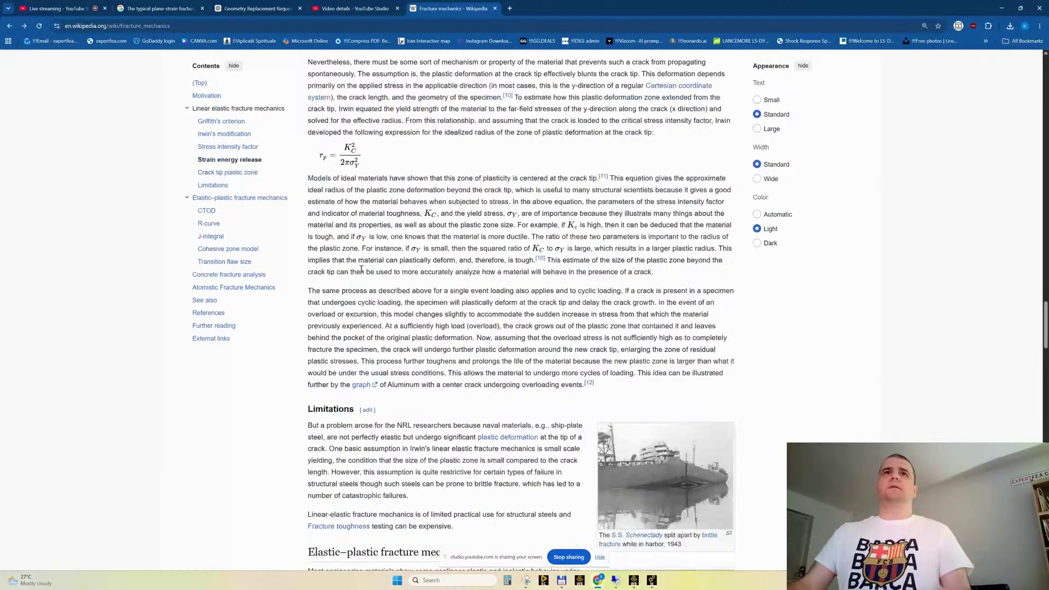
scroll(362, 271, "down", 2)
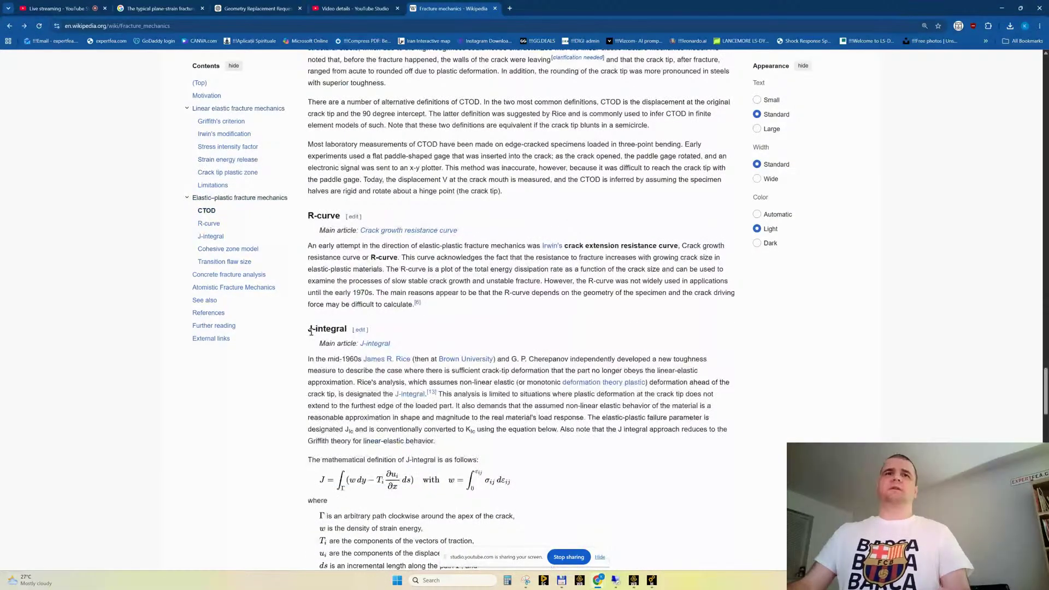
left_click_drag(310, 331, 339, 330)
left_click(540, 329)
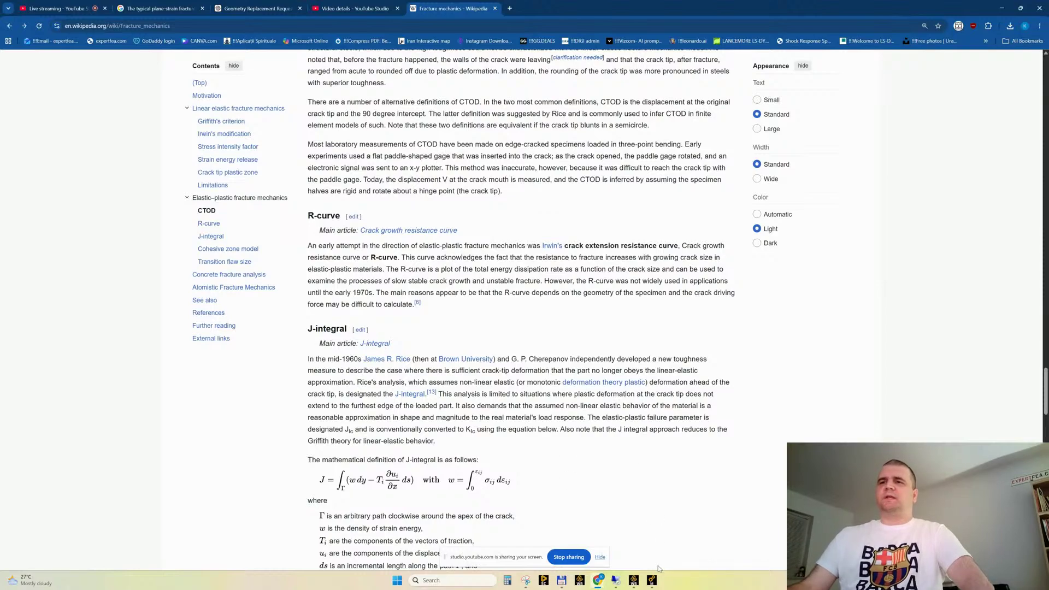
Skim the rest of the article down to its references and return to its beginning
mouse_move(653, 581)
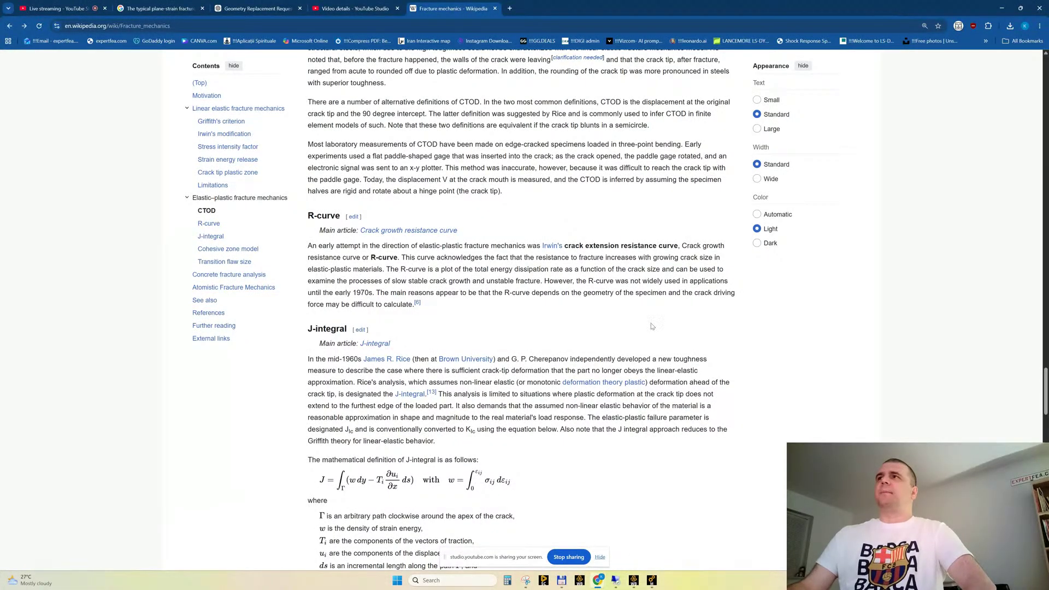
scroll(809, 368, "up", 4)
scroll(809, 368, "down", 7)
scroll(810, 367, "down", 15)
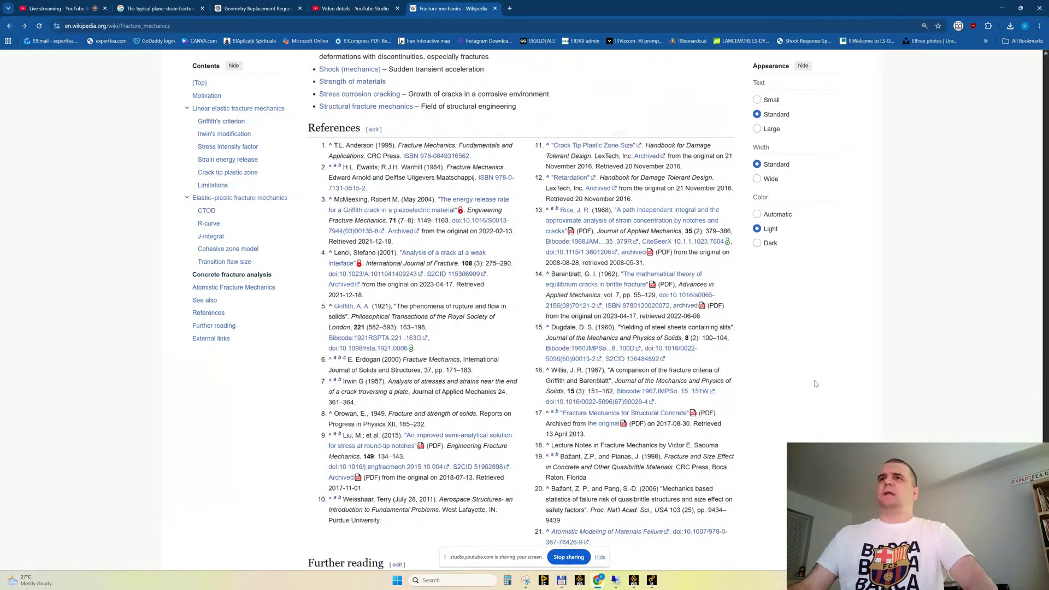
scroll(1019, 295, "up", 15)
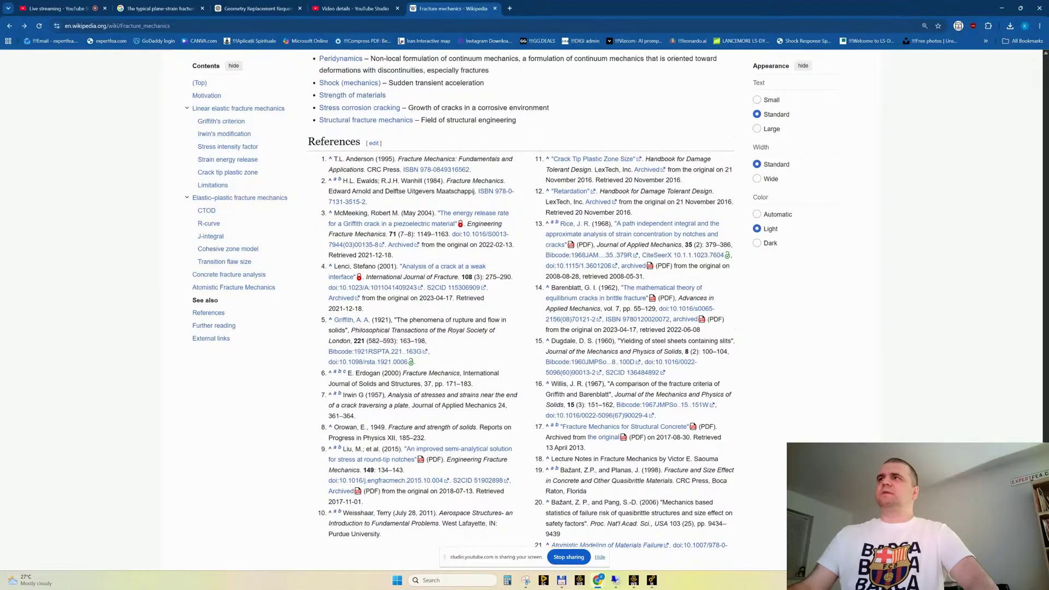
scroll(1019, 295, "up", 10)
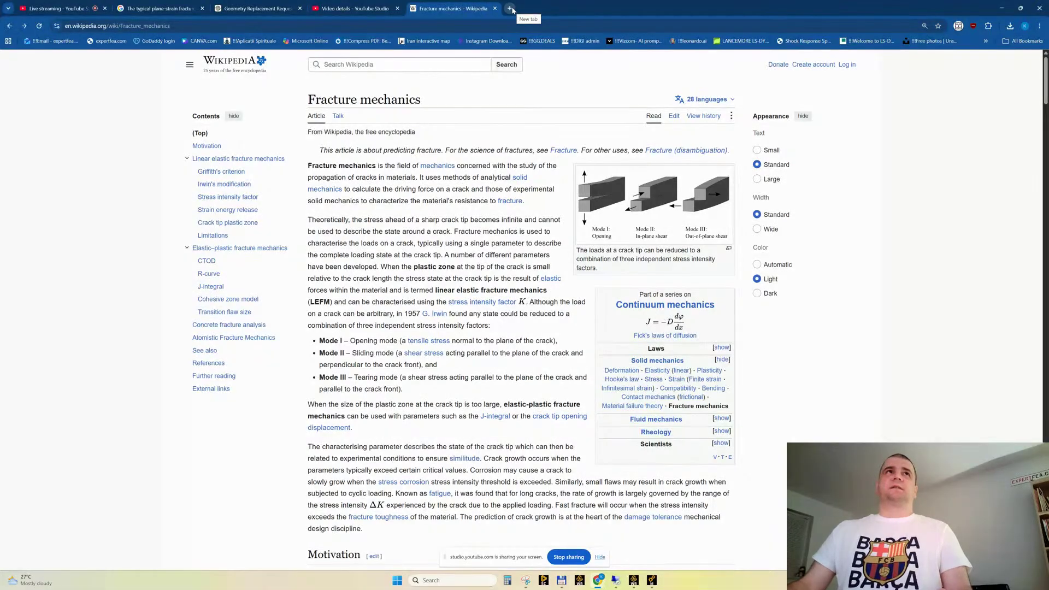
Search Google in a new browser tab for "compact test cpecimen for fatigue drawing"
left_click(510, 8)
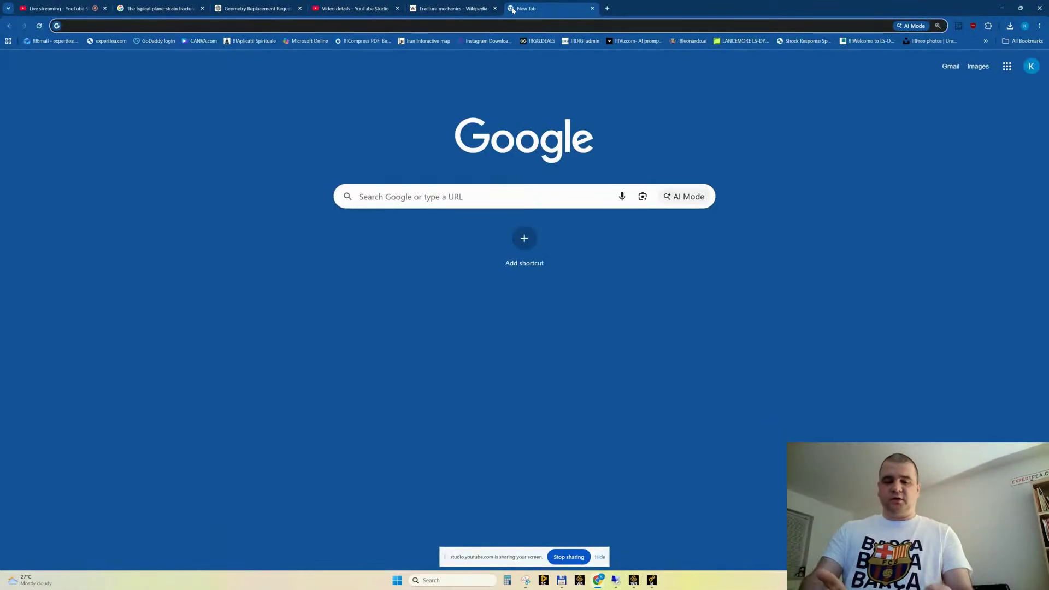
type("compact")
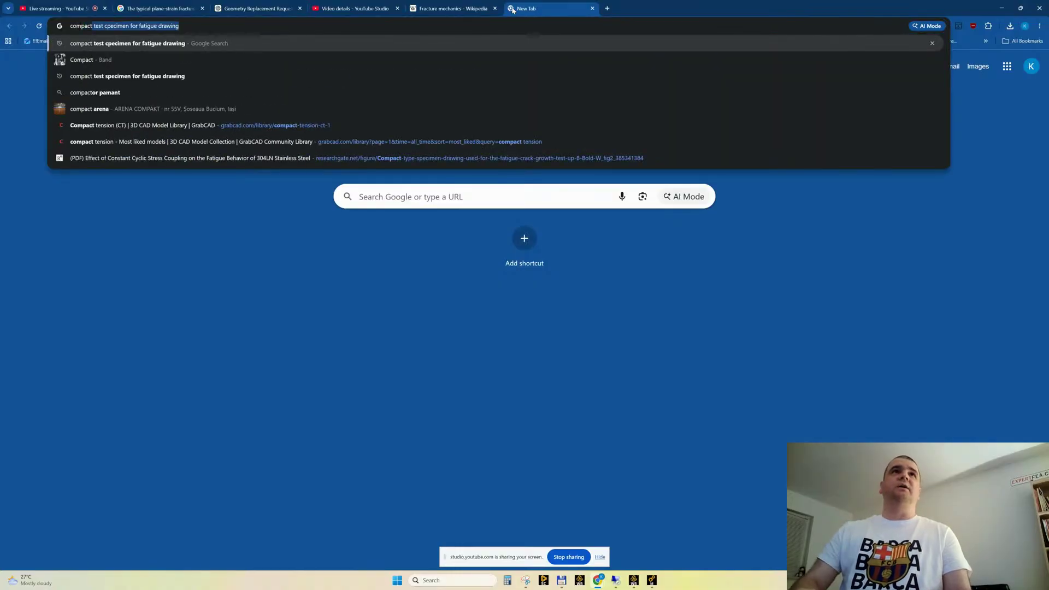
key("Return")
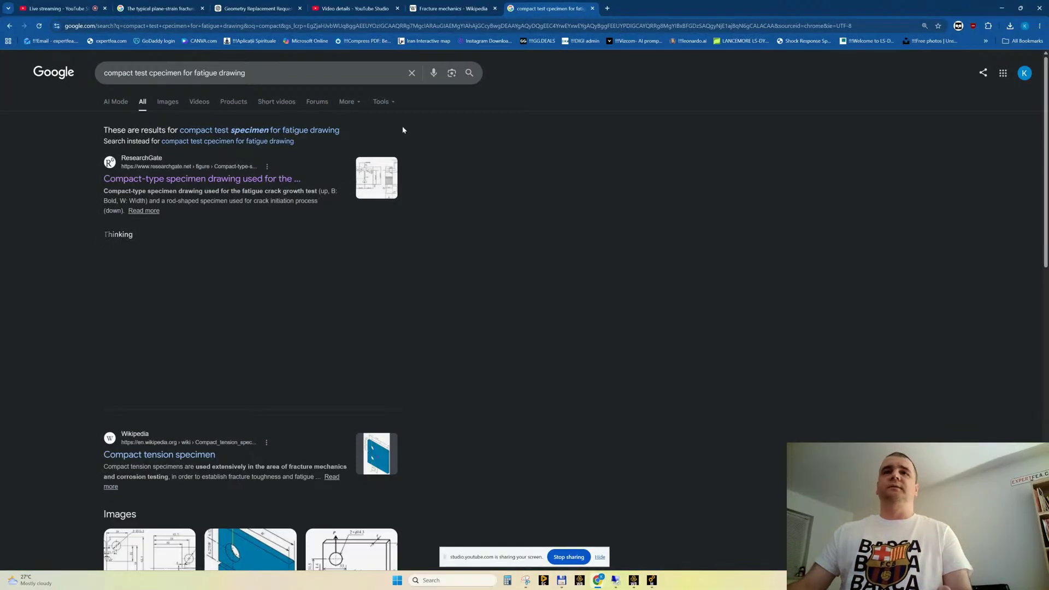
Preview the ResearchGate compact tension specimen drawing from the image results and the related MDPI drawing with the 33 by 32 specimen dimensions
scroll(146, 262, "down", 3)
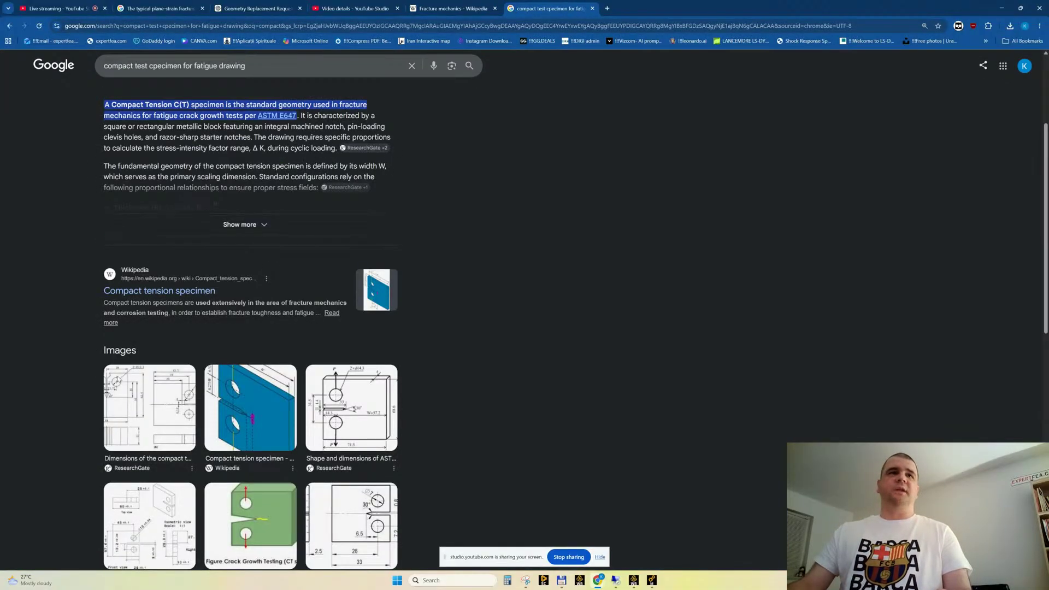
left_click(134, 397)
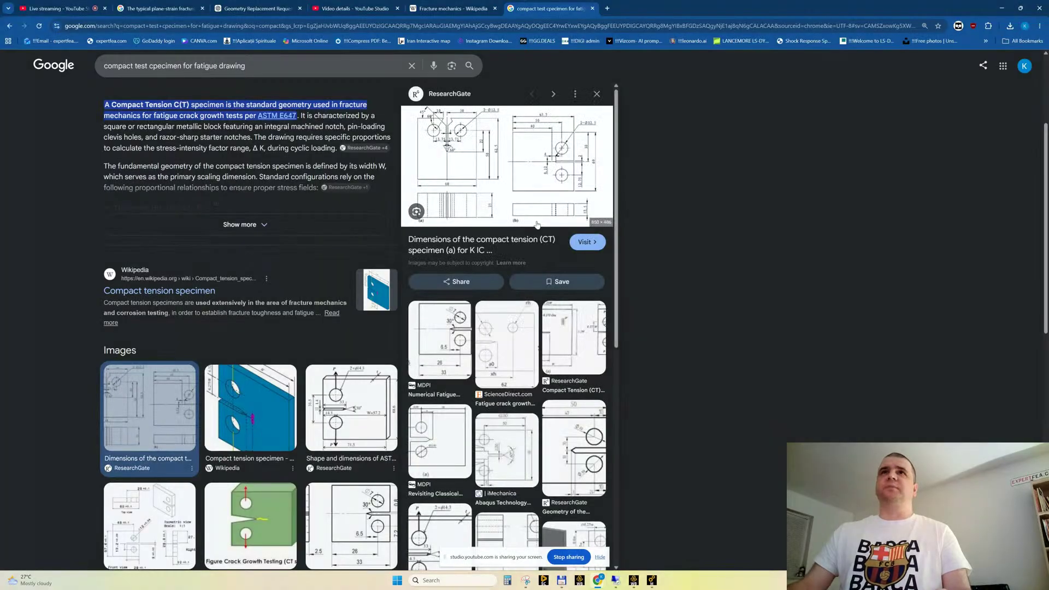
left_click(440, 325)
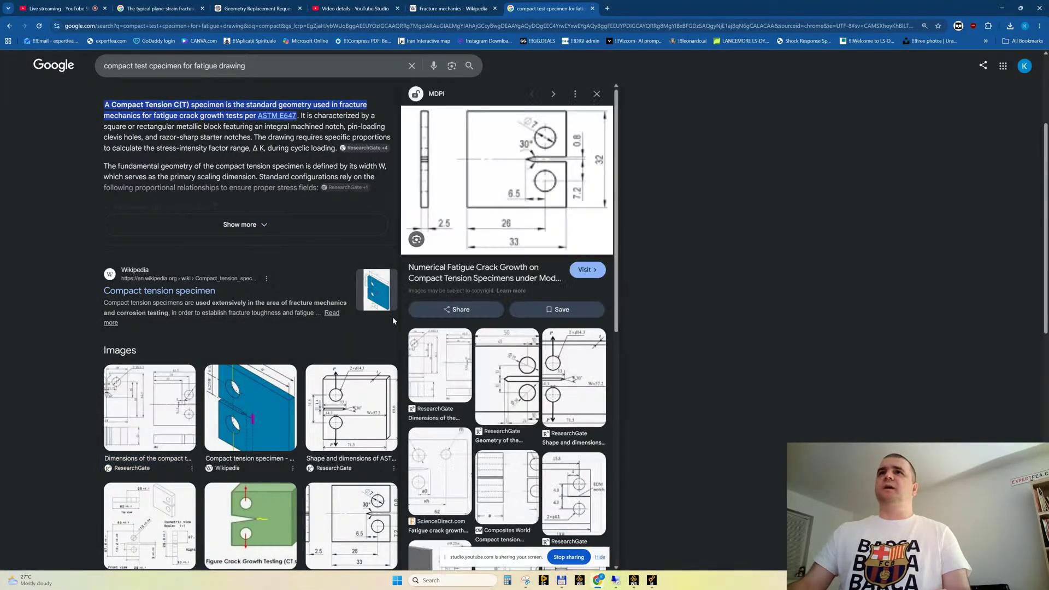
Open the MDPI article on compact tension specimens and examine its enlarged Figure 1 dimension drawing
left_click(476, 206)
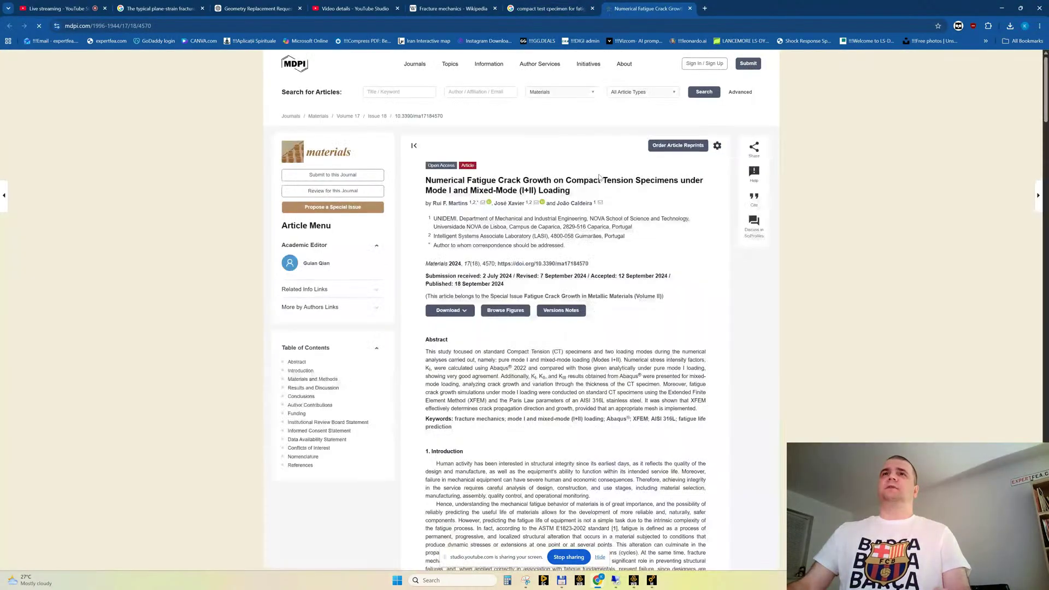
scroll(572, 281, "down", 2)
scroll(572, 281, "down", 10)
scroll(562, 251, "up", 5)
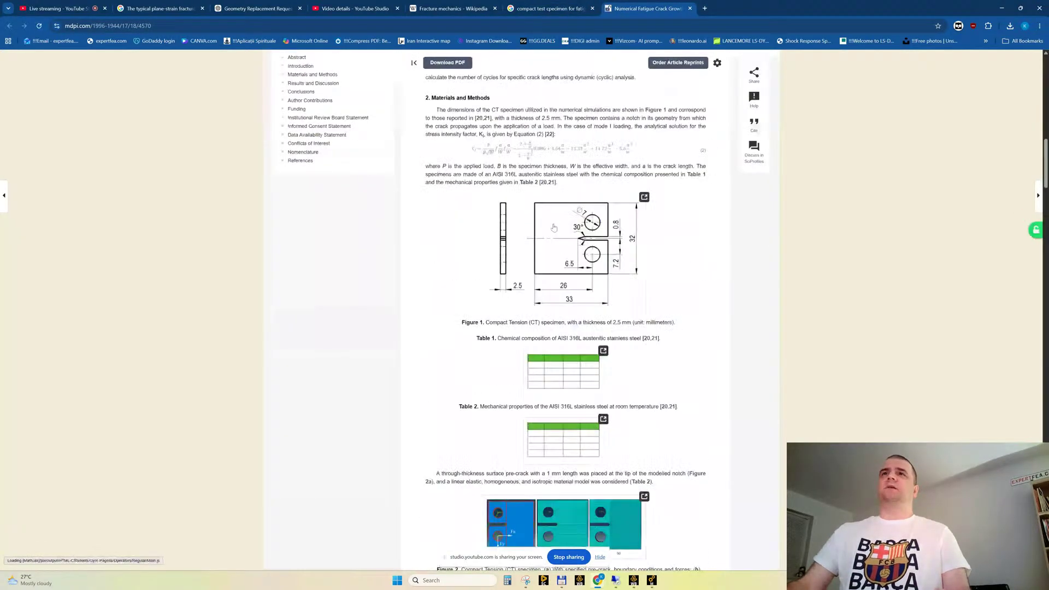
left_click(553, 224)
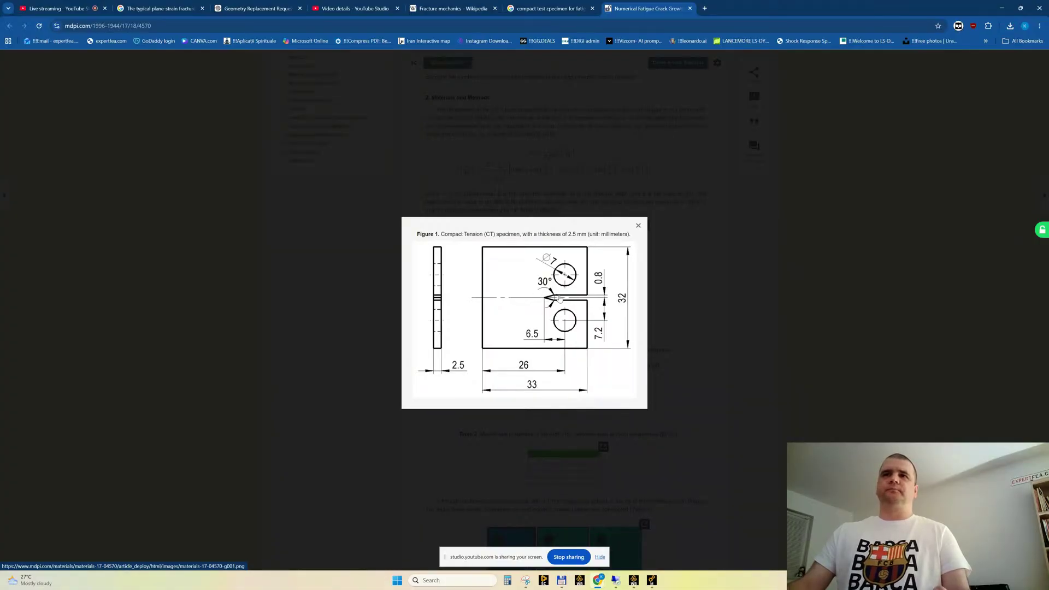
left_click(639, 227)
Enlarge the article's Figure 2 and examine the CT specimen's pre-crack, boundary conditions, forces and finite element meshes
scroll(640, 228, "down", 15)
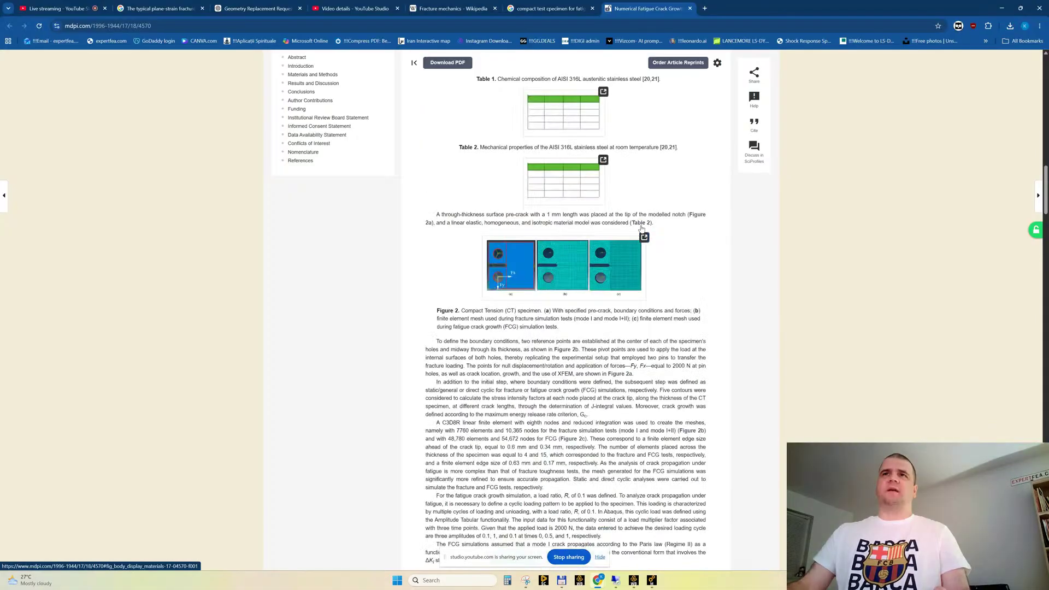
scroll(640, 229, "up", 4)
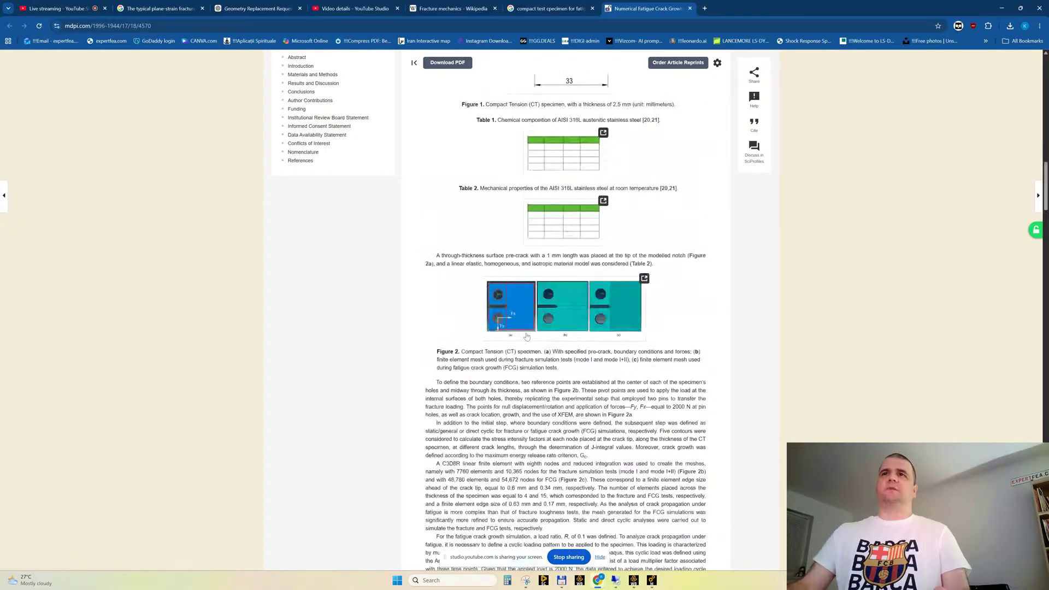
left_click(509, 305)
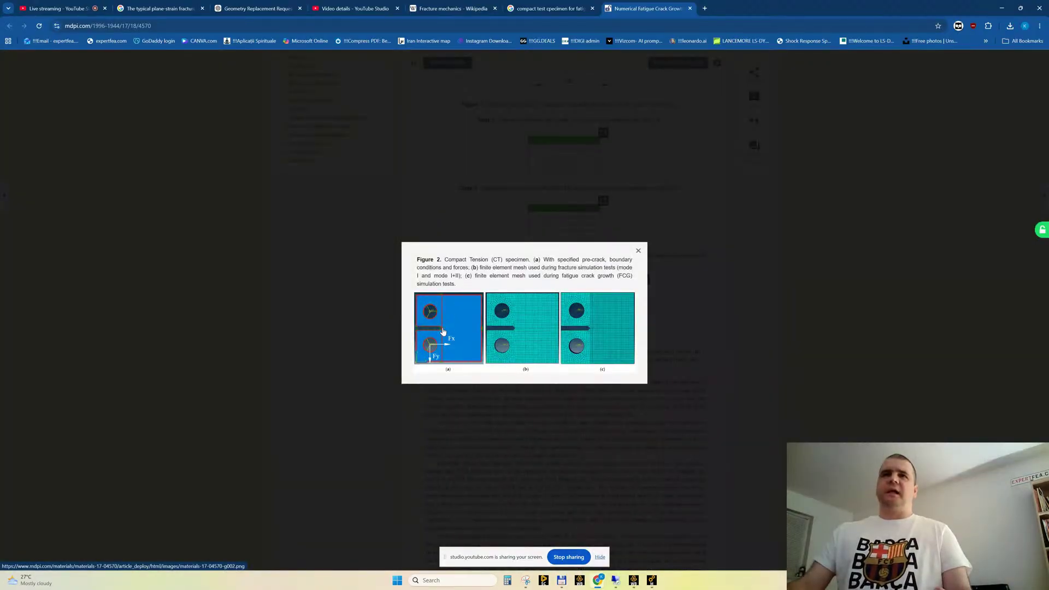
scroll(450, 335, "up", 2, "ctrl")
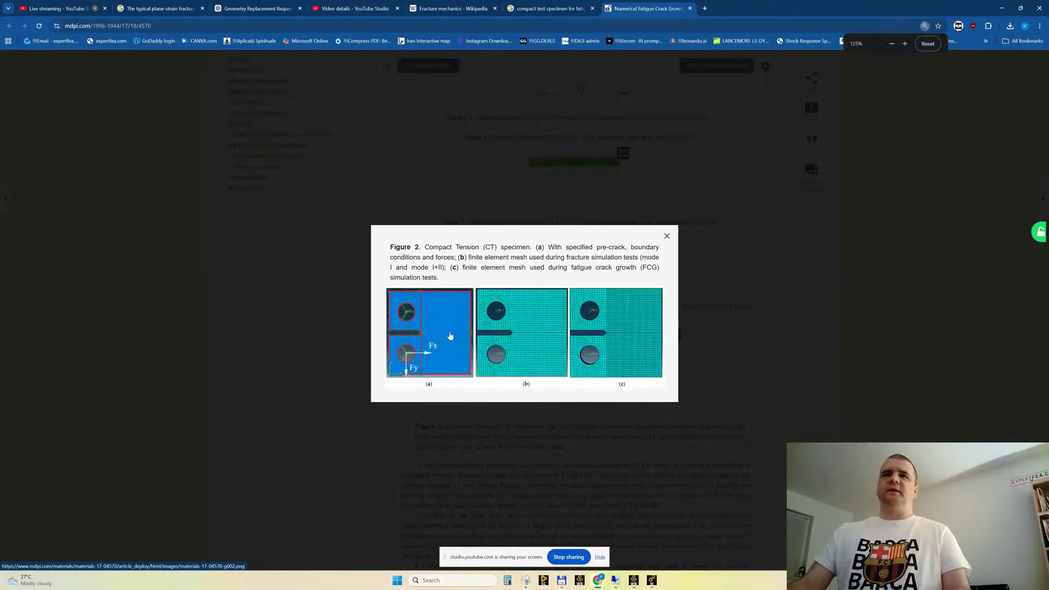
scroll(450, 335, "up", 3, "ctrl")
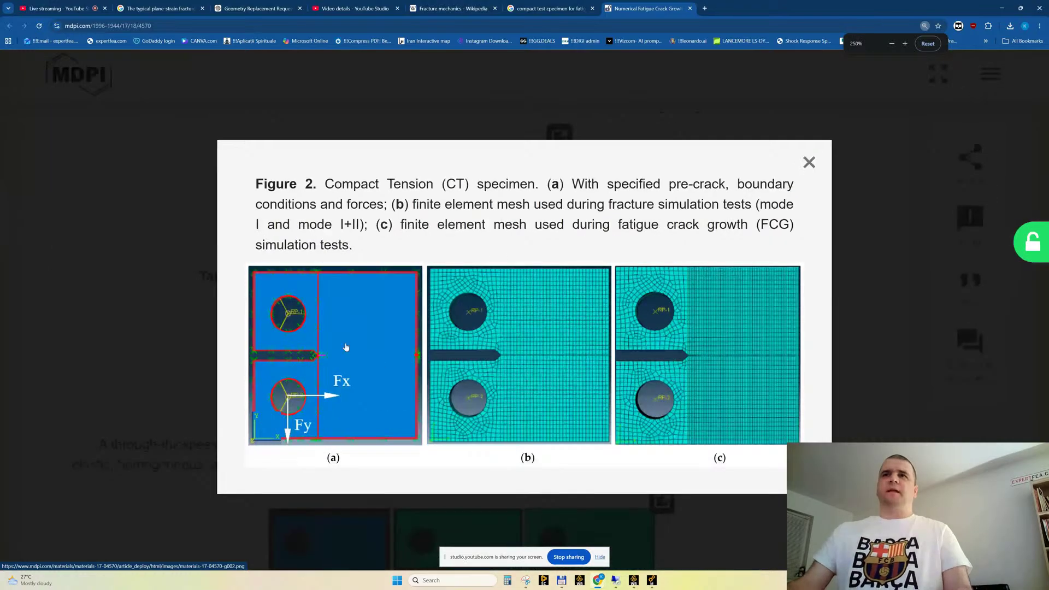
scroll(326, 377, "up", 2, "ctrl")
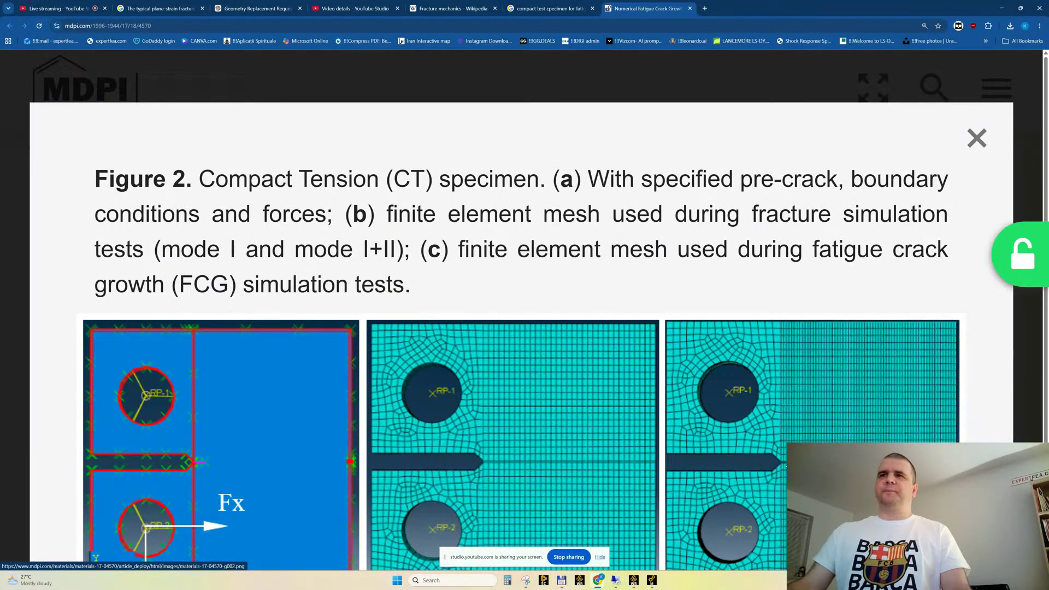
scroll(564, 387, "down", 1)
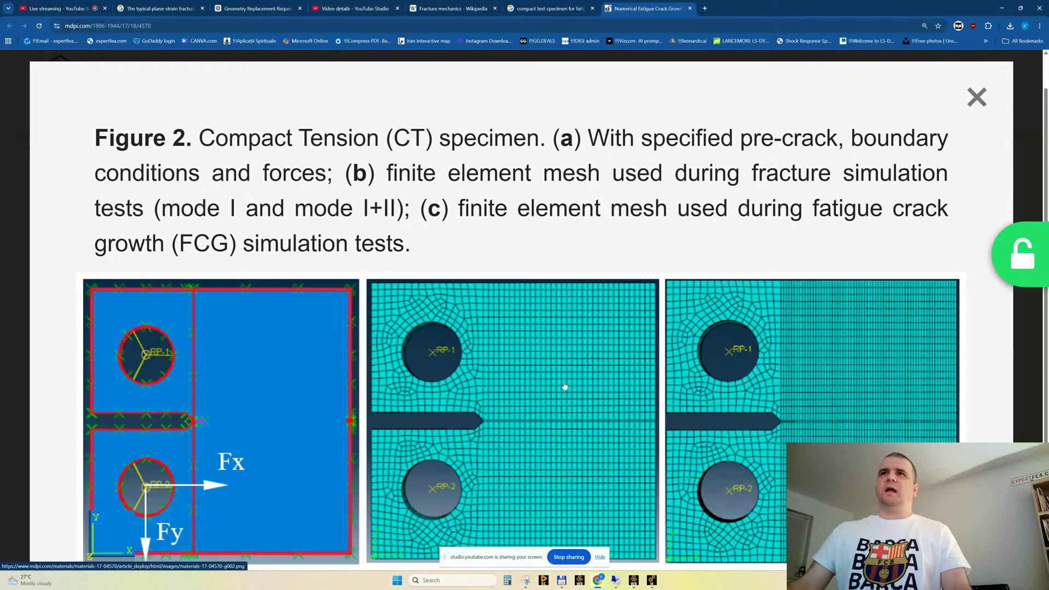
key("Escape")
scroll(527, 375, "down", 5, "ctrl")
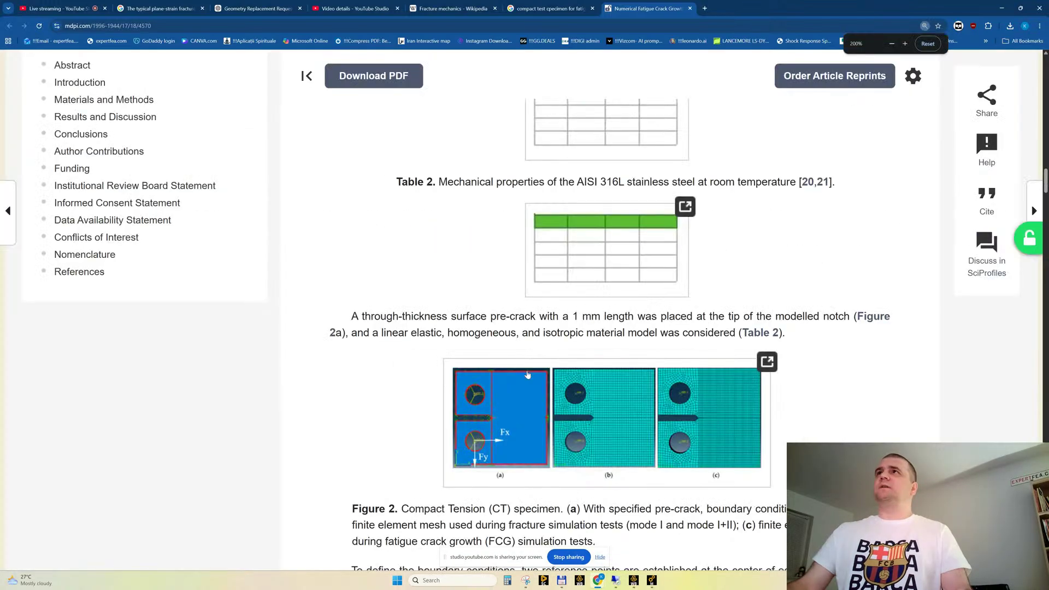
scroll(527, 375, "down", 1, "ctrl")
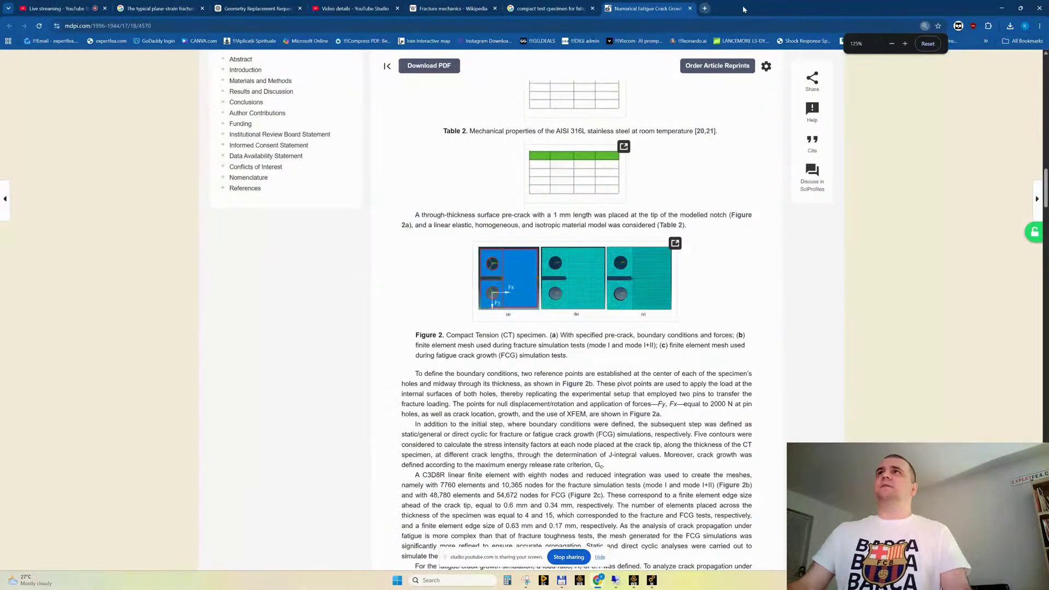
Switch to Ansys Workbench and open the results of the first Static Structural system, which uses the CT specimen geometry
mouse_move(636, 584)
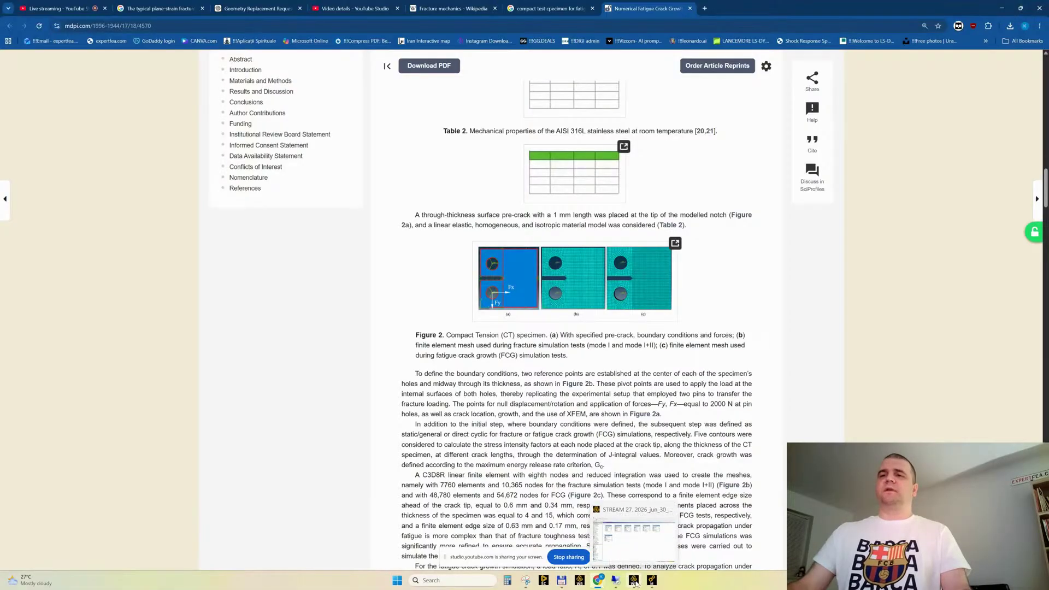
left_click(634, 582)
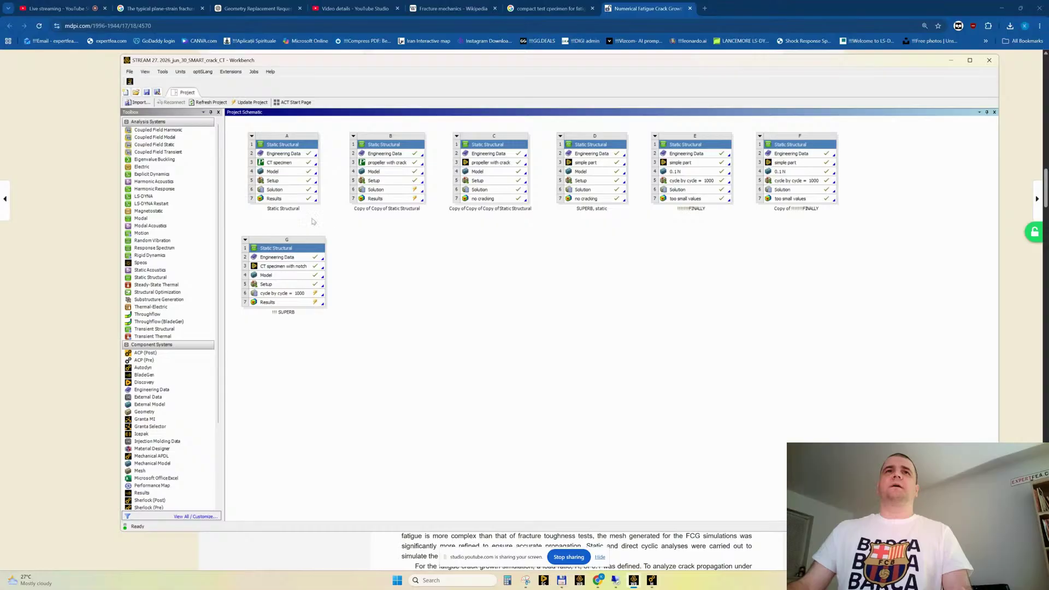
double_click(274, 199)
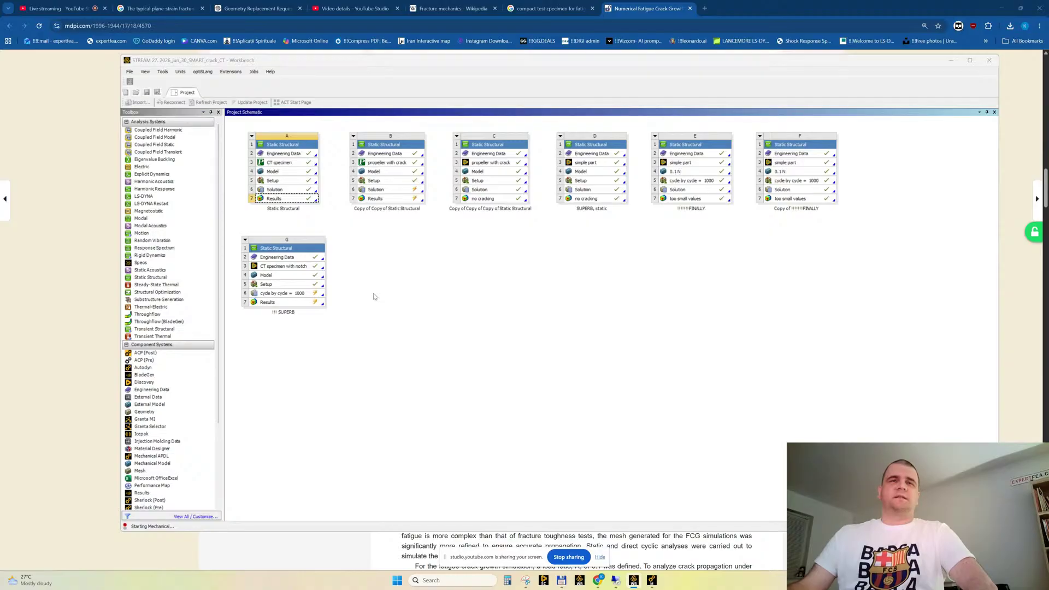
Open the GrabCAD model library in a new browser tab
left_click(705, 8)
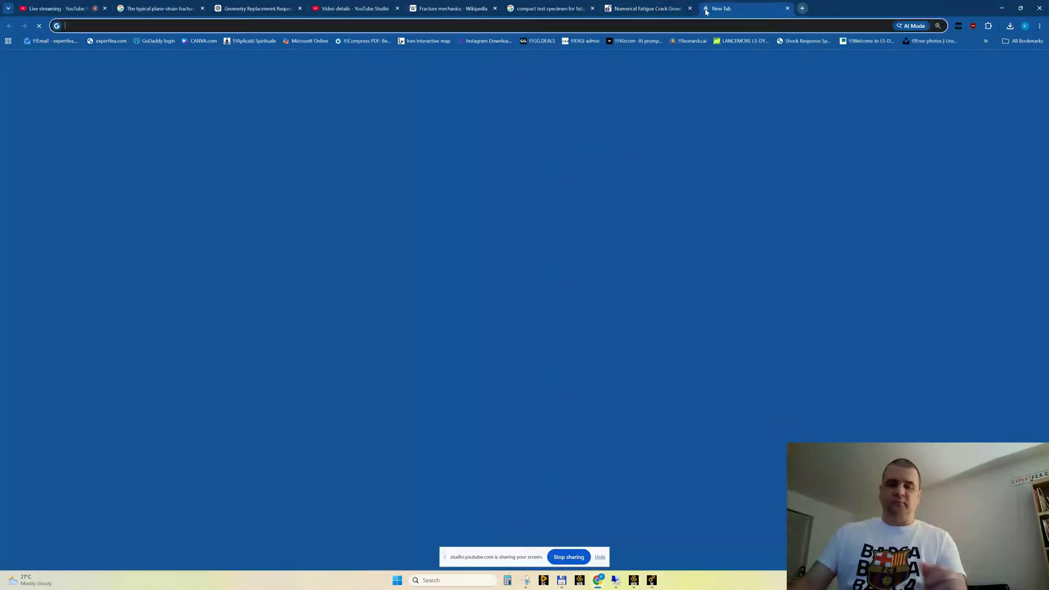
type("grabcad.com/library")
key("Return")
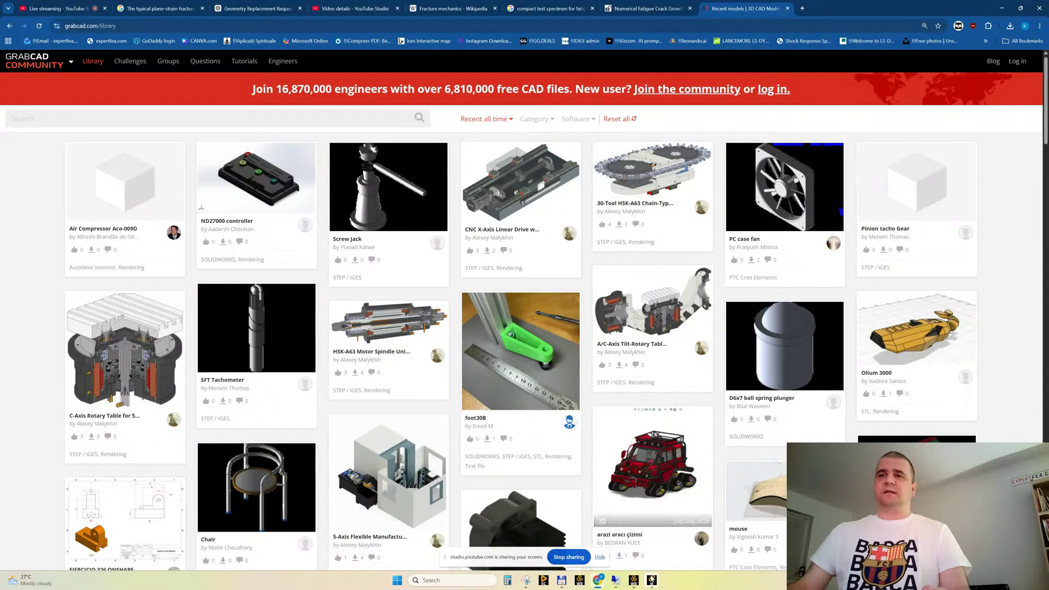
Switch to the "!! SUPERB" session in Ansys Mechanical and show the commands available for its model
left_click(652, 581)
left_click(610, 540)
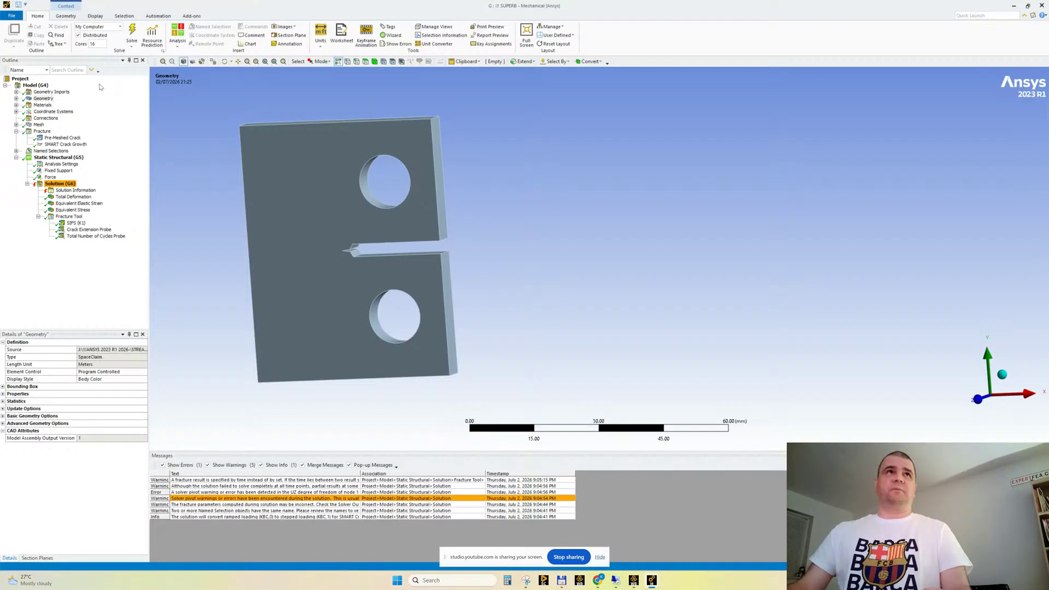
left_click(35, 85)
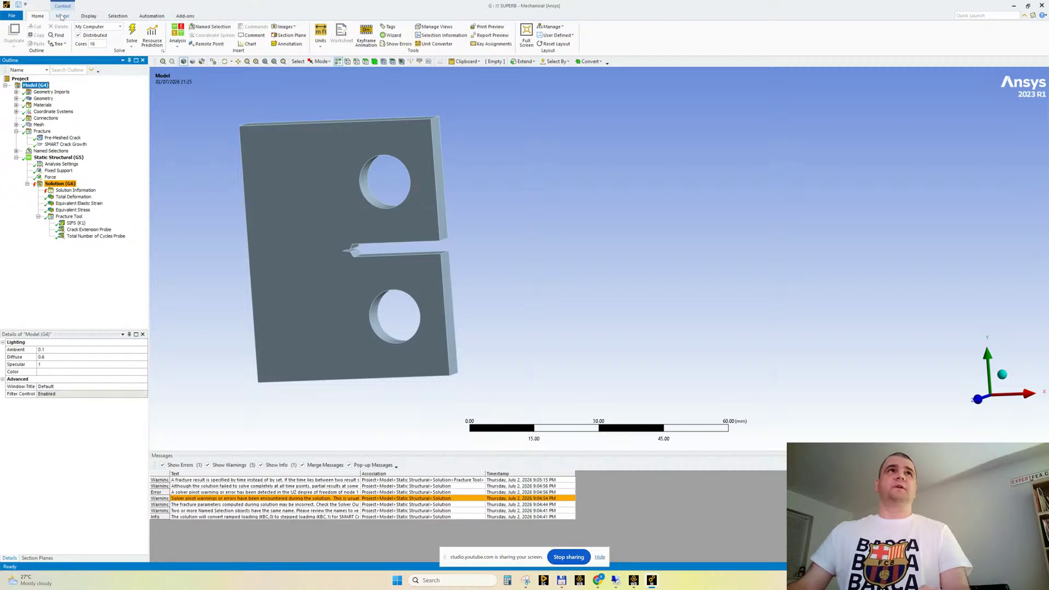
left_click(62, 17)
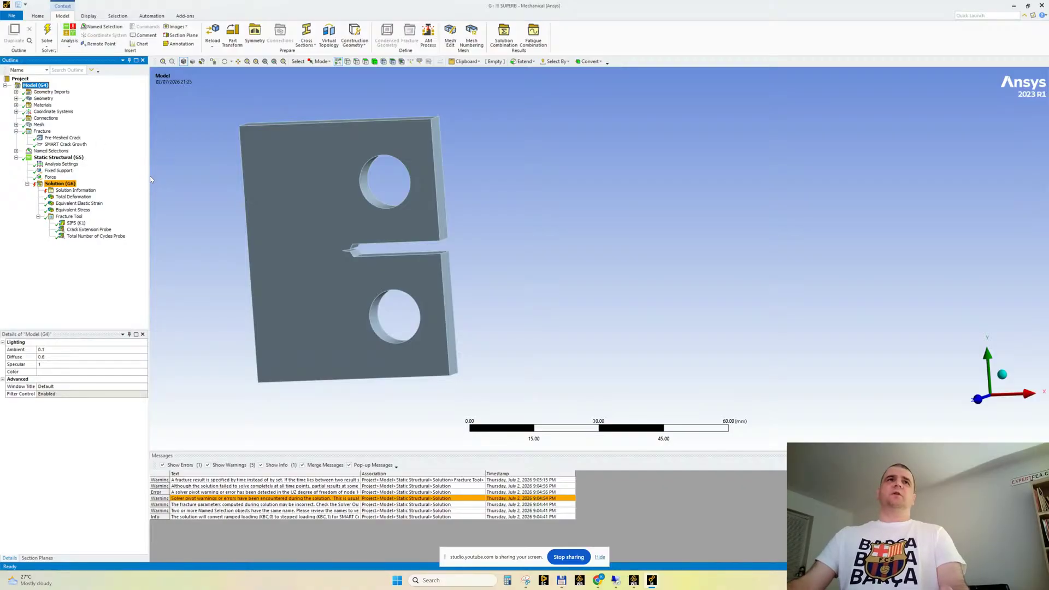
Narrow the model outline, examine the CT specimen's notch and holes up close, and review the model-level commands again
left_click_drag(148, 173, 133, 175)
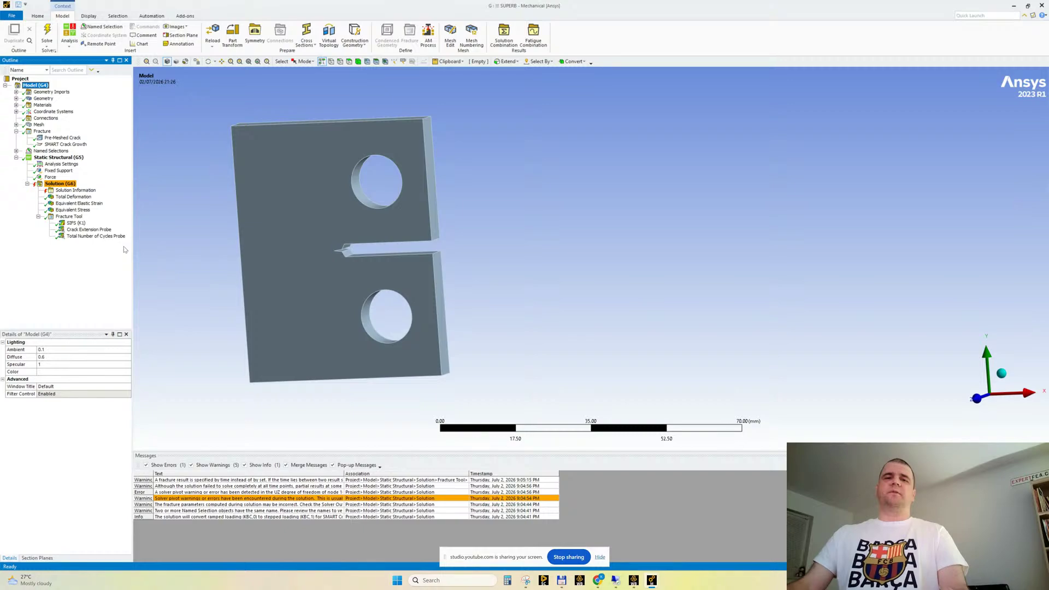
scroll(271, 224, "up", 1)
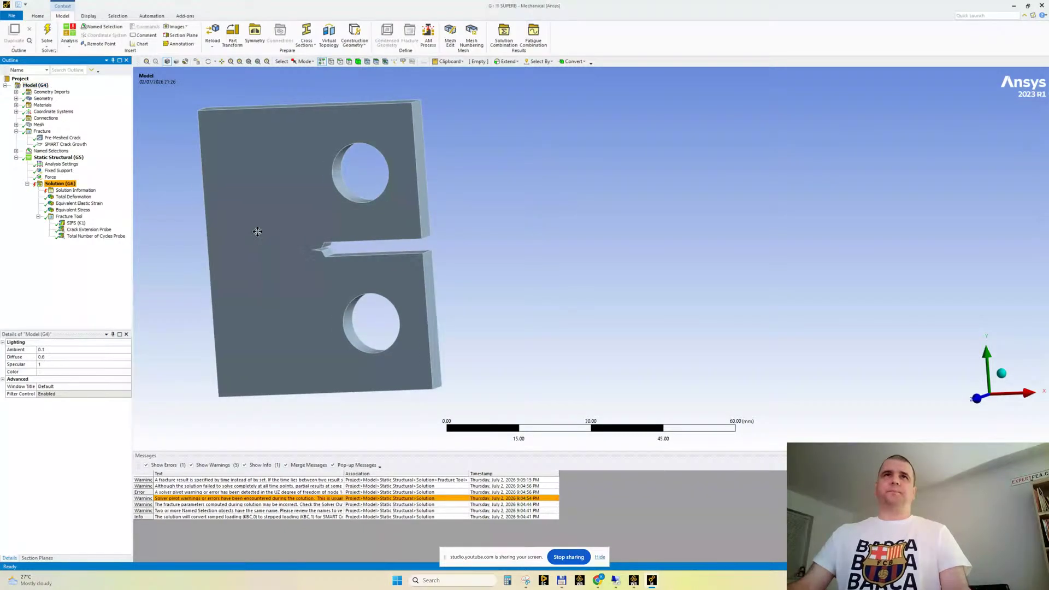
middle_click_drag(258, 229, 441, 237, "ctrl")
scroll(491, 234, "up", 2)
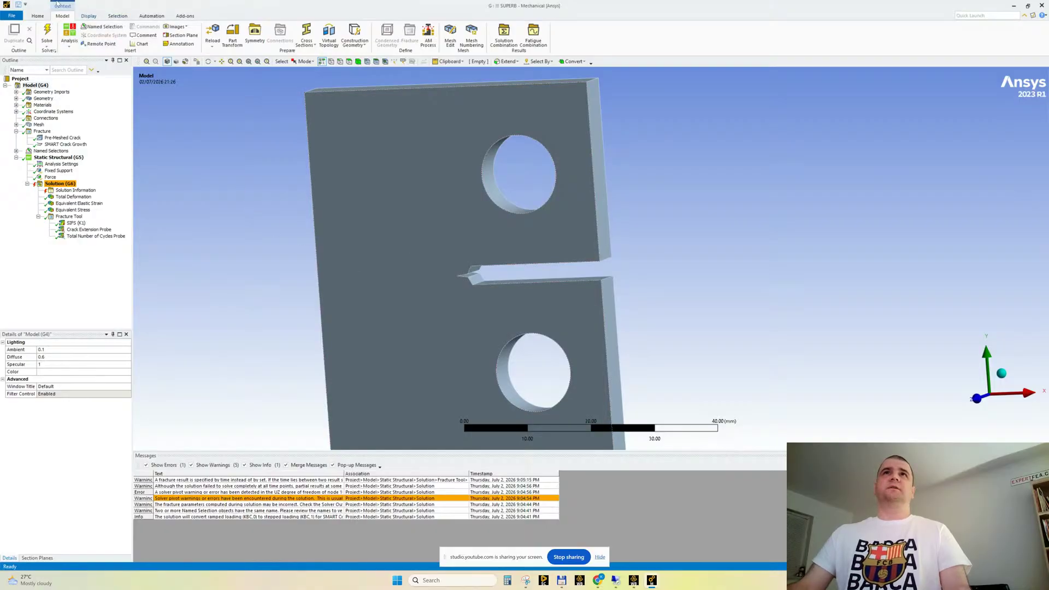
left_click(38, 16)
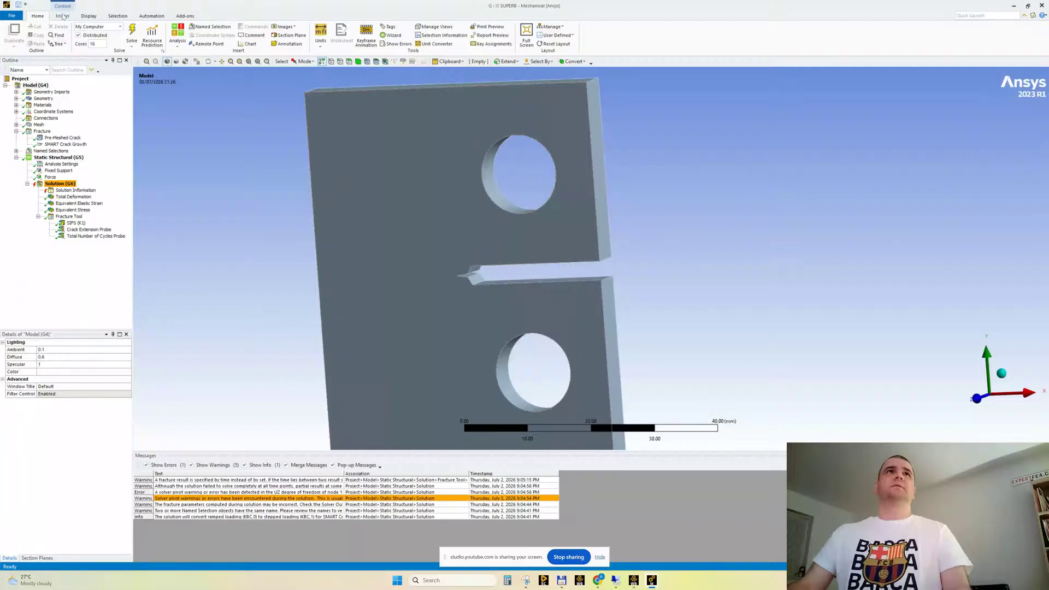
left_click(62, 15)
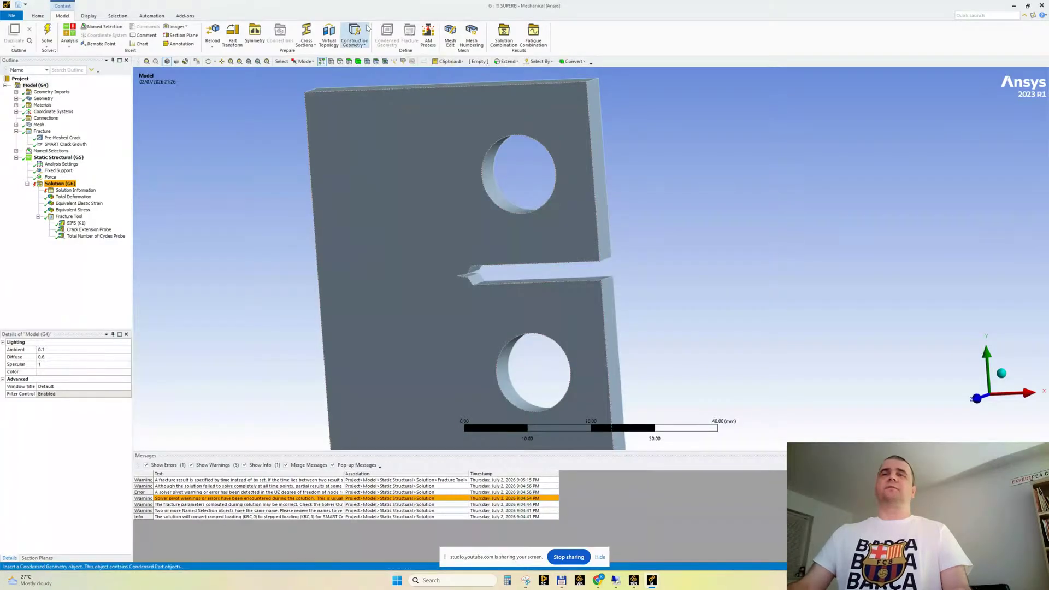
Return to Workbench and add a standalone Static Structural system beside the "!! SUPERB" system
left_click(633, 580)
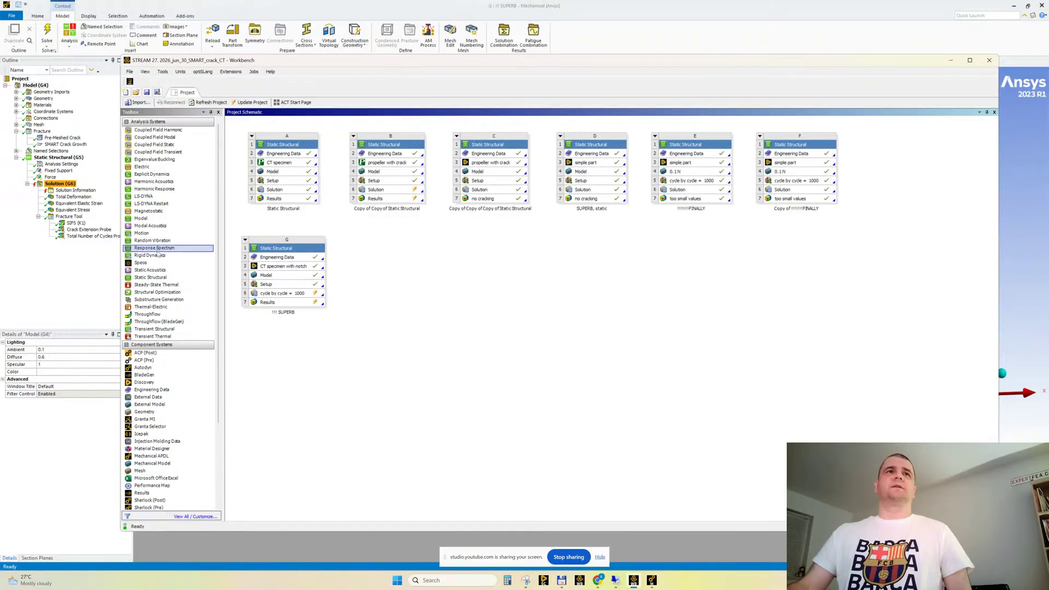
left_click_drag(150, 277, 388, 268)
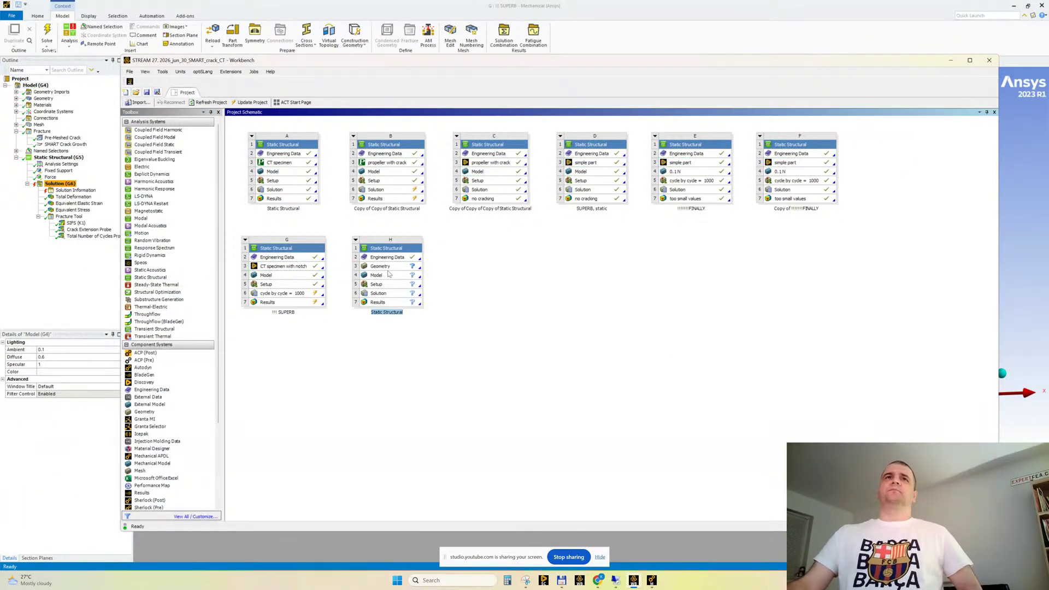
left_click(491, 261)
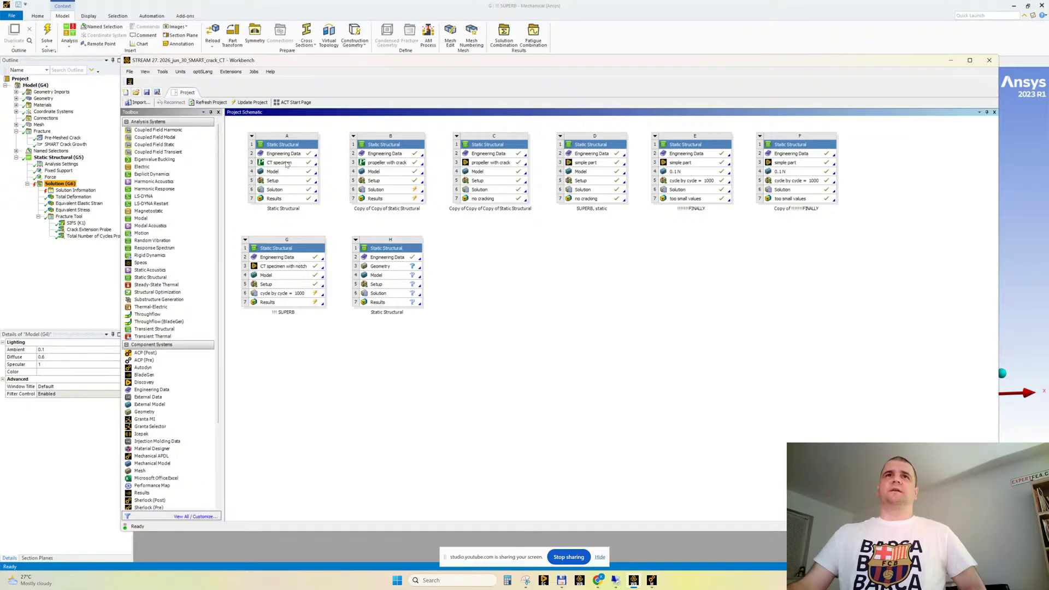
Link the first system's CT specimen geometry to the new Static Structural system, and delete the link to keep an independent copy
left_click_drag(286, 164, 370, 268)
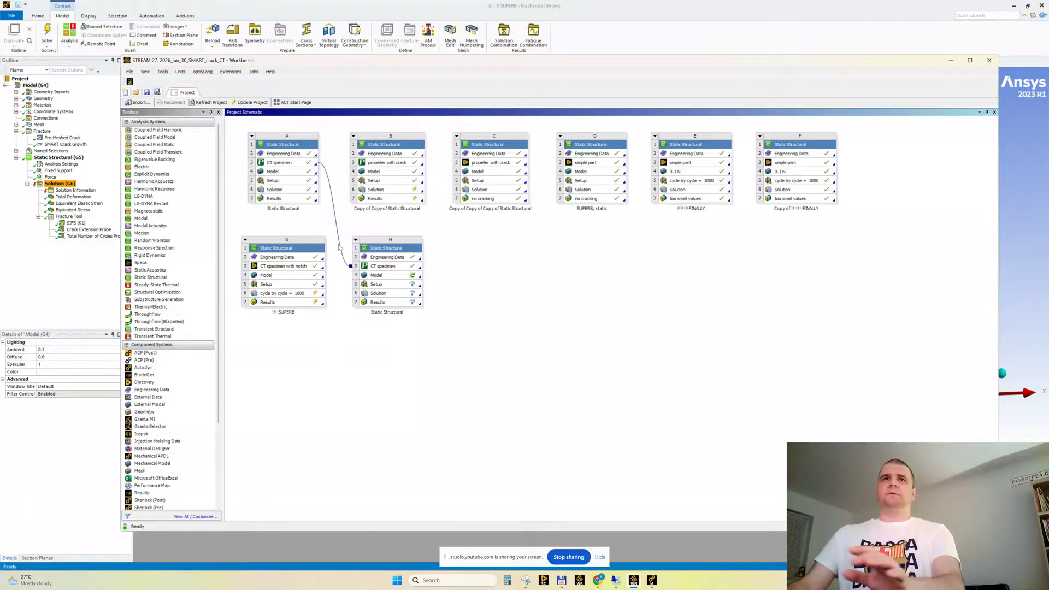
left_click(339, 246)
key("Delete")
key("Return")
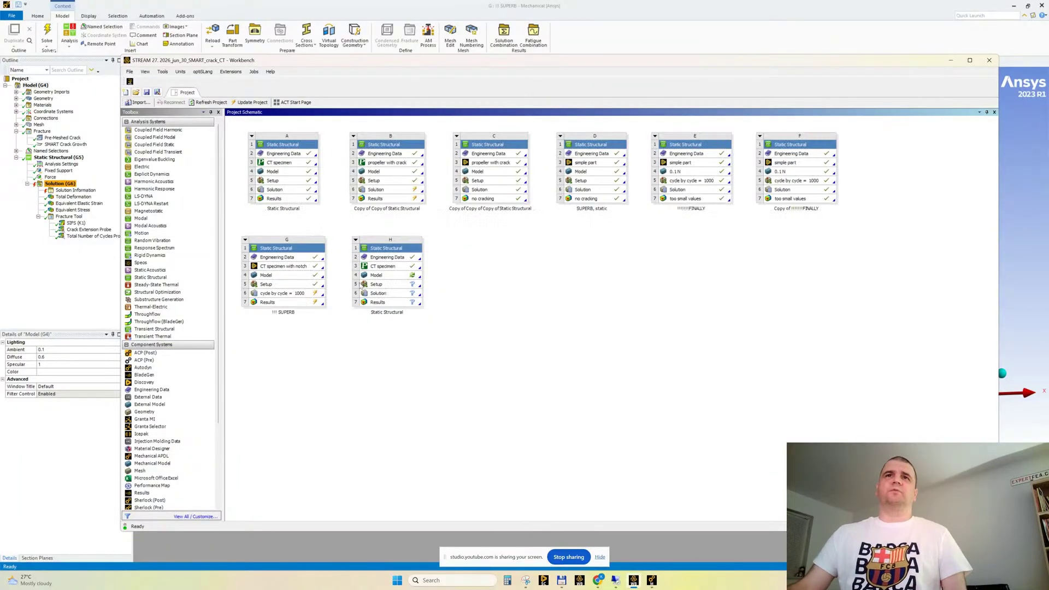
Open the new Static Structural system's model in Ansys Mechanical
double_click(390, 278)
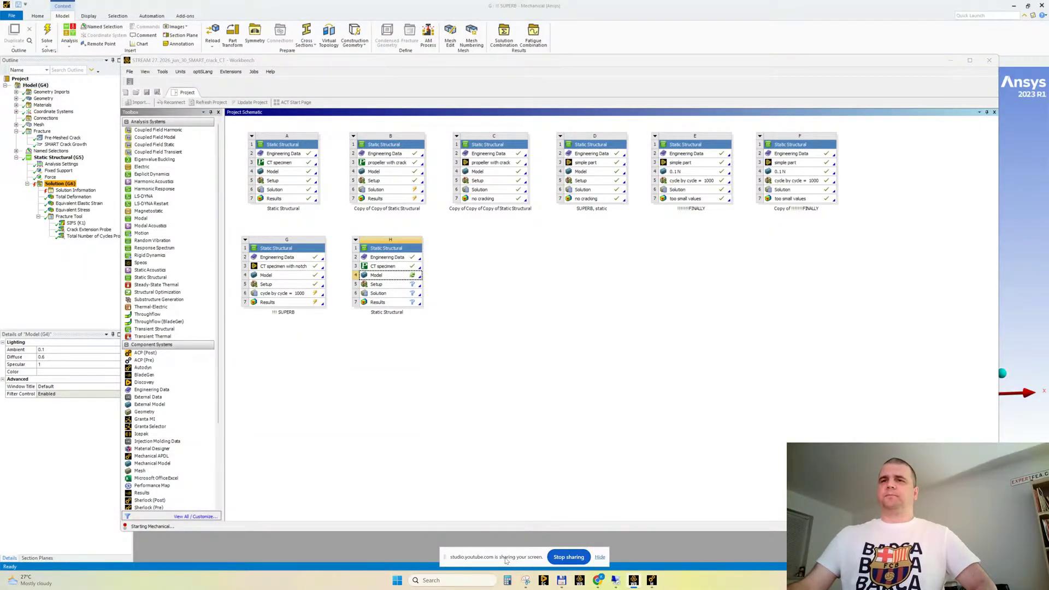
left_click_drag(508, 560, 887, 478)
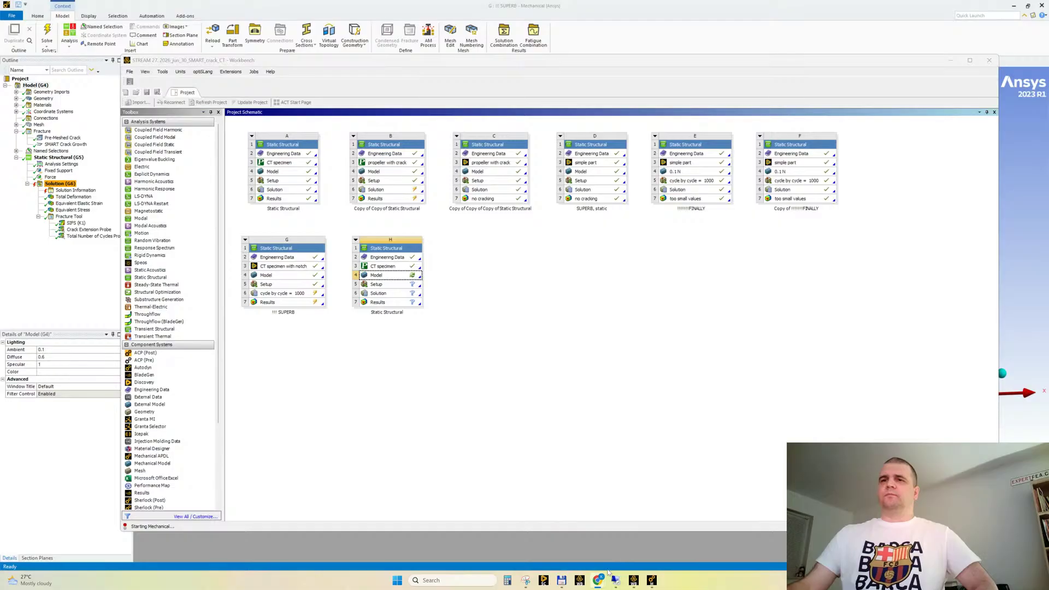
Check the live stream page of YouTube Studio in the browser, and minimize the browser window
mouse_move(607, 573)
left_click(549, 545)
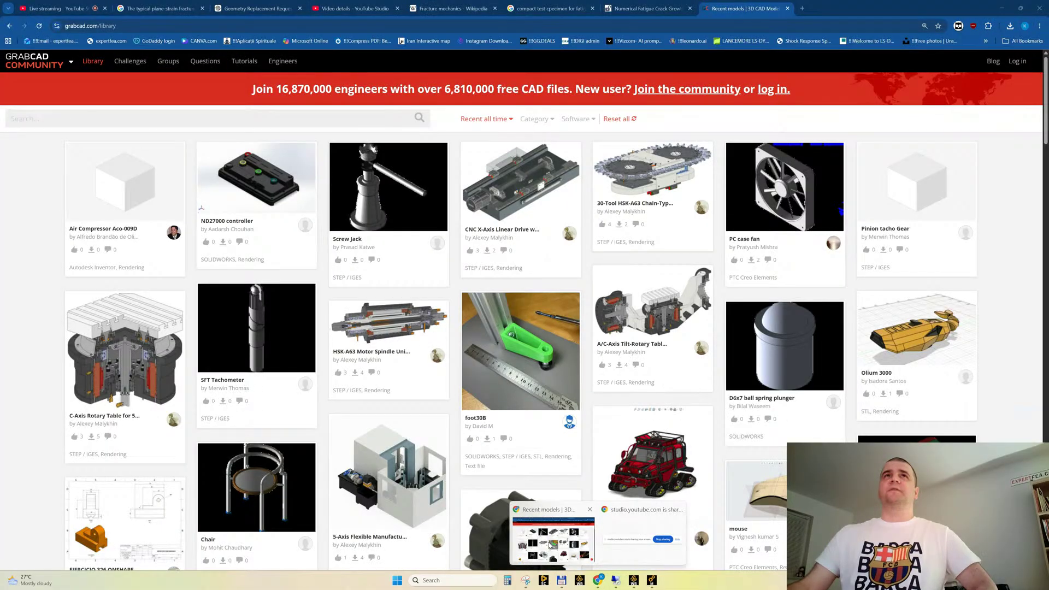
left_click(41, 7)
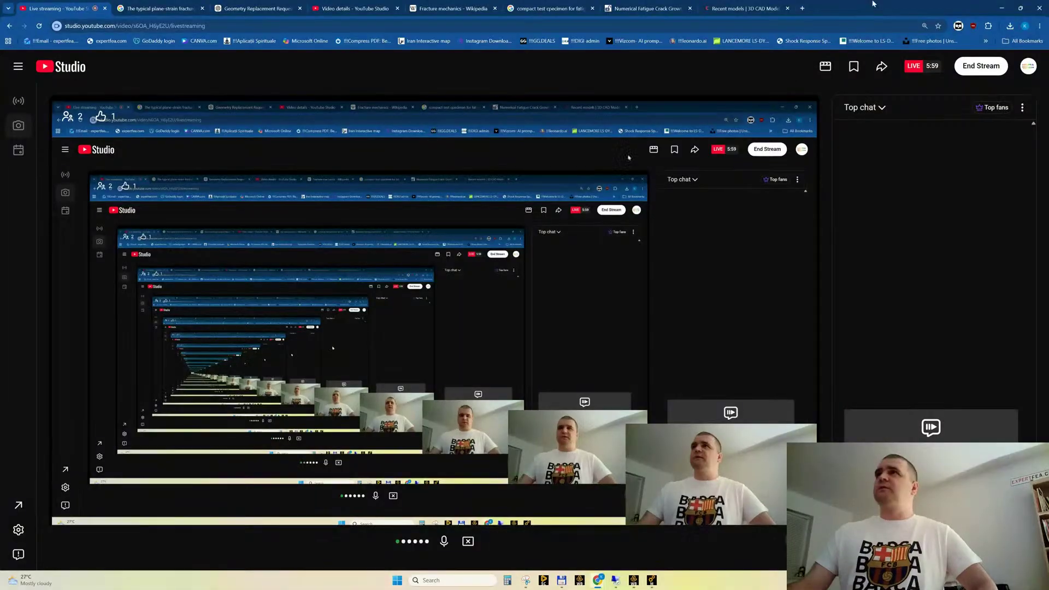
left_click(1001, 7)
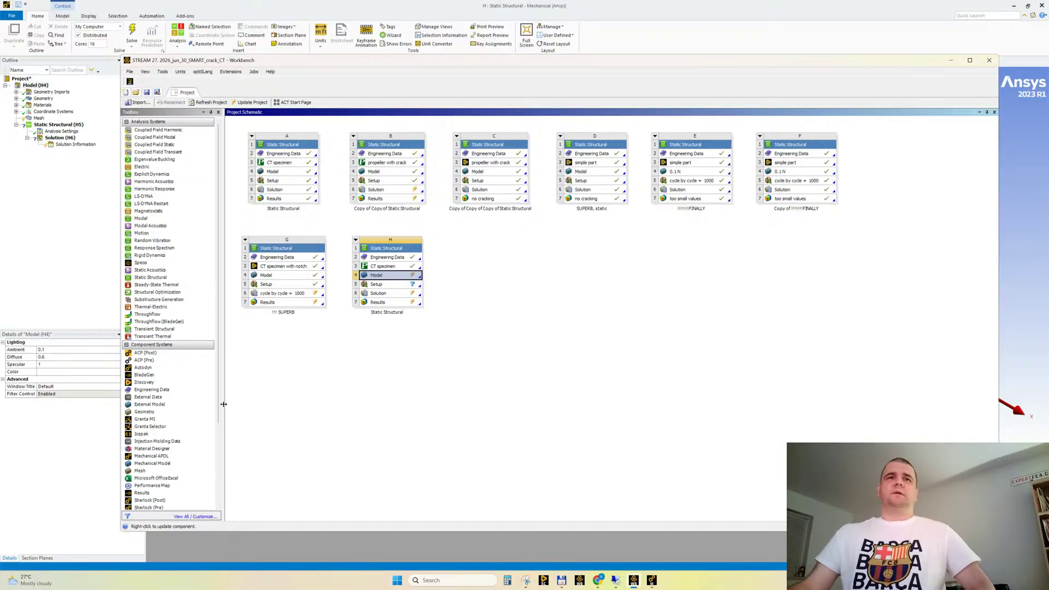
Narrow the Workbench toolbox, return to the new system's Mechanical window and inspect the CT specimen and its notch from the front
left_click_drag(223, 405, 202, 404)
left_click(344, 386)
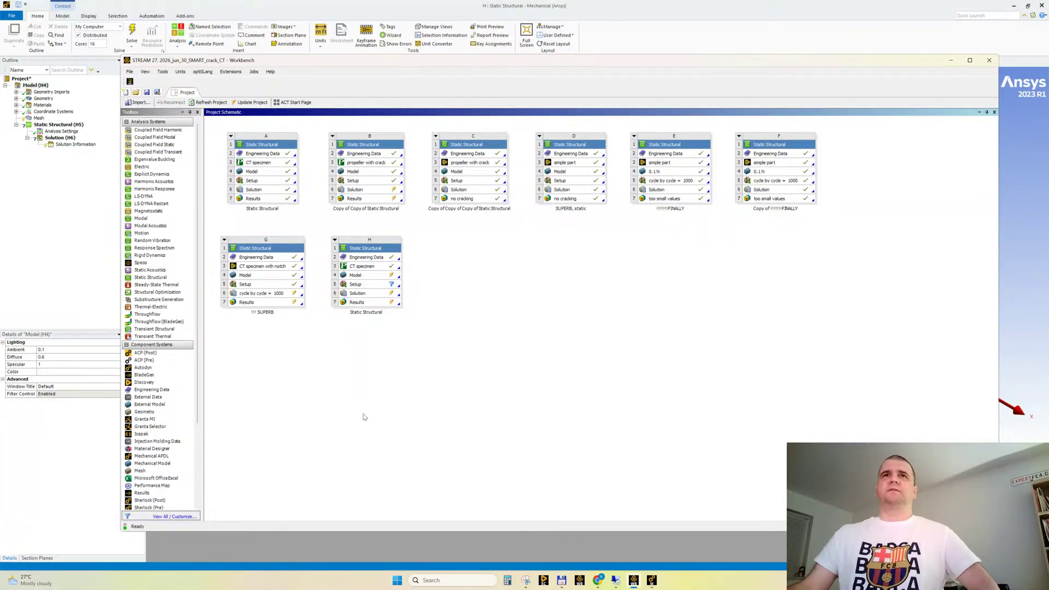
left_click(661, 31)
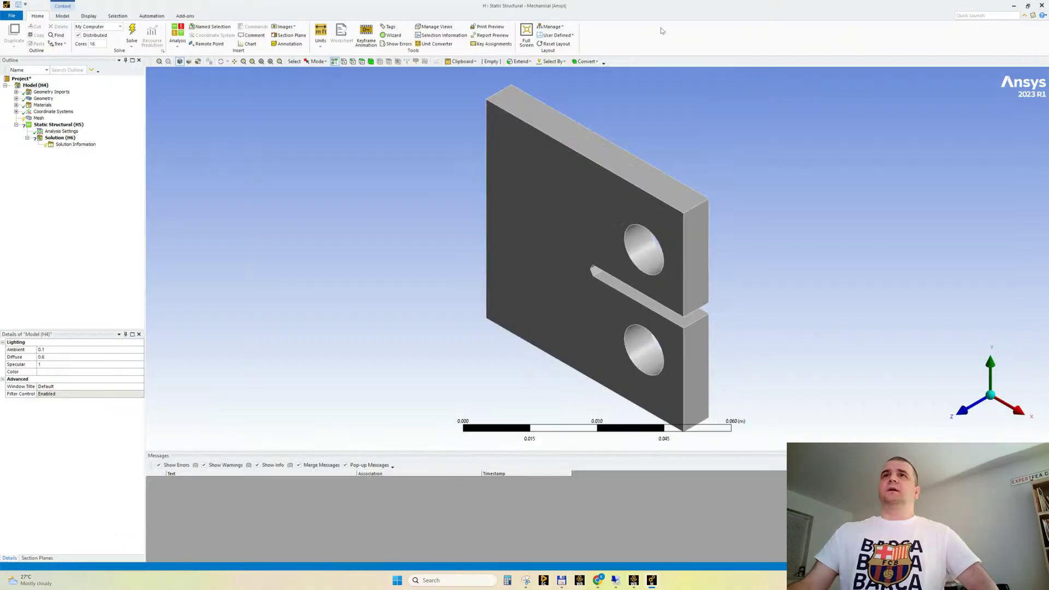
middle_click_drag(440, 230, 494, 206)
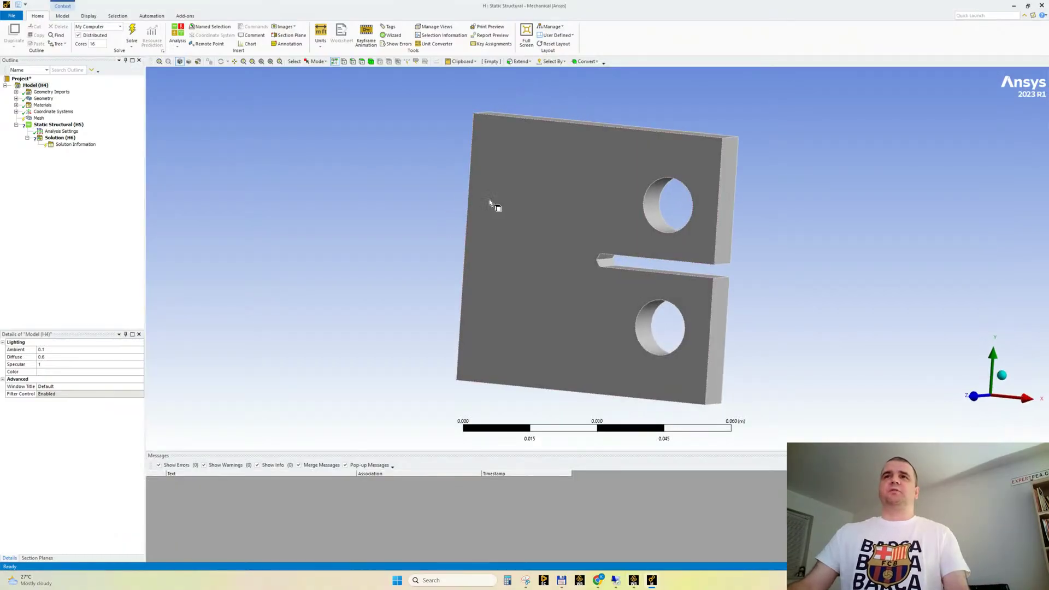
scroll(797, 232, "up", 1)
middle_click_drag(812, 224, 677, 229, "ctrl")
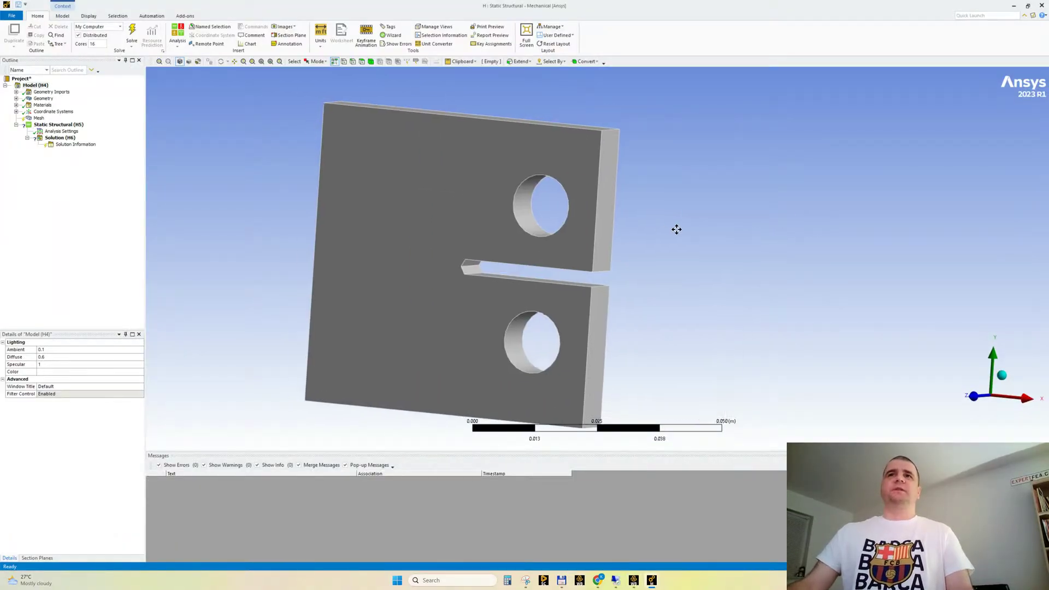
Switch to the GrabCAD library in the browser and sort its models by most liked
mouse_move(606, 578)
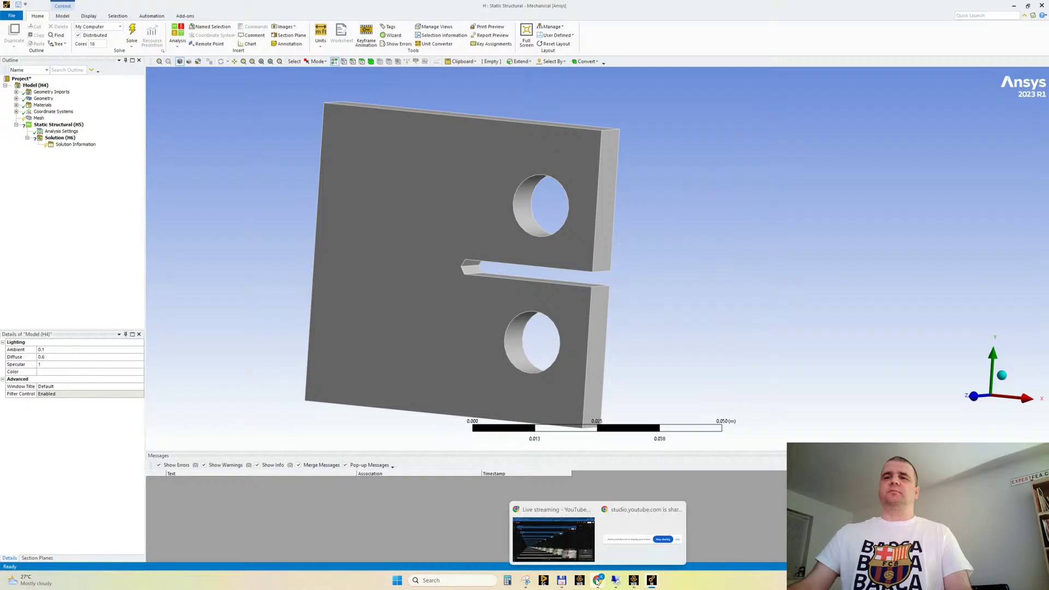
left_click(554, 533)
left_click(731, 8)
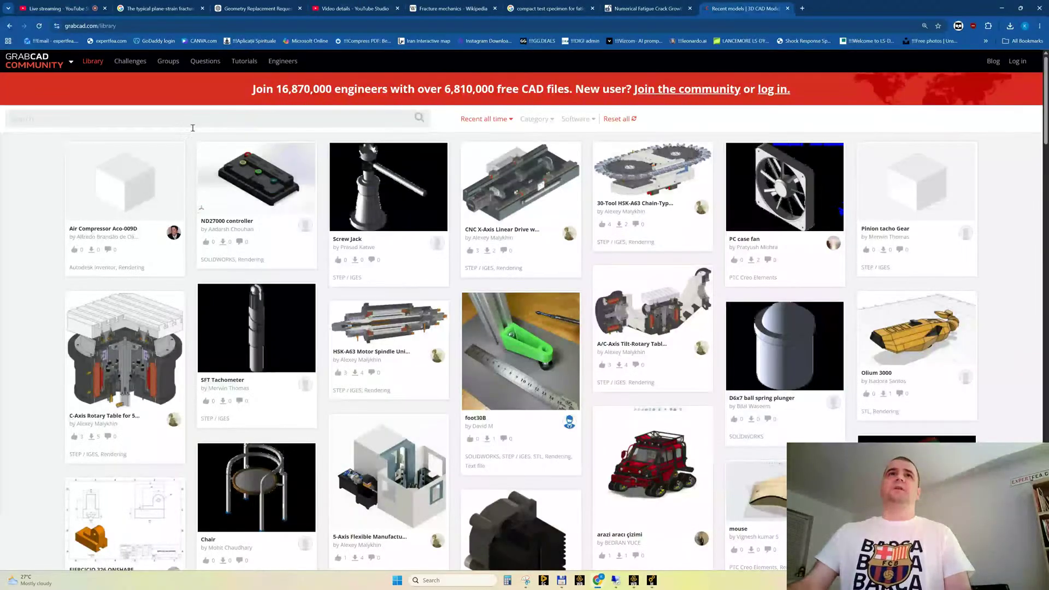
left_click(485, 119)
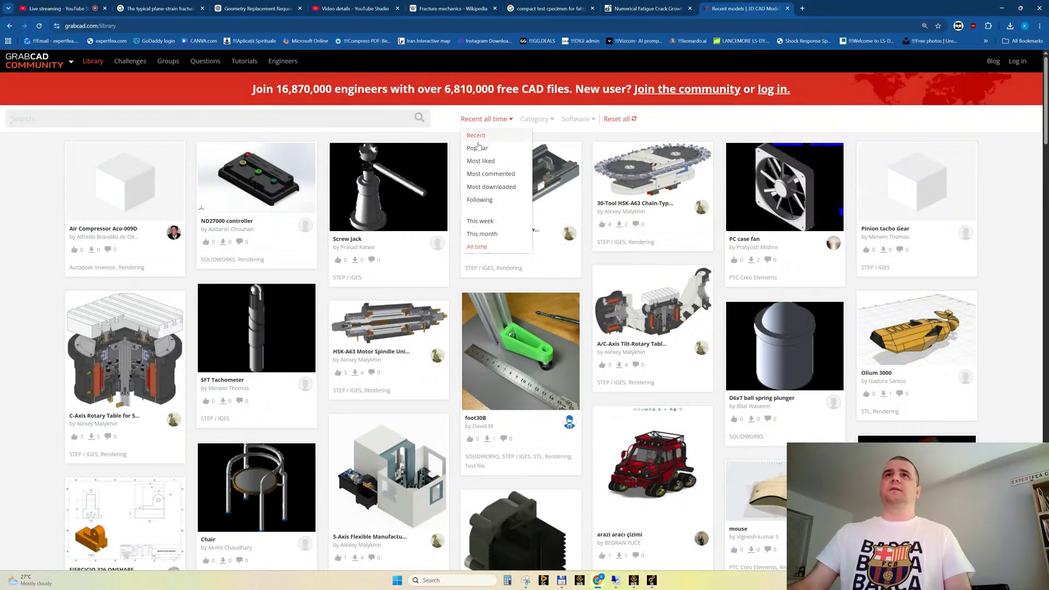
left_click(474, 162)
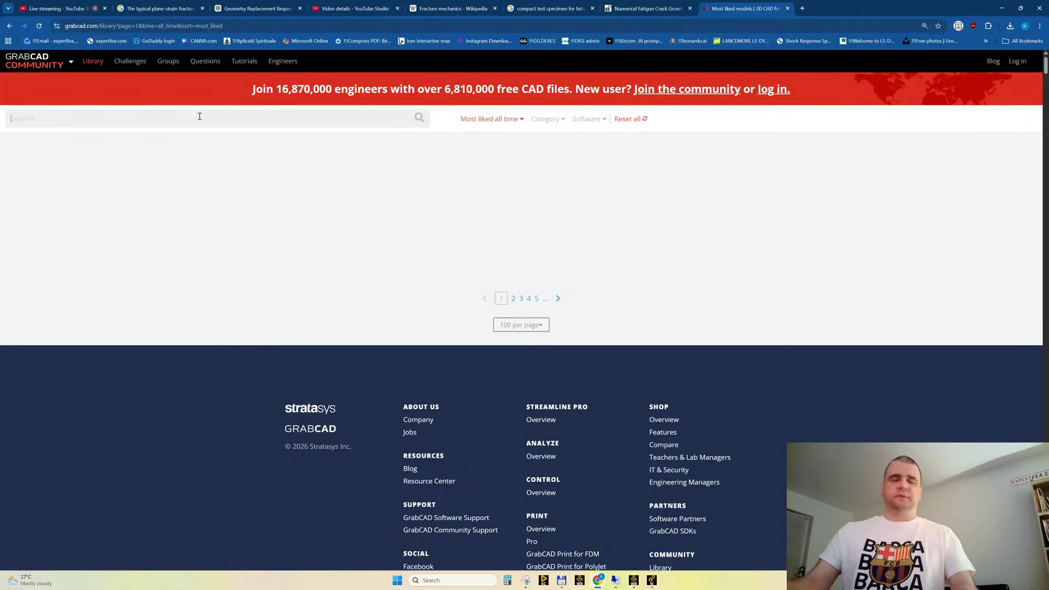
Search the GrabCAD library for "compact test" and look through the results for a CT specimen
left_click(200, 115)
type("compact")
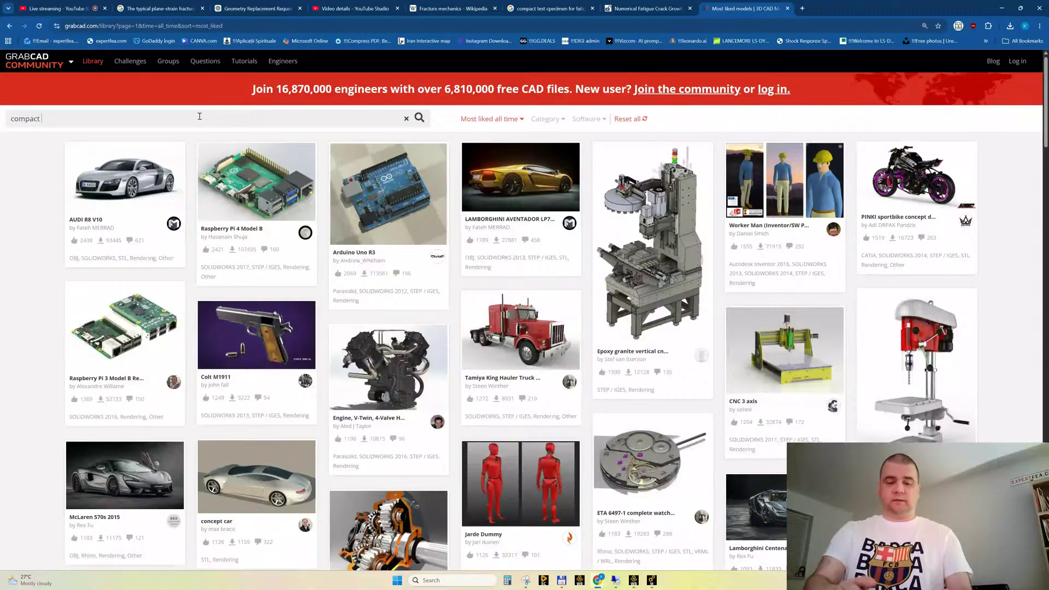
type(" test")
key("Return")
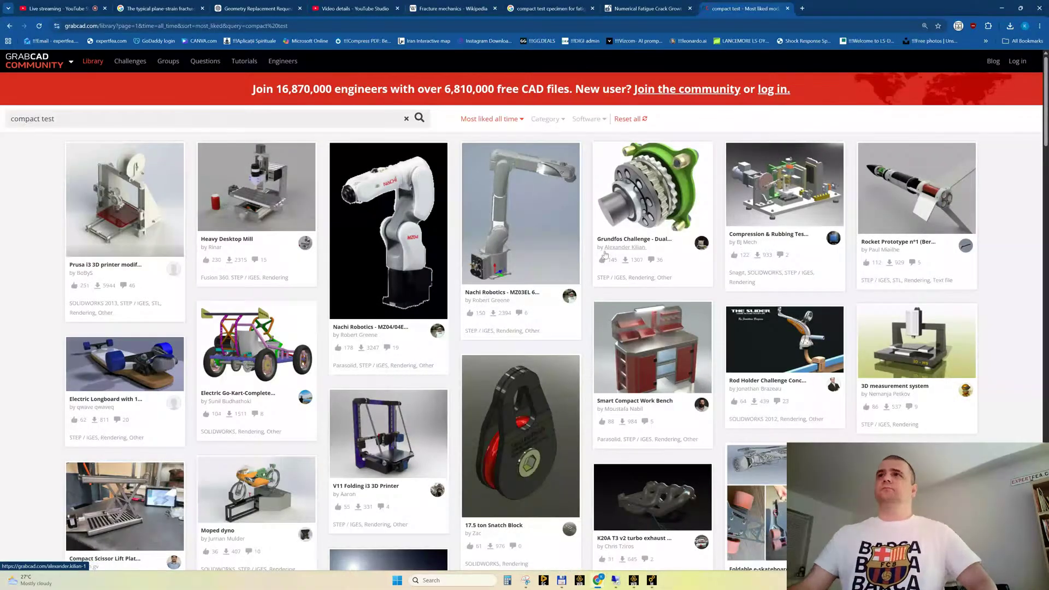
scroll(604, 256, "down", 7)
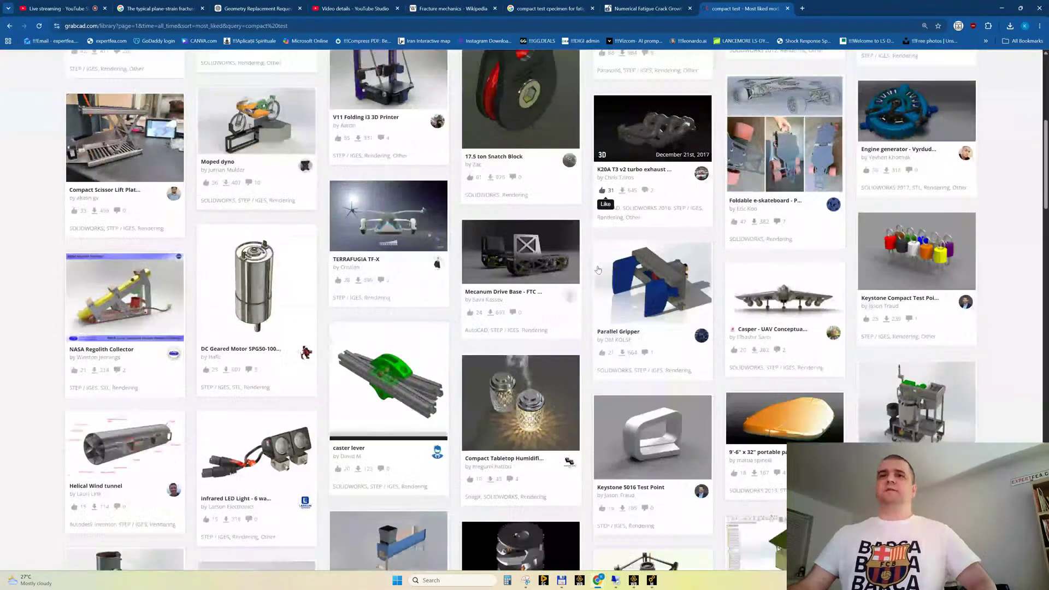
scroll(598, 270, "down", 15)
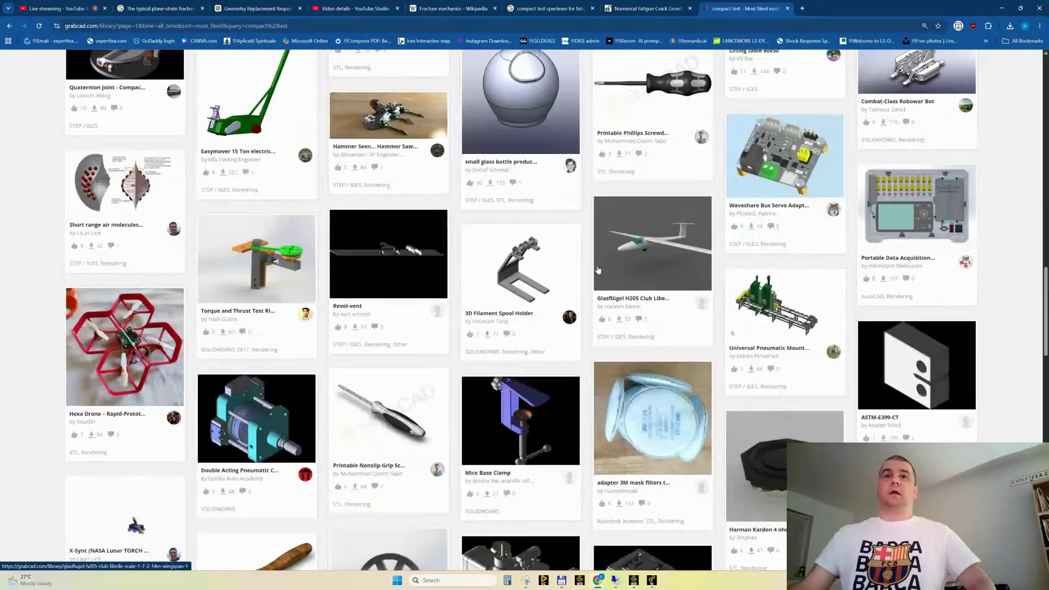
scroll(598, 269, "up", 20)
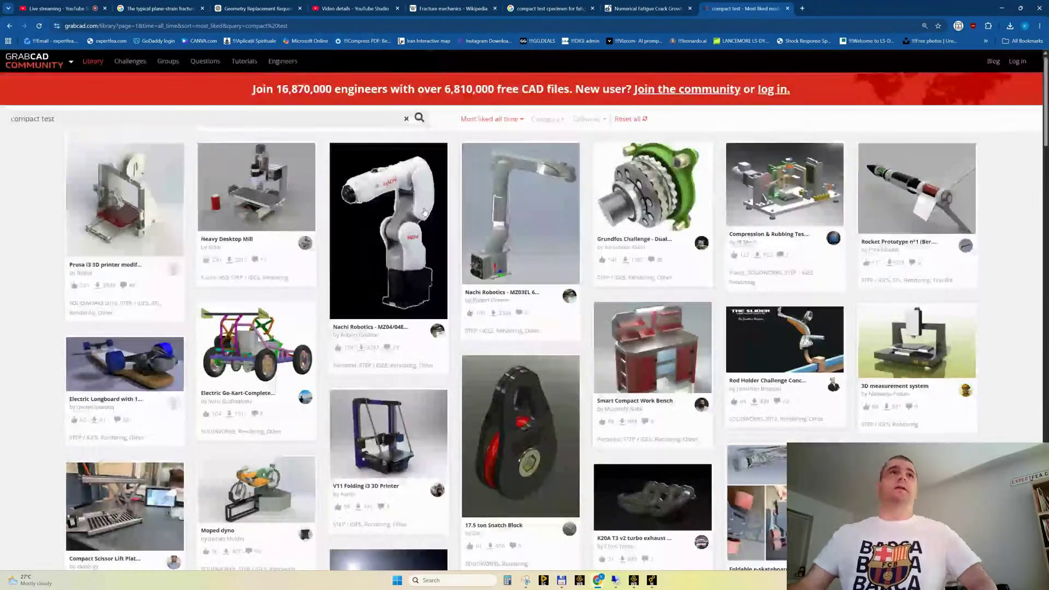
Refine the library search to "compact test specimen" and open the ASTM-E399-CT model page
left_click(73, 112)
type("spe")
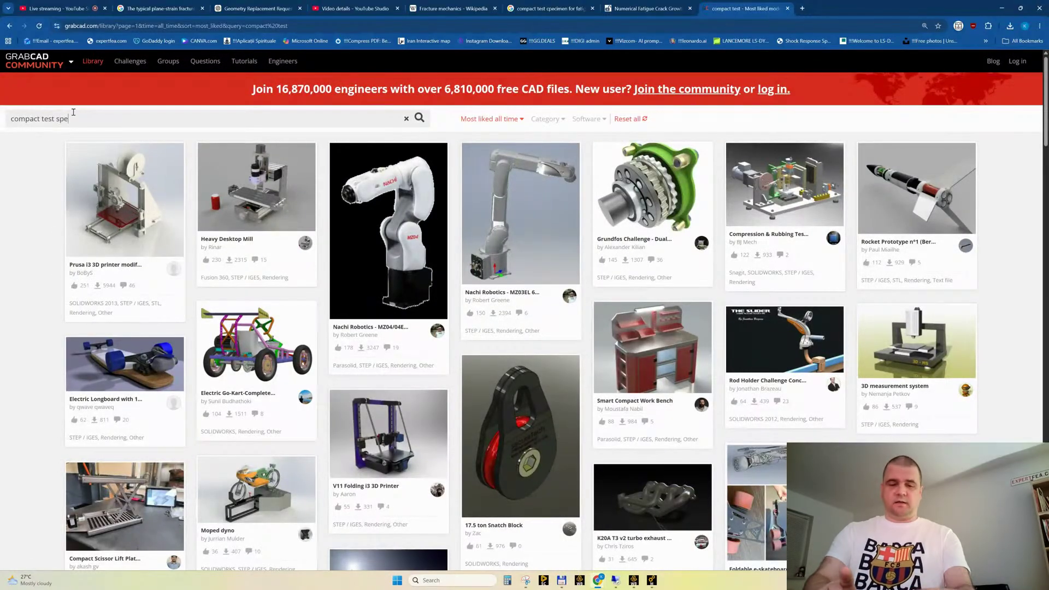
type("cimen")
key("Return")
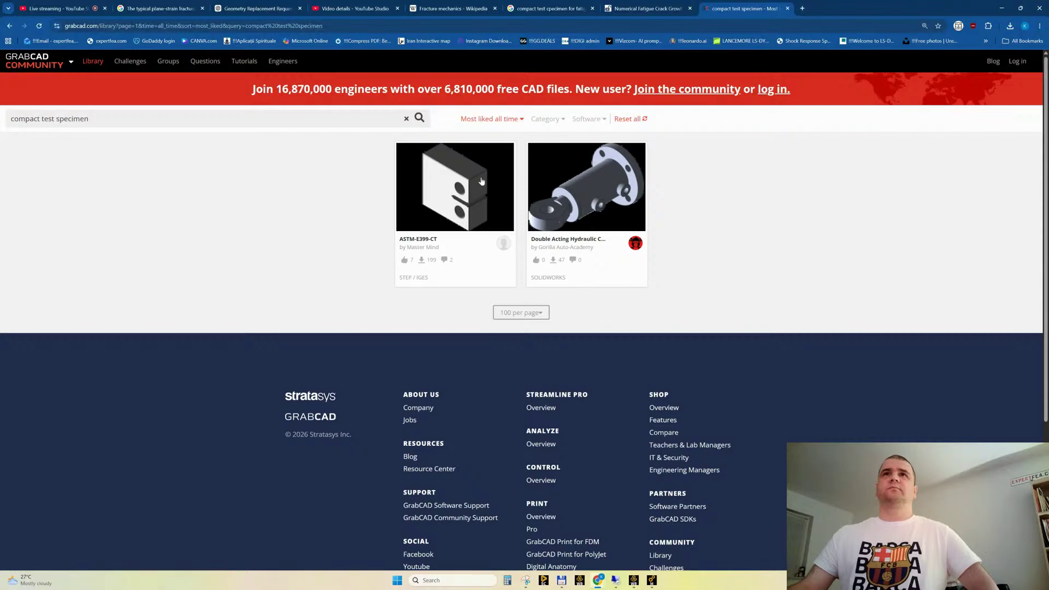
left_click(462, 174)
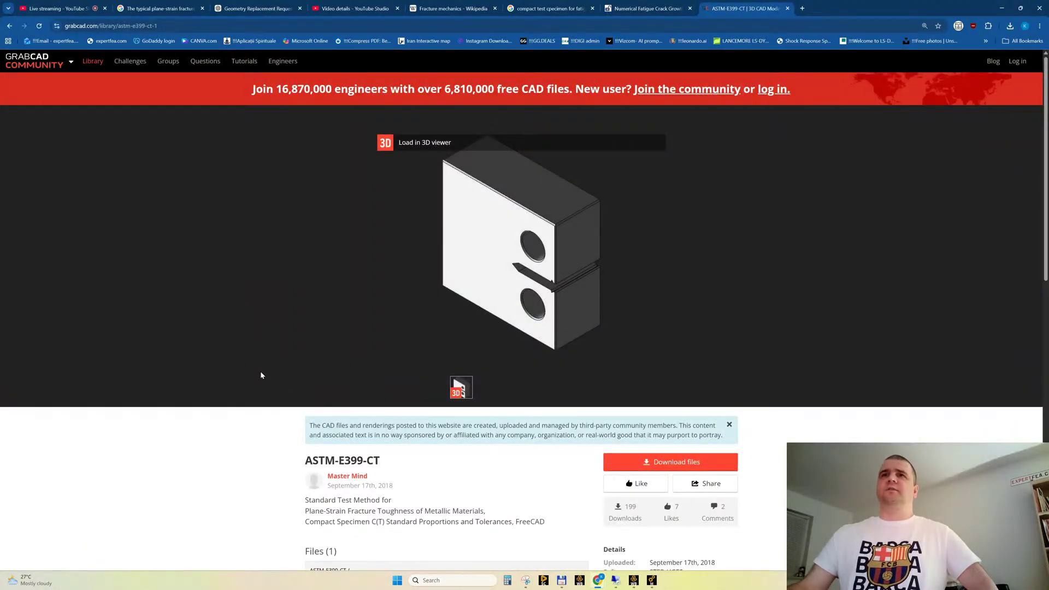
Load the ASTM-E399-CT model in the 3D viewer and examine its notch tip up close
left_click(512, 262)
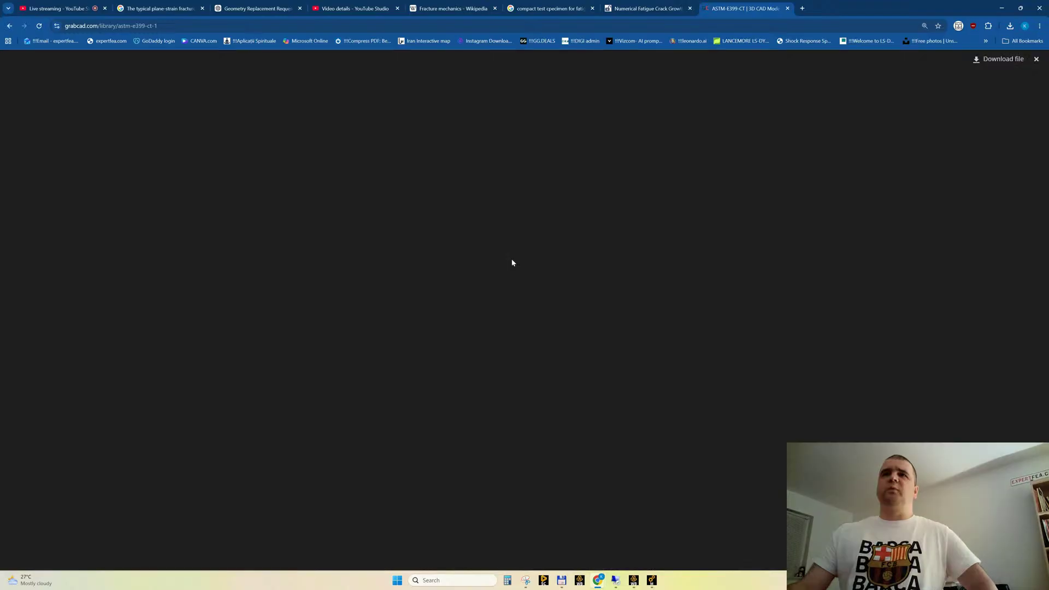
left_click(421, 202)
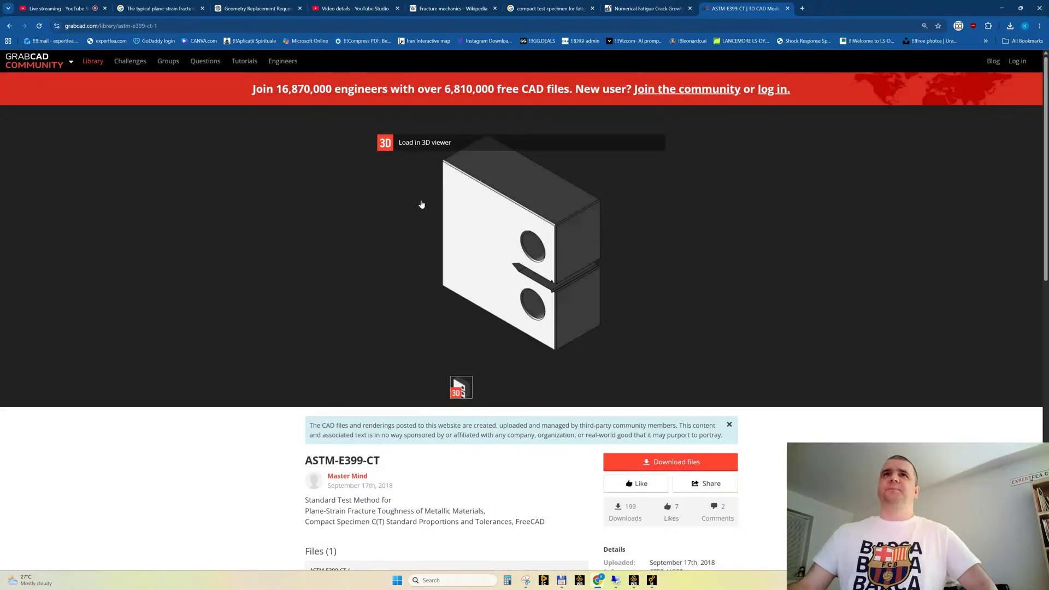
left_click(423, 143)
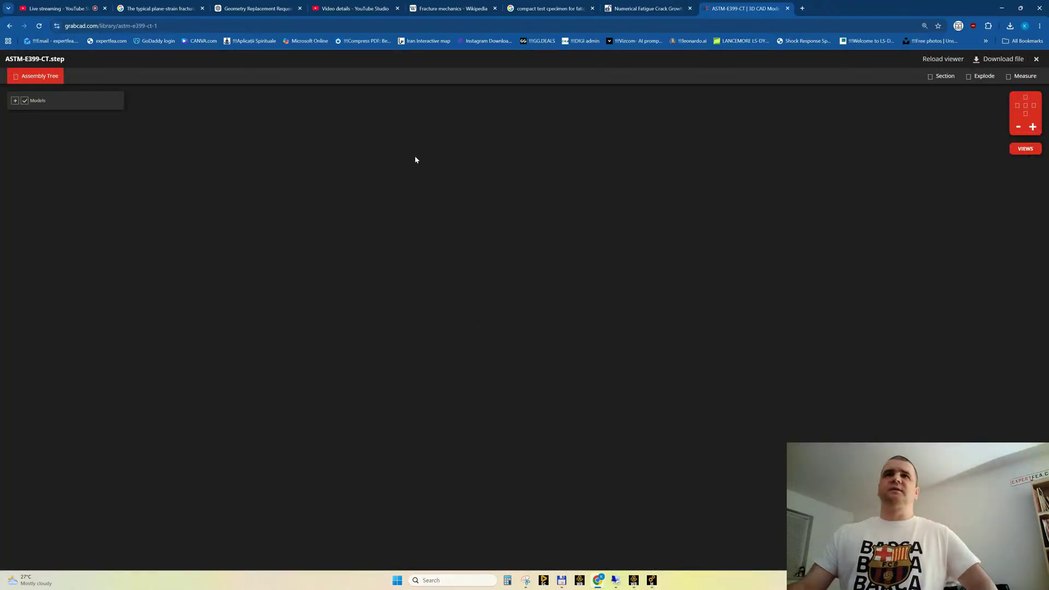
left_click_drag(620, 234, 577, 285)
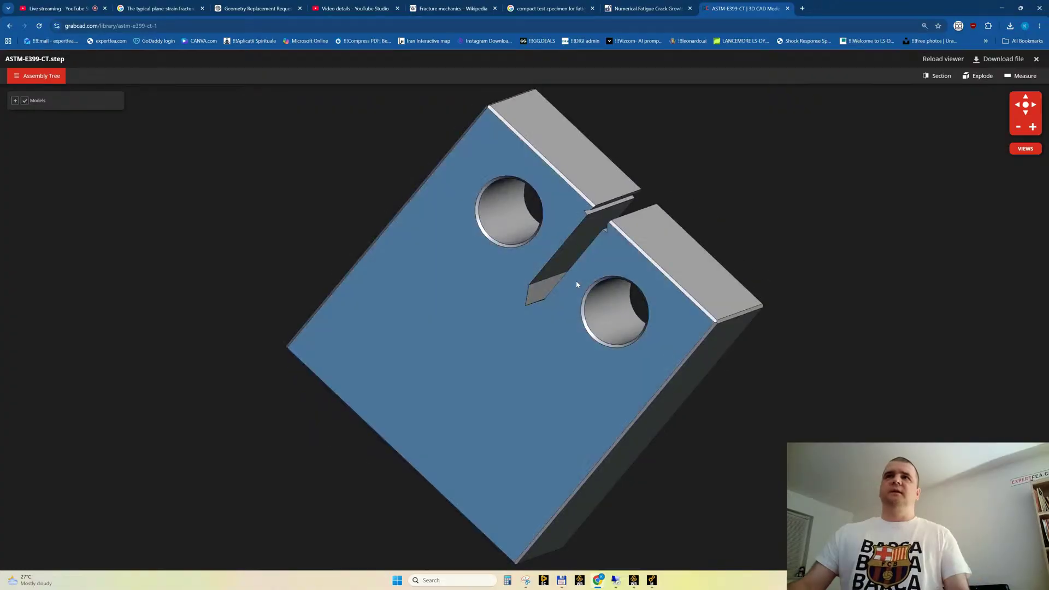
scroll(534, 289, "up", 5)
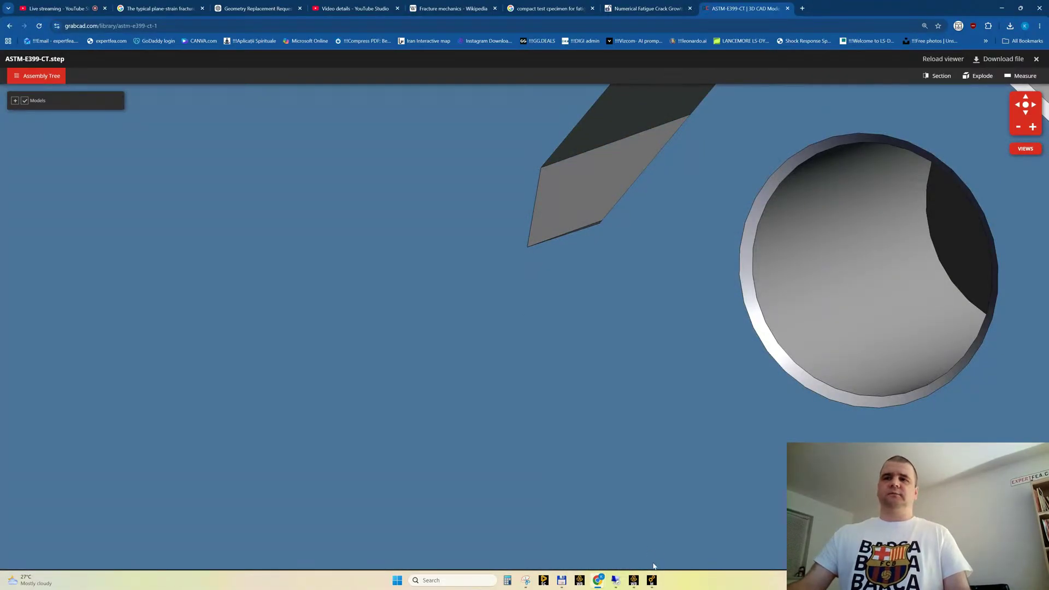
Switch back to the new Static Structural system in Ansys Mechanical and insert a Fracture folder under its model
mouse_move(652, 579)
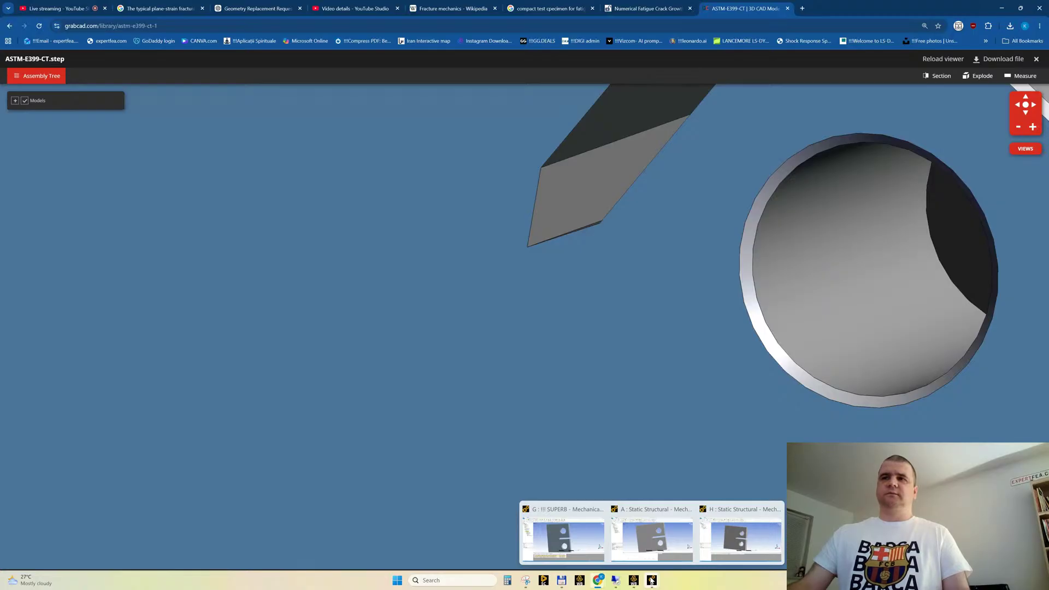
left_click(740, 538)
left_click(36, 85)
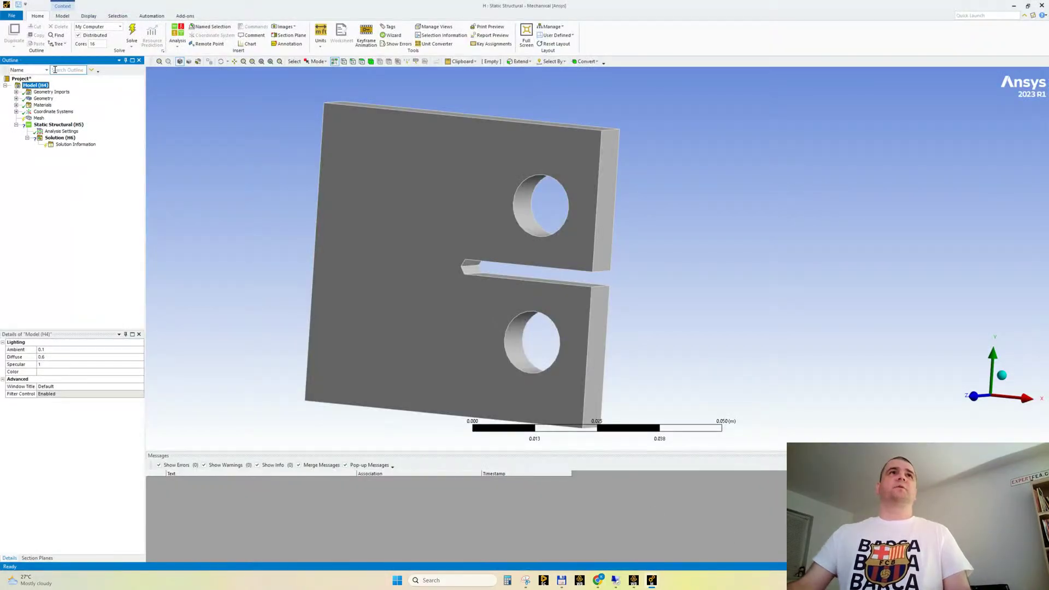
left_click(62, 16)
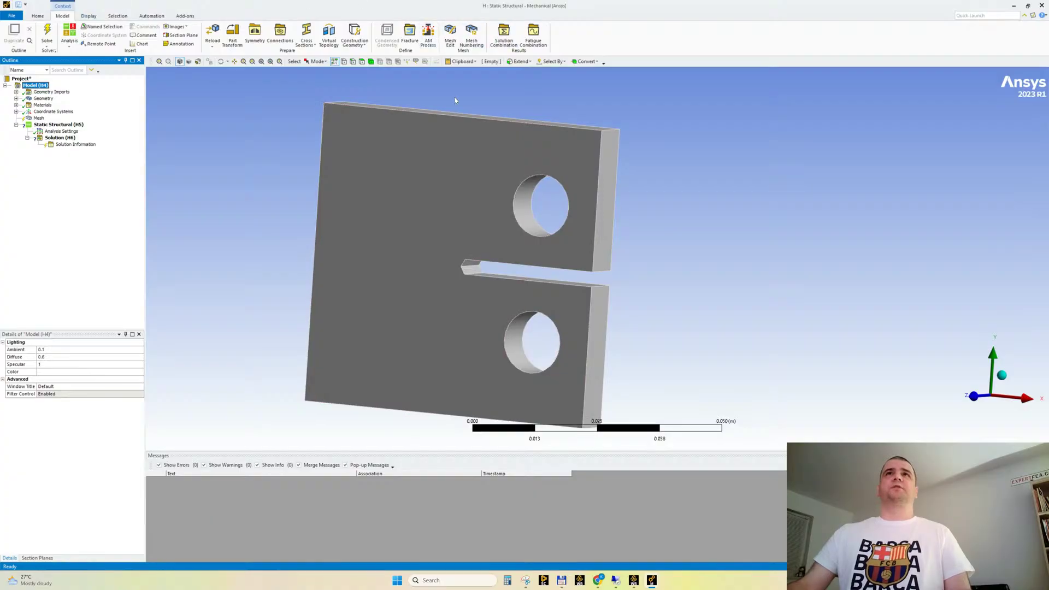
left_click(410, 35)
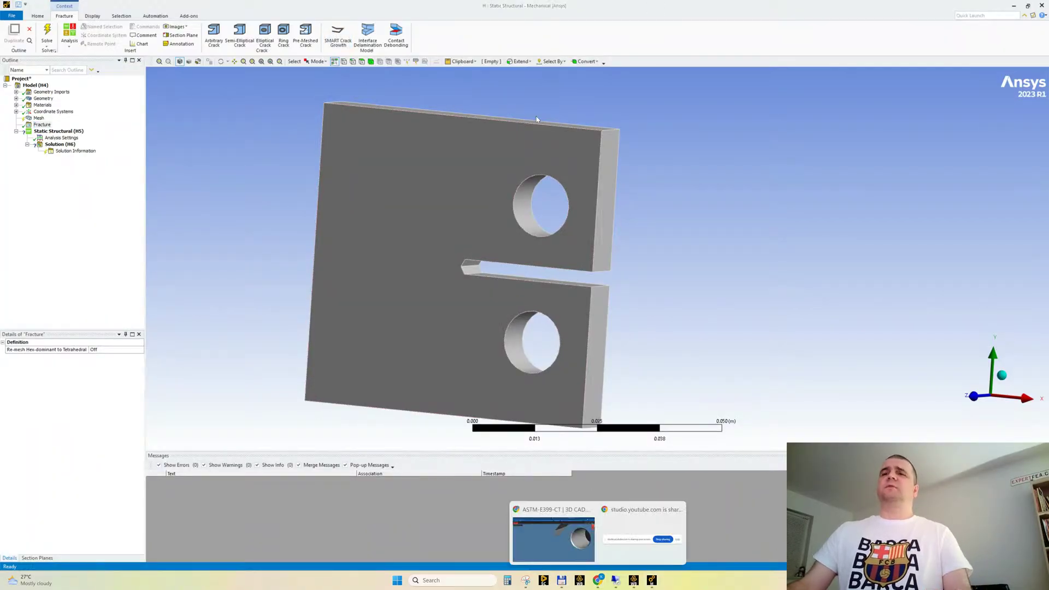
Search Google in a new browser tab for "ansys smart acronym"
left_click(553, 538)
left_click(806, 8)
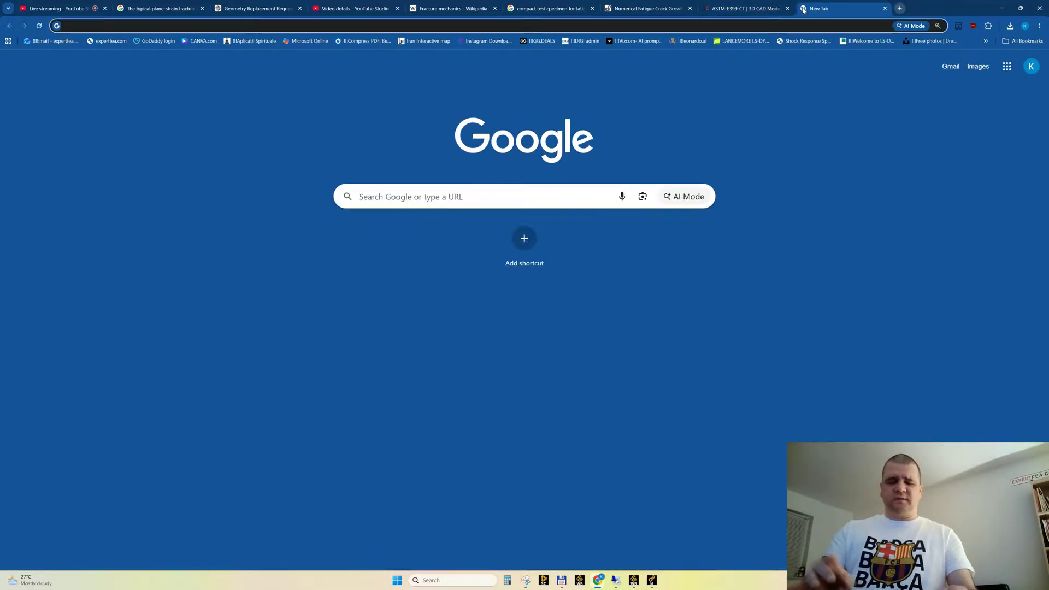
type("smart")
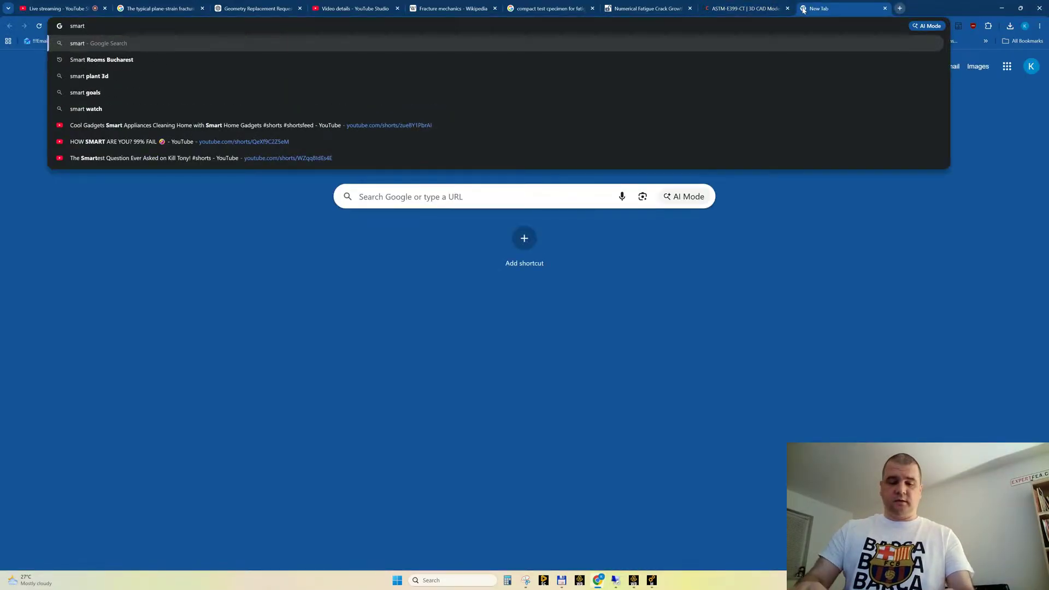
key("Home")
type("ansys")
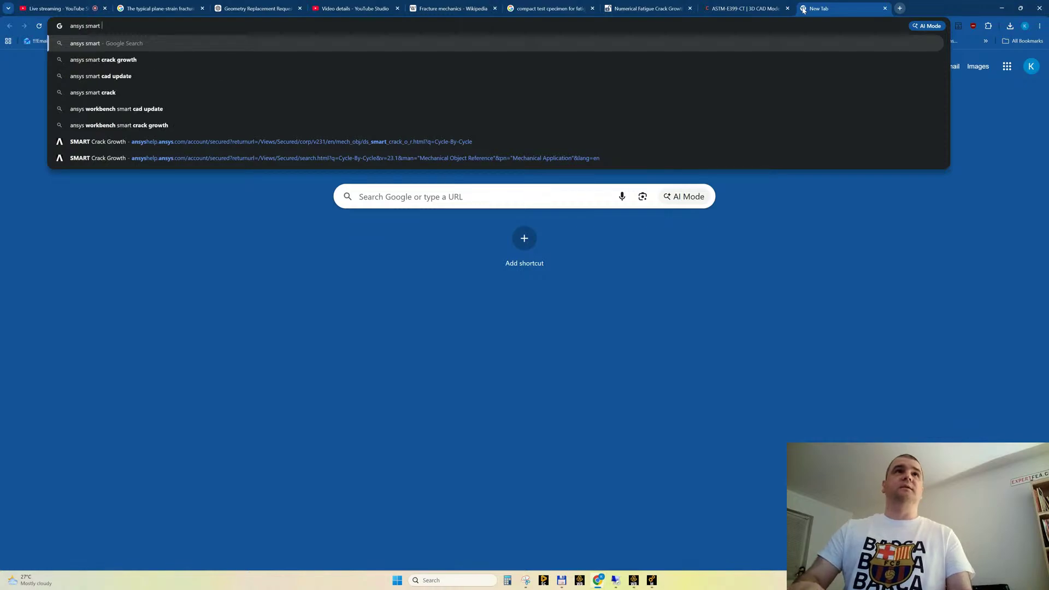
key("End")
type("acronym")
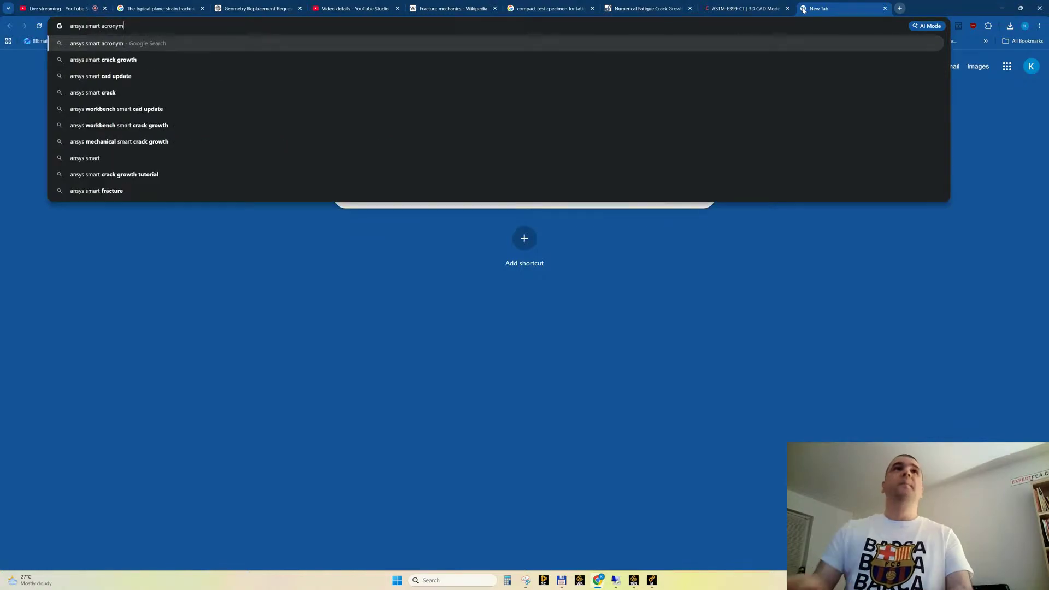
key("Return")
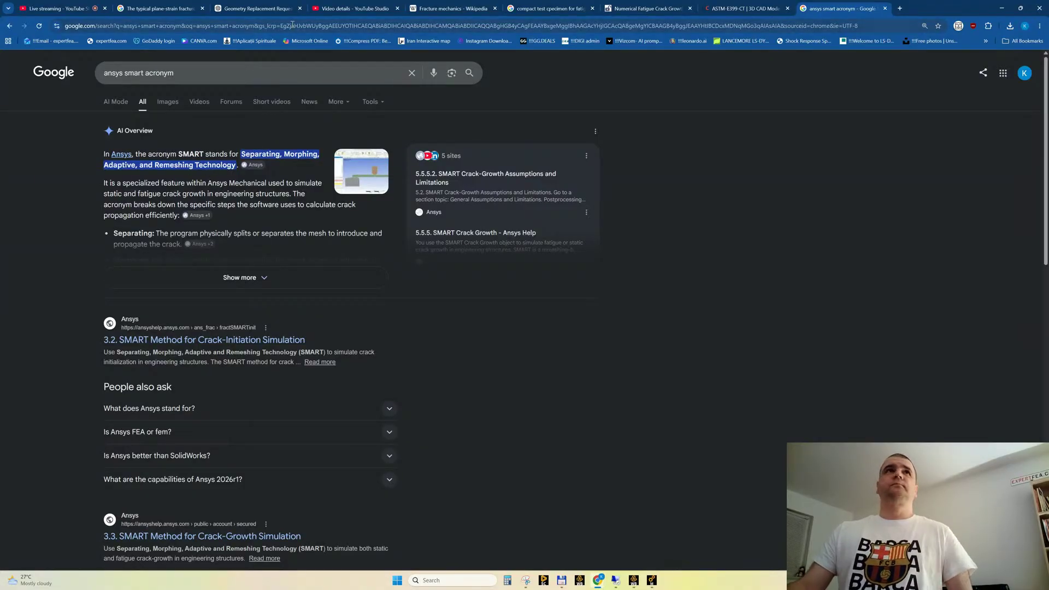
Open the channel content in YouTube Studio and search the channel for "expertfea smart", and replace the query with "crack"
left_click(354, 8)
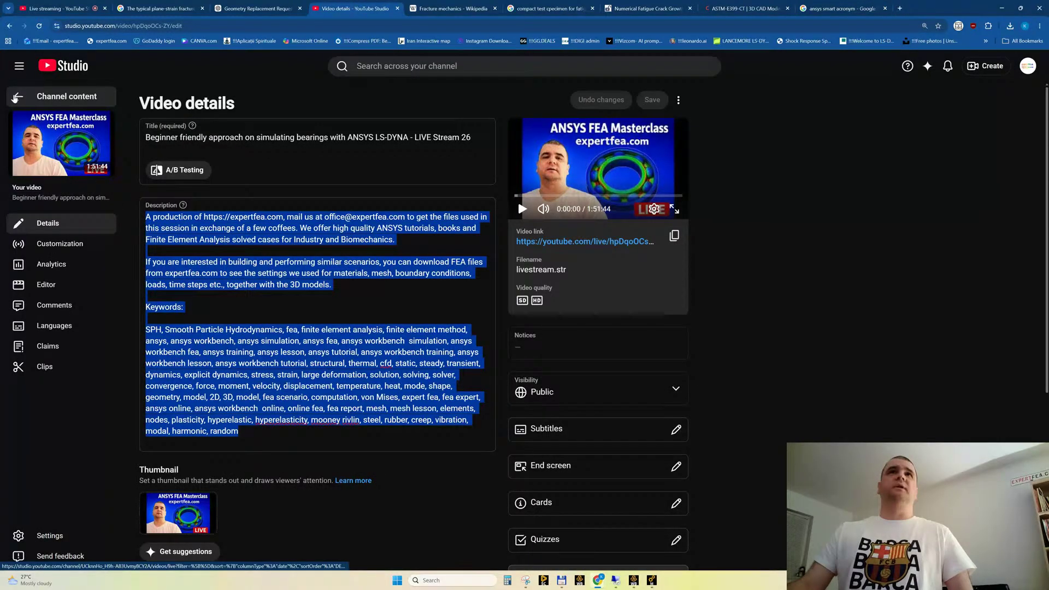
left_click(14, 97)
left_click(401, 66)
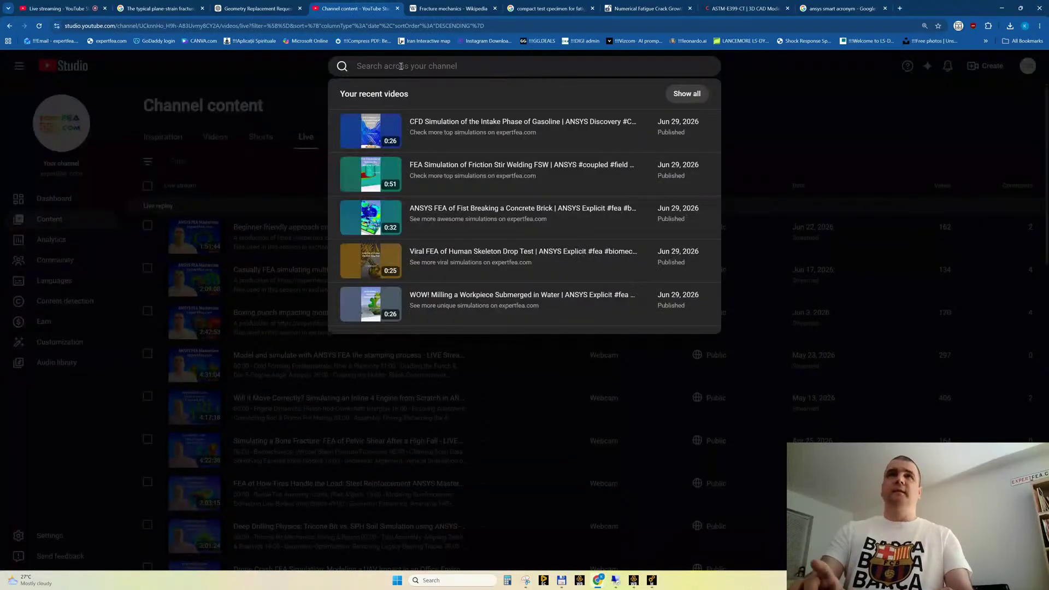
type("expertfea s")
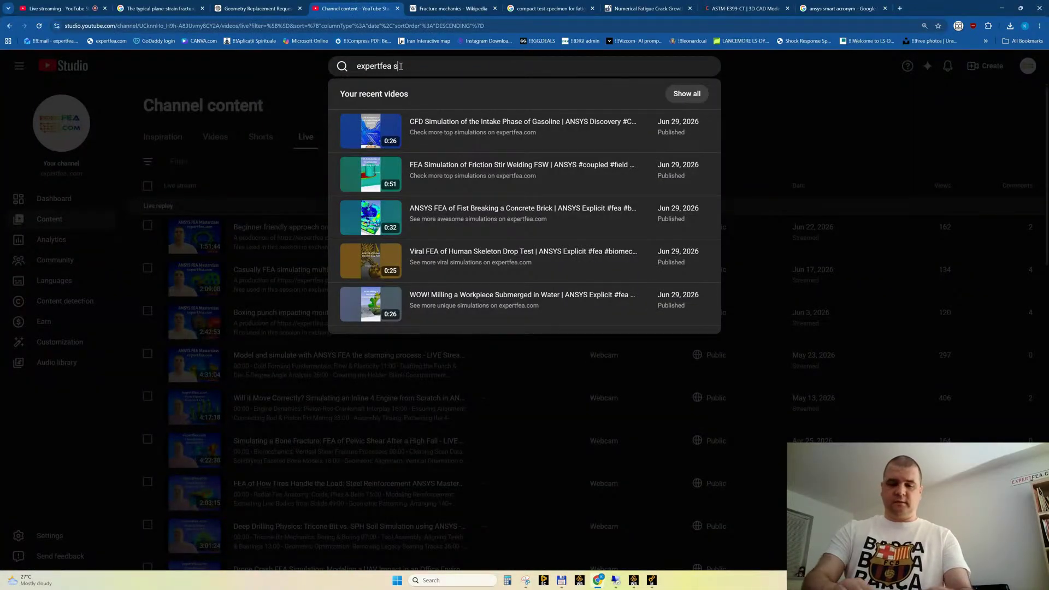
type("mart")
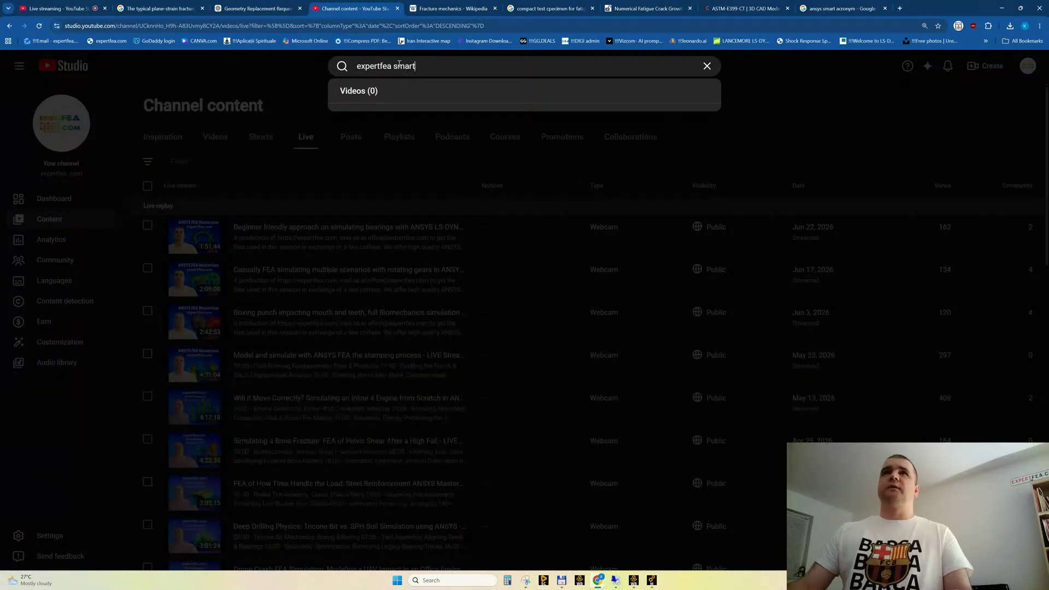
key("ctrl+a")
type("crack")
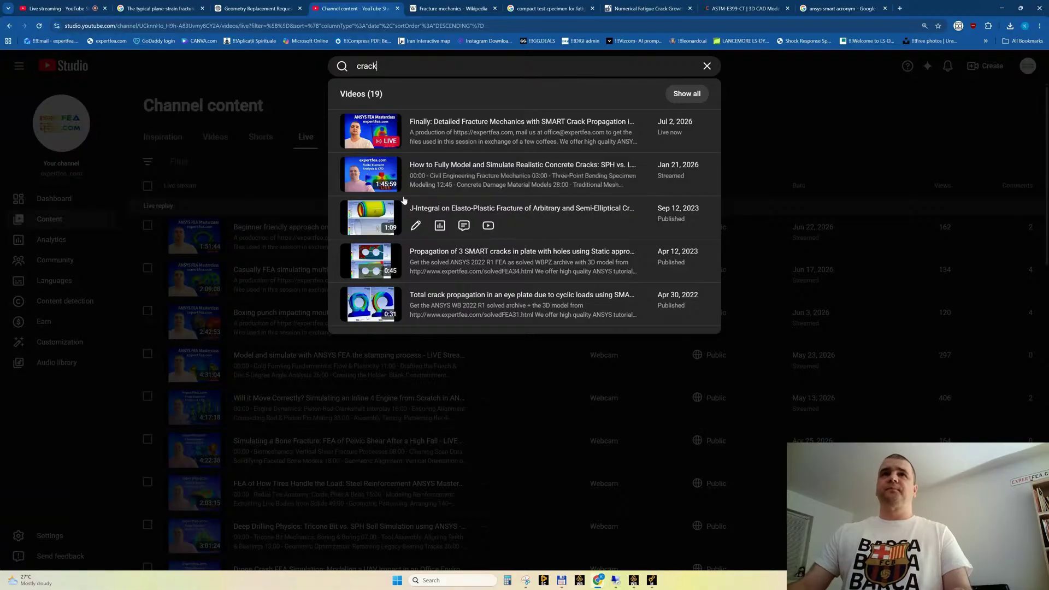
Open the video "Total crack propagation in an eye plate due to cyclic loads using SMART" and pause it on the fractured eye plate
left_click(363, 291)
left_click(61, 139)
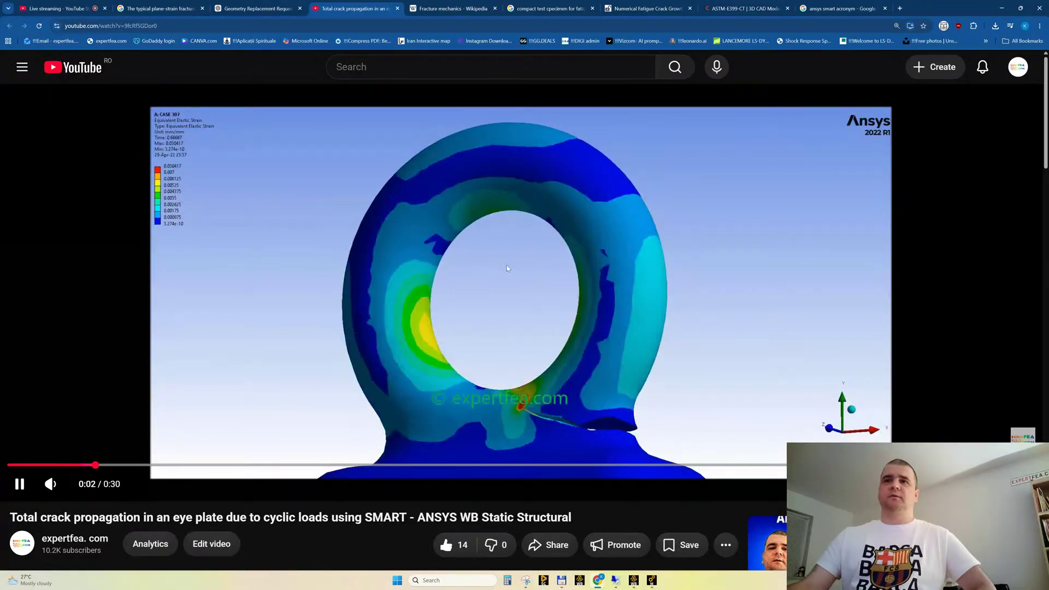
left_click(510, 273)
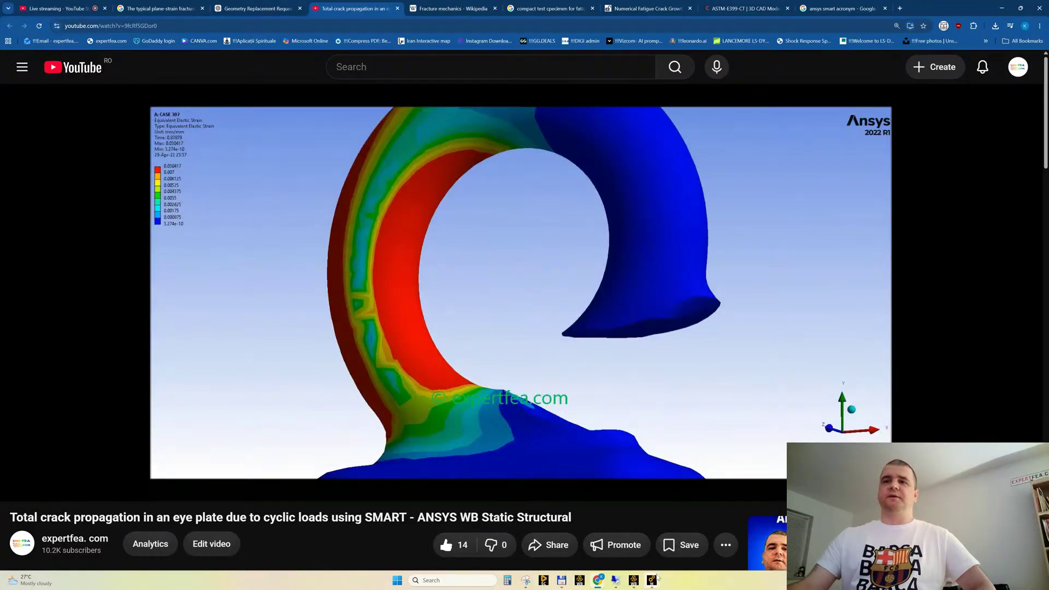
Switch to Ansys Mechanical and look over the crack types available for the Fracture folder
mouse_move(652, 581)
left_click(720, 542)
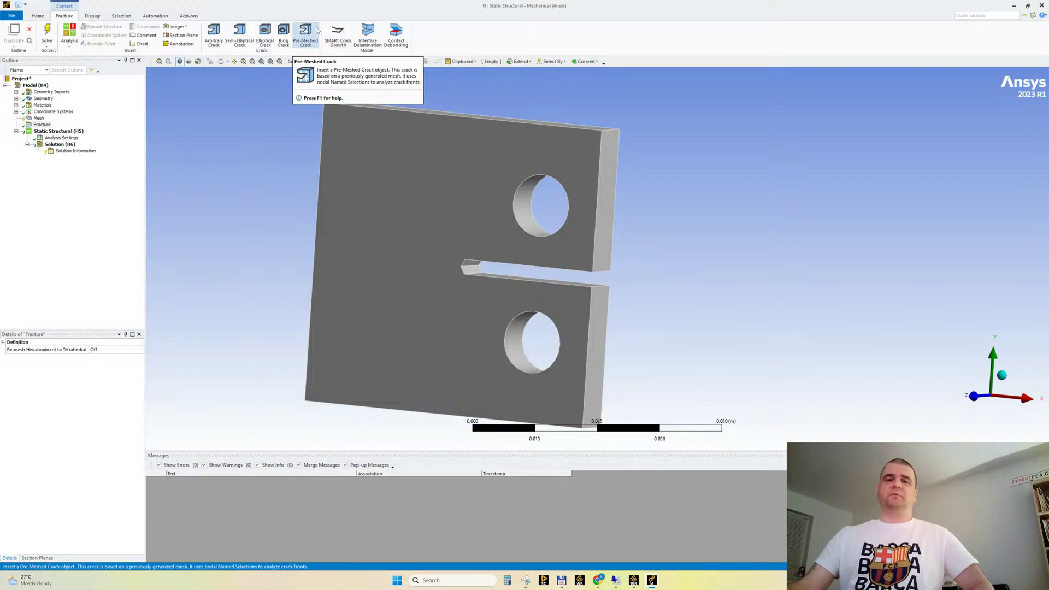
Return to the eye plate video in the browser and play it, pausing at the crack extension versus cycles graph and the total deformation result
mouse_move(597, 580)
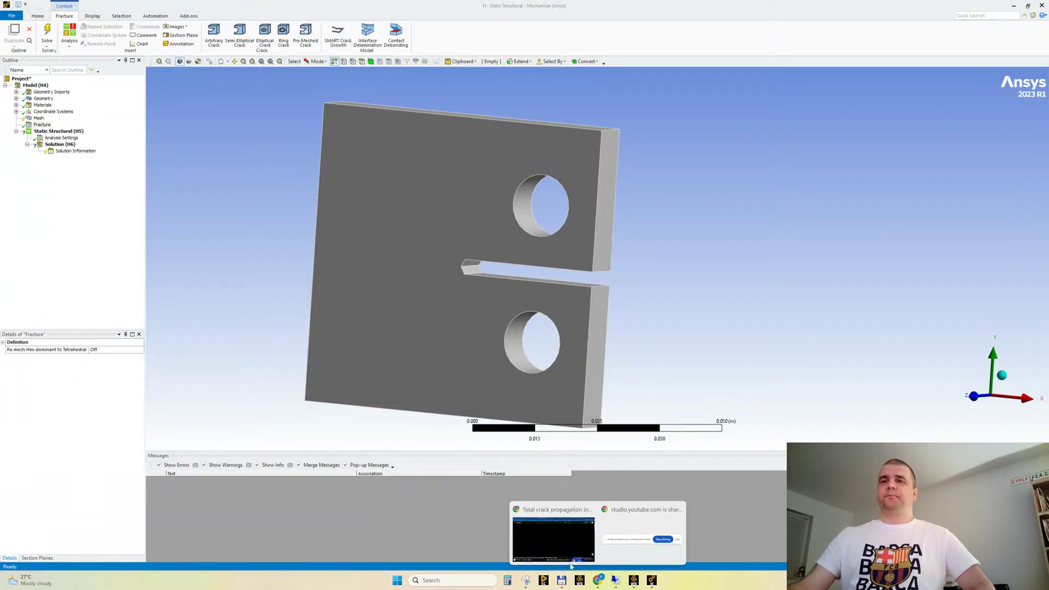
left_click(570, 565)
left_click(399, 358)
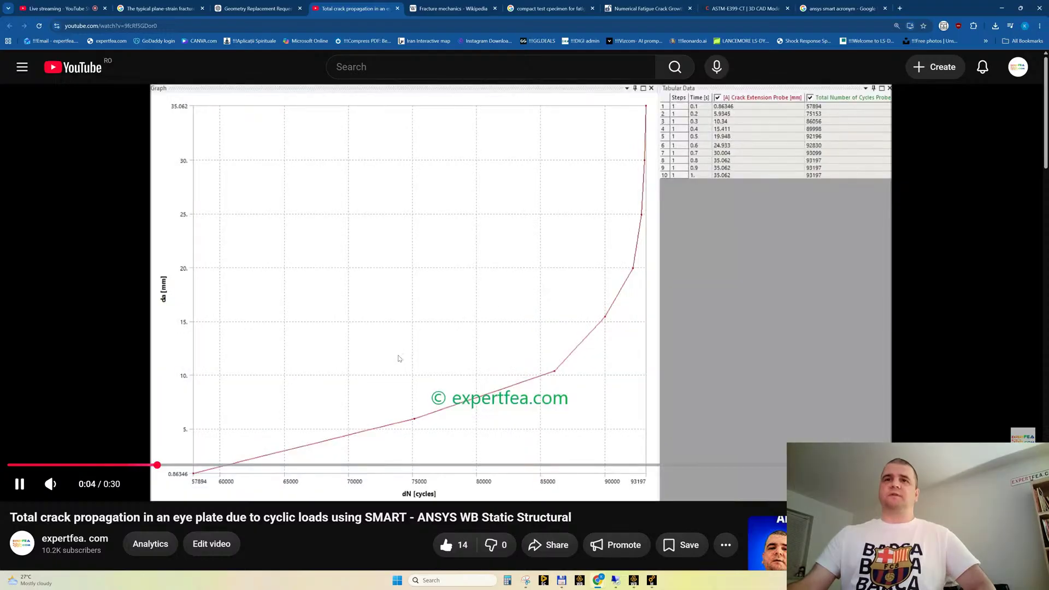
left_click(171, 298)
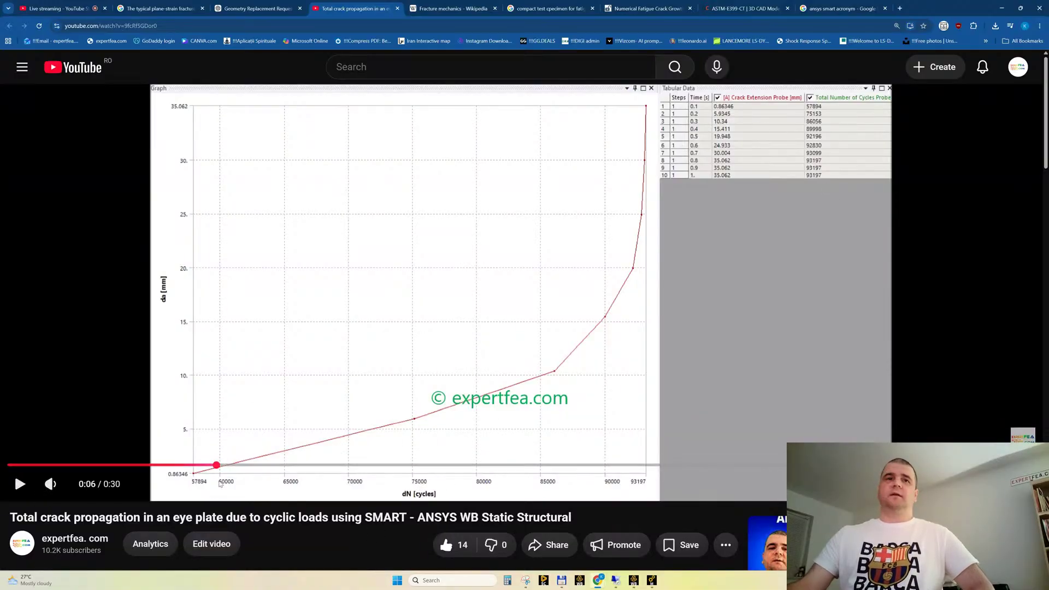
left_click(355, 369)
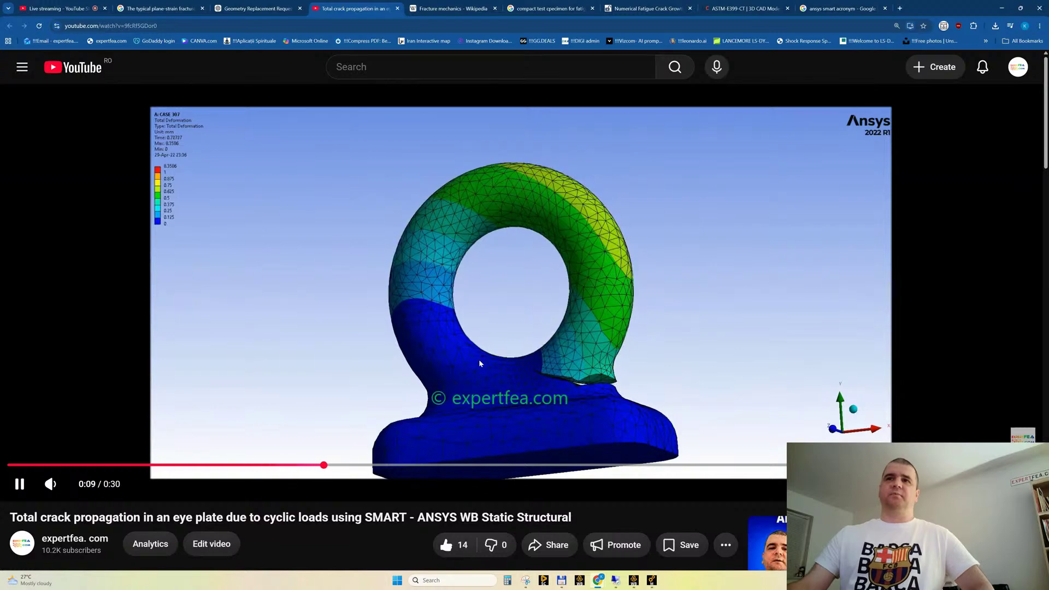
left_click(552, 373)
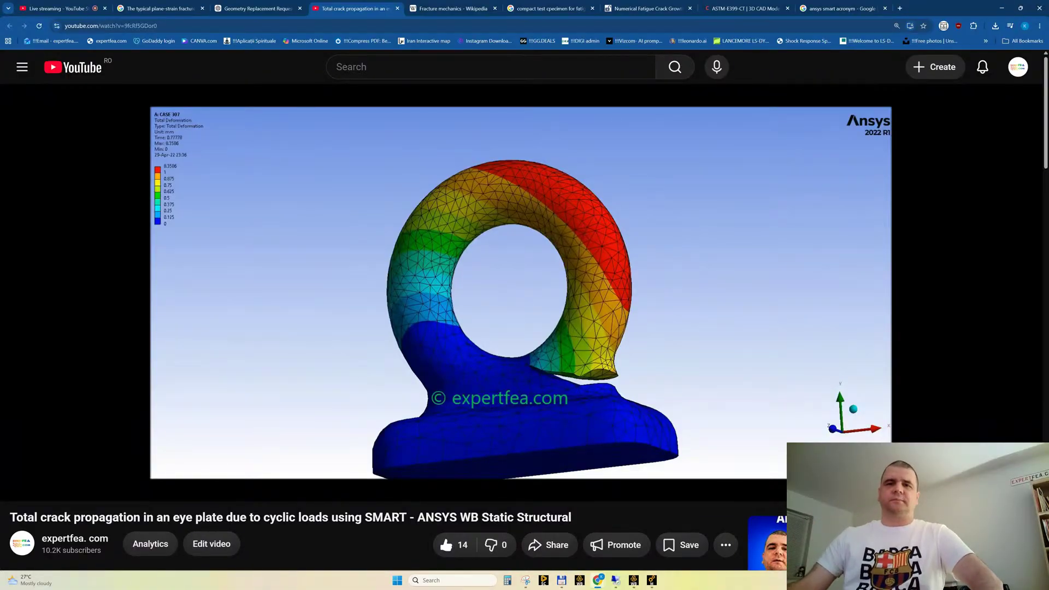
Check the live stream chat, return to the Google results tab and search for images of "fatigue loads machine"
left_click(53, 13)
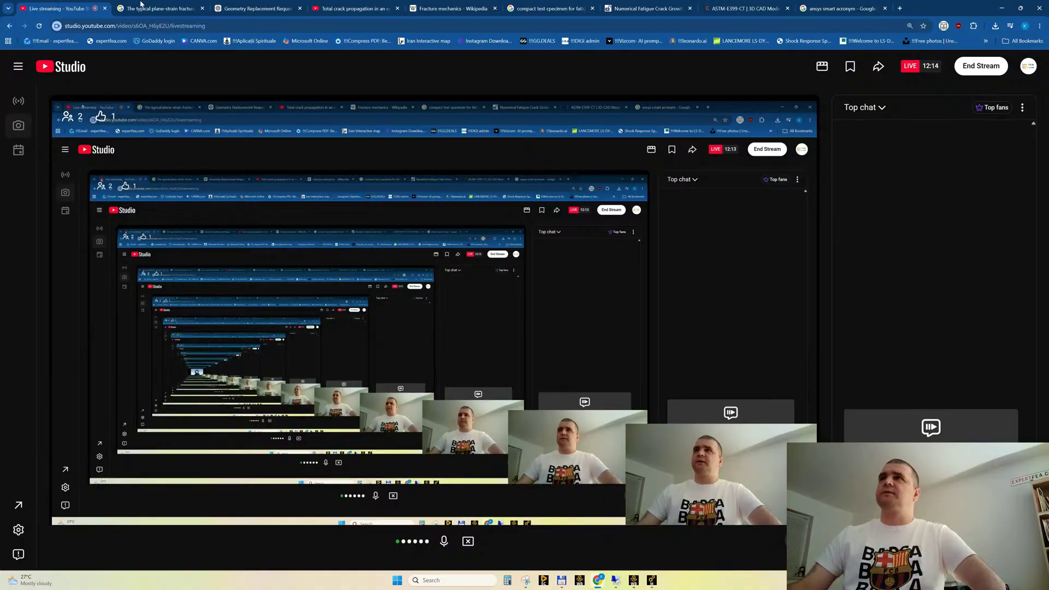
left_click(840, 10)
left_click_drag(235, 75, 51, 77)
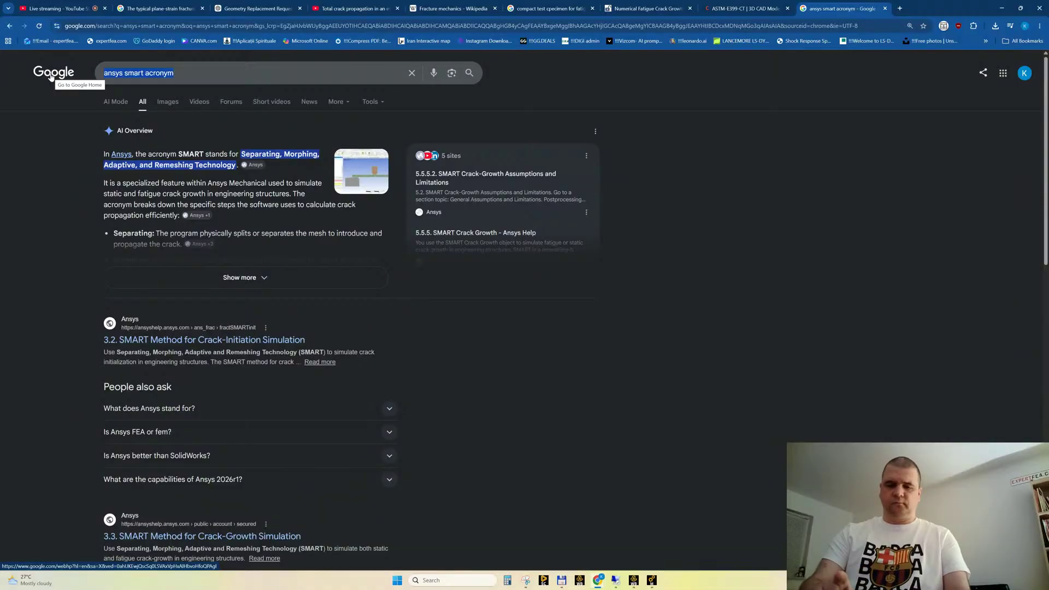
type("fatigu")
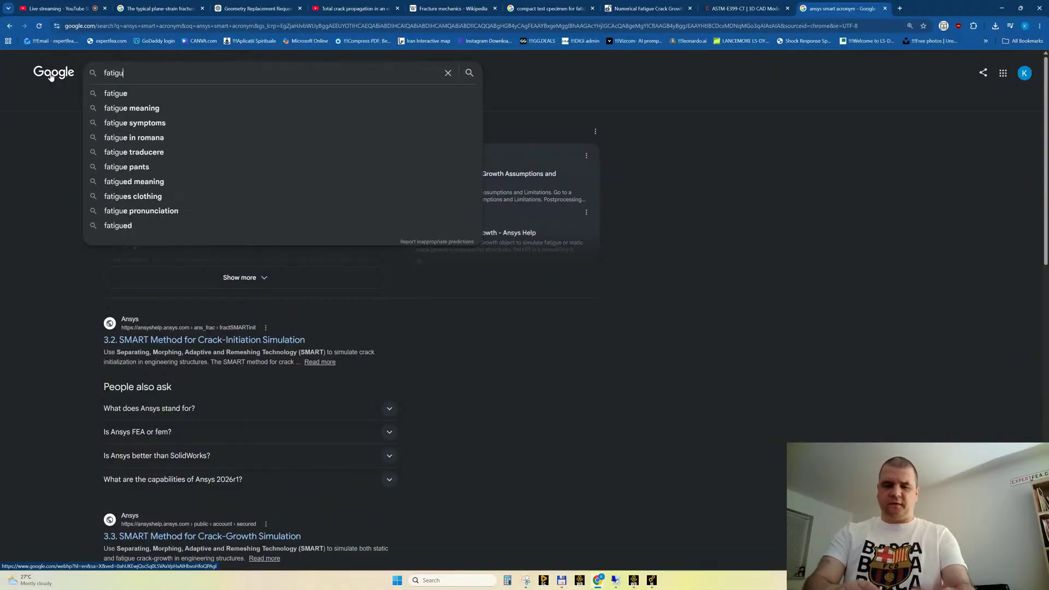
type("e loads")
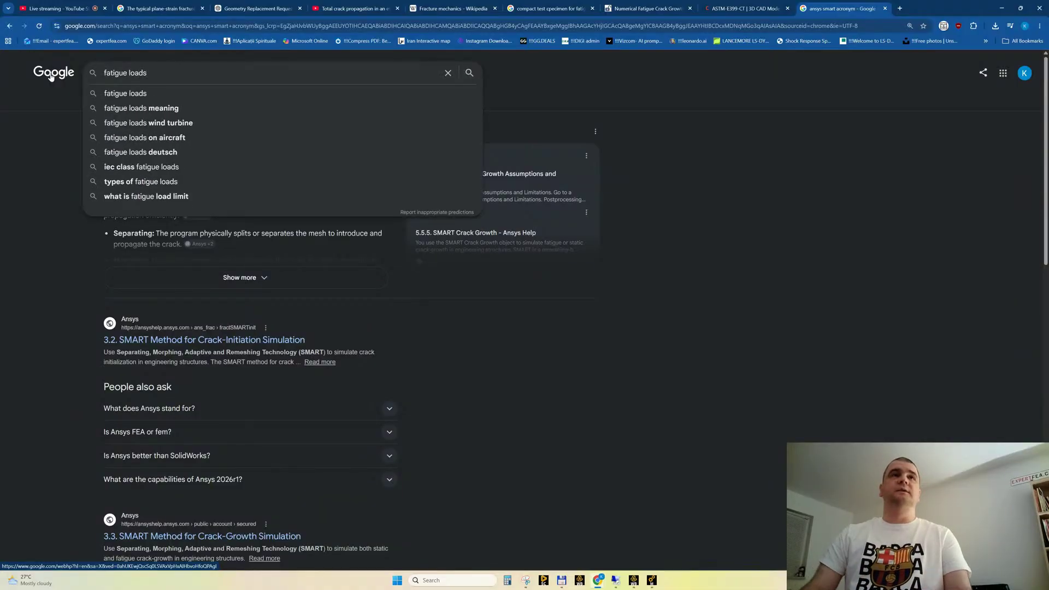
type(" machine")
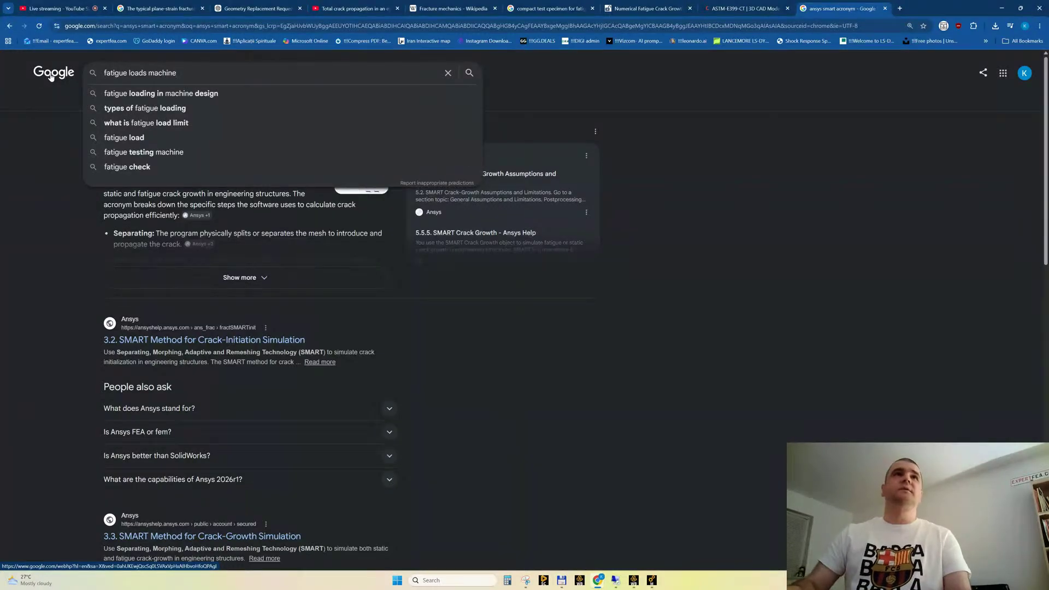
key("Return")
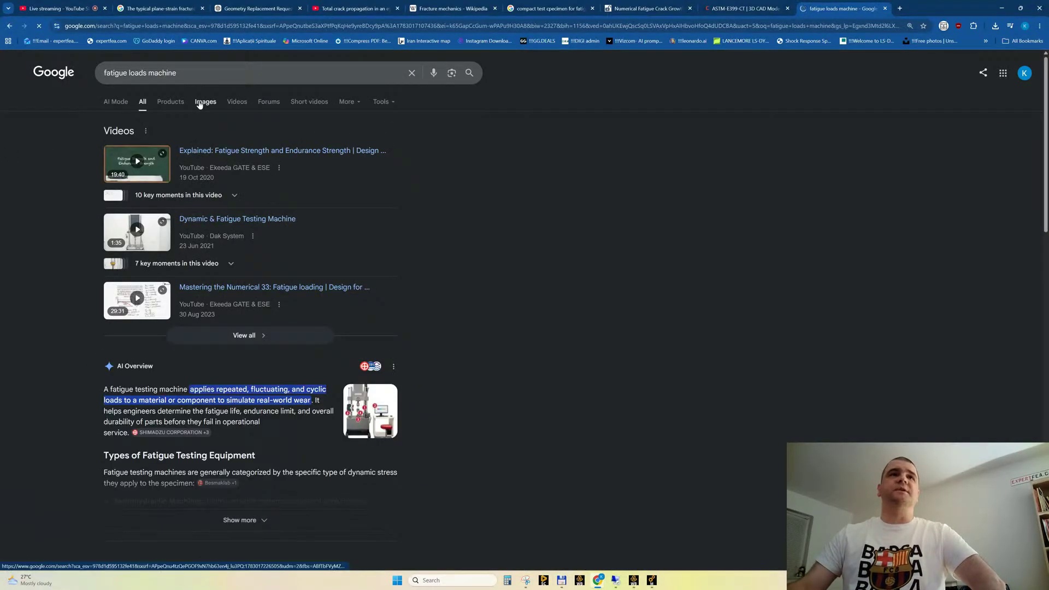
left_click(205, 102)
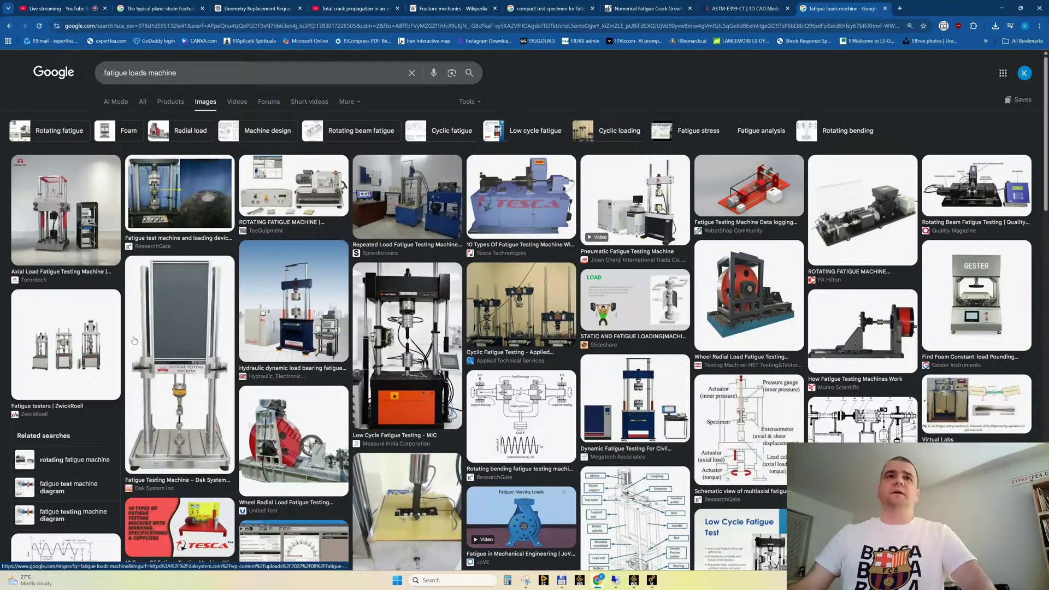
Preview the Dak System fatigue testing machine image and browse the surrounding image results
left_click(191, 427)
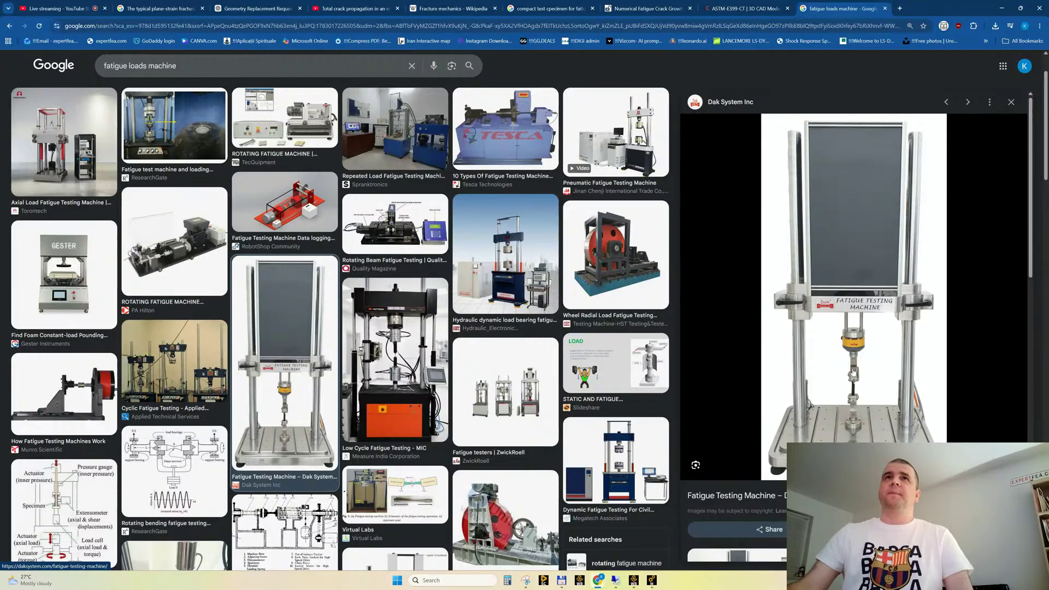
scroll(523, 298, "down", 3)
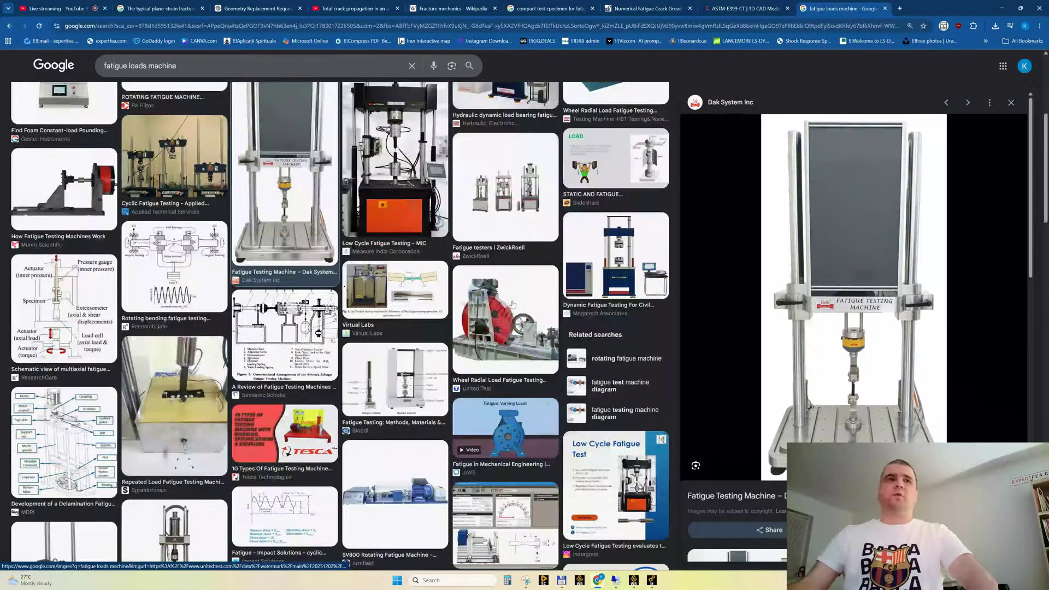
scroll(514, 303, "up", 5)
Search images for "fatigue loads on compact test specimen" and open the TWI compact tension test result in a new tab
double_click(229, 74)
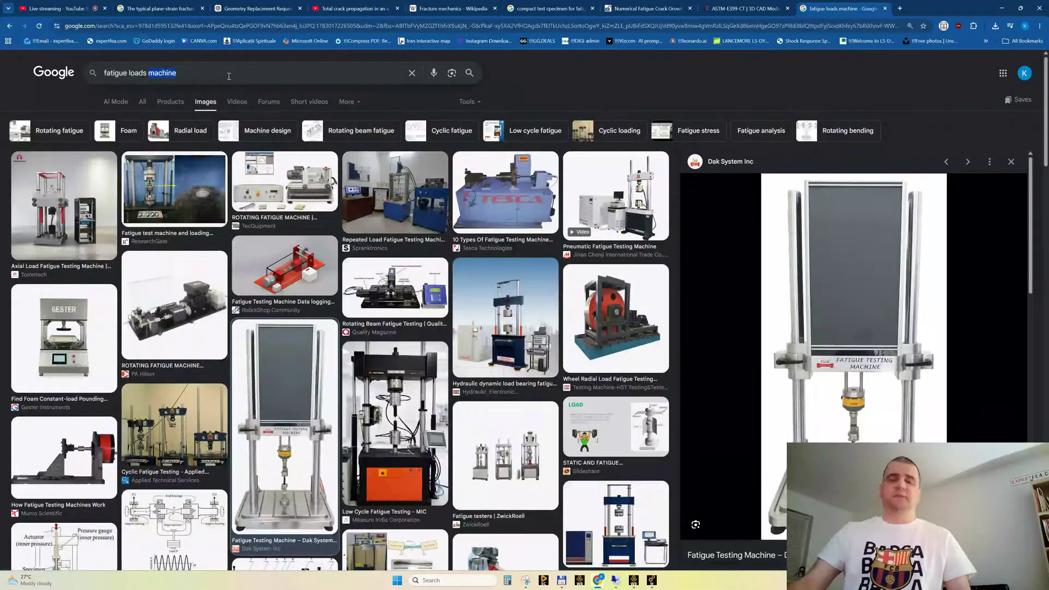
type("on compact test")
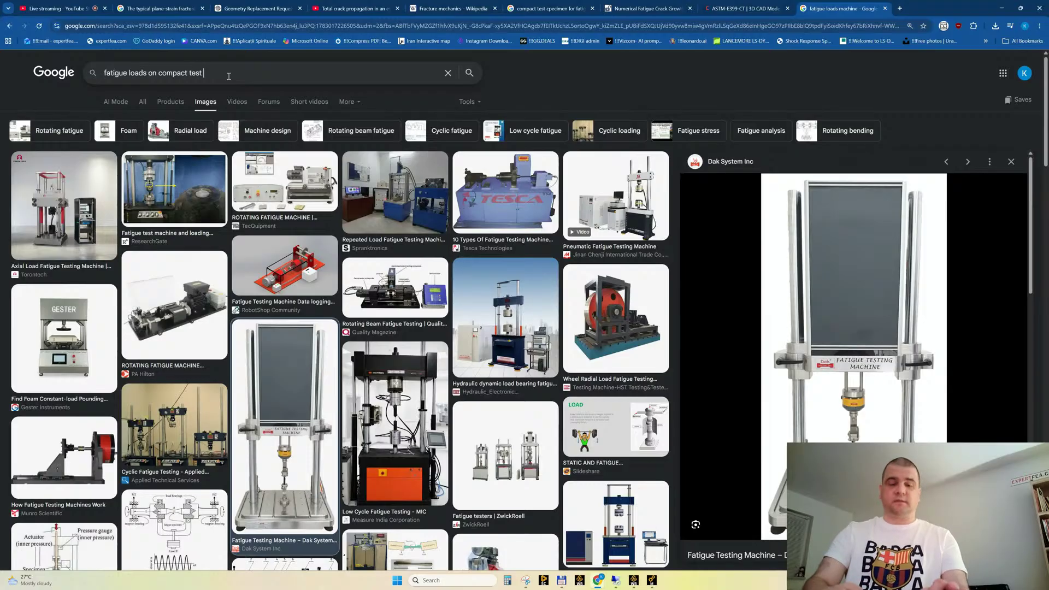
type(" specimen")
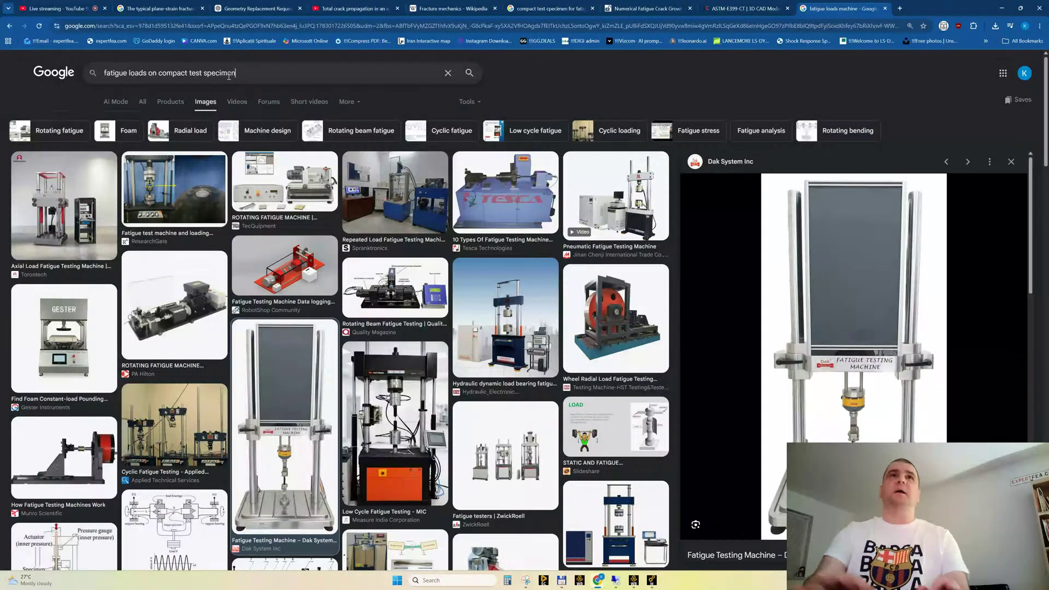
key("Return")
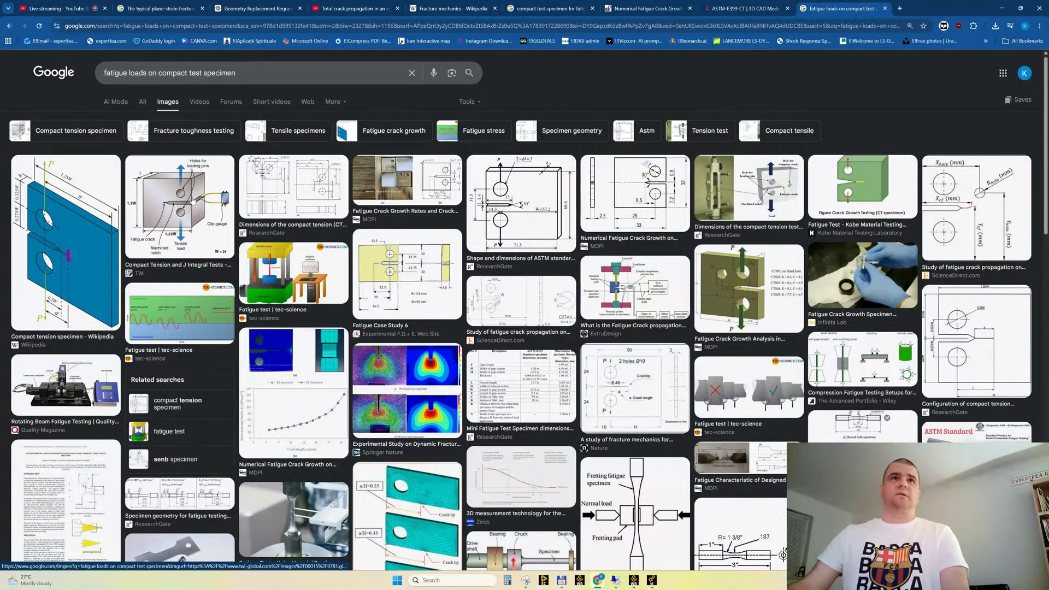
middle_click(179, 199)
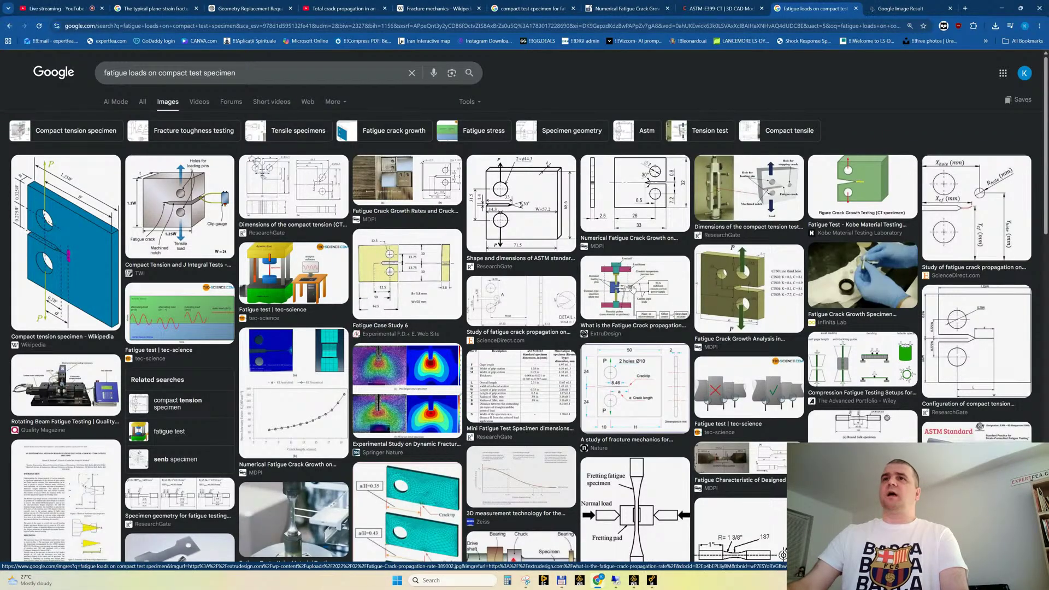
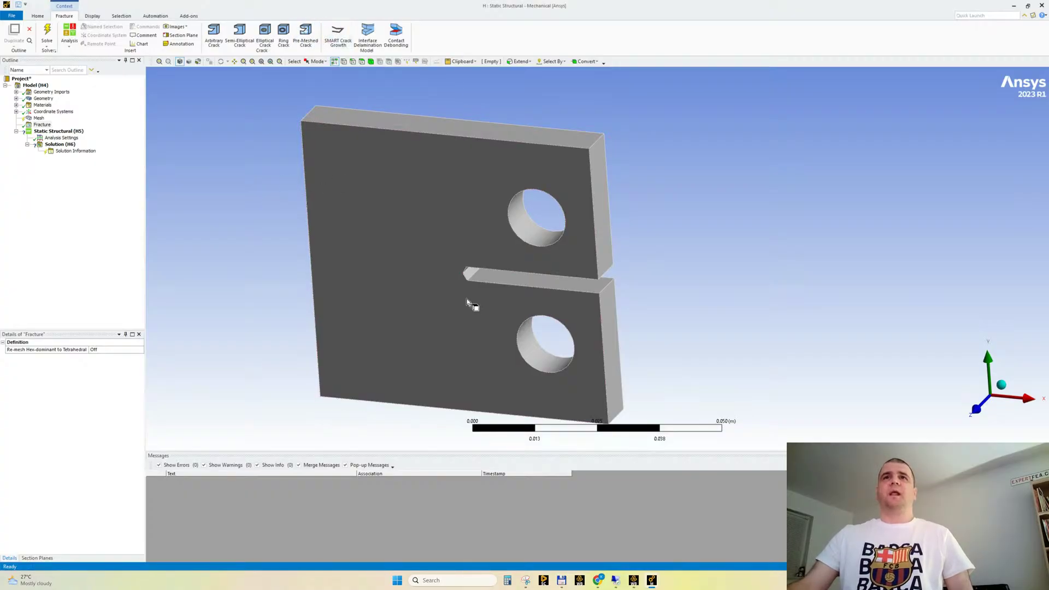
Close the system H Mechanical model and switch to the open Mechanical window of system A
middle_click_drag(467, 301, 479, 230)
scroll(421, 286, "up", 3)
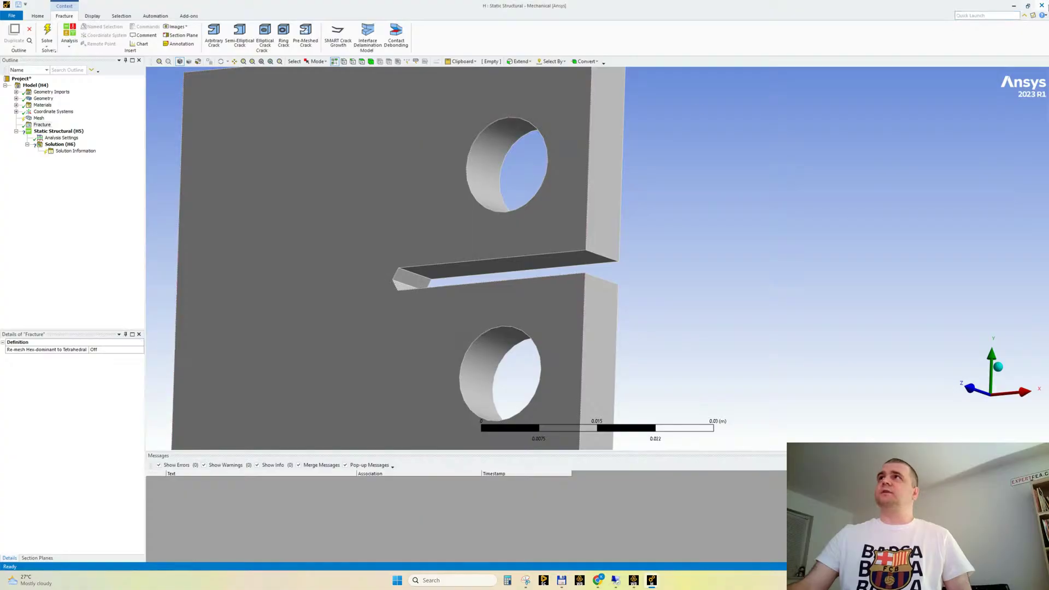
left_click(1043, 6)
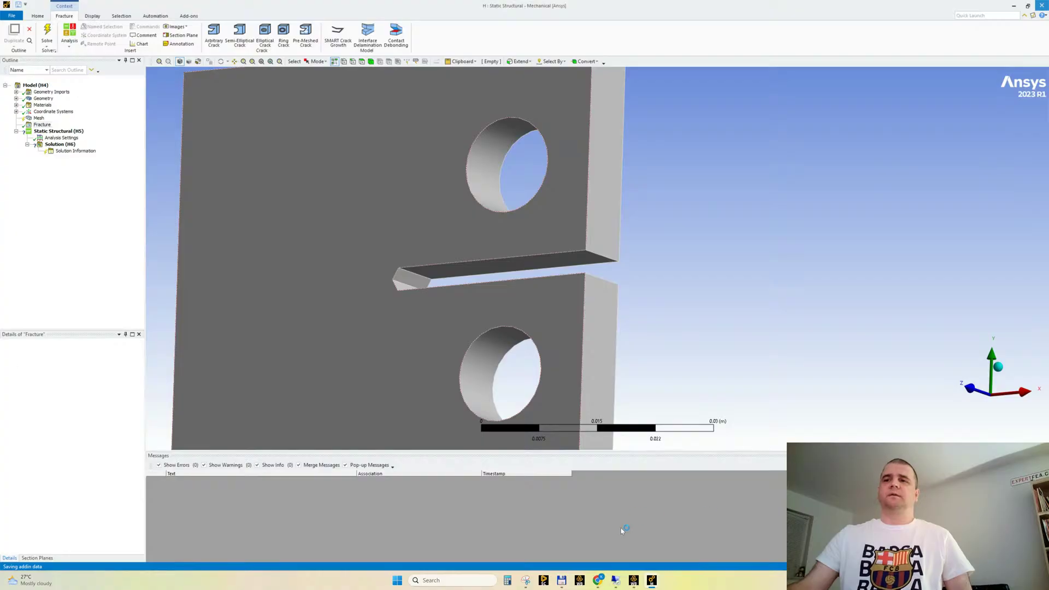
left_click(634, 581)
mouse_move(651, 580)
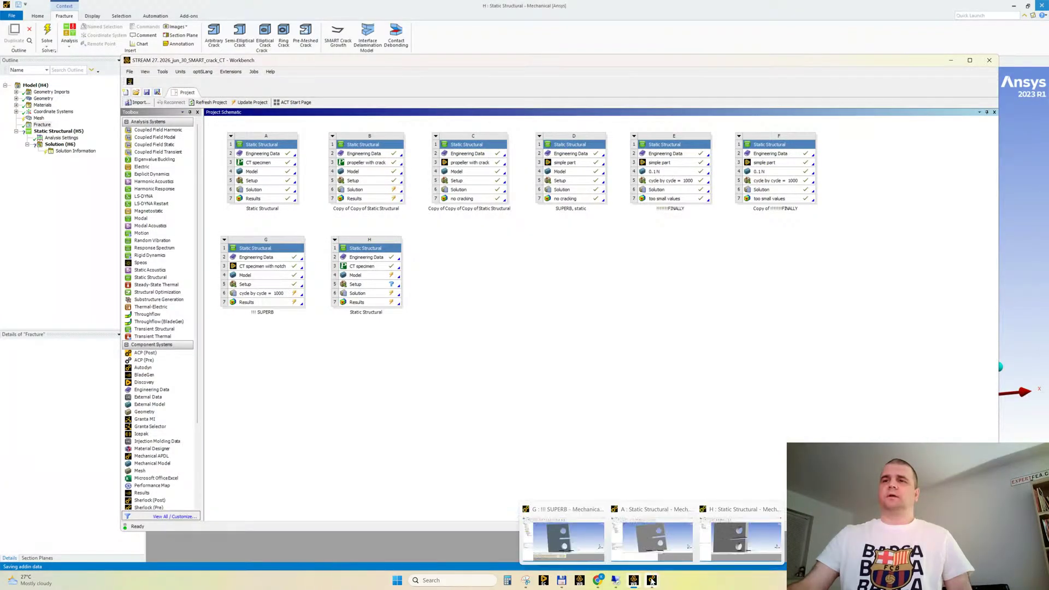
left_click(651, 538)
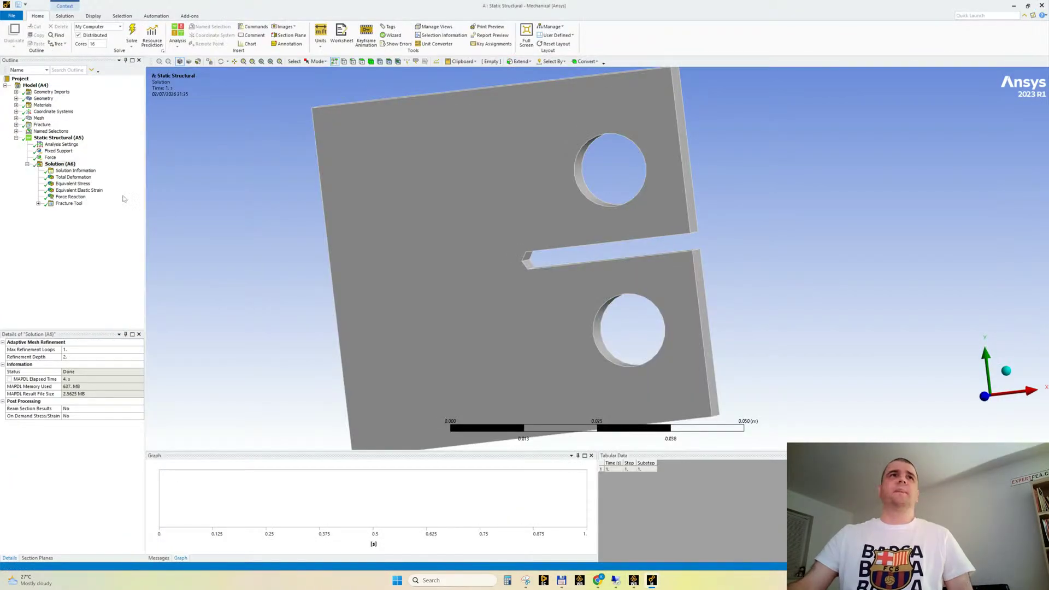
Display the total deformation of the CT specimen, and inspect the fixed support and the force applied to its holes
left_click(82, 178)
scroll(294, 243, "down", 3)
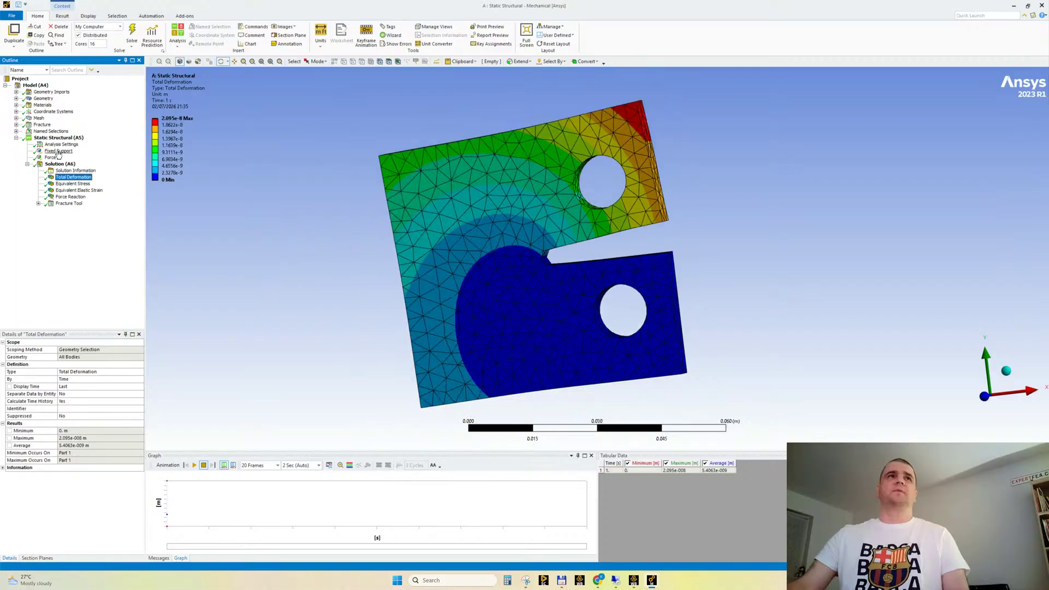
left_click(59, 152)
middle_click_drag(435, 246, 400, 255)
scroll(598, 352, "up", 3)
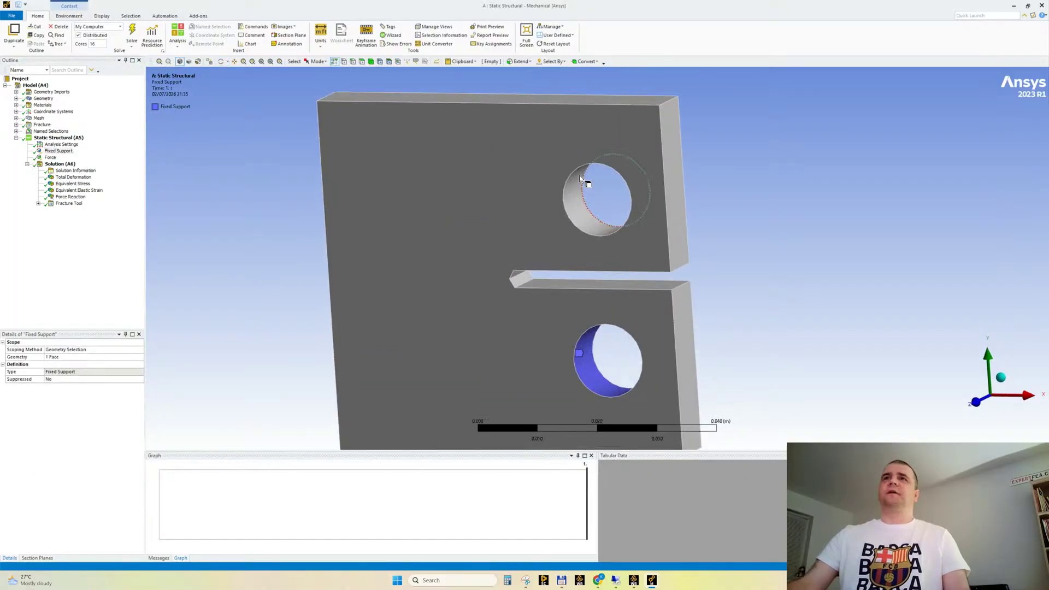
left_click(50, 157)
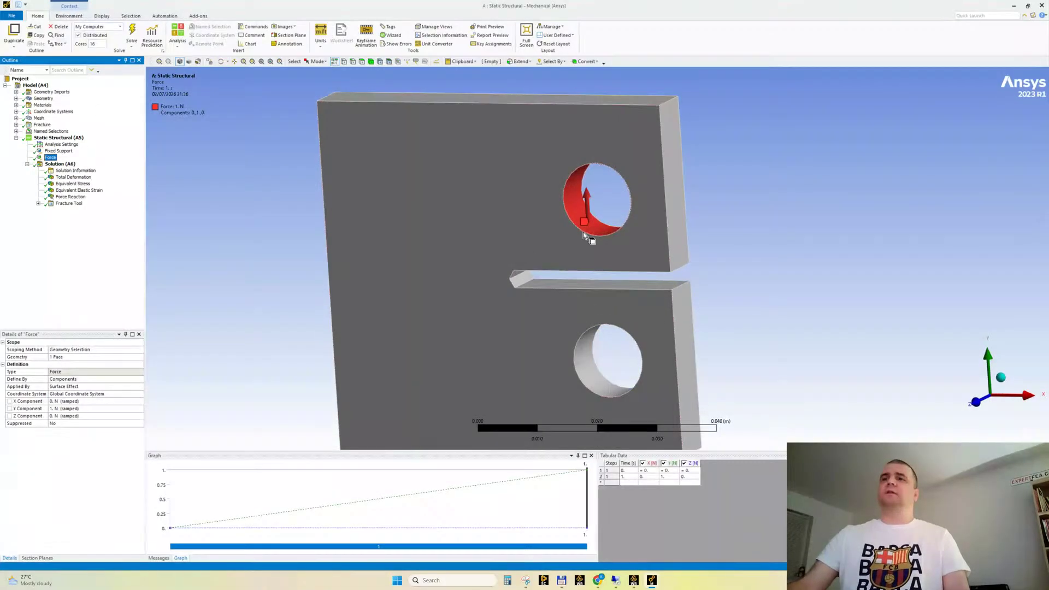
middle_click_drag(589, 171, 537, 165, "ctrl")
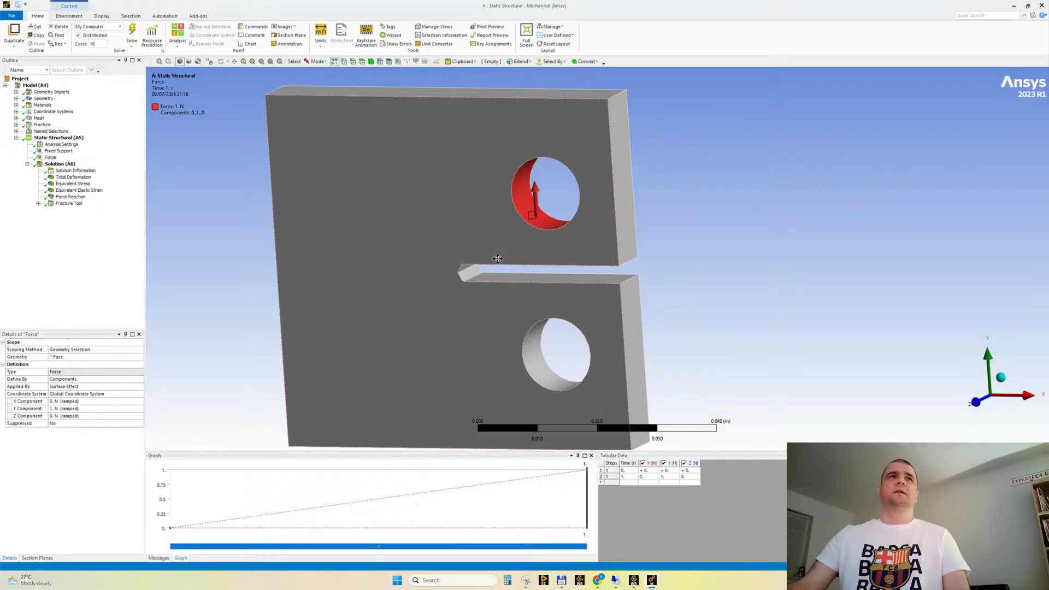
Display the total deformation result again, play its animation and stop it
left_click(69, 177)
middle_click_drag(435, 267, 244, 418)
left_click(194, 465)
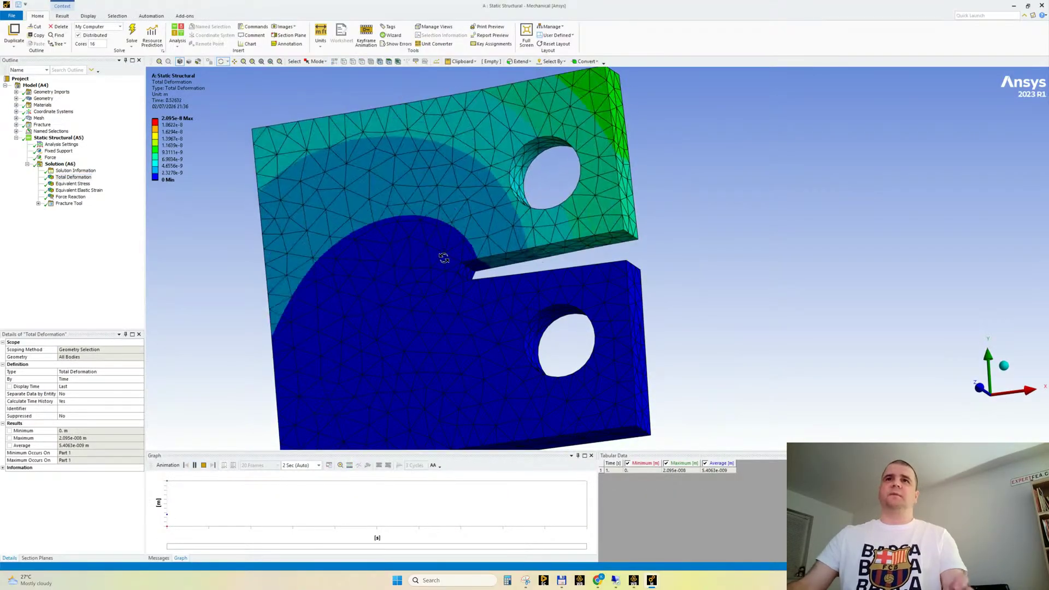
left_click(204, 465)
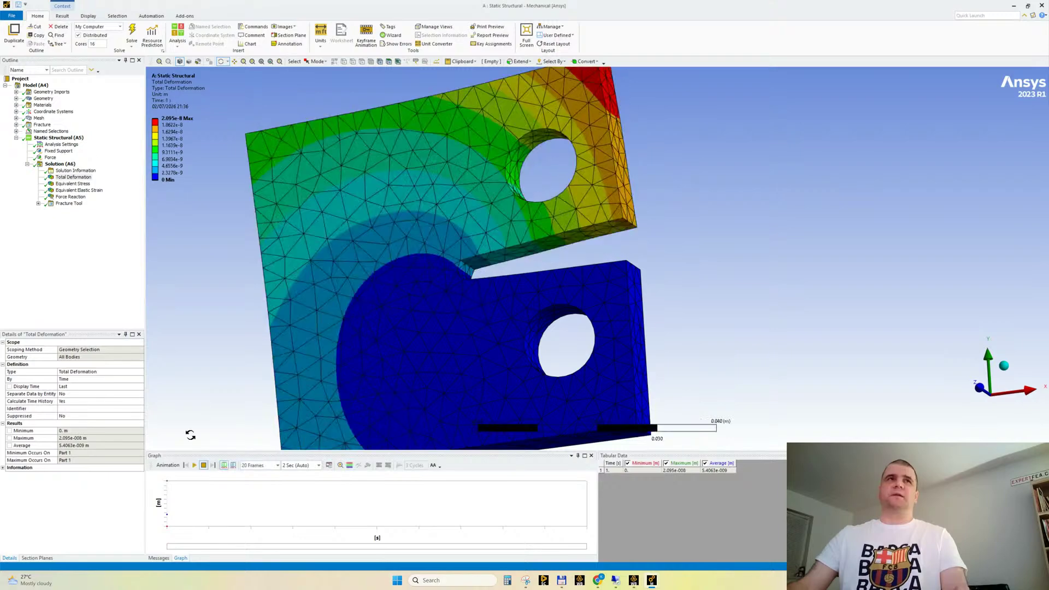
Display the equivalent stress result, play and stop its animation, and inspect the stress concentration at the notch tip
left_click(73, 183)
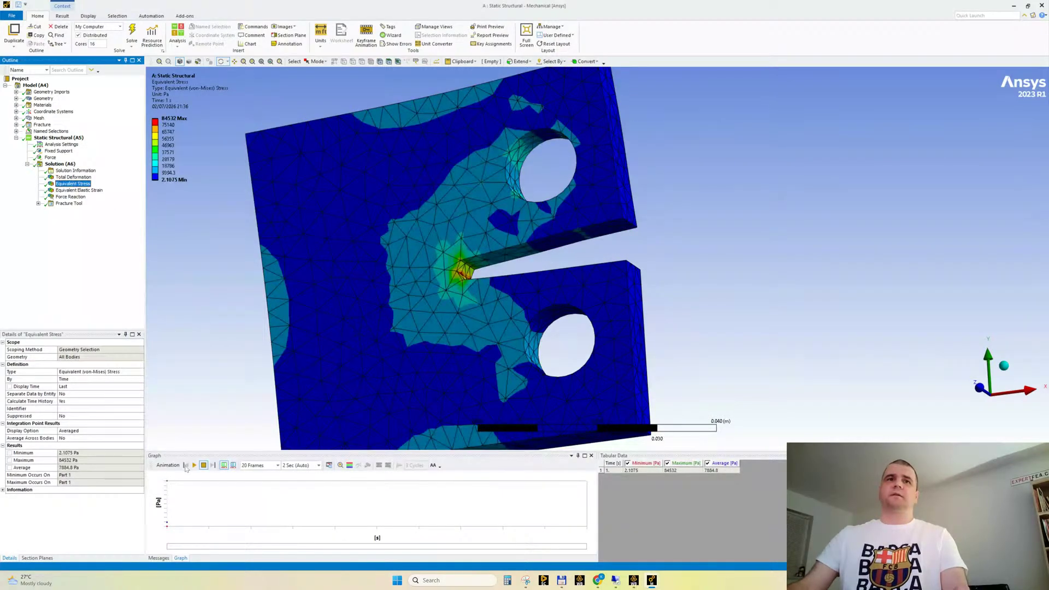
left_click(194, 465)
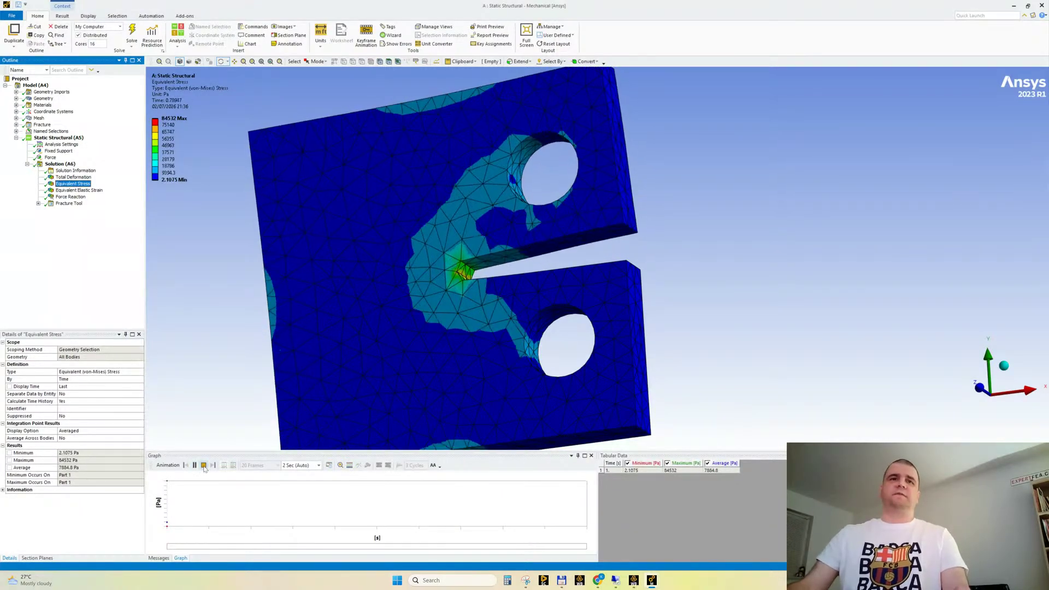
left_click(204, 465)
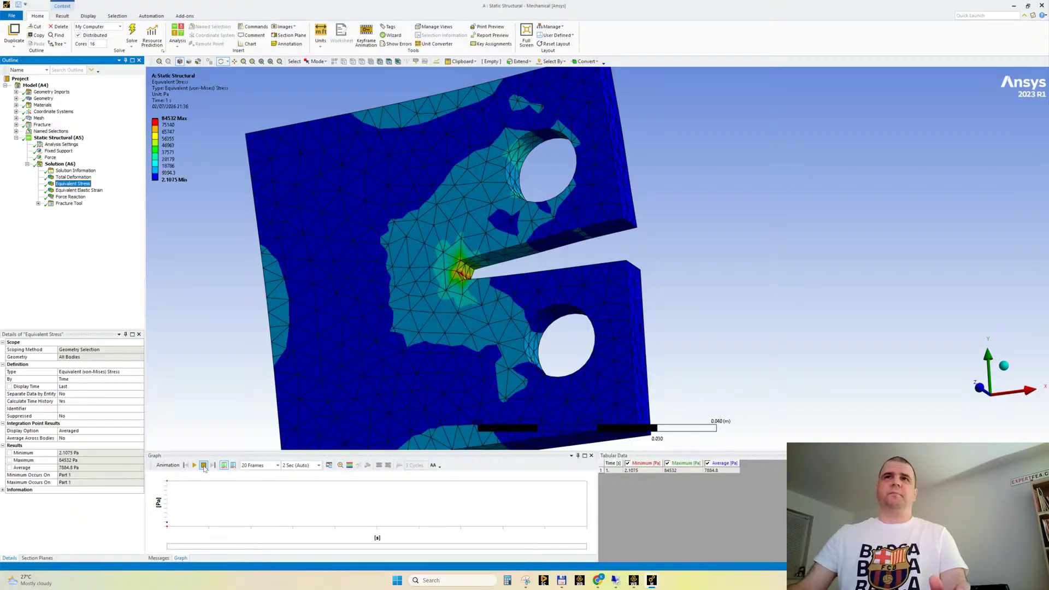
scroll(534, 213, "up", 2)
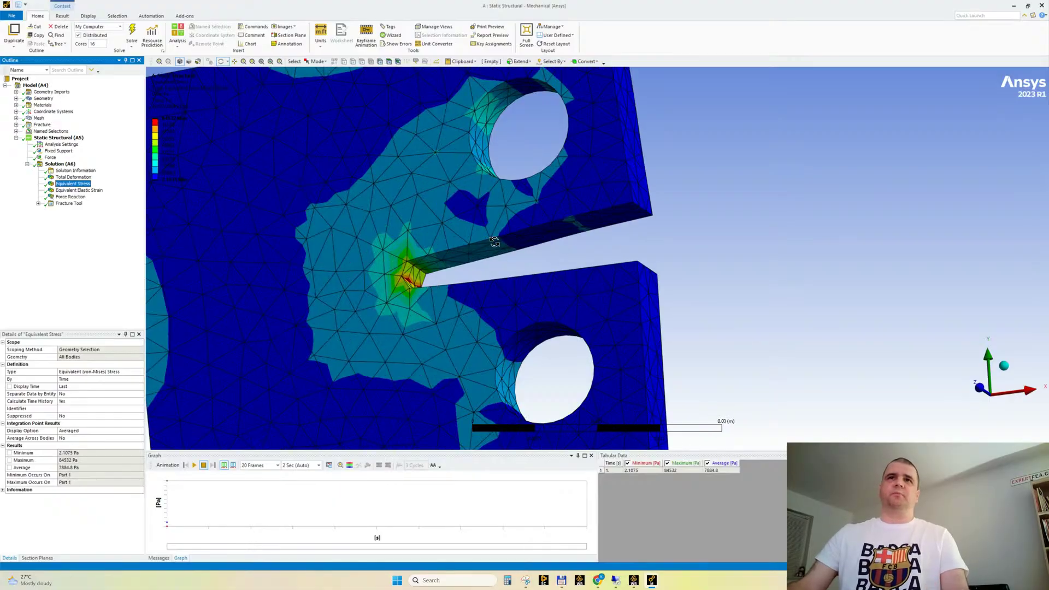
middle_click_drag(422, 284, 546, 283, "ctrl")
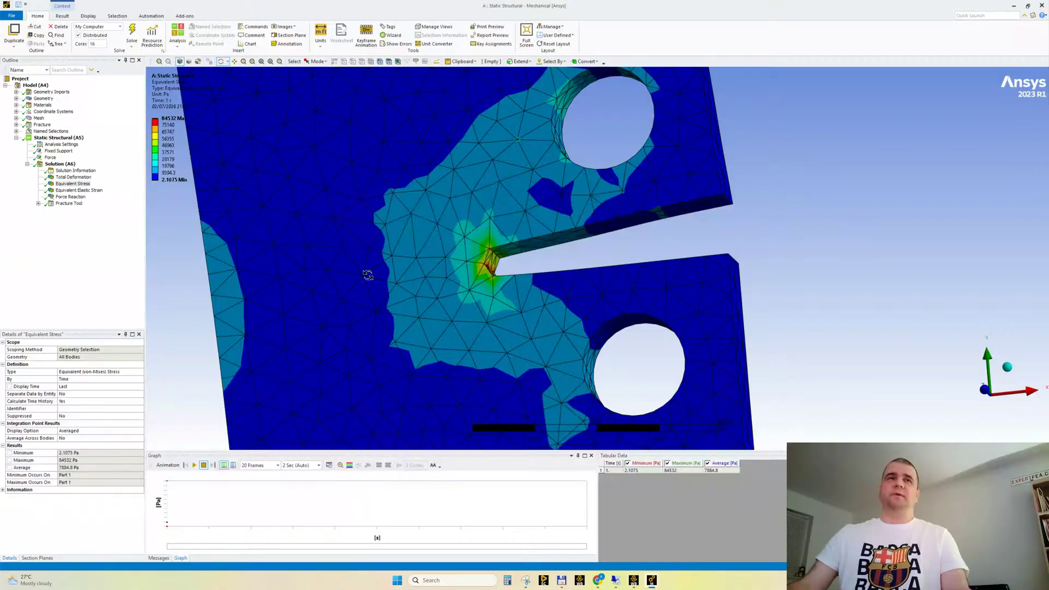
Display the equivalent elastic strain result and examine its distribution around the notch tip
left_click(79, 190)
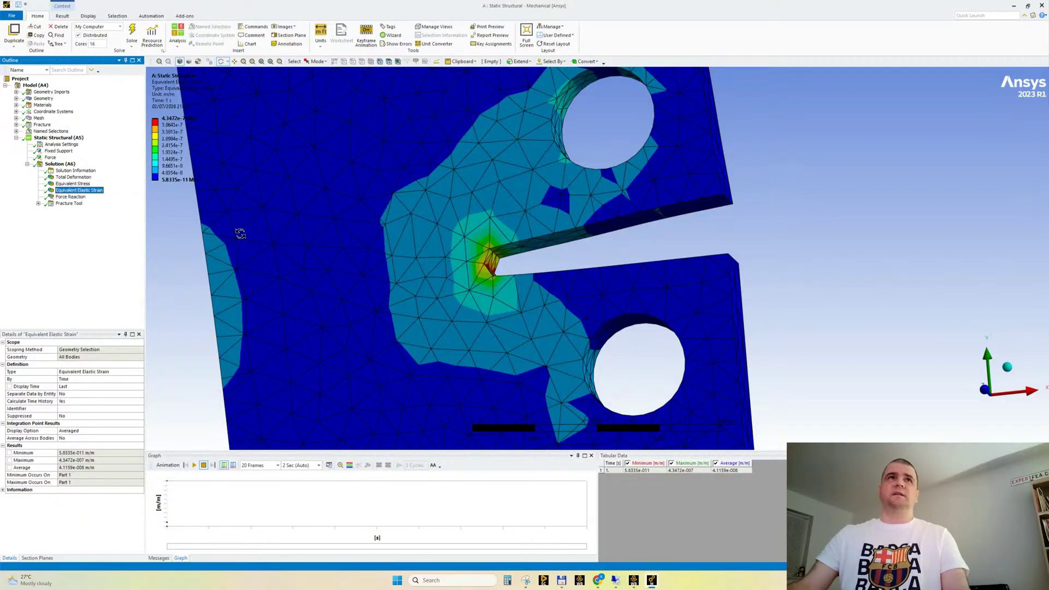
middle_click_drag(240, 233, 373, 262)
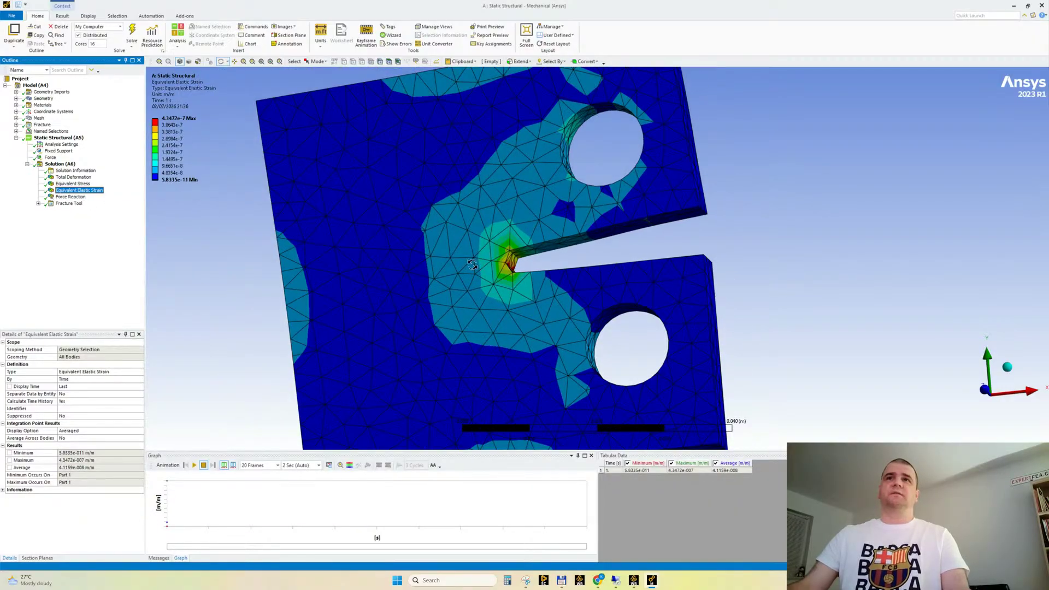
left_click_drag(461, 256, 462, 260)
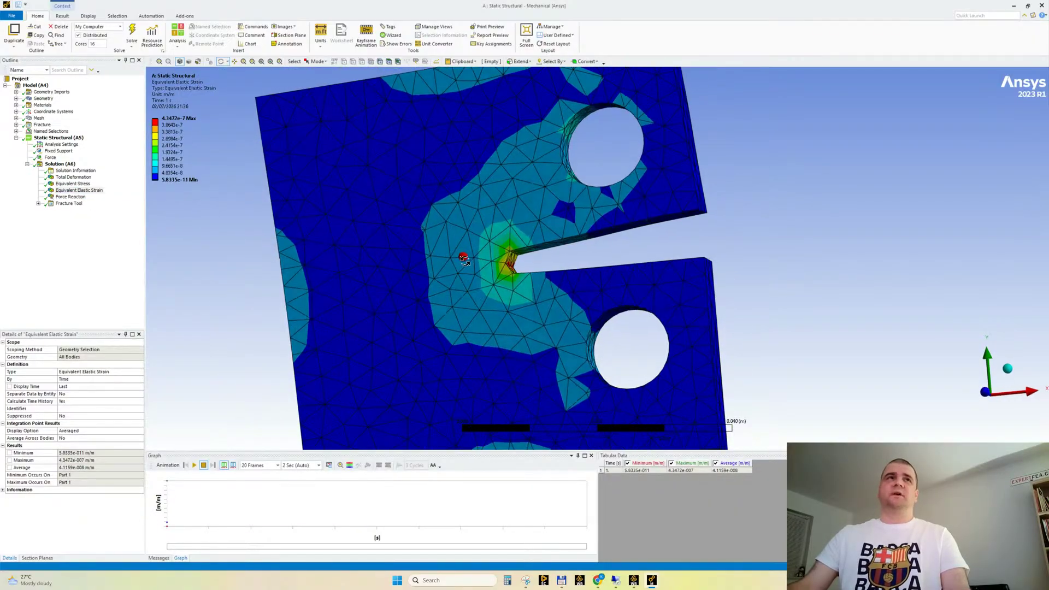
Display the SIFS (K1) result of the Fracture Tool and examine the contour along the crack front at the notch tip
left_click(38, 204)
left_click(76, 210)
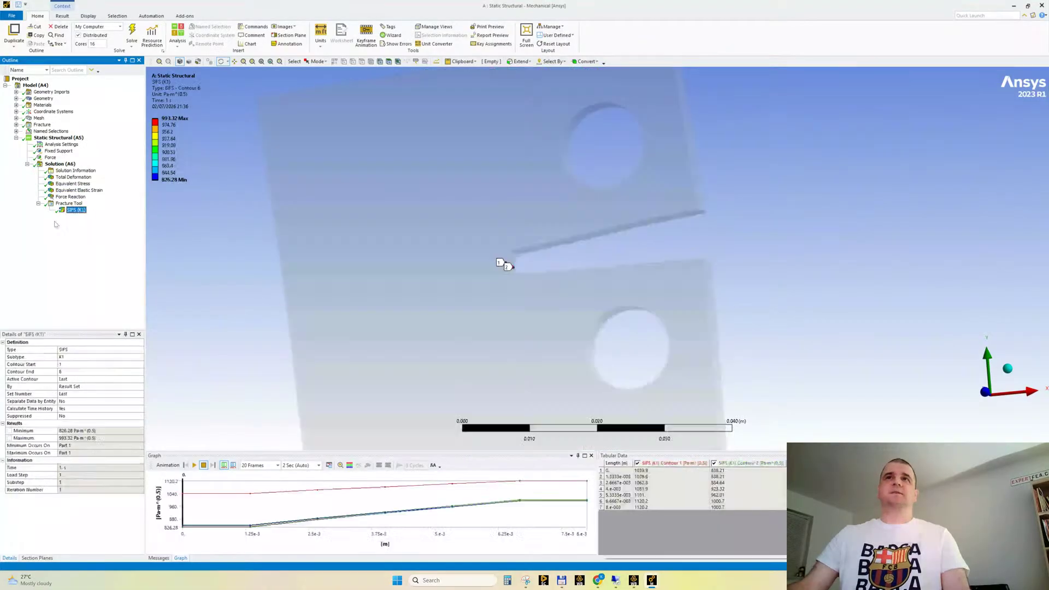
left_click_drag(410, 236, 363, 262)
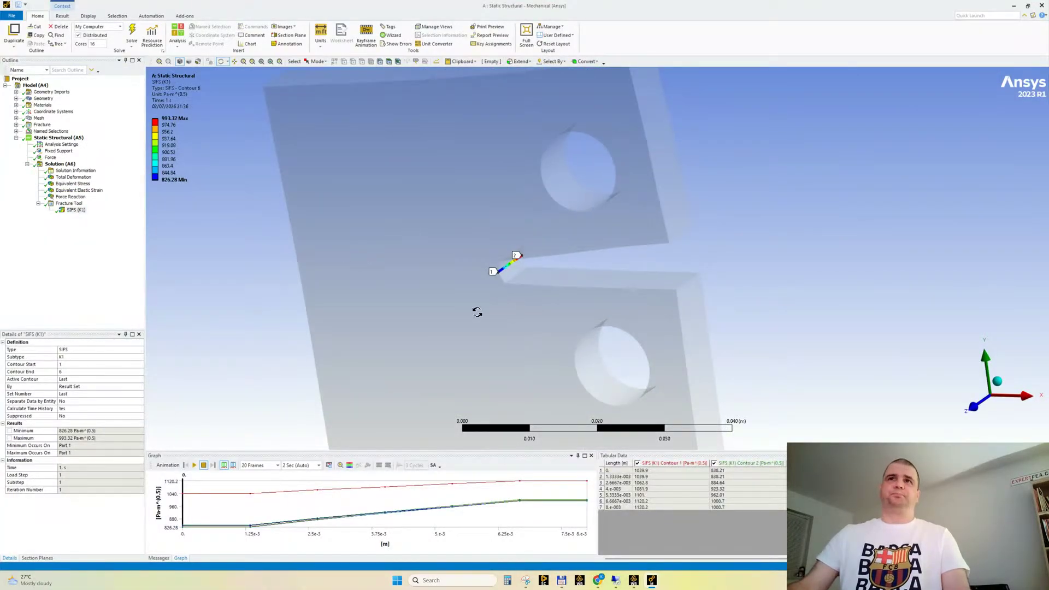
scroll(470, 273, "up", 3)
left_click_drag(480, 276, 501, 255)
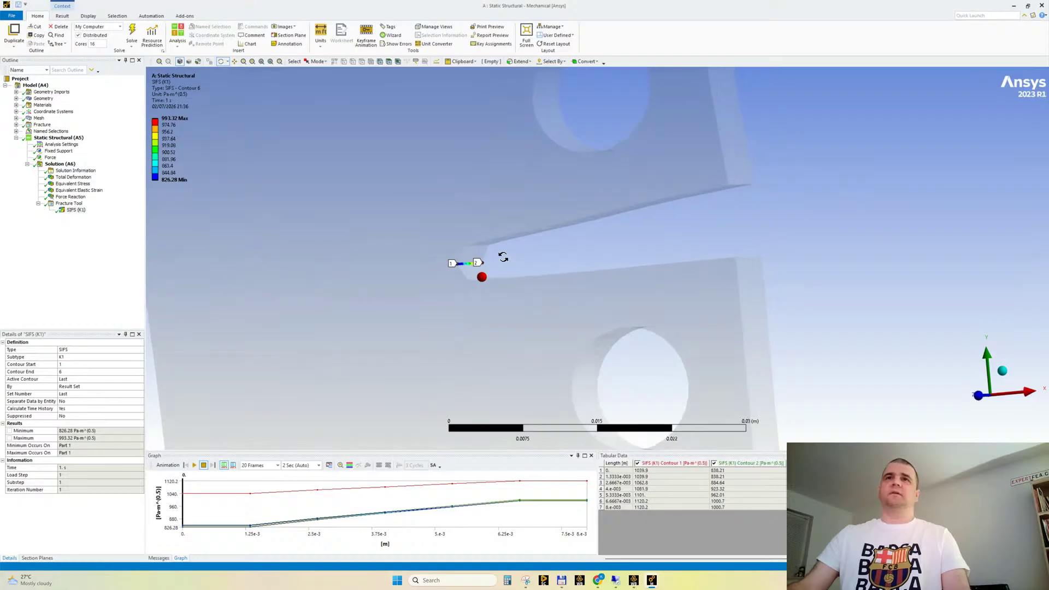
scroll(486, 289, "up", 2)
middle_click_drag(444, 281, 505, 293, "ctrl")
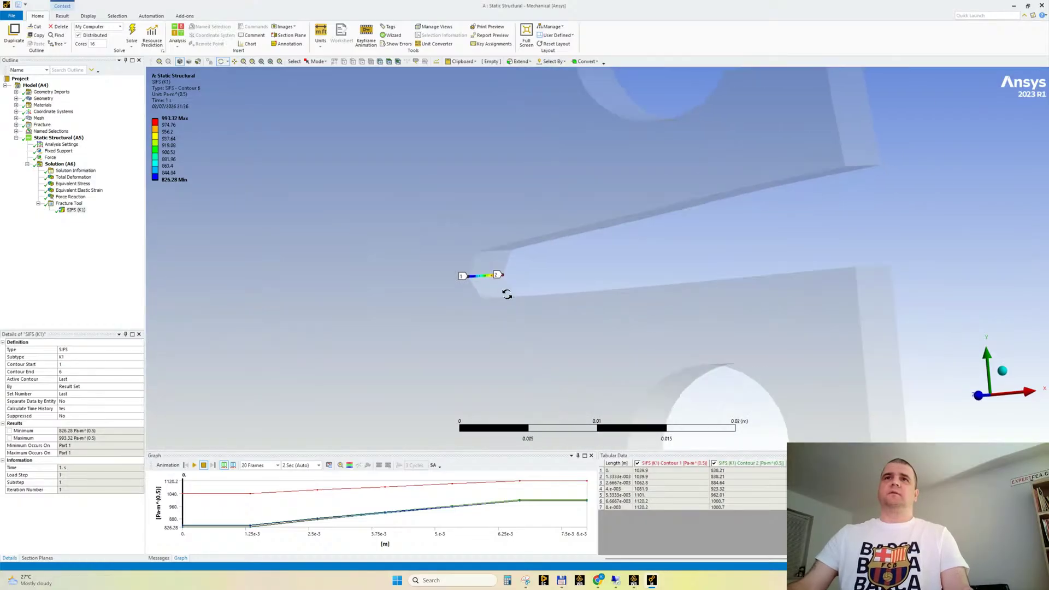
scroll(505, 293, "up", 5)
scroll(504, 292, "down", 1)
scroll(457, 273, "down", 3)
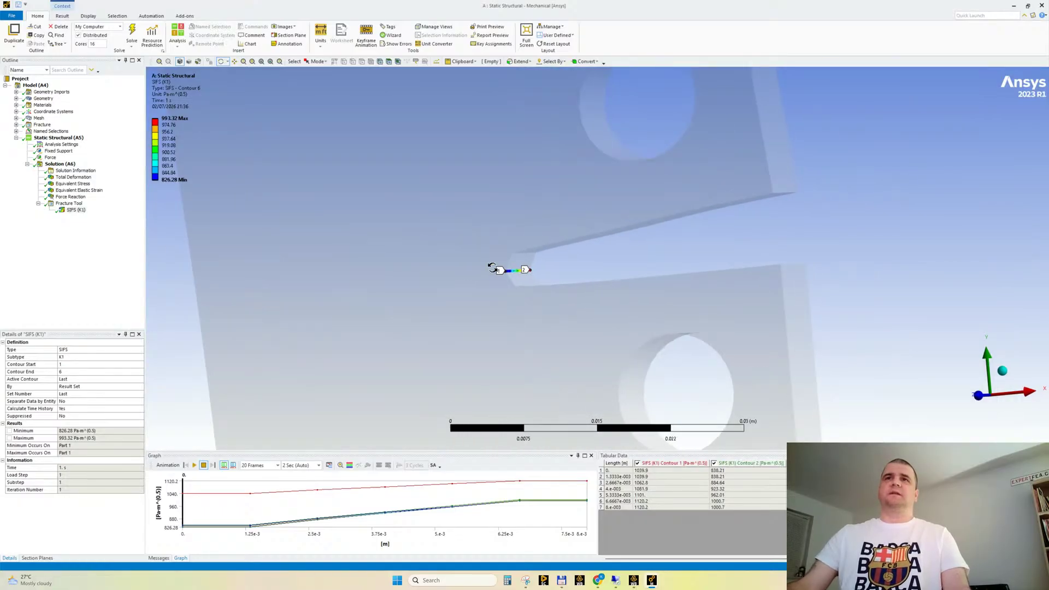
scroll(477, 288, "down", 3)
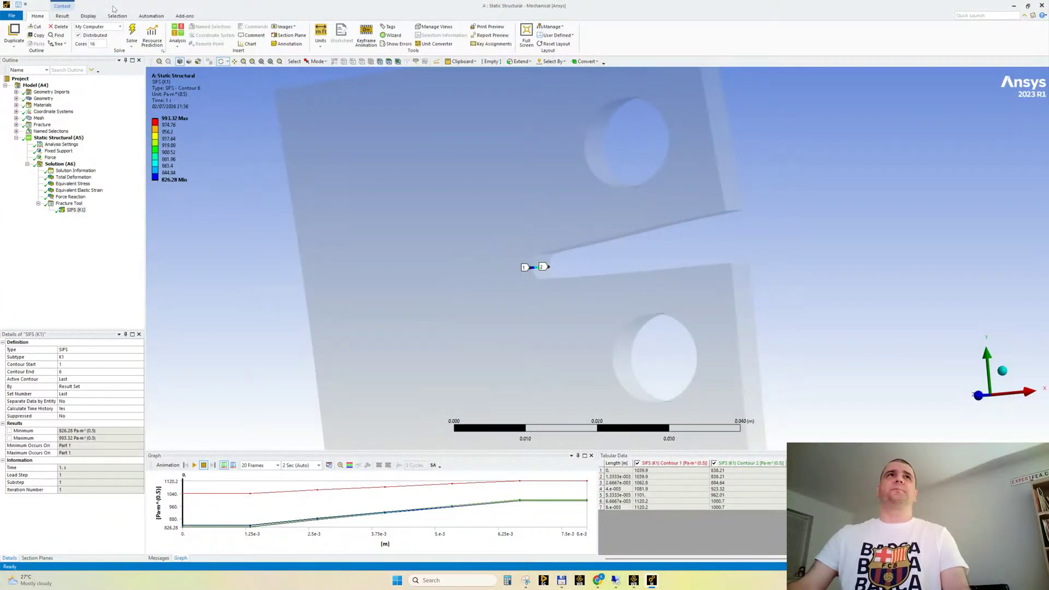
left_click(64, 15)
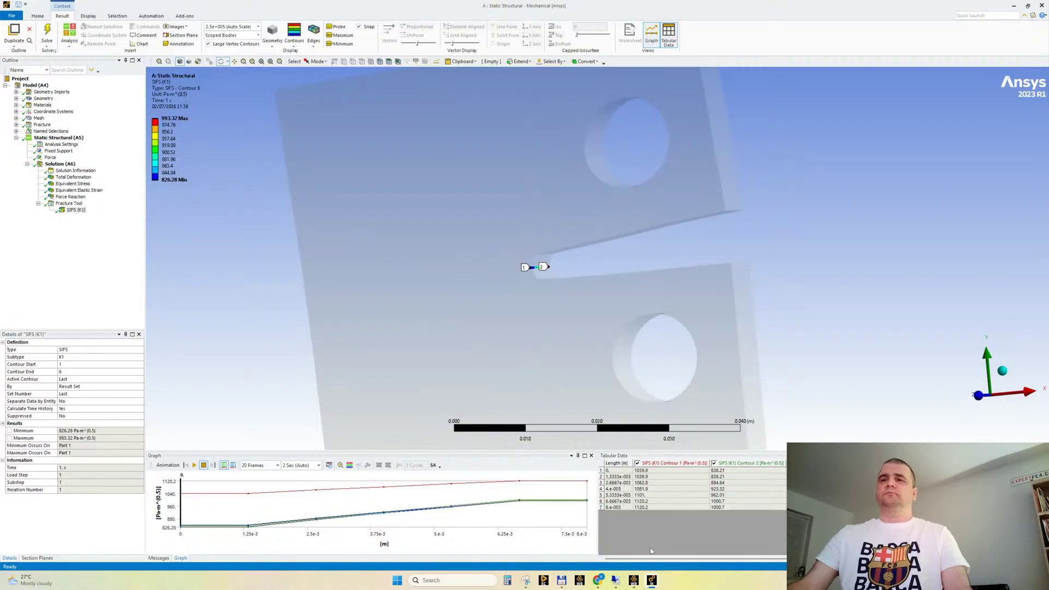
Switch to the browser and highlight the typical plane-strain fracture toughness range for structural and alloy steels in the Google AI overview
left_click(597, 580)
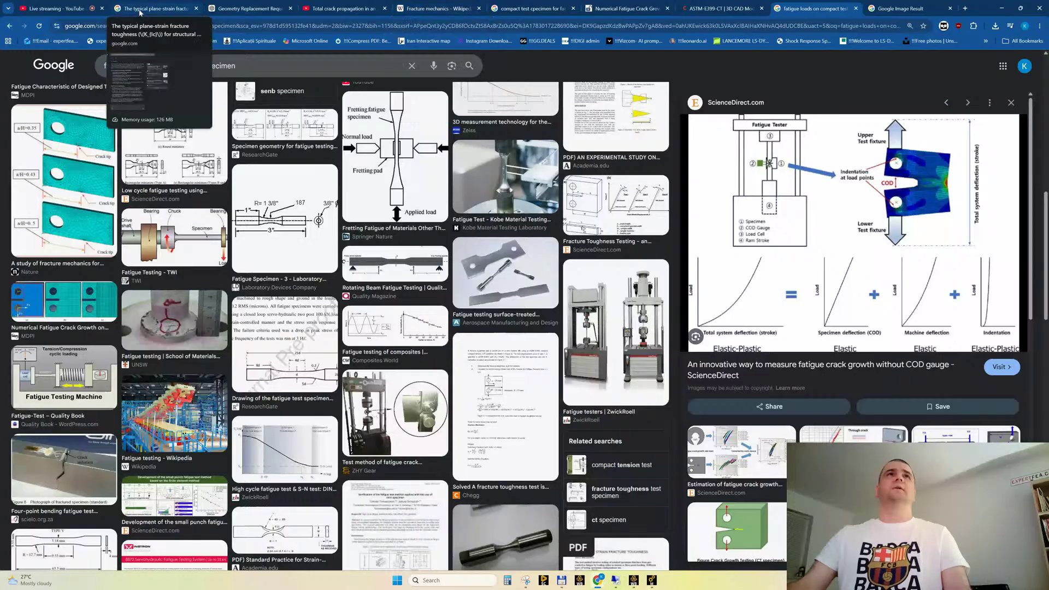
left_click(140, 9)
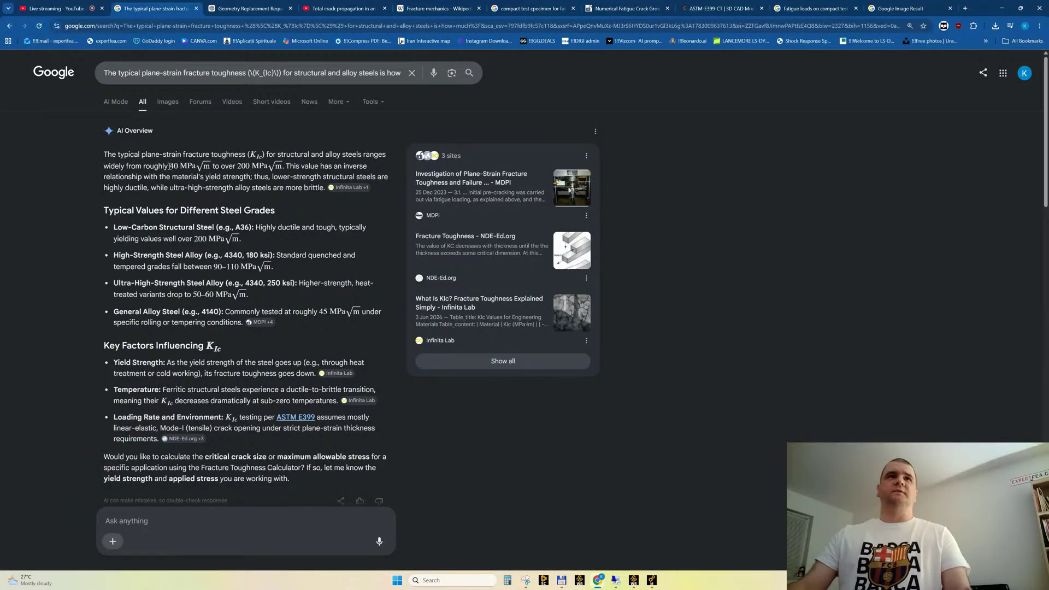
left_click_drag(169, 166, 278, 168)
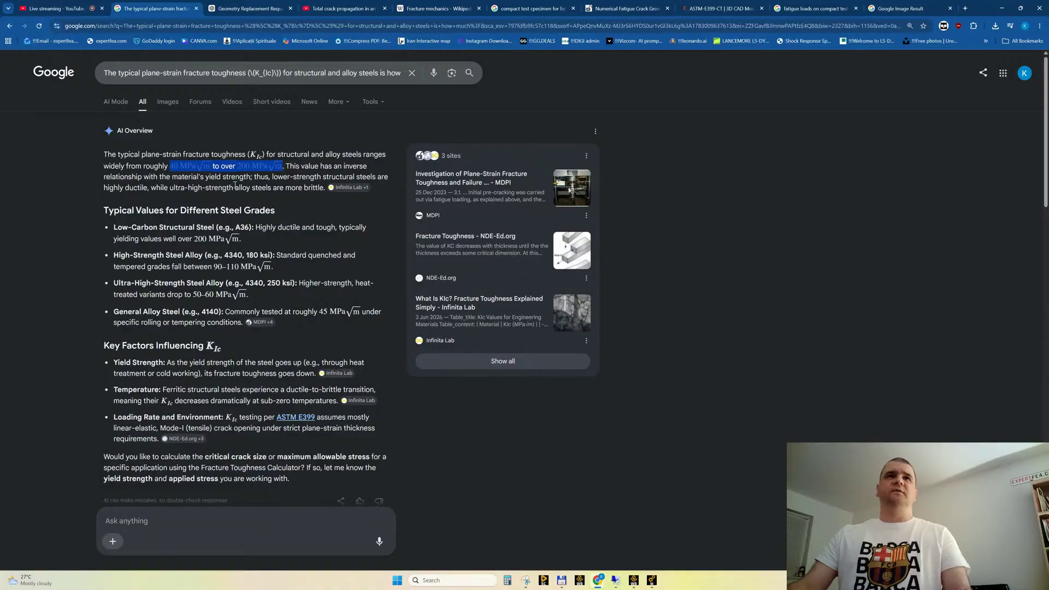
left_click(190, 178)
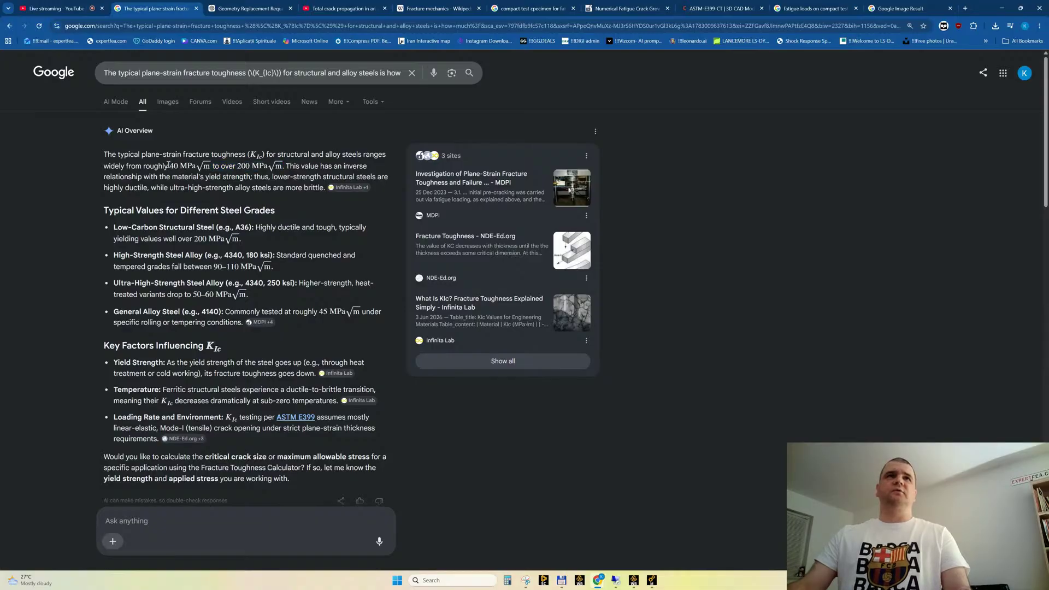
left_click_drag(168, 166, 265, 170)
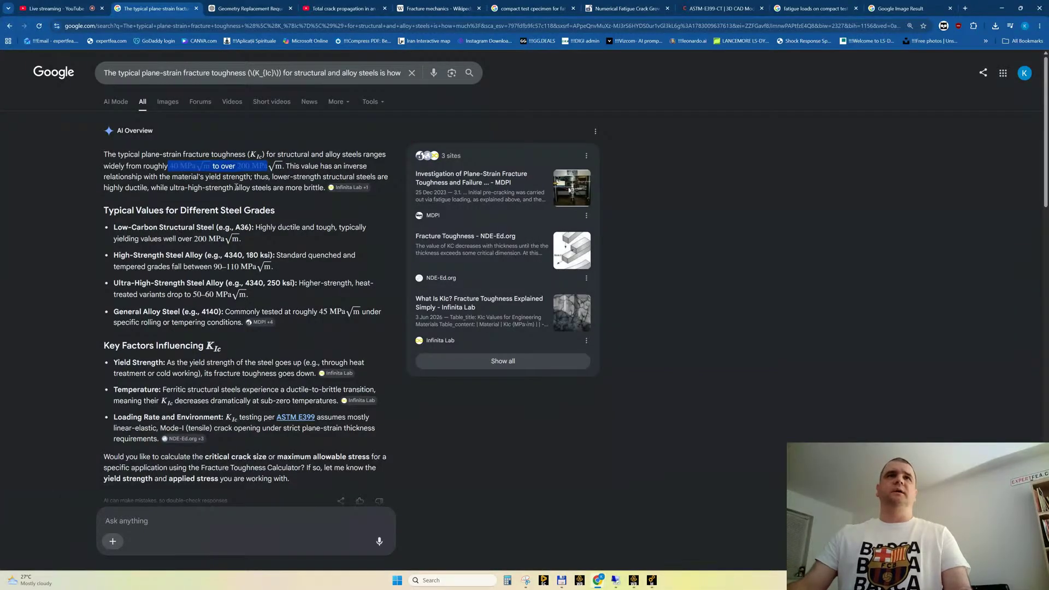
left_click(218, 180)
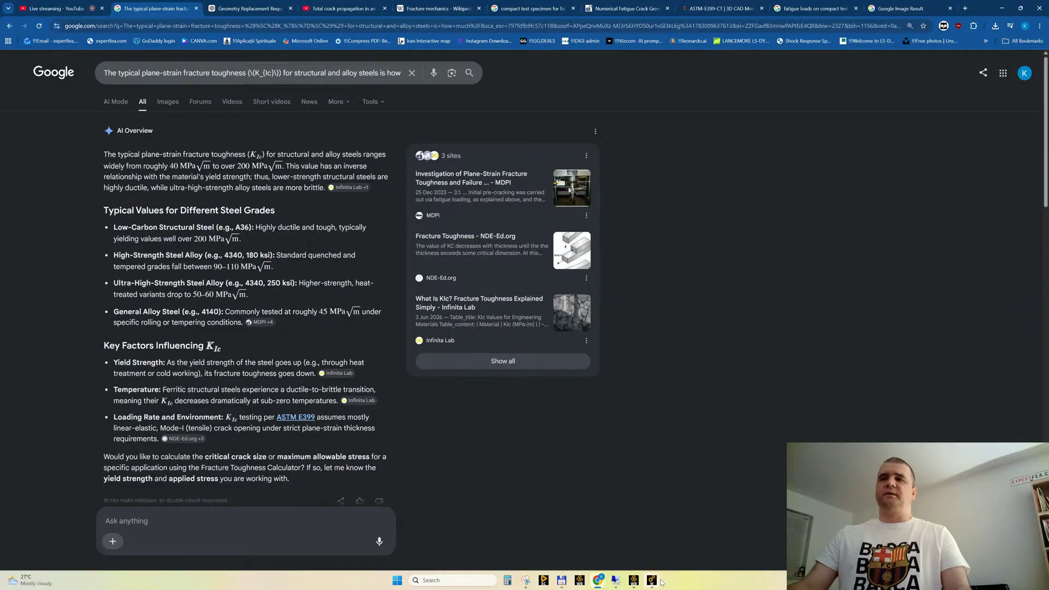
Switch to the A: Static Structural model in Ansys Mechanical and set its unit system to Metric (mm, kg, N, s, mV, mA)
mouse_move(652, 581)
left_click(620, 546)
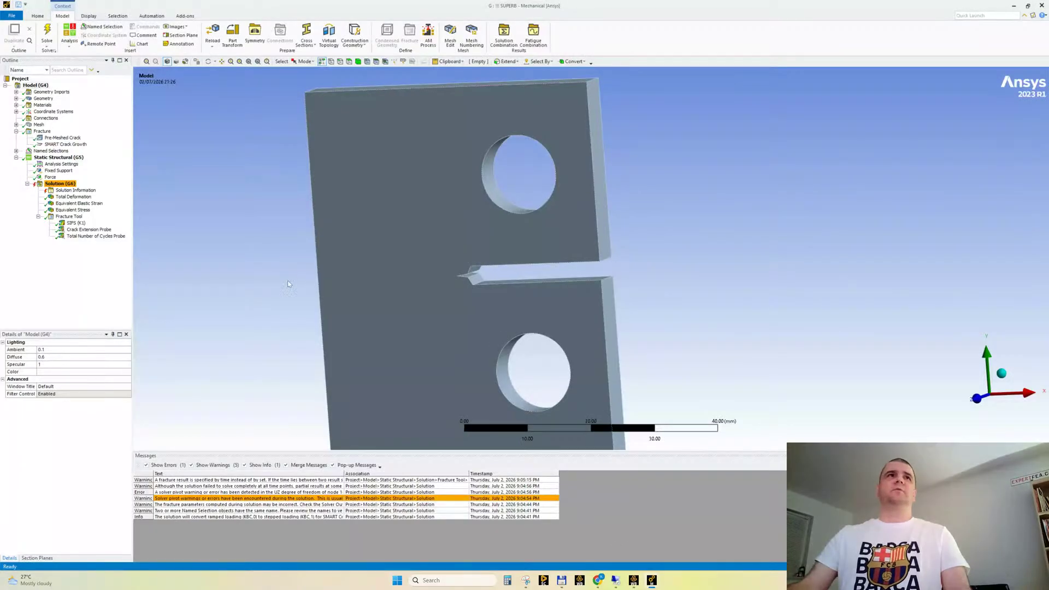
mouse_move(652, 581)
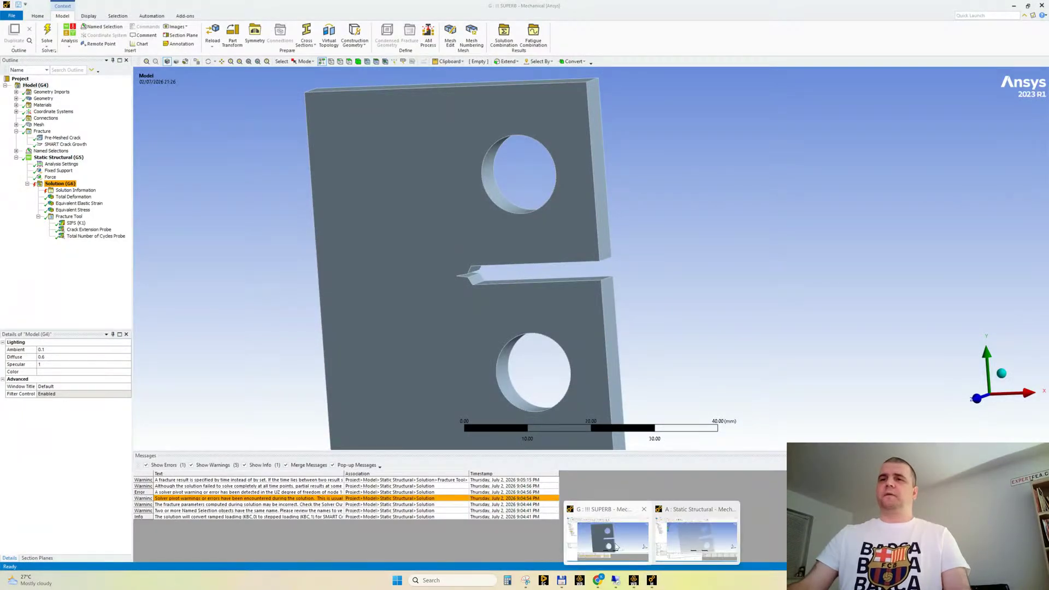
left_click(678, 540)
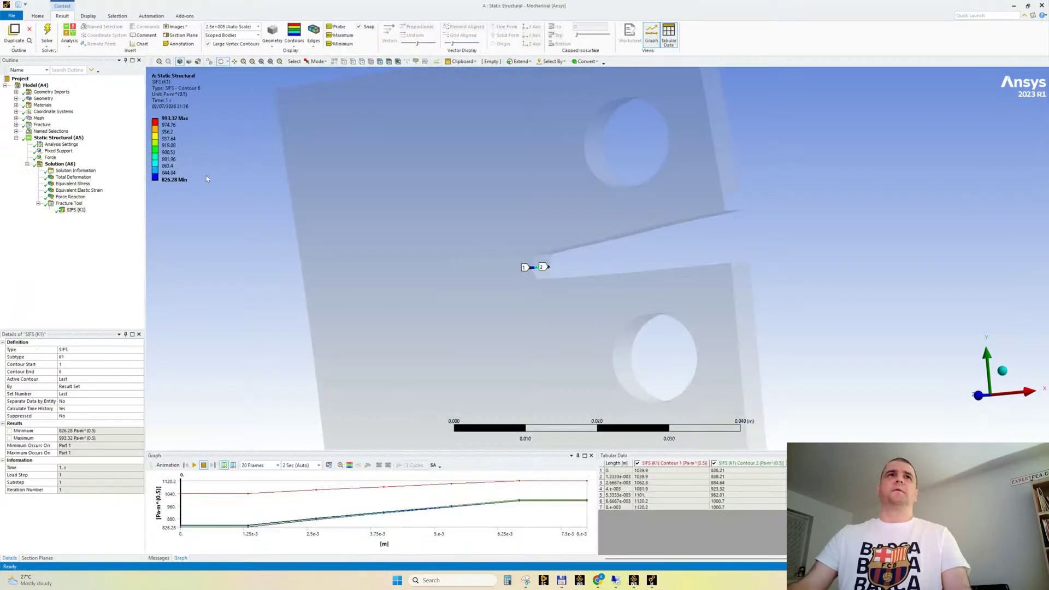
left_click(37, 16)
left_click(320, 35)
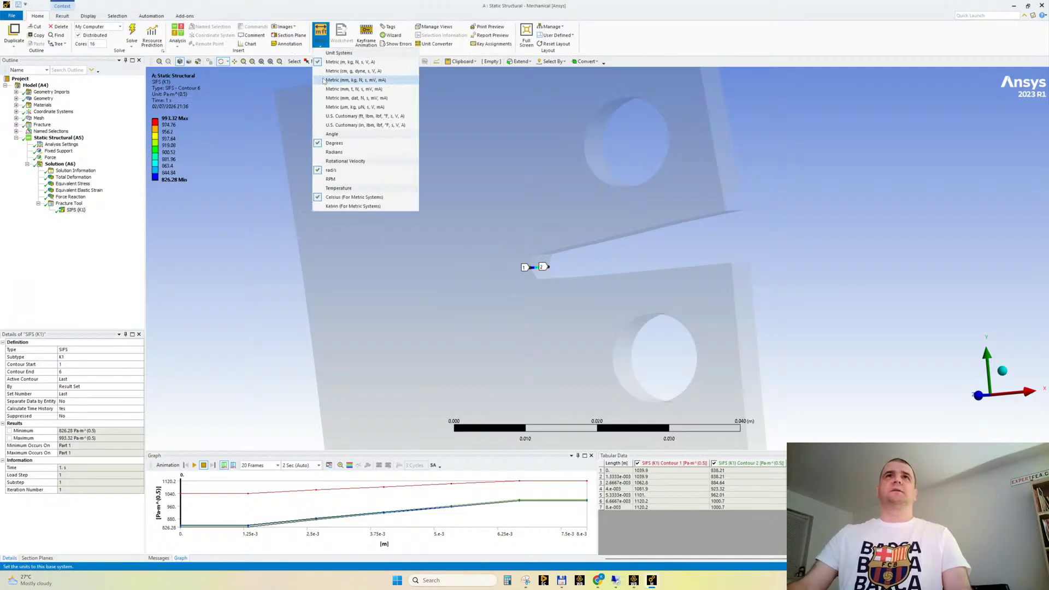
left_click(324, 83)
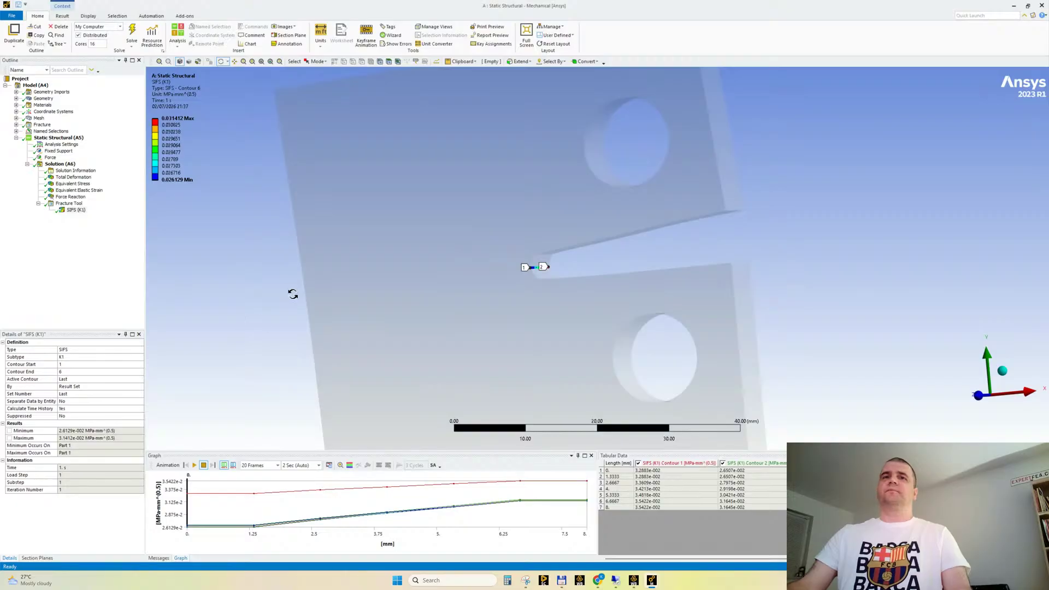
Play and stop the animation of the SIFS (K1) result, and inspect the contour along the crack front at the notch tip
left_click(194, 465)
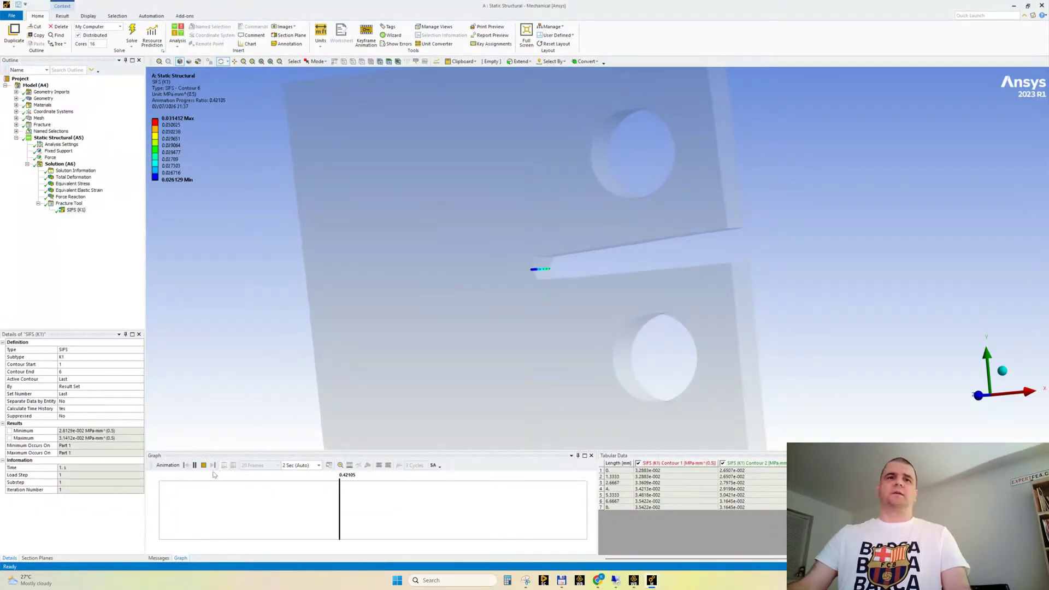
scroll(349, 347, "down", 2)
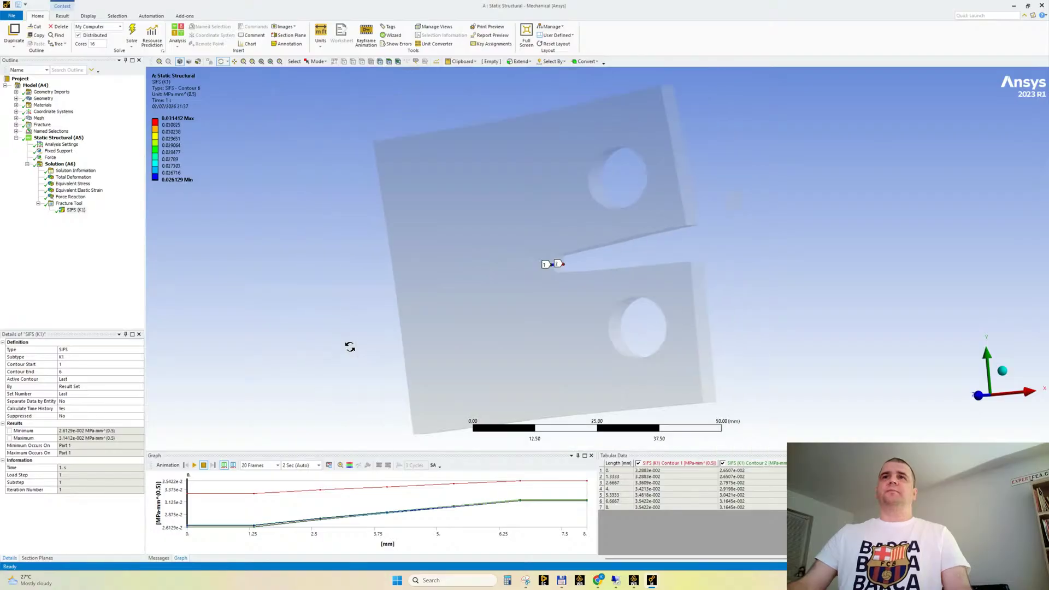
scroll(557, 237, "up", 2)
middle_click_drag(516, 225, 487, 253, "ctrl")
scroll(456, 213, "up", 2)
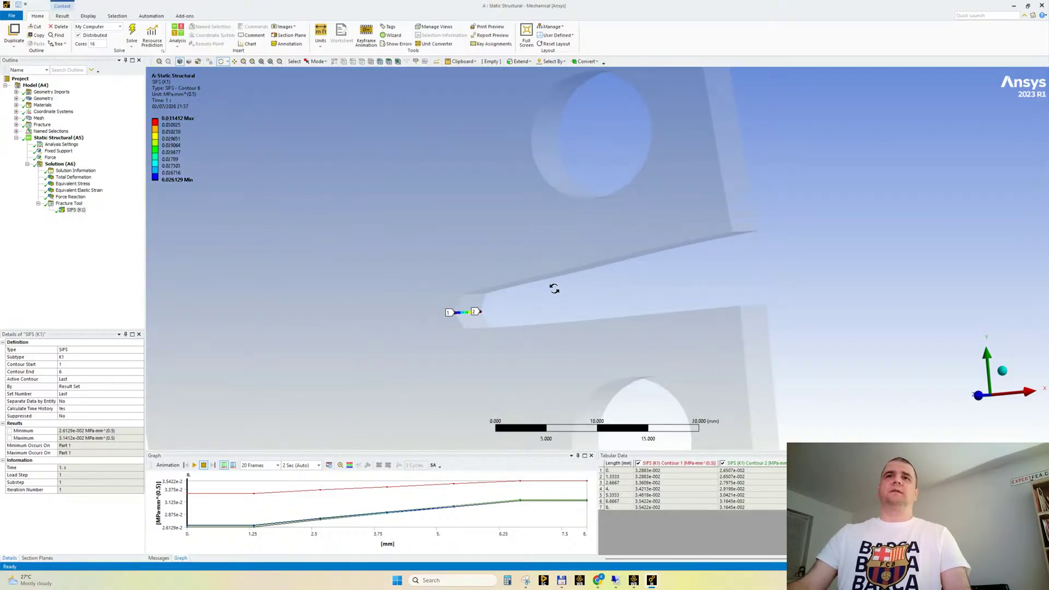
mouse_move(546, 284)
middle_mouse_down()
mouse_move(545, 300)
mouse_move(545, 285)
middle_mouse_up()
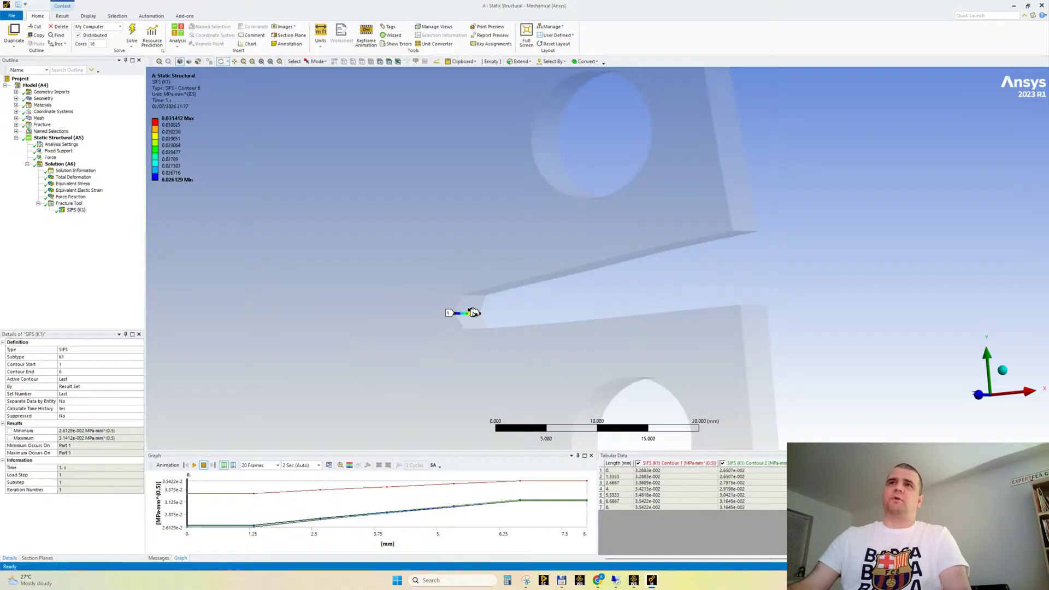
middle_click_drag(430, 311, 433, 312)
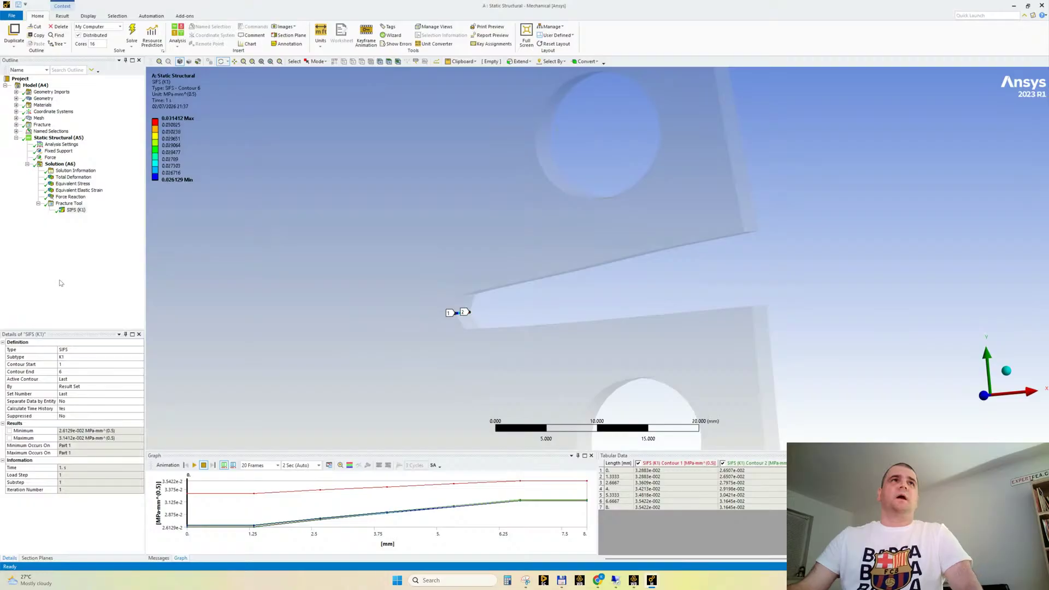
Expand the Fracture branch and examine the Pre-Meshed Crack definition and its nodes at the notch tip
left_click(15, 124)
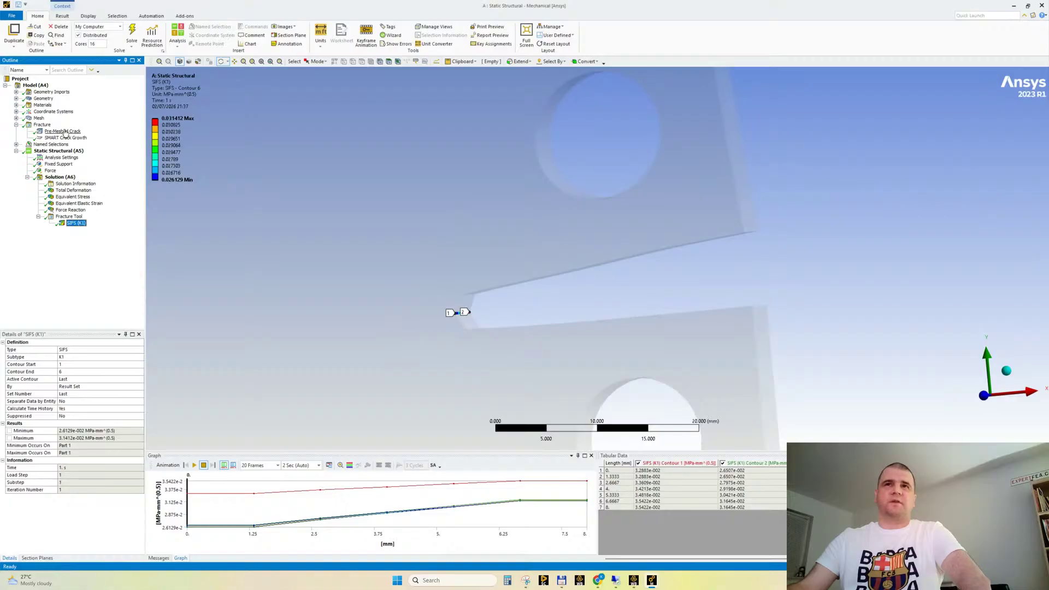
left_click_drag(408, 284, 393, 309)
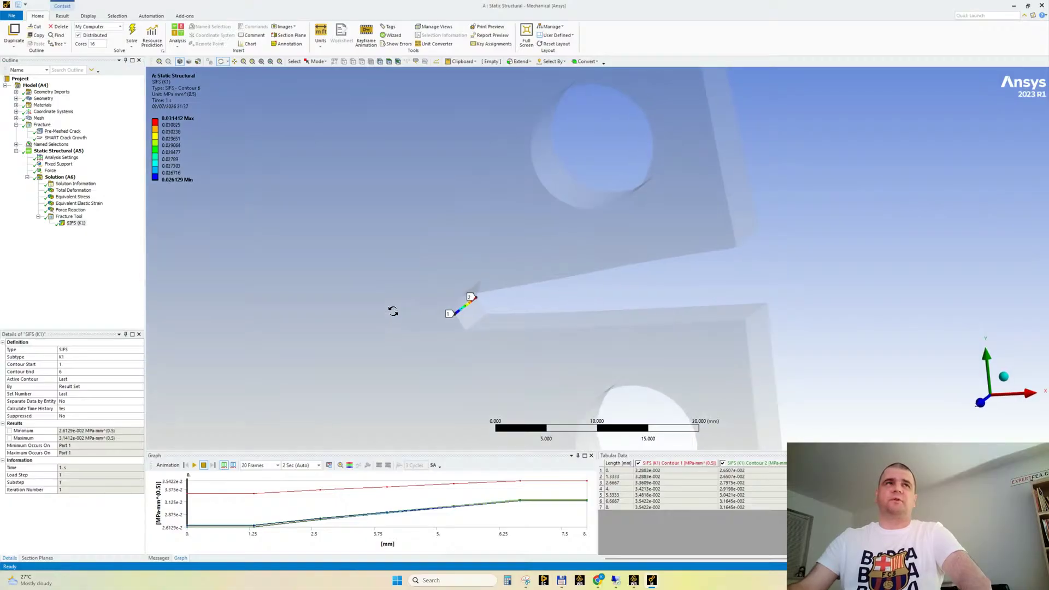
left_click(62, 131)
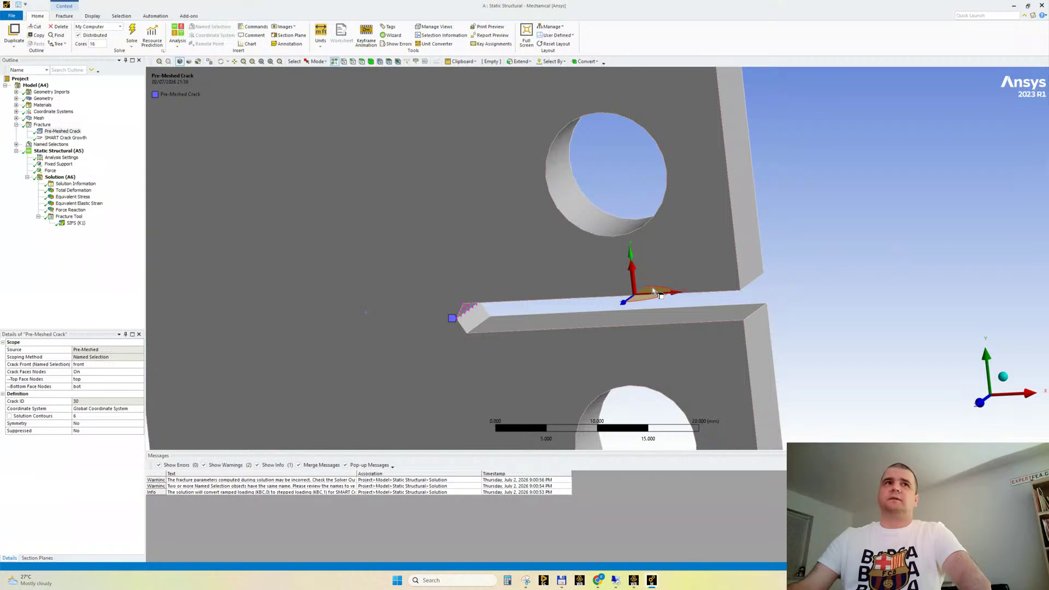
left_click_drag(396, 331, 378, 346)
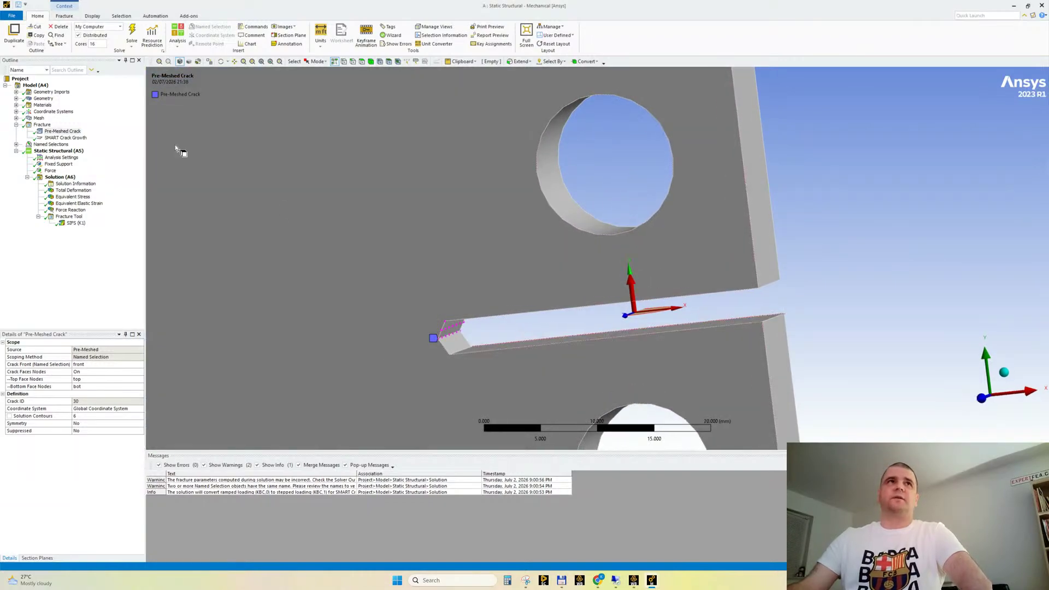
Review the SMART Crack Growth settings, and display the mesh through the Fracture object
left_click(62, 137)
left_click_drag(436, 291, 465, 258)
scroll(441, 284, "down", 3)
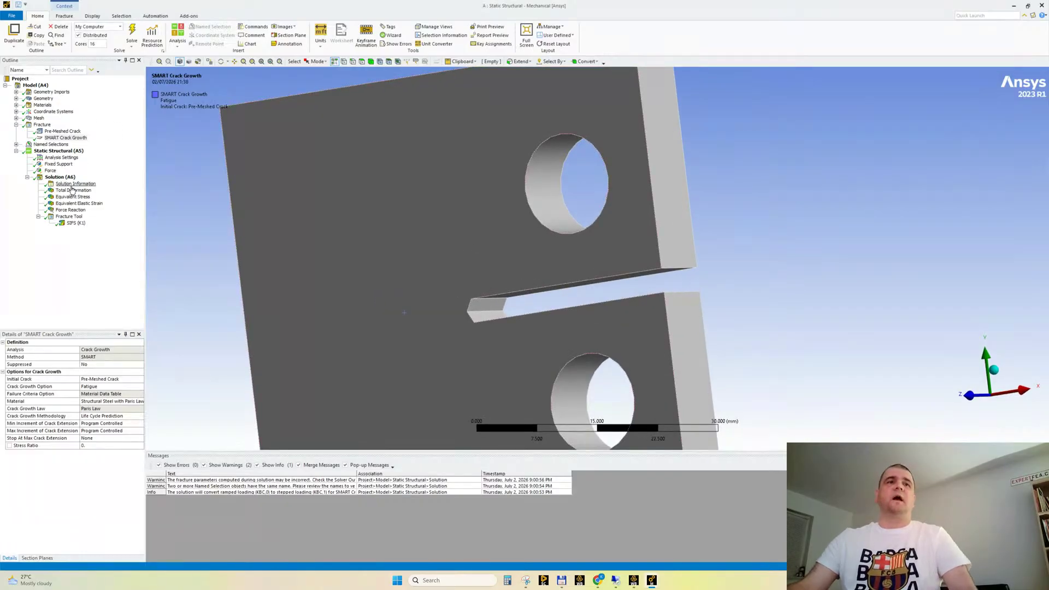
left_click(40, 125)
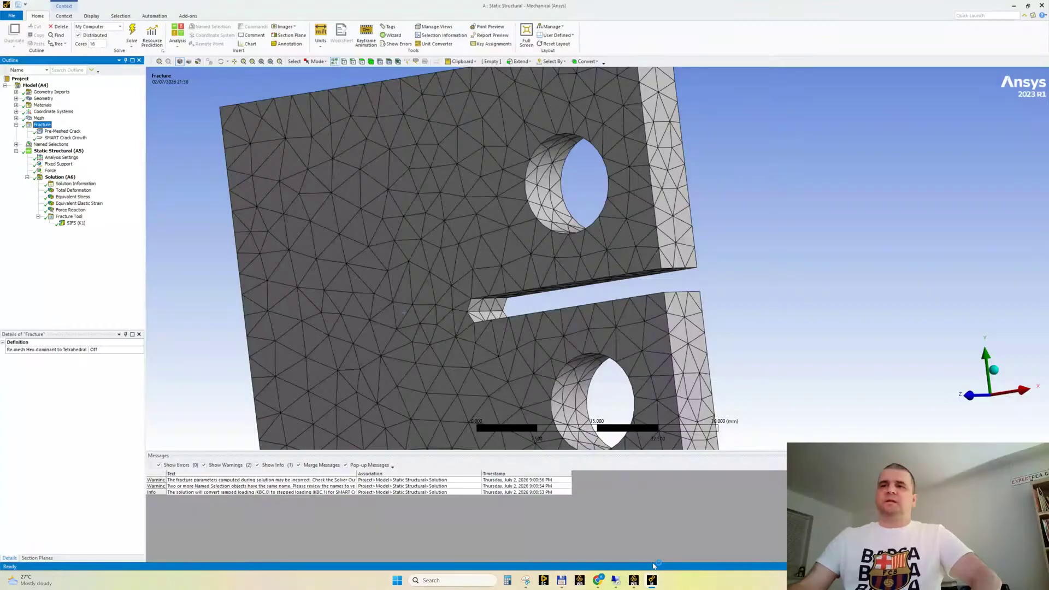
Switch to the G: !!! SUPERB model and examine the crack geometry at the specimen's notch tip
mouse_move(653, 579)
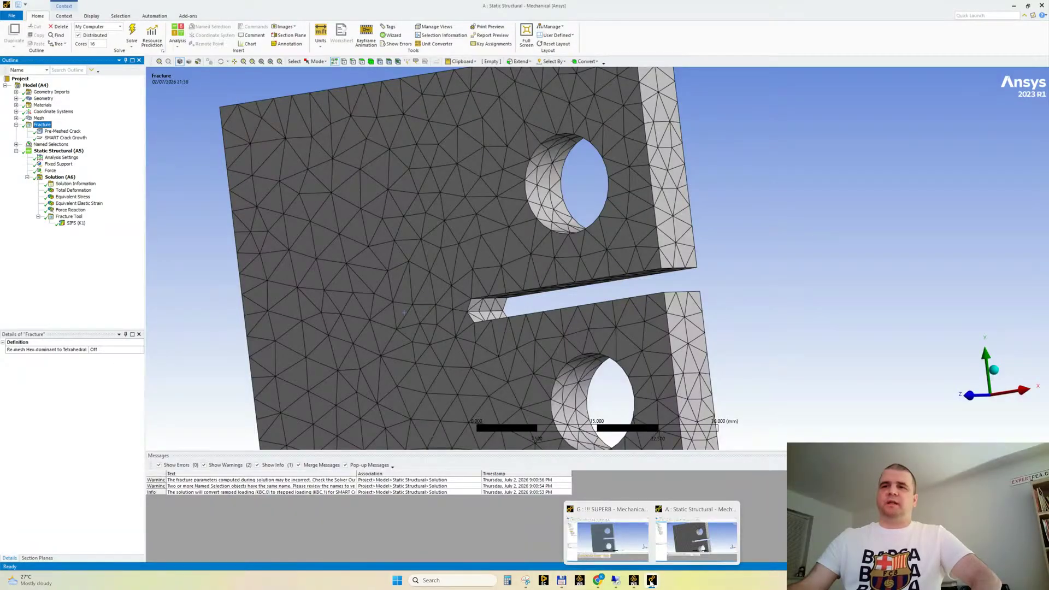
left_click(618, 544)
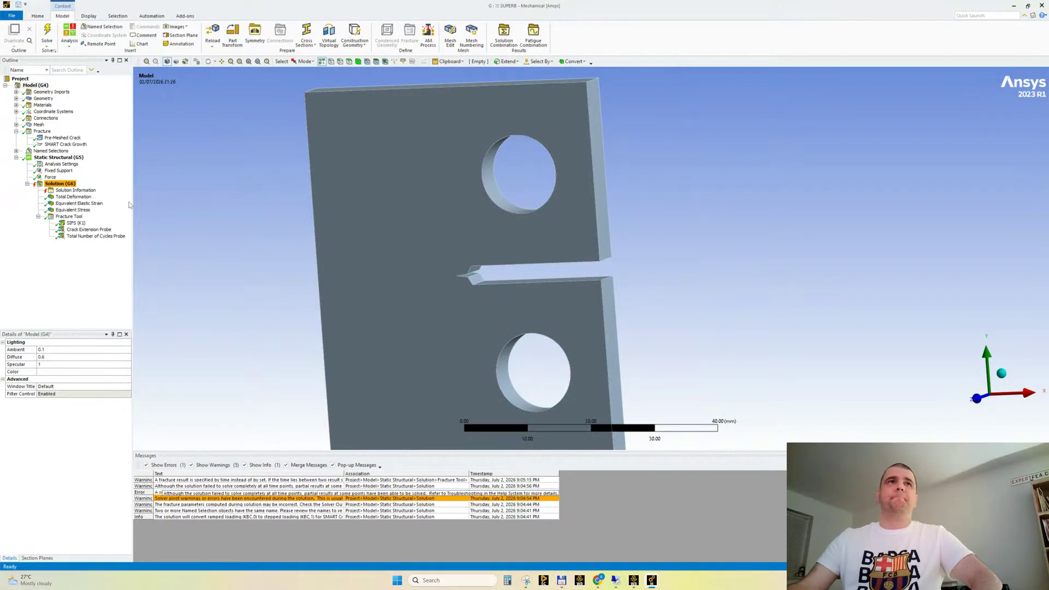
left_click_drag(133, 202, 126, 202)
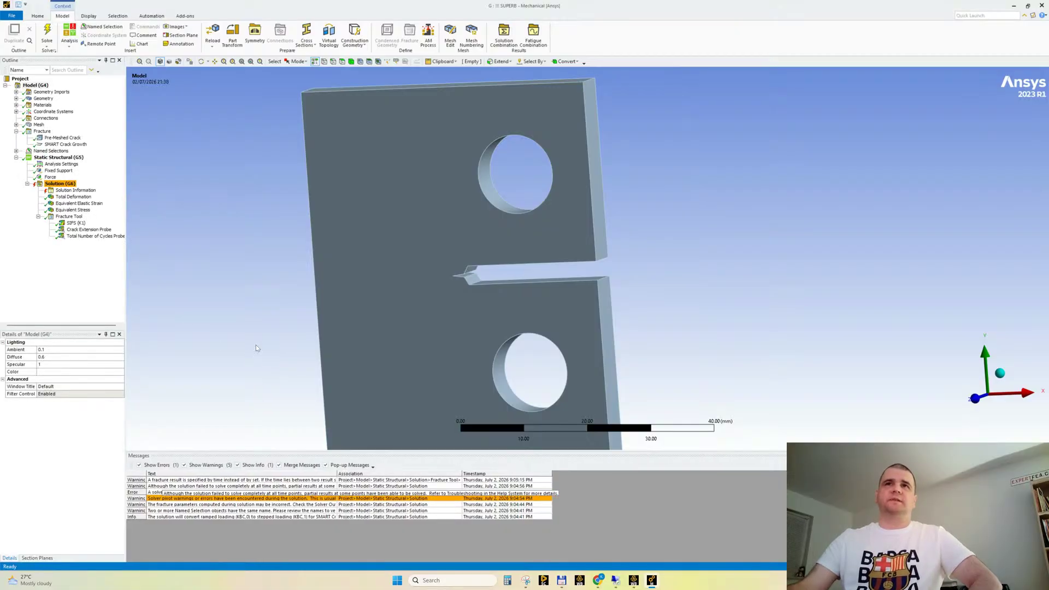
scroll(468, 277, "up", 3)
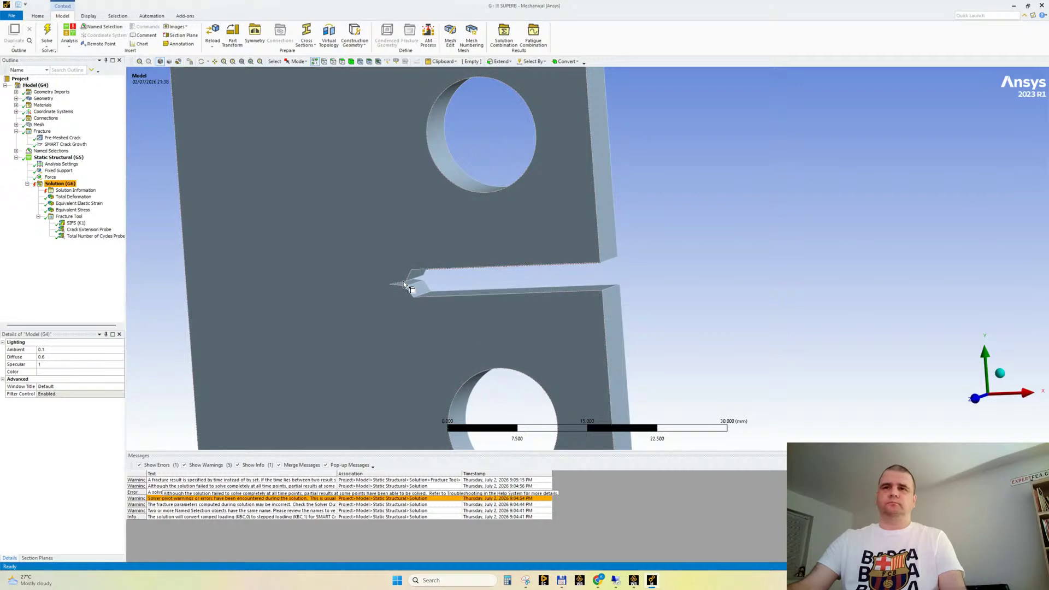
scroll(385, 312, "up", 3)
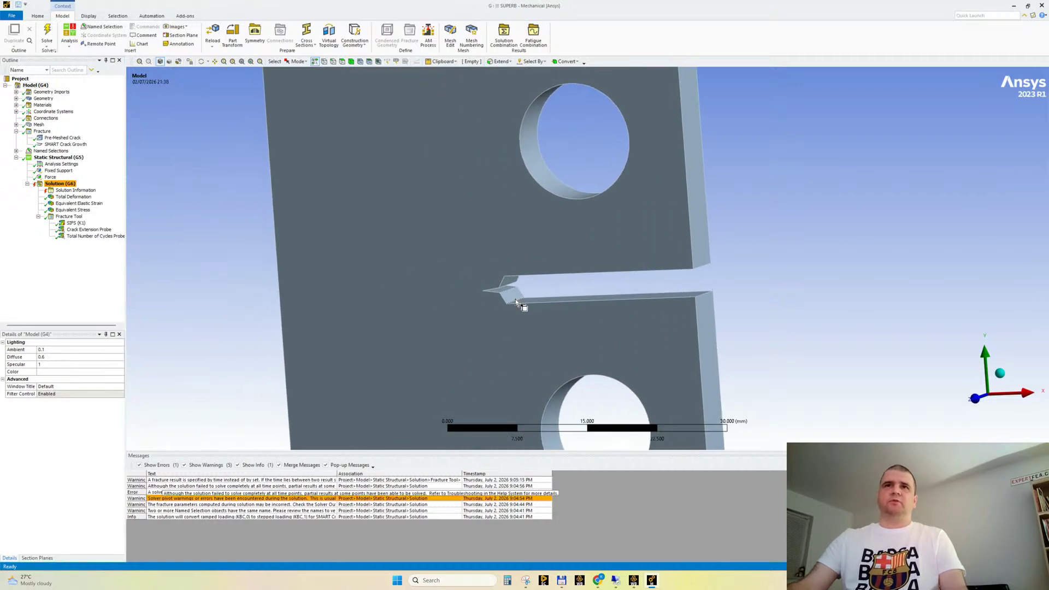
scroll(510, 307, "down", 3)
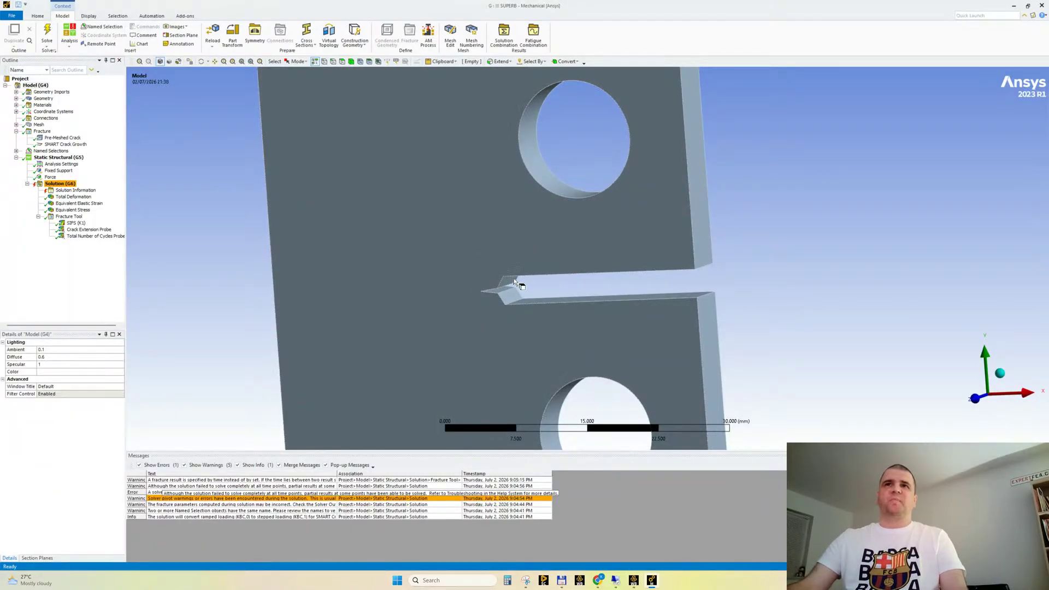
left_click(435, 255)
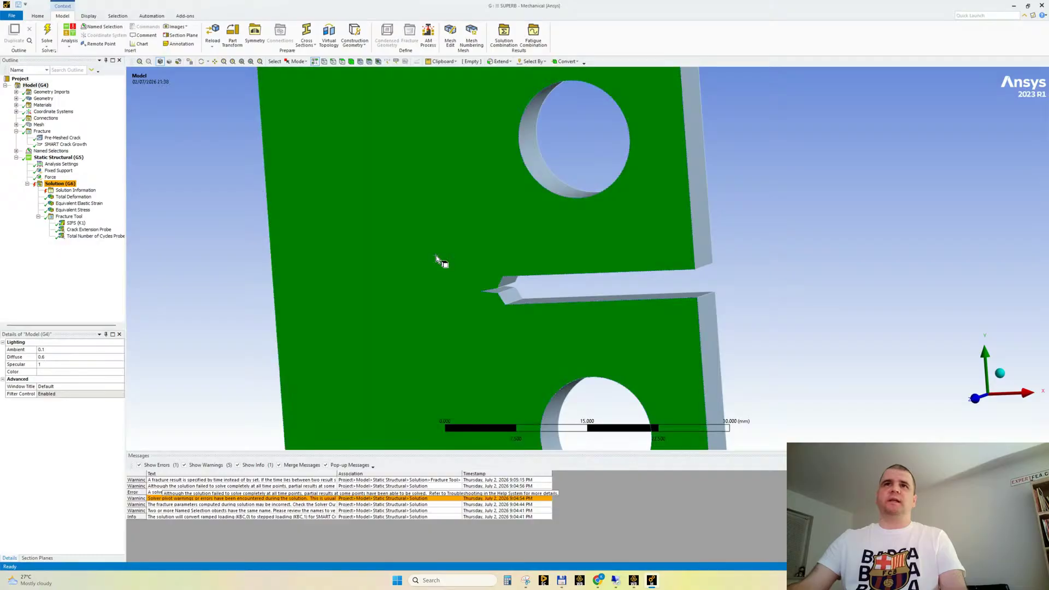
left_click(760, 212)
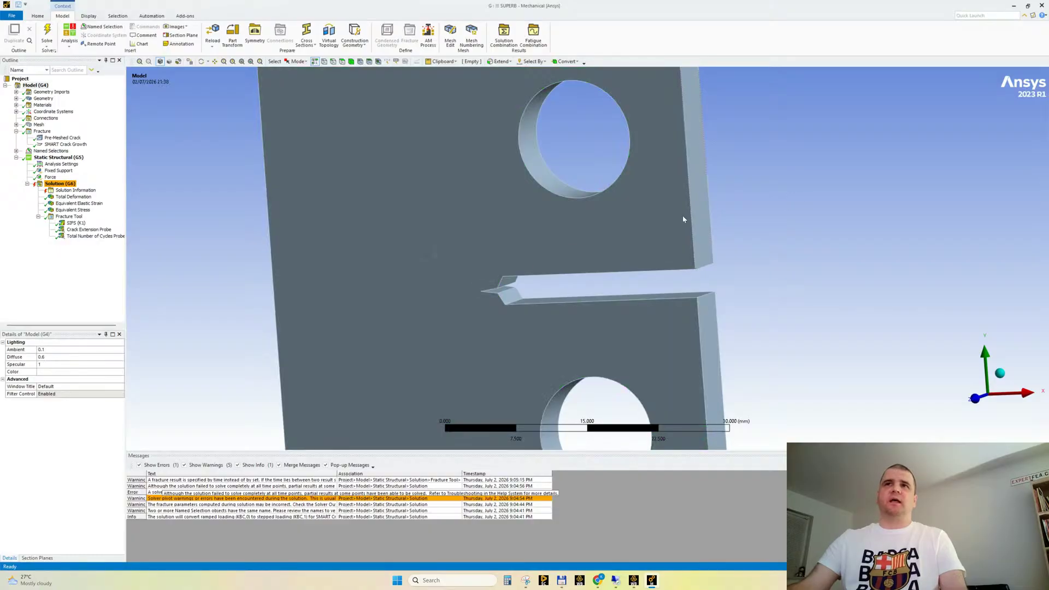
left_click(383, 259)
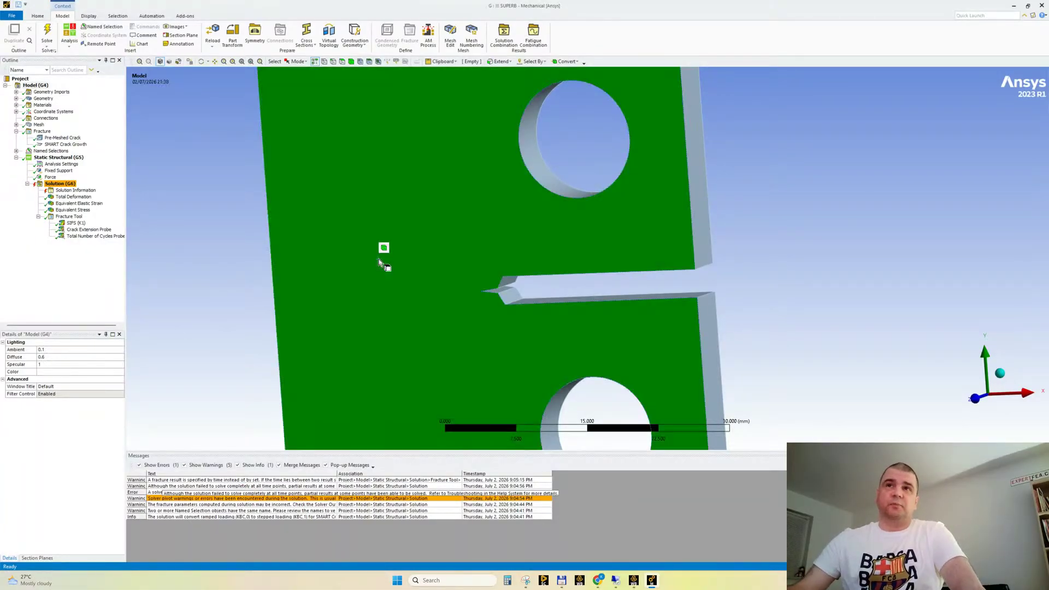
left_click(196, 249)
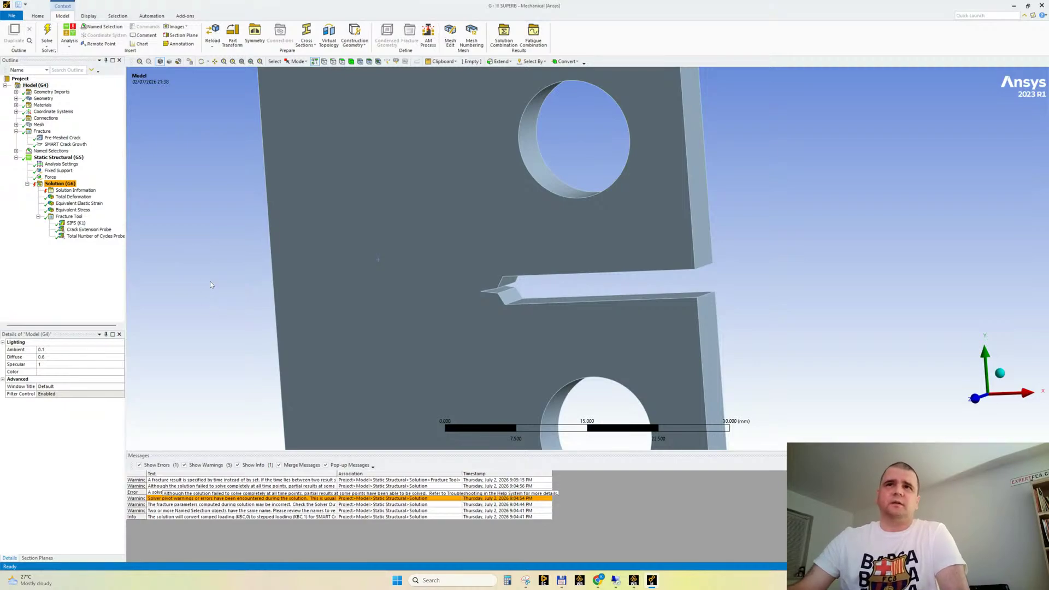
left_click(385, 221)
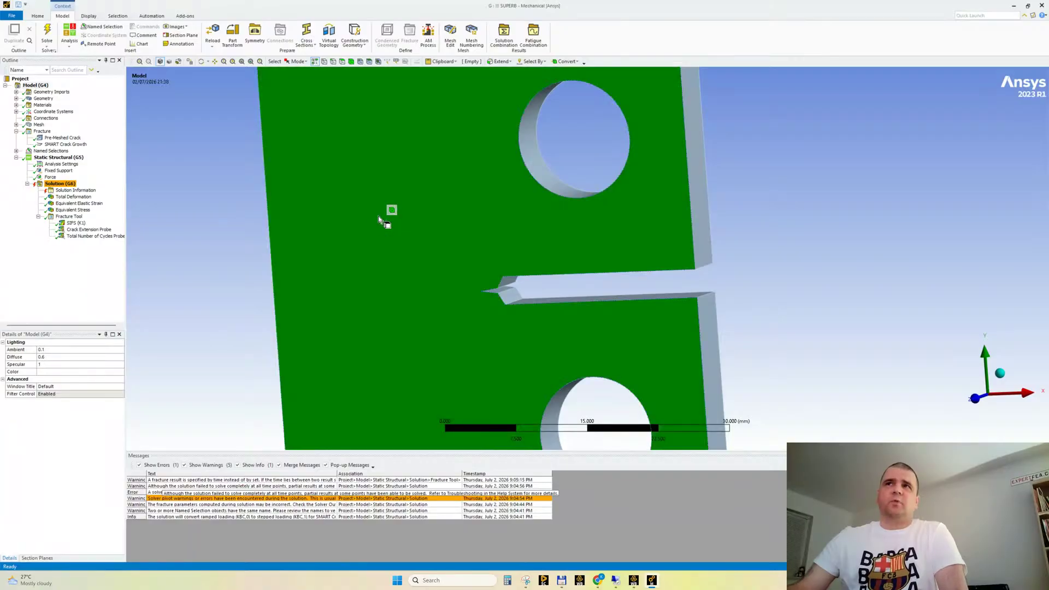
left_click(828, 172)
left_click(486, 229)
left_click(762, 197)
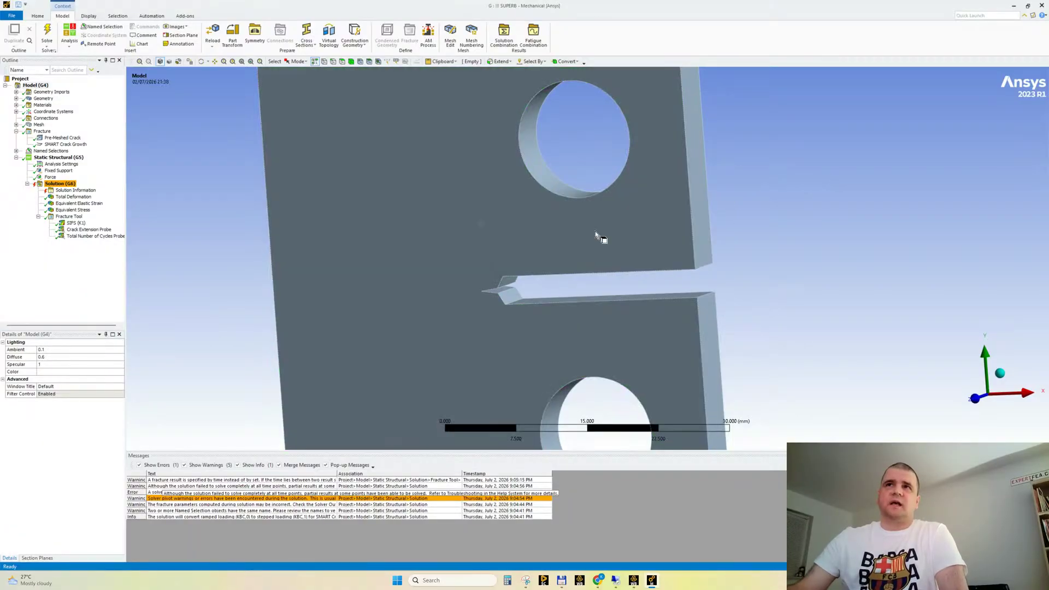
left_click(493, 235)
left_click(725, 226)
left_click(481, 237)
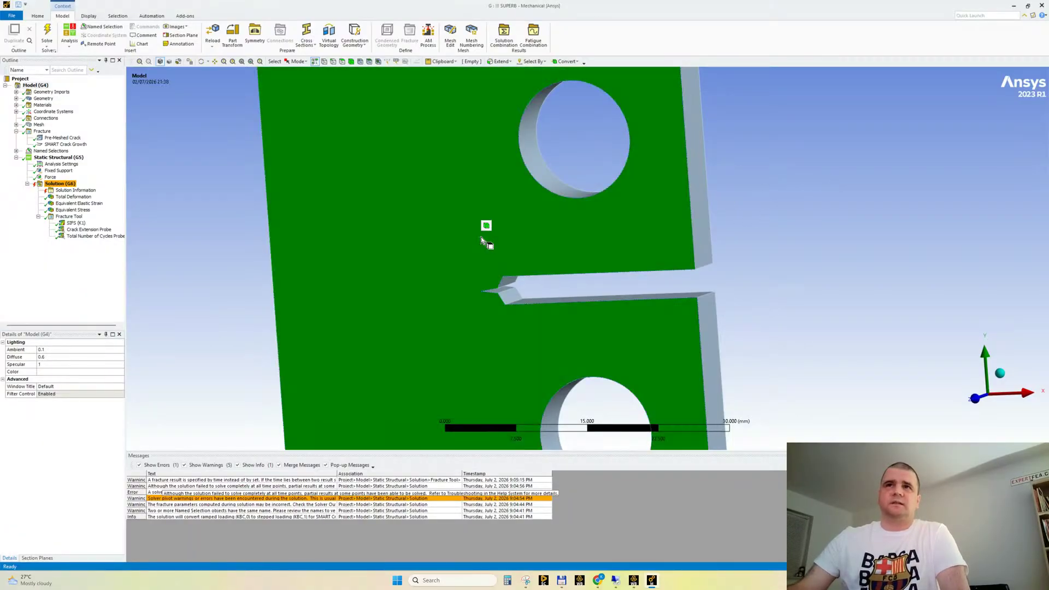
left_click(774, 205)
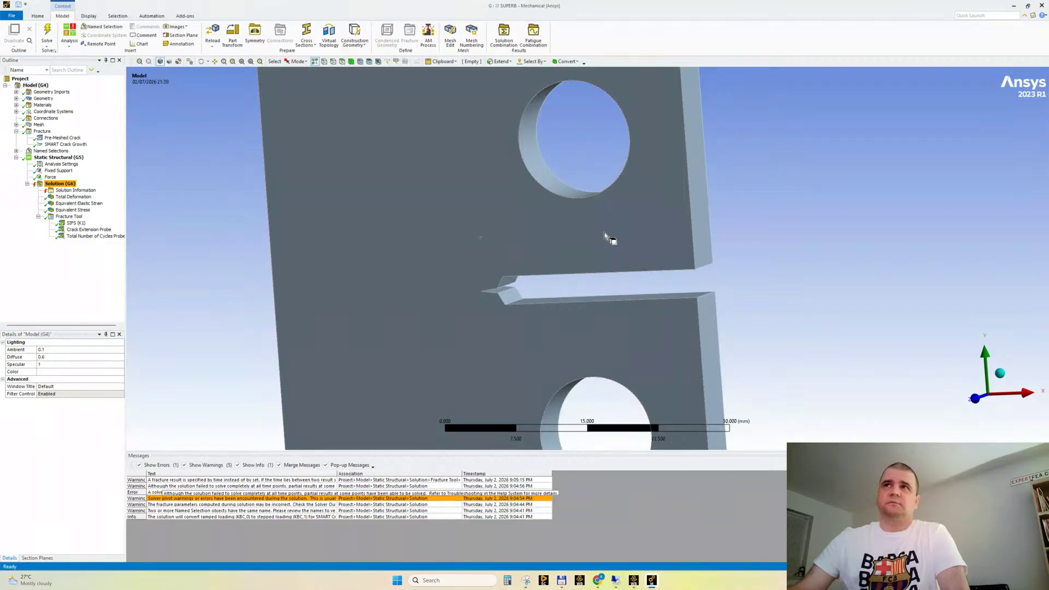
left_click(451, 226)
left_click(798, 199)
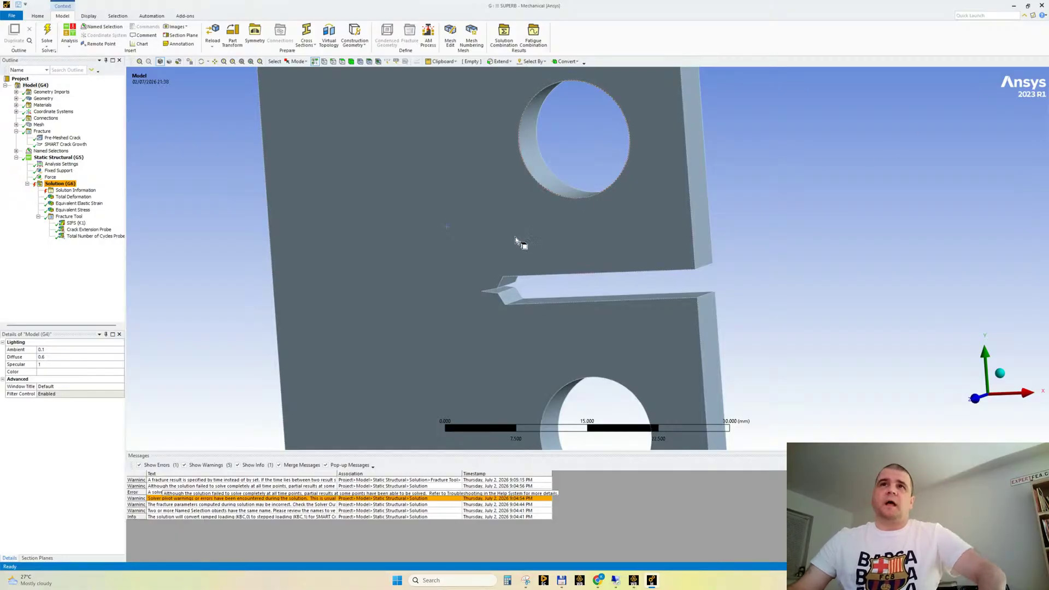
left_click(473, 224)
left_click(724, 127)
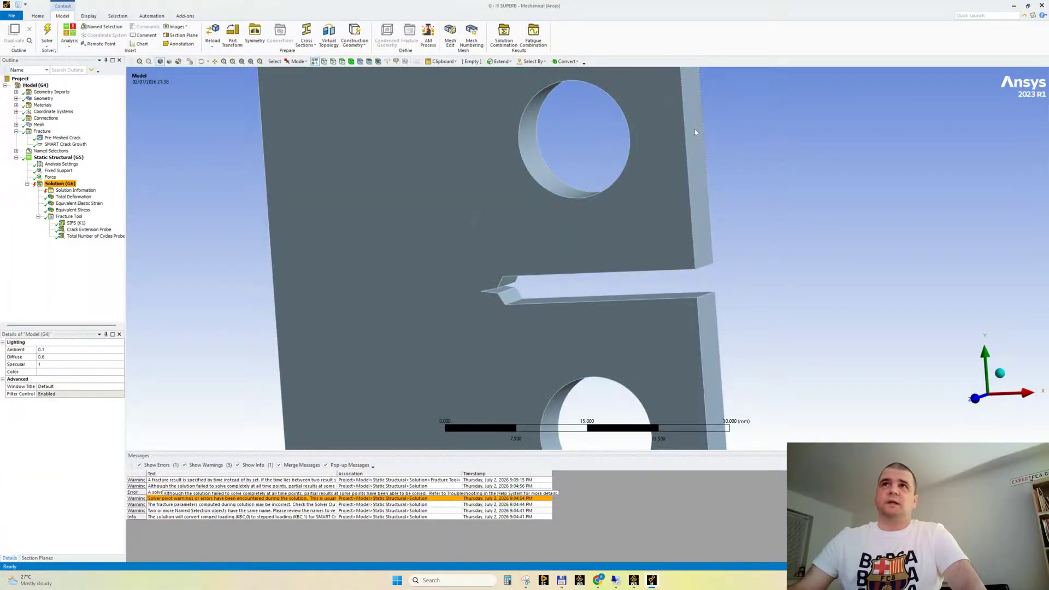
left_click(456, 220)
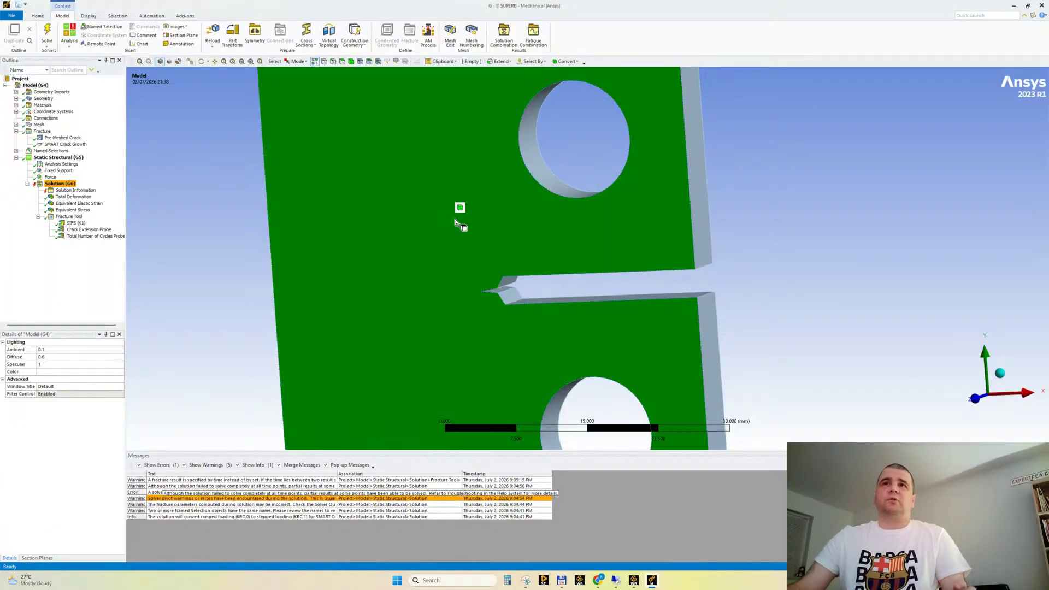
left_click(605, 173)
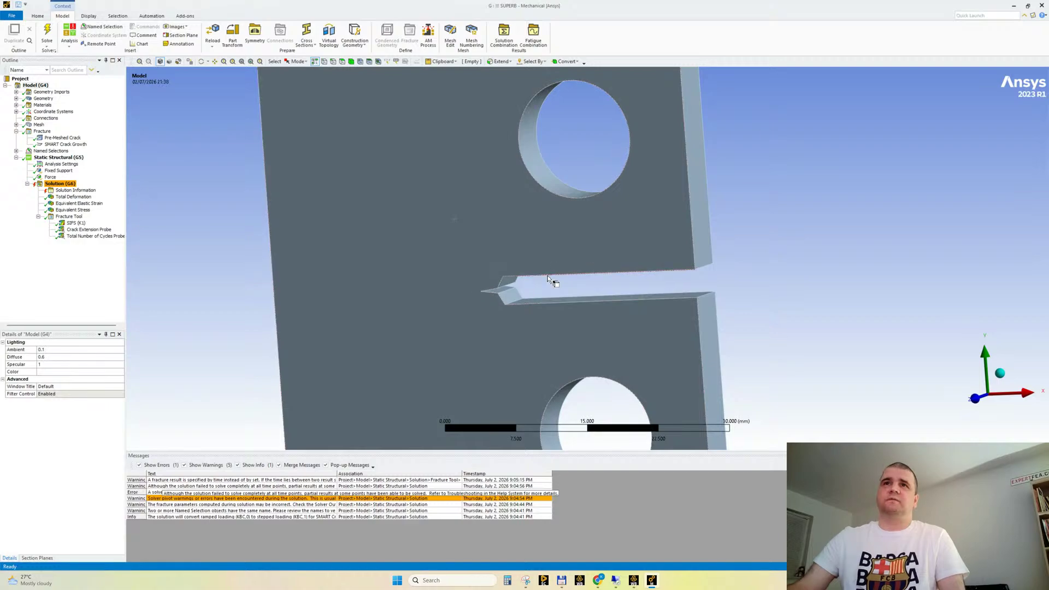
scroll(549, 279, "up", 1)
scroll(515, 317, "up", 2)
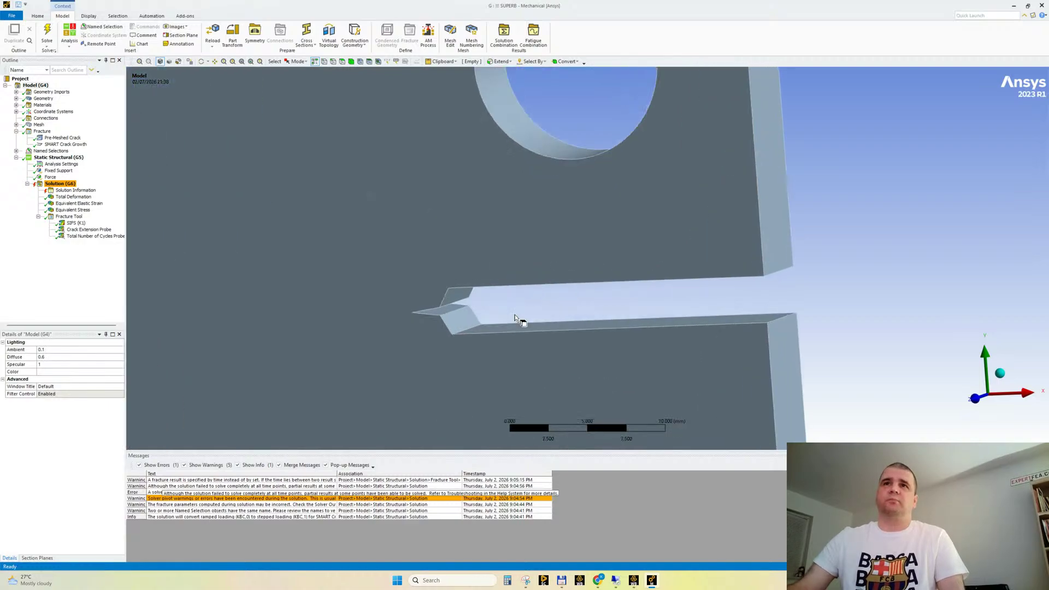
Examine the CT specimen's notch slot and front face around the crack from several angles
scroll(656, 335, "down", 2)
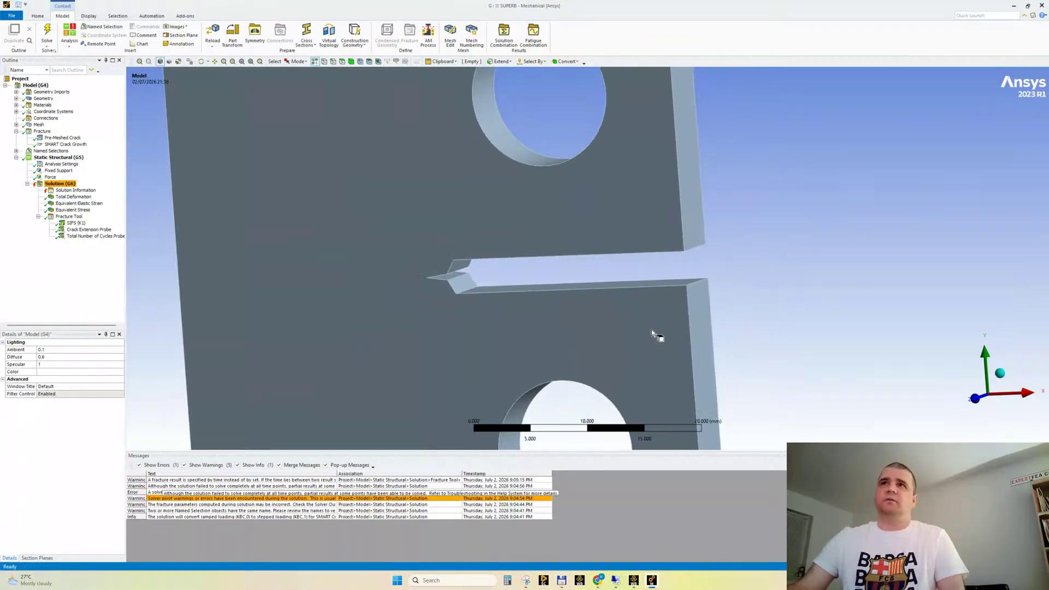
scroll(608, 296, "up", 1)
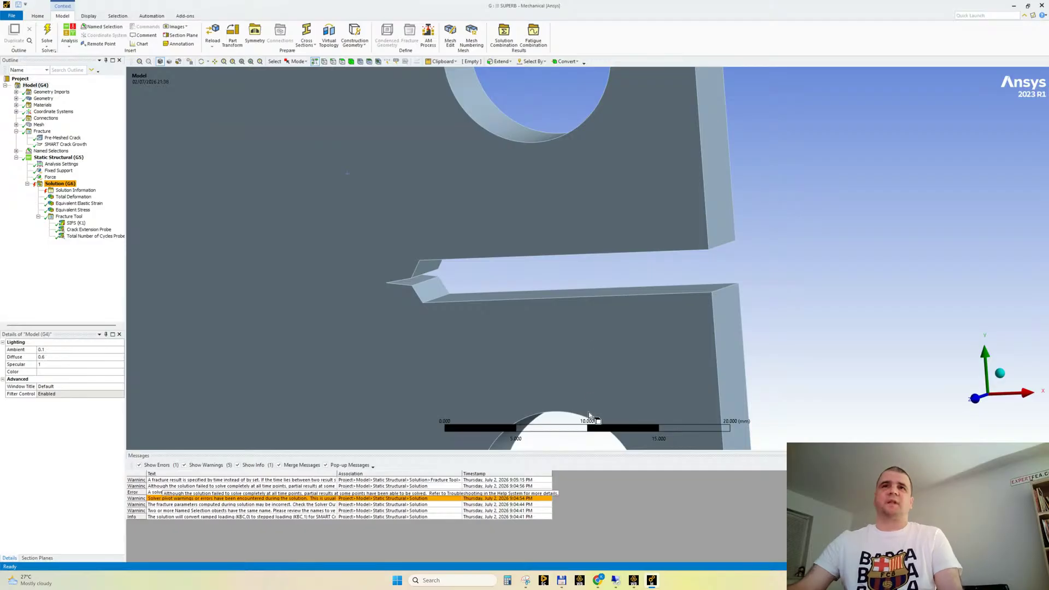
scroll(549, 316, "down", 1)
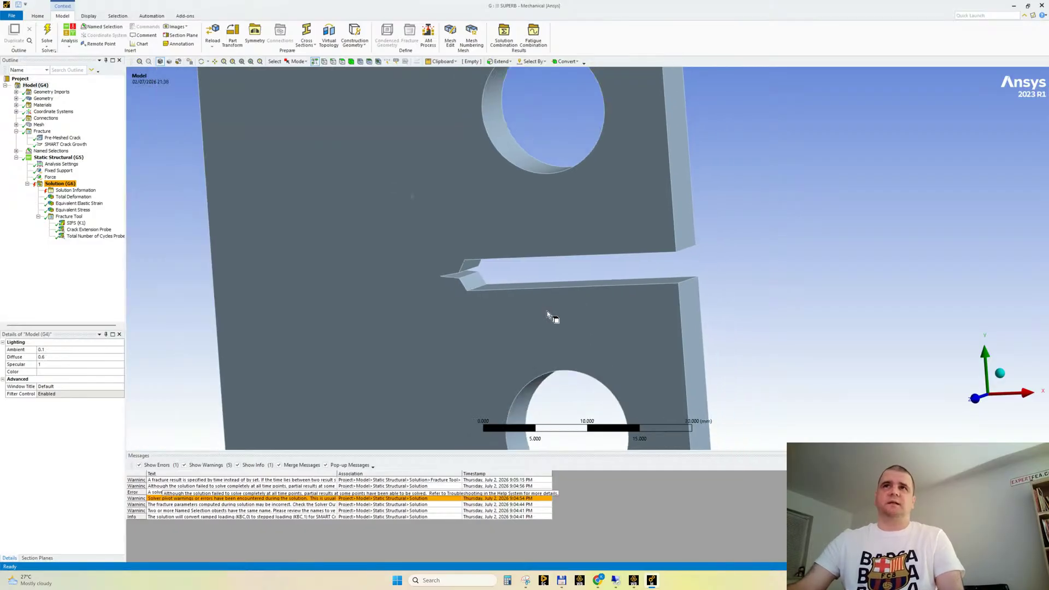
scroll(546, 319, "up", 1)
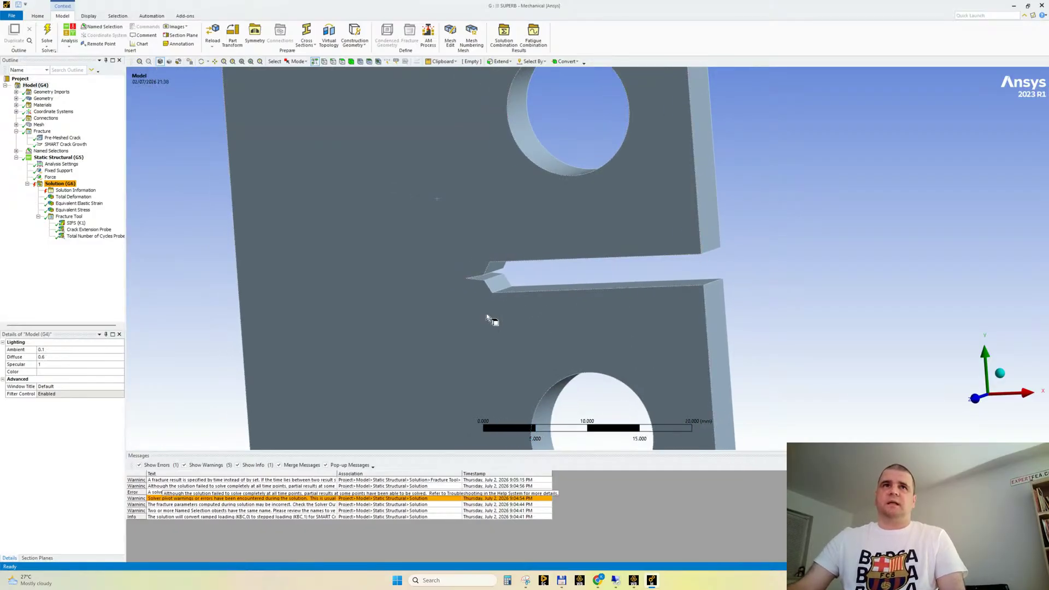
scroll(484, 314, "up", 1)
scroll(474, 310, "up", 1)
left_click(404, 265)
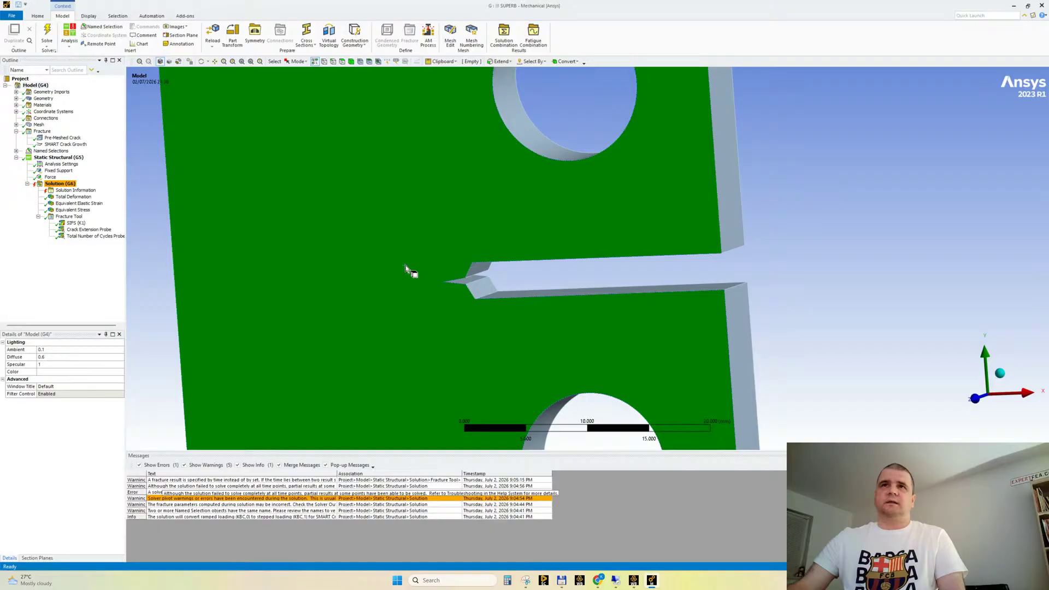
left_click(811, 244)
left_click(577, 236)
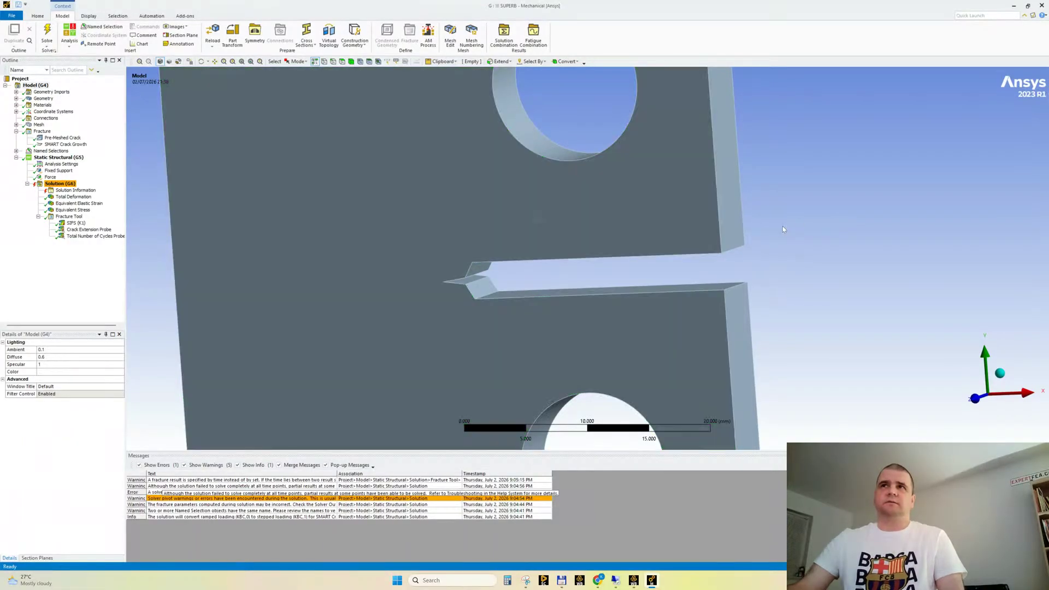
left_click(764, 248)
middle_click_drag(729, 251, 622, 272)
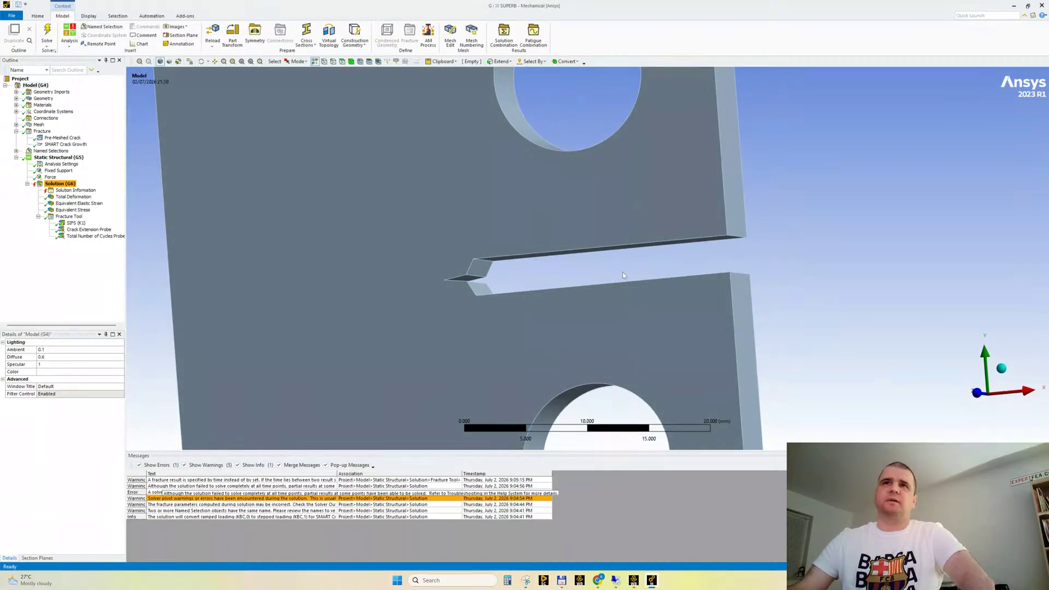
middle_click_drag(642, 280, 651, 284)
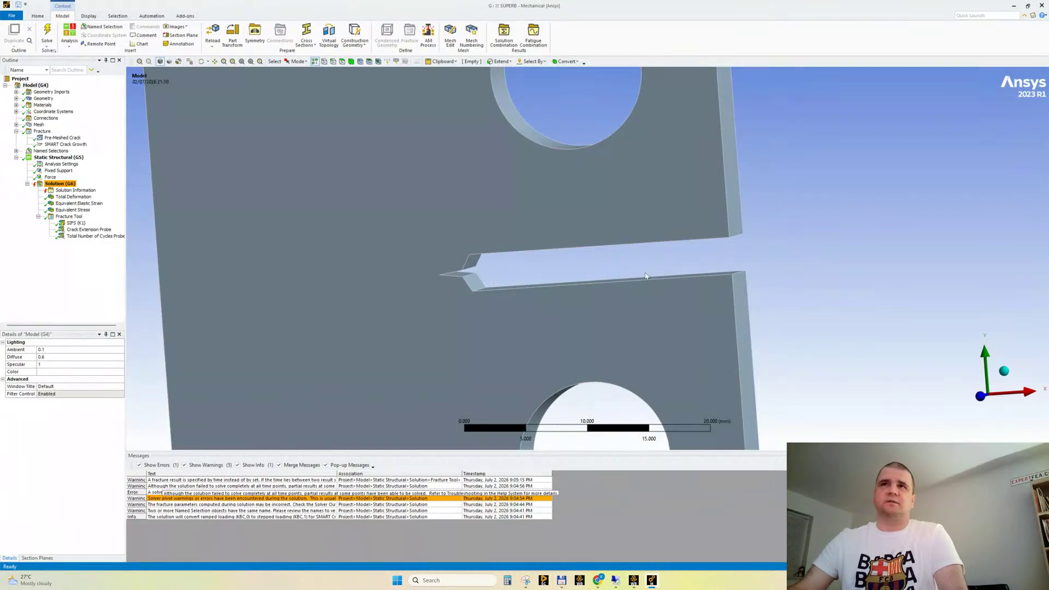
Review the SMART Crack Growth settings, and inspect the Static Structural fixed support and force applied on the notch faces
left_click(65, 144)
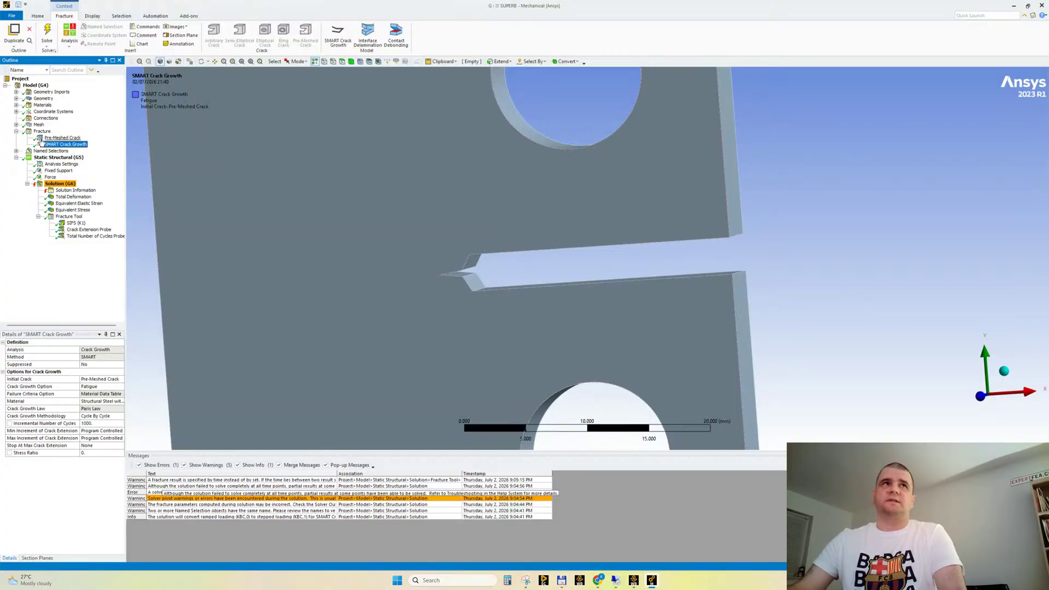
left_click(52, 157)
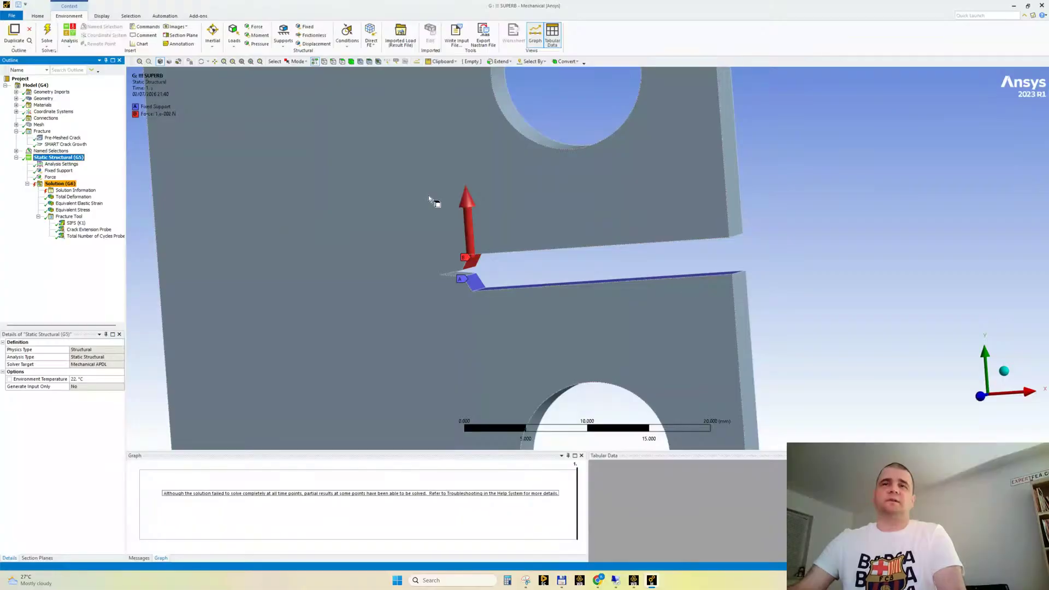
scroll(478, 322, "down", 2)
scroll(478, 322, "up", 3)
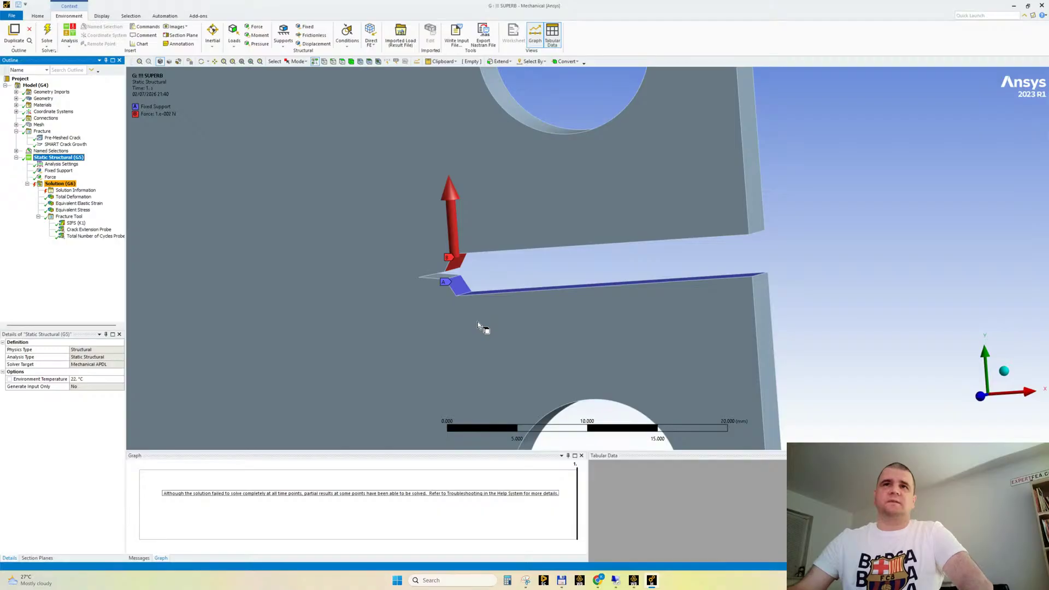
middle_click_drag(476, 315, 479, 312)
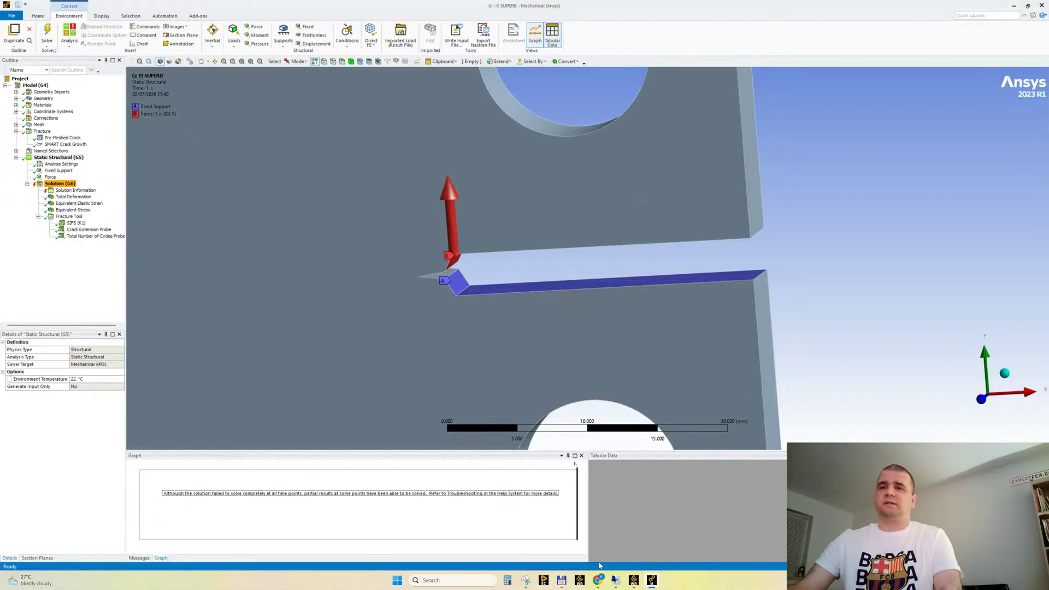
Switch to Chrome to check the YouTube Studio live stream page, and return to the Mechanical model
mouse_move(596, 579)
left_click(570, 549)
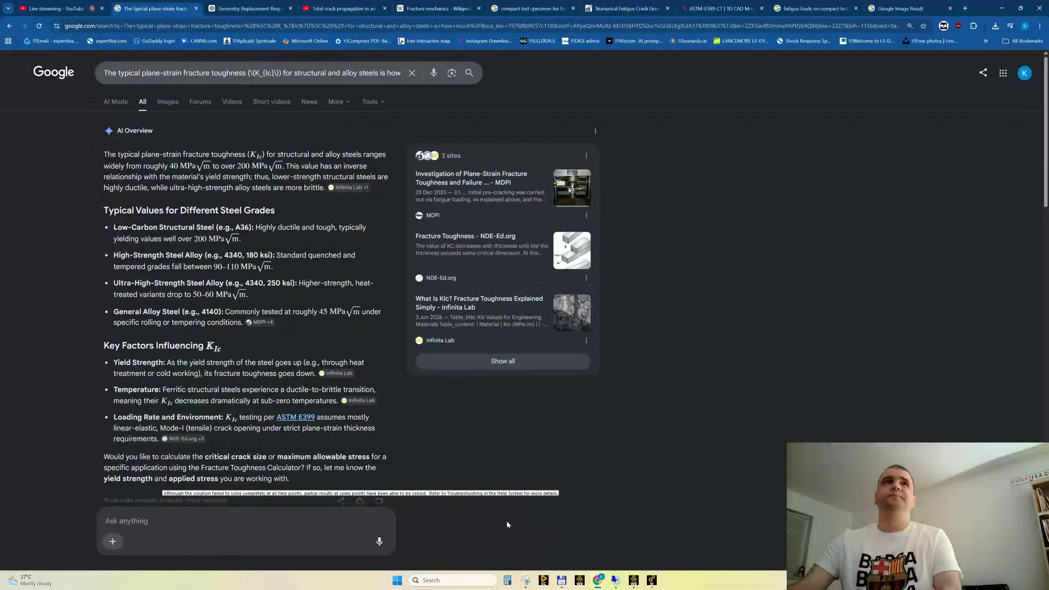
left_click(55, 8)
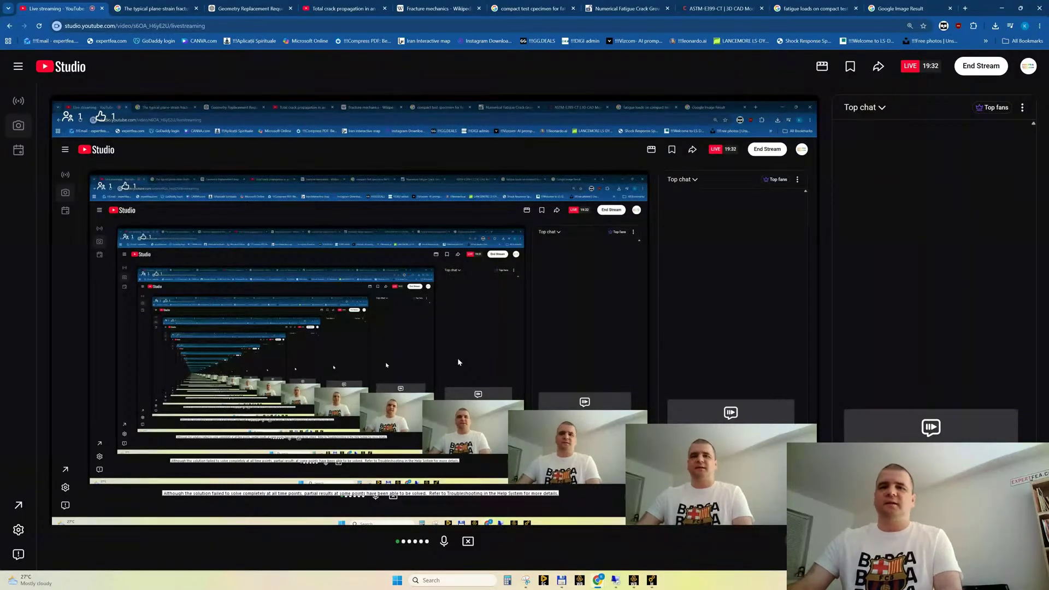
left_click(1001, 8)
scroll(467, 310, "down", 2)
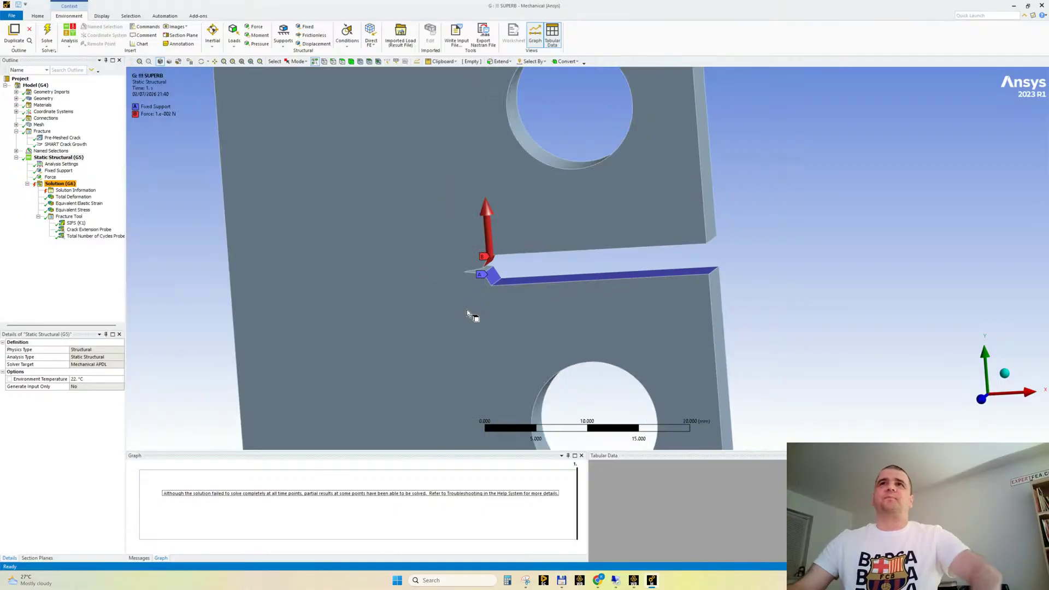
Switch to Workbench and delete Static Structural system H from the project schematic
mouse_move(633, 582)
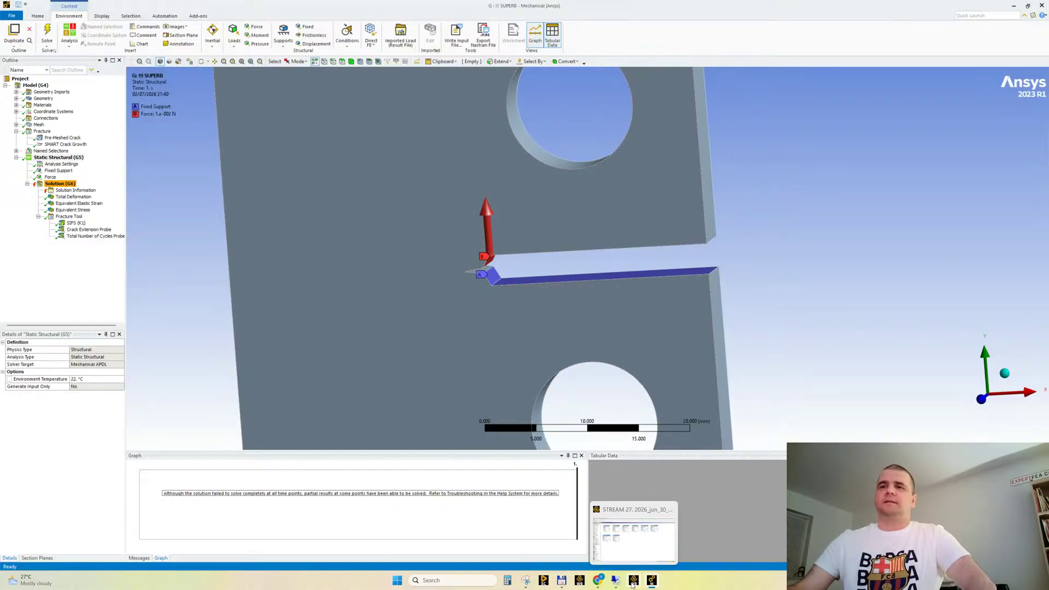
left_click(640, 550)
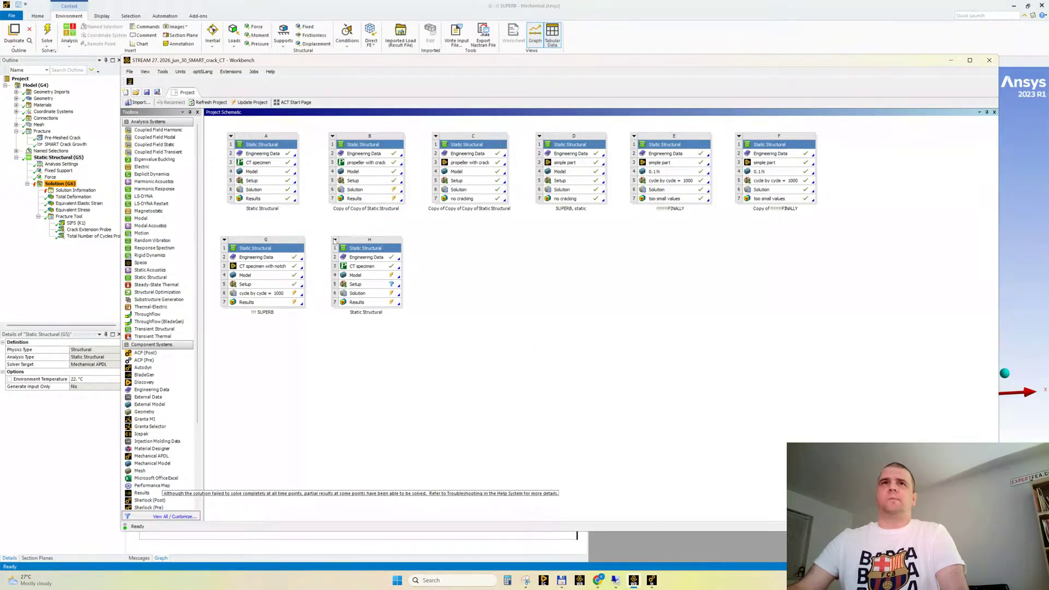
left_click(334, 241)
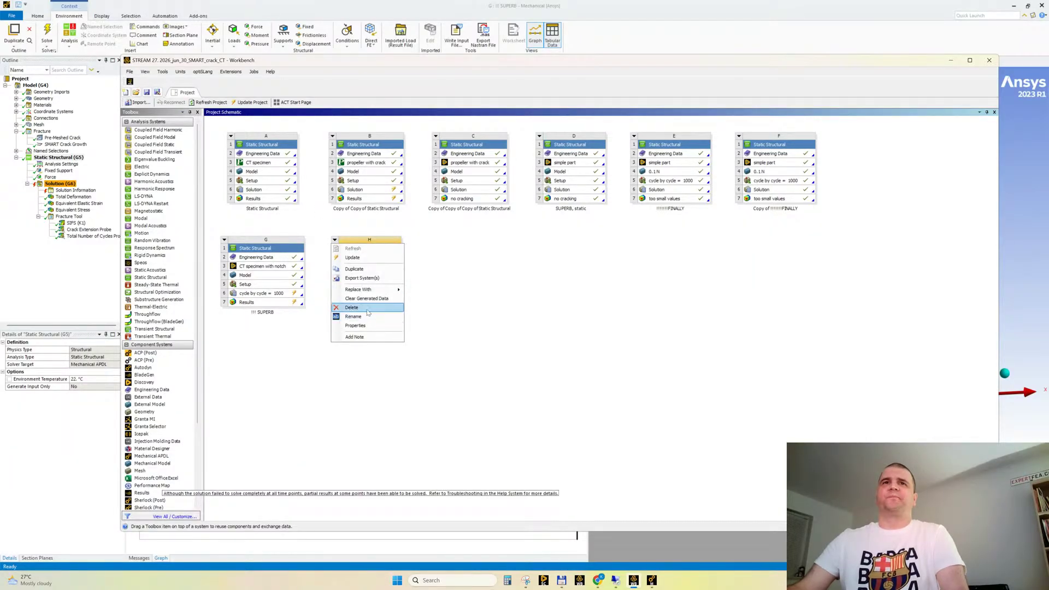
left_click(367, 308)
left_click(561, 313)
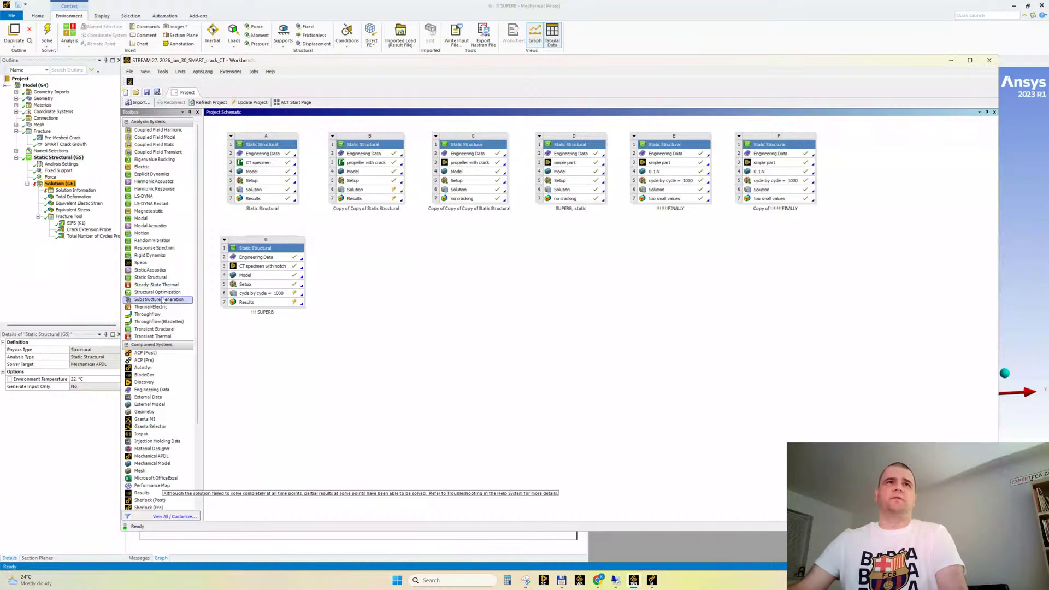
Add a Static Structural system that shares Engineering Data and the "CT specimen with notch" geometry of system G
left_click_drag(151, 280, 303, 270)
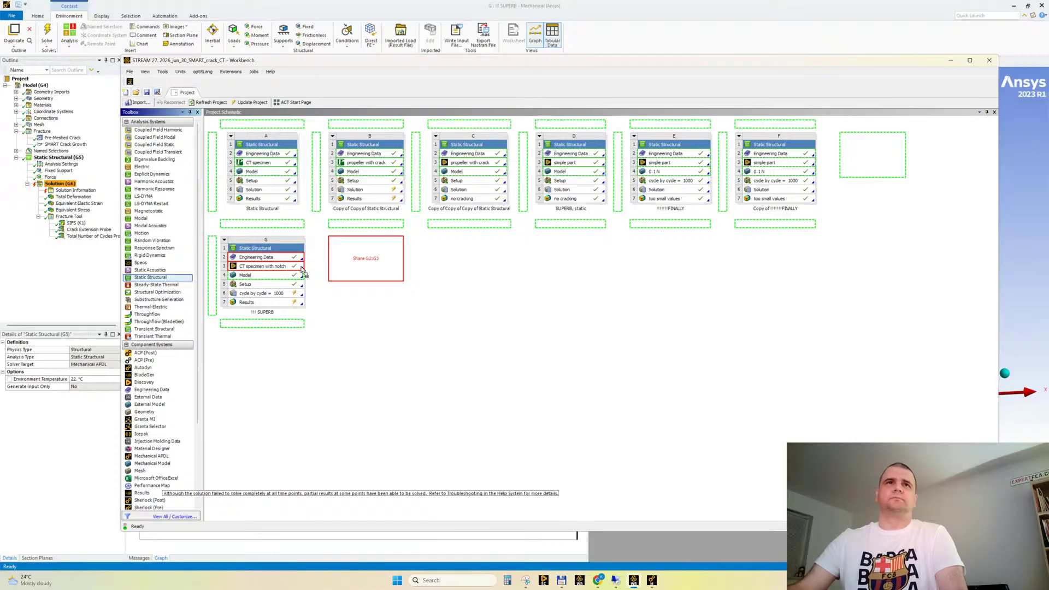
mouse_move(303, 269)
left_mouse_down()
mouse_move(437, 311)
mouse_move(306, 291)
mouse_move(299, 268)
left_mouse_up()
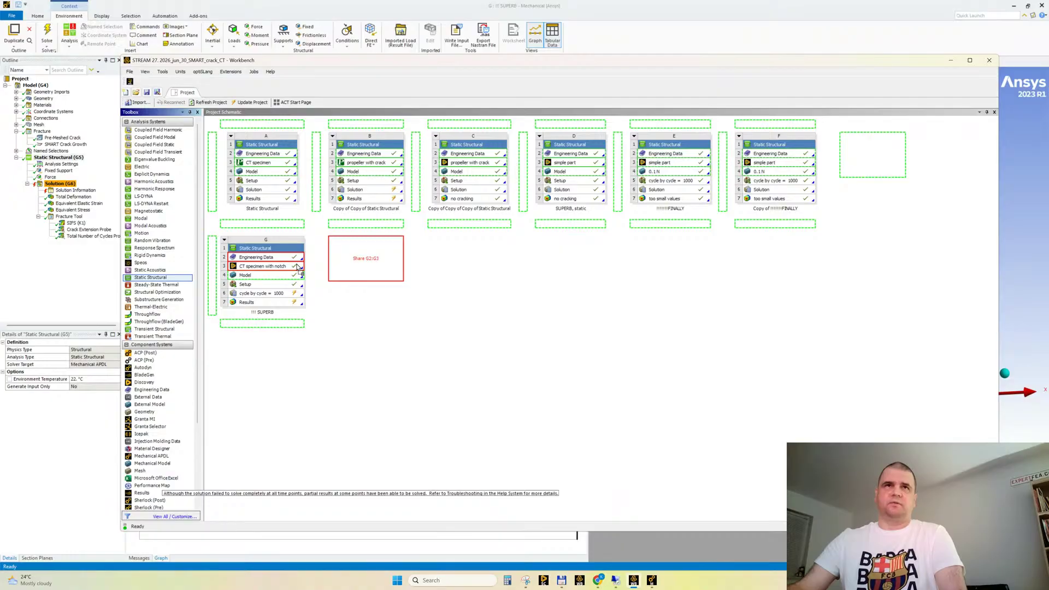
left_click_drag(297, 268, 298, 267)
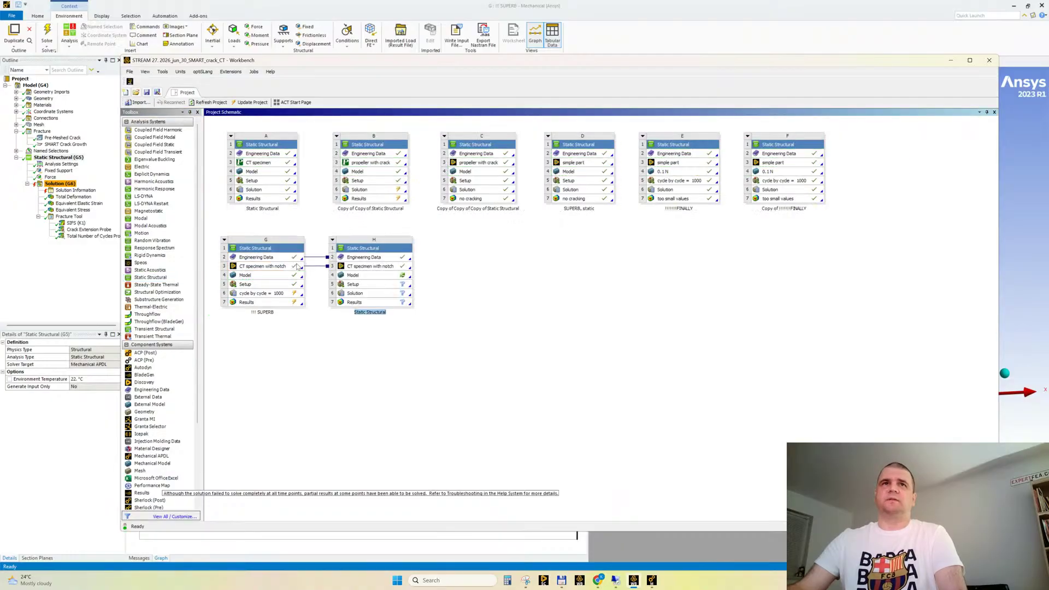
left_click(510, 262)
Delete the Engineering Data and geometry links between systems G and H
left_click(315, 257)
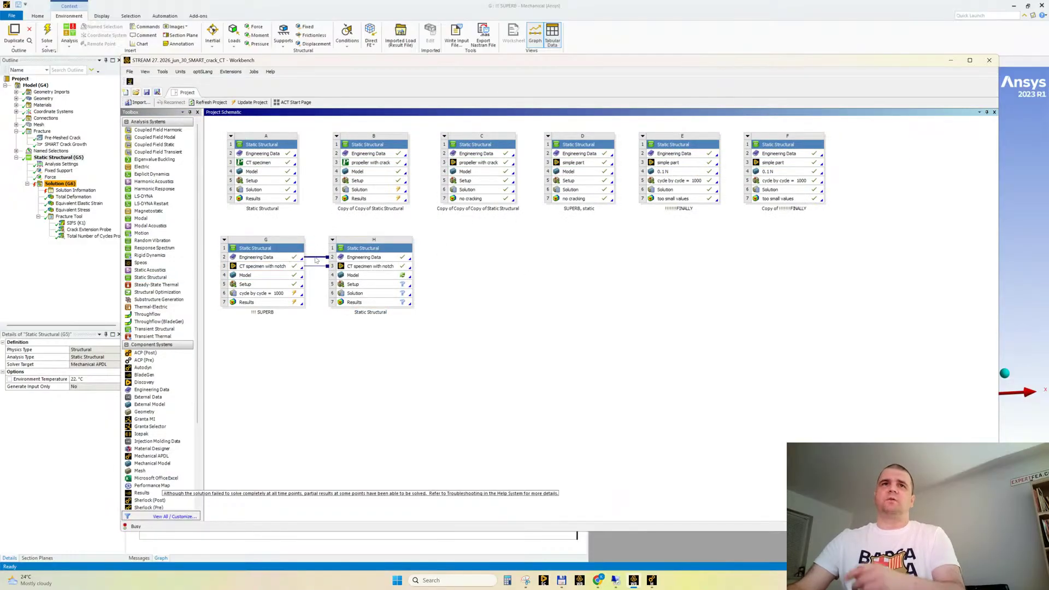
key("Delete")
key("Return")
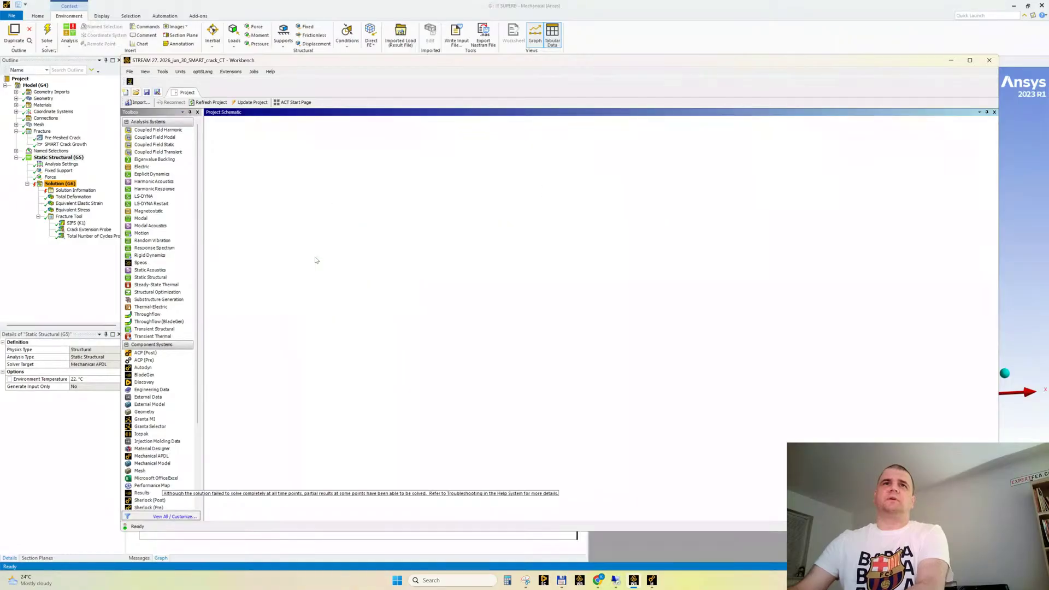
key("Delete")
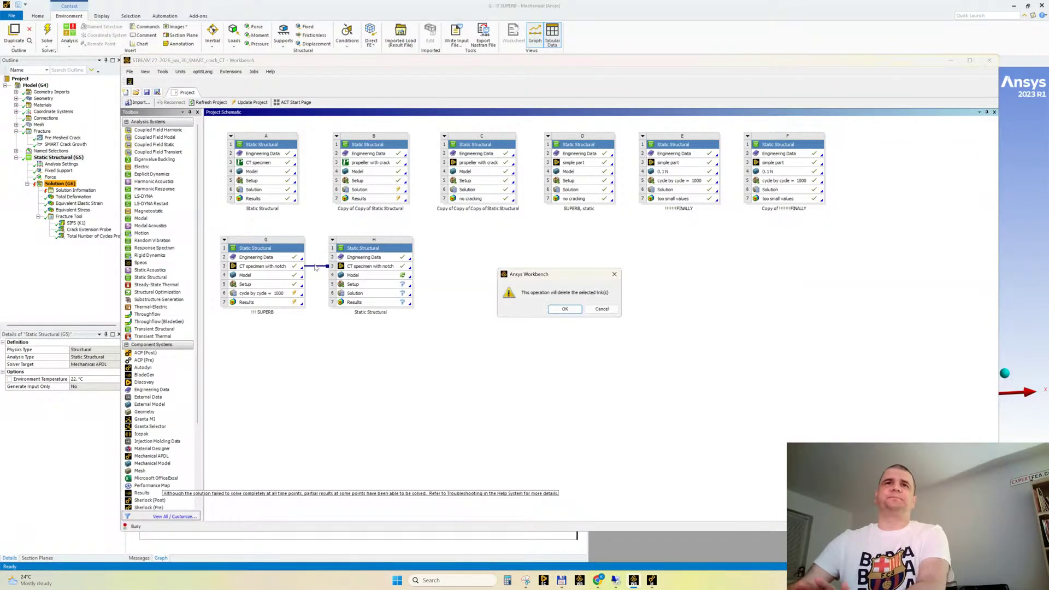
key("Return")
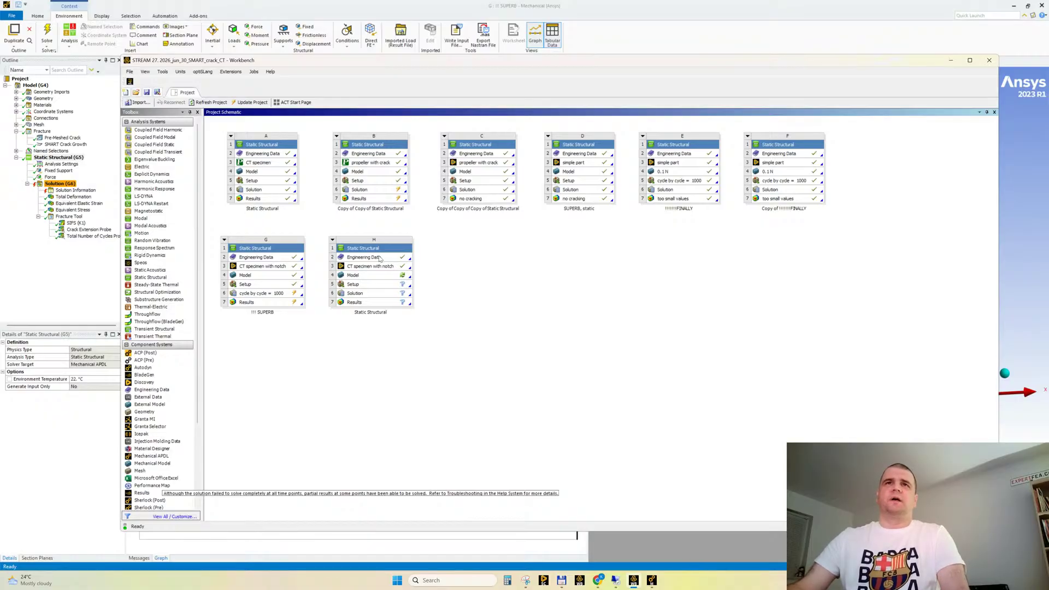
Switch to the Wikipedia "Fracture mechanics" article in Chrome and read the sections on Griffith's criterion and Irwin's modification
mouse_move(598, 580)
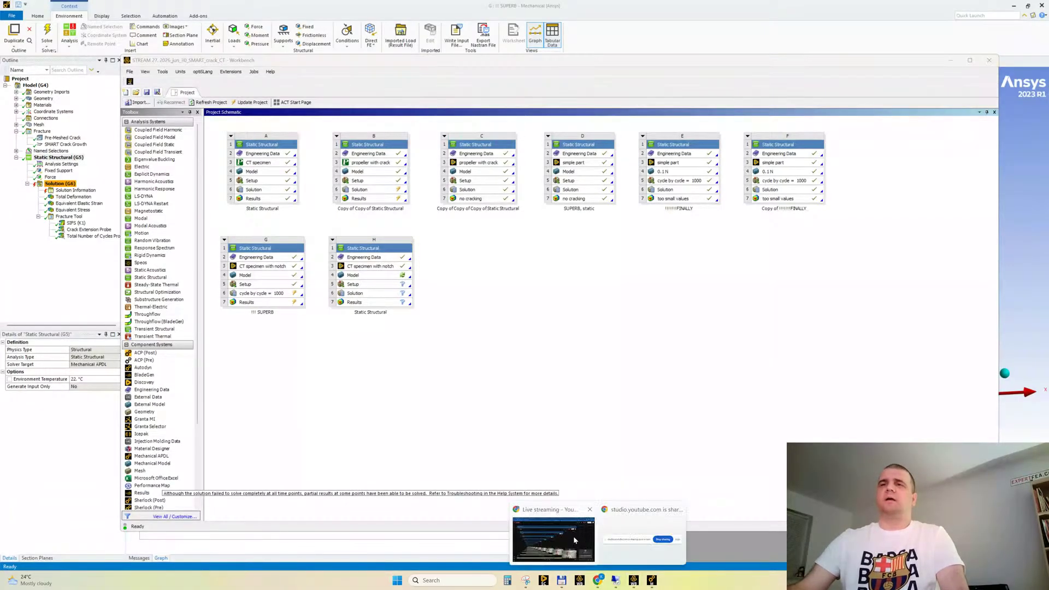
left_click(572, 536)
left_click(417, 7)
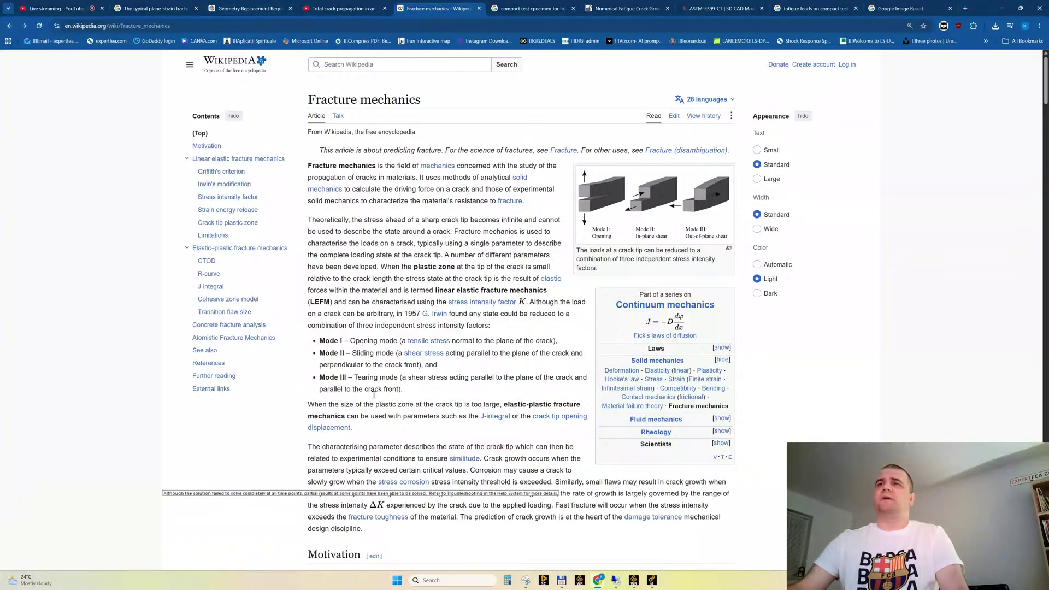
scroll(484, 343, "down", 7)
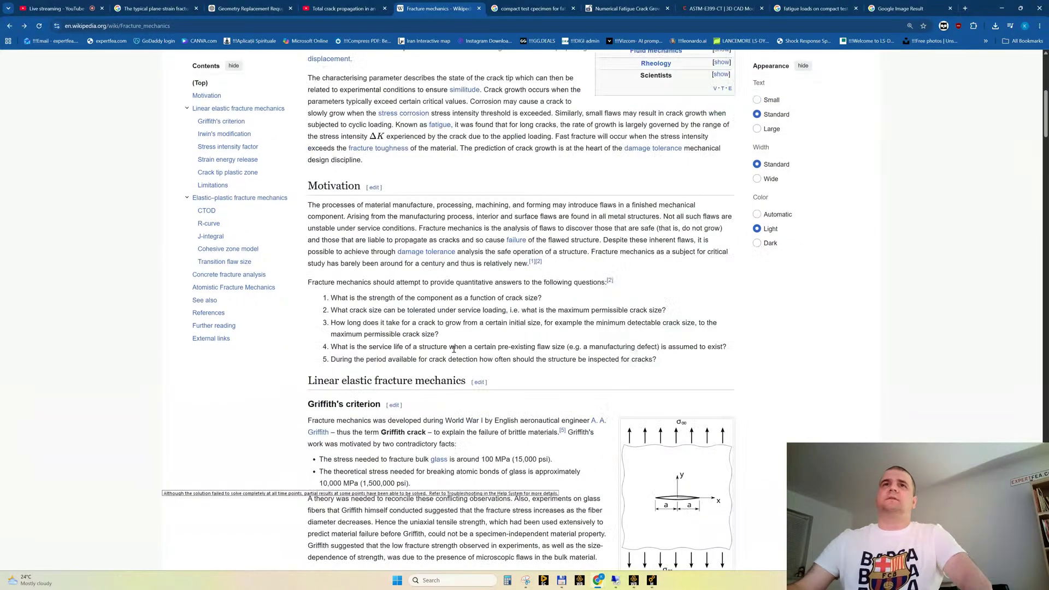
scroll(453, 348, "down", 10)
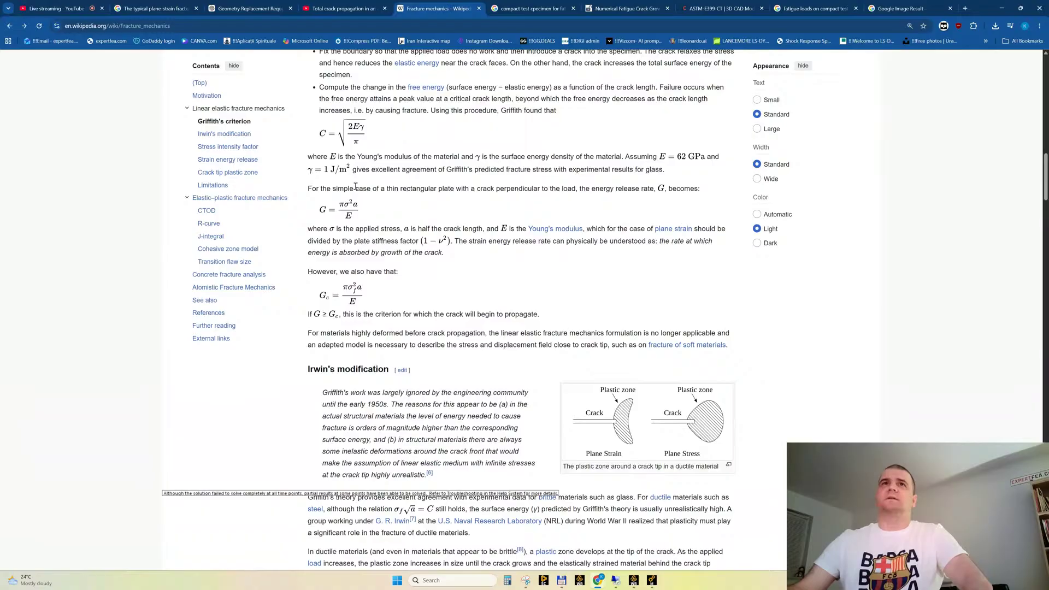
scroll(323, 209, "up", 2)
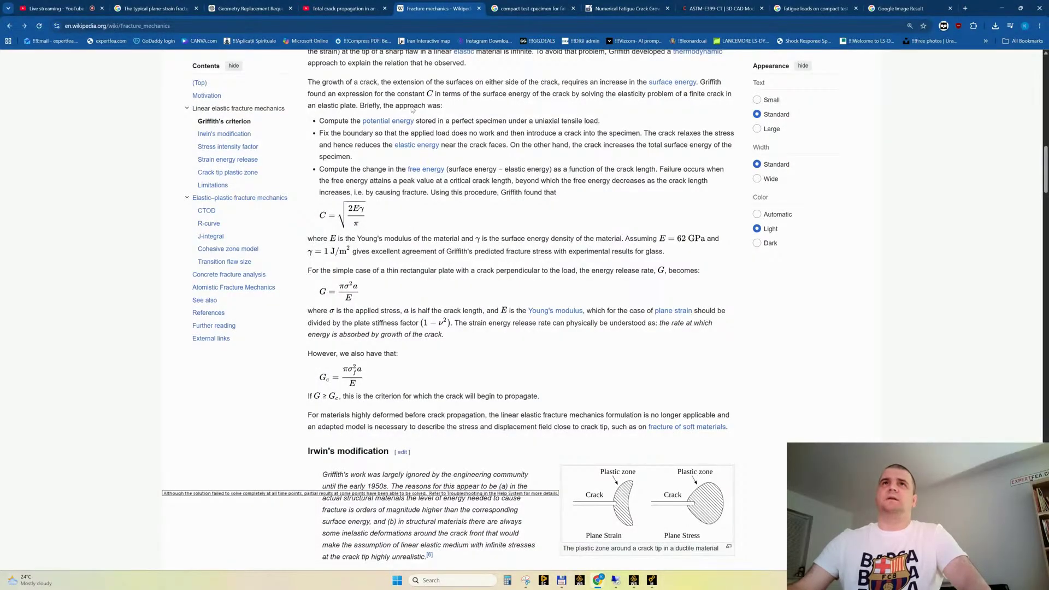
left_click_drag(393, 96, 435, 91)
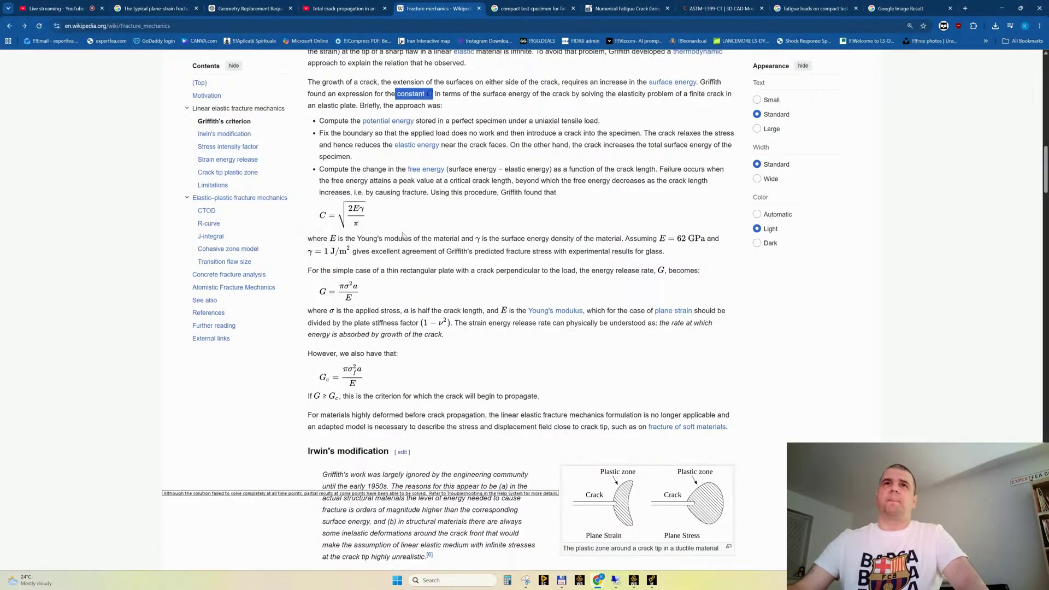
left_click(342, 227)
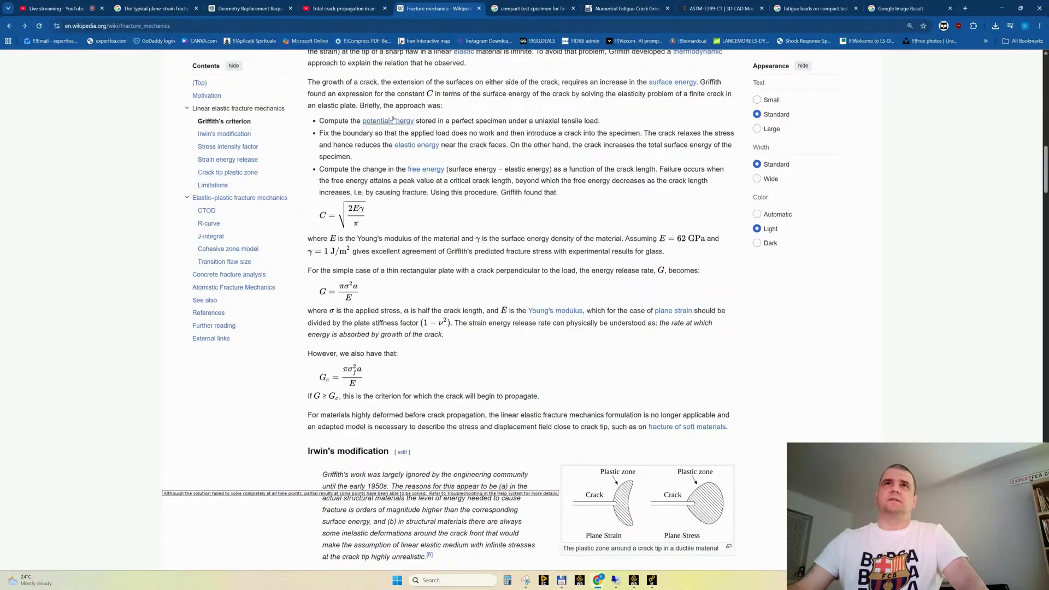
left_click_drag(397, 93, 453, 83)
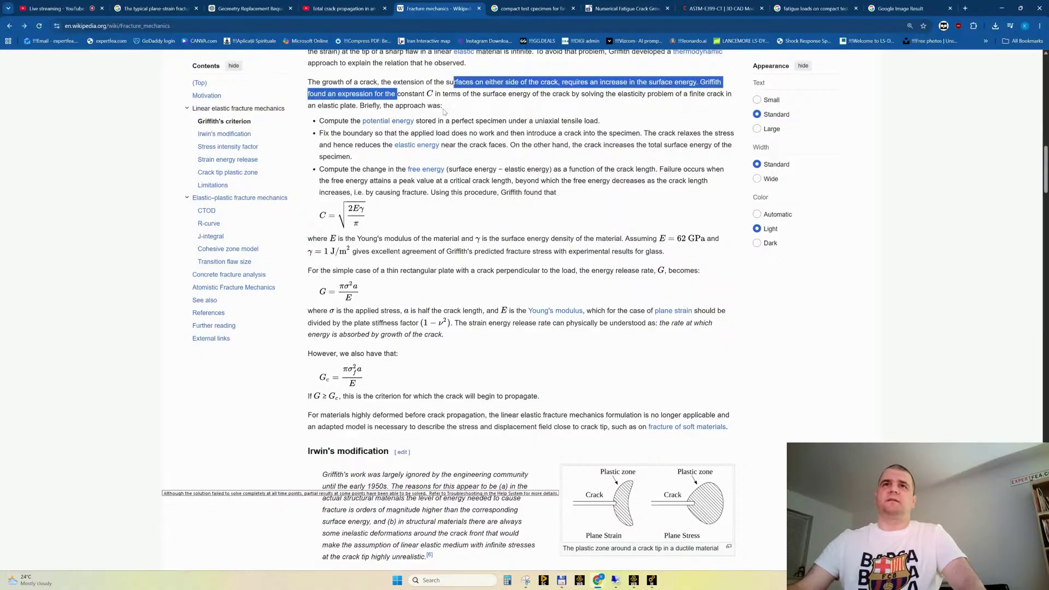
left_click(451, 218)
scroll(453, 305, "down", 6)
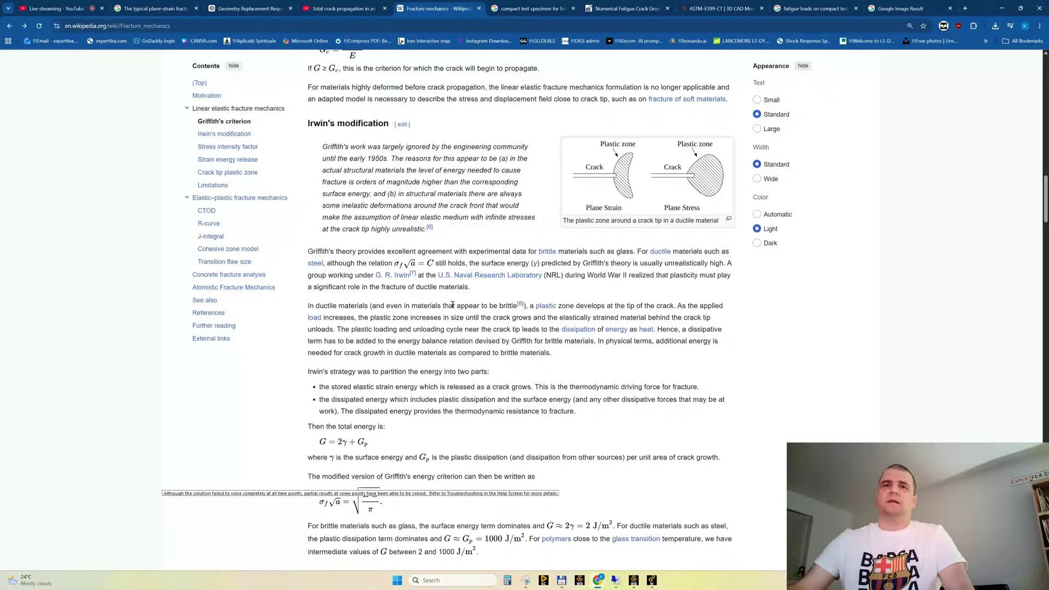
Skim the rest of the "Fracture mechanics" article, covering stress intensity factor, crack tip plastic zone, R-curve, J-integral and transition flaw size
scroll(452, 304, "down", 12)
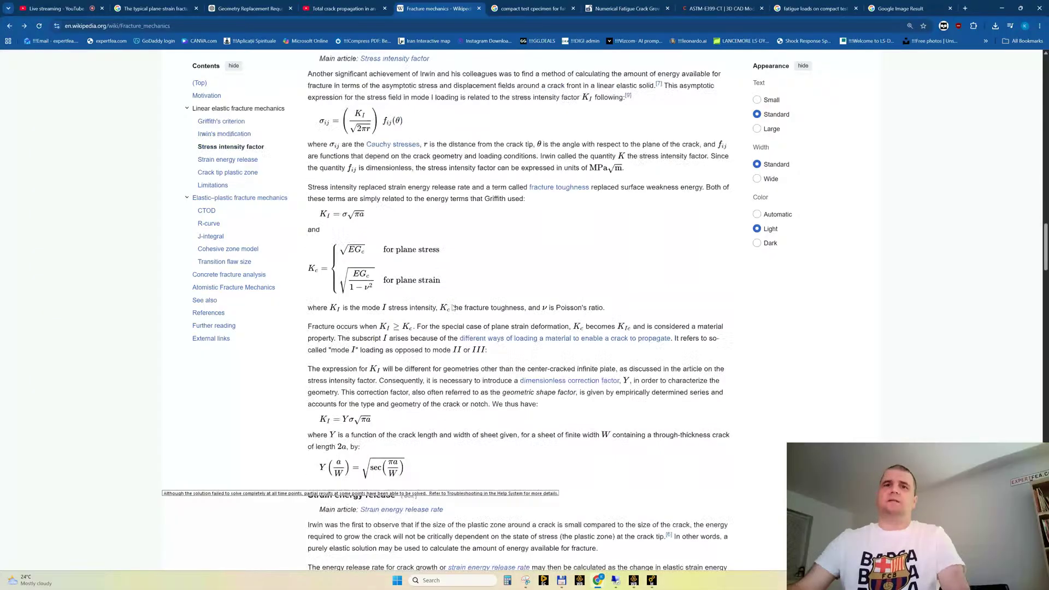
scroll(452, 307, "down", 10)
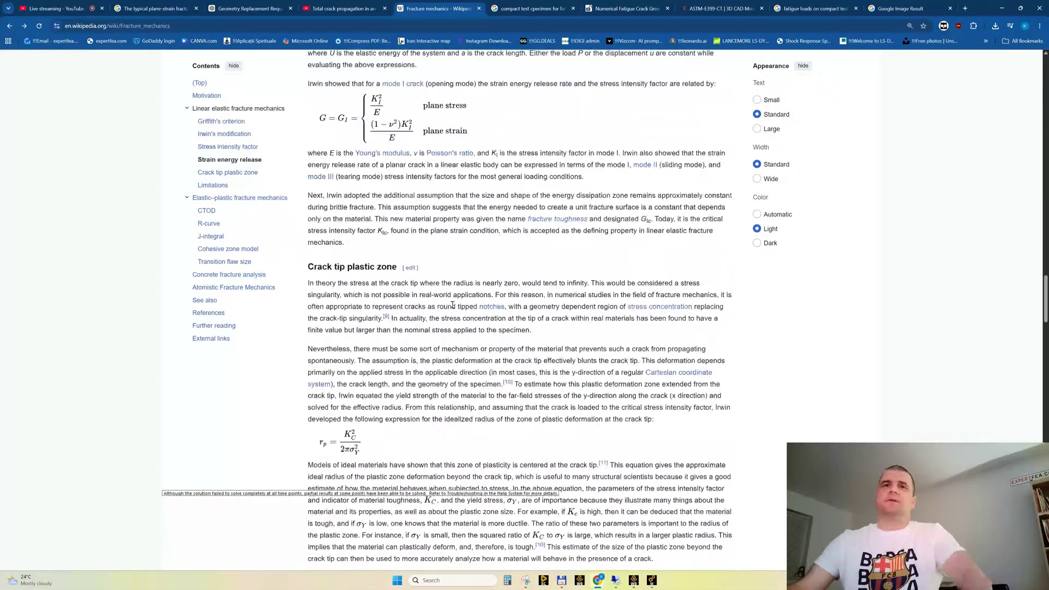
scroll(452, 306, "down", 20)
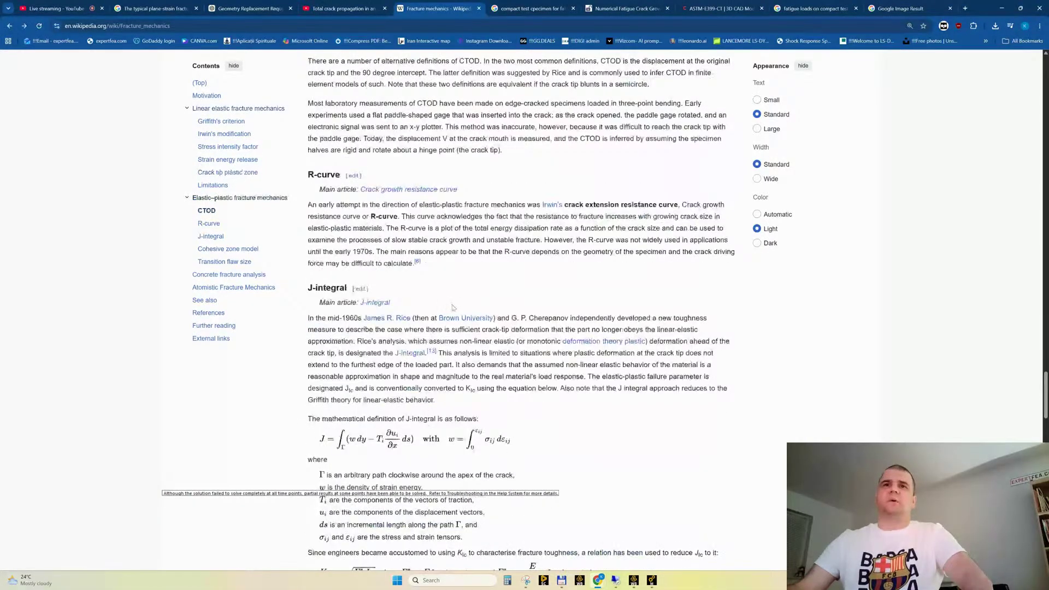
scroll(452, 308, "down", 12)
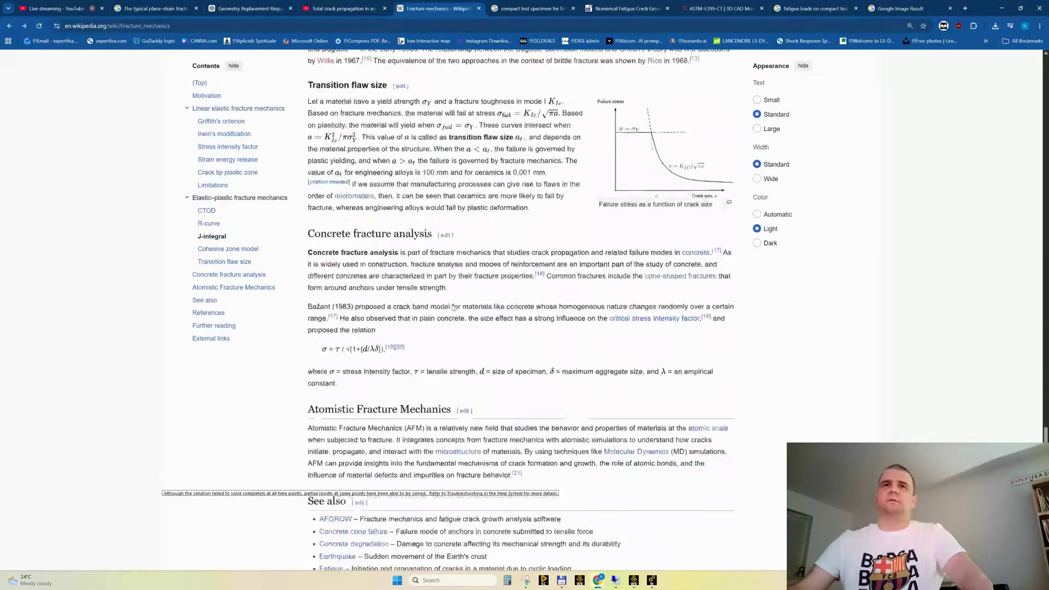
scroll(452, 307, "down", 5)
scroll(452, 307, "up", 3)
scroll(453, 308, "down", 2)
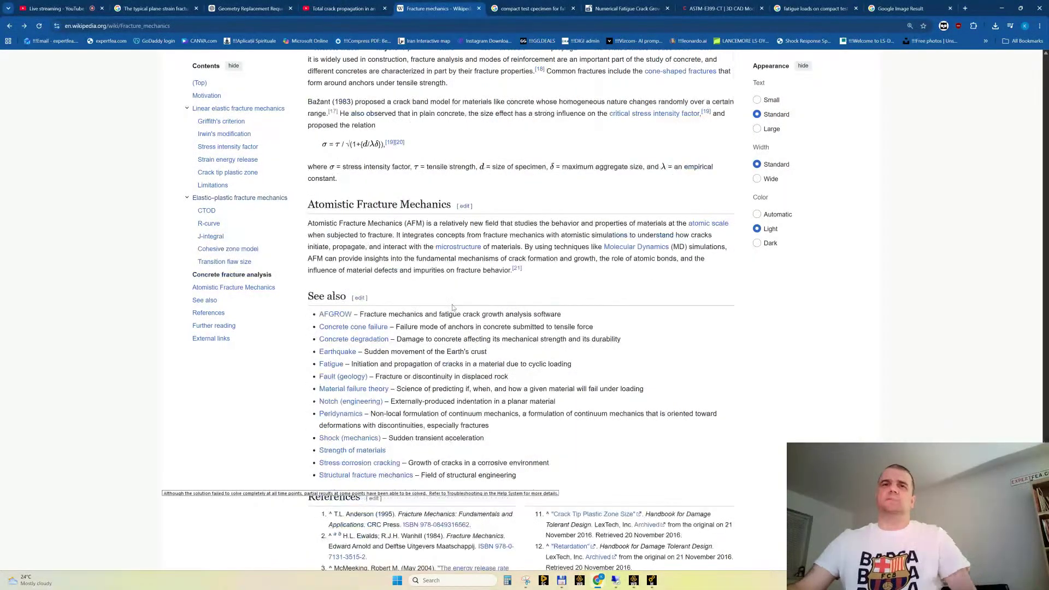
left_click_drag(1045, 471, 1046, 66)
Search Google for "paris law fatigue" in place of the ASTM-E399-CT model page
left_click(710, 8)
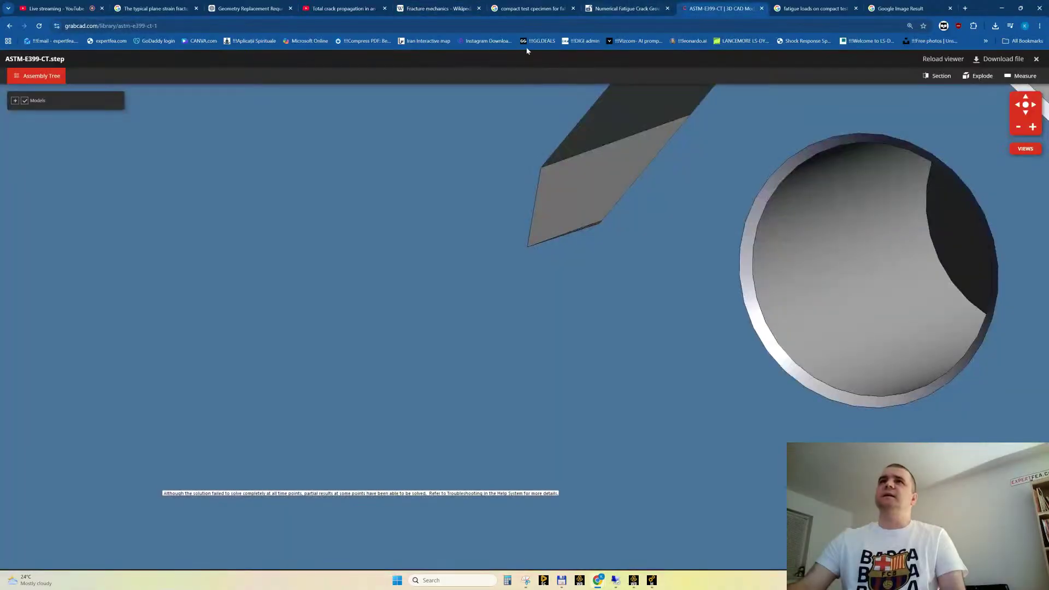
left_click(379, 24)
type("paris law")
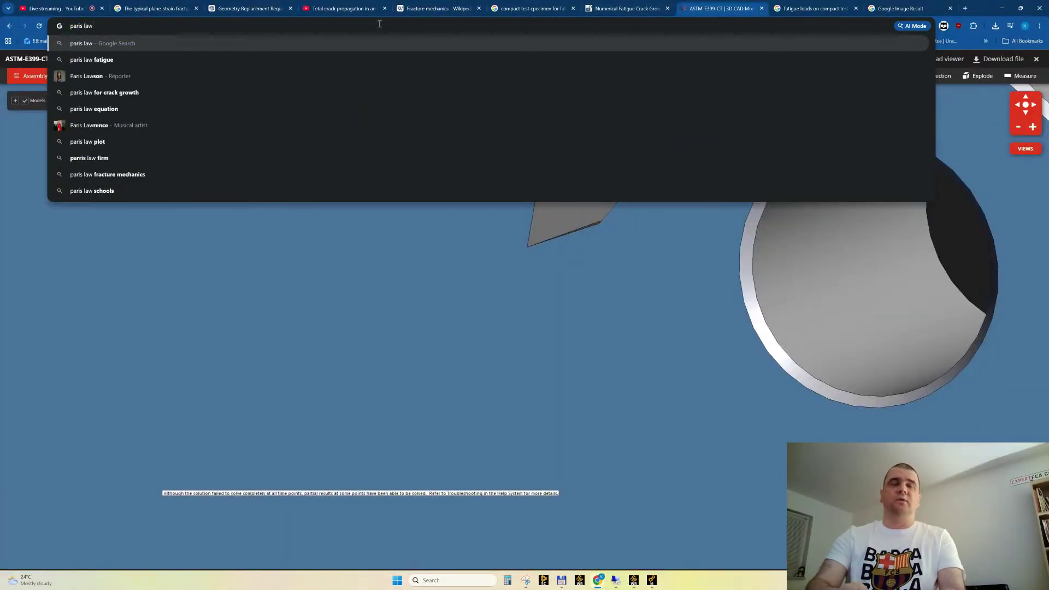
key("Down")
key("Return")
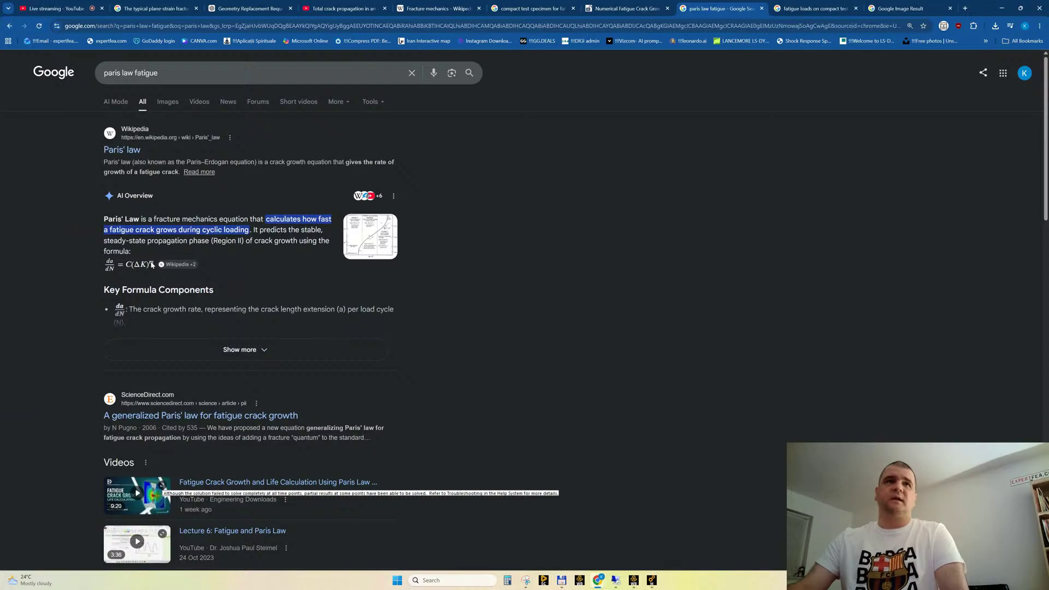
Expand the AI Overview of Paris' law and read its key formula components and fatigue crack growth regimes
left_click(233, 350)
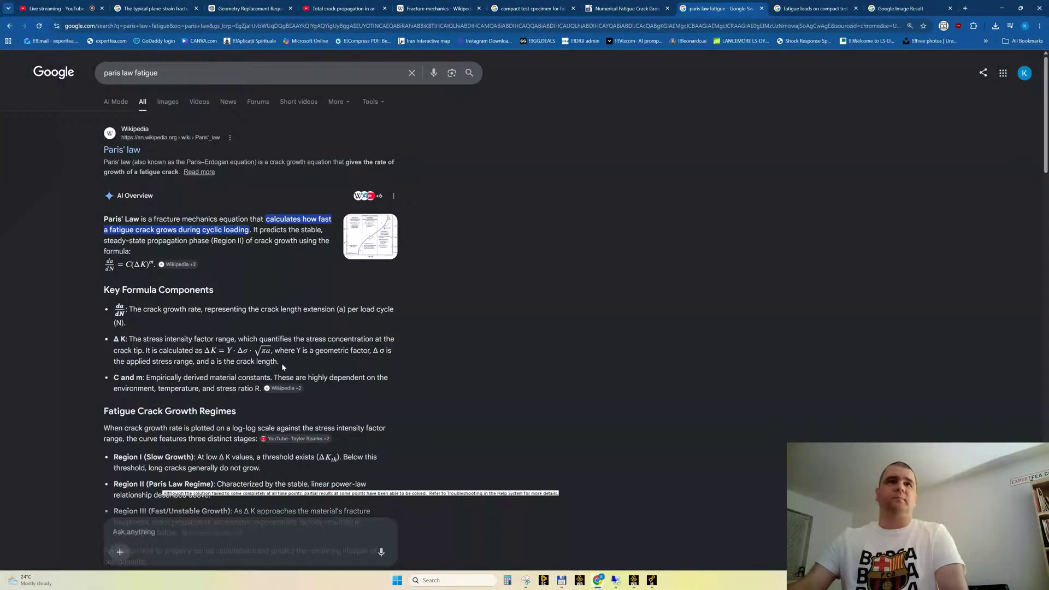
scroll(281, 362, "down", 2)
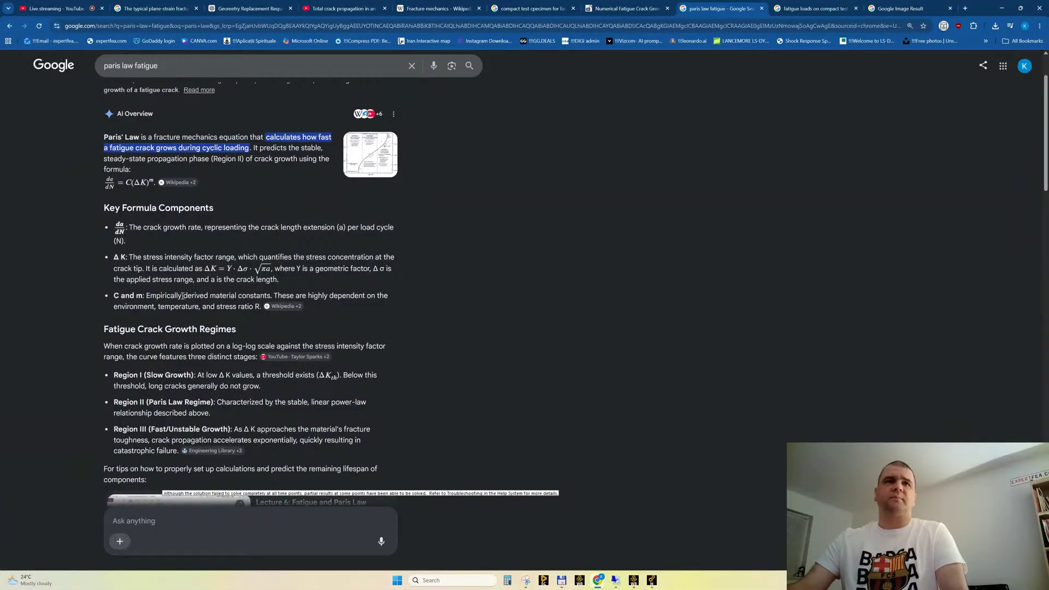
left_click_drag(183, 296, 253, 296)
left_click(253, 295)
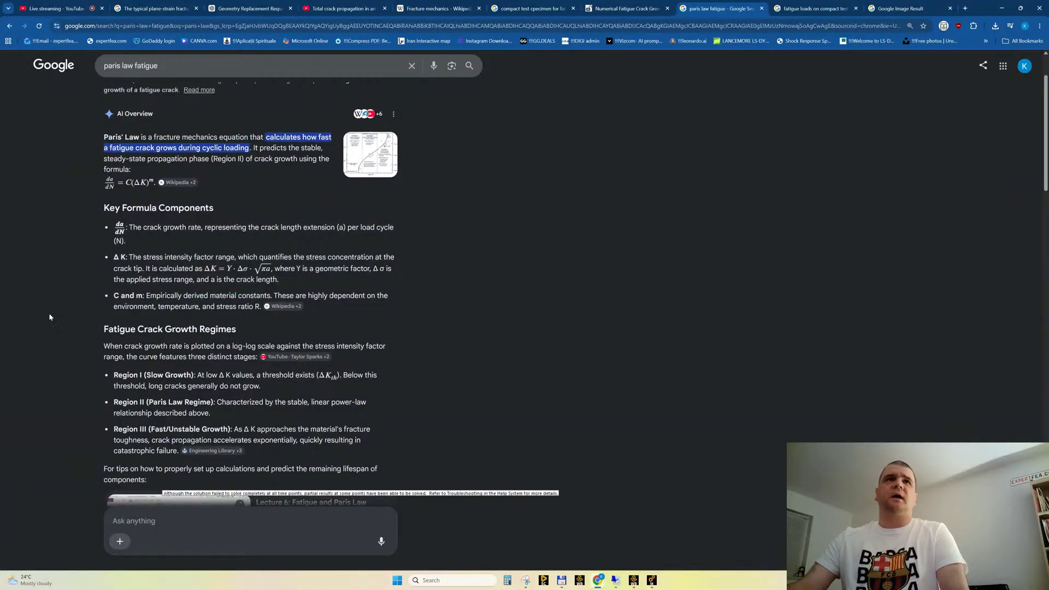
scroll(246, 277, "down", 3)
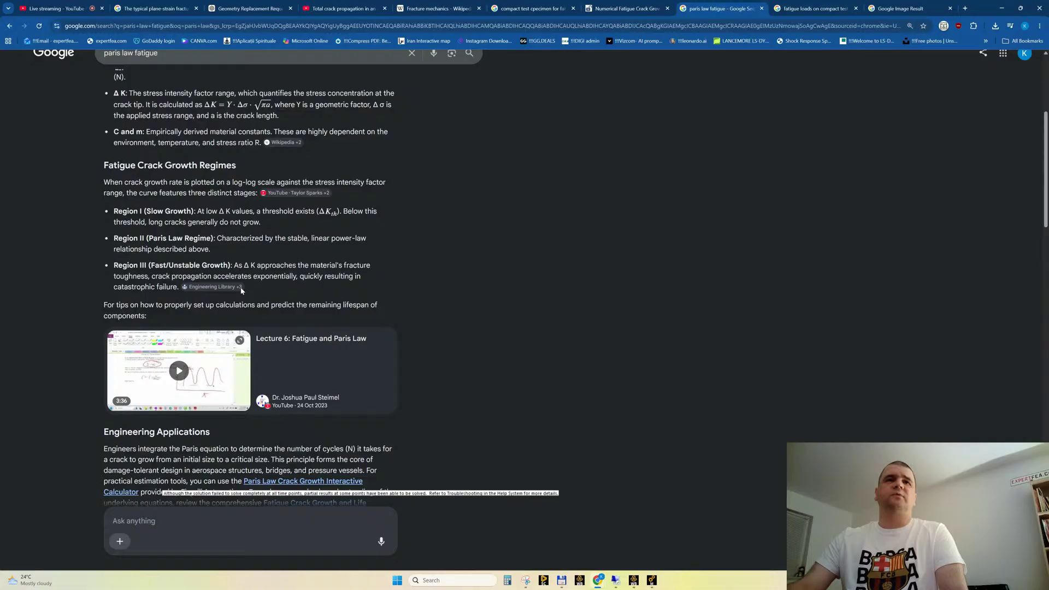
View the overview's crack growth rate diagram, followed by Wikipedia's Paris' law plot of log da/dN against log ΔK
scroll(241, 290, "up", 4)
left_click(369, 195)
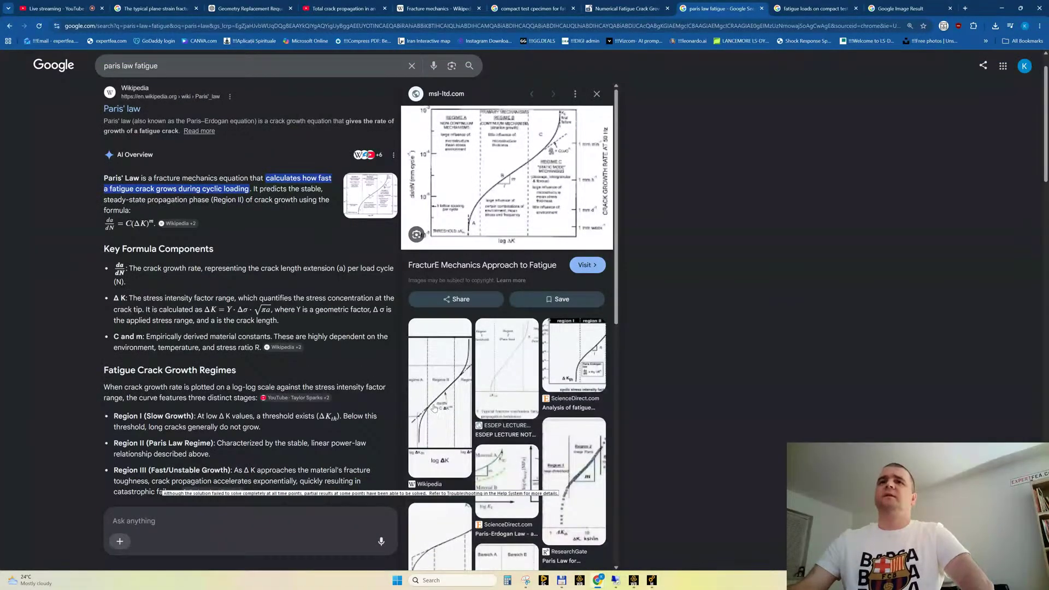
left_click(444, 377)
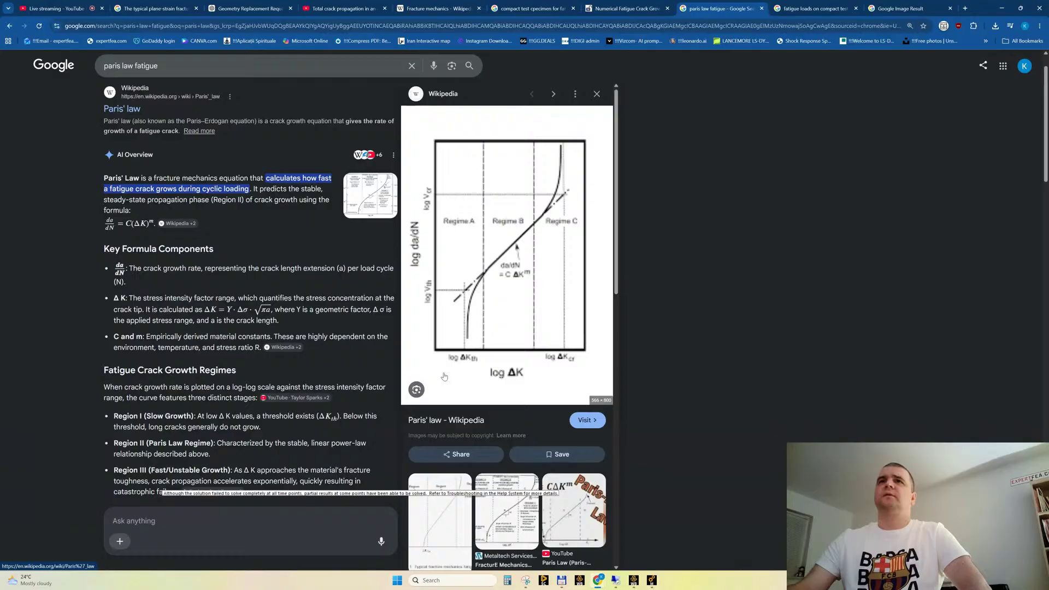
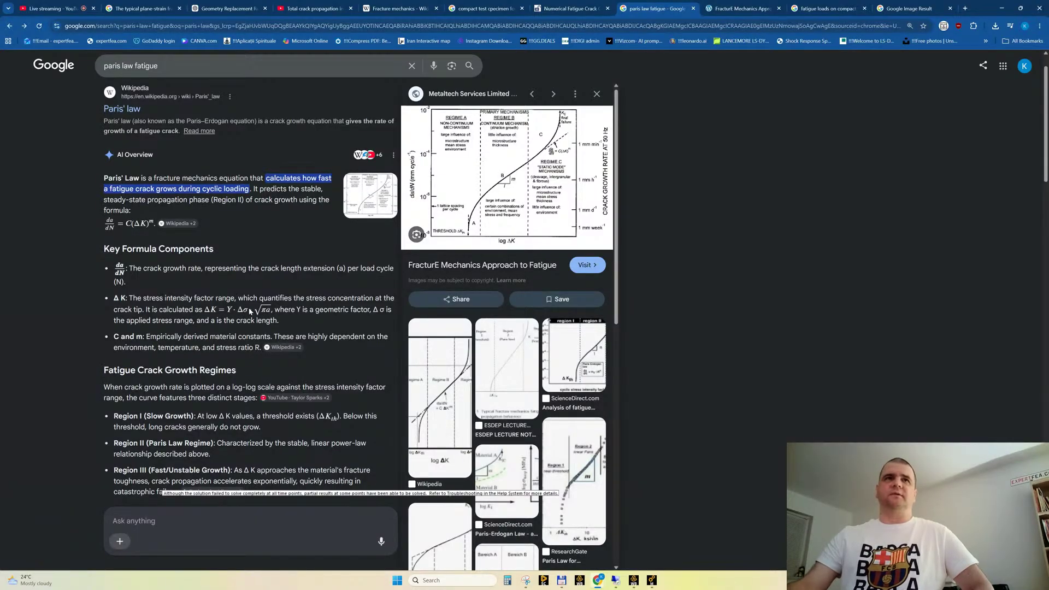
Reread the Paris' law overview's key formula components and the three fatigue crack growth regions
scroll(253, 319, "down", 2)
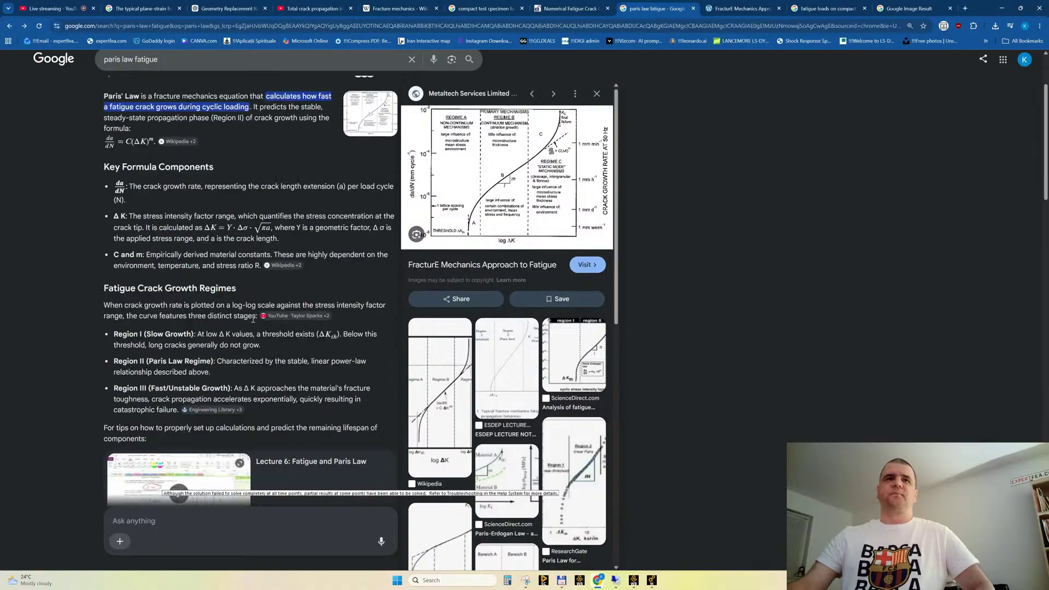
scroll(253, 319, "down", 4)
scroll(251, 317, "up", 6)
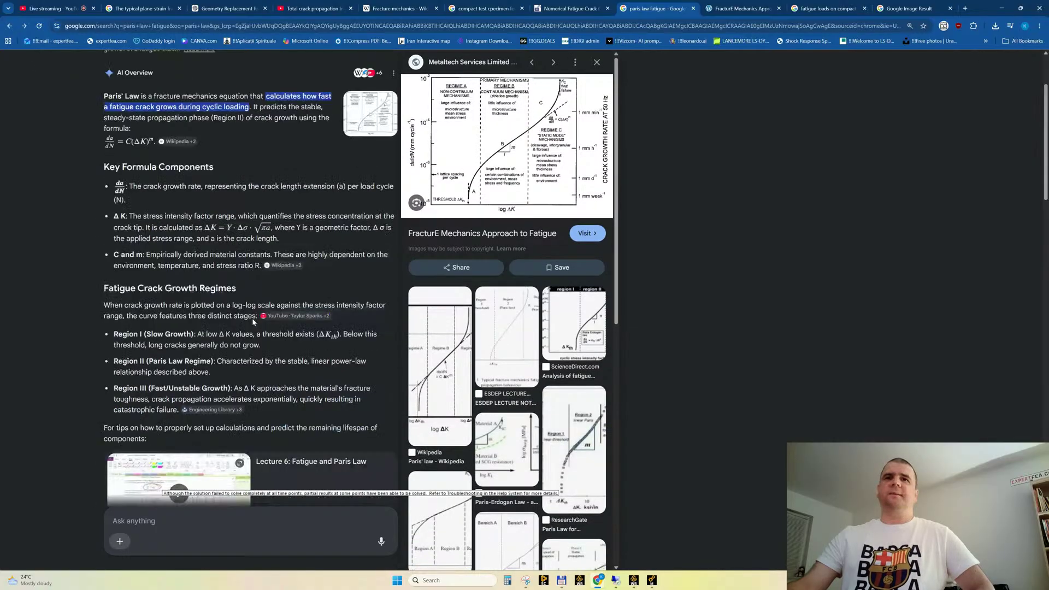
Switch to the Ansys Mechanical model and inspect the fixed support and force at the specimen's notch
left_click(652, 579)
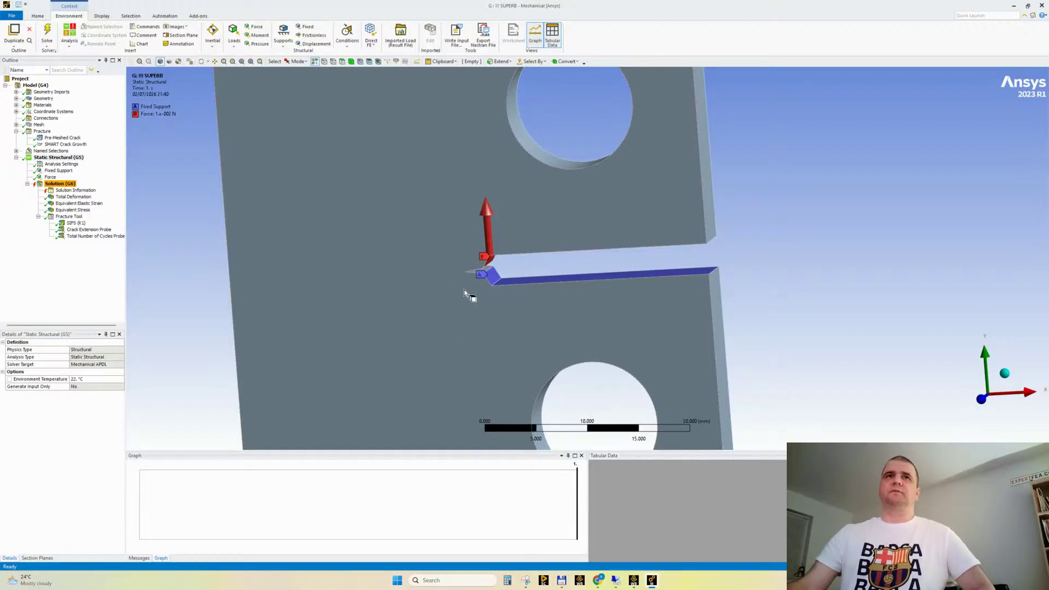
scroll(443, 289, "down", 2)
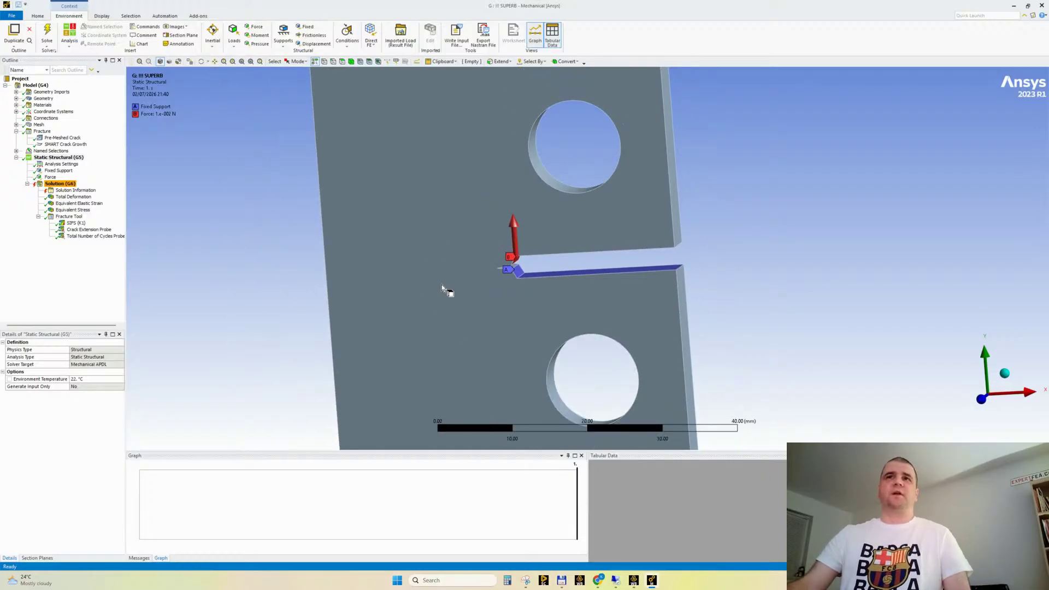
scroll(443, 289, "up", 1)
scroll(444, 291, "up", 1)
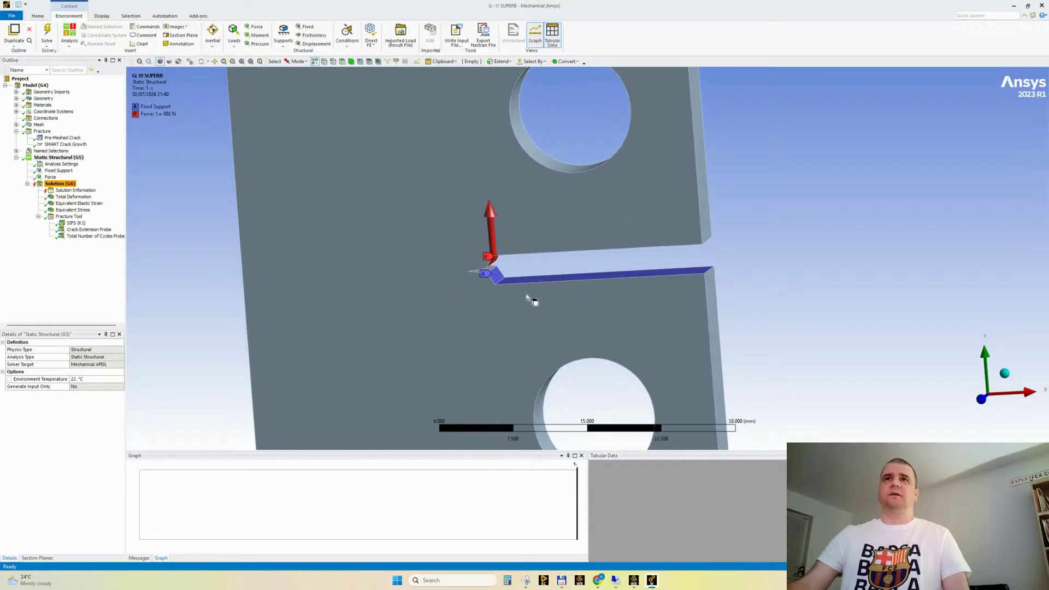
middle_click_drag(534, 297, 433, 355, "ctrl")
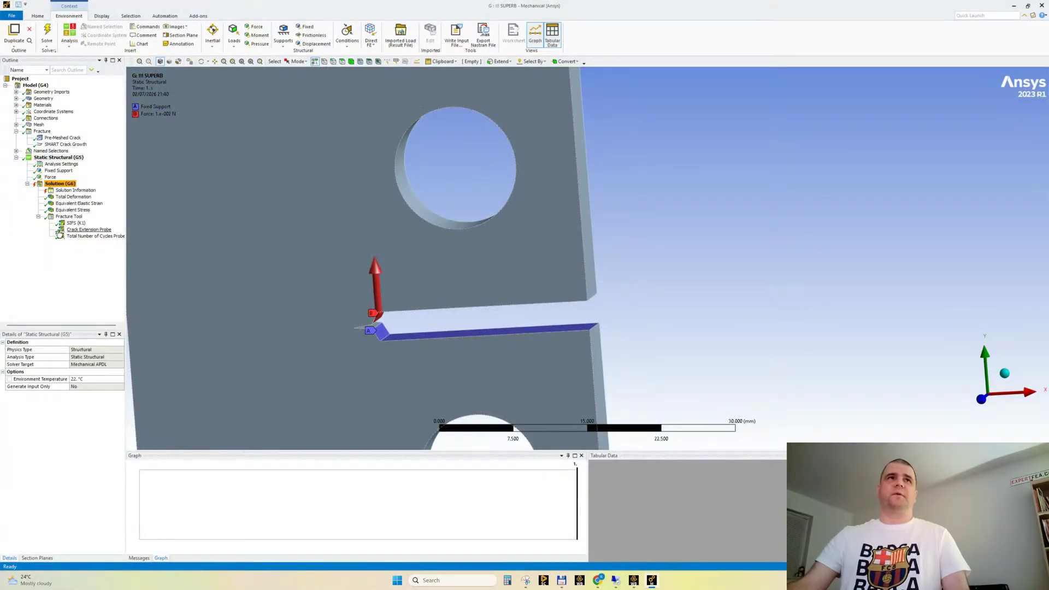
Animate the Total Deformation result with 50 frames, then view the Equivalent Elastic Strain and Equivalent Stress contours
left_click(74, 196)
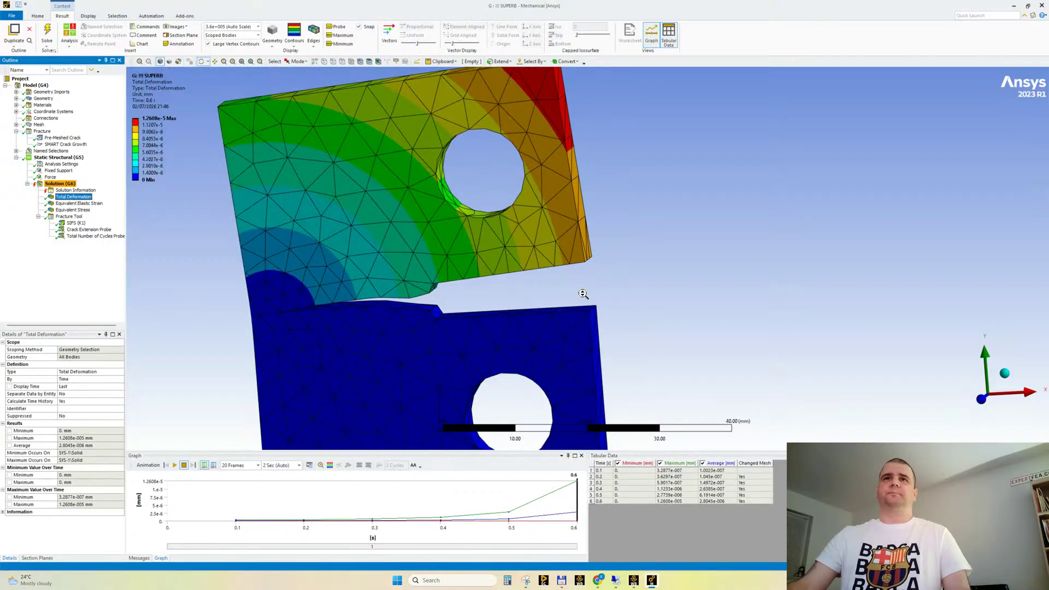
left_click(237, 465)
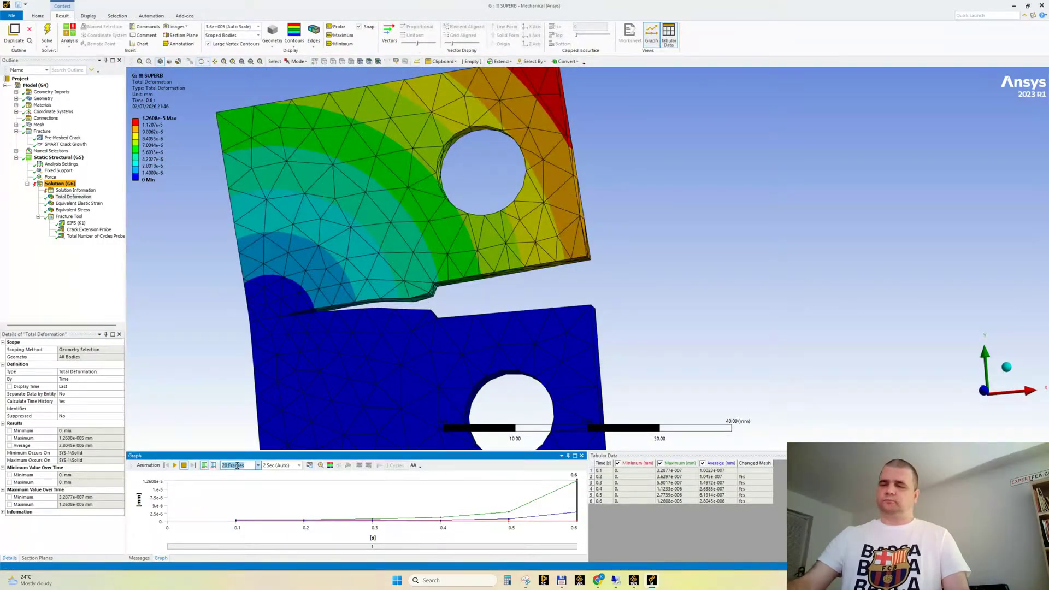
type("50")
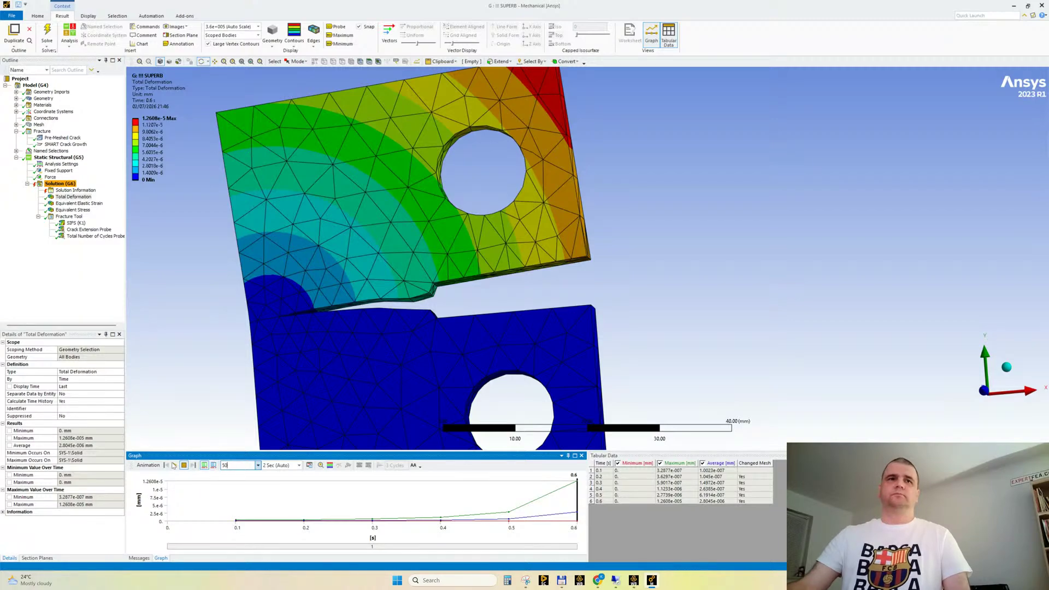
left_click(174, 465)
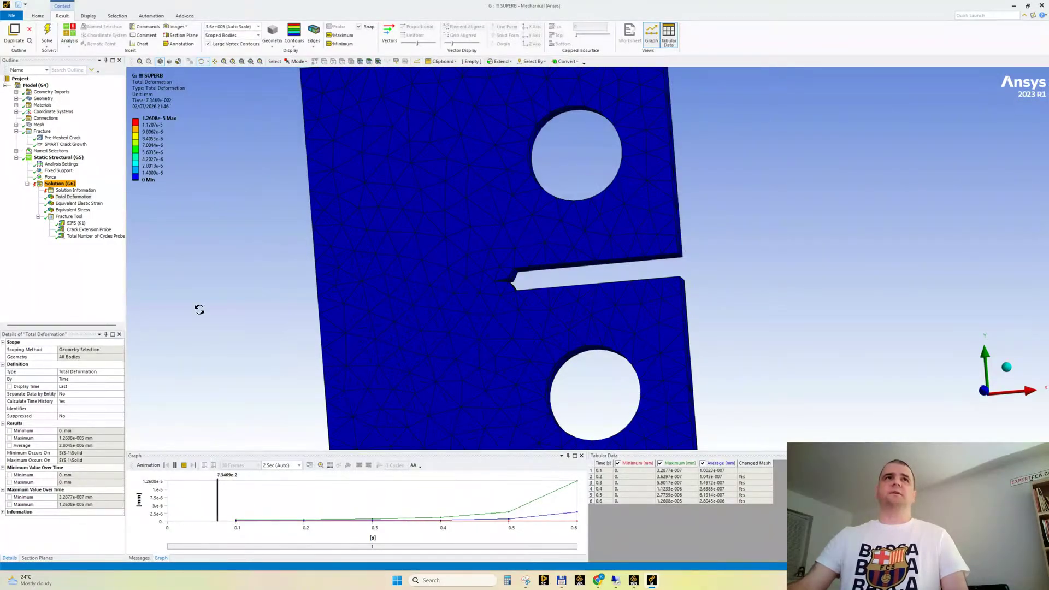
left_click(80, 203)
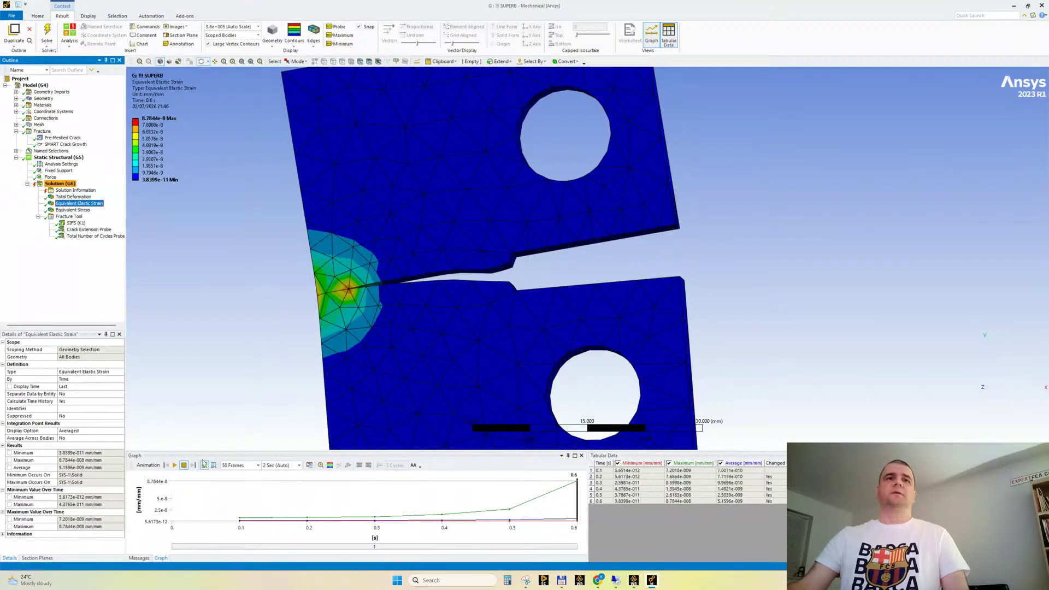
left_click(77, 209)
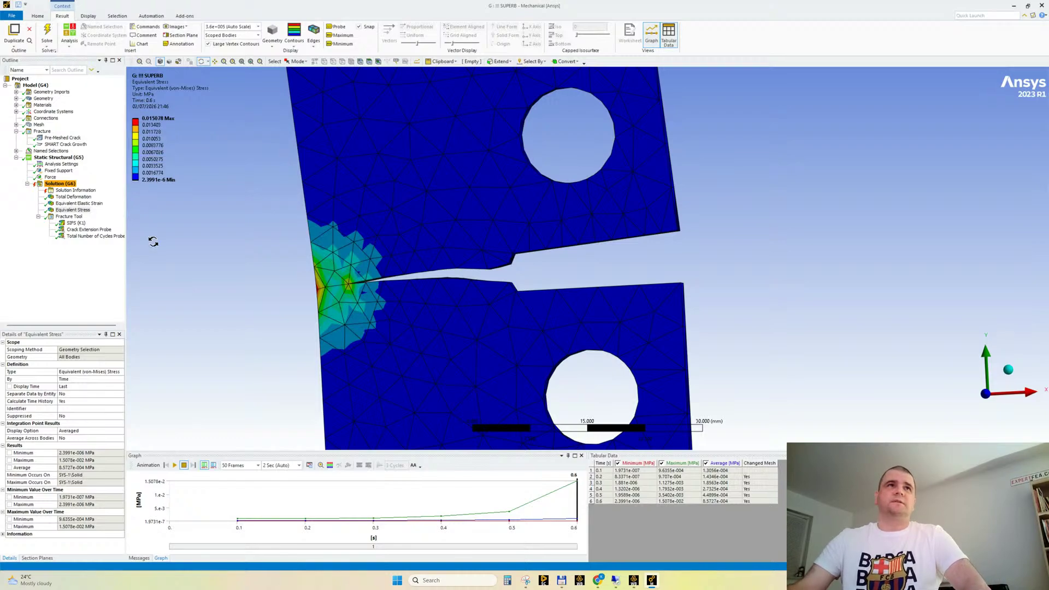
Play and stop the SIFS (K1) result animation, and examine the stress intensity along the crack front
left_click(77, 224)
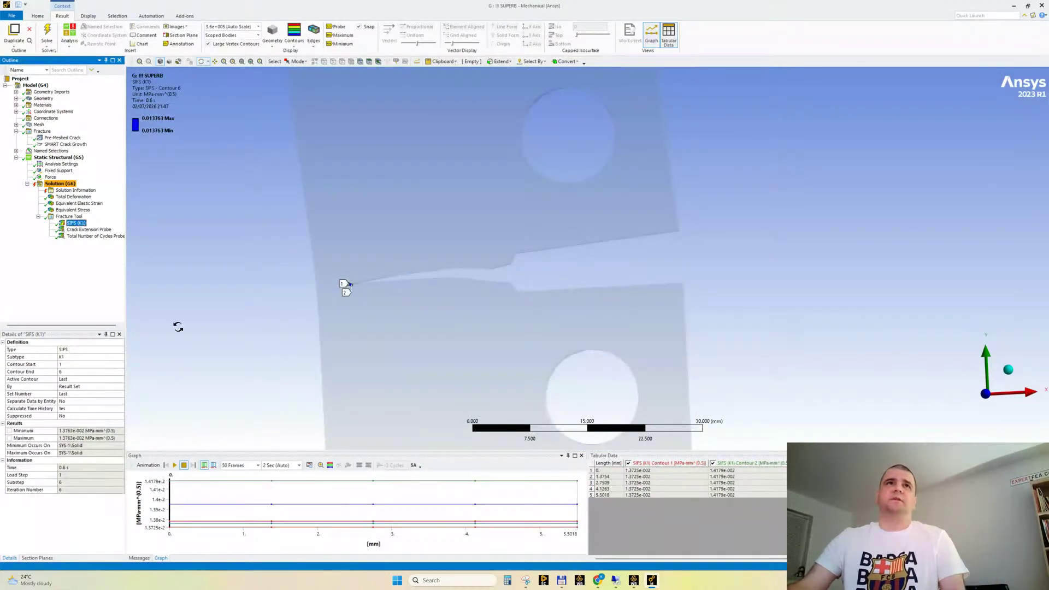
middle_click_drag(281, 276, 328, 235)
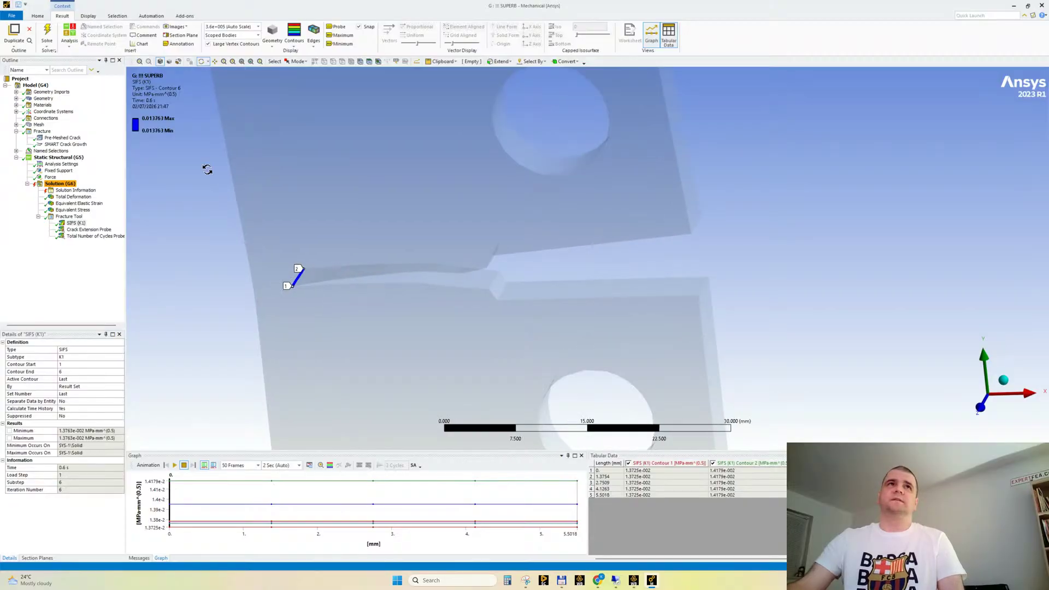
left_click(174, 465)
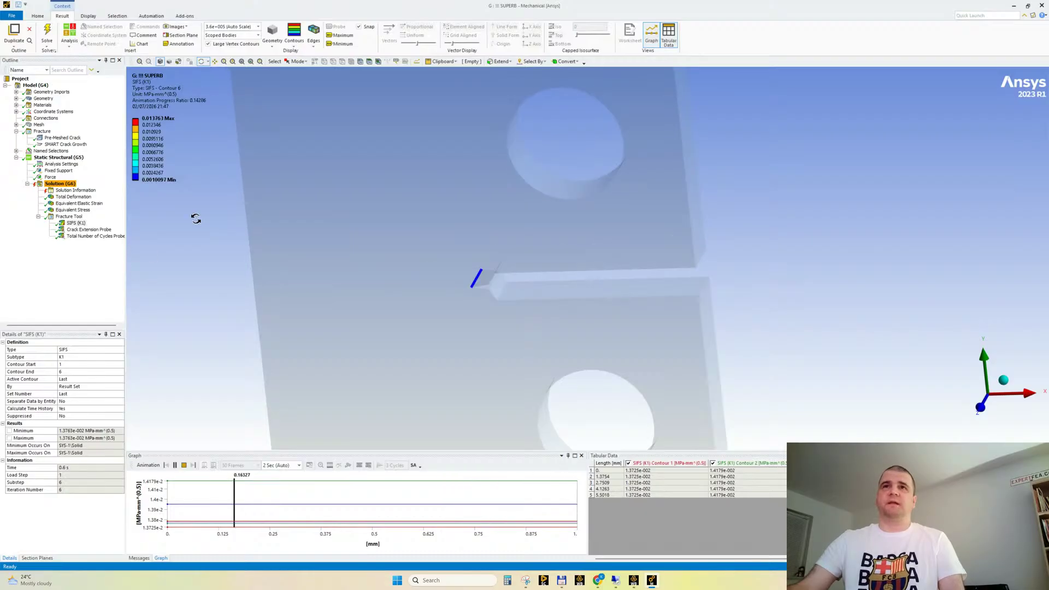
left_click_drag(367, 291, 433, 320)
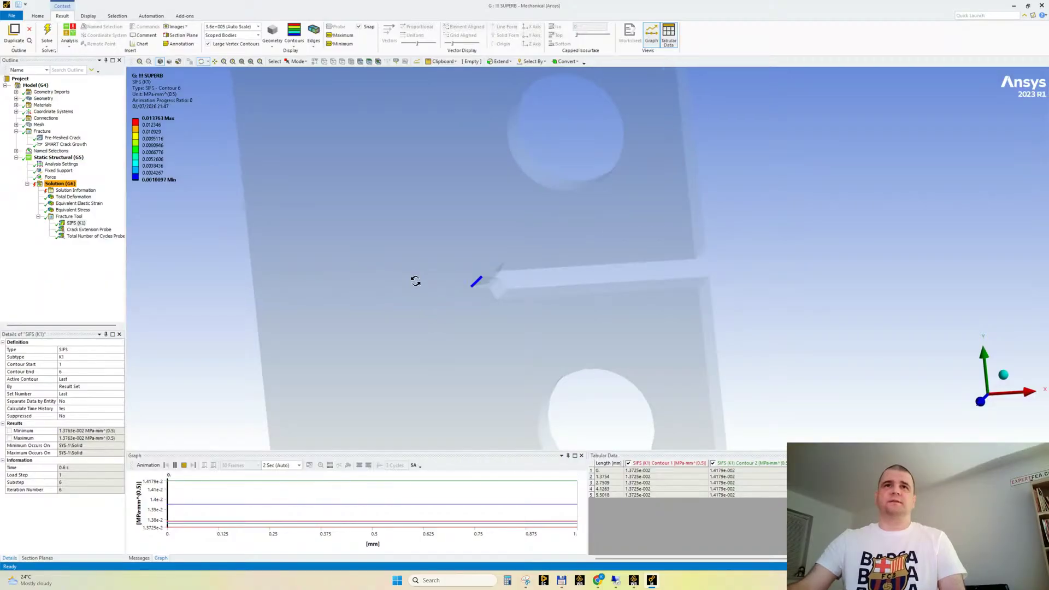
left_click(185, 464)
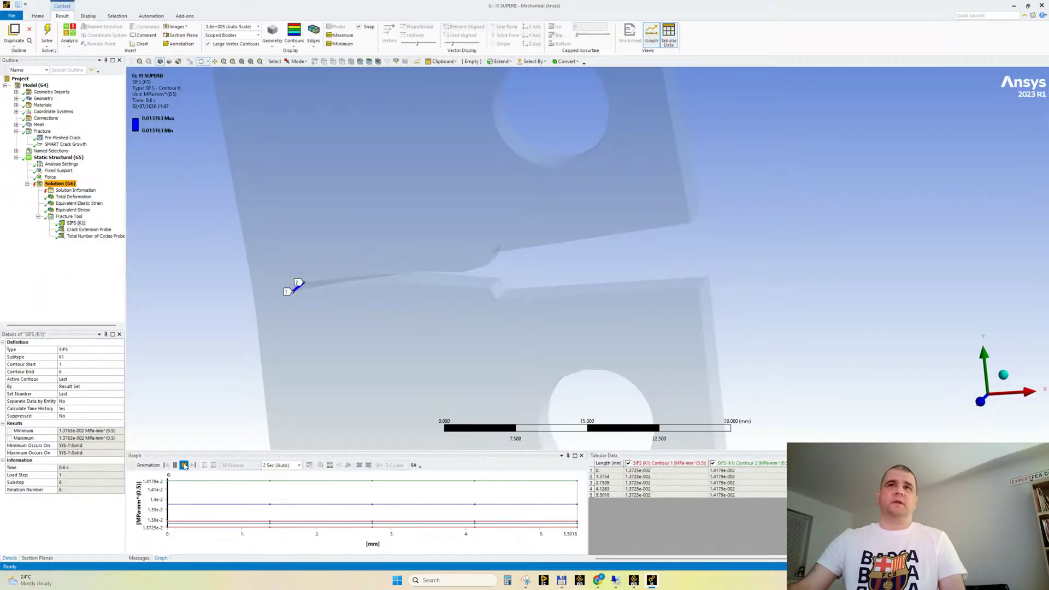
left_click_drag(351, 333, 229, 174)
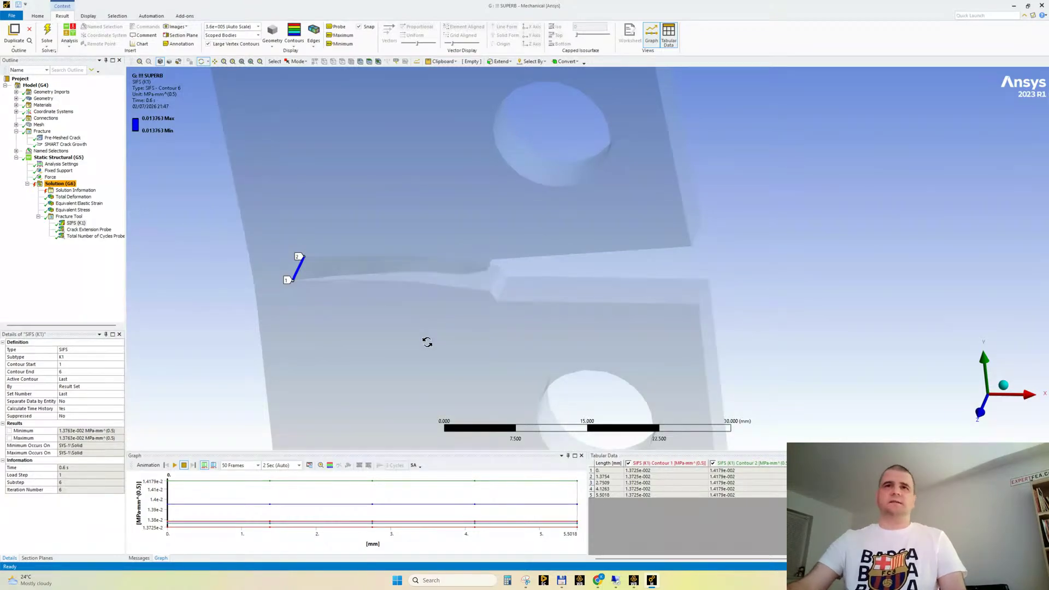
left_click_drag(439, 303, 189, 207)
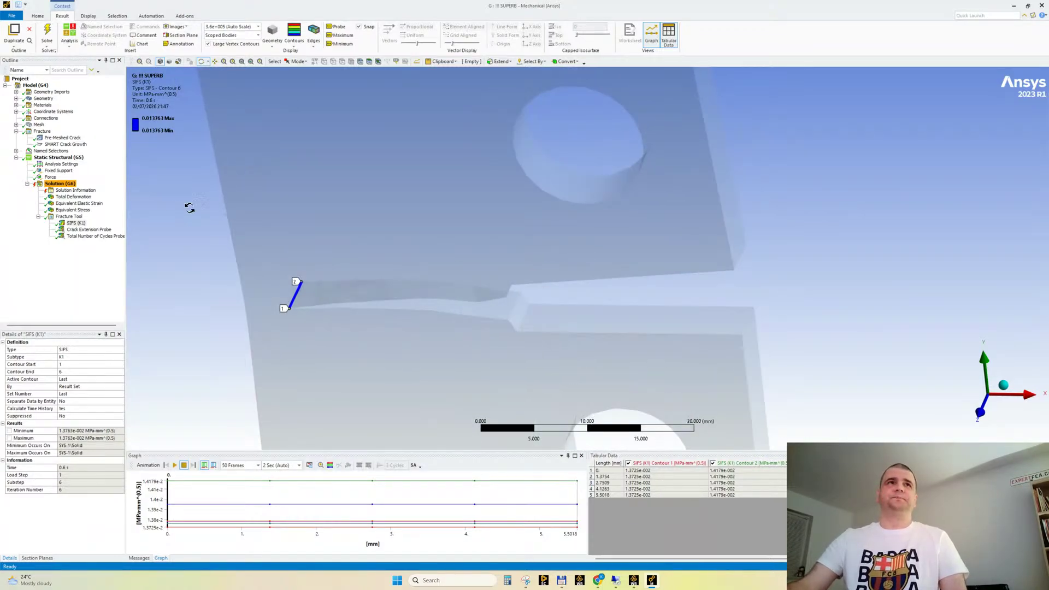
Review the Crack Extension and Total Number of Cycles probes, and check the Paris' law formula in the browser
left_click(85, 230)
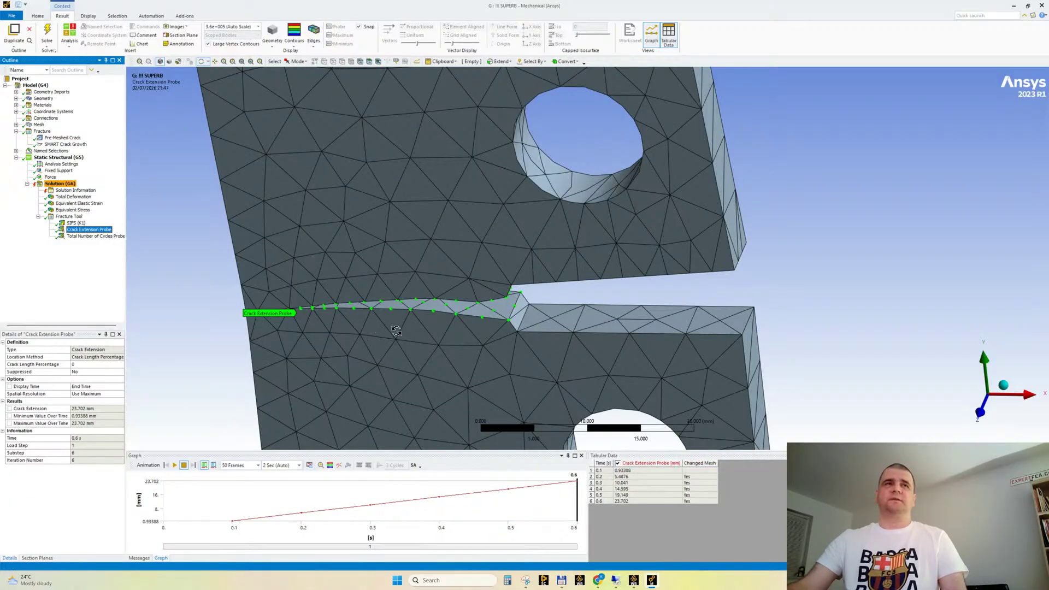
left_click(93, 237)
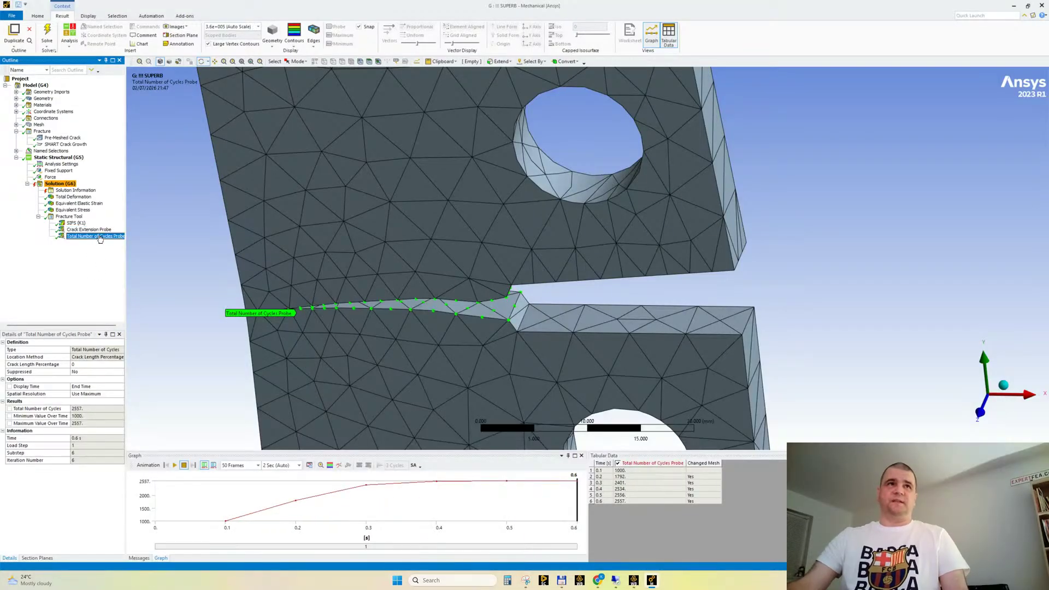
left_click(86, 230)
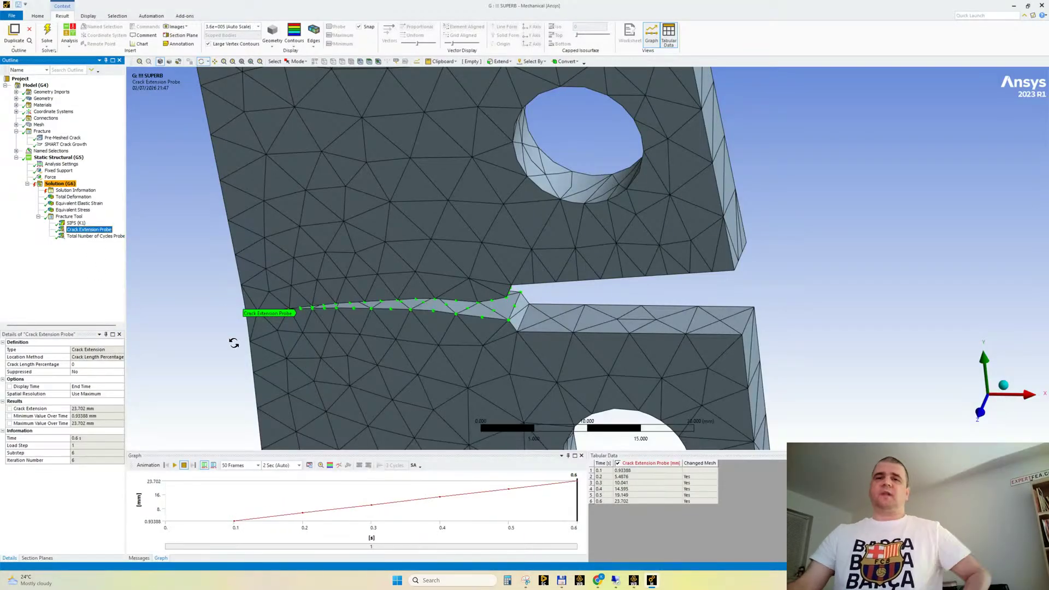
left_click(597, 580)
left_click(588, 553)
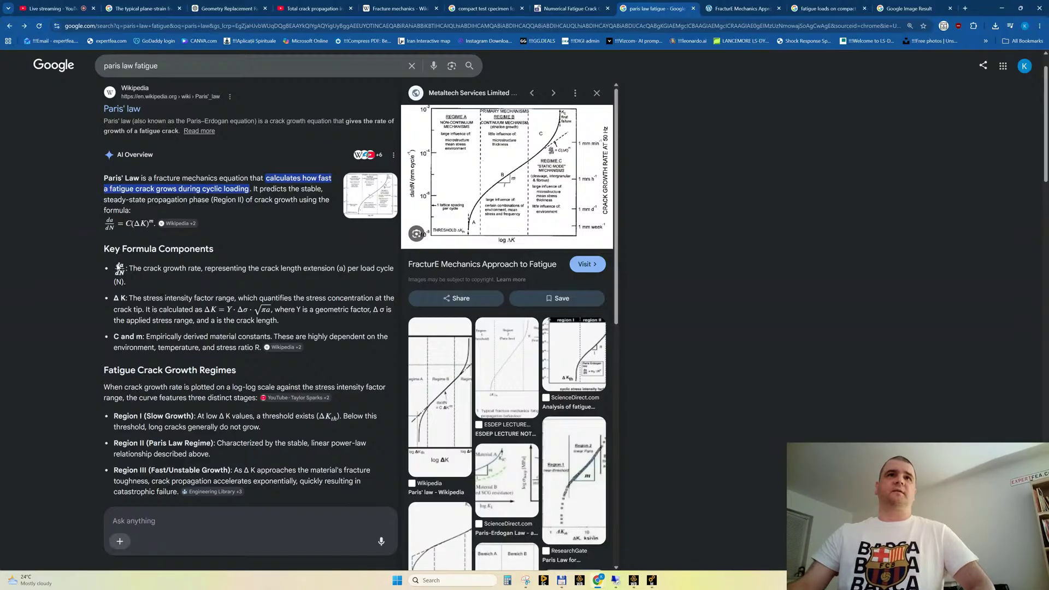
Return to Ansys Mechanical and rename the Crack Extension Probe as "dA Crack Extension Probe"
left_click(651, 579)
left_click(85, 231)
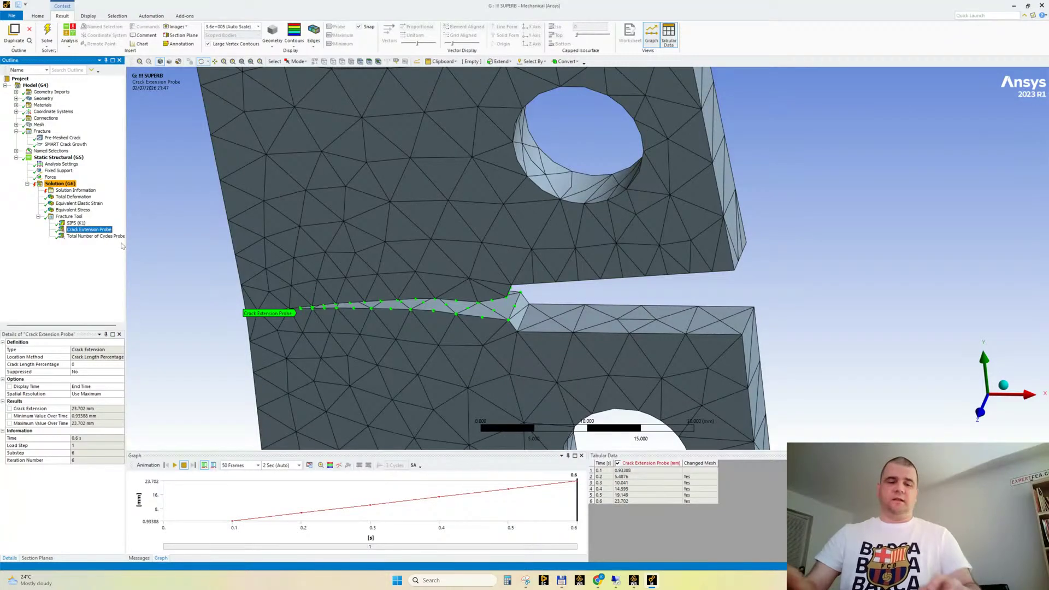
key("F2")
key("Home")
type("dA")
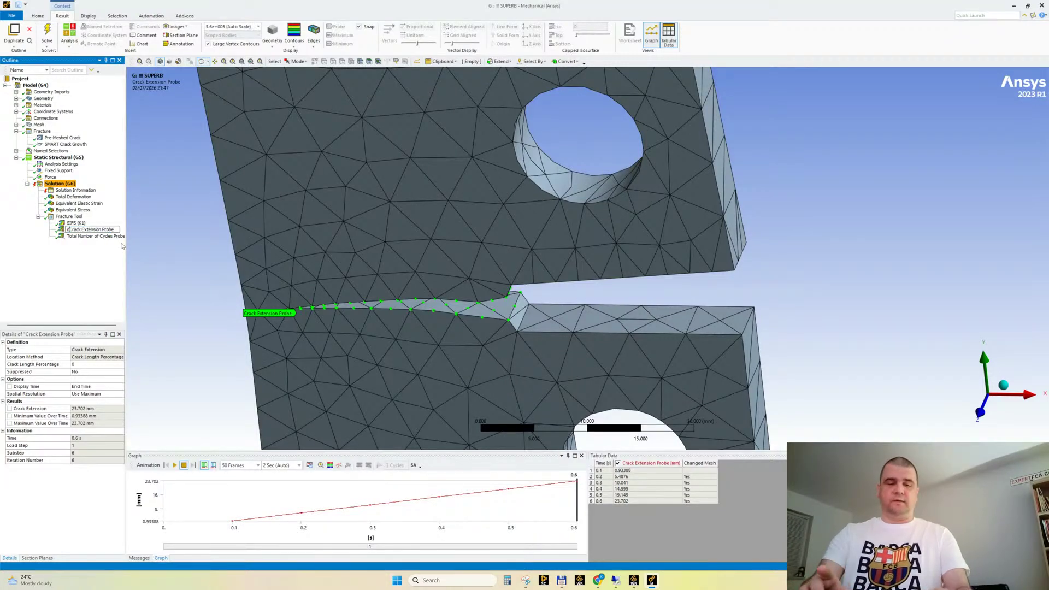
key("Return")
Rename the cycles probe as "dN Total Number of Cycles Probe" and select it together with the crack extension probe
key("Down")
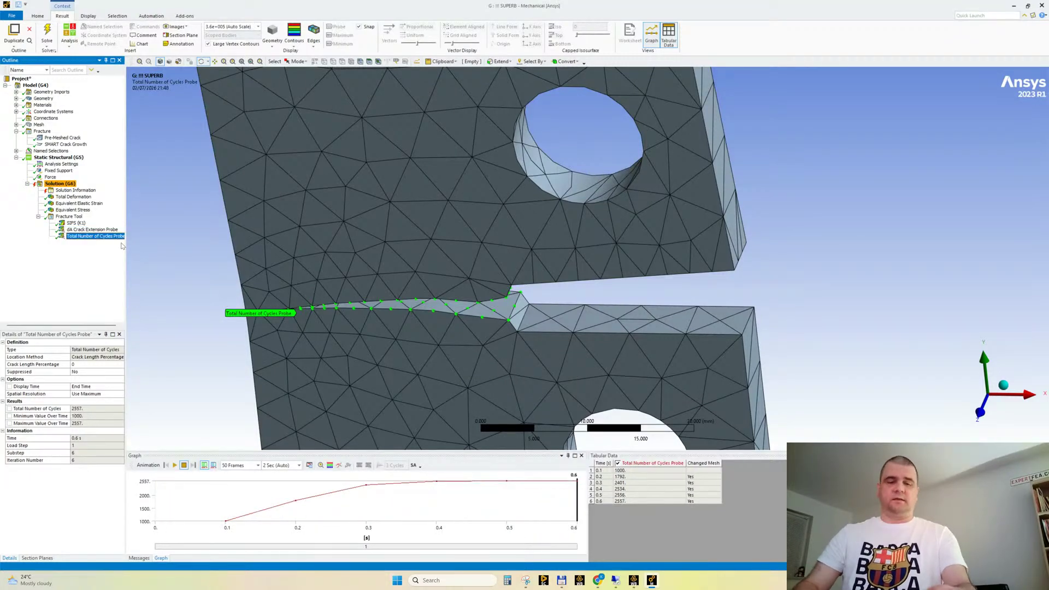
key("F2")
key("Home")
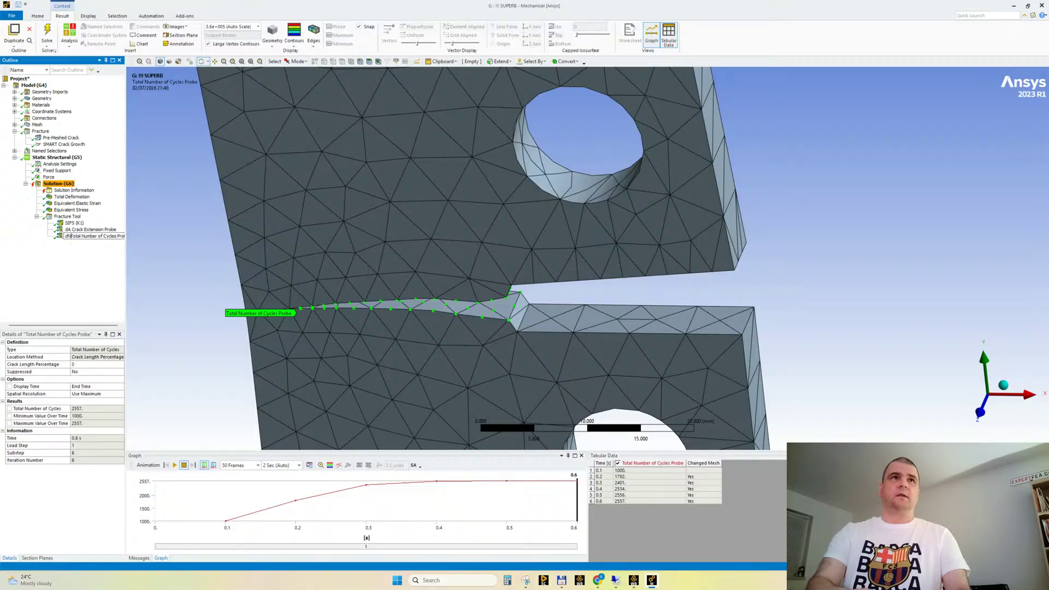
type("dN")
key("Return")
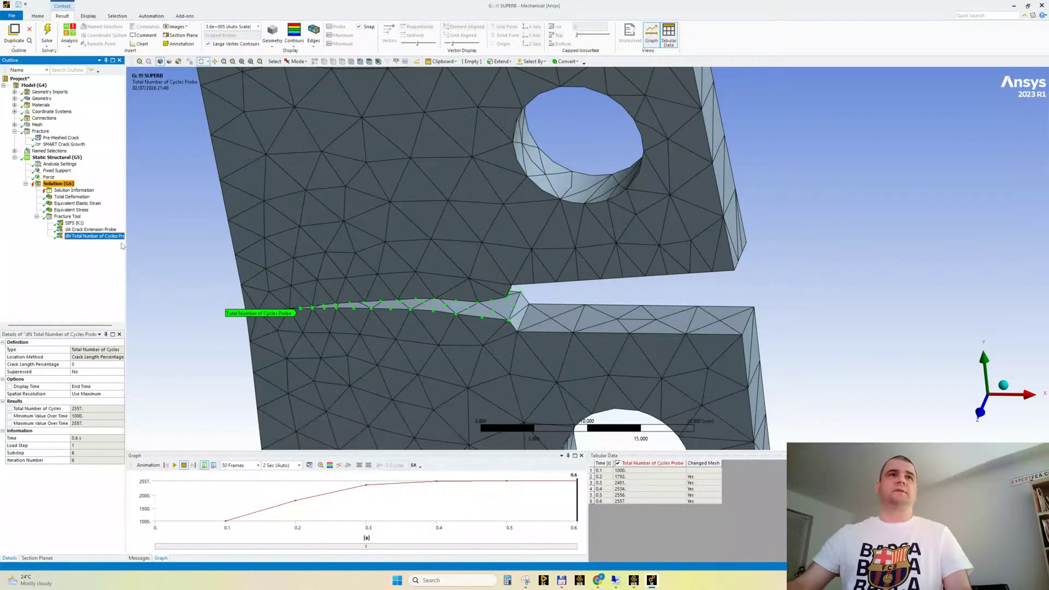
left_click_drag(126, 244, 138, 245)
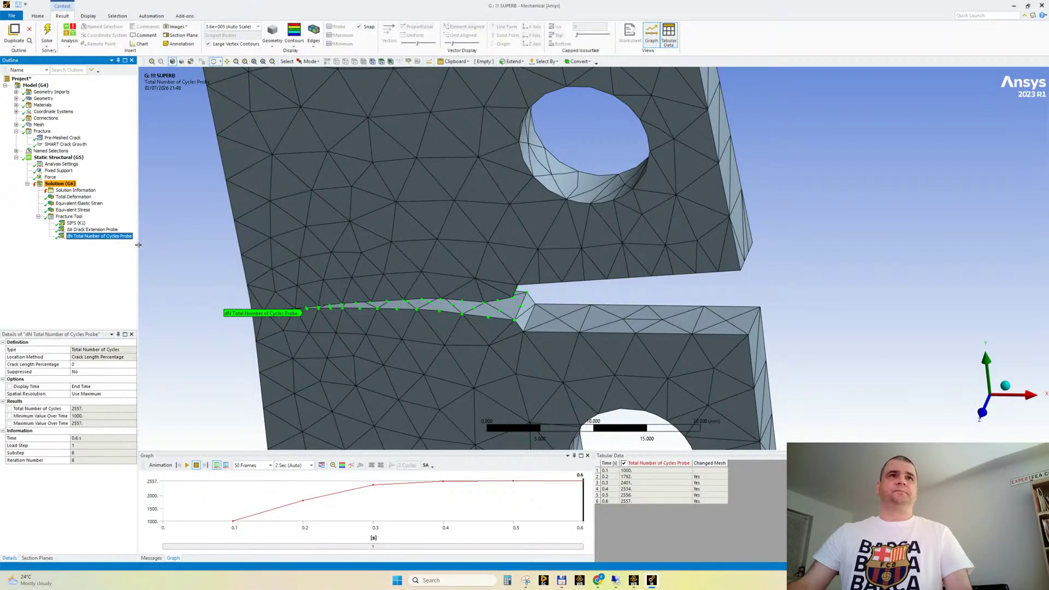
left_click(92, 230, "ctrl")
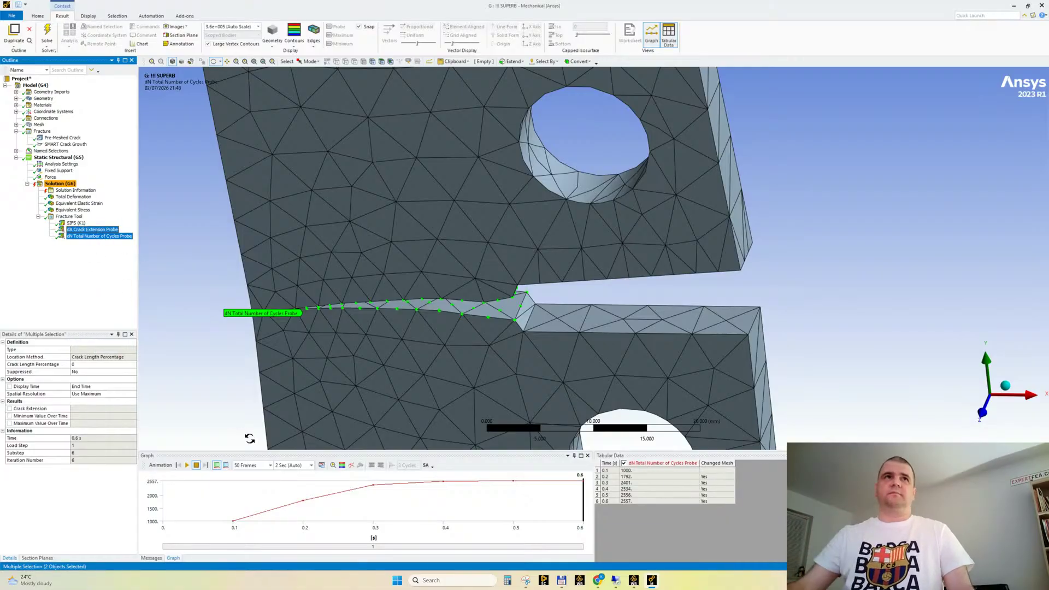
Switch to the browser and view the ScienceDirect Paris-Erdogan law diagram and ResearchGate's Paris–Erdogan plot for rubber
mouse_move(598, 580)
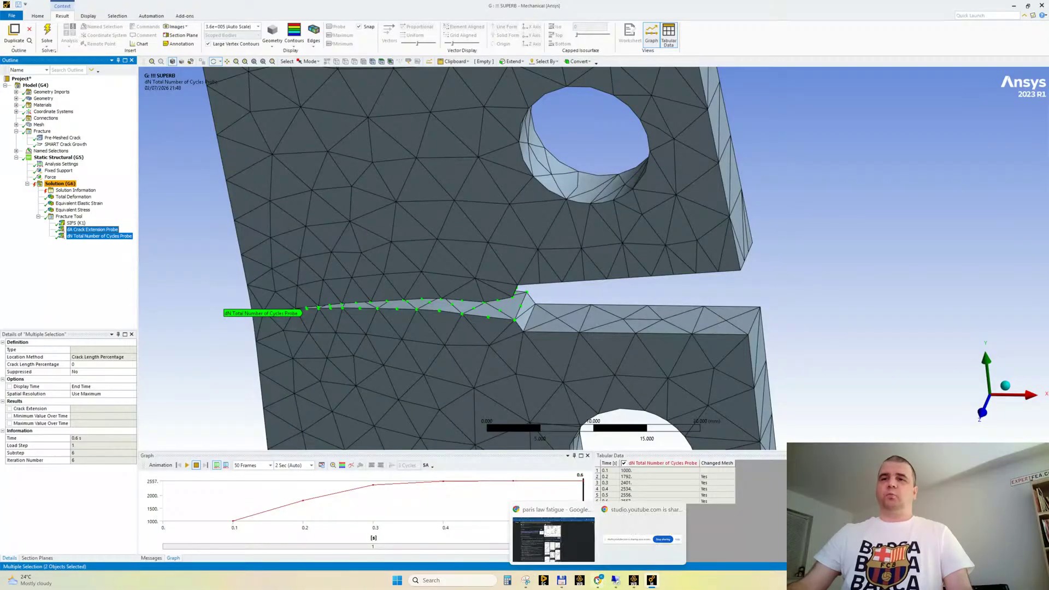
left_click(546, 533)
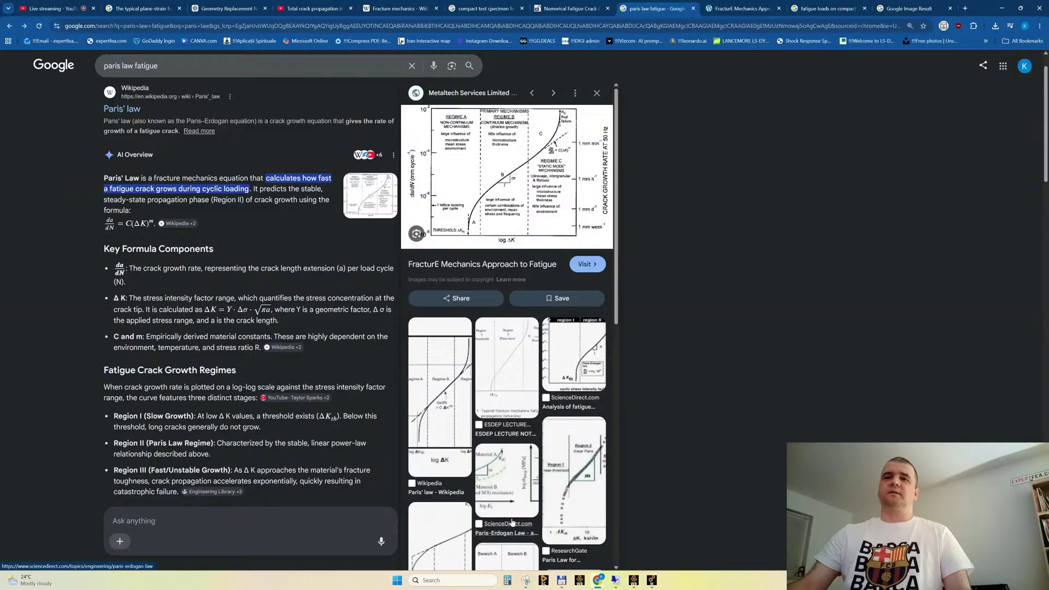
left_click(504, 470)
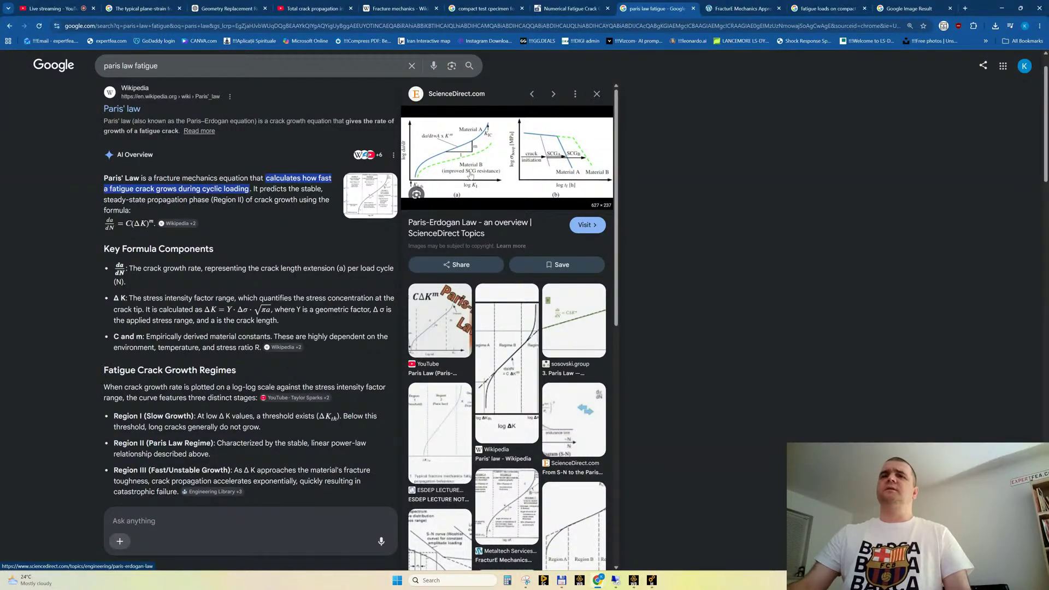
scroll(490, 431, "down", 4)
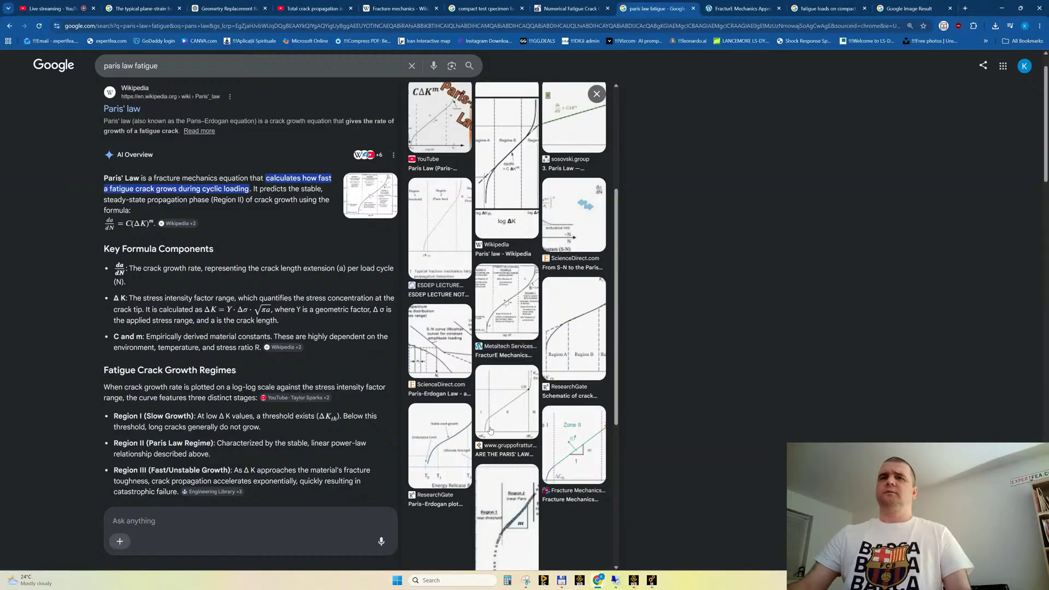
left_click(447, 443)
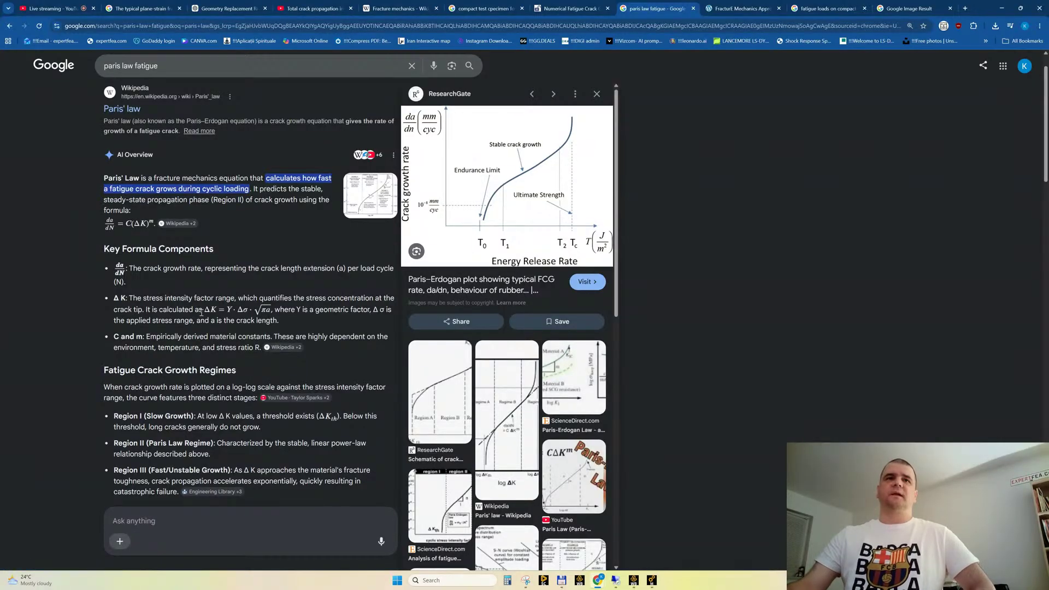
Review the Paris' law overview of fatigue crack growth regimes and open Wikipedia's Fracture mechanics article
scroll(201, 313, "down", 2)
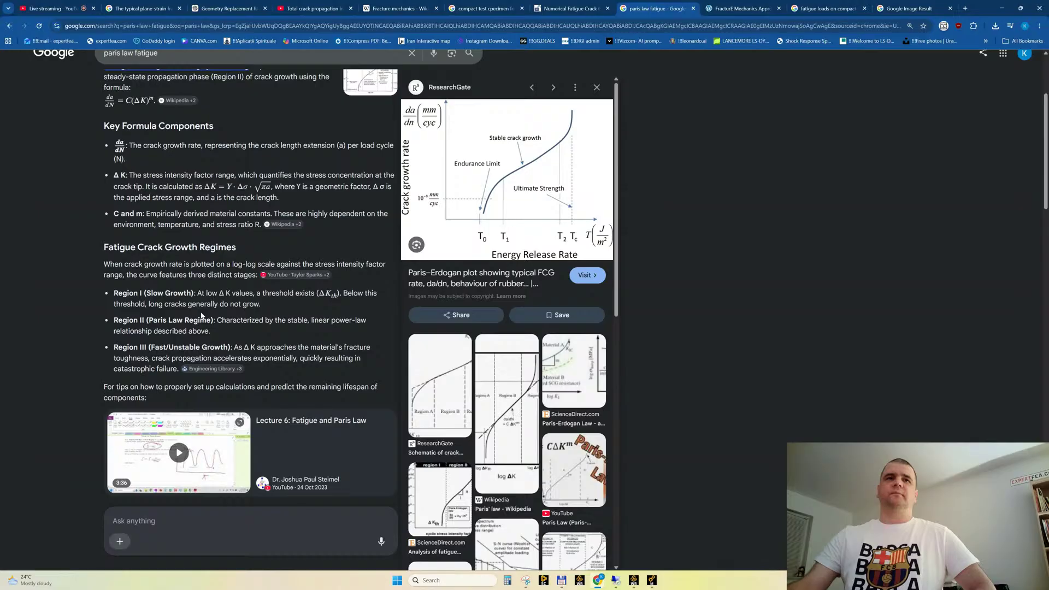
scroll(201, 315, "up", 3)
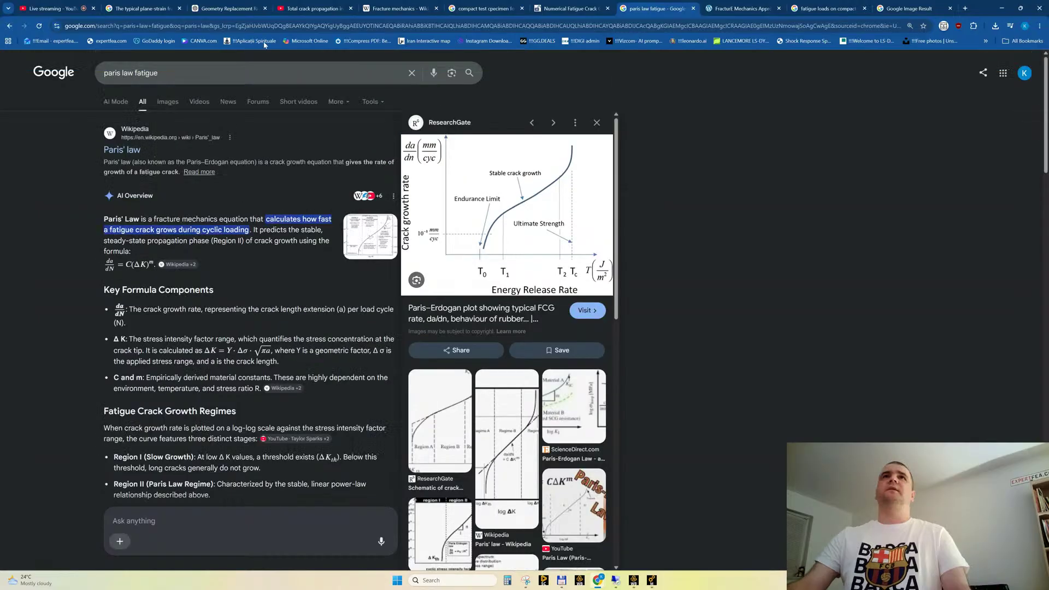
left_click(391, 11)
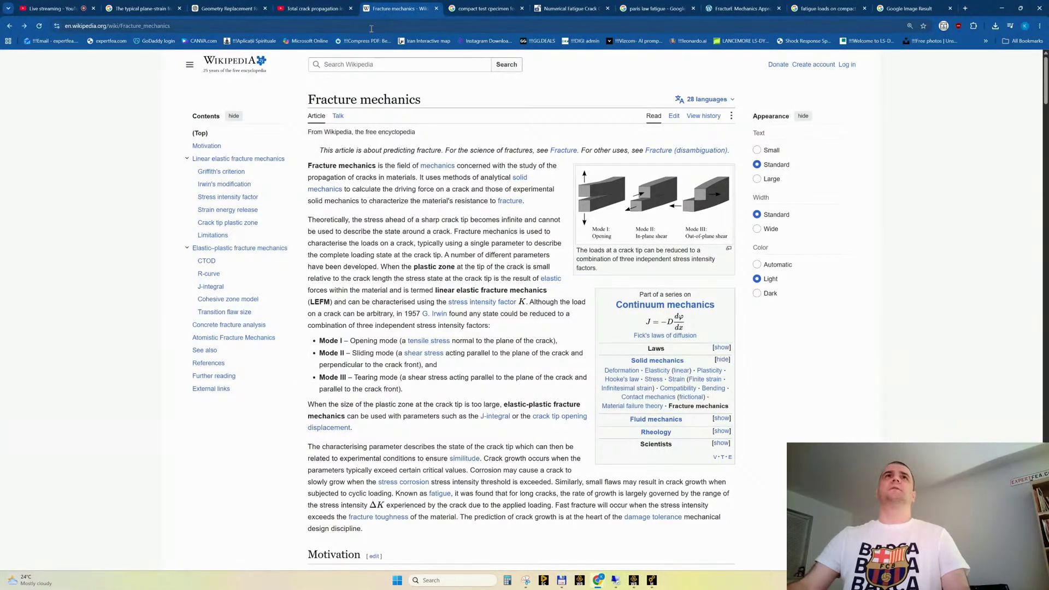
Examine the typical plane-strain fracture toughness values for structural and alloy steel grades in the Google results
left_click(164, 8)
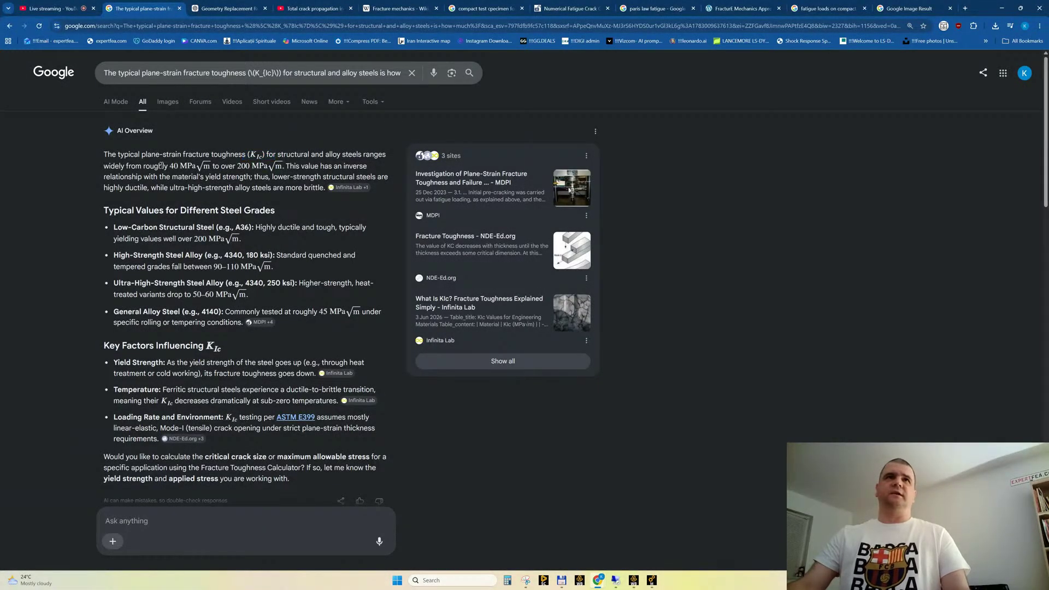
left_click_drag(161, 166, 241, 167)
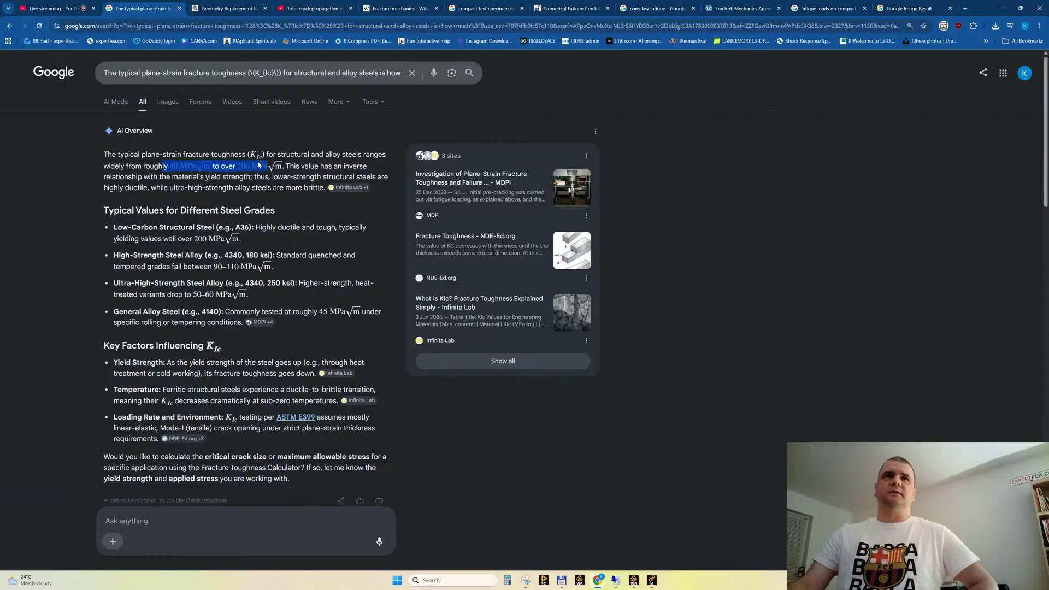
left_click(321, 149)
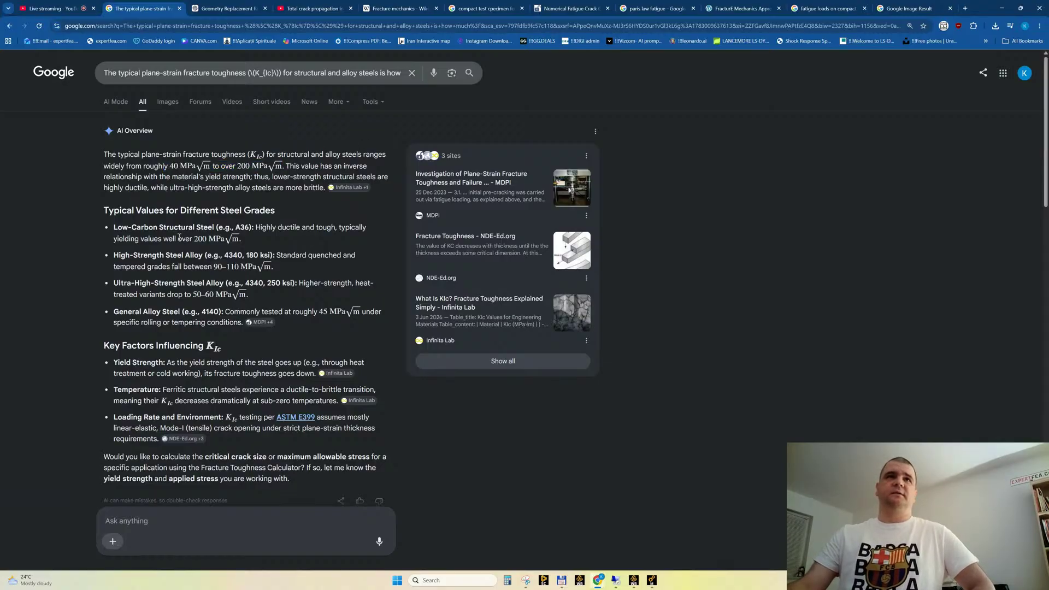
left_click_drag(188, 240, 284, 272)
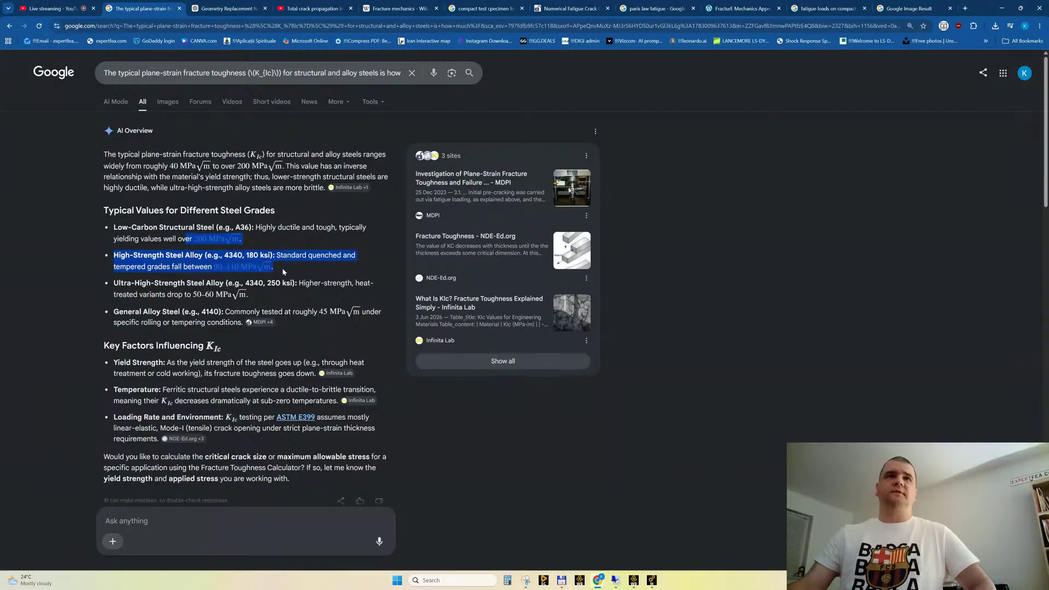
left_click(249, 159)
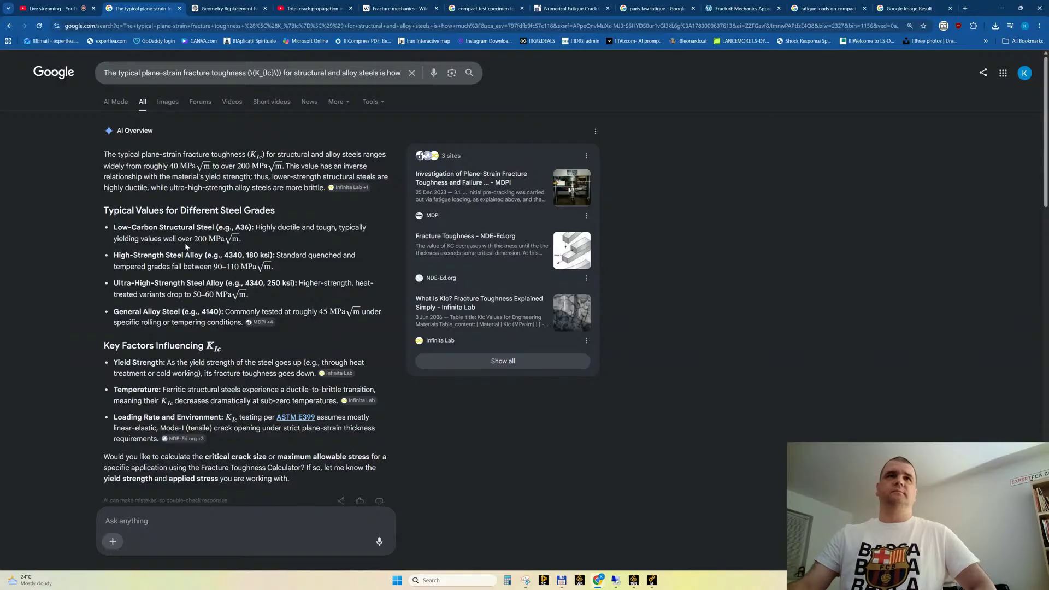
left_click_drag(186, 247, 267, 302)
left_click(246, 281)
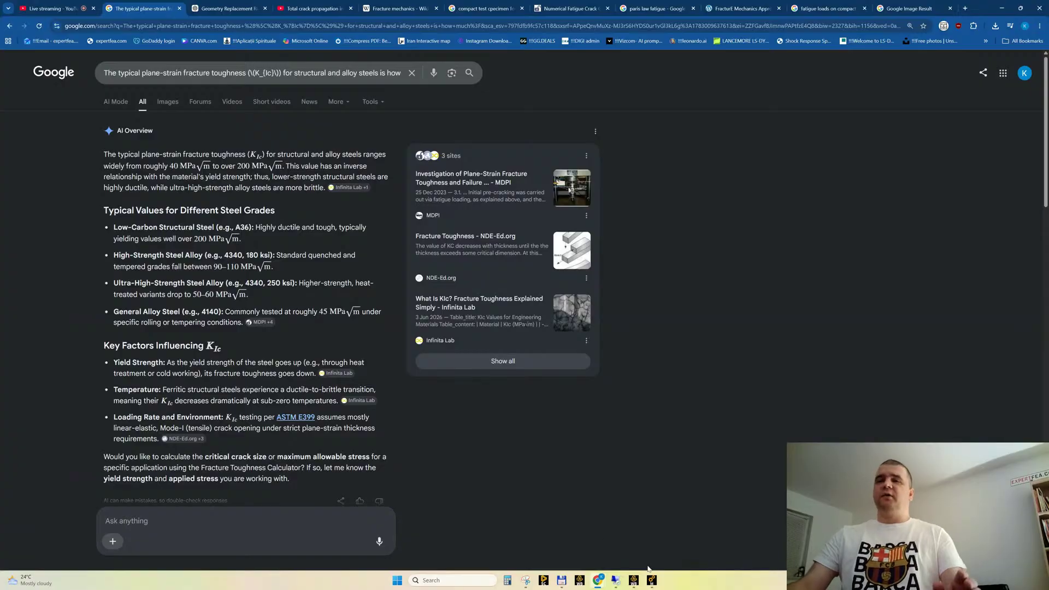
Show the live stream's chat in YouTube Studio and place the browser as a smaller window over Ansys Mechanical
mouse_move(654, 584)
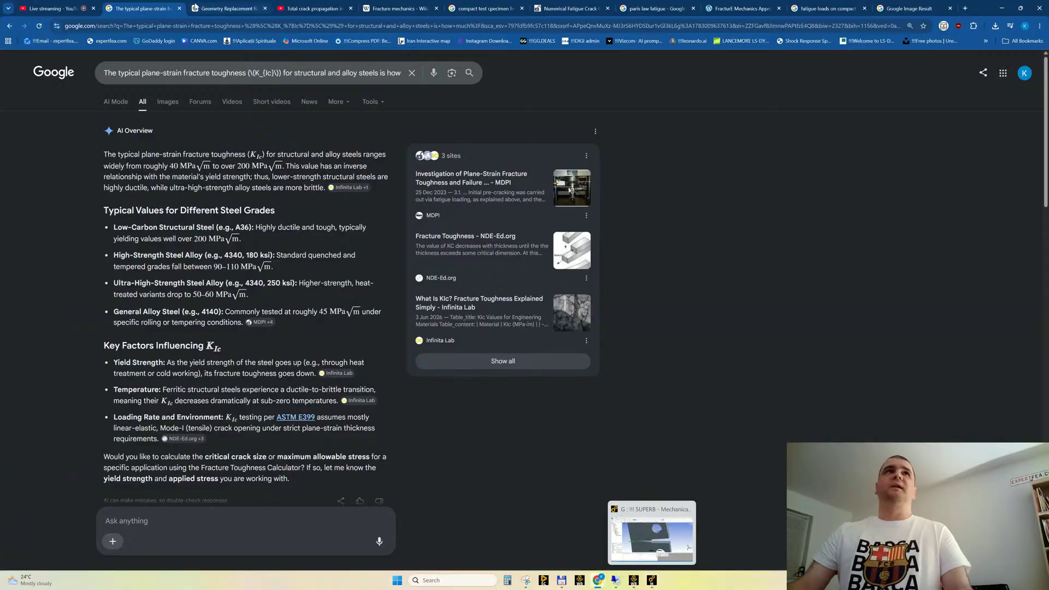
left_click(40, 9)
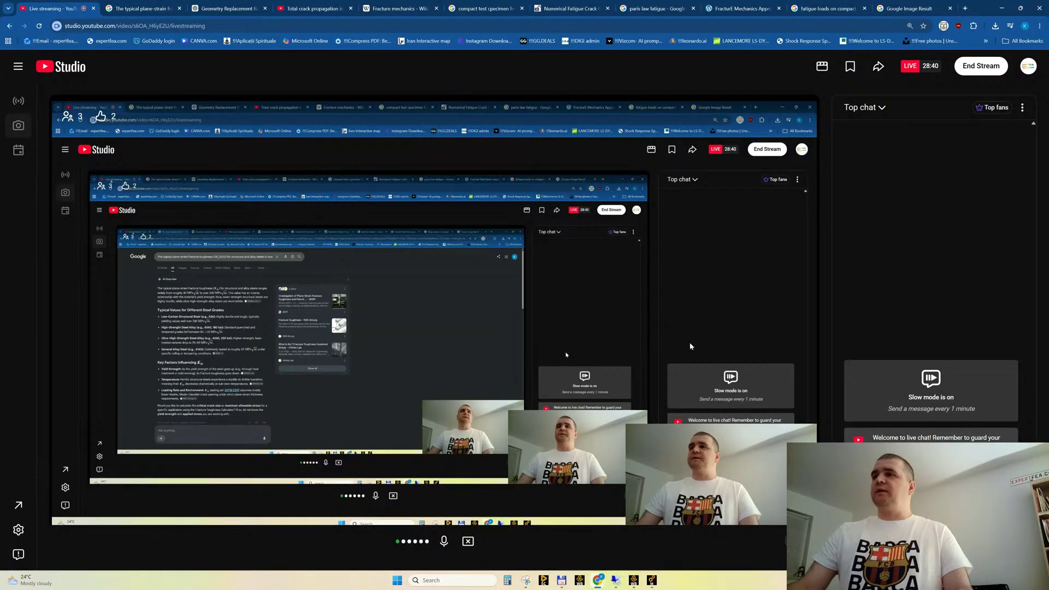
left_click(1021, 9)
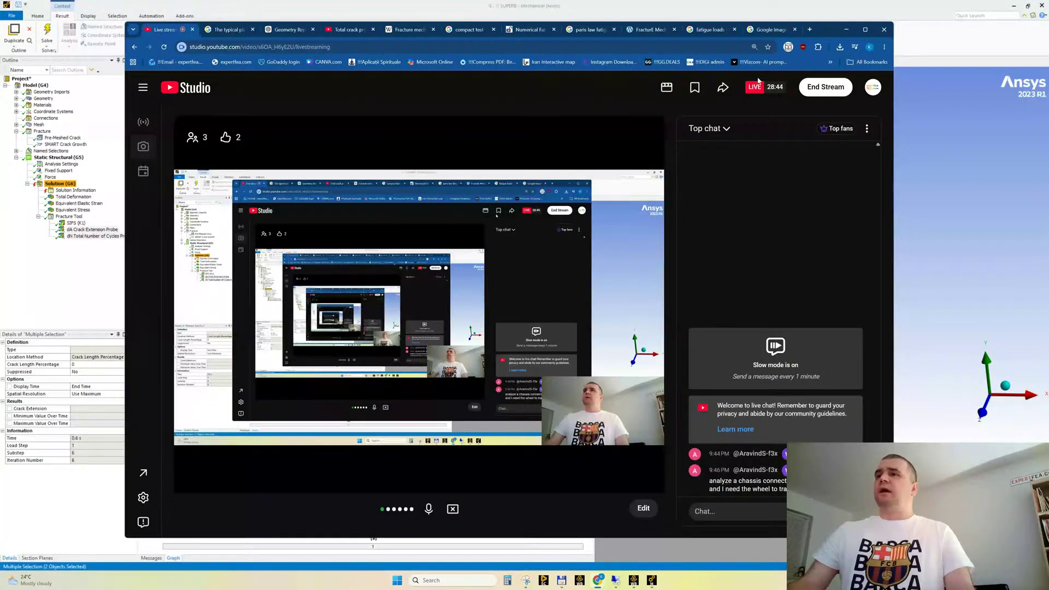
left_click_drag(821, 31, 574, 53)
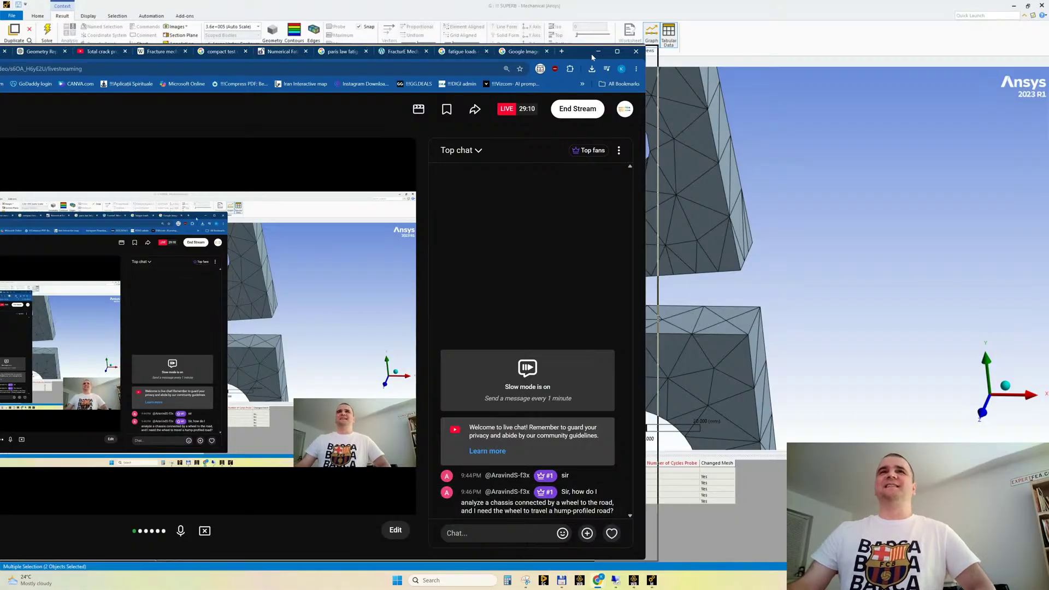
left_click_drag(579, 52, 739, 53)
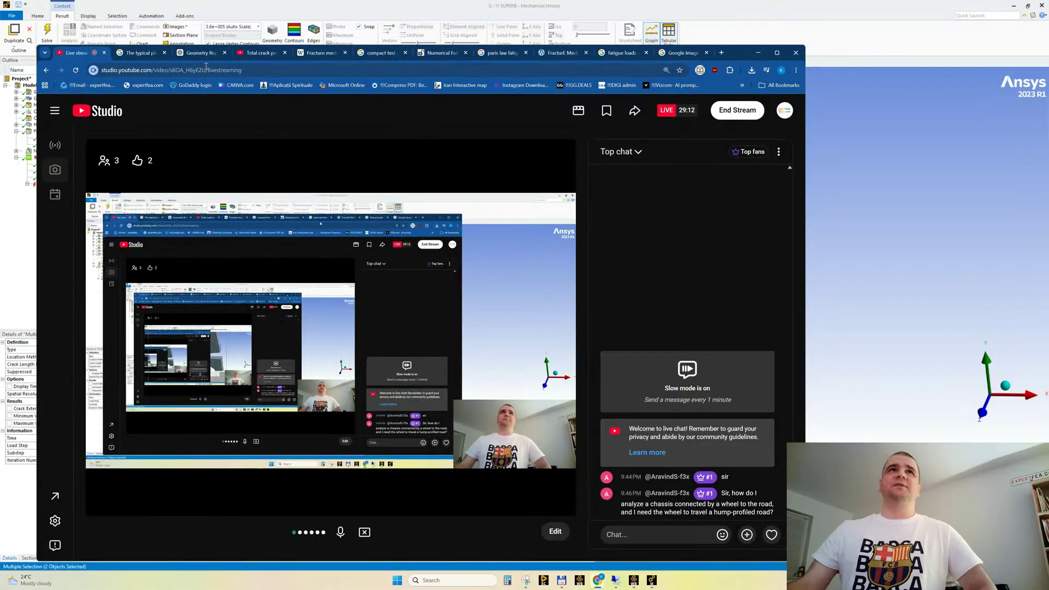
Open YouTube in a new browser tab and search for "expertfea car"
left_click(721, 54)
type("youyt")
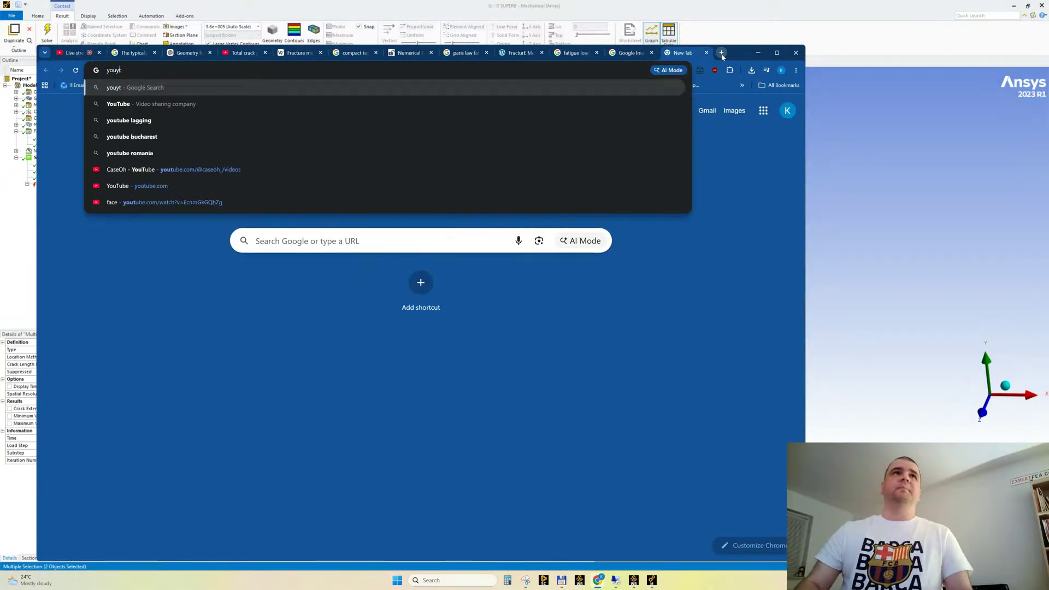
key("BackSpace")
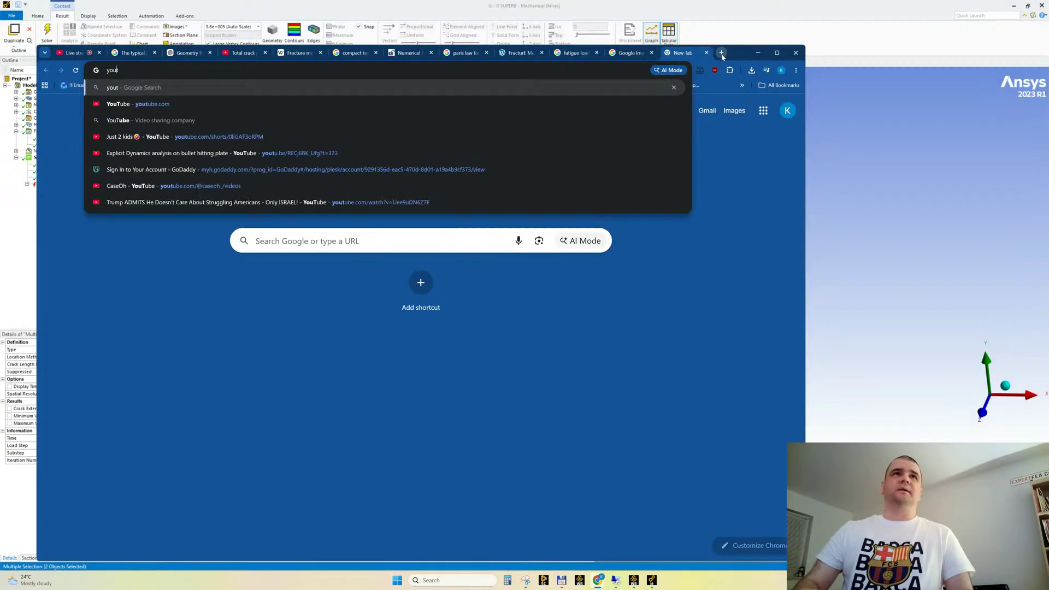
key("Down")
key("Return")
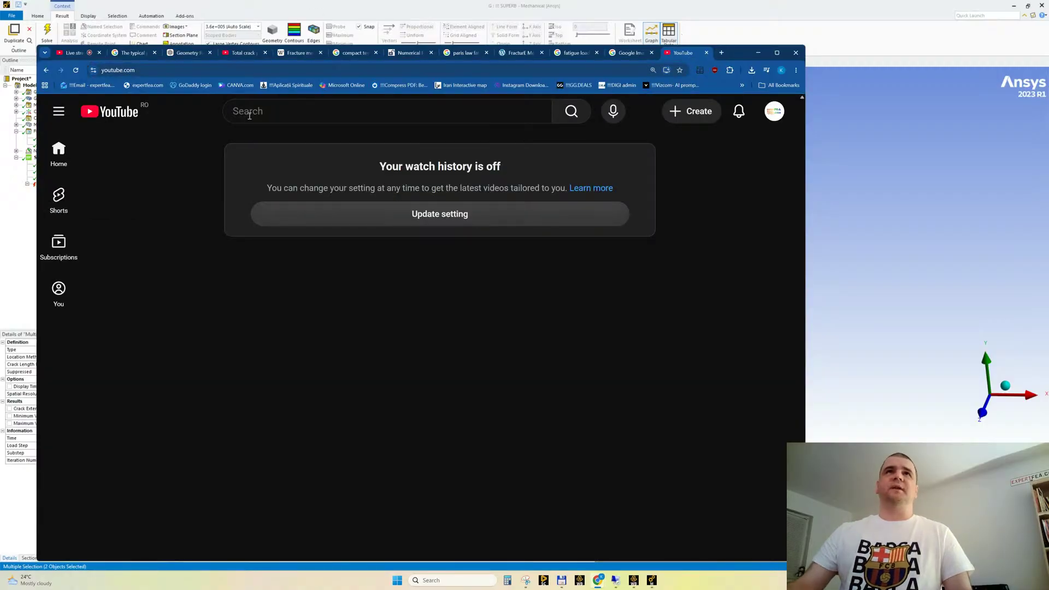
left_click(252, 111)
type("expertf")
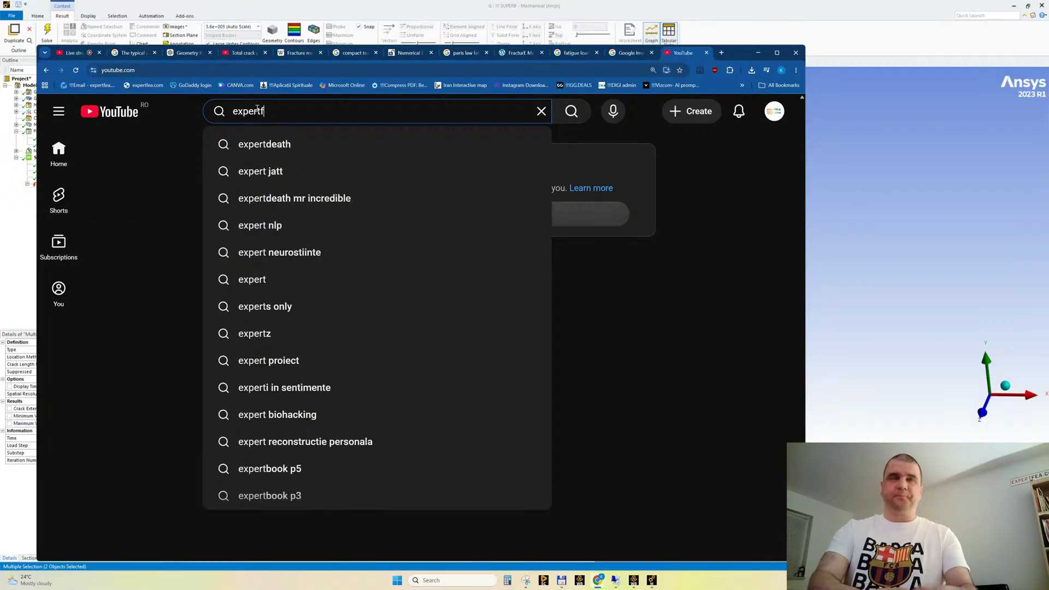
type("ea car")
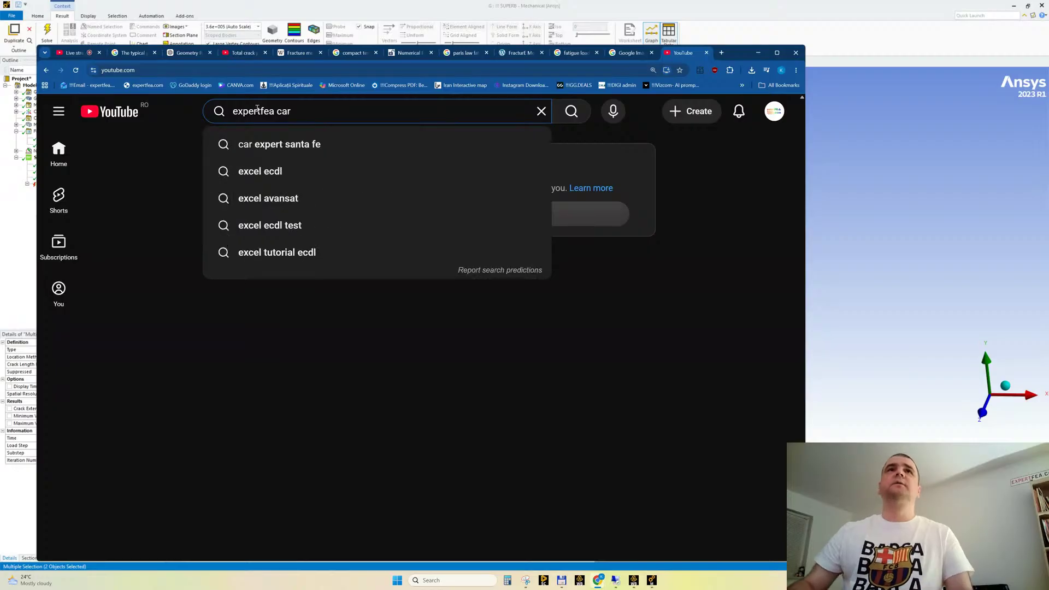
key("Return")
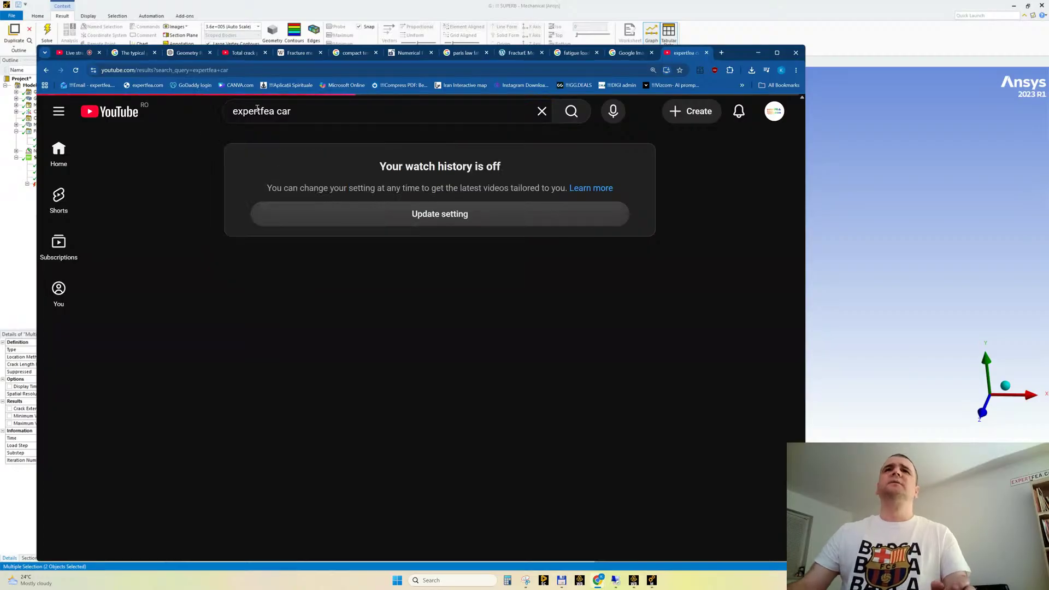
Browse the search results and open the video of a car on a road inclined at 1° in a separate tab
scroll(434, 348, "down", 4)
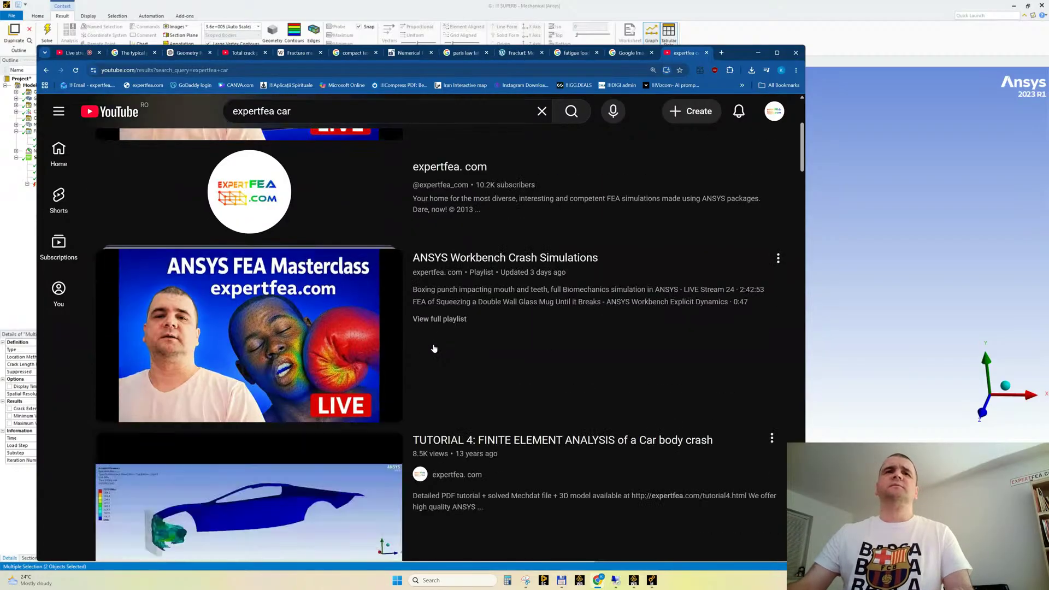
scroll(434, 348, "down", 15)
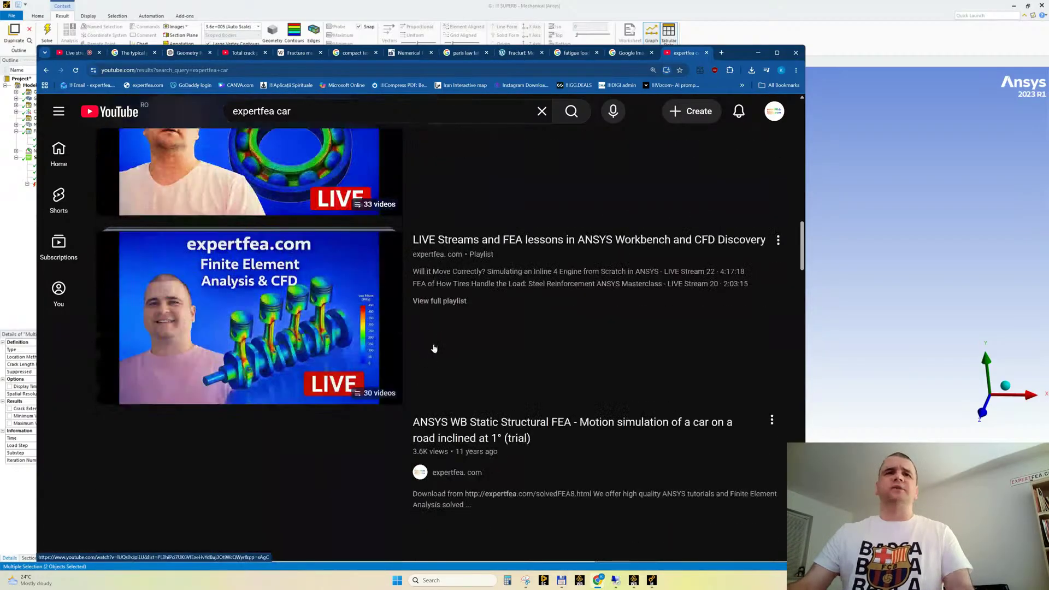
scroll(434, 348, "down", 5)
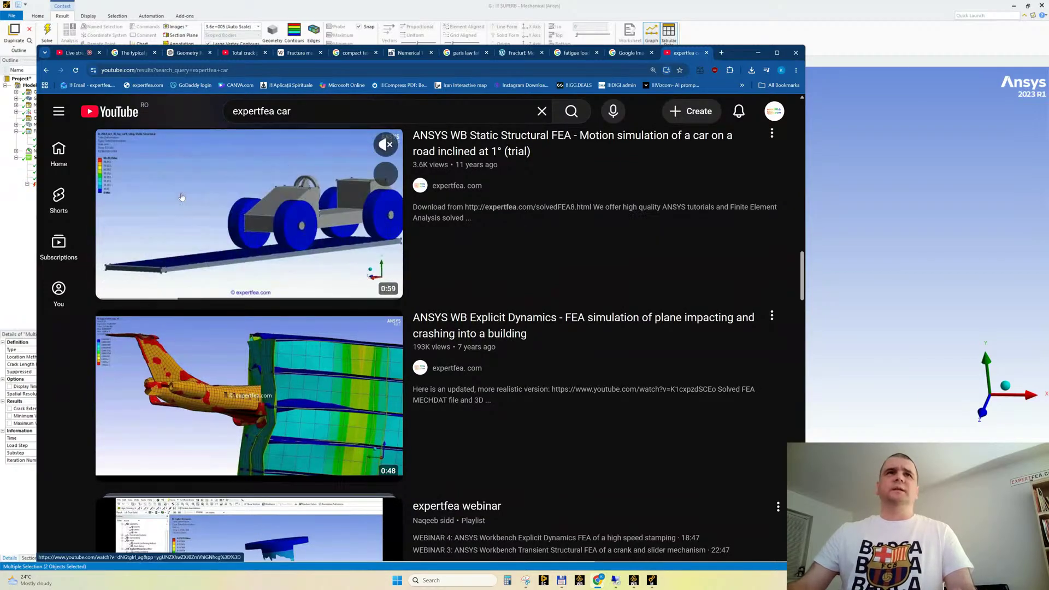
middle_click(121, 206)
Find the motion simulation video of a small car on a bumpy road and watch part of it in full screen
scroll(315, 313, "down", 5)
scroll(316, 313, "down", 20)
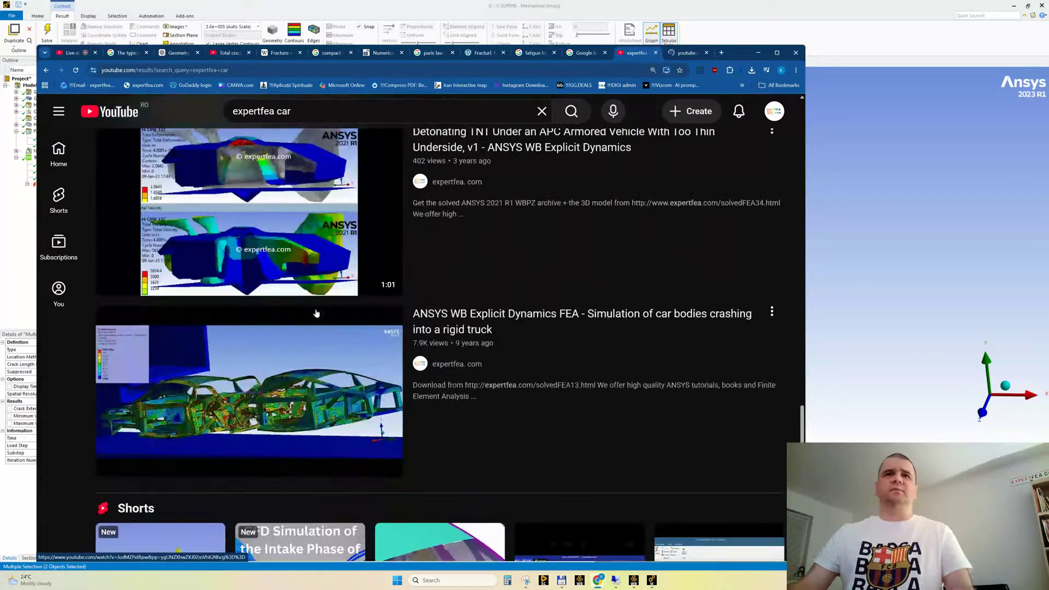
scroll(316, 313, "down", 10)
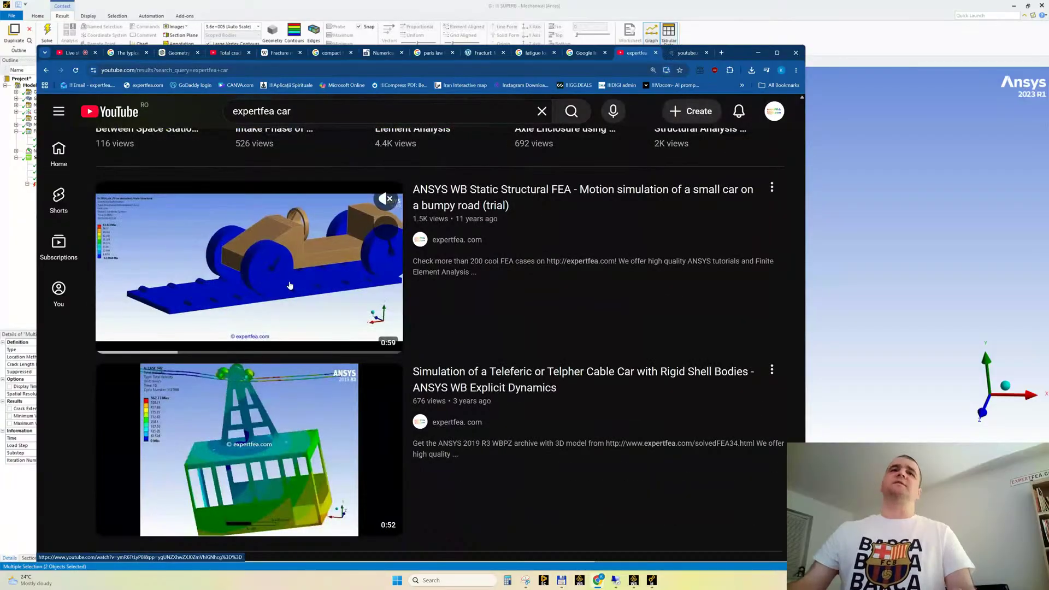
left_click(316, 313)
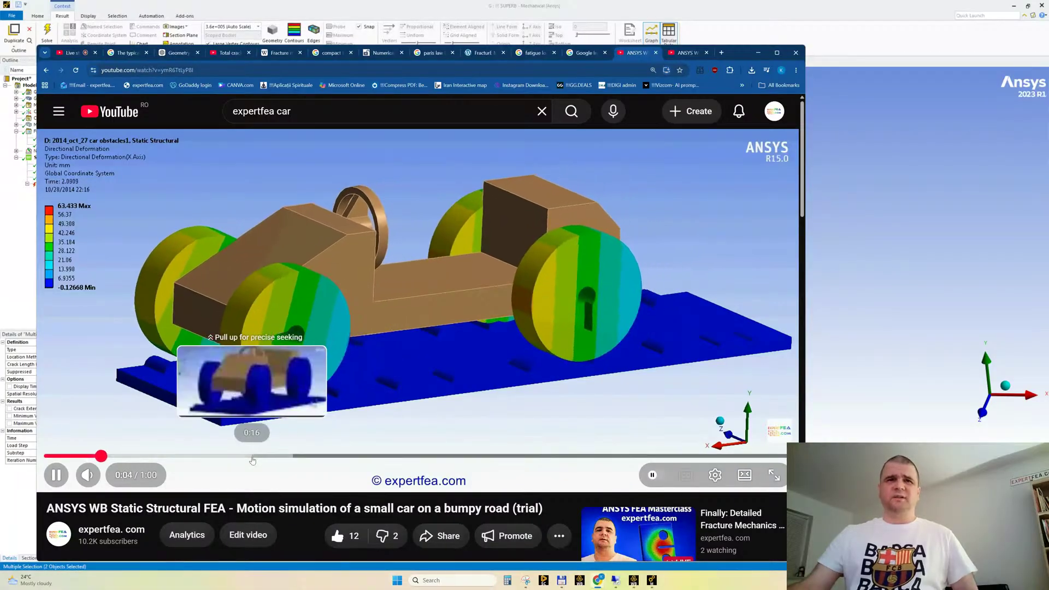
left_click(268, 456)
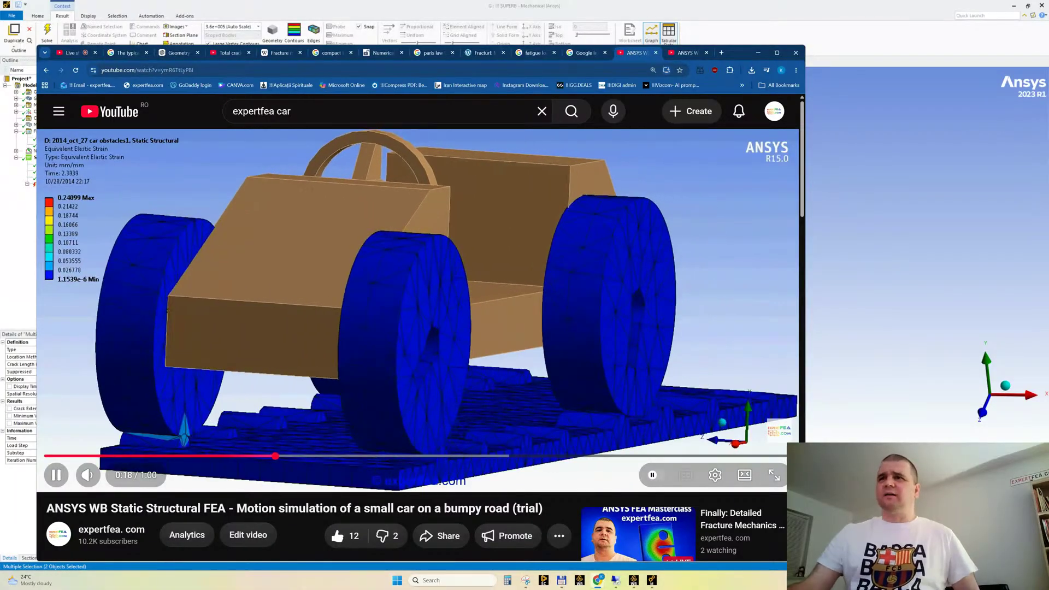
double_click(510, 309)
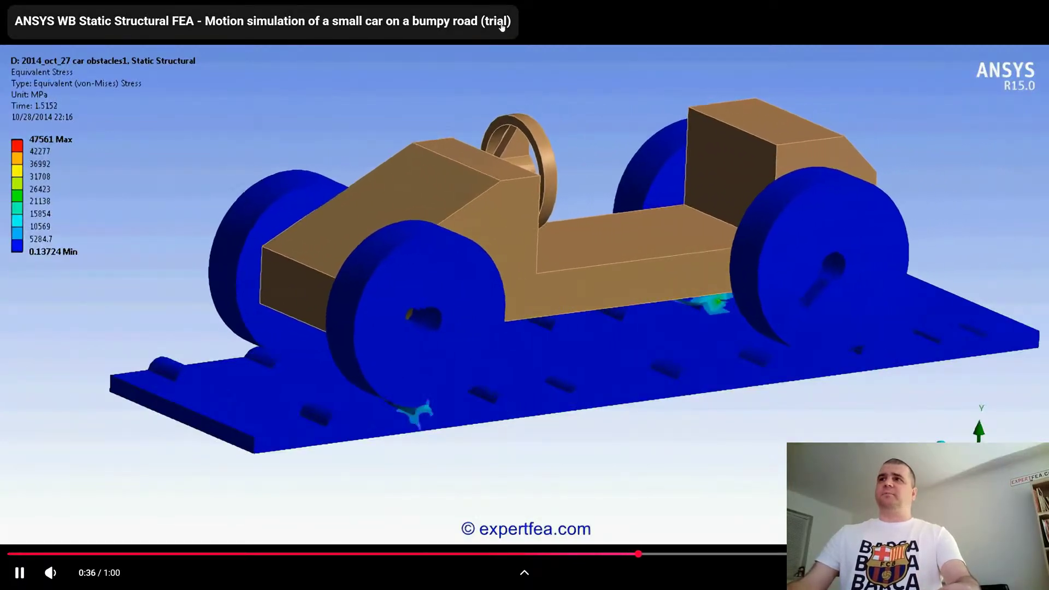
key("Escape")
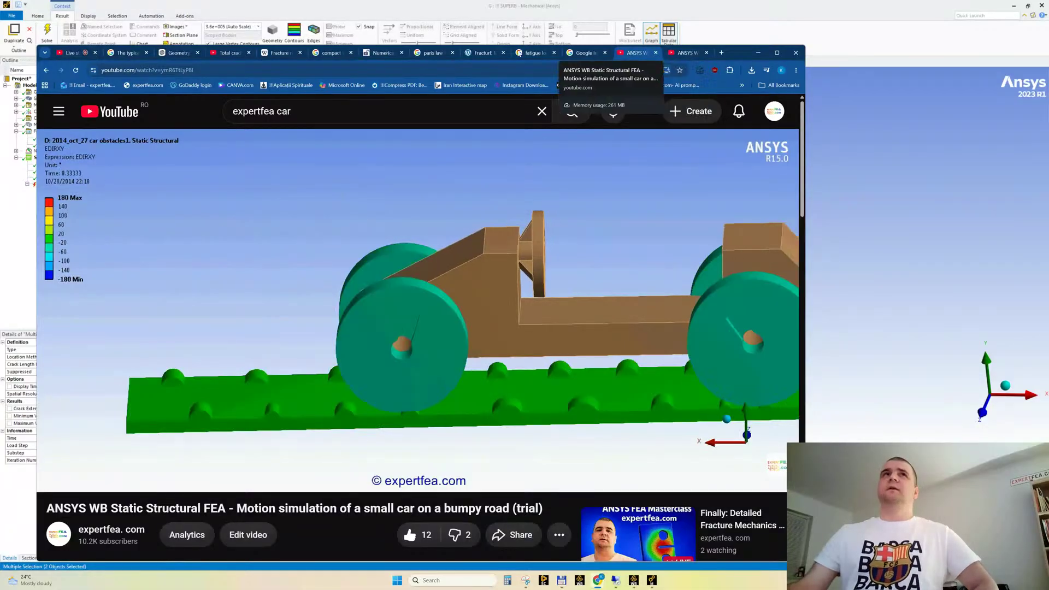
Return to the search results and watch part of the inclined-road car video in full screen
key("alt+Left")
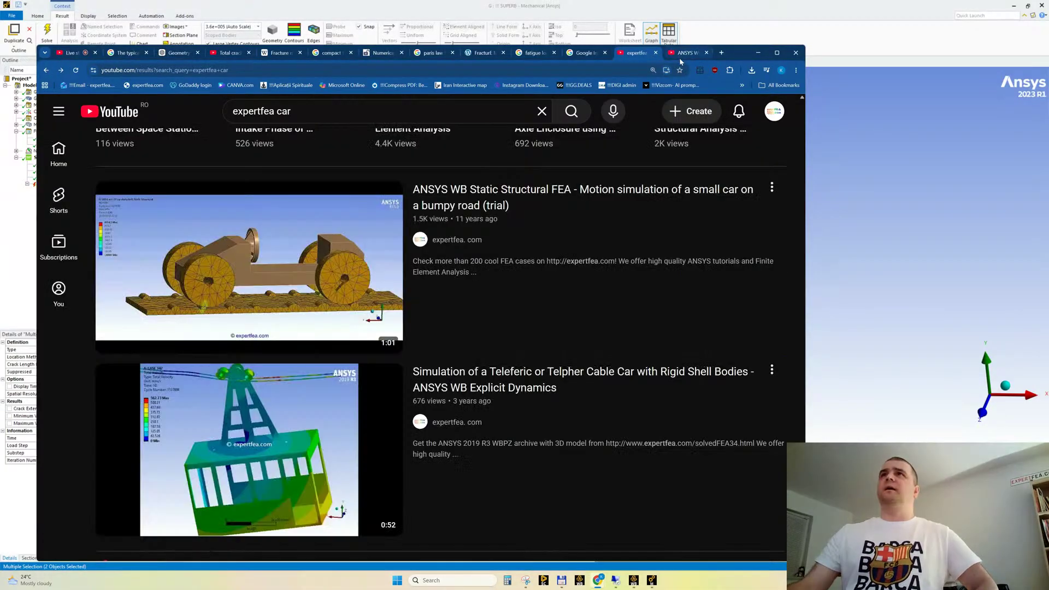
key("alt+Right")
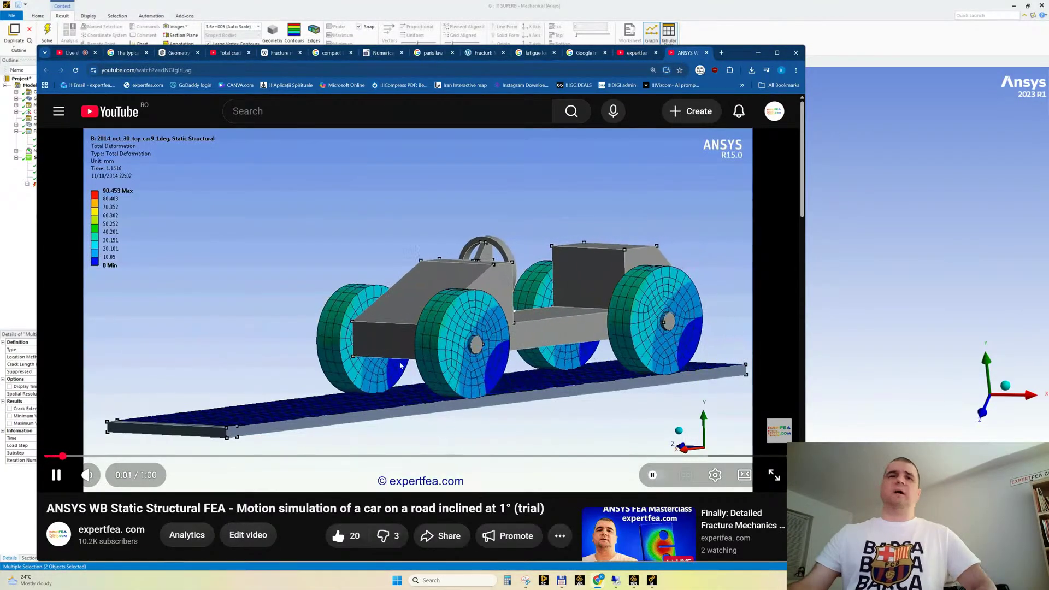
key("f")
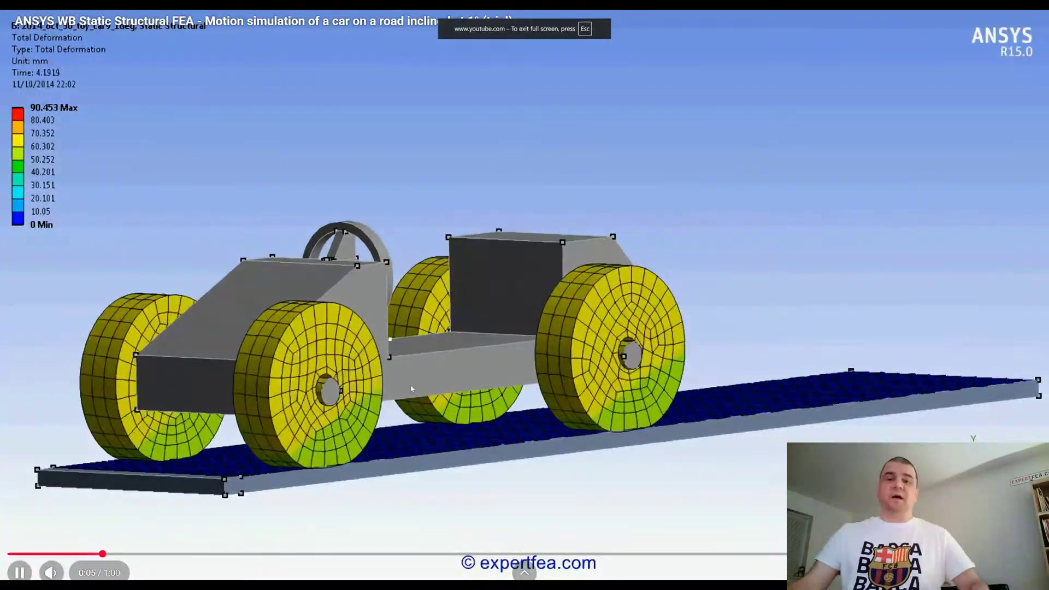
key("Escape")
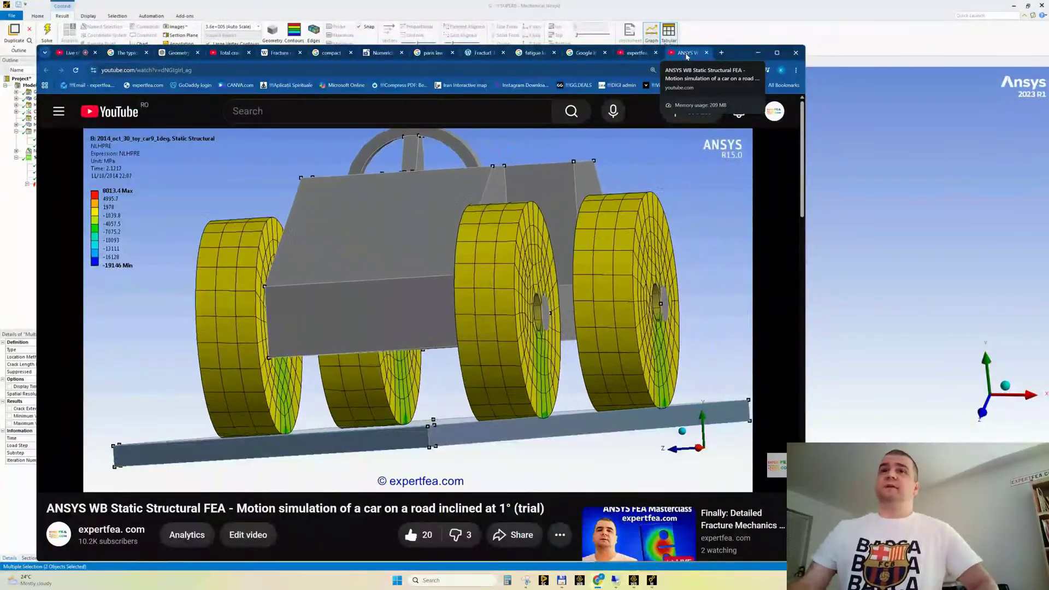
Close the inclined-road car video and look through the "expertfea car" search results for further relevant simulations
middle_click(687, 57)
scroll(537, 289, "down", 4)
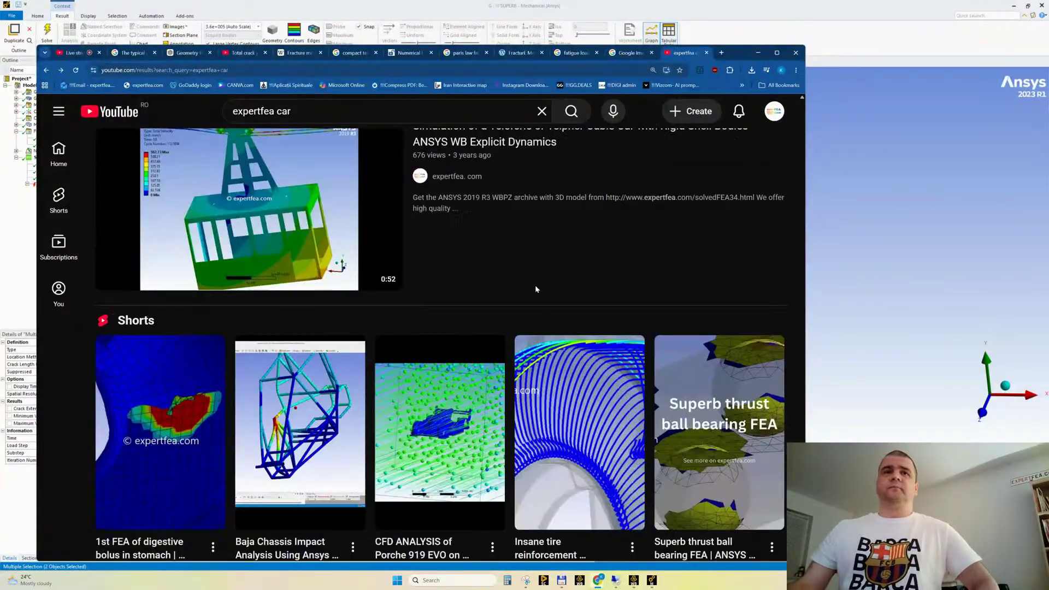
scroll(535, 289, "down", 6)
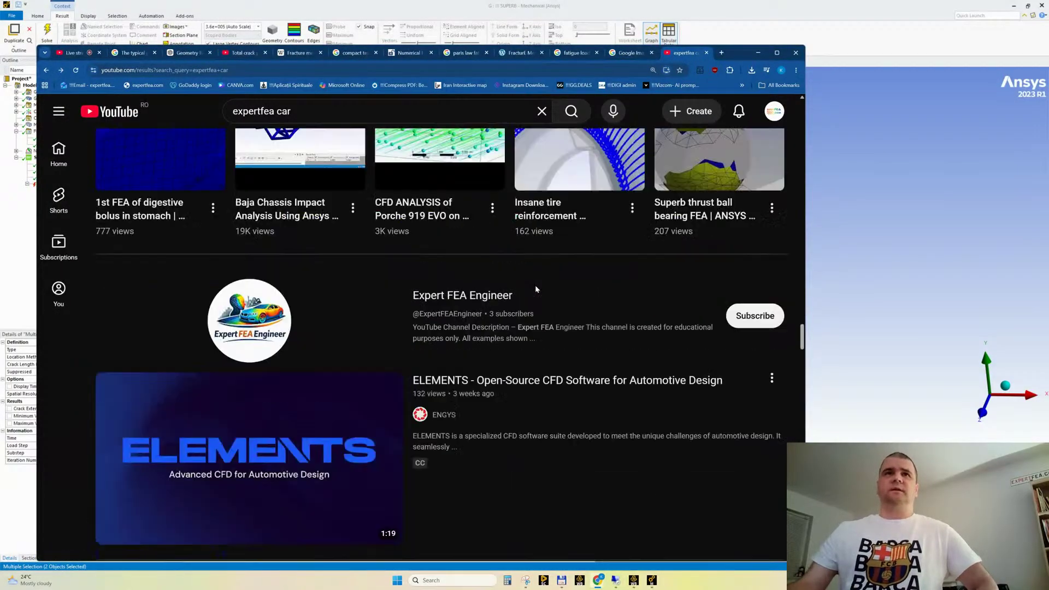
scroll(535, 289, "up", 10)
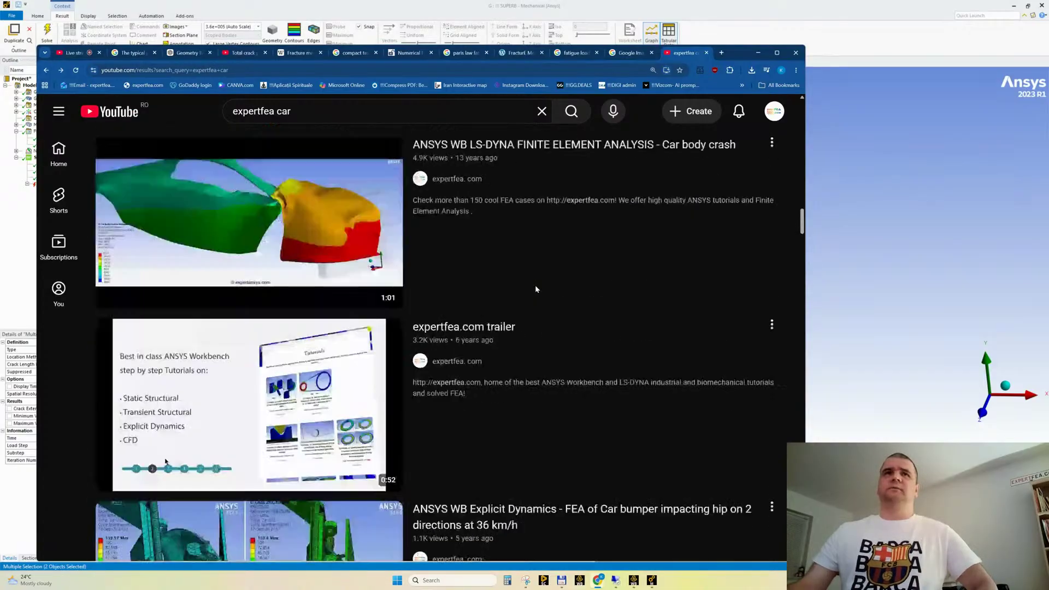
scroll(535, 289, "up", 10)
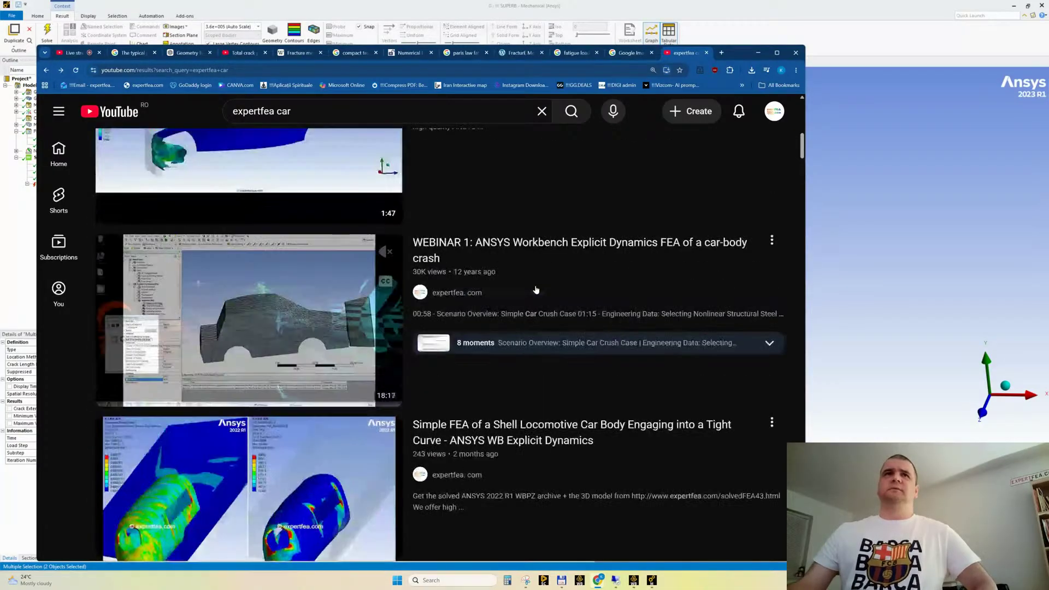
scroll(535, 289, "up", 10)
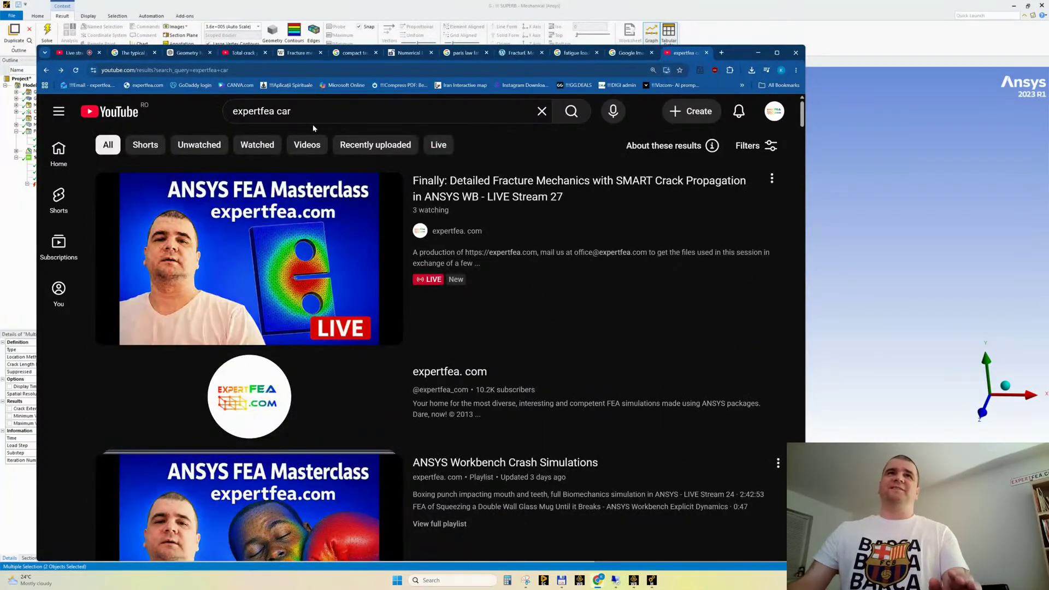
Search YouTube for "expertfea landing" and browse the results, checking the live-stream chat in between
left_click(286, 112)
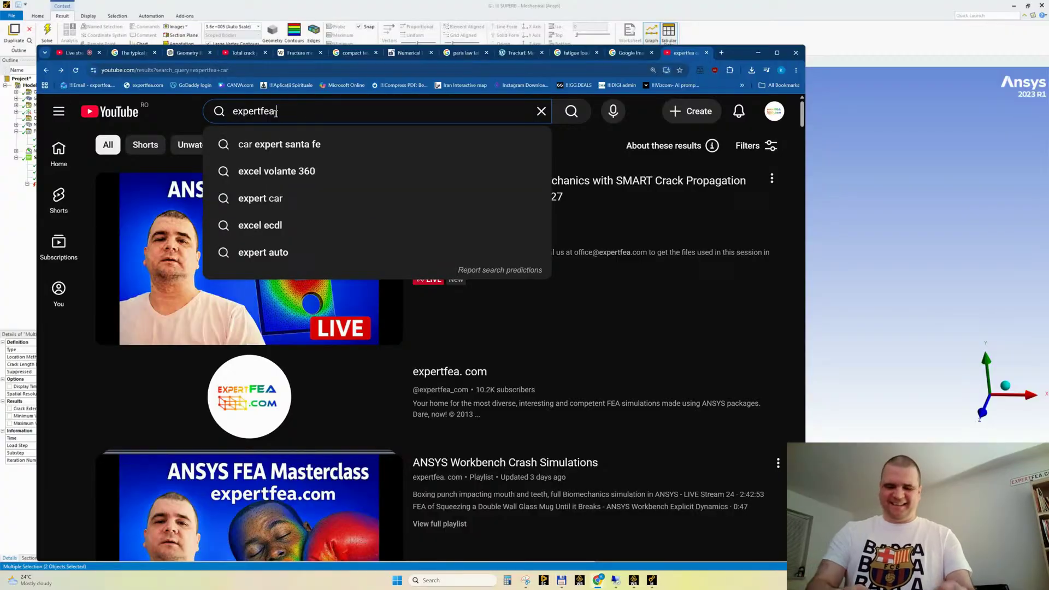
type("landing")
key("Return")
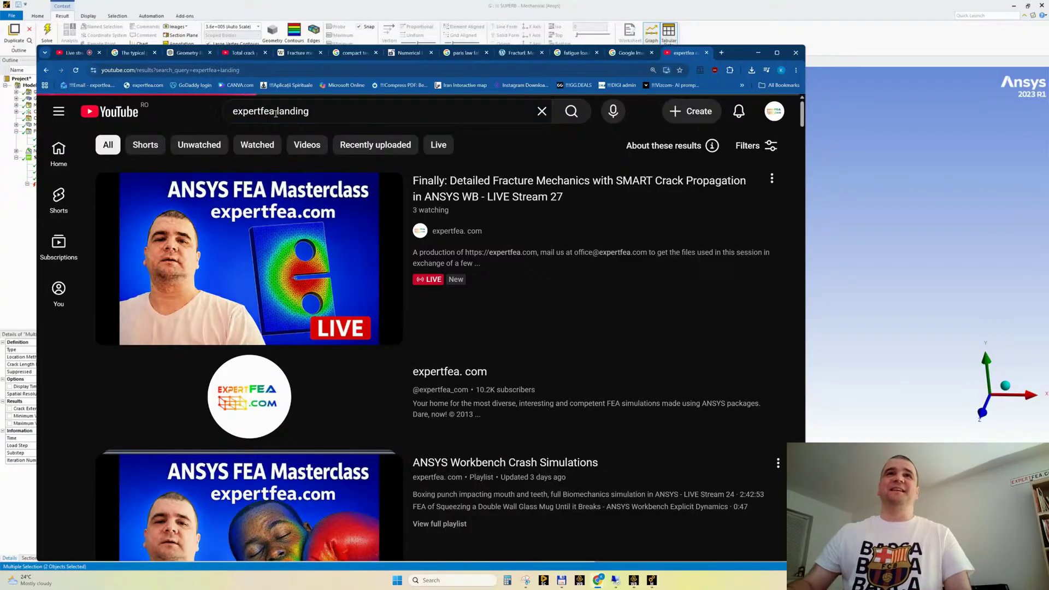
scroll(416, 278, "down", 4)
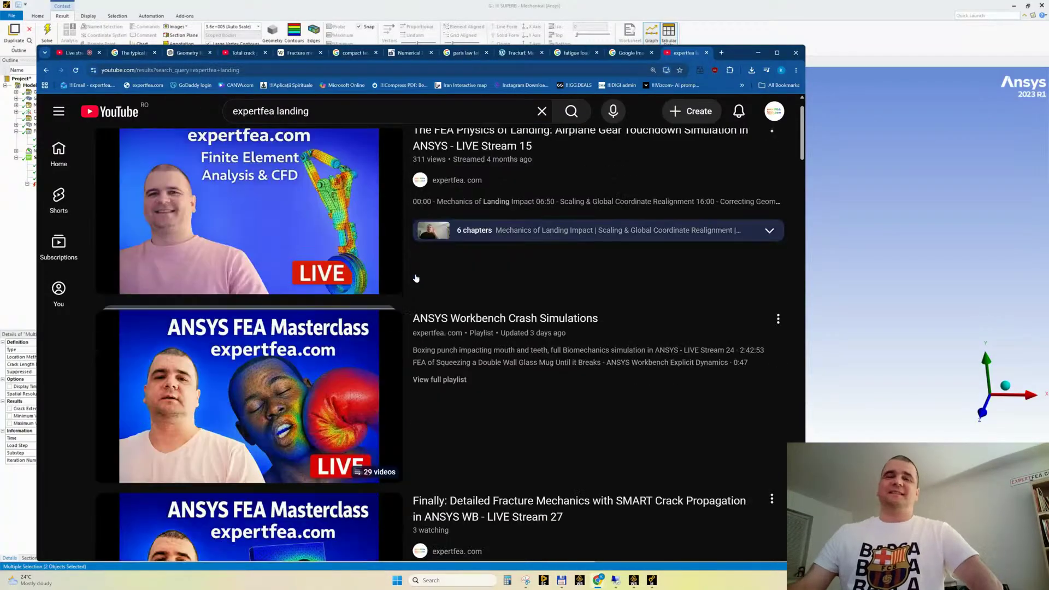
scroll(416, 278, "down", 3)
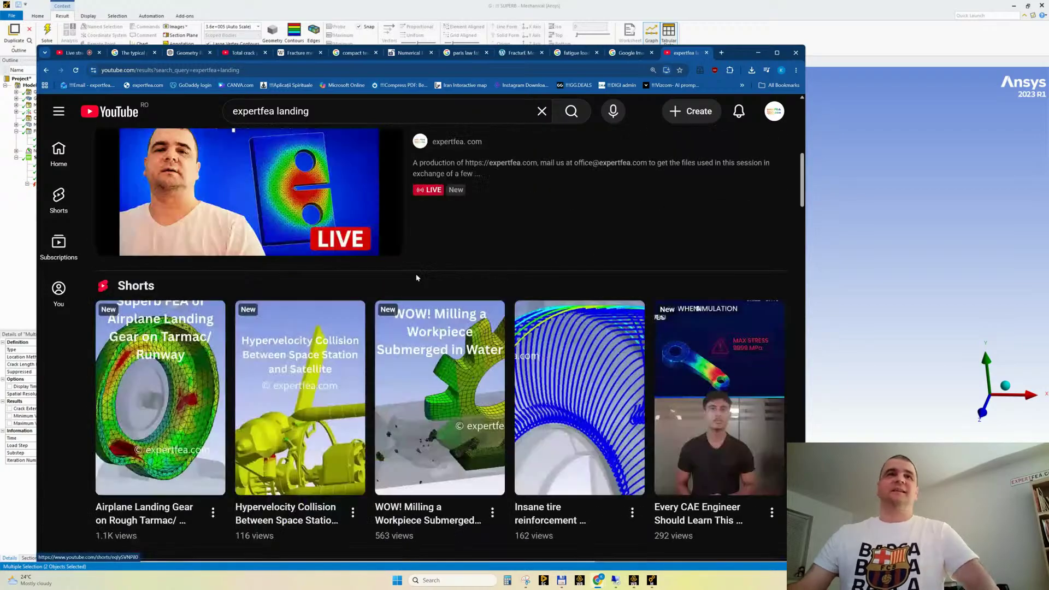
scroll(416, 278, "up", 7)
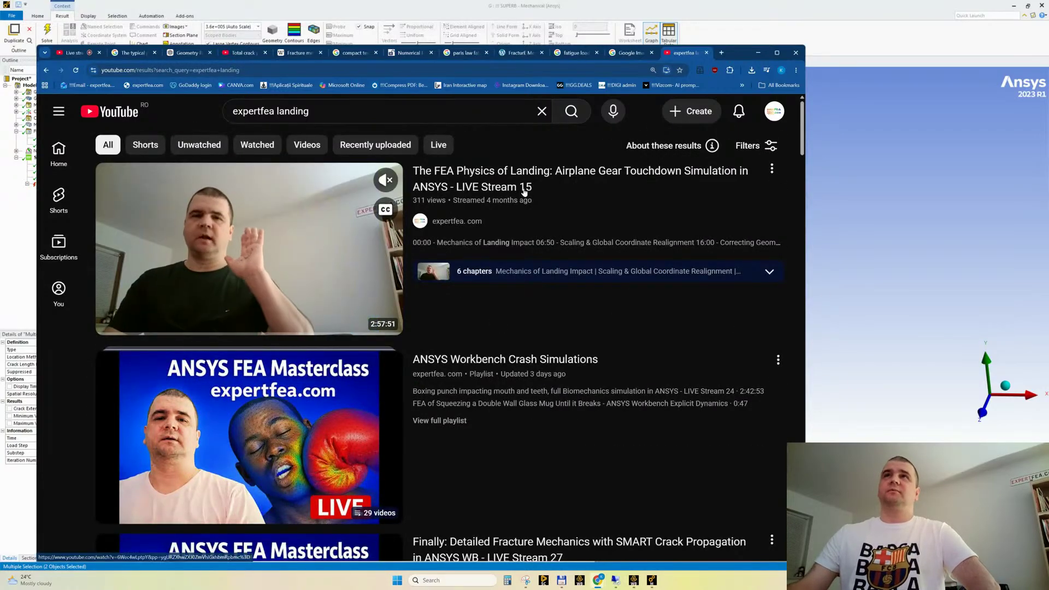
left_click(74, 53)
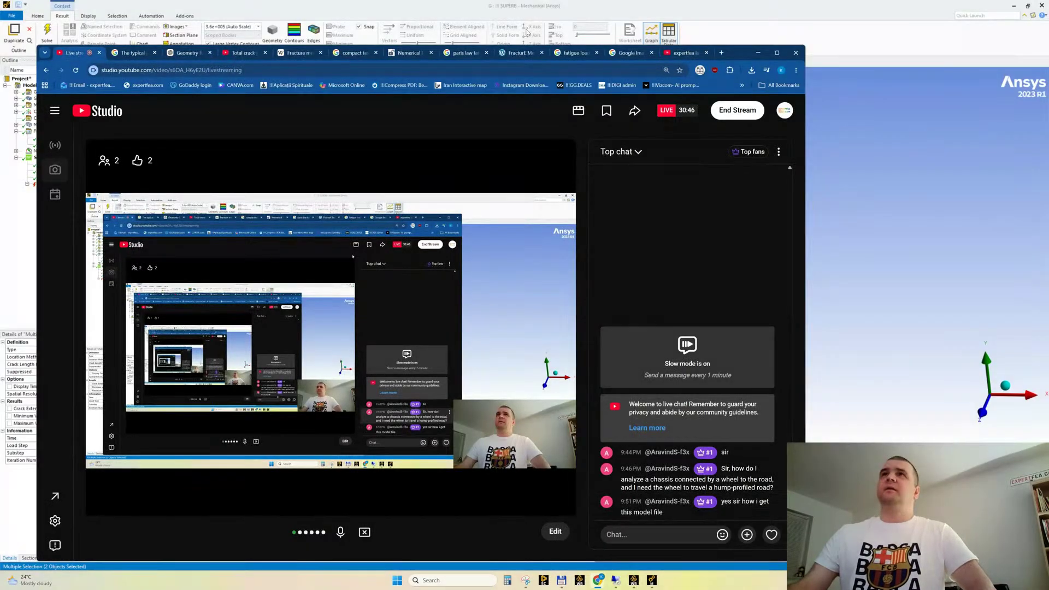
left_click(684, 53)
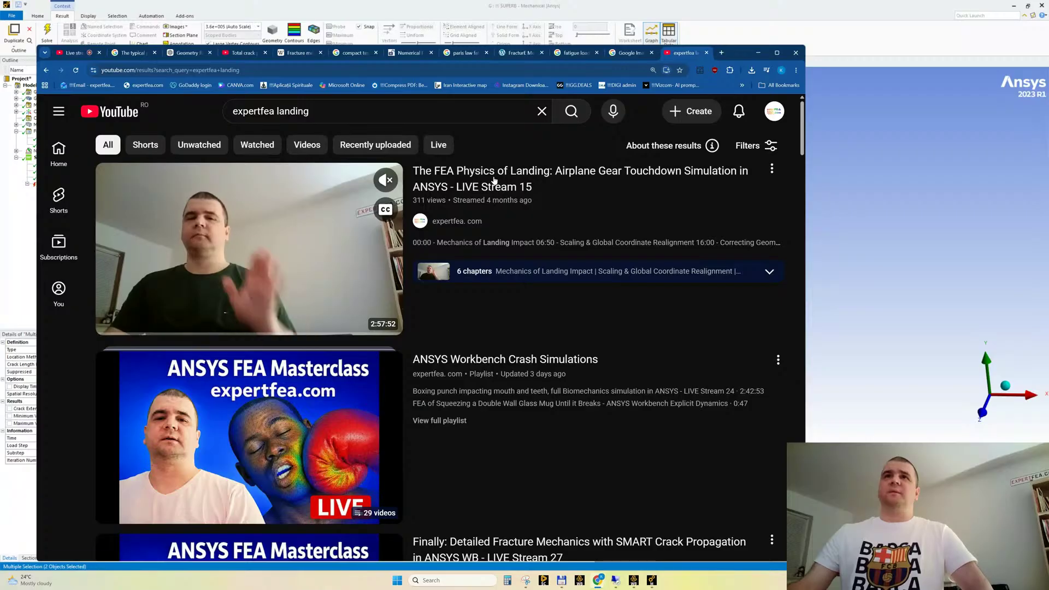
Open the airplane gear touchdown video, LIVE Stream 15, at about 2:50:14 and show it in full screen without the chat replay
left_click(258, 228)
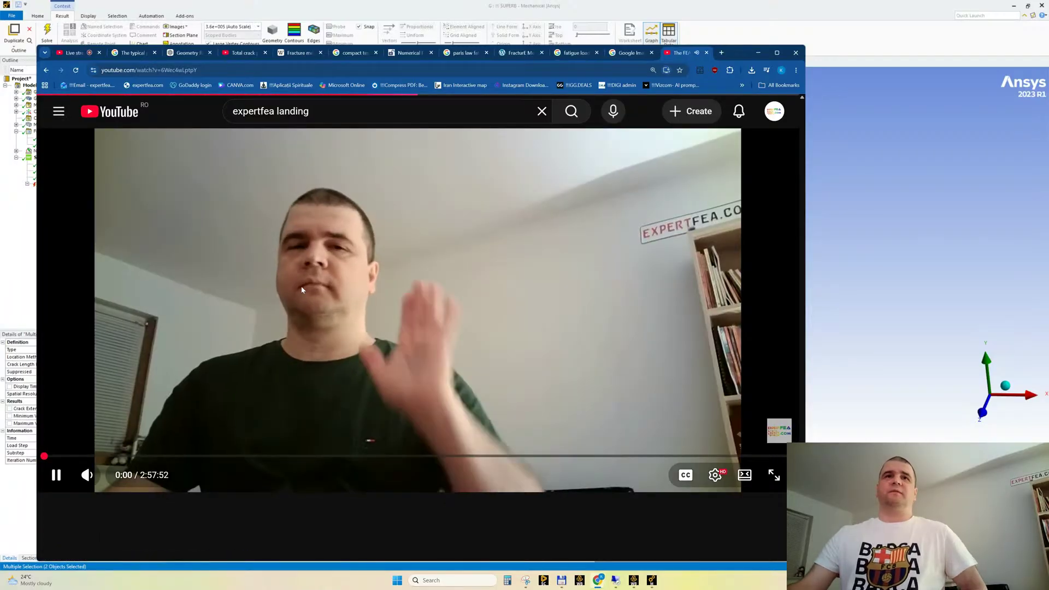
left_click(301, 290)
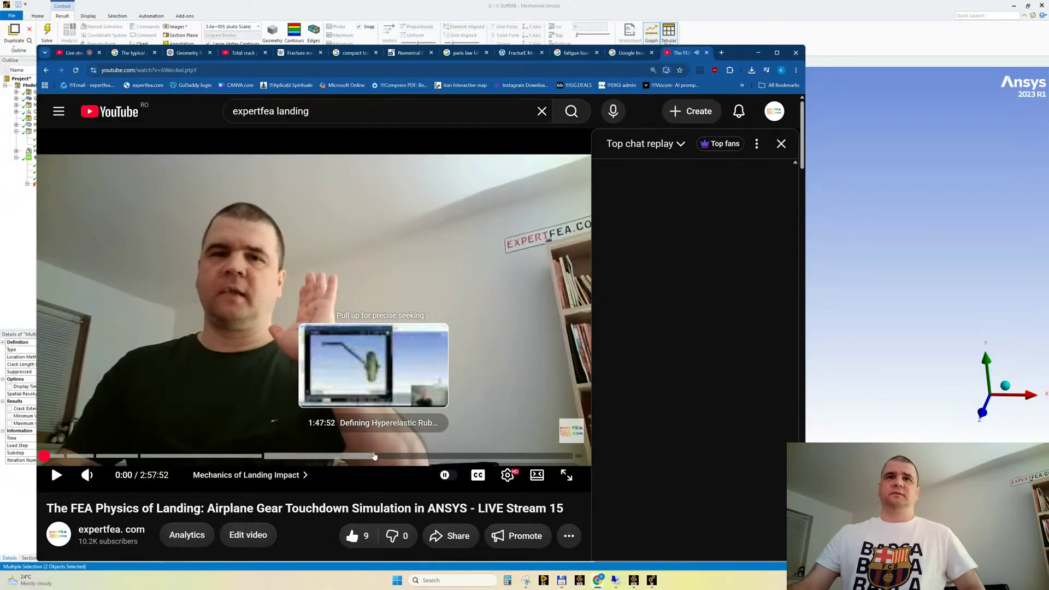
left_click(559, 456)
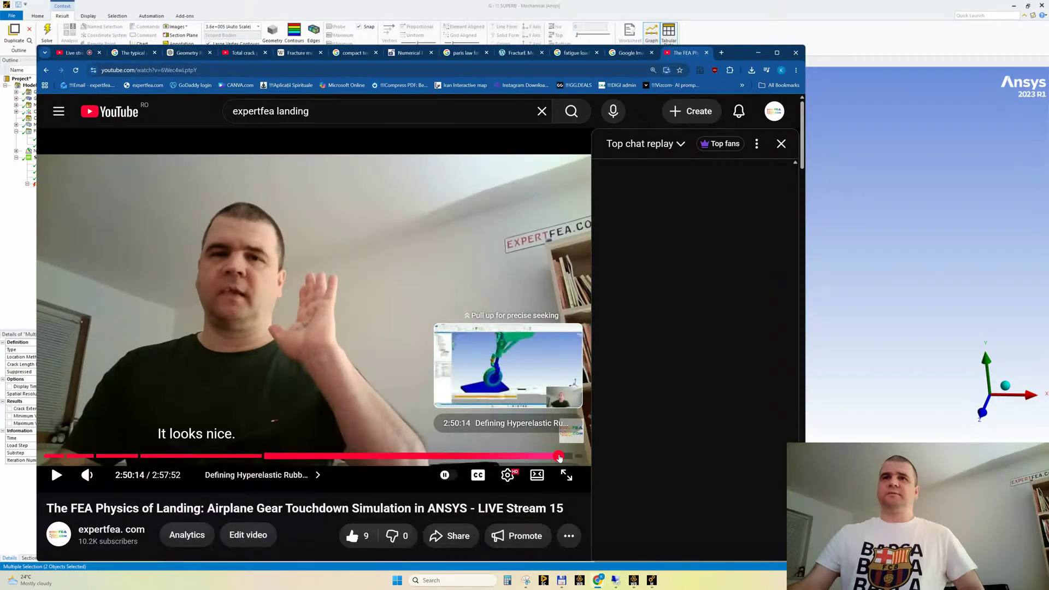
left_click(313, 236)
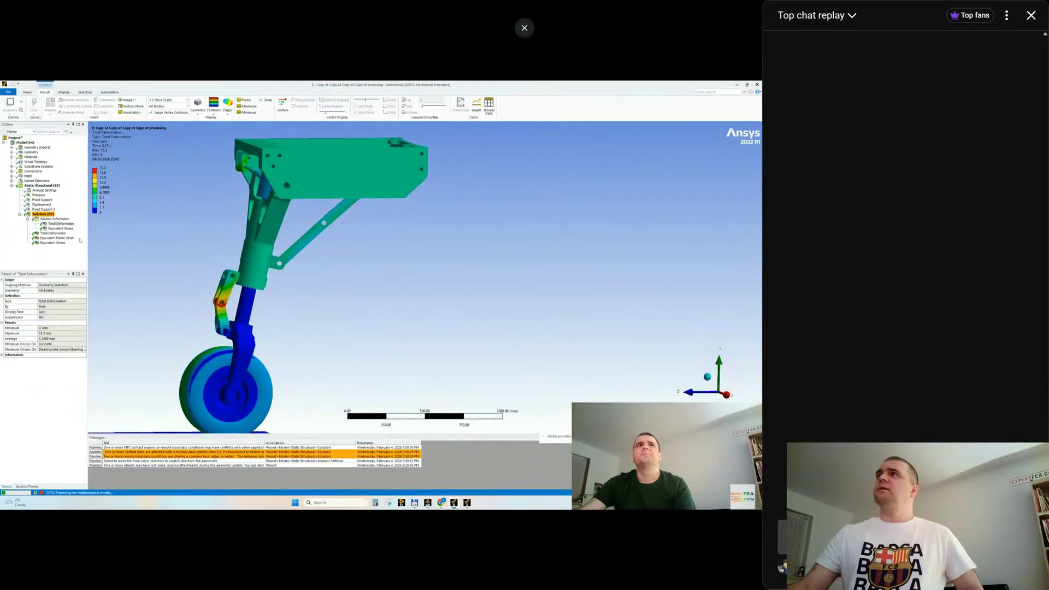
left_click(1031, 15)
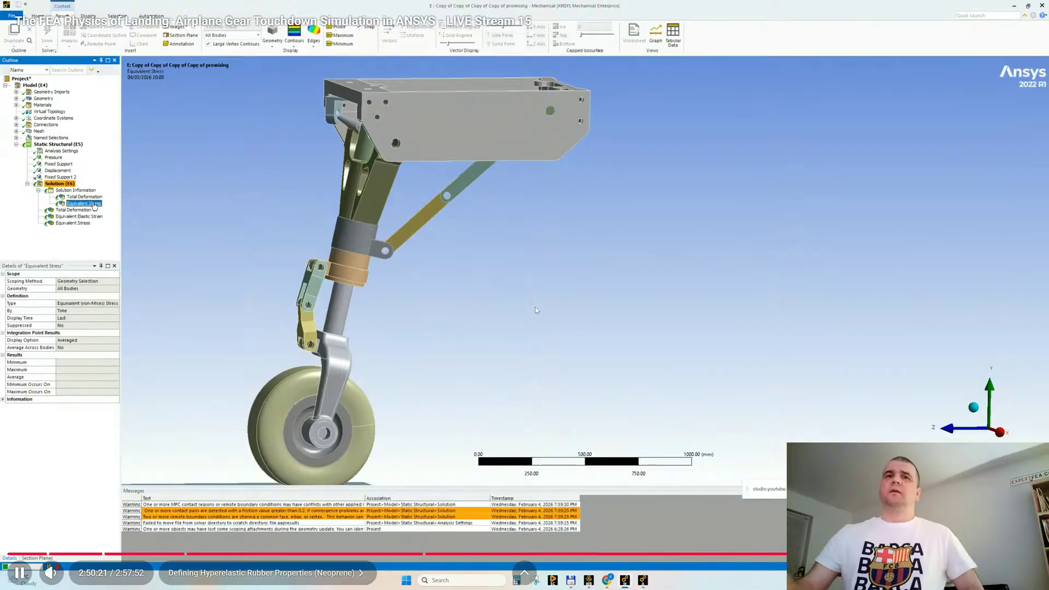
Skip ahead to about 2:51 in the landing gear video and mute its sound
left_click(1001, 554)
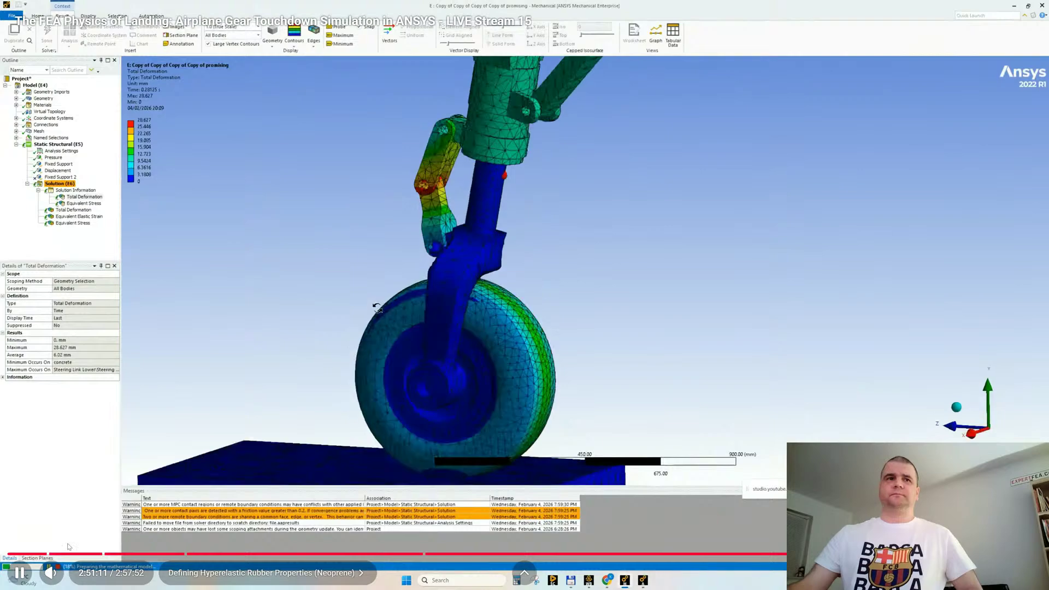
left_click(51, 572)
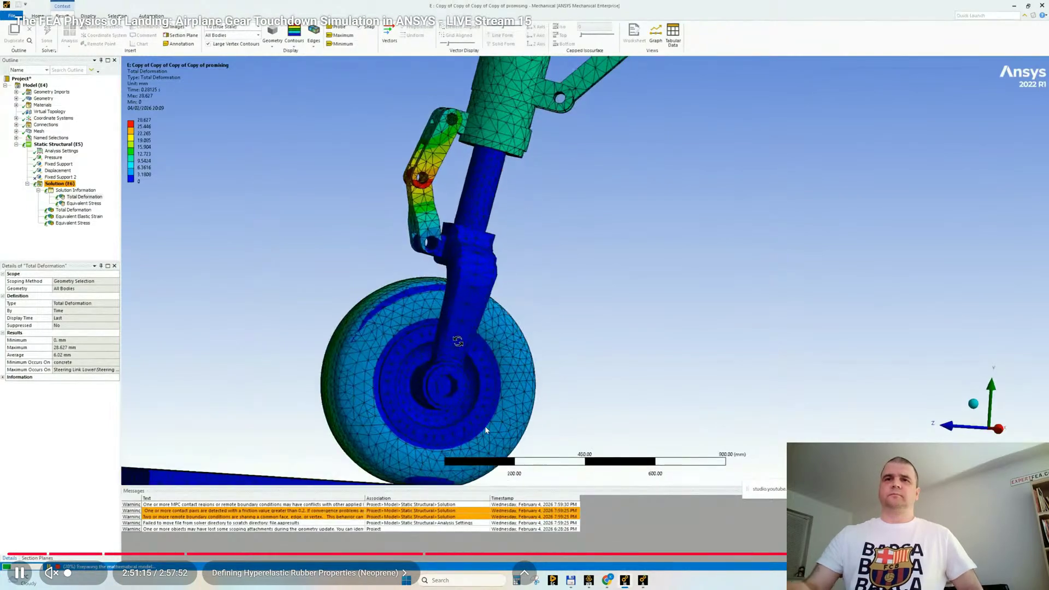
key("m")
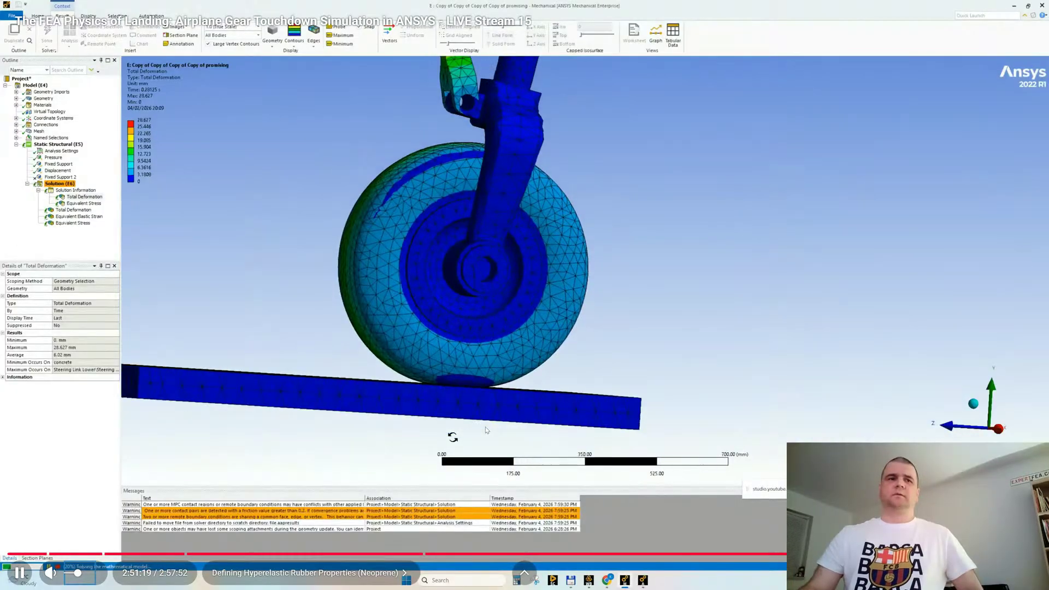
key("m")
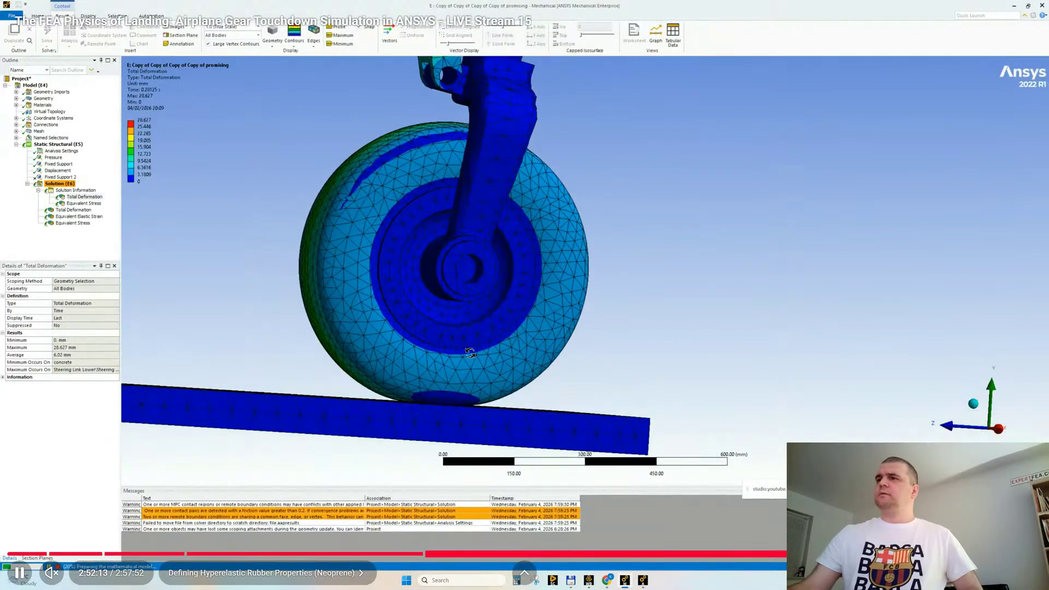
Skip through the rest of the video to the tire-flattening post-processing at about 2:56, watch it and leave full screen
left_click(1009, 554)
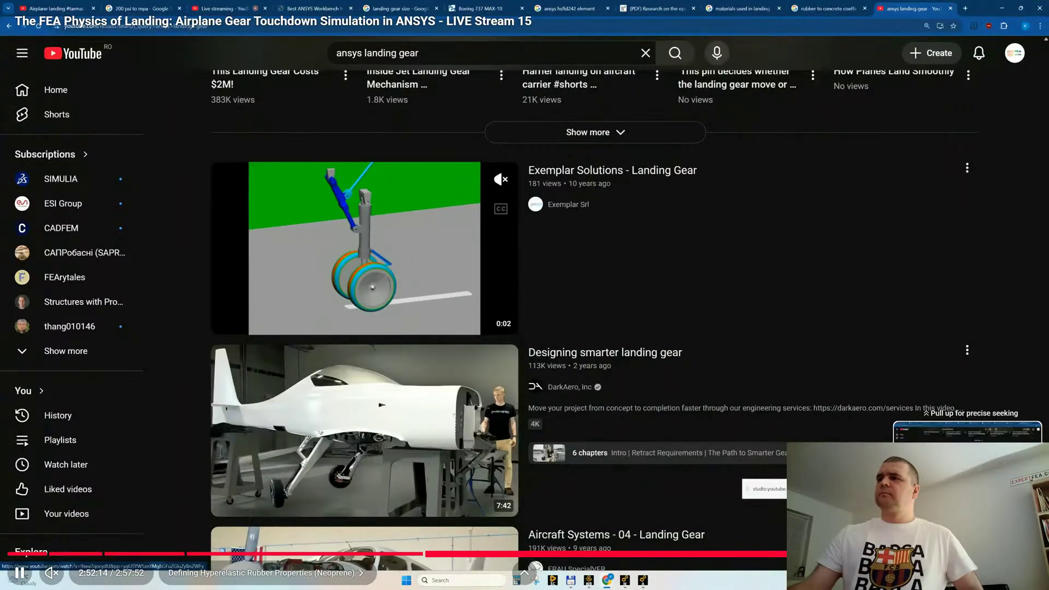
left_click(1014, 554)
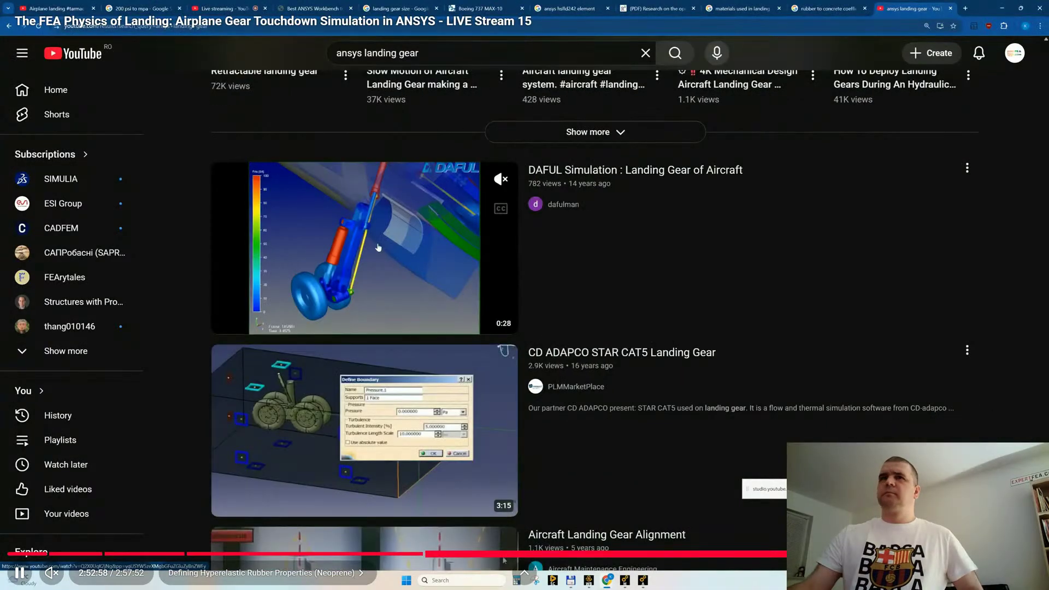
left_click(1017, 554)
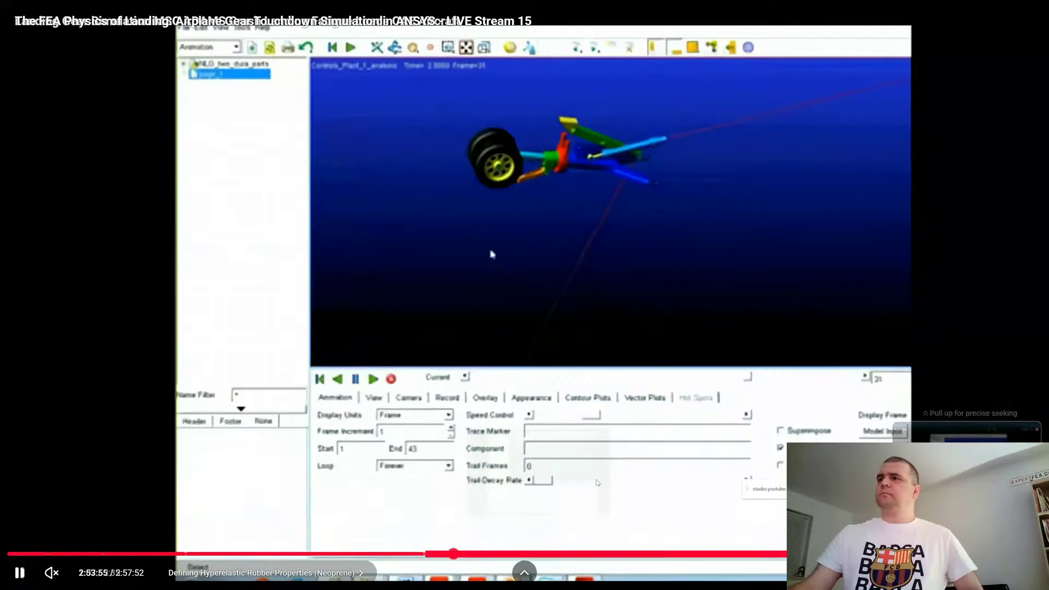
left_click(1019, 553)
left_click(1021, 554)
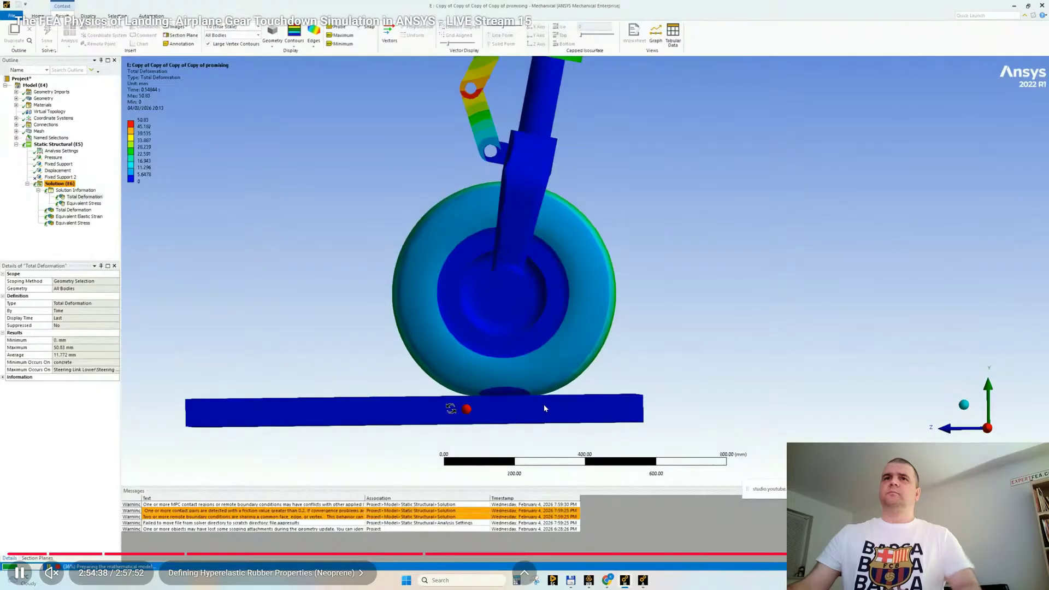
left_click(1024, 554)
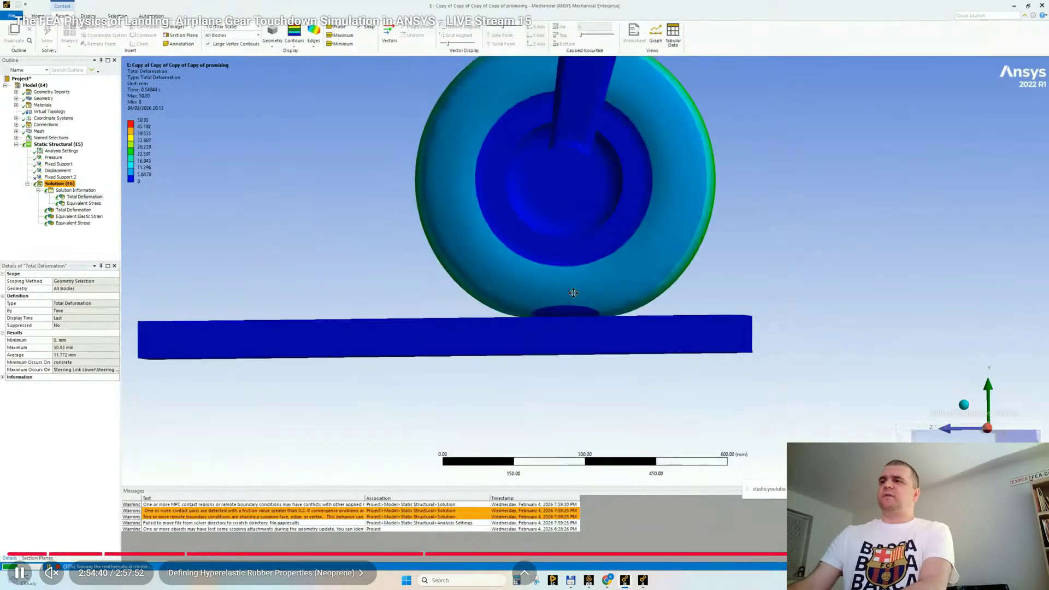
left_click(1025, 554)
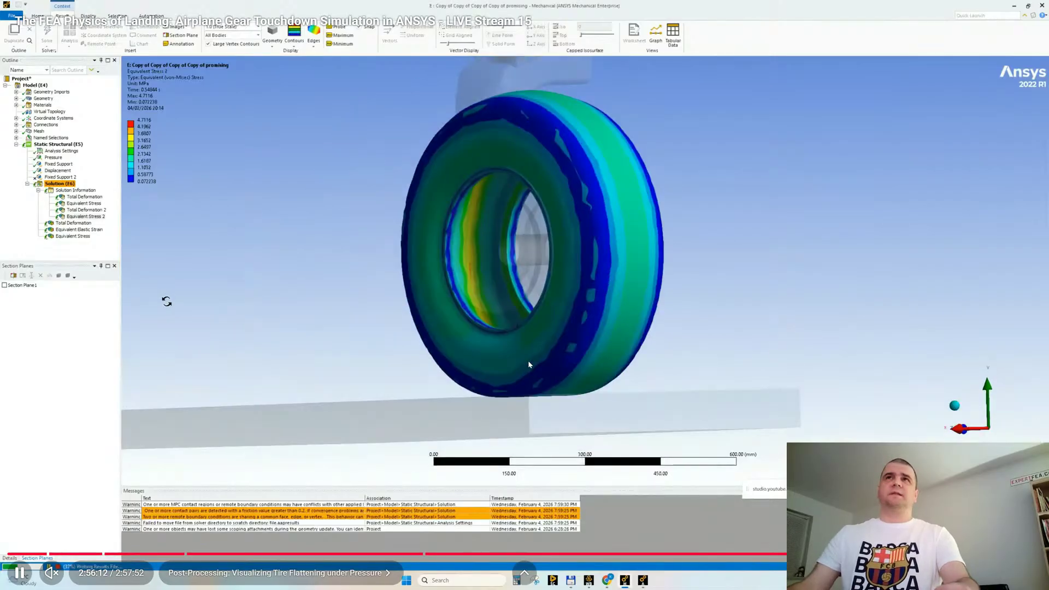
key("Escape")
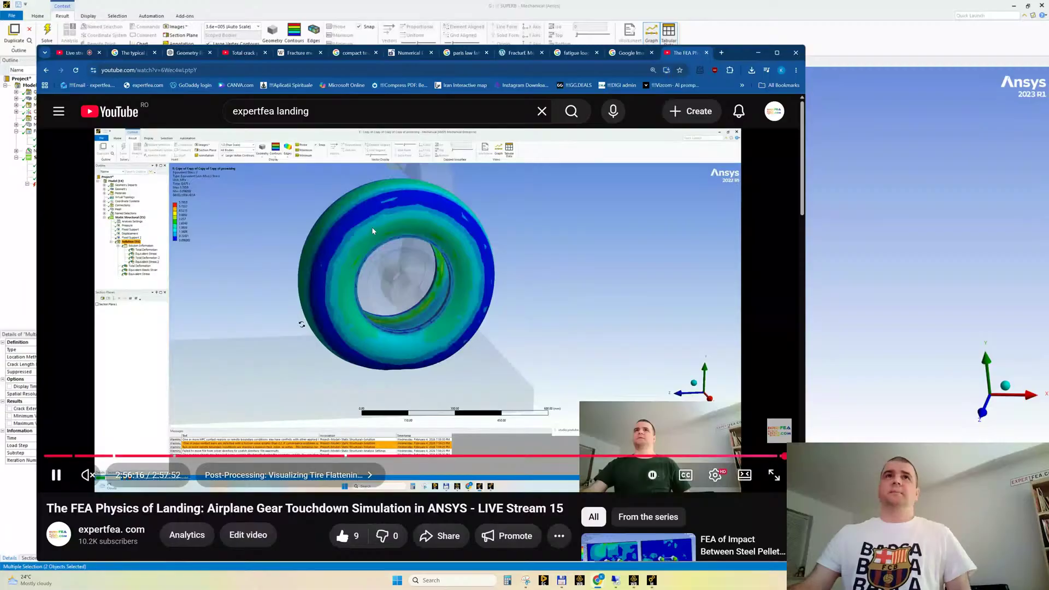
Rerun the "expertfea landing" search and open the video of airplane landing gear behavior on rough tarmac/runway
left_click(572, 114)
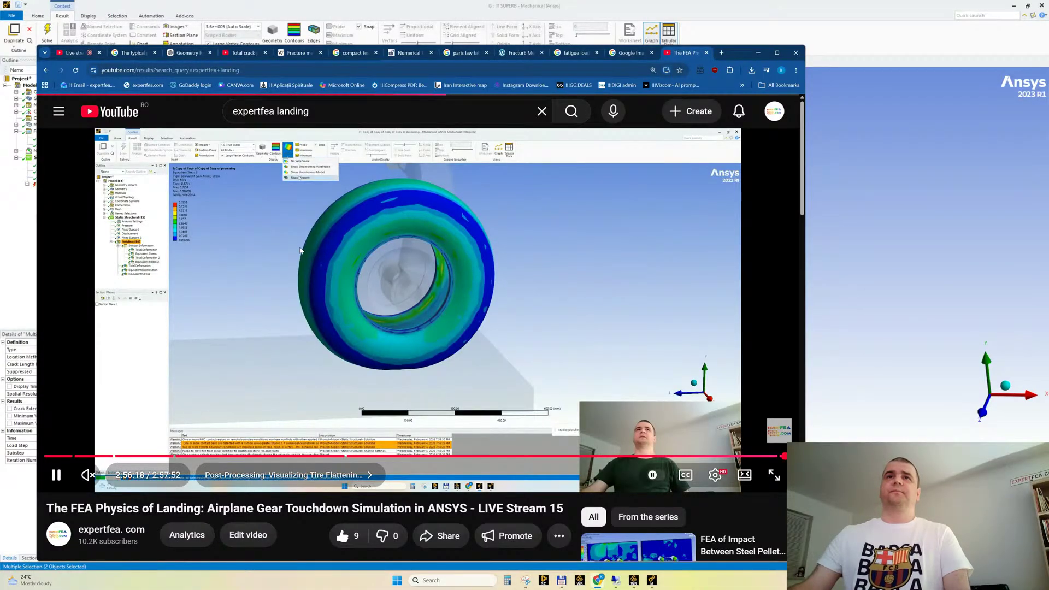
scroll(693, 309, "down", 5)
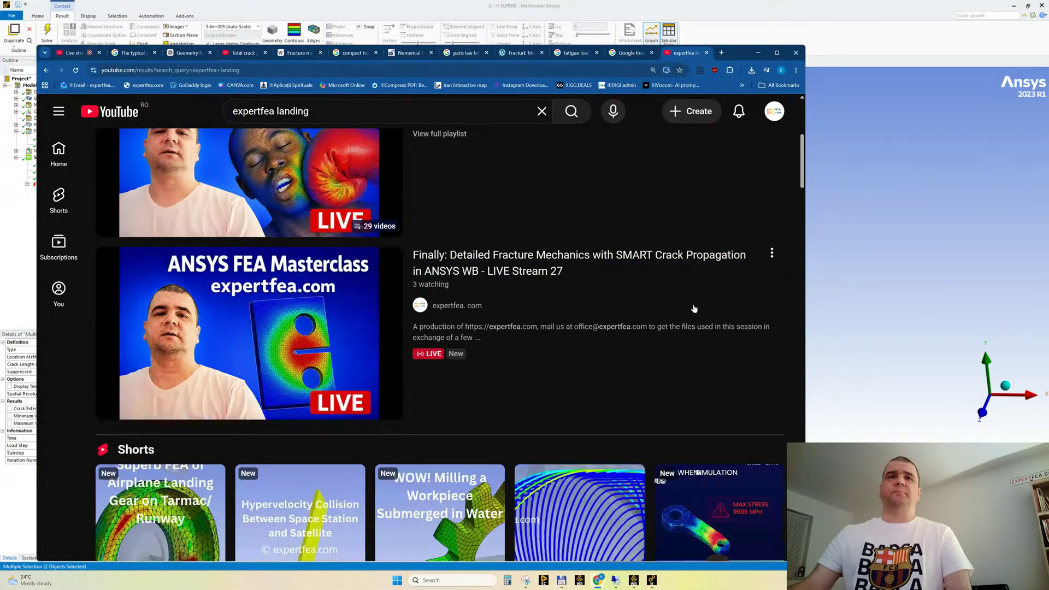
scroll(694, 309, "down", 5)
scroll(405, 316, "down", 8)
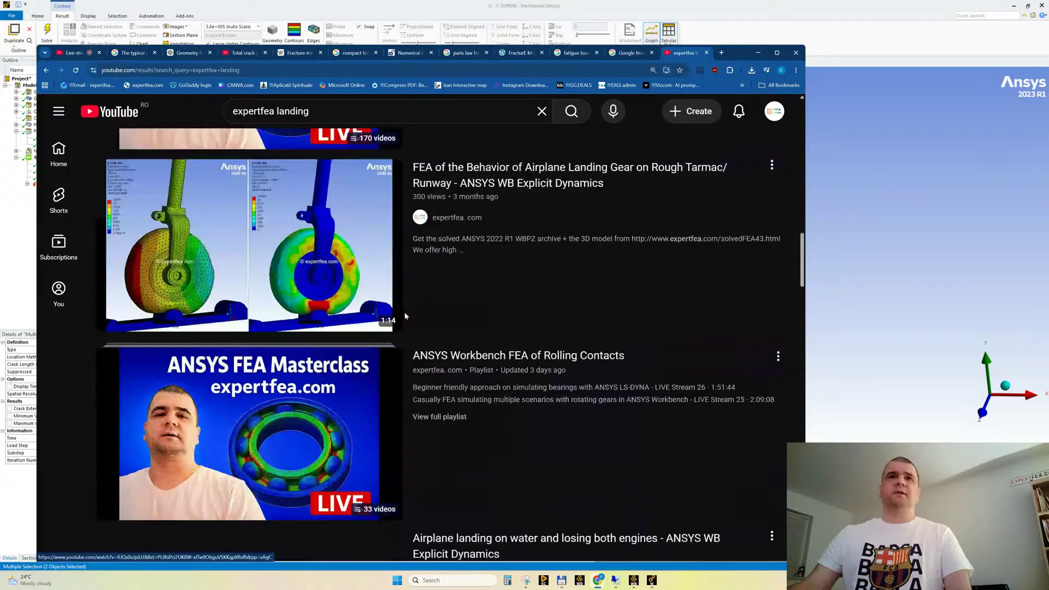
left_click(286, 220)
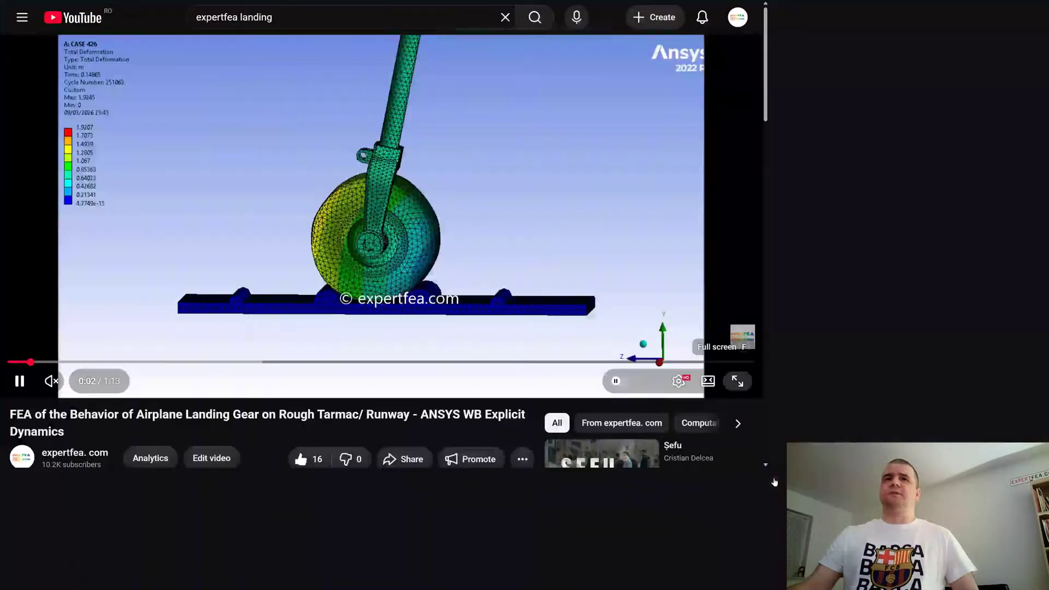
Watch part of the rough-runway landing gear video in full screen and close its browser tab
left_click(738, 381)
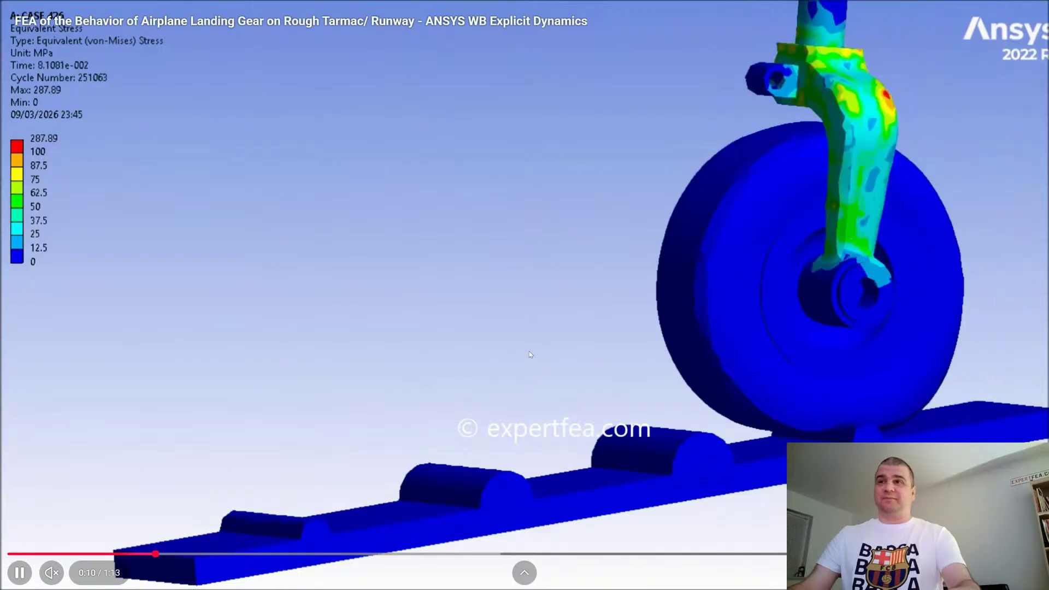
key("Escape")
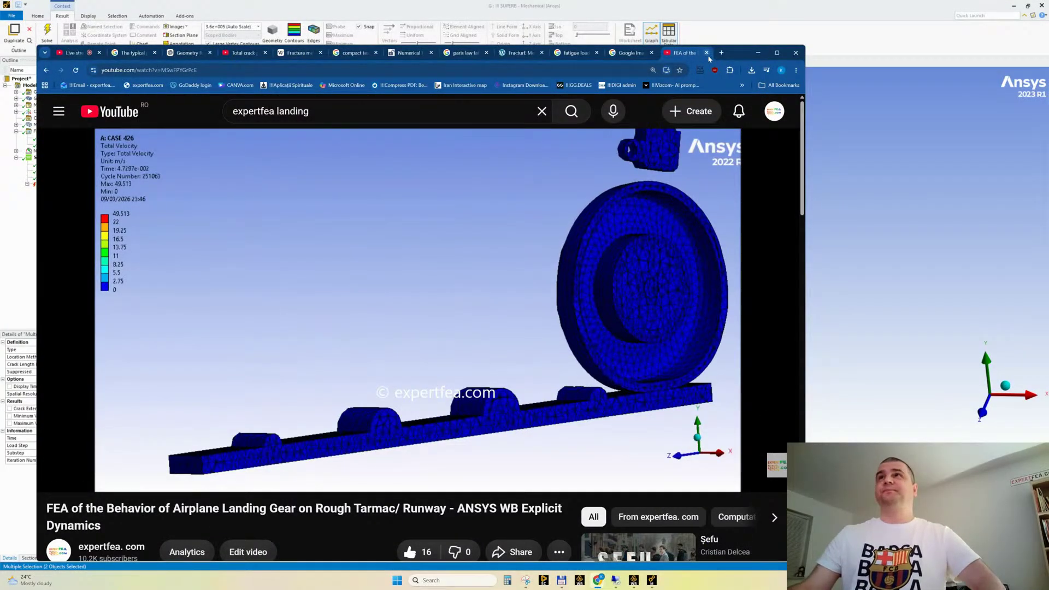
left_click(707, 53)
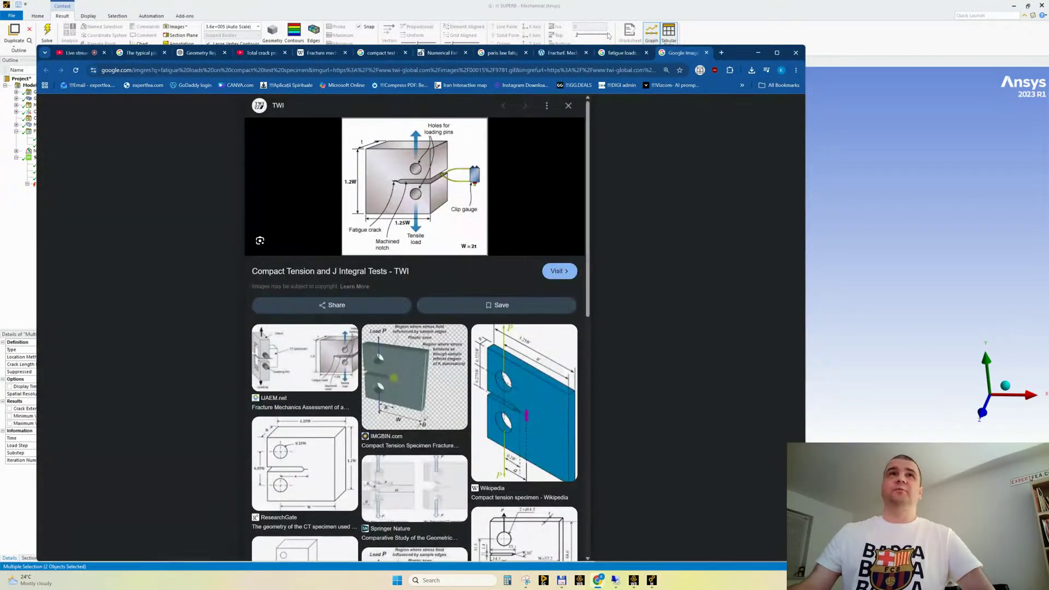
Check the livestream chat in YouTube Studio and return to the Ansys Workbench project schematic
left_click(75, 53)
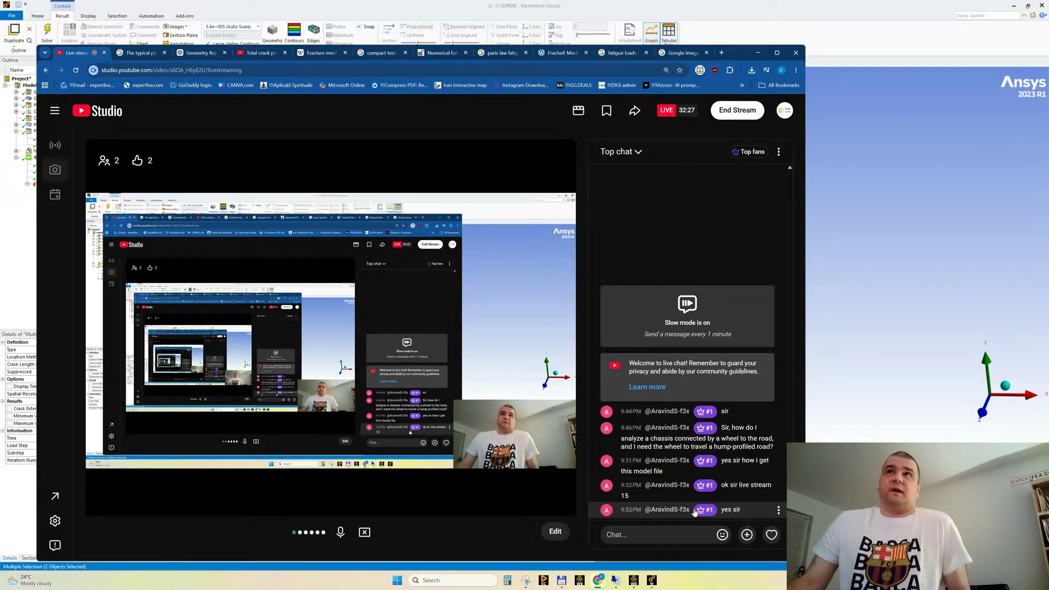
left_click(758, 53)
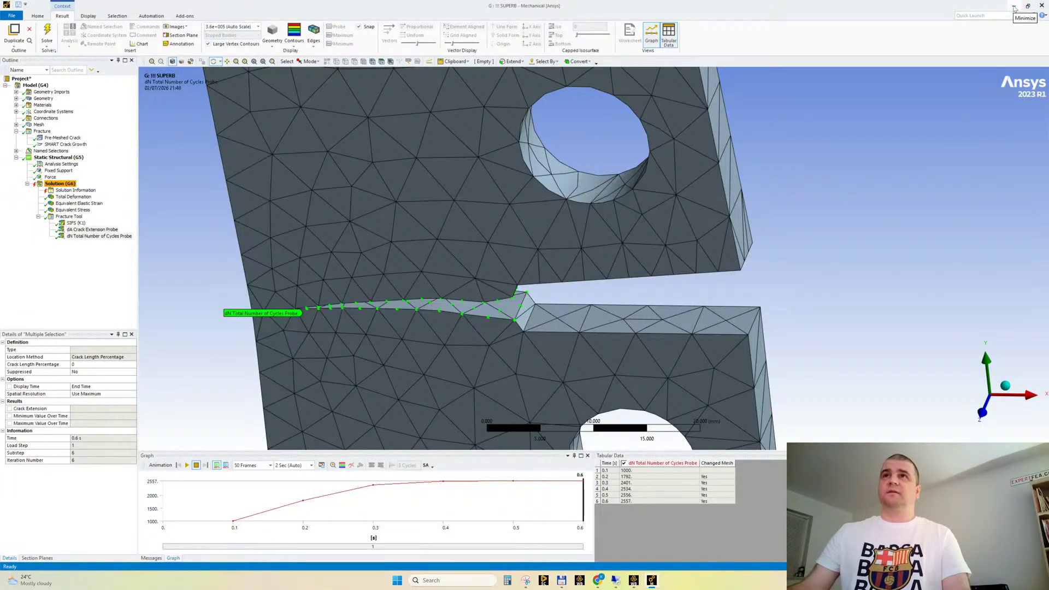
left_click(1014, 7)
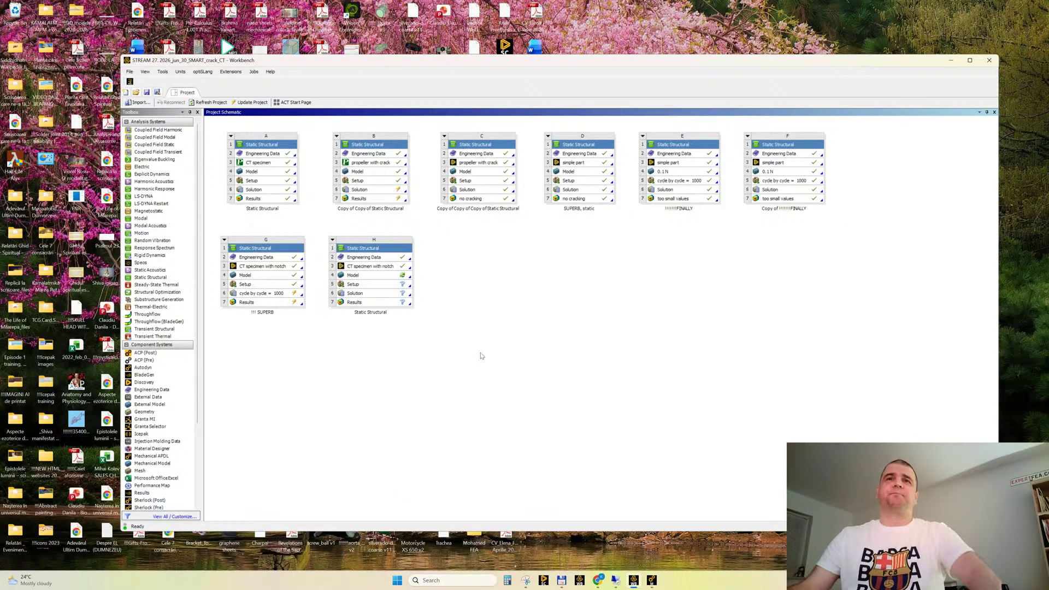
left_click(651, 580)
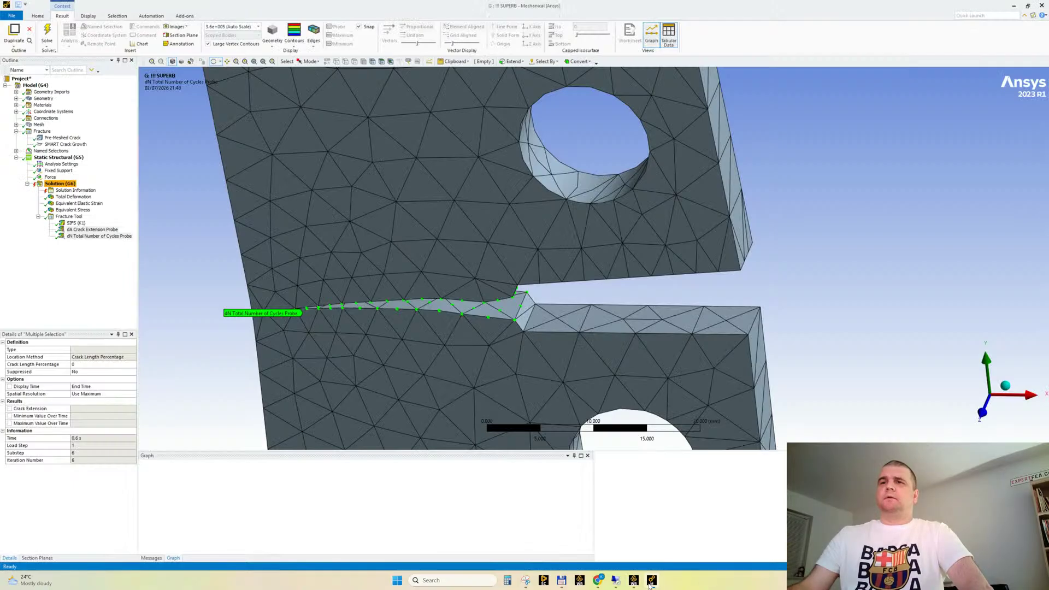
left_click(1014, 6)
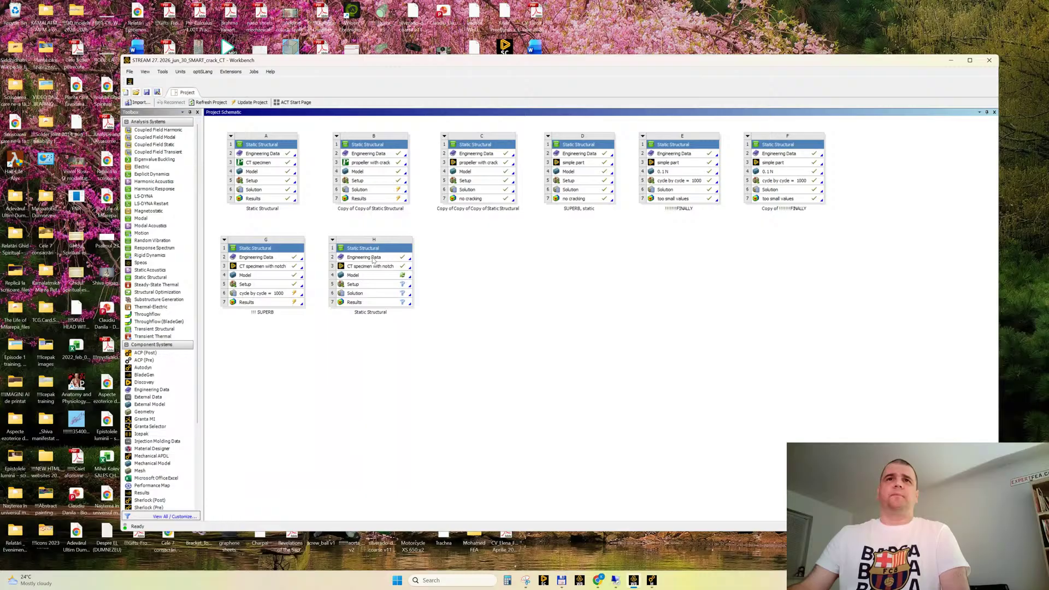
Open the Engineering Data of system H and show Structural Steel from the General Materials library with an enlarged properties list
double_click(374, 259)
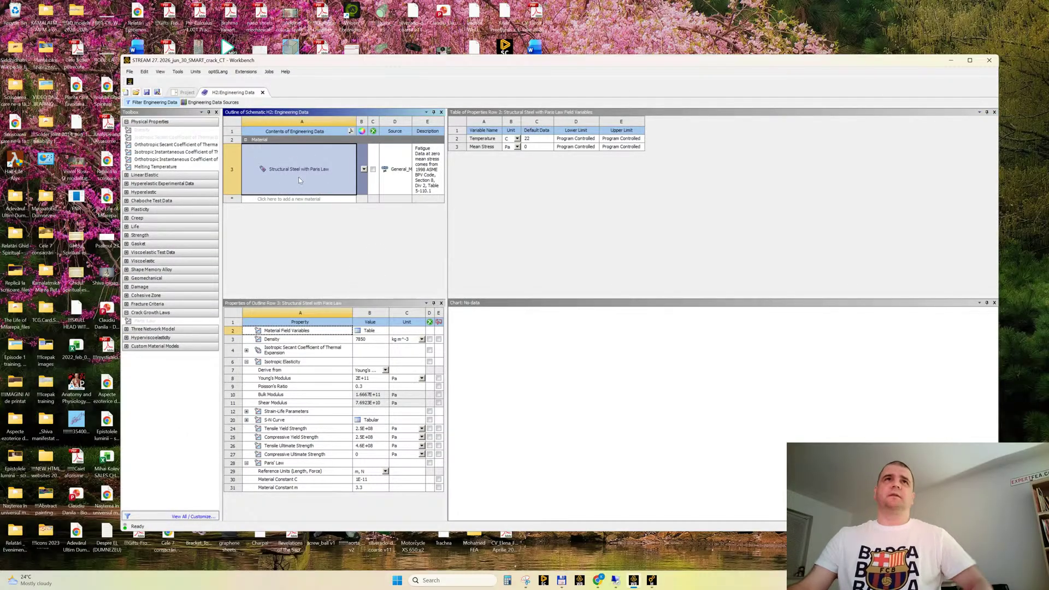
left_click(227, 103)
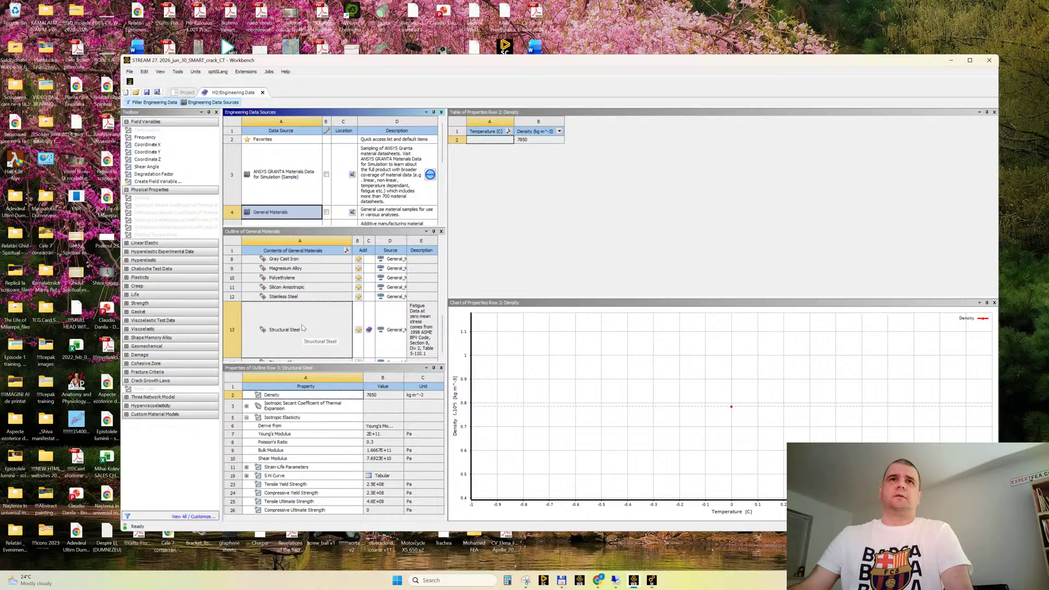
left_click(302, 327)
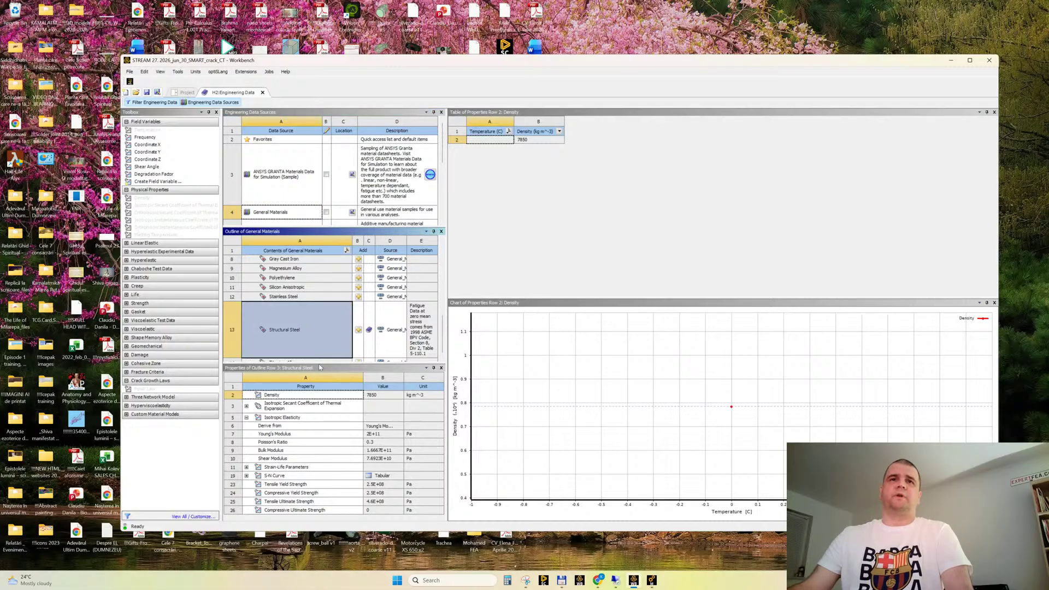
left_click_drag(314, 363, 298, 296)
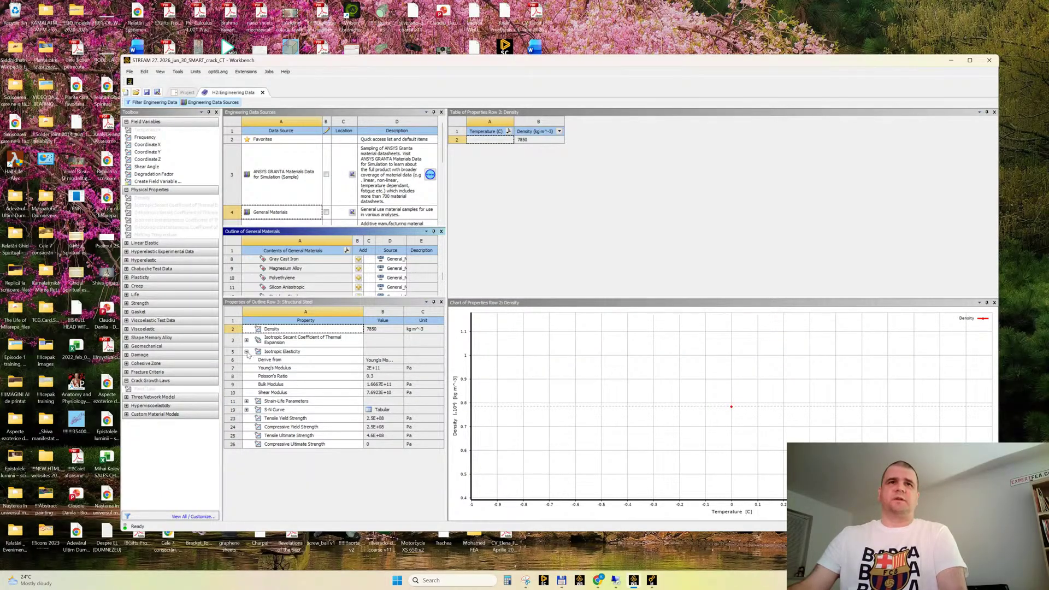
Examine Structural Steel's thermal expansion, S-N curve with its interpolation settings, and yield and ultimate strengths
left_click(246, 352)
left_click(294, 339)
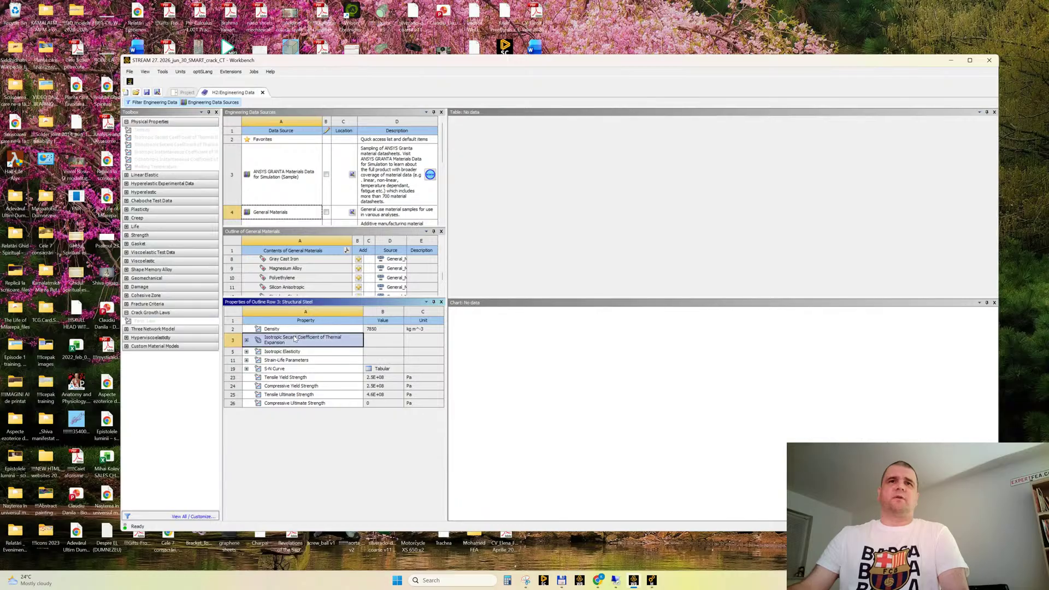
left_click(284, 369)
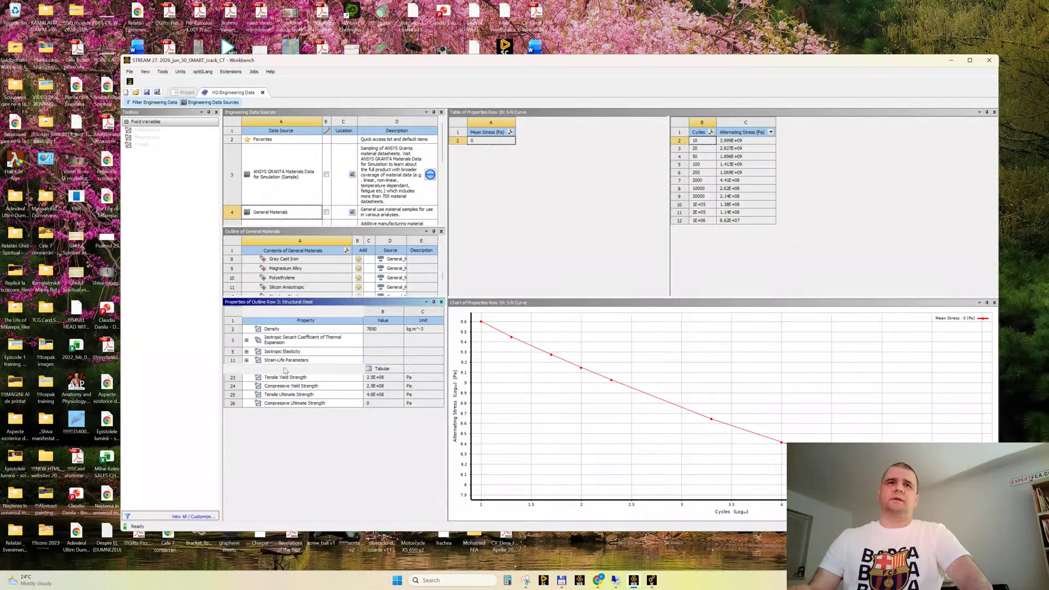
key("Down")
key("Down")
key("Down")
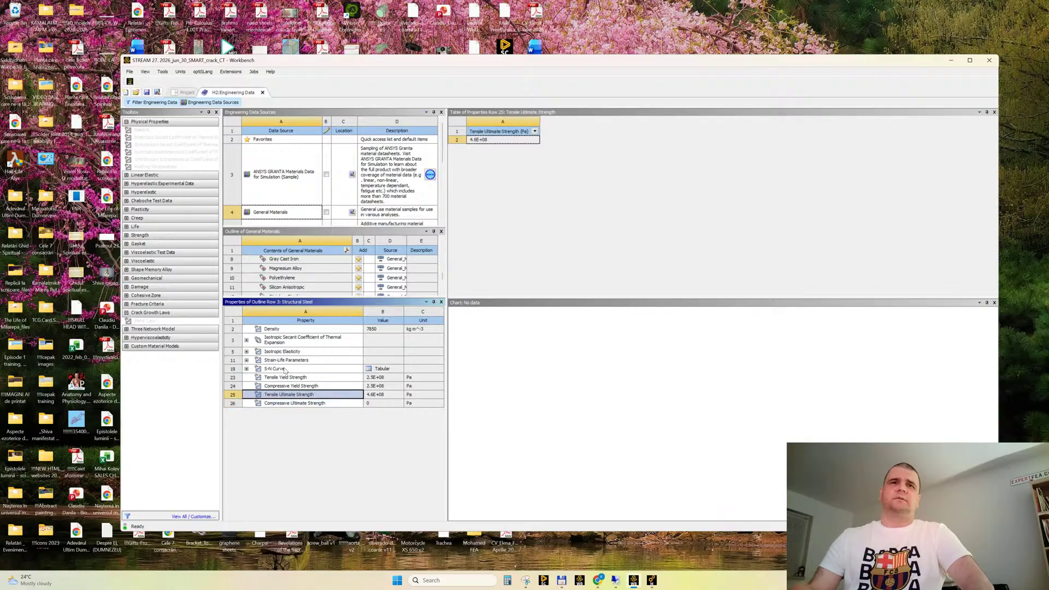
key("Up")
key("Up")
key("Up")
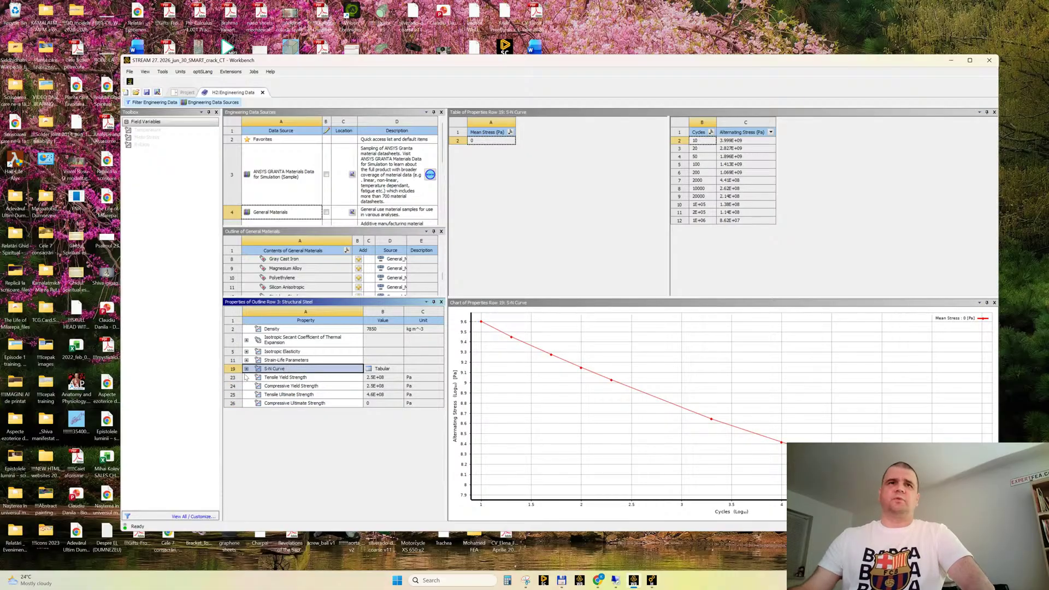
left_click(247, 369)
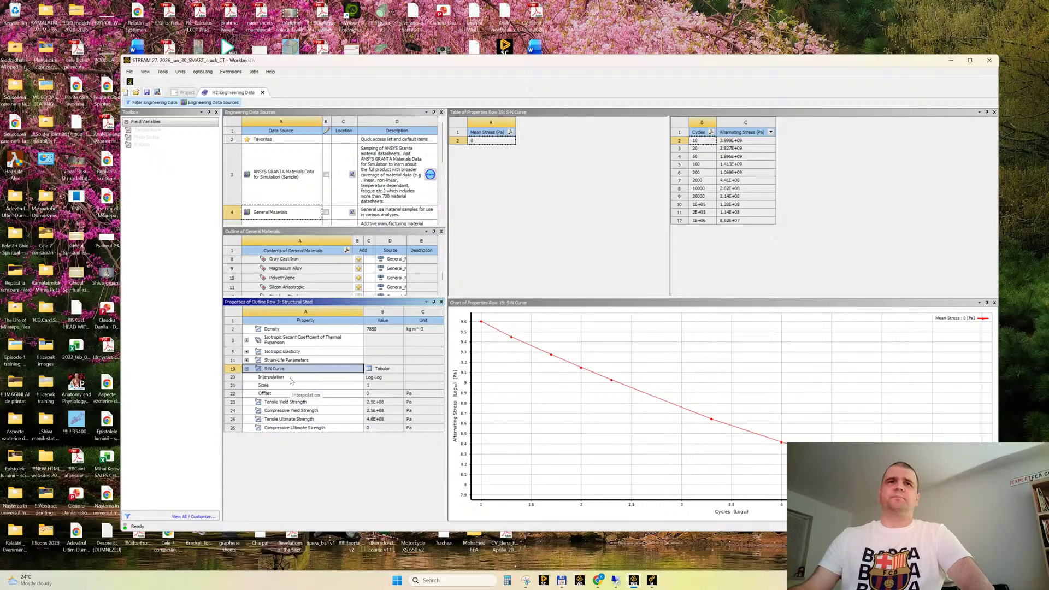
left_click(246, 369)
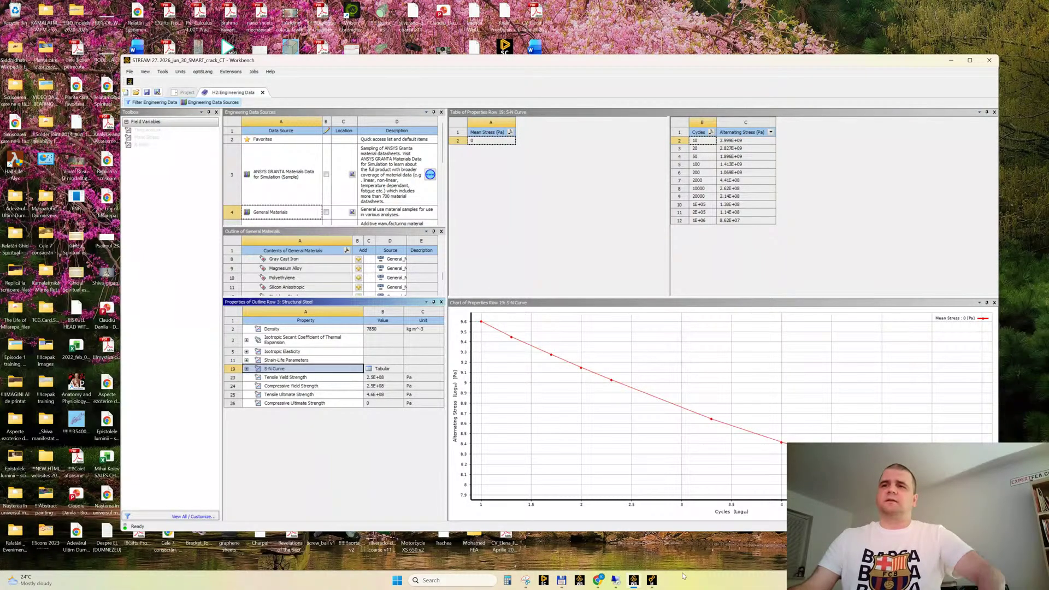
Switch to Ansys Mechanical and point out the Fatigue Tool available for the Solution without inserting it
left_click(651, 579)
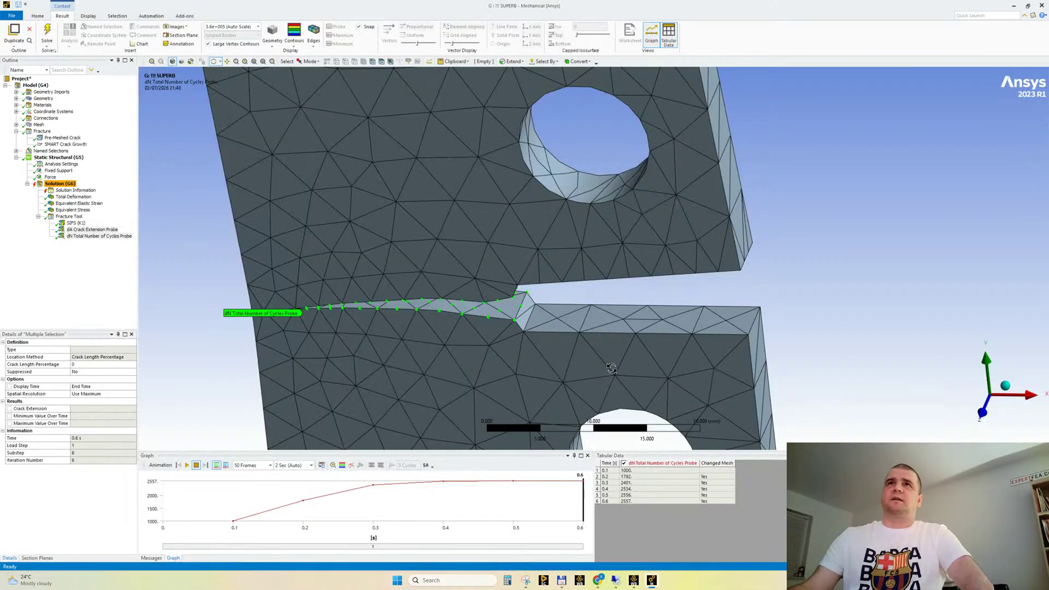
left_click(59, 158)
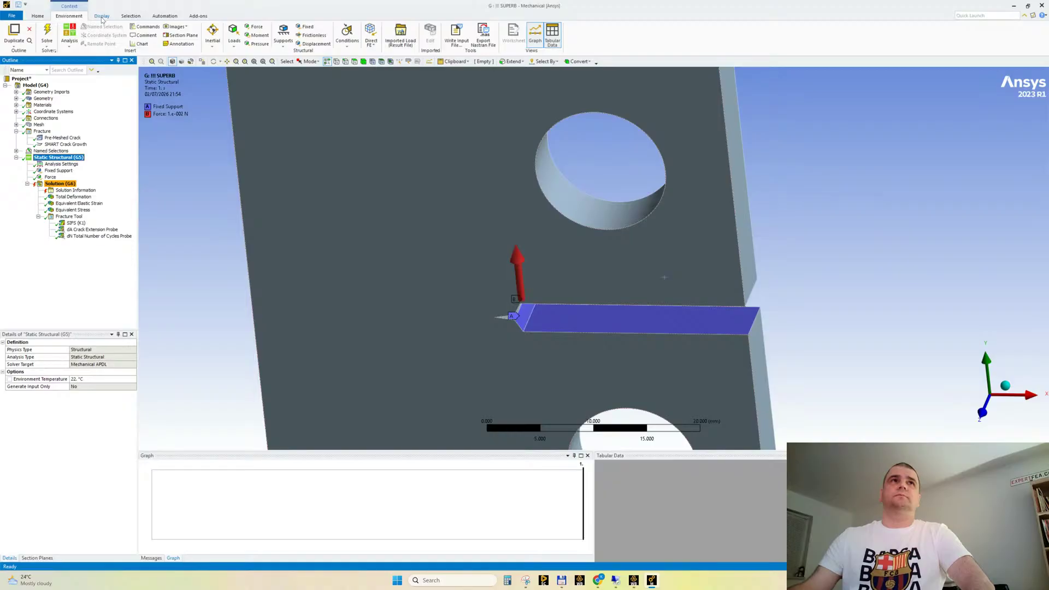
left_click(60, 183)
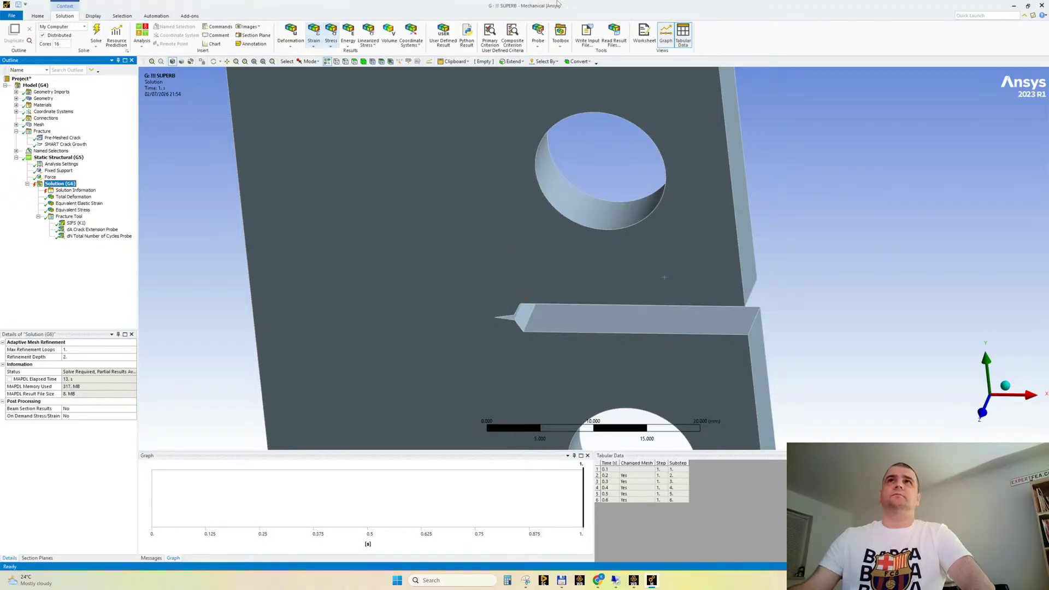
left_click(565, 36)
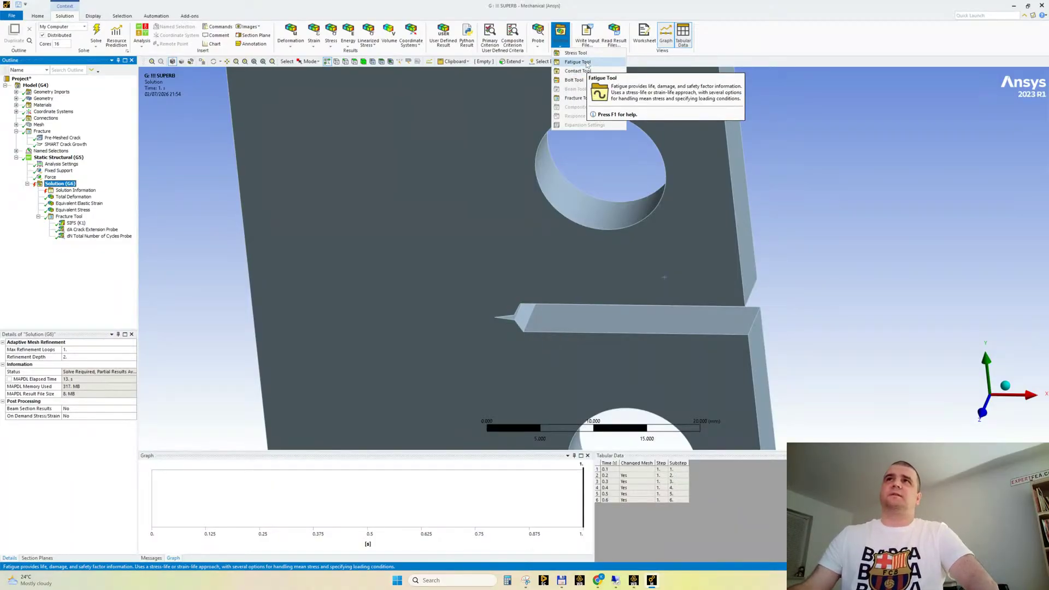
left_click(824, 40)
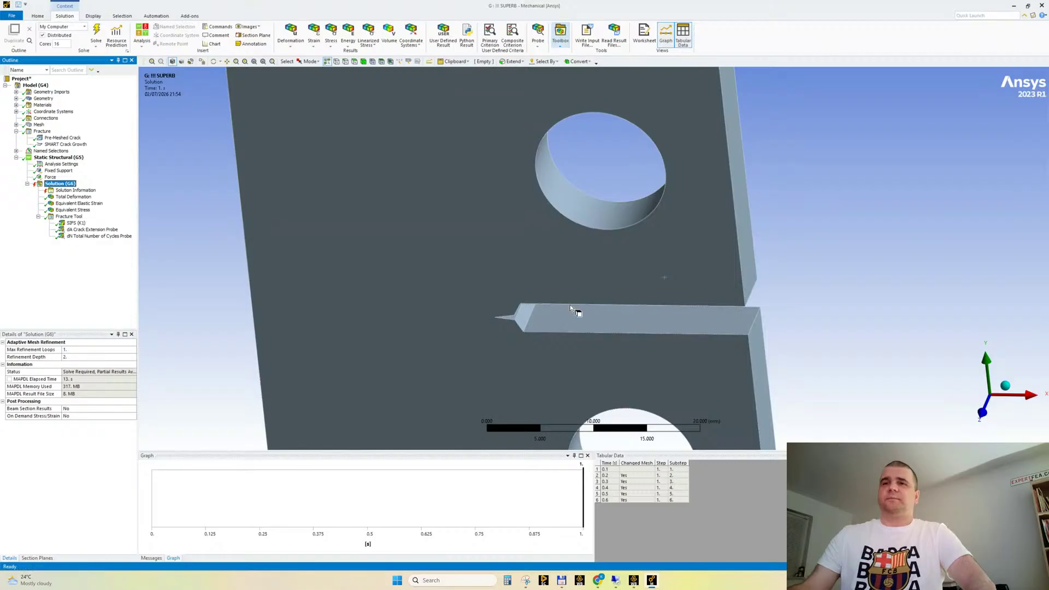
Return to Workbench and compare Structural Steel's strain-life parameters with its S-N curve
mouse_move(598, 580)
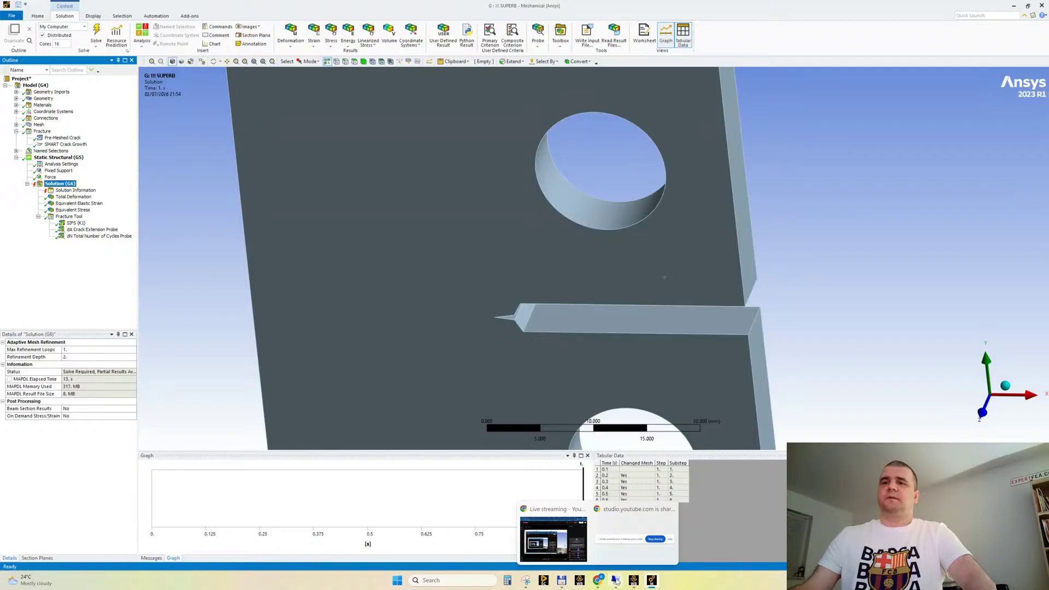
left_click(635, 581)
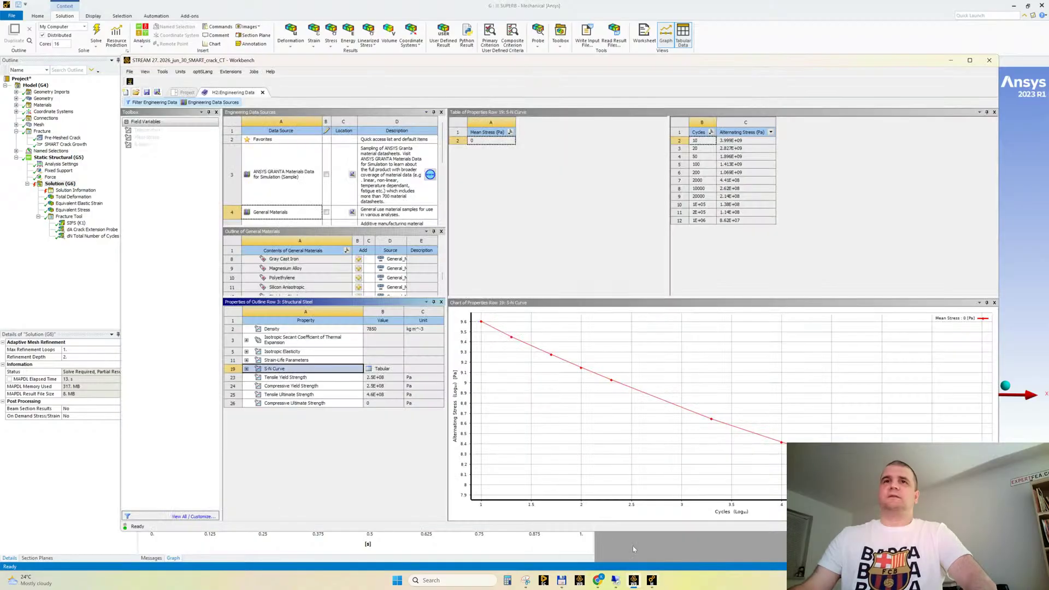
left_click(285, 360)
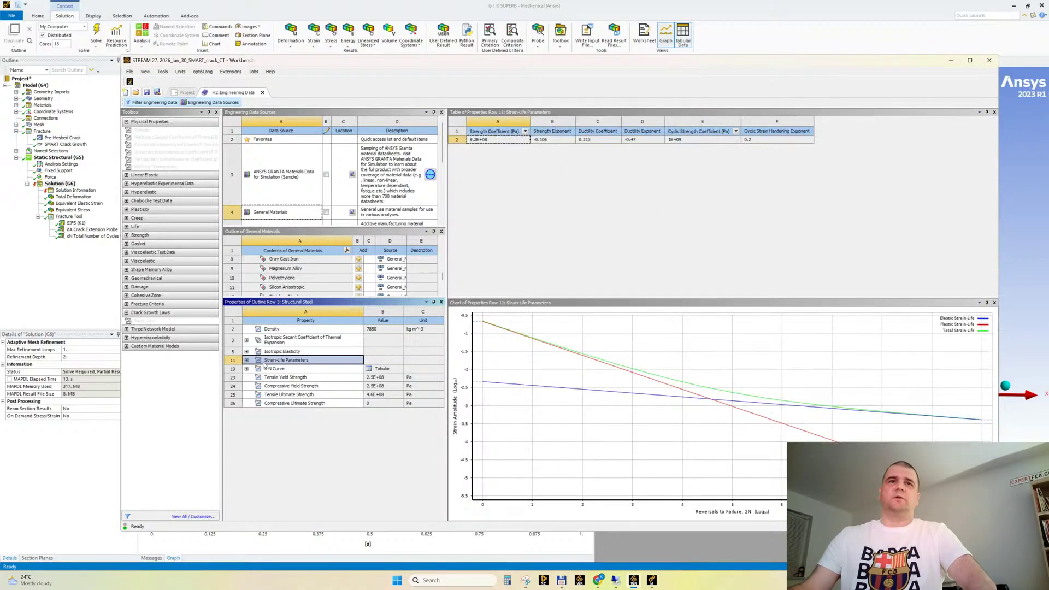
left_click(273, 369)
left_click(284, 360)
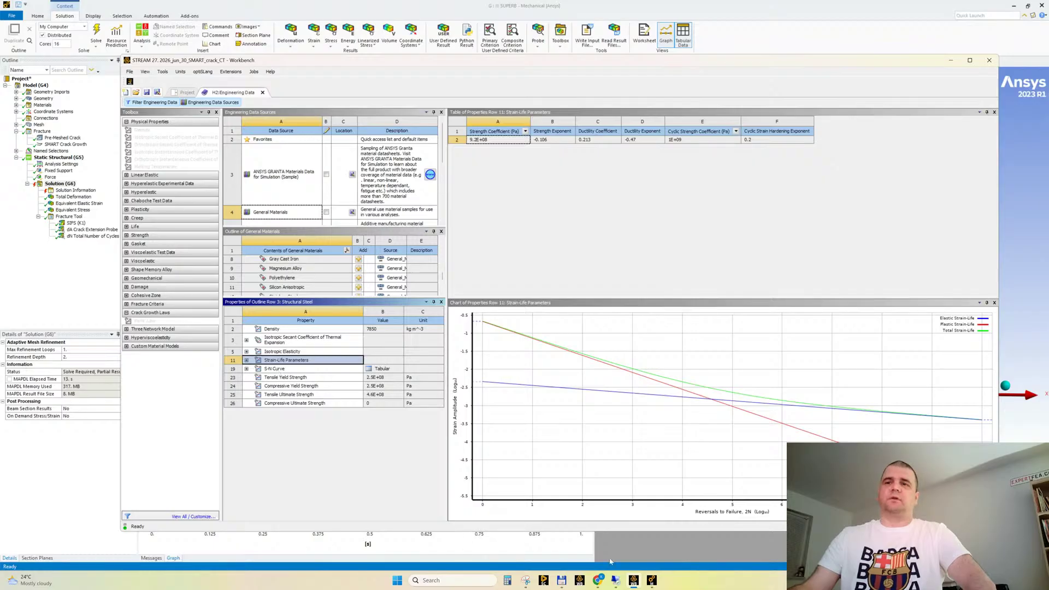
Switch to Ansys Mechanical and review the post-processing tools available for the Solution, including the Fatigue Tool and Fracture Tool
mouse_move(643, 583)
left_click(652, 583)
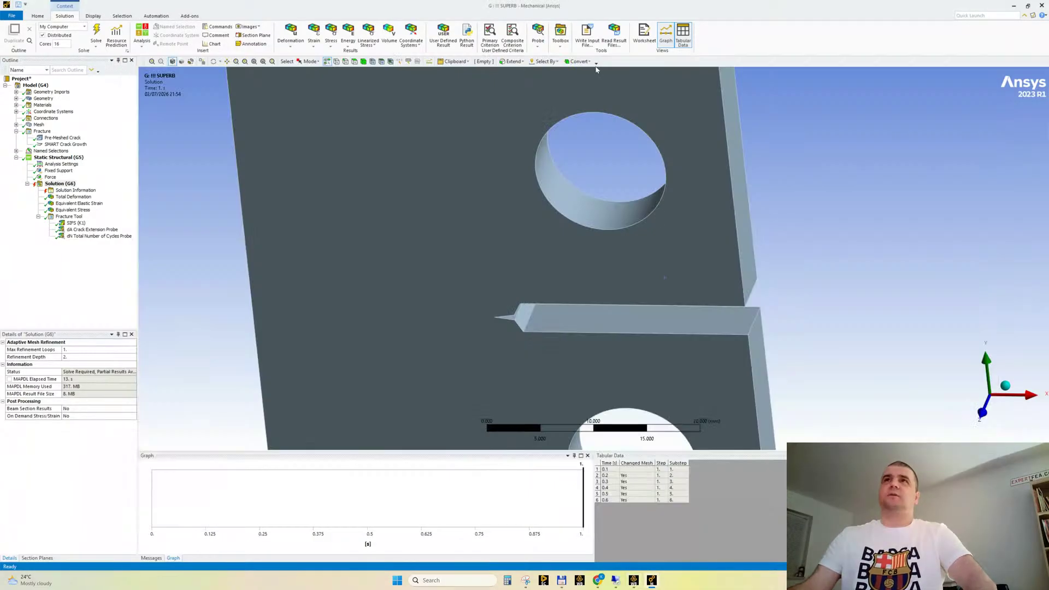
left_click(561, 34)
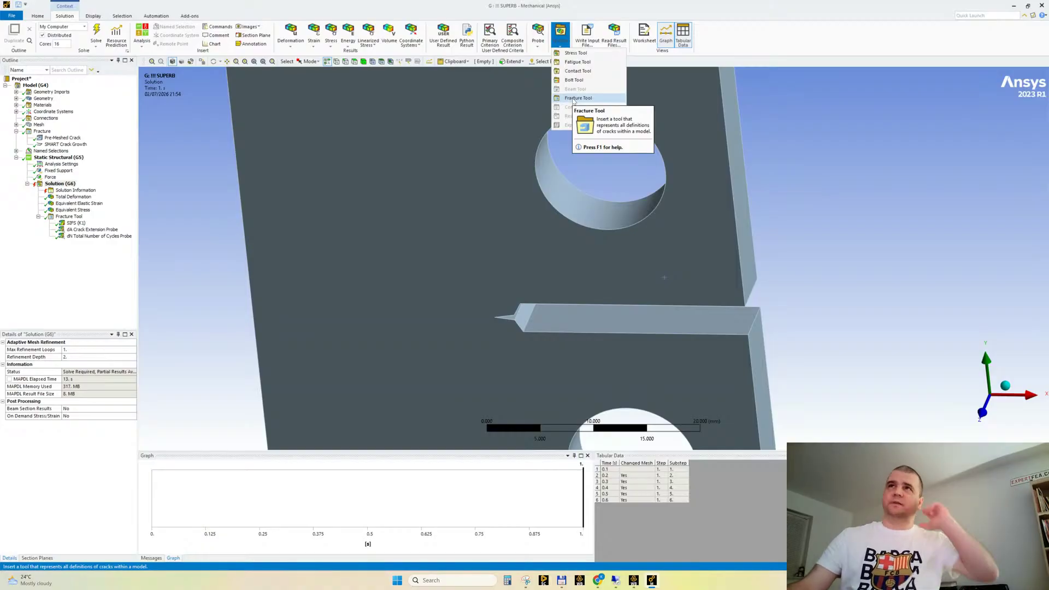
left_click(196, 280)
Return to Workbench, enlarge the General Materials list and select Structural Steel
left_click(632, 581)
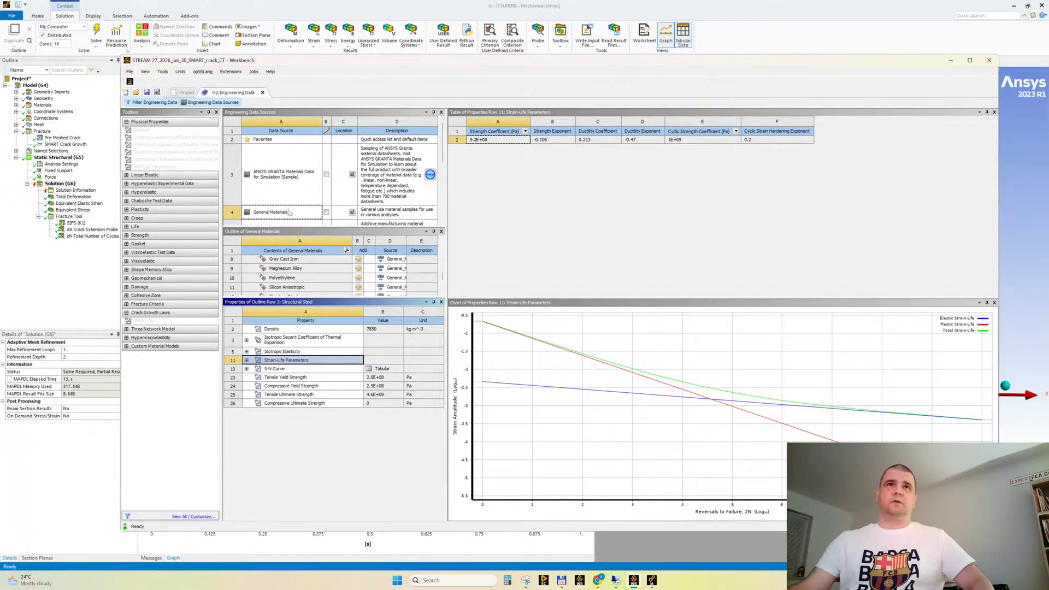
left_click_drag(281, 299, 280, 343)
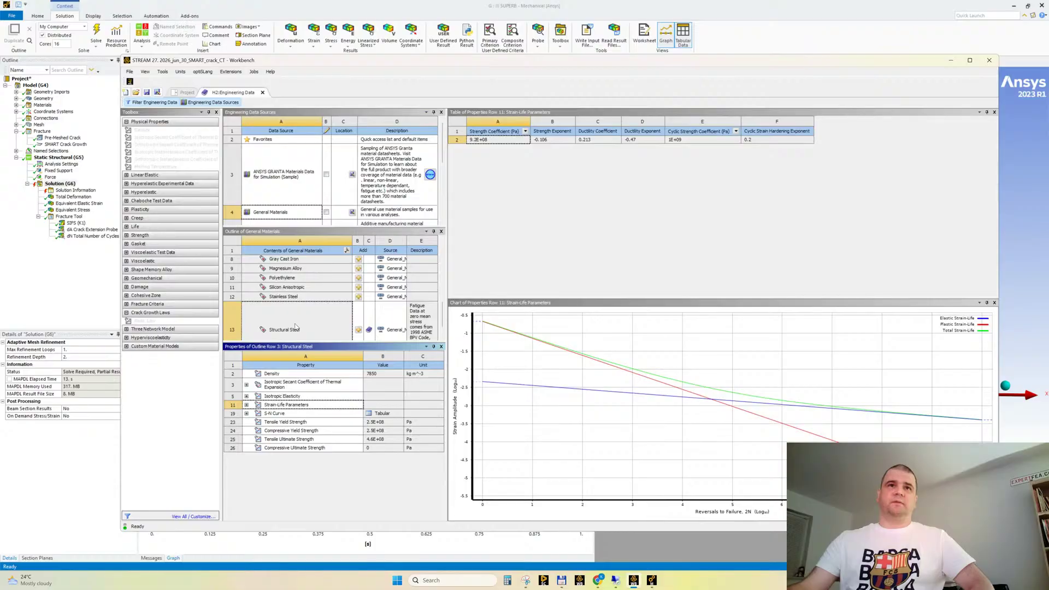
left_click(296, 328)
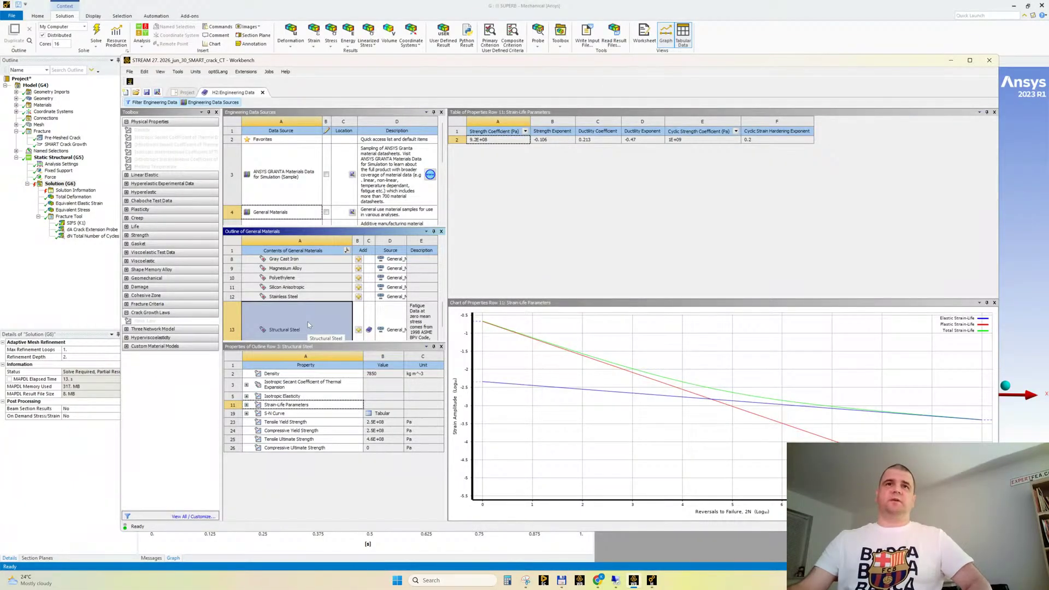
Leave the material library and examine the Paris' Law constants of Structural Steel with Paris Law and the matching crack growth law
left_click(231, 103)
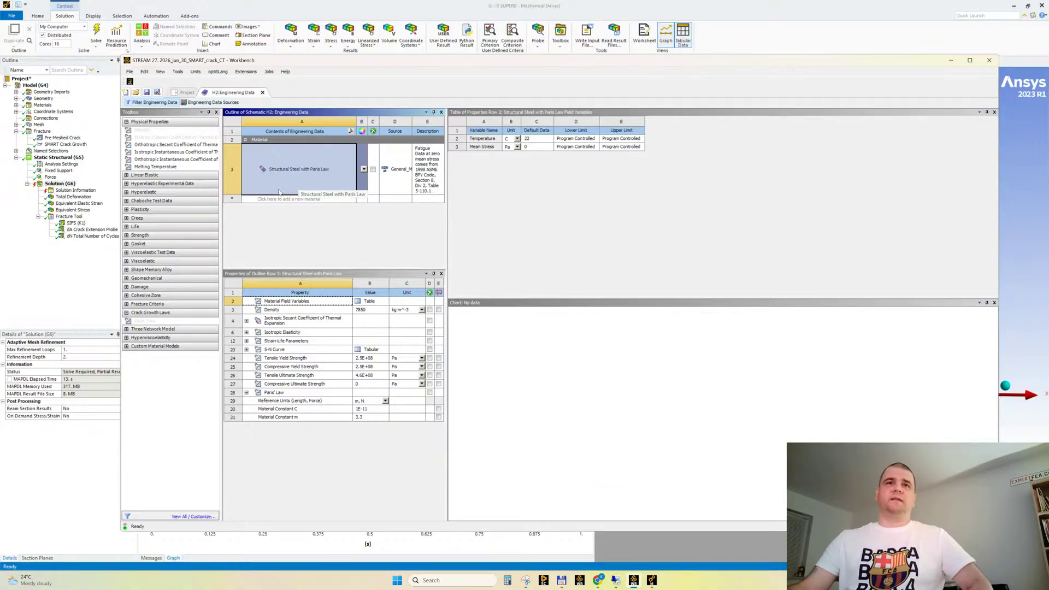
left_click(276, 394)
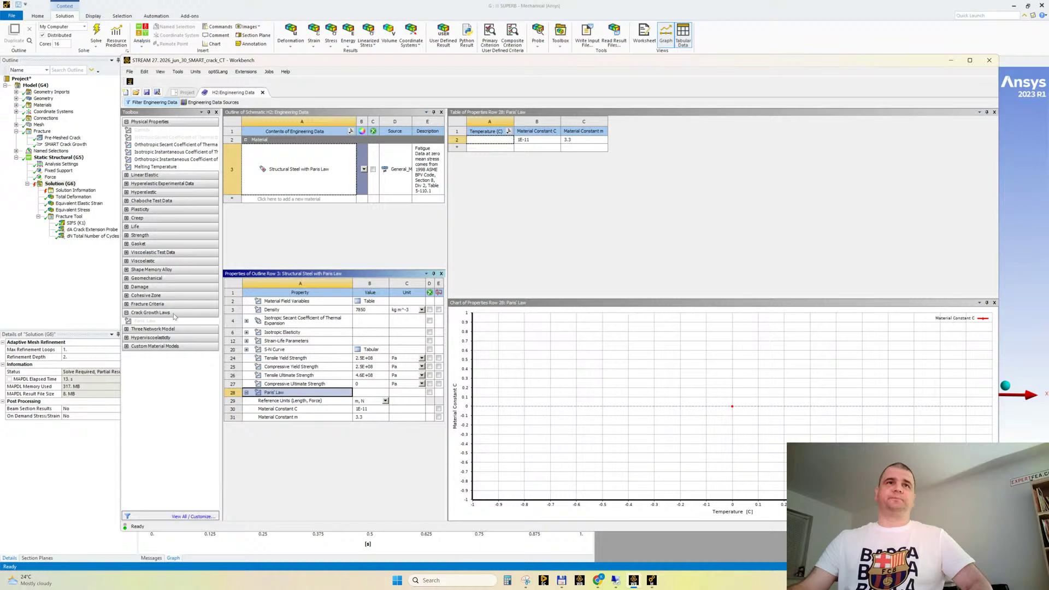
left_click(146, 322)
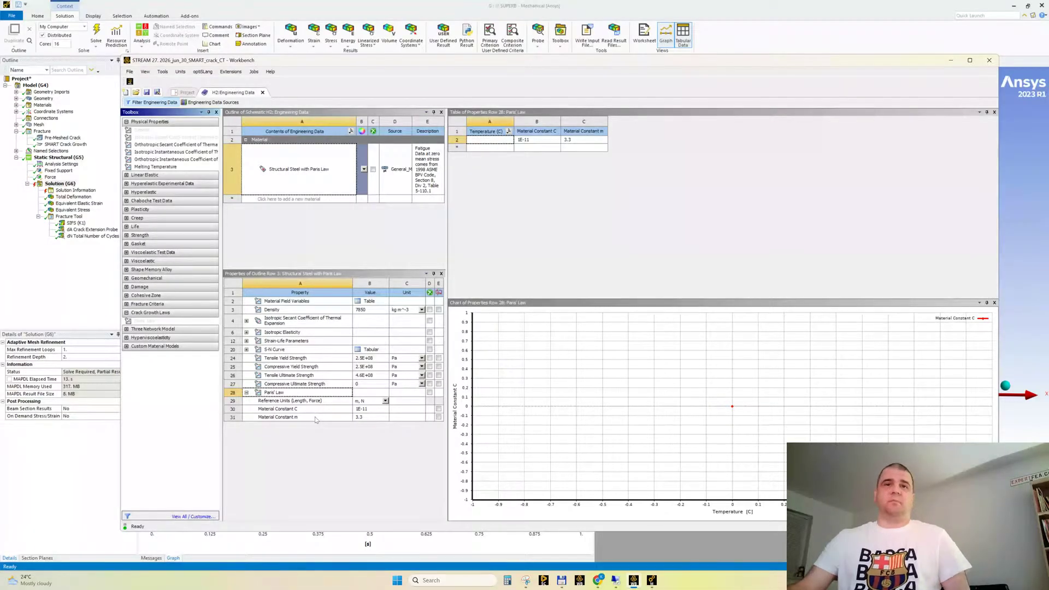
Check the livestream chat for new messages and return to the Engineering Data in Workbench
mouse_move(598, 580)
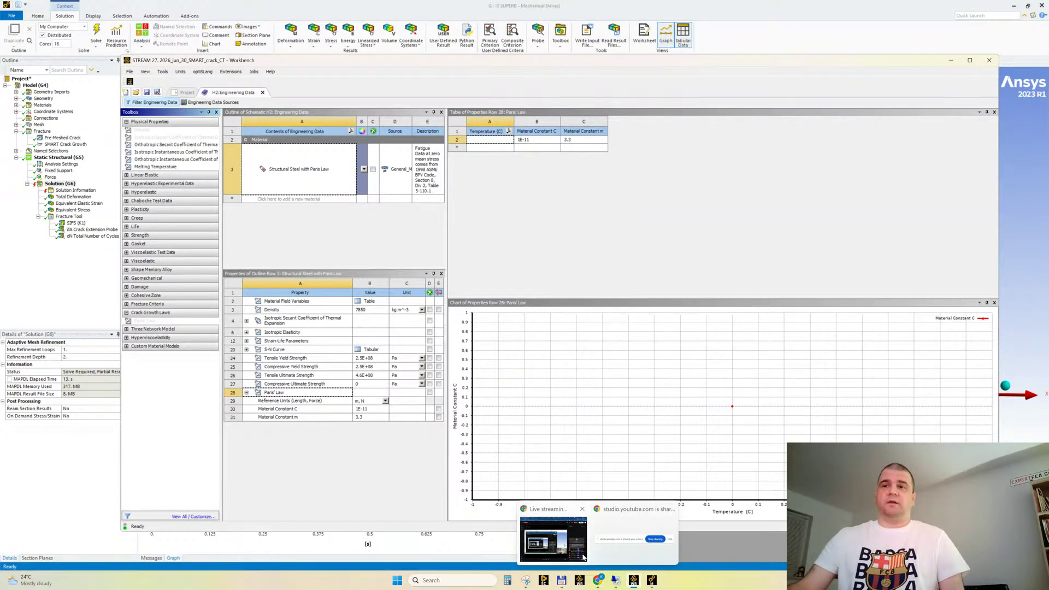
left_click(565, 539)
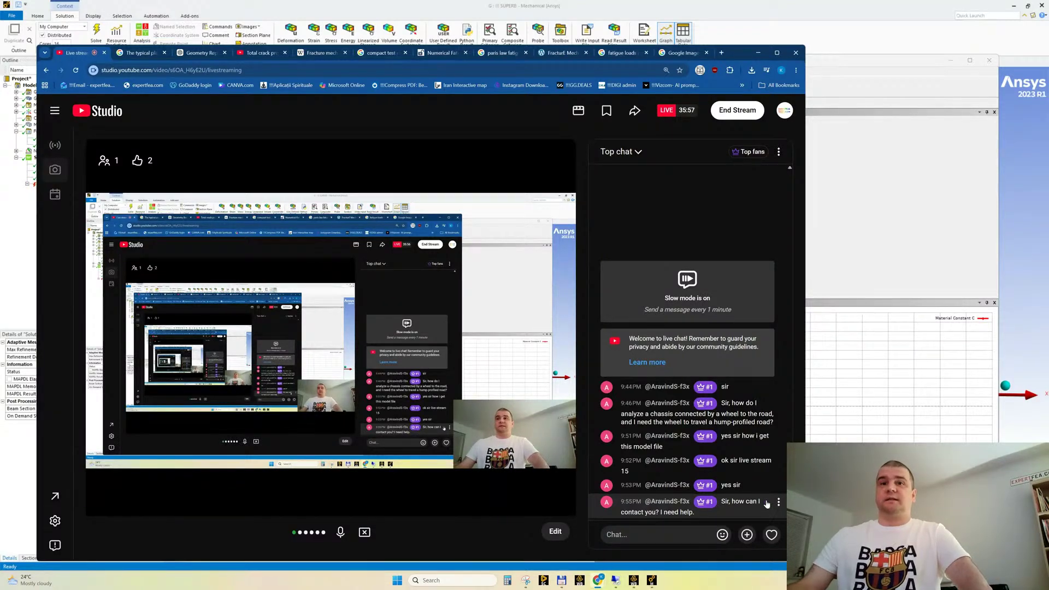
left_click(757, 54)
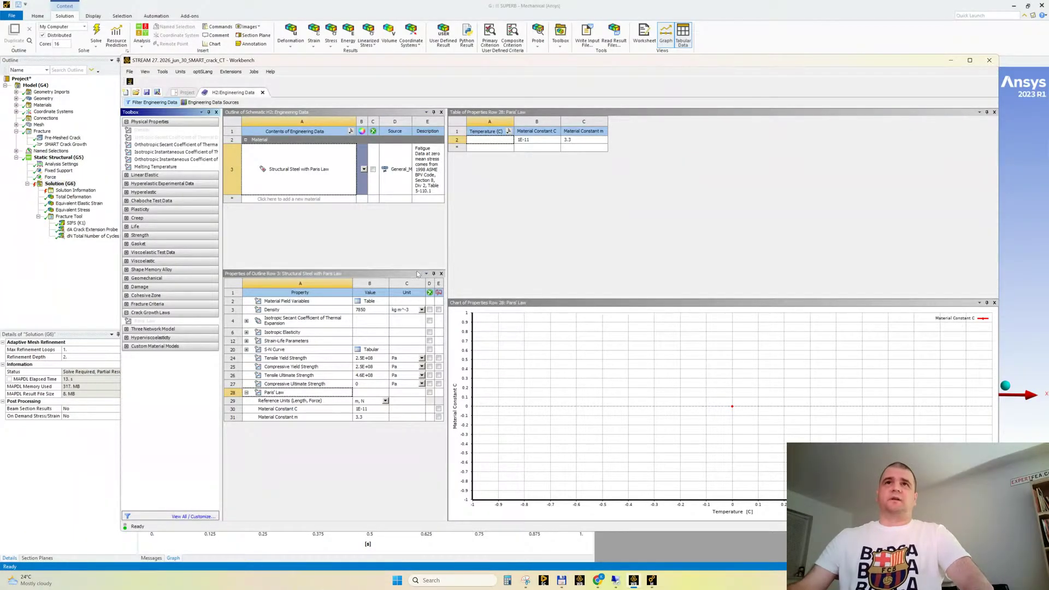
Switch to the web browser, search for "paris law parameters for steel" and examine the typical C and m ranges
left_click_drag(446, 249, 459, 249)
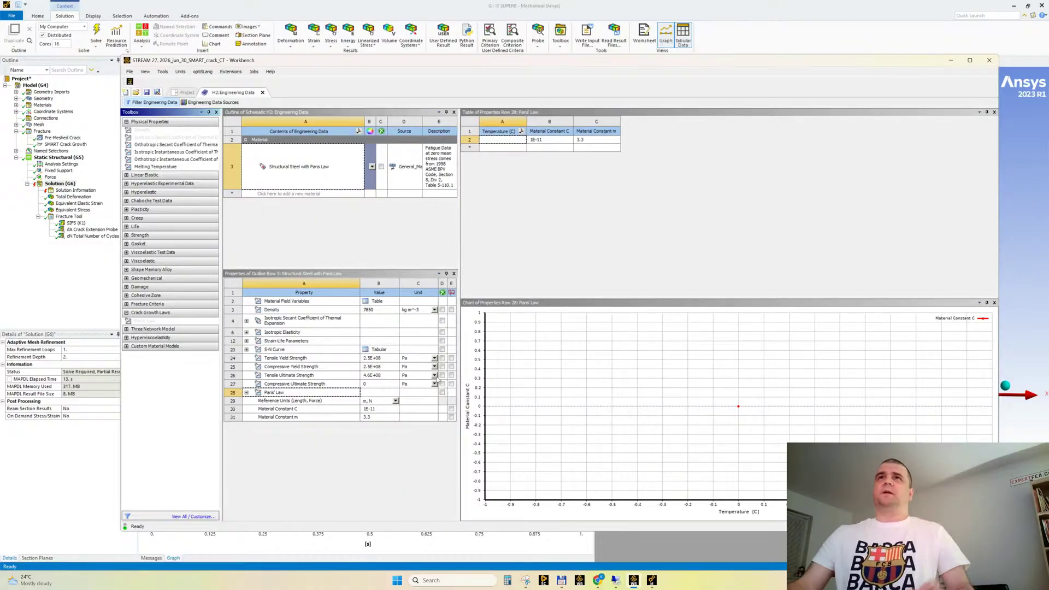
mouse_move(601, 582)
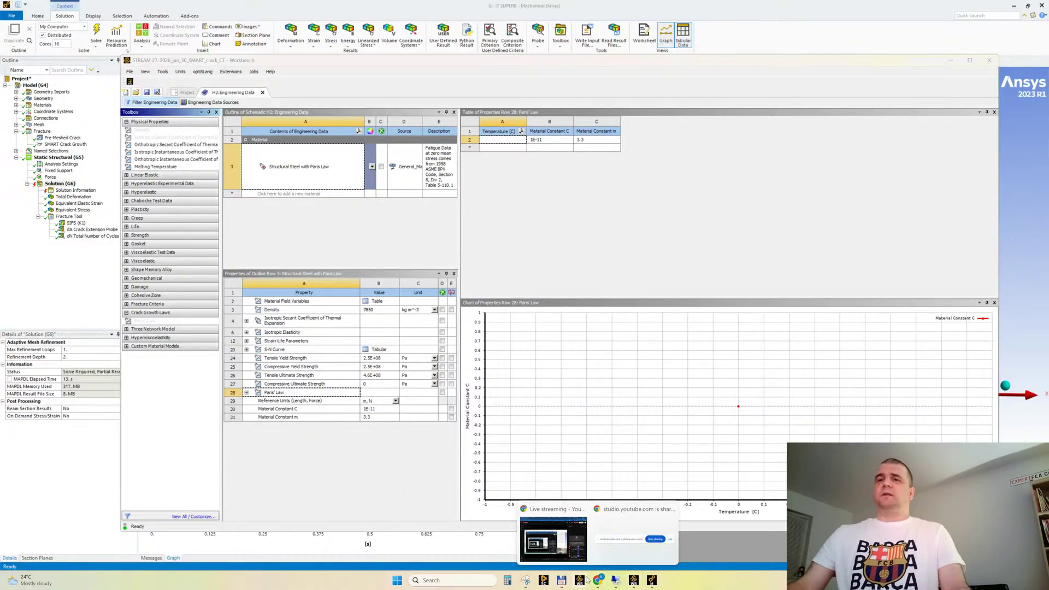
left_click(551, 541)
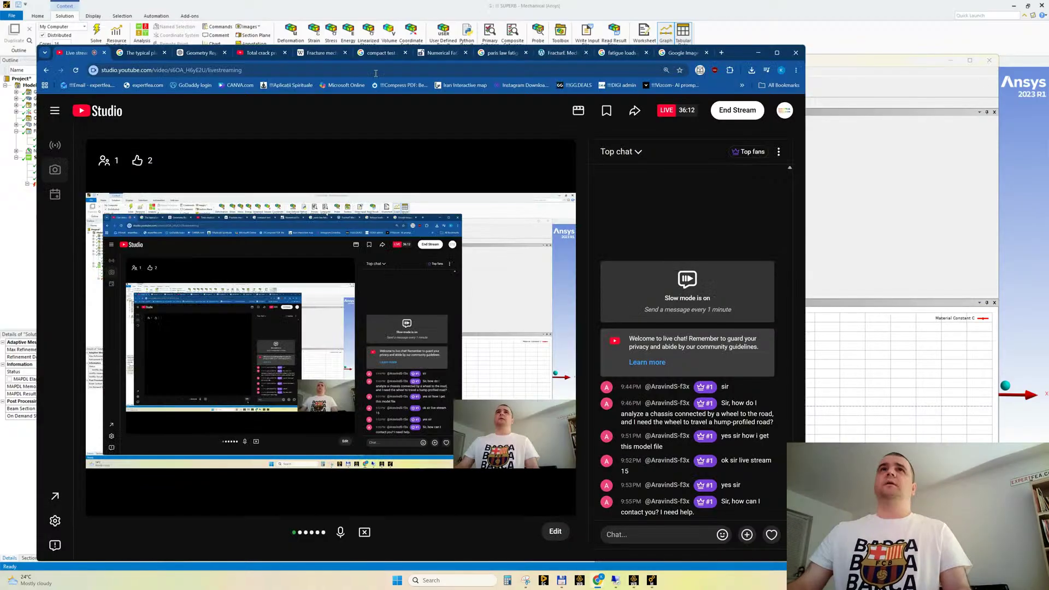
left_click(317, 52)
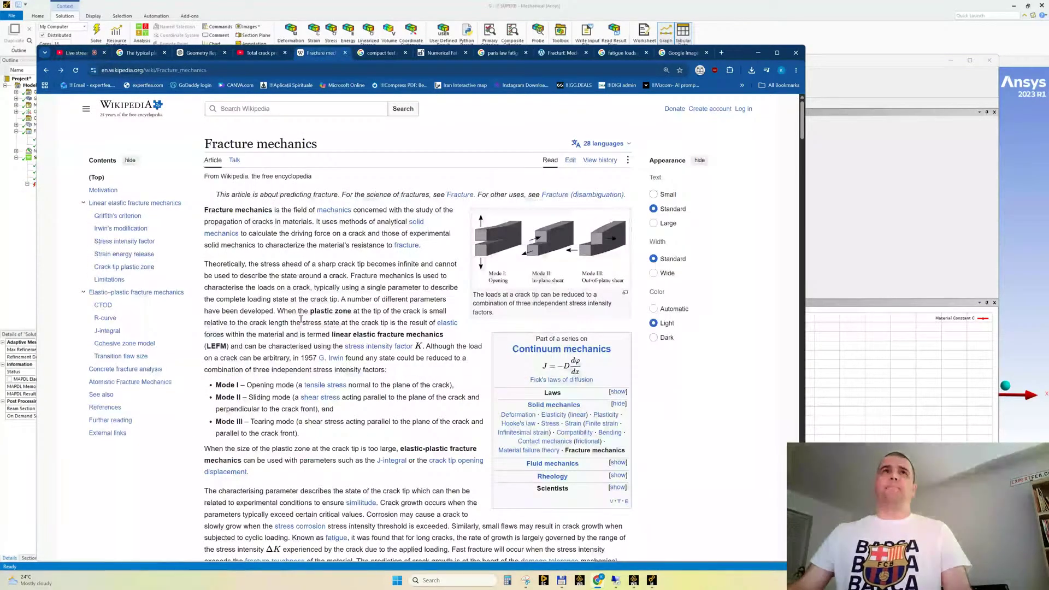
left_click(192, 71)
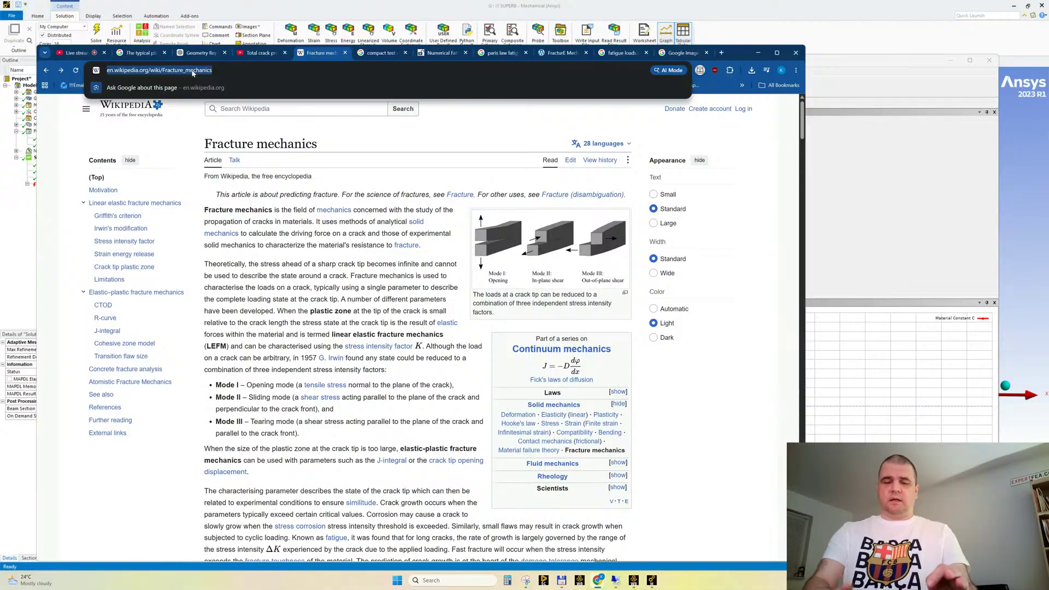
type("paris law p")
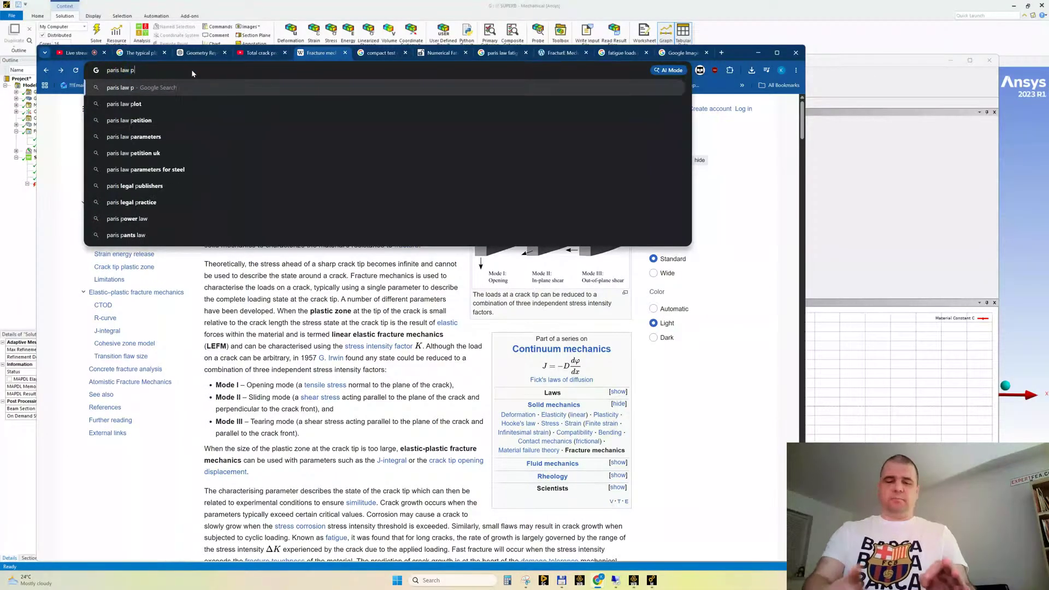
type("arameters ")
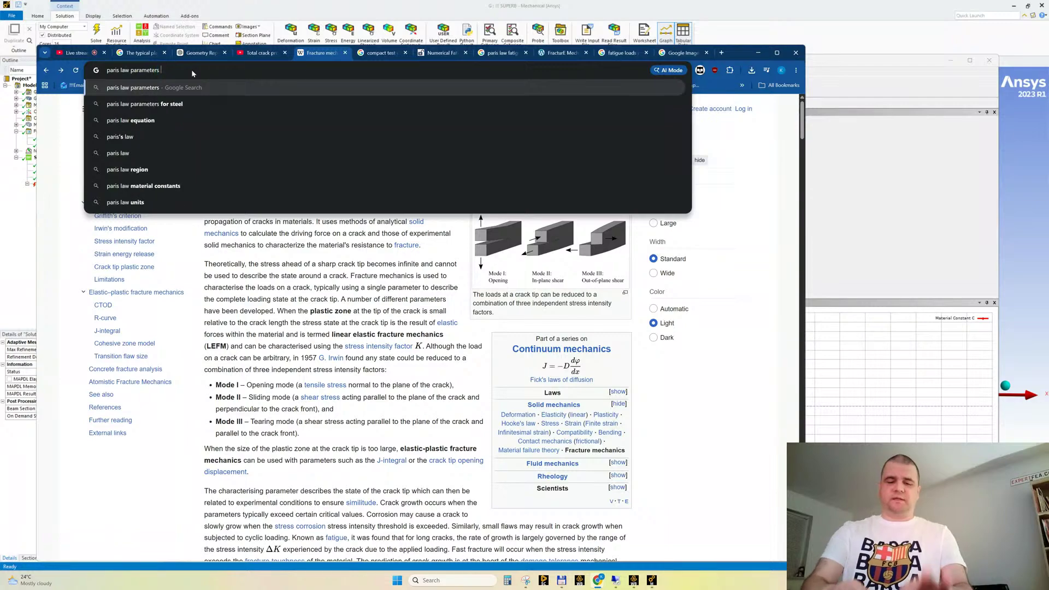
type("for ste")
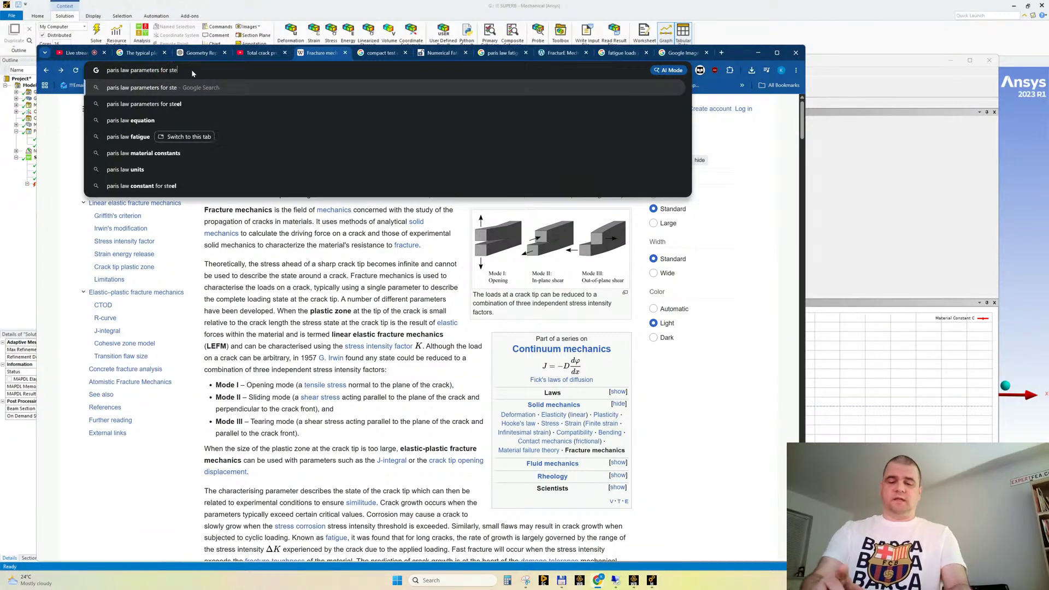
type("el")
key("Return")
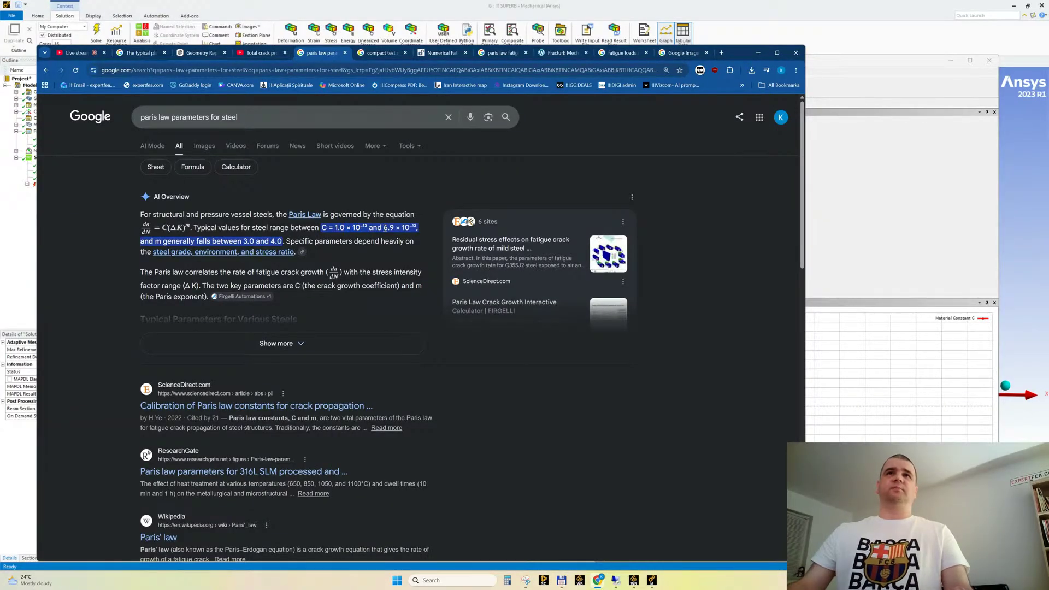
left_click_drag(415, 229, 328, 229)
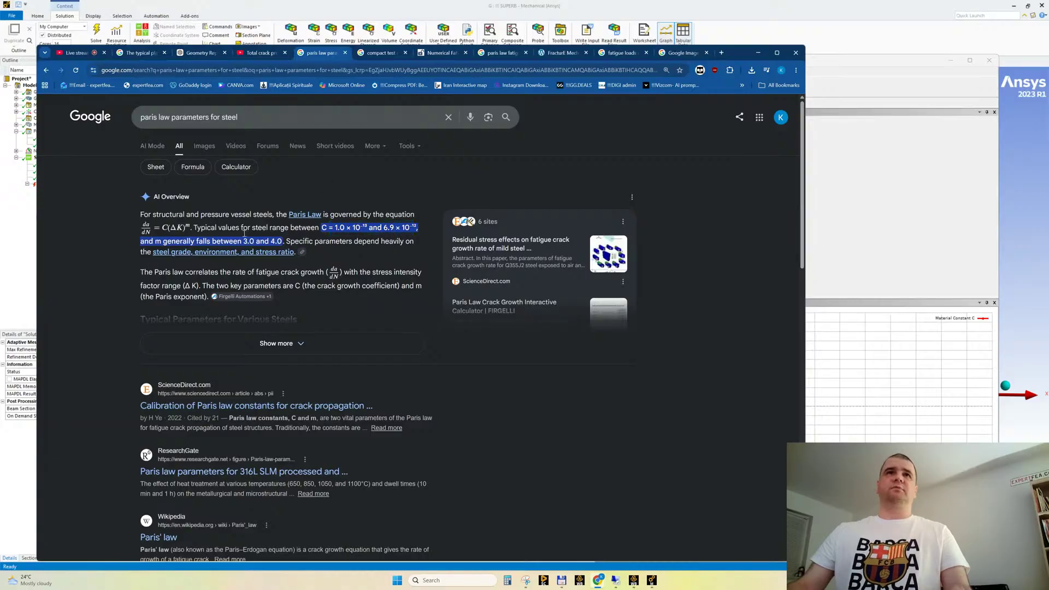
left_click_drag(245, 241, 287, 241)
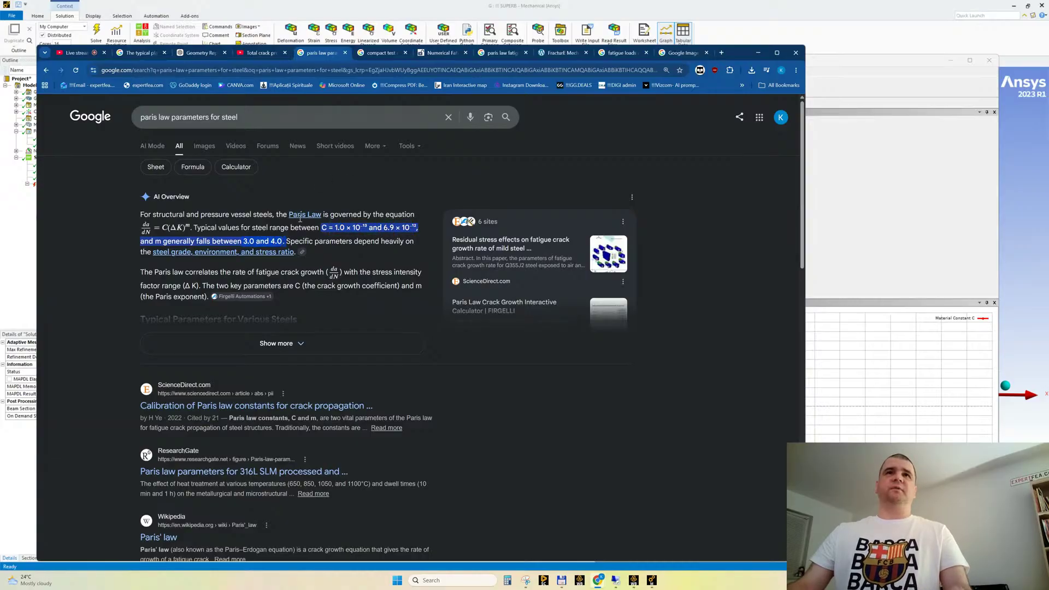
Return to Workbench and set the Paris' Law Material Constant C of Structural Steel with Paris Law to 1E-13
left_click(896, 69)
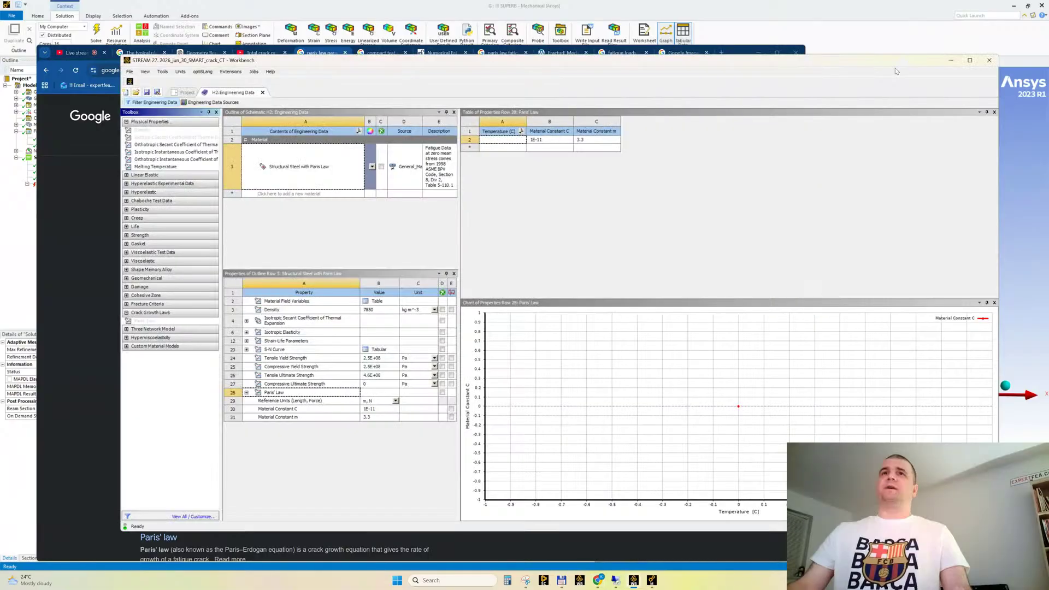
left_click(336, 155)
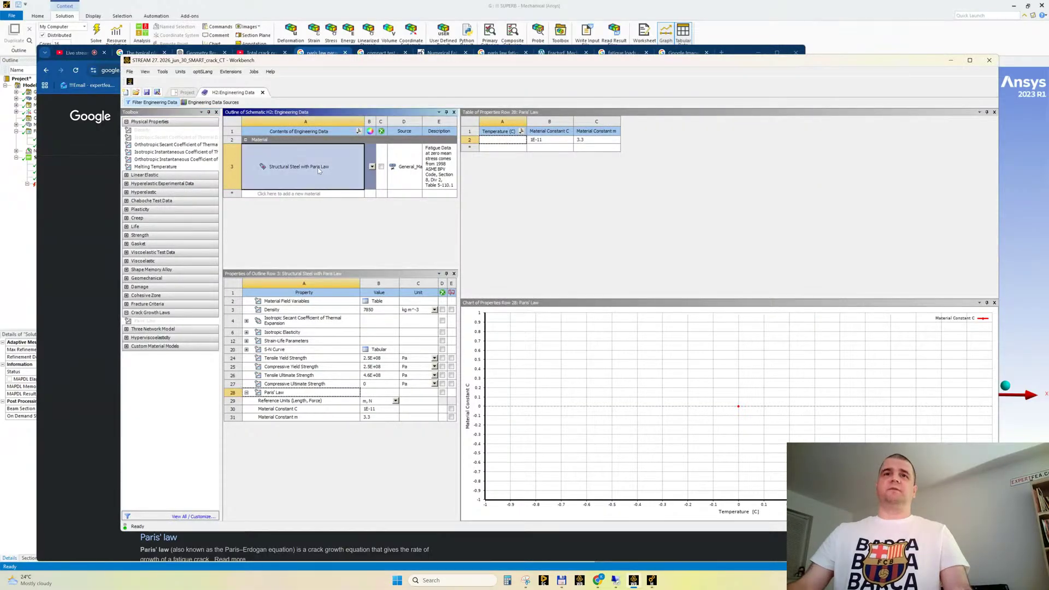
left_click(378, 409)
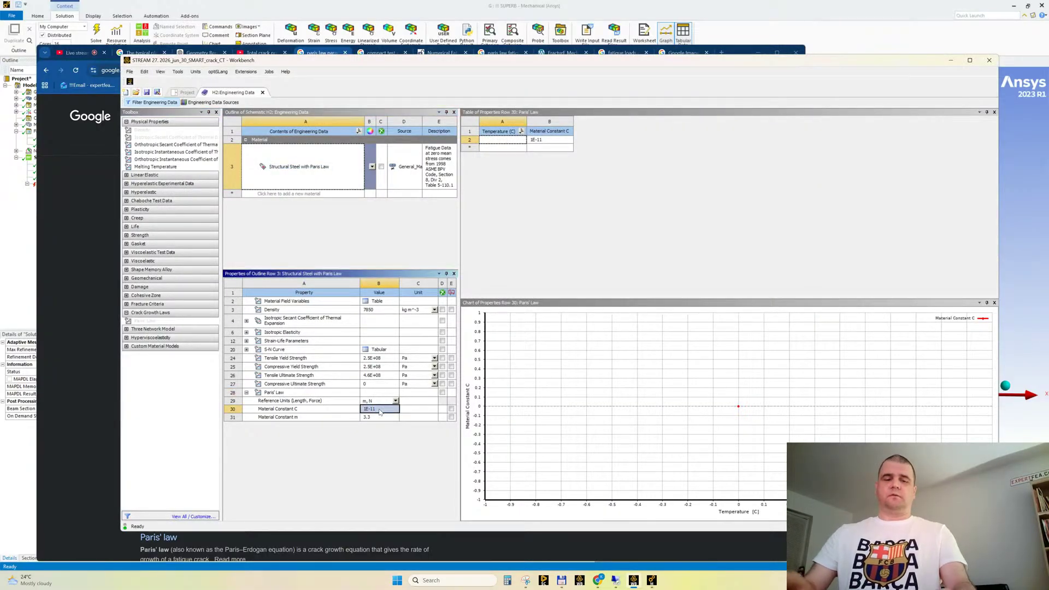
left_click(378, 409)
type("1E-13")
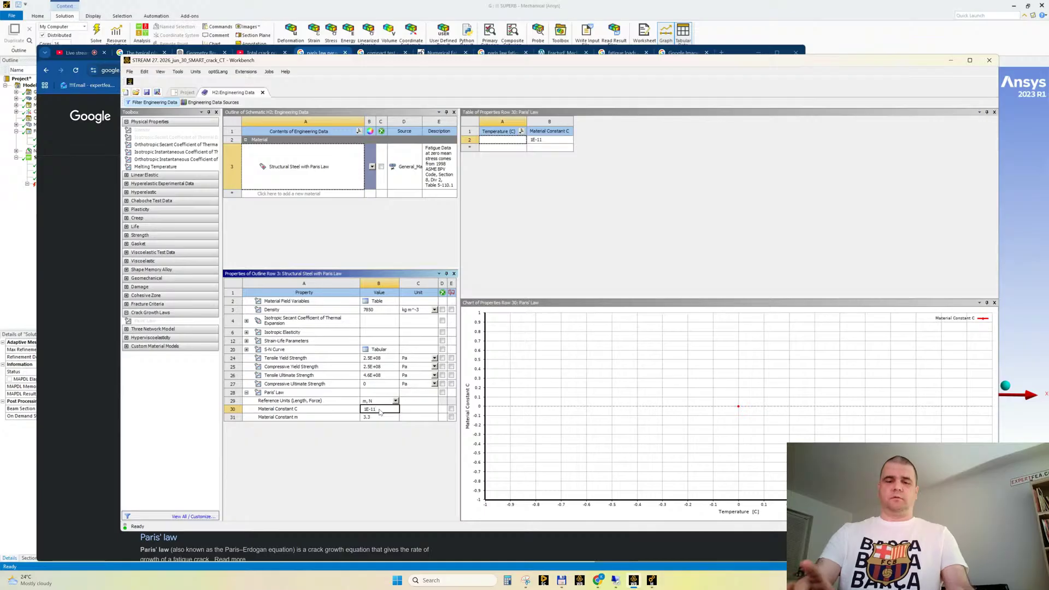
key("Return")
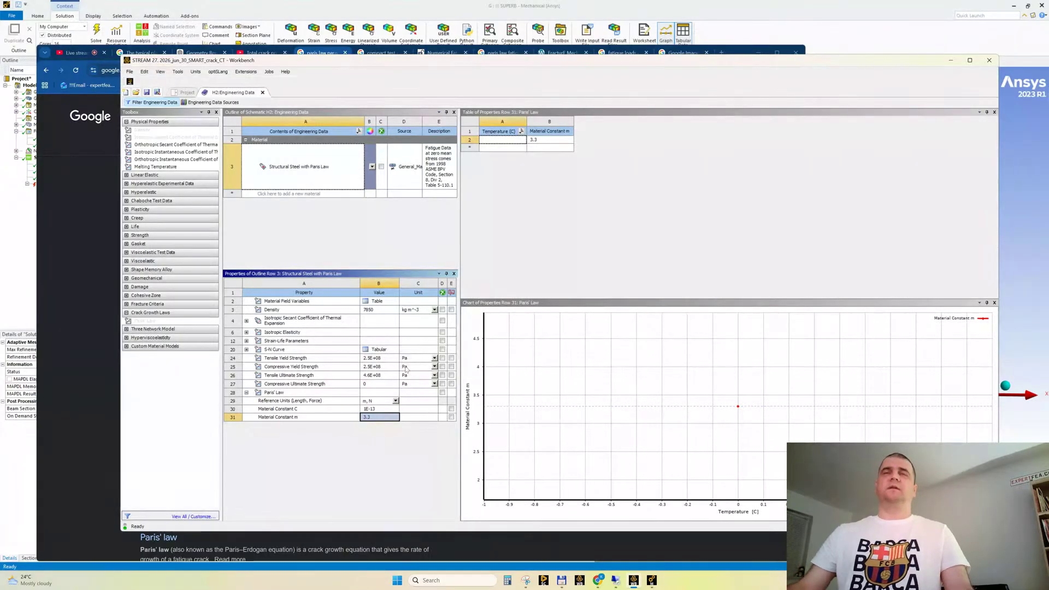
Switch back to the web browser and change the search to "paris law parameters for aluminum"
left_click_drag(491, 85, 509, 84)
left_click(100, 235)
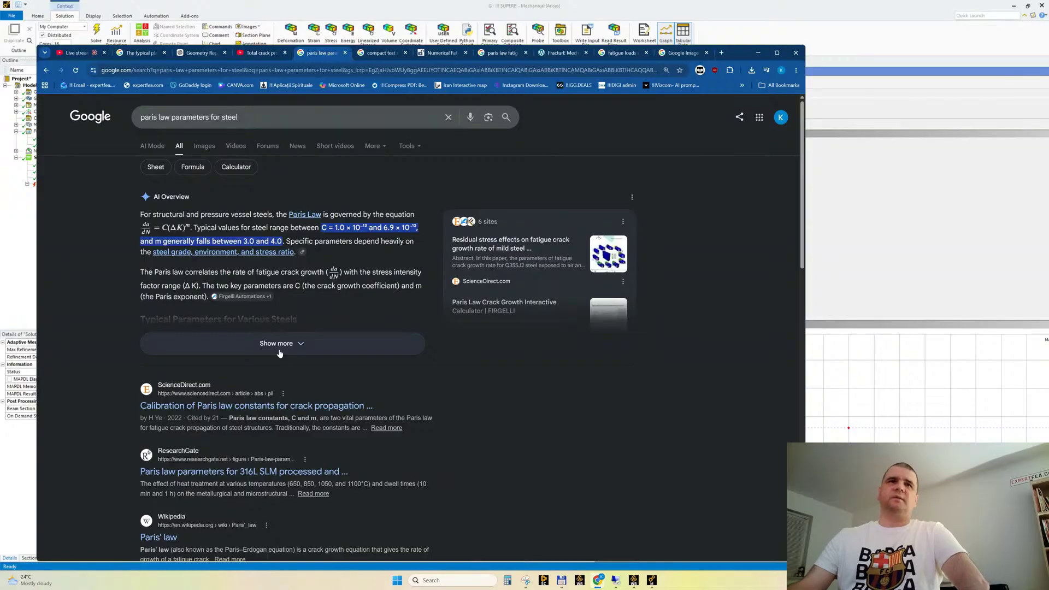
double_click(228, 117)
type("a")
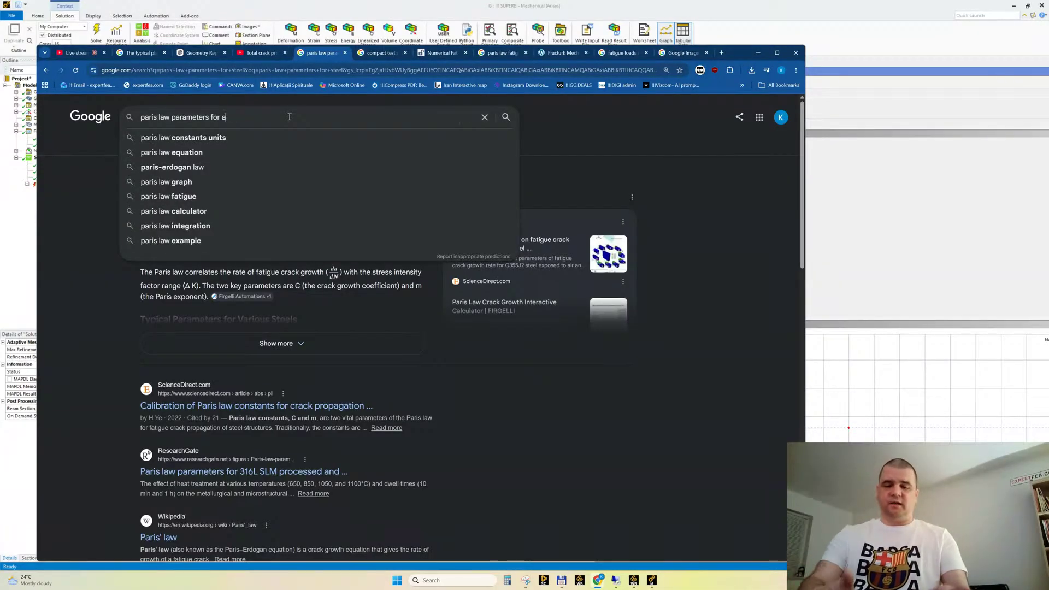
type("luminum")
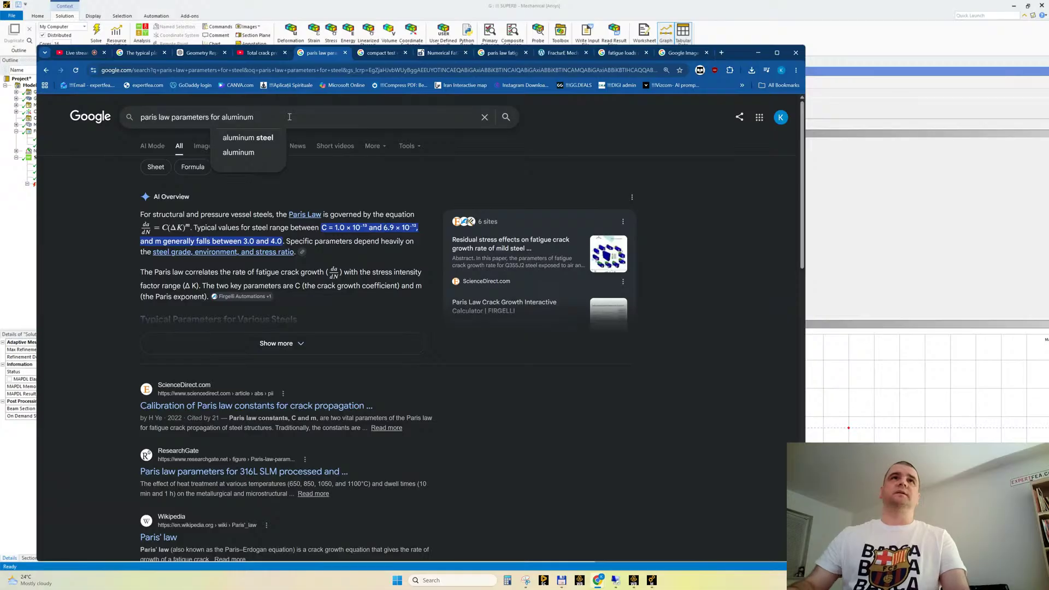
key("Return")
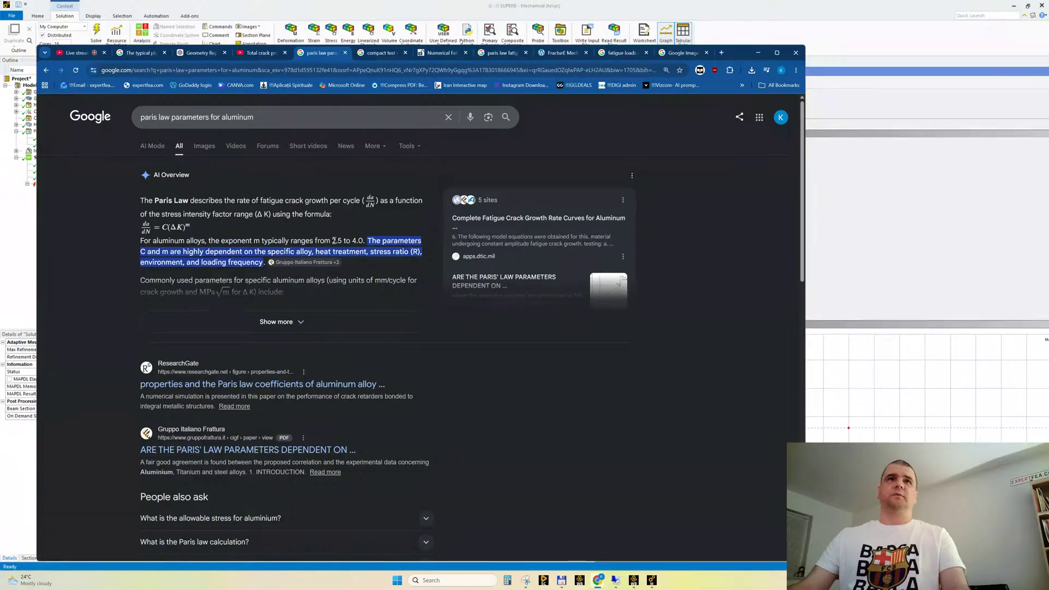
Expand the AI overview and examine the aluminum exponent range and the C and m values for Aluminum 2024-T3 / T351
left_click_drag(334, 241, 360, 241)
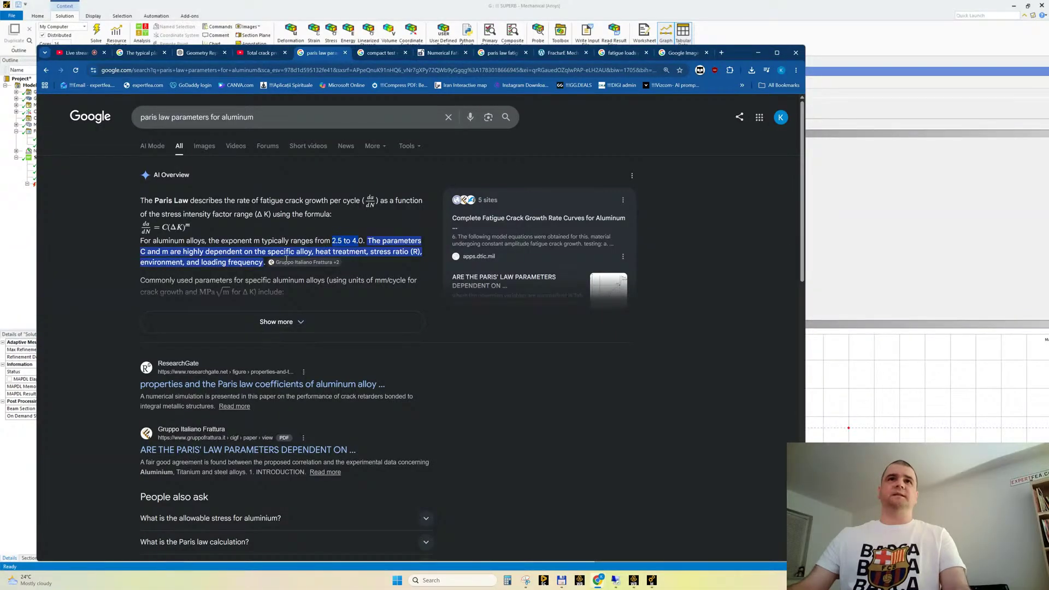
left_click(288, 324)
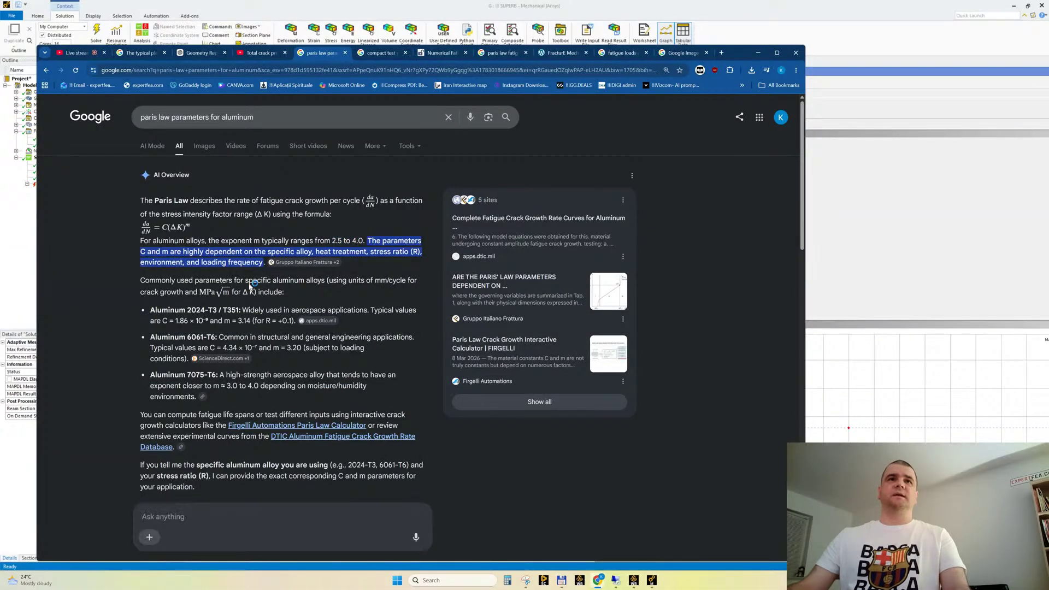
scroll(250, 284, "down", 2)
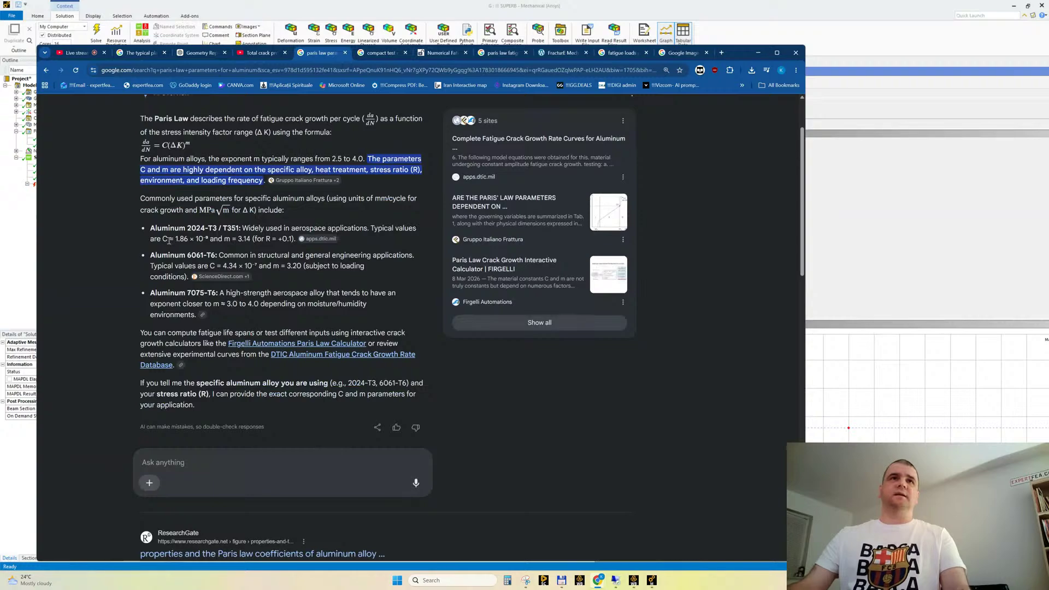
left_click_drag(168, 239, 208, 238)
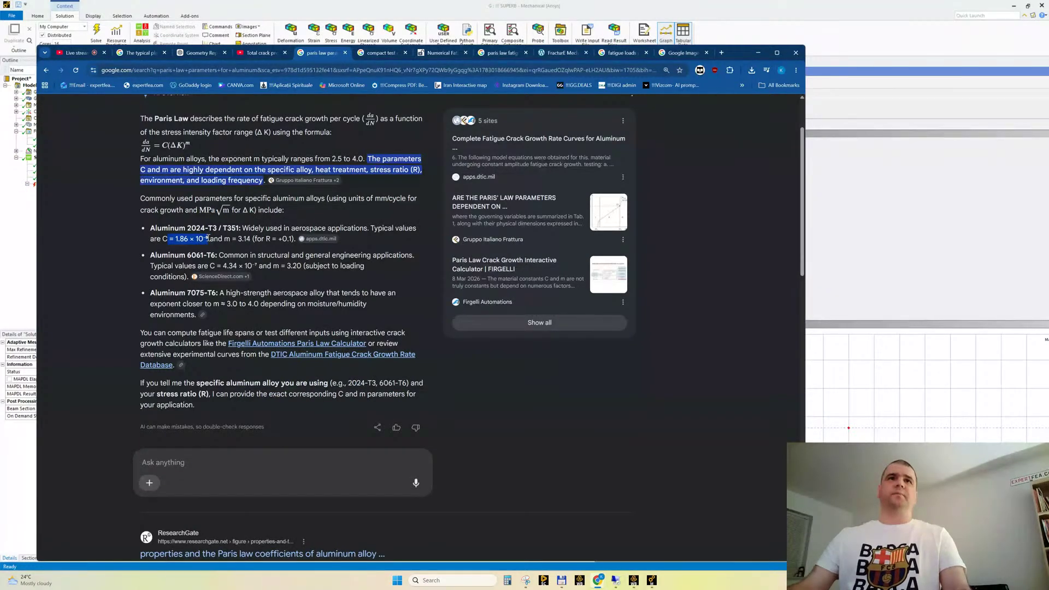
left_click_drag(208, 239, 176, 240)
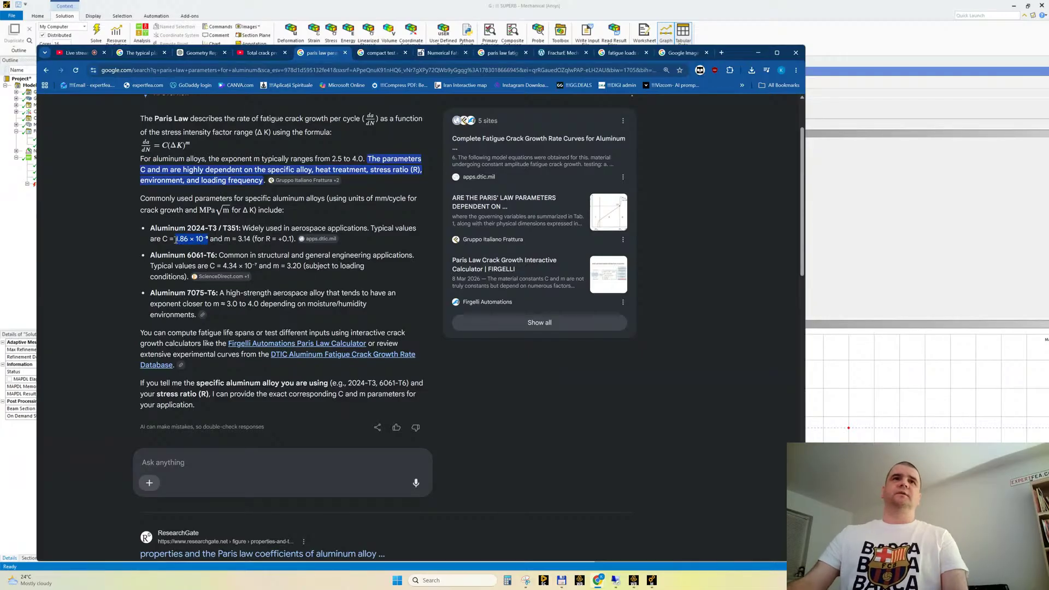
left_click(207, 239)
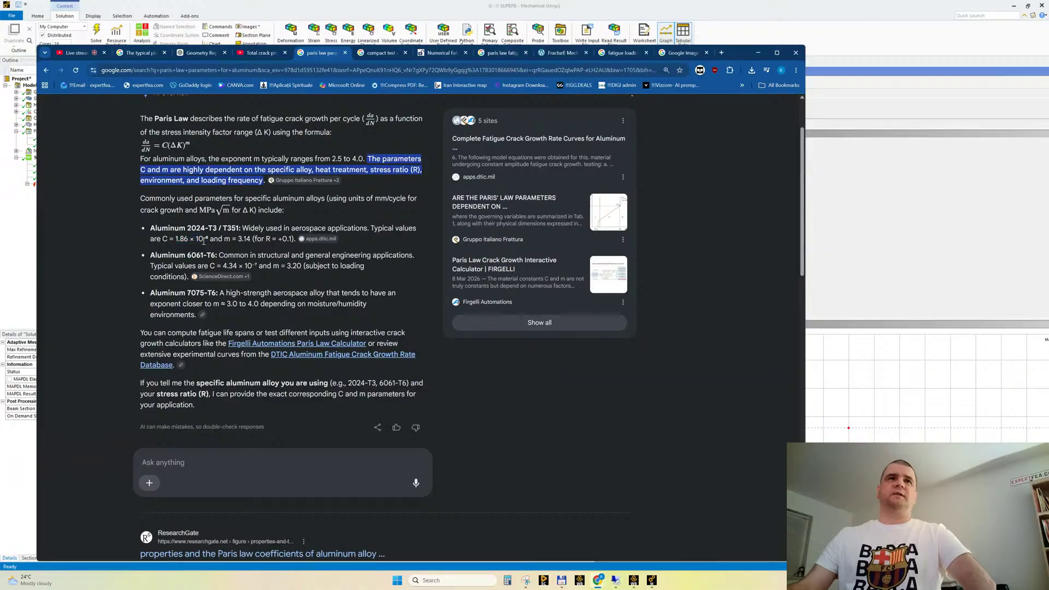
left_click_drag(208, 238, 205, 241)
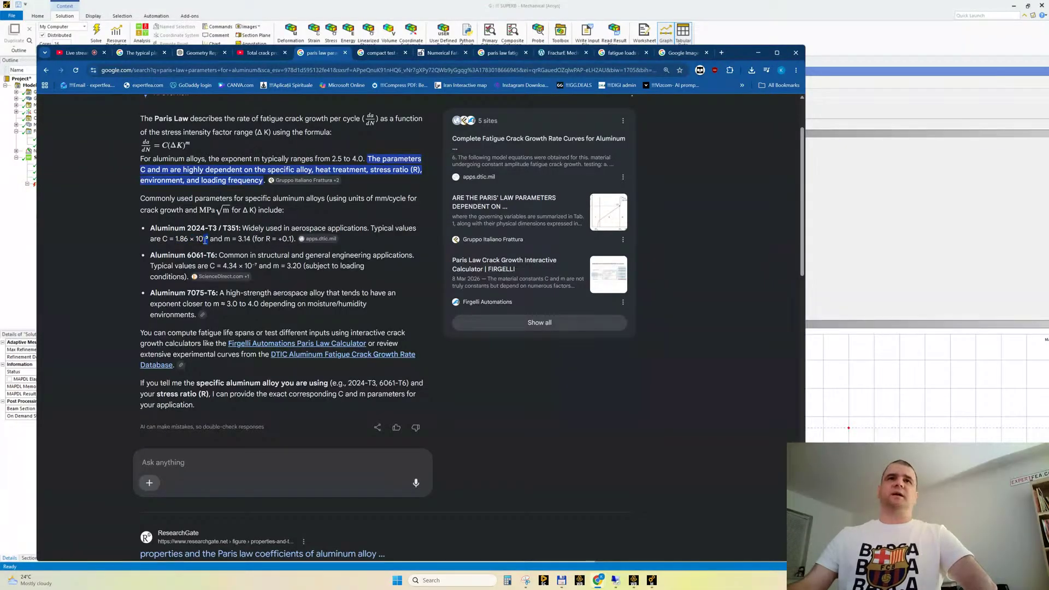
left_click(236, 239)
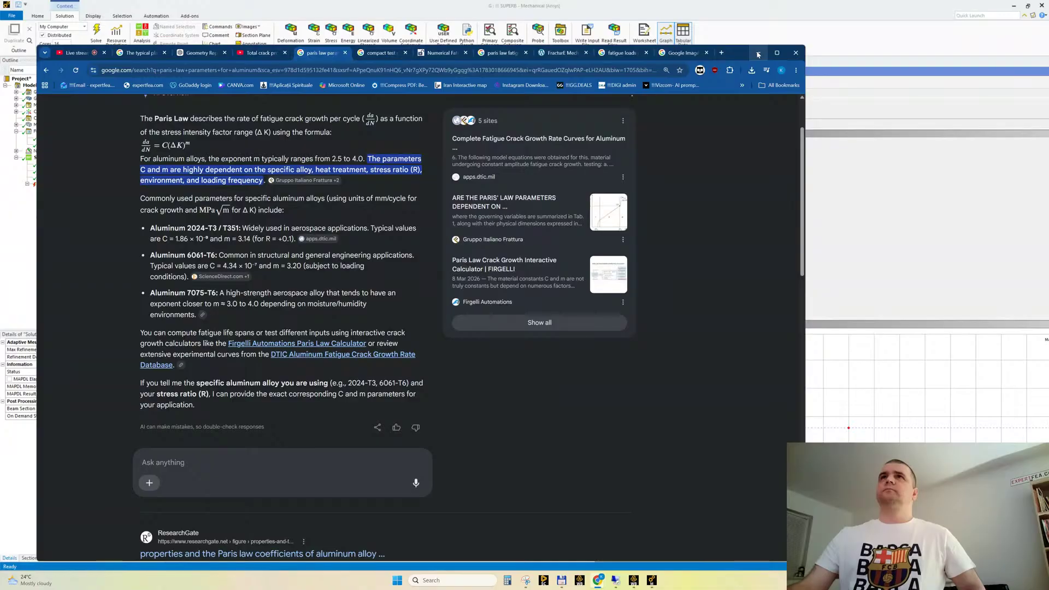
Go back to the steel search results, then switch to Workbench and check the Paris' Law constants in Engineering Data
left_click(45, 70)
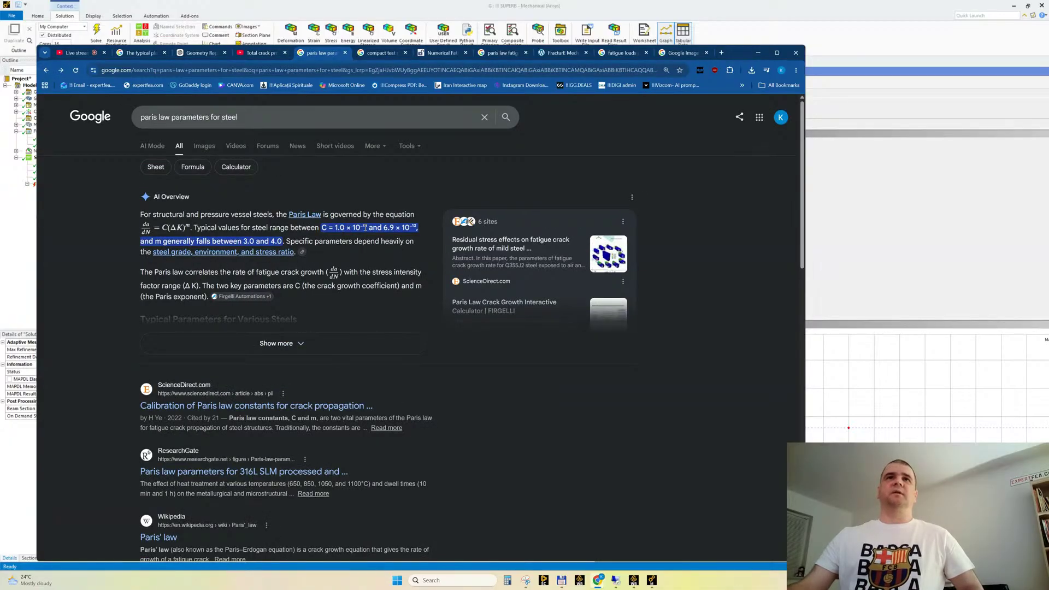
left_click(635, 581)
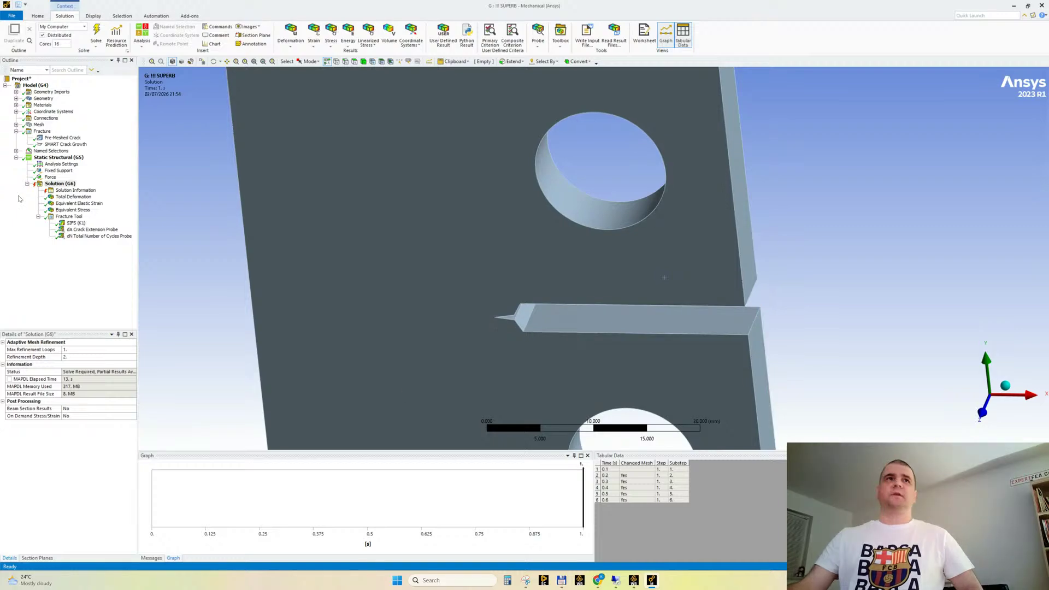
left_click(635, 581)
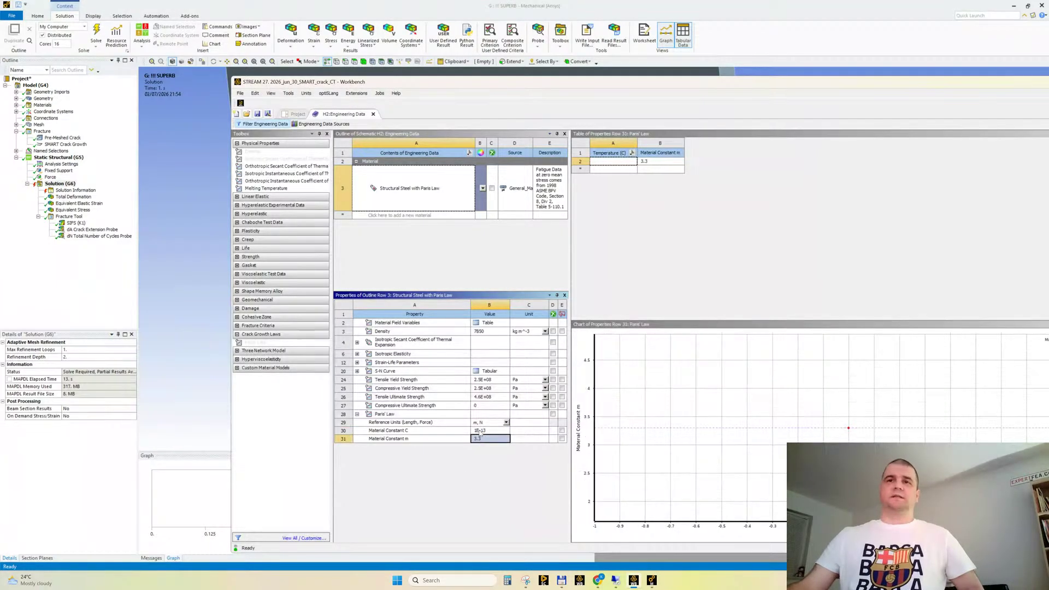
left_click(445, 413)
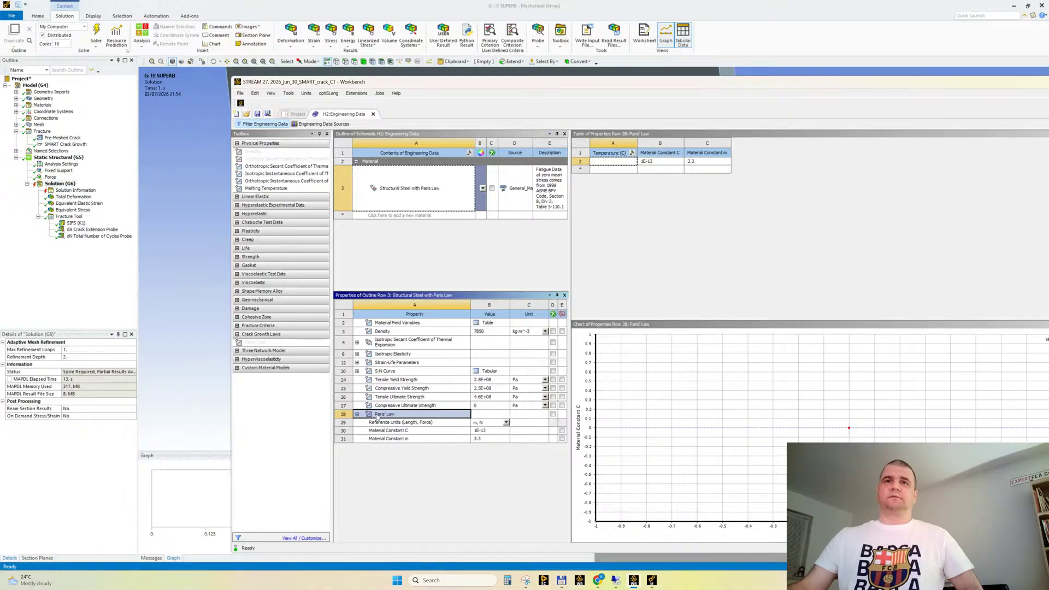
Close Engineering Data and open the Model of Static Structural system H in Mechanical
left_click(374, 114)
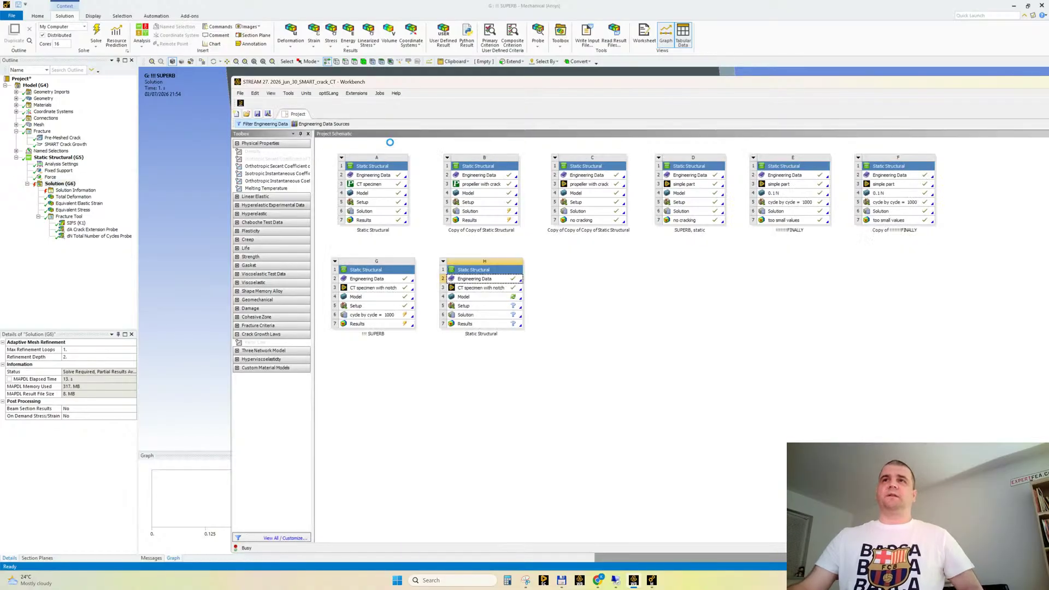
double_click(494, 300)
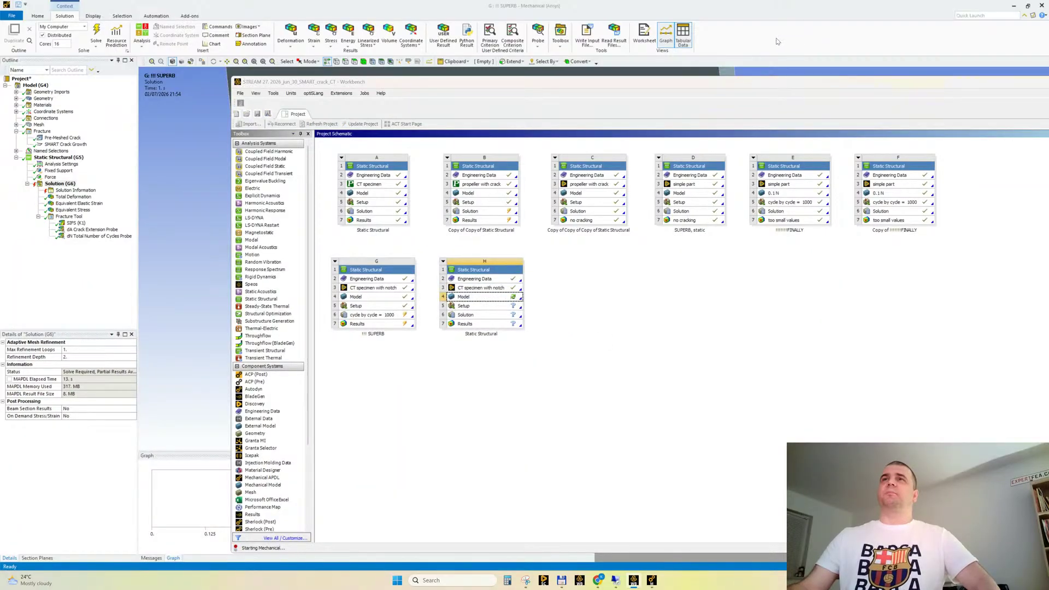
scroll(546, 315, "up", 3)
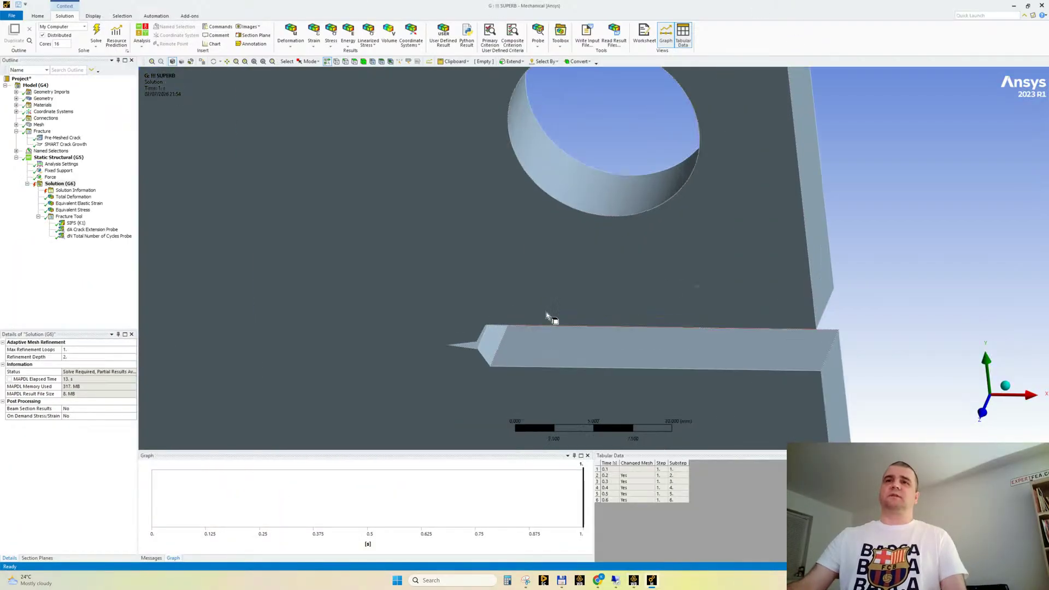
Inspect the notch tip in the system G model and switch to the Mechanical window of system H
middle_click_drag(546, 316, 560, 285)
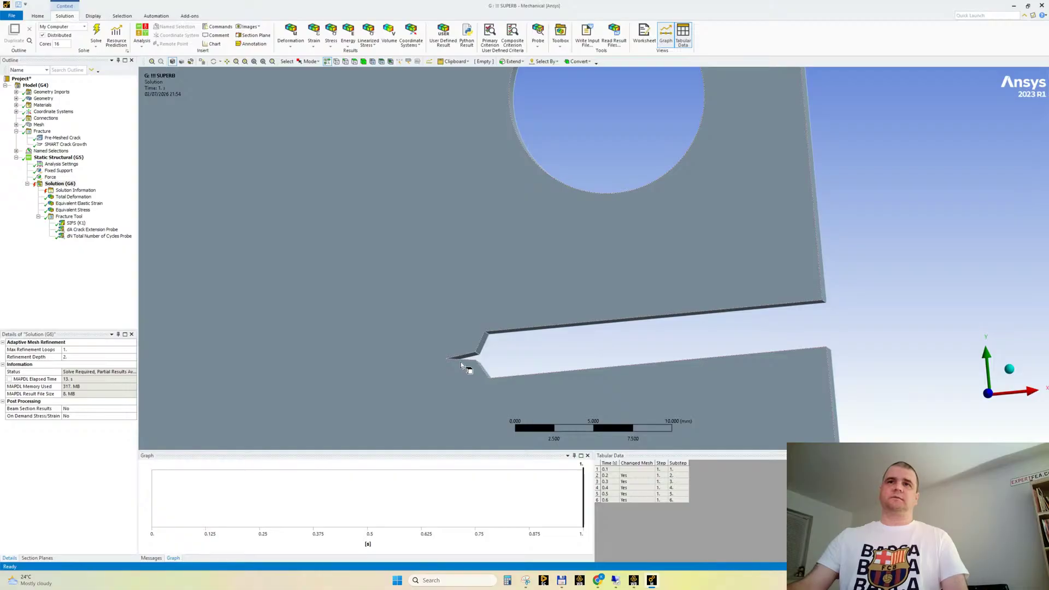
middle_click_drag(513, 352, 492, 370)
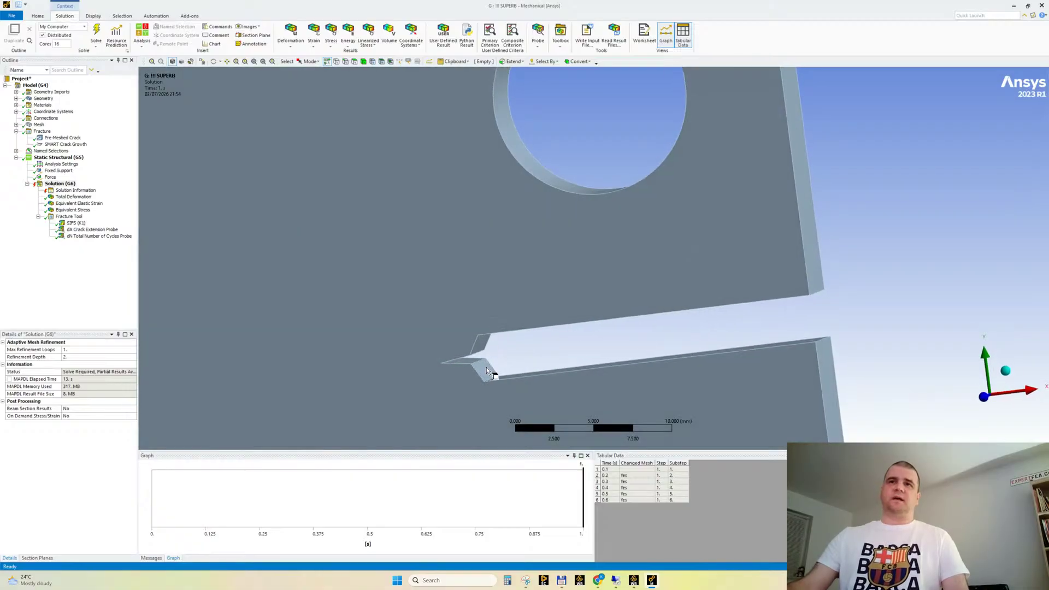
middle_click_drag(520, 303, 478, 311, "ctrl")
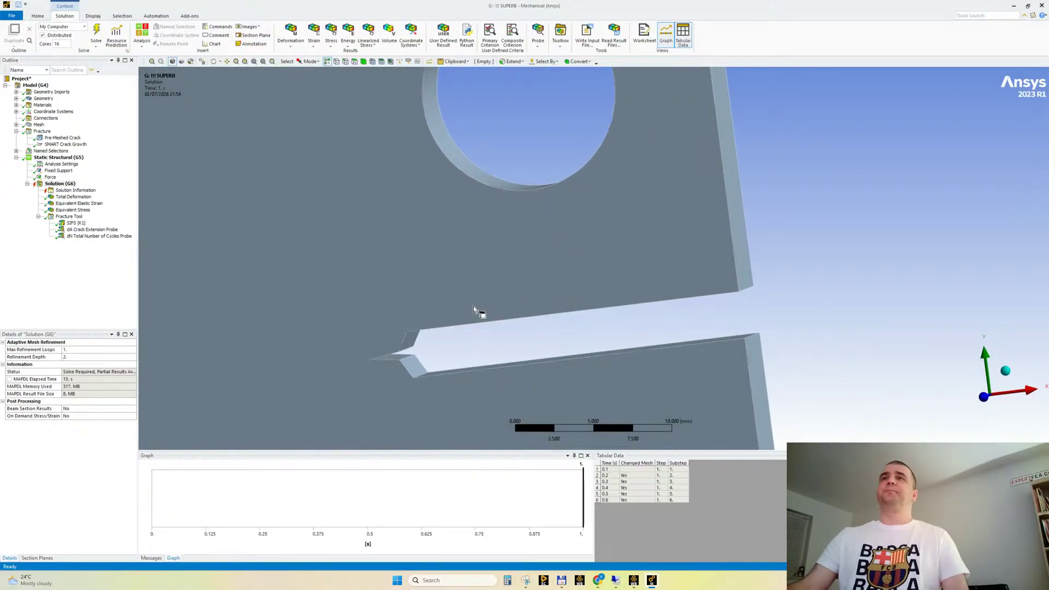
left_click(1014, 7)
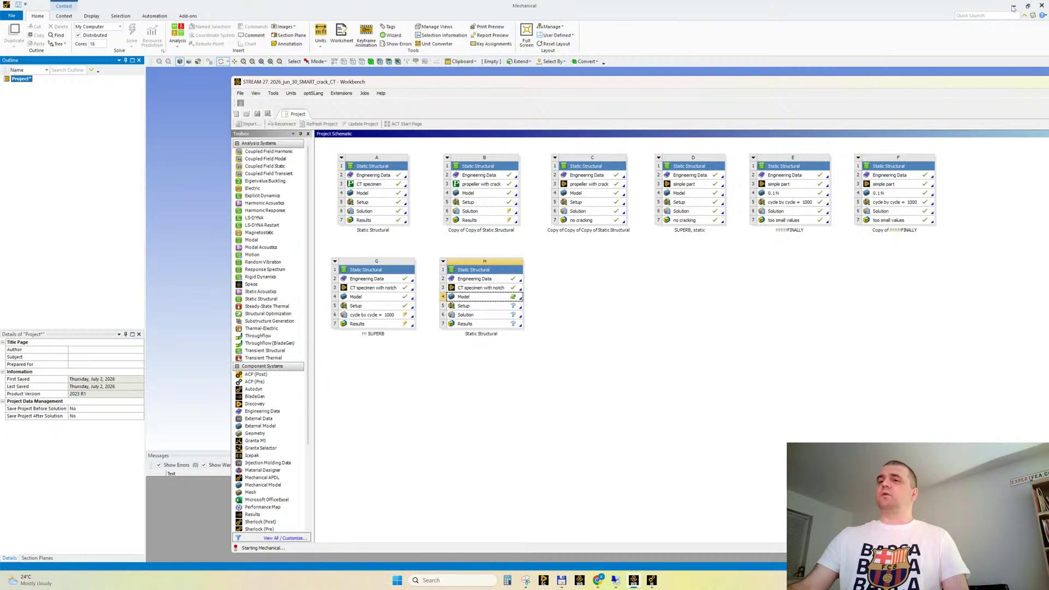
mouse_move(652, 580)
left_click(698, 546)
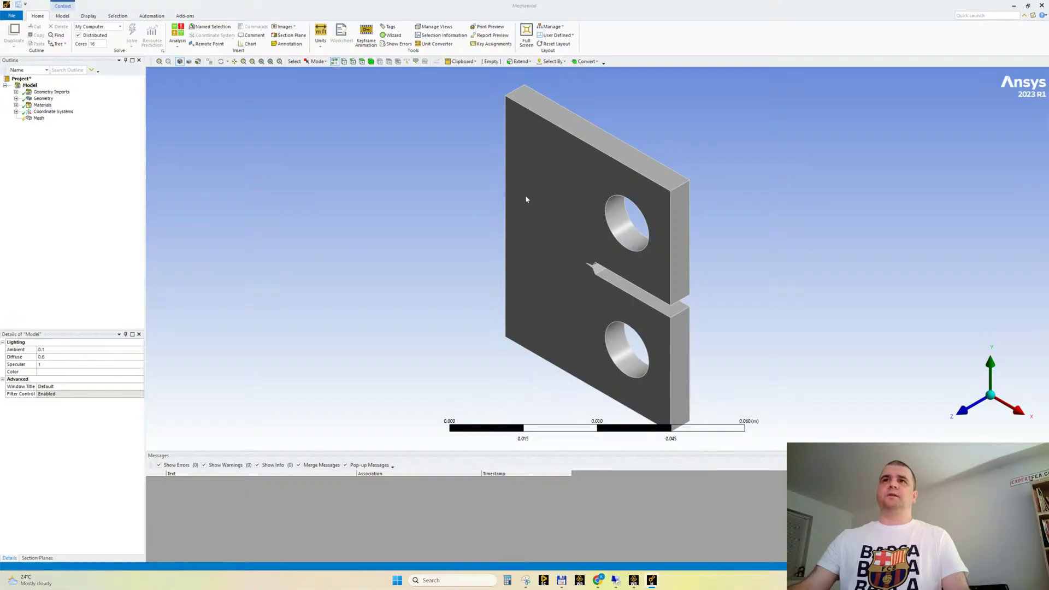
Check the specimen body's material assignment and the Paris' Law constants of Structural Steel with Paris Law
middle_click_drag(621, 264, 651, 250)
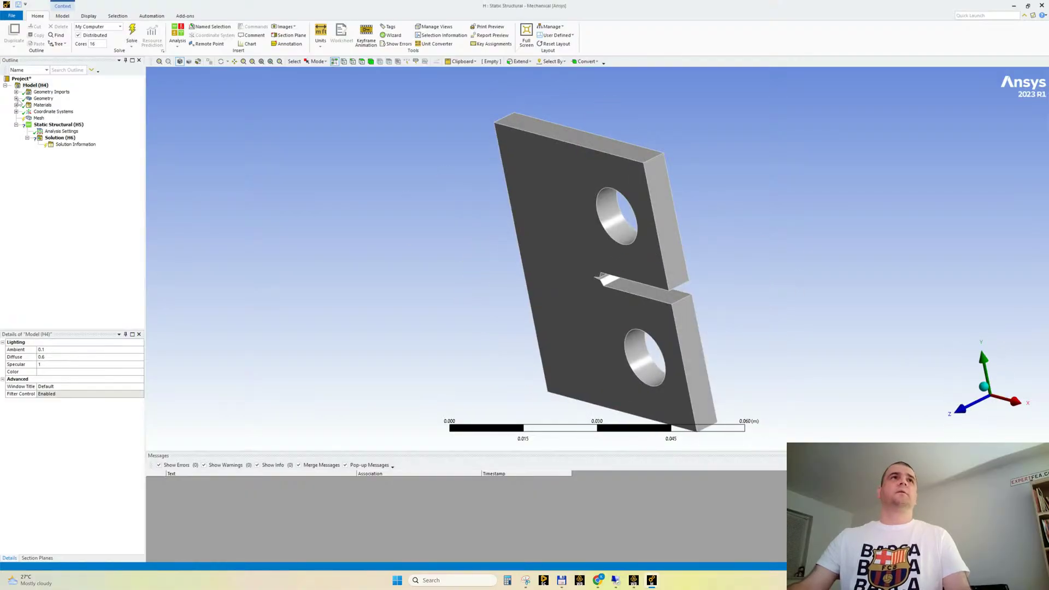
left_click(16, 99)
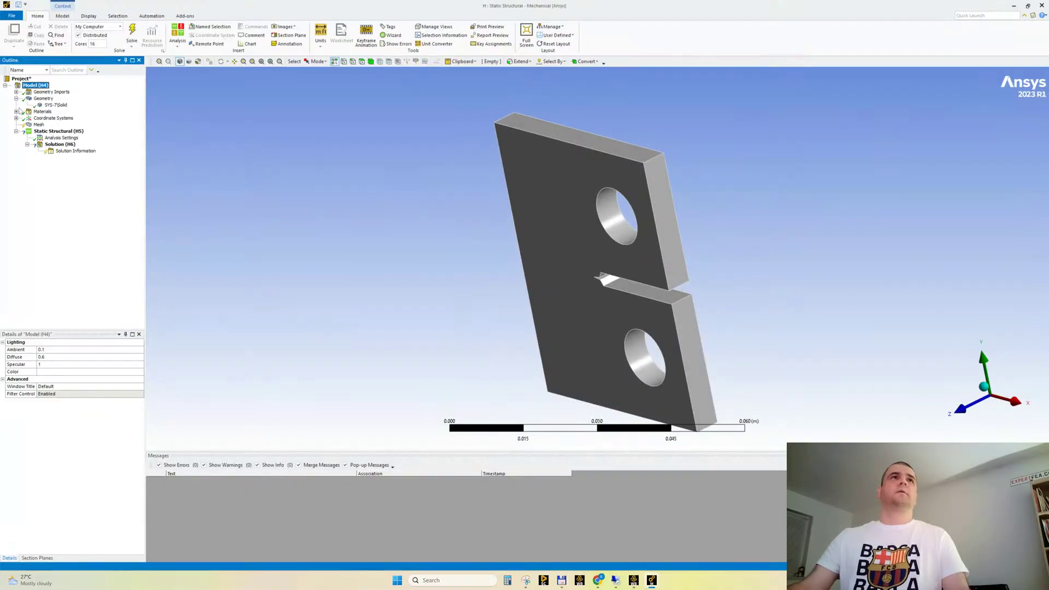
left_click(55, 106)
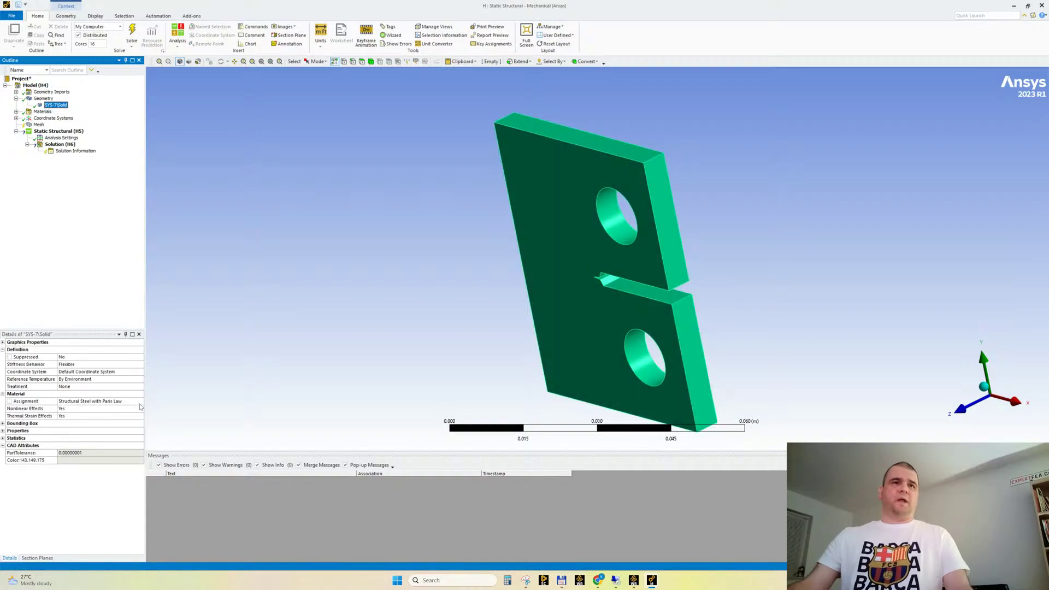
left_click(17, 112)
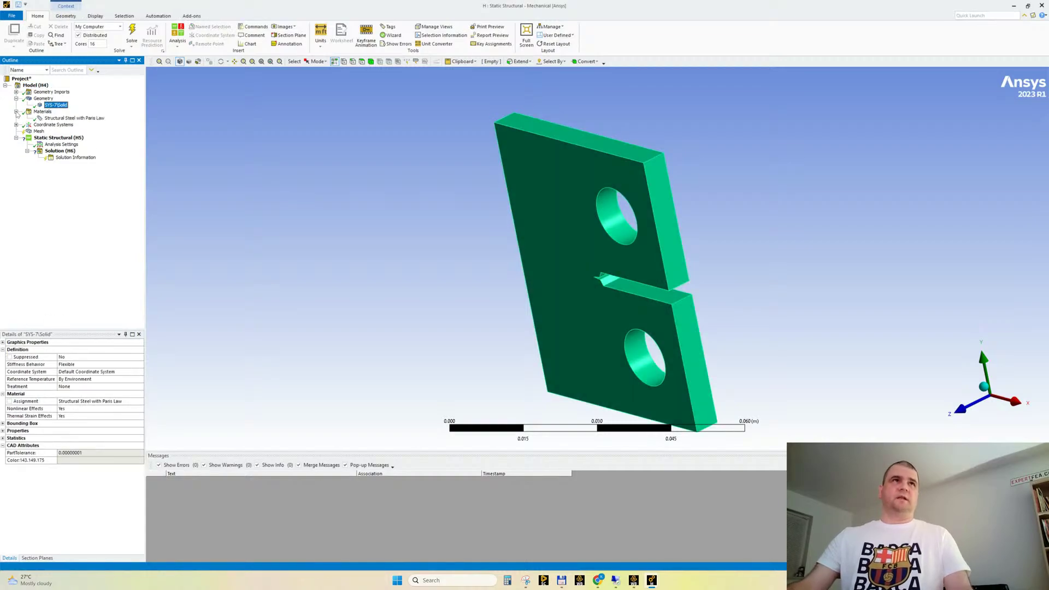
left_click(57, 118)
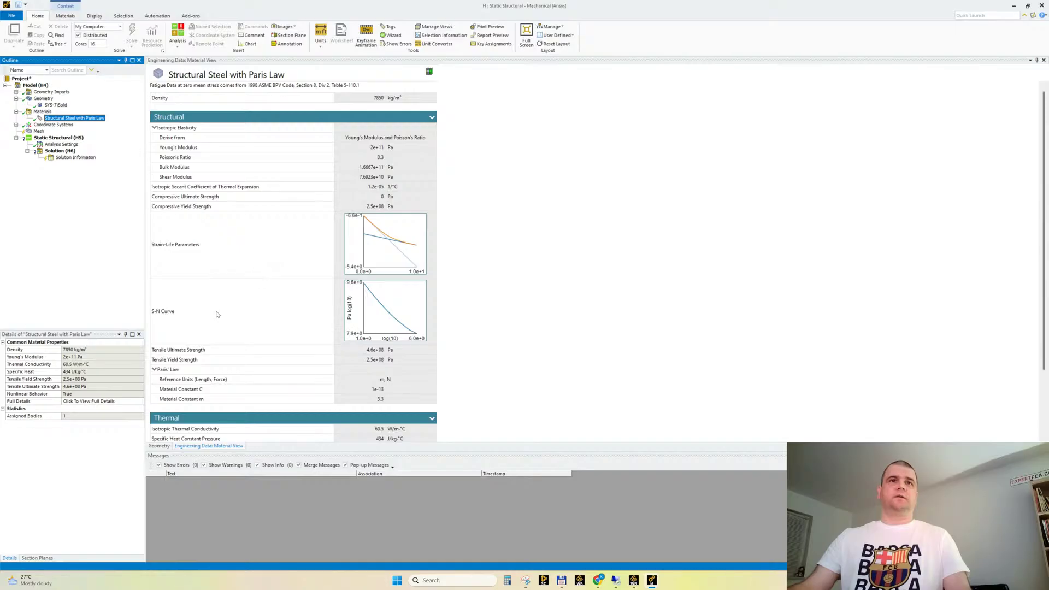
scroll(301, 211, "down", 2)
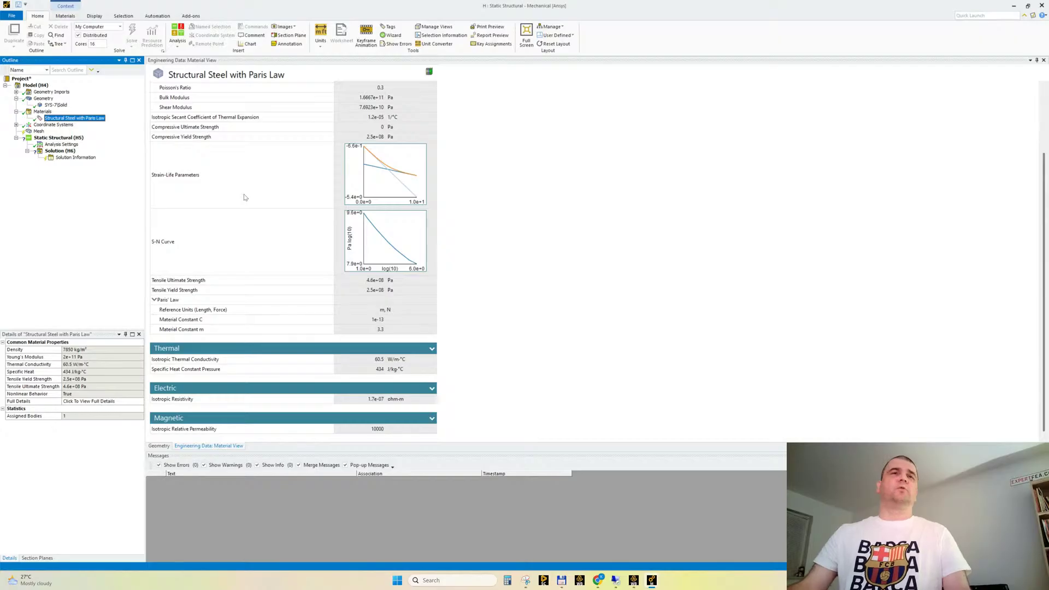
left_click(218, 305)
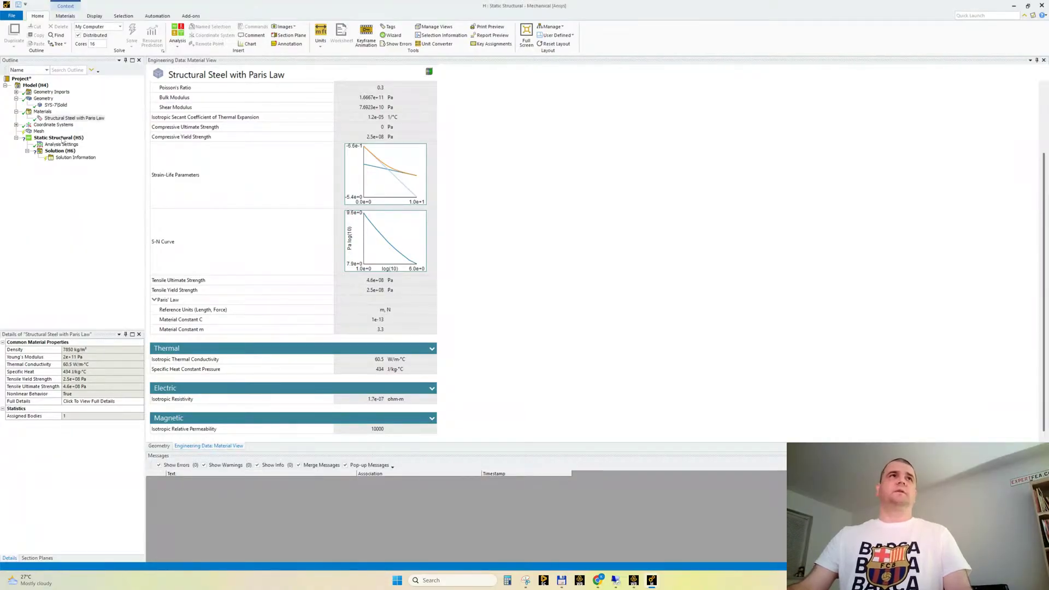
Generate the mesh with default settings and inspect the elements around the notch
left_click(38, 132)
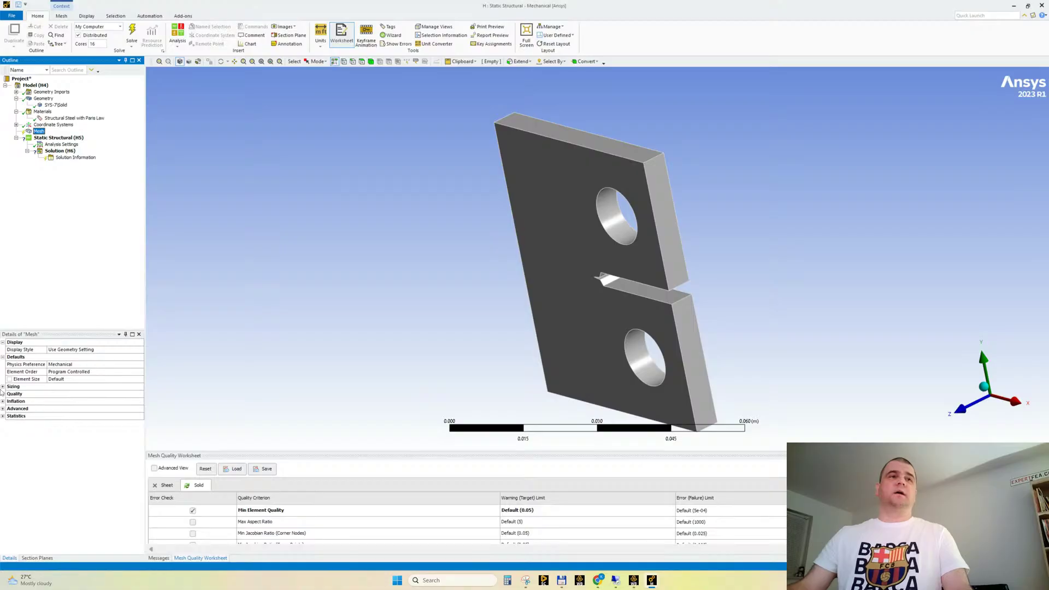
right_click(39, 133)
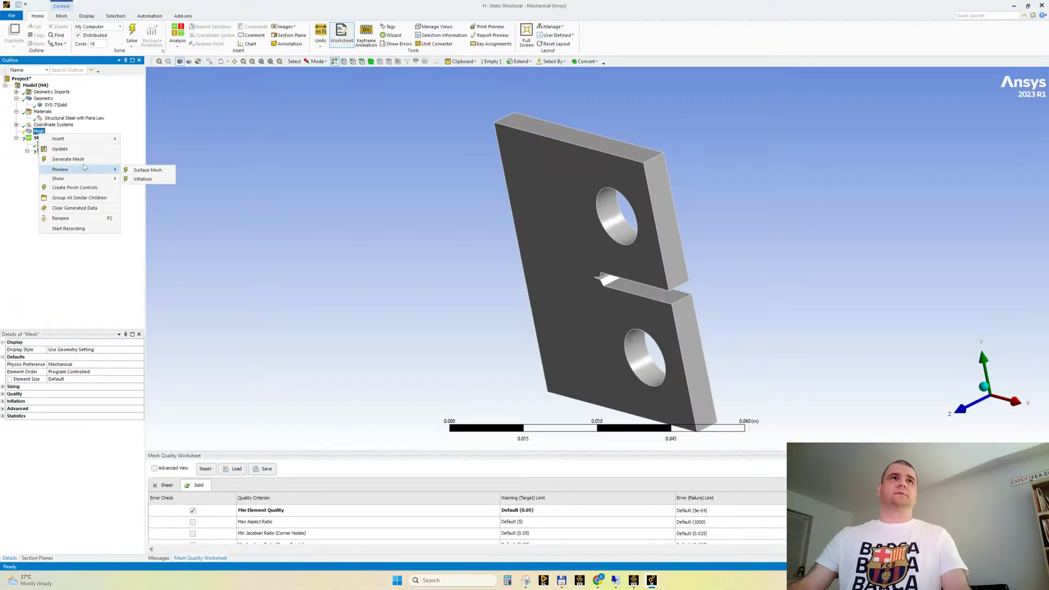
left_click(68, 159)
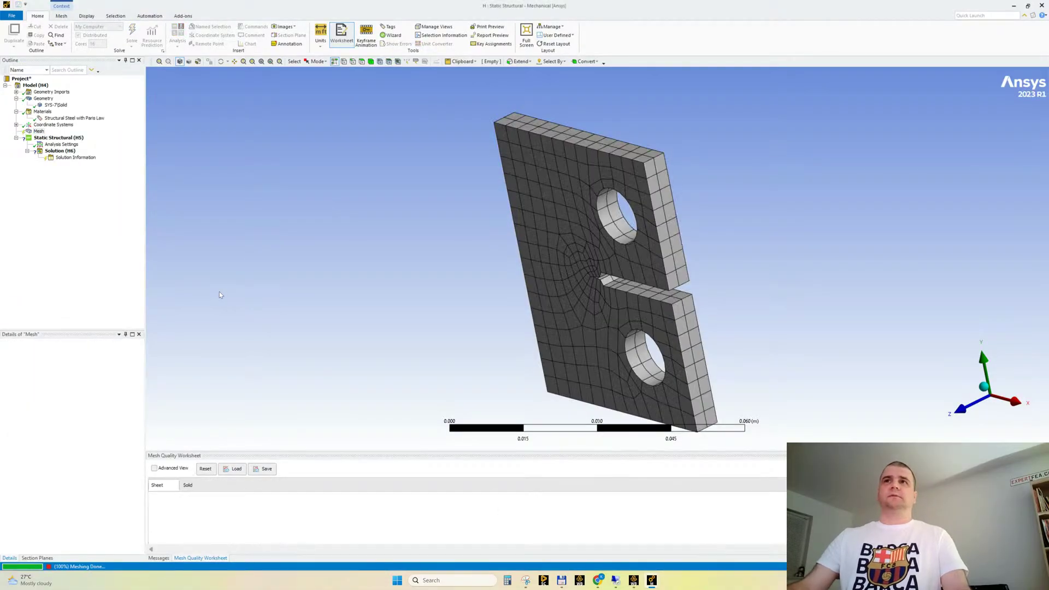
middle_click_drag(400, 262, 479, 222)
scroll(601, 237, "up", 5)
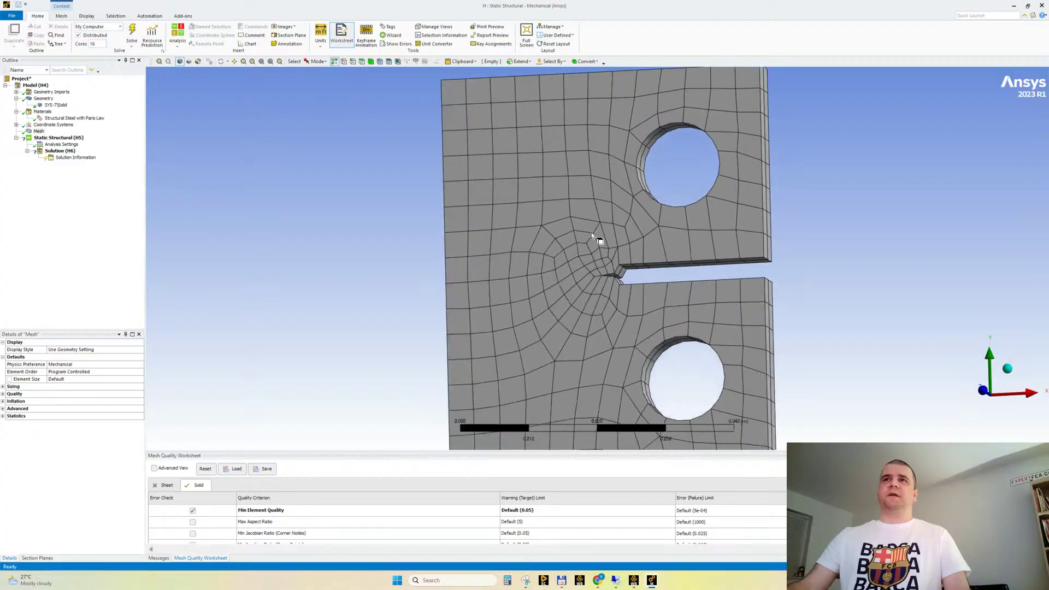
scroll(464, 298, "down", 3)
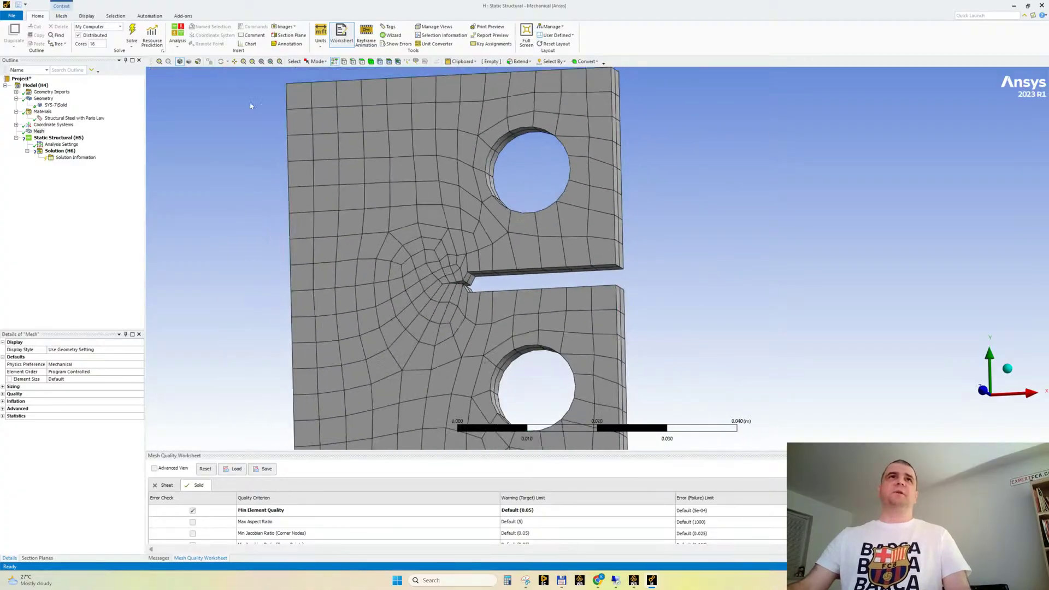
Insert a mesh method on the specimen body and set it to Tetrahedrons
left_click(61, 16)
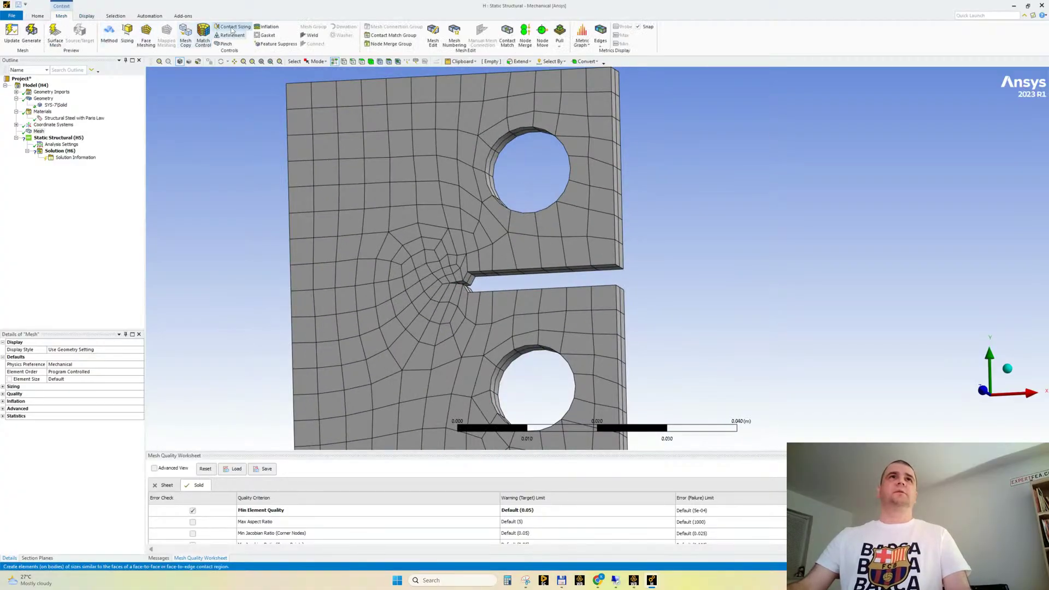
left_click(109, 33)
left_click(326, 235)
left_click(49, 358)
left_click(54, 358)
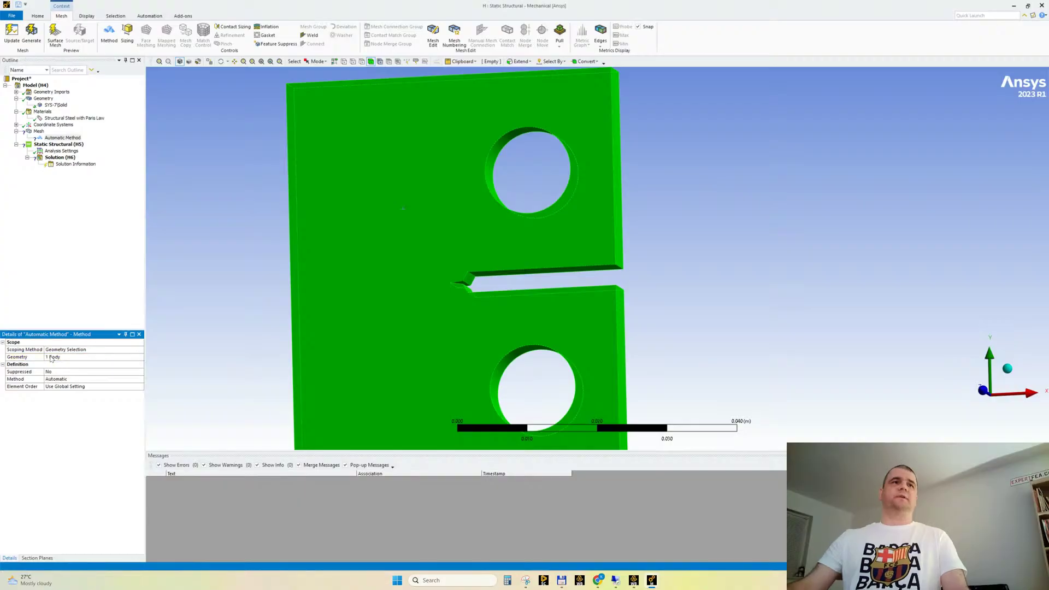
double_click(65, 380)
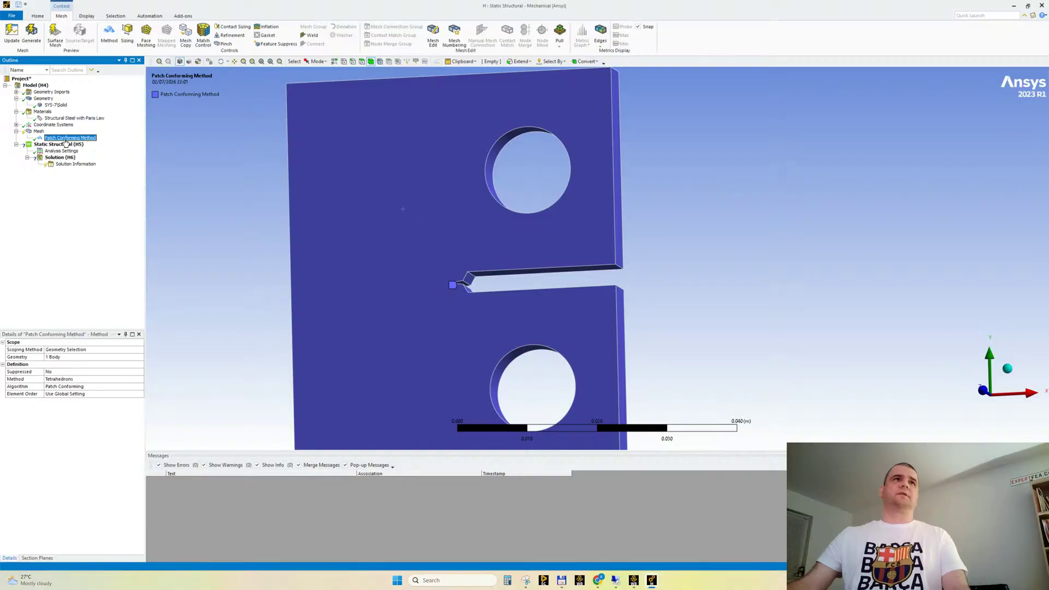
Regenerate the specimen mesh with the tetrahedral Patch Conforming method
right_click(36, 131)
left_click(59, 156)
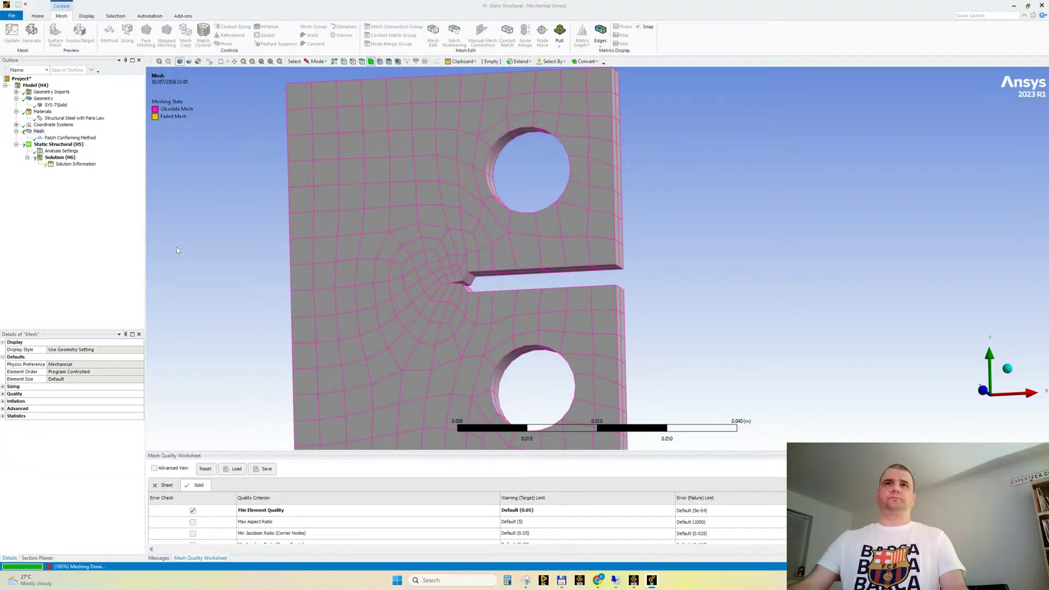
middle_click_drag(458, 214, 463, 214)
scroll(509, 285, "up", 2)
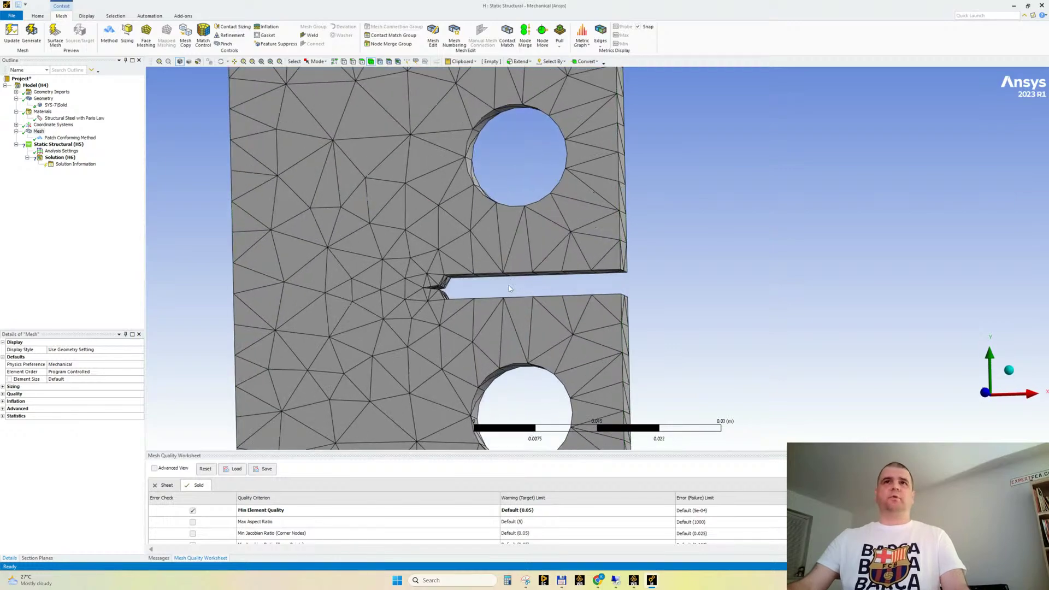
Examine the tetrahedral element size and shape around the notch tip and the holes
scroll(509, 285, "up", 2)
middle_click_drag(476, 296, 547, 268, "ctrl")
scroll(516, 274, "up", 3)
scroll(447, 322, "down", 3)
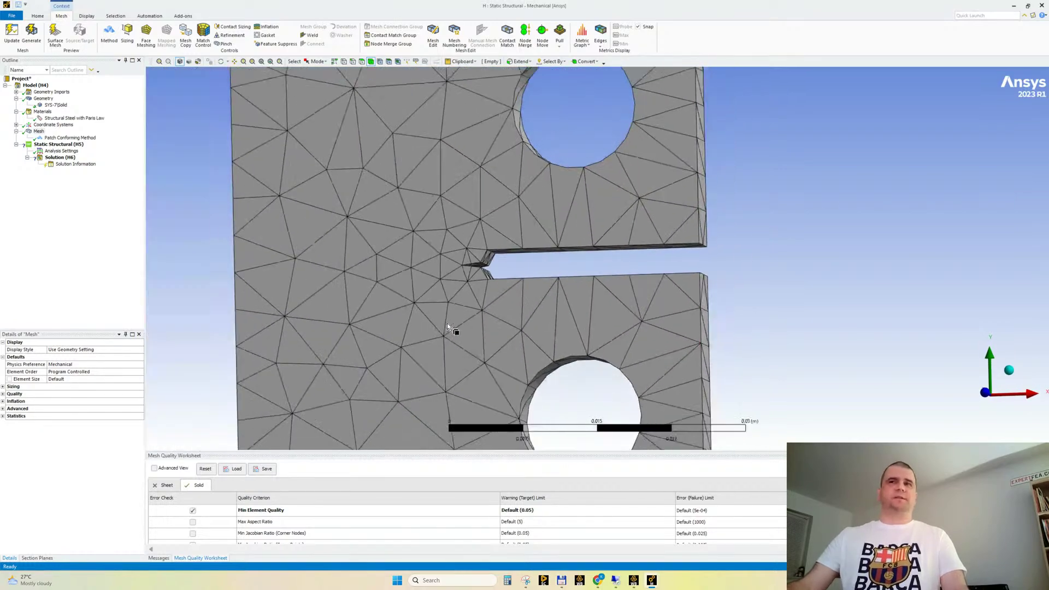
middle_click_drag(555, 304, 563, 263)
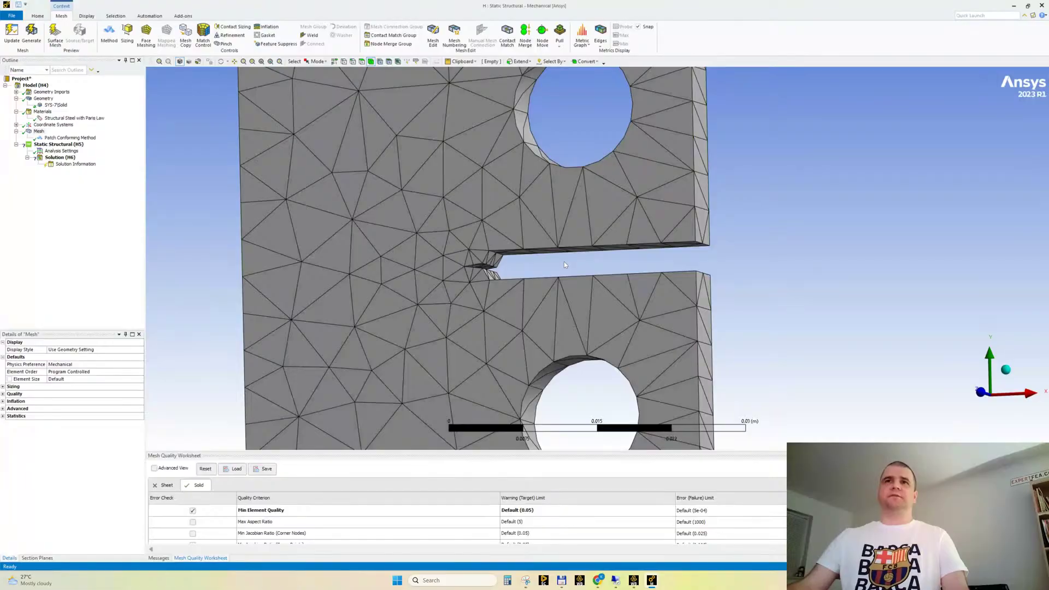
scroll(564, 261, "up", 2)
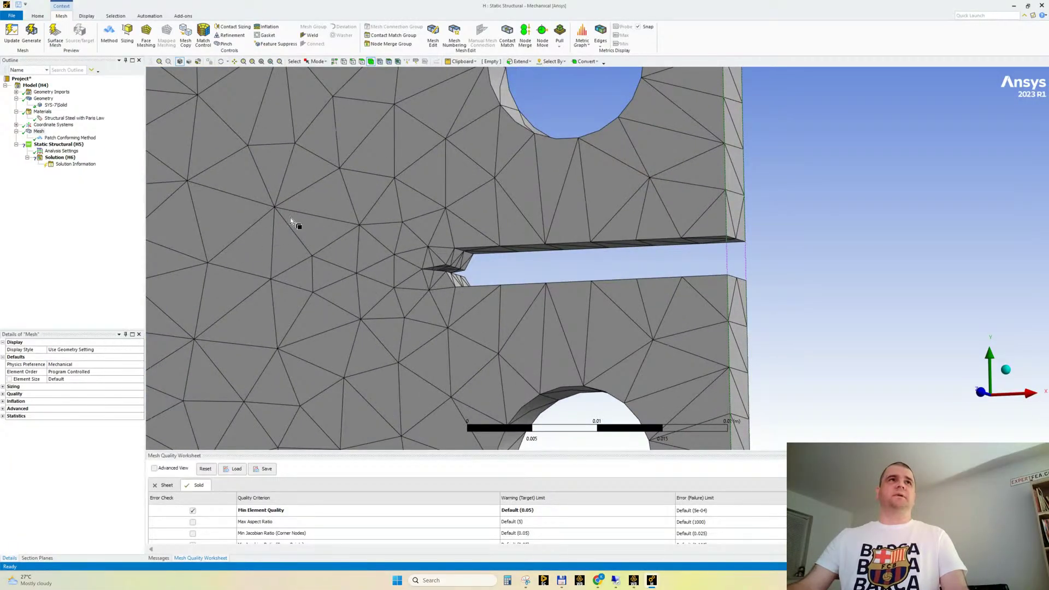
scroll(379, 270, "down", 2)
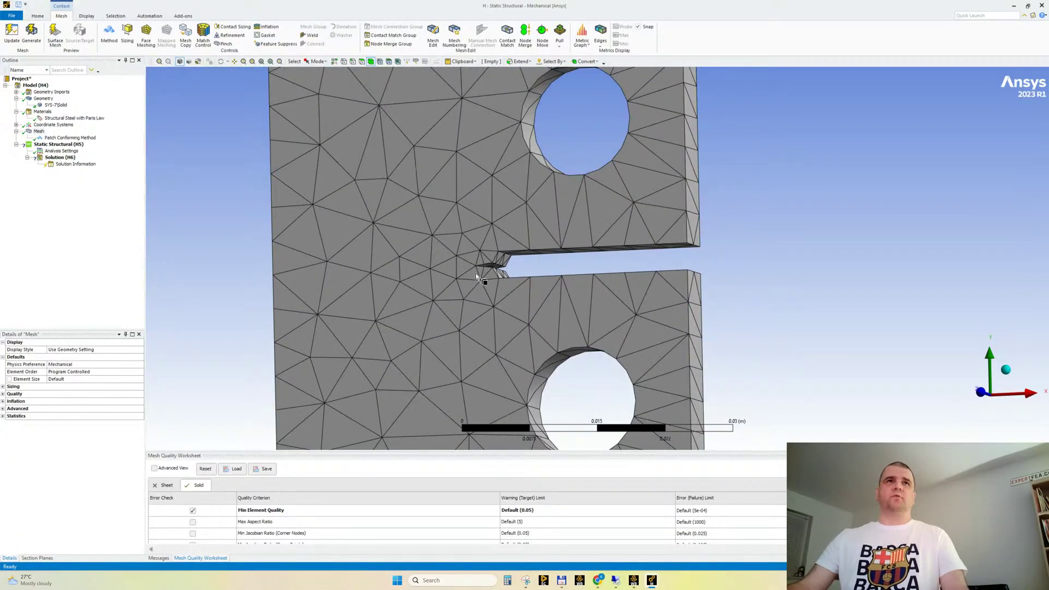
middle_click_drag(455, 266, 471, 285, "ctrl")
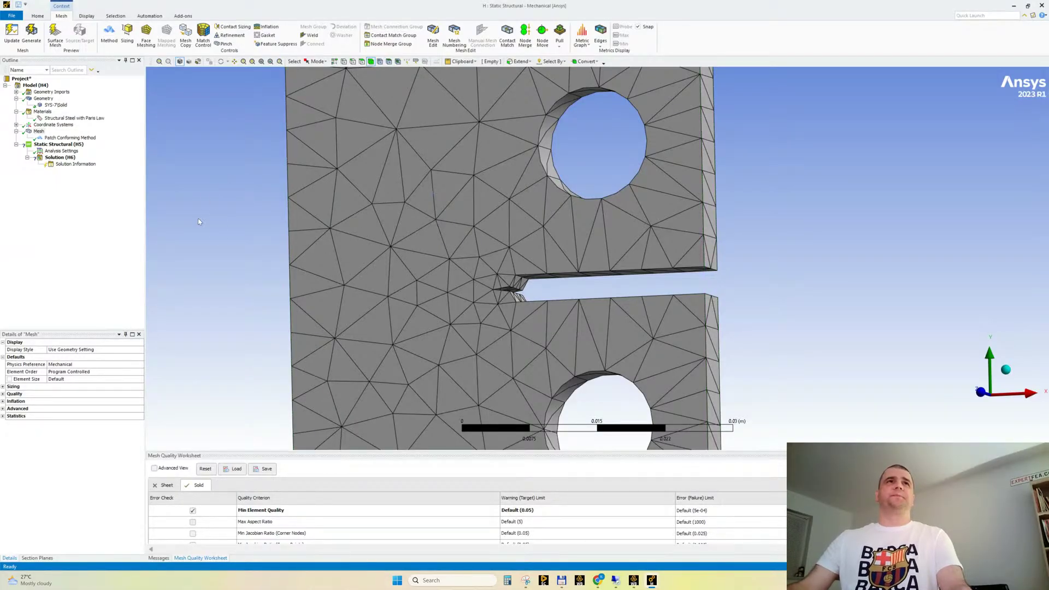
Add a Fracture object with a Pre-Meshed Crack to the model and turn Crack Faces Nodes on
left_click(35, 85)
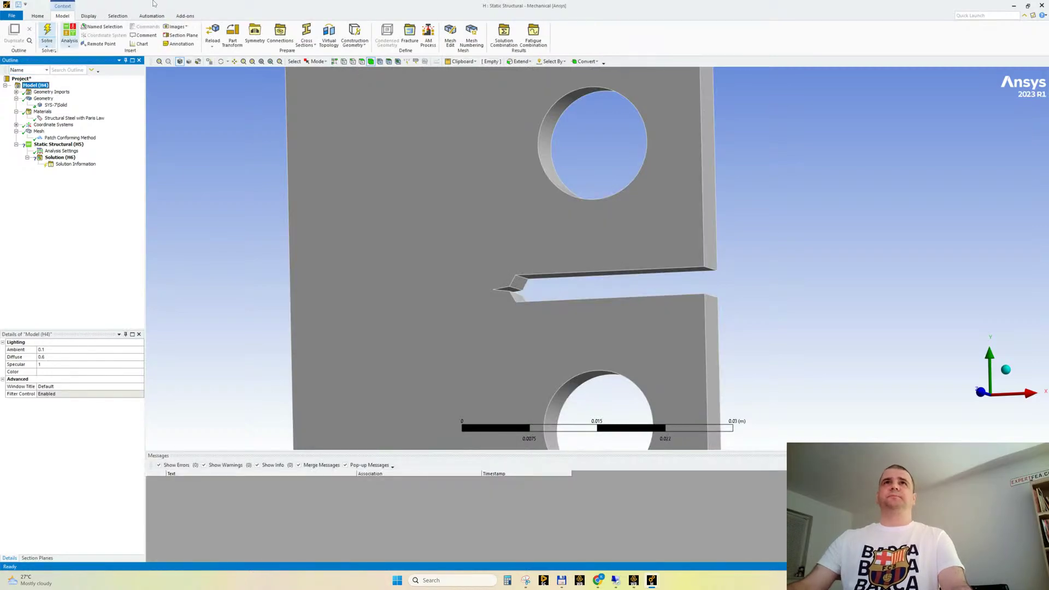
left_click(410, 31)
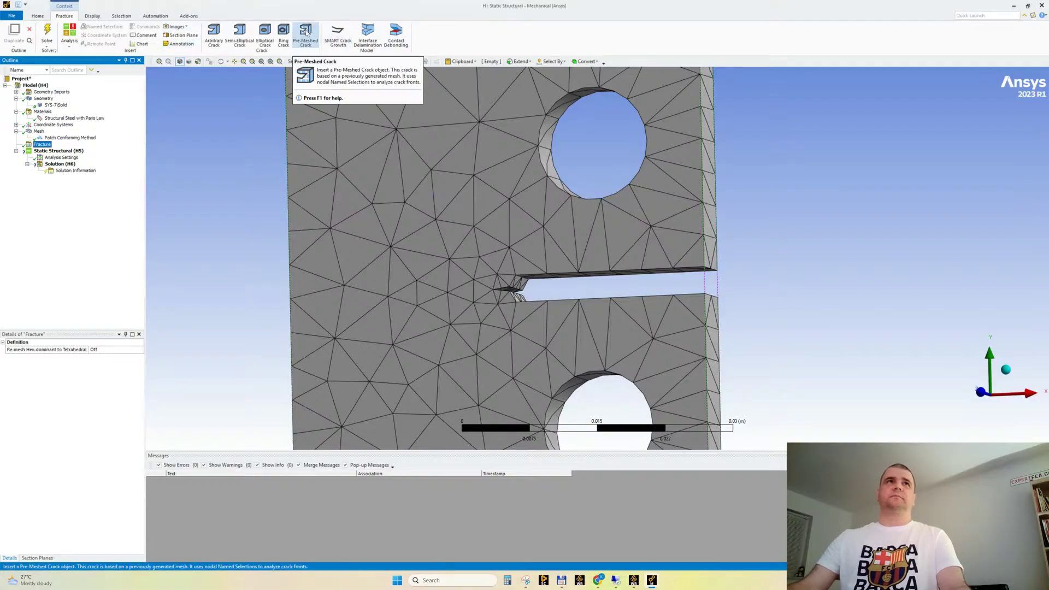
left_click(306, 32)
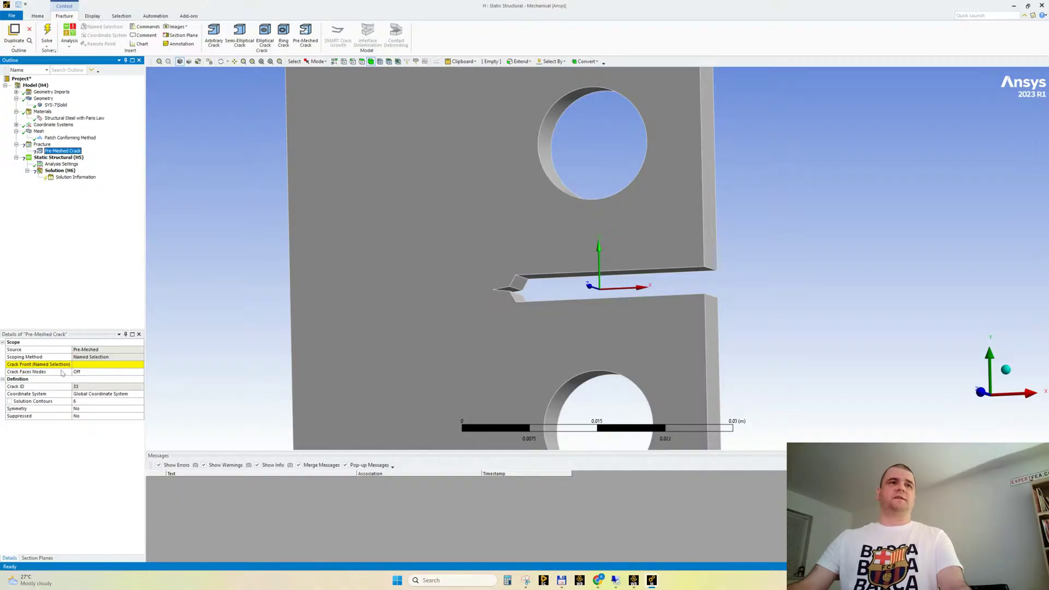
double_click(108, 376)
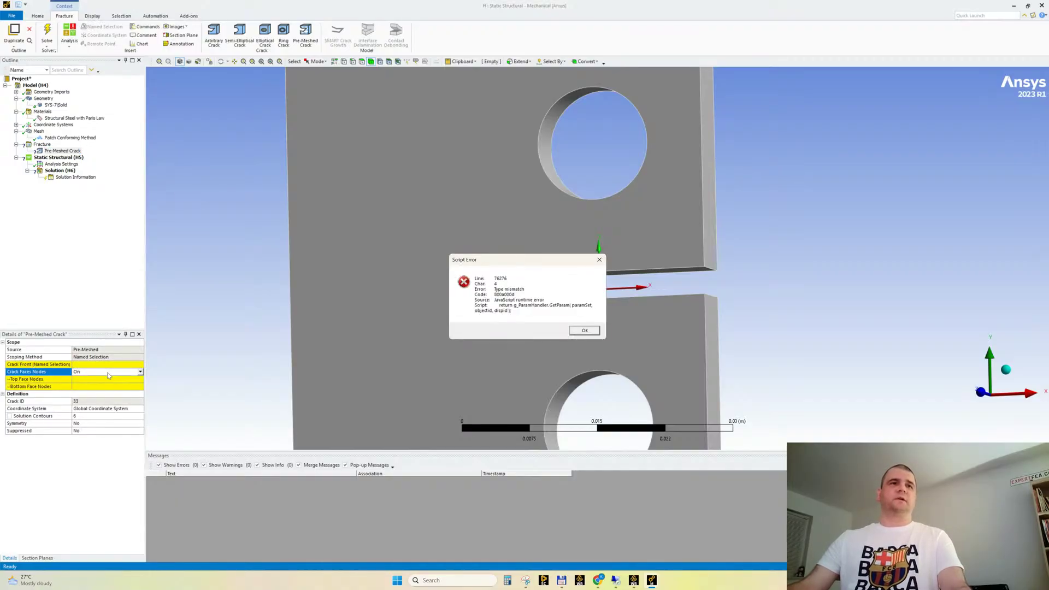
left_click(579, 335)
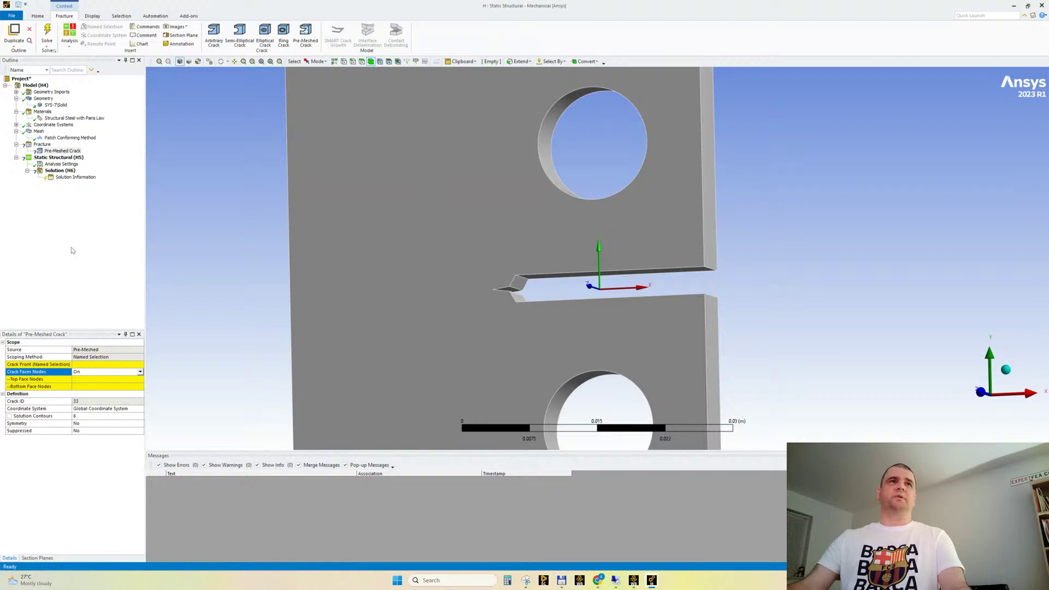
Insert a new local coordinate system under Coordinate Systems for the crack
left_click(117, 260)
scroll(499, 235, "up", 3)
middle_click_drag(507, 251, 483, 225, "ctrl")
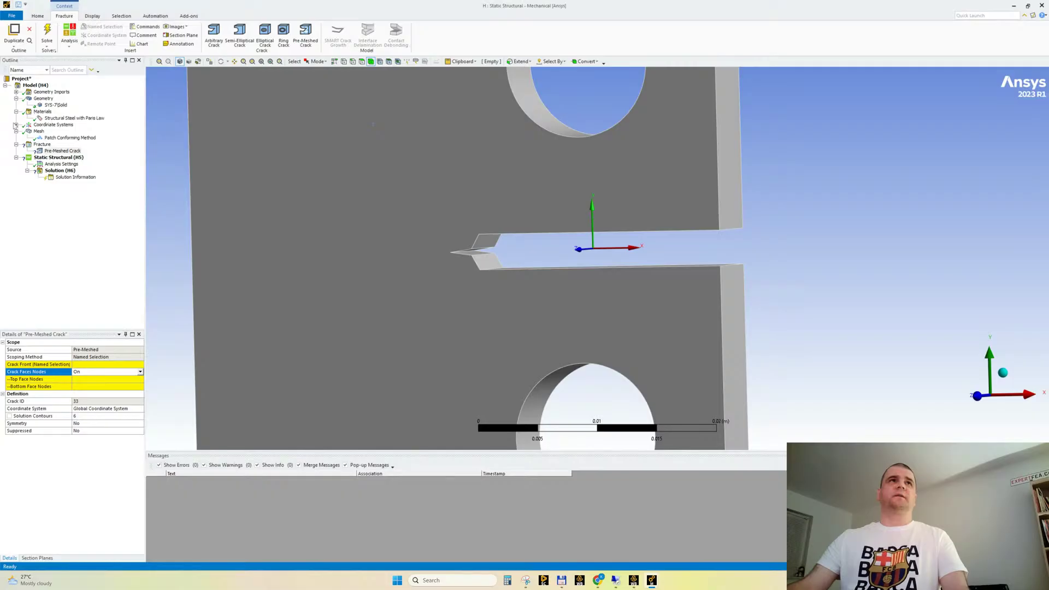
left_click(17, 124)
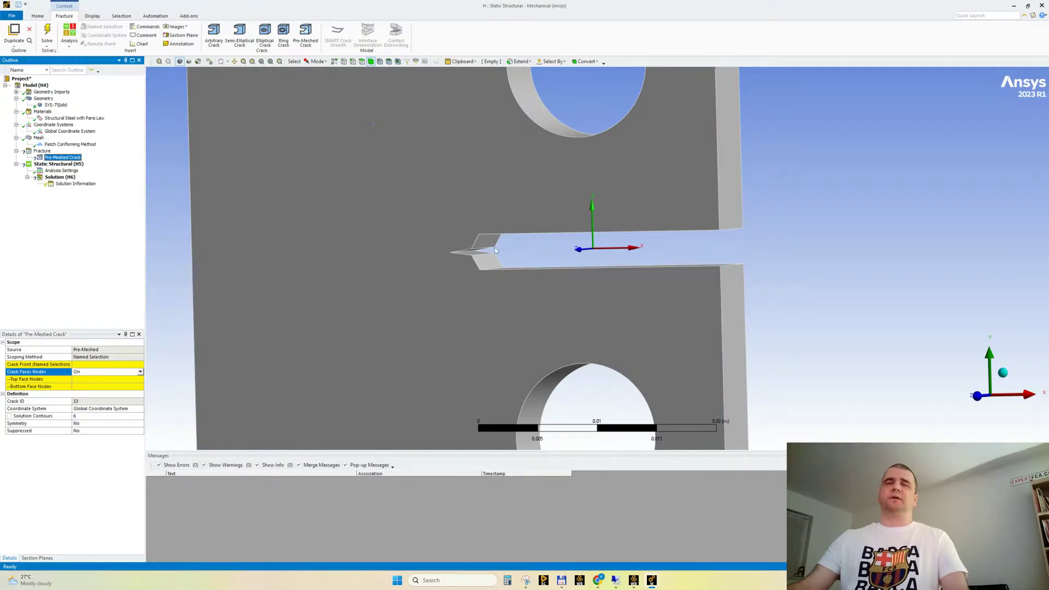
scroll(503, 271, "up", 2)
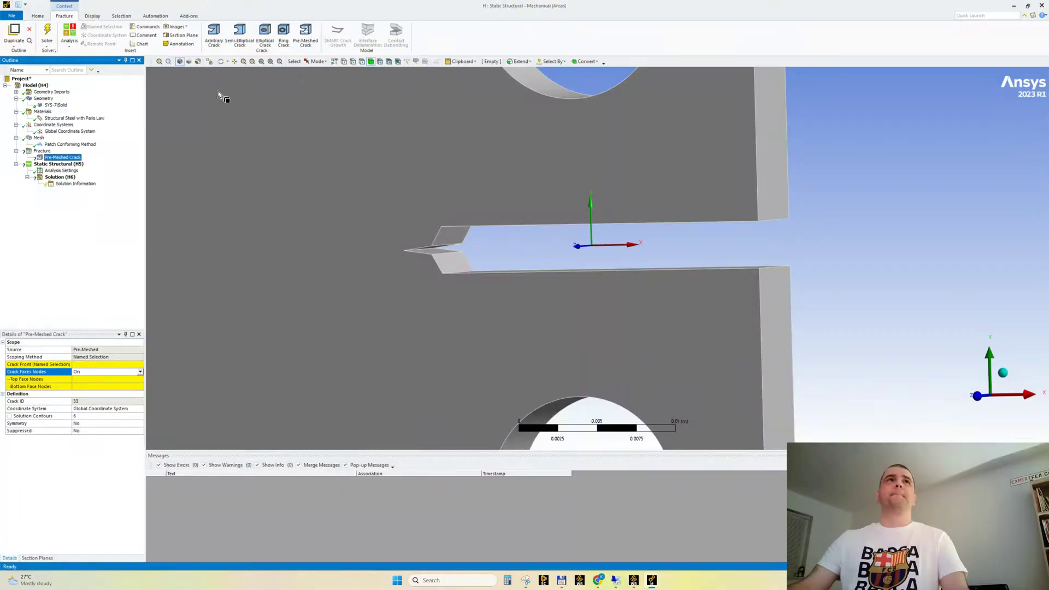
left_click(53, 124)
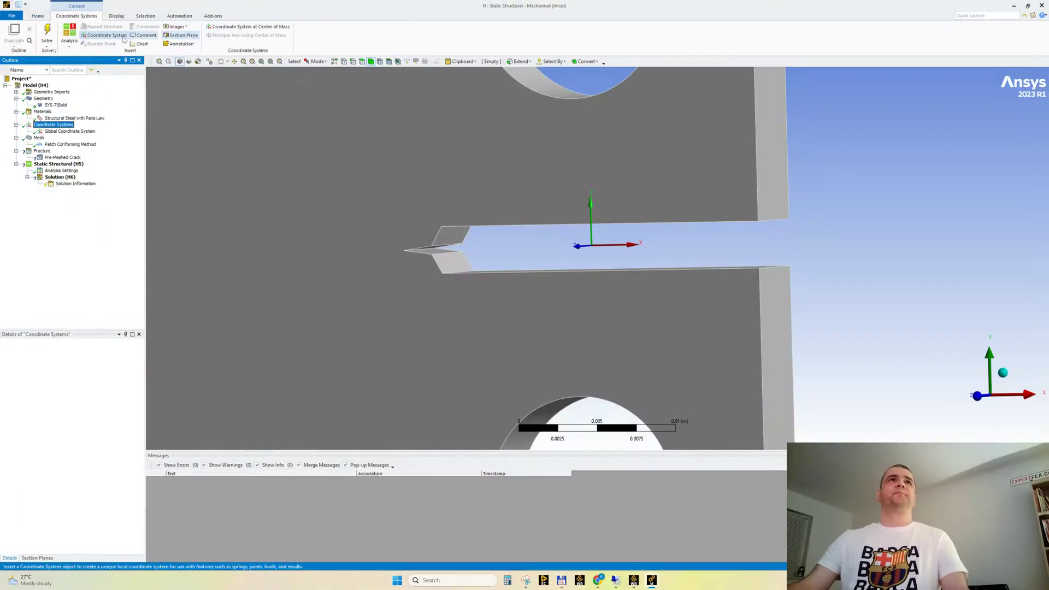
left_click(103, 35)
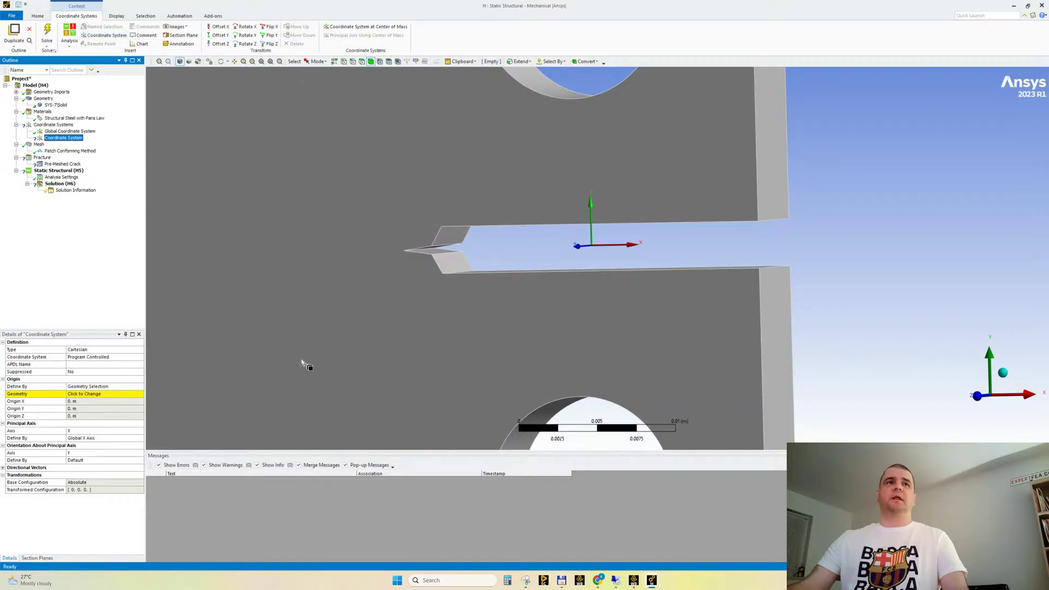
Set the coordinate system's origin geometry to the sharp edge at the notch tip
middle_click_drag(452, 272, 449, 275)
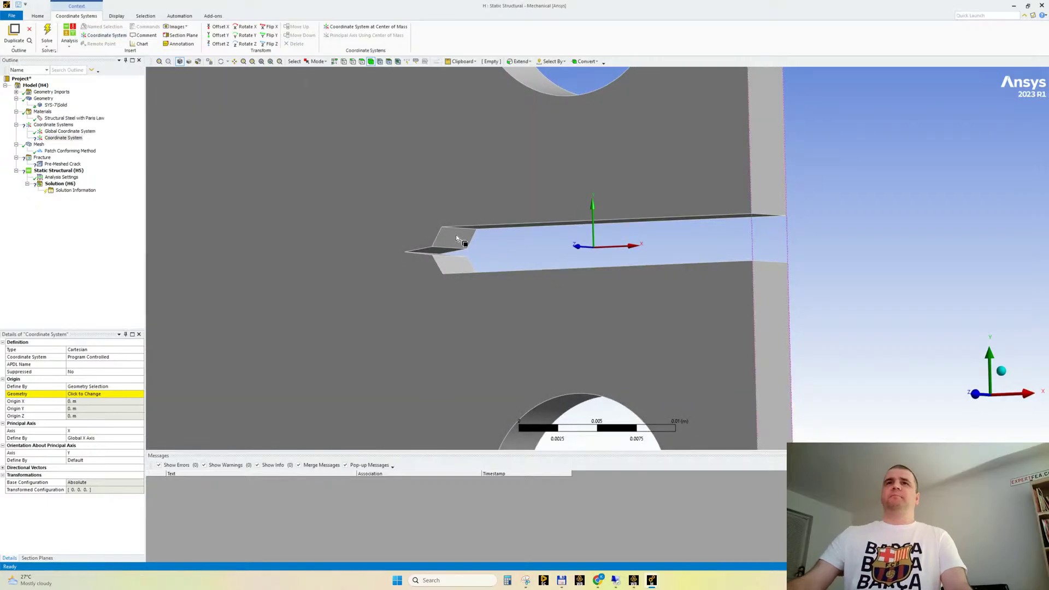
scroll(447, 254, "up", 3)
middle_click_drag(395, 256, 428, 234, "ctrl")
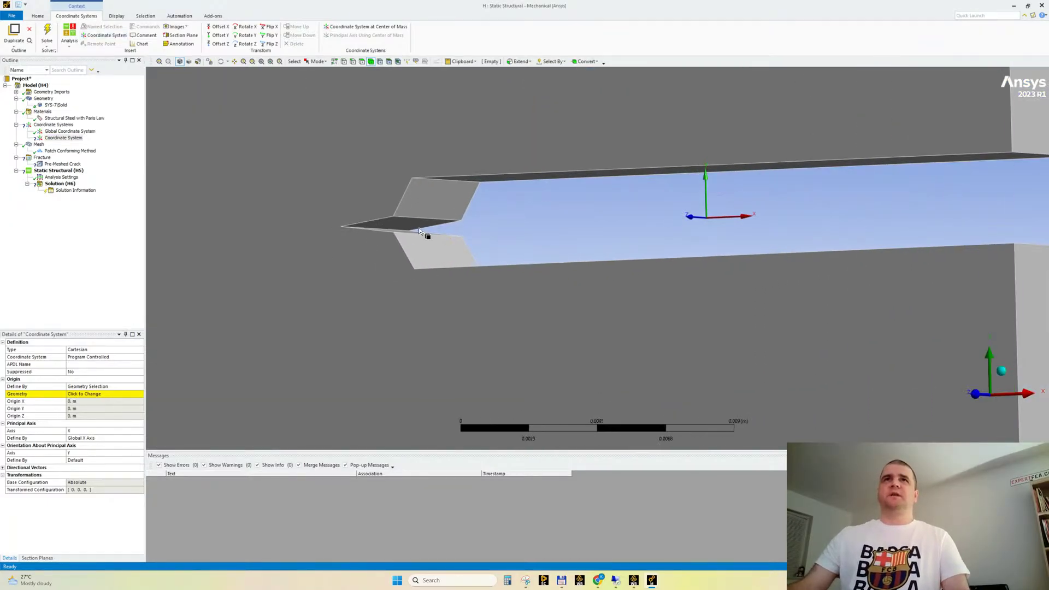
left_click(353, 61)
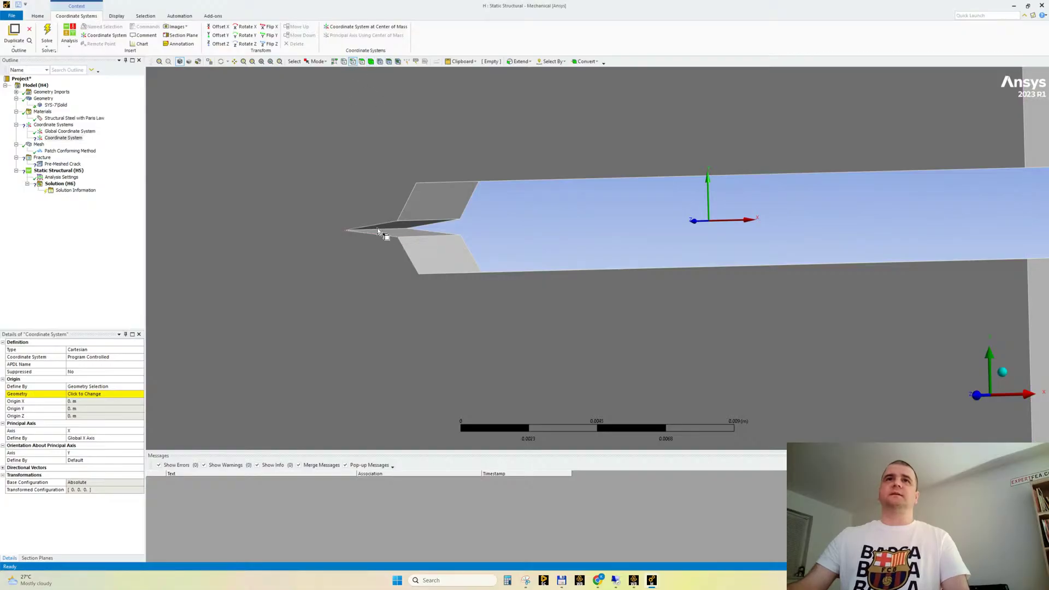
left_click(399, 232)
middle_click_drag(374, 253, 375, 251)
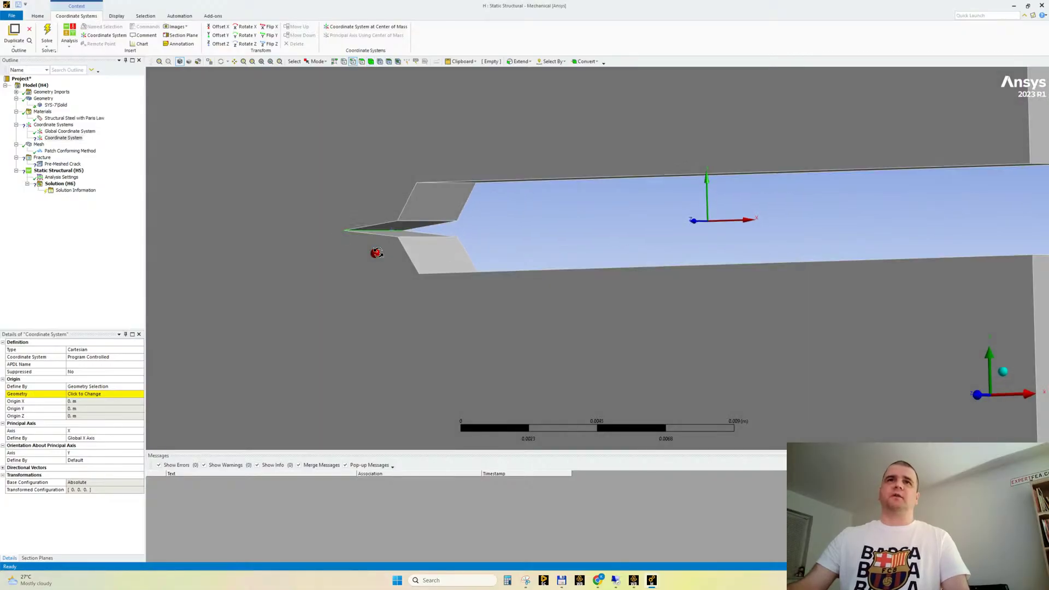
left_click(85, 394)
left_click(79, 394)
Examine the new coordinate system's position and the direction of its X and Y axes relative to the notch tip
middle_click_drag(336, 272, 648, 291)
scroll(368, 222, "up", 3)
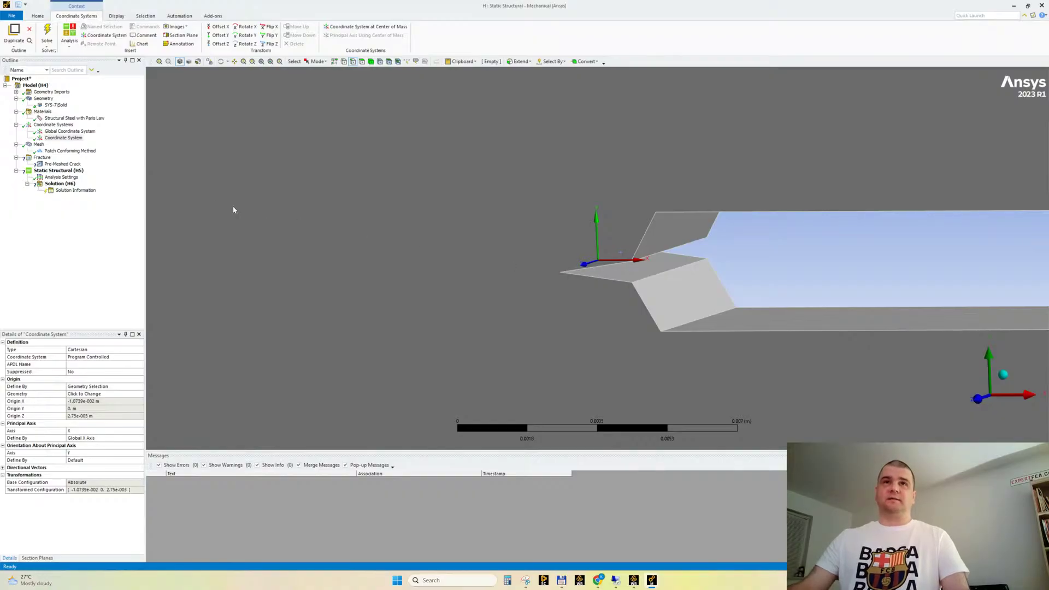
scroll(477, 275, "up", 2)
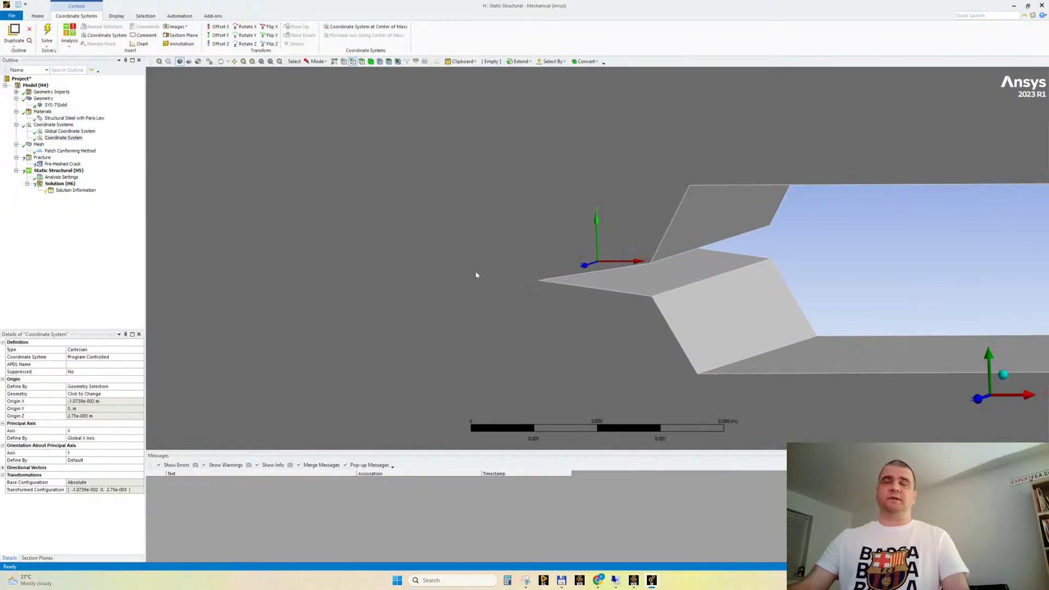
middle_click_drag(495, 267, 520, 265)
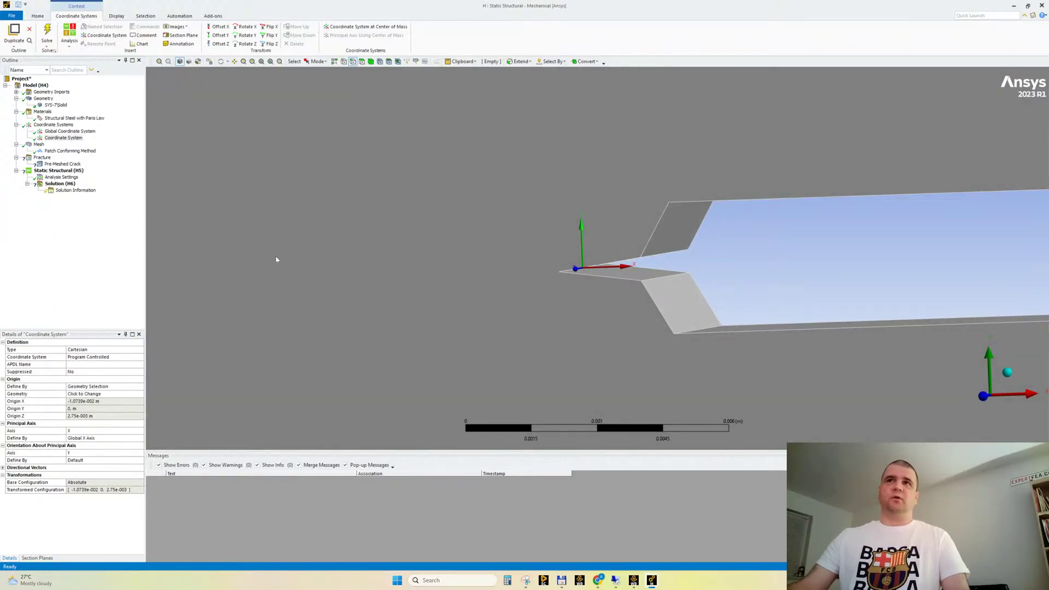
middle_click_drag(575, 298, 590, 273)
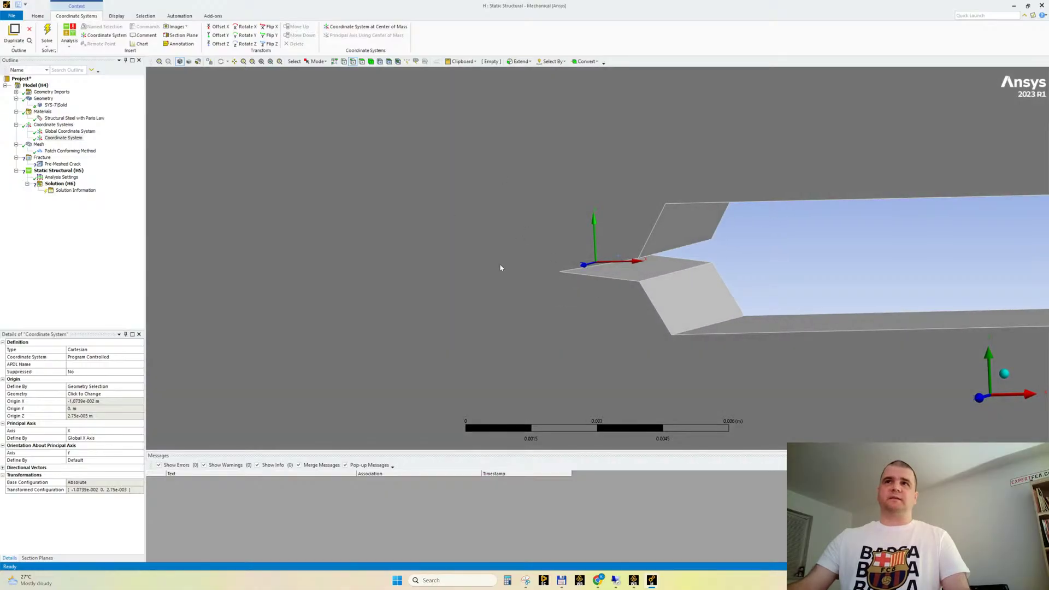
middle_click_drag(500, 267, 620, 274)
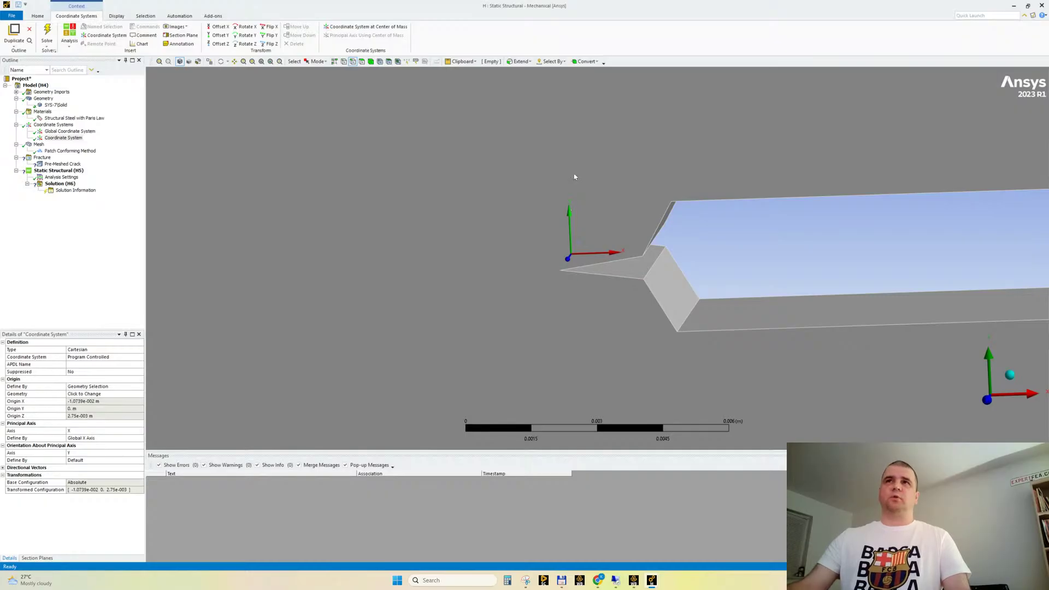
mouse_move(592, 218)
middle_mouse_down()
mouse_move(588, 195)
mouse_move(590, 207)
middle_mouse_up()
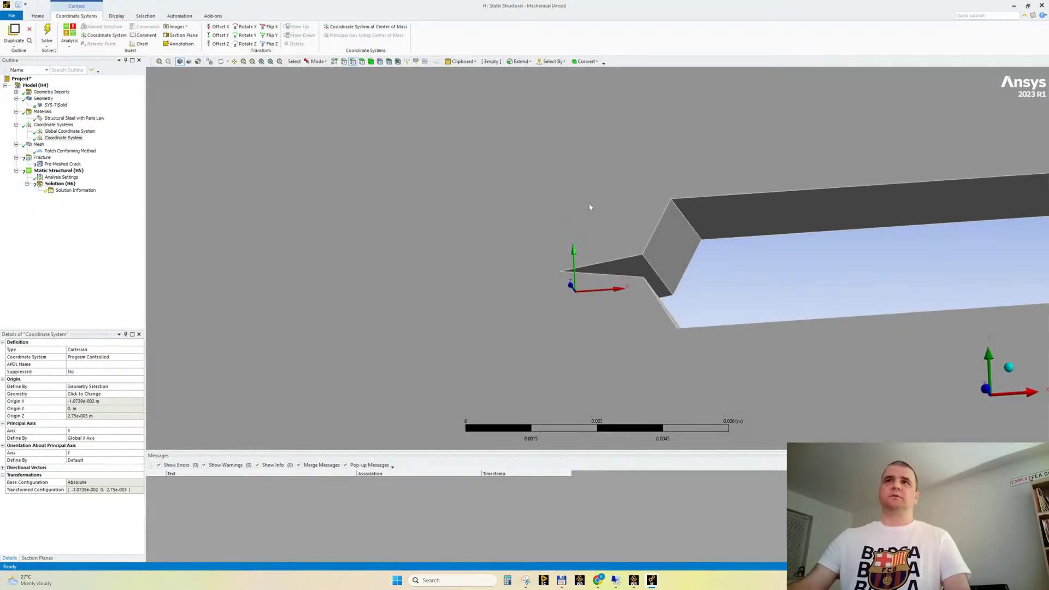
middle_click_drag(603, 288, 603, 295)
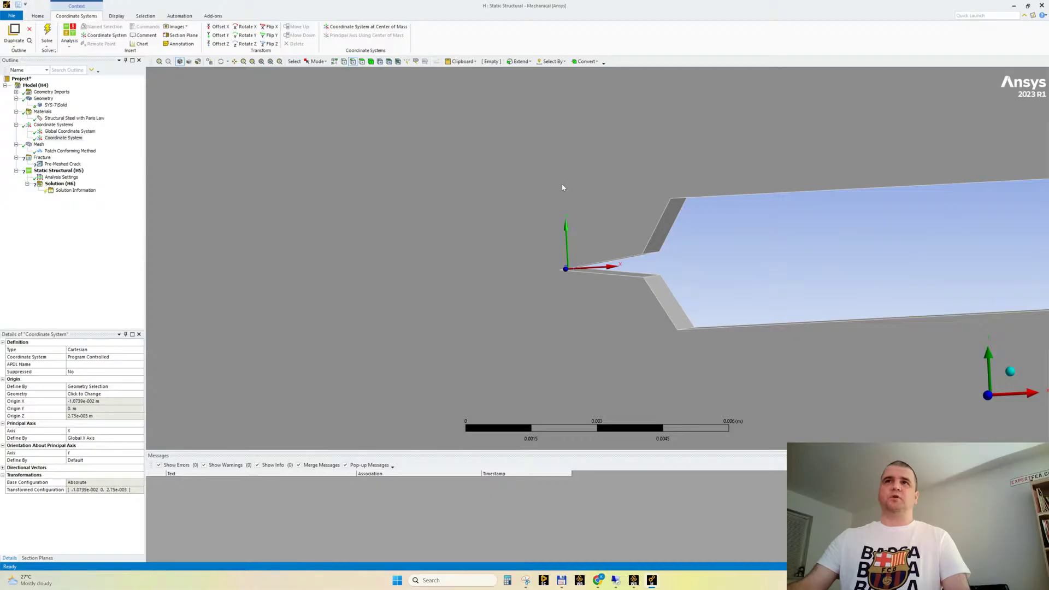
middle_click_drag(563, 188, 558, 298)
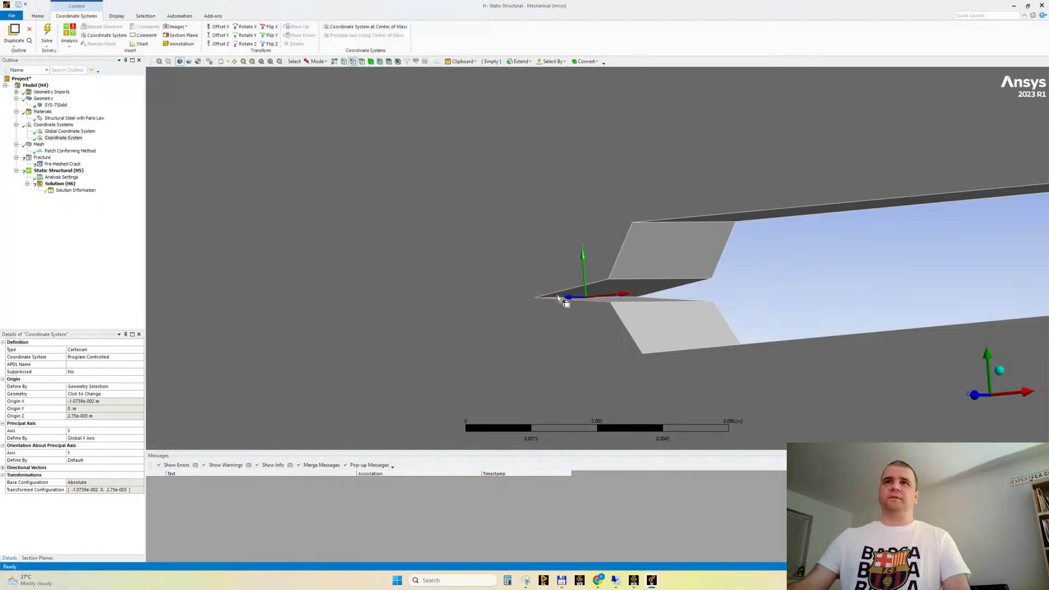
Highlight the notch tip edge and an adjoining tip face to inspect the crack front and crack face geometry
left_click(574, 297)
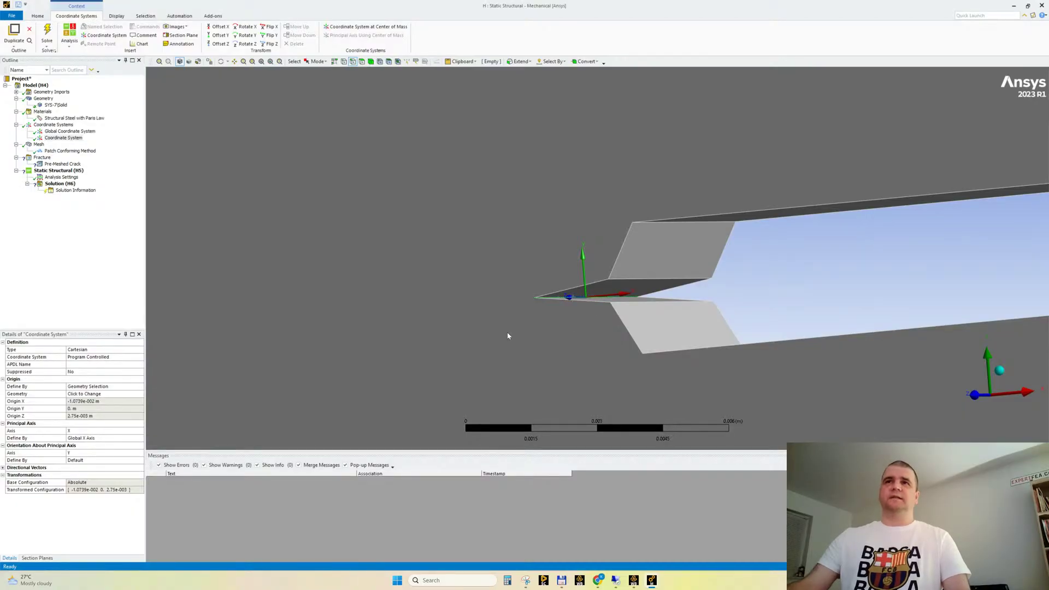
middle_click_drag(507, 335, 559, 334)
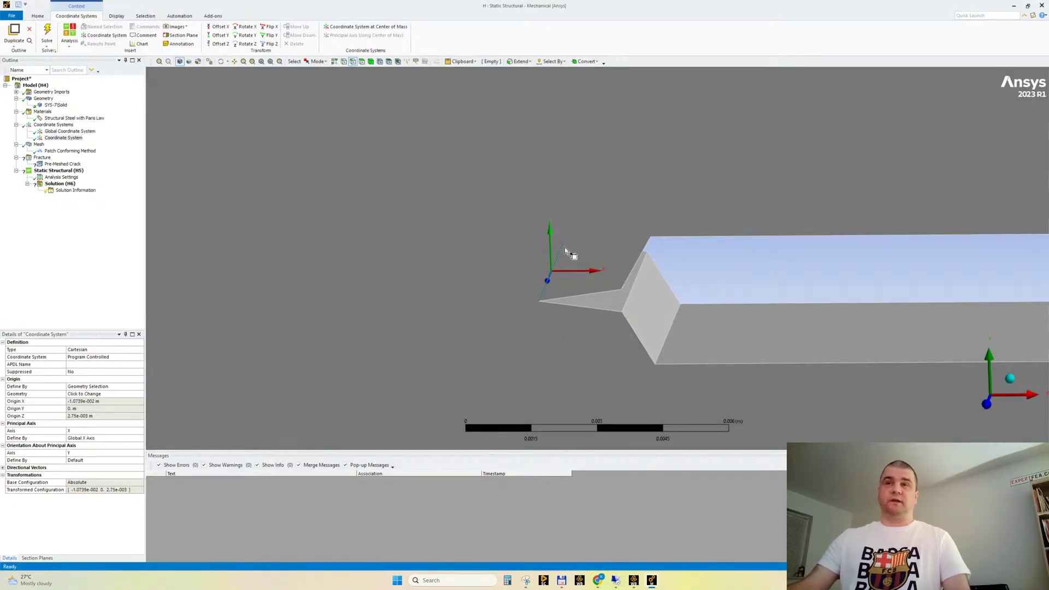
middle_click_drag(565, 249, 561, 221)
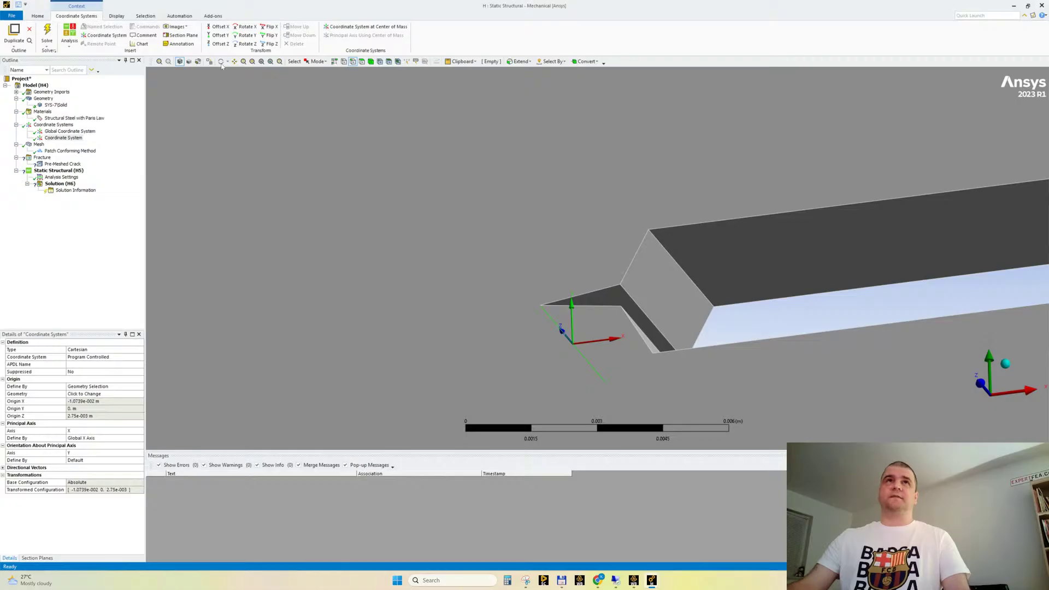
left_click(362, 62)
left_click(620, 293)
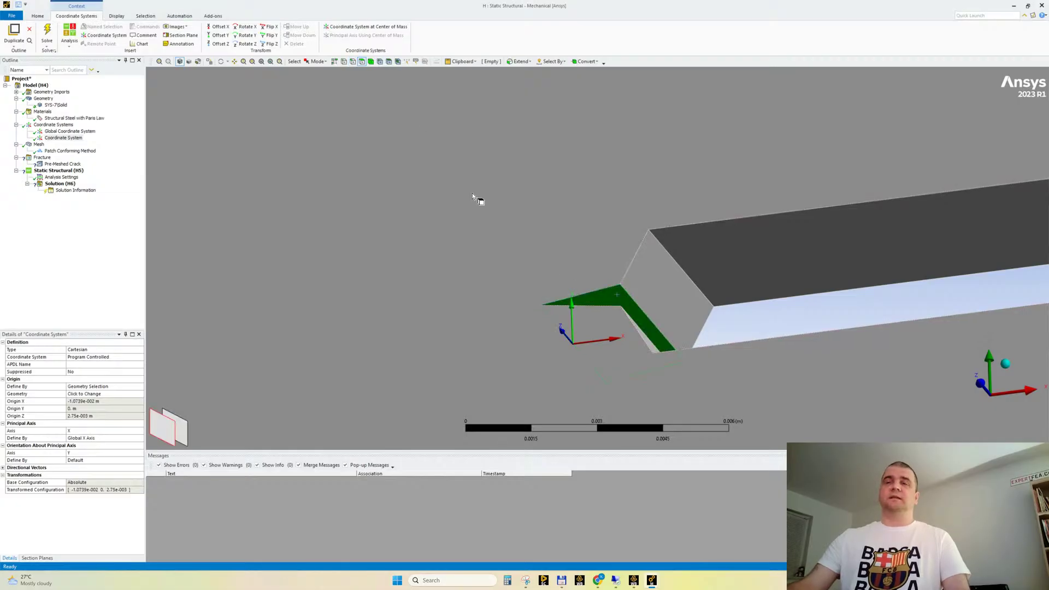
mouse_move(473, 197)
middle_mouse_down()
mouse_move(508, 209)
mouse_move(500, 200)
middle_mouse_up()
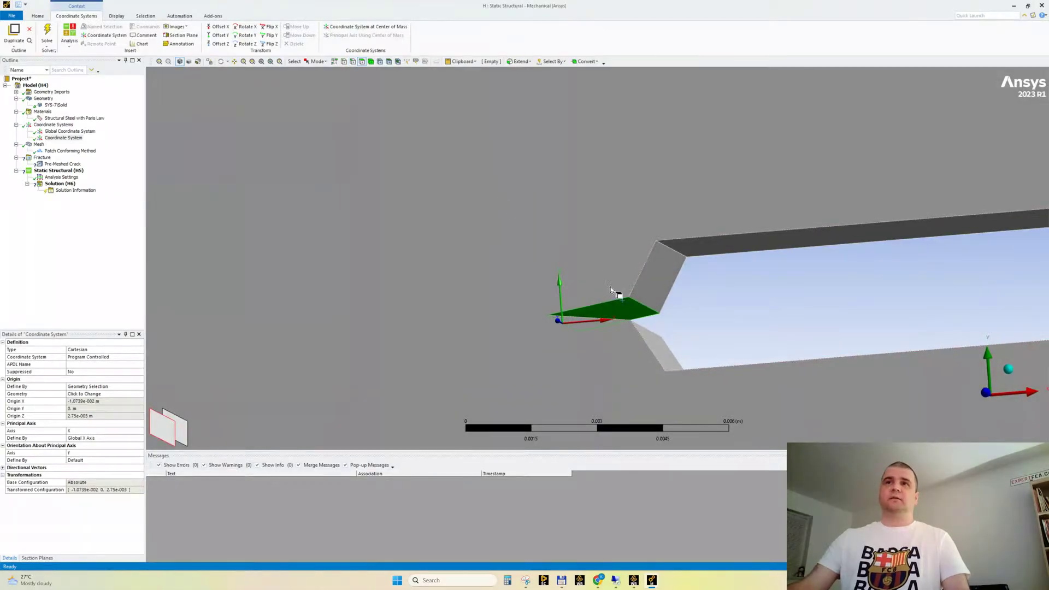
mouse_move(617, 336)
middle_mouse_down()
mouse_move(629, 348)
mouse_move(627, 313)
middle_mouse_up()
mouse_move(556, 328)
middle_mouse_down()
mouse_move(540, 320)
mouse_move(568, 325)
mouse_move(558, 329)
middle_mouse_up()
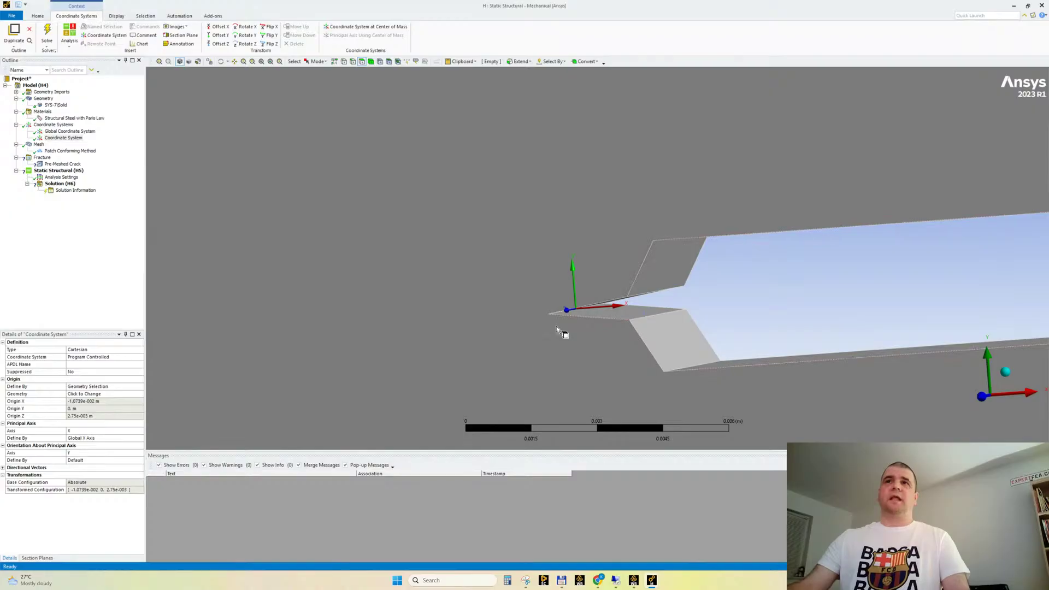
scroll(521, 241, "down", 1)
scroll(627, 299, "up", 1)
middle_click_drag(694, 293, 635, 270, "ctrl")
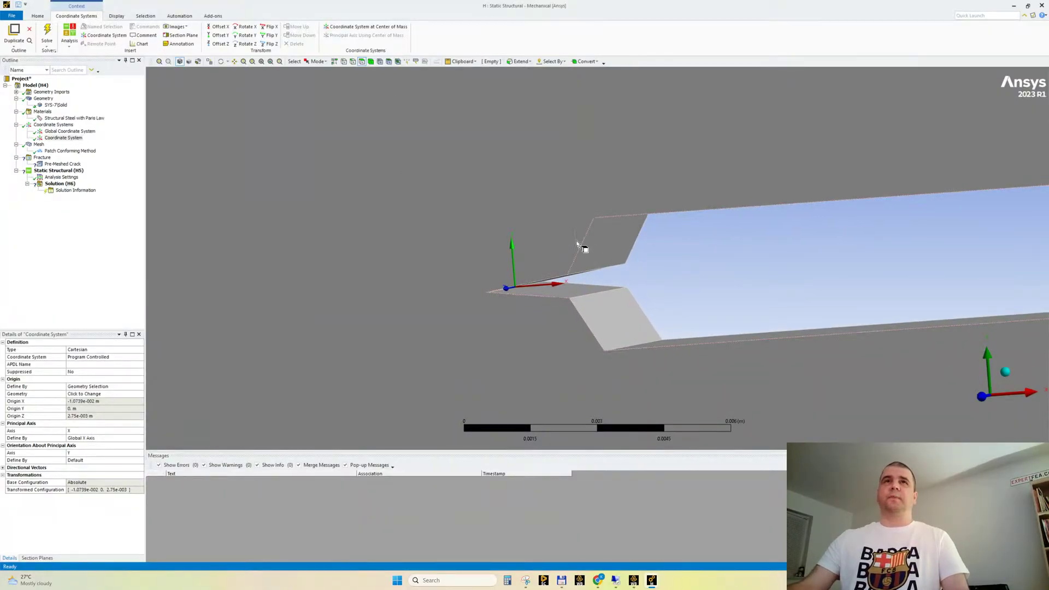
Create a named selection called front from the sharp edge at the notch tip
left_click(352, 61)
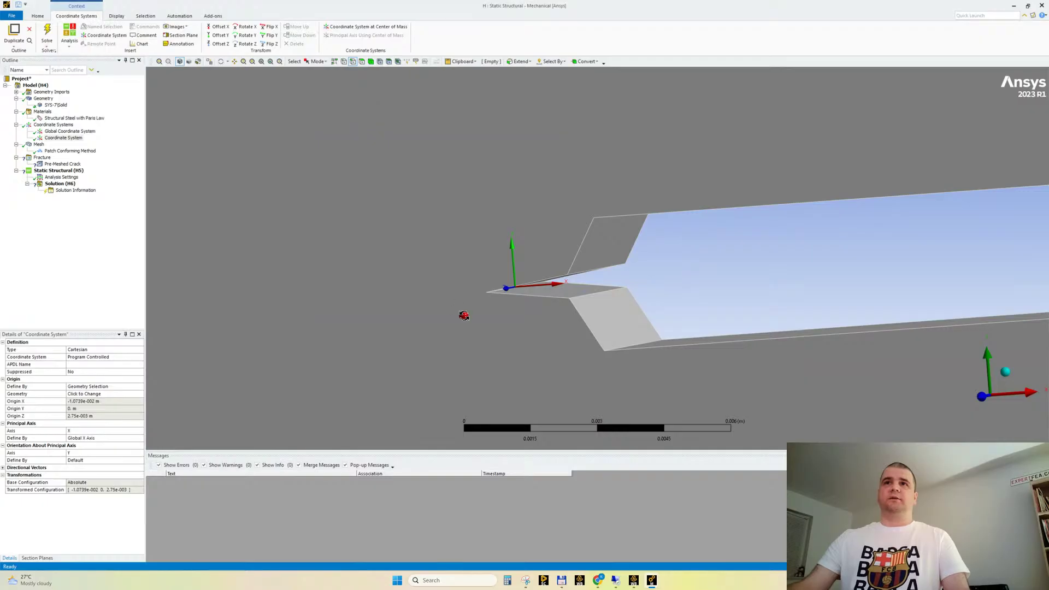
middle_click_drag(464, 315, 463, 314)
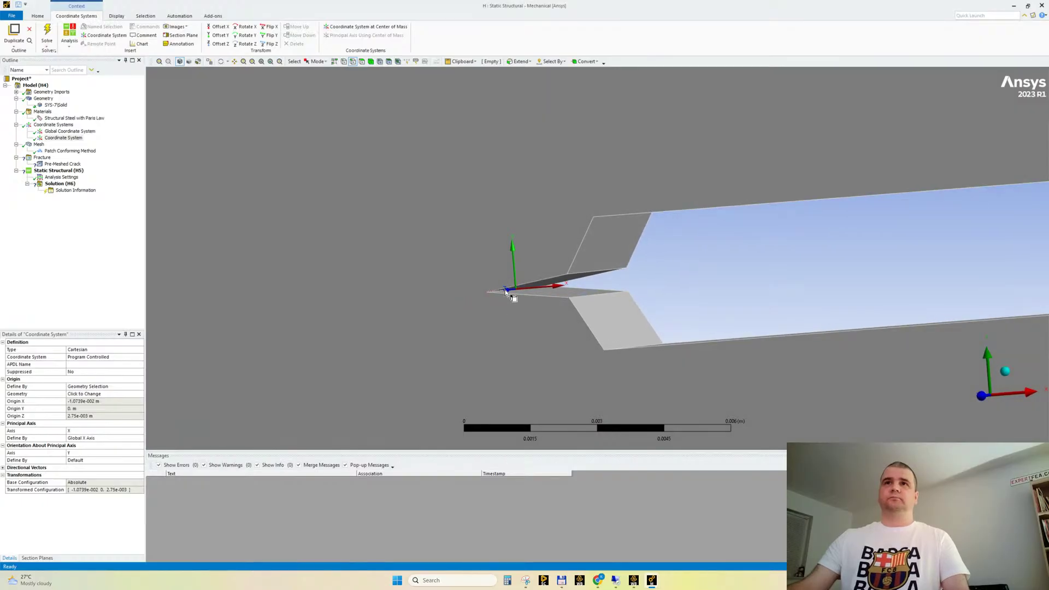
middle_click_drag(527, 290, 565, 284)
middle_click_drag(329, 260, 350, 271)
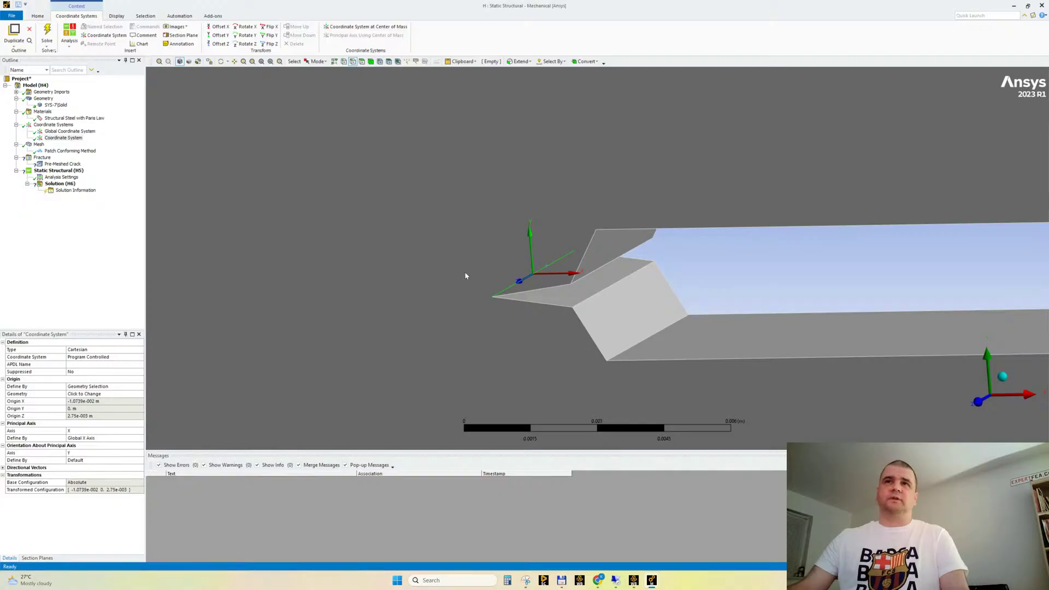
right_click(442, 217)
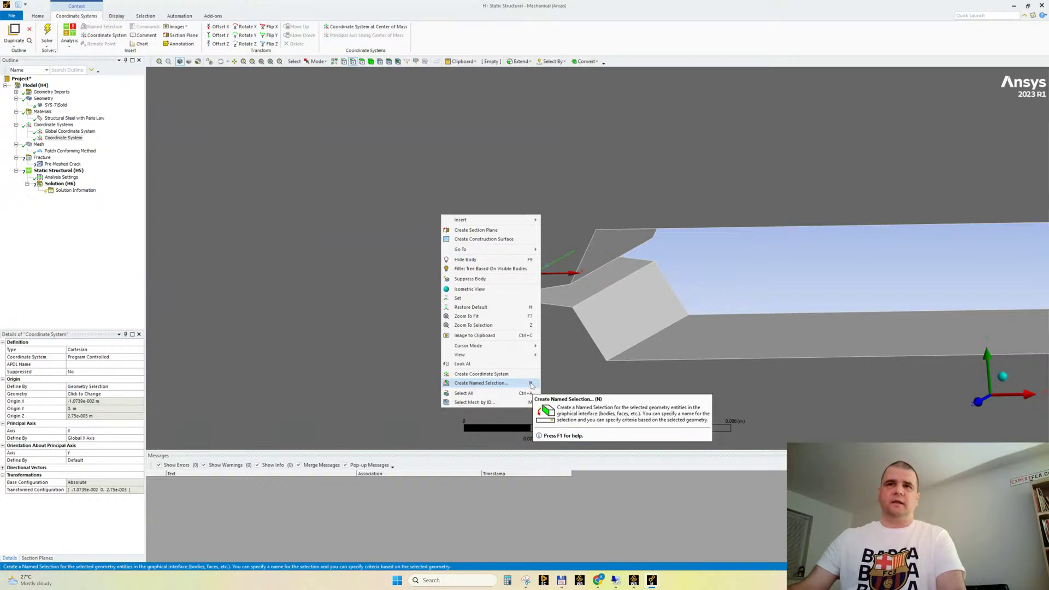
left_click(634, 33)
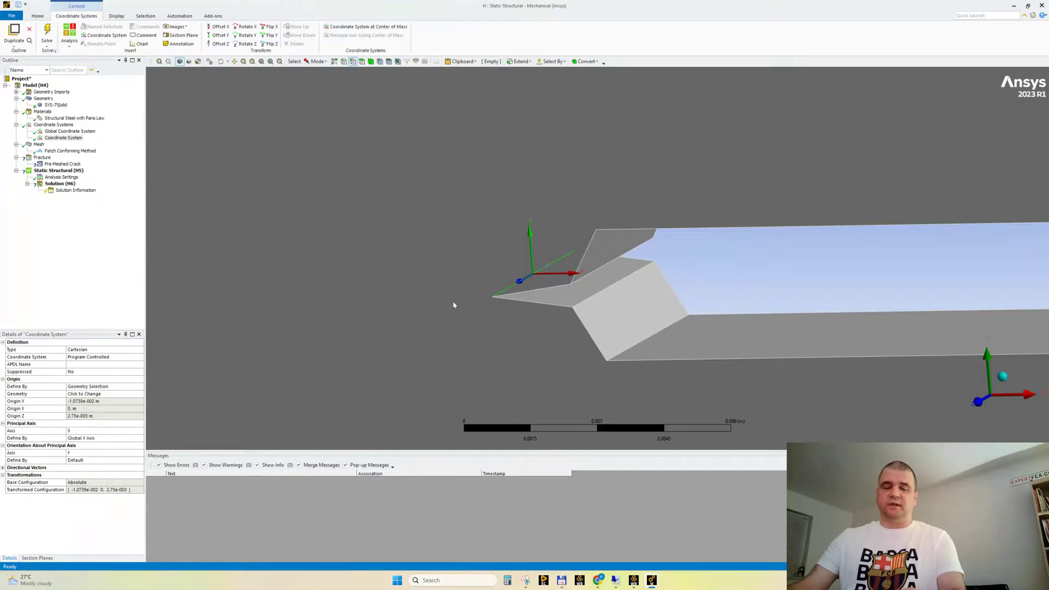
key("n")
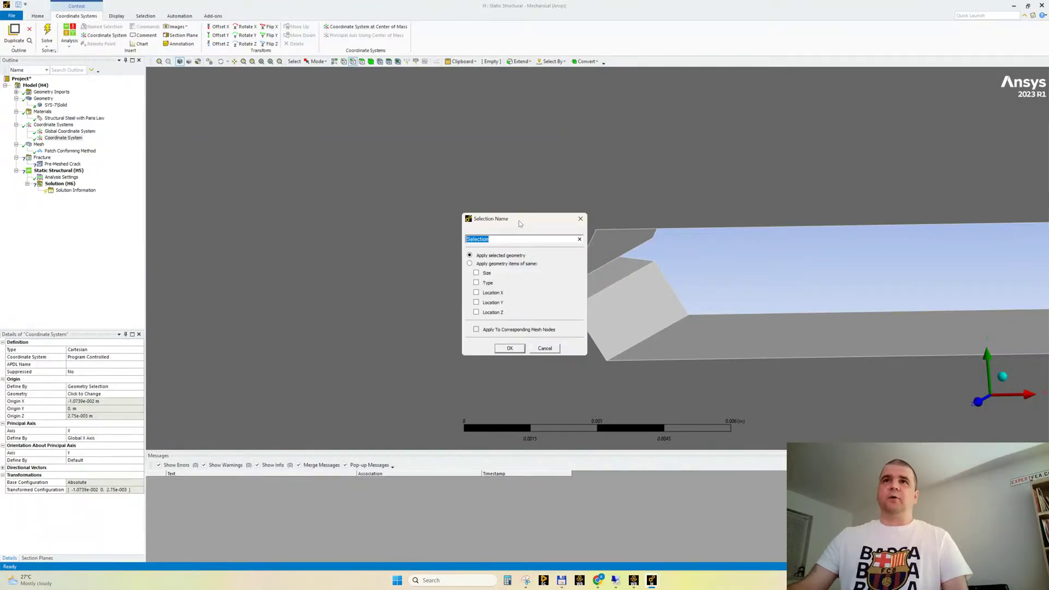
left_click_drag(520, 224, 539, 311)
type("f")
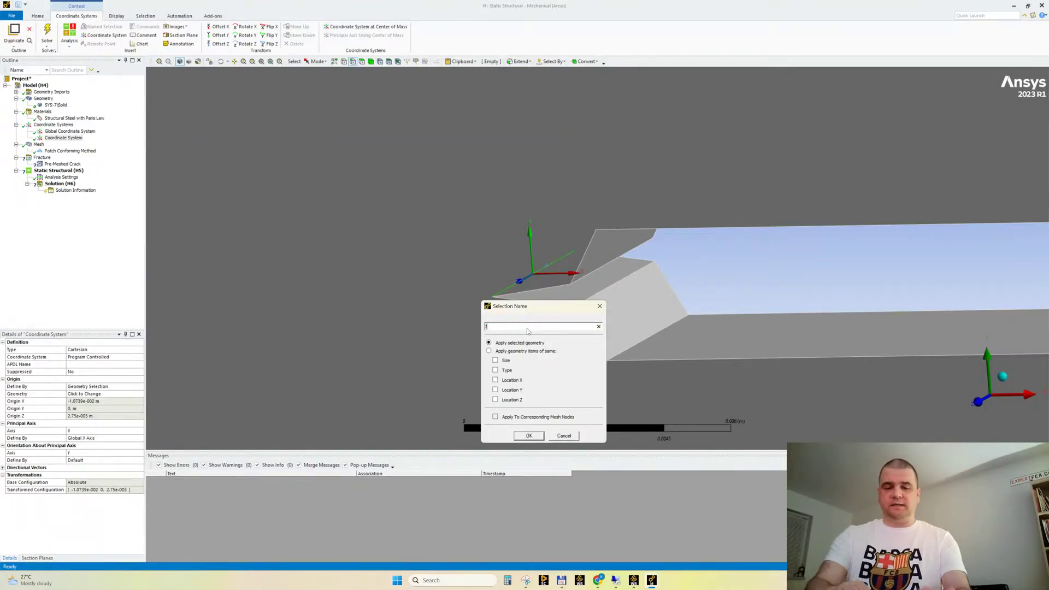
type("ront")
key("Return")
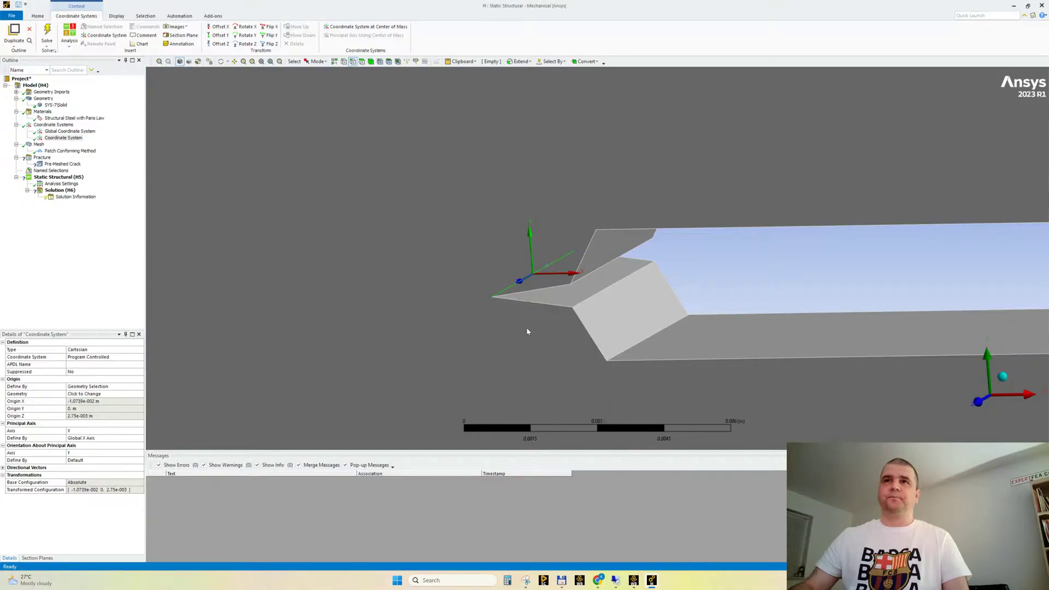
Display the front named selection on the notch and set the selection filter to faces
left_click(16, 171)
left_click(50, 177)
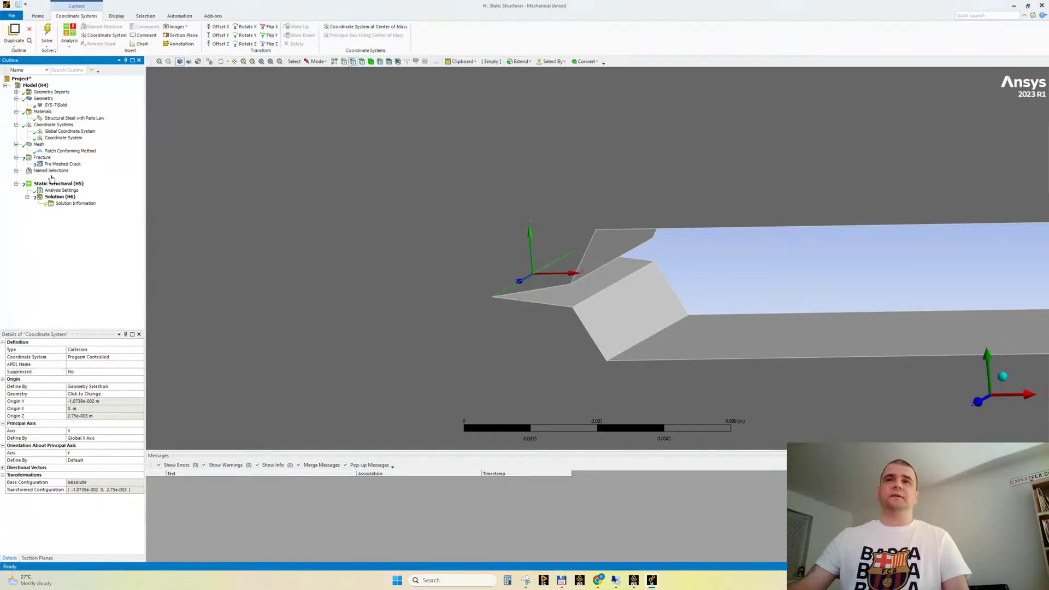
middle_click_drag(359, 301, 516, 281)
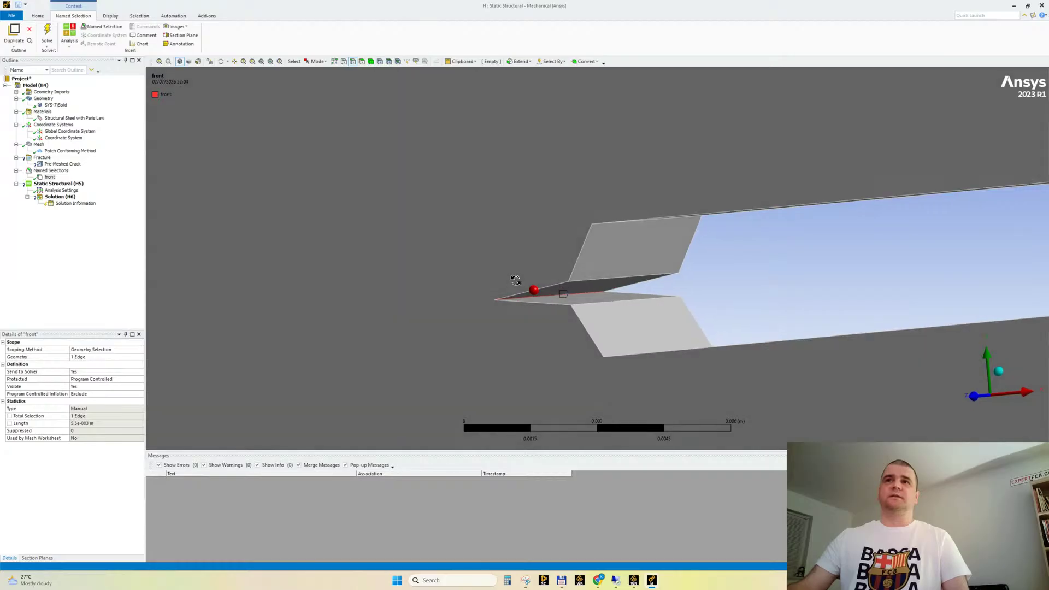
left_click(362, 62)
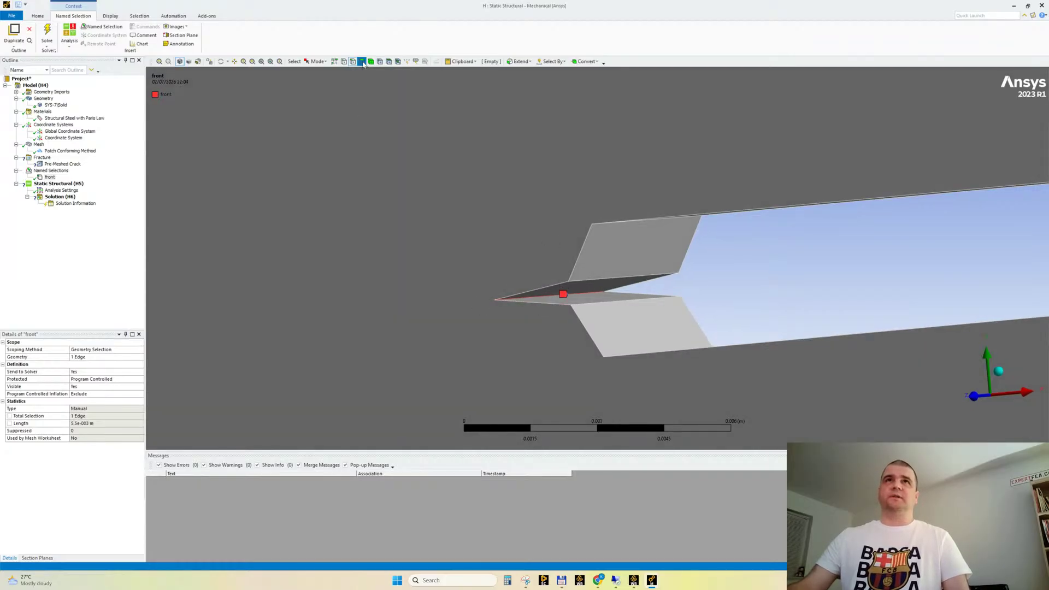
Create a named selection called top from the upper crack face at the notch tip
left_click(587, 290)
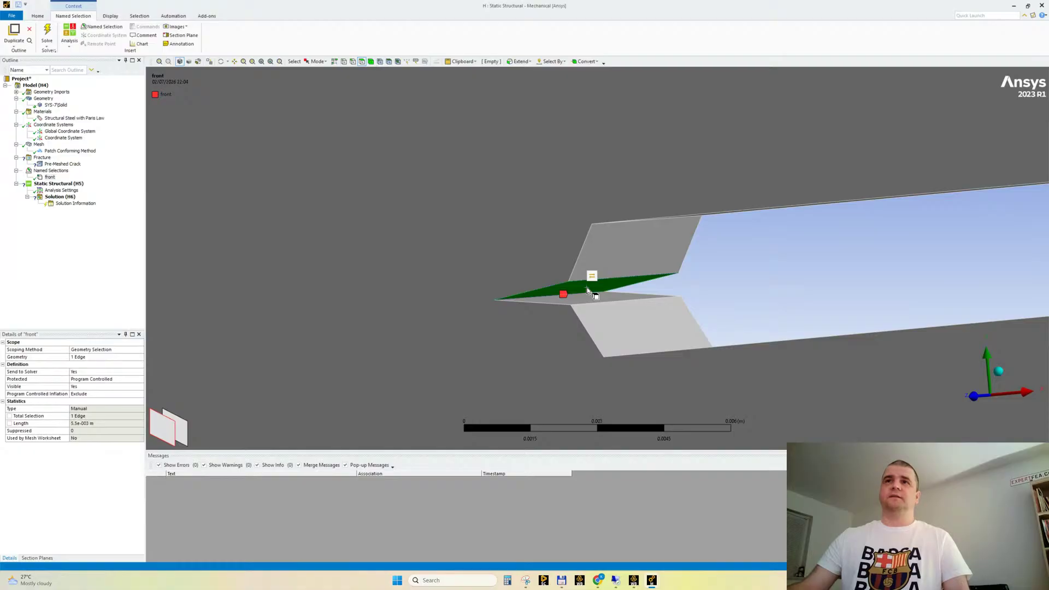
mouse_move(494, 267)
middle_mouse_down()
mouse_move(546, 274)
mouse_move(496, 266)
middle_mouse_up()
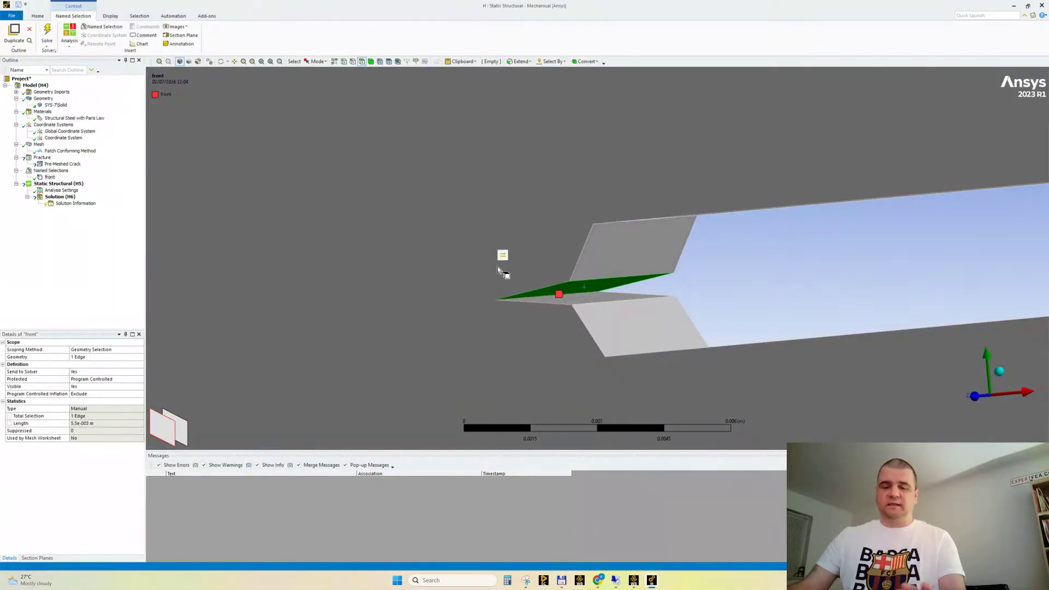
key("n")
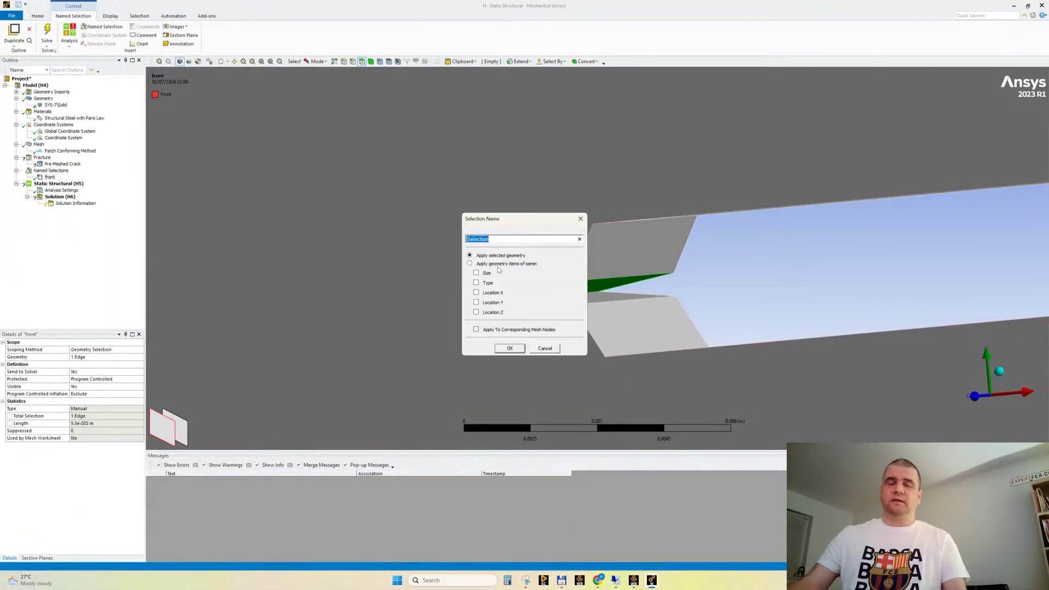
type("top")
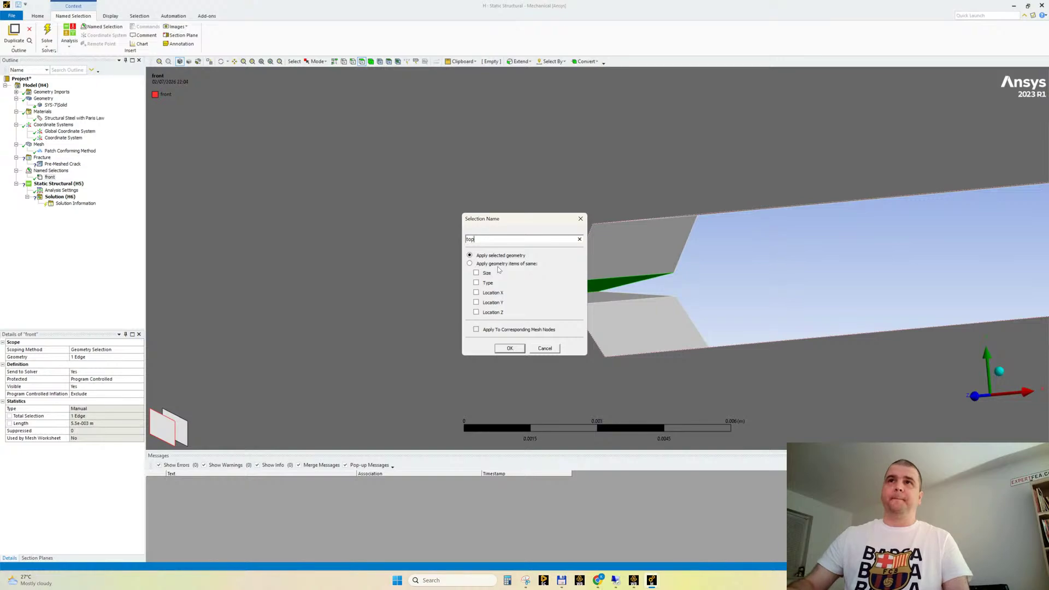
key("Return")
Create a named selection called bot from the lower crack face at the notch tip
left_click(493, 266)
middle_click_drag(493, 267, 507, 260)
left_click(572, 296)
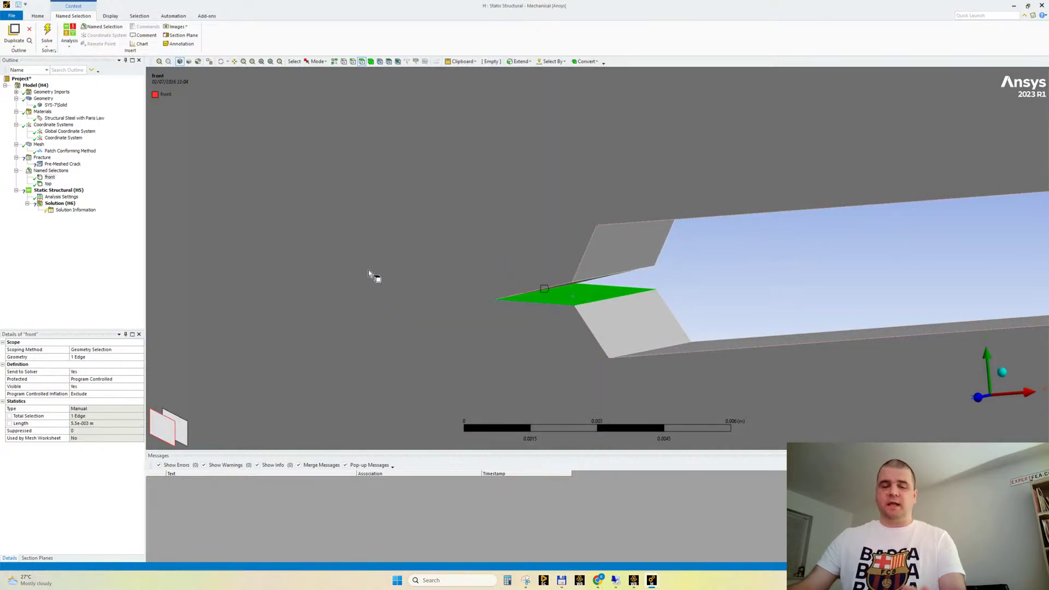
type("n")
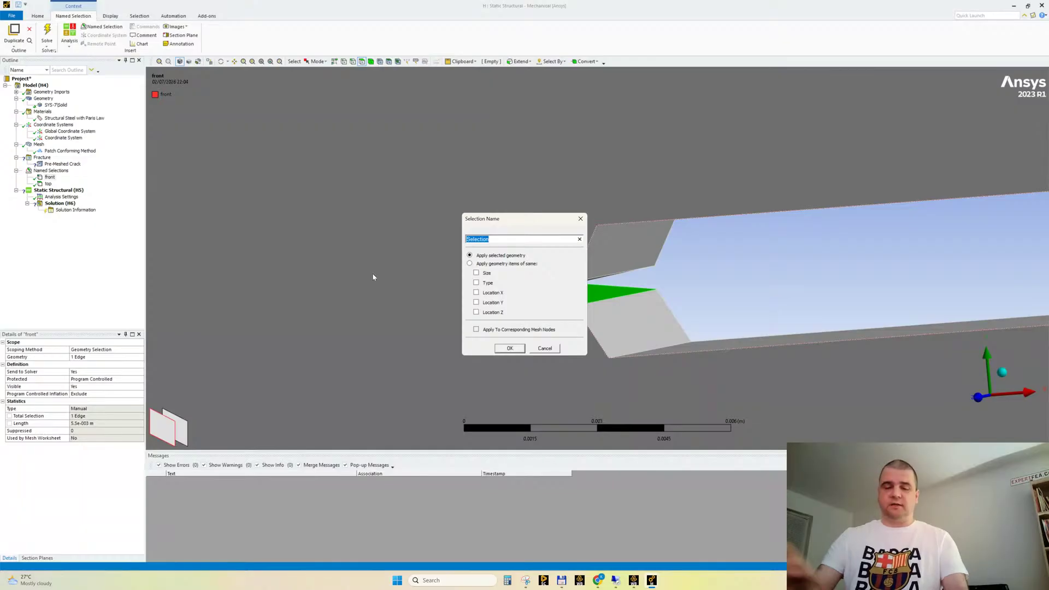
type("bot")
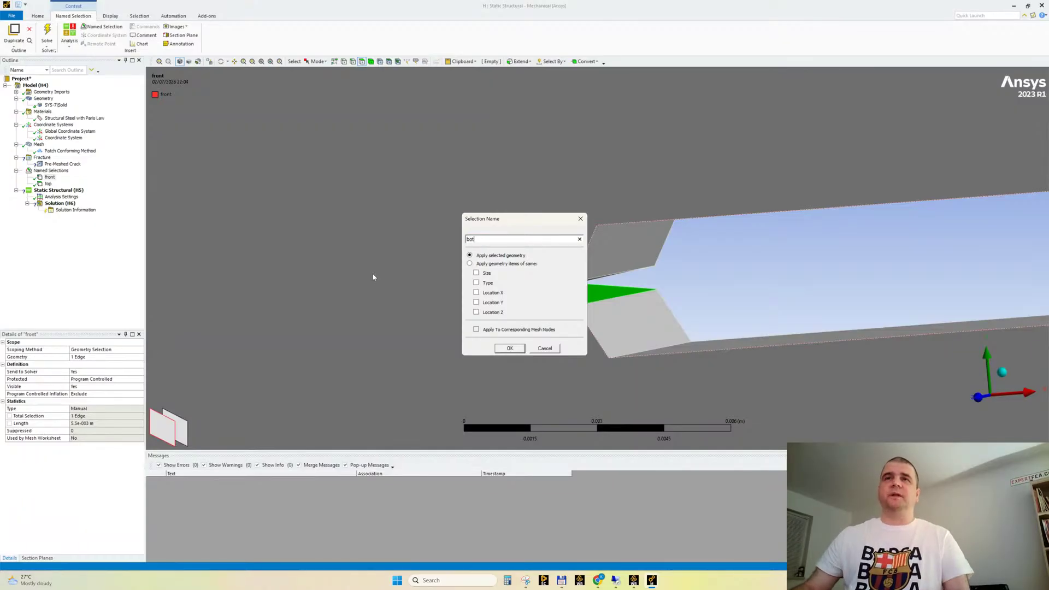
key("Return")
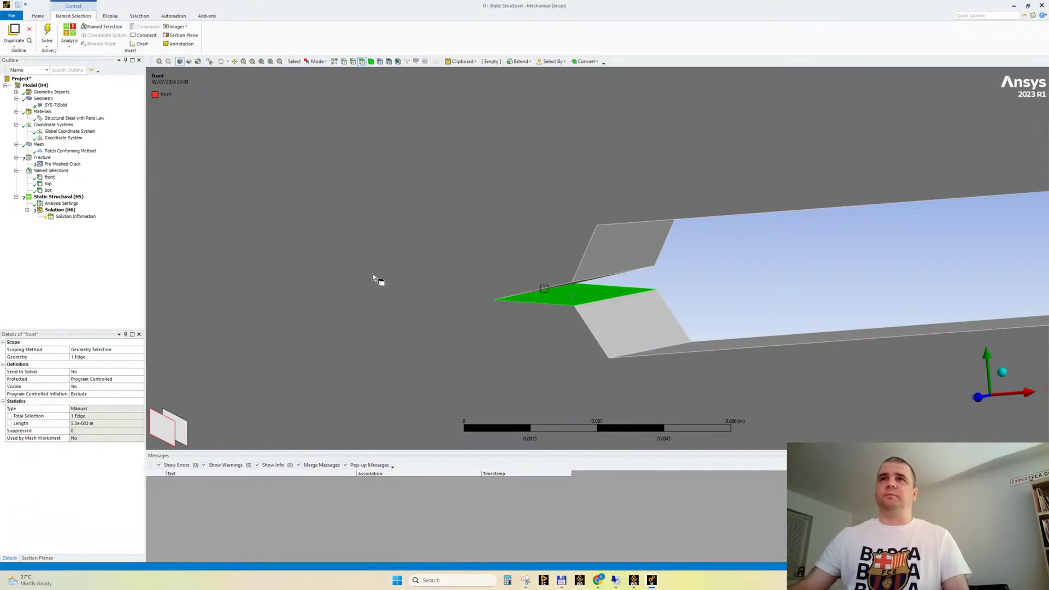
Review the crack named selections on the notch, including bot, and examine the mesh around the crack tip
middle_click_drag(705, 268, 702, 275)
left_click(48, 184)
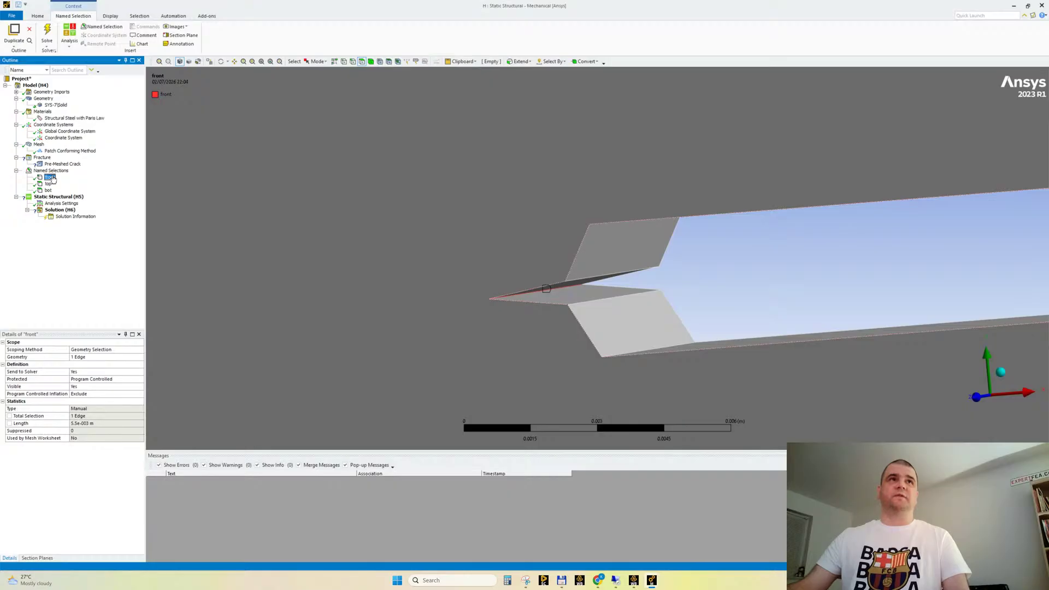
left_click(48, 190)
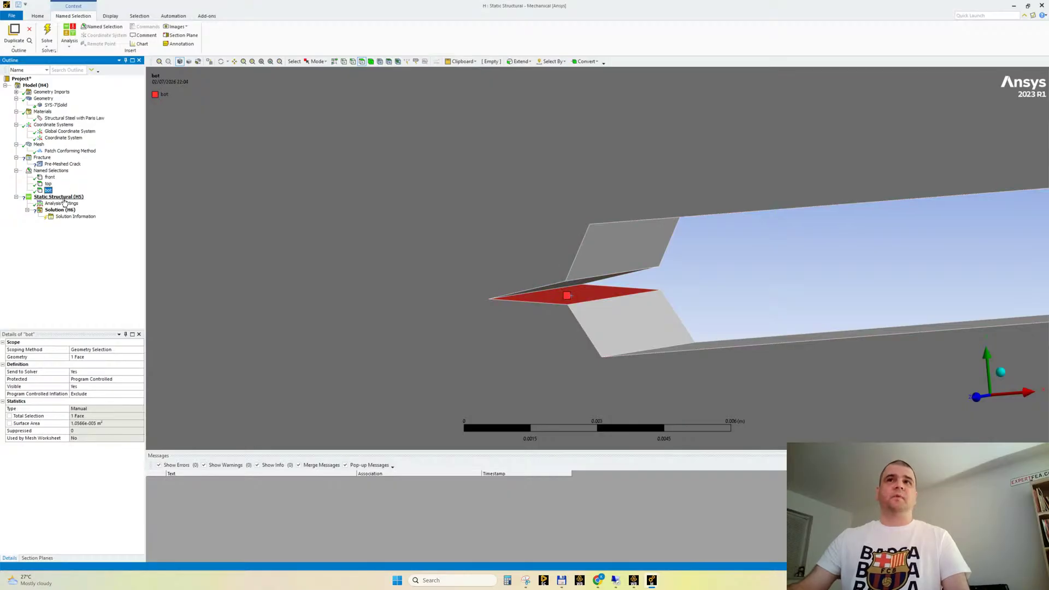
scroll(387, 295, "down", 1)
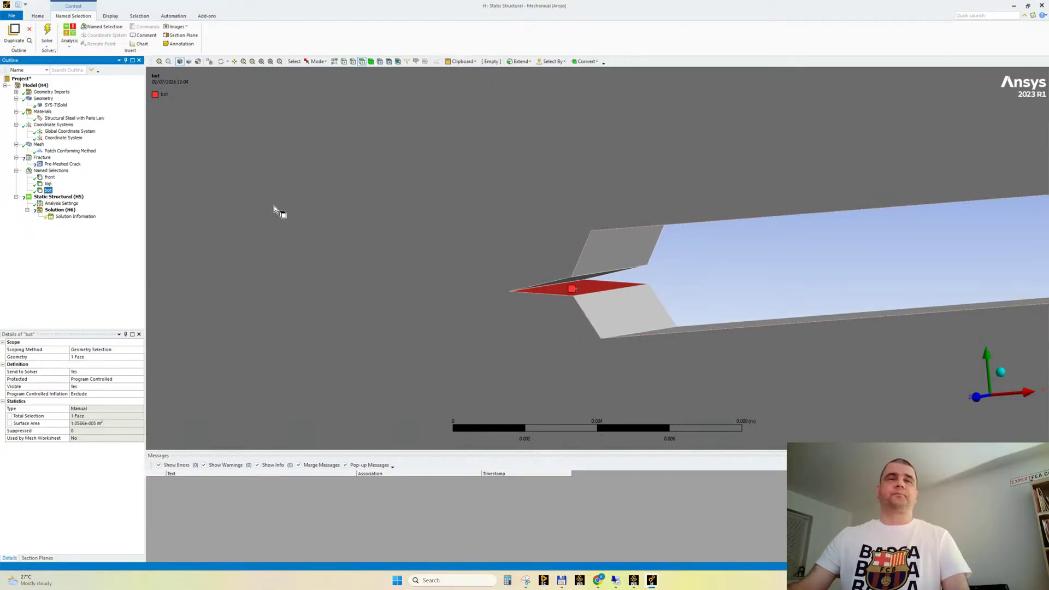
left_click(38, 145)
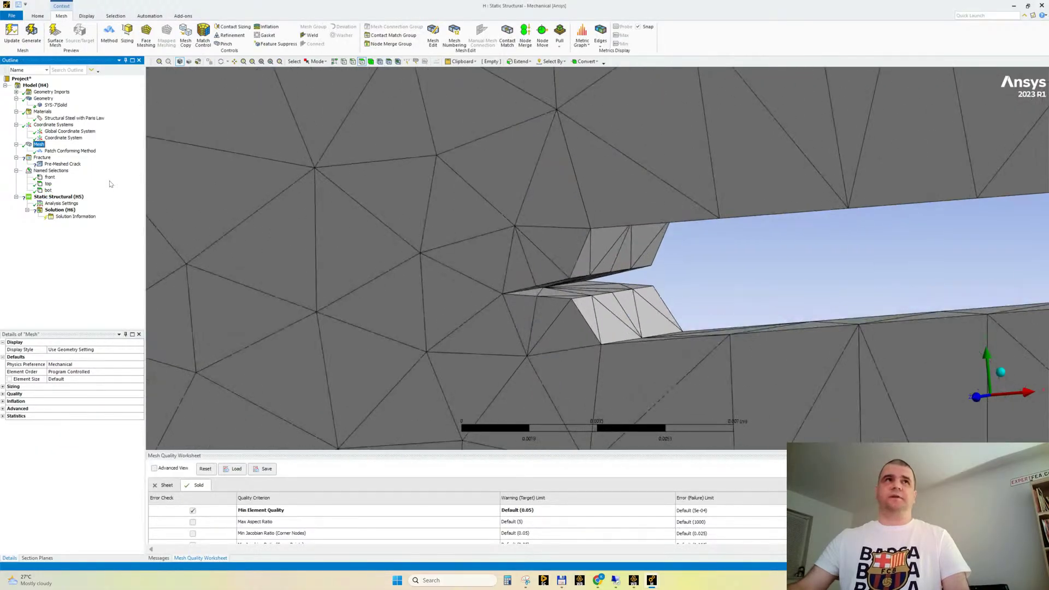
Open the available actions for the front named selection
right_click(51, 179)
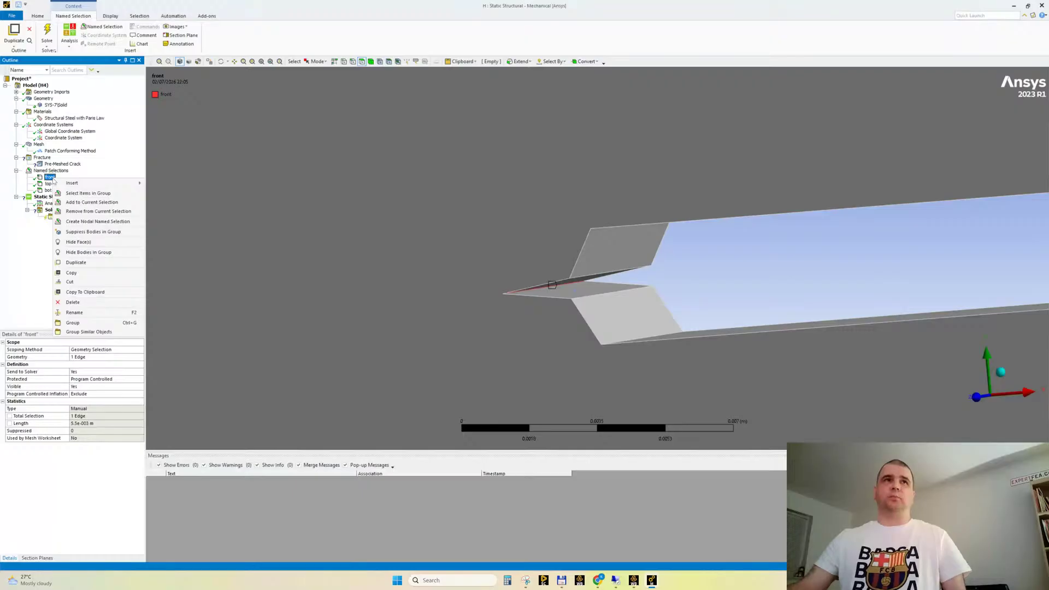
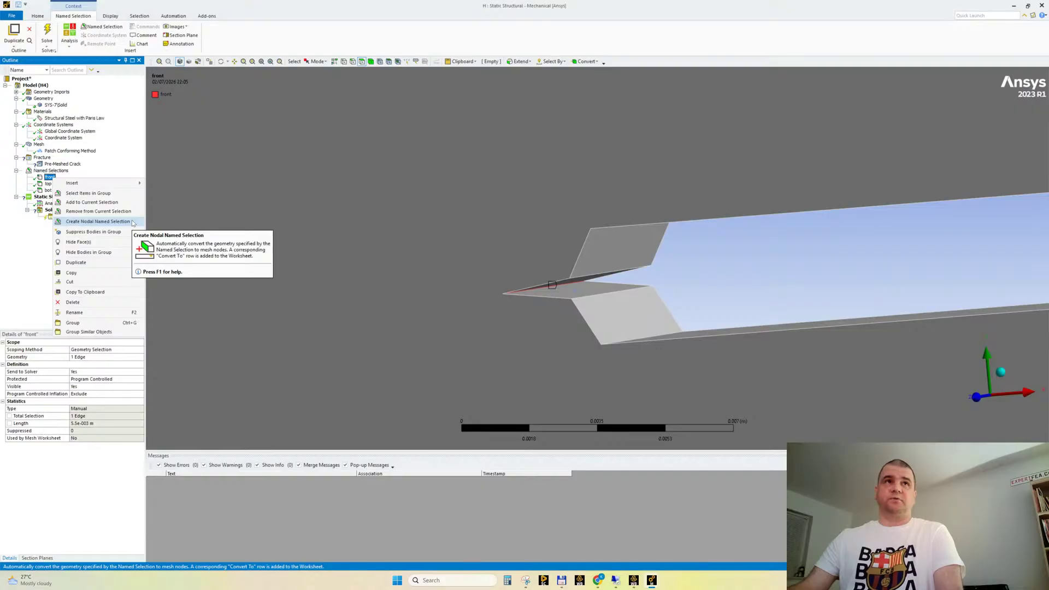
Create nodal named selections from the front edge and the top and bot crack face named selections
left_click(98, 221)
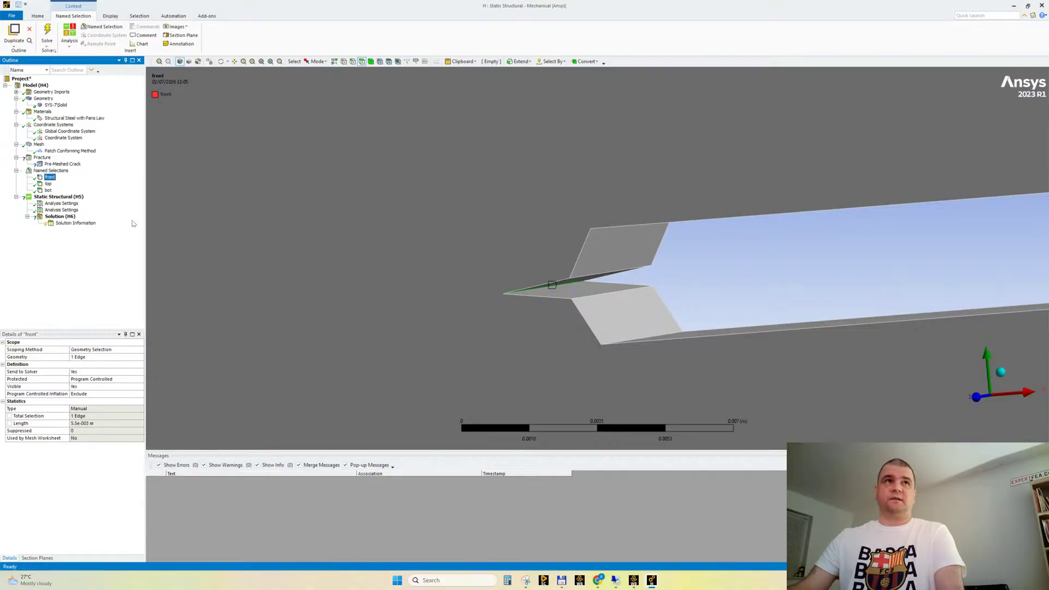
left_click(48, 184)
right_click(48, 185)
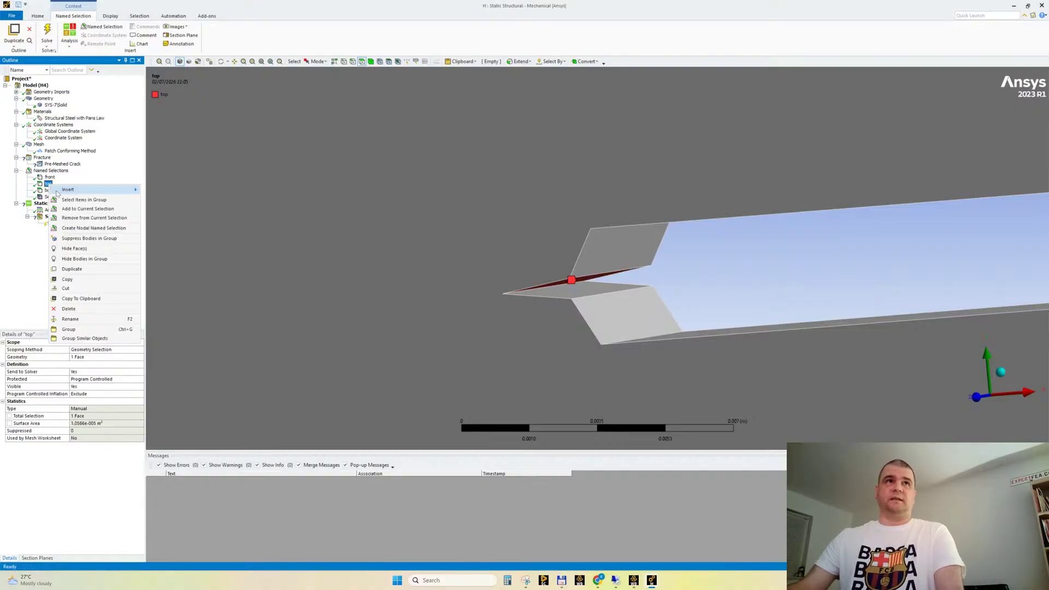
left_click(87, 230)
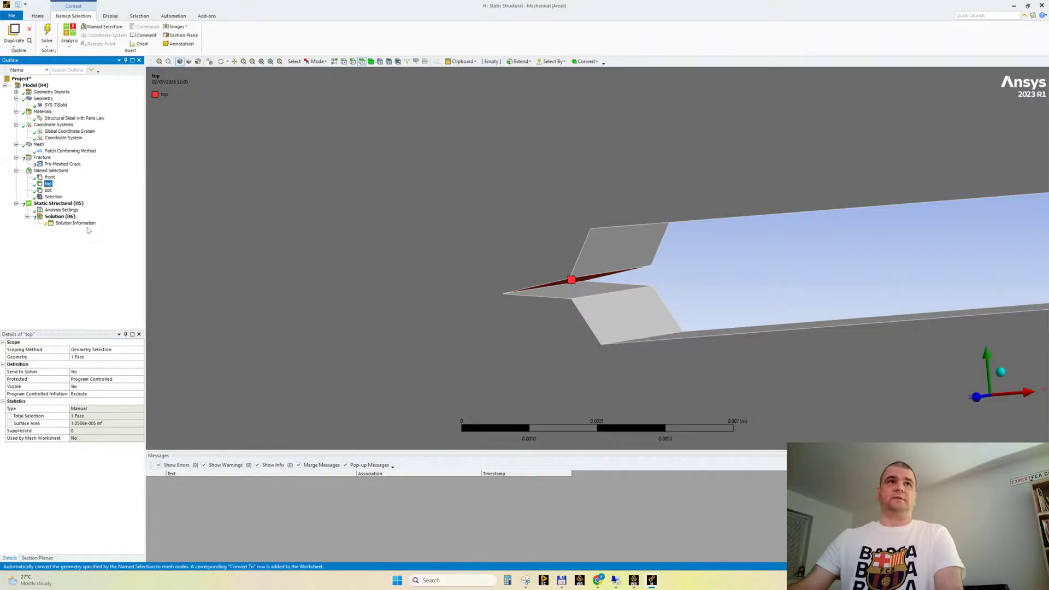
right_click(48, 190)
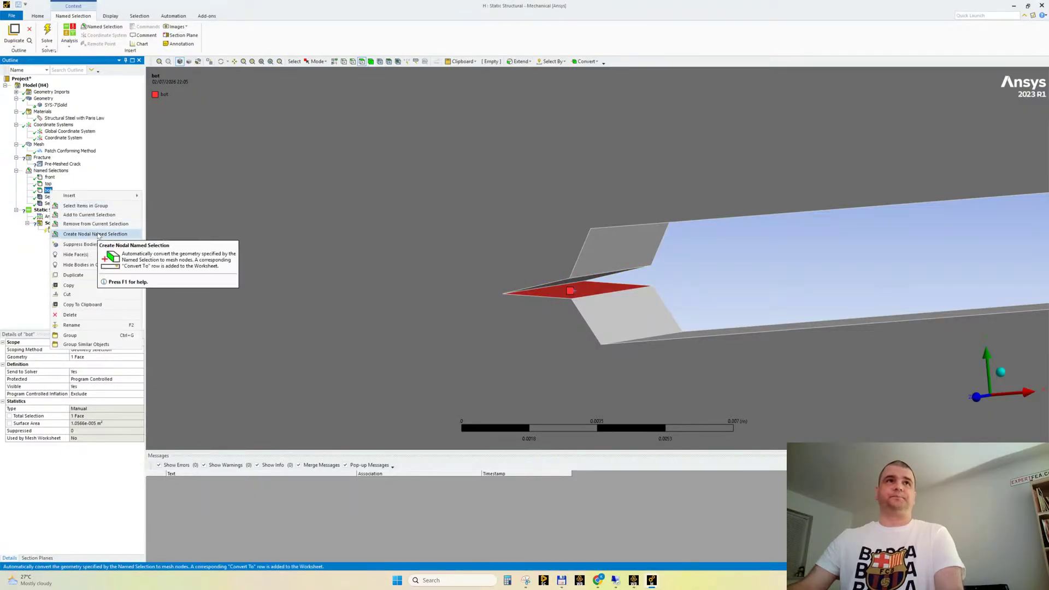
left_click(97, 233)
Rename the three nodal named selections as front, top and bot, matching their source geometry selections
left_click(54, 197)
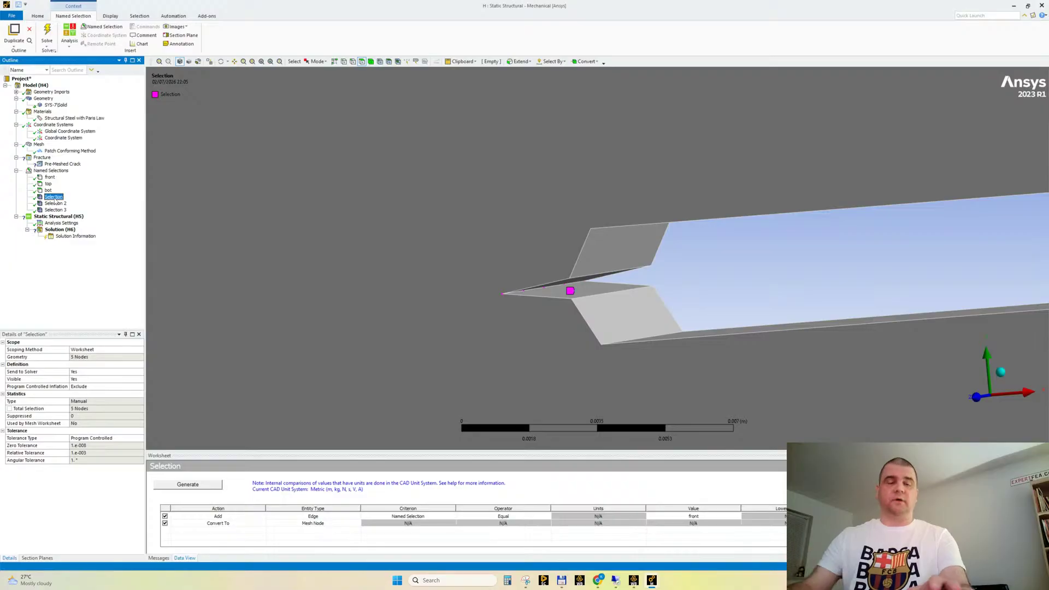
left_click(54, 198)
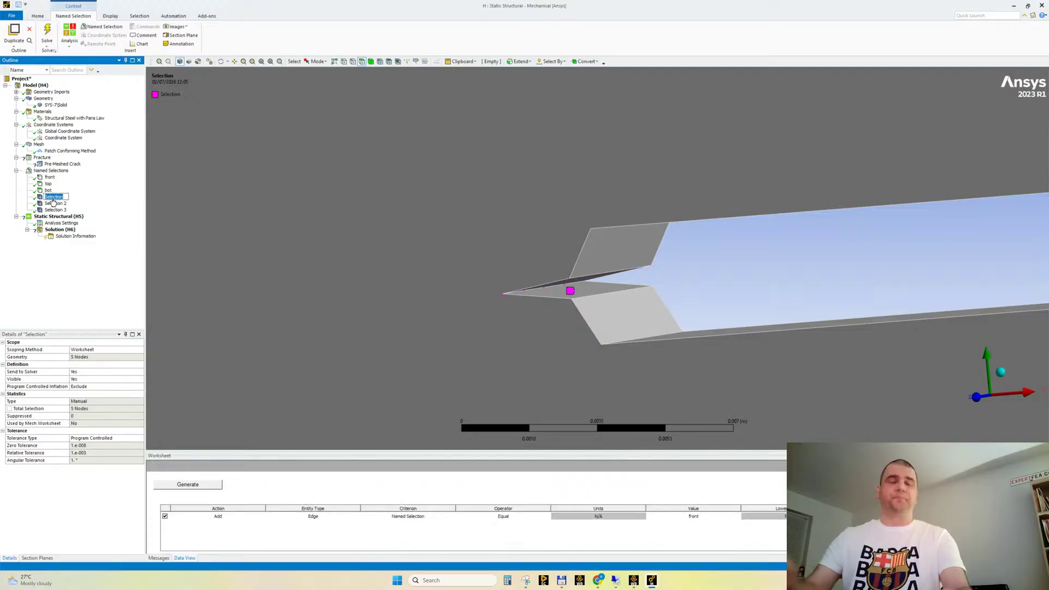
type("top")
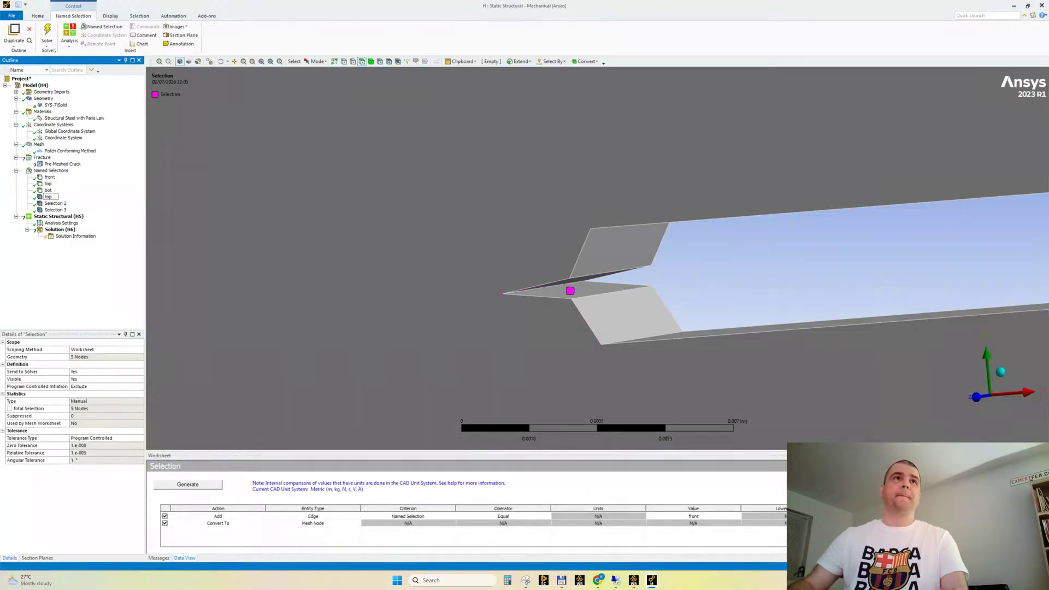
type("front")
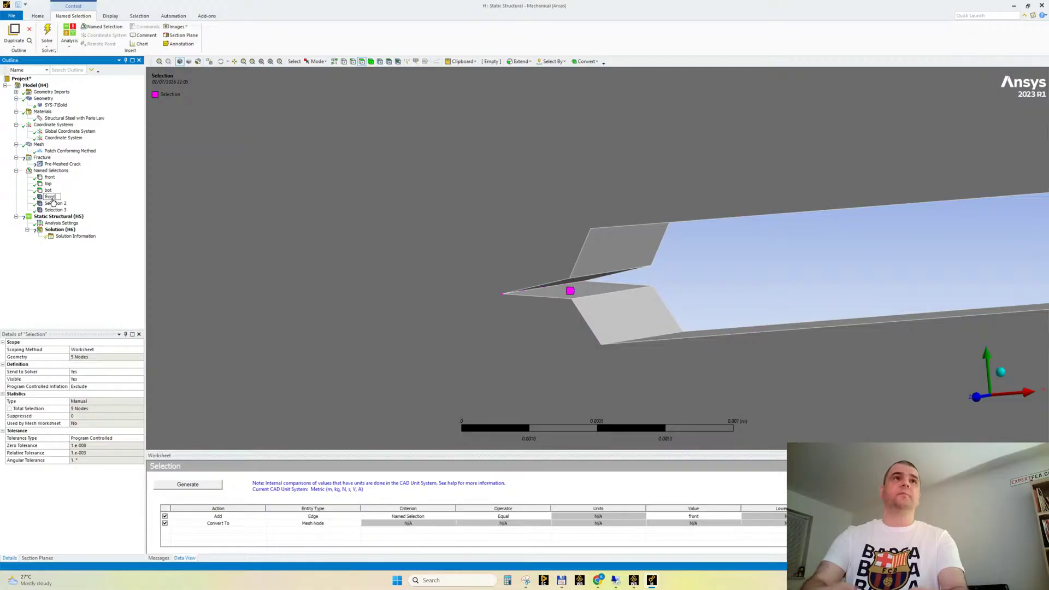
key("Return")
key("F2")
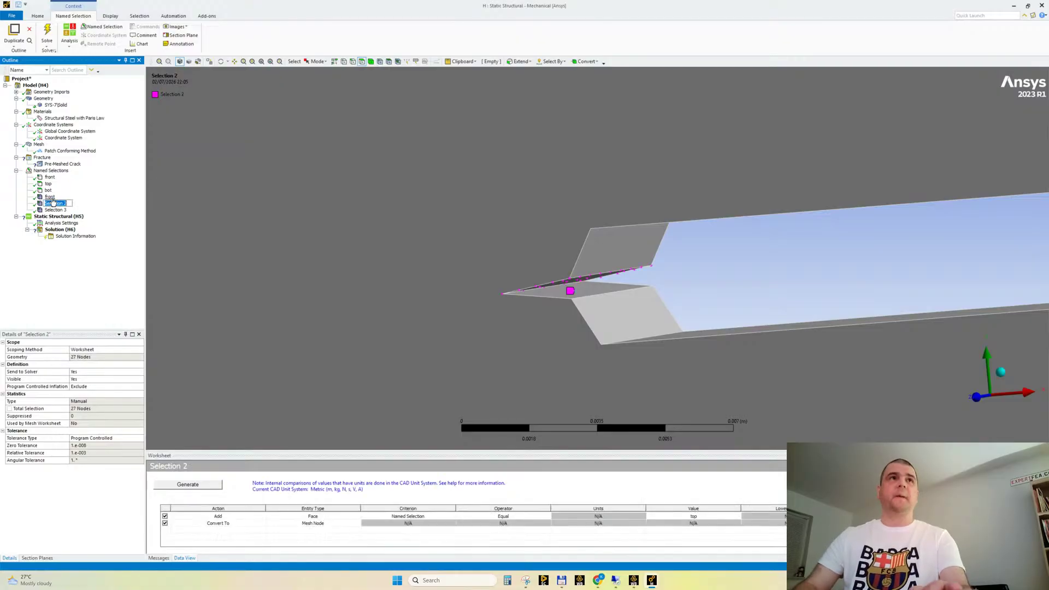
type("top")
key("Return")
key("Down")
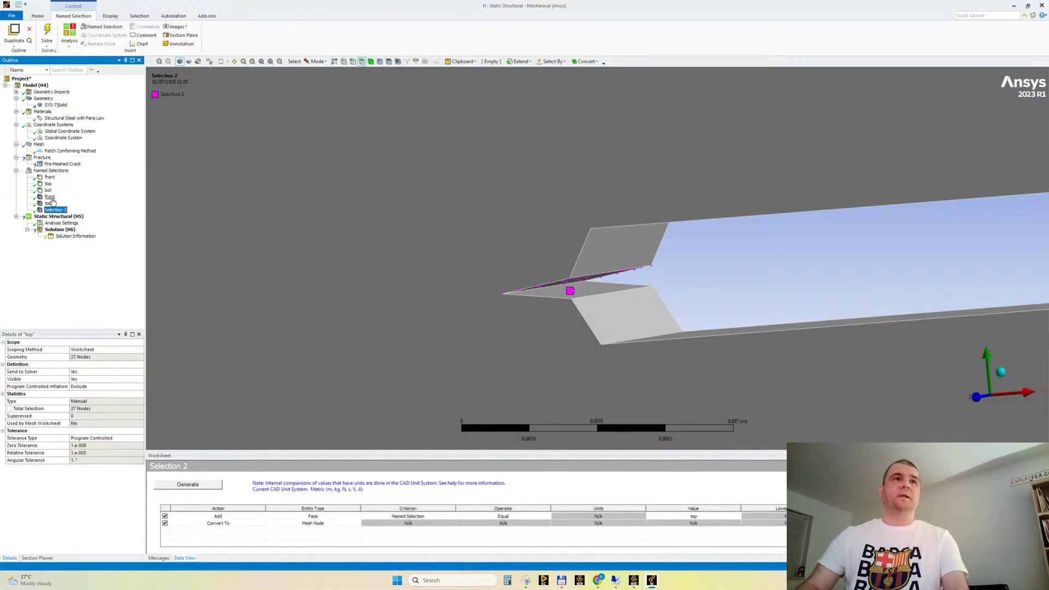
key("F2")
type("bot")
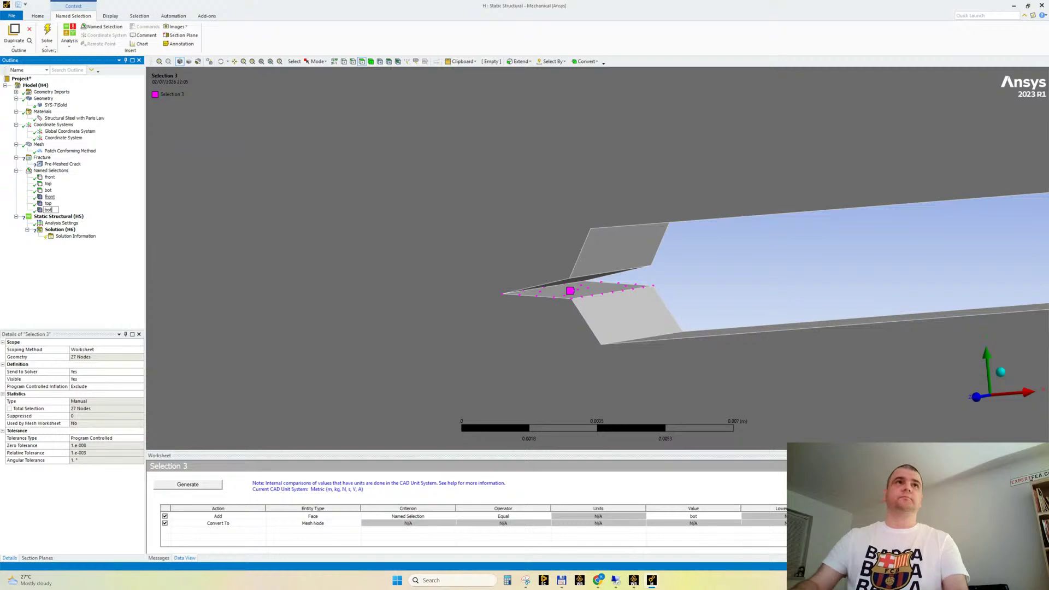
key("Return")
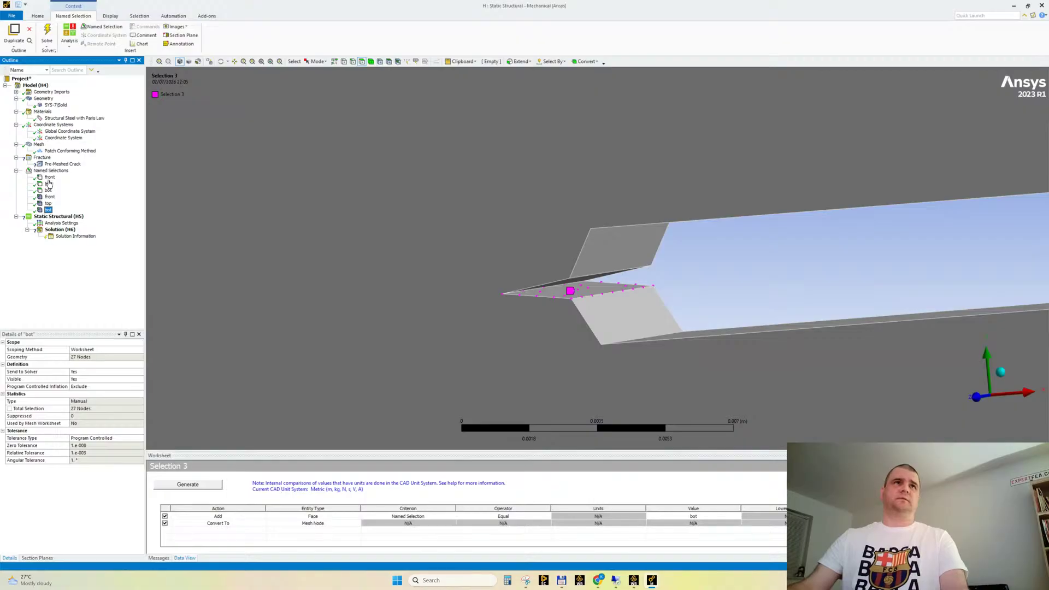
Review the geometry-based and nodal front, top and bot named selections, and collapse the Named Selections group
left_click(49, 177)
left_click(49, 191, "shift")
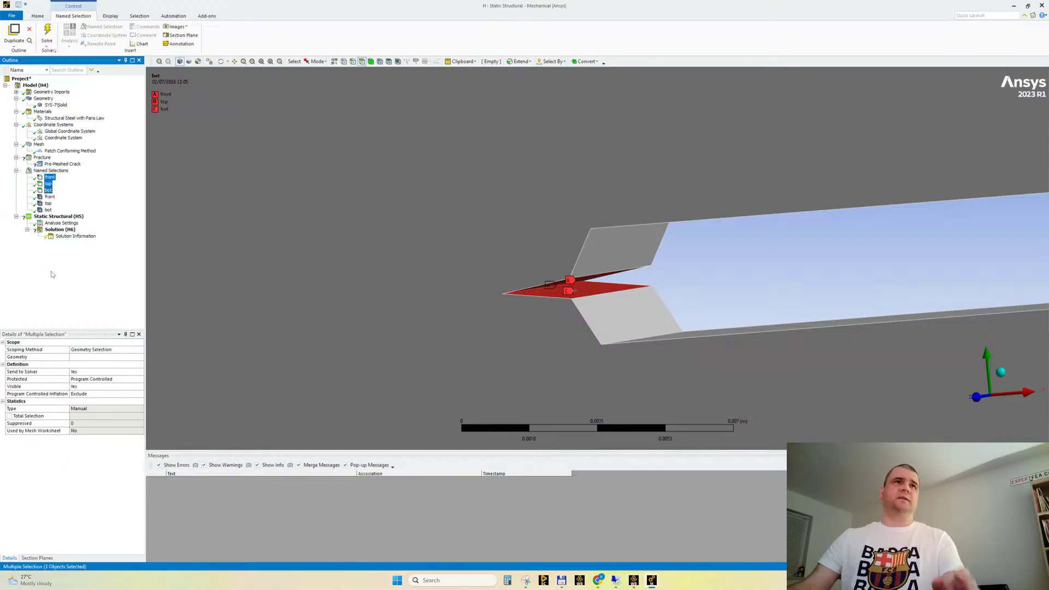
left_click(48, 190)
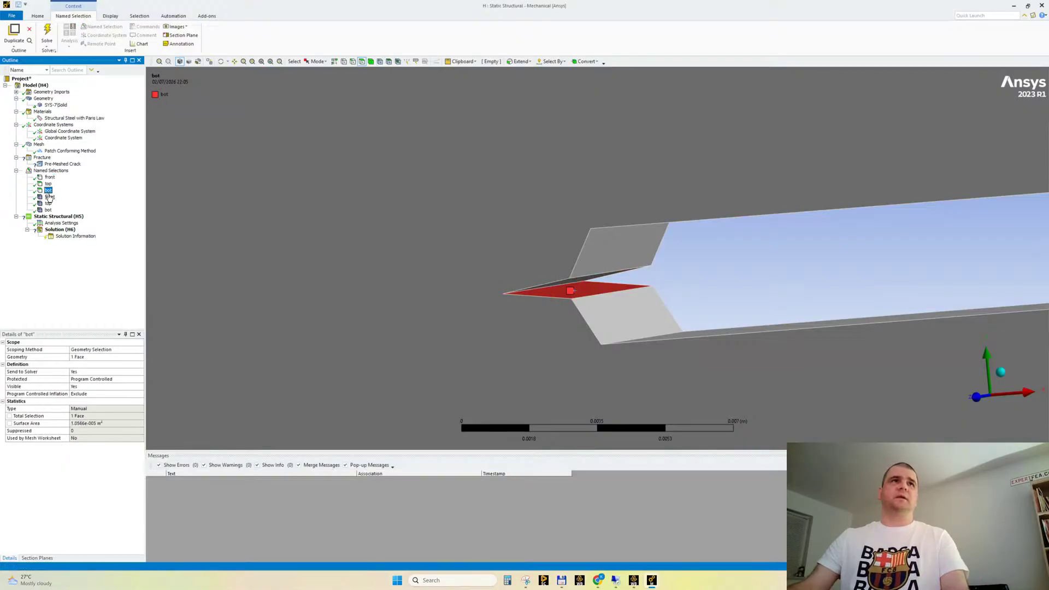
left_click(49, 177)
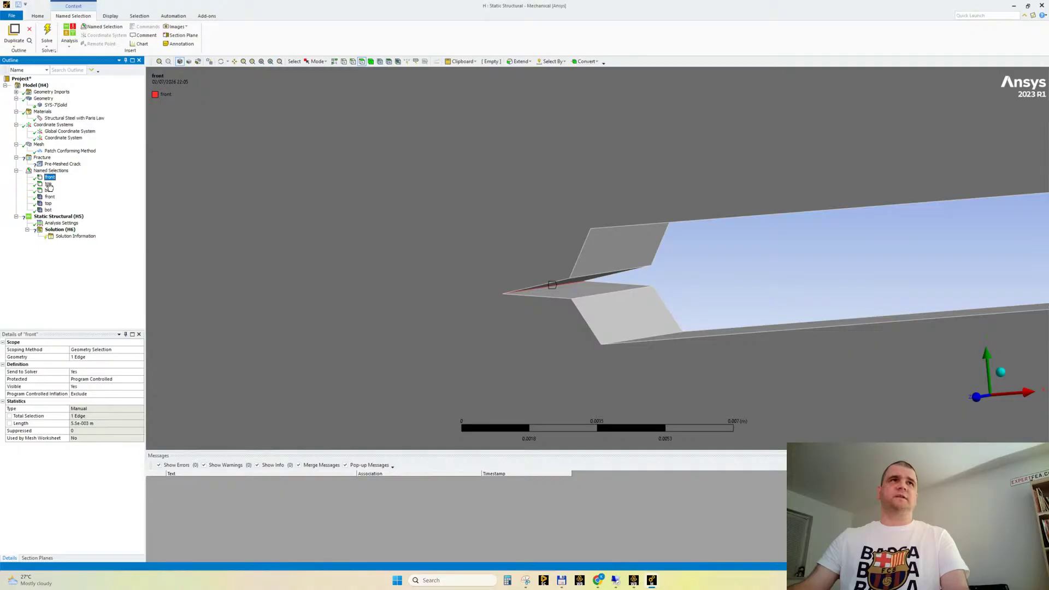
left_click(50, 185)
left_click(49, 190)
left_click(49, 197)
left_click(48, 204)
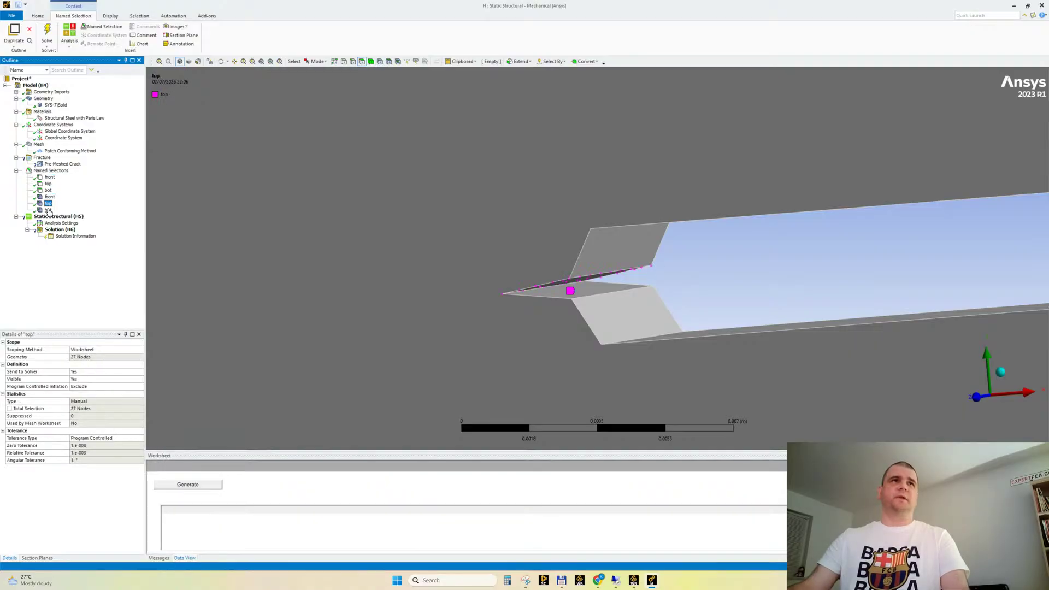
left_click(48, 210)
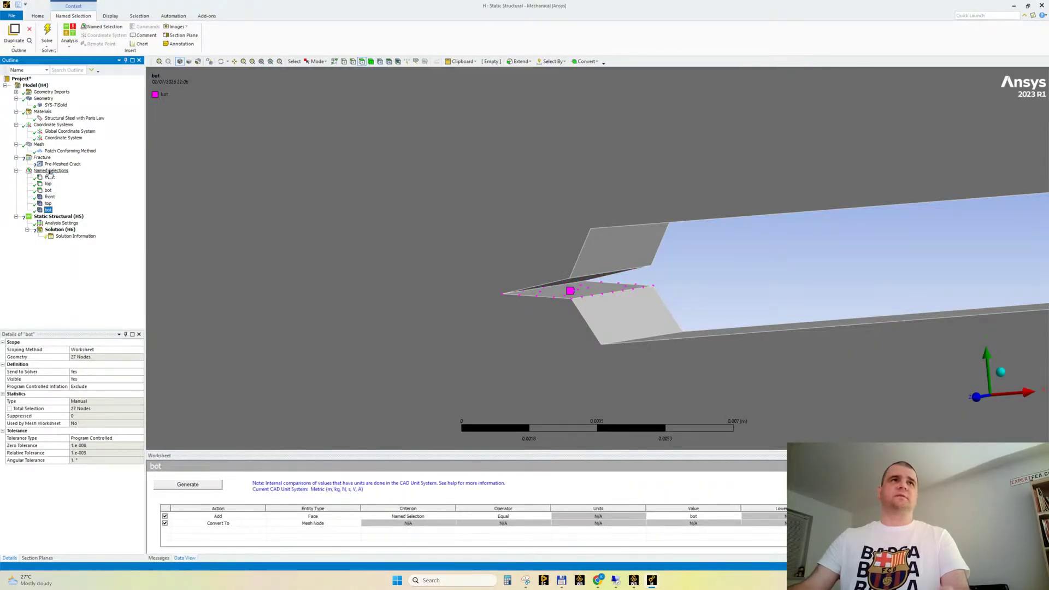
left_click(16, 171)
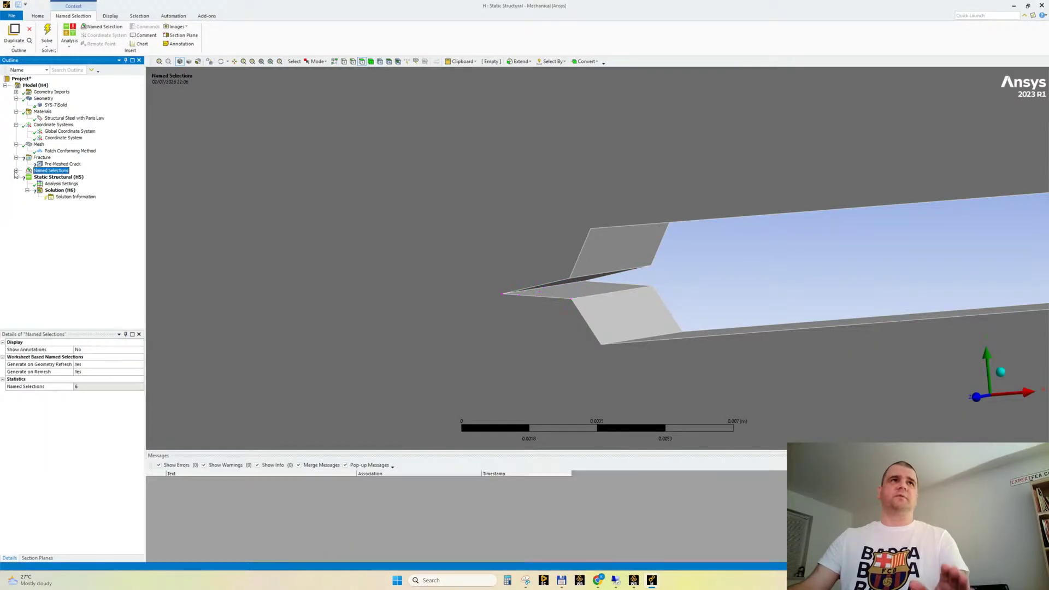
Scope the pre-meshed crack with front as crack front, top as top face nodes and bot as bottom face nodes
left_click(63, 164)
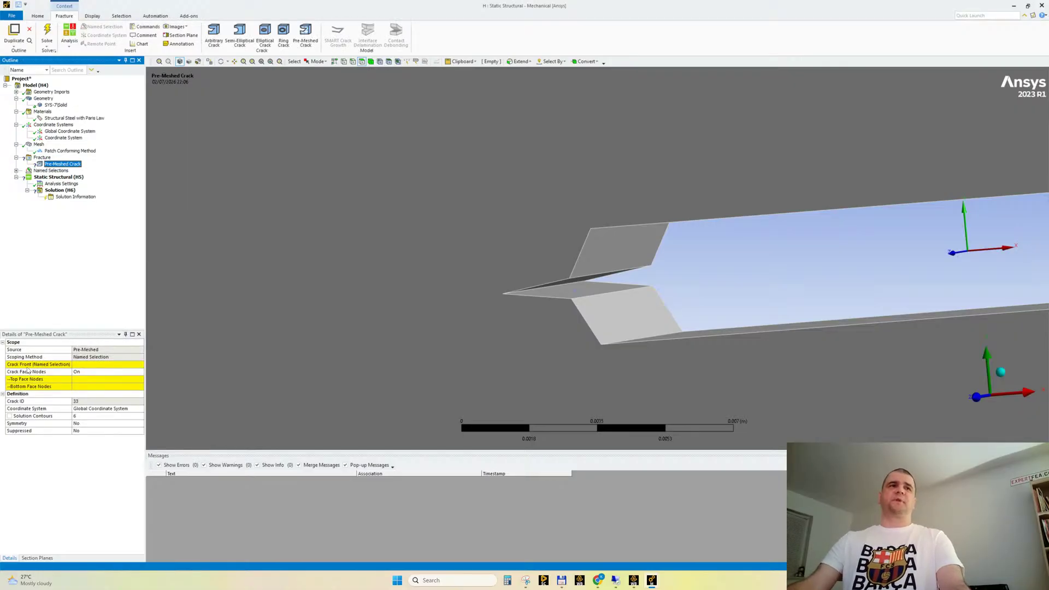
left_click(99, 365)
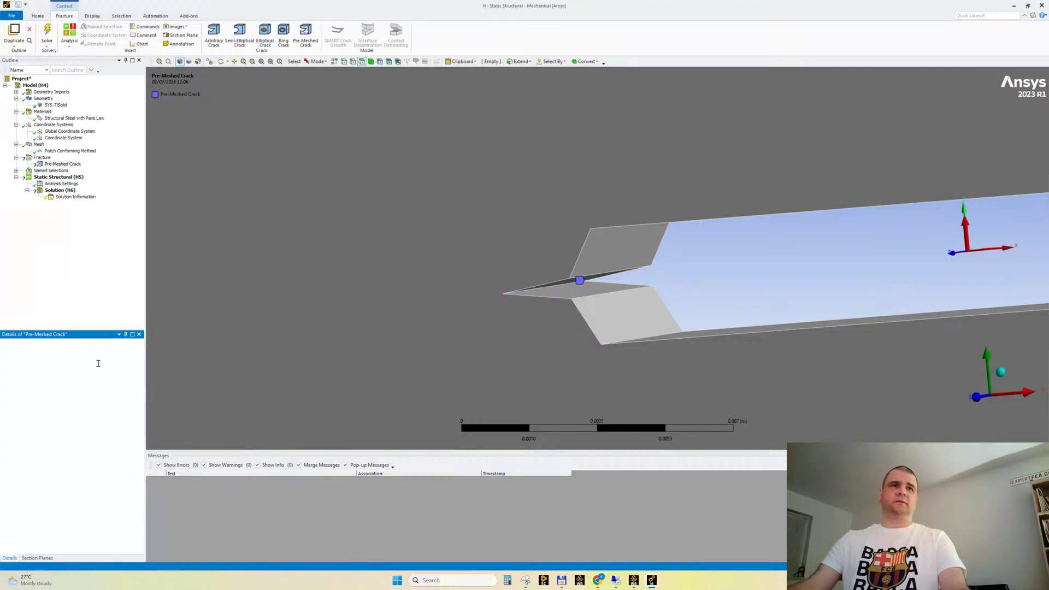
left_click(113, 366)
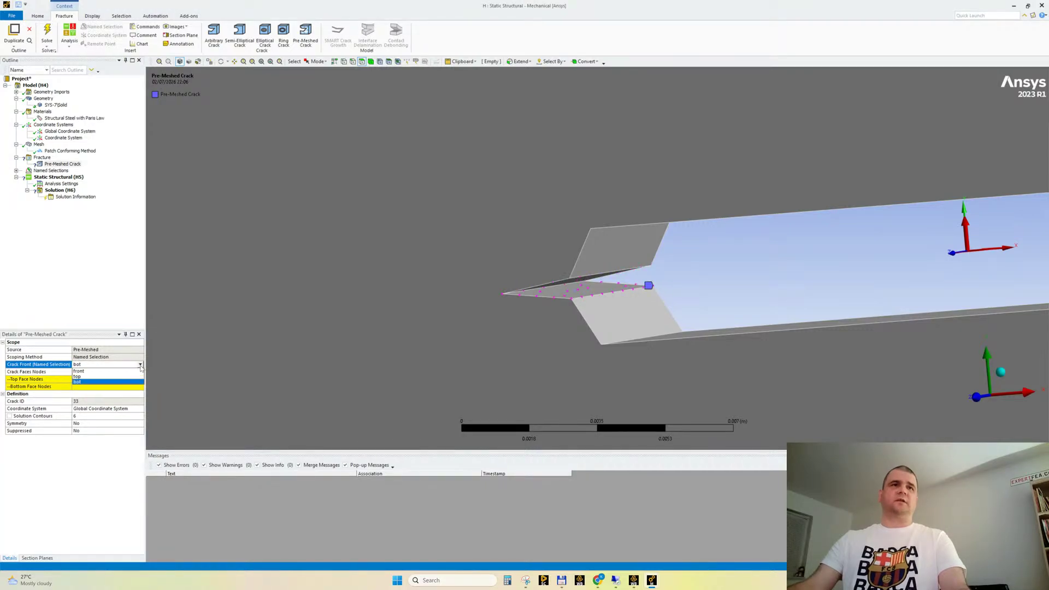
left_click(101, 379)
left_click(112, 381)
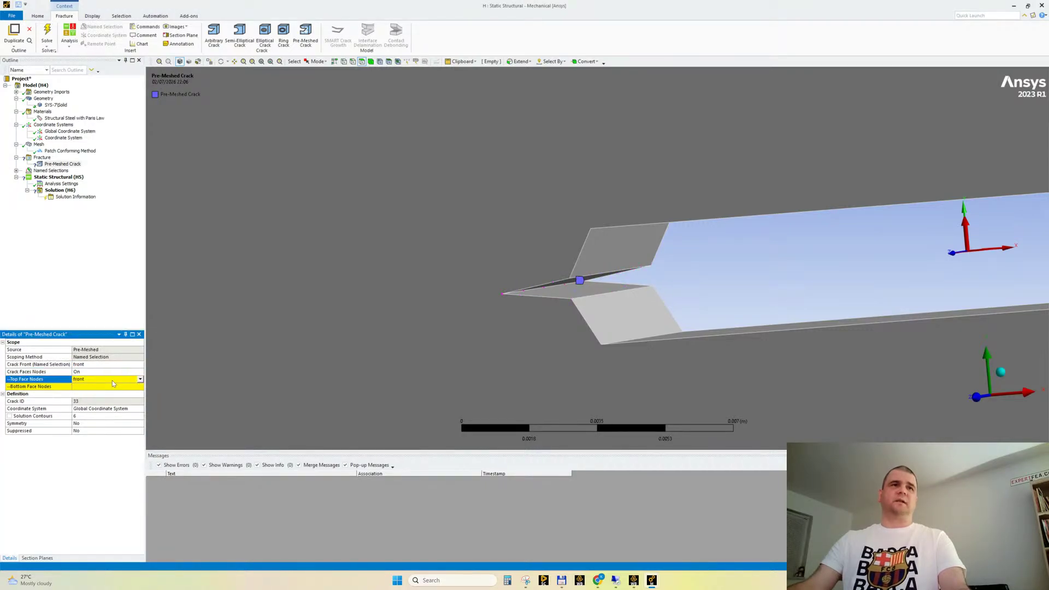
left_click(100, 384)
left_click(94, 383)
left_click(90, 387)
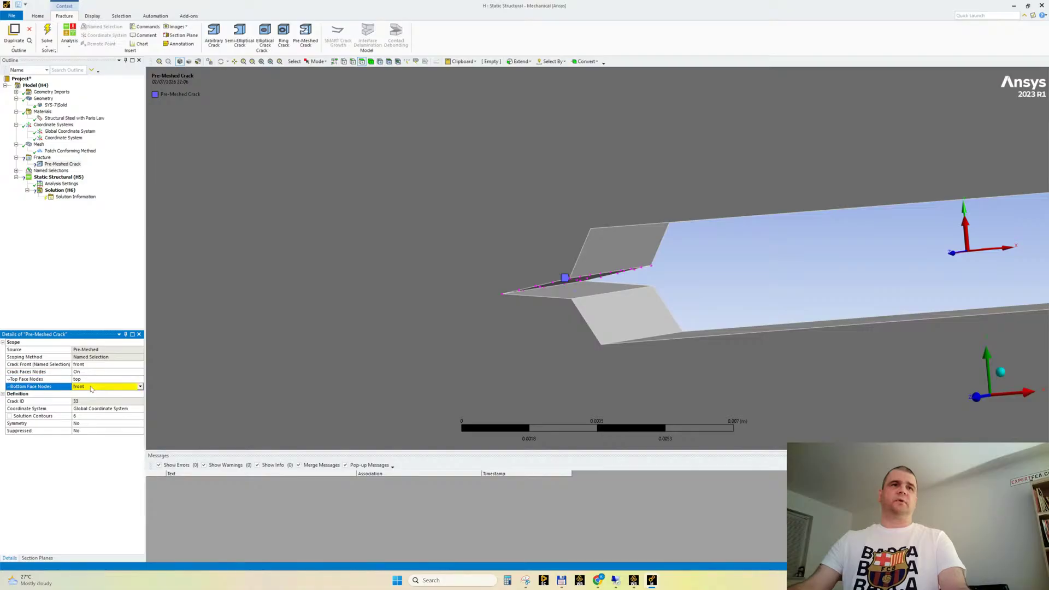
type("bot")
key("Return")
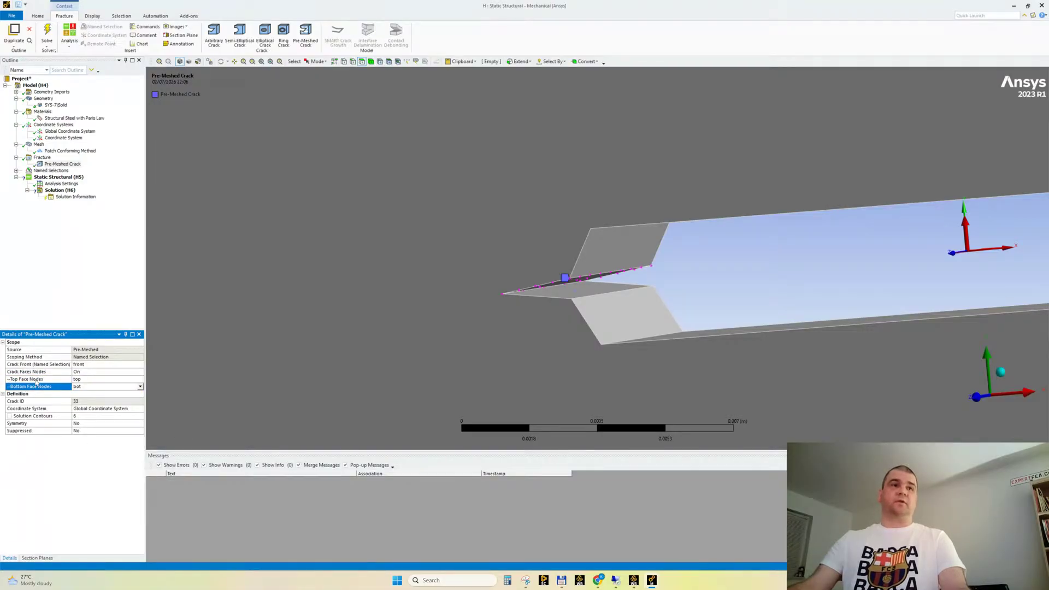
Set the pre-meshed crack's coordinate system to the user-defined Coordinate System at the crack tip
middle_click_drag(407, 294, 410, 296)
middle_click_drag(569, 267, 574, 290)
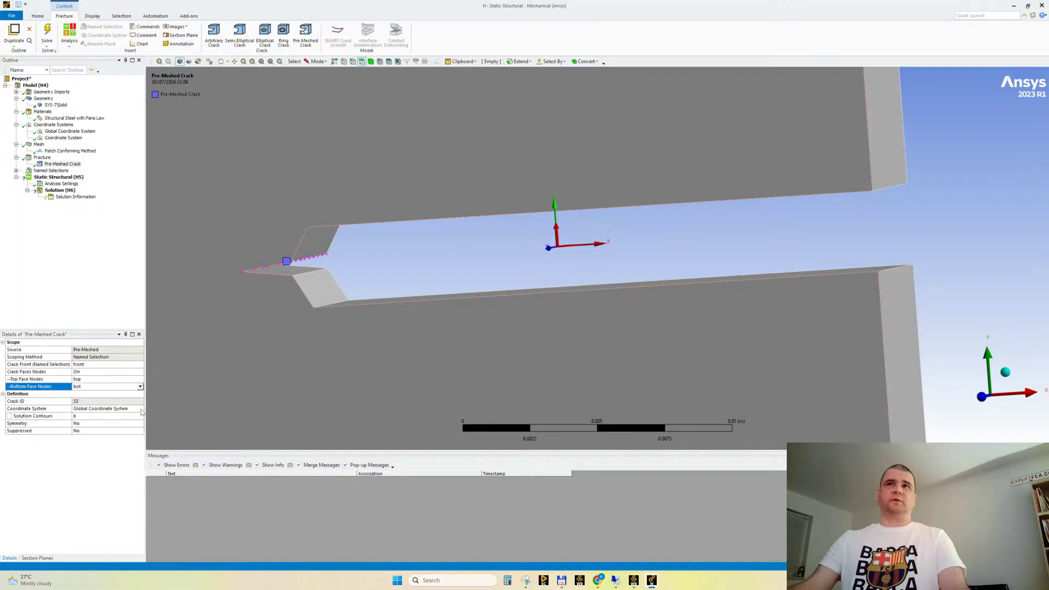
middle_click_drag(476, 297, 576, 164)
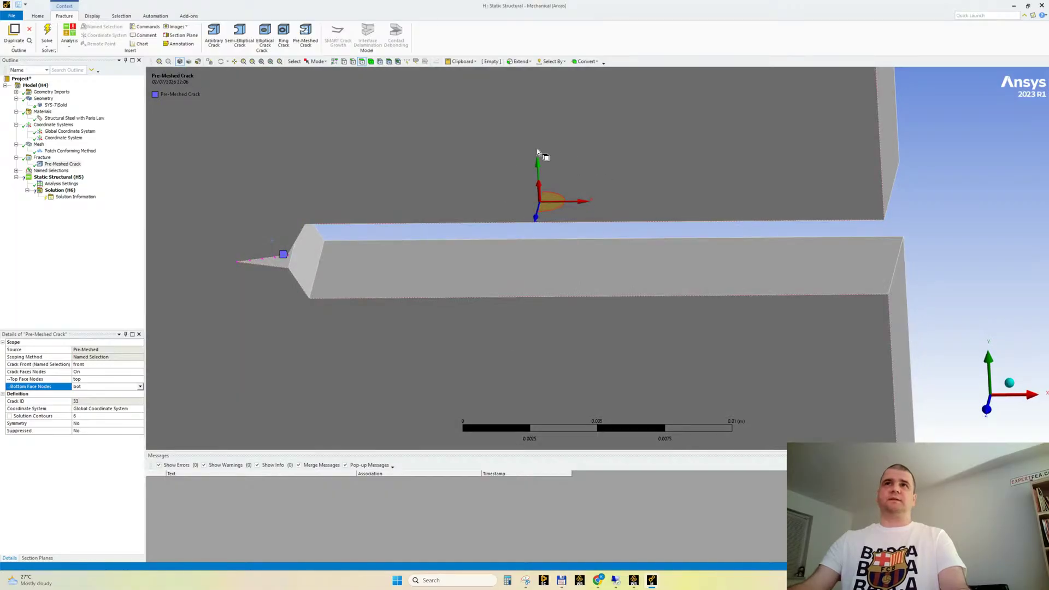
middle_click_drag(651, 239, 654, 234)
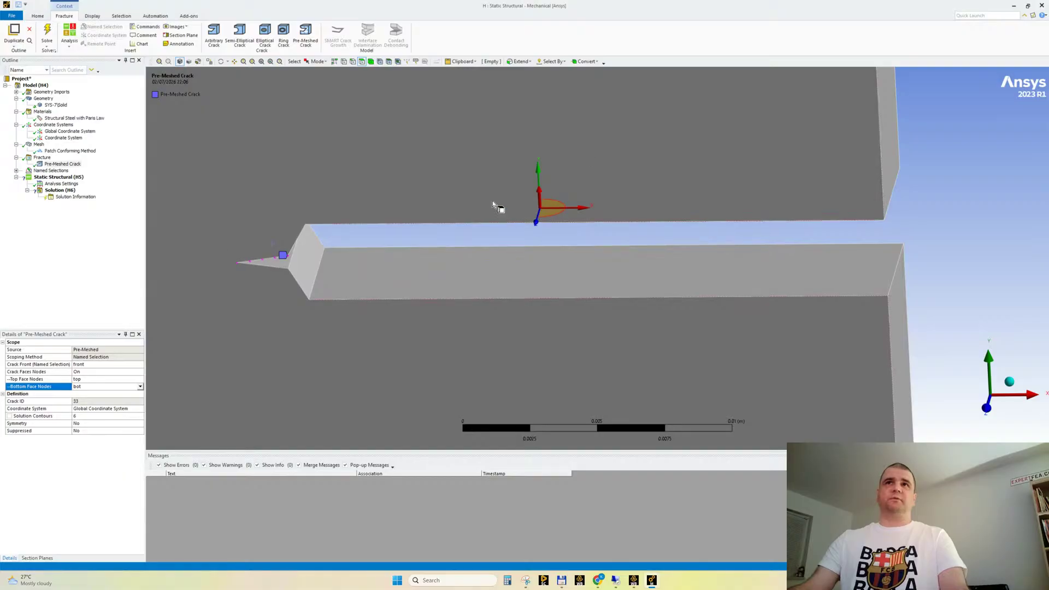
left_click(141, 409)
left_click(140, 408)
left_click(107, 421)
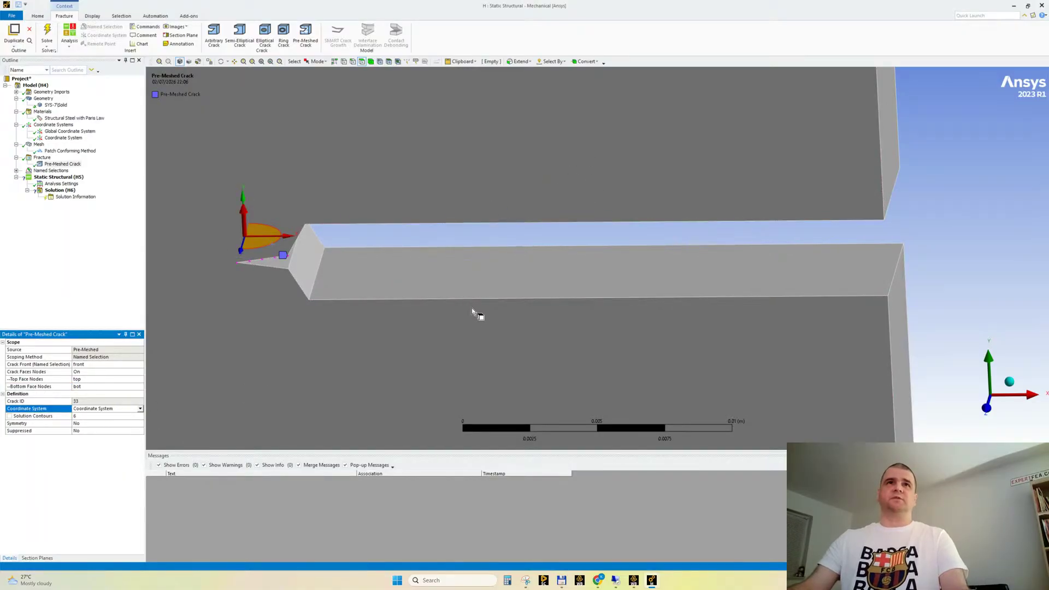
Examine the axis directions of the crack coordinate system relative to the crack faces and tip
middle_click_drag(473, 312, 444, 294)
scroll(339, 265, "up", 3)
middle_click_drag(340, 265, 463, 216)
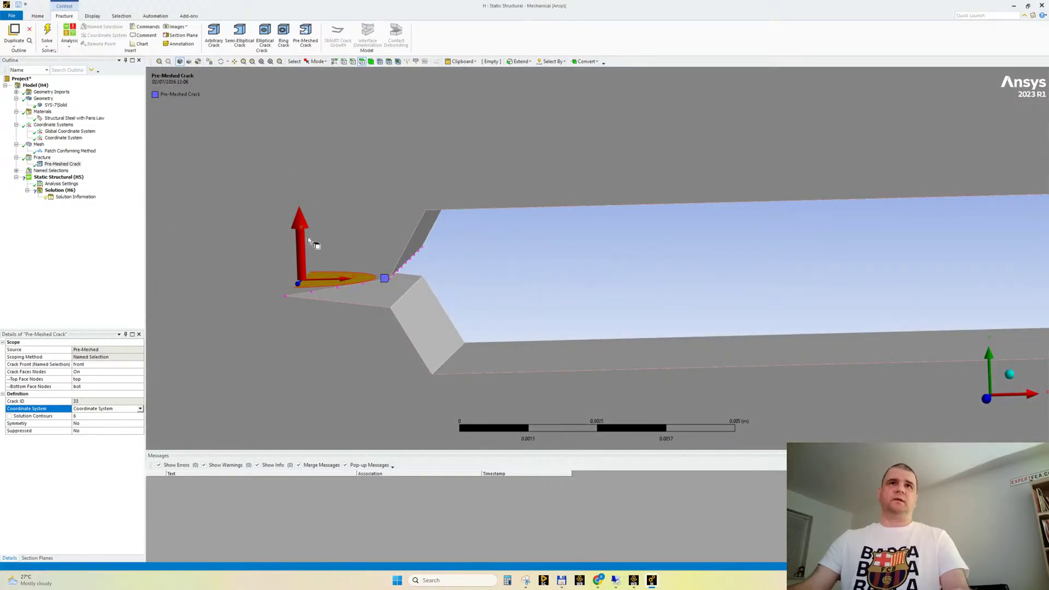
middle_click_drag(307, 237, 376, 321)
middle_click_drag(500, 308, 552, 251)
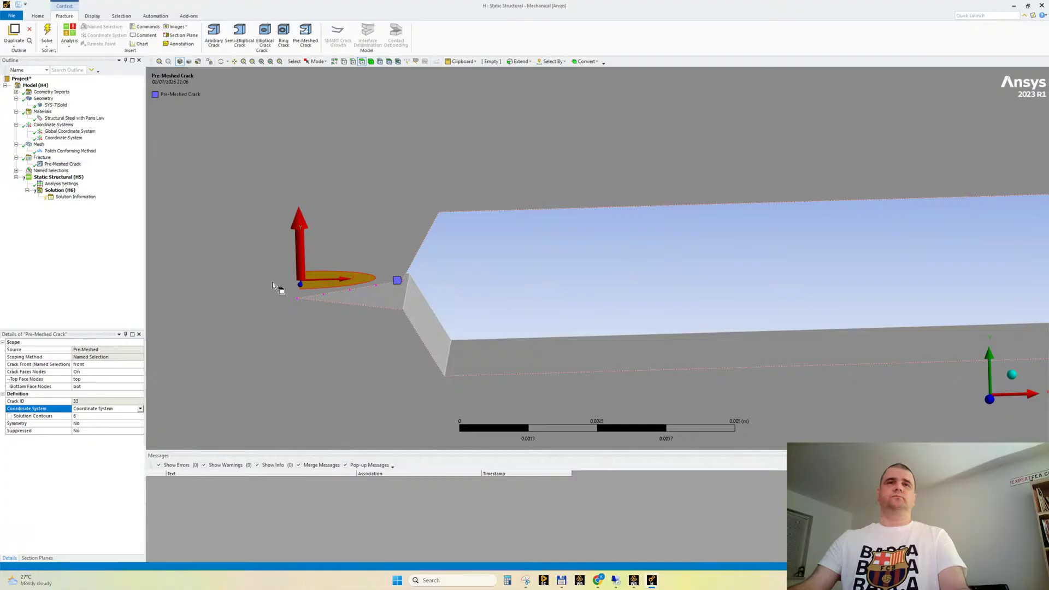
middle_click_drag(363, 295, 375, 276)
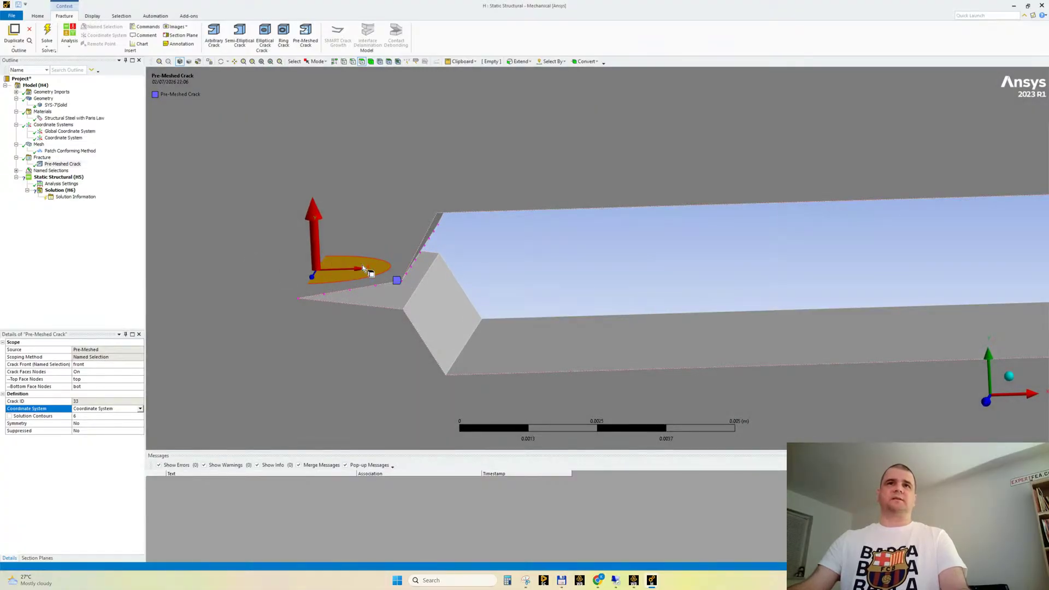
mouse_move(325, 270)
middle_mouse_down()
mouse_move(354, 282)
mouse_move(344, 275)
middle_mouse_up()
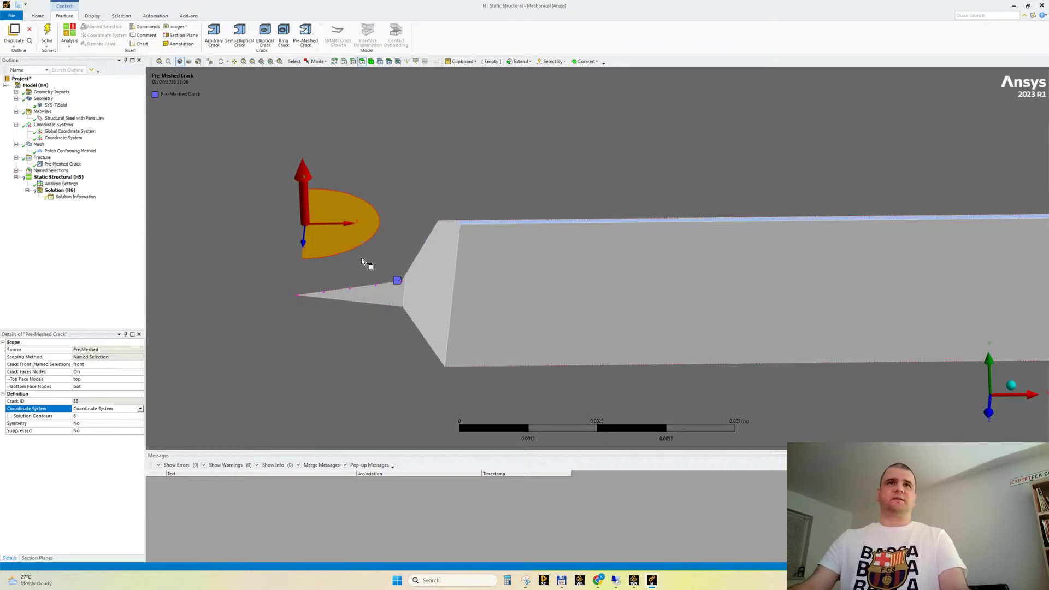
middle_click_drag(368, 272, 251, 300)
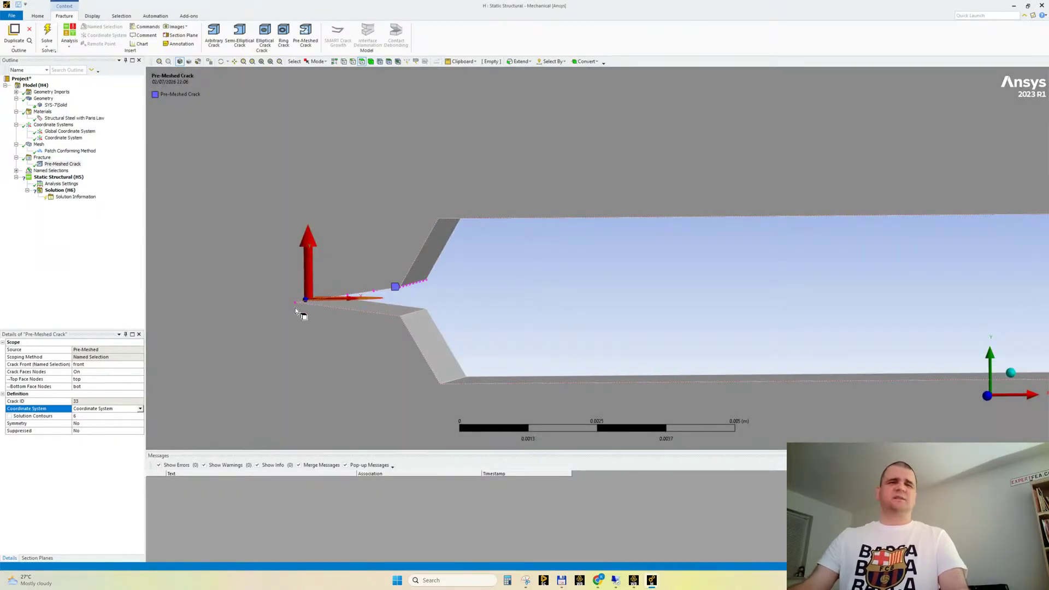
middle_click_drag(352, 306, 434, 296)
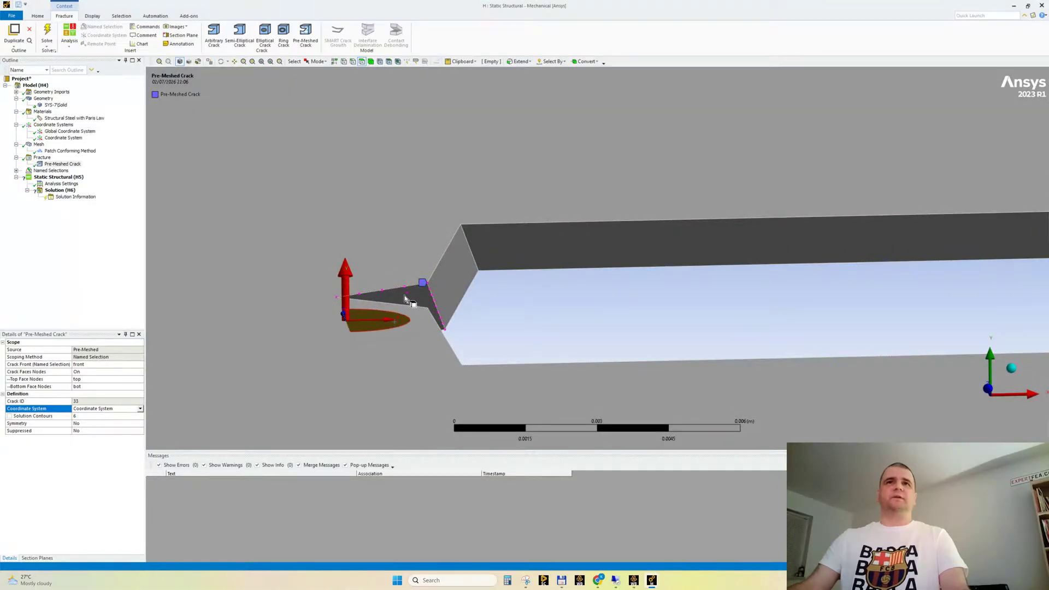
middle_click_drag(515, 304, 477, 322)
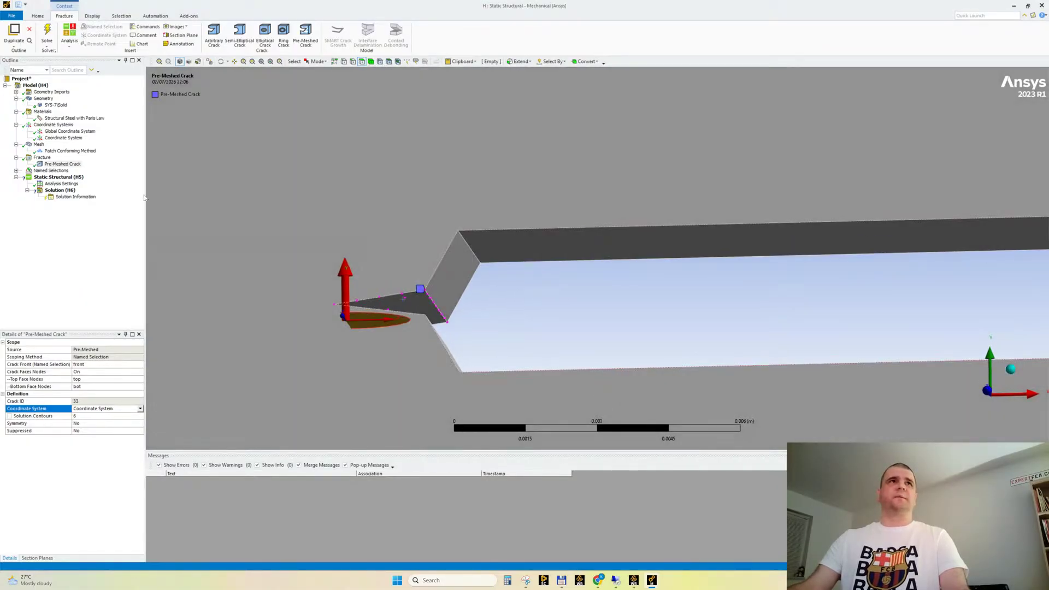
Add a SMART Crack Growth object to the Fracture group
left_click(63, 164)
mouse_move(350, 269)
middle_mouse_down()
mouse_move(337, 256)
mouse_move(332, 273)
middle_mouse_up()
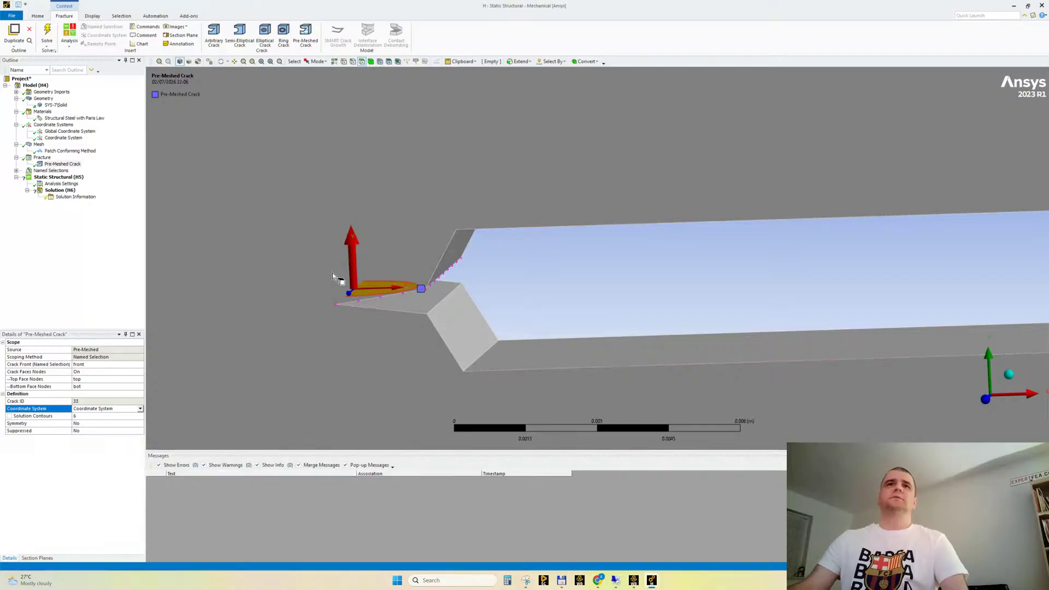
left_click(43, 164)
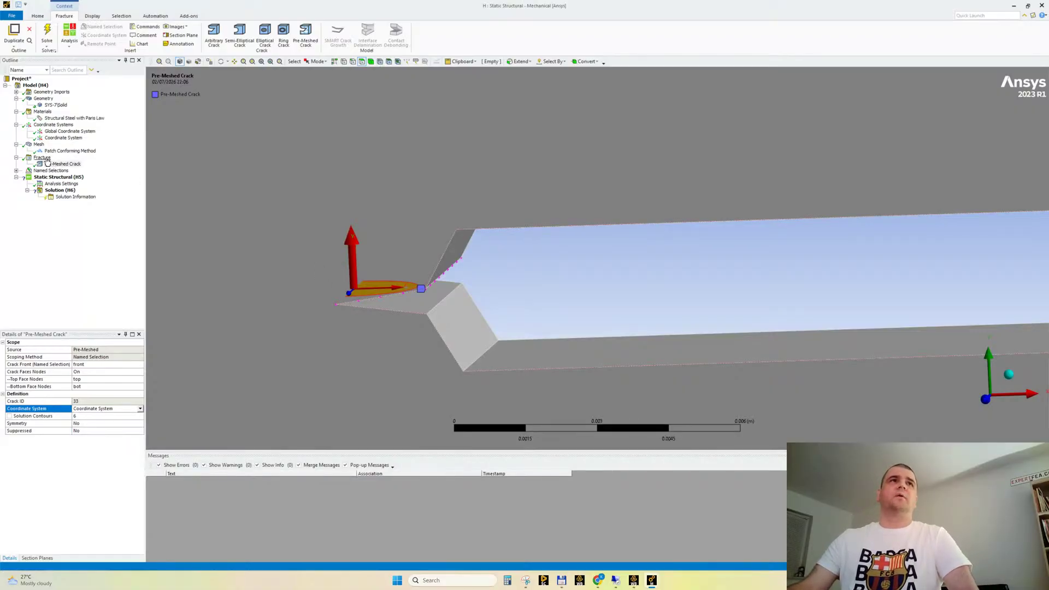
right_click(44, 158)
mouse_move(90, 163)
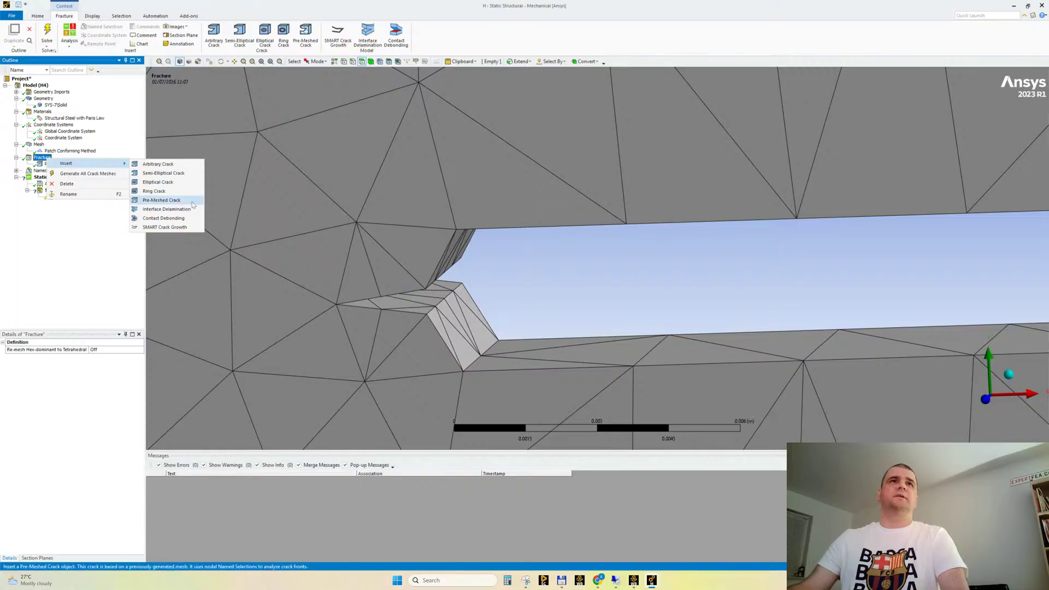
left_click(459, 33)
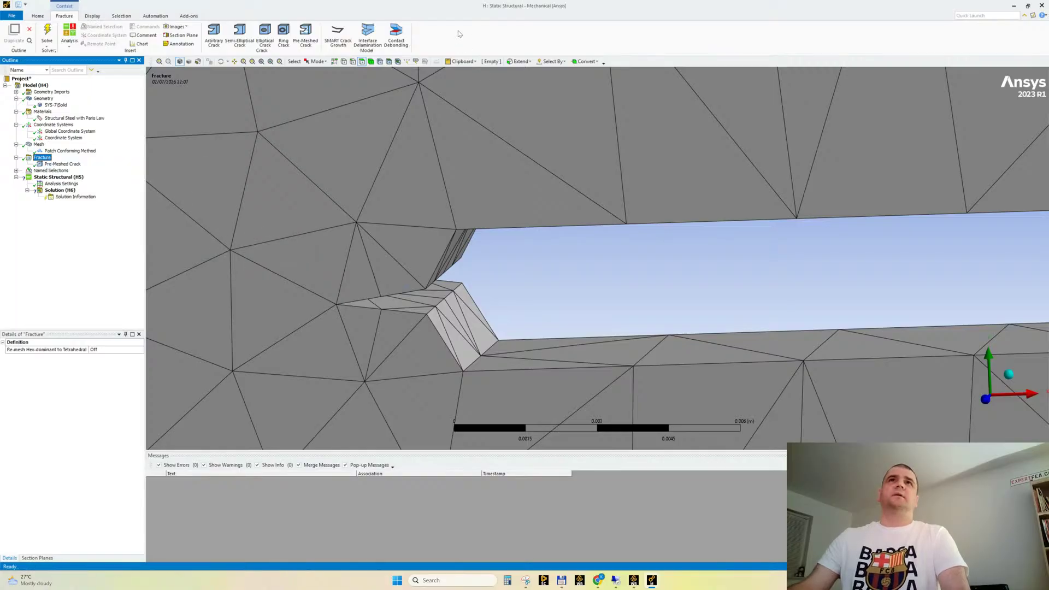
left_click(338, 33)
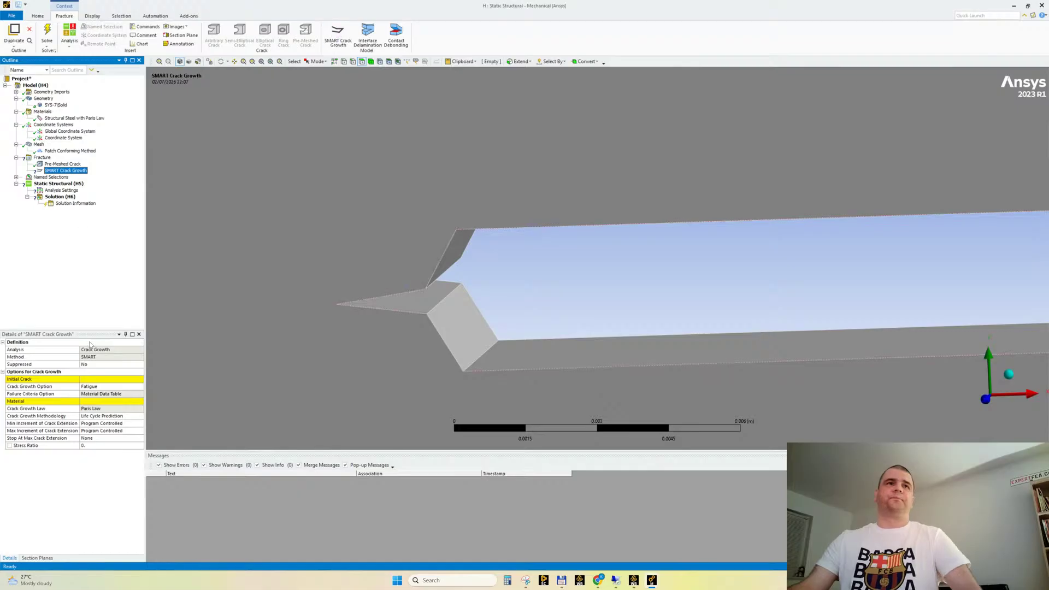
Assign Pre-Meshed Crack as the initial crack for SMART crack growth, with Structural Steel with Paris Law as the material
left_click(100, 381)
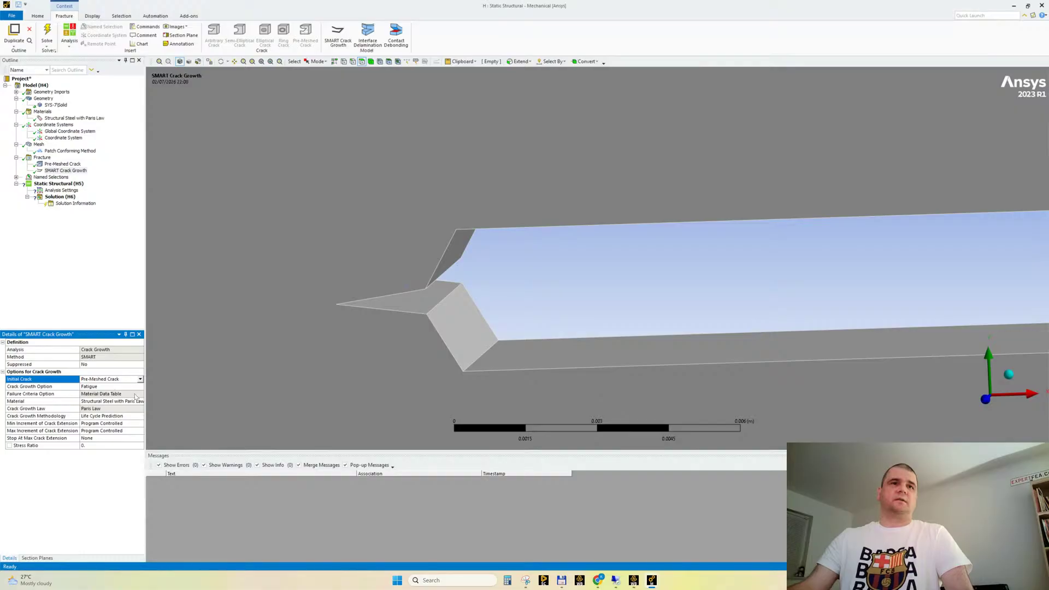
left_click_drag(144, 400, 157, 397)
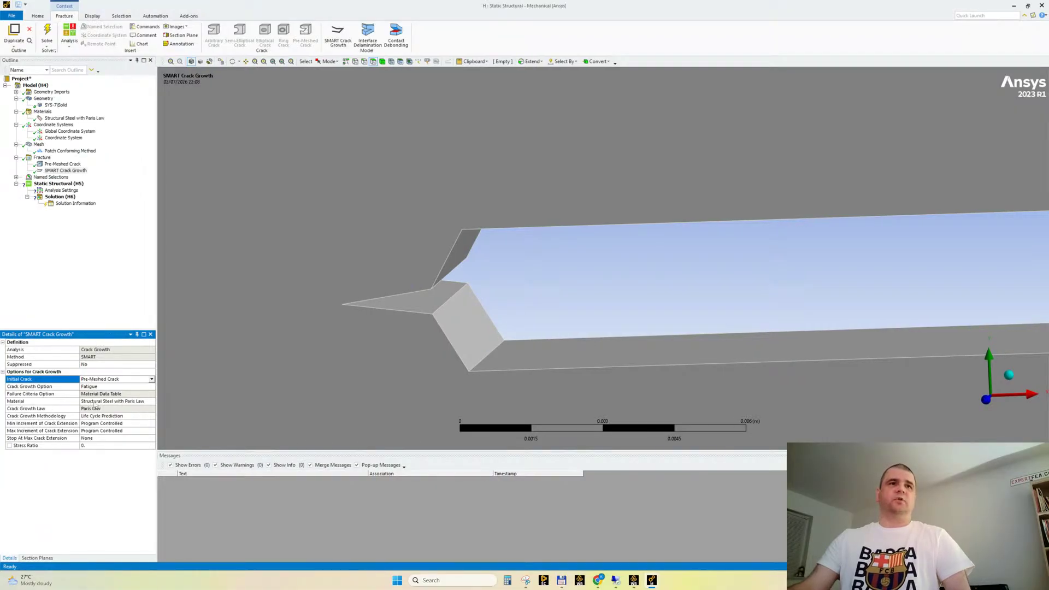
left_click(63, 401)
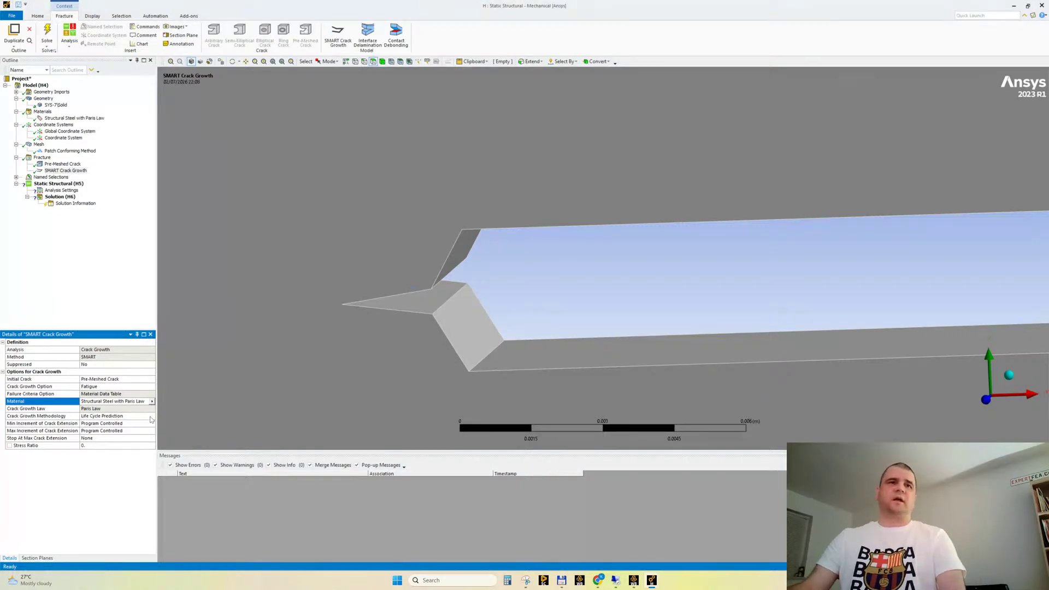
left_click_drag(157, 419, 153, 418)
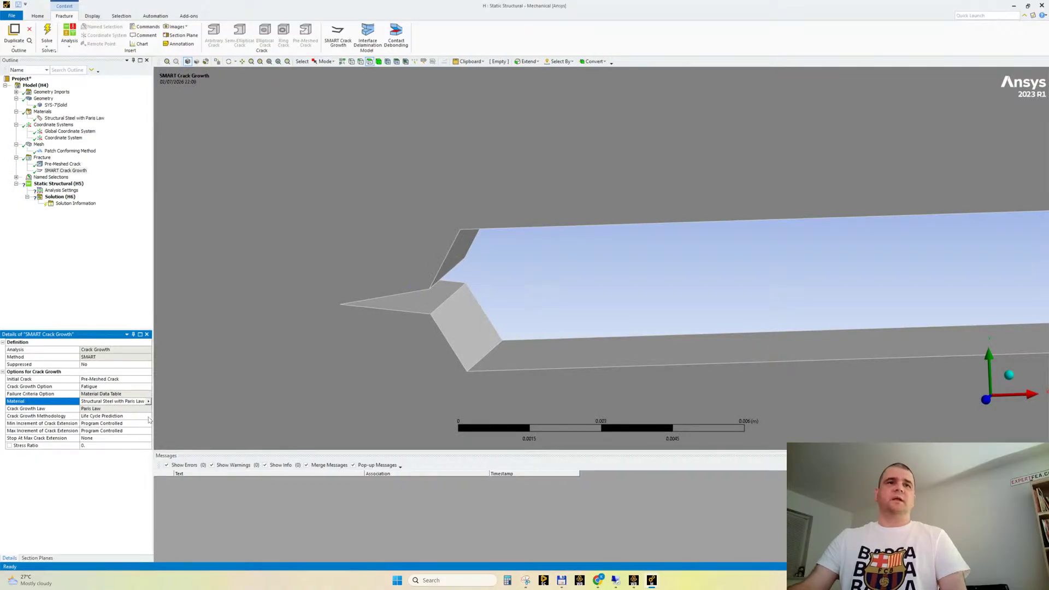
Try the Cycle By Cycle crack growth methodology, then return it to Life Cycle Prediction
left_click(149, 417)
double_click(132, 416)
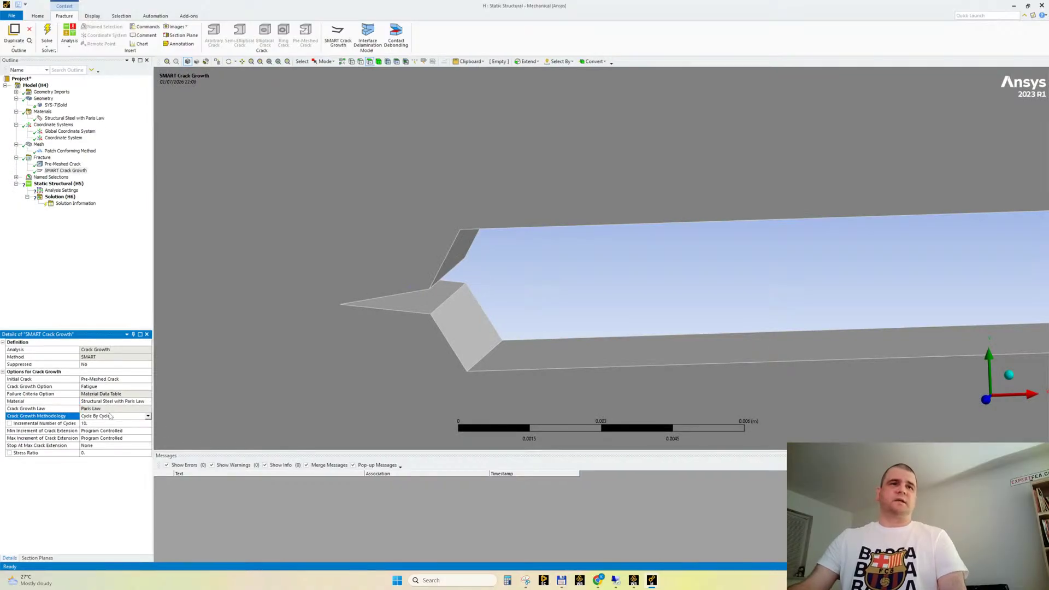
double_click(118, 418)
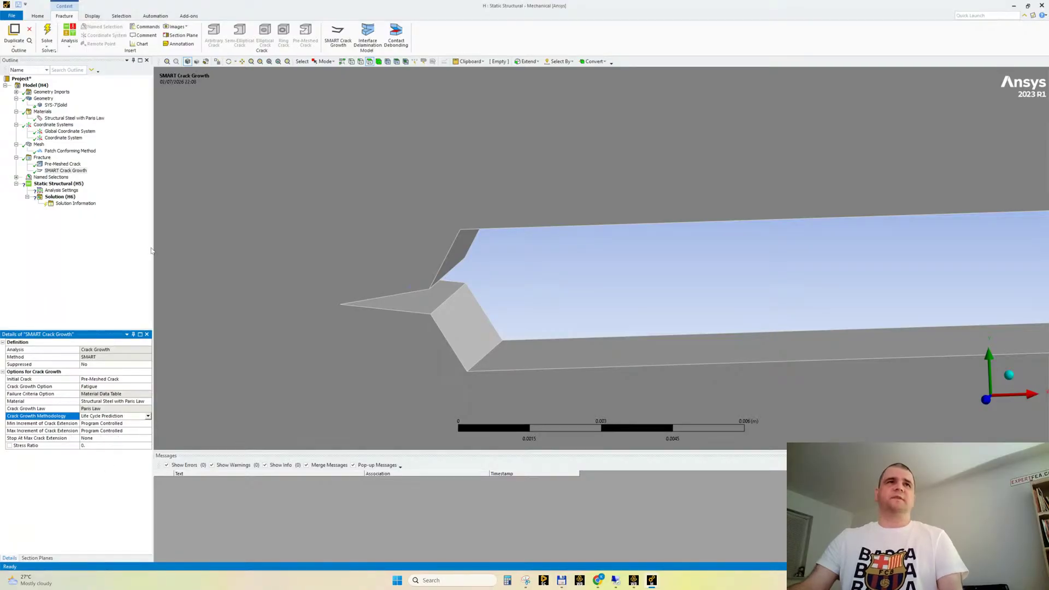
double_click(106, 417)
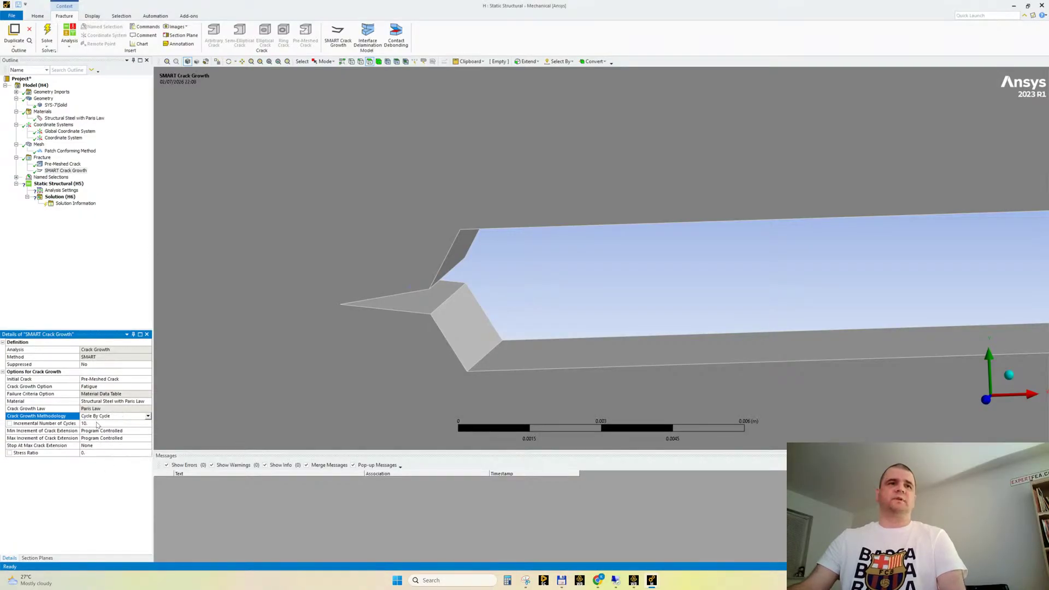
double_click(113, 418)
left_click(66, 170)
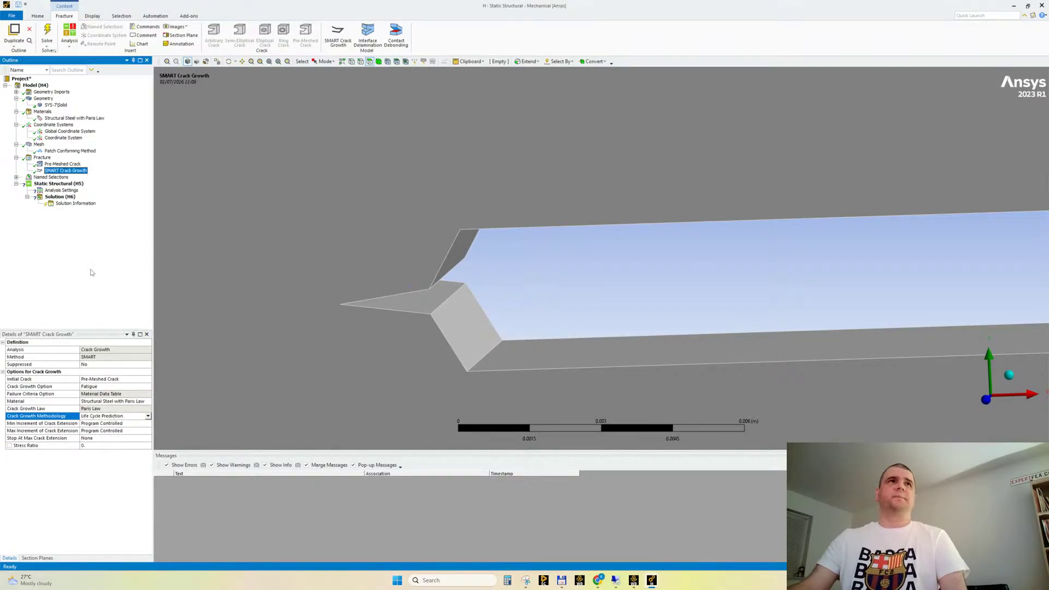
Apply a fixed support to the inner face of the specimen's lower hole
left_click(58, 184)
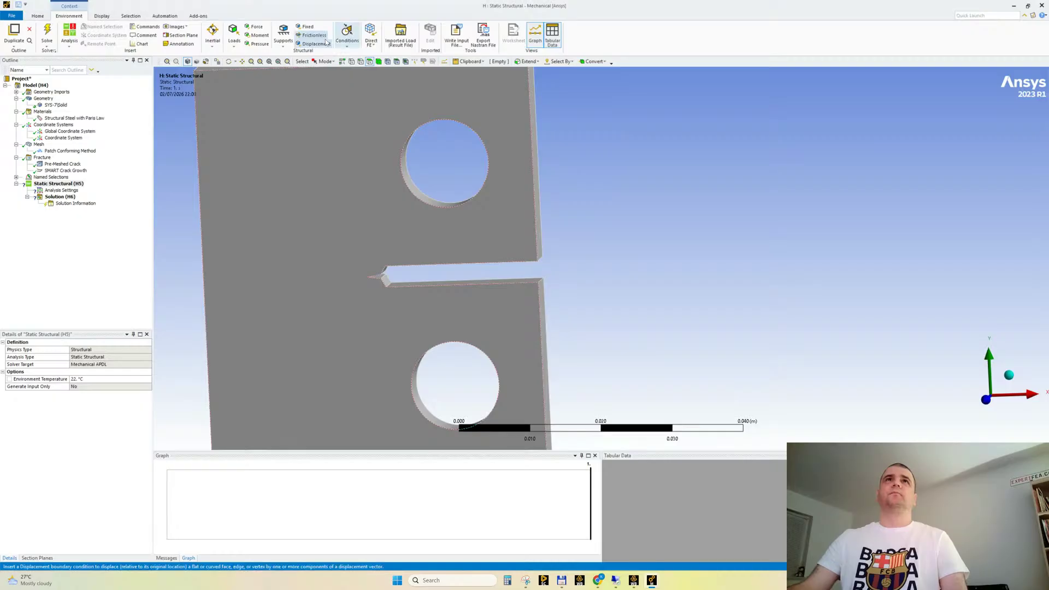
left_click(306, 26)
left_click(418, 402)
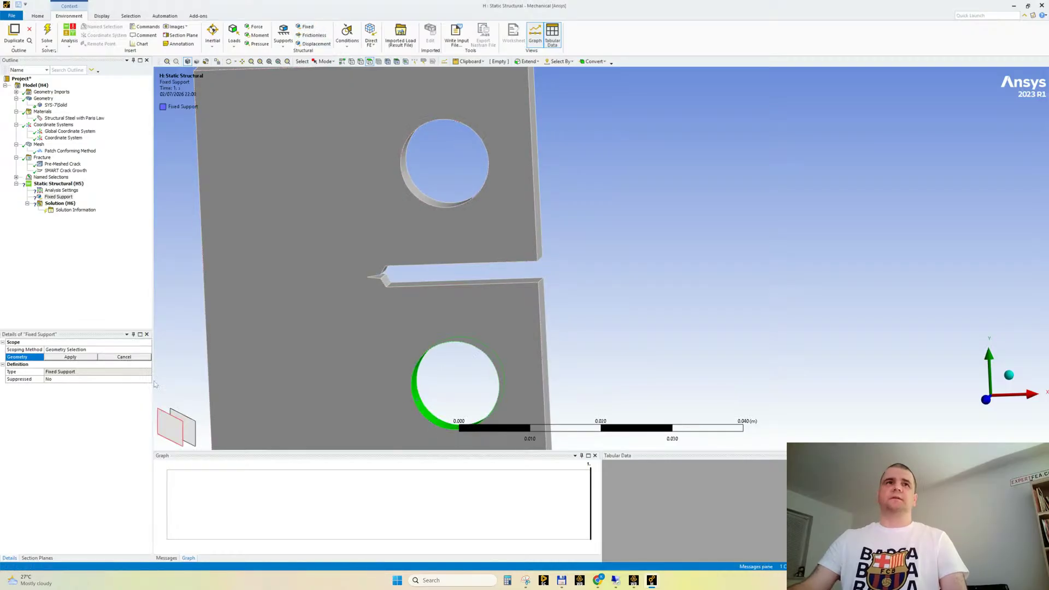
left_click(70, 357)
Add a force load on the inner face of the specimen's upper hole
middle_click_drag(429, 195, 407, 139)
left_click(405, 137)
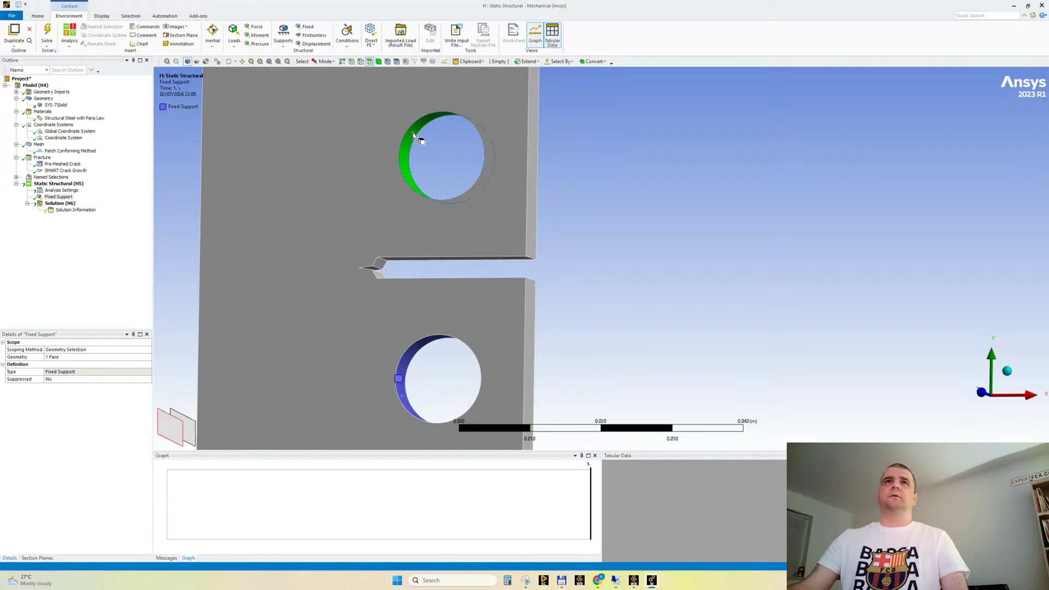
left_click(57, 184)
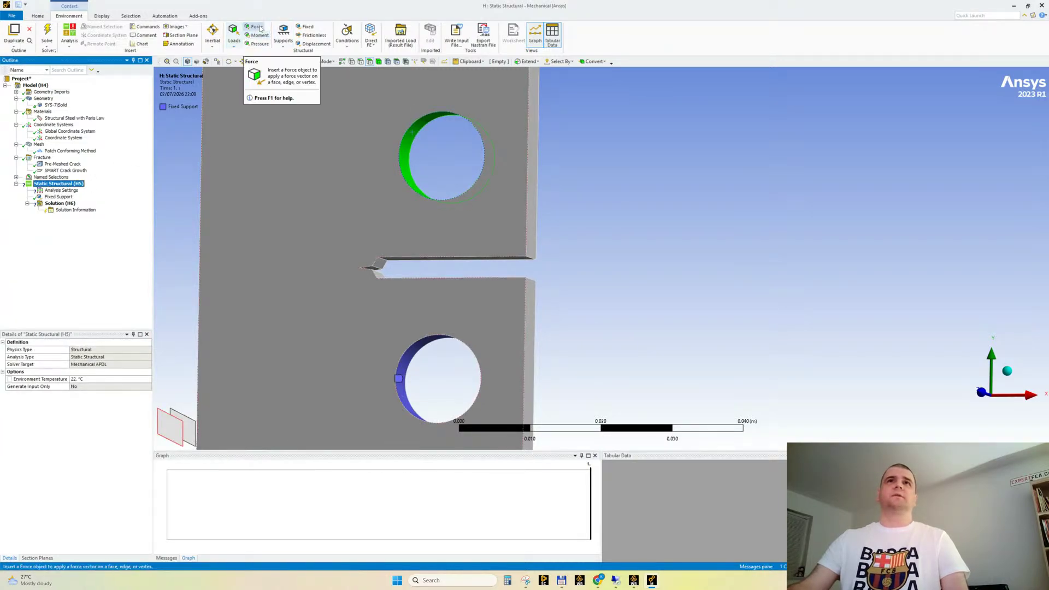
left_click(255, 27)
scroll(432, 291, "down", 3)
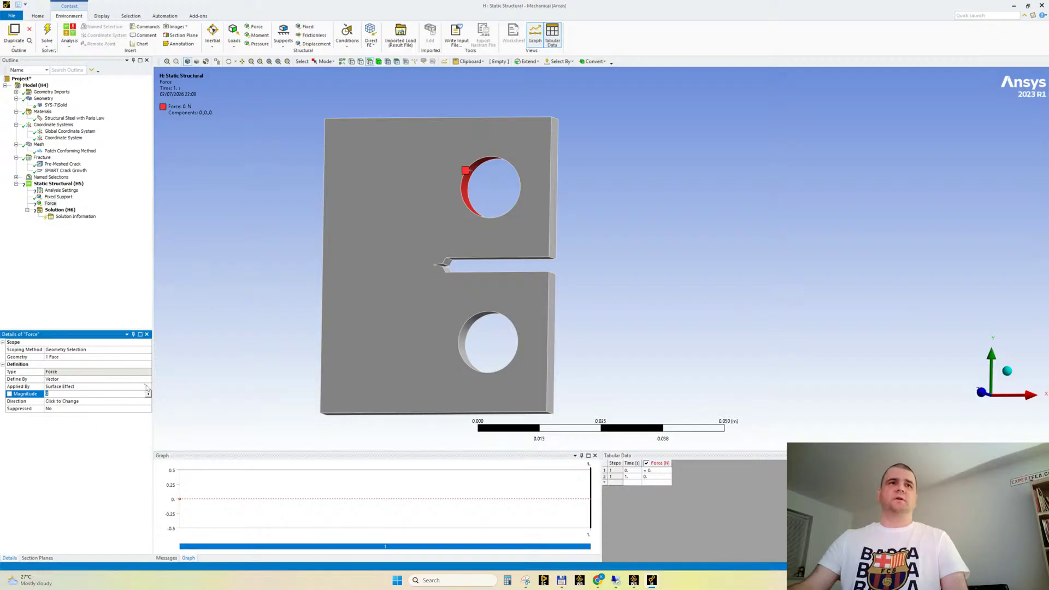
Define the upper hole's force by components and set its Y component to 1 N
left_click(148, 379)
left_click(82, 385)
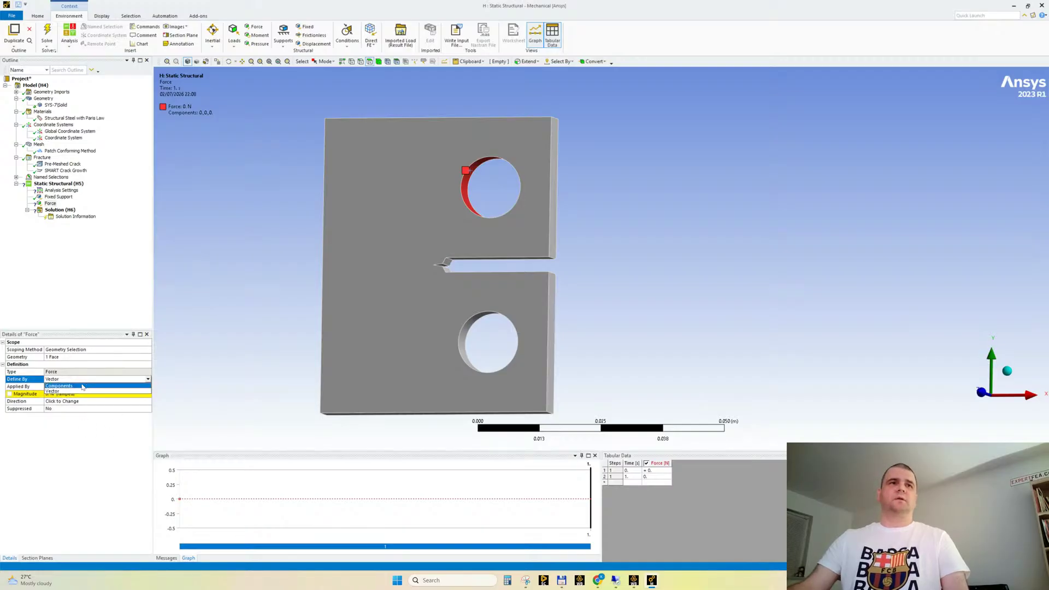
left_click(62, 409)
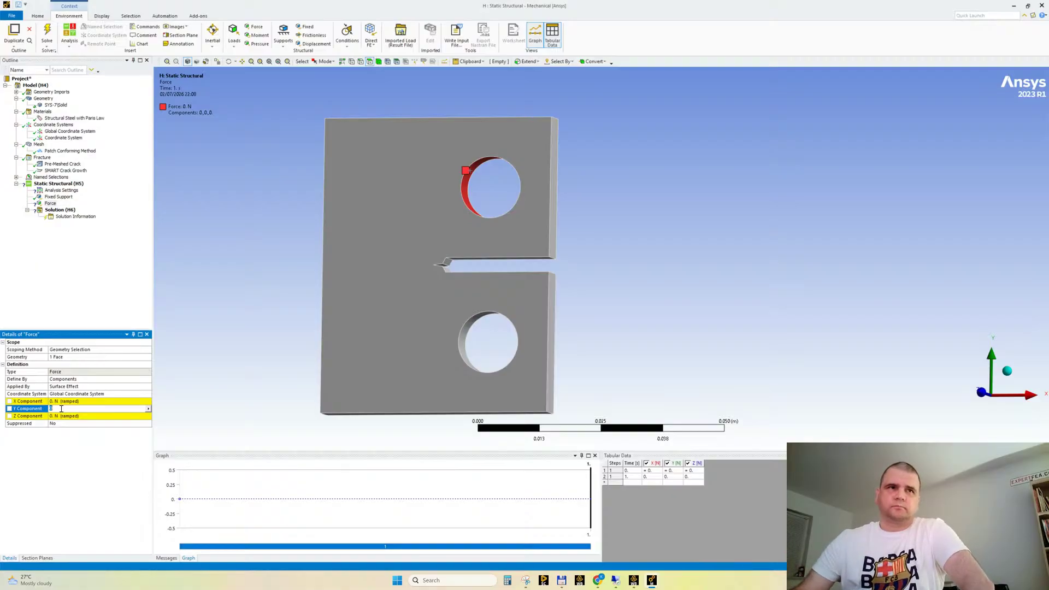
type("1")
key("Return")
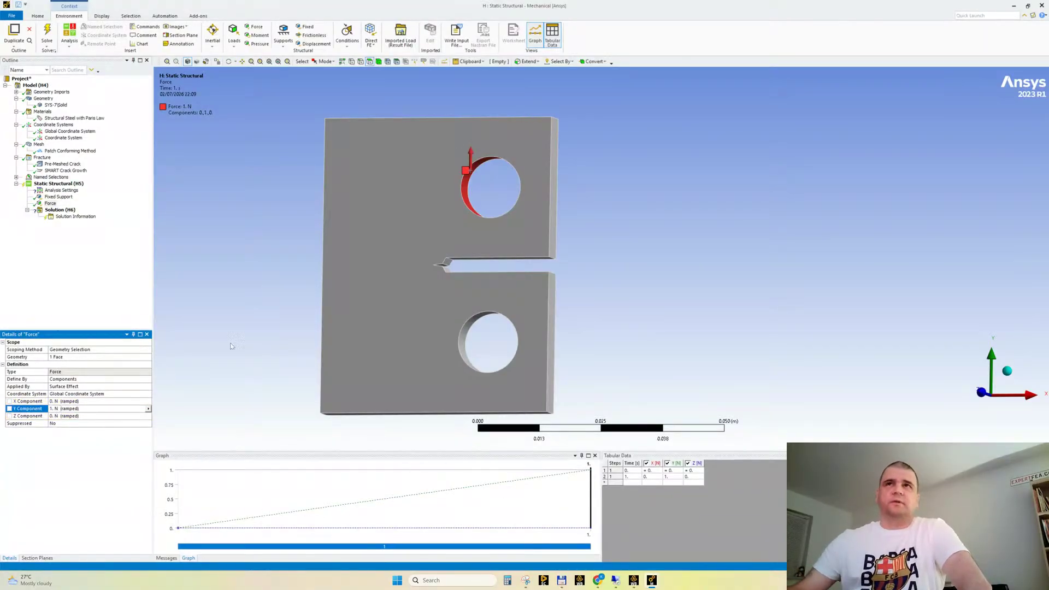
middle_click_drag(409, 230, 401, 252)
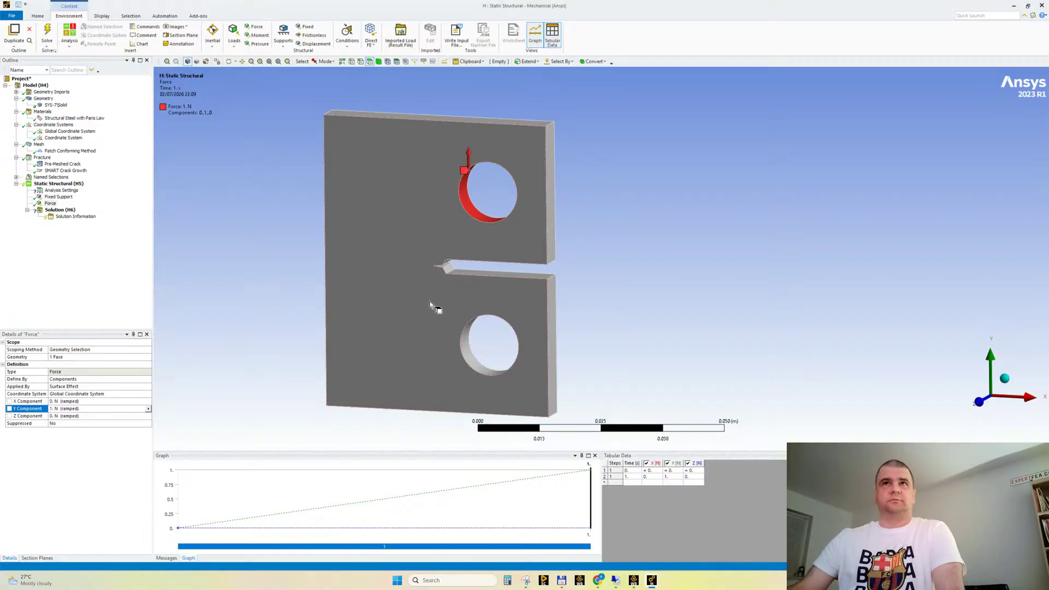
left_click(491, 293)
middle_click_drag(542, 313, 445, 329)
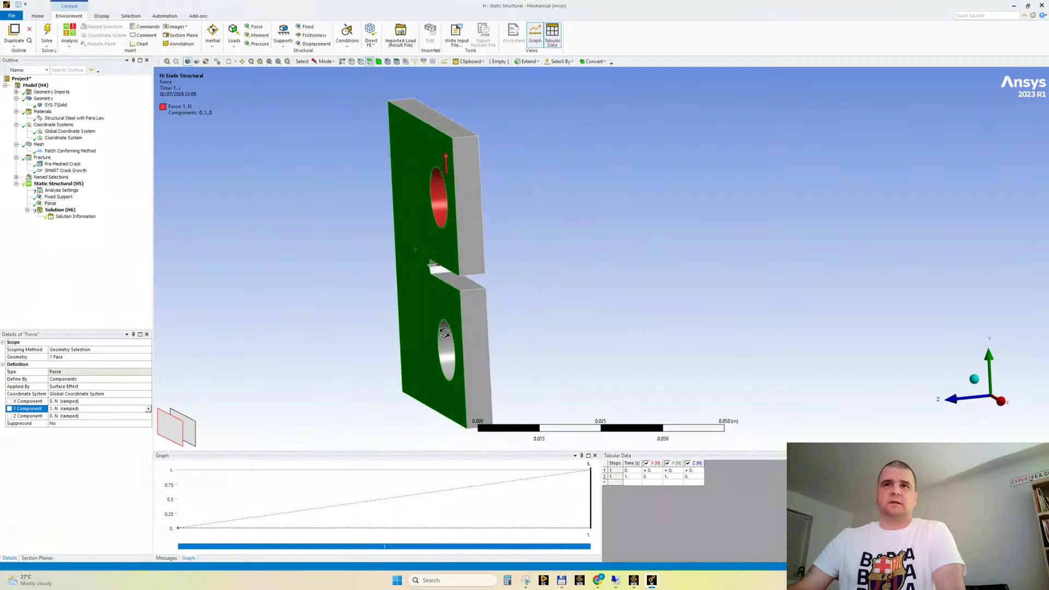
scroll(444, 330, "up", 3)
left_click(543, 317)
middle_click_drag(544, 320, 581, 334)
scroll(581, 332, "up", 2)
scroll(580, 332, "down", 2)
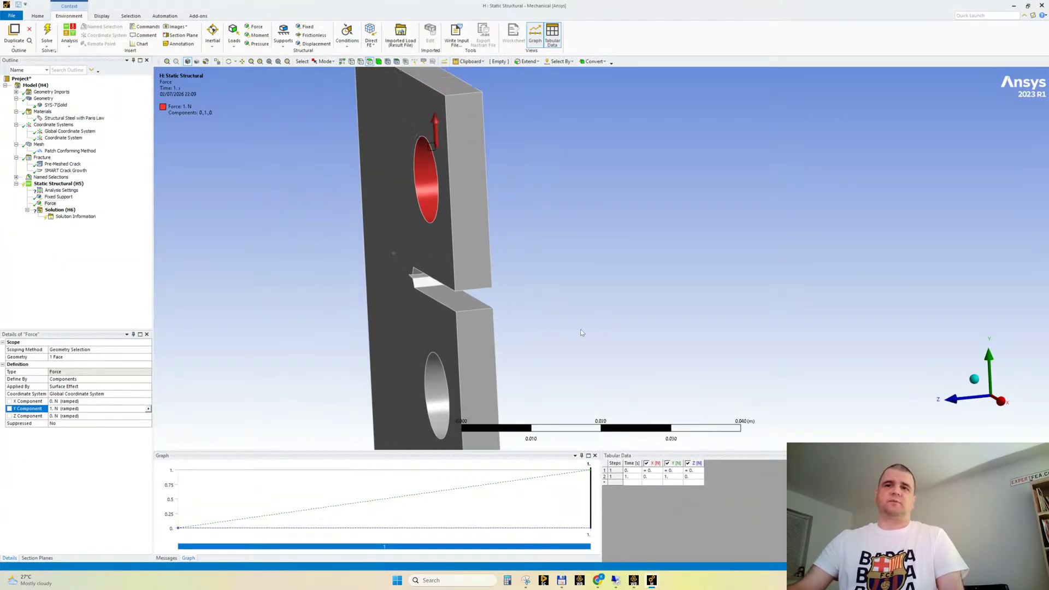
mouse_move(596, 582)
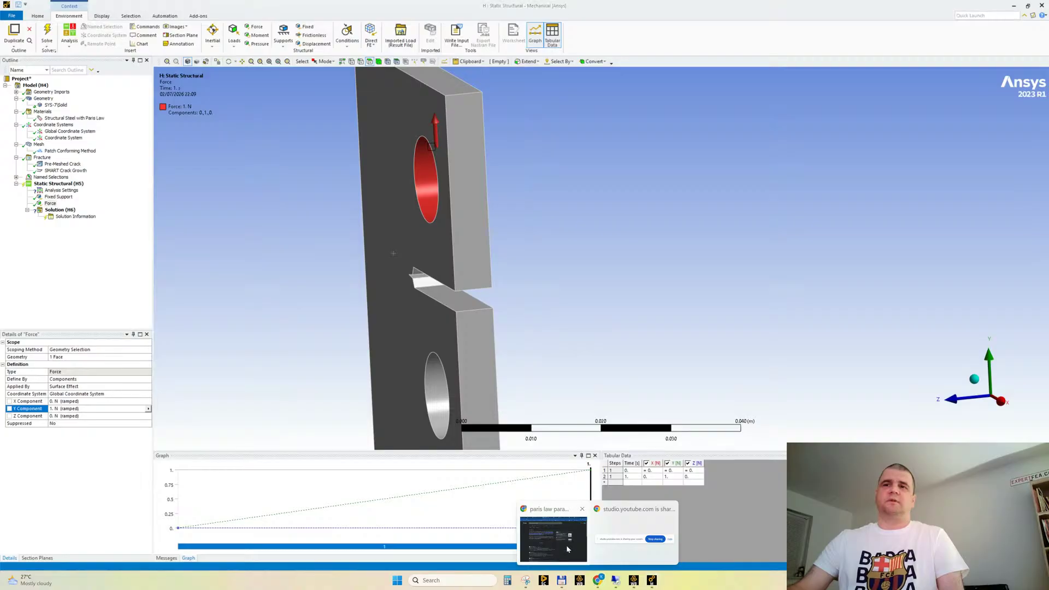
left_click(553, 537)
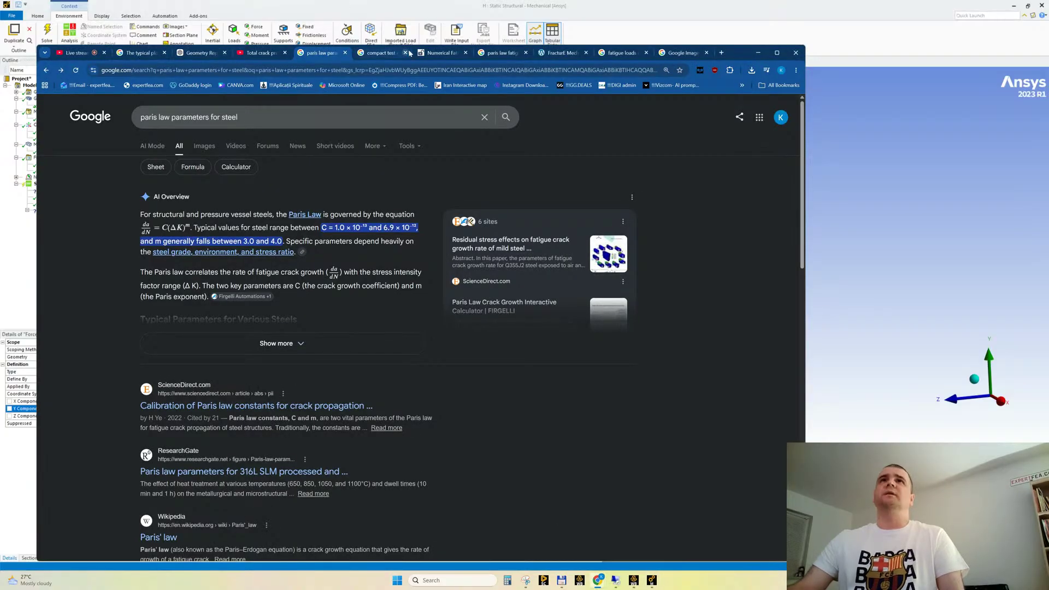
left_click(648, 13)
scroll(468, 261, "down", 3)
middle_click_drag(487, 292, 551, 284)
scroll(510, 314, "up", 3)
scroll(509, 312, "up", 1)
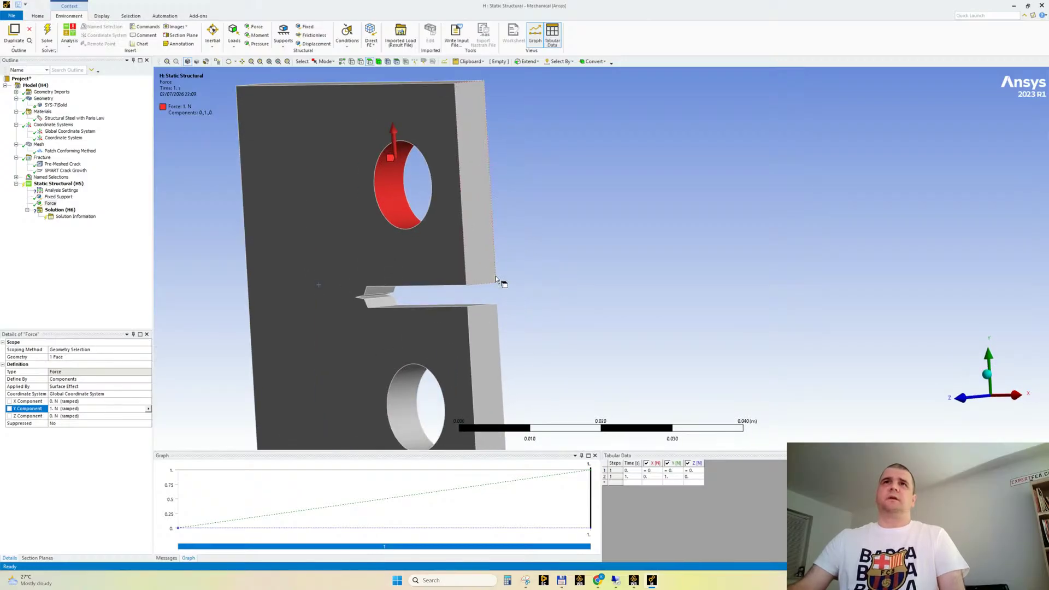
middle_click_drag(448, 276, 498, 307, "ctrl")
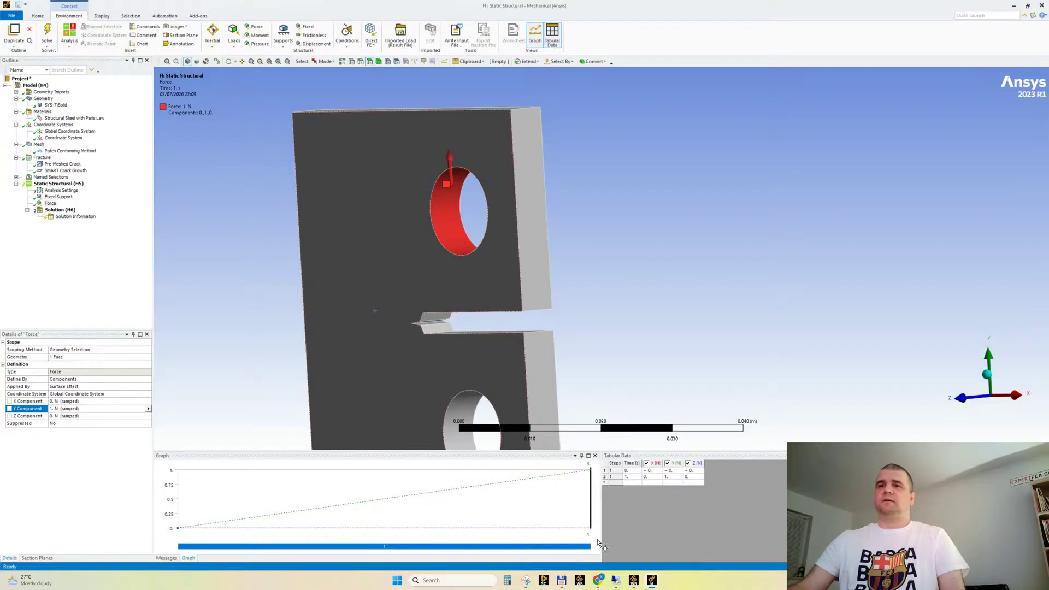
Switch to the browser to check the YouTube Studio live chat, then return to Ansys Mechanical
mouse_move(598, 581)
left_click(556, 538)
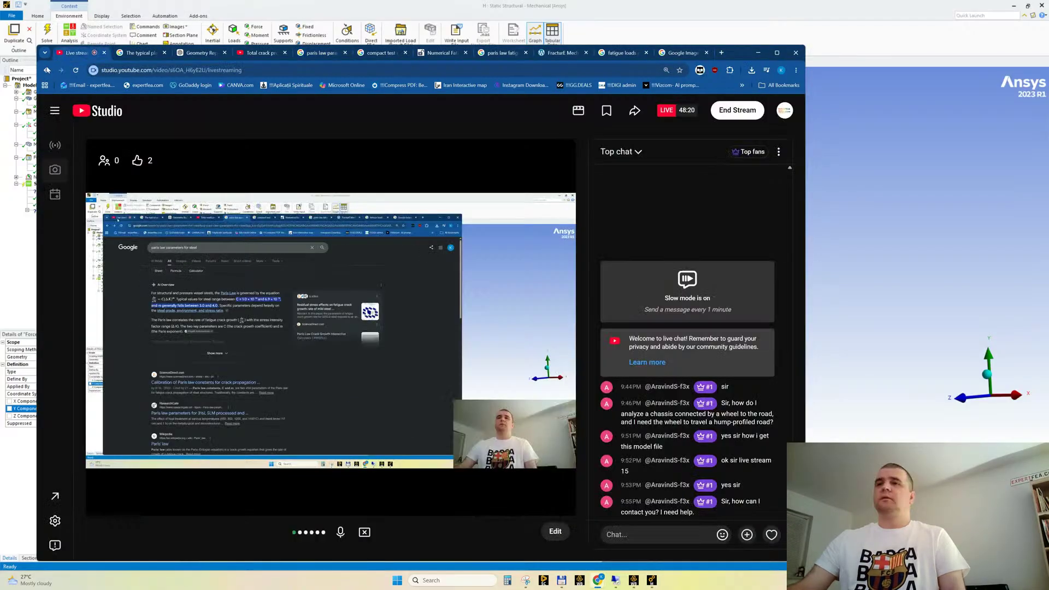
left_click(67, 53)
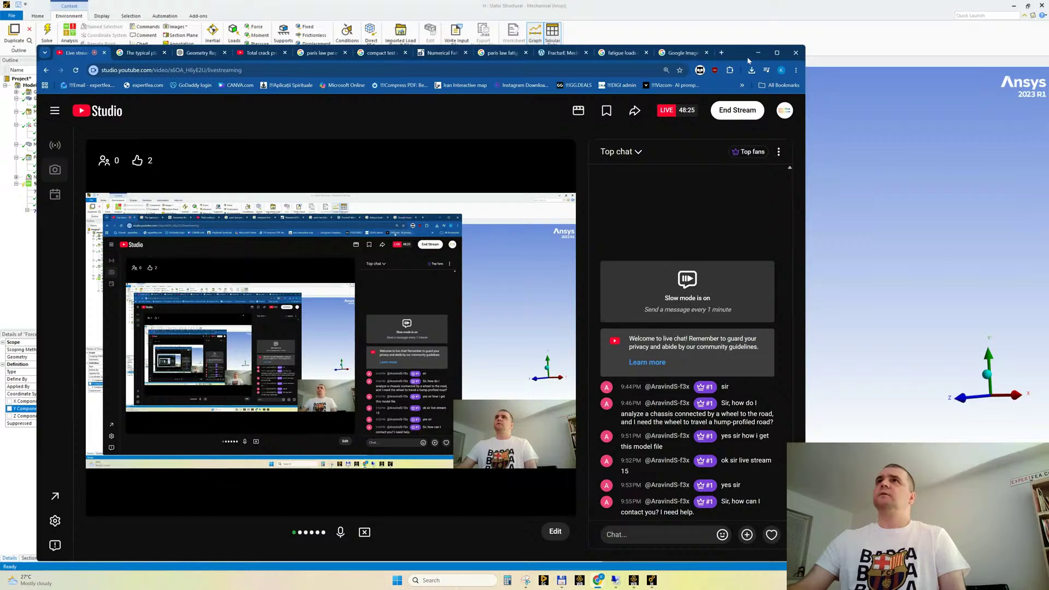
left_click_drag(734, 59, 551, 107)
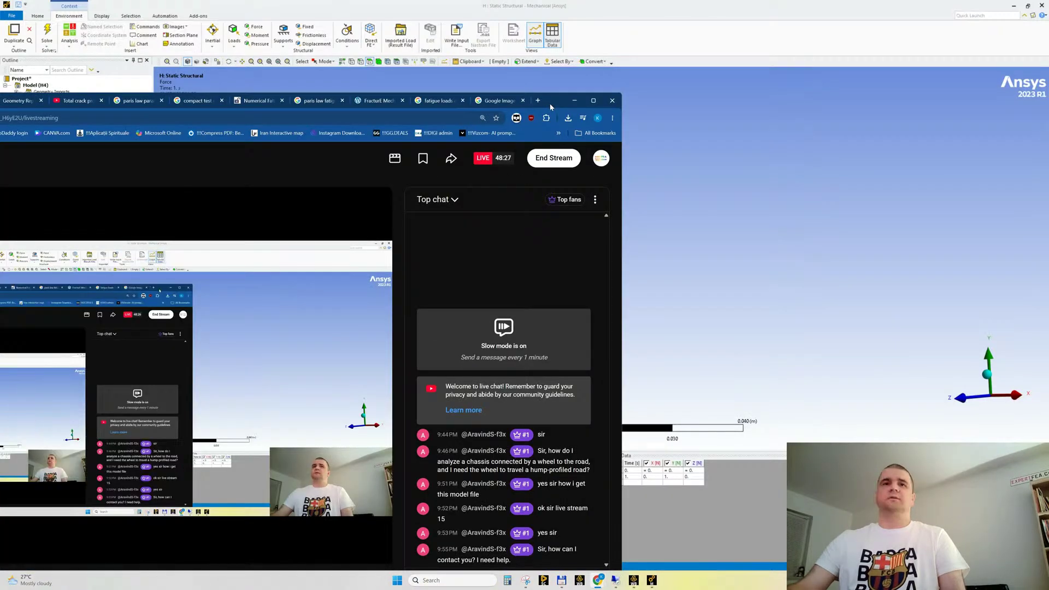
left_click(574, 101)
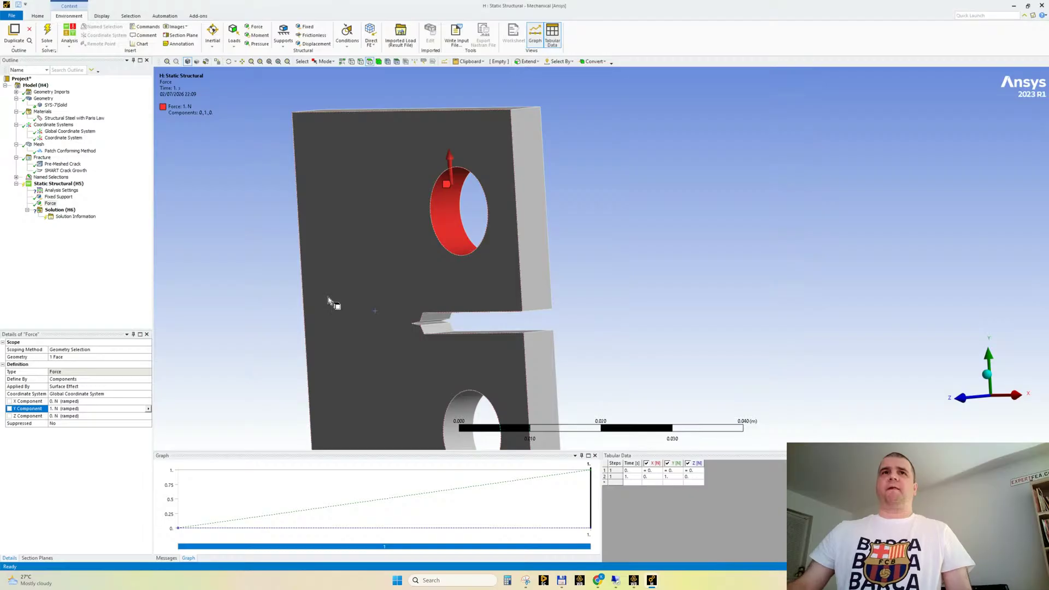
middle_click_drag(503, 306, 504, 266, "ctrl")
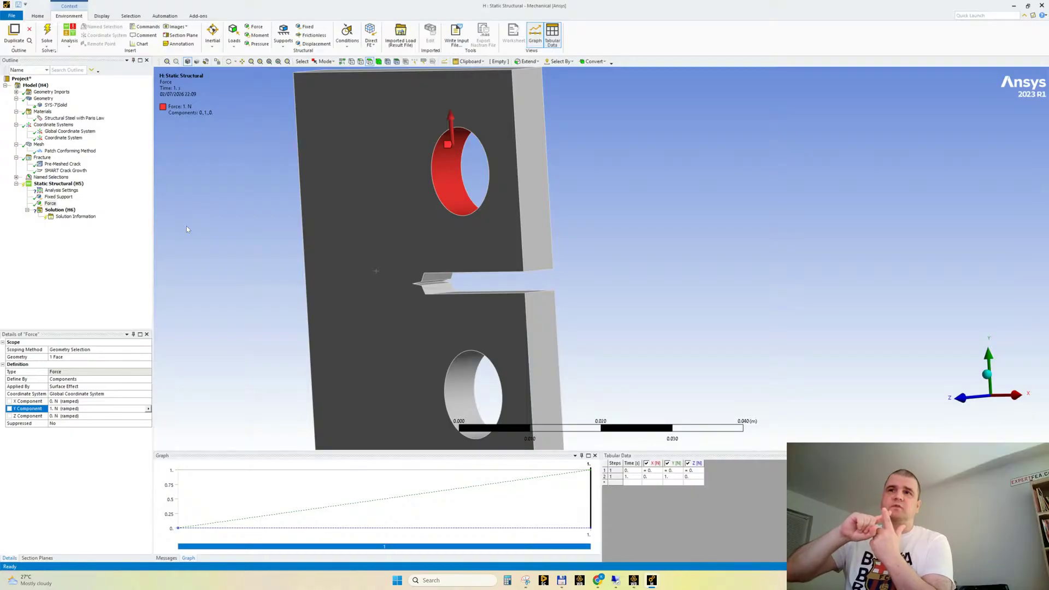
left_click(675, 477)
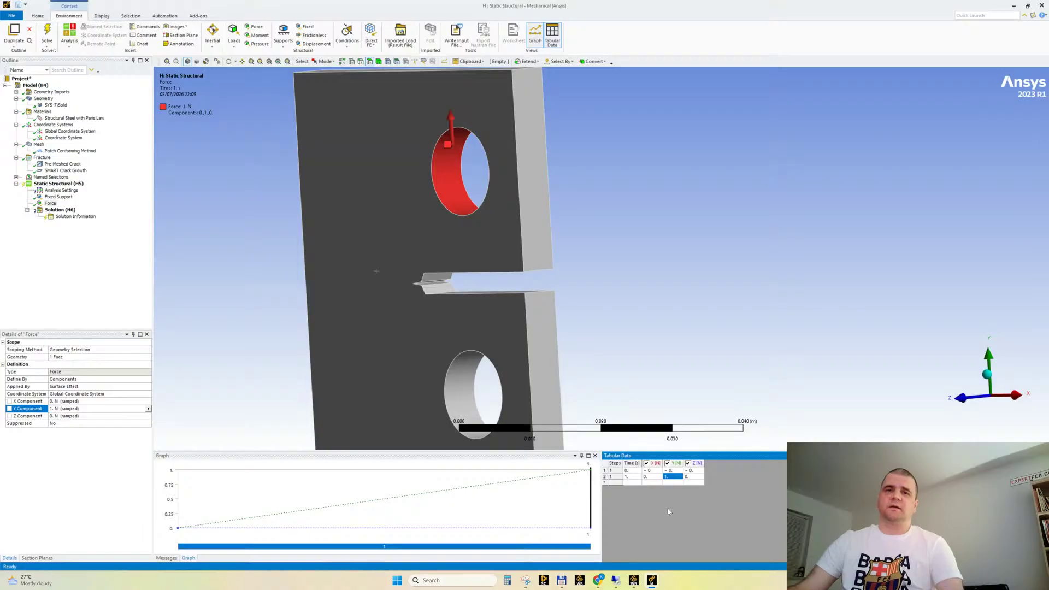
middle_click_drag(557, 246, 574, 268)
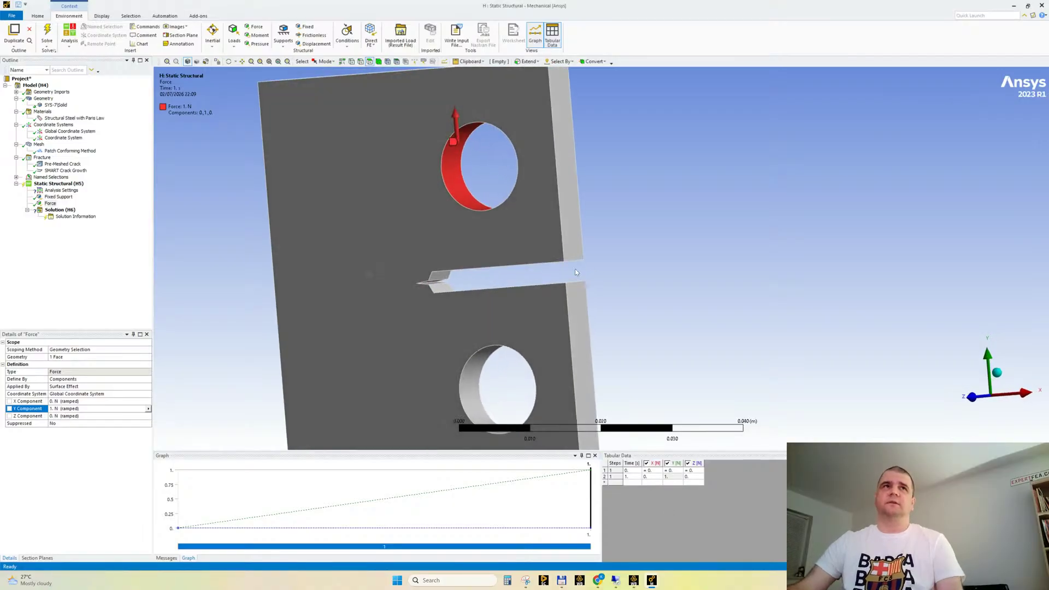
Set J-Integral to No in the fracture controls of the analysis settings
left_click(60, 190)
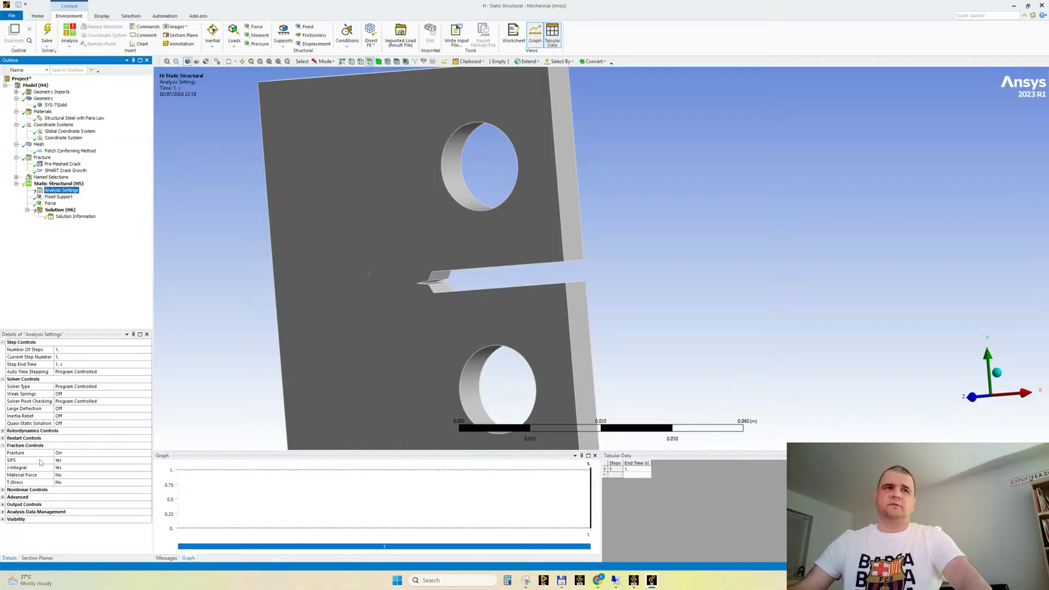
left_click(70, 467)
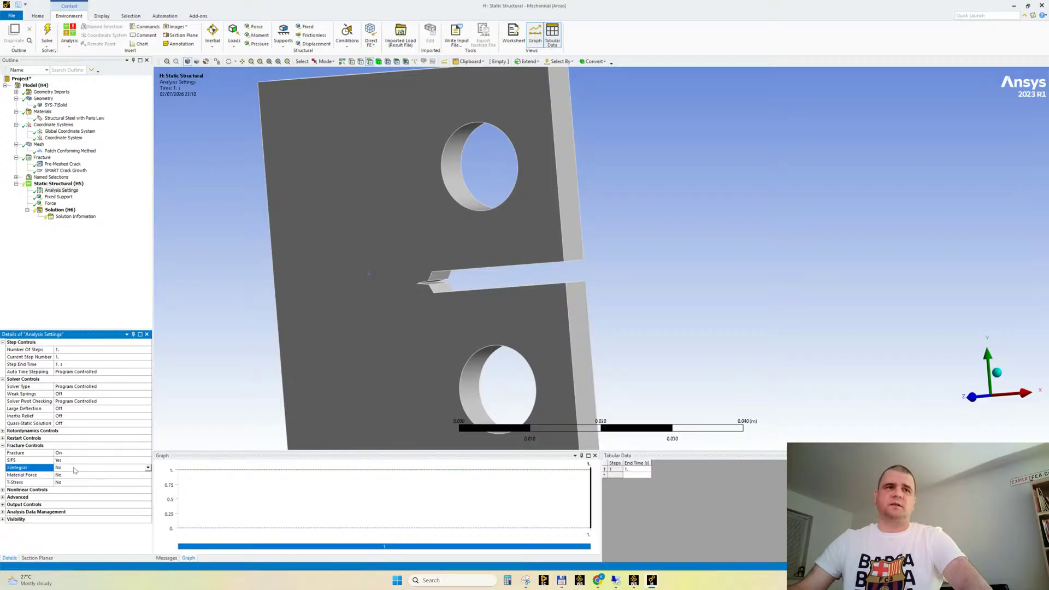
left_click(70, 474)
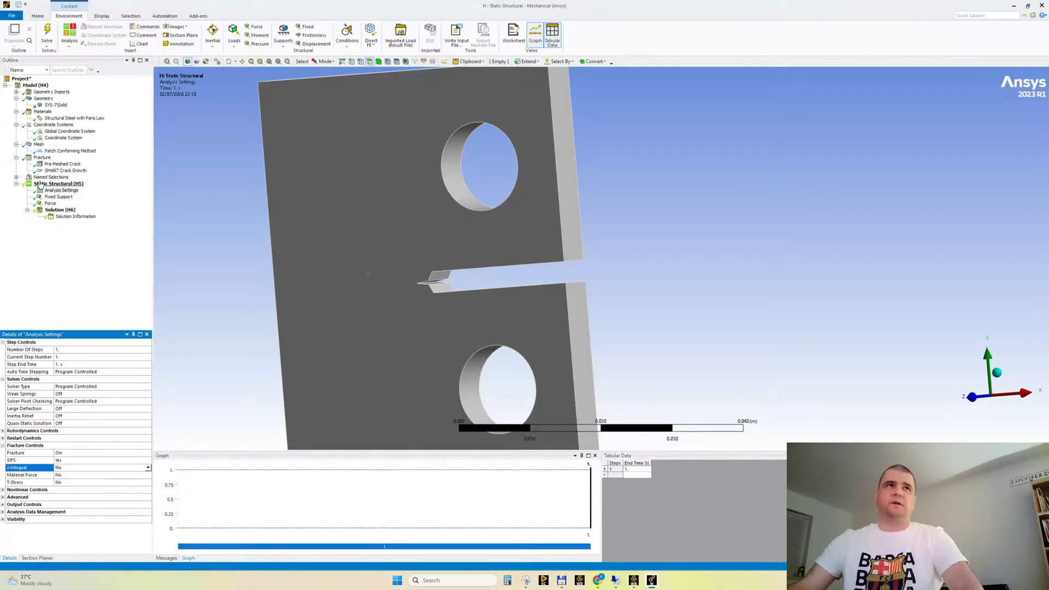
left_click(51, 190)
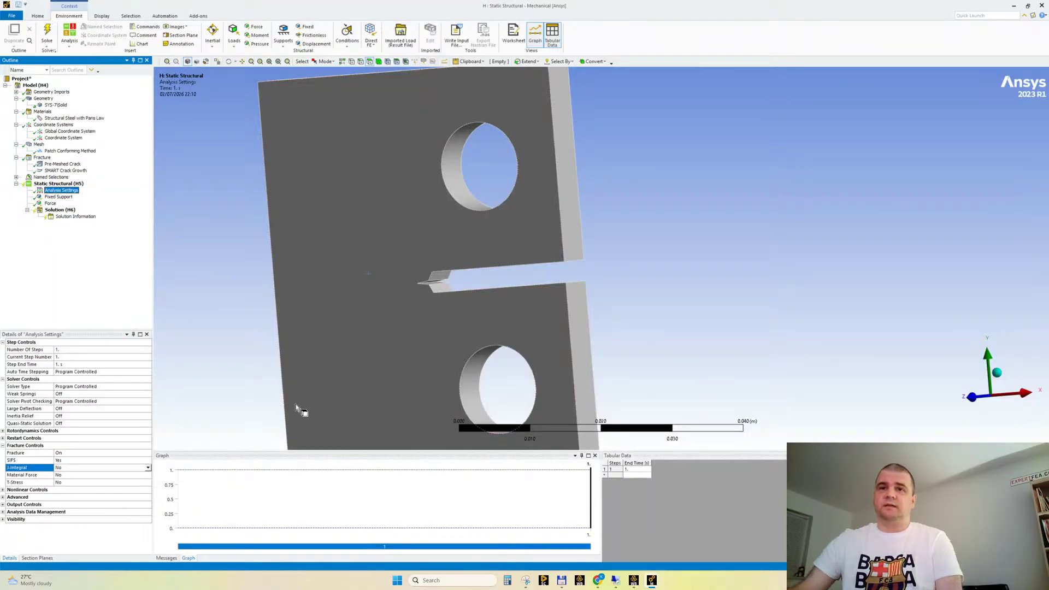
Inspect the total deformation result in the "!!! SUPERB" Mechanical session, then return to the Static Structural session
mouse_move(651, 580)
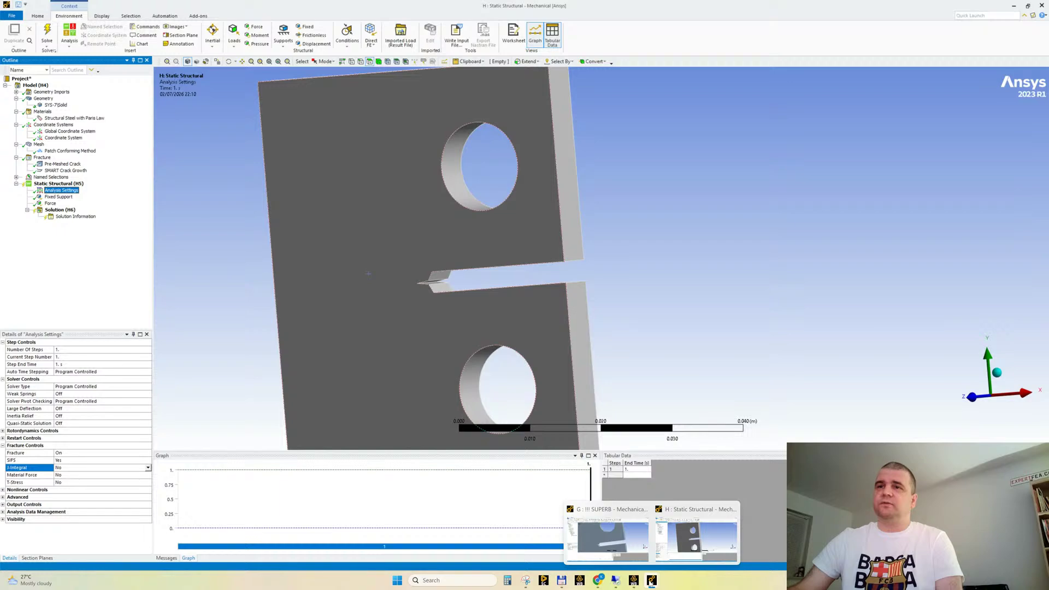
left_click(608, 538)
left_click(74, 197)
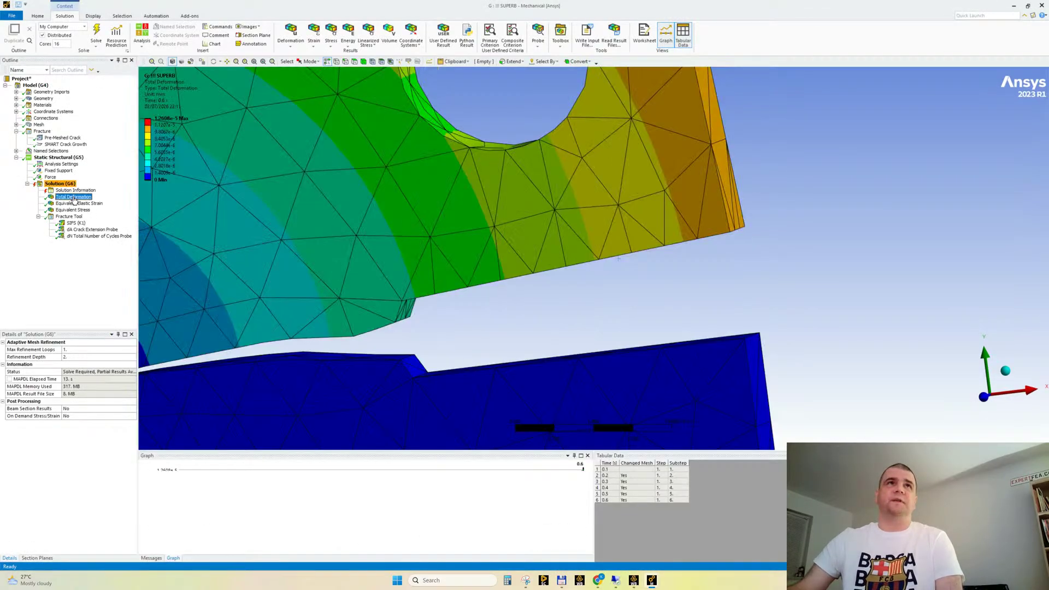
scroll(305, 173, "down", 6)
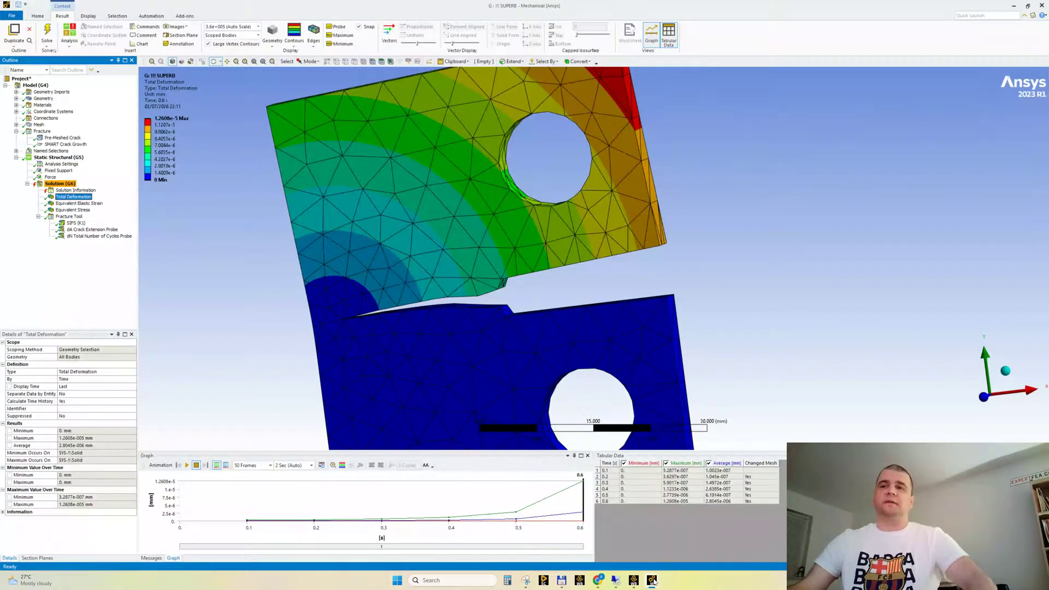
mouse_move(654, 582)
left_click(688, 542)
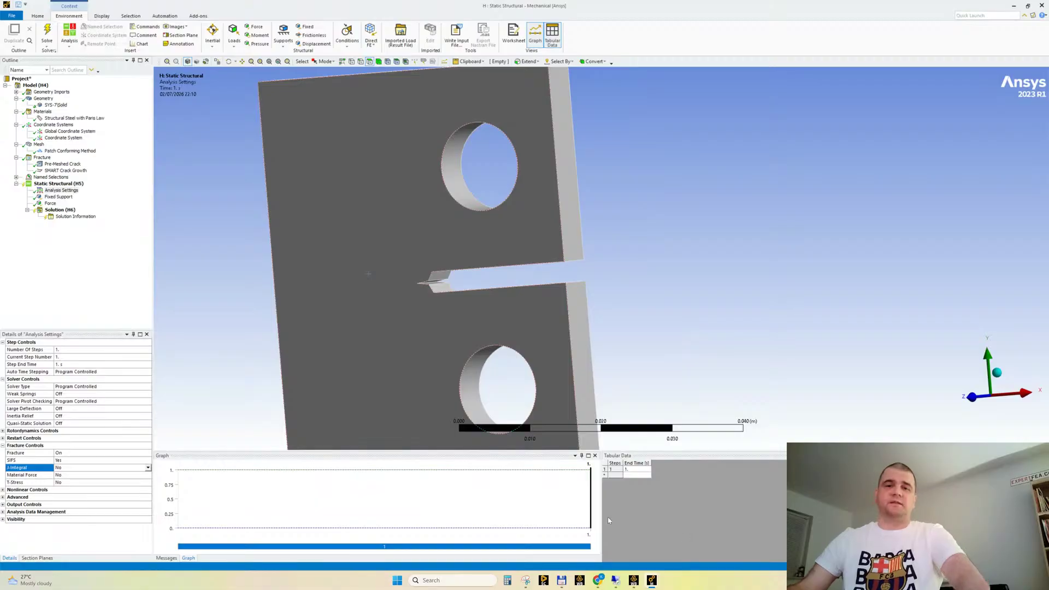
Narrow the outline and details area to enlarge the graphics view, then select the Static Structural environment
left_click_drag(152, 244, 111, 254)
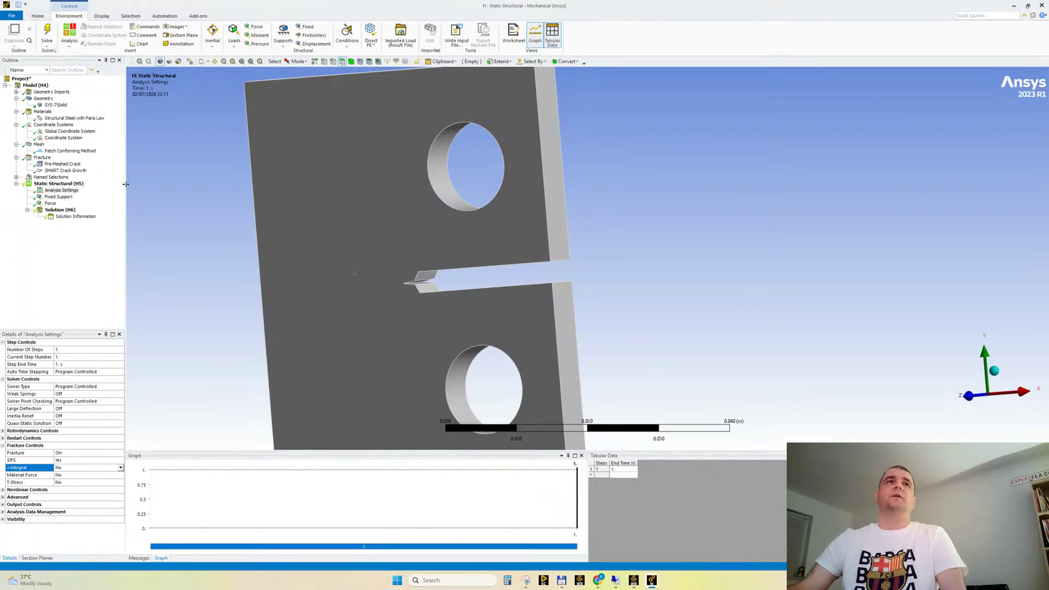
left_click_drag(127, 202, 109, 204)
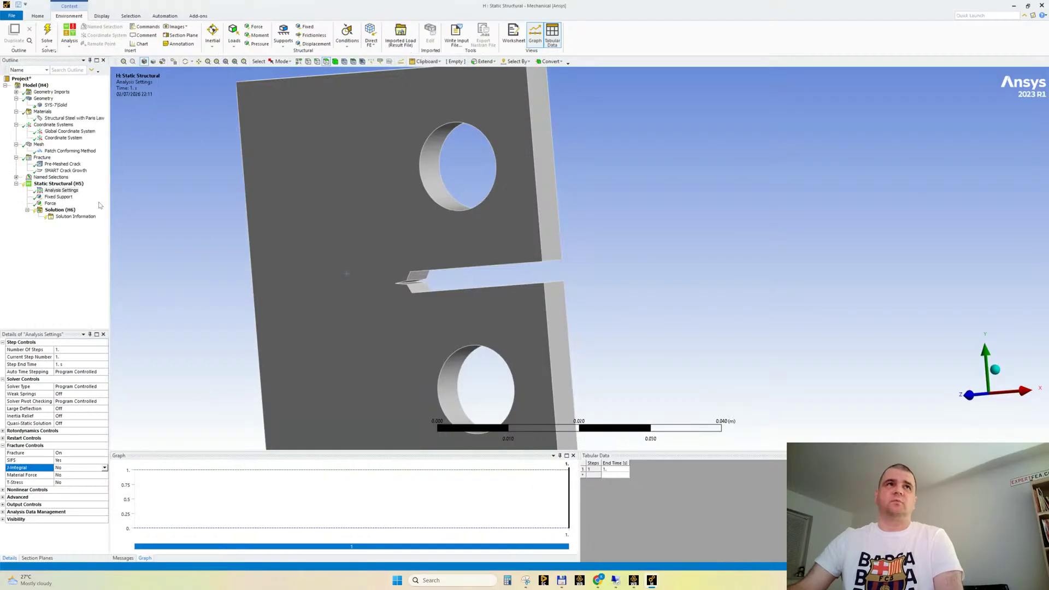
left_click(73, 192)
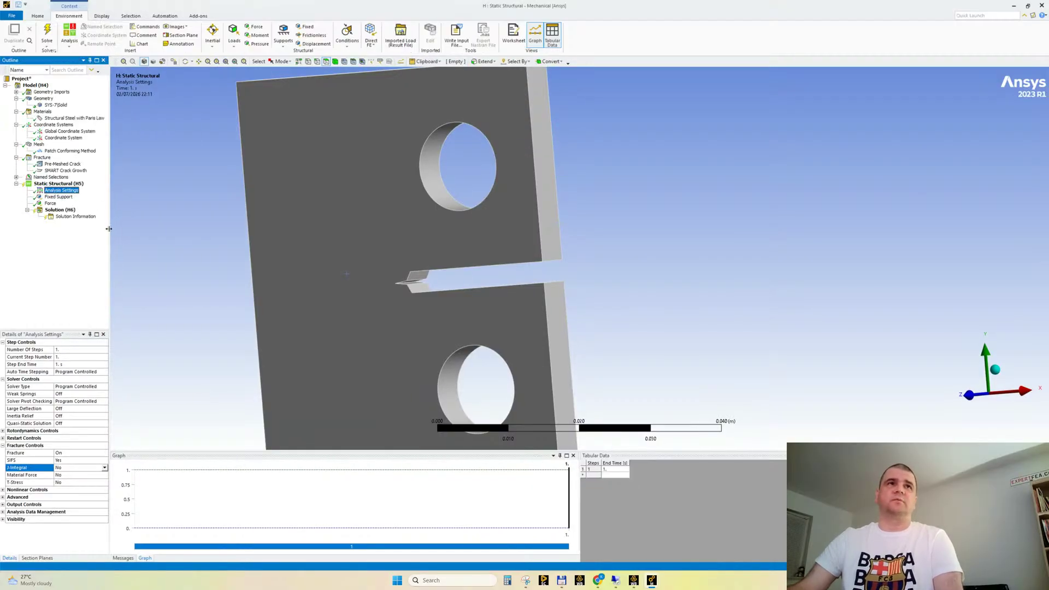
left_click_drag(110, 229, 112, 230)
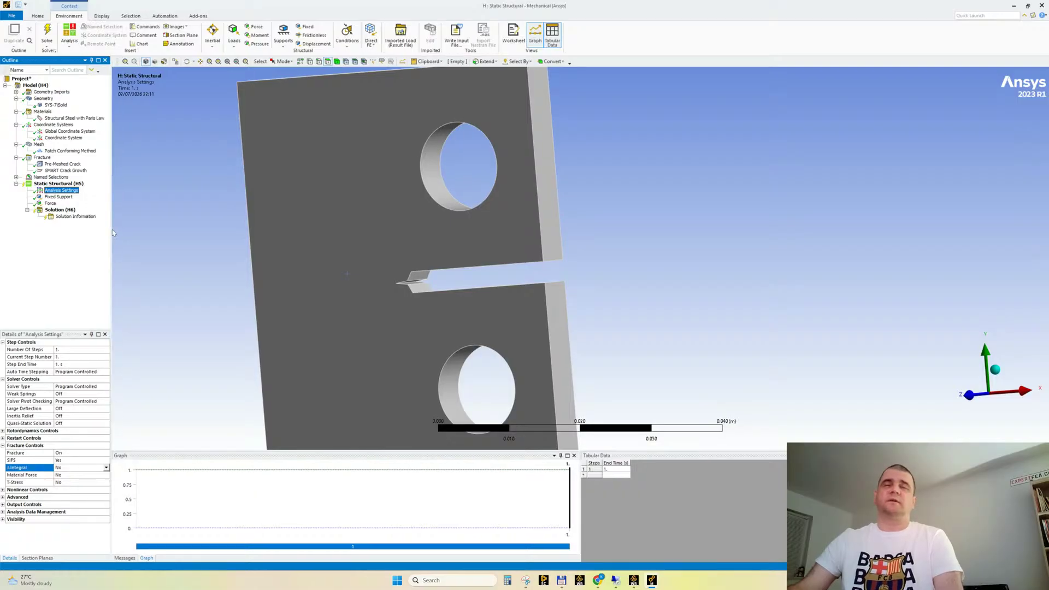
key("Up")
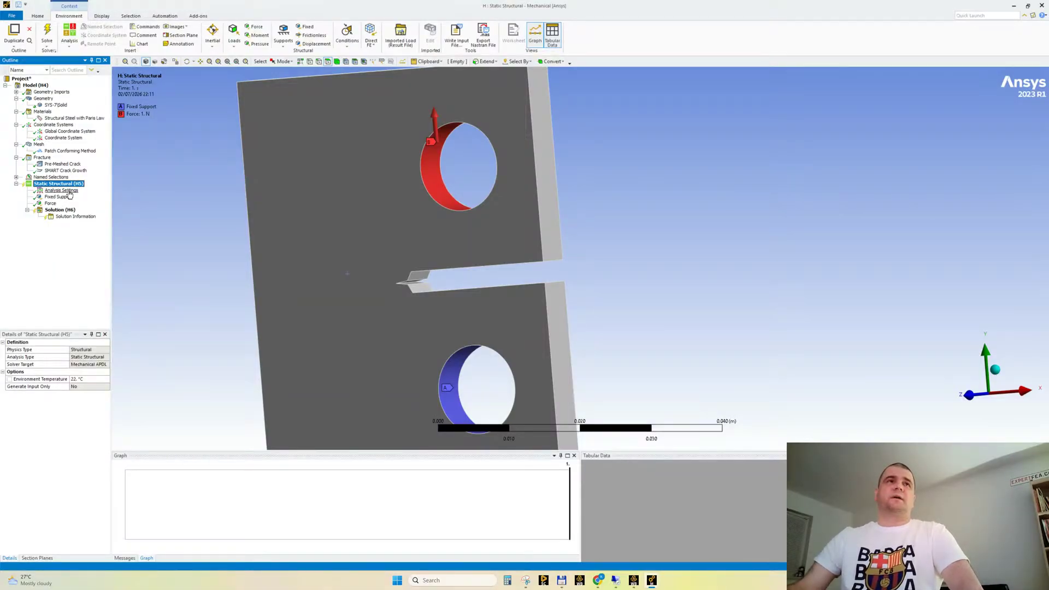
Add Total Deformation, Equivalent Elastic Strain and Equivalent (von-Mises) Stress results to the solution
left_click(72, 217)
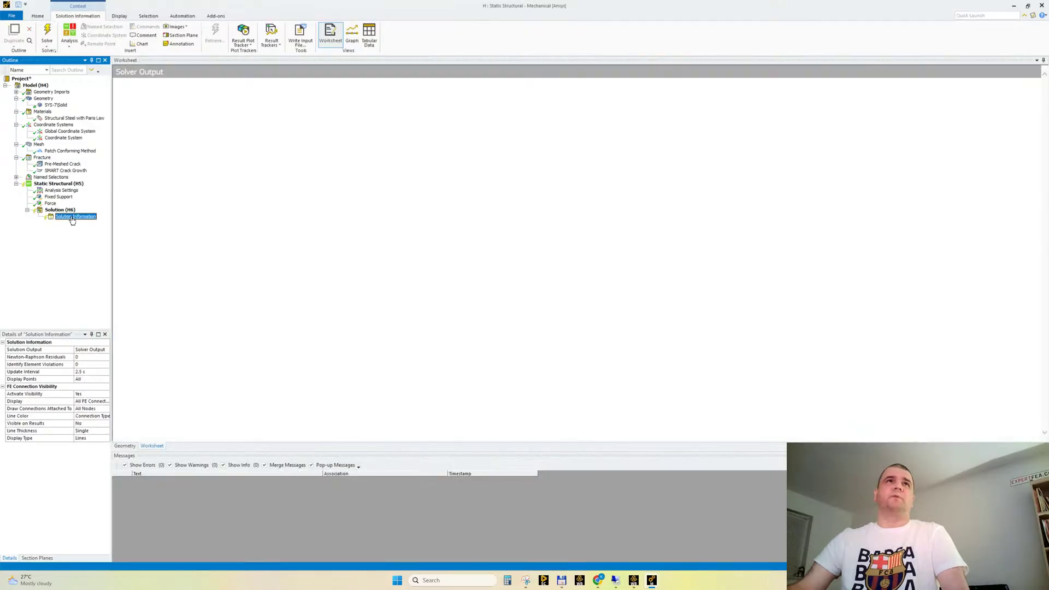
left_click(60, 209)
left_click(291, 38)
left_click(295, 53)
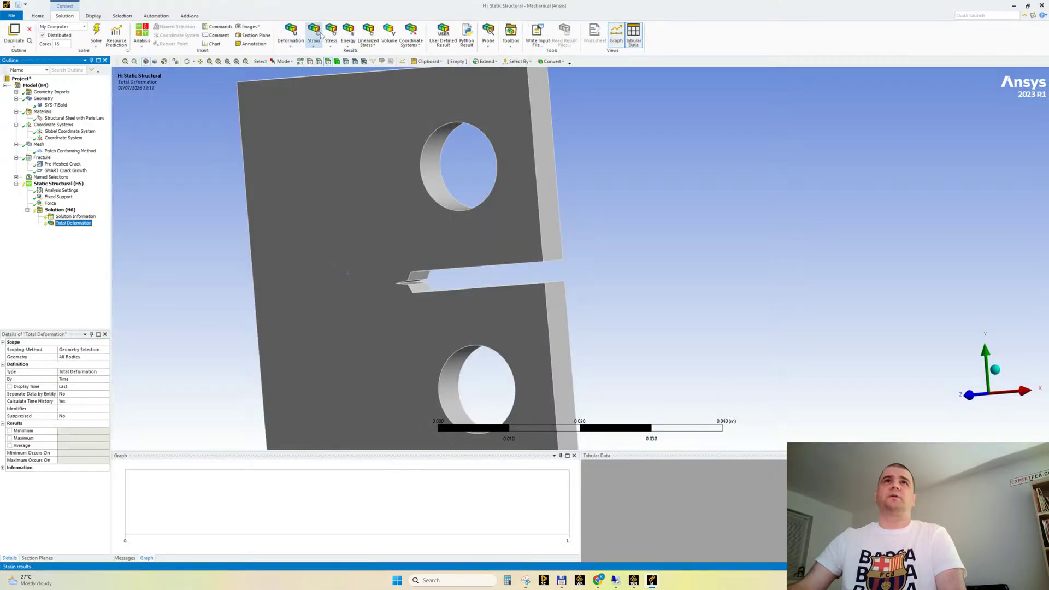
left_click(313, 34)
left_click(327, 53)
left_click(331, 34)
left_click(358, 53)
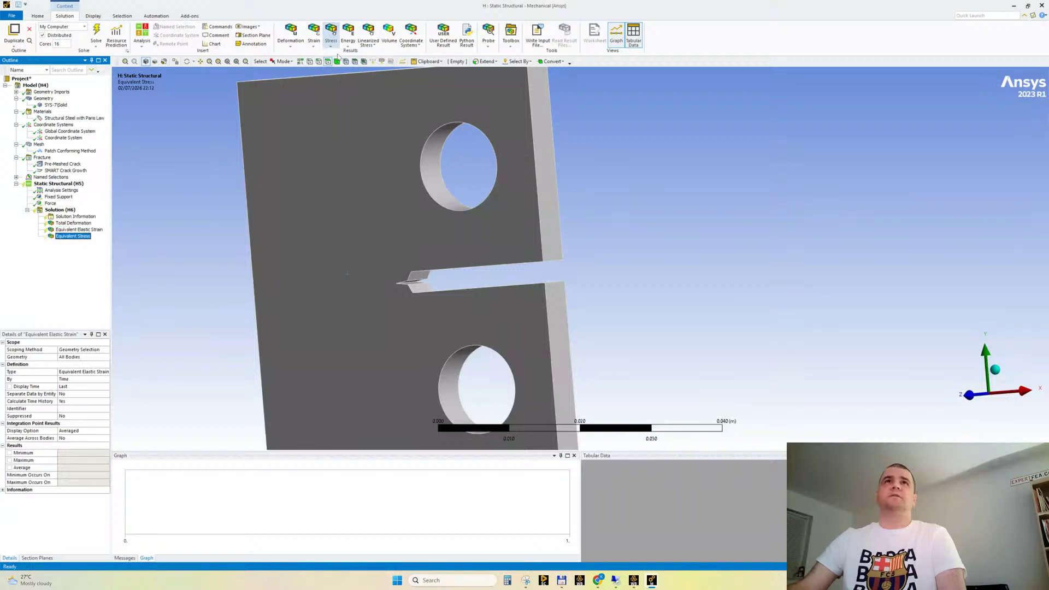
Save the project and solve the static structural analysis
left_click(19, 5)
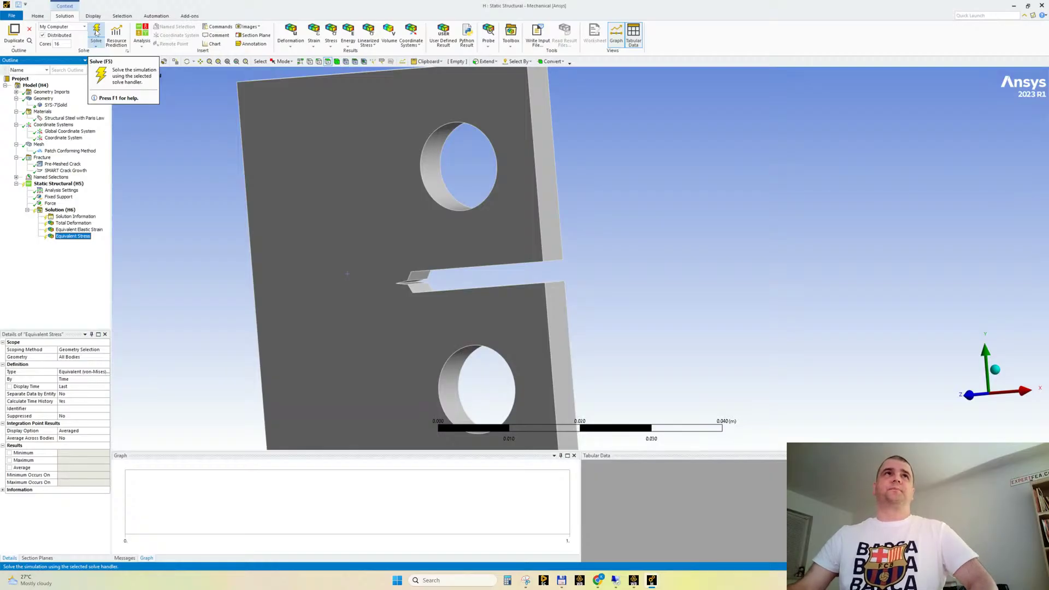
left_click(96, 33)
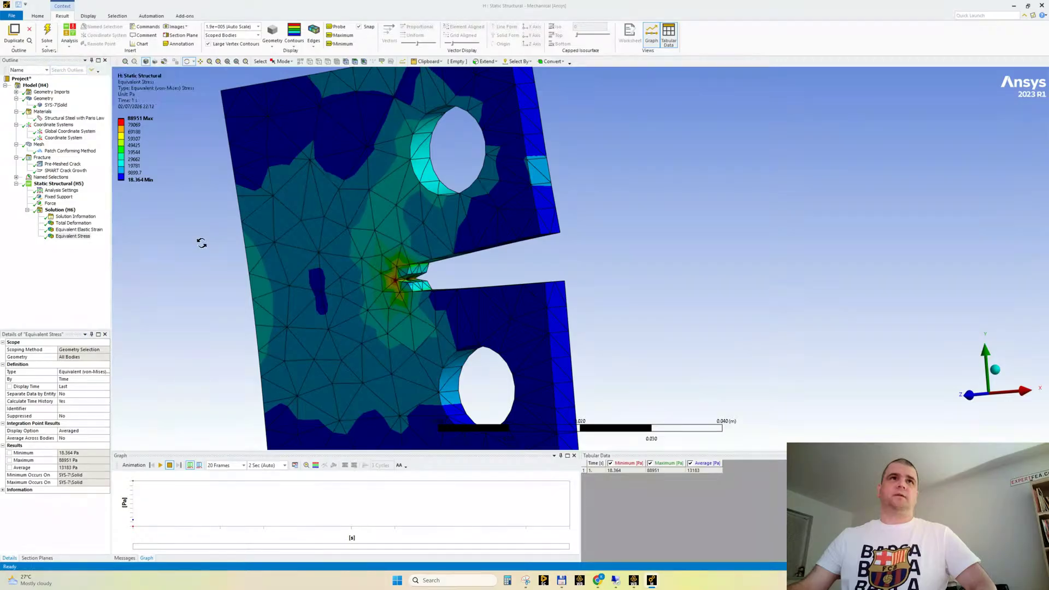
Play the equivalent stress animation around the specimen's crack tip and stop it
left_click_drag(199, 241, 234, 277)
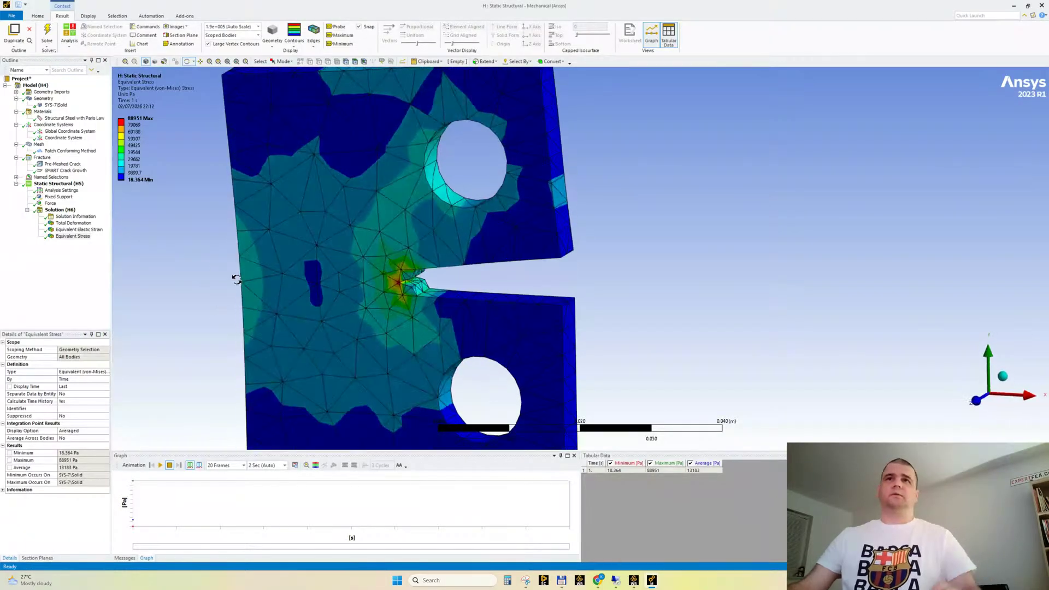
left_click(160, 465)
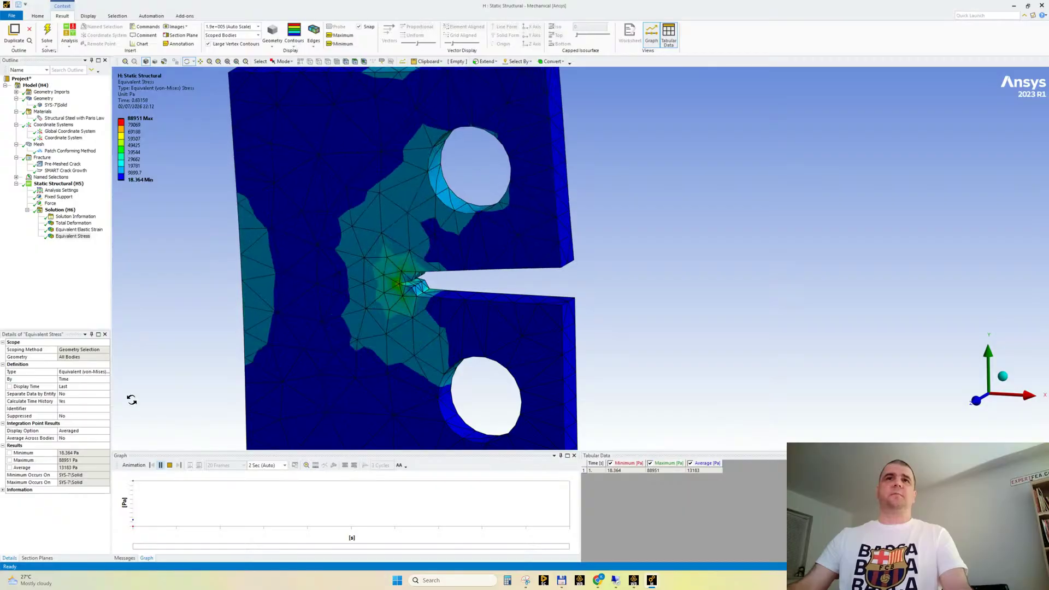
left_click(169, 466)
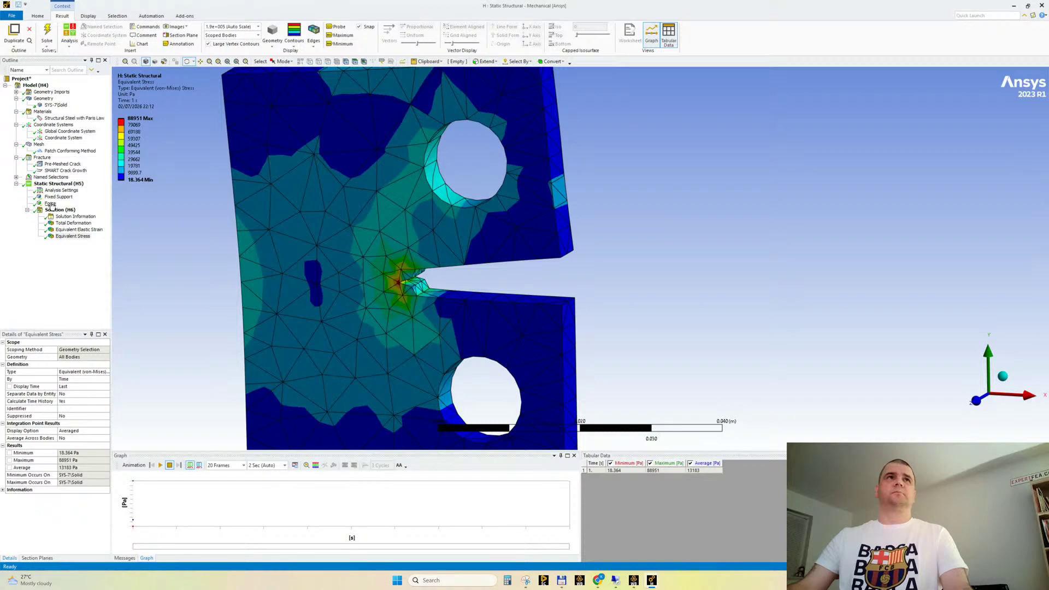
Look through the solver output for the section on the contour integral and crack growth calculation
left_click(74, 217)
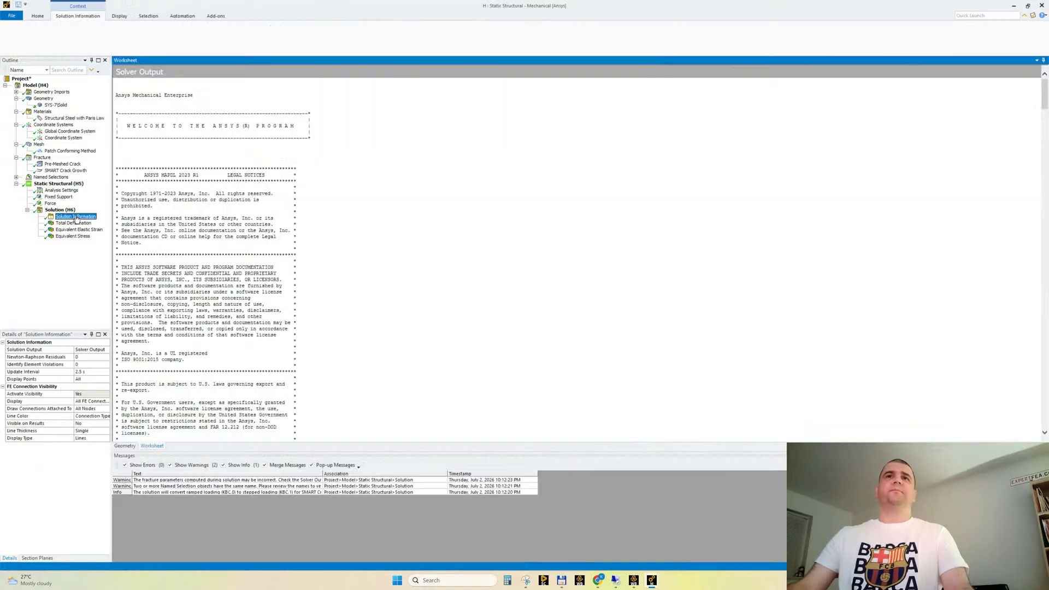
left_click_drag(1045, 98, 1045, 254)
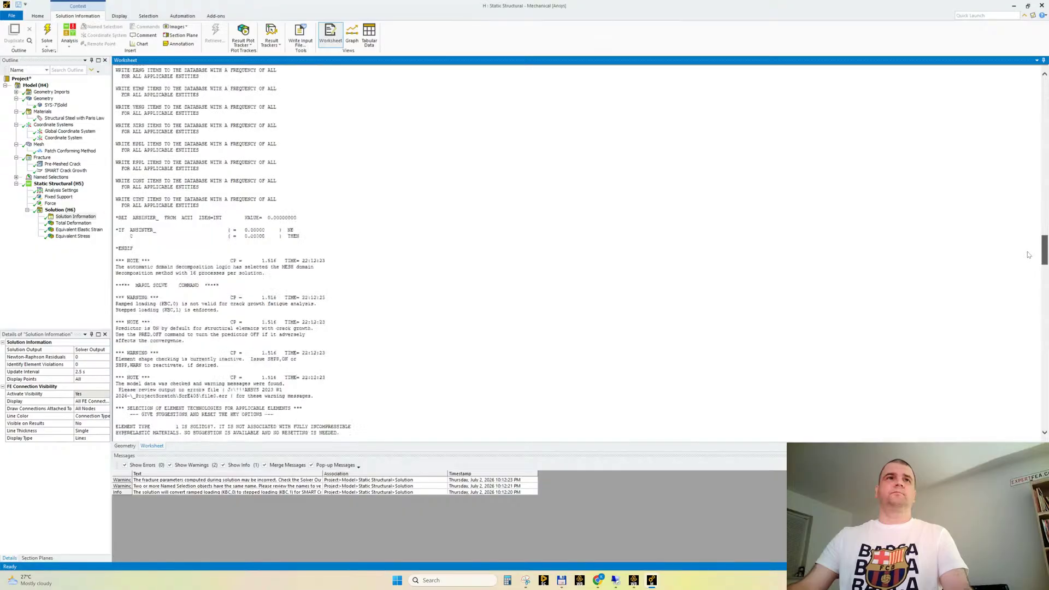
scroll(222, 259, "down", 4)
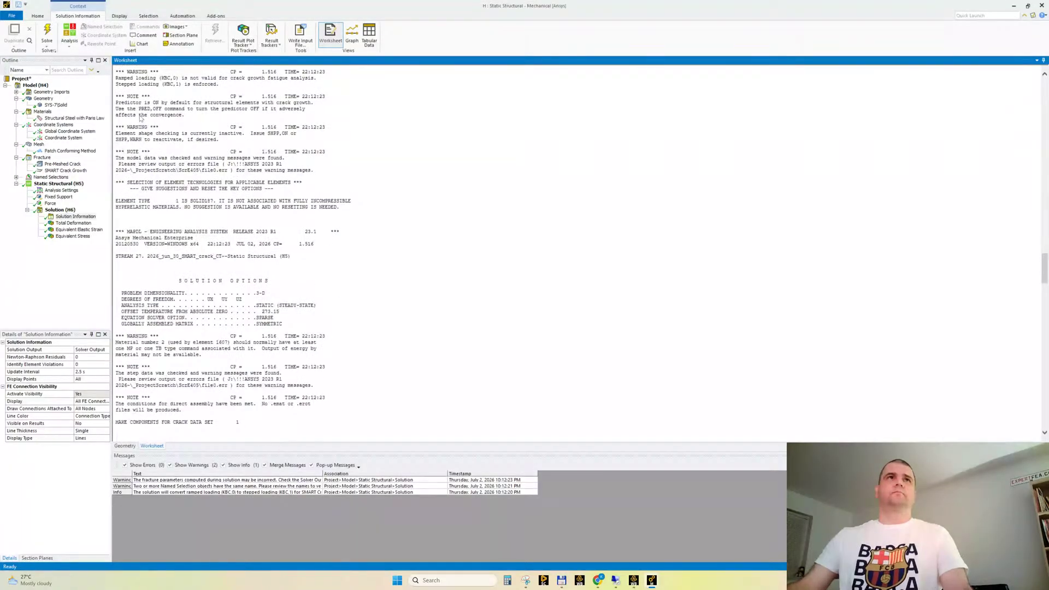
scroll(200, 247, "down", 10)
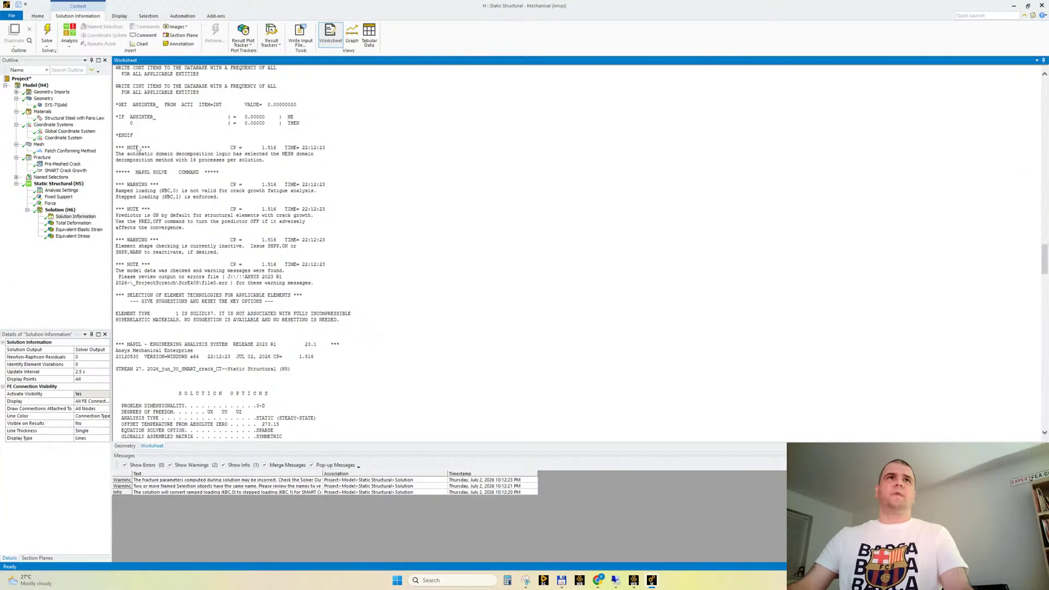
scroll(154, 229, "down", 10)
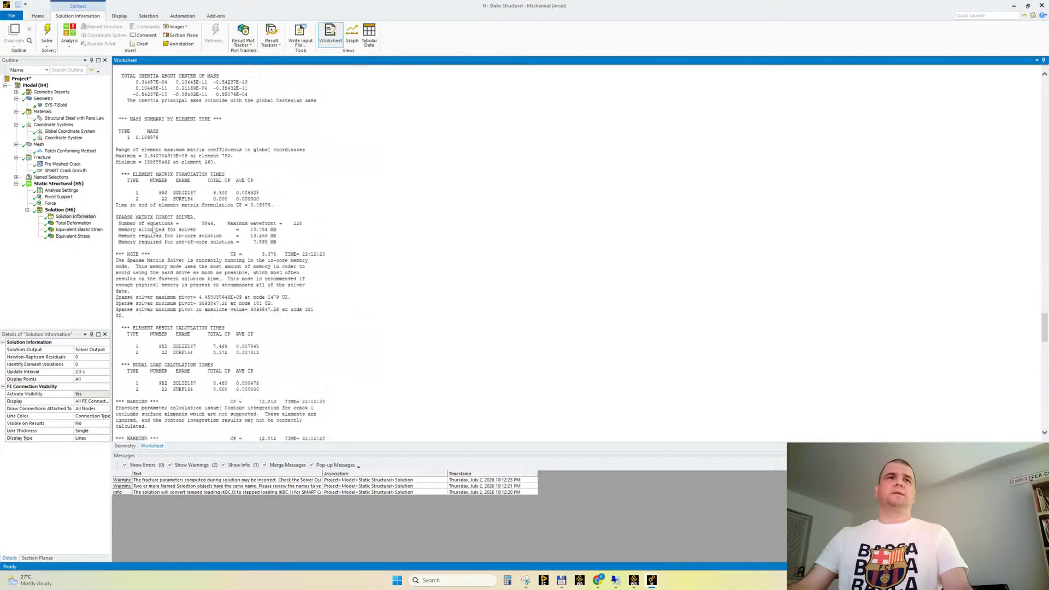
scroll(166, 266, "down", 5)
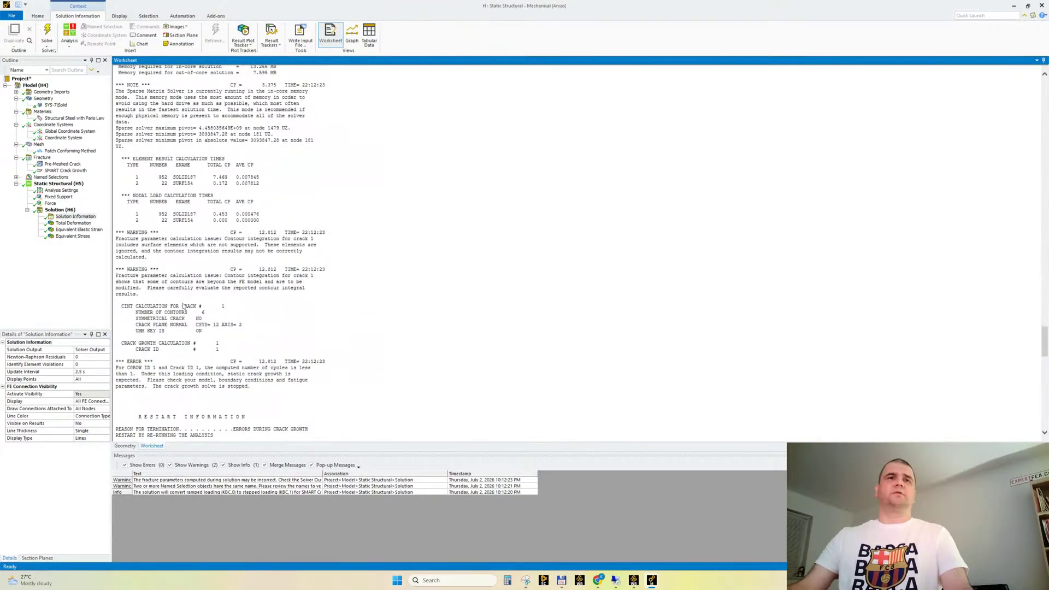
scroll(177, 298, "down", 2)
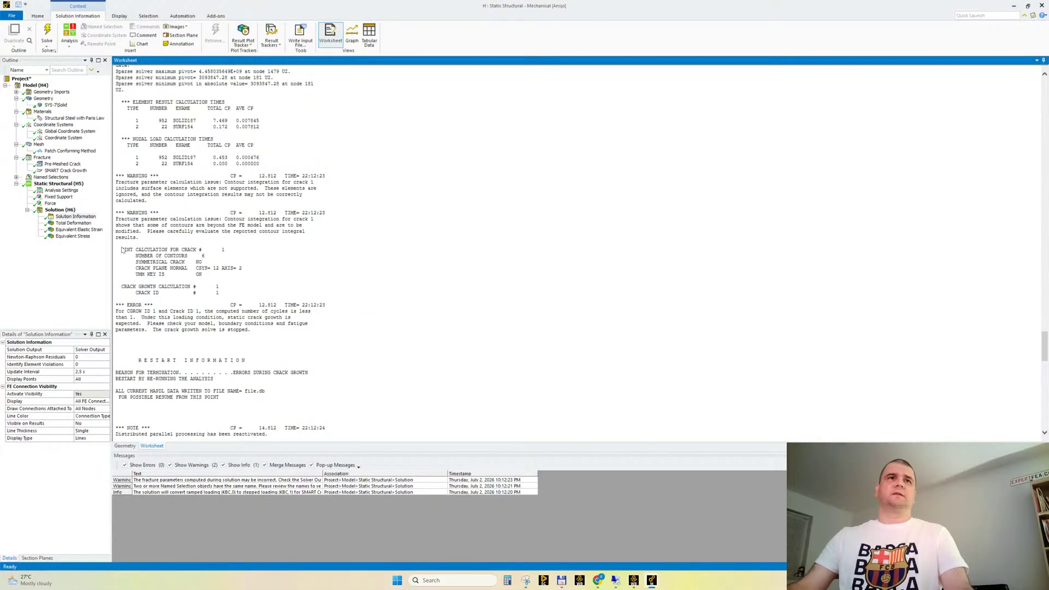
Examine the CINT calculation block and the statement about the computed number of cycles for crack 1
left_click_drag(116, 243, 287, 294)
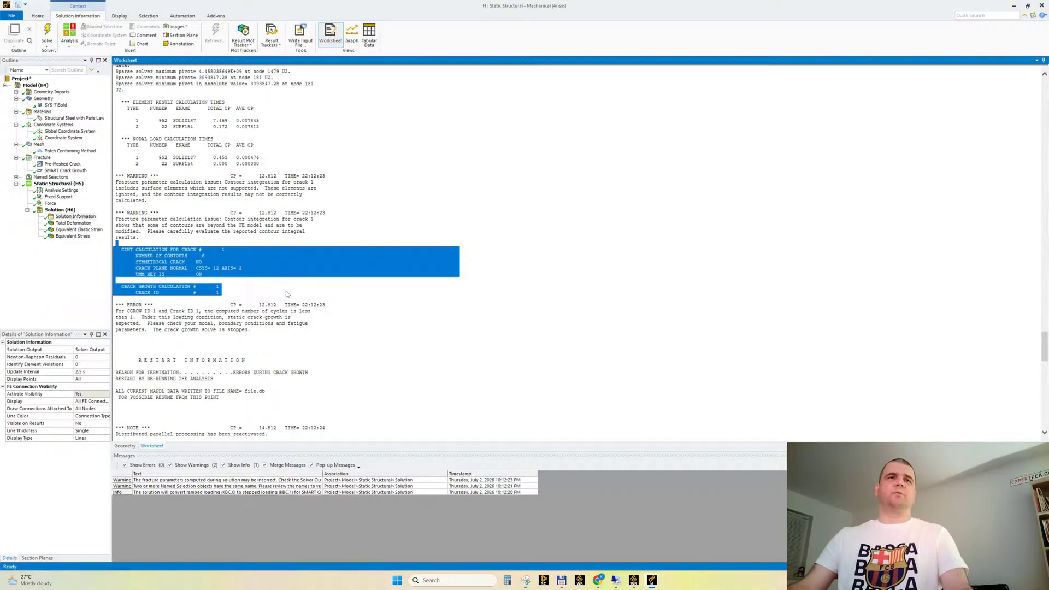
left_click(353, 242)
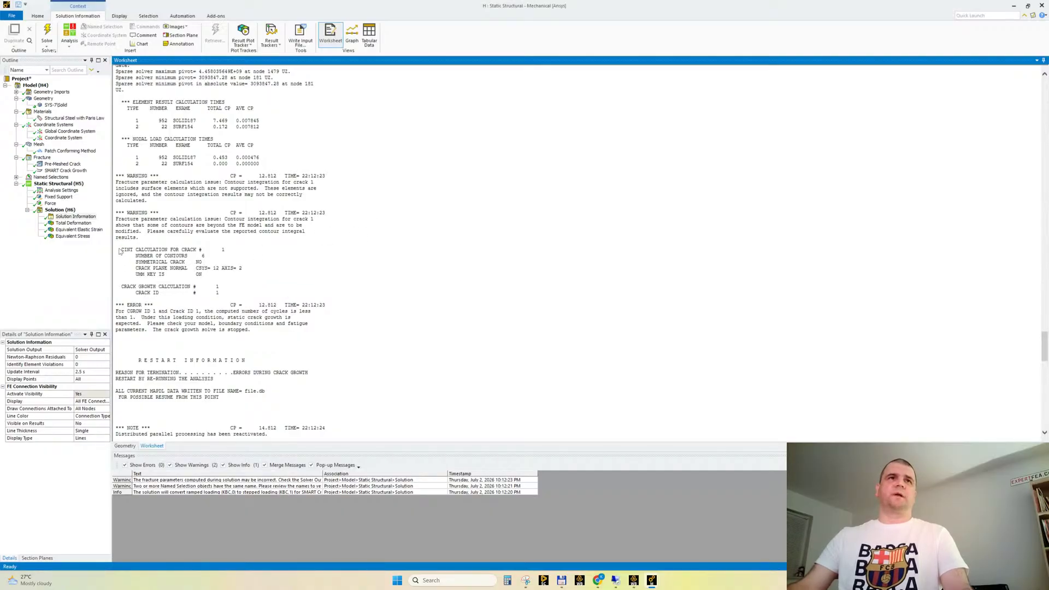
left_click_drag(119, 249, 250, 285)
left_click(361, 203)
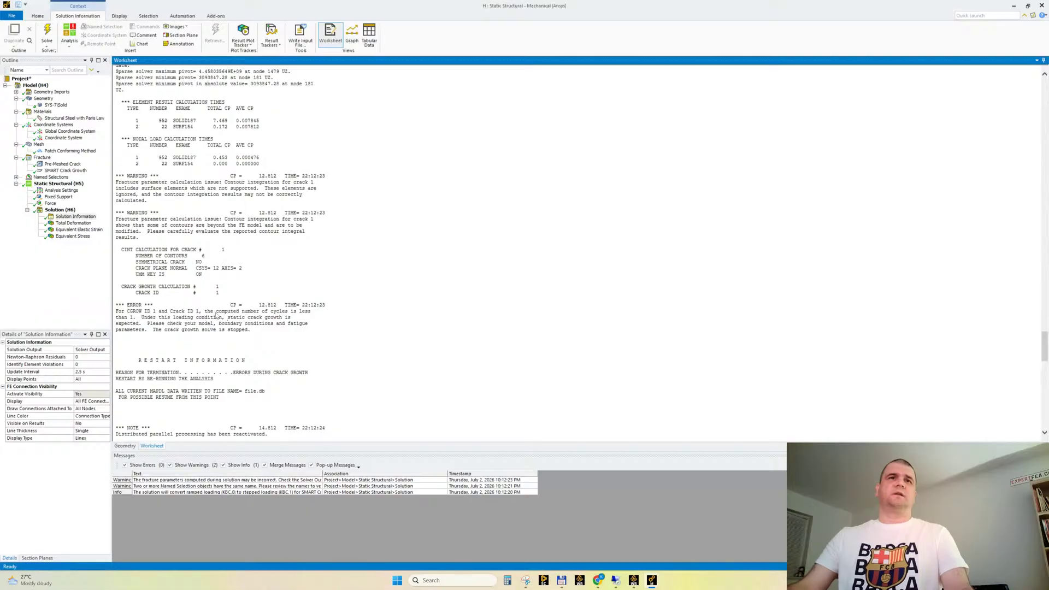
left_click_drag(201, 311, 140, 321)
left_click(352, 261)
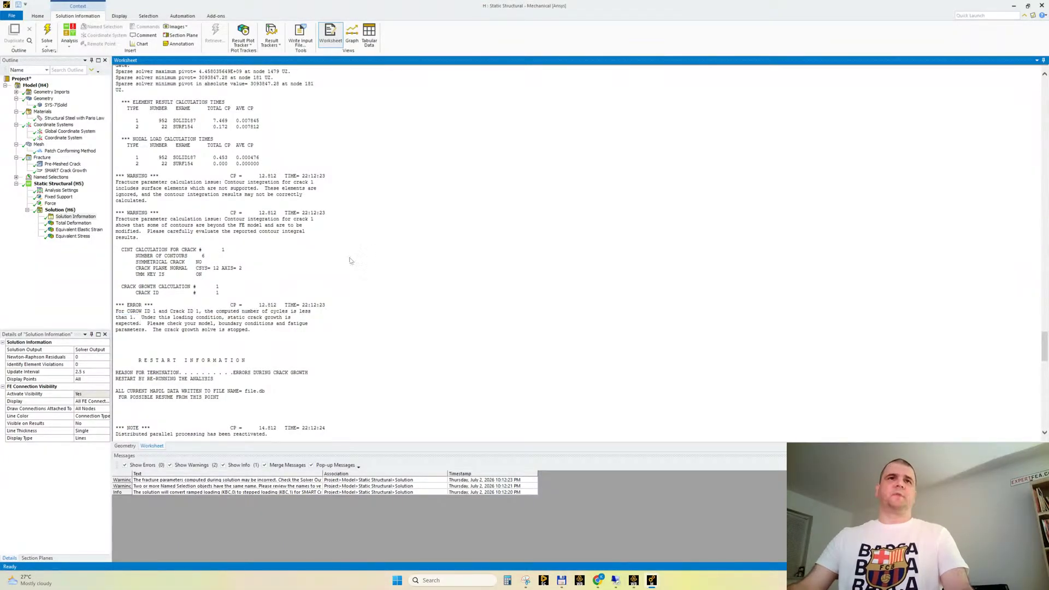
left_click_drag(203, 313, 142, 322)
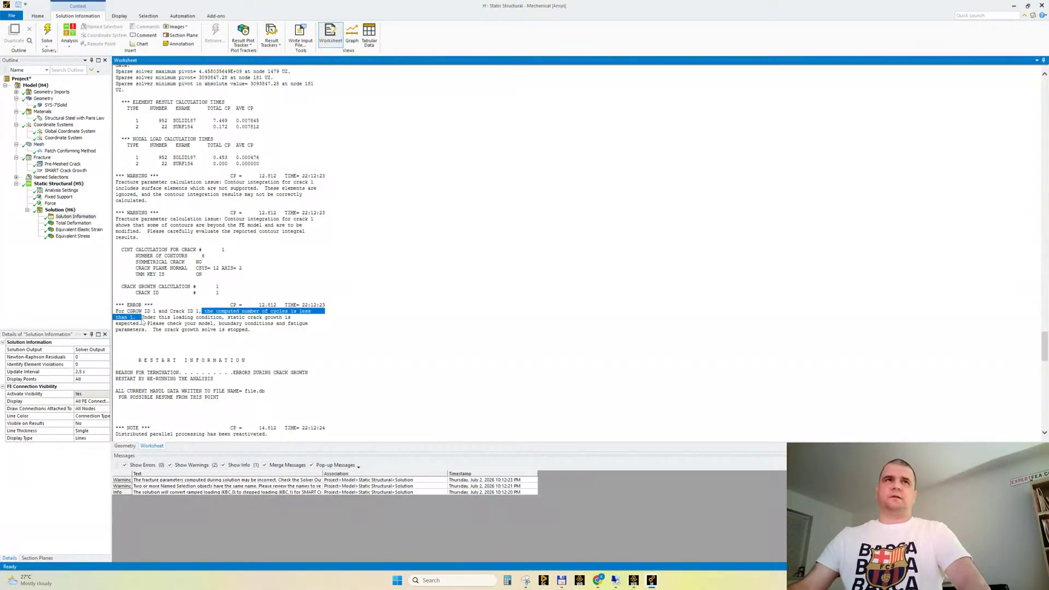
Switch the SMART crack growth object's Crack Growth Option to Static and back to Fatigue
left_click(66, 170)
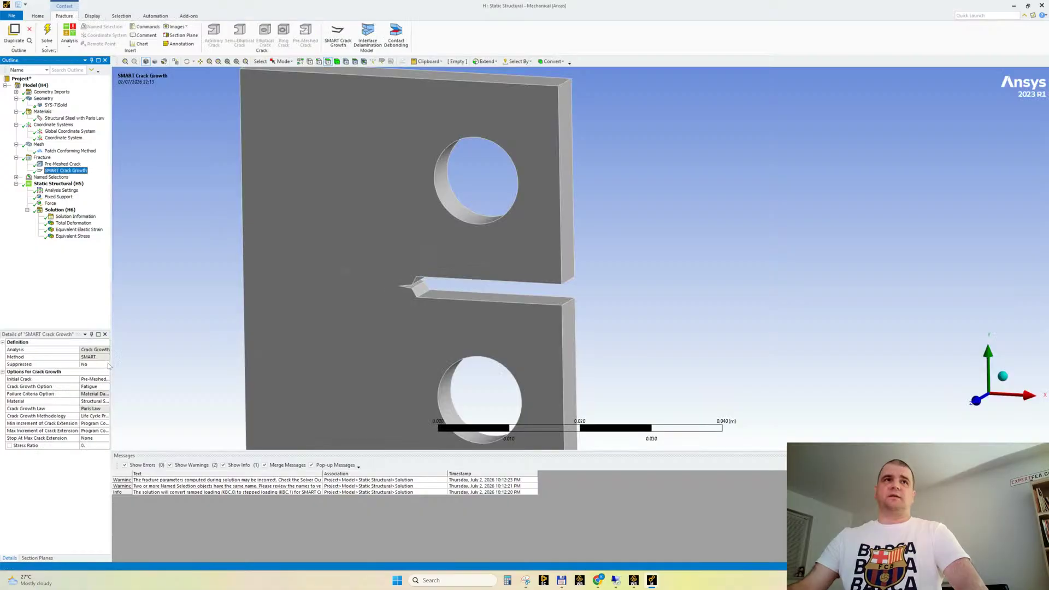
left_click(131, 371)
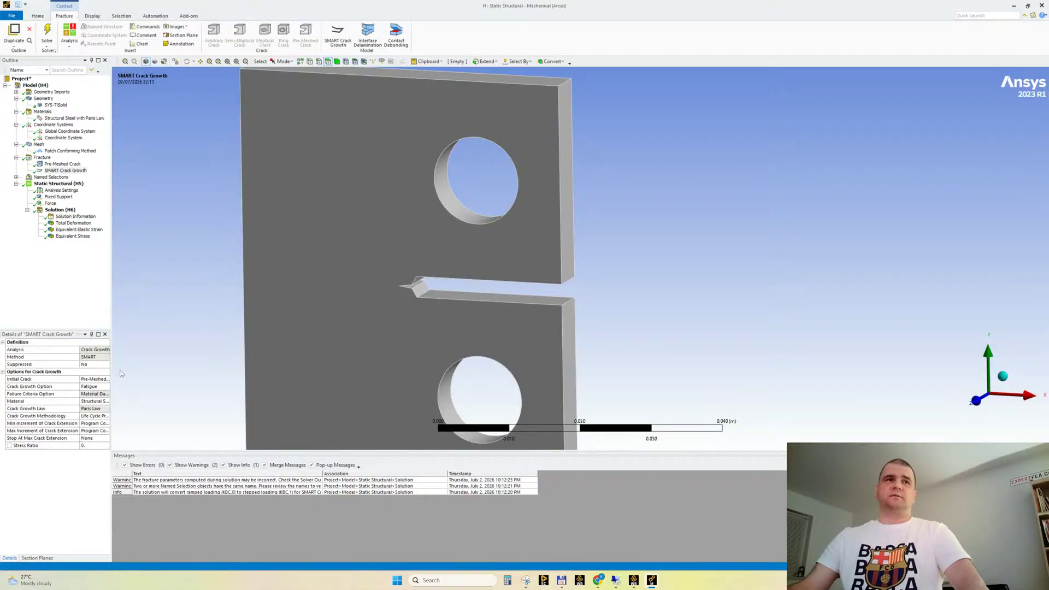
left_click_drag(112, 370, 142, 385)
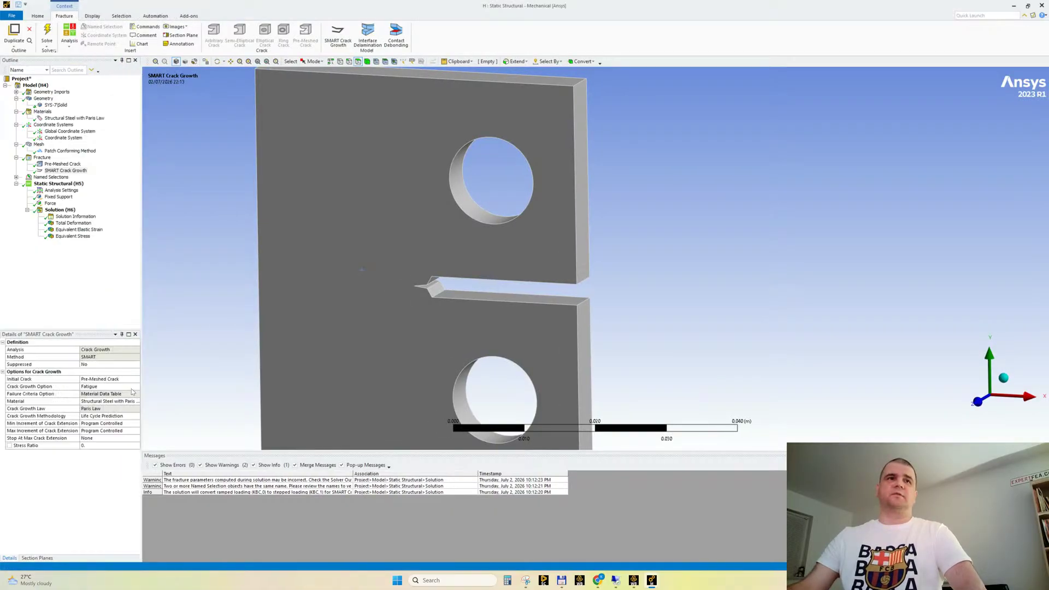
left_click(101, 386)
left_click(97, 386)
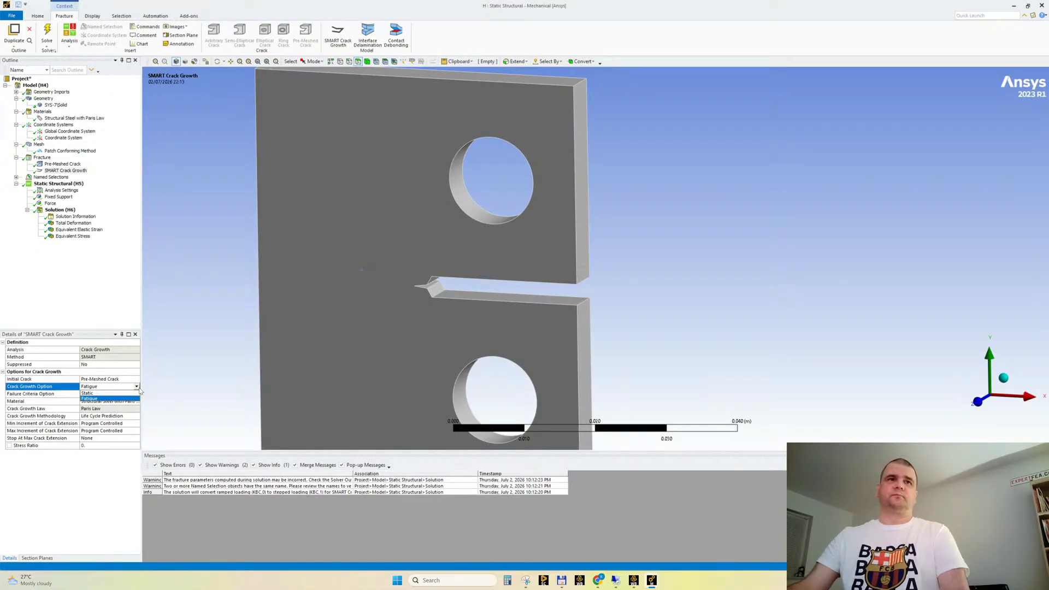
left_click(93, 394)
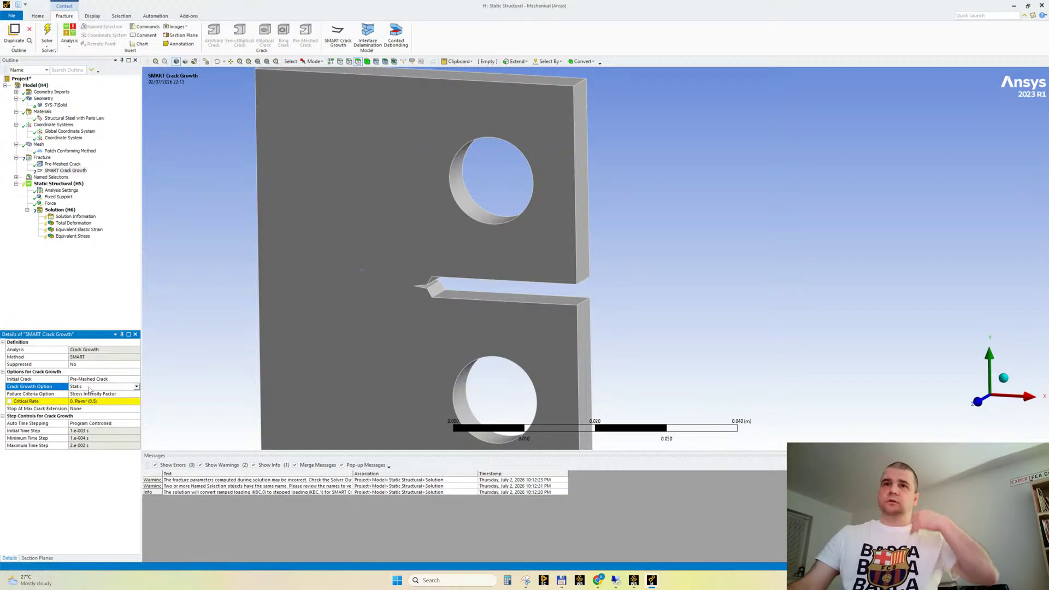
left_click(137, 387)
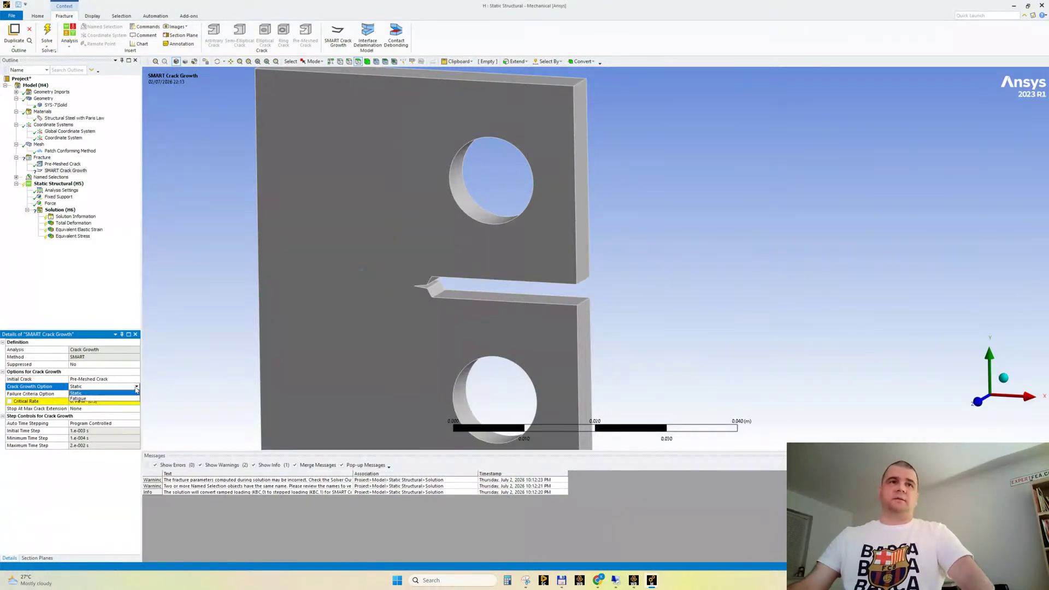
left_click(81, 401)
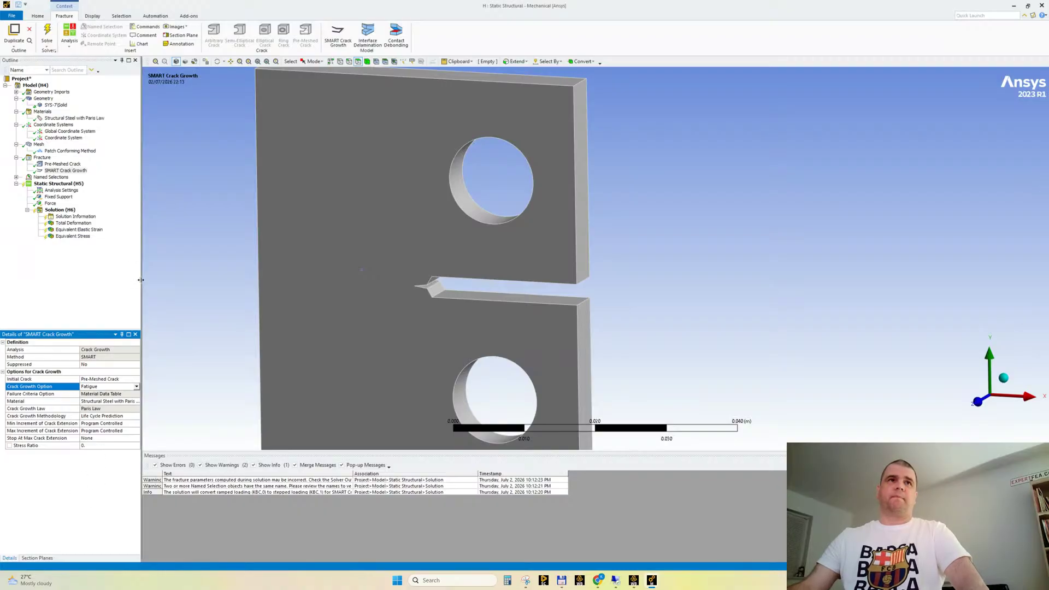
left_click_drag(141, 279, 147, 280)
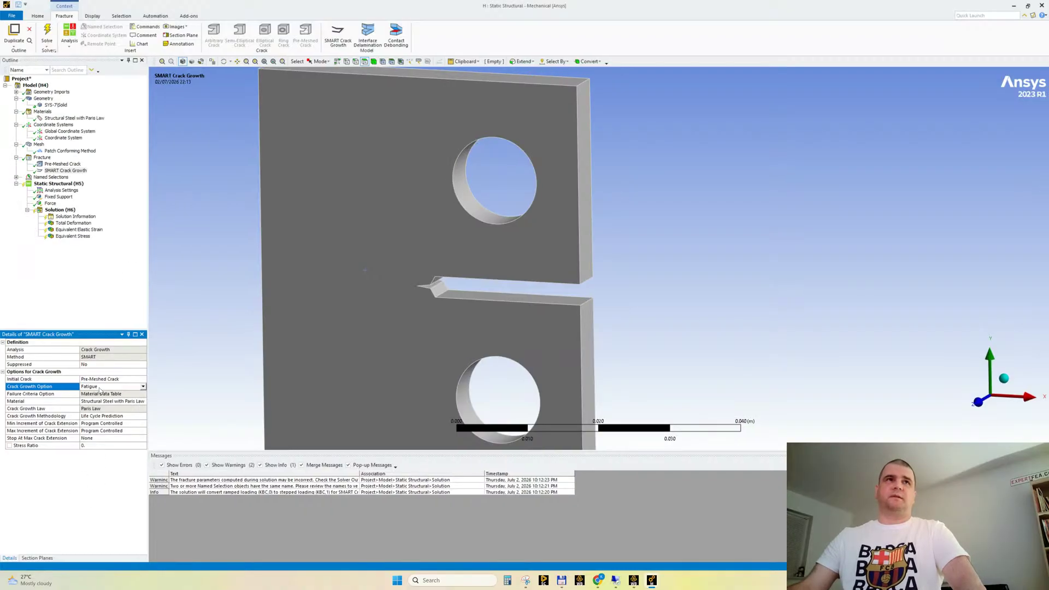
Reread the solver output's crack growth error statement about the computed number of cycles
left_click(82, 217)
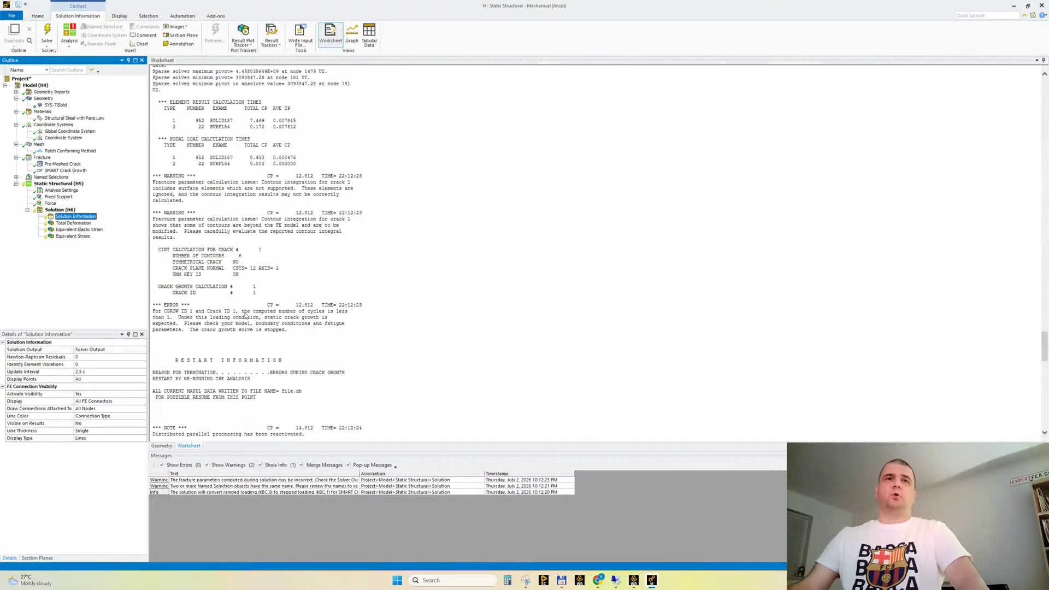
left_click_drag(244, 312, 178, 318)
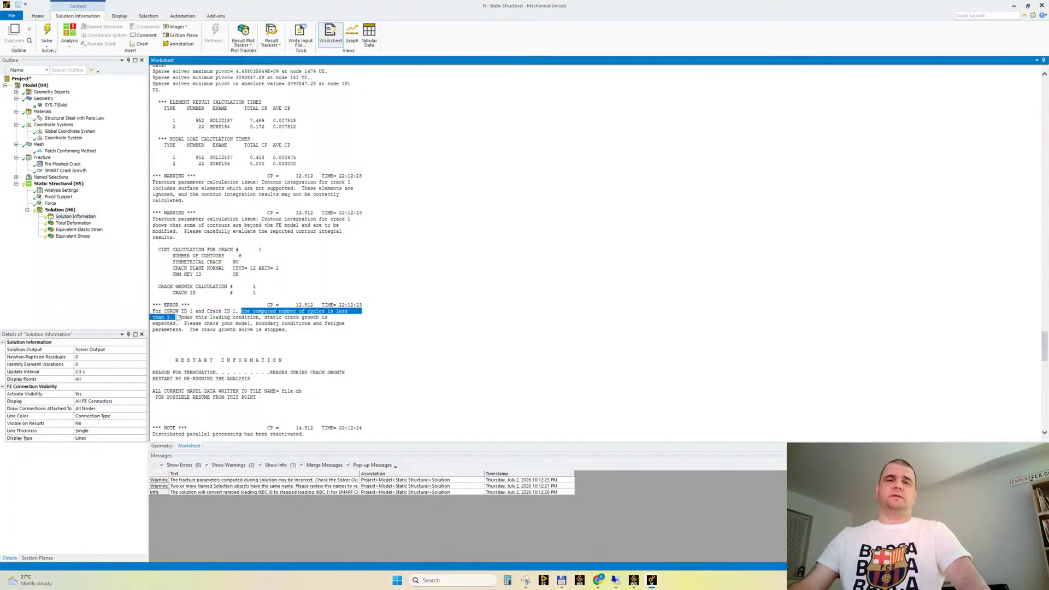
left_click(437, 206)
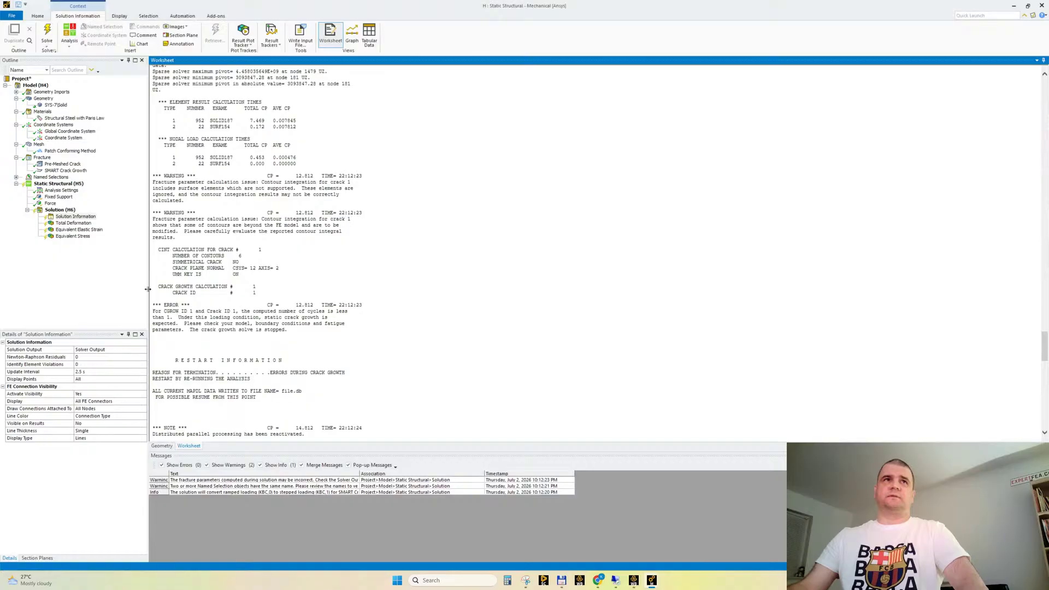
Set the Y component of the force on the upper hole to 0.1 N, and save and re-solve the analysis
left_click(50, 203)
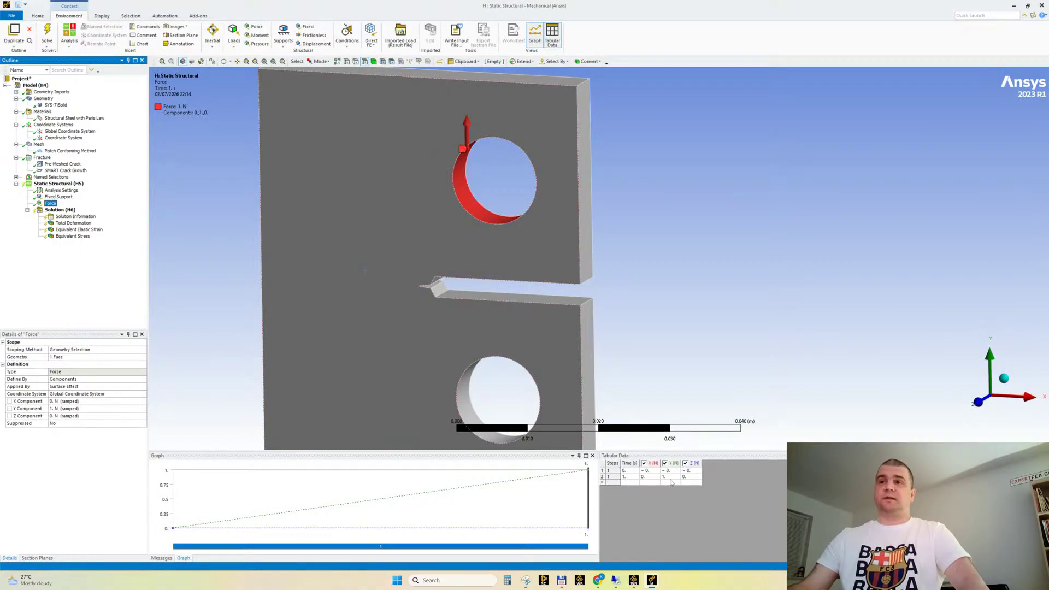
left_click(670, 477)
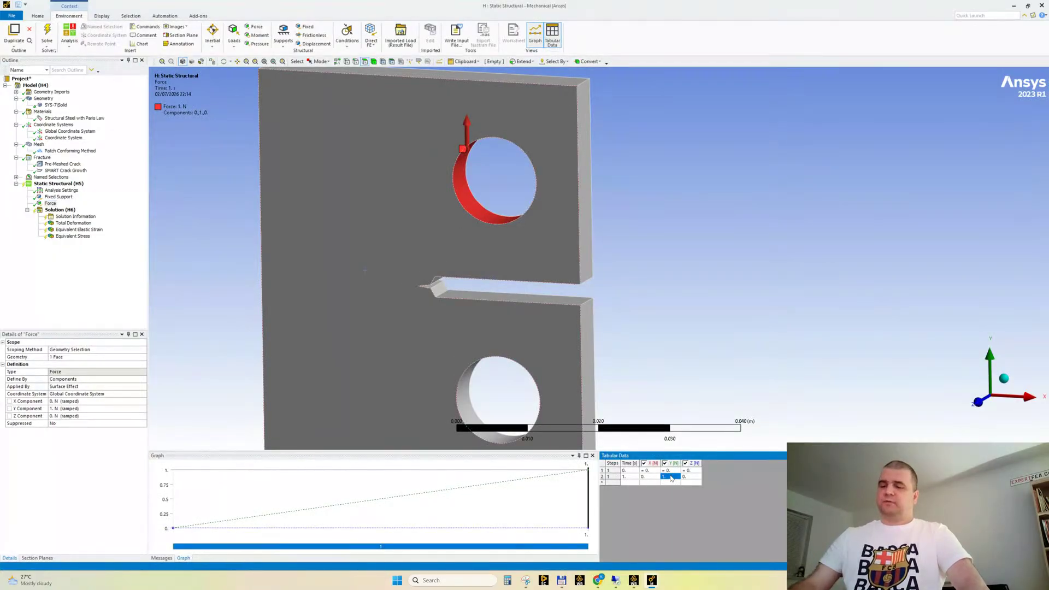
type("0.1")
key("Tab")
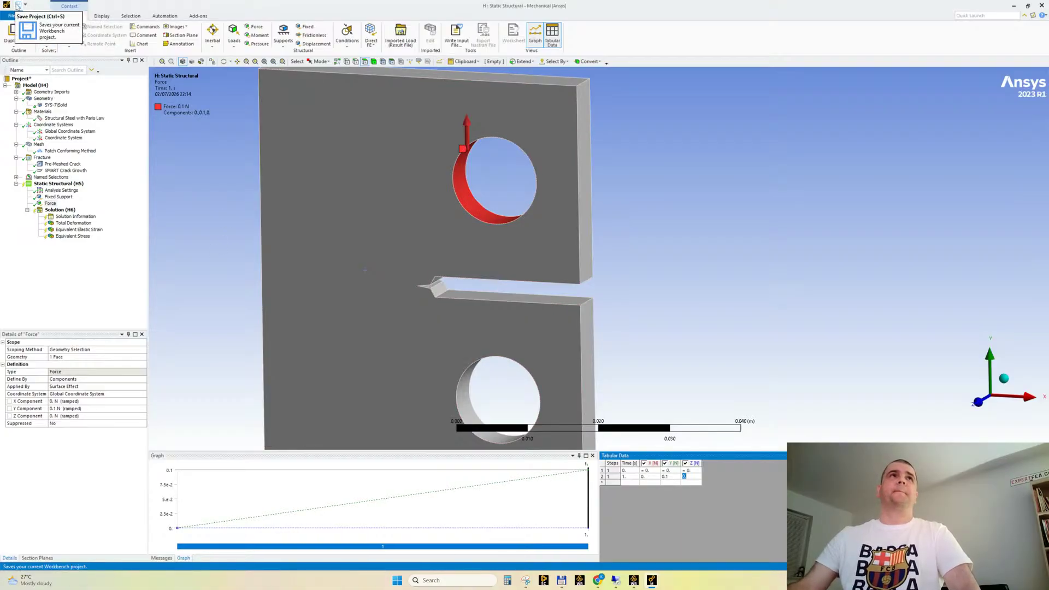
left_click(18, 4)
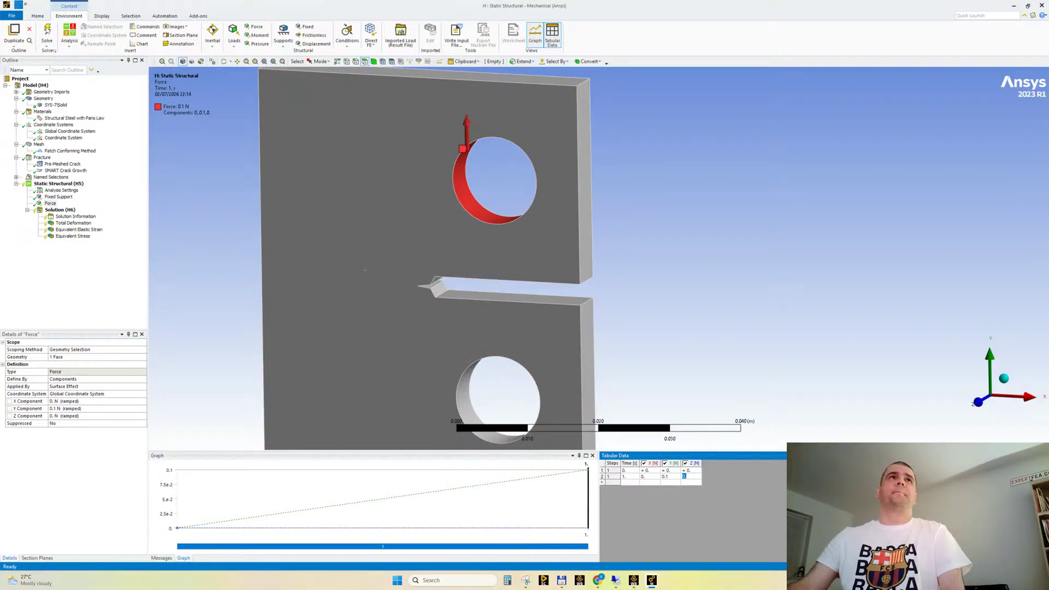
left_click(47, 30)
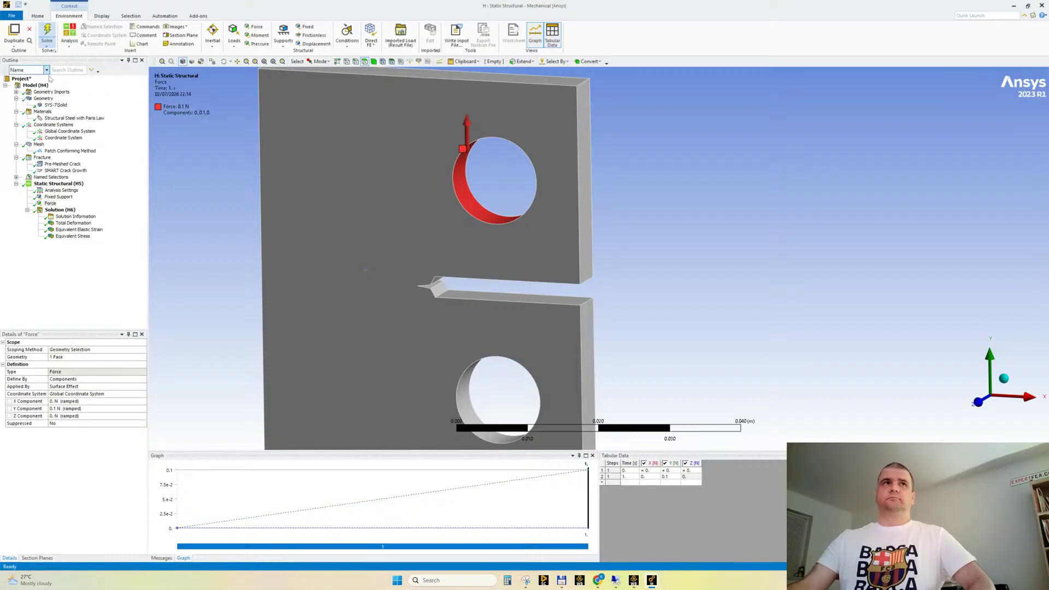
Add a Fracture Tool to the solution and set its crack selection to Pre-Meshed Crack
left_click(68, 217)
left_click(54, 210)
left_click(536, 34)
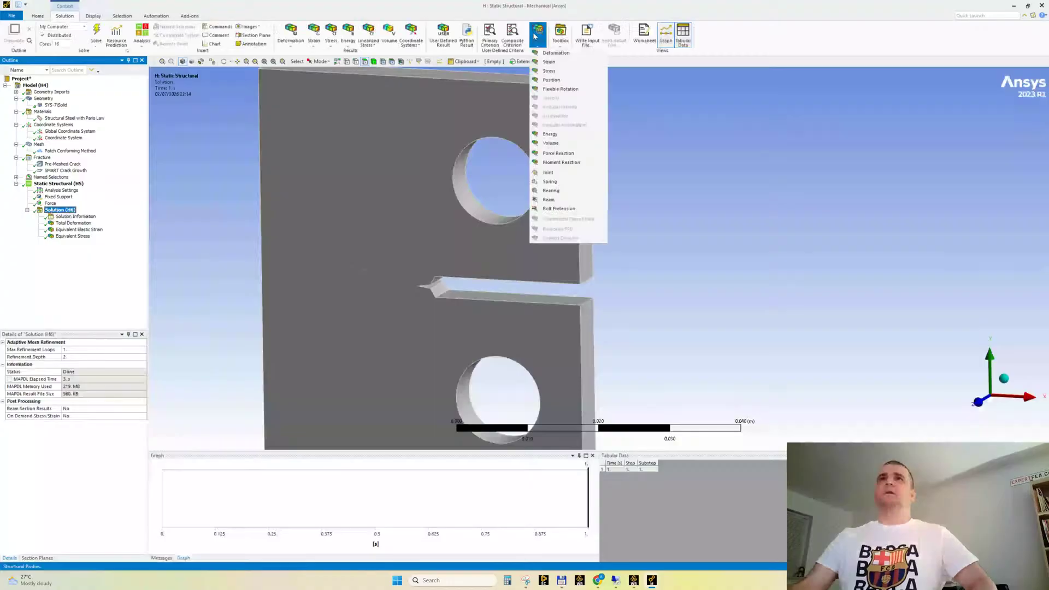
left_click(560, 34)
left_click(570, 99)
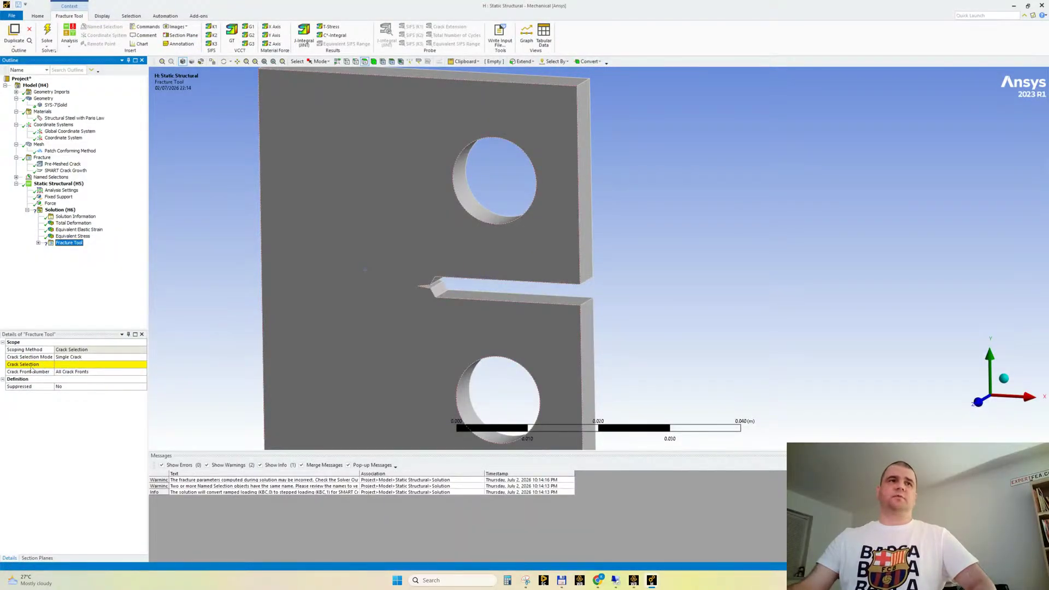
left_click(79, 364)
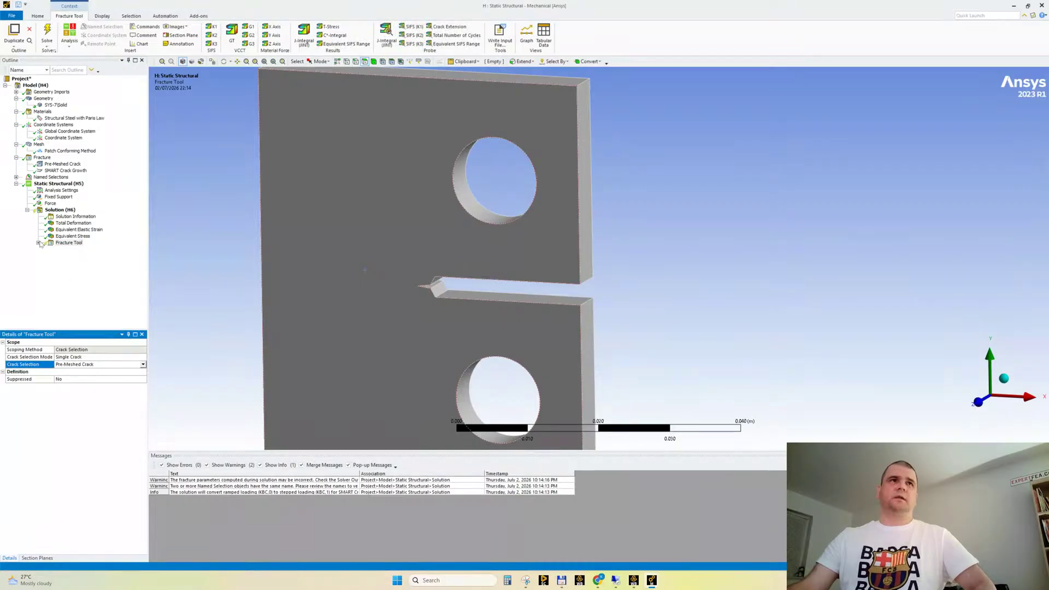
Insert a Crack Extension probe and a Total Number of Cycles probe under the Fracture Tool
left_click(76, 250)
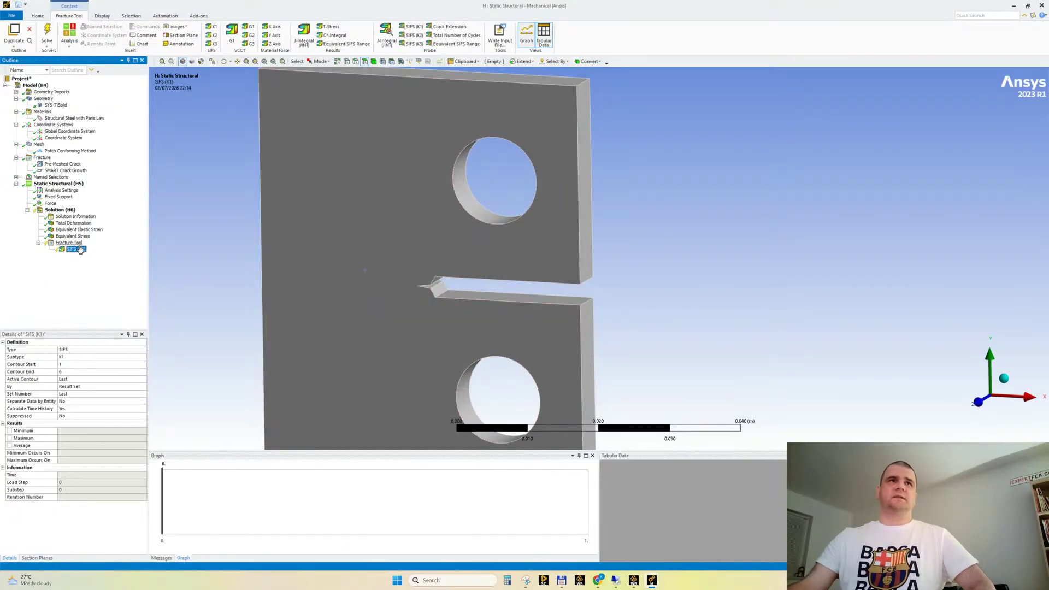
left_click(78, 244)
right_click(78, 244)
mouse_move(126, 247)
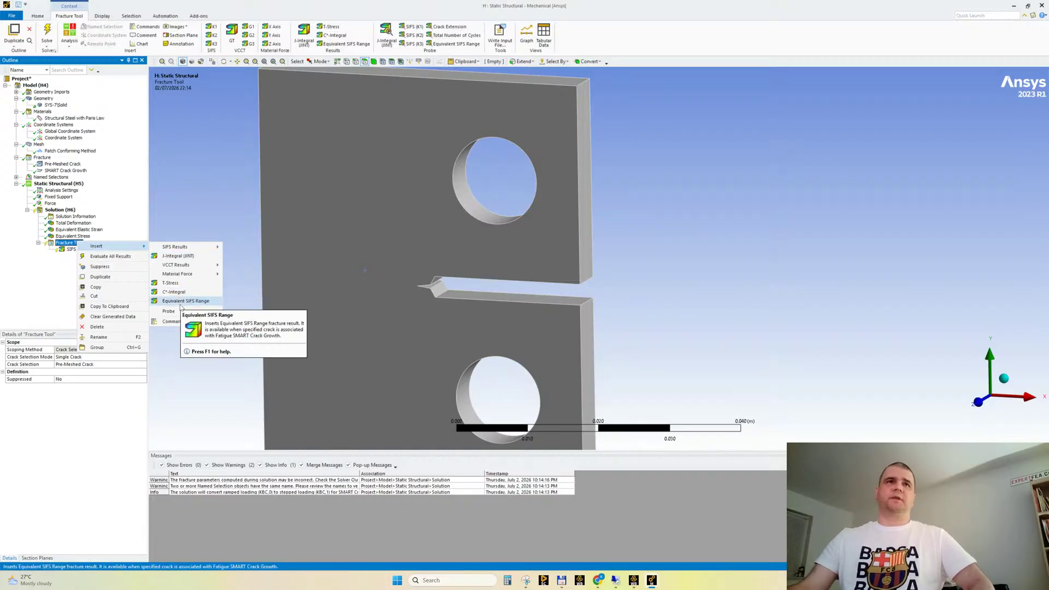
mouse_move(186, 311)
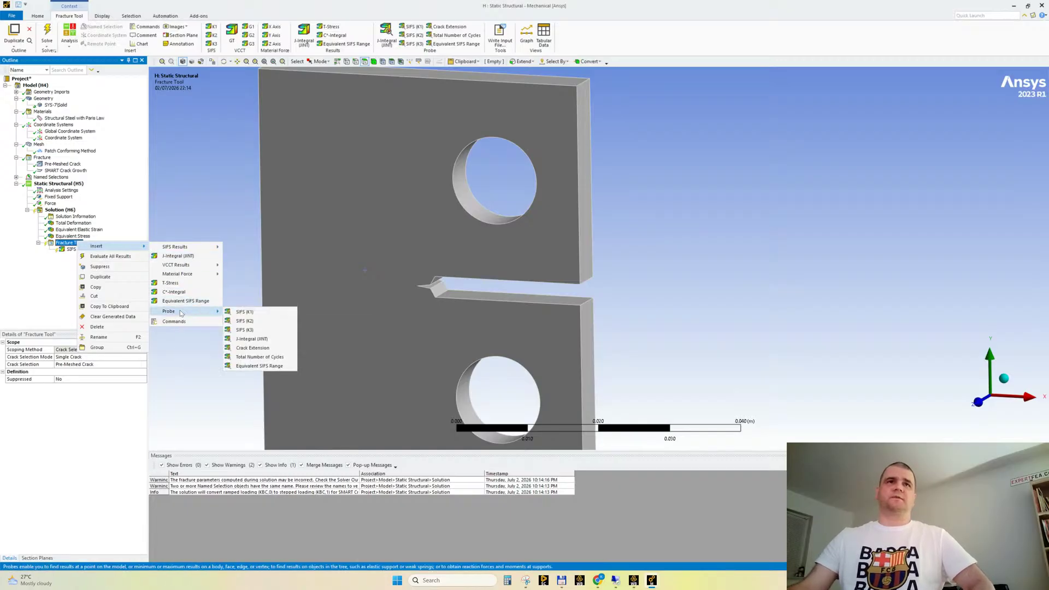
left_click(276, 348)
right_click(66, 244)
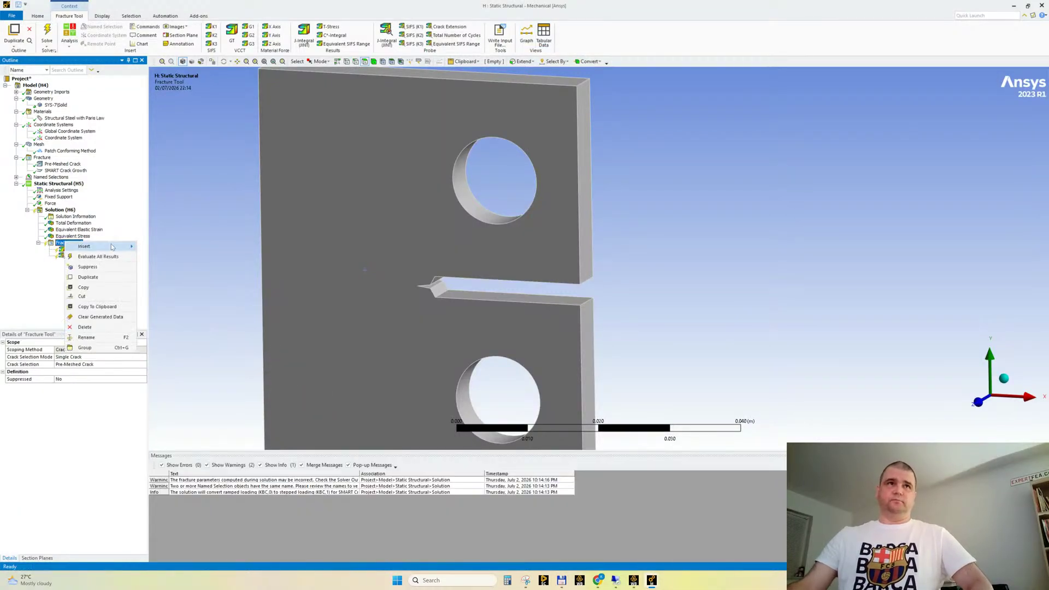
mouse_move(189, 311)
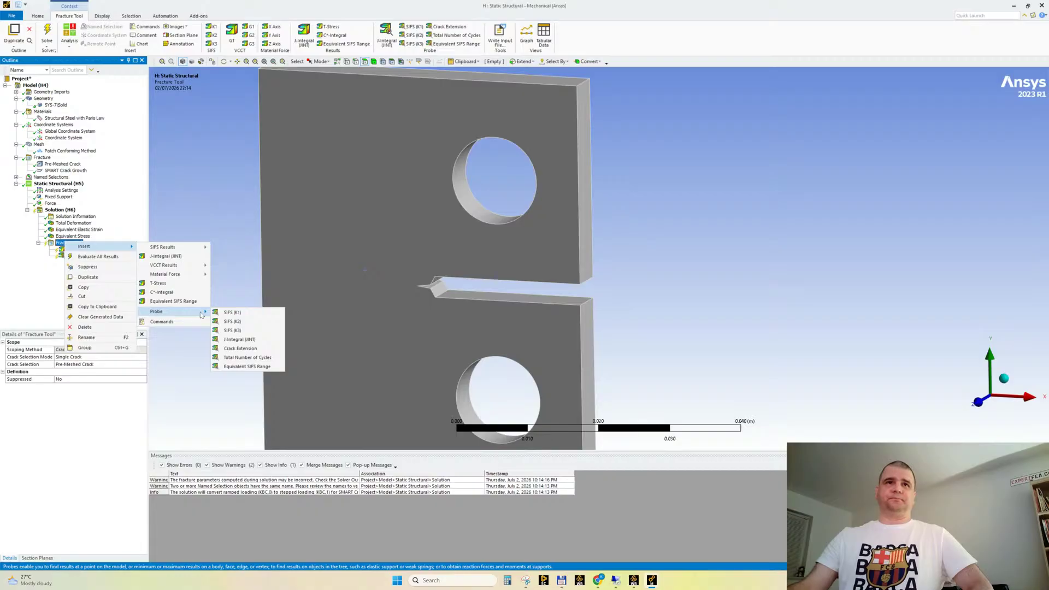
left_click(247, 357)
Prefix the crack extension probe's name with dA and the total number of cycles probe's name with dN
left_click(86, 256)
left_click(86, 257)
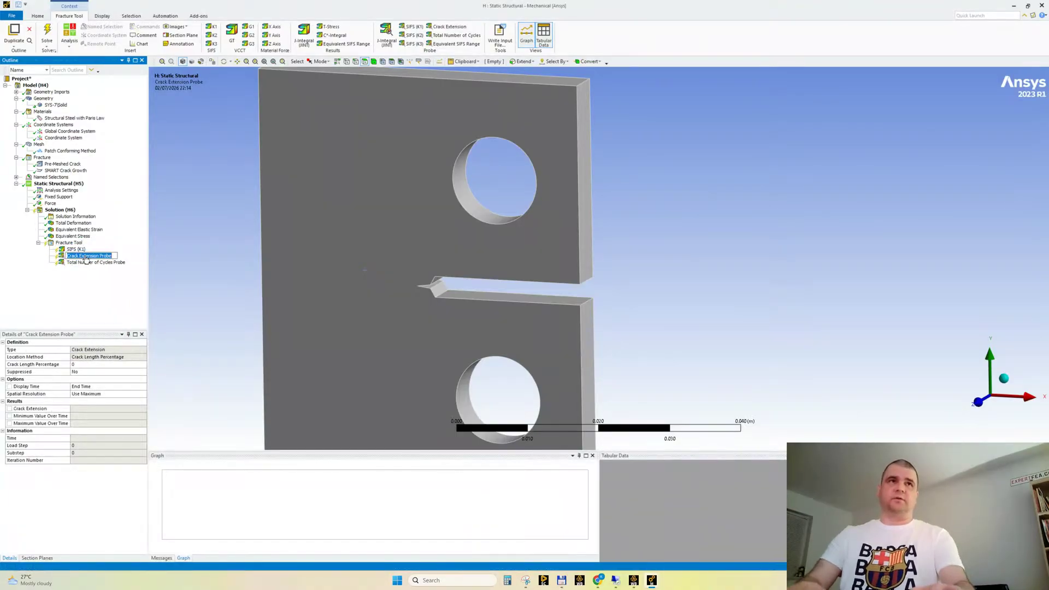
key("Home")
type("dA")
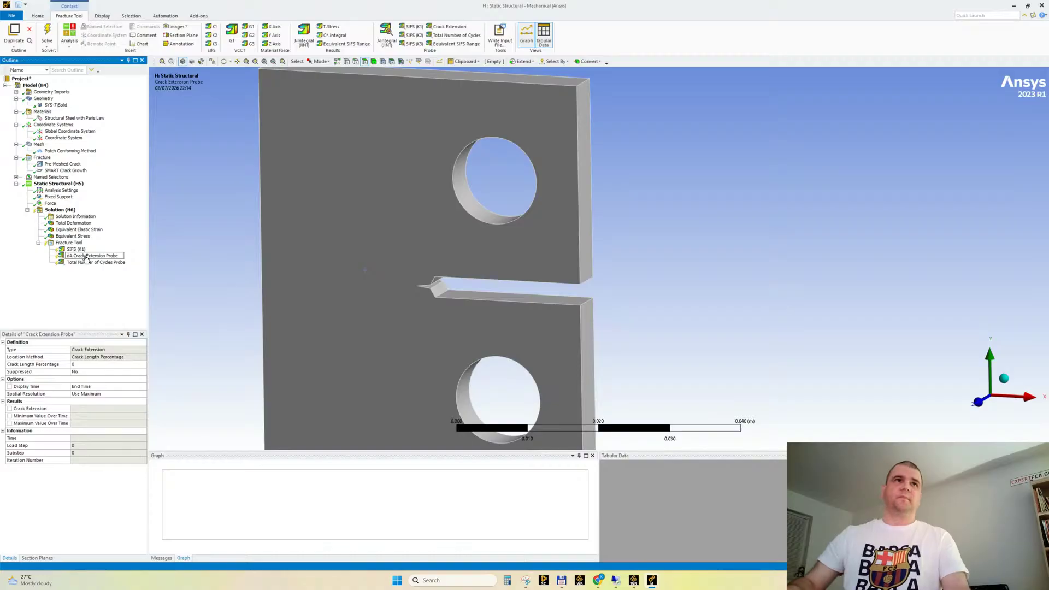
key("Return")
key("Down")
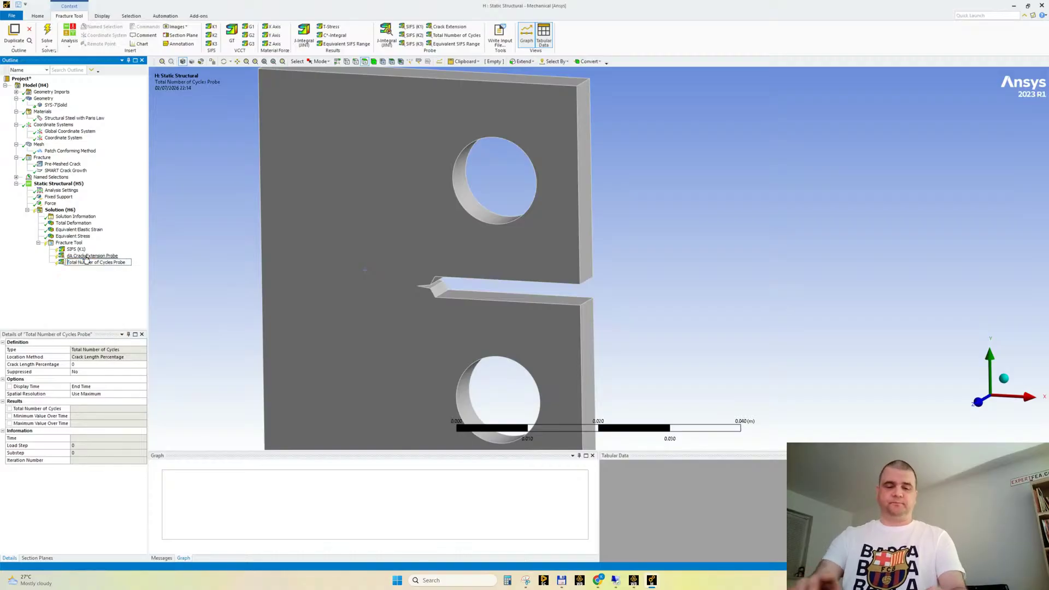
type("dN")
key("Return")
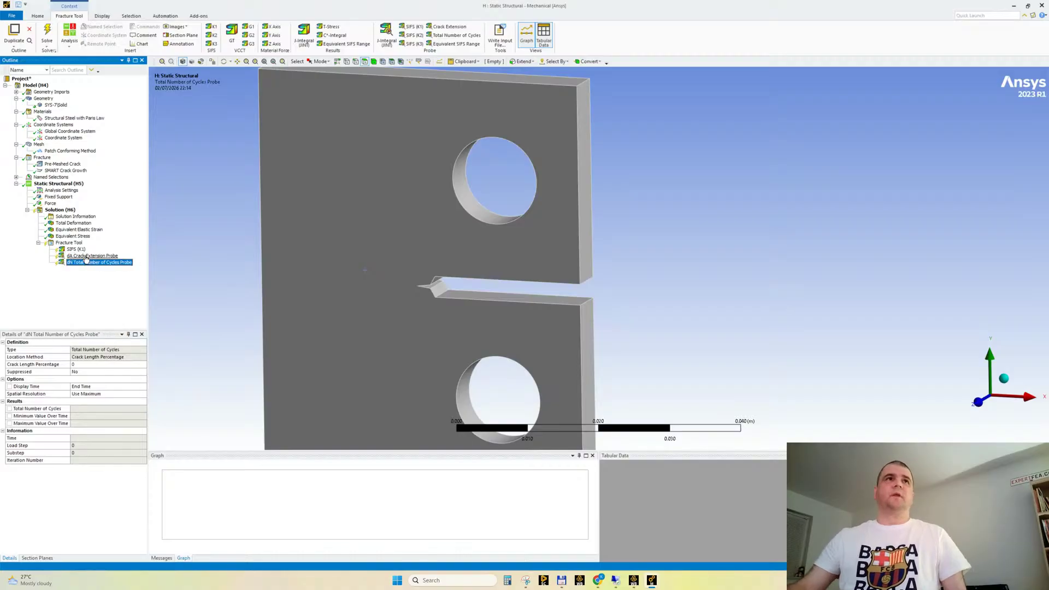
Switch to the "G : !!! SUPERB" Mechanical window and examine the steel's Paris' Law constant C and the total deformation result
left_click(50, 203)
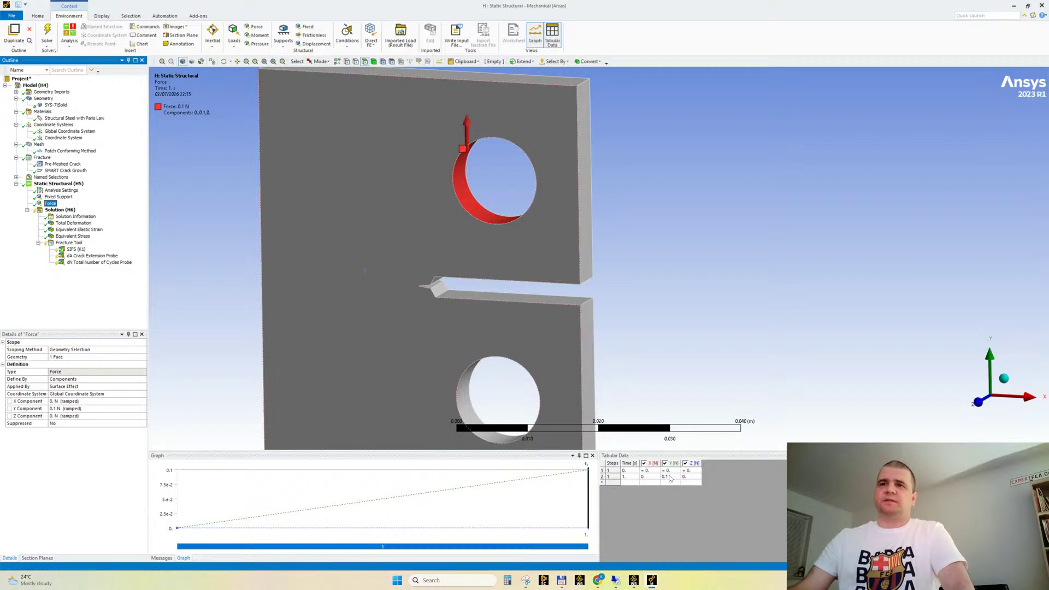
mouse_move(652, 579)
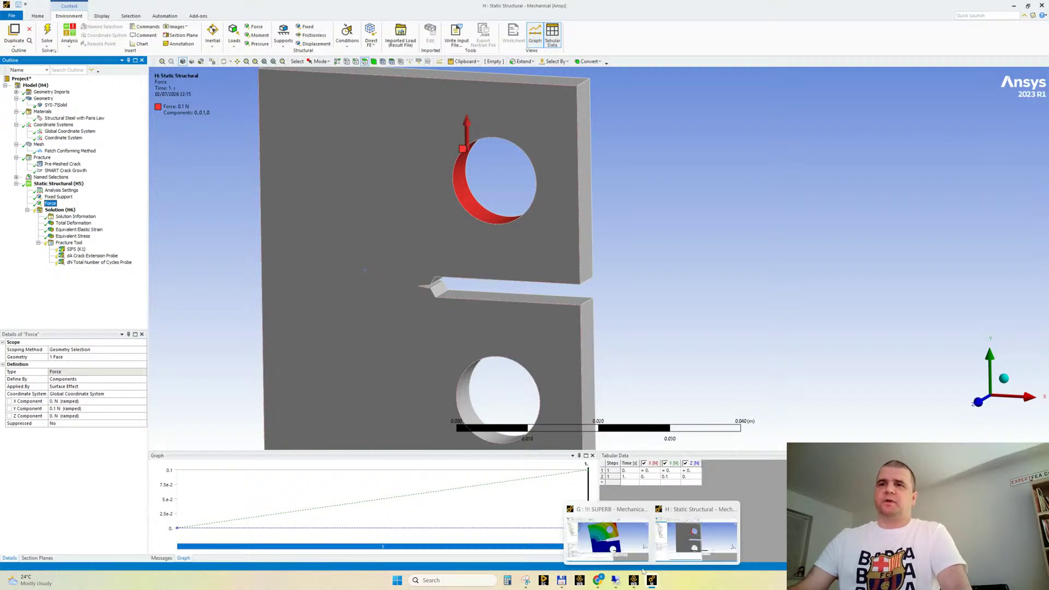
left_click(608, 538)
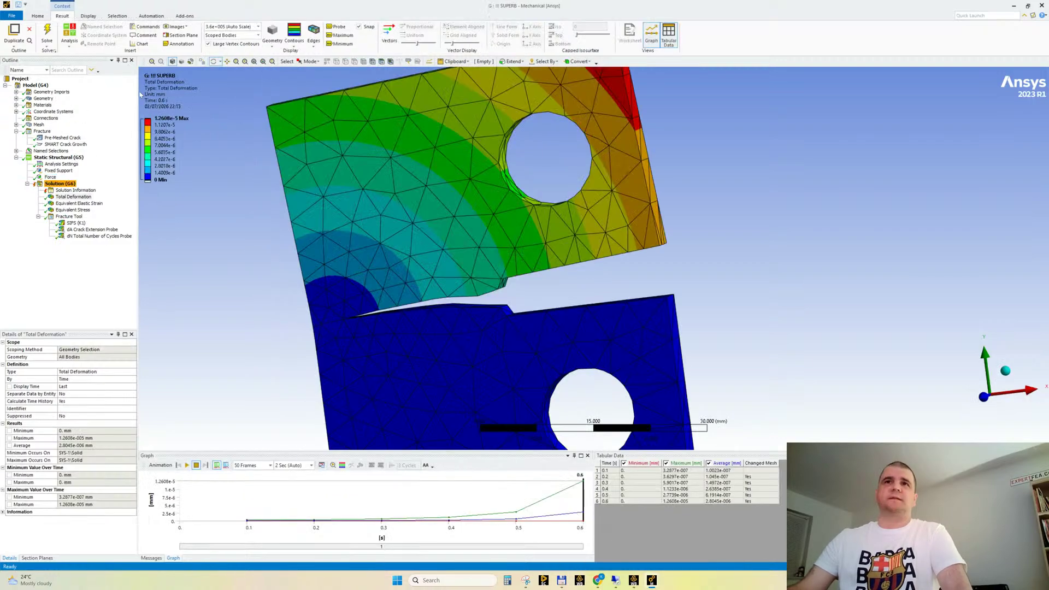
left_click(16, 105)
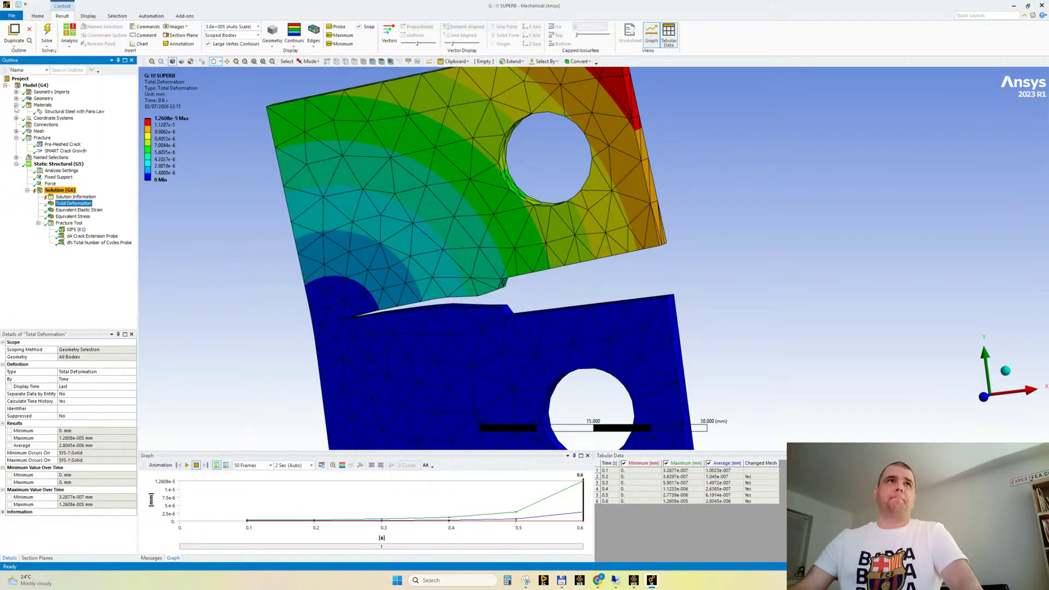
left_click(71, 112)
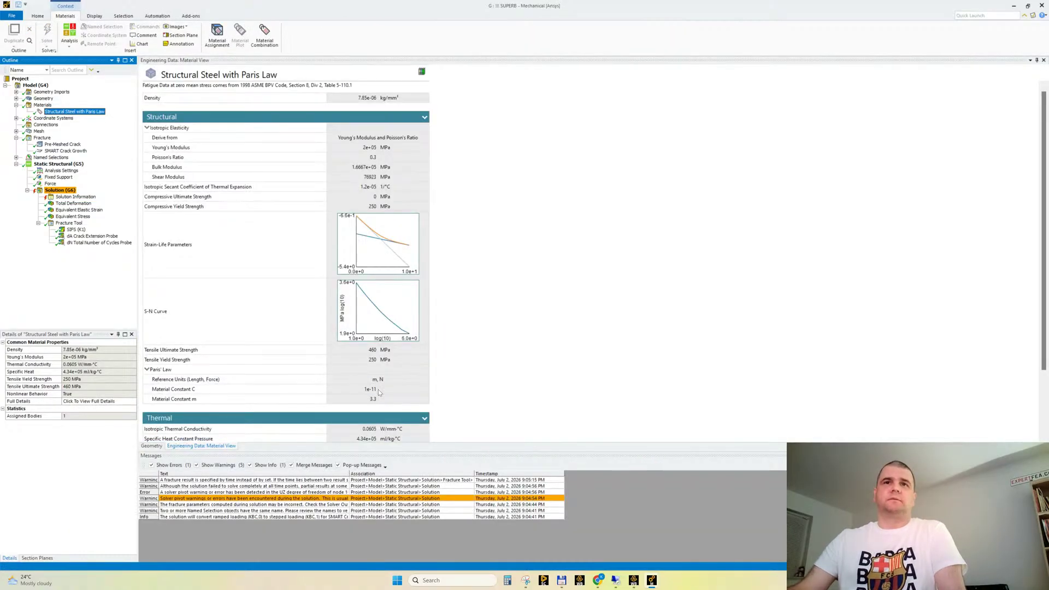
left_click_drag(376, 389, 361, 387)
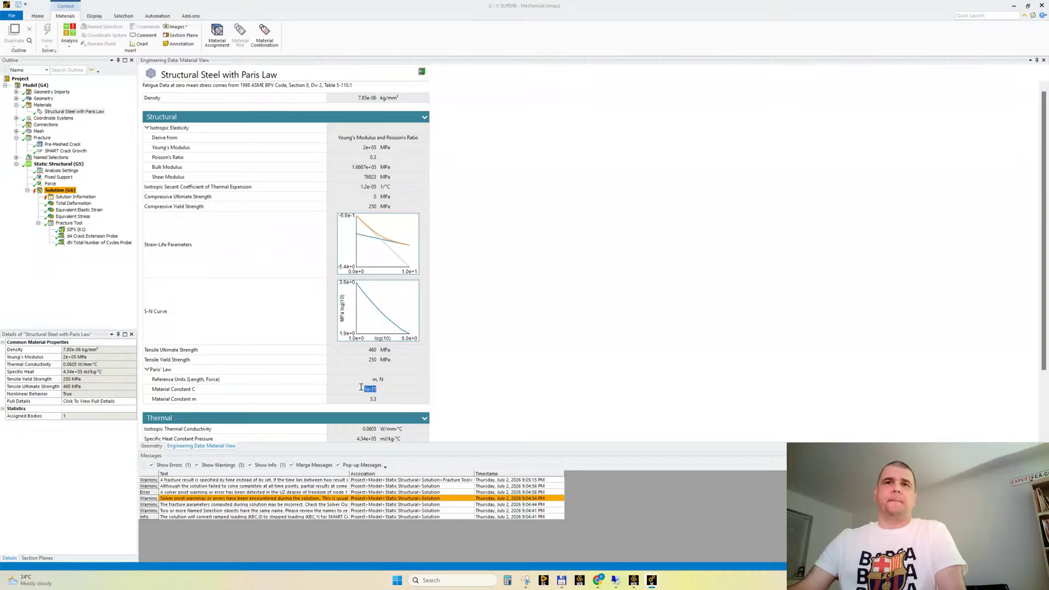
left_click(76, 204)
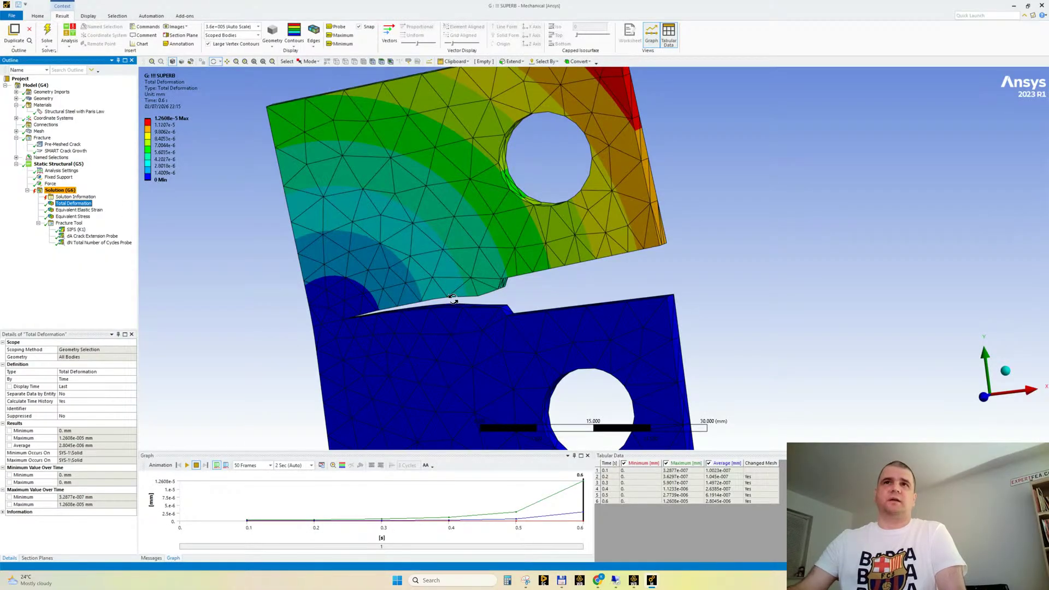
Switch to the "H : Static Structural" Mechanical window and examine the Paris' Law constant C of Structural Steel with Paris Law
mouse_move(650, 579)
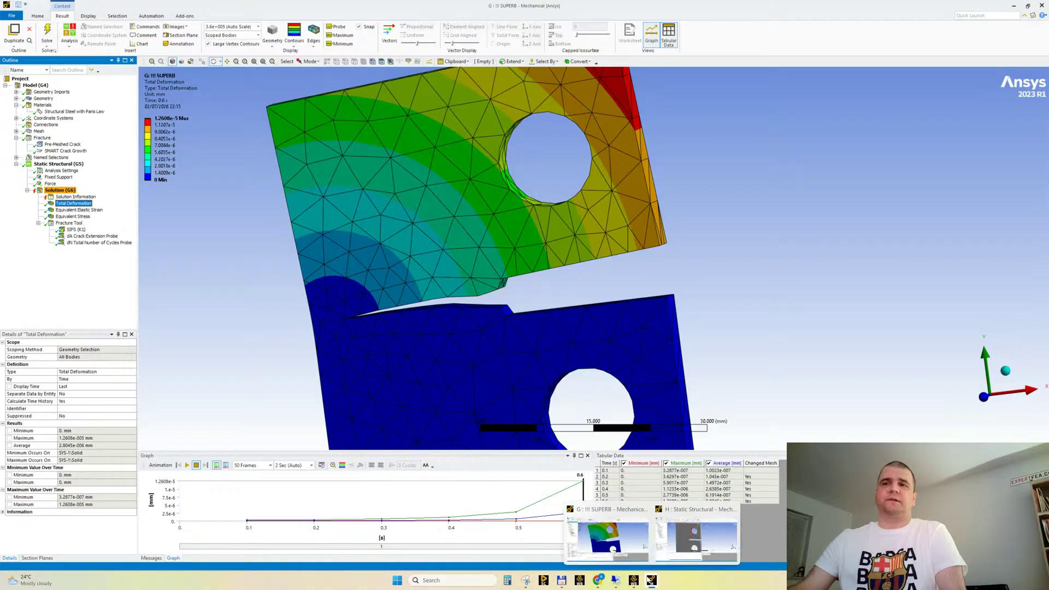
left_click(690, 537)
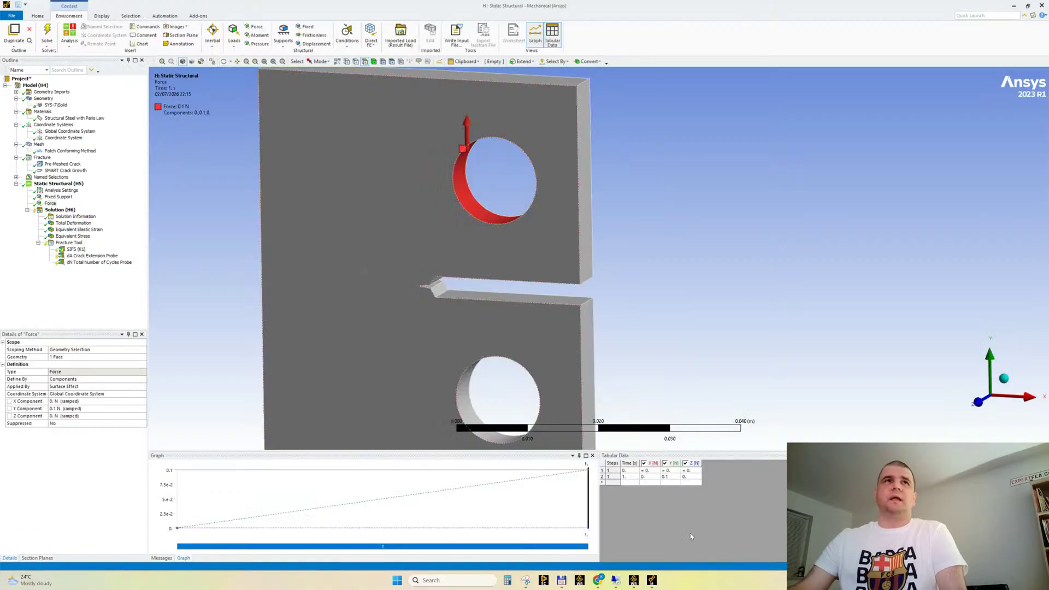
left_click(58, 118)
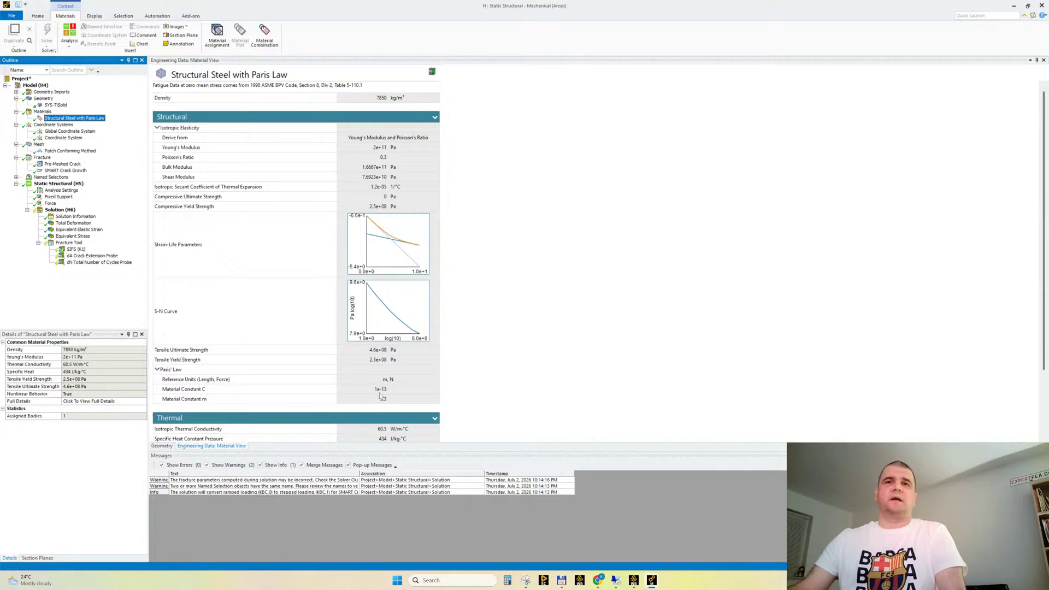
left_click(380, 389)
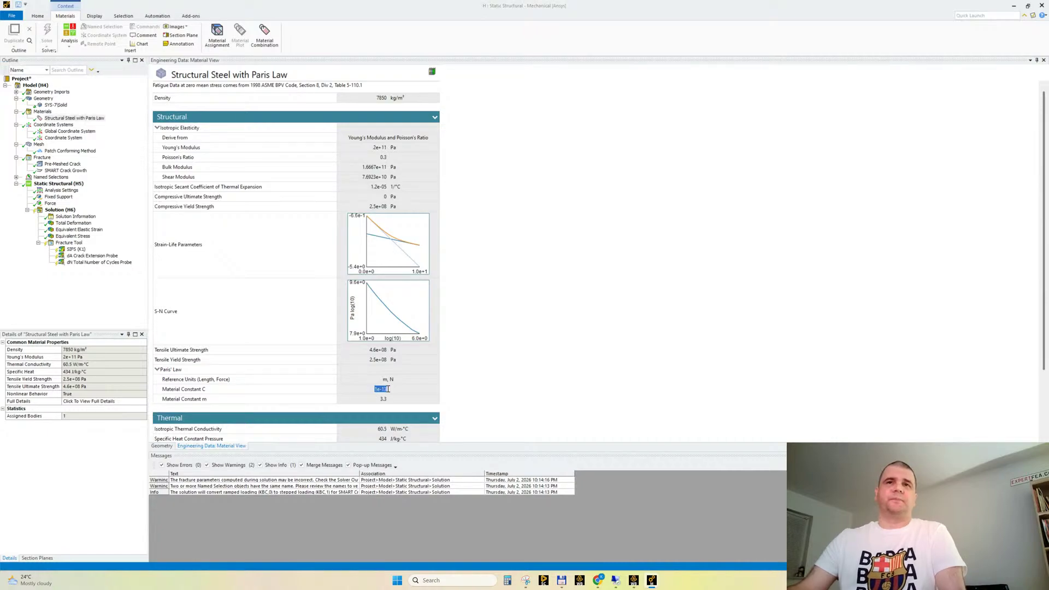
left_click(391, 389)
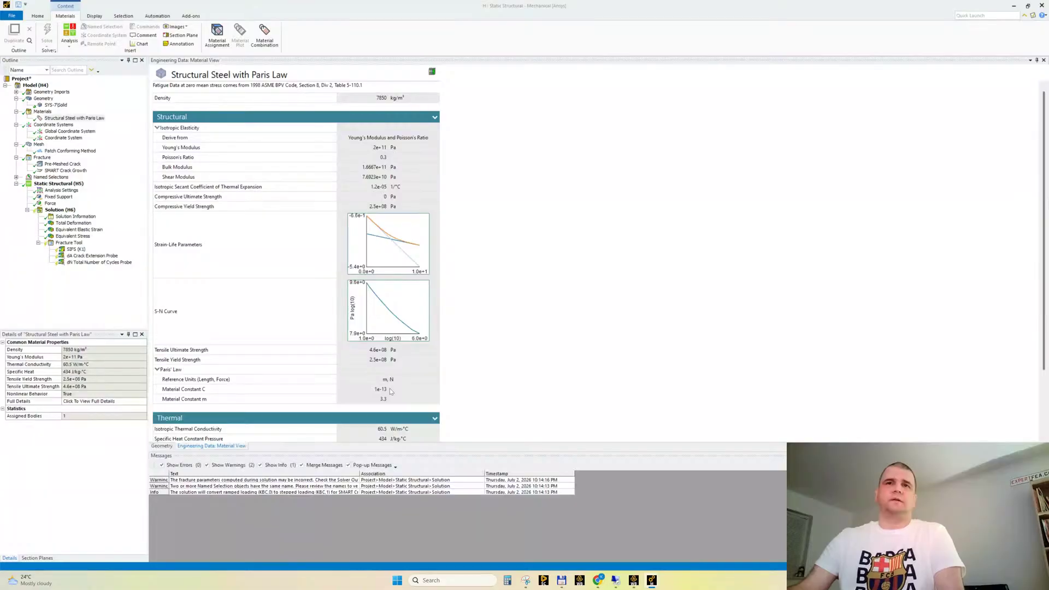
double_click(384, 389)
left_click(88, 441)
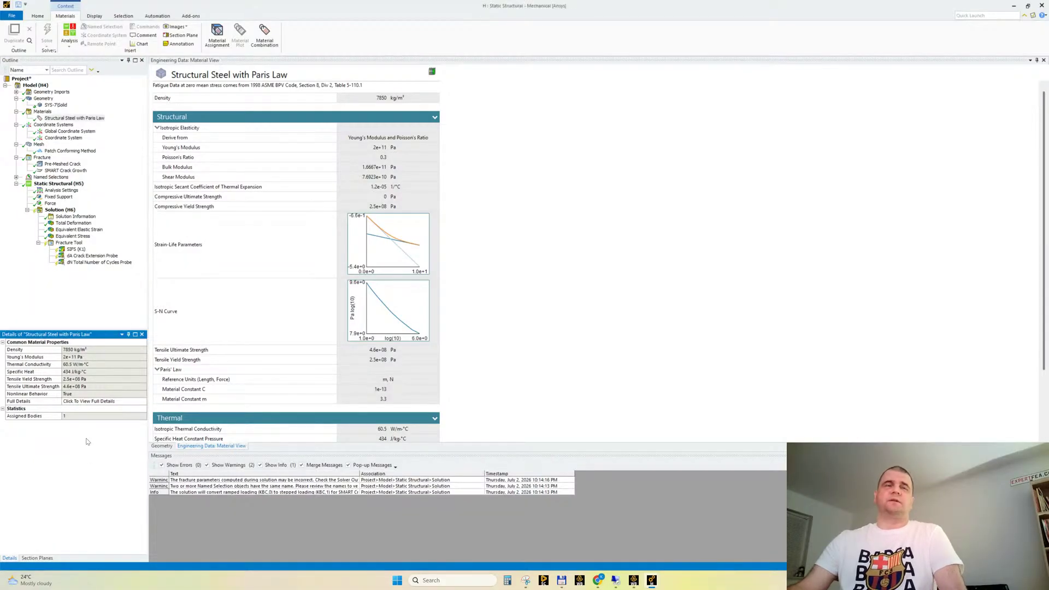
Set the SMART Crack Growth methodology to Cycle By Cycle and save the project
left_click(64, 211)
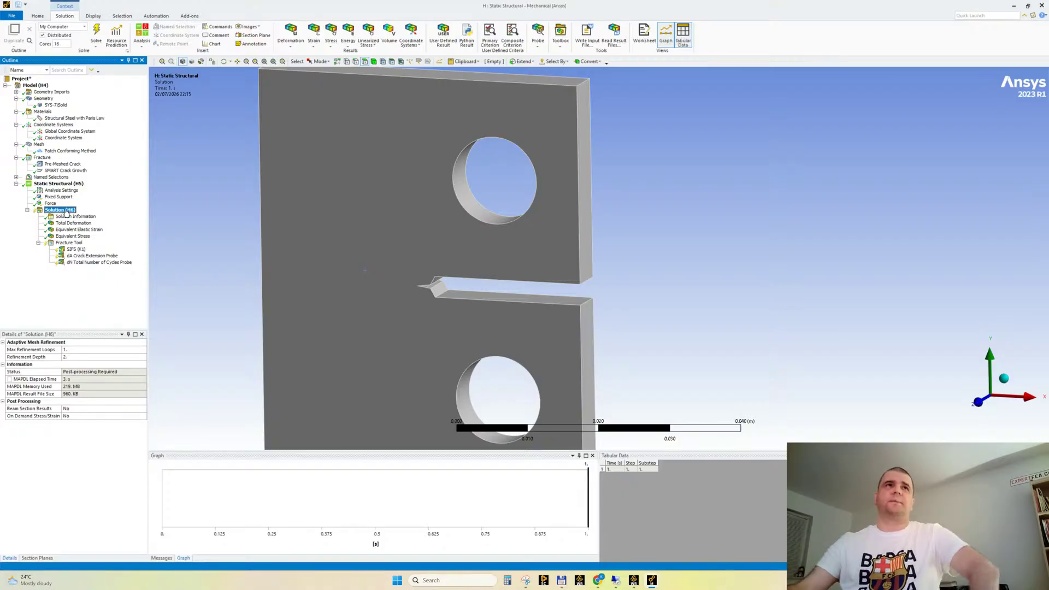
left_click(66, 170)
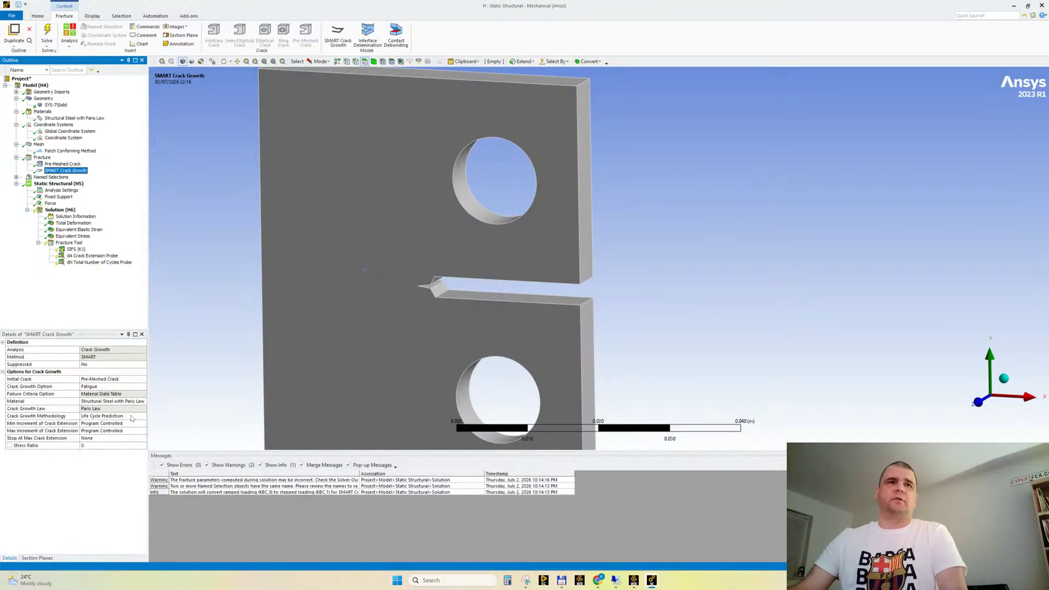
double_click(131, 418)
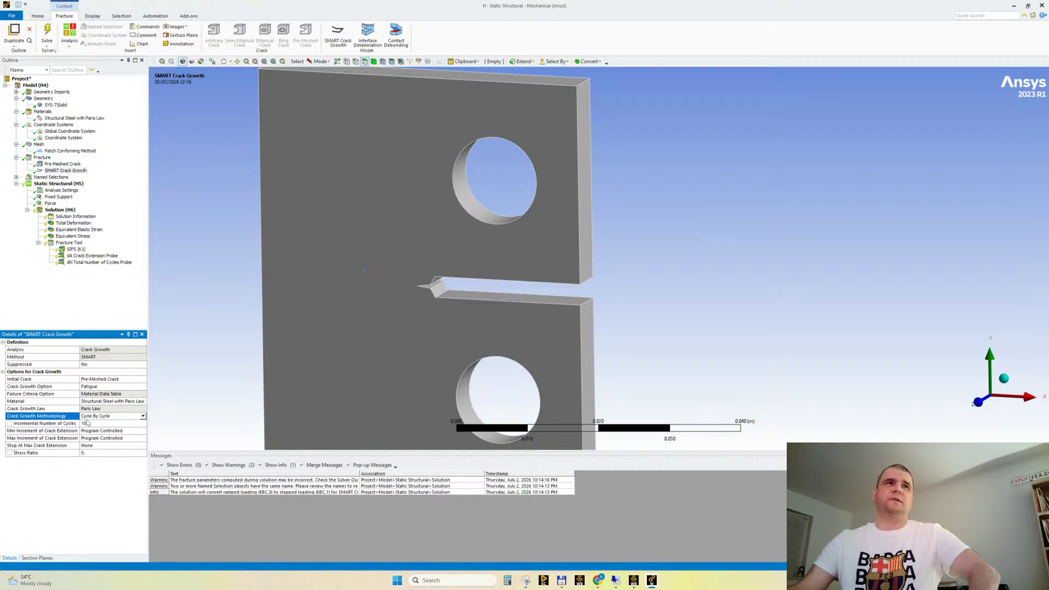
left_click(18, 4)
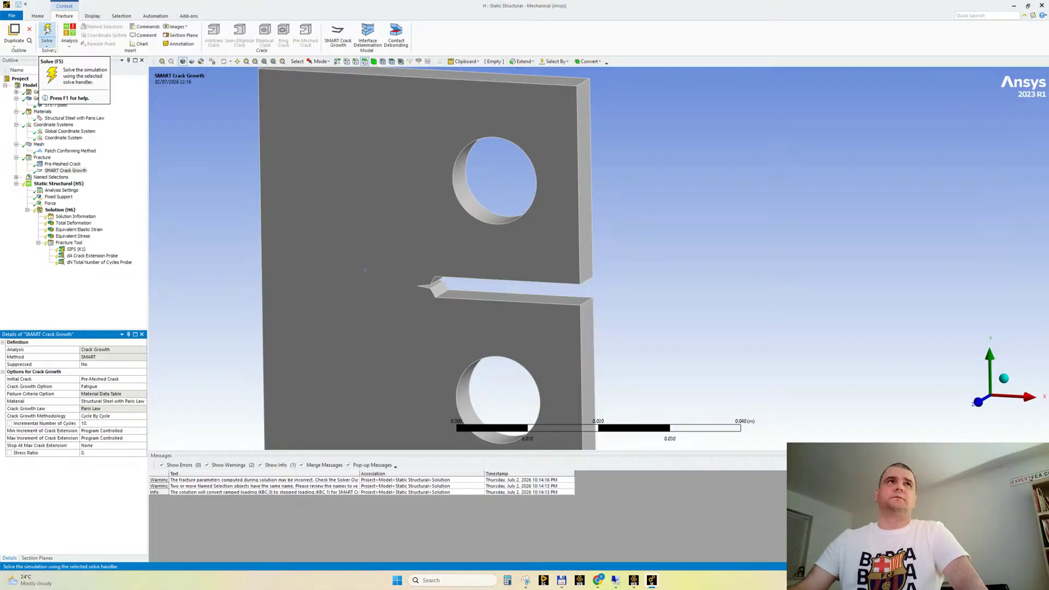
Solve the cycle-by-cycle analysis and inspect the total deformation and SIFS (K1) results
left_click(47, 30)
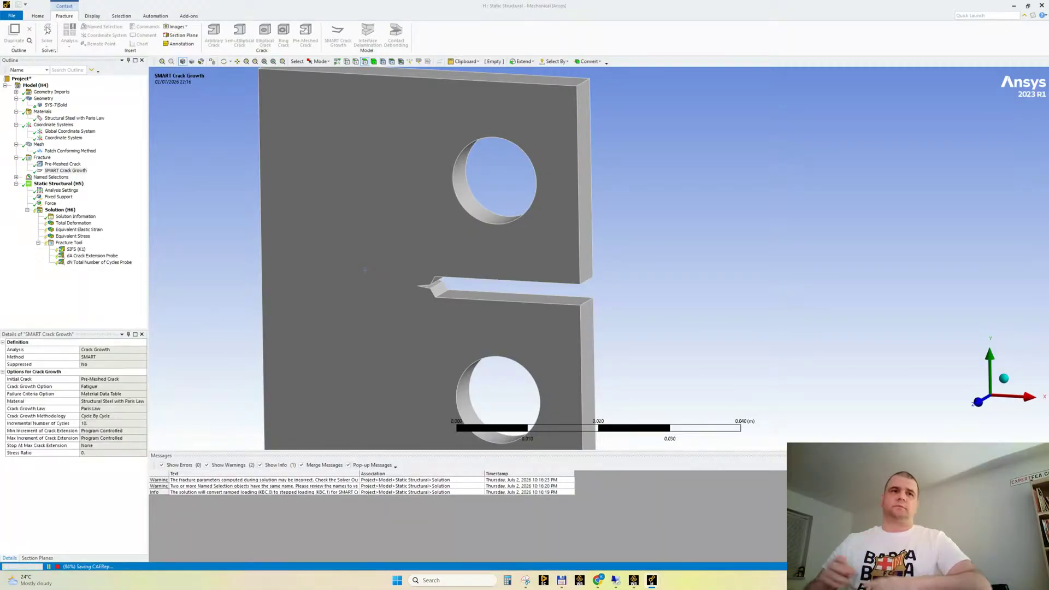
left_click(73, 223)
left_click_drag(302, 295, 161, 272)
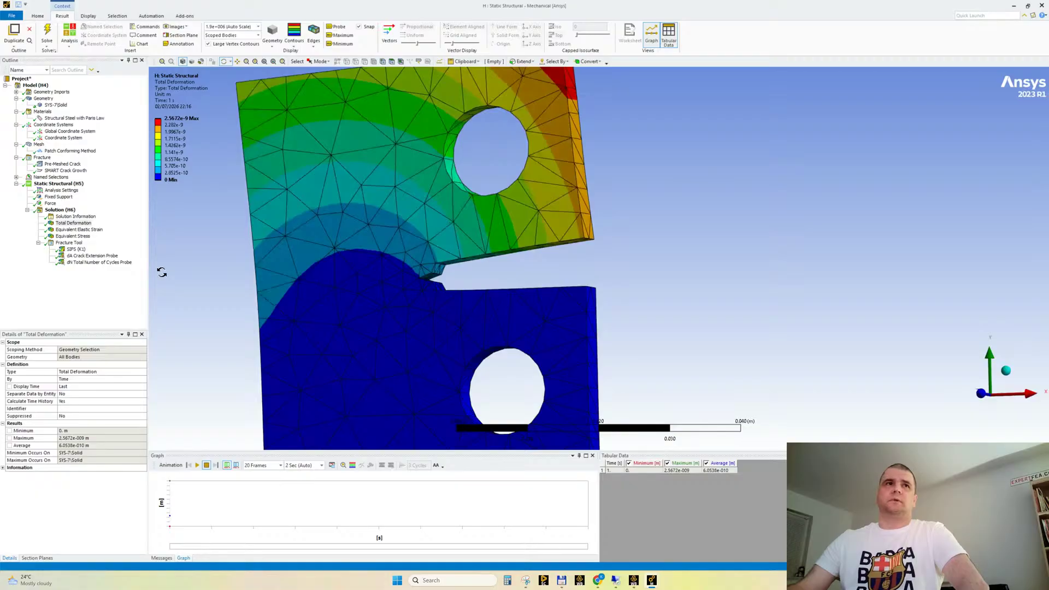
left_click(76, 250)
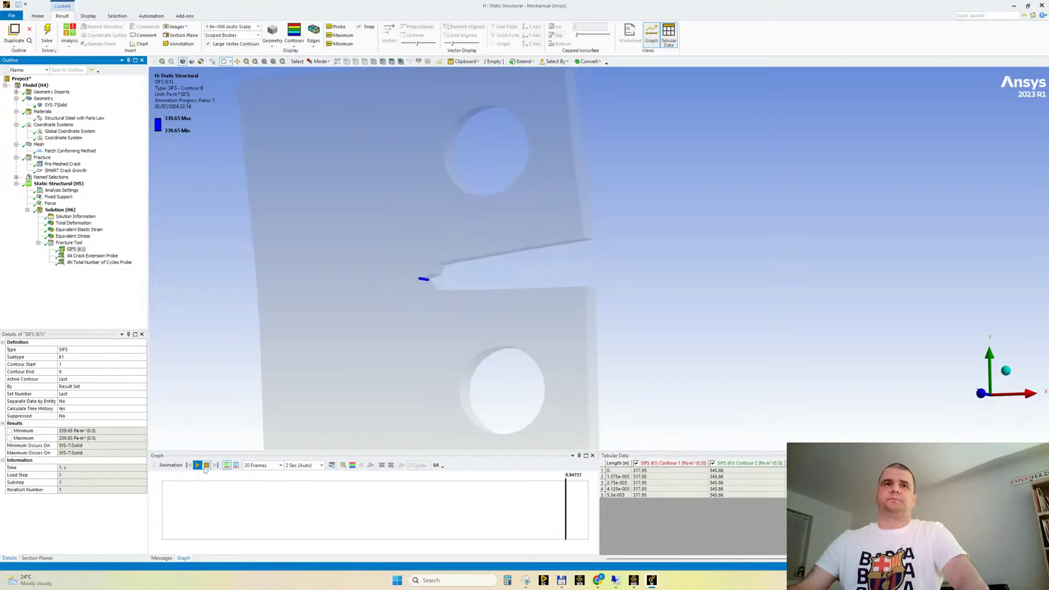
left_click(206, 465)
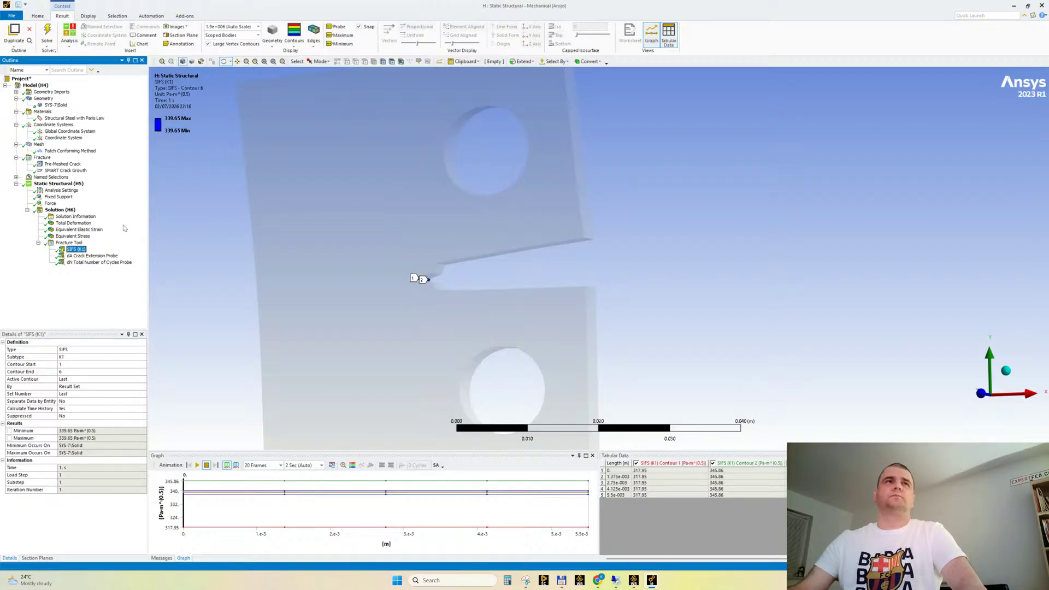
Set the Y component of the force on the upper hole to 0.5 N at 1 s
left_click(61, 190)
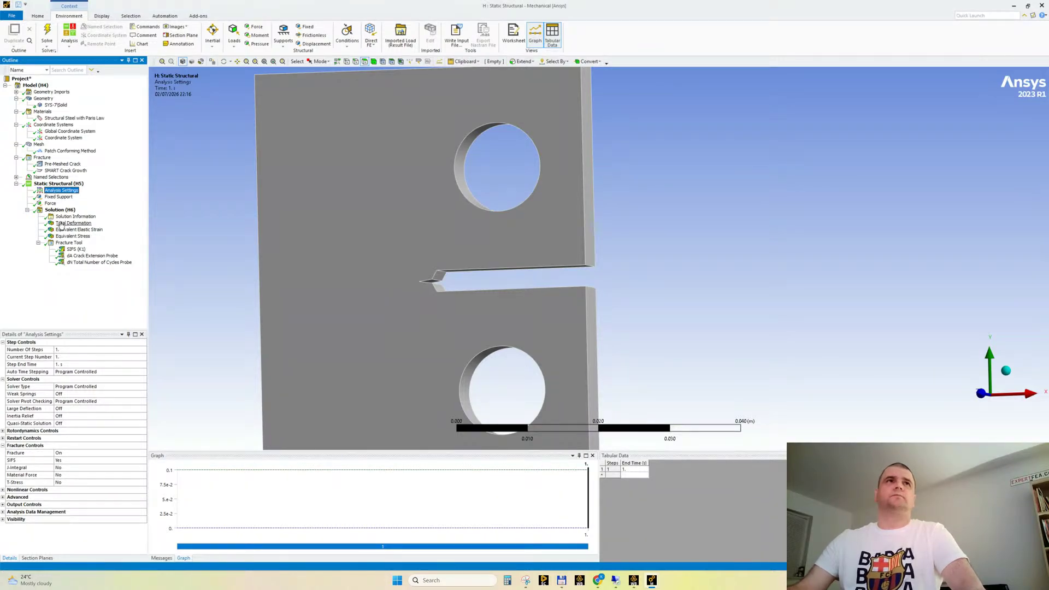
left_click(50, 204)
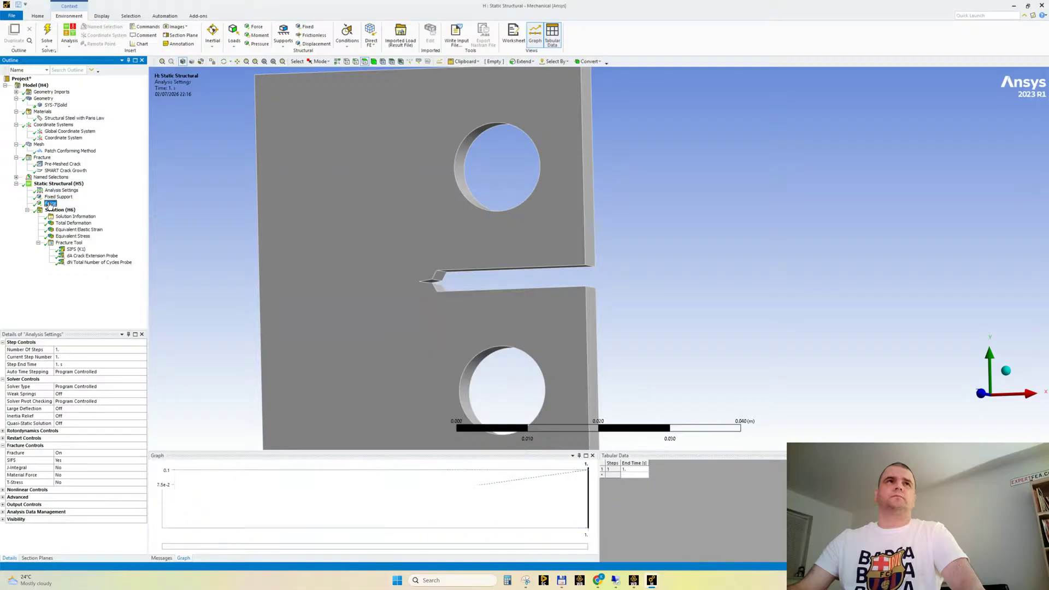
left_click(667, 477)
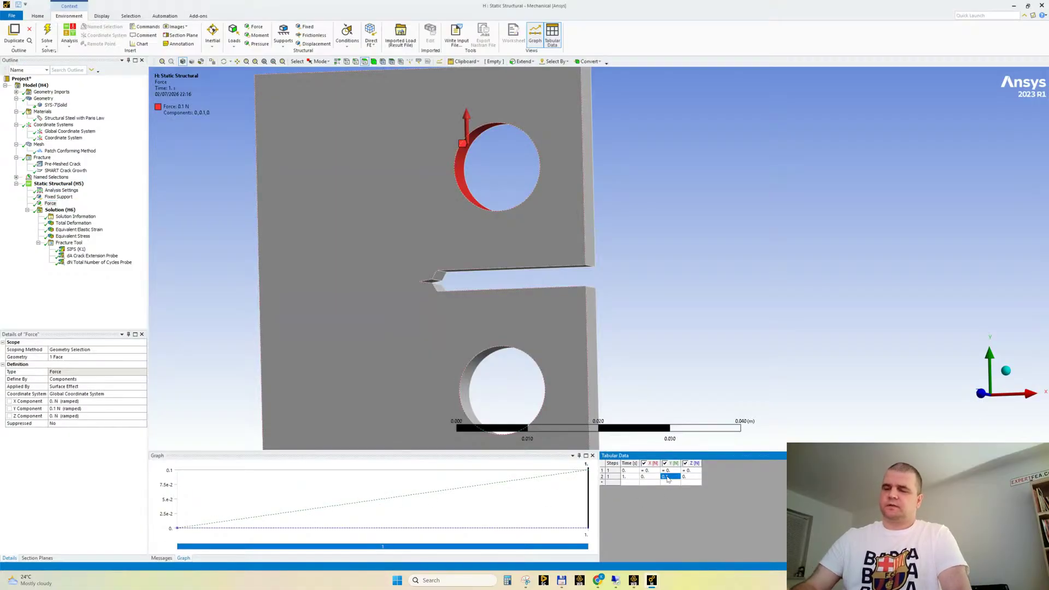
type("0.5")
key("Tab")
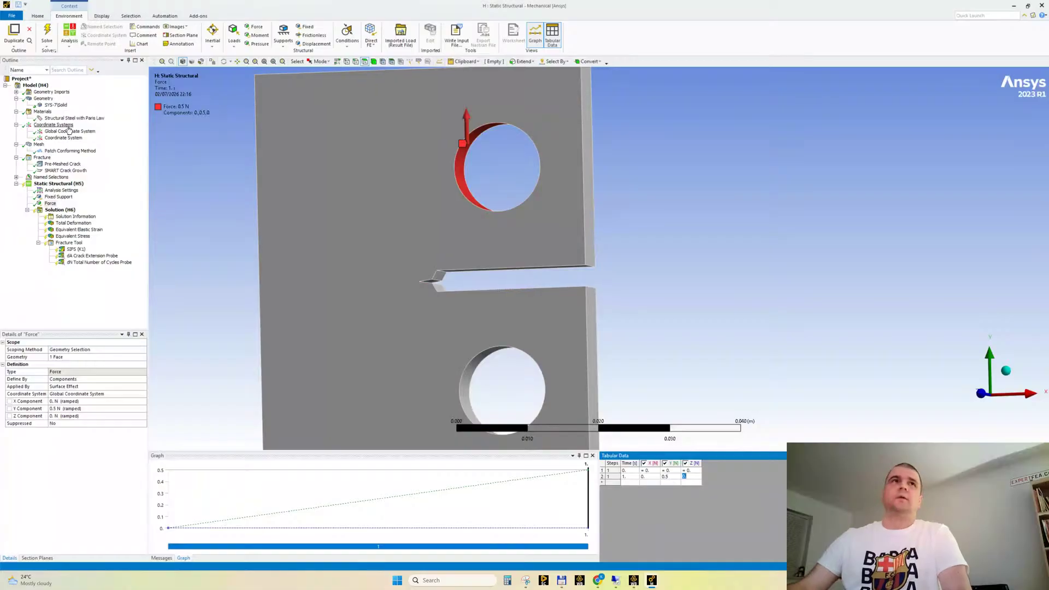
Re-solve with the changed force and review the total deformation and stress intensity factor K1 along the crack front
left_click(46, 34)
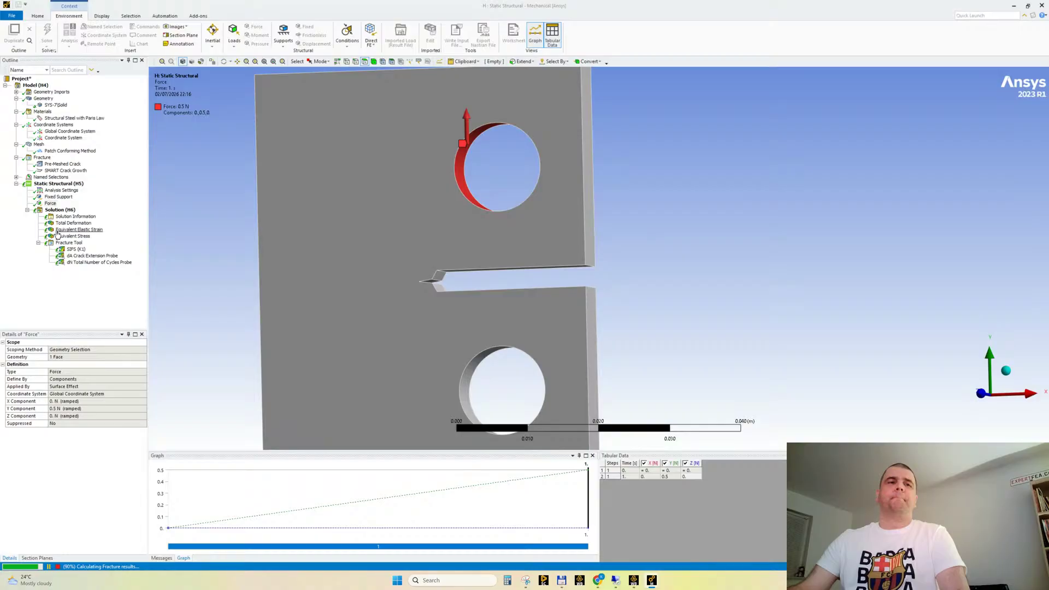
left_click(73, 223)
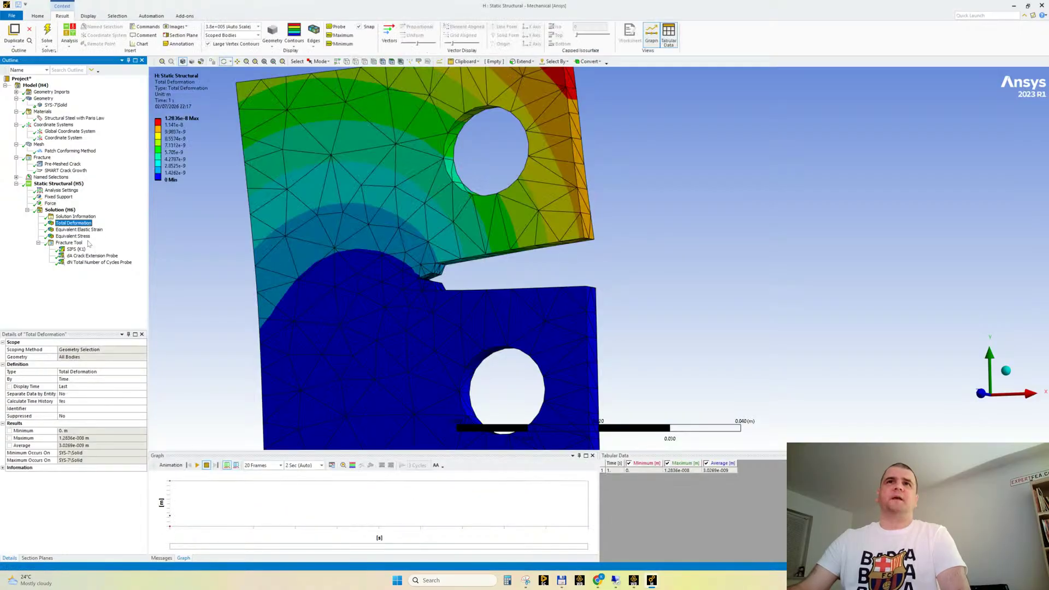
left_click(75, 249)
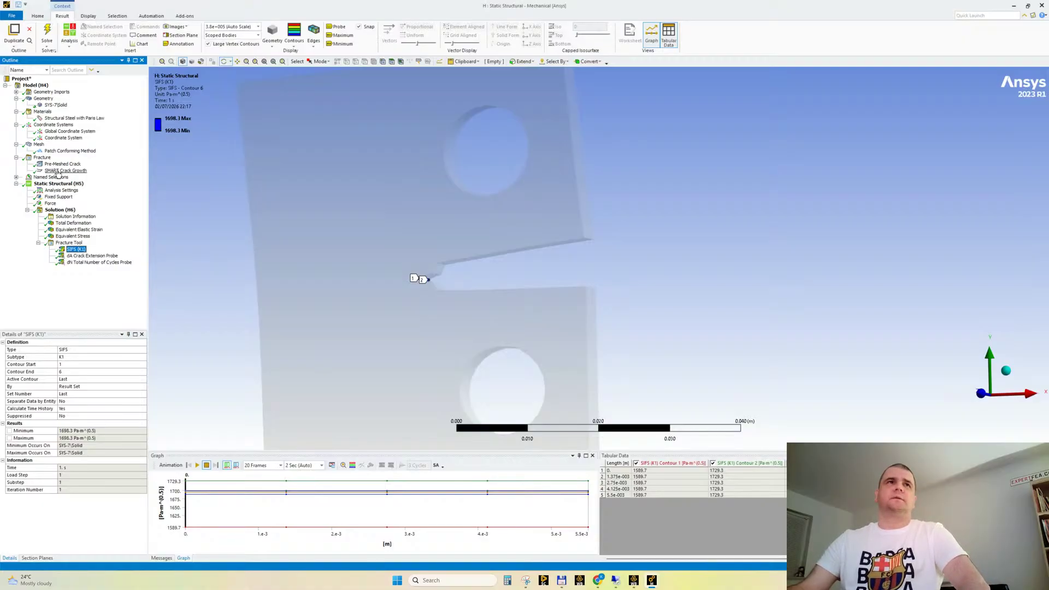
Set the mesh sizing resolution to 4 and regenerate the specimen's mesh
left_click(58, 171)
left_click(38, 144)
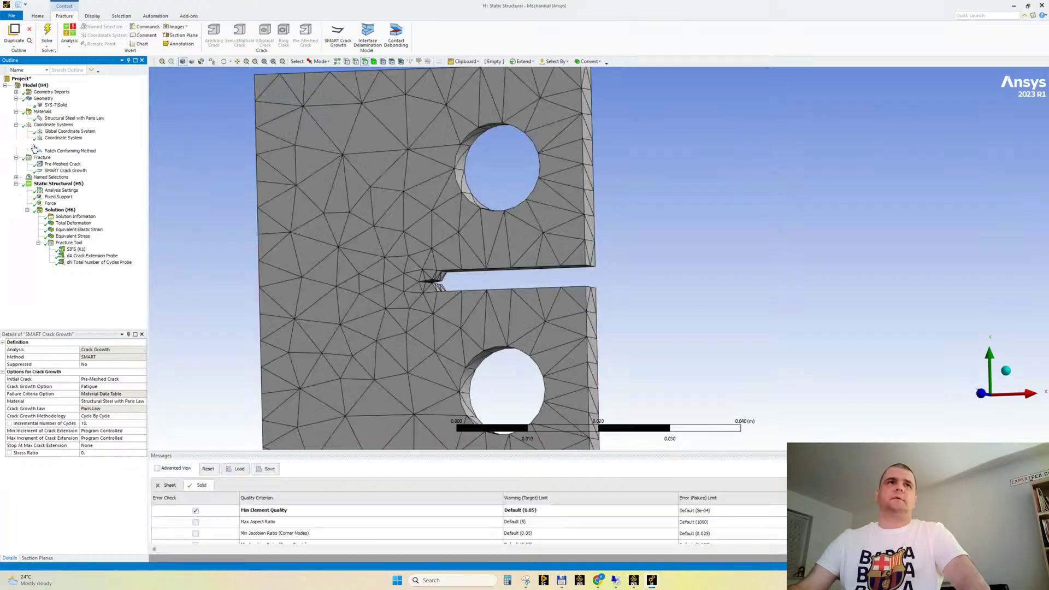
left_click(3, 387)
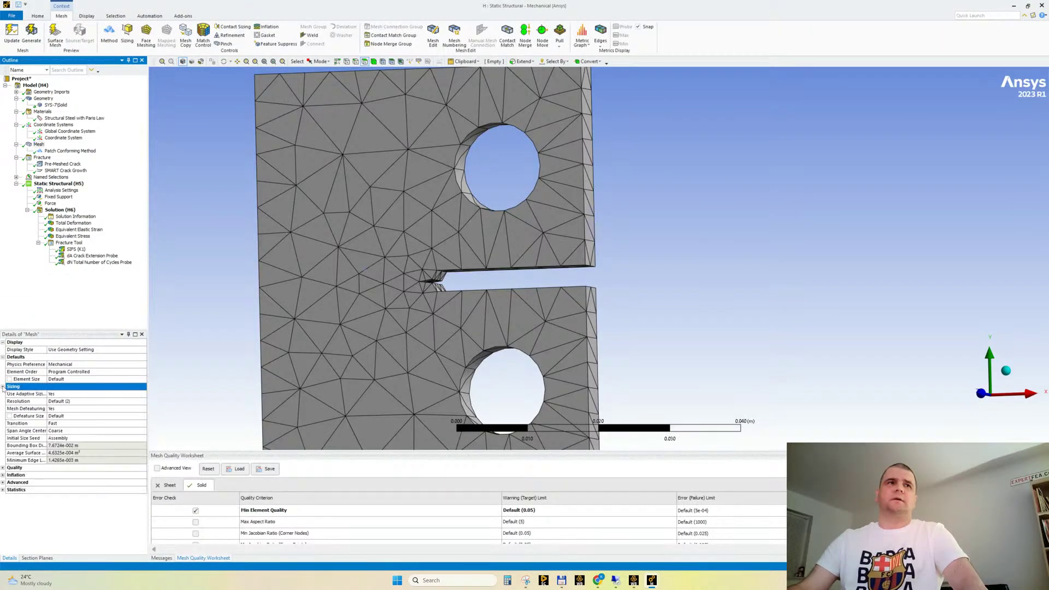
left_click(89, 402)
left_click(127, 401)
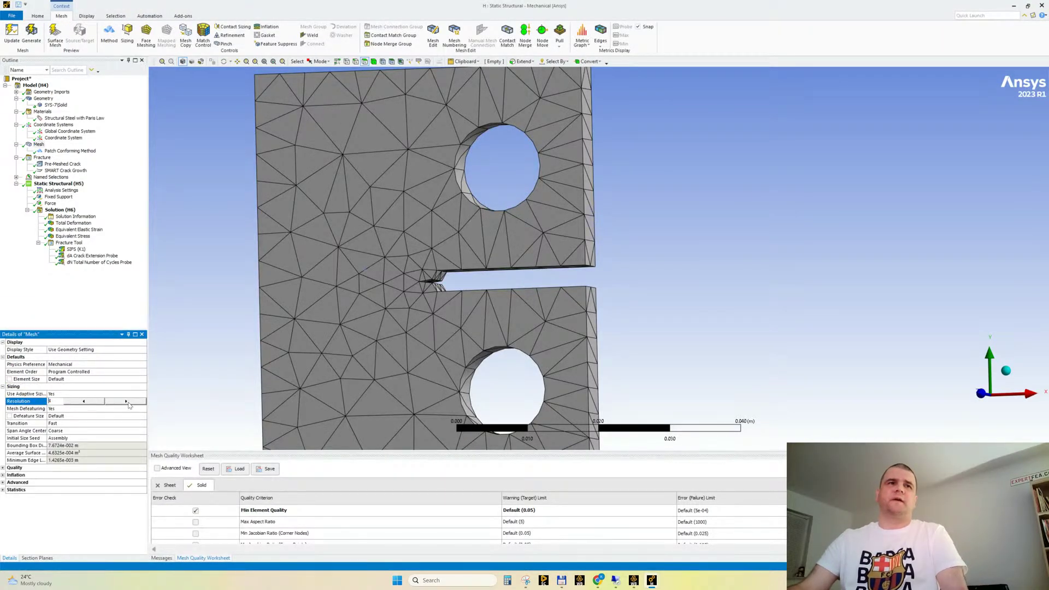
left_click(77, 512)
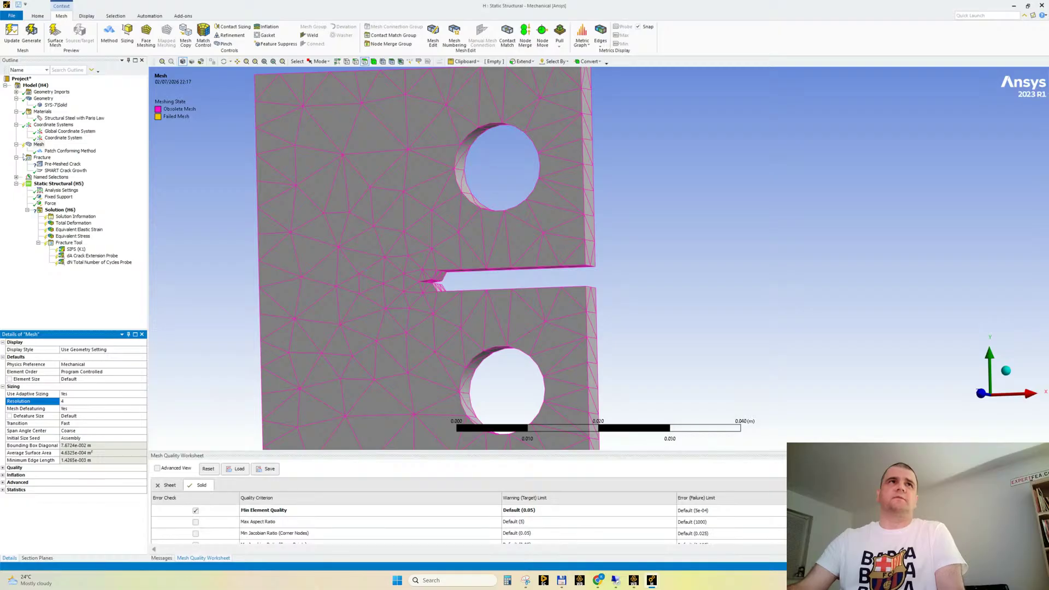
right_click(41, 145)
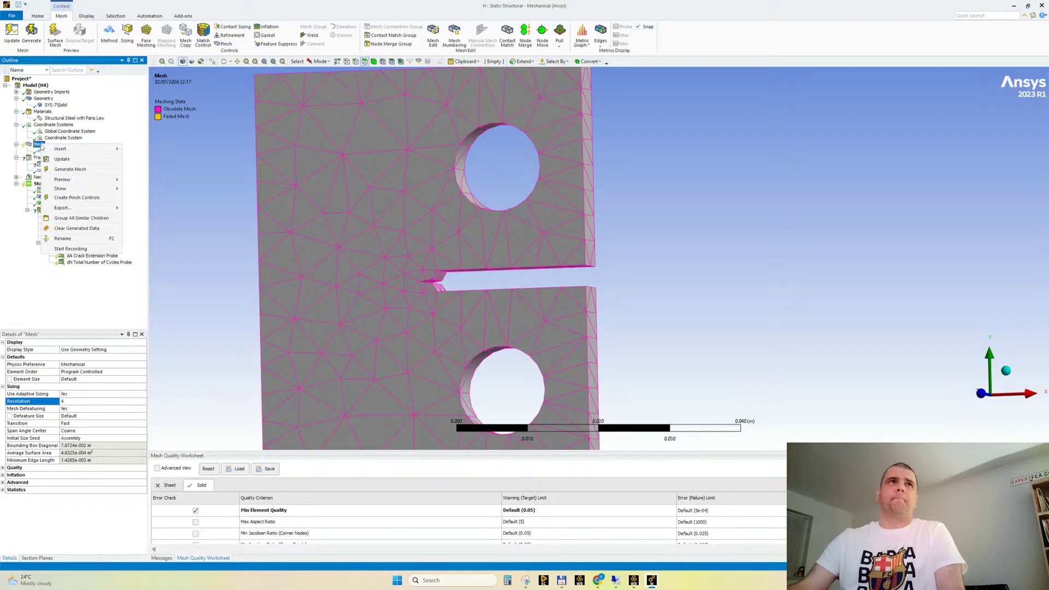
left_click(73, 171)
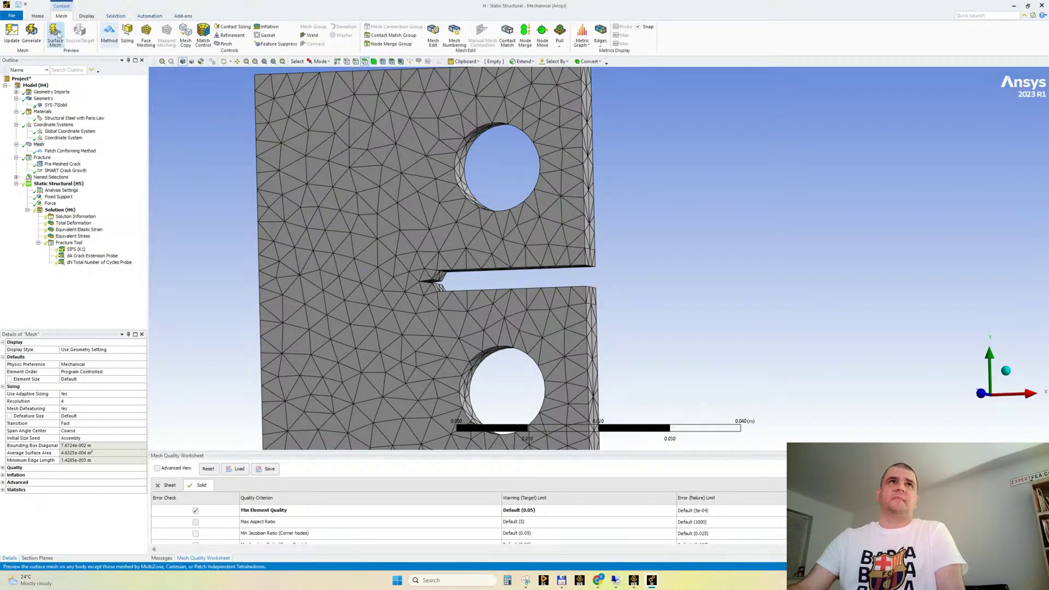
Solve the analysis with the refined mesh and display the total deformation
left_click(38, 16)
left_click(132, 34)
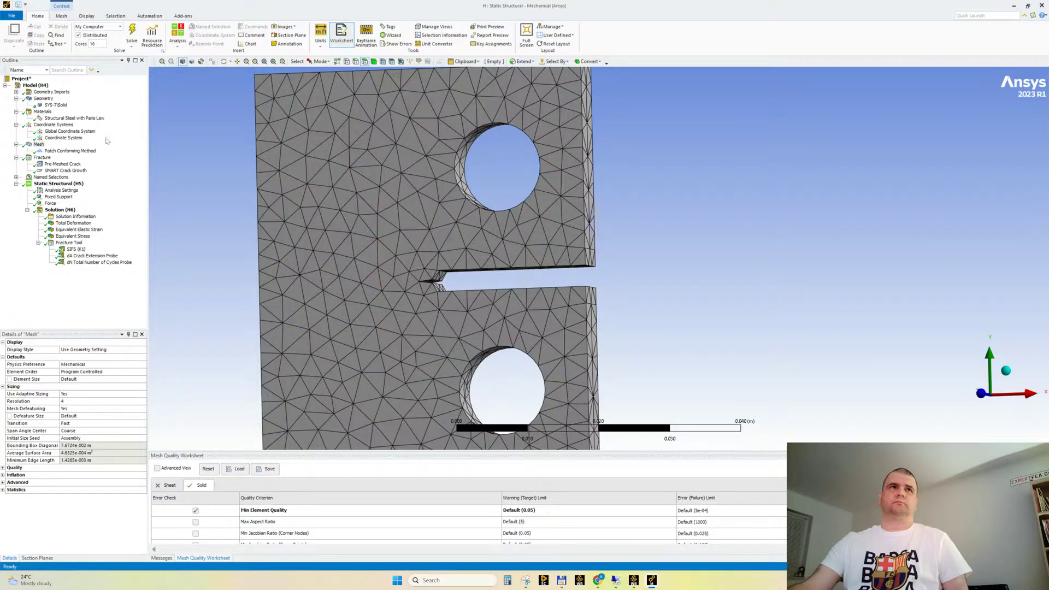
left_click(73, 223)
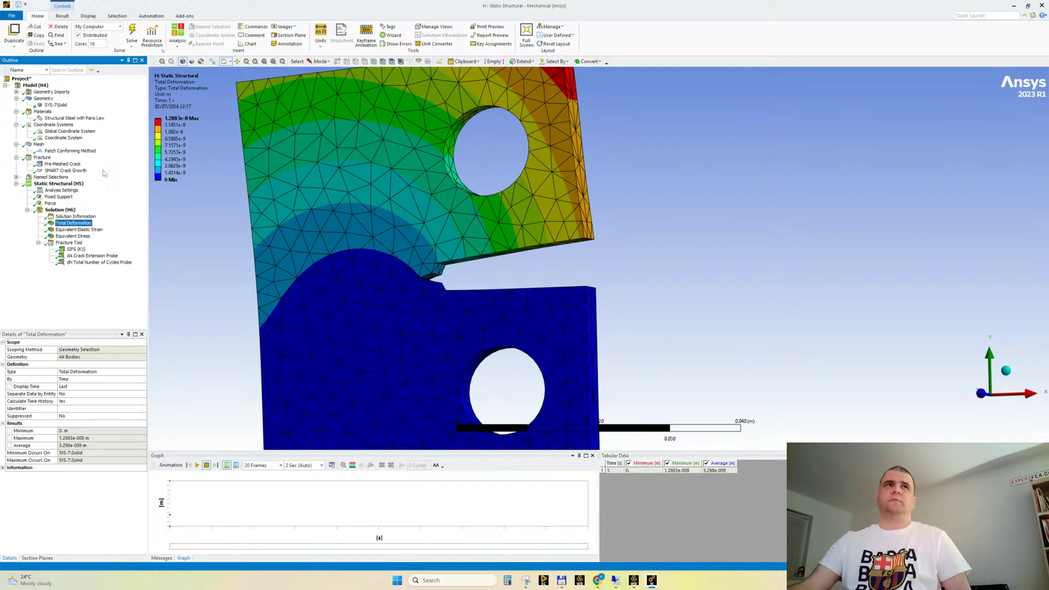
Set the SMART Crack Growth incremental number of cycles to 1000 and re-solve to check the total deformation
left_click(67, 171)
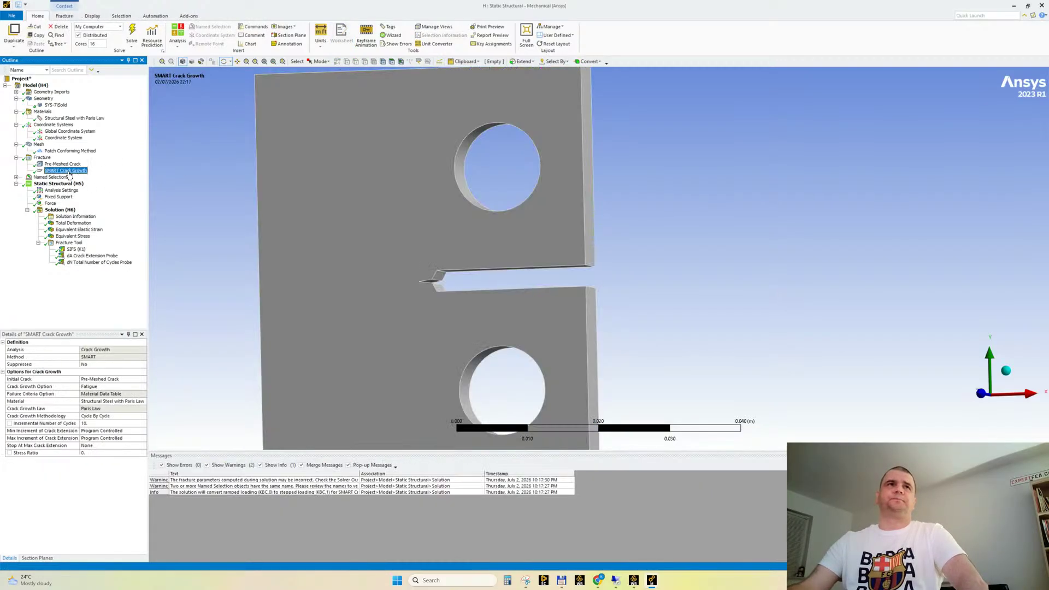
left_click(96, 424)
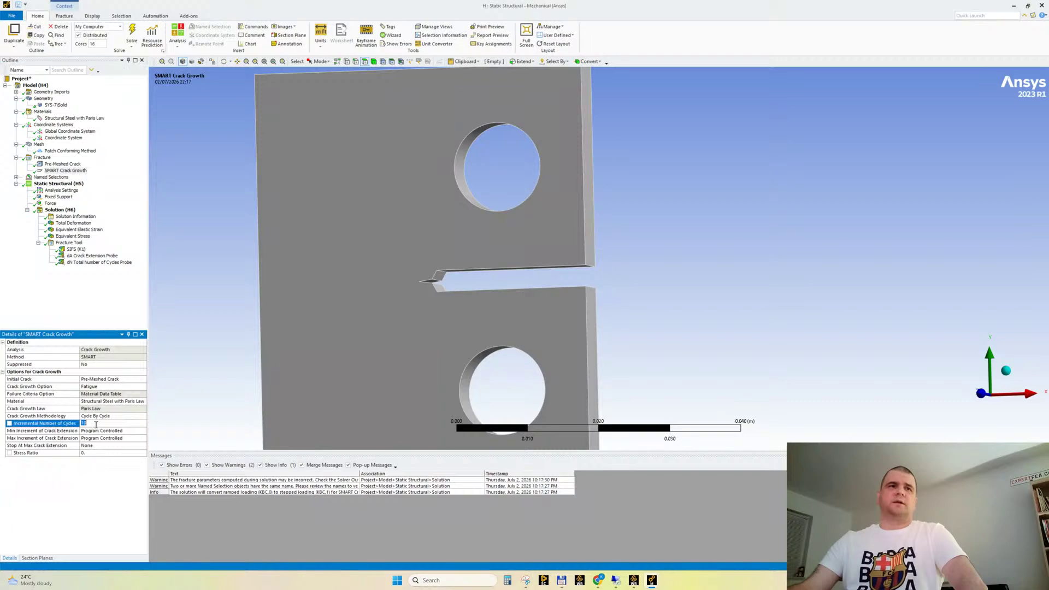
type("1000")
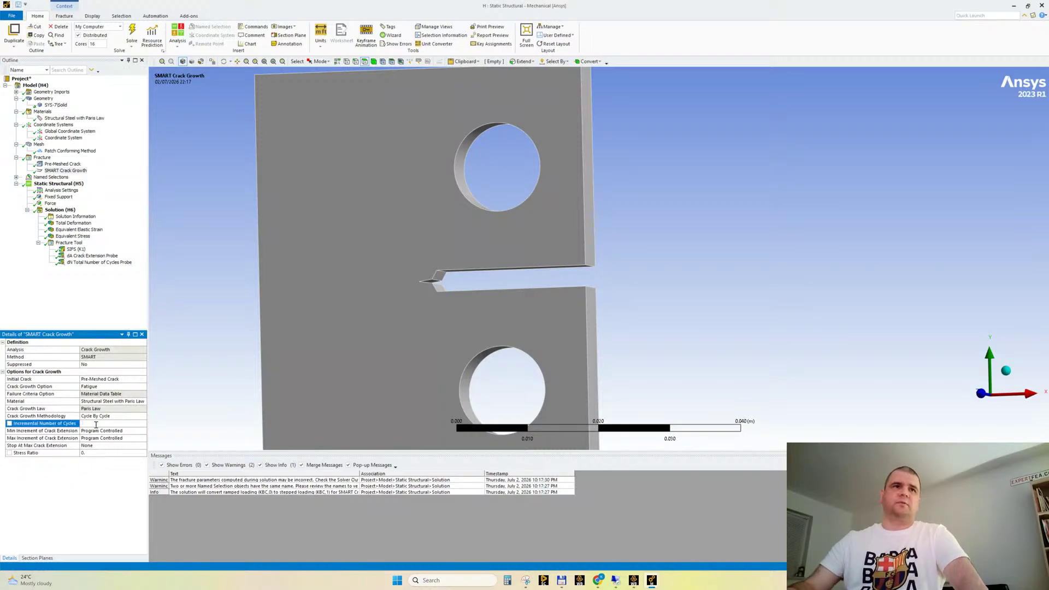
key("Return")
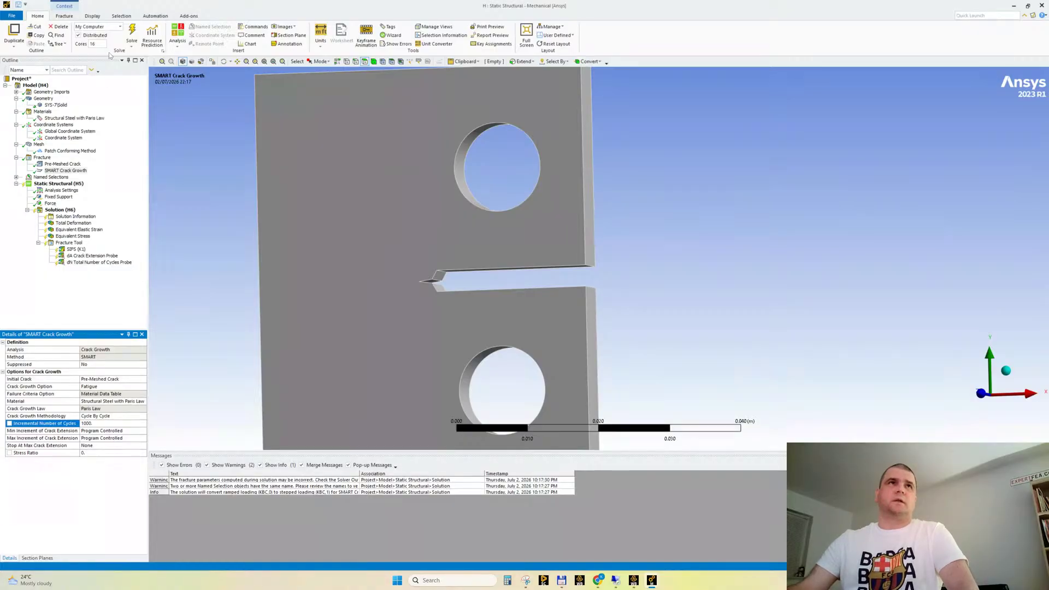
left_click(132, 33)
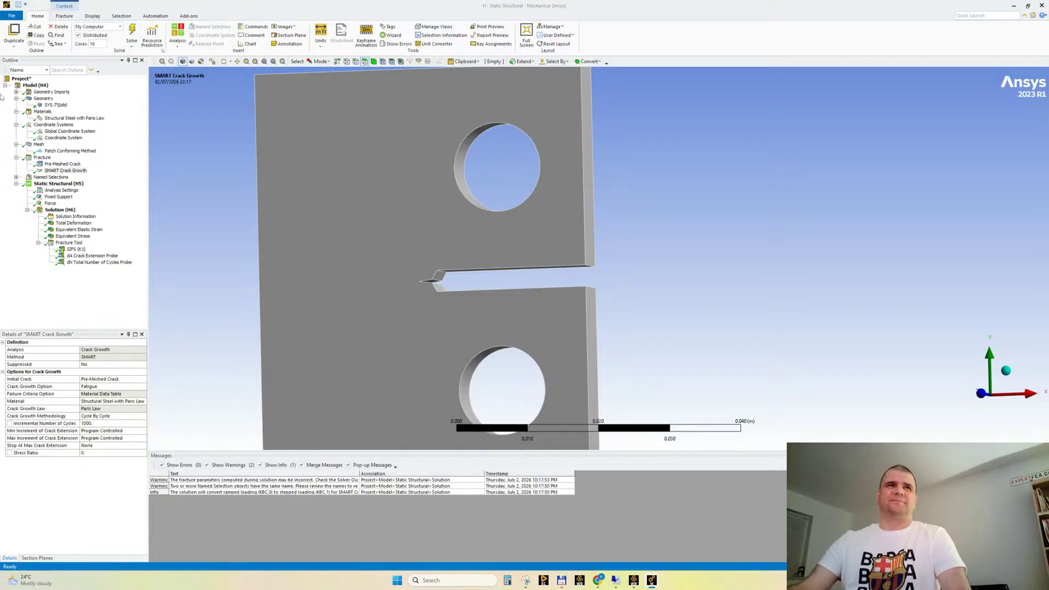
left_click(59, 223)
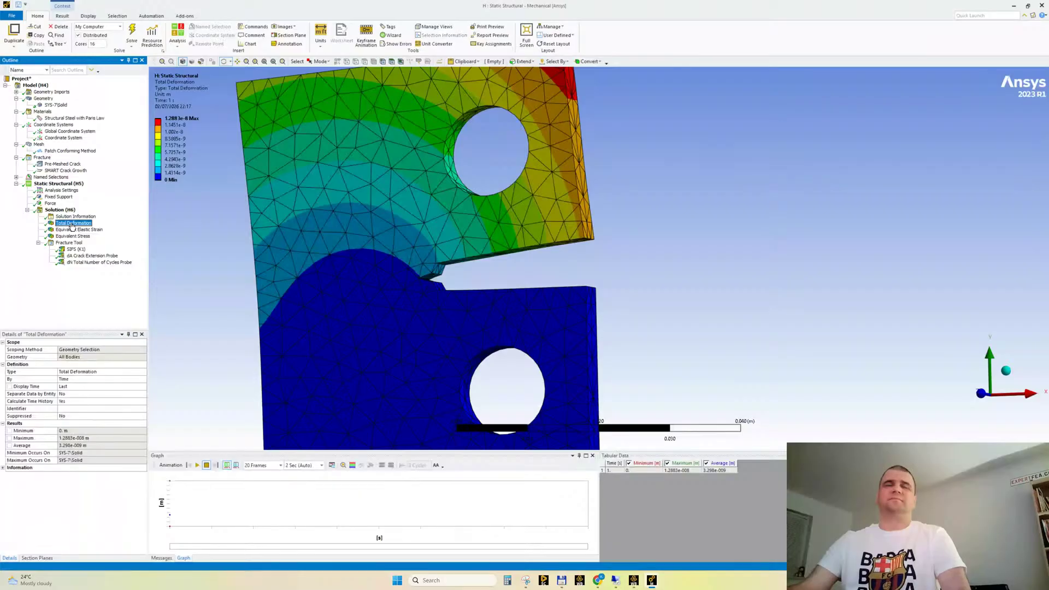
Review the solver output for the warnings and errors reported during the crack growth calculation
left_click(75, 216)
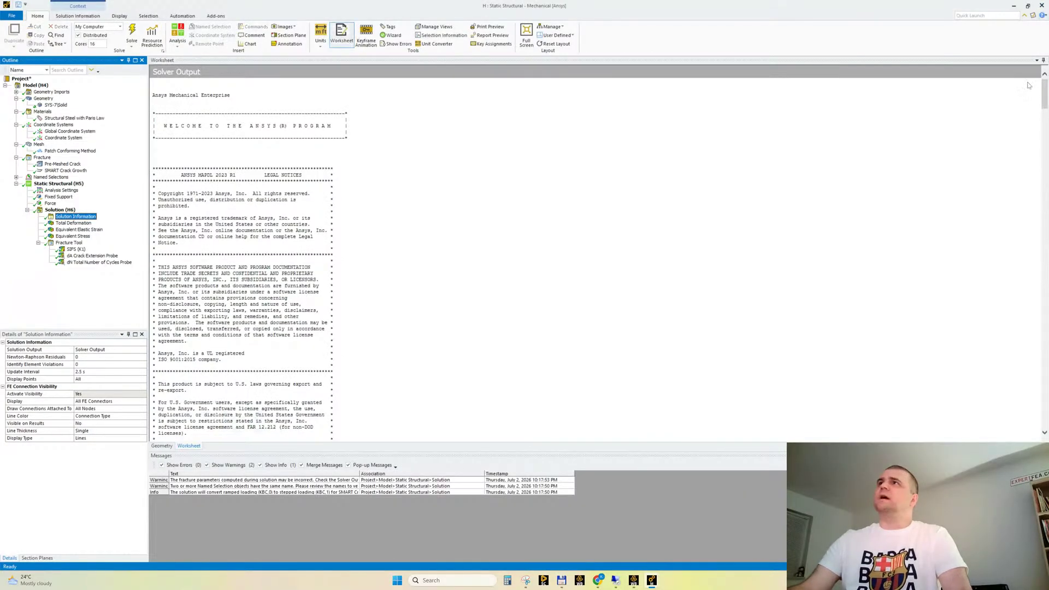
left_click_drag(1045, 90, 1044, 341)
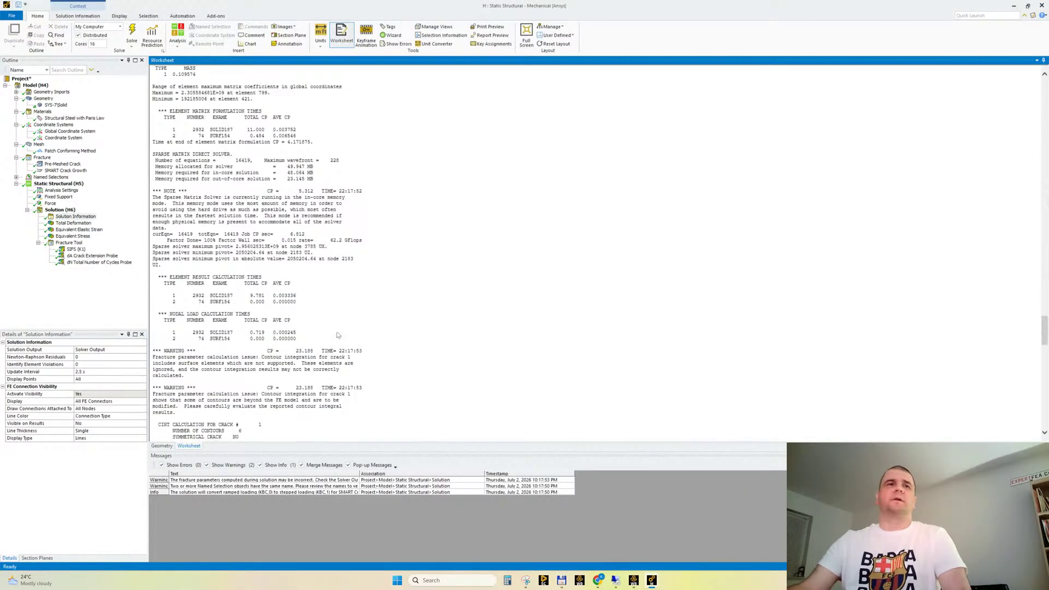
scroll(343, 334, "down", 2)
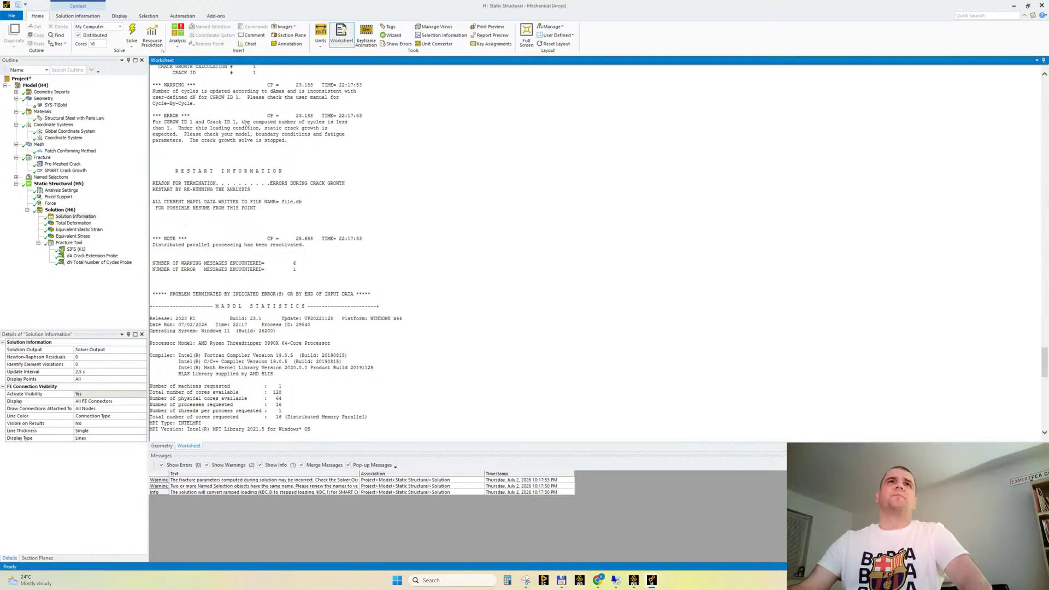
scroll(261, 125, "up", 2)
left_click_drag(241, 235, 272, 247)
left_click(298, 259)
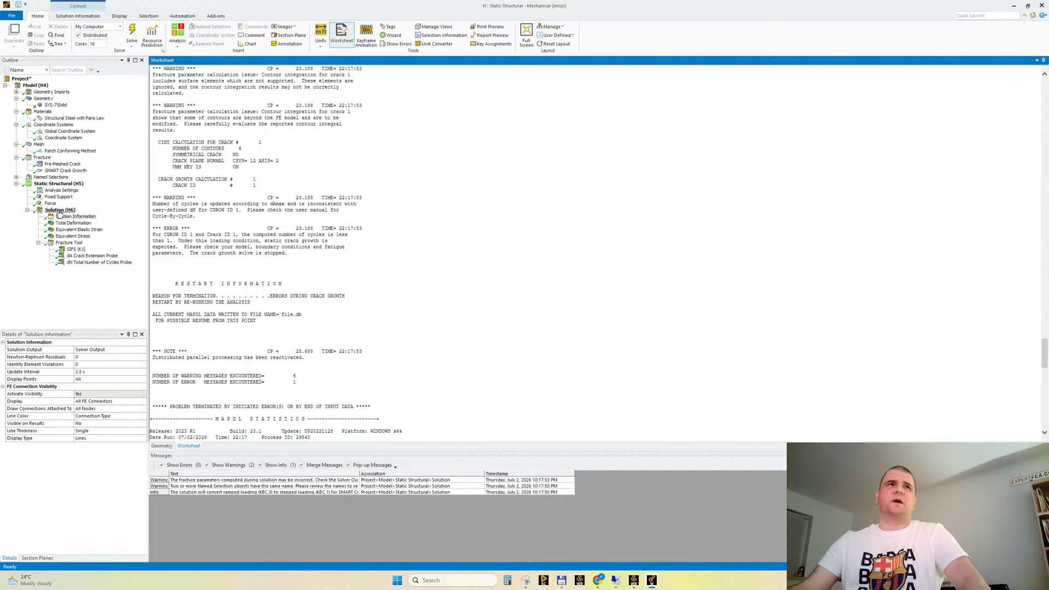
Set the force's Y component to 0.05 N at 1 s and re-solve the analysis
left_click(50, 203)
left_click(666, 479)
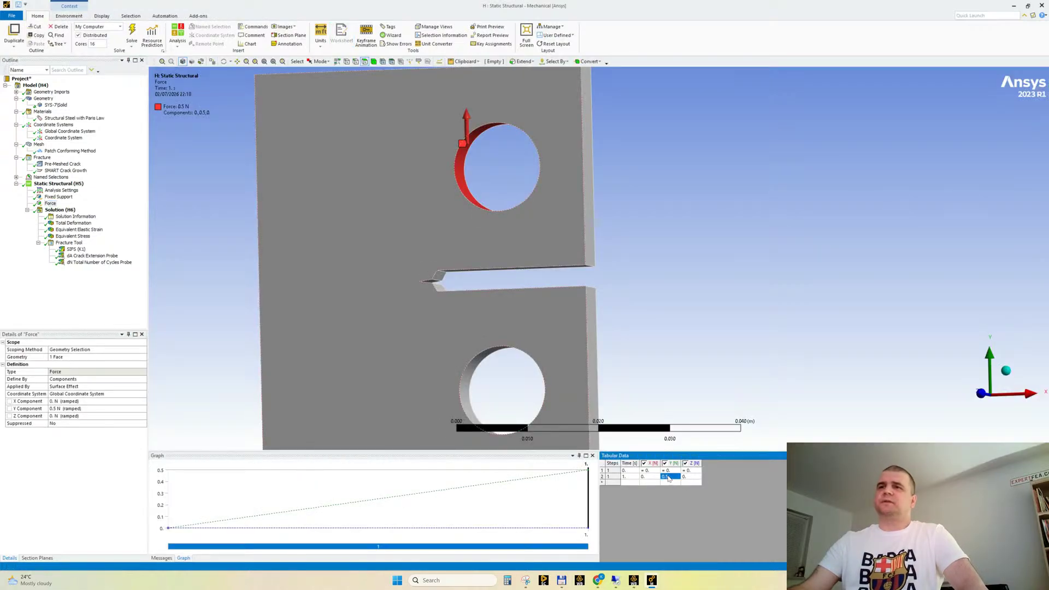
type("0.")
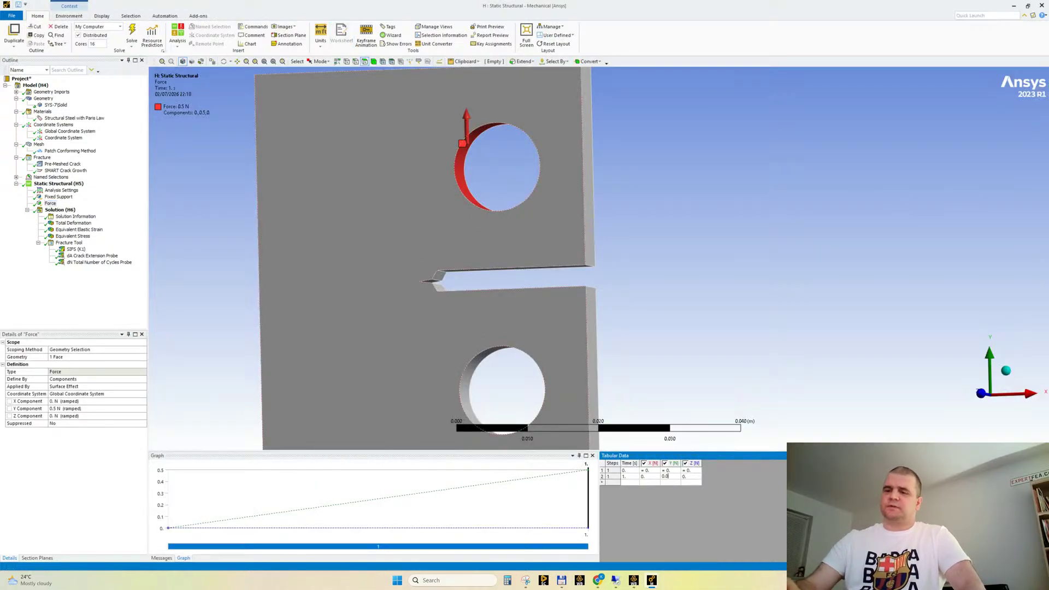
type("05")
key("Tab")
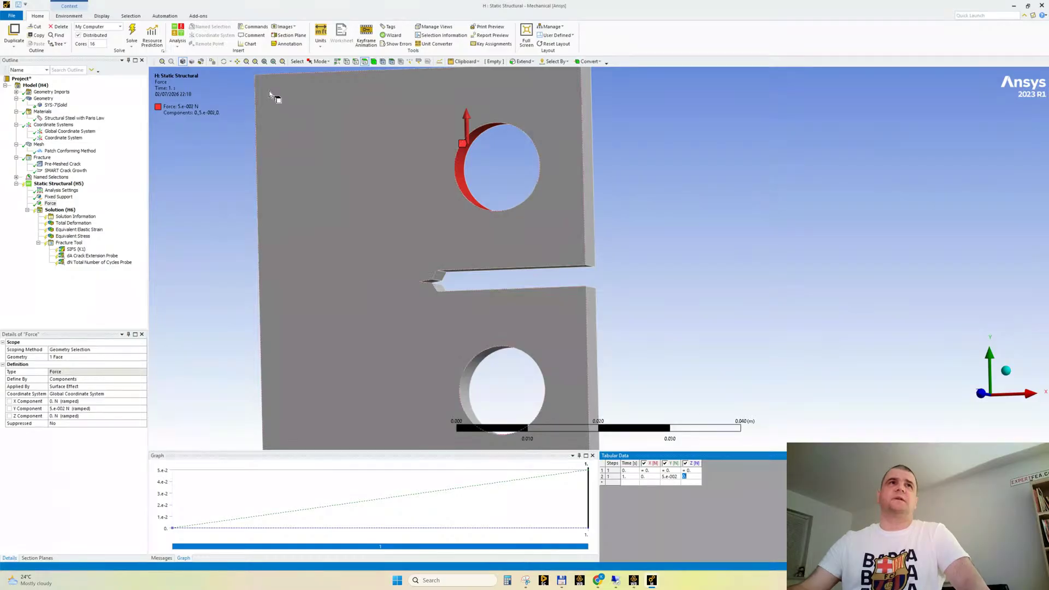
left_click(131, 34)
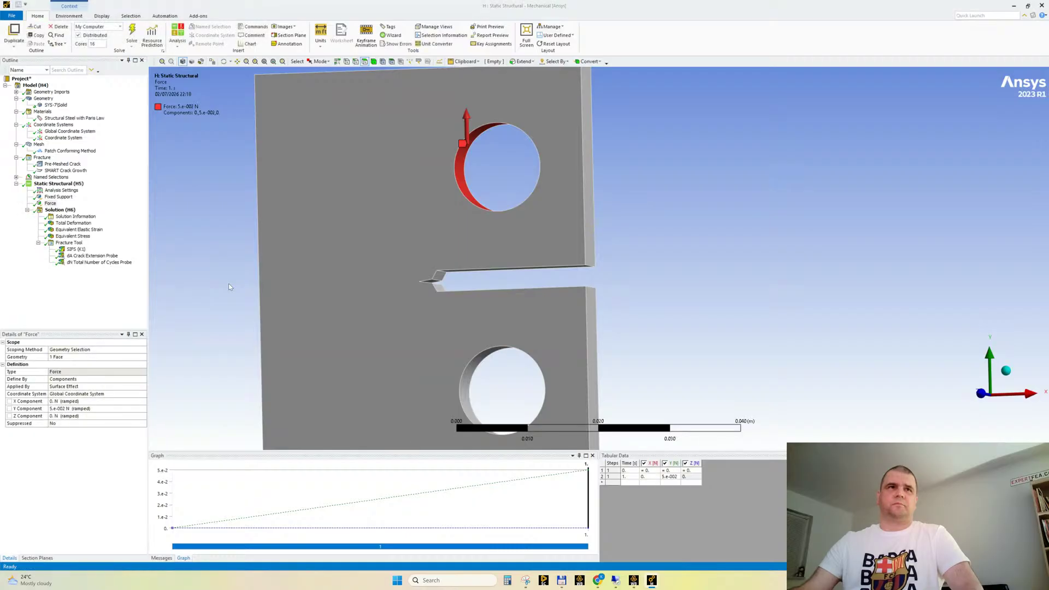
Check the total deformation, then animate the equivalent stress result and stop the playback
left_click(62, 225)
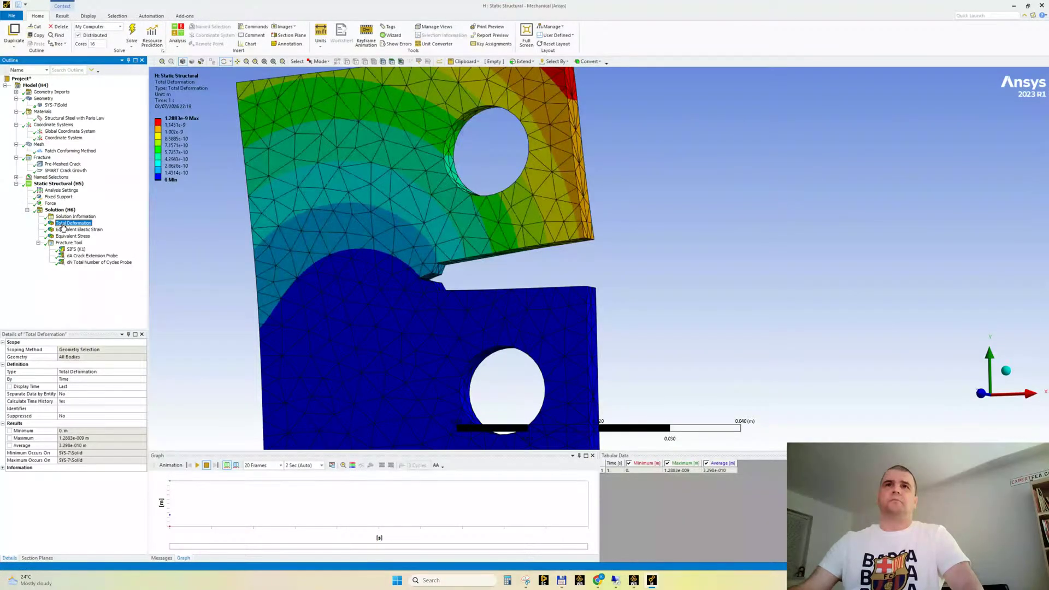
left_click(68, 236)
left_click(197, 464)
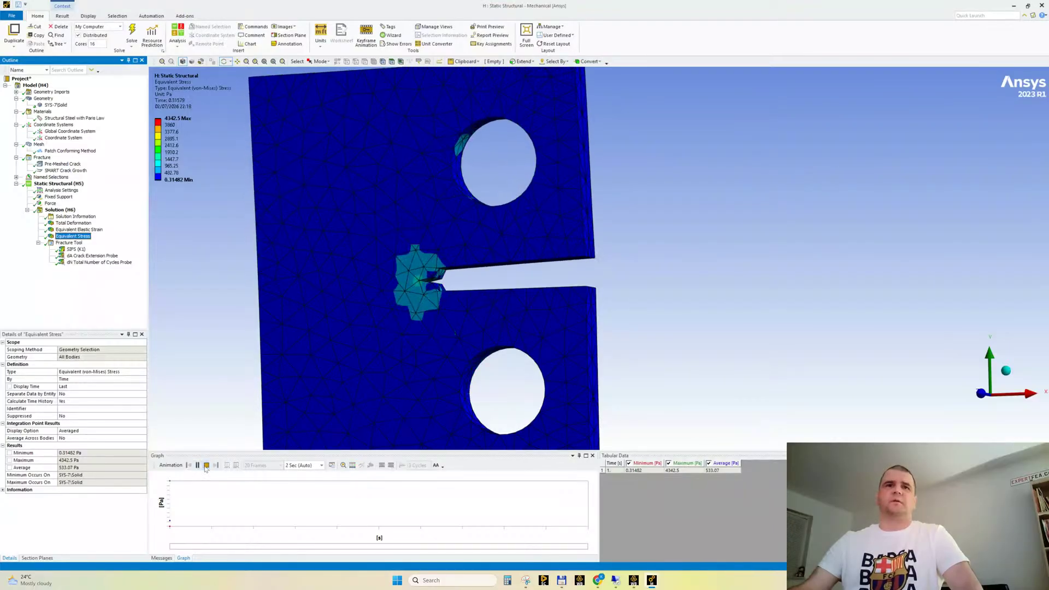
left_click(206, 466)
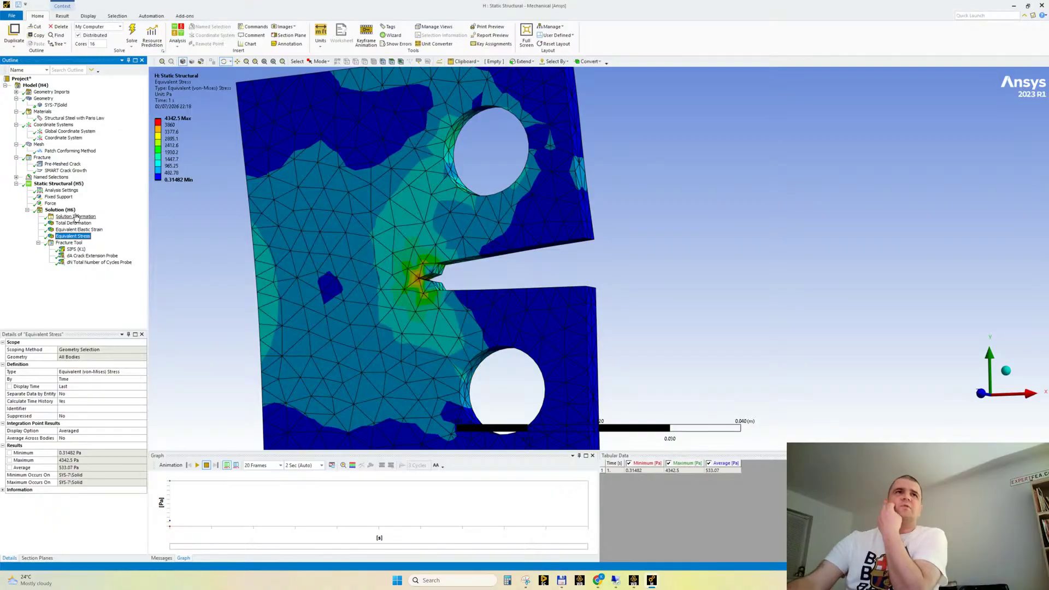
Turn auto time stepping off in the analysis settings, set the number of substeps to 10 and re-solve
left_click(69, 191)
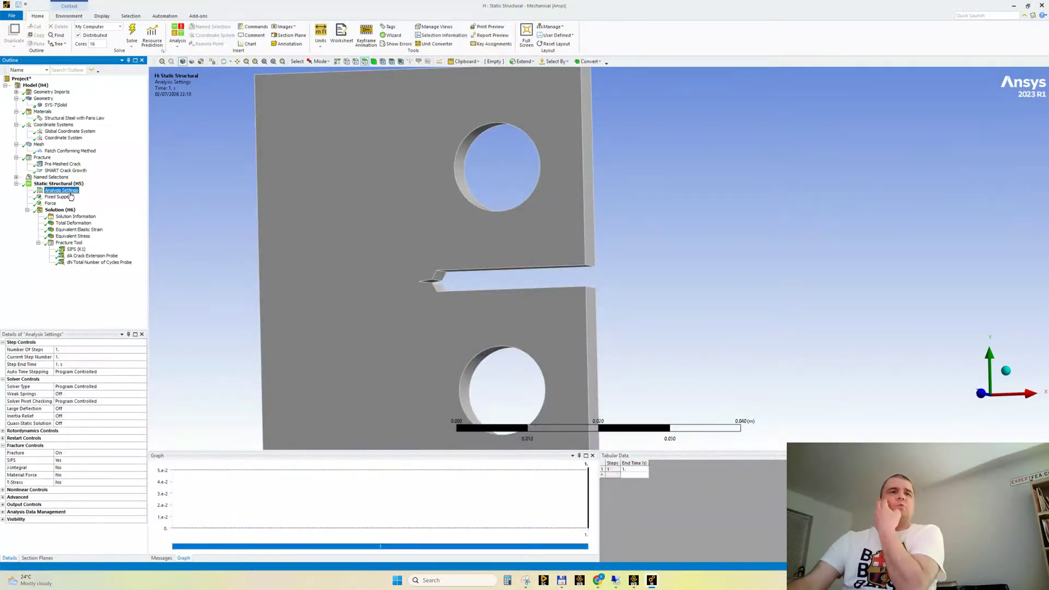
double_click(88, 371)
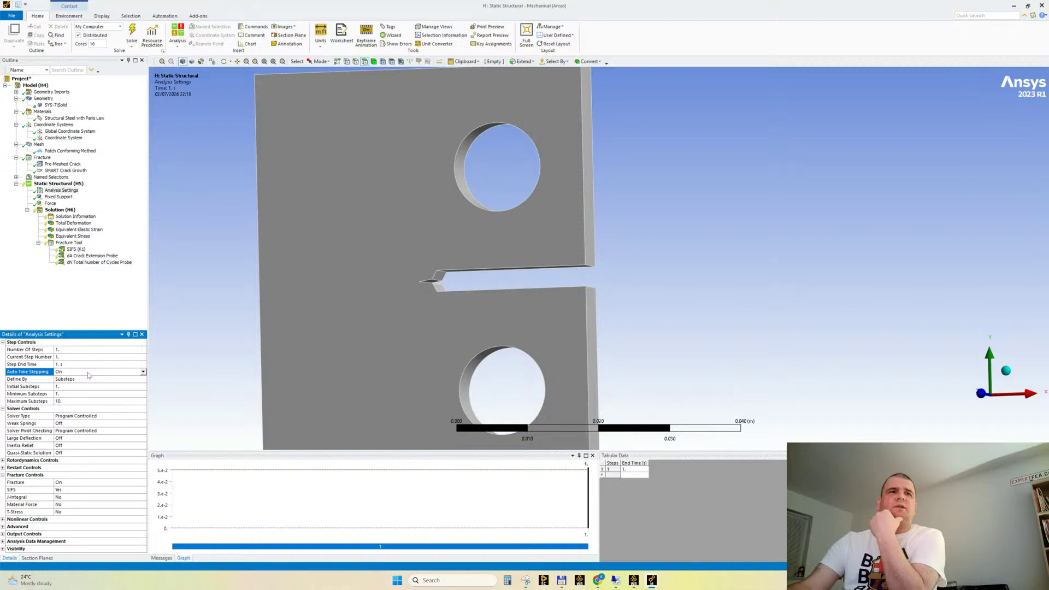
double_click(88, 372)
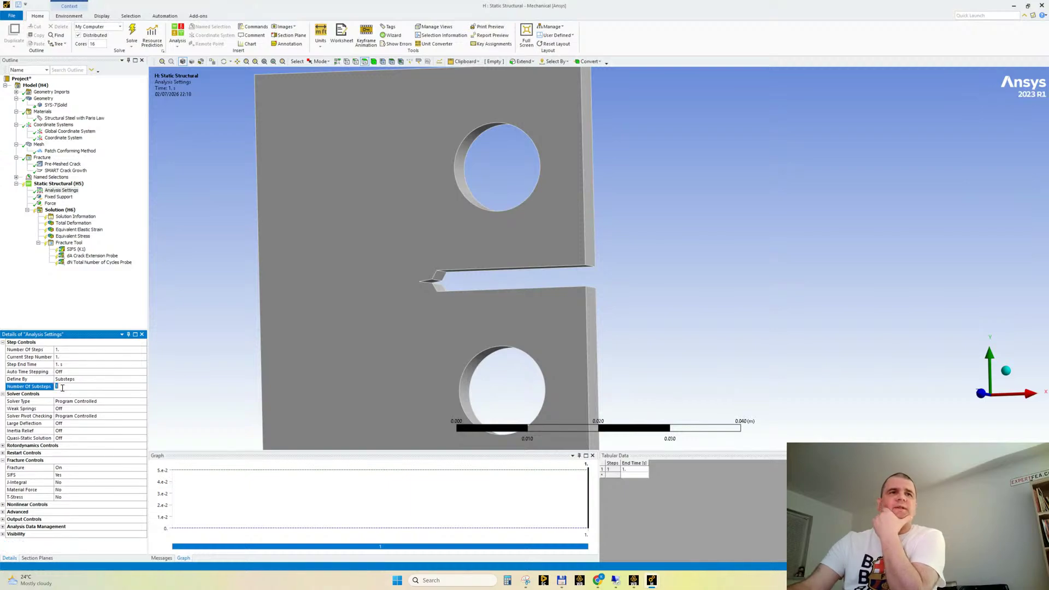
left_click(68, 386)
type("10.")
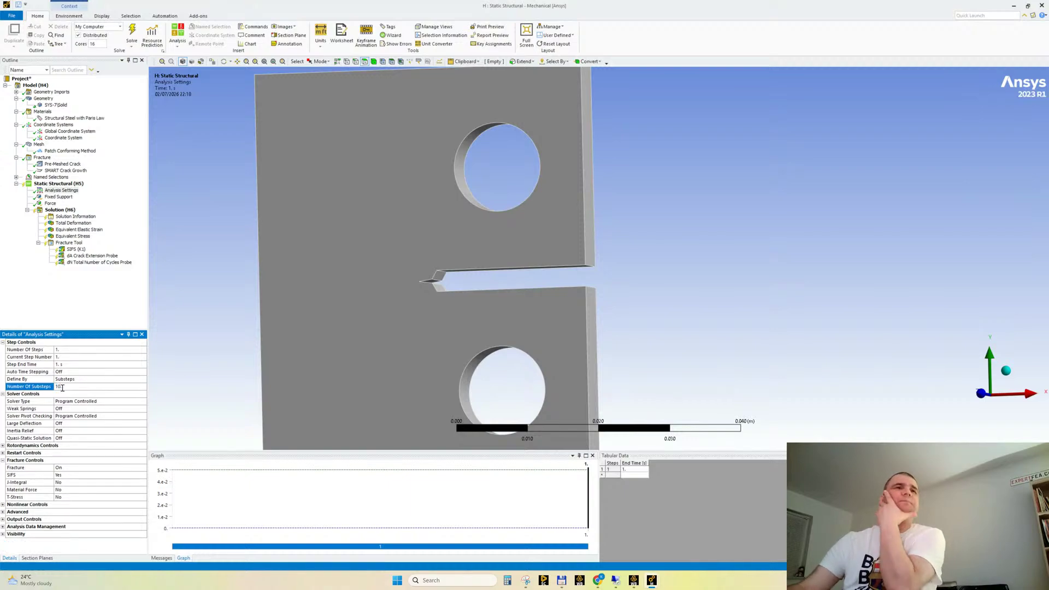
left_click(132, 30)
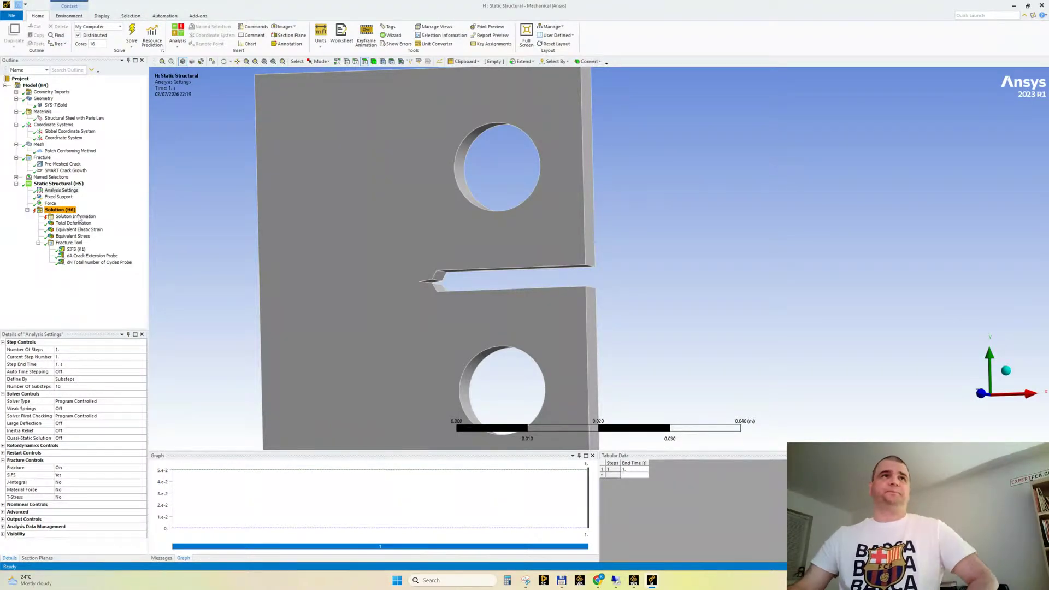
Open the solver output of the new run and examine the accumulated maximum crack extension for the first substep
left_click(76, 216)
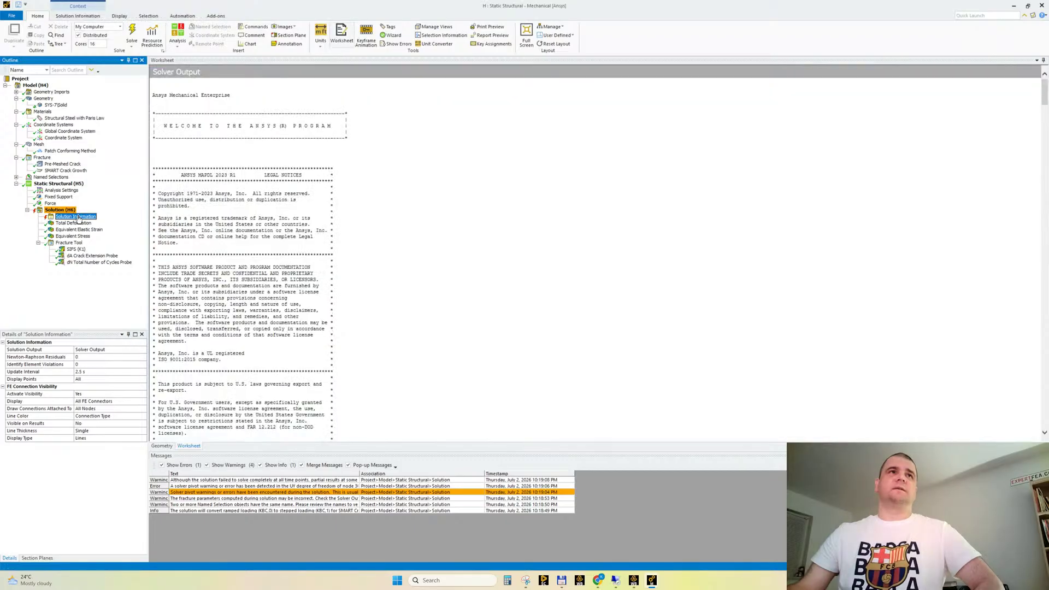
scroll(417, 251, "down", 15)
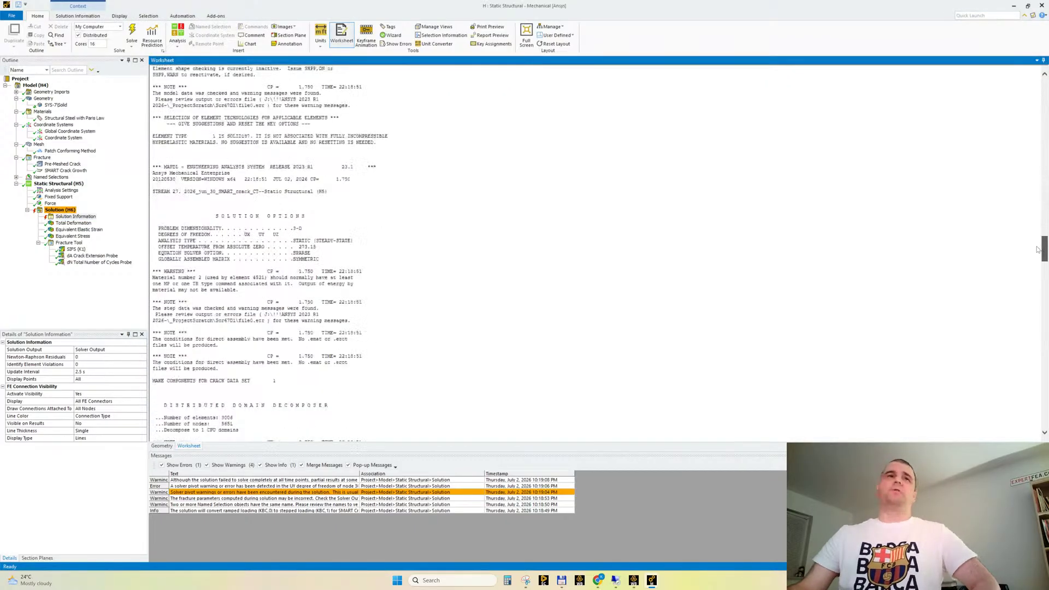
scroll(415, 252, "down", 10)
scroll(409, 256, "down", 5)
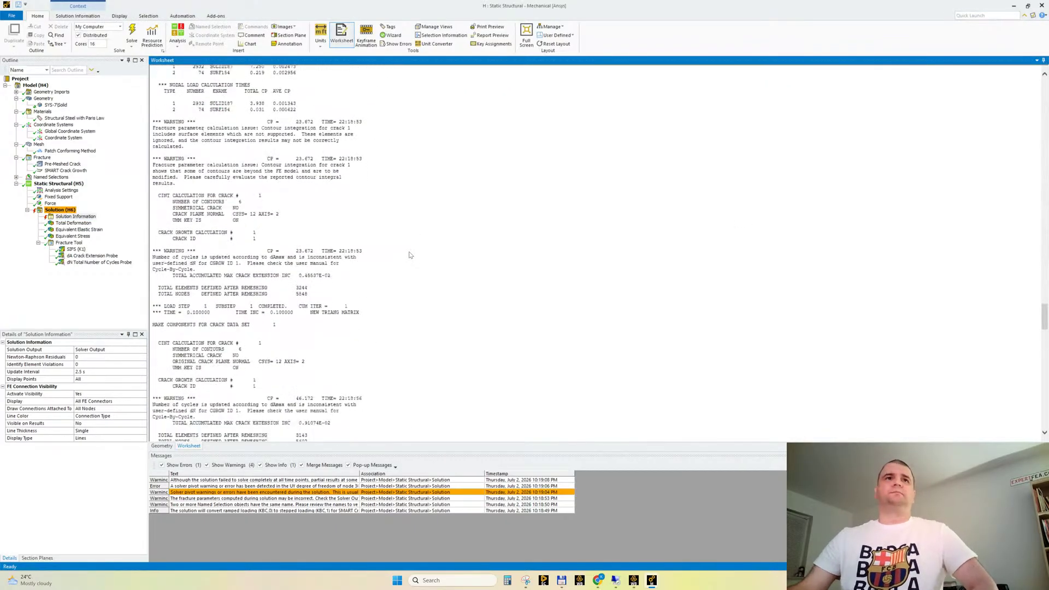
scroll(265, 210, "down", 3)
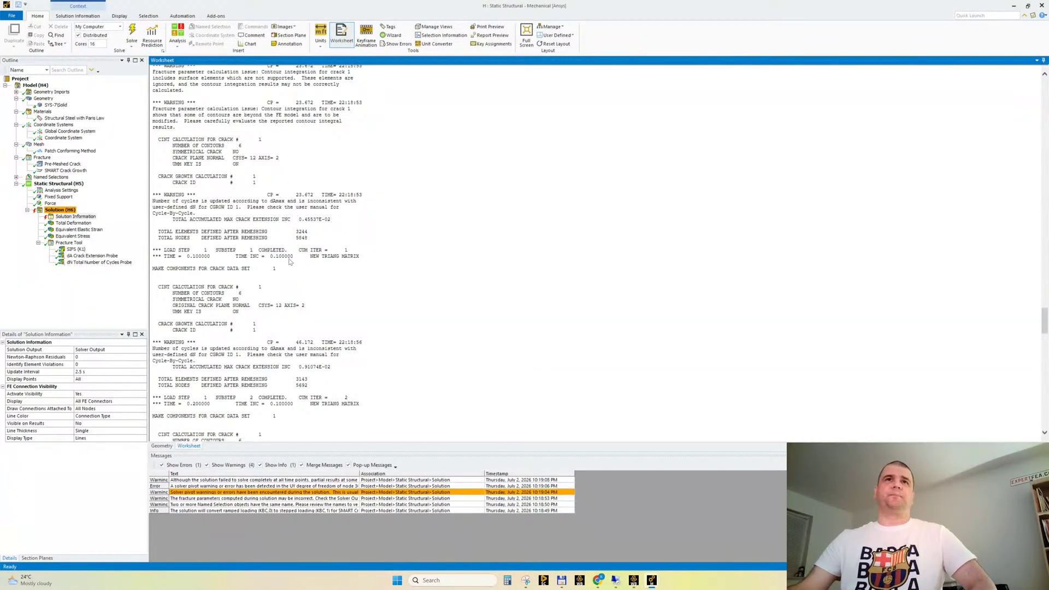
left_click_drag(298, 221, 328, 220)
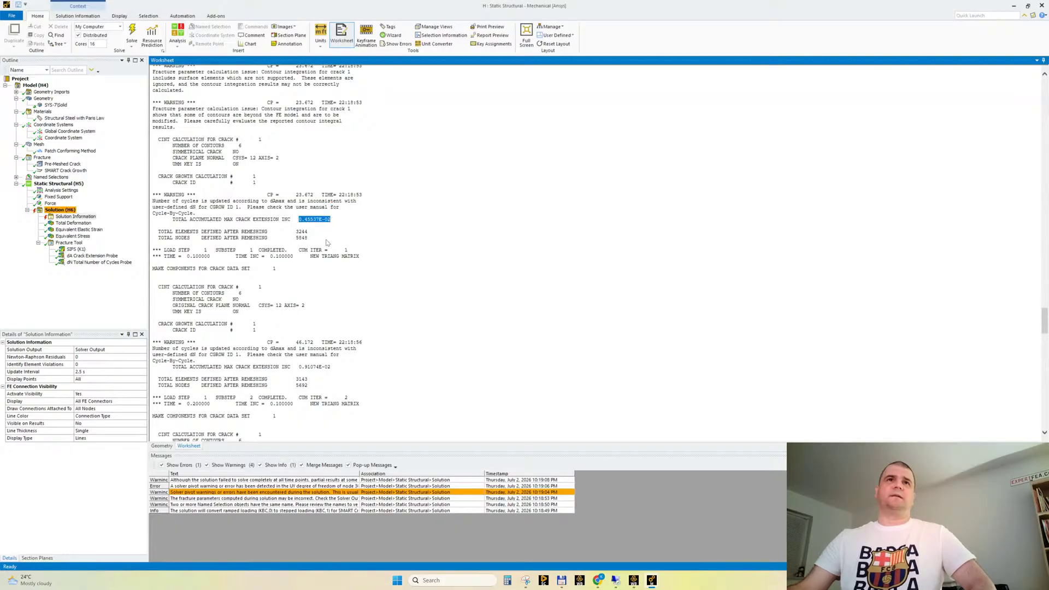
Examine the accumulated maximum crack extension reported for the second substep in the solver output
scroll(312, 225, "down", 3)
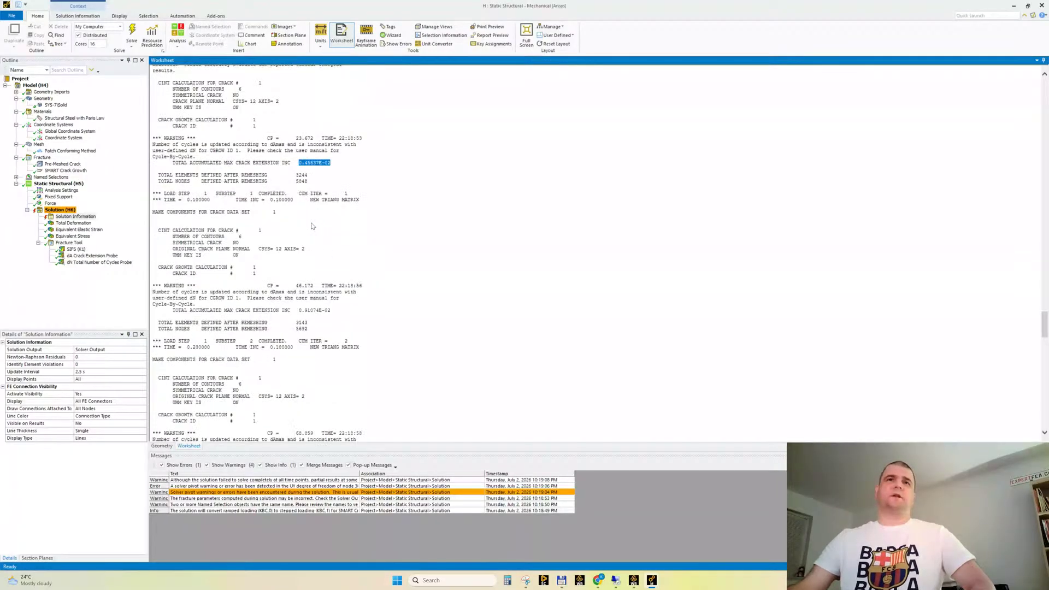
left_click(300, 313)
left_click_drag(299, 310, 334, 316)
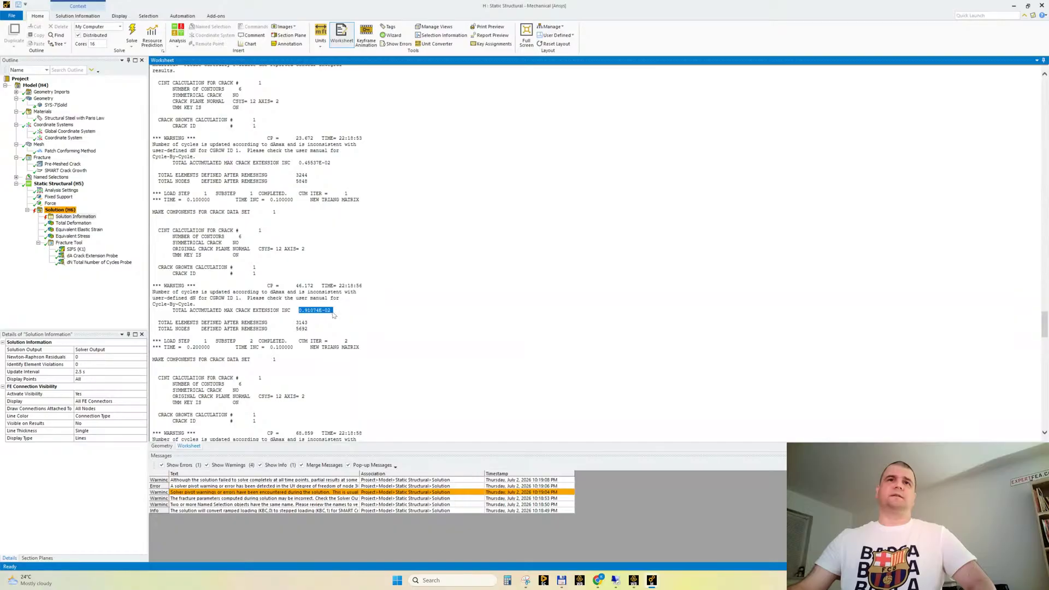
left_click(296, 311)
left_click_drag(253, 311, 332, 313)
left_click(328, 311)
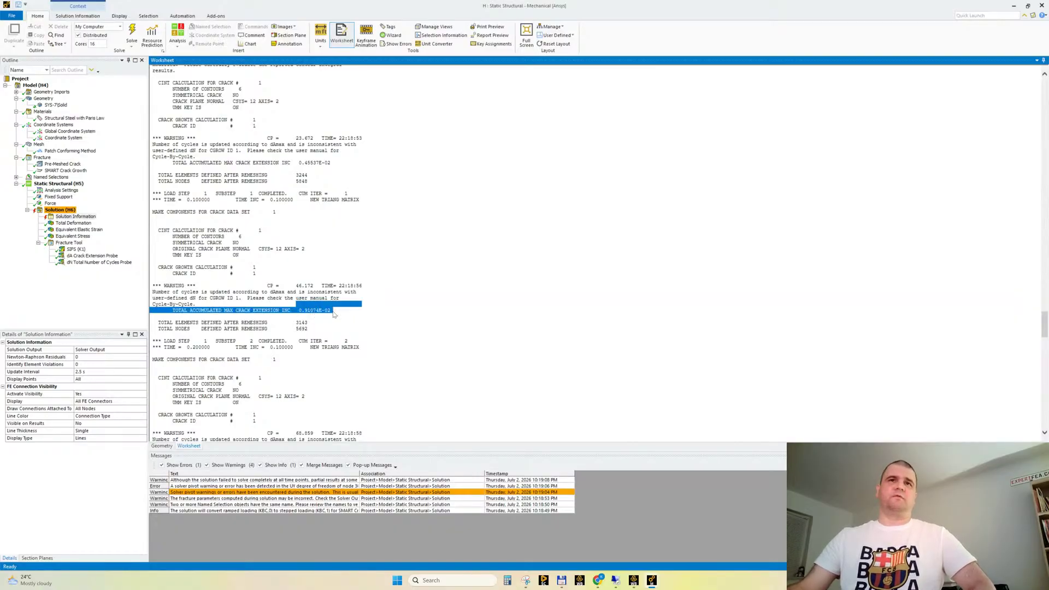
left_click(379, 315)
Check the crack extension of the remaining substeps and read the warnings and error that end the solver output
scroll(331, 334, "down", 10)
left_click_drag(296, 232, 333, 234)
scroll(317, 262, "down", 5)
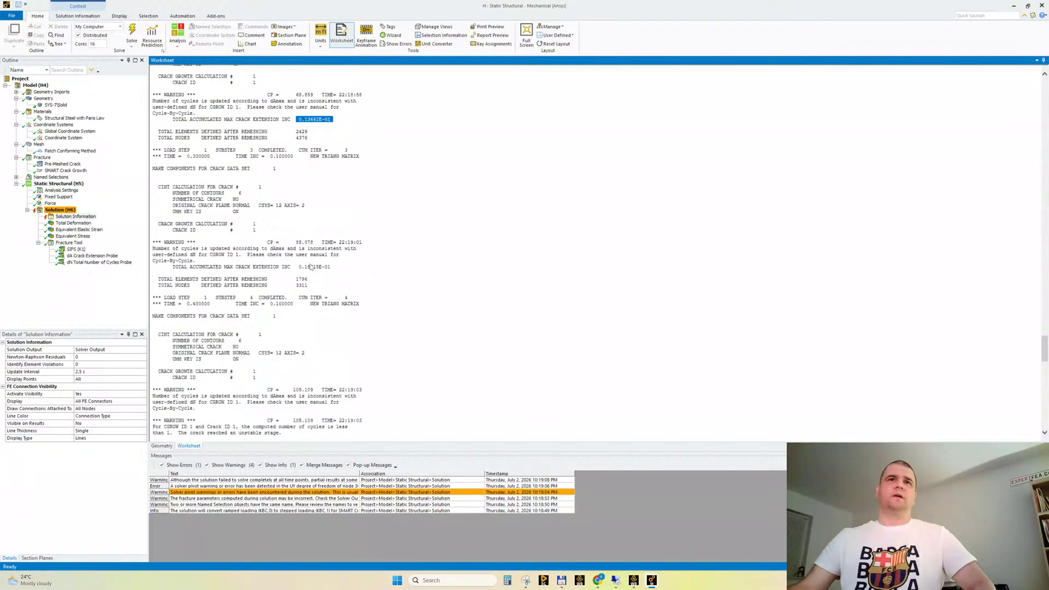
left_click(331, 180)
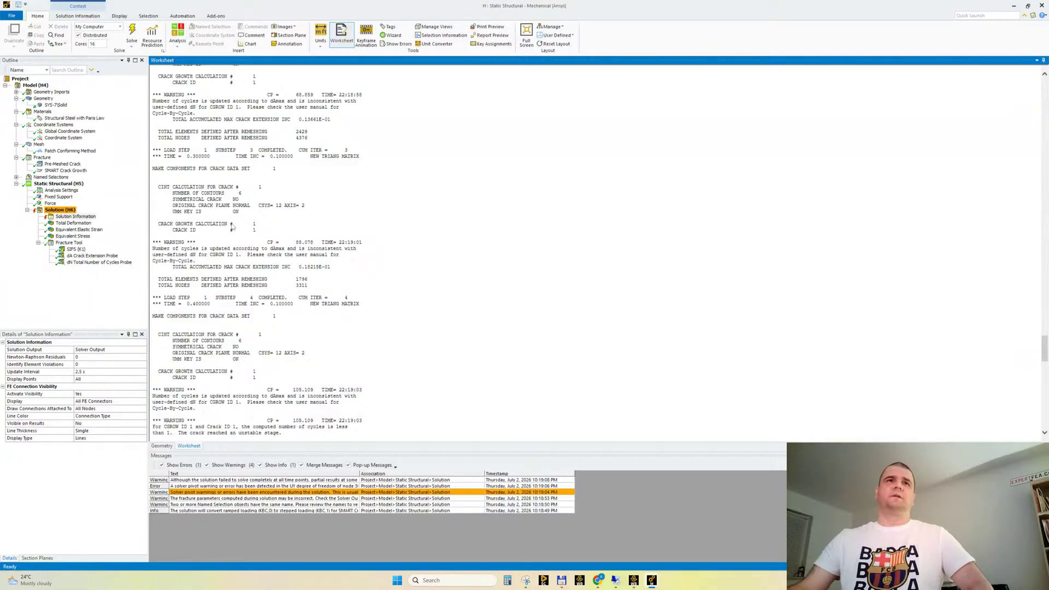
scroll(251, 273, "down", 10)
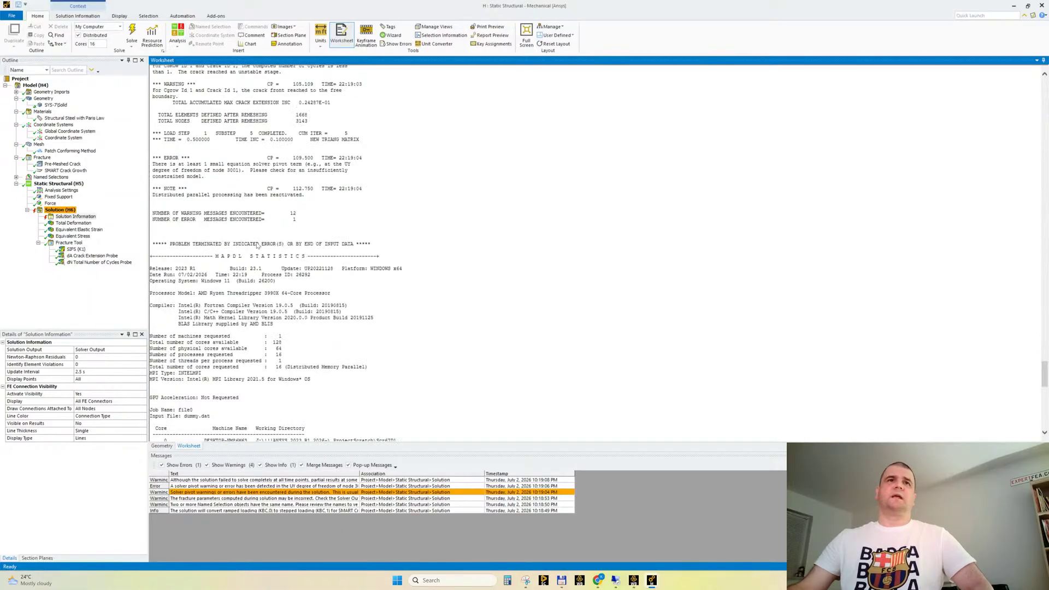
scroll(258, 246, "up", 10)
scroll(210, 292, "up", 5)
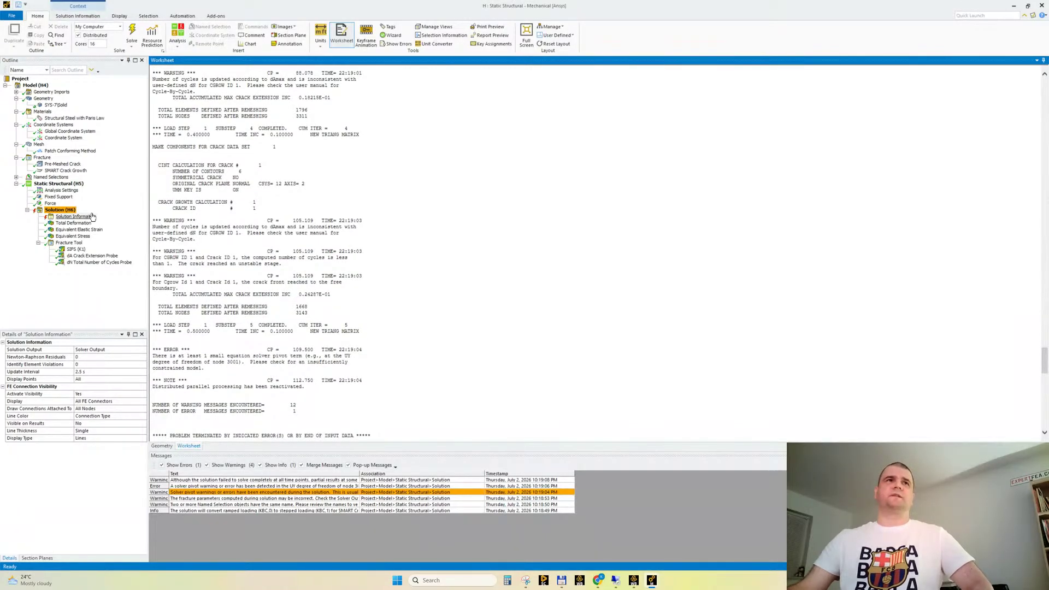
Display the total deformation, set the animation to 50 frames and play it
left_click(74, 223)
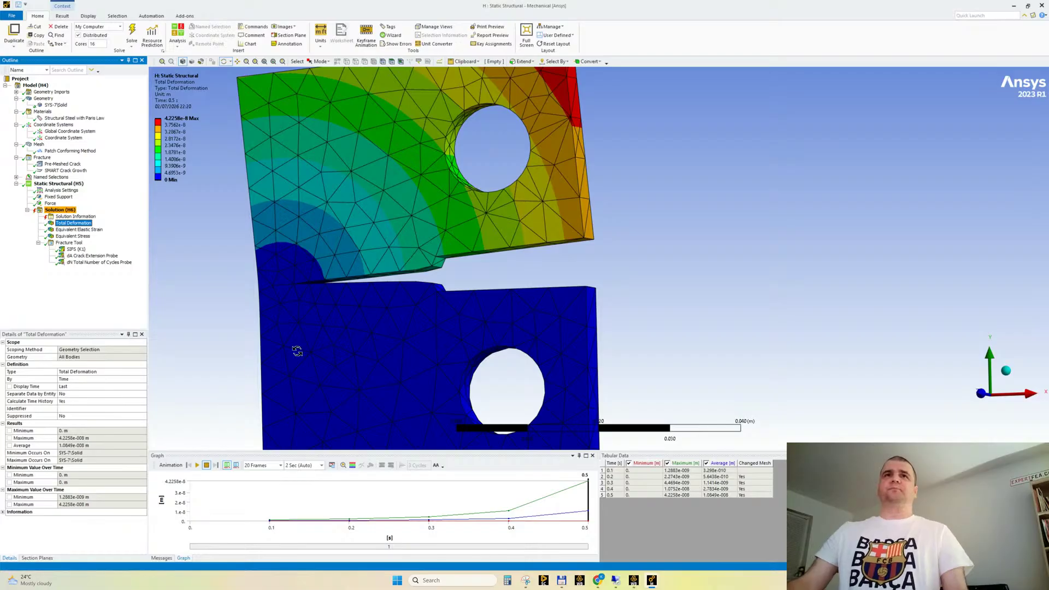
left_click_drag(295, 348, 346, 362)
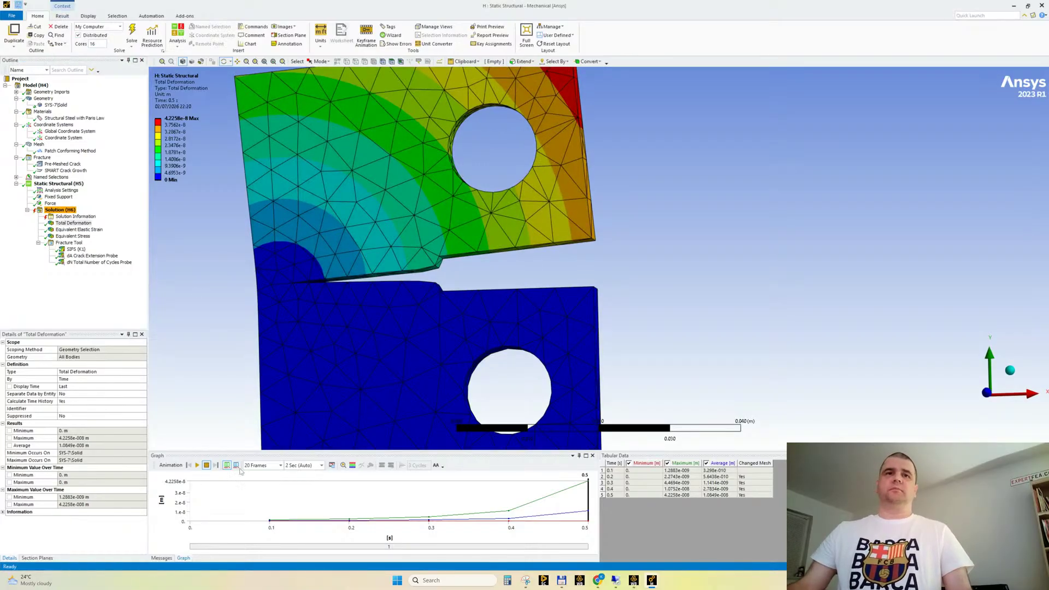
left_click(259, 465)
type("50")
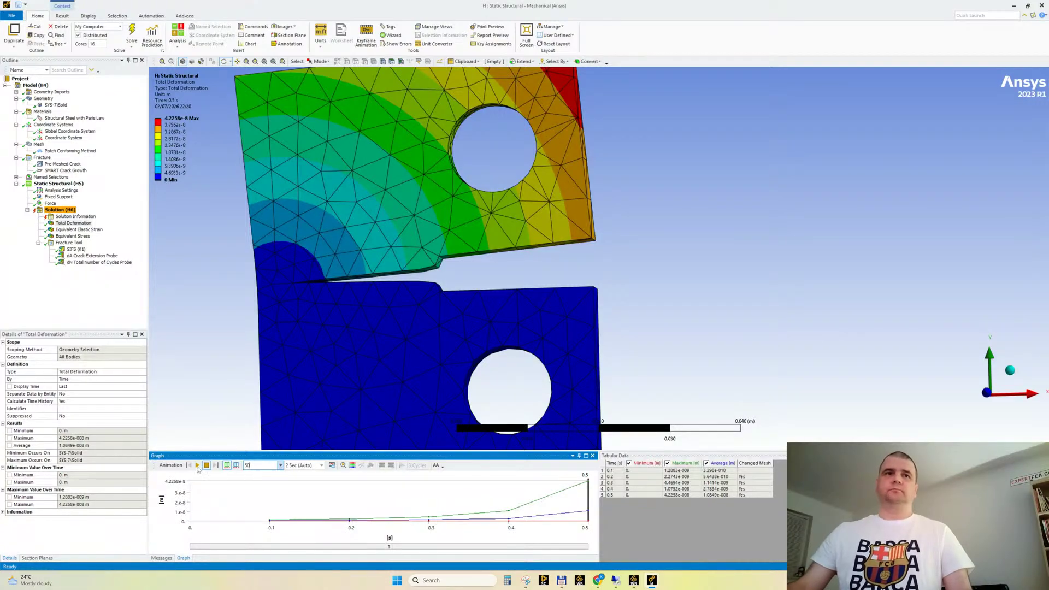
left_click(197, 465)
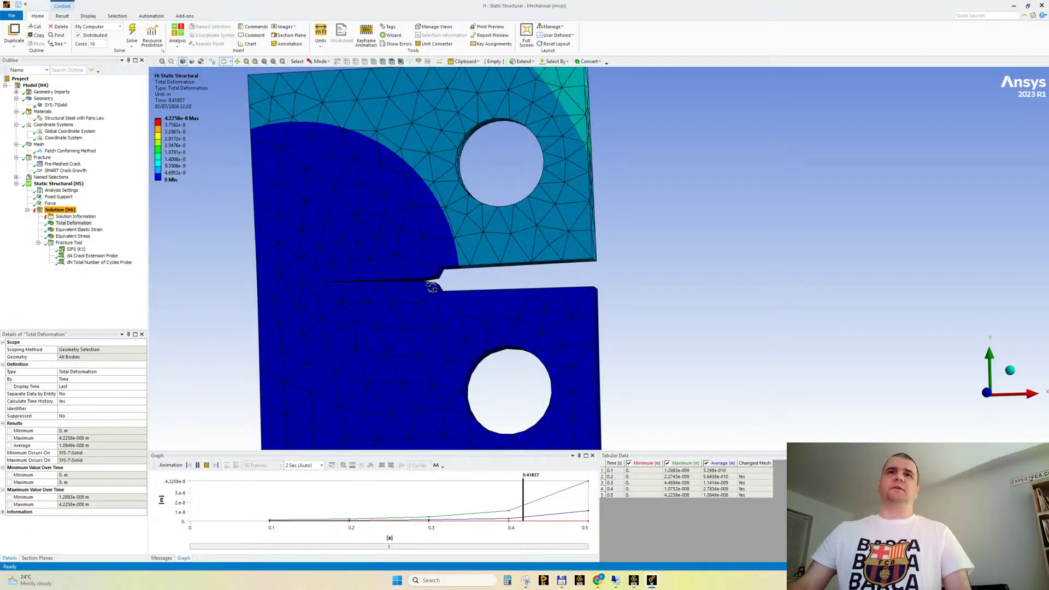
Inspect the growing crack up close during the deformation animation, then stop it and examine the final crack tip
left_click_drag(429, 285, 331, 310)
scroll(331, 311, "up", 4)
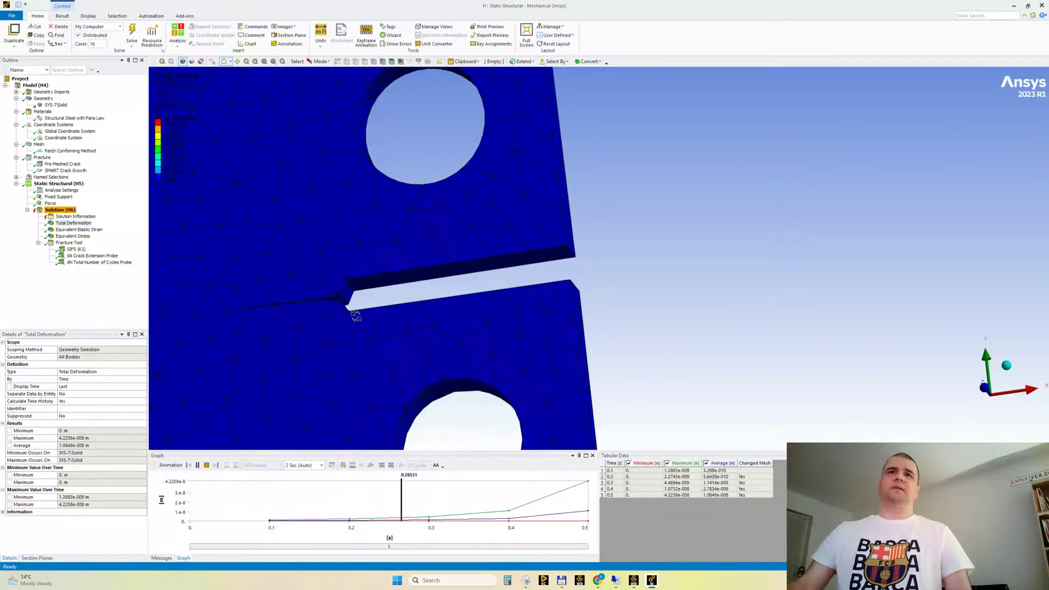
middle_click_drag(355, 316, 644, 300, "ctrl")
scroll(562, 324, "up", 3)
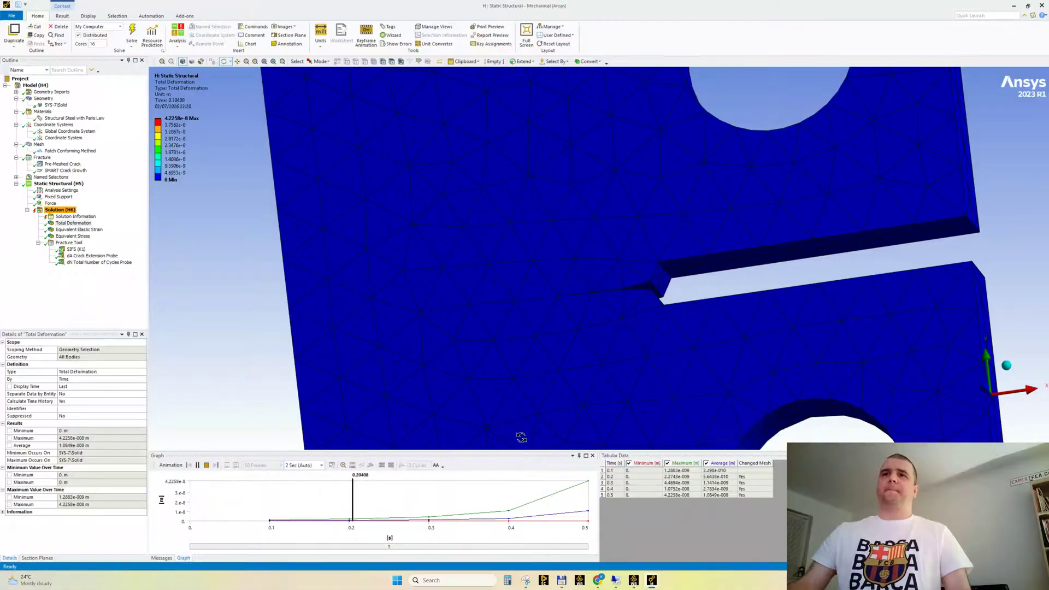
left_click(206, 465)
left_click_drag(361, 322, 377, 327)
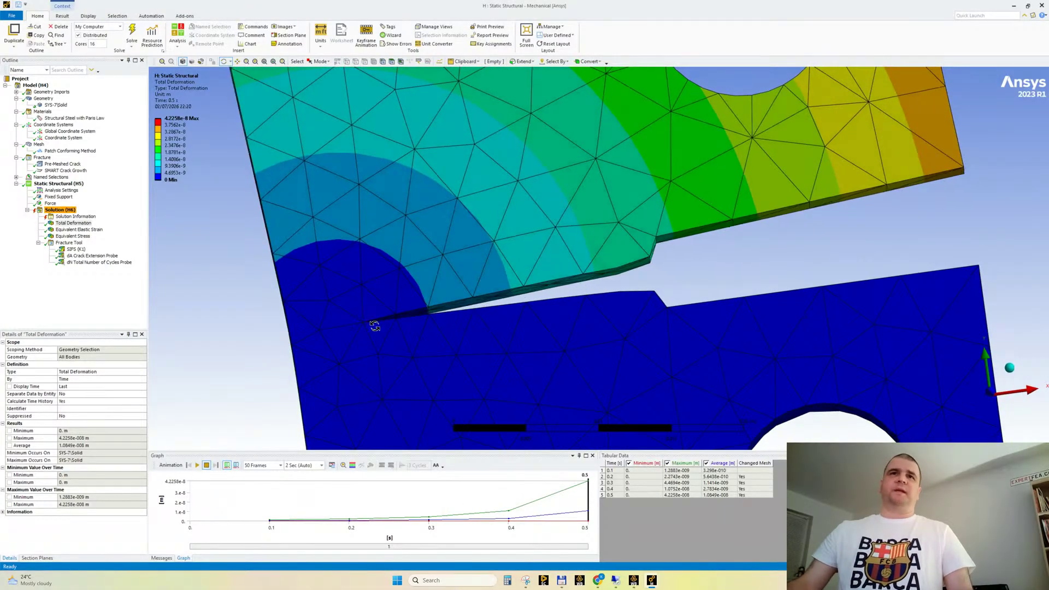
Switch the unit system to Metric (mm, kg, N, s, mV, mA) with the total deformation result displayed
mouse_move(295, 335)
left_mouse_down()
mouse_move(306, 330)
mouse_move(278, 342)
mouse_move(300, 332)
left_mouse_up()
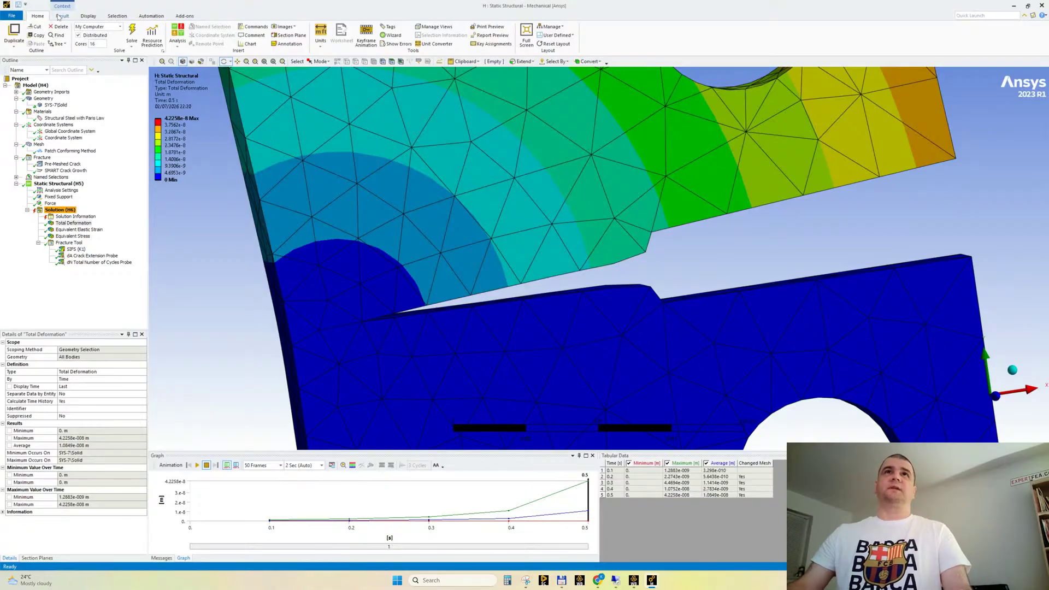
left_click(321, 36)
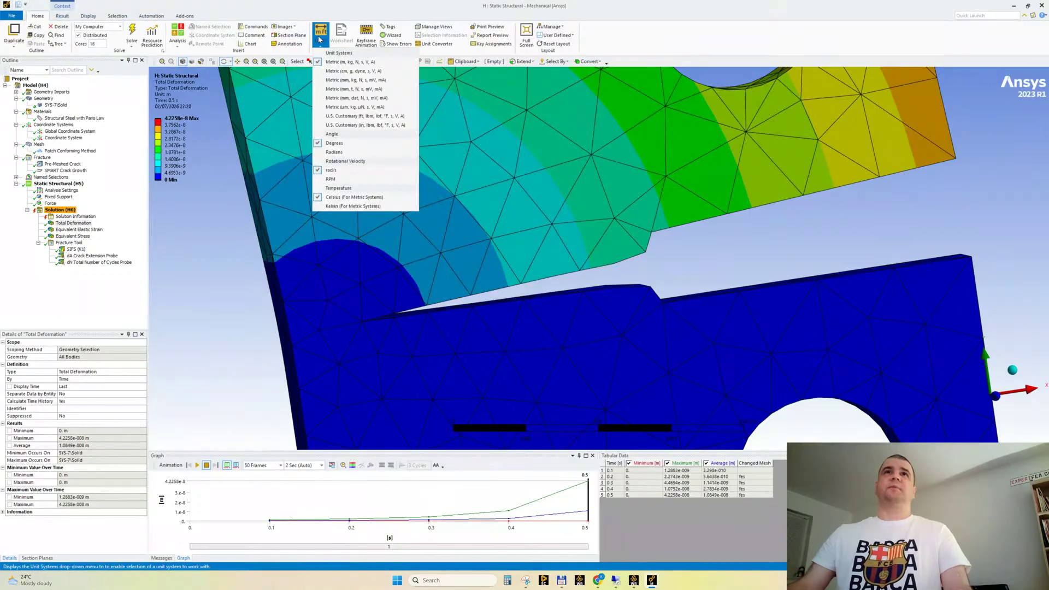
left_click(328, 81)
left_click_drag(489, 348, 512, 348)
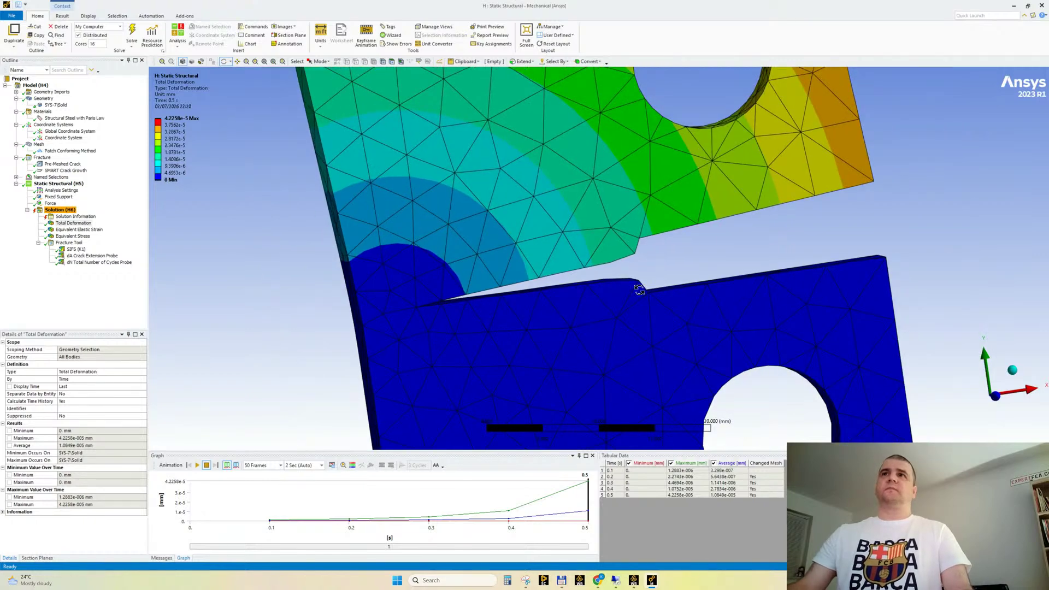
scroll(611, 248, "down", 3)
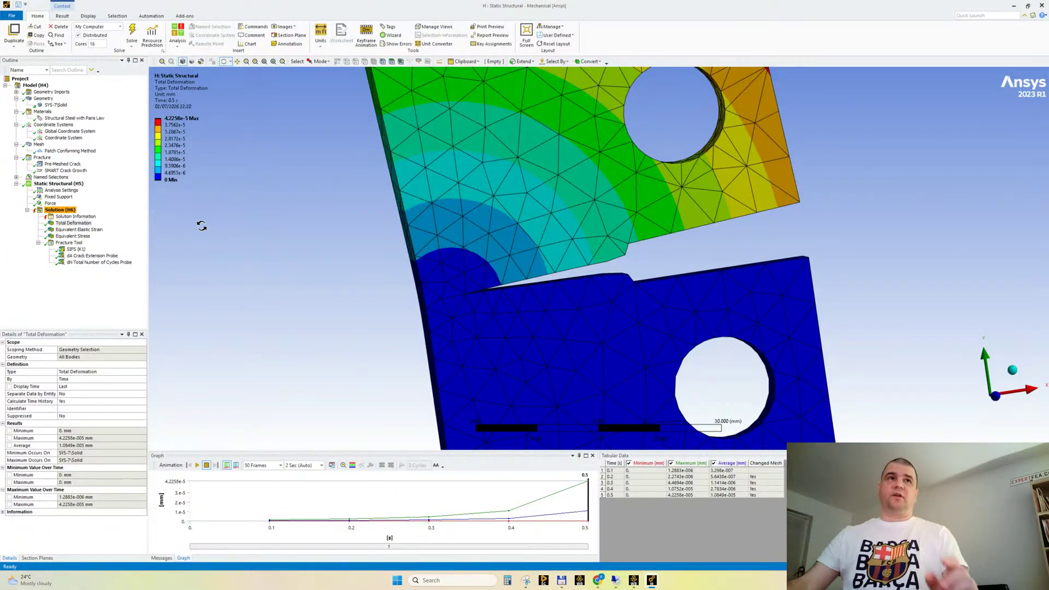
Display the dA Crack Extension Probe result and examine its values over time and the extended crack path on the specimen
left_click(93, 257)
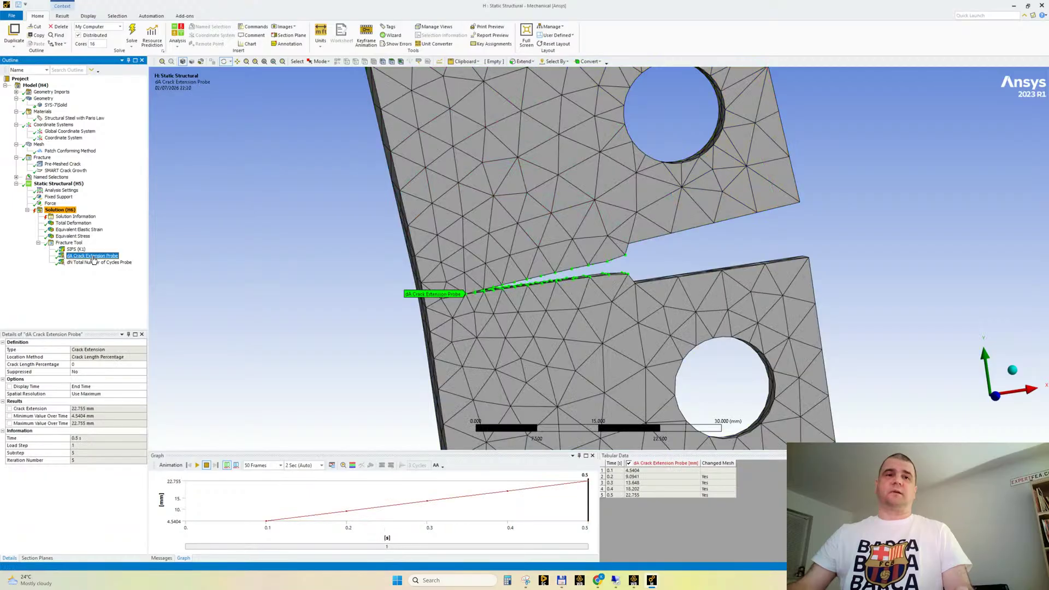
left_click_drag(363, 297, 335, 295)
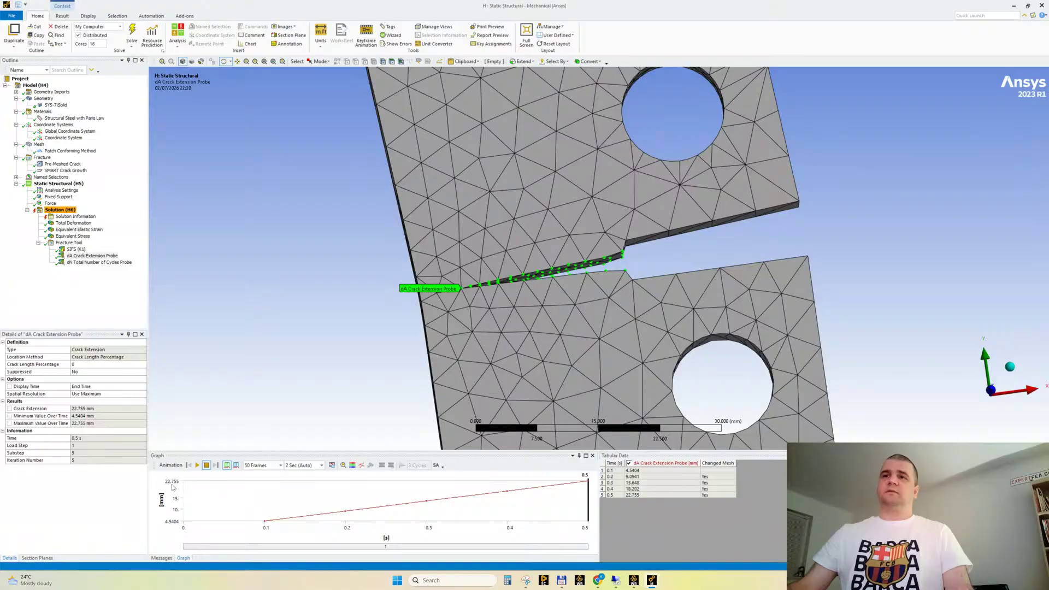
left_click_drag(477, 282, 431, 305)
middle_click_drag(505, 308, 537, 449, "ctrl")
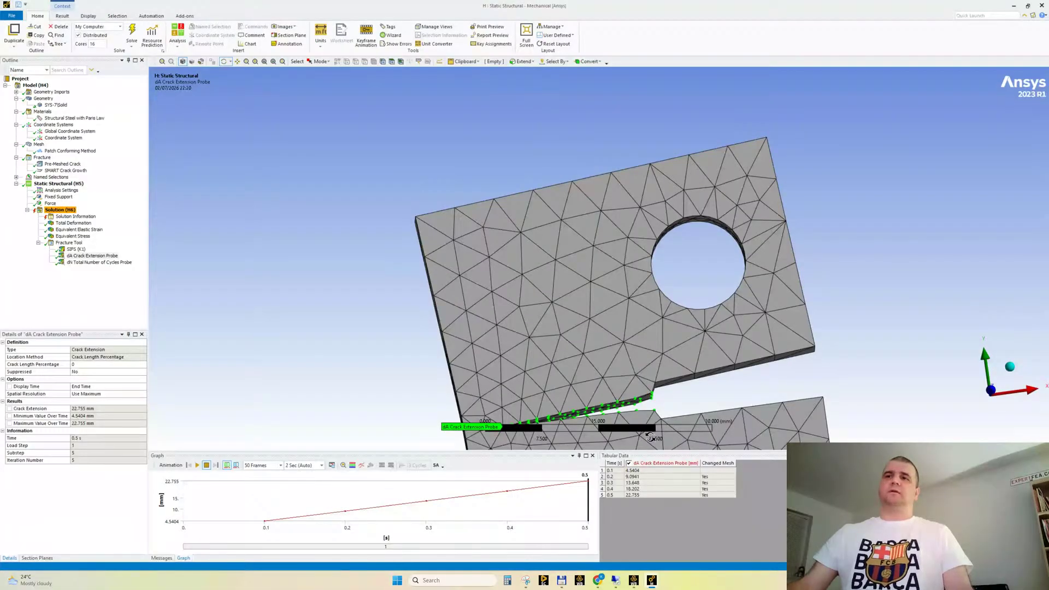
middle_click_drag(559, 330, 563, 266)
scroll(563, 267, "up", 2)
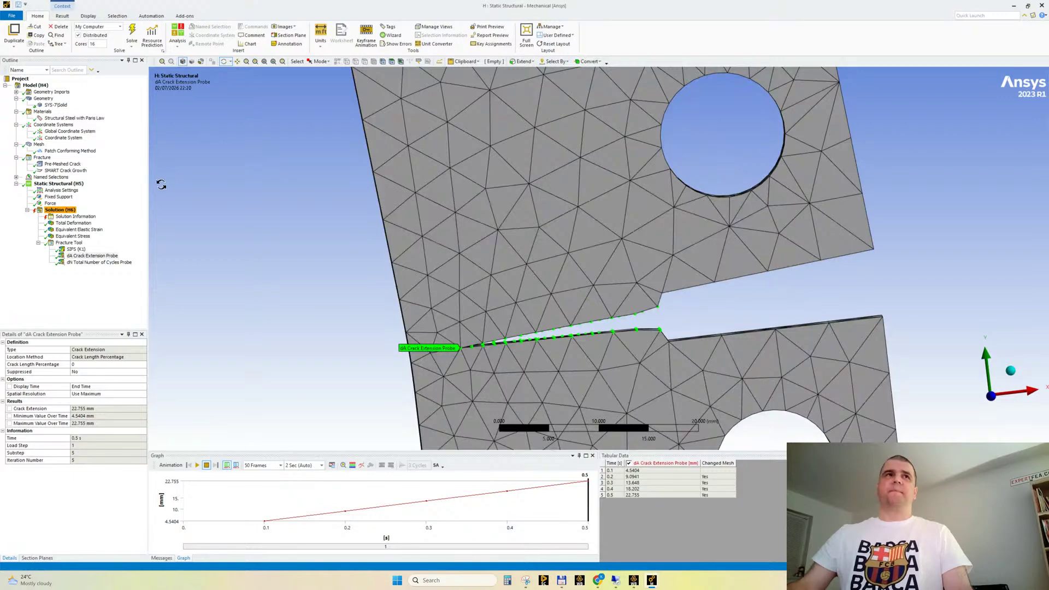
Return to the total deformation result, play its crack growth animation and stop it
left_click(74, 224)
middle_click_drag(374, 401, 204, 428)
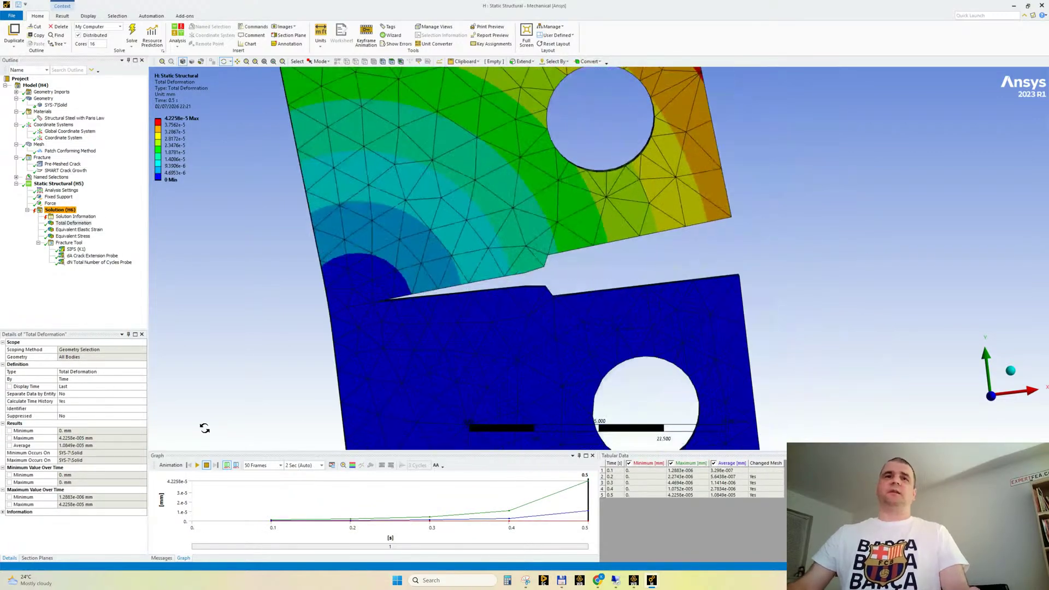
left_click(198, 465)
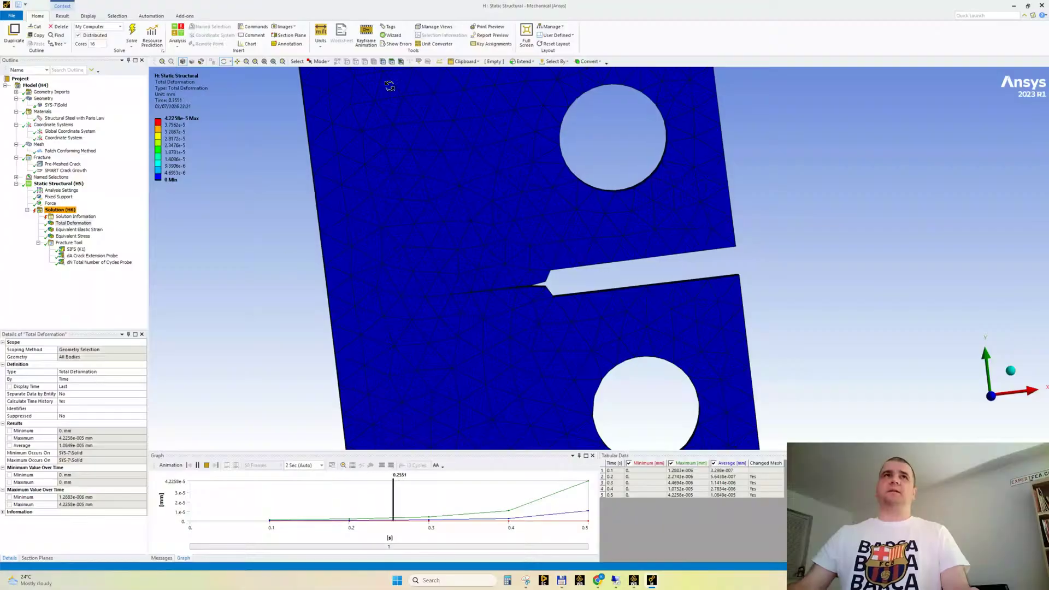
left_click(62, 17)
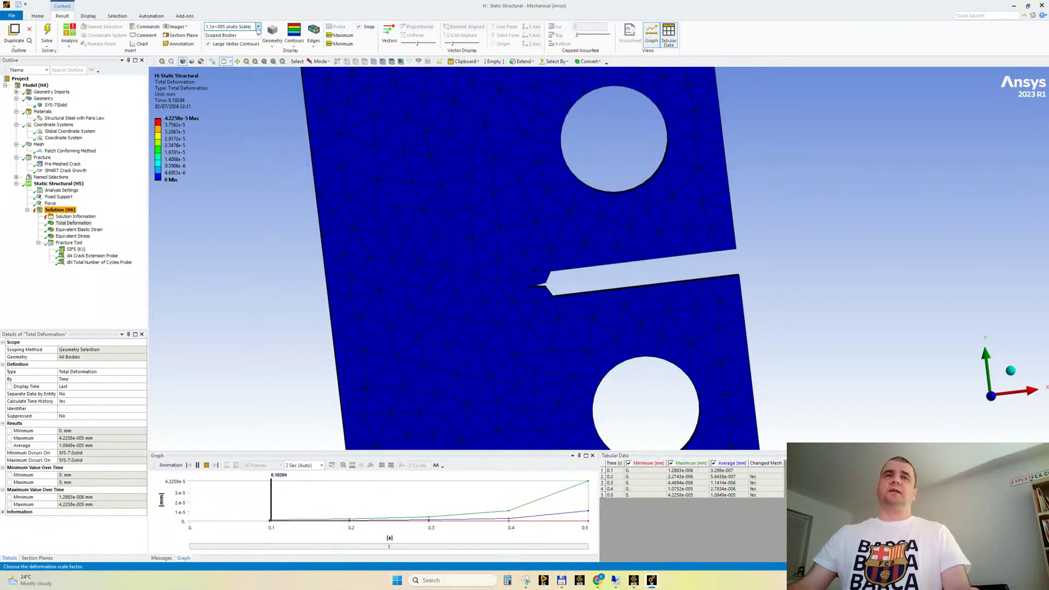
left_click(206, 465)
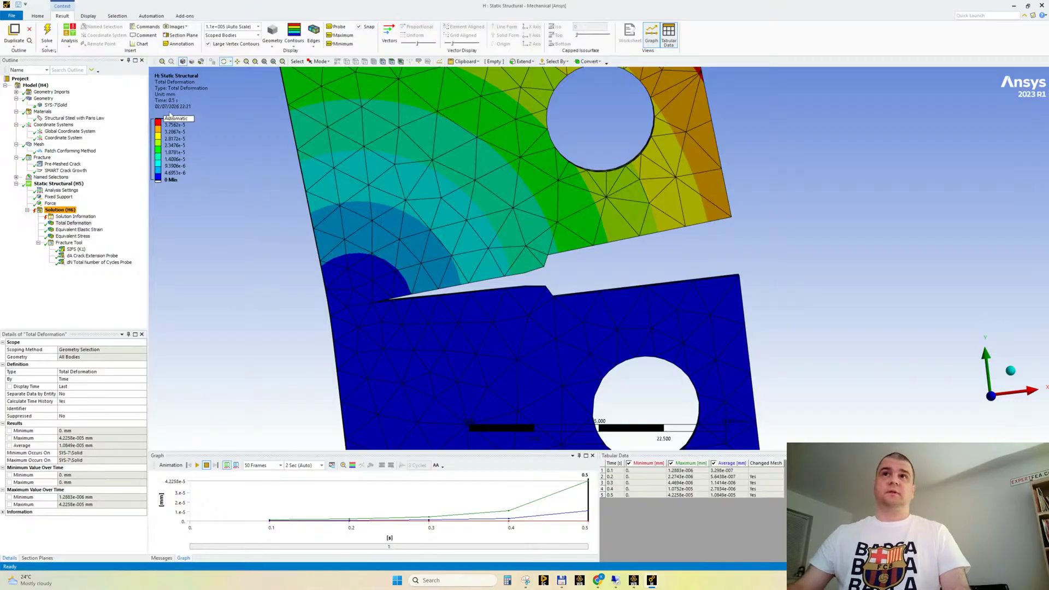
Examine the equivalent elastic strain and equivalent stress distributions around the final crack tip
left_click(79, 230)
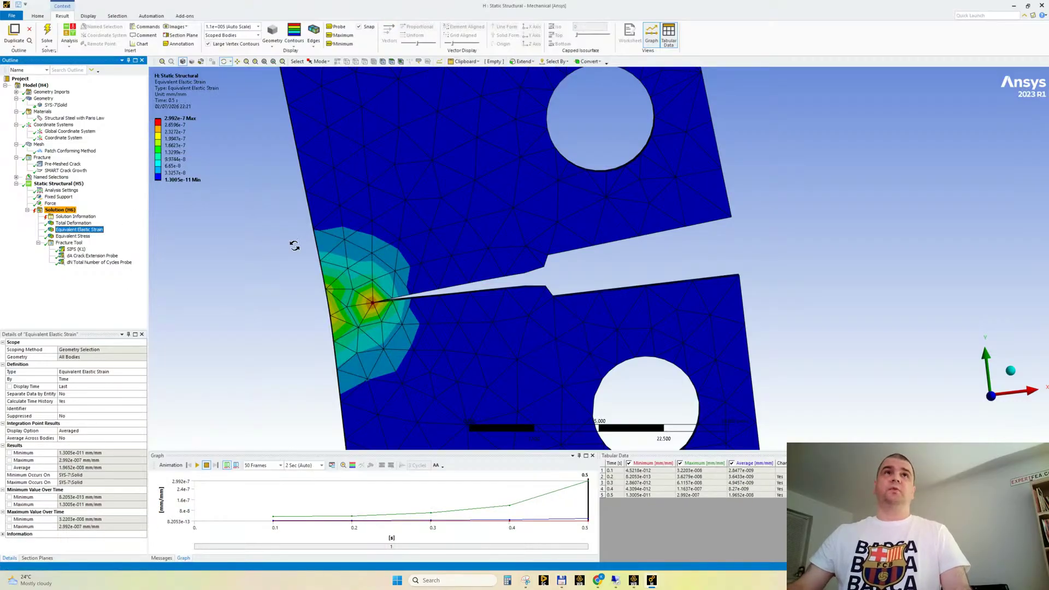
left_click_drag(269, 267, 305, 292)
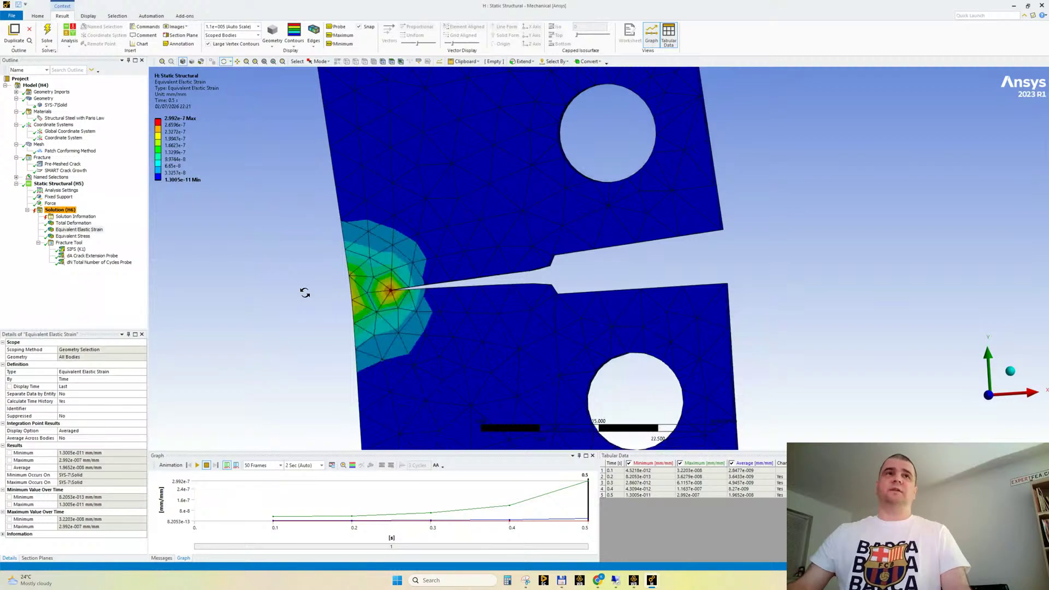
left_click(87, 237)
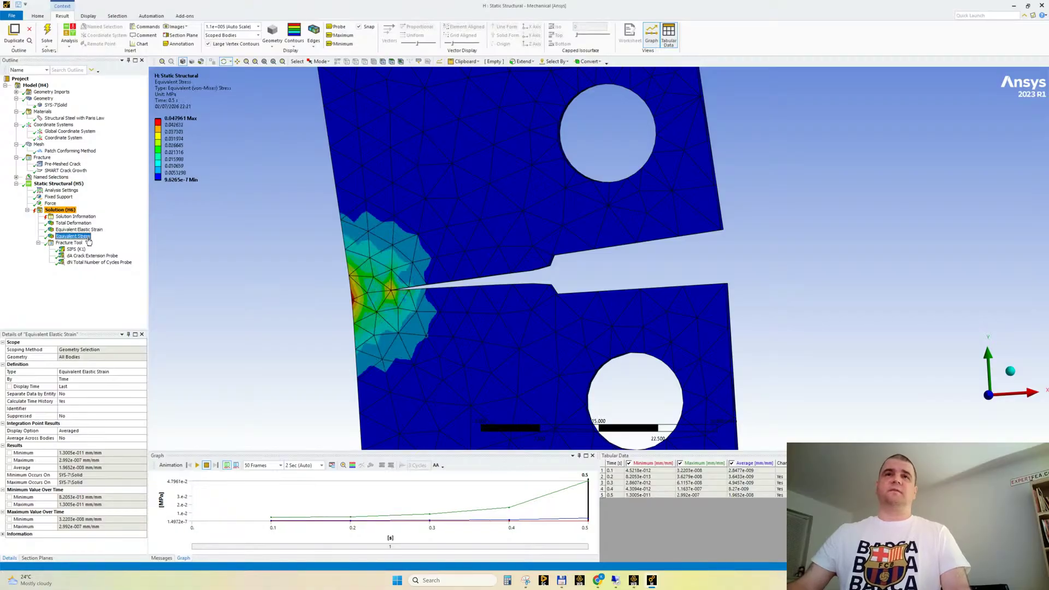
left_click_drag(265, 241, 241, 243)
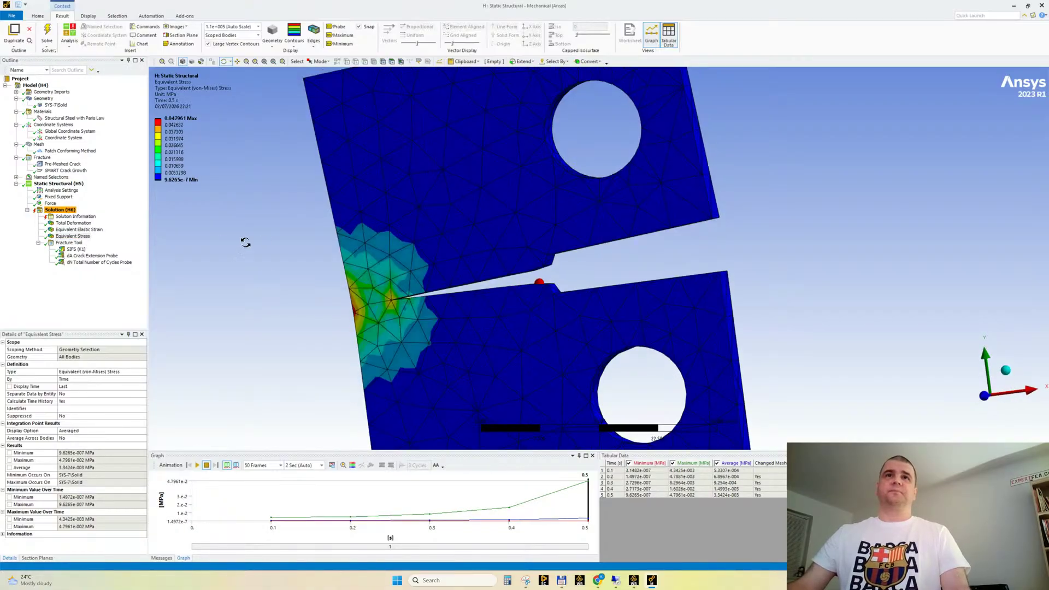
mouse_move(398, 298)
left_mouse_down()
mouse_move(450, 286)
mouse_move(417, 294)
left_mouse_up()
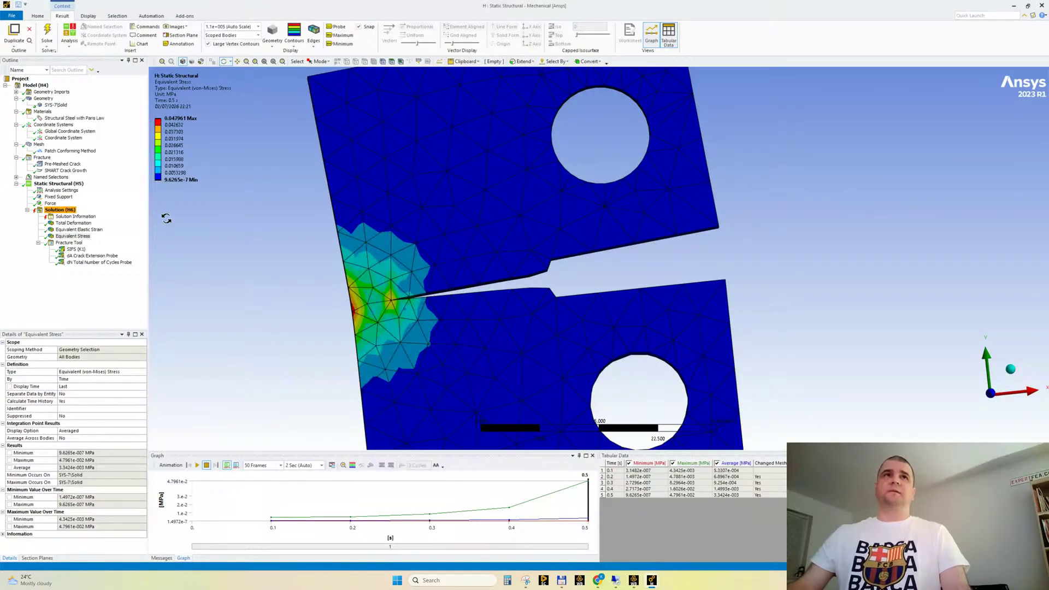
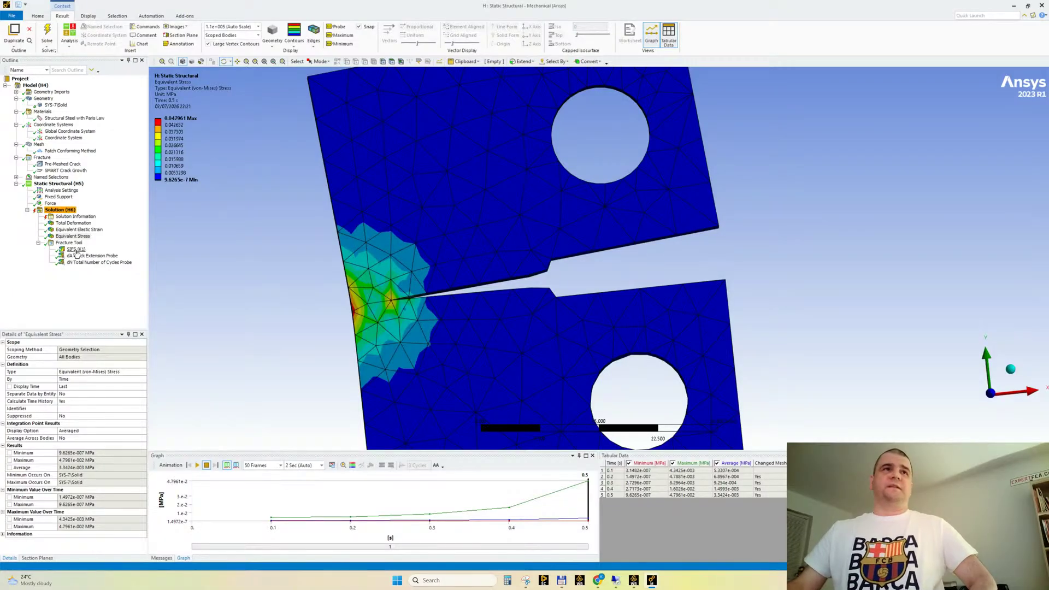
Display the SIFS (K1) result and examine it along the crack front through the specimen's thickness
left_click(76, 249)
scroll(356, 246, "down", 2)
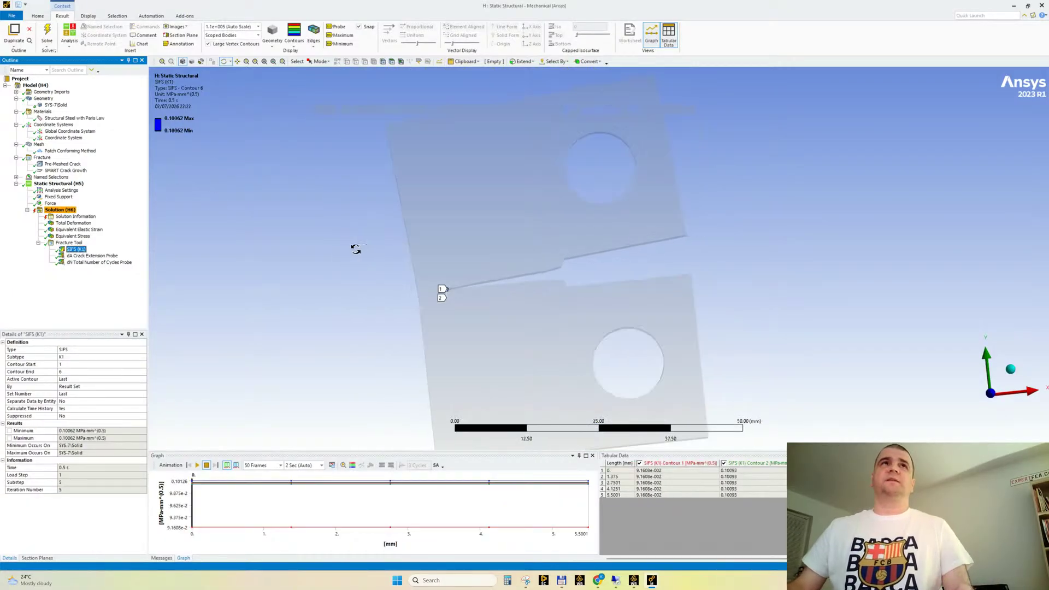
mouse_move(355, 248)
left_mouse_down()
mouse_move(365, 227)
mouse_move(349, 245)
left_mouse_up()
middle_click_drag(349, 246, 351, 246)
scroll(481, 287, "up", 2)
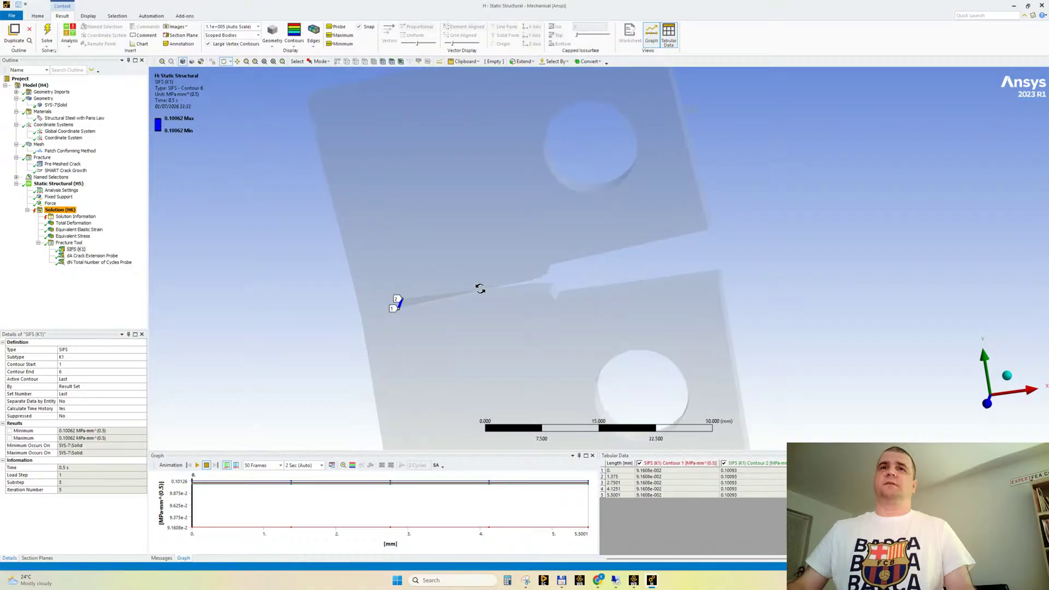
middle_click_drag(499, 329, 495, 296, "ctrl")
left_click_drag(365, 451, 365, 435)
mouse_move(420, 295)
left_mouse_down()
mouse_move(408, 302)
mouse_move(404, 291)
left_mouse_up()
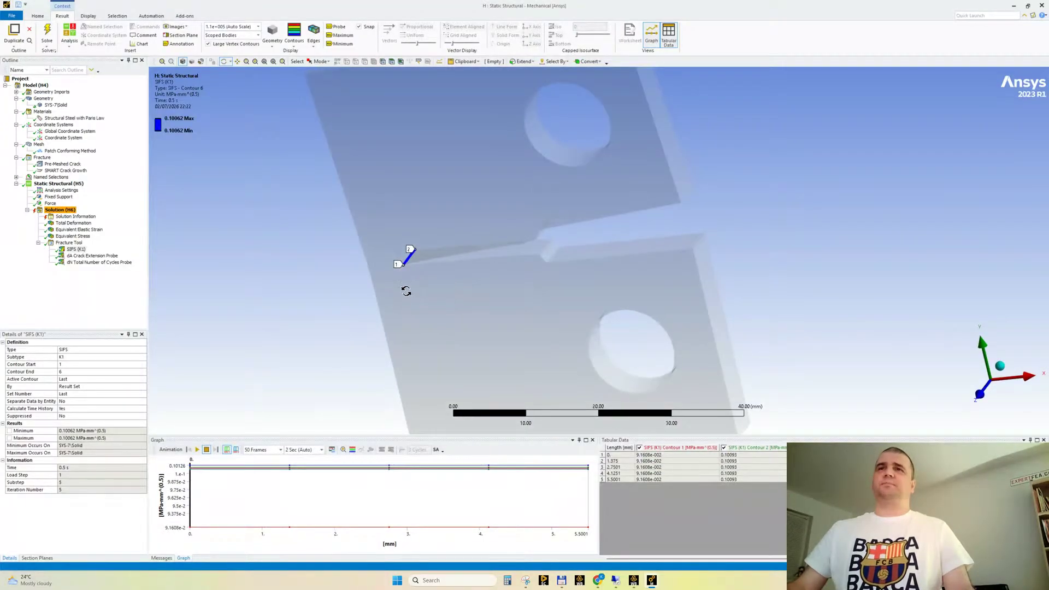
scroll(402, 271, "up", 3)
middle_click_drag(356, 295, 431, 320, "ctrl")
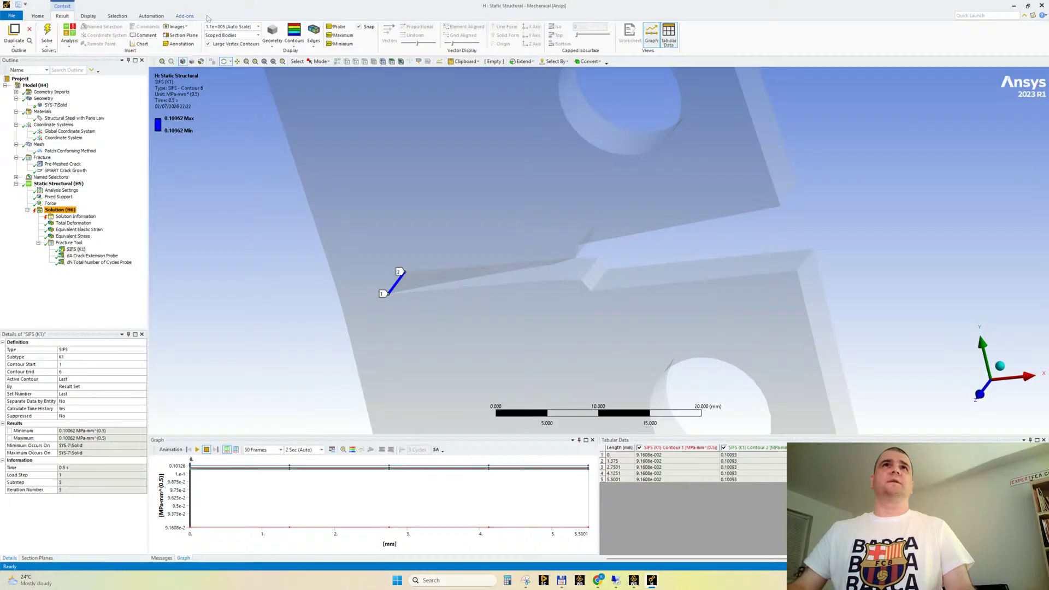
Switch the unit system to the metre-based metric system so the SIFS (K1) result is given in Pa·m^(0.5)
left_click(38, 16)
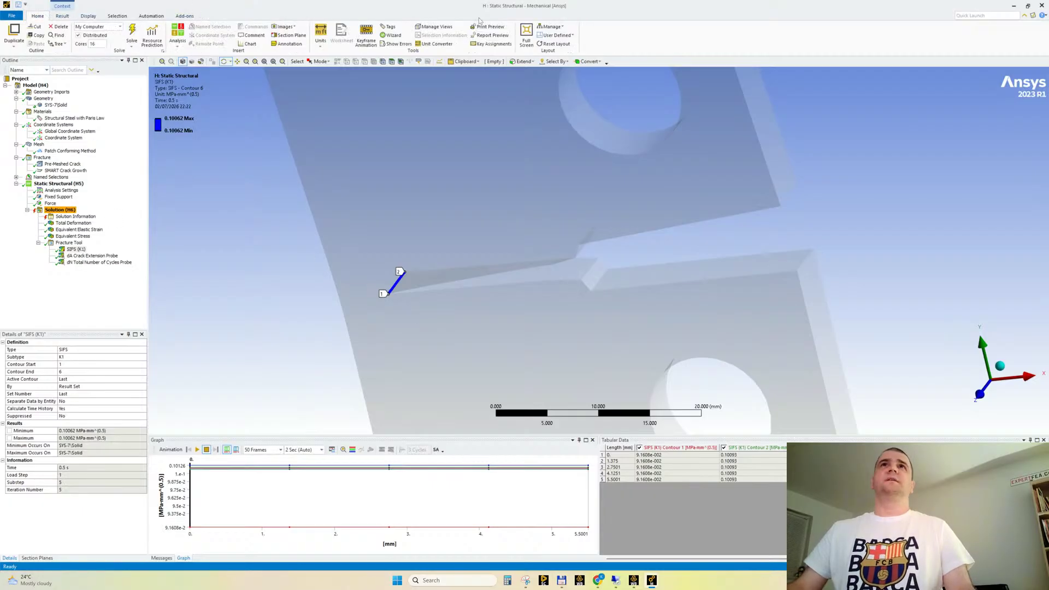
left_click(321, 34)
left_click(328, 62)
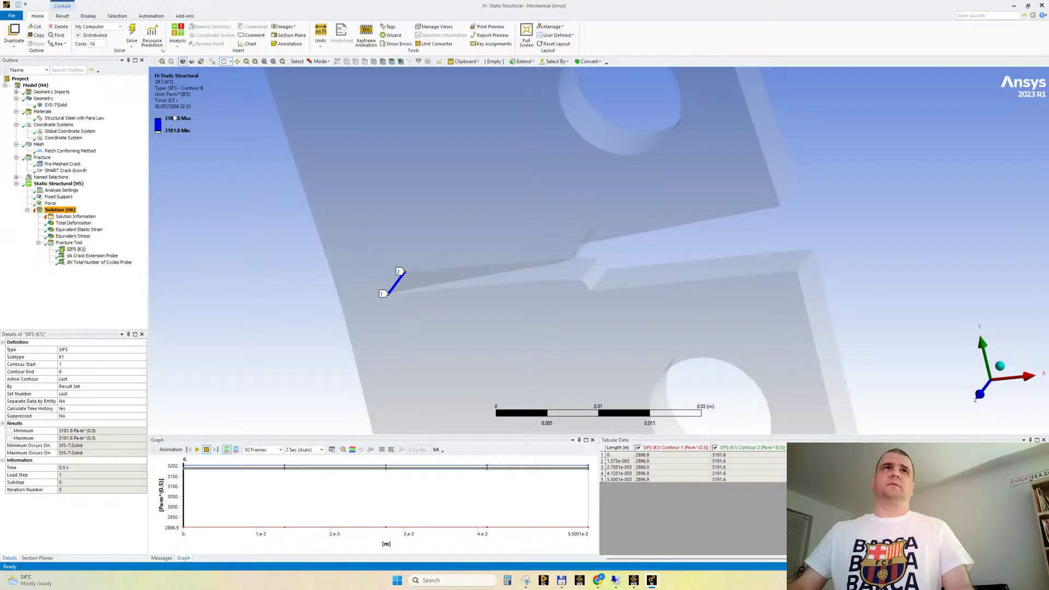
Switch to Chrome and begin a Google query in a new maximized tab with "I have obtained in FEA 3200 Pa*m^0.5"
mouse_move(598, 581)
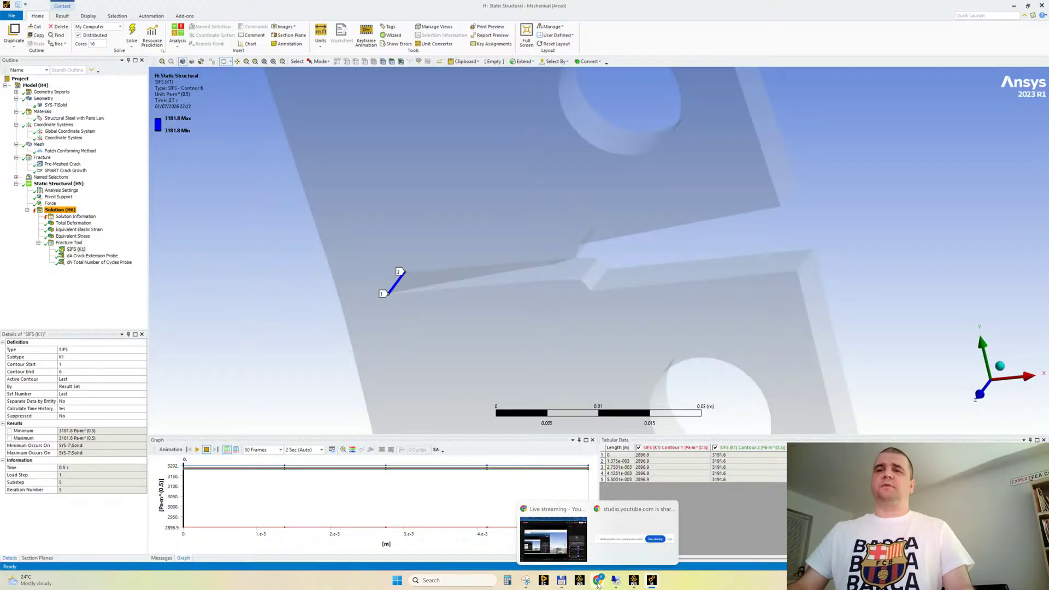
left_click(575, 534)
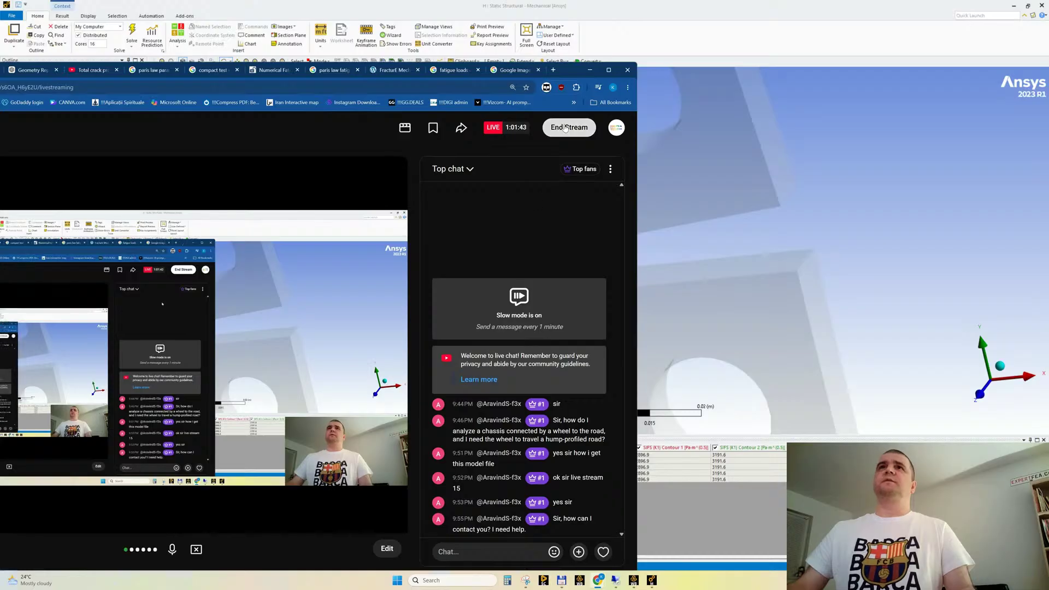
left_click(553, 70)
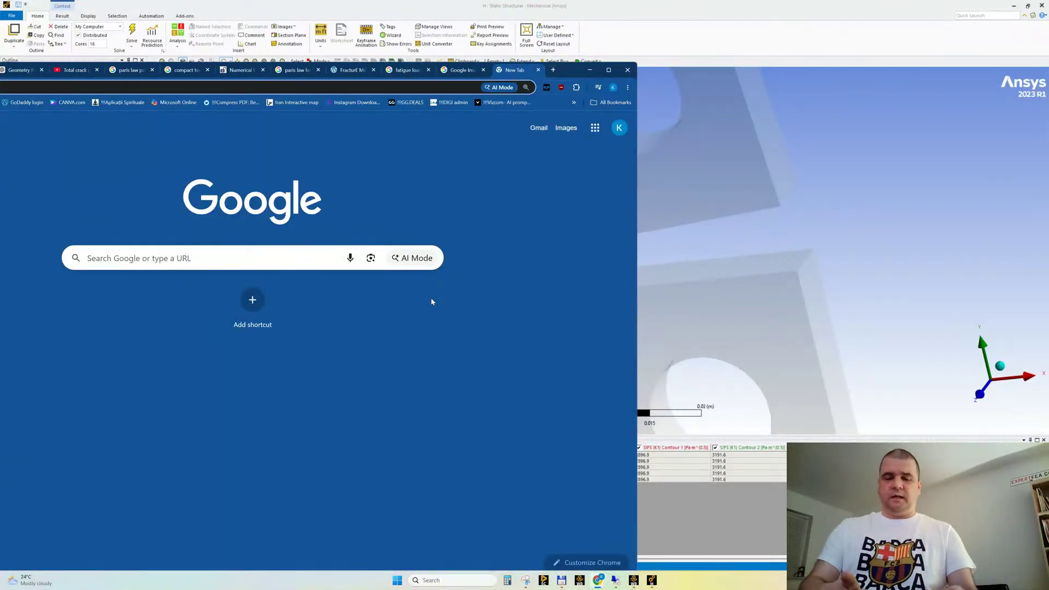
type("i have")
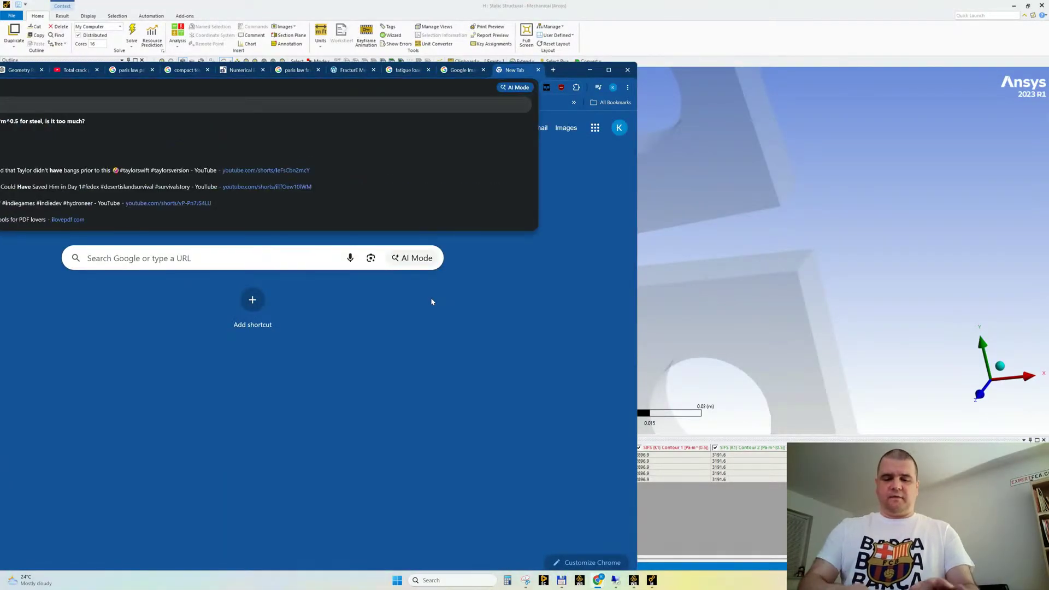
type(" of phase lo")
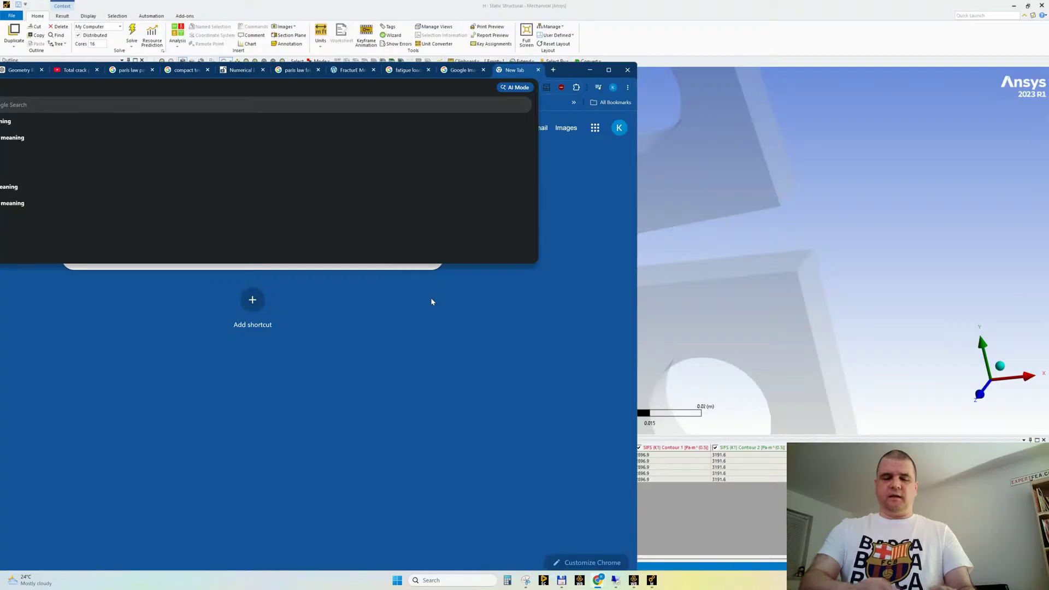
left_click(609, 70)
type("3200")
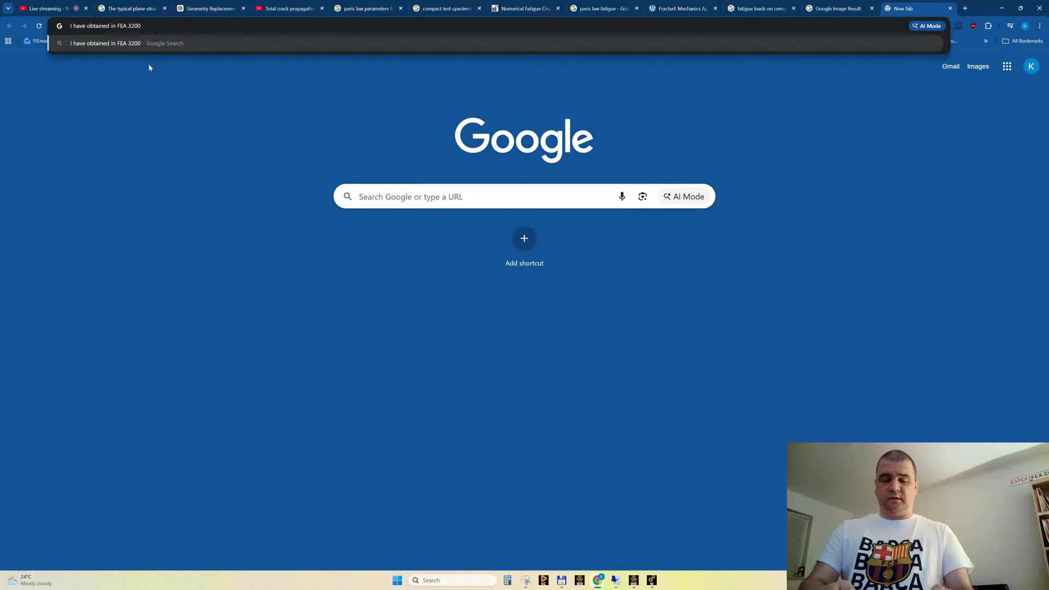
type(" Pa")
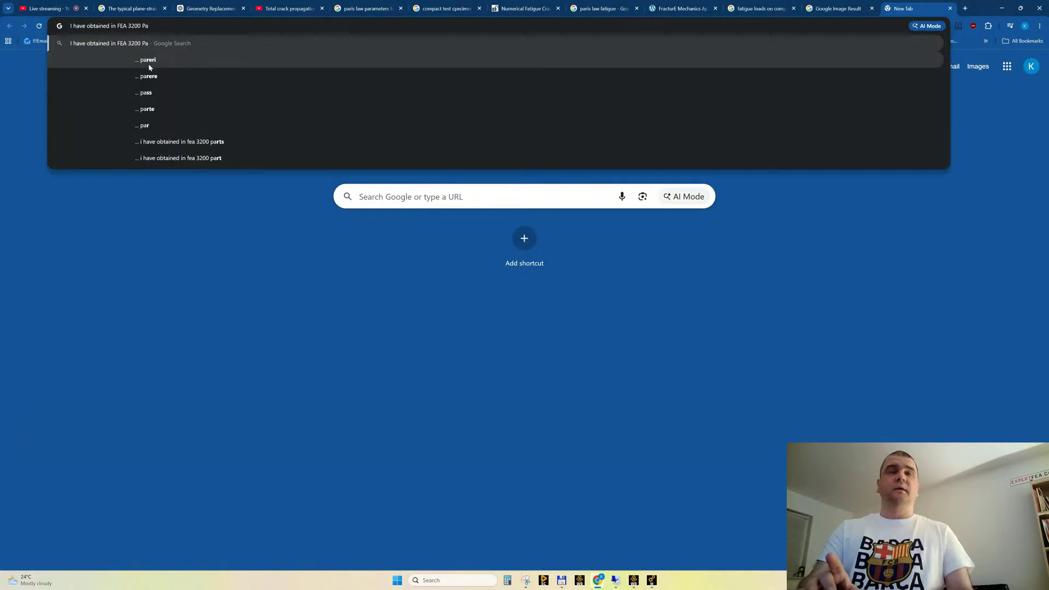
type("*")
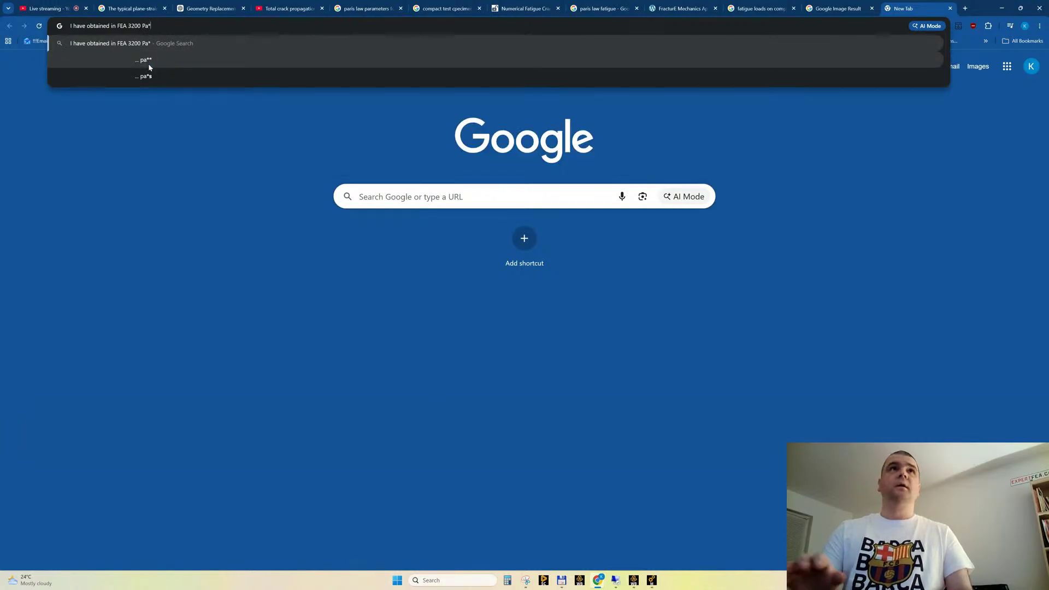
type("m")
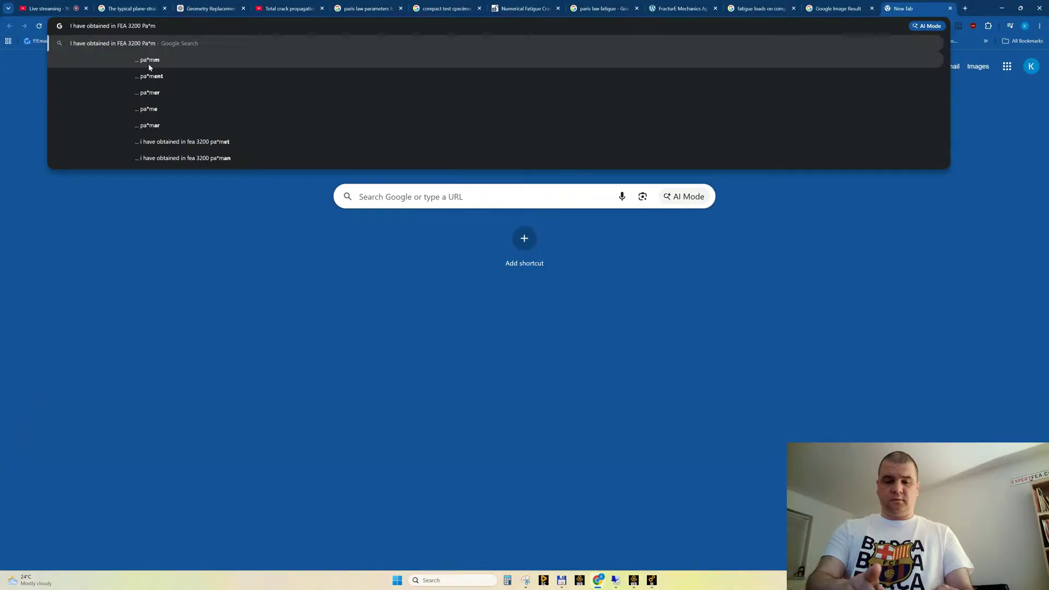
type("^")
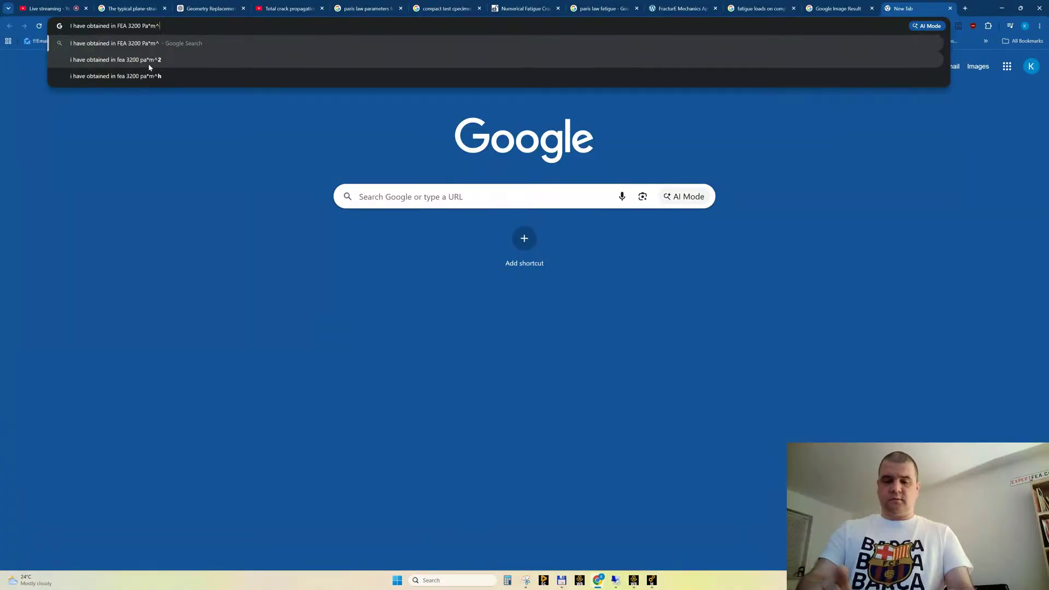
type("0.5")
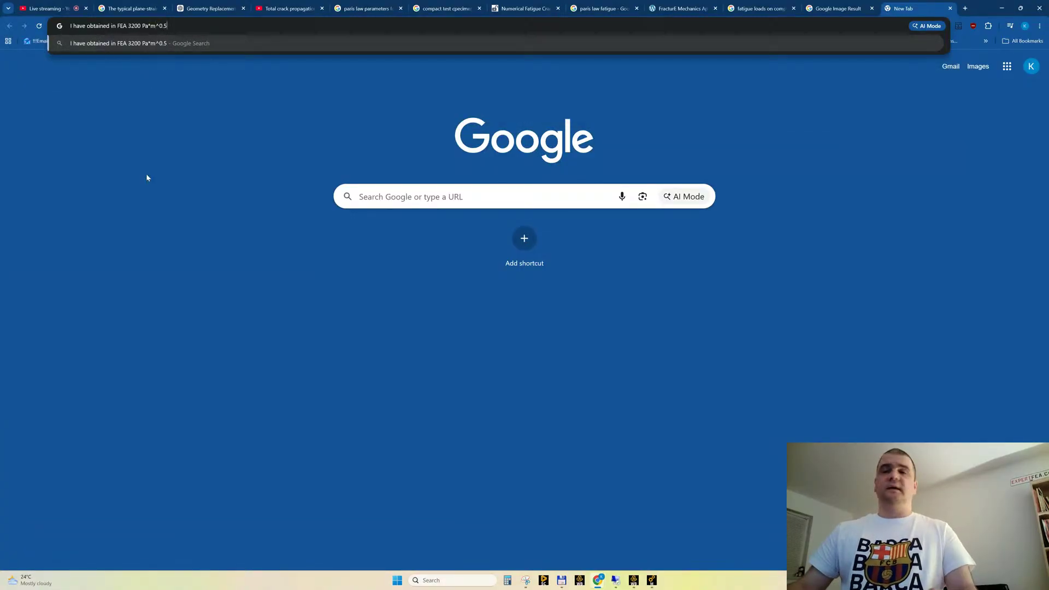
Recheck the SIFS (K1) value in the H : Static Structural window of Ansys Mechanical and return to the Chrome query
left_click(652, 580)
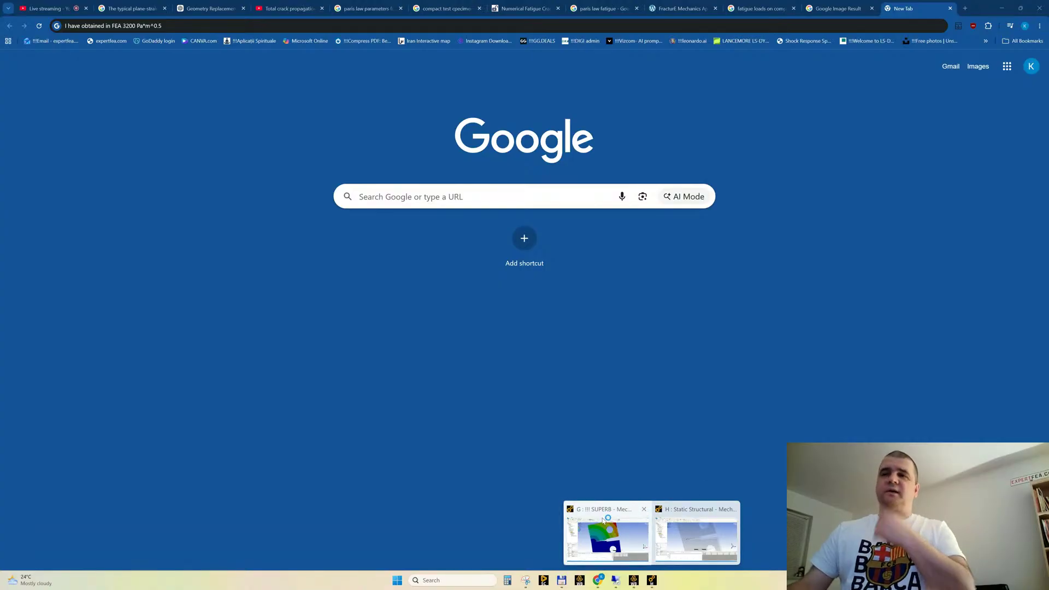
left_click(699, 538)
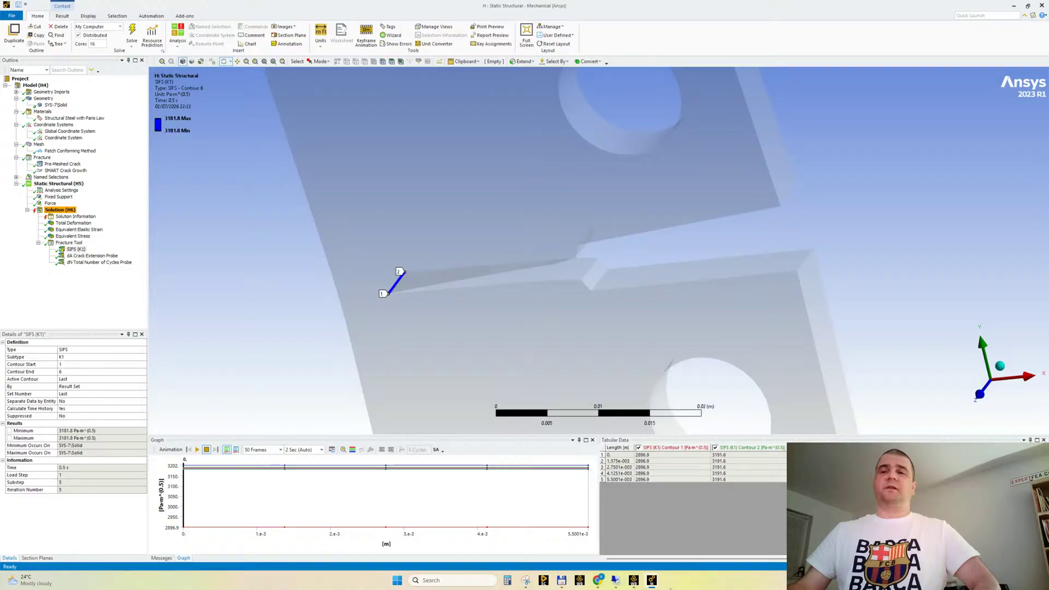
mouse_move(597, 581)
left_click(558, 540)
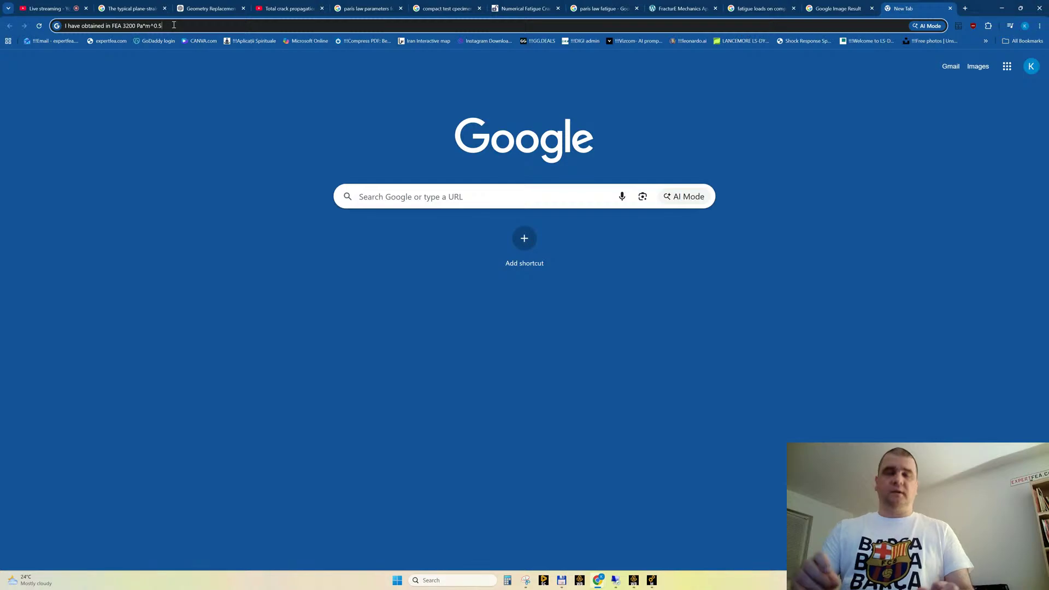
Extend the query with ", is it useful compared to"
type(", is it")
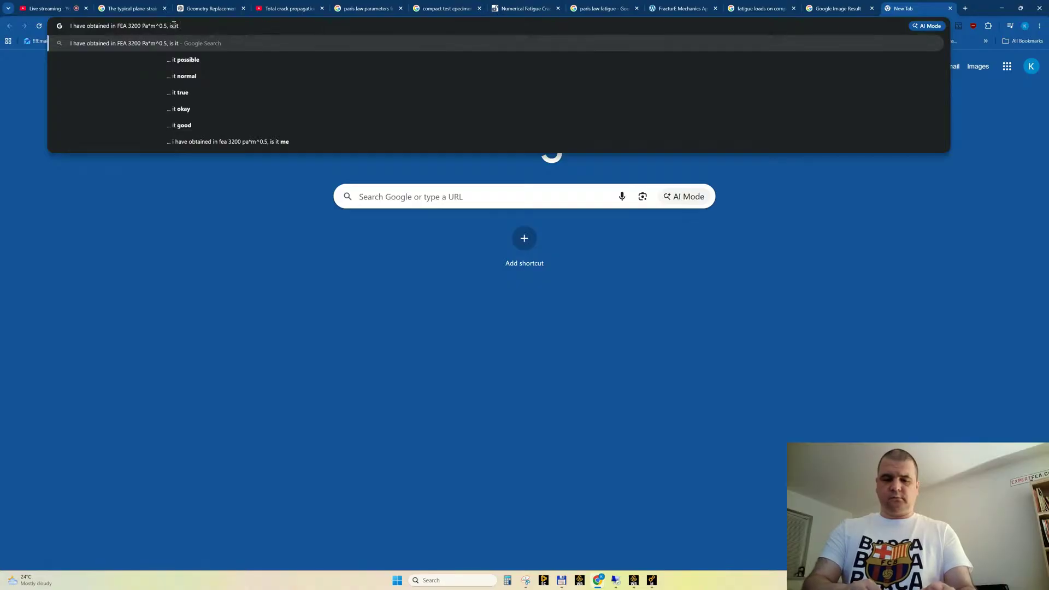
type("usw")
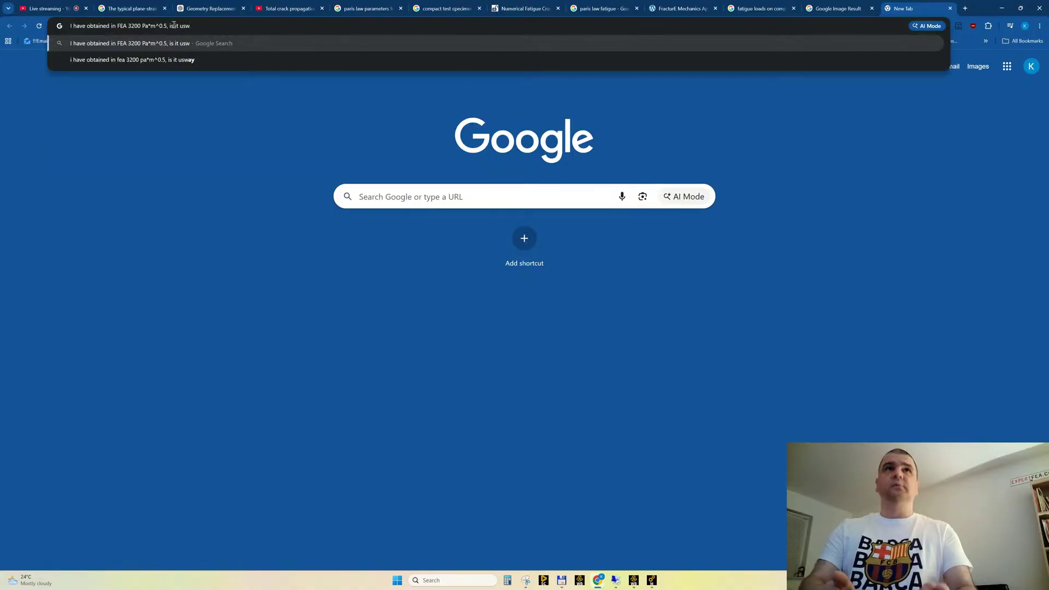
key("BackSpace")
type("efu")
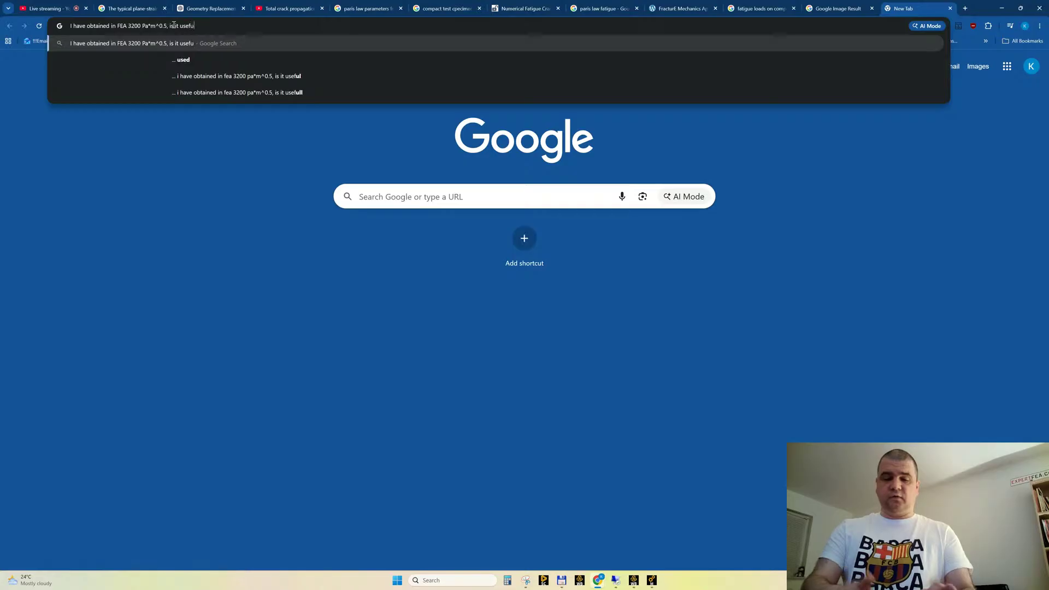
type("l compared to")
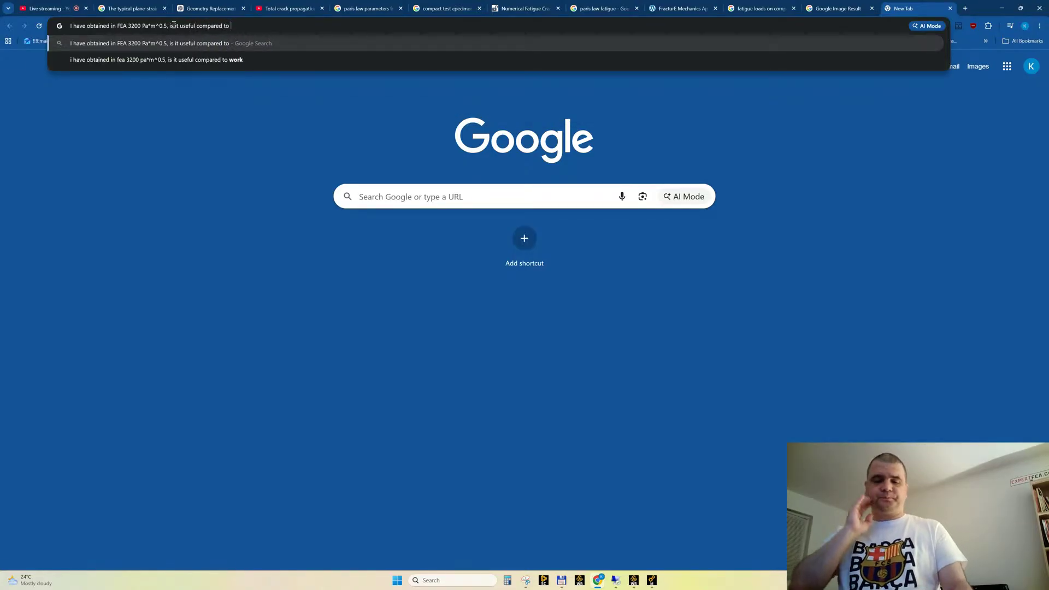
Check the open Paris law parameters and compact specimen searches and the MDPI fatigue crack growth article for the specimen's material
left_click(369, 11)
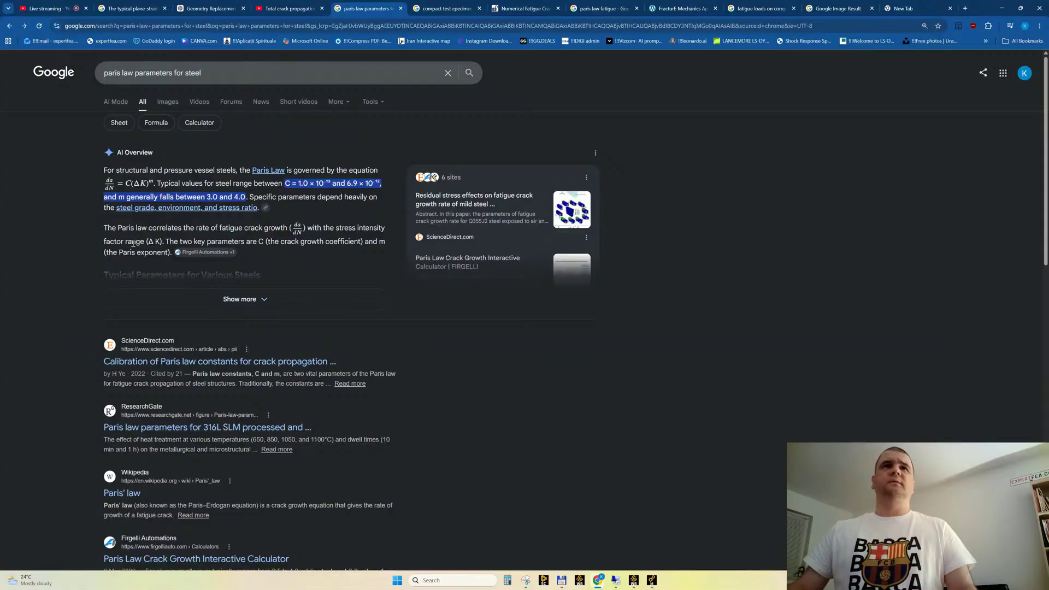
left_click(445, 9)
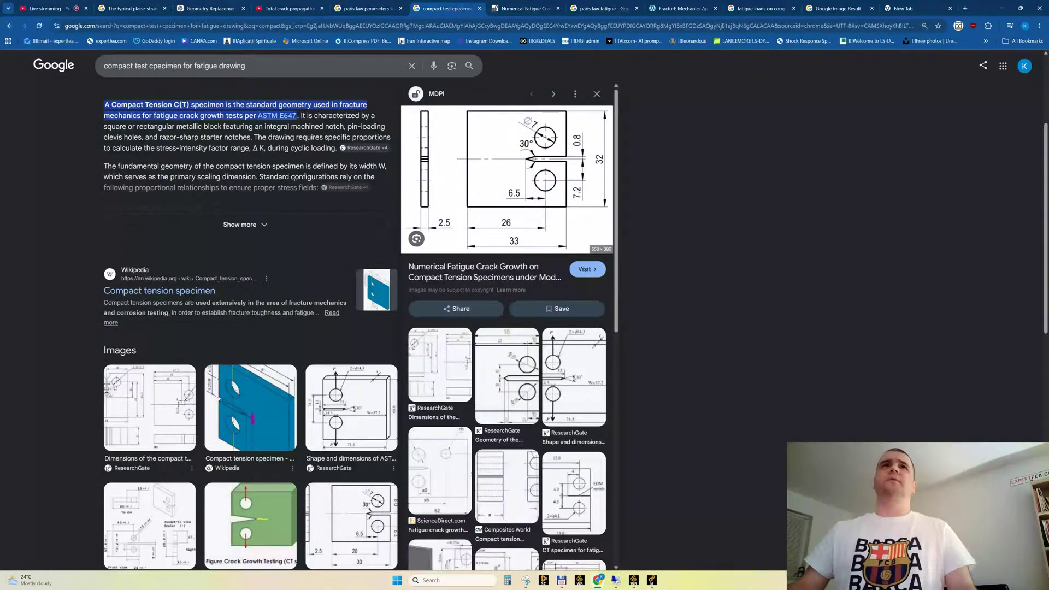
left_click(525, 9)
scroll(554, 386, "up", 15)
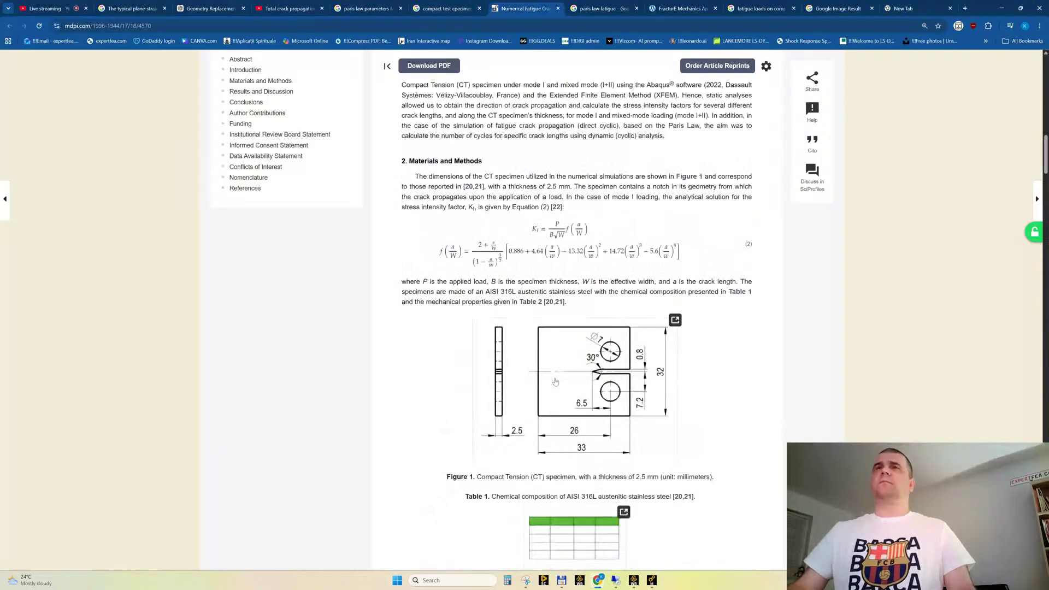
scroll(550, 380, "up", 8)
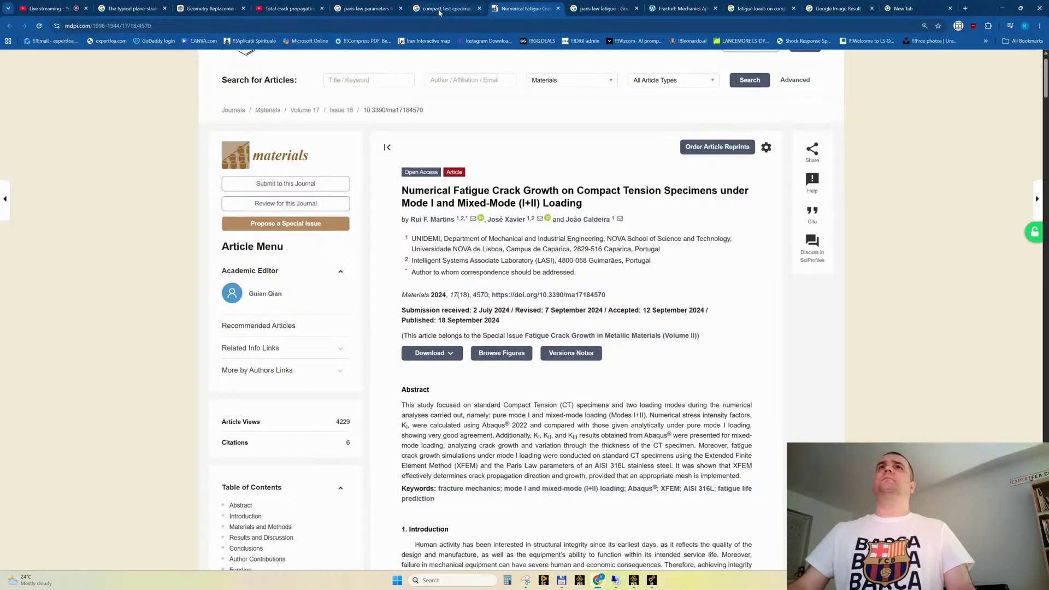
Complete the query with "Kic allowable value for steel?" and run the Google search
left_click(904, 8)
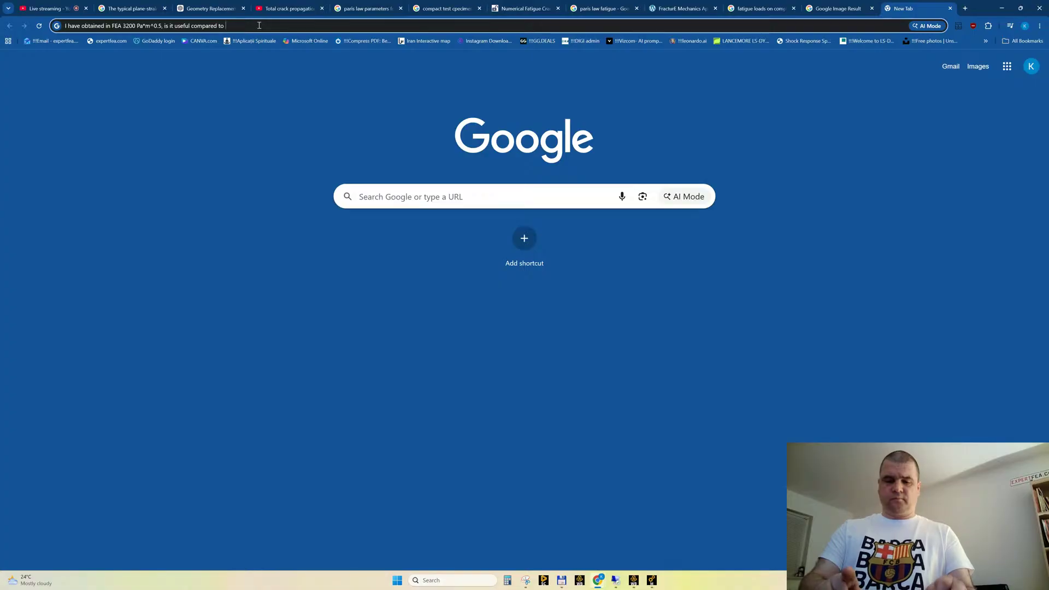
type("allowable v")
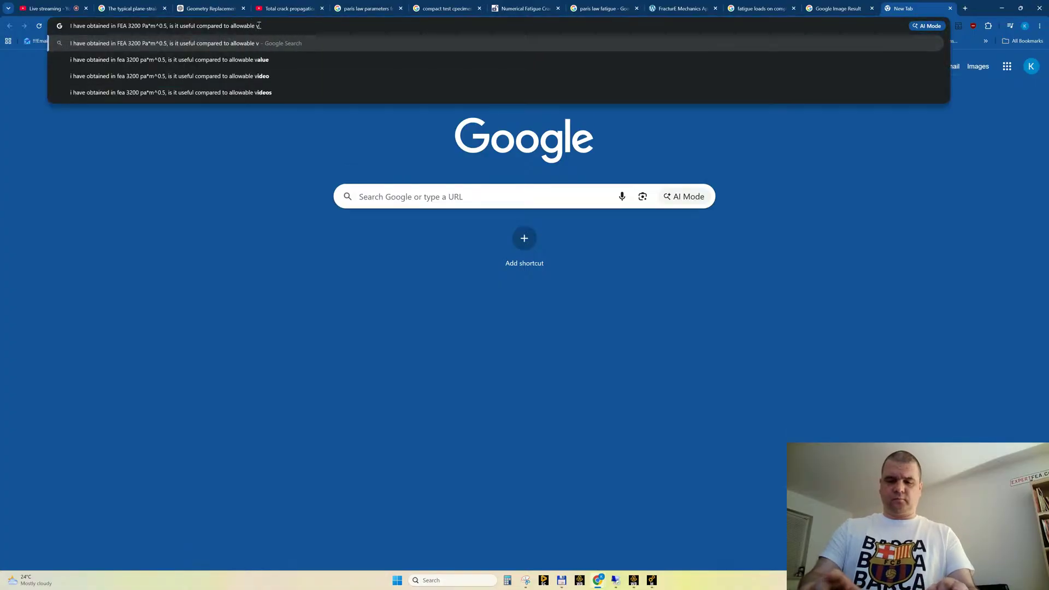
type("alue for st")
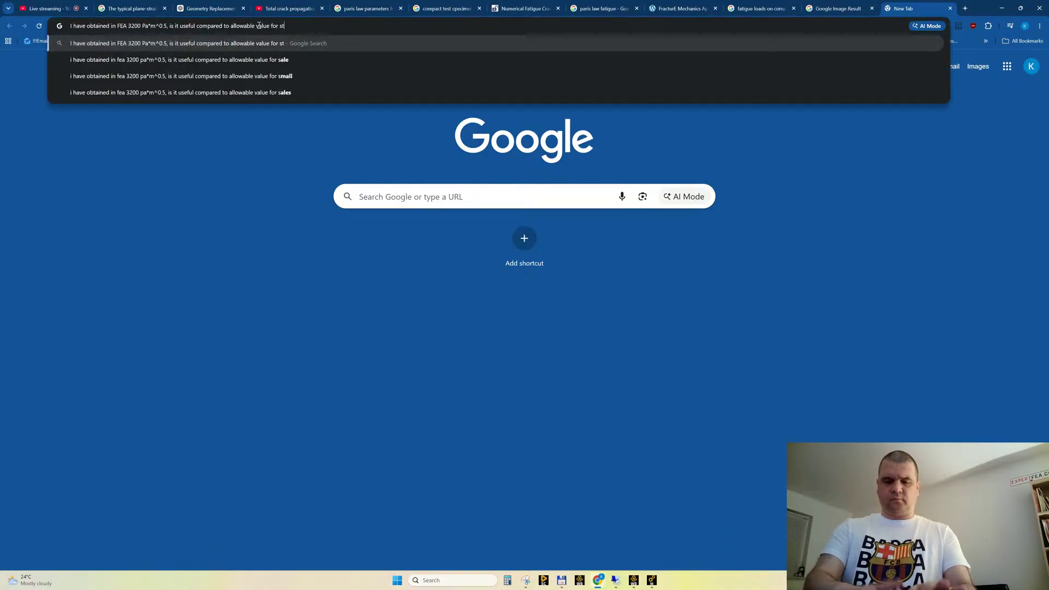
type("eel?")
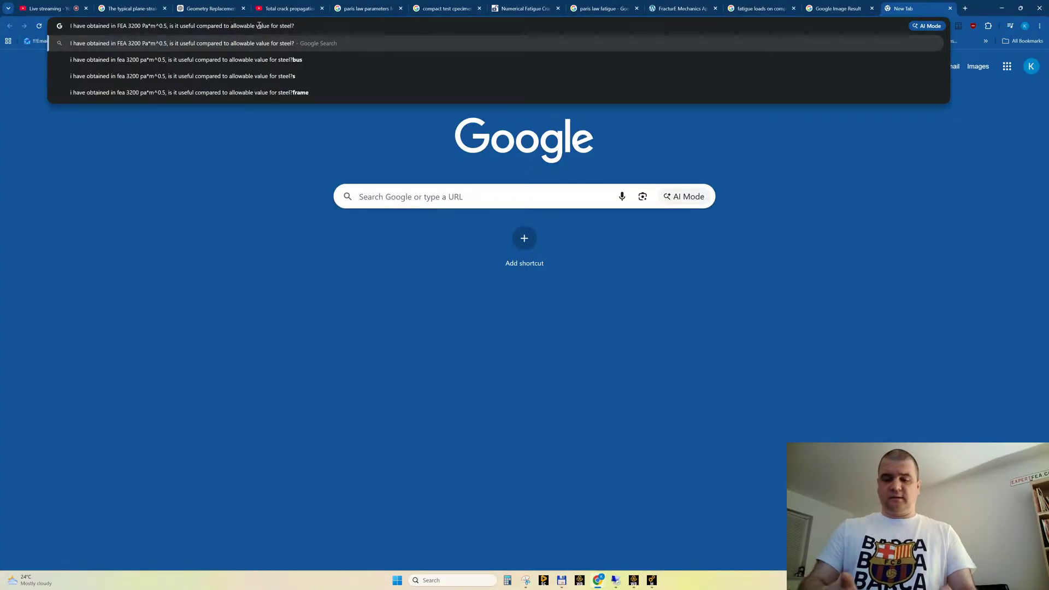
type("Kic")
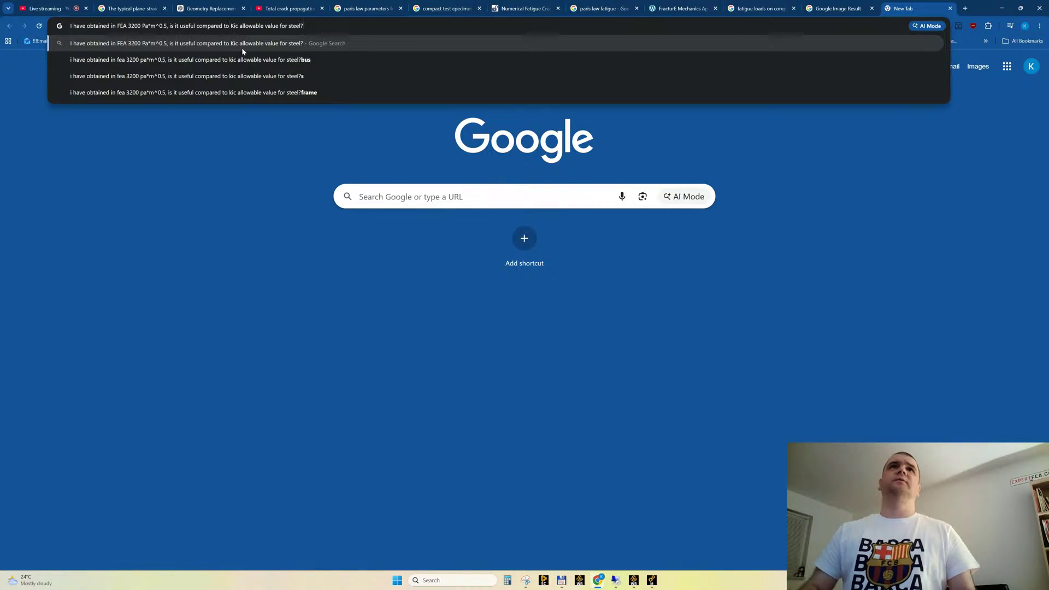
key("Return")
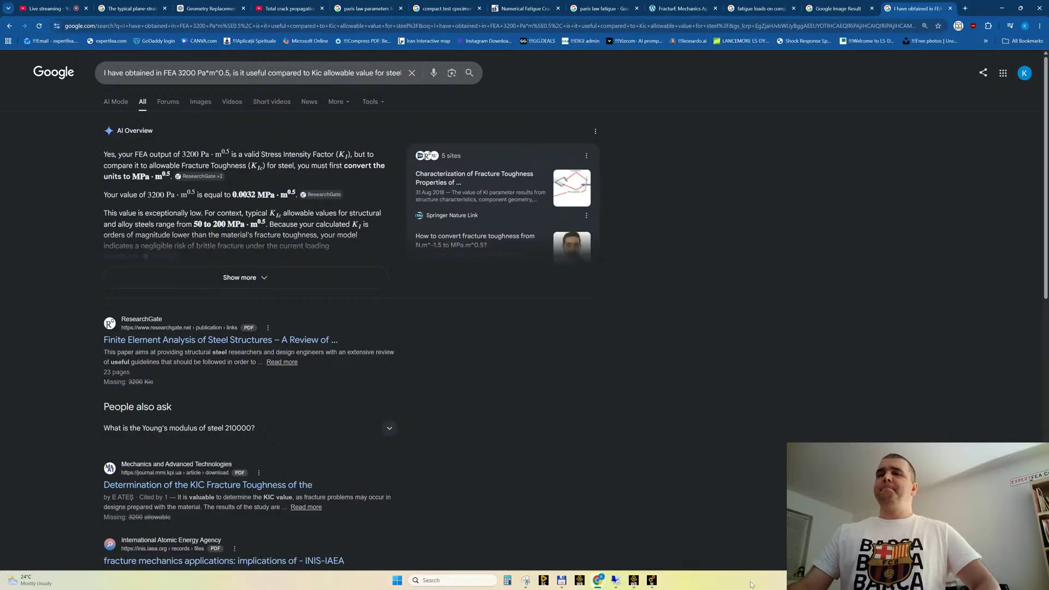
Switch to the H : Static Structural window of Ansys Mechanical and set the unit system to Metric (mm, kg, N, s, mV, mA)
left_click(651, 581)
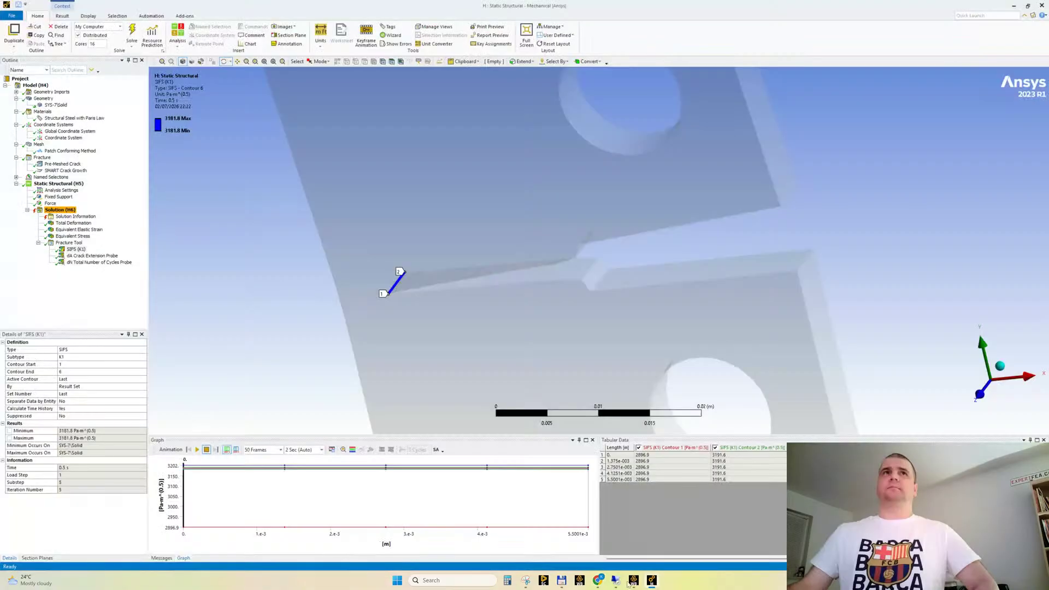
left_click(321, 34)
left_click(320, 78)
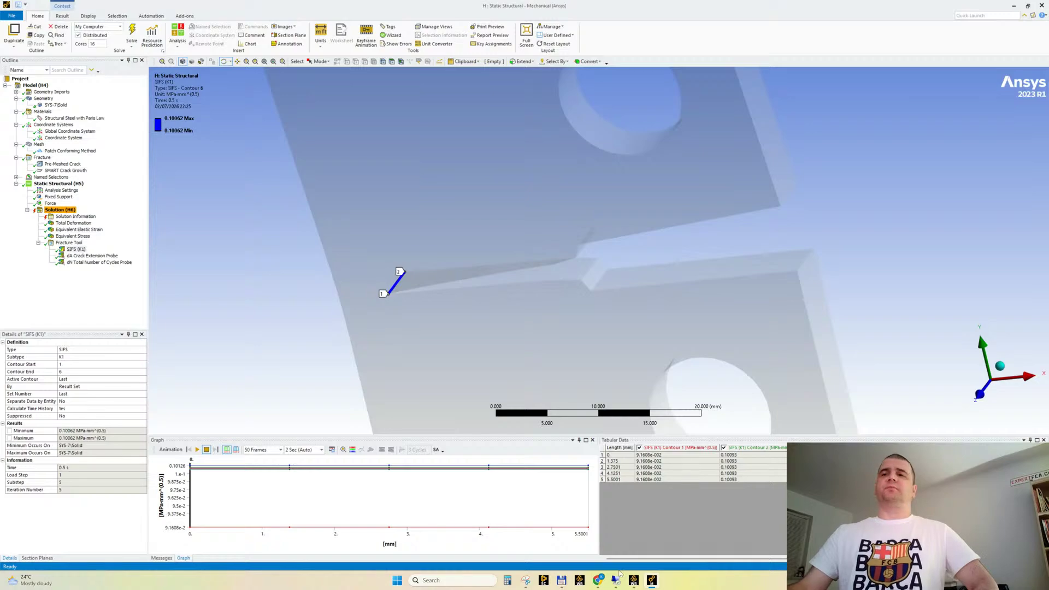
Return to the Kic search in Chrome, expand the full AI Overview and highlight the typical Kic range for structural and alloy steels
mouse_move(597, 584)
left_click(552, 538)
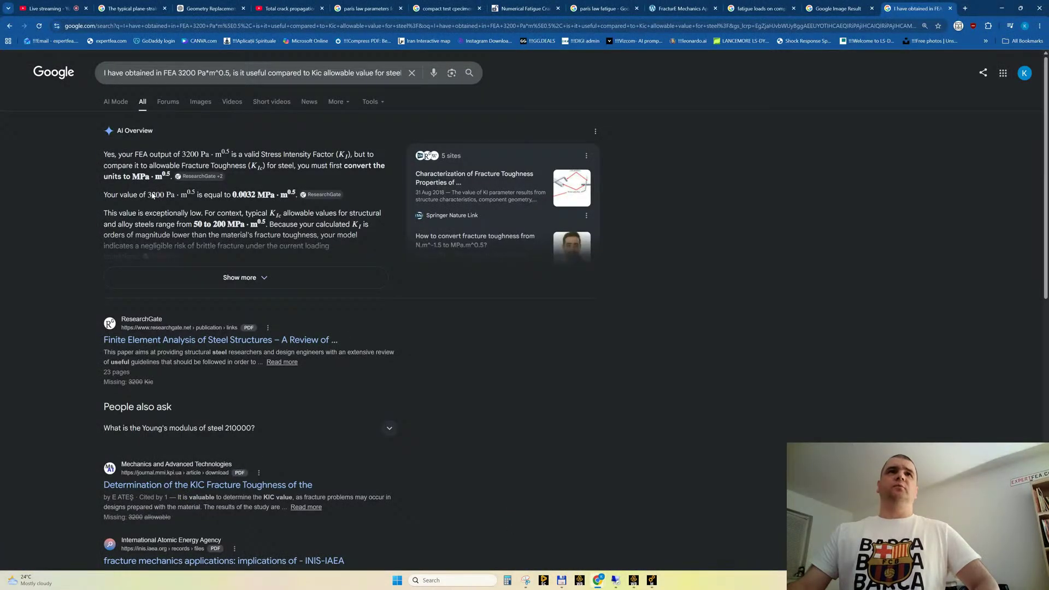
left_click(240, 278)
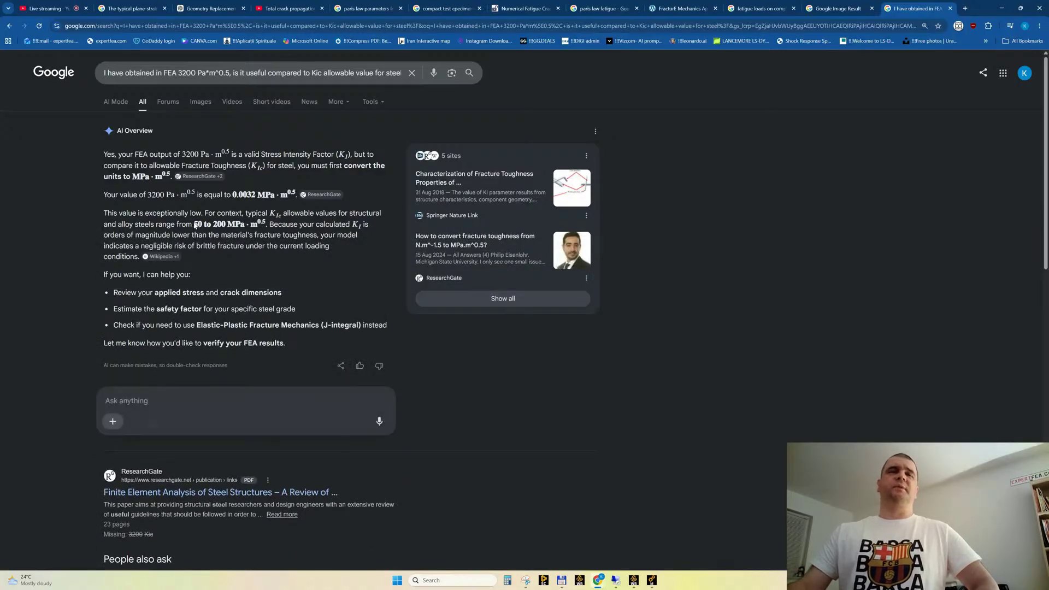
left_click_drag(193, 224, 236, 226)
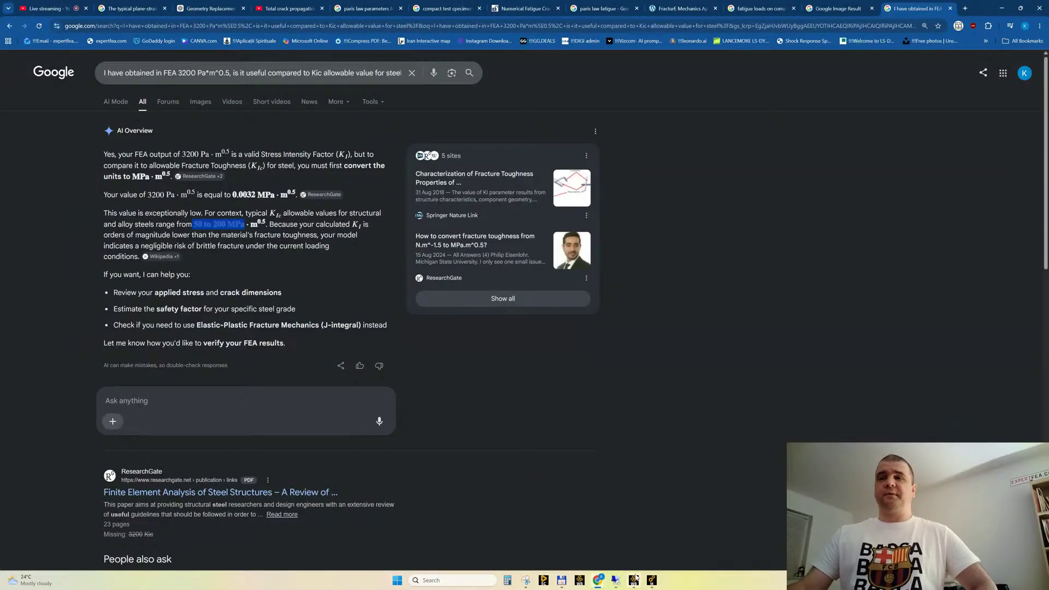
Switch back to Ansys Mechanical and review the Equivalent Stress and Equivalent Elastic Strain results around the crack
left_click(651, 580)
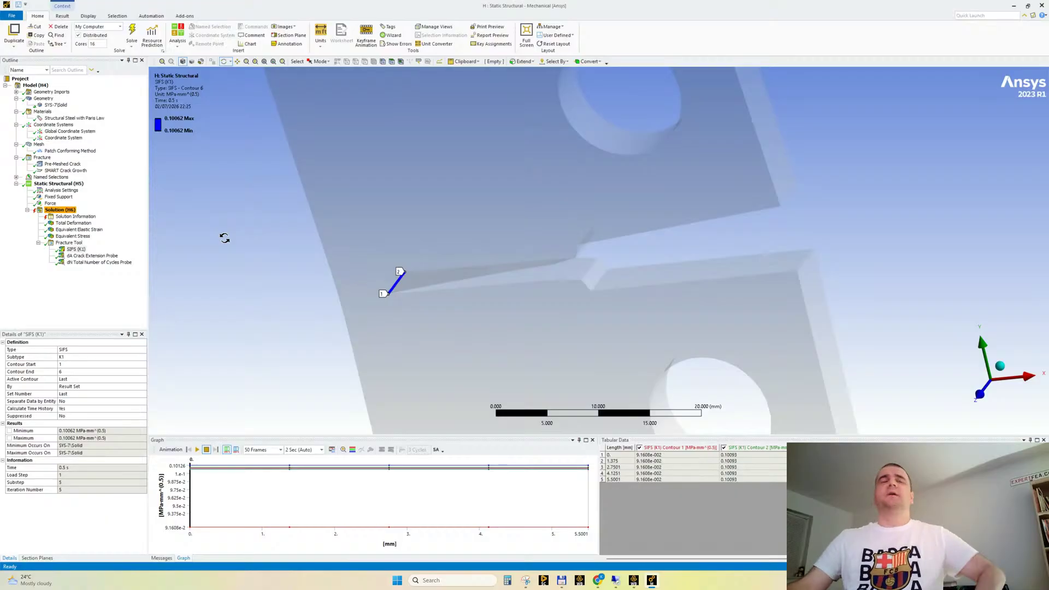
left_click(82, 235)
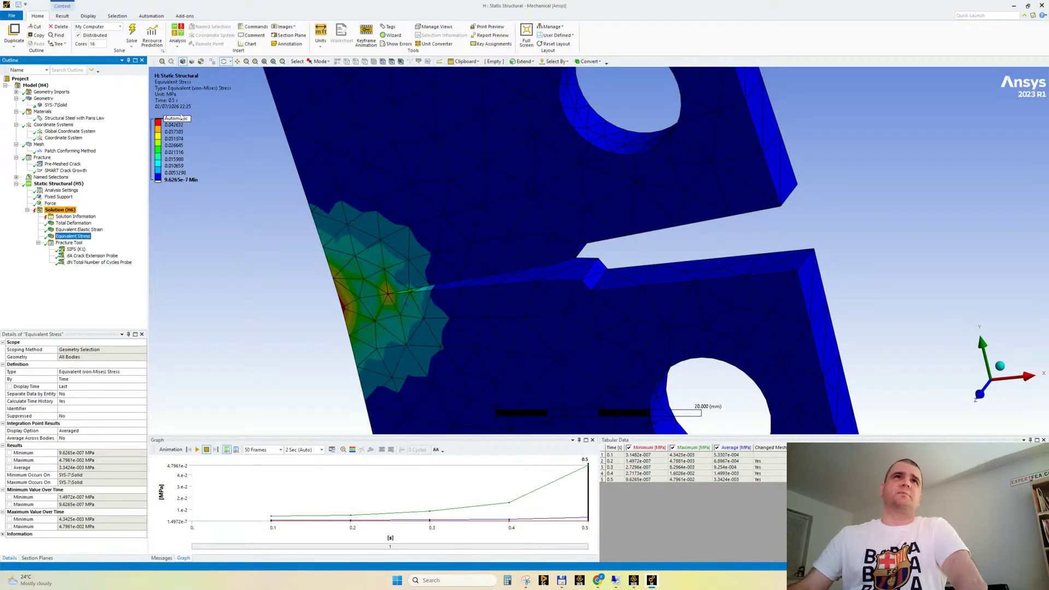
left_click(81, 230)
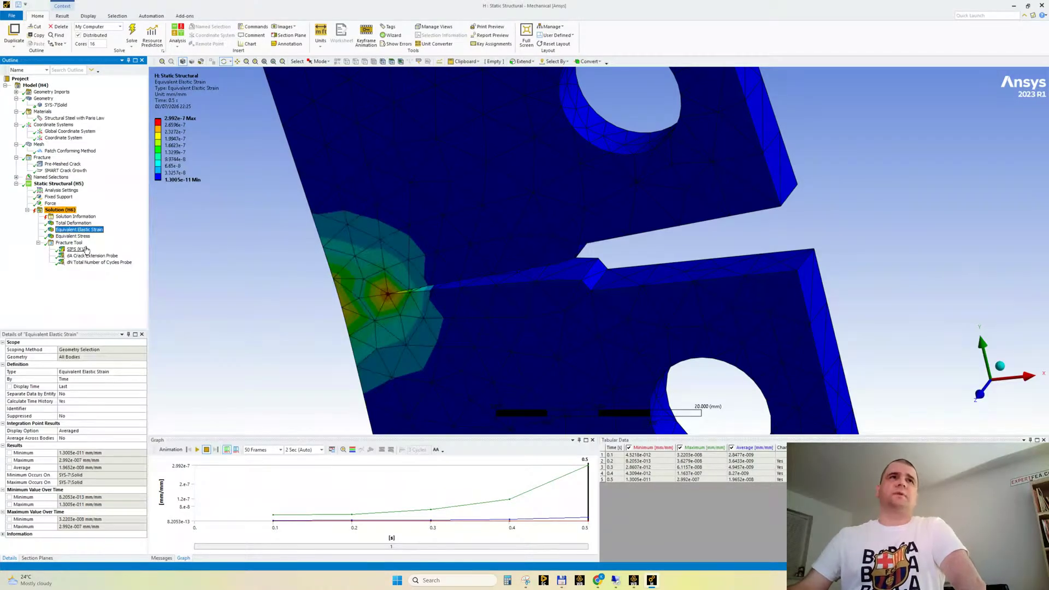
Inspect the Force load on the specimen's upper hole and its Y component value at the end time
left_click(52, 204)
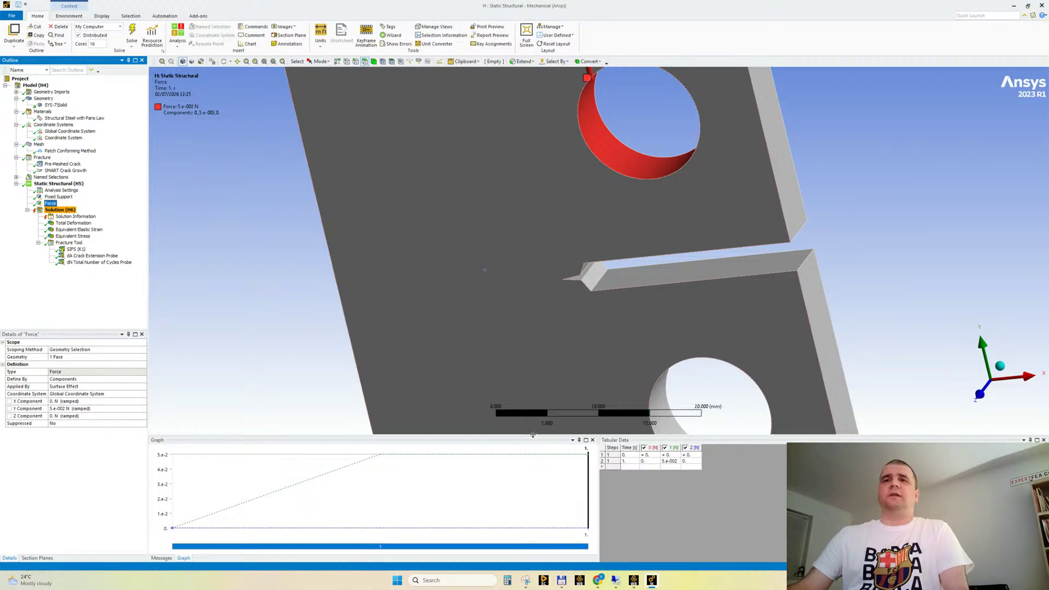
left_click_drag(533, 436, 509, 462)
scroll(586, 211, "down", 1)
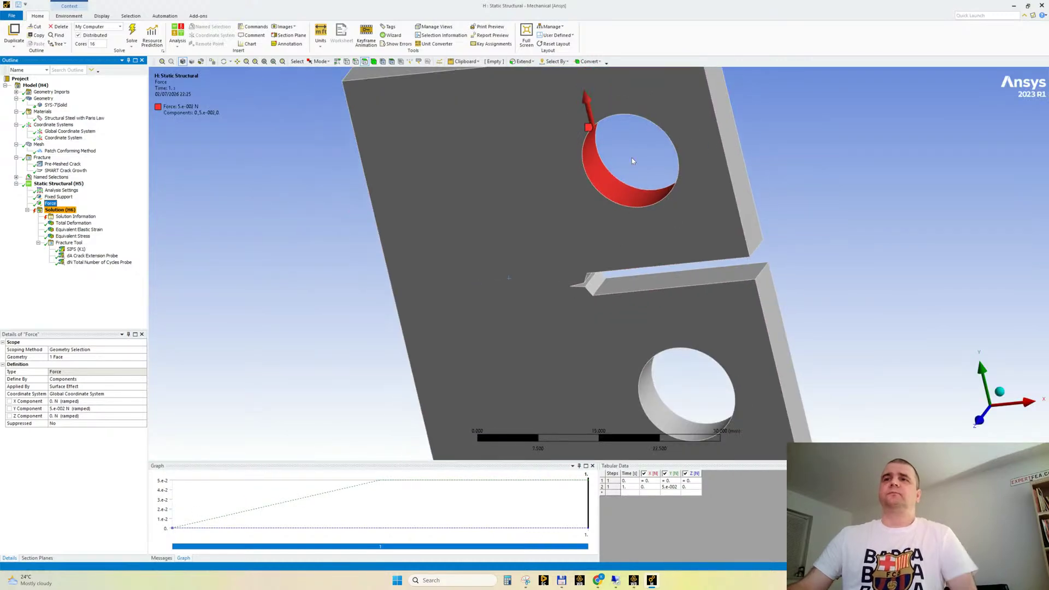
scroll(589, 229, "down", 1)
middle_click_drag(588, 228, 434, 251, "ctrl")
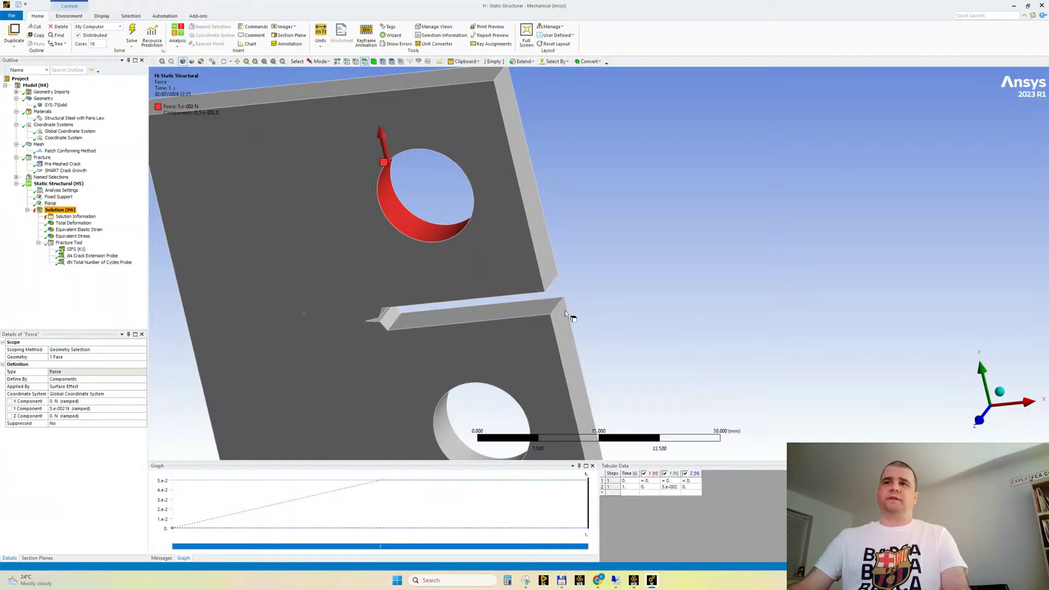
left_click(670, 487)
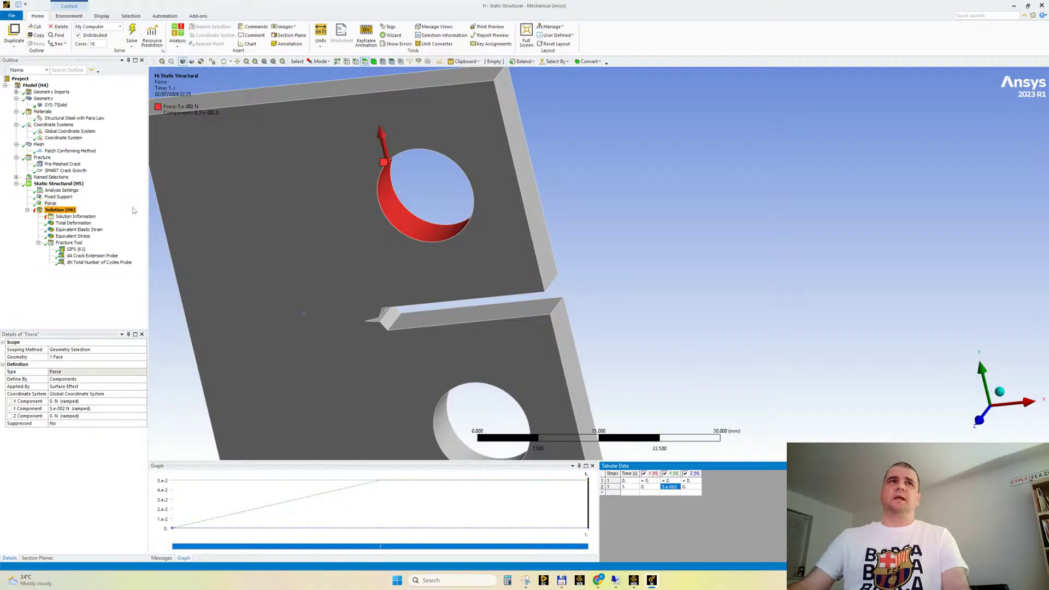
Examine the dN Total Number of Cycles Probe, its cycles graph and the cracked specimen's mesh
left_click(92, 262)
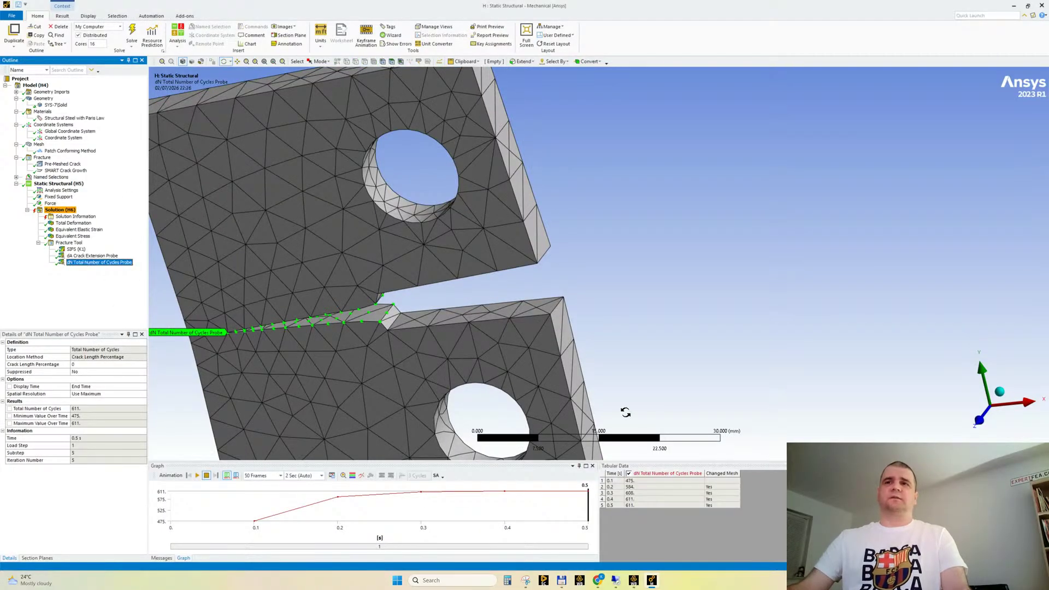
left_click_drag(623, 461, 623, 441)
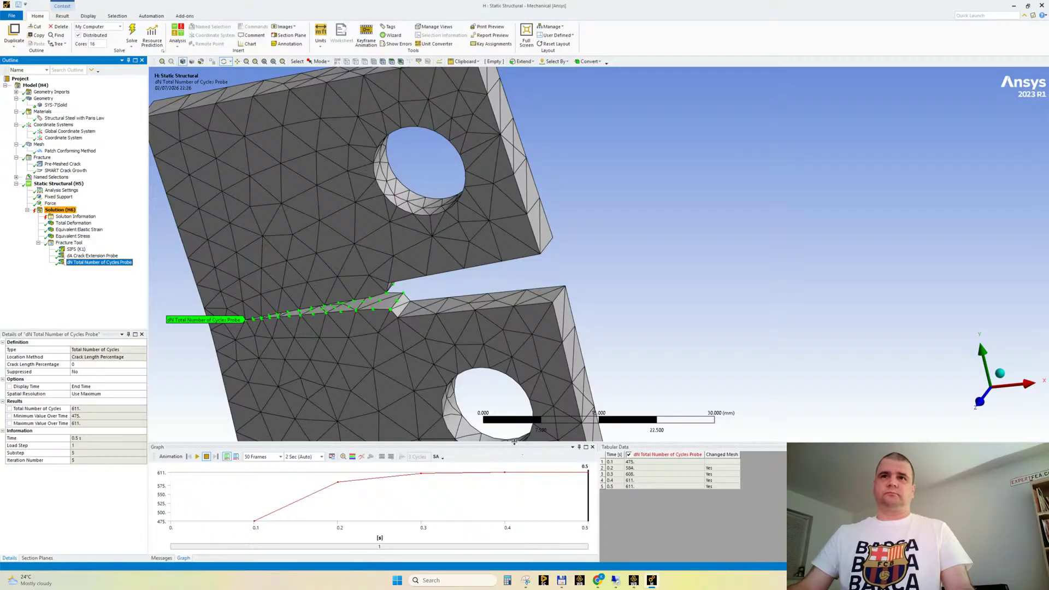
left_click_drag(514, 442, 514, 425)
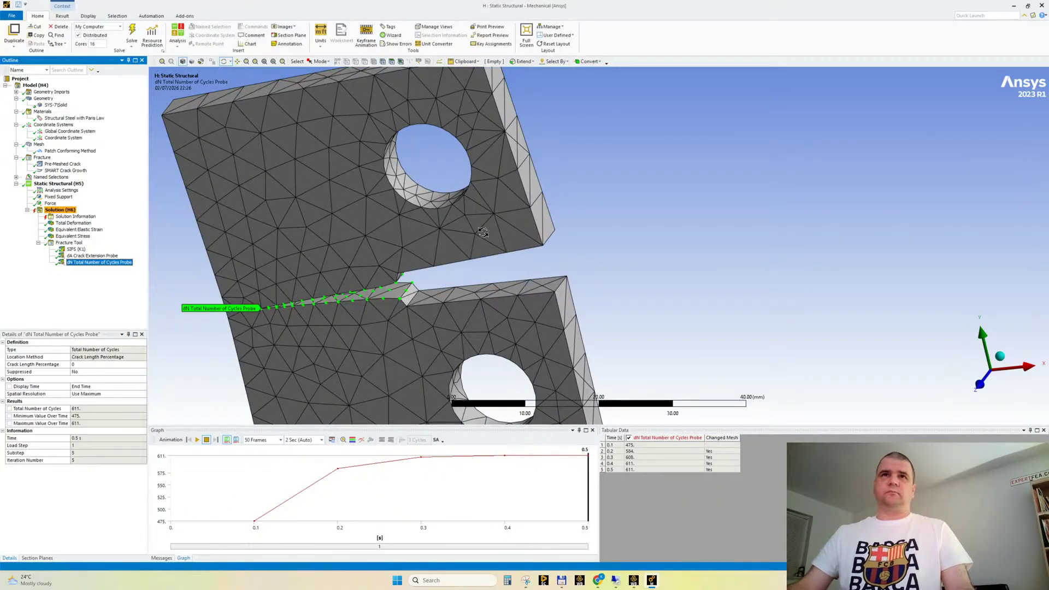
left_click_drag(483, 233, 445, 308)
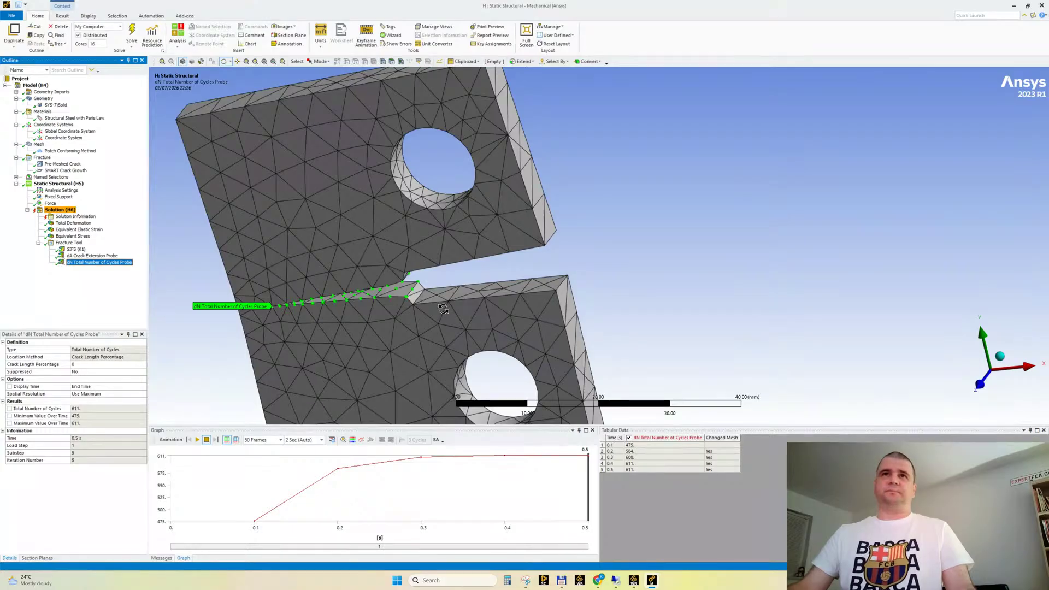
scroll(445, 308, "up", 3)
scroll(476, 312, "down", 3)
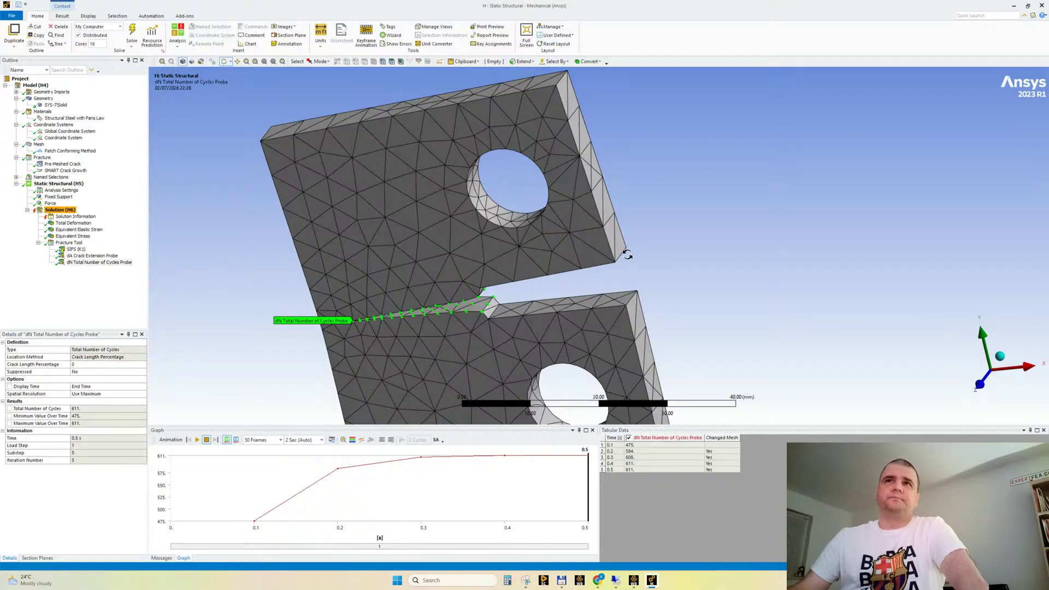
scroll(437, 240, "down", 3)
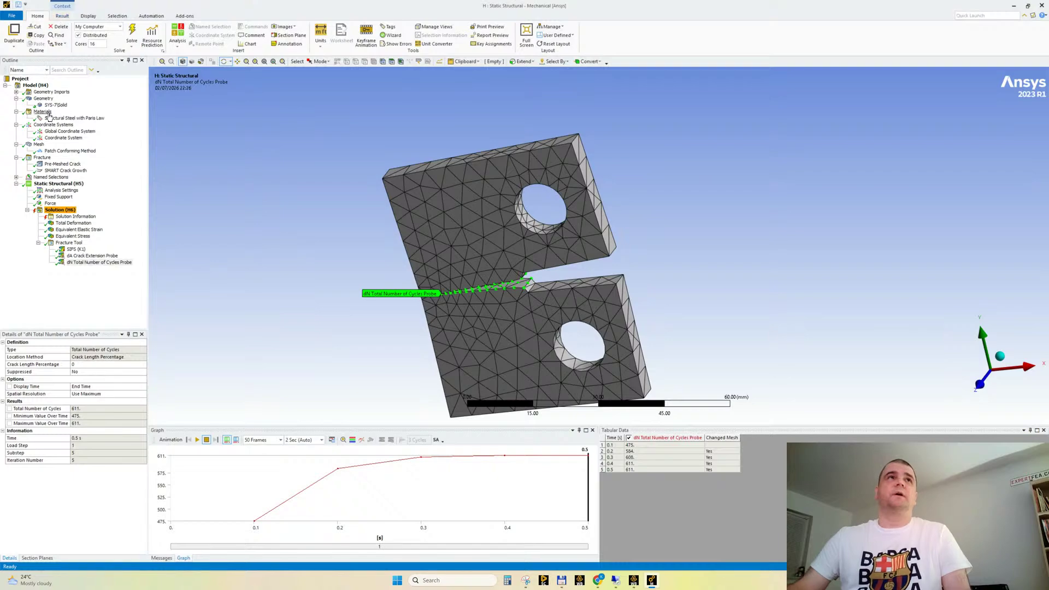
Check the active unit system and examine the uncracked CT specimen geometry around the notch and starter crack
left_click(43, 98)
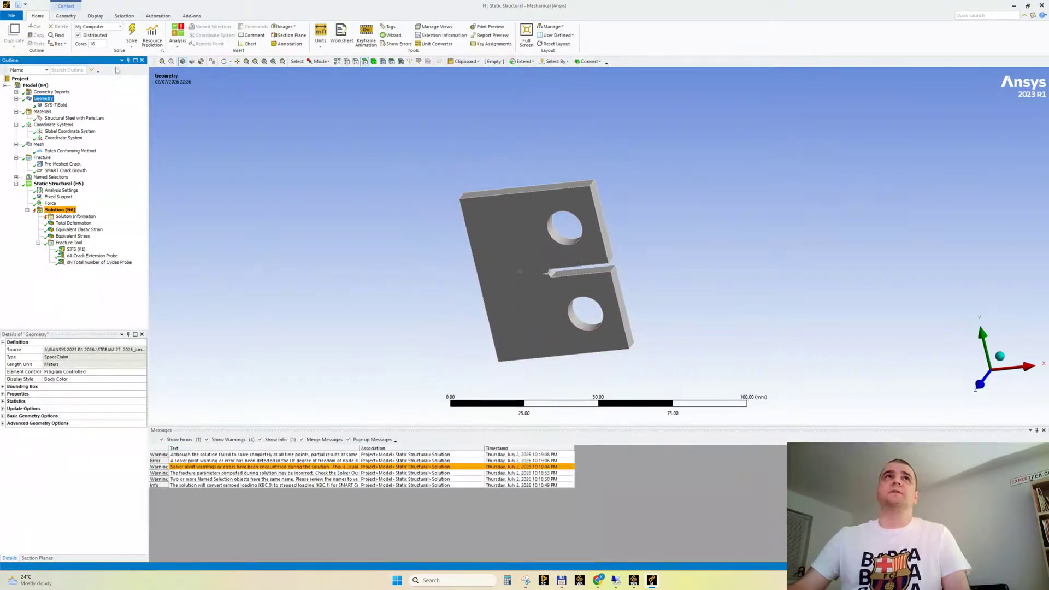
left_click(320, 36)
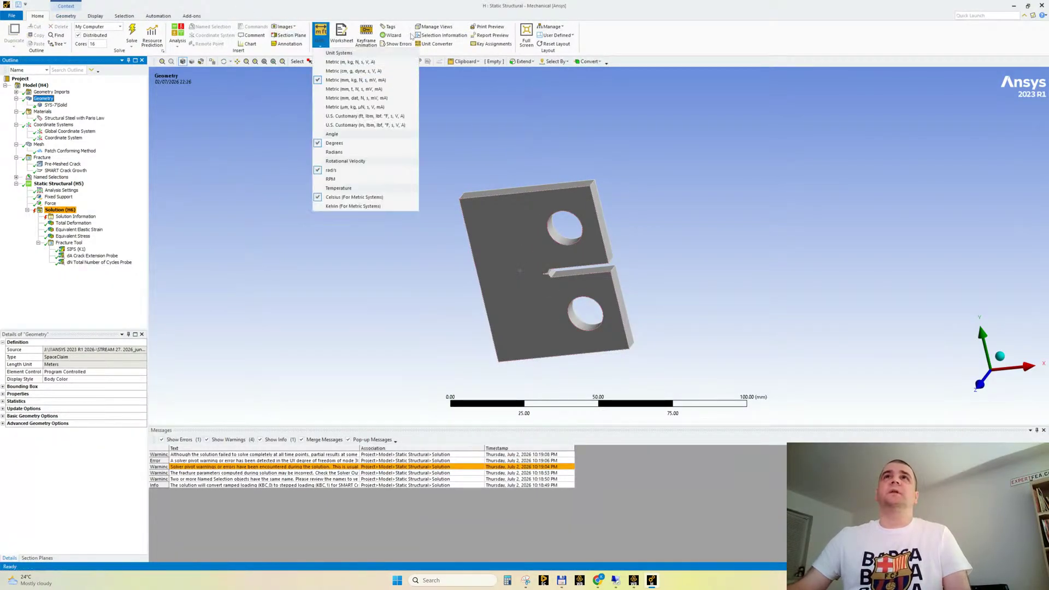
left_click(594, 17)
middle_click_drag(615, 309, 578, 375, "ctrl")
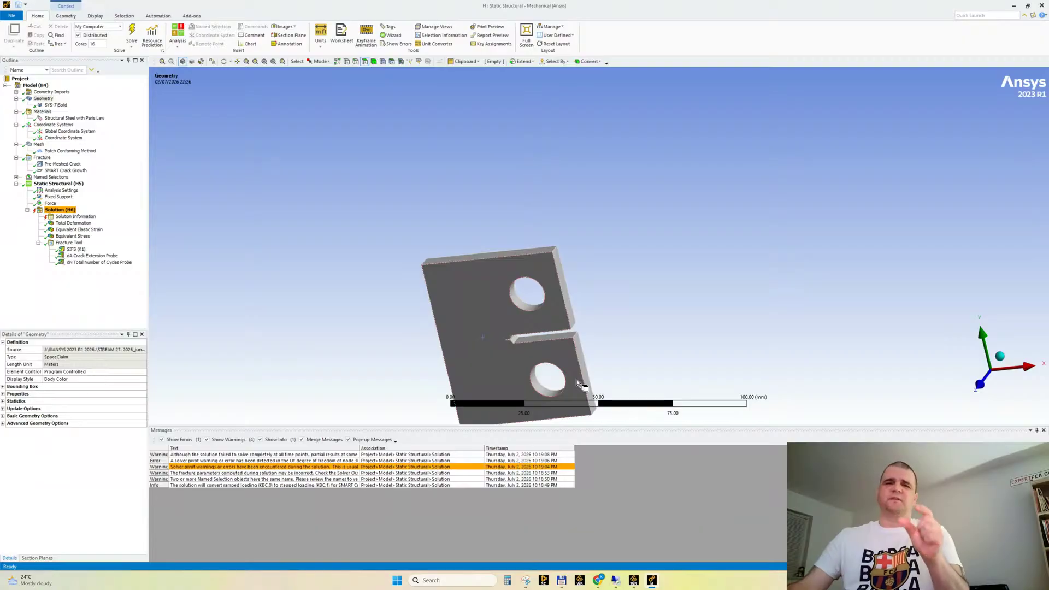
middle_click_drag(550, 316, 510, 227, "ctrl")
scroll(510, 227, "up", 3)
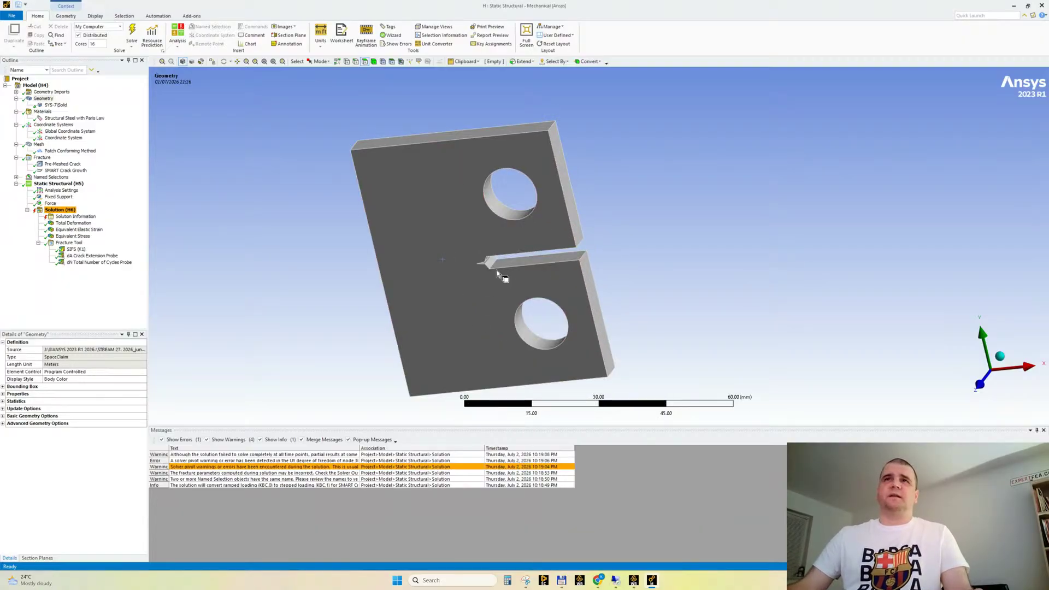
left_click_drag(423, 426, 424, 446)
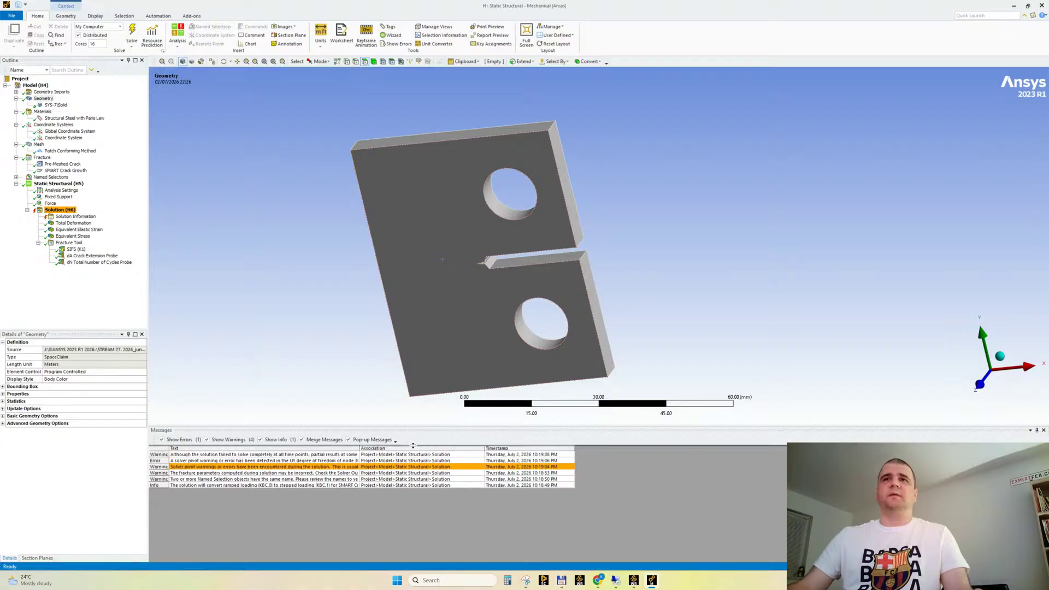
scroll(457, 277, "up", 2)
scroll(456, 274, "down", 2)
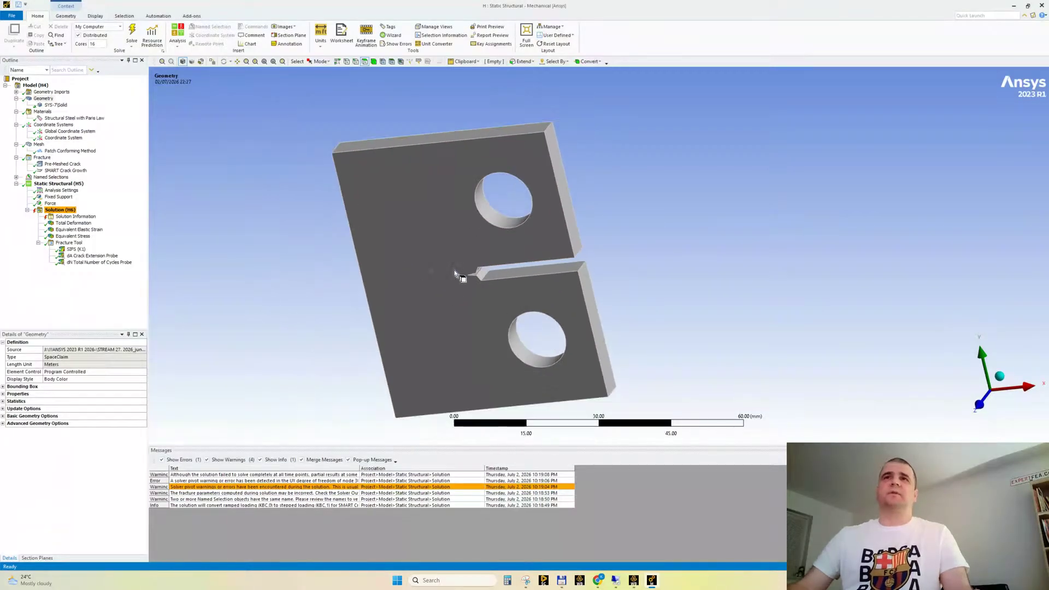
middle_click_drag(425, 271, 439, 250)
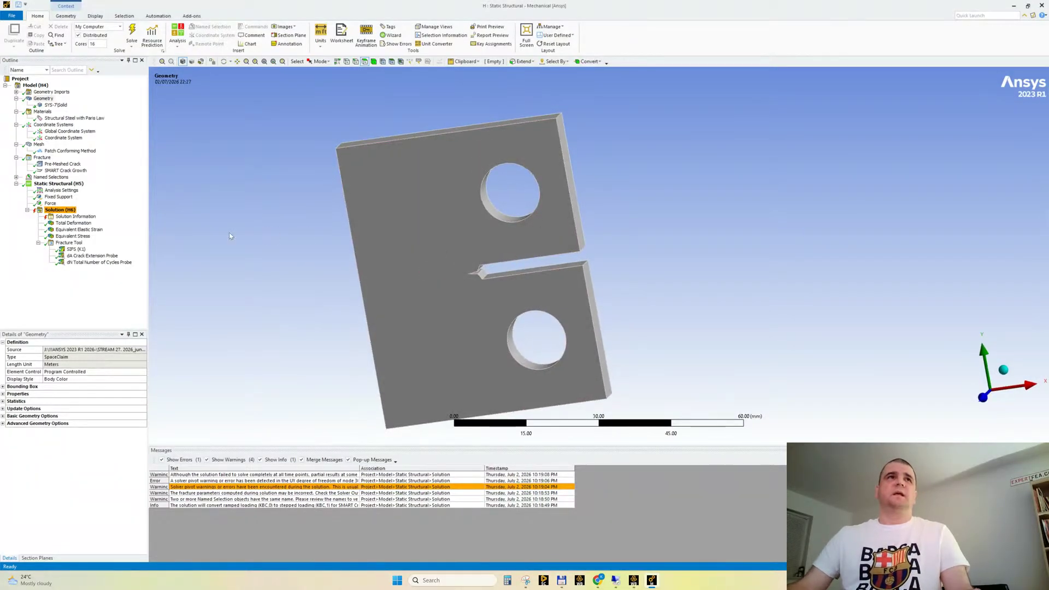
Review the Force load and the Pre-Meshed Crack, SMART Crack Growth and Fracture settings
left_click(50, 203)
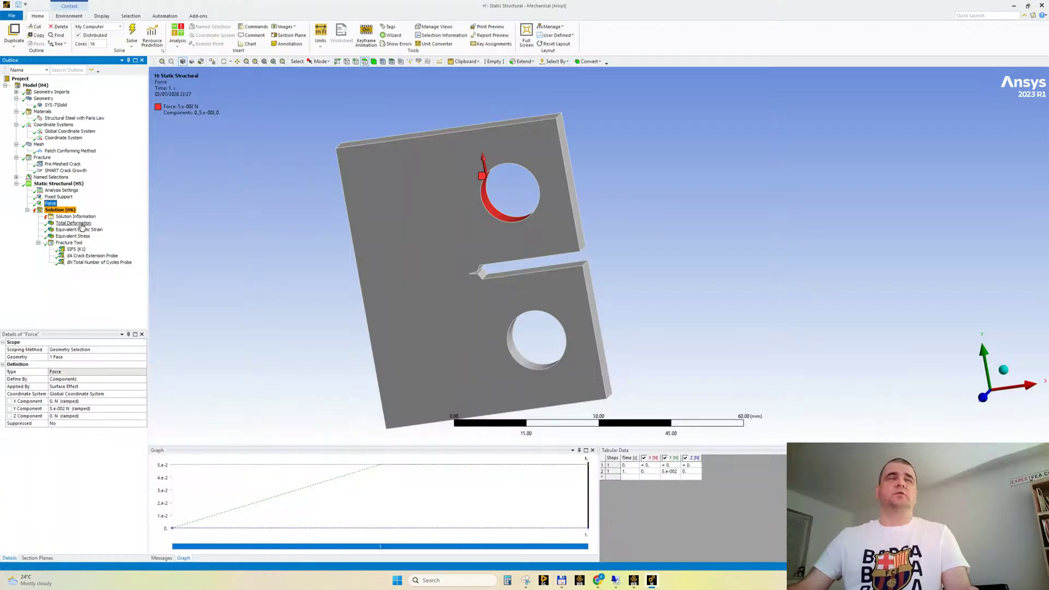
left_click(61, 164)
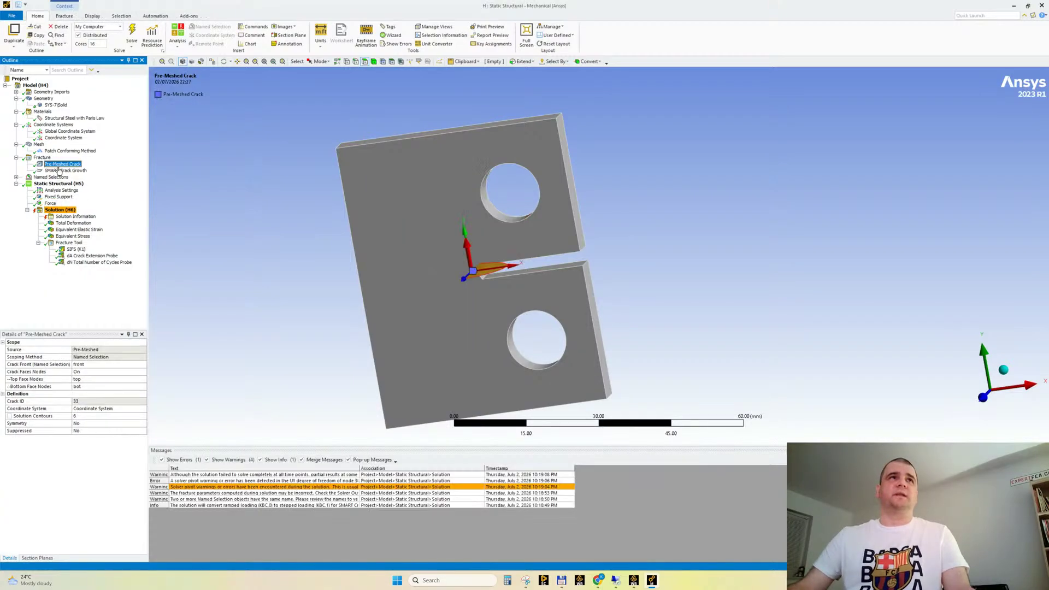
left_click(65, 171)
left_click(45, 159)
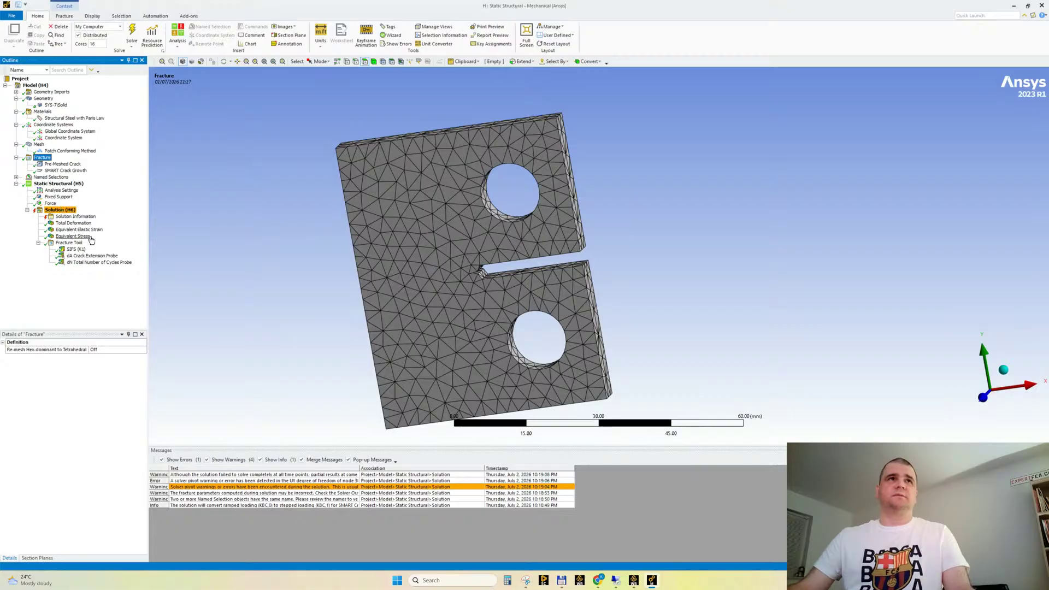
Play the SIFS (K1) result animation to watch the crack grow, and stop it
left_click(77, 249)
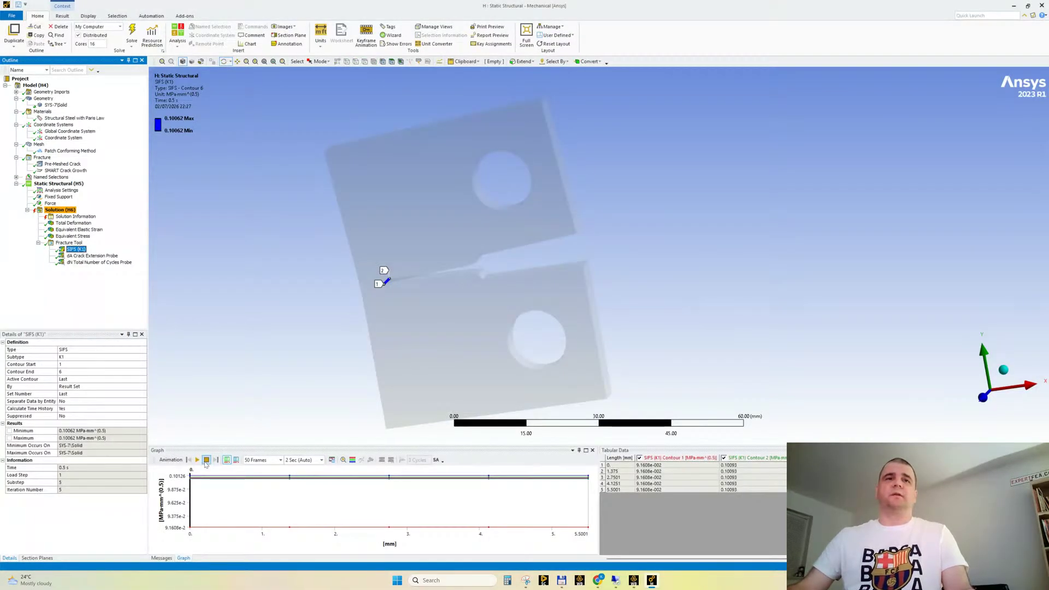
left_click(197, 460)
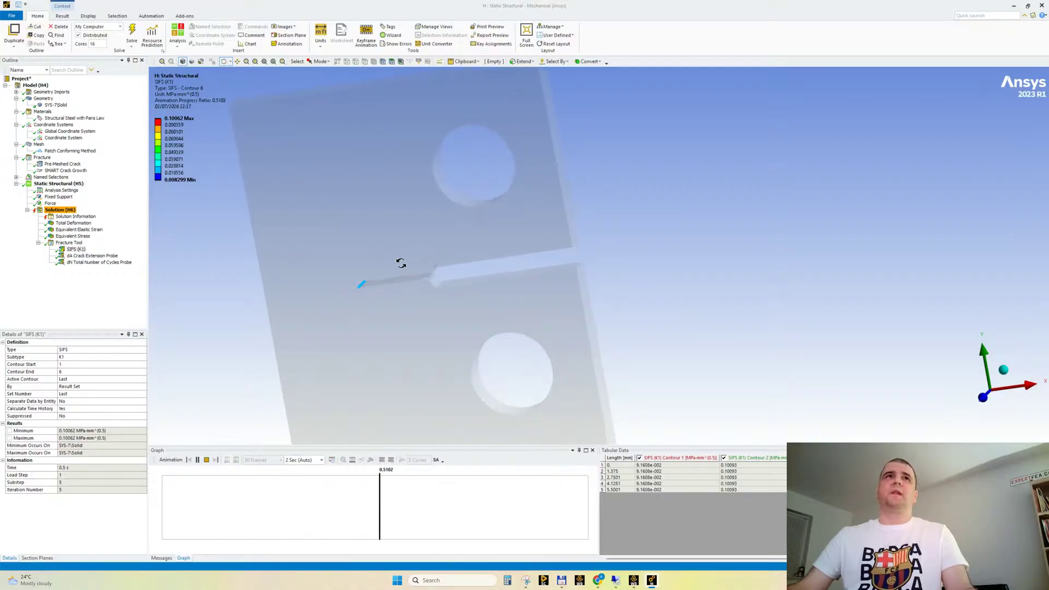
left_click(207, 460)
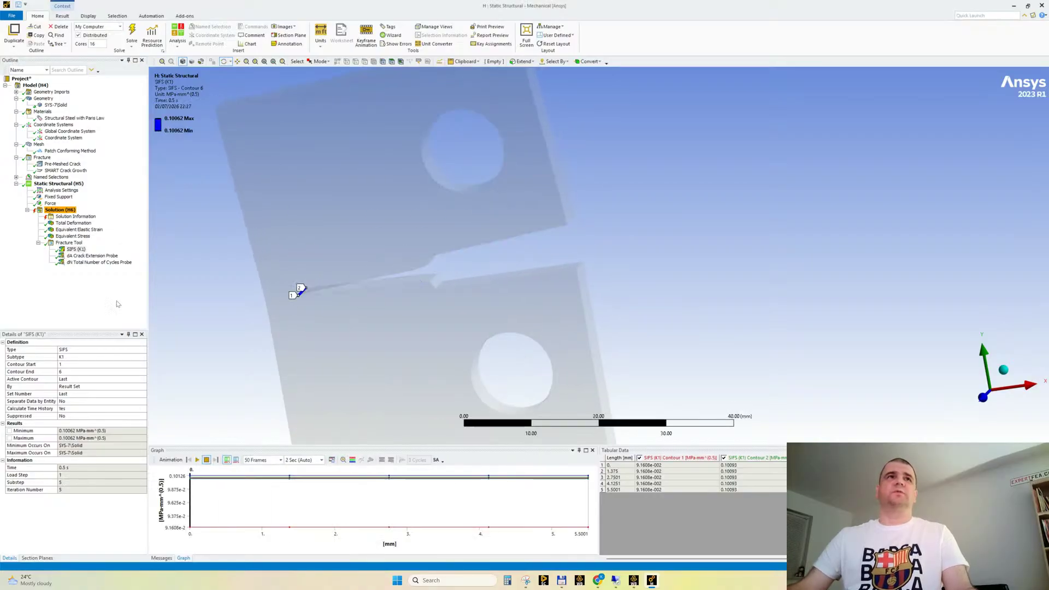
Compare the dA Crack Extension Probe with the dN Total Number of Cycles Probe and select both probes together
left_click(92, 256)
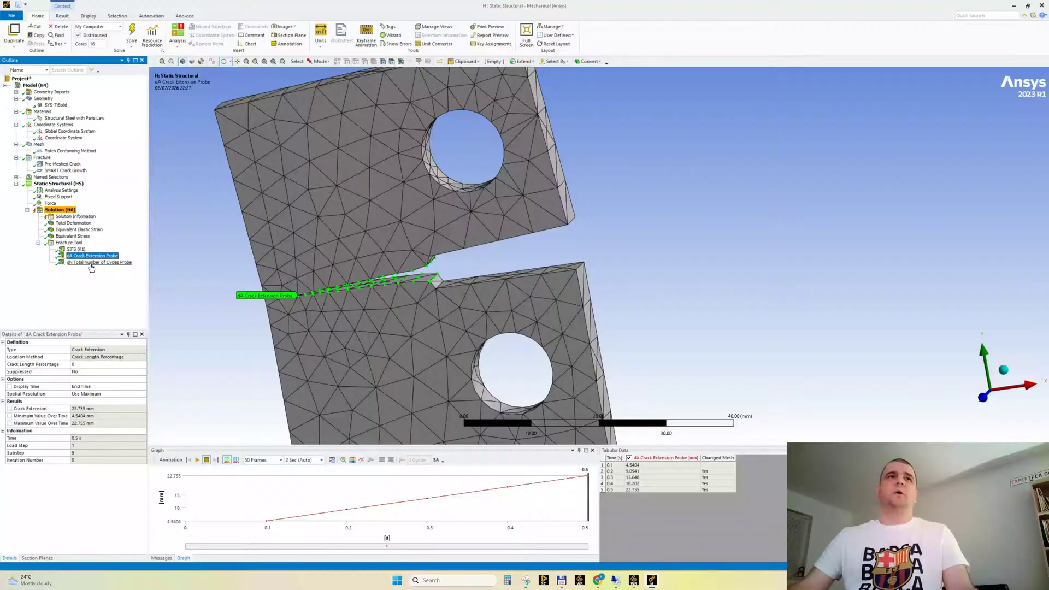
left_click(91, 263)
left_click(84, 256)
left_click(82, 263, "ctrl")
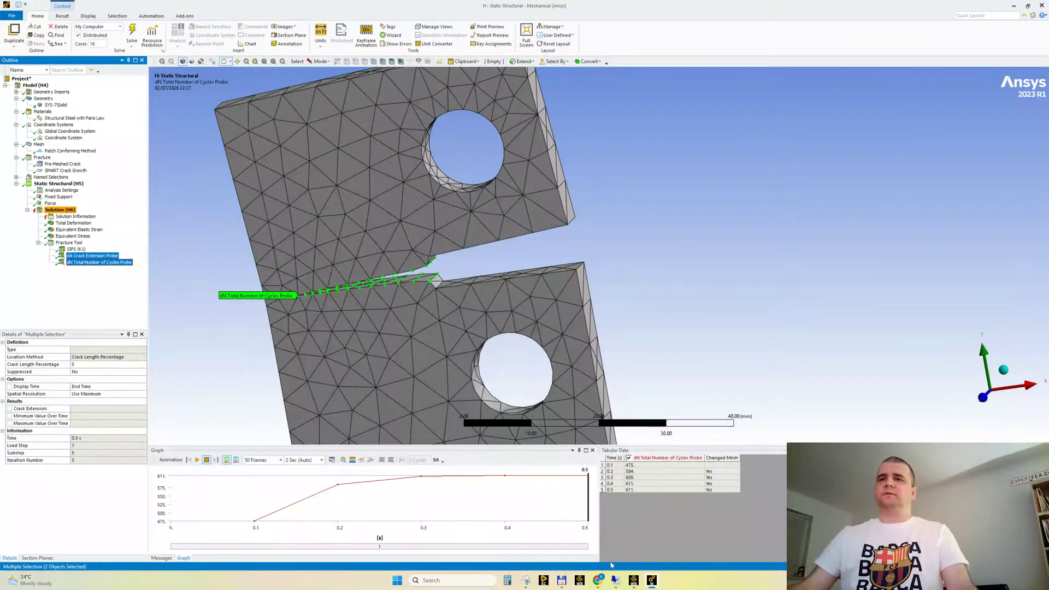
Switch to Chrome and examine the da/dN versus log ΔK fatigue crack growth diagram in the fracture mechanics article
mouse_move(597, 580)
left_click(569, 533)
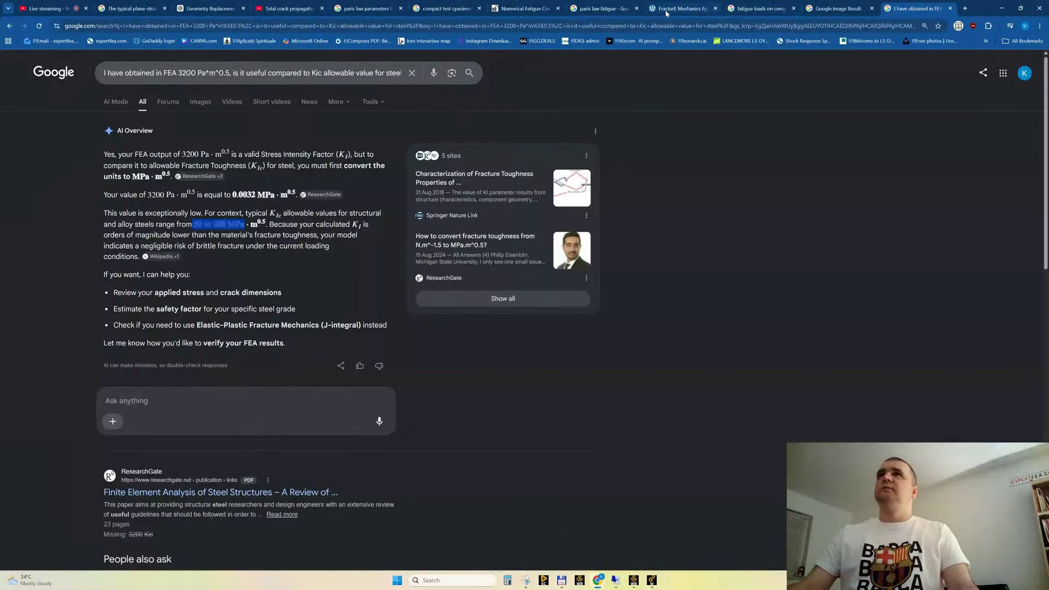
left_click(666, 12)
scroll(337, 279, "down", 4)
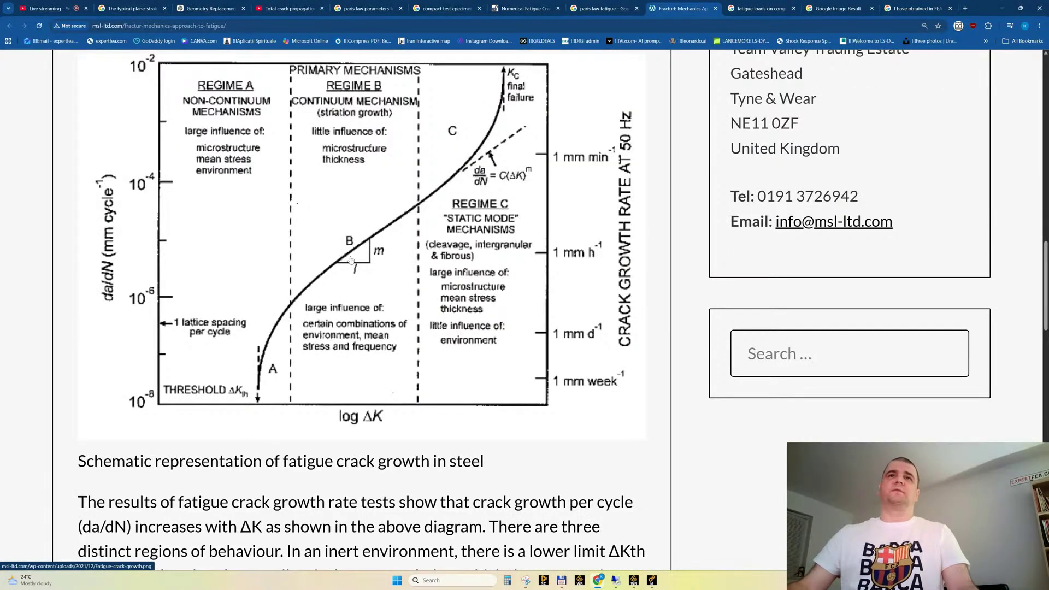
Leave the crack growth article, return to the H: Static Structural model in Mechanical and close its window
scroll(351, 260, "up", 3)
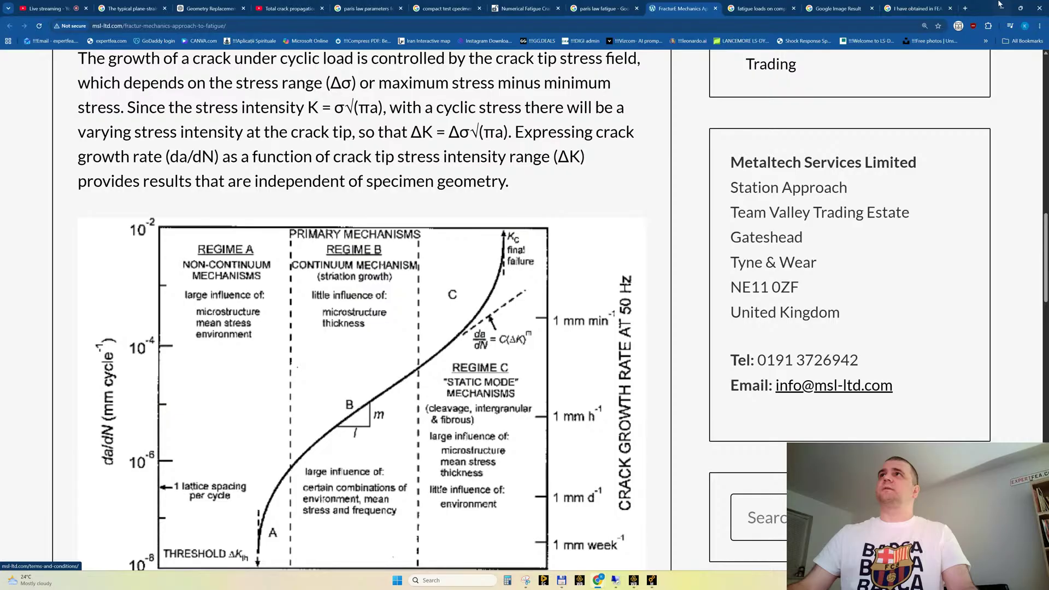
left_click(1000, 7)
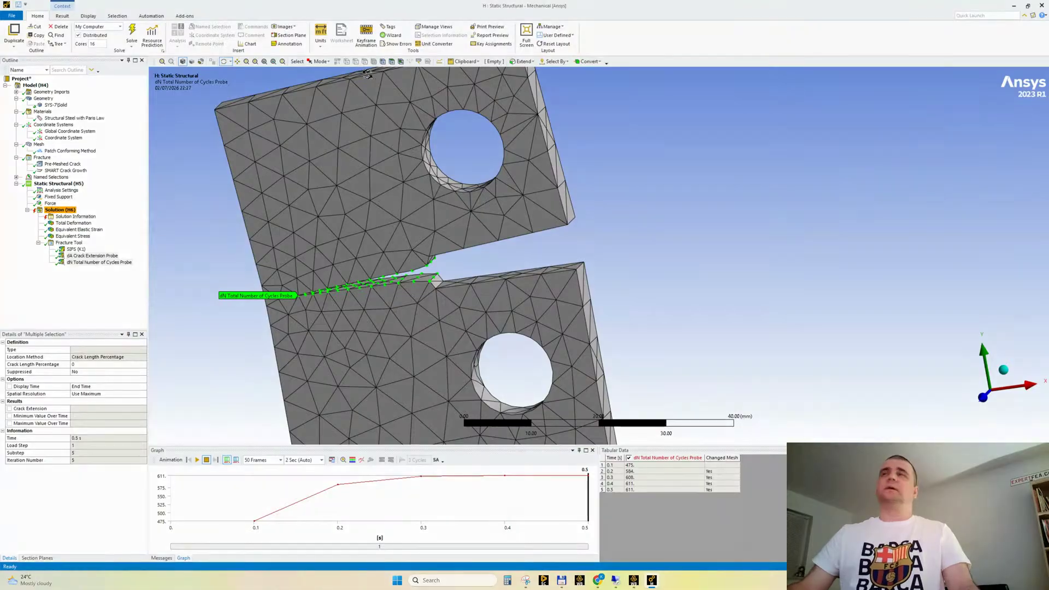
left_click(1042, 6)
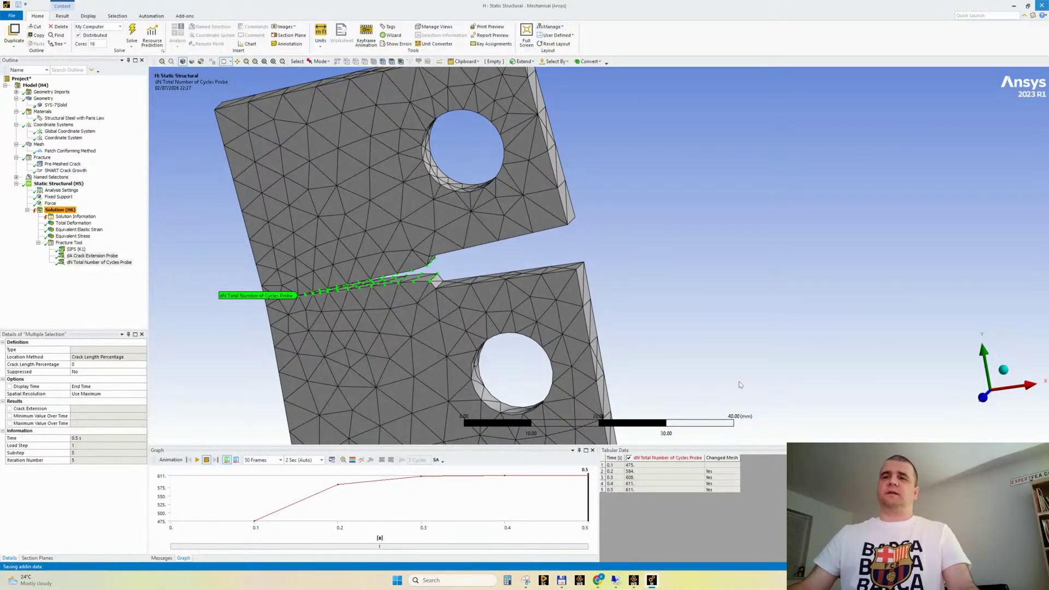
Switch to Workbench, rename Static Structural system H as STREAM 27 and duplicate the system
left_click(617, 579)
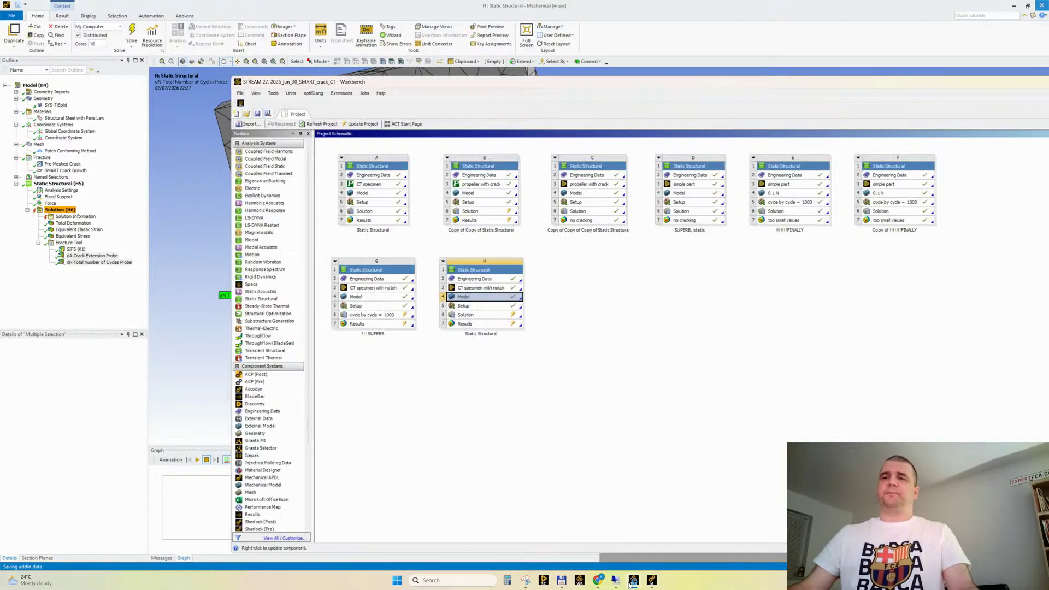
right_click(446, 270)
left_click(487, 340)
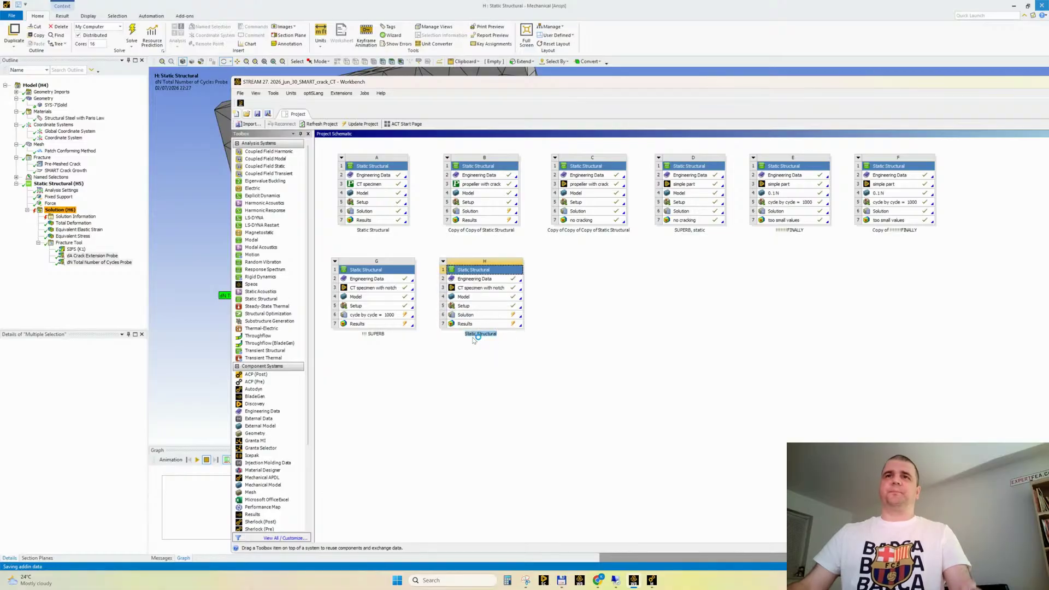
type("TS")
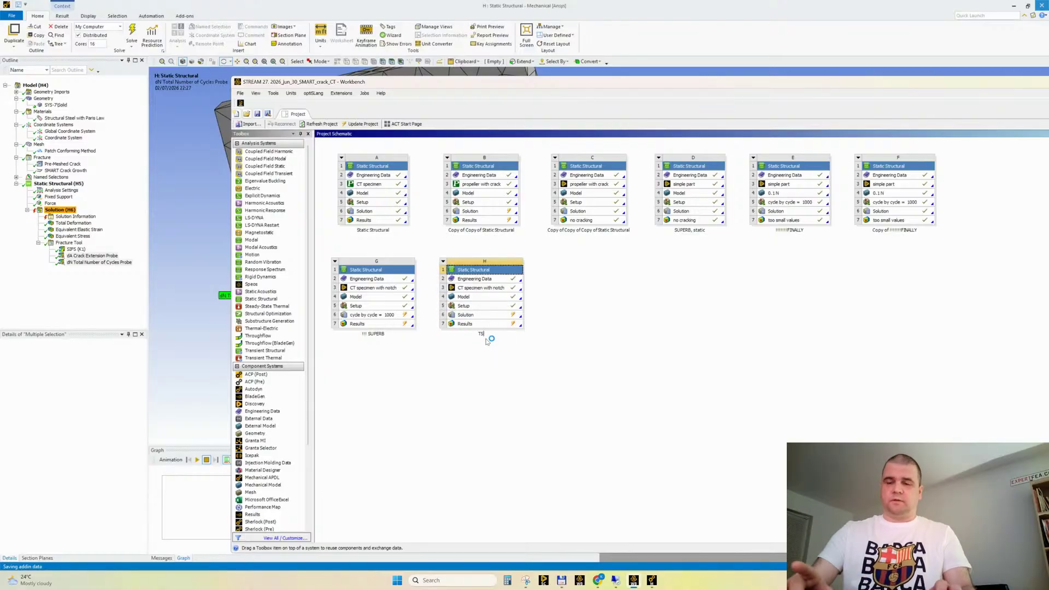
type("REAM 2")
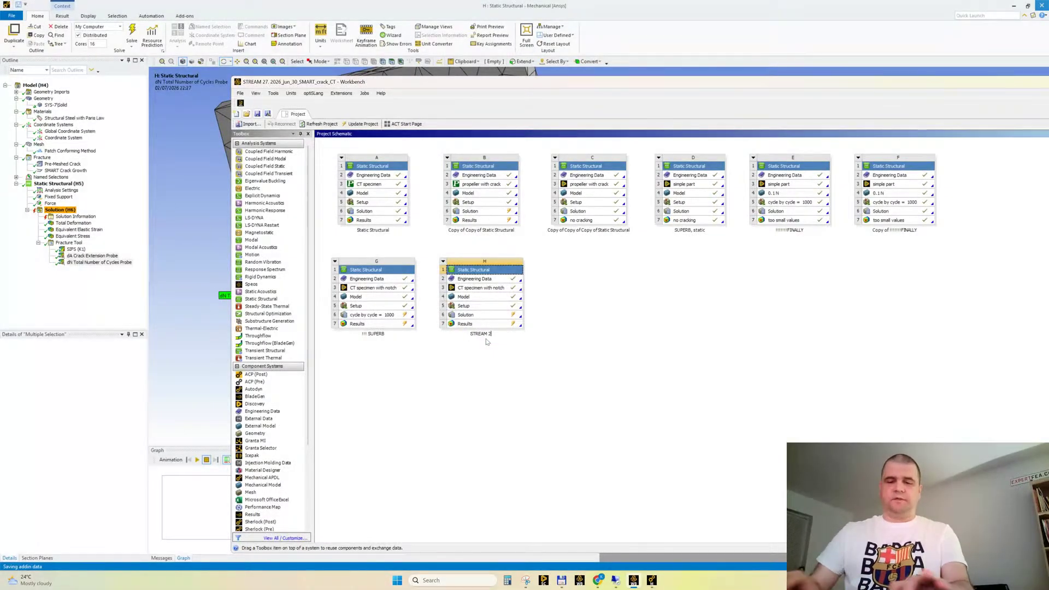
type("7")
key("Return")
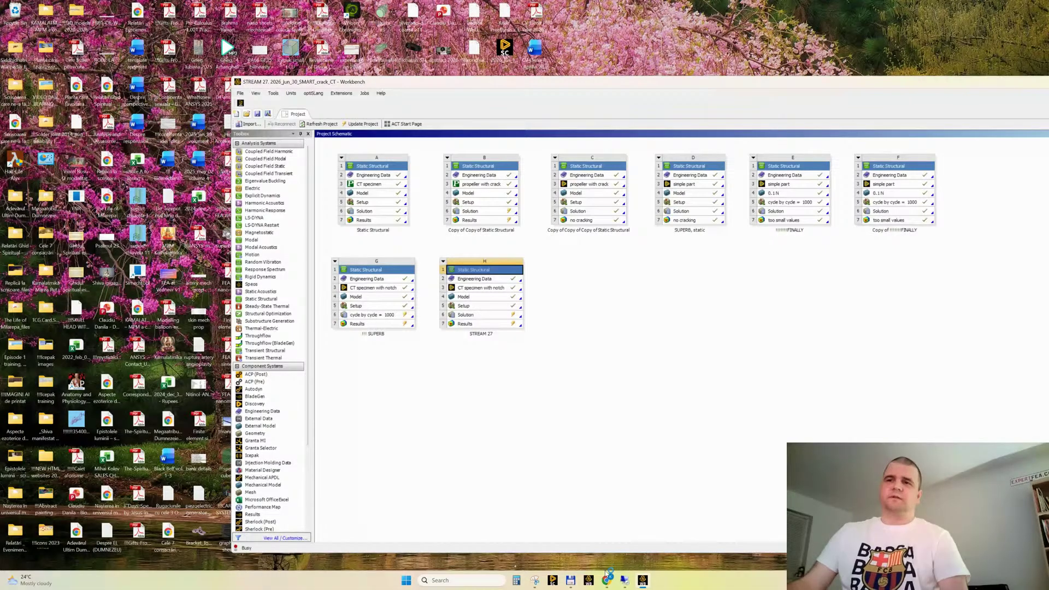
Switch to Chrome to check the live stream's chat in YouTube Studio, and return to Workbench
mouse_move(605, 580)
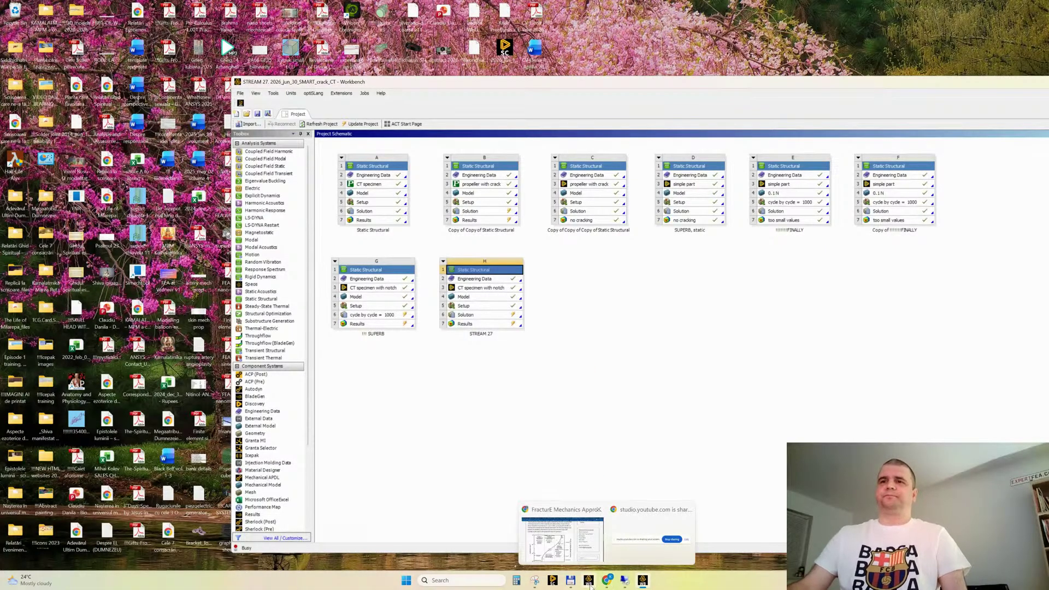
left_click(534, 544)
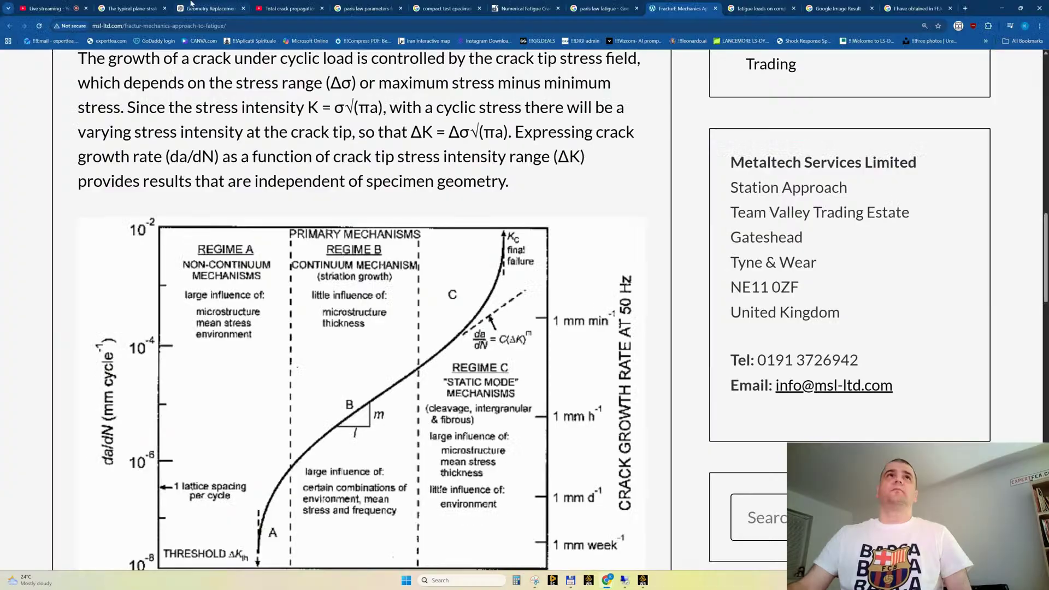
left_click(60, 8)
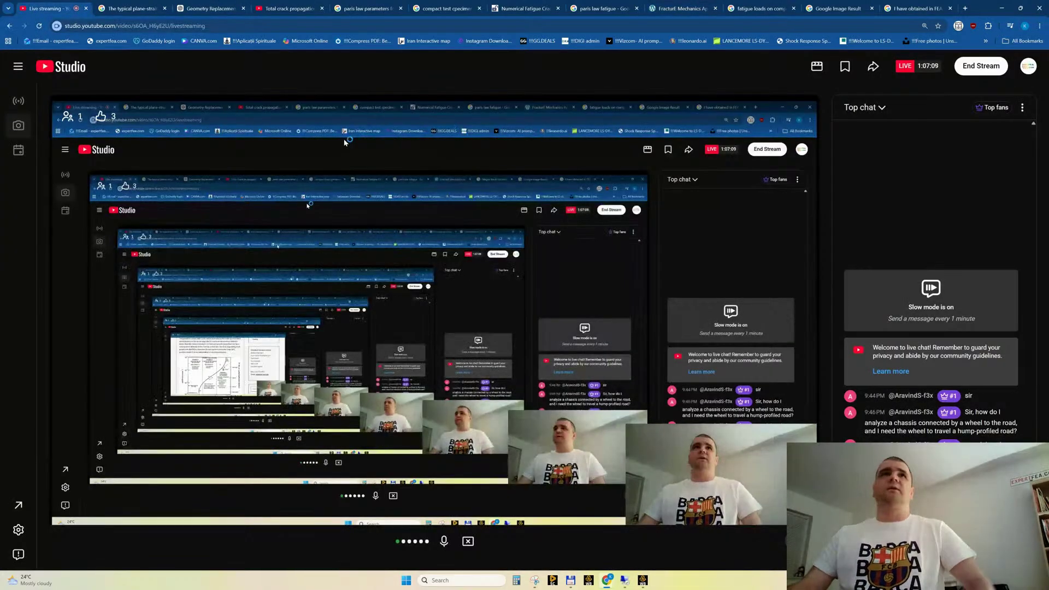
left_click(1003, 9)
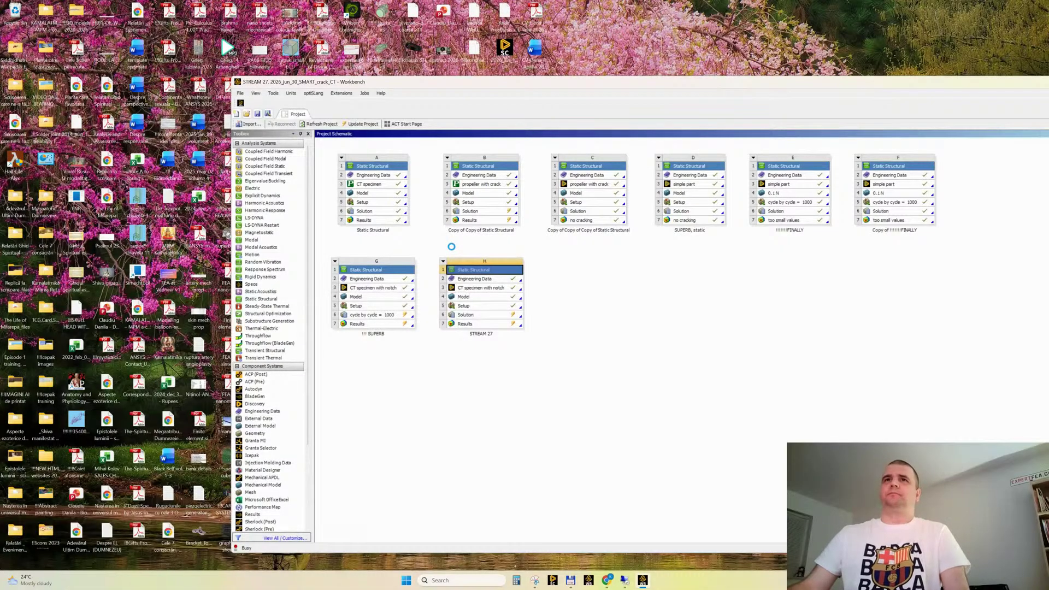
Place the Copy of STREAM 27 system beside STREAM 27 in the project schematic and open its Results
mouse_move(626, 583)
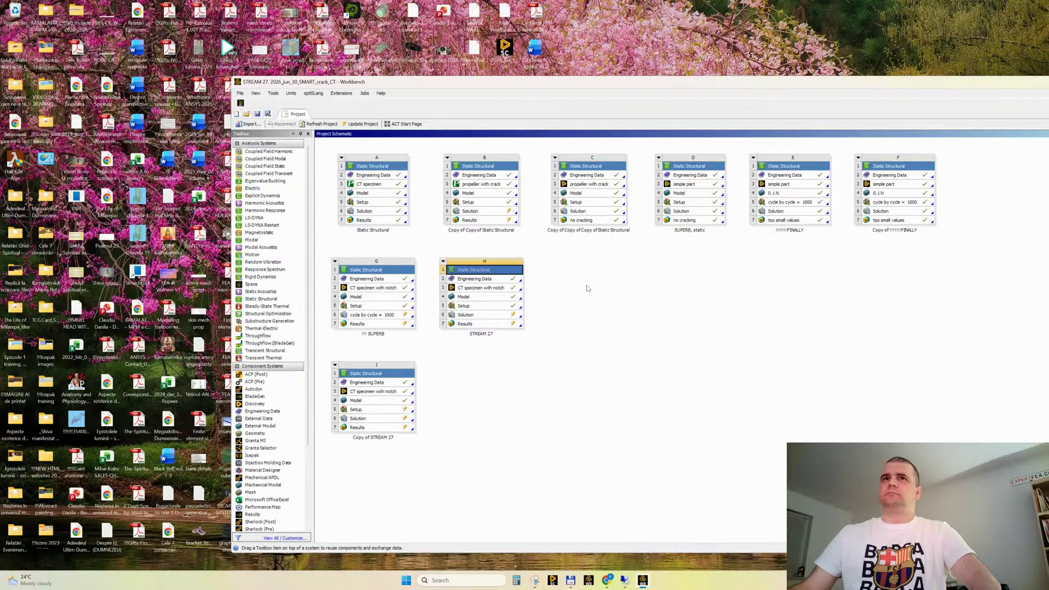
left_click_drag(378, 374, 574, 281)
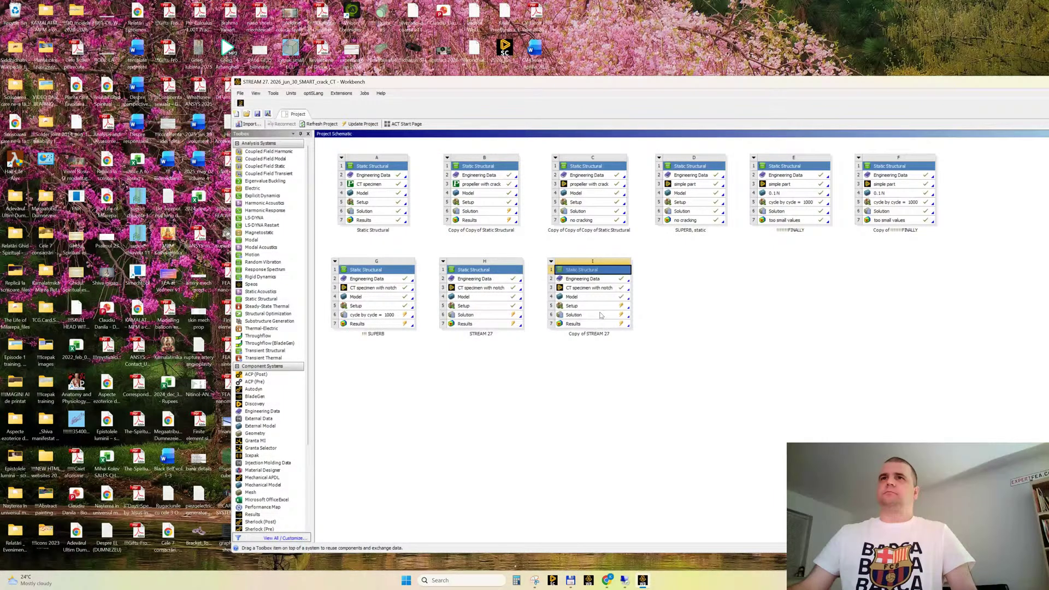
double_click(574, 324)
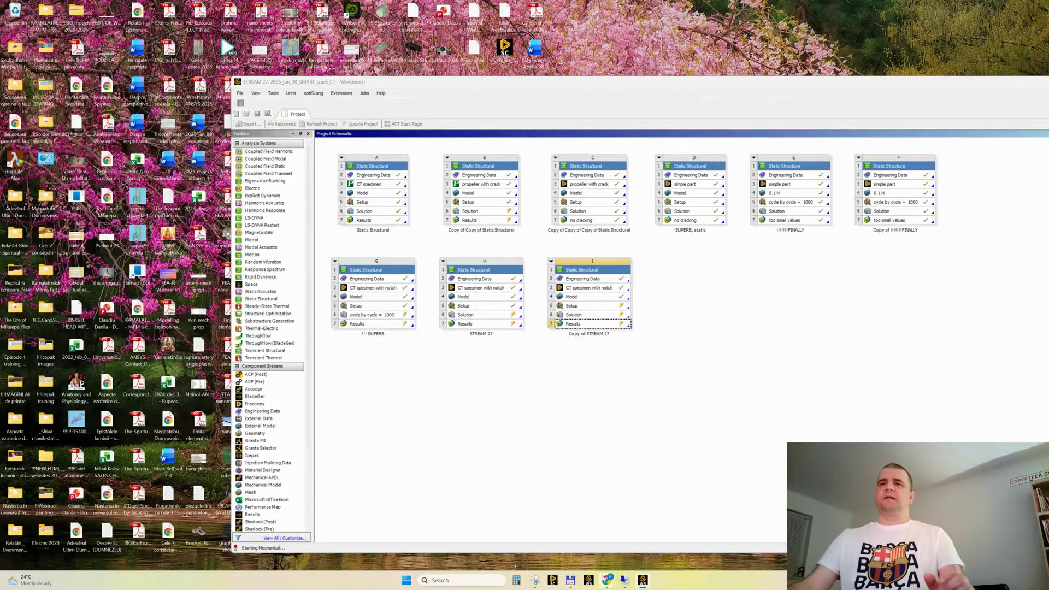
Switch to Chrome and open YouTube in a new browser tab
mouse_move(605, 580)
left_click(559, 541)
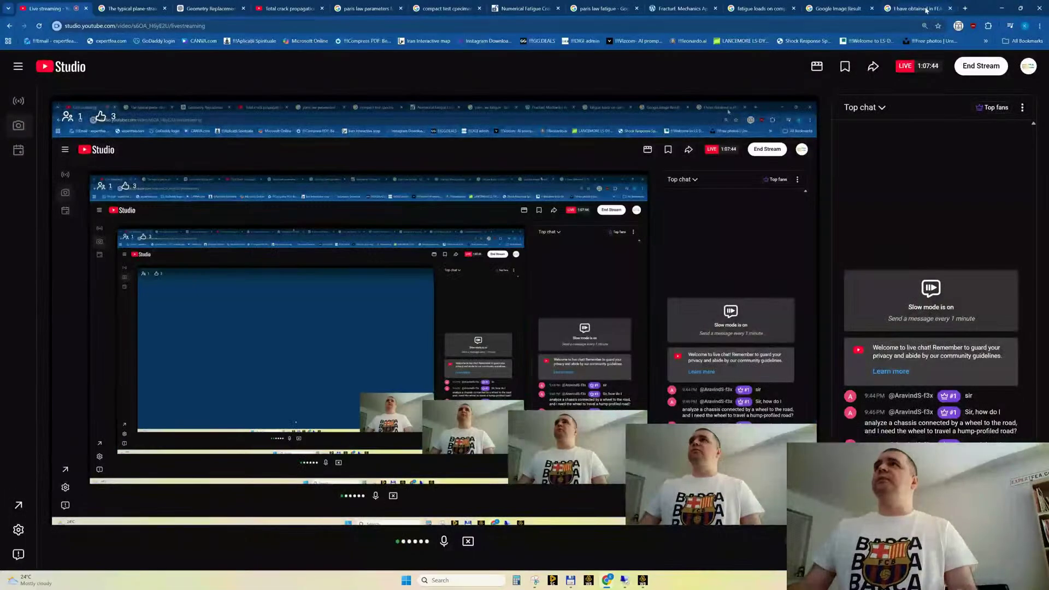
left_click(923, 8)
left_click(861, 25)
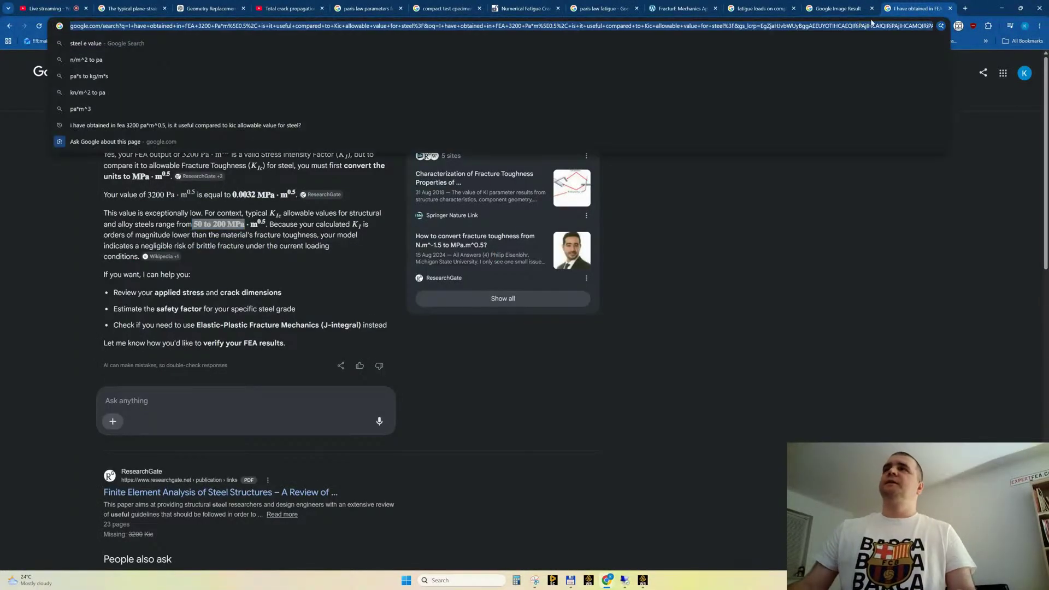
left_click(965, 8)
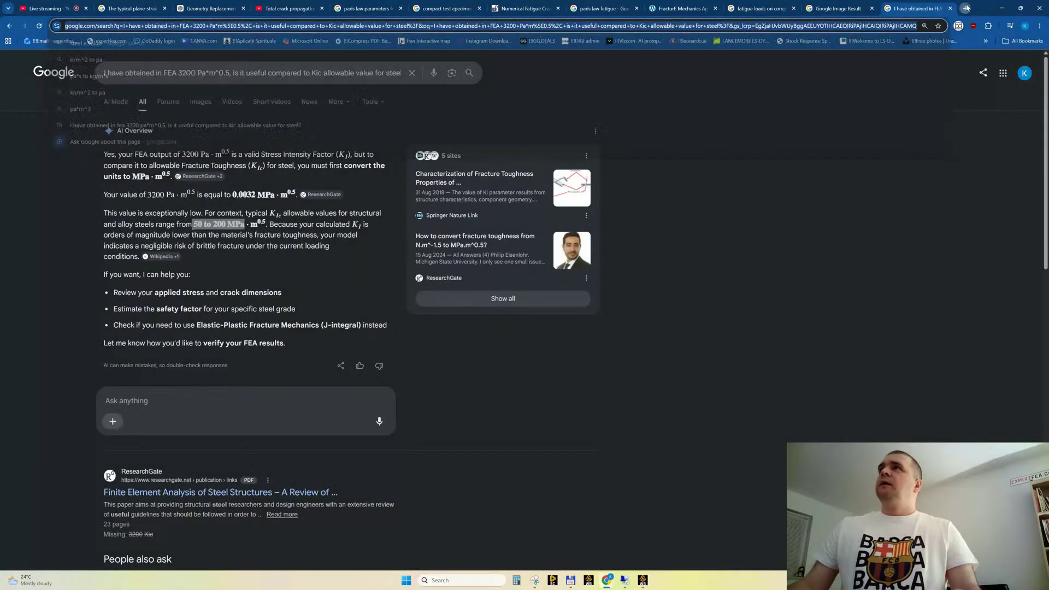
type("youtube.com")
key("Return")
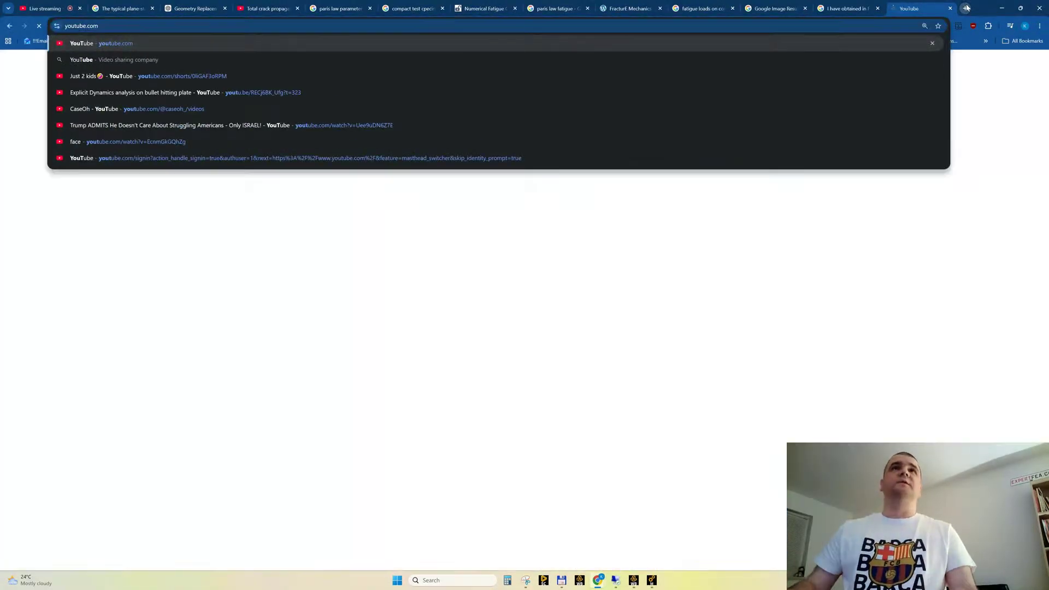
Search YouTube for "ansys smart"
left_click(383, 67)
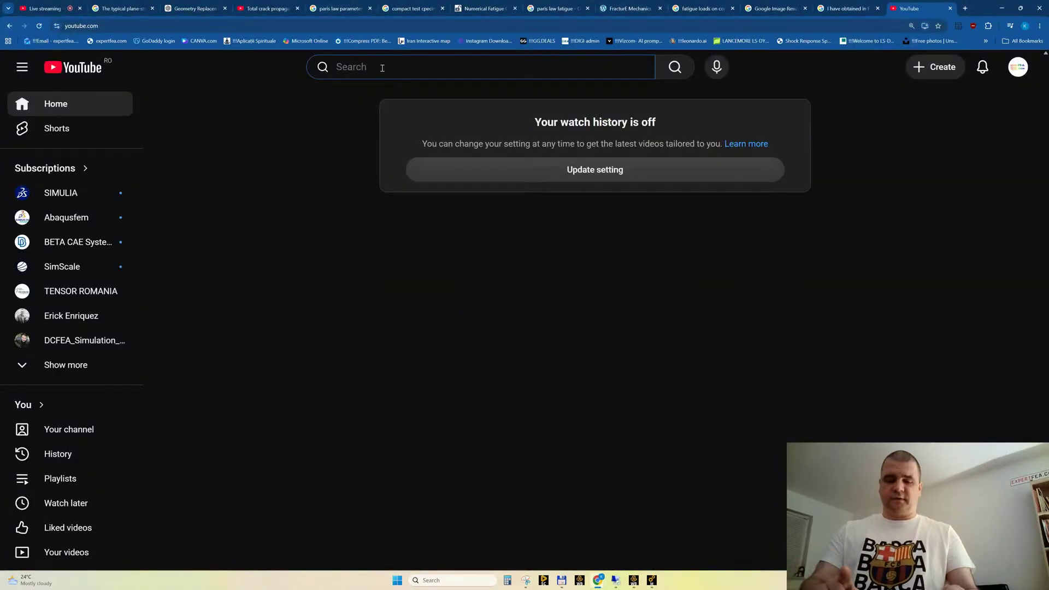
type("ansys")
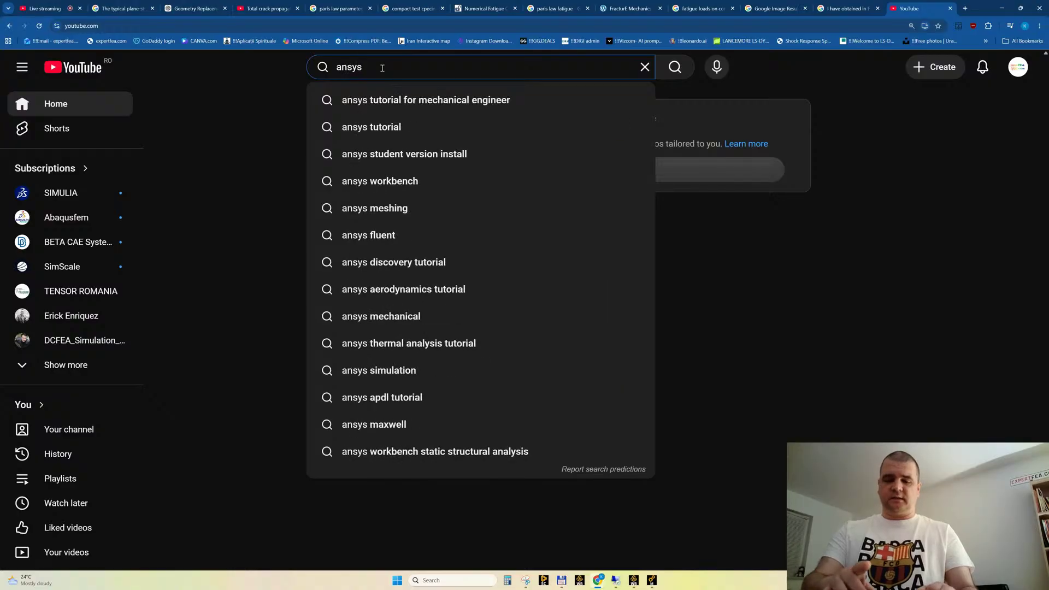
type(" smart")
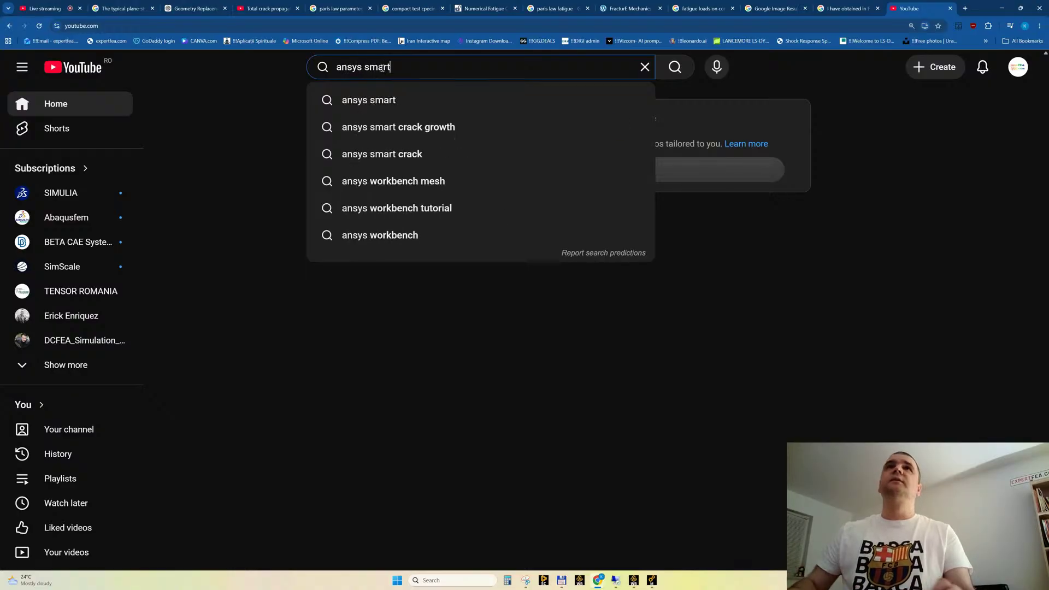
key("Return")
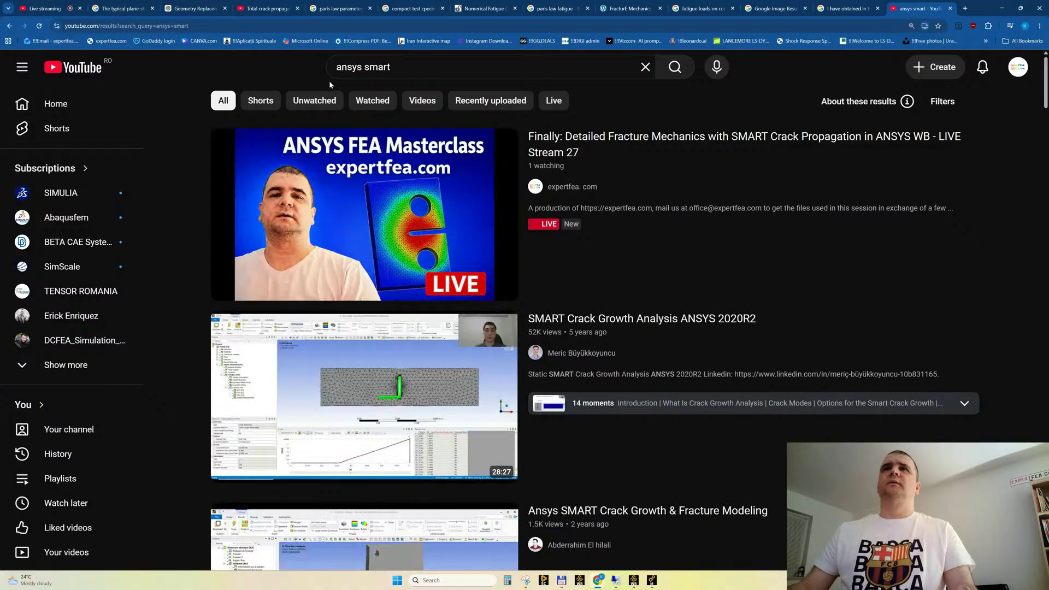
Open the videos SMART Crack Growth Analysis ANSYS 2020R2 and Ansys SMART Crack Growth & Fracture Modeling in background tabs
scroll(703, 208, "down", 1)
scroll(704, 208, "down", 1)
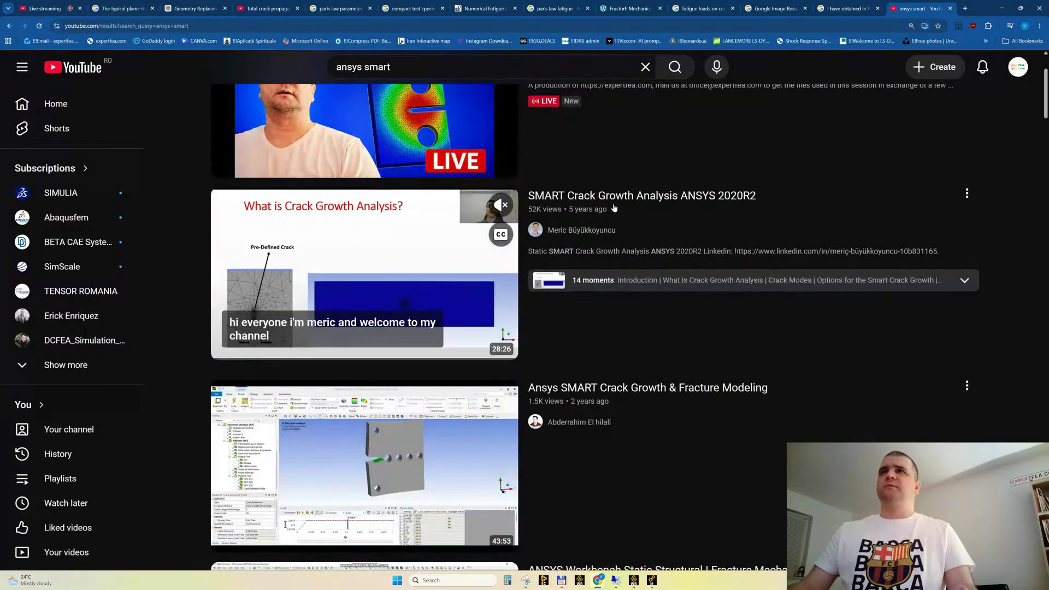
mouse_move(335, 271)
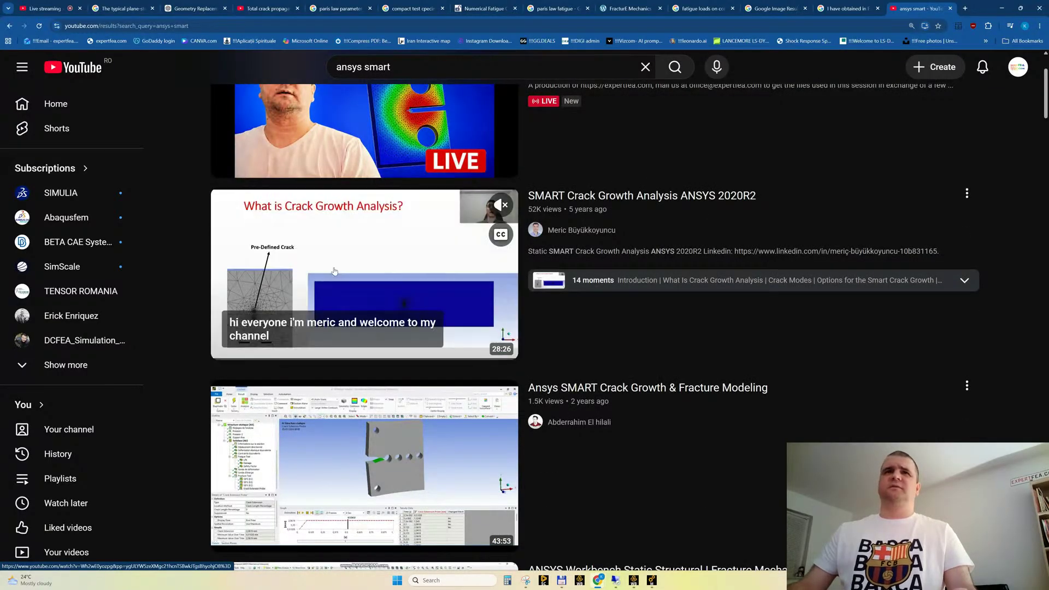
middle_click(334, 270)
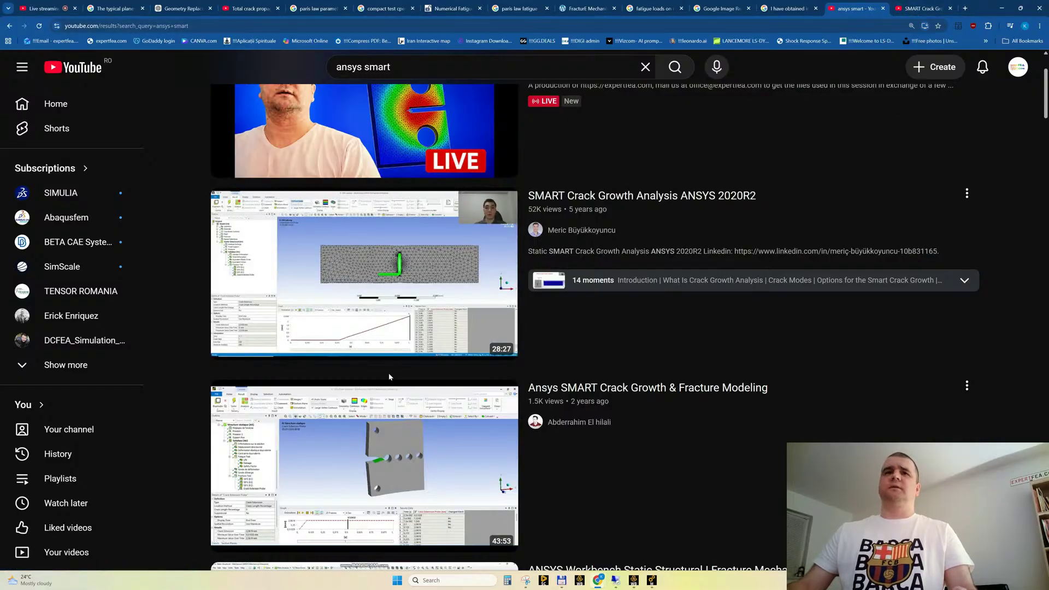
scroll(402, 348, "down", 3)
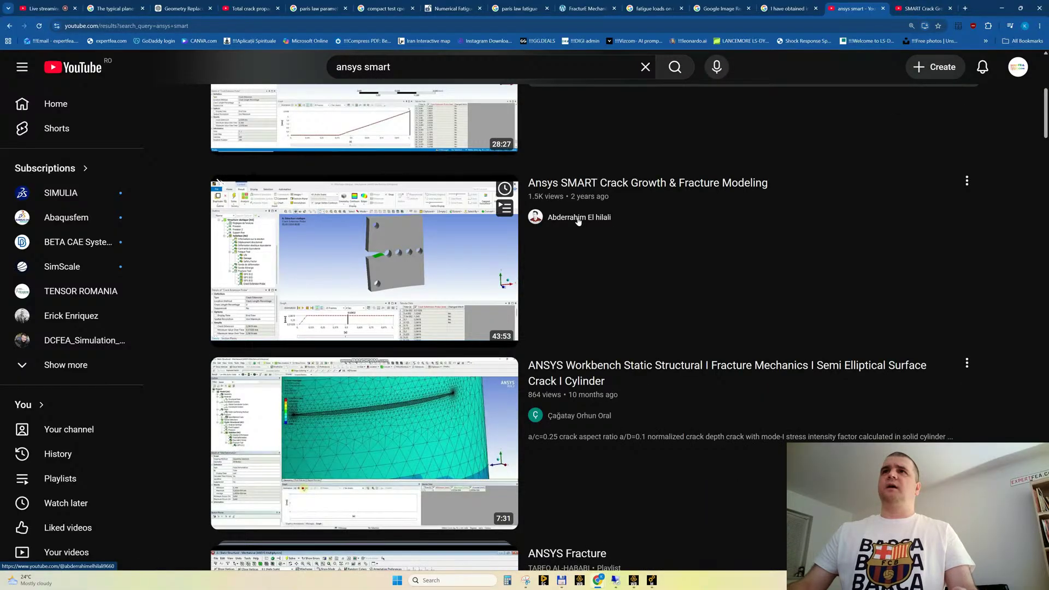
middle_click(377, 256)
Open the videos on SMART crack growth of a compact tension (CT) specimen and Ansys-workbench 3d crack growth in background tabs
scroll(428, 266, "down", 2)
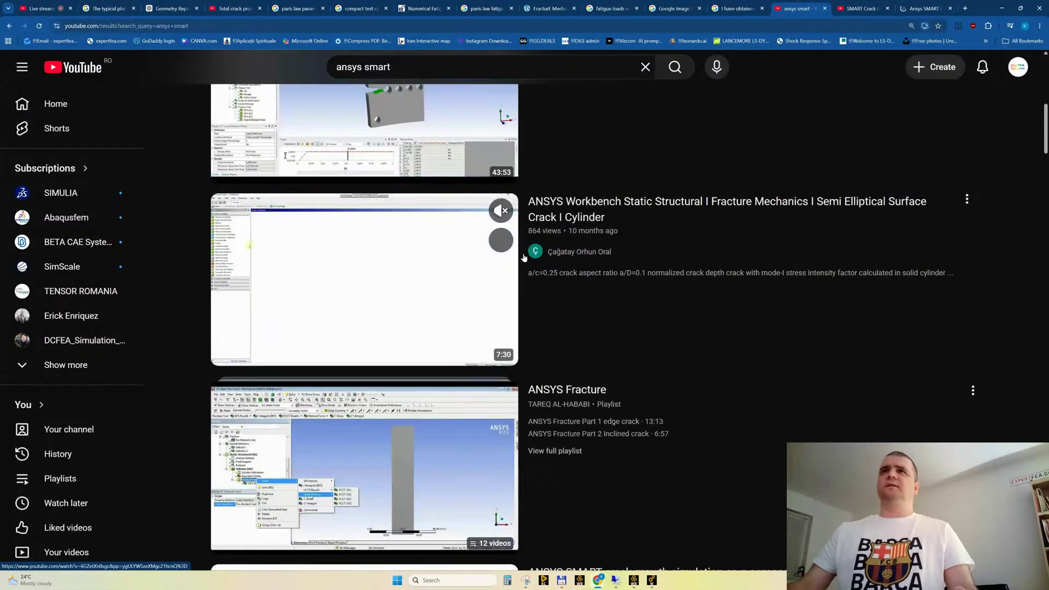
scroll(396, 258, "down", 3)
scroll(377, 252, "down", 1)
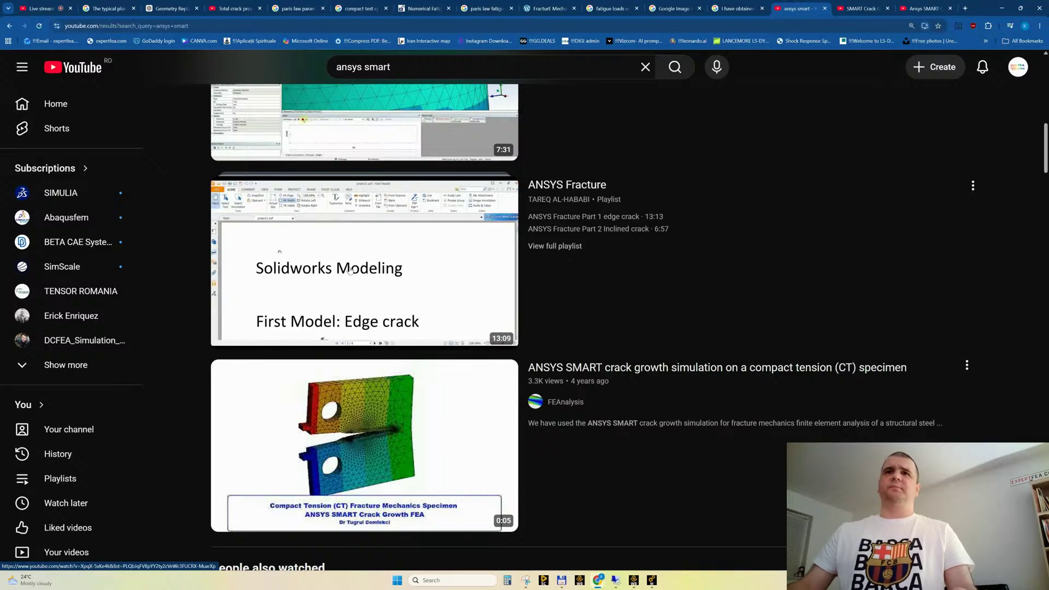
scroll(401, 297, "down", 5)
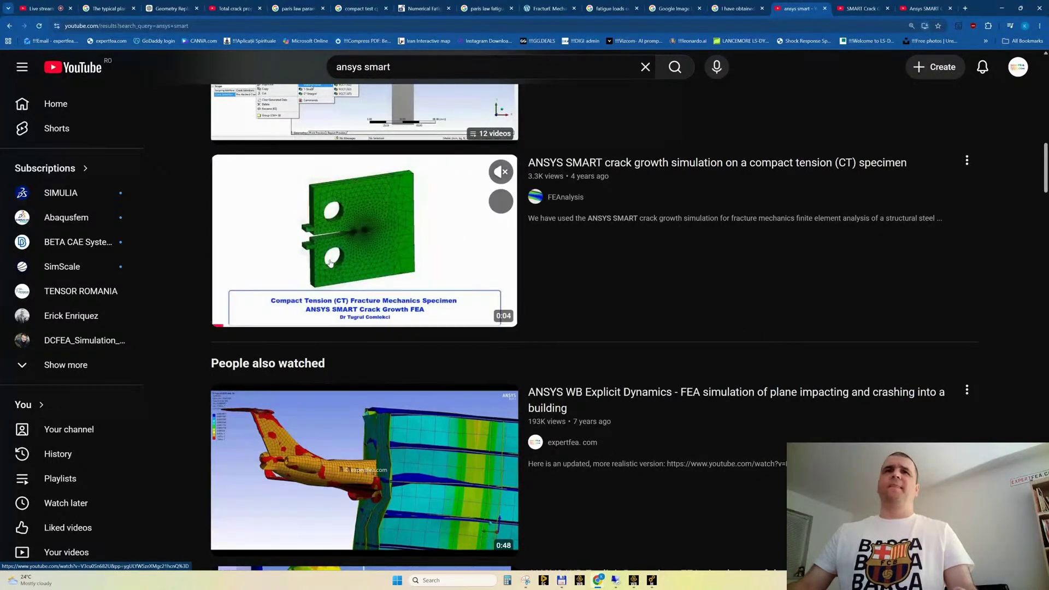
middle_click(367, 233)
scroll(365, 246, "down", 12)
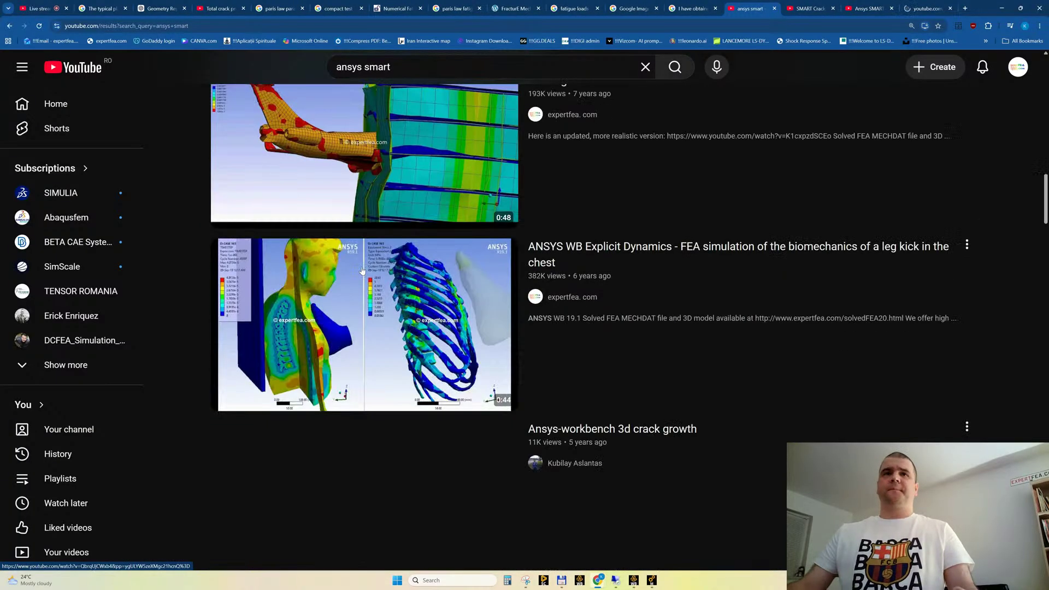
mouse_move(362, 271)
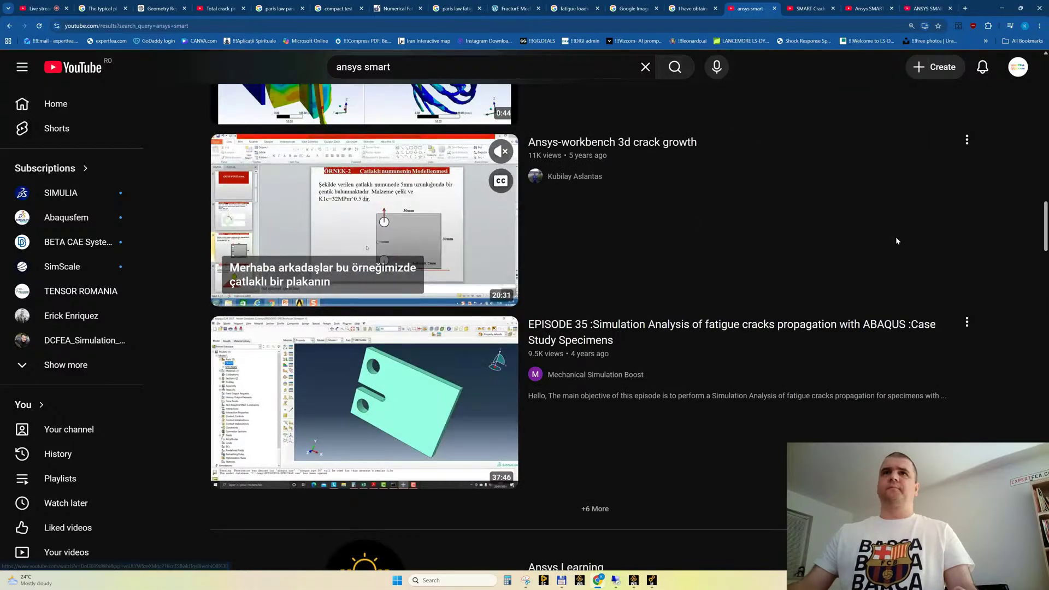
mouse_move(774, 444)
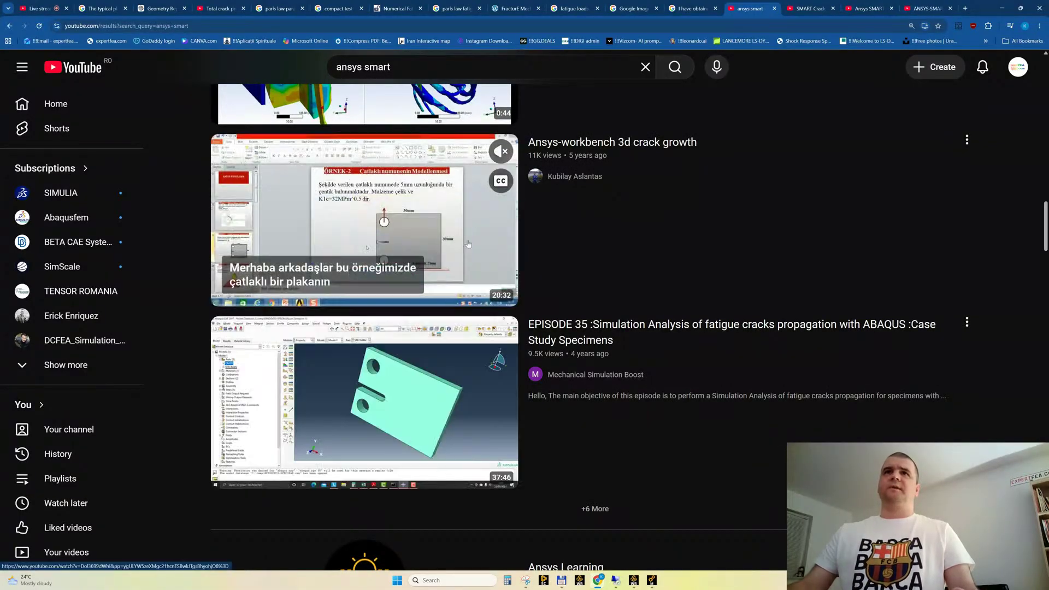
mouse_move(397, 249)
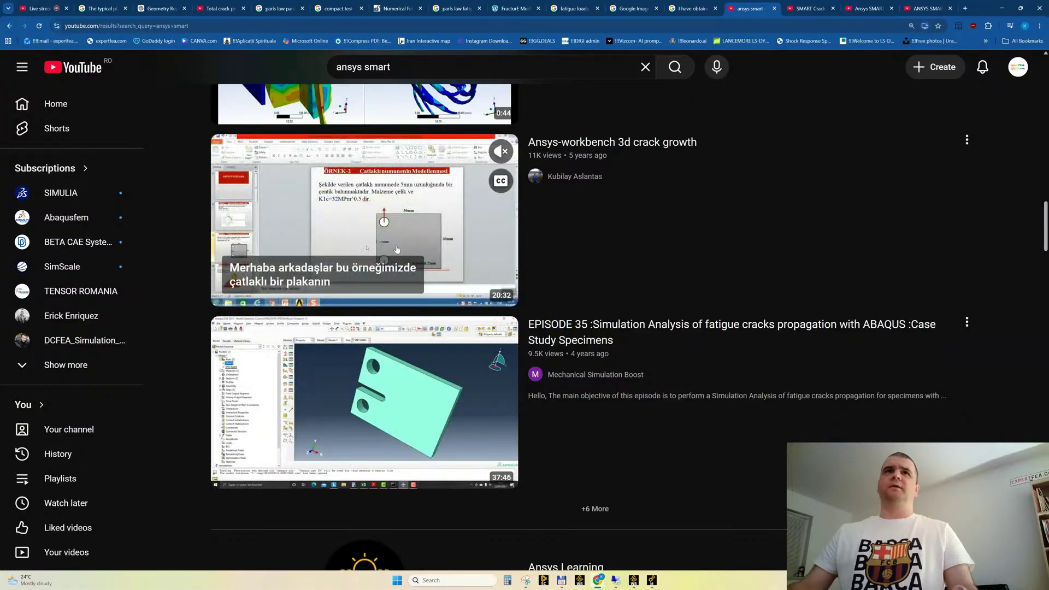
middle_click(424, 233)
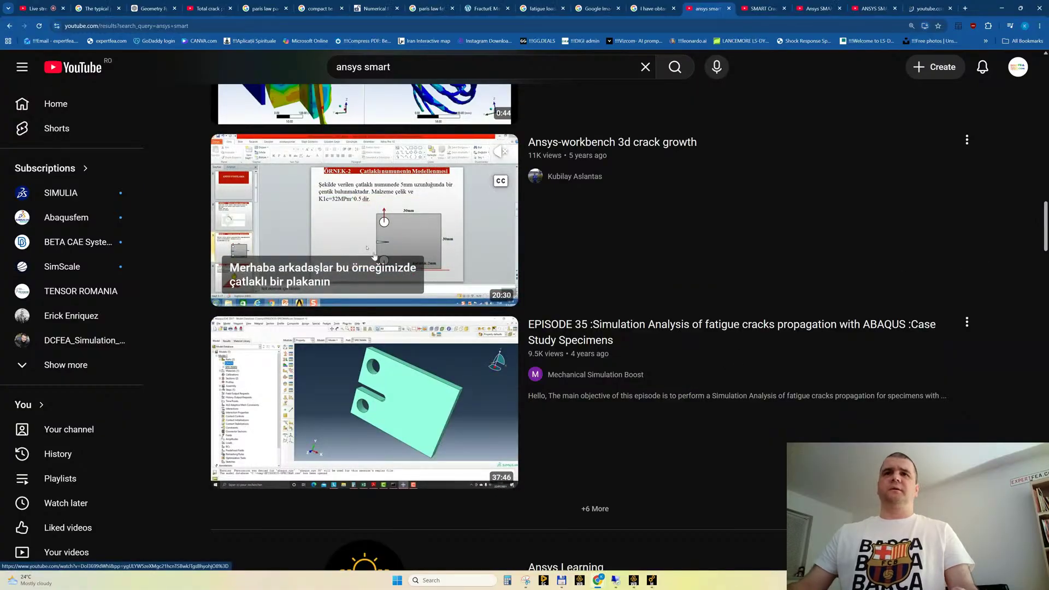
Look through the remaining YouTube results for further SMART crack growth videos
scroll(374, 256, "down", 5)
scroll(374, 256, "down", 3)
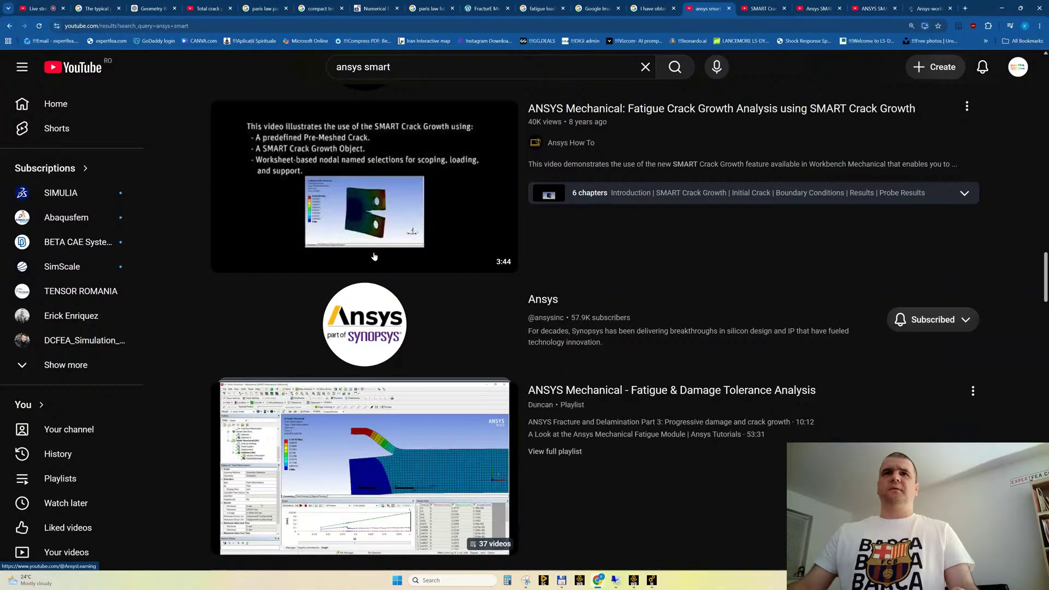
mouse_move(358, 218)
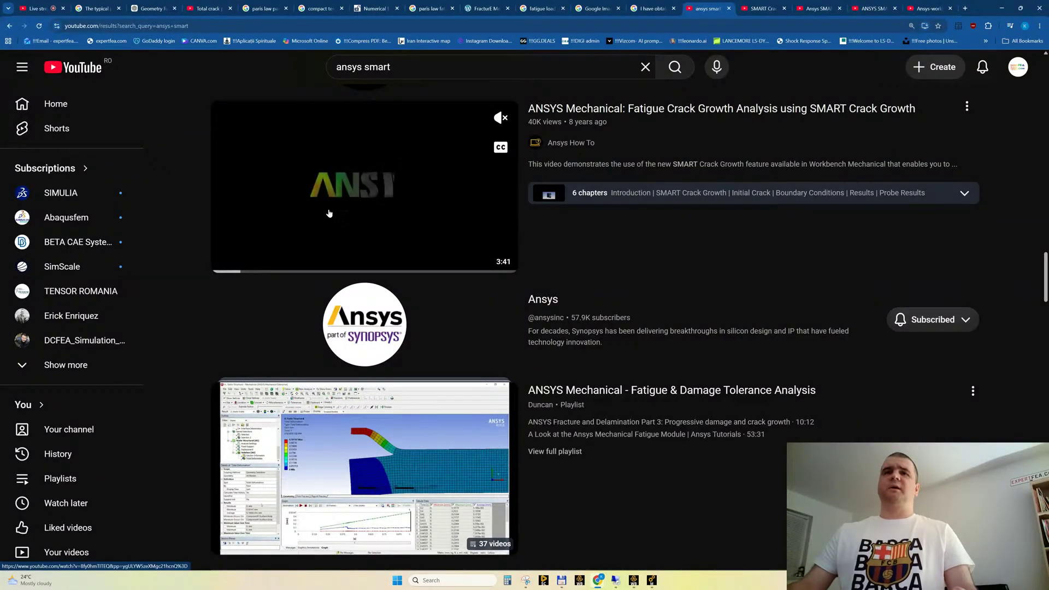
scroll(326, 216, "down", 1)
scroll(325, 218, "down", 3)
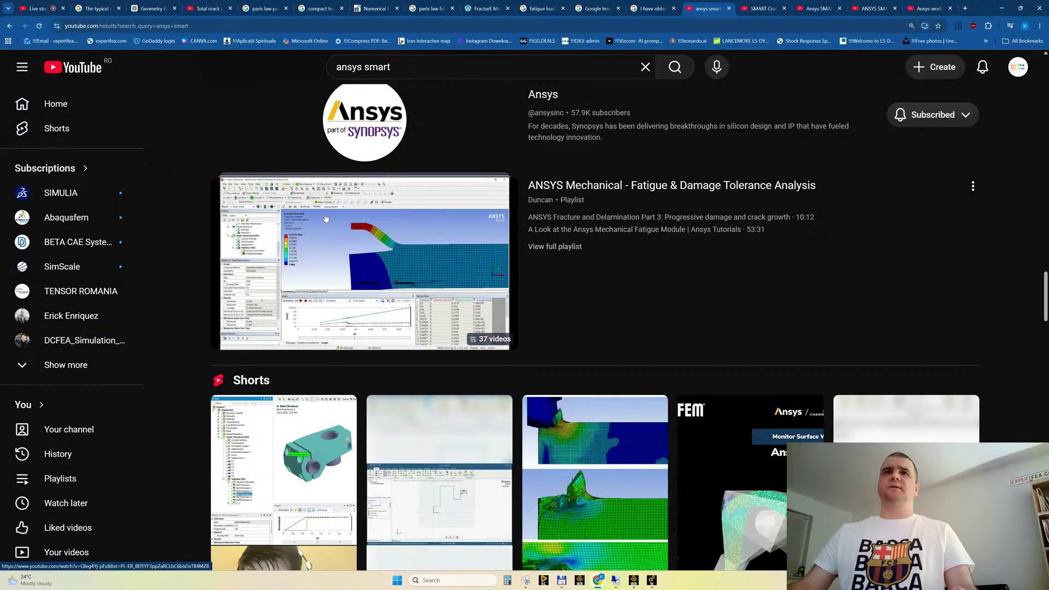
scroll(325, 218, "down", 20)
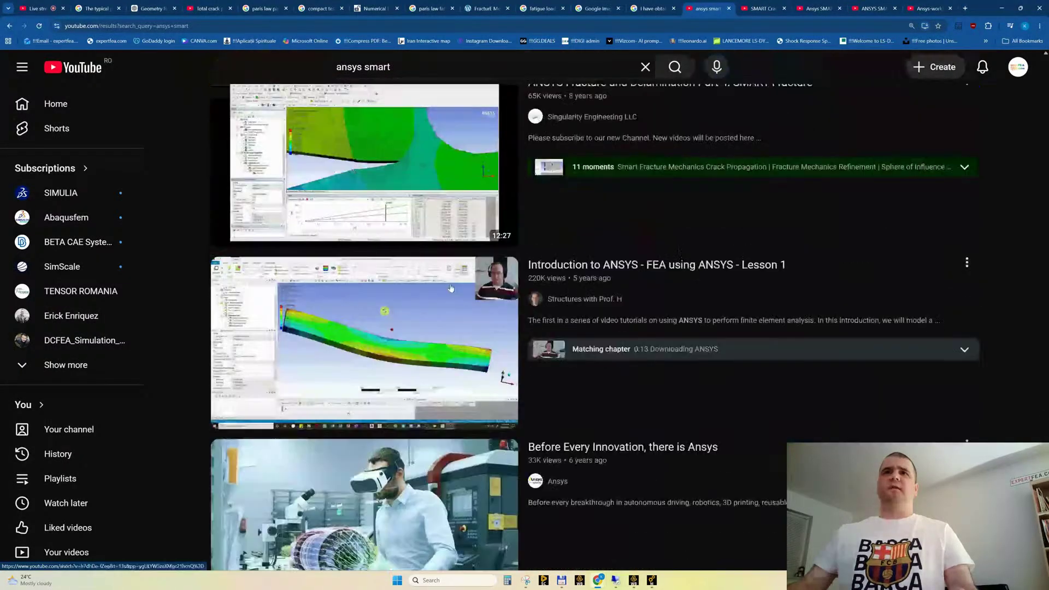
scroll(426, 327, "up", 2)
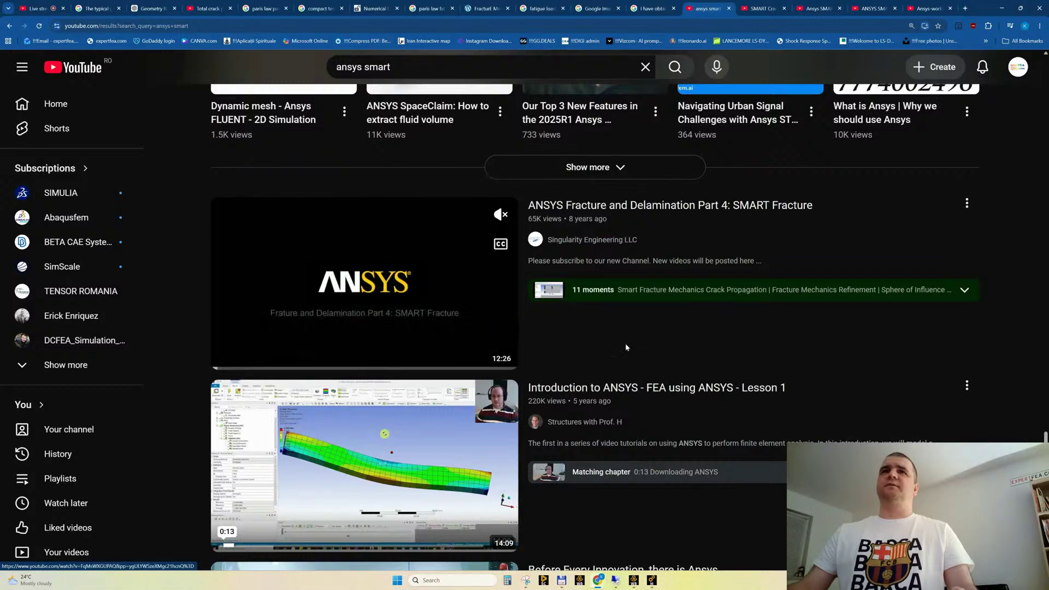
scroll(597, 341, "down", 15)
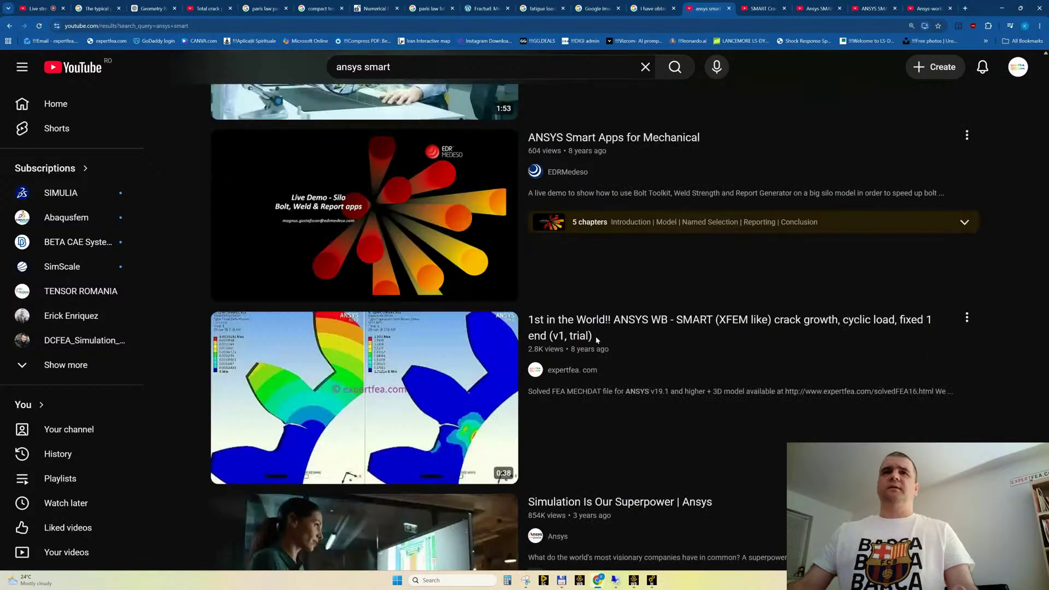
scroll(595, 343, "down", 3)
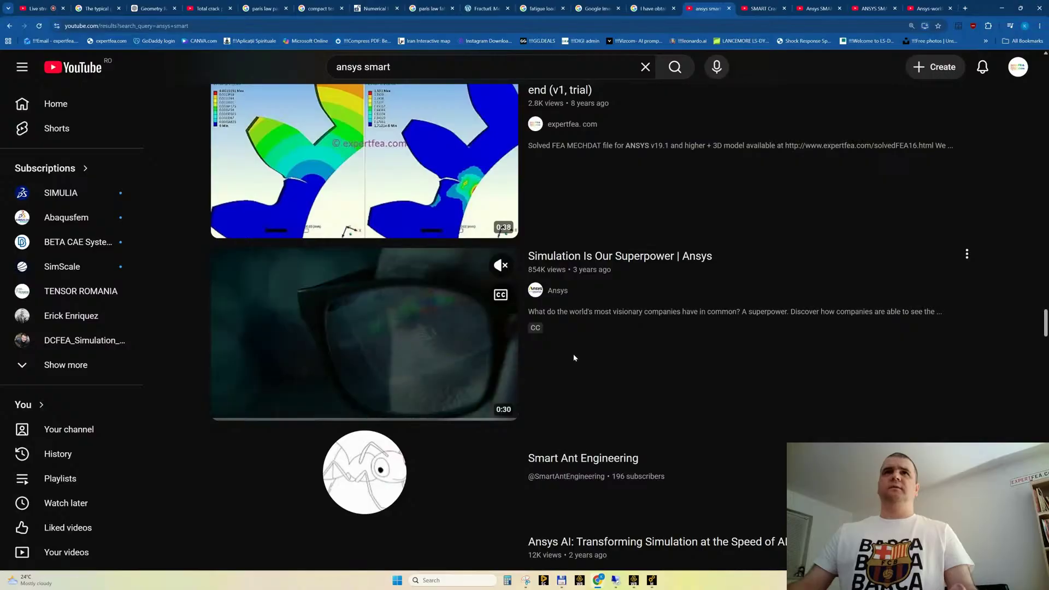
scroll(574, 354, "up", 3)
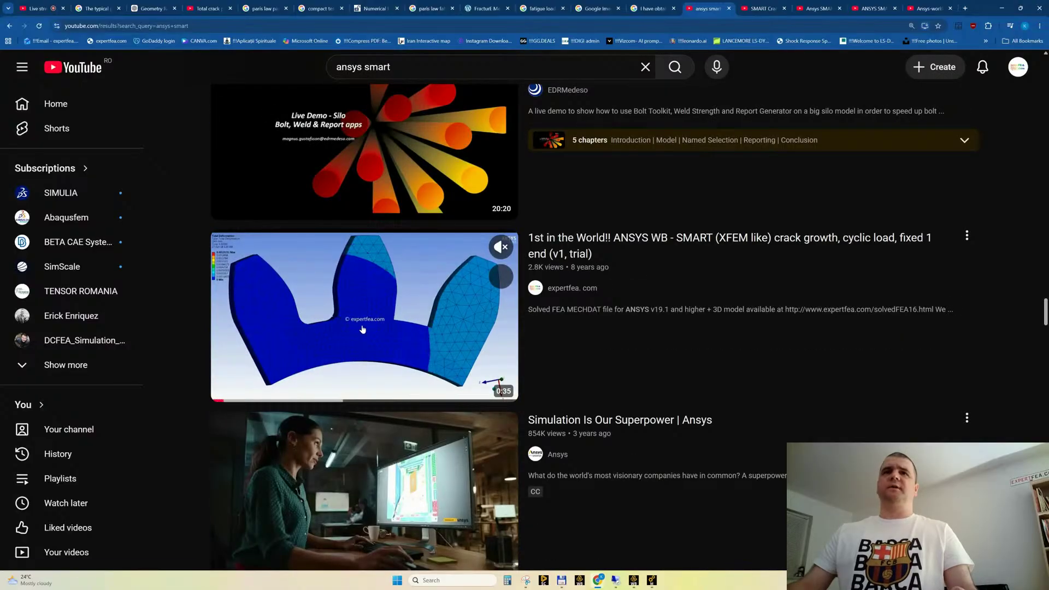
Switch to Ansys Mechanical, set the Y component of the force on the specimen's upper hole to 1 N, and solve the model
left_click(1001, 8)
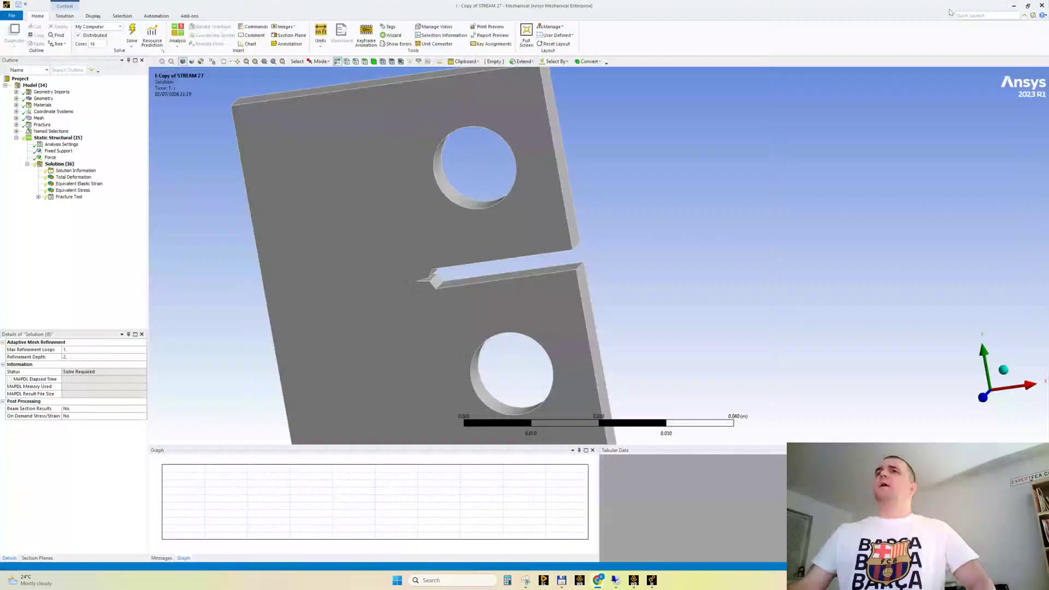
left_click(50, 157)
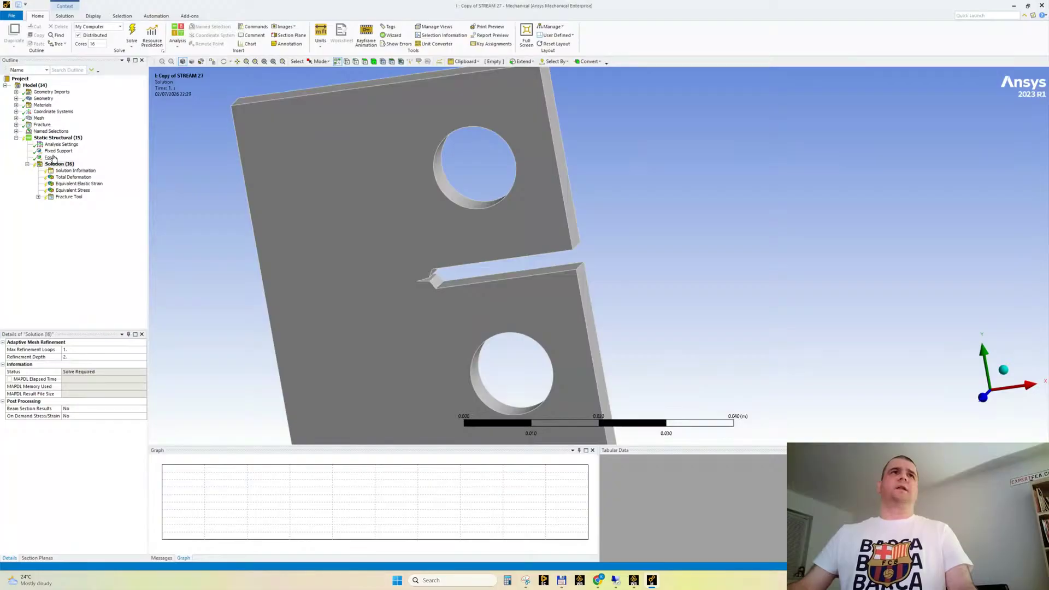
left_click(669, 471)
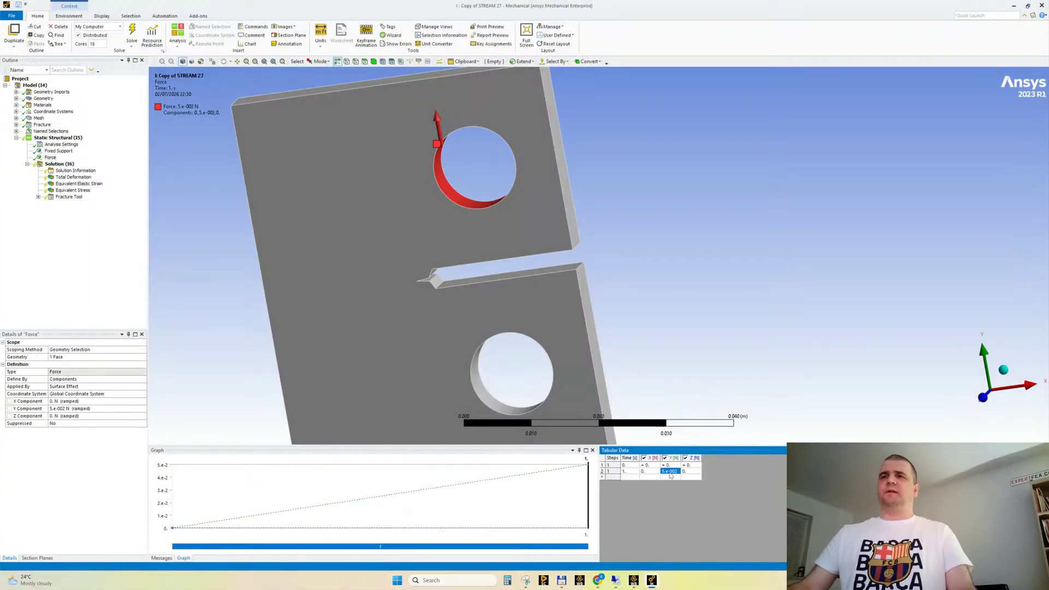
type("1")
key("Tab")
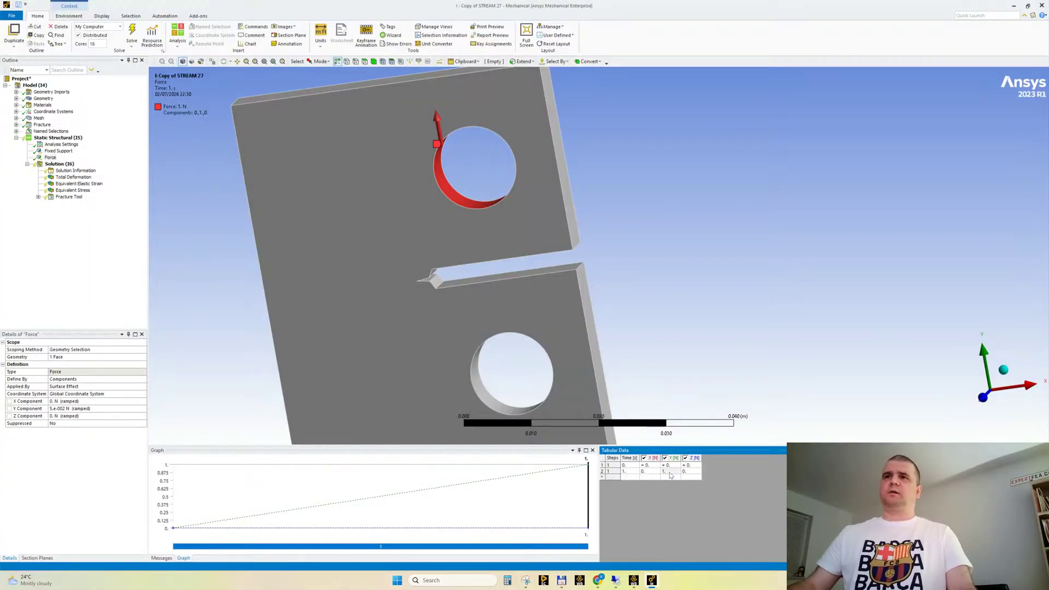
left_click(19, 5)
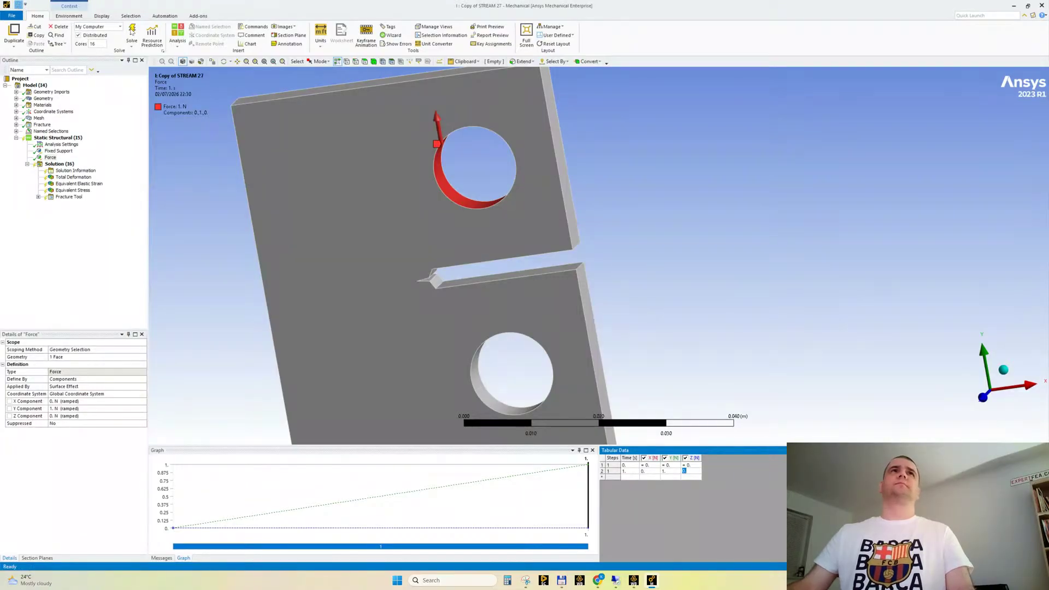
left_click(132, 33)
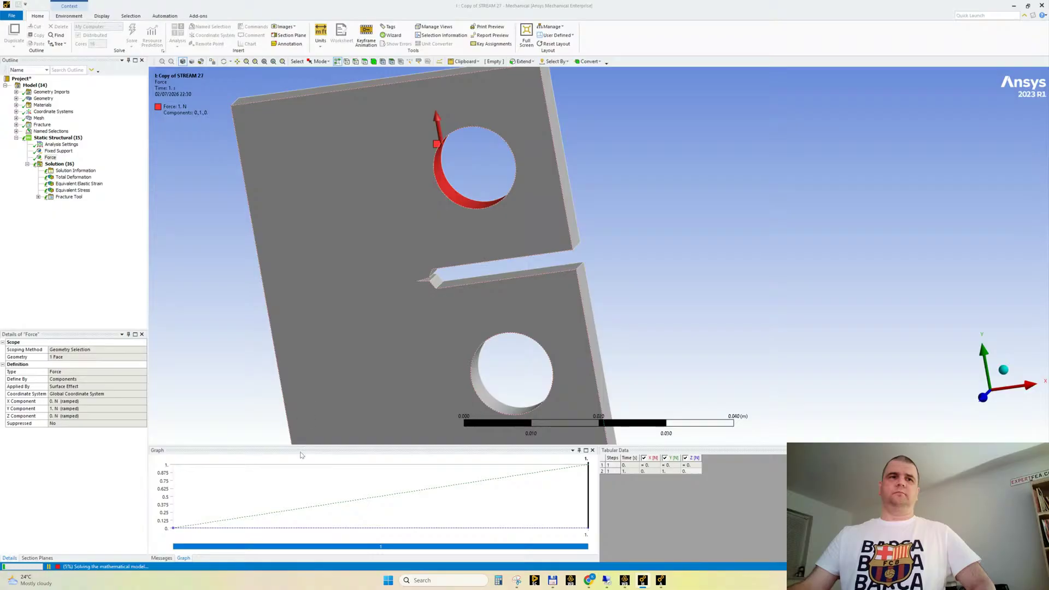
Switch to Chrome and search Google in a new tab for "typical fatigue load for steel"
left_click(583, 581)
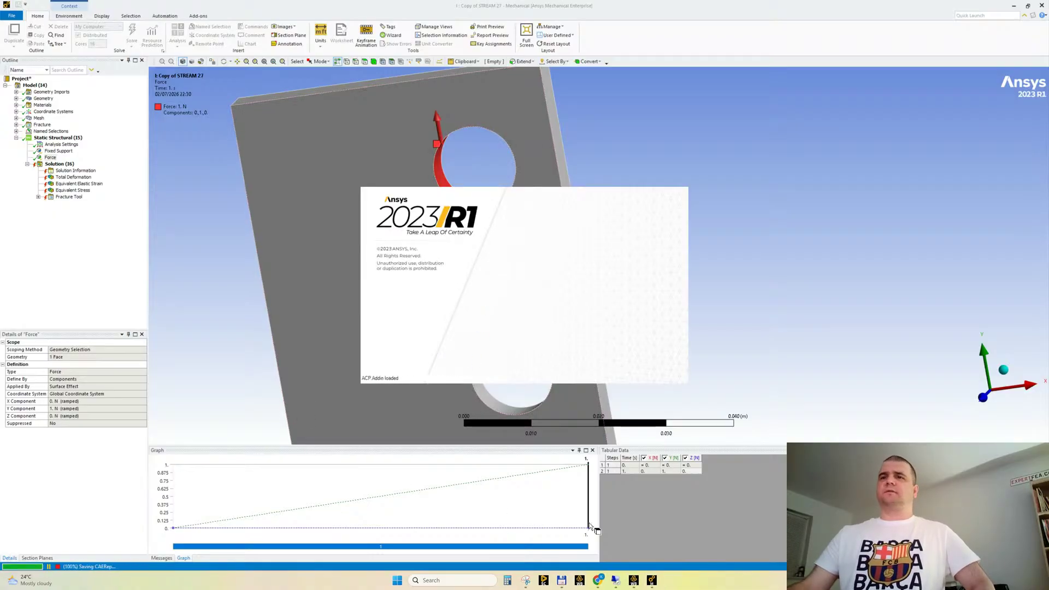
mouse_move(596, 582)
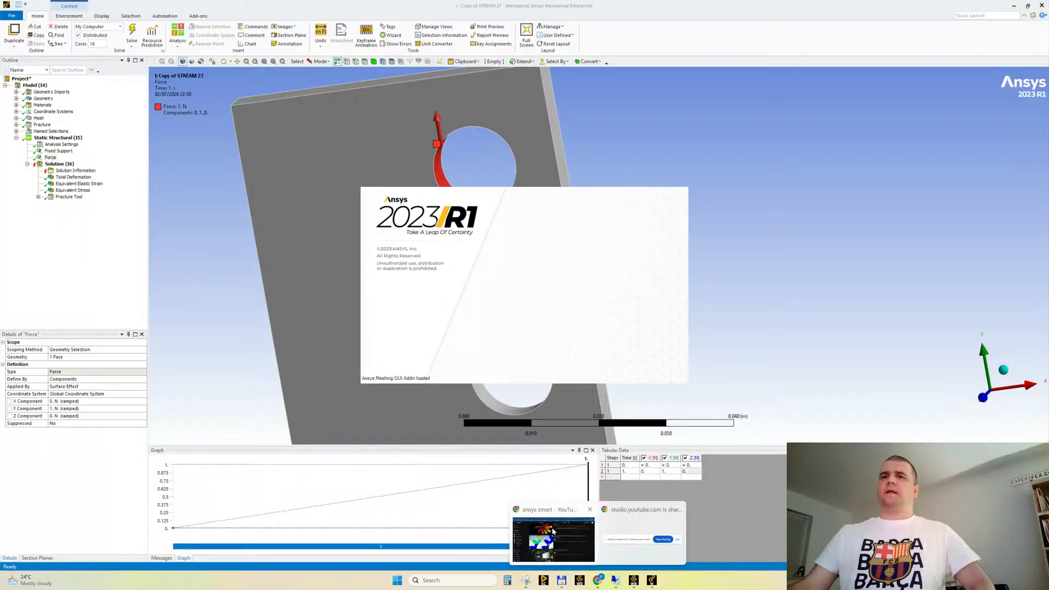
left_click(572, 512)
left_click(965, 8)
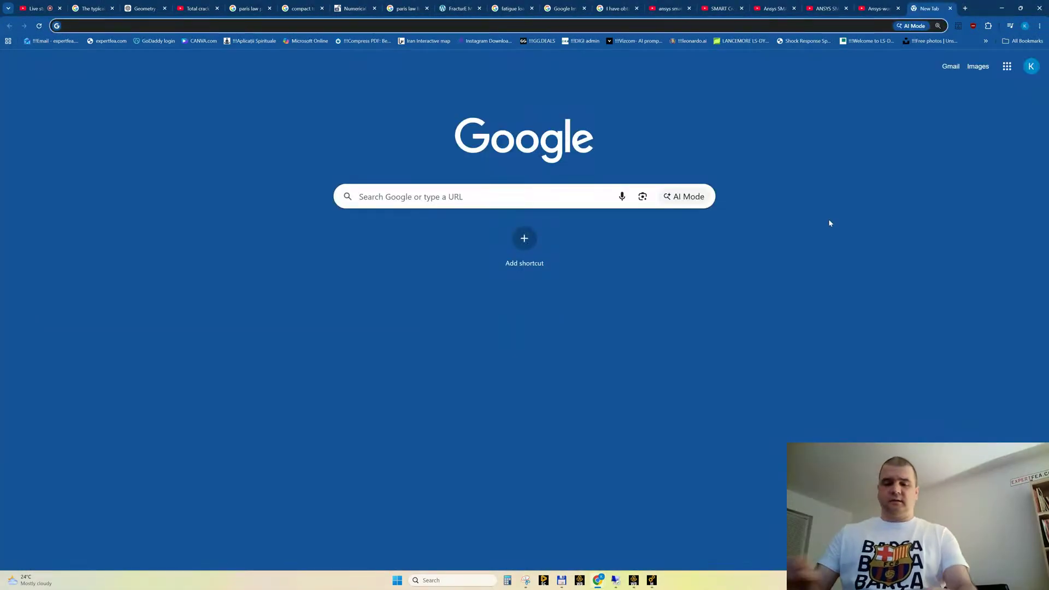
type("typical ")
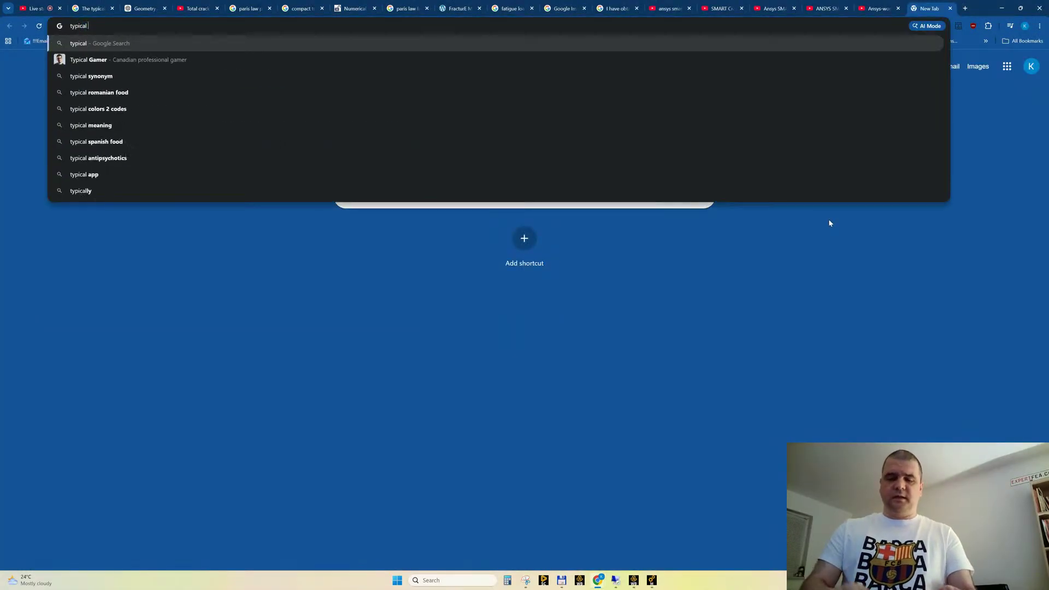
type("fatoguie load")
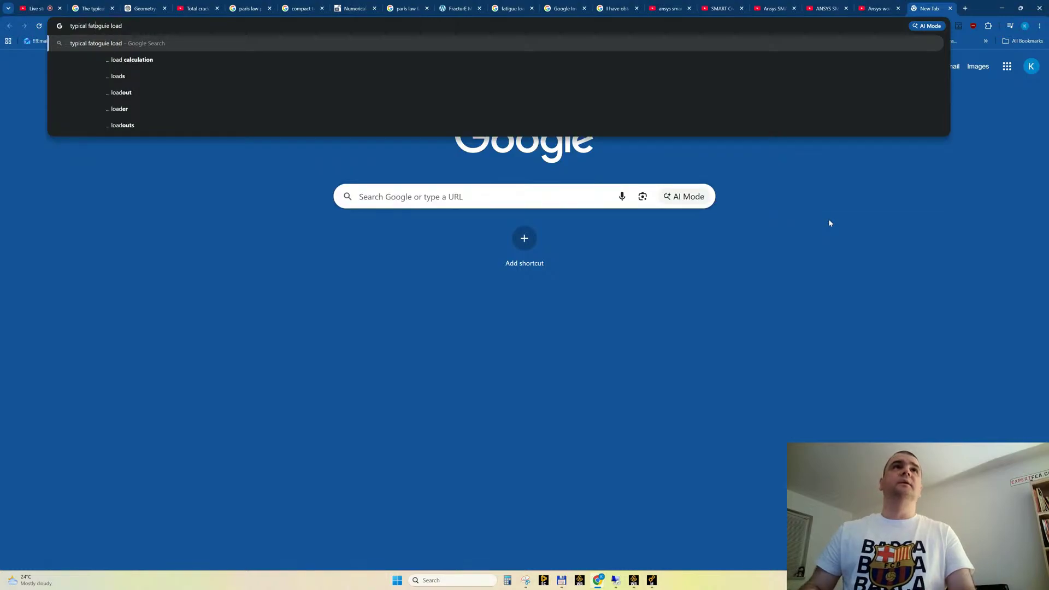
key("Delete")
key("Delete")
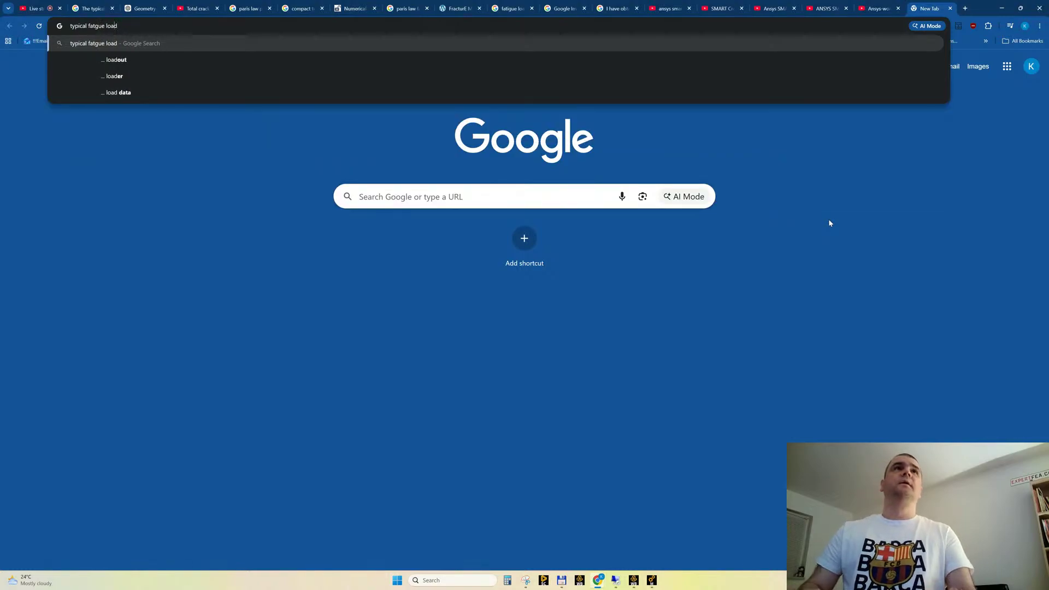
type("i")
key("End")
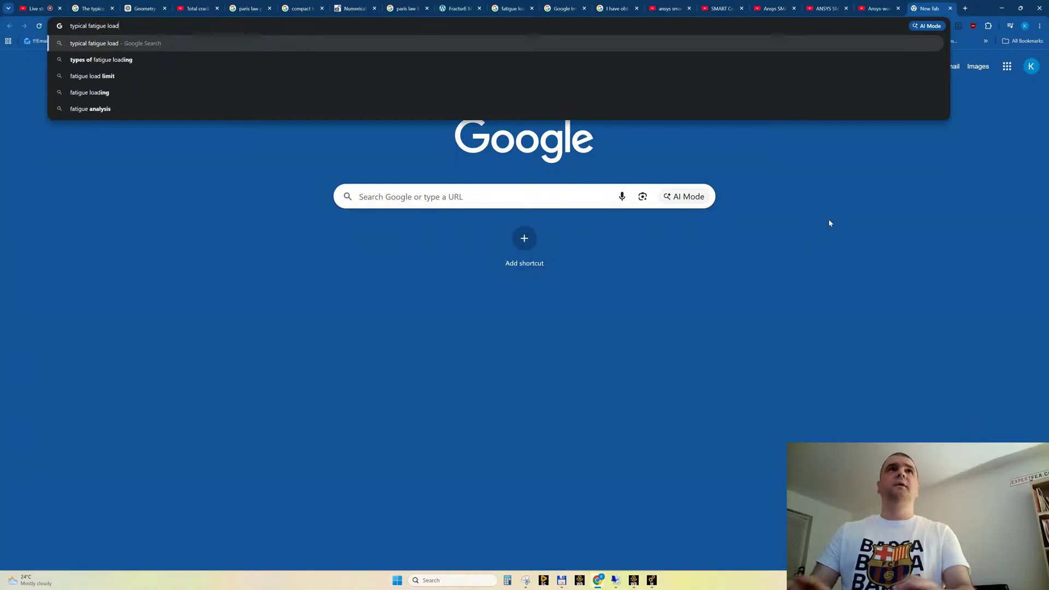
type("for steel")
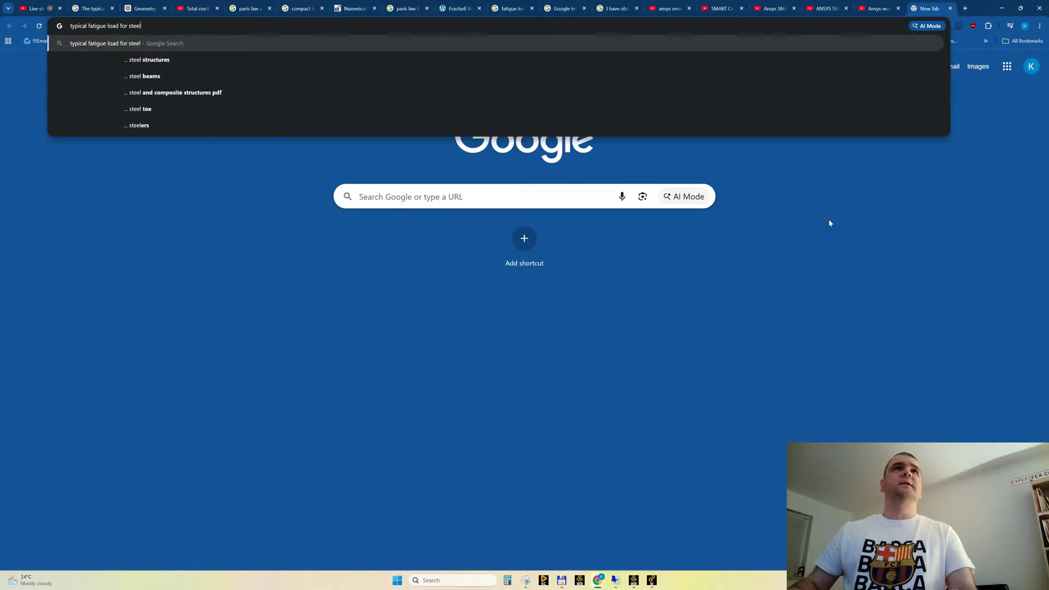
key("Return")
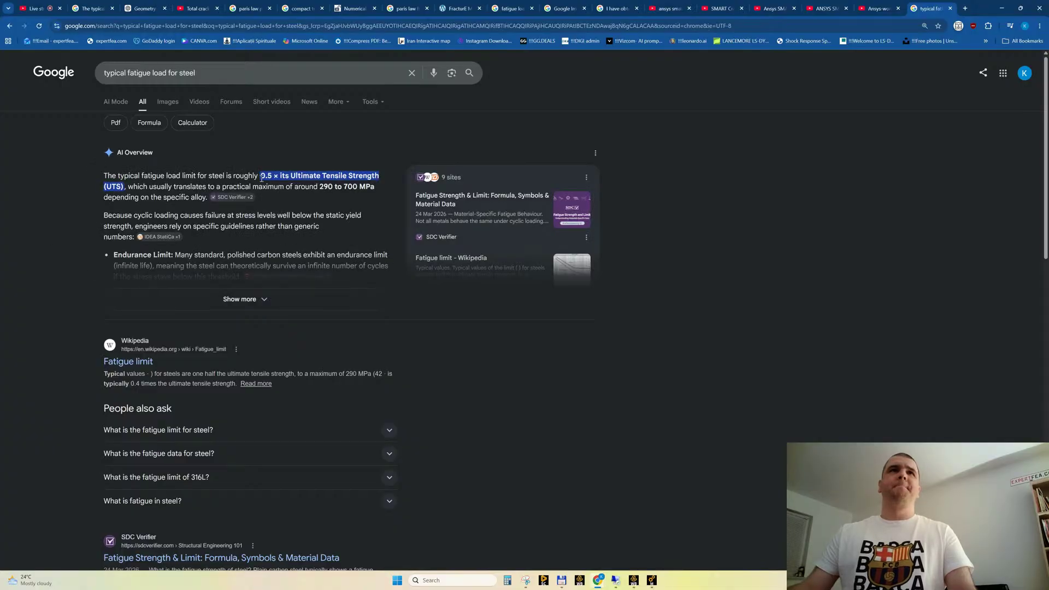
Expand the AI Overview and read the fatigue limit guidance for steel, including the high cycle fatigue entry
left_click(241, 299)
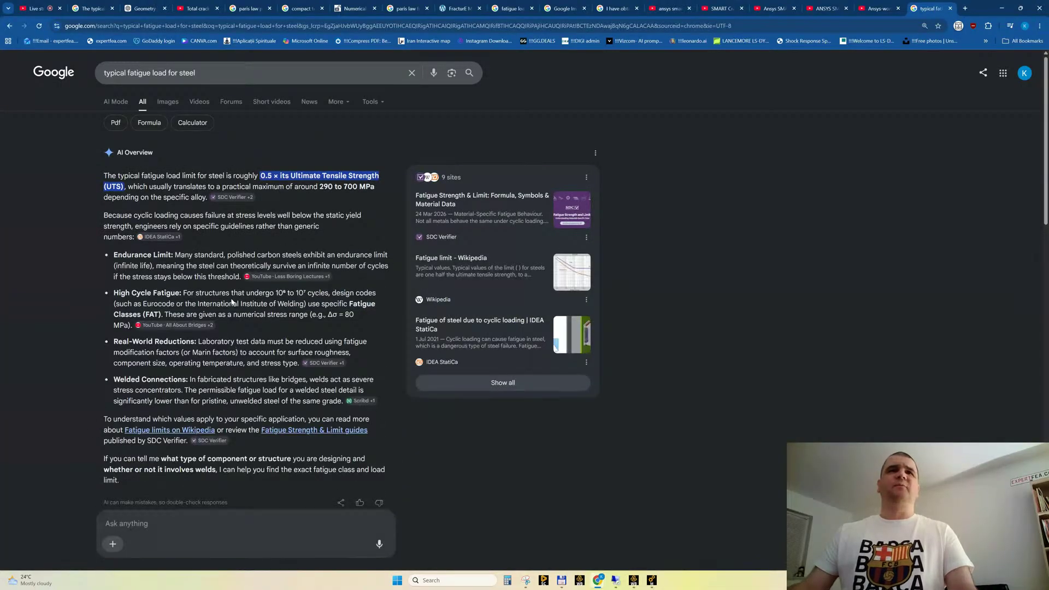
scroll(231, 302, "down", 4)
scroll(203, 141, "up", 3)
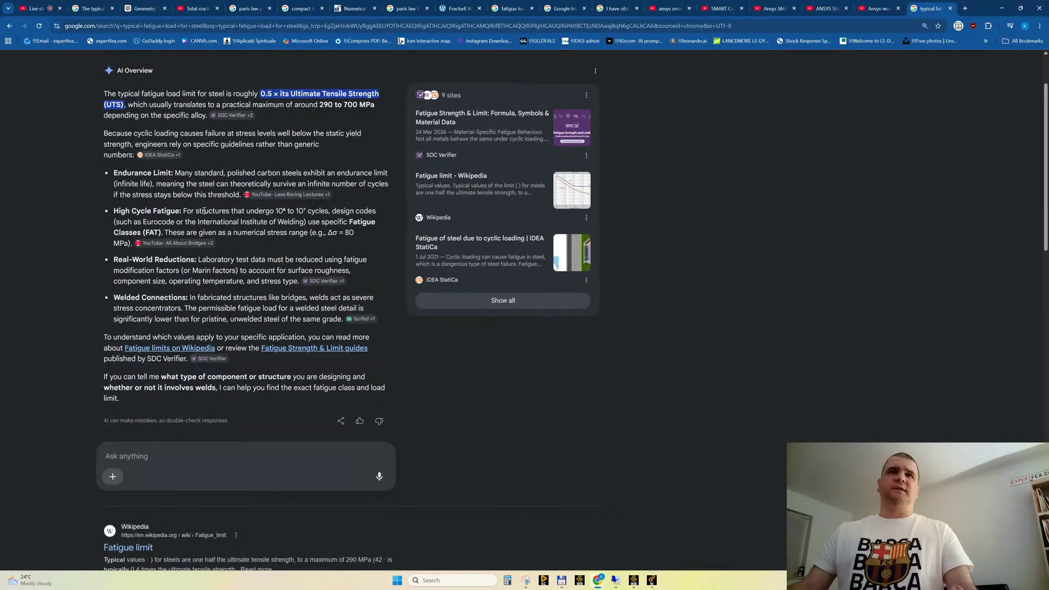
left_click_drag(228, 211, 326, 220)
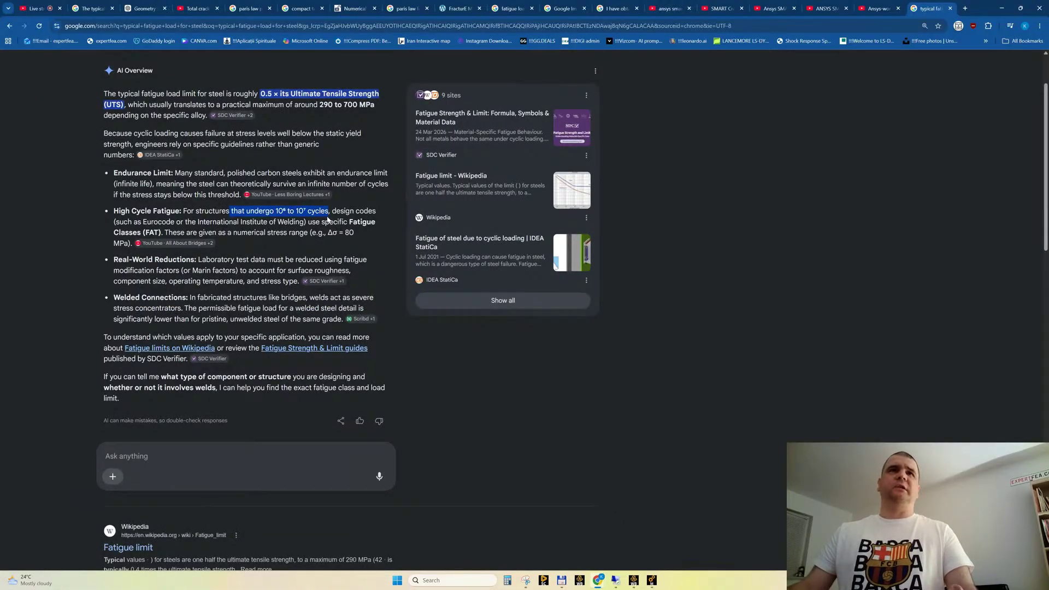
left_click(202, 213)
scroll(202, 213, "up", 2)
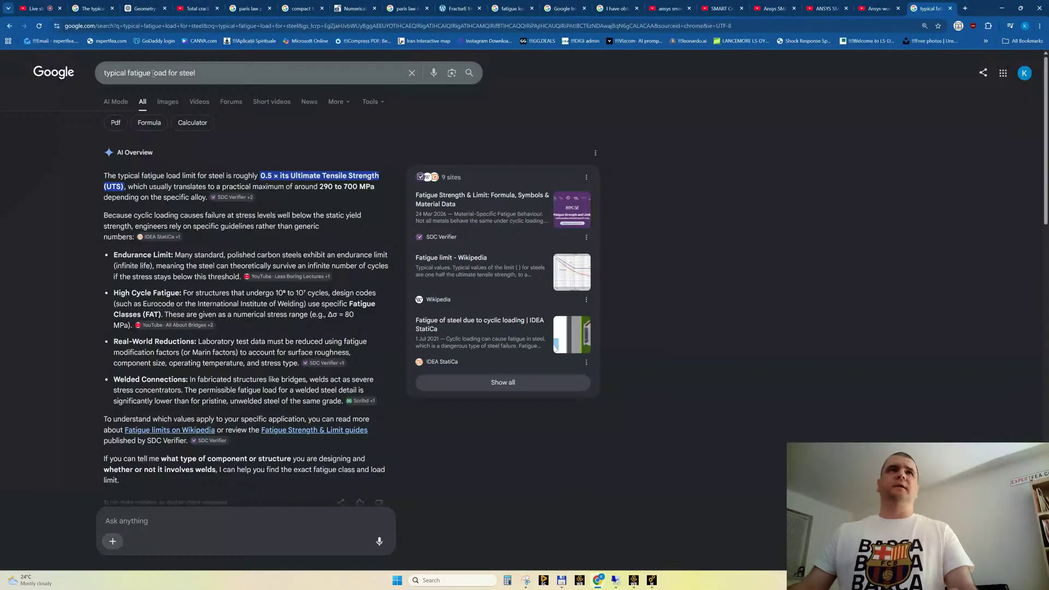
Refine the Google search to "typical fatigue force when testing steel fatigue" and read the expanded AI Overview
left_click(153, 72)
type("force ")
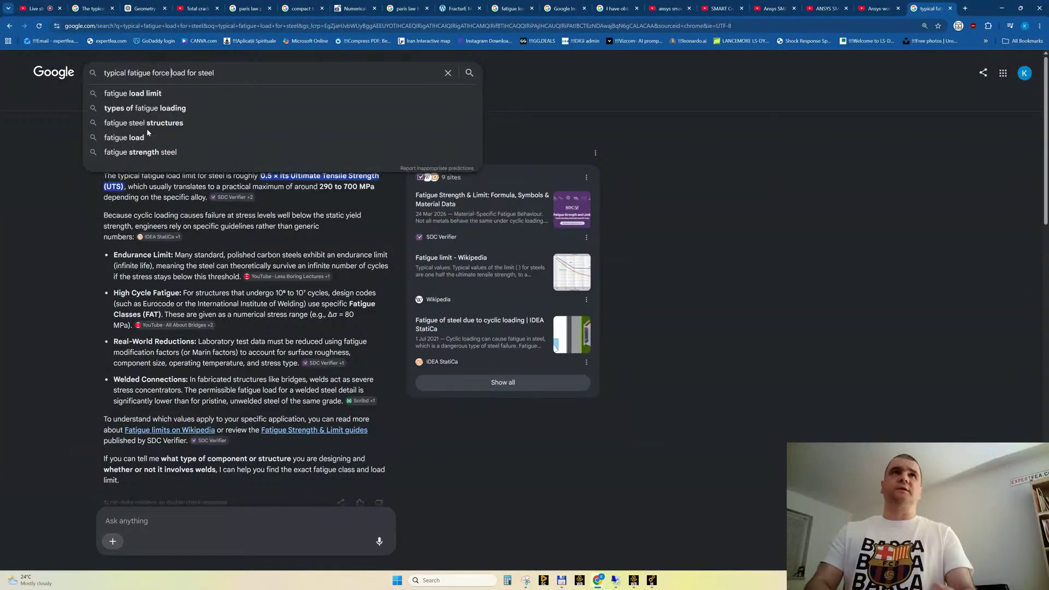
type("when")
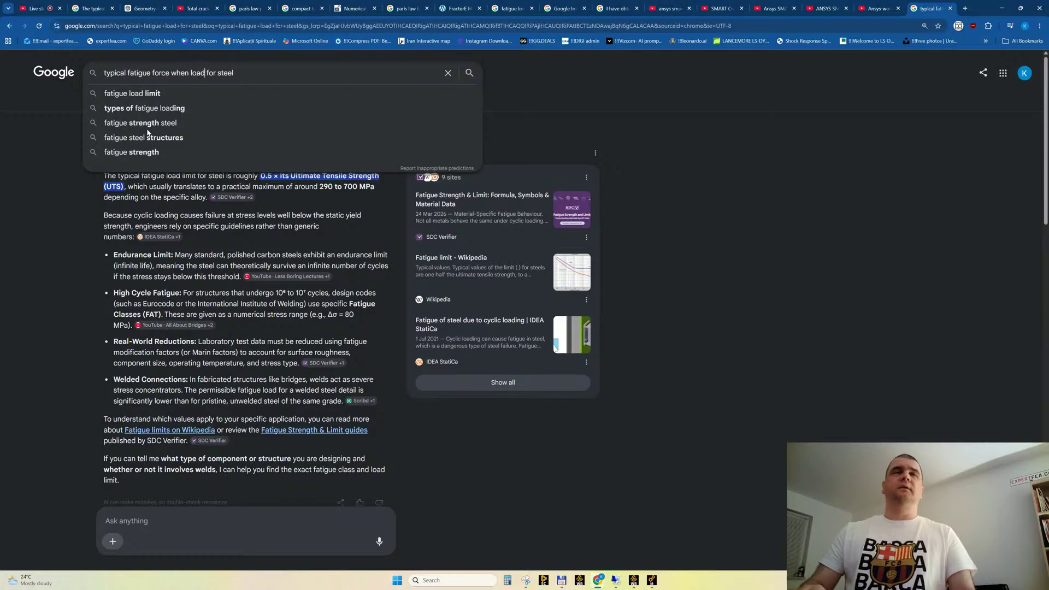
key("shift+End")
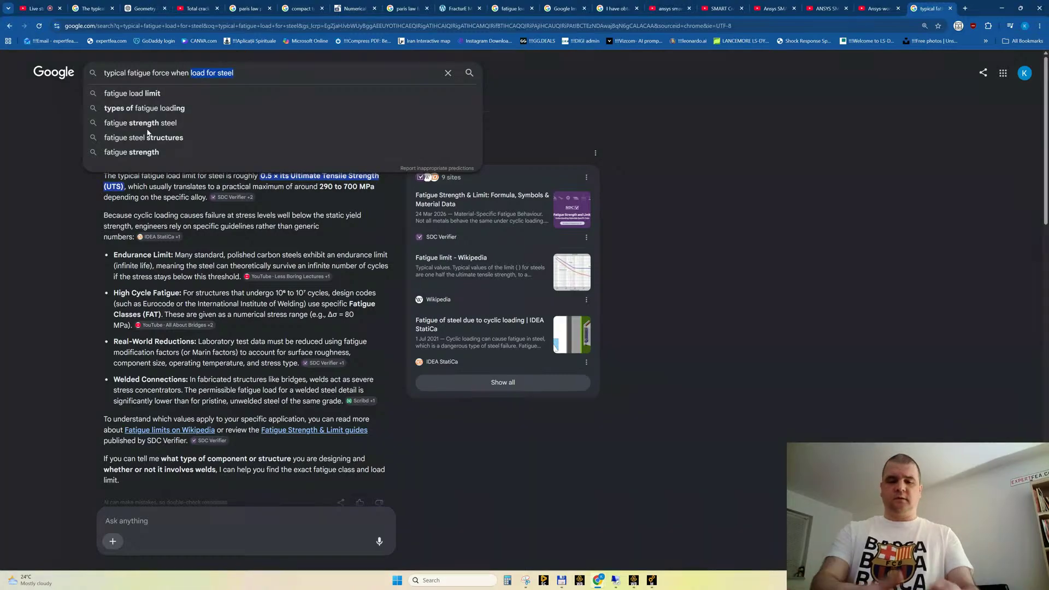
type("testing steel")
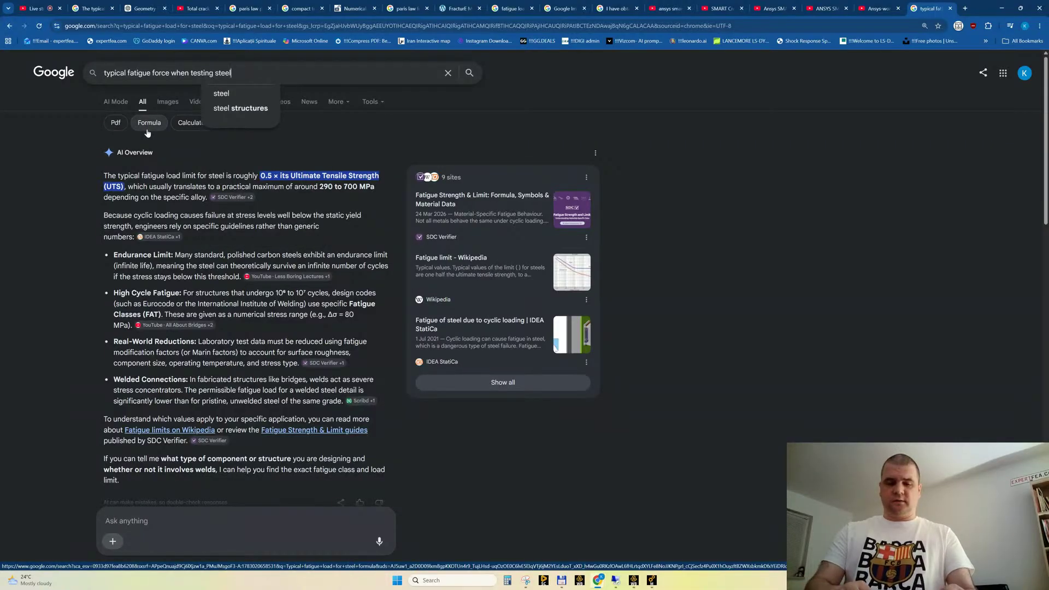
type(" fatigue")
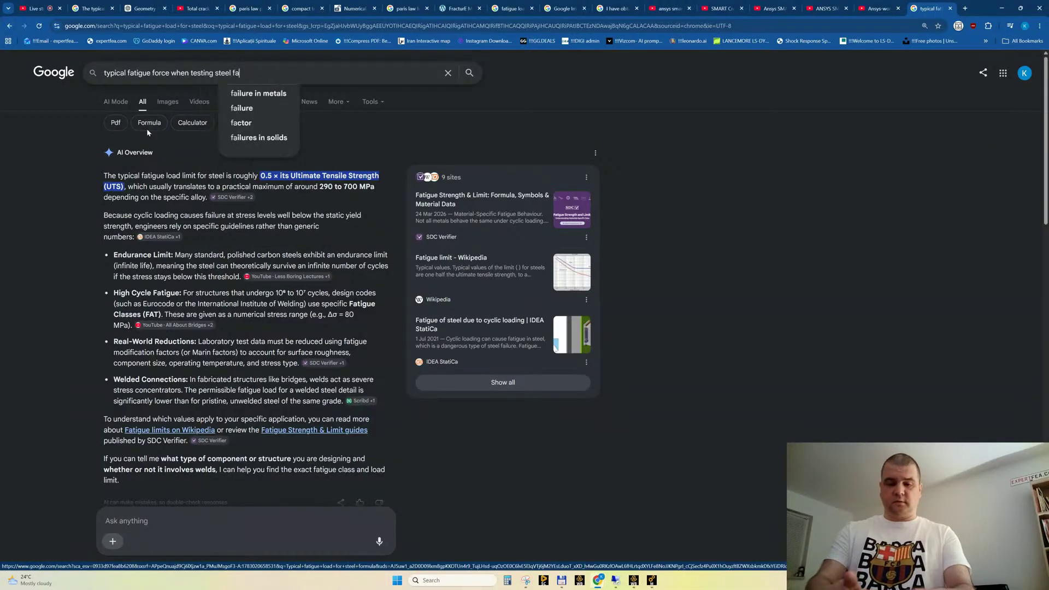
key("Return")
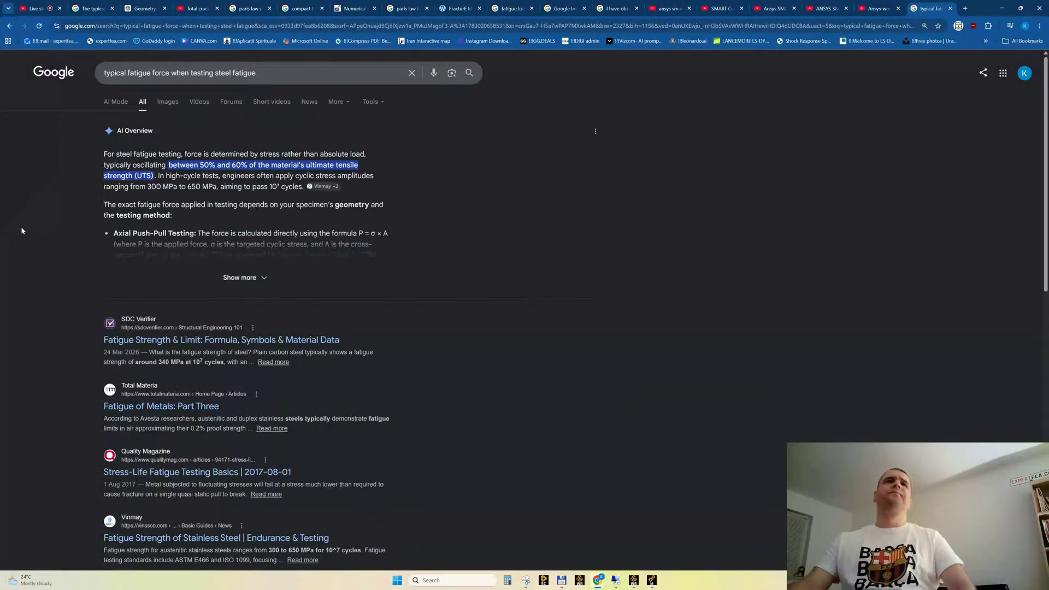
left_click(247, 279)
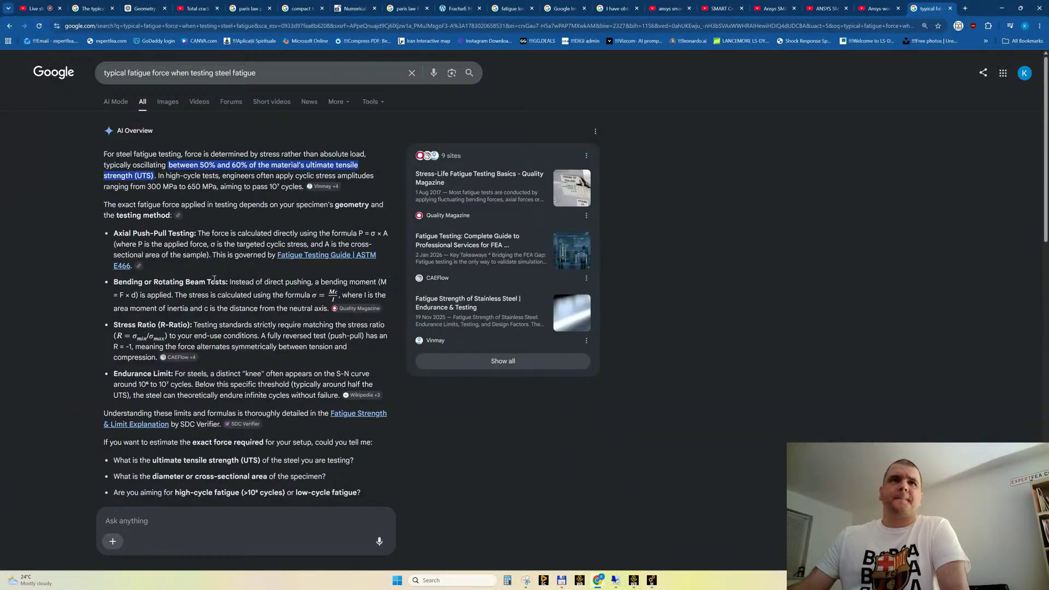
scroll(214, 279, "down", 1)
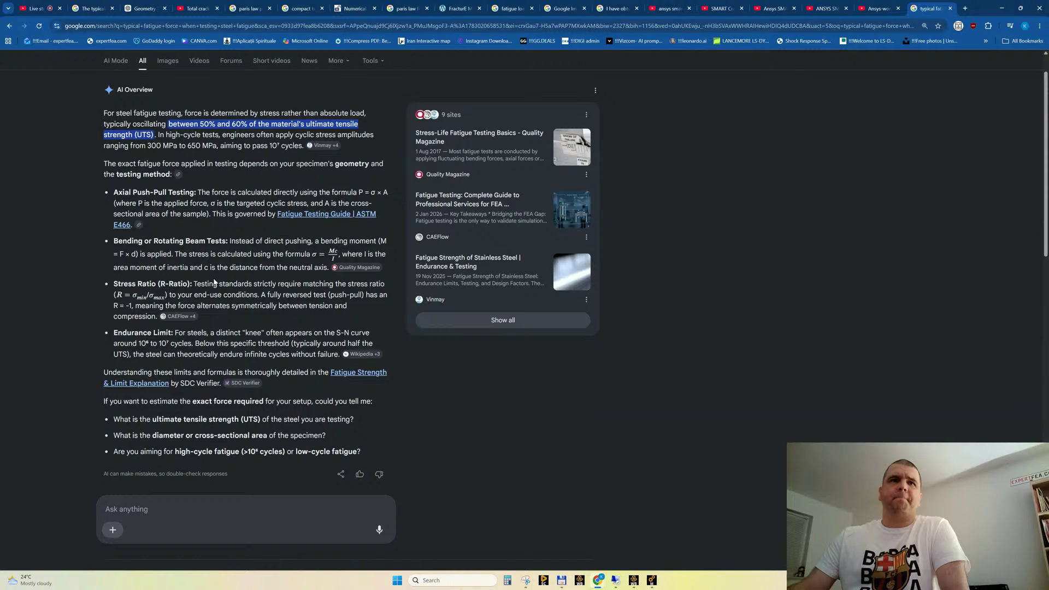
Switch to Ansys Mechanical and close the unsaved Workbench project window
scroll(214, 281, "down", 2)
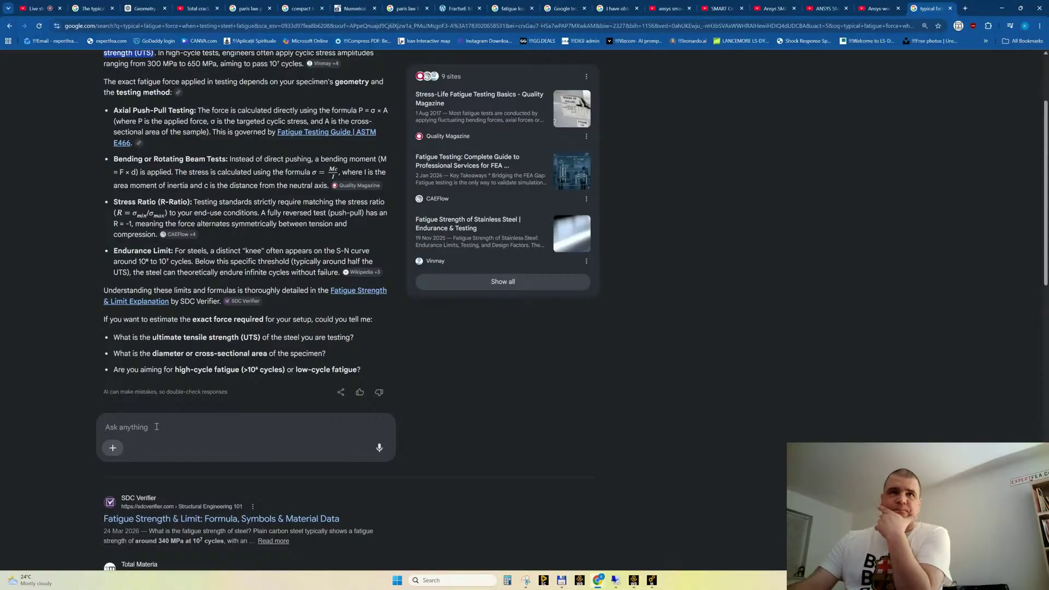
left_click(652, 581)
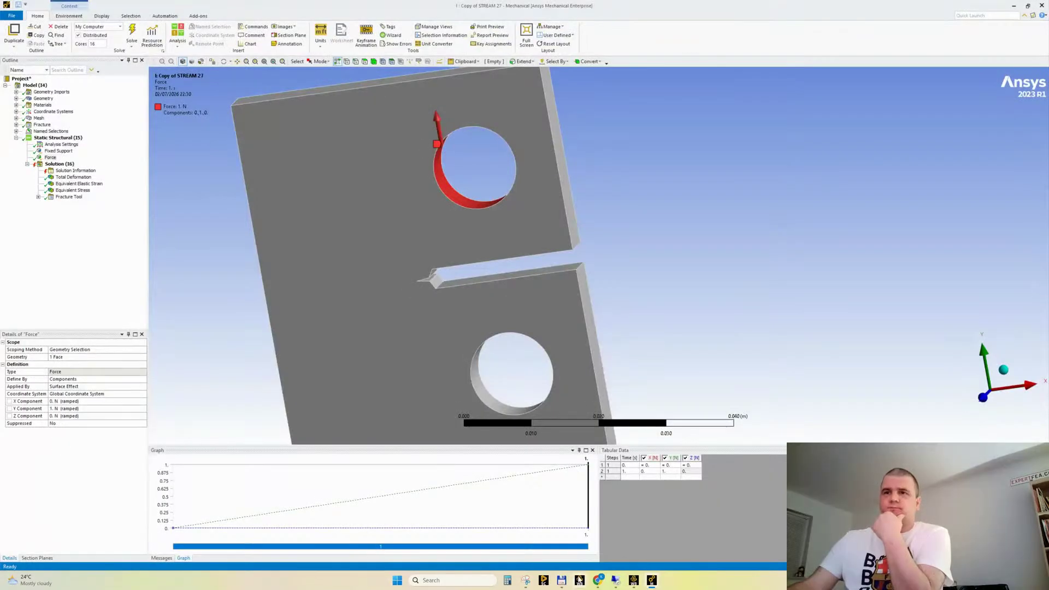
mouse_move(632, 580)
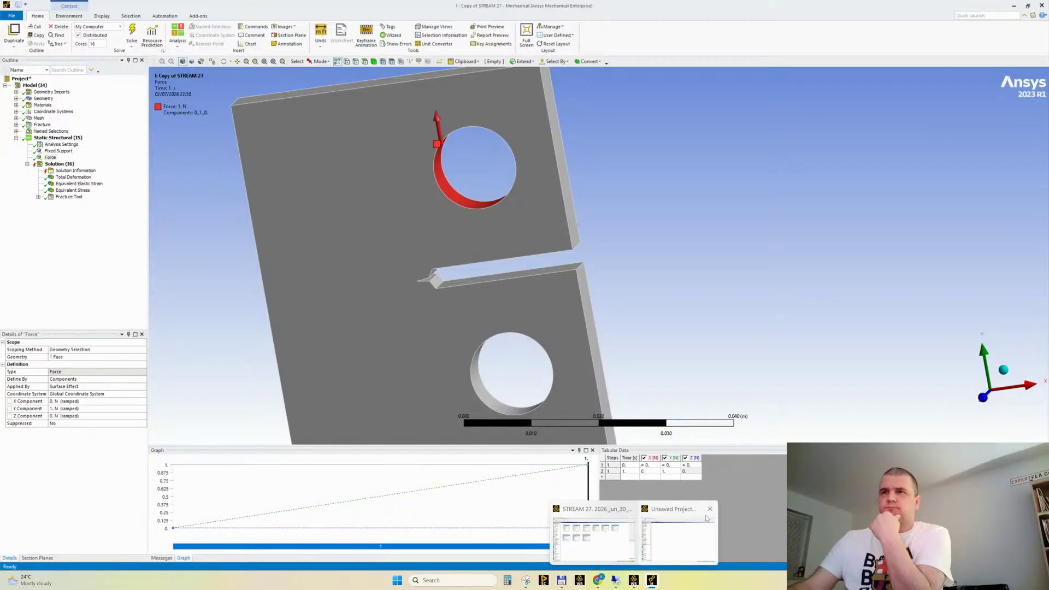
left_click(708, 510)
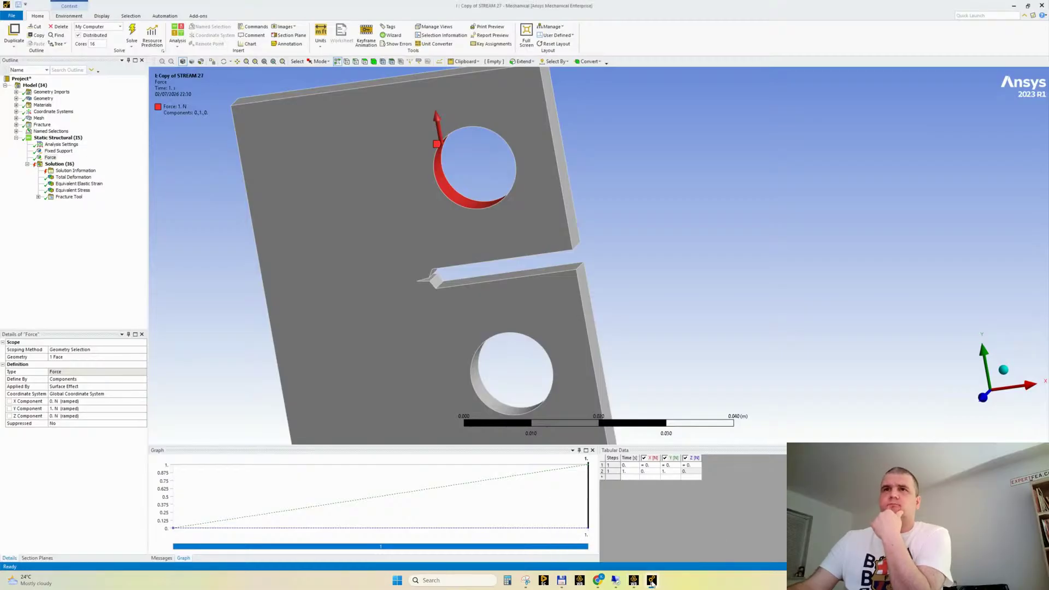
View the specimen edge-on, and switch to Chrome to read the AI Overview's question about its diameter or cross-sectional area
middle_click_drag(374, 279, 339, 297)
middle_click_drag(421, 294, 548, 436)
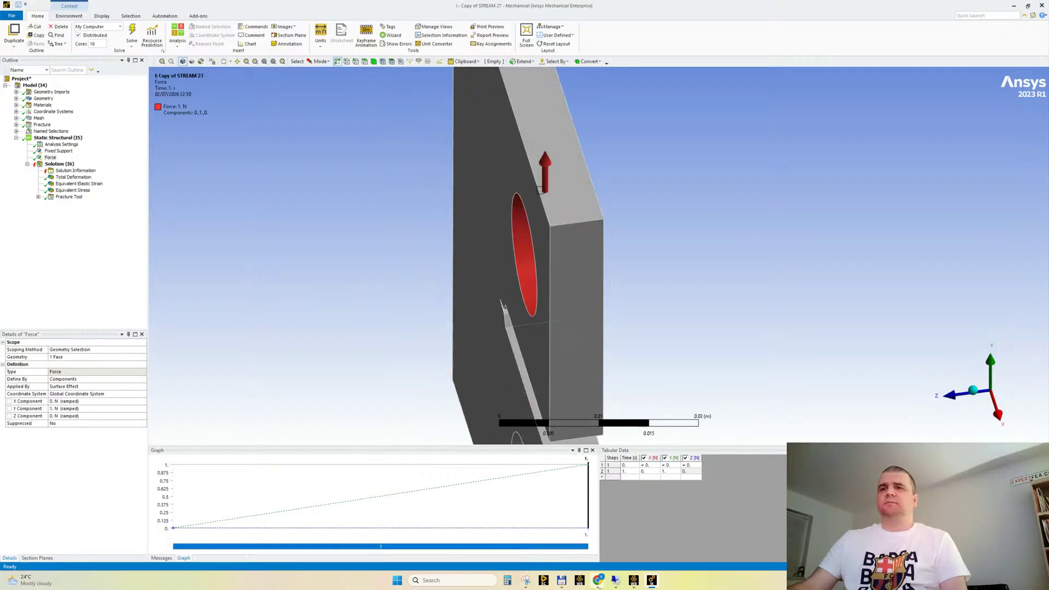
mouse_move(598, 585)
left_click(554, 532)
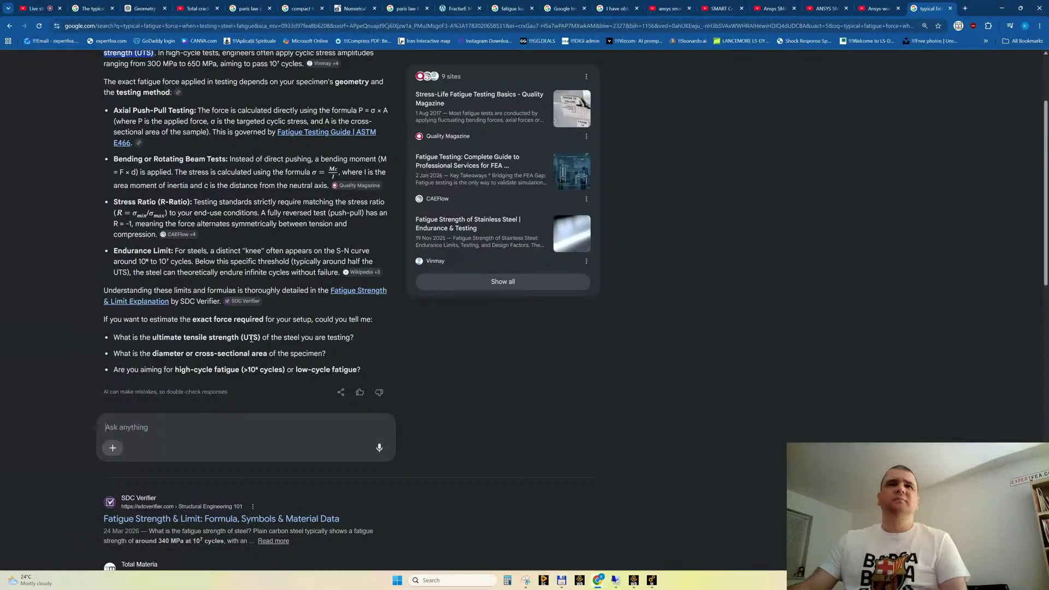
left_click_drag(218, 355, 285, 355)
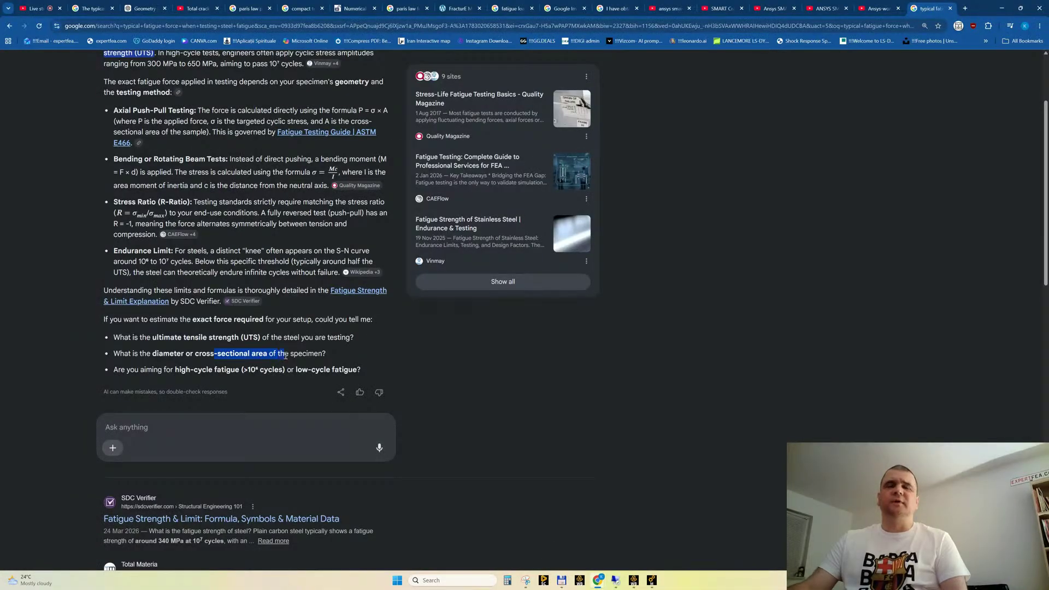
In Ansys Mechanical, set the units to Metric (mm, kg, N, s, mV, mA) and examine the specimen's thickness against the scale
left_click(651, 582)
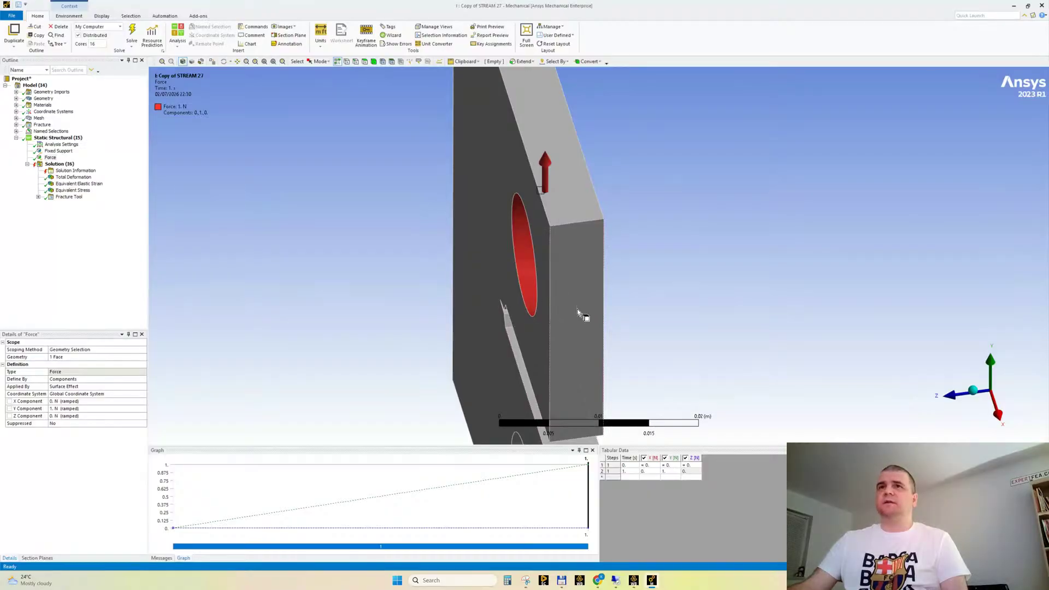
middle_click_drag(578, 313, 677, 150)
scroll(568, 282, "up", 2)
scroll(685, 349, "up", 9)
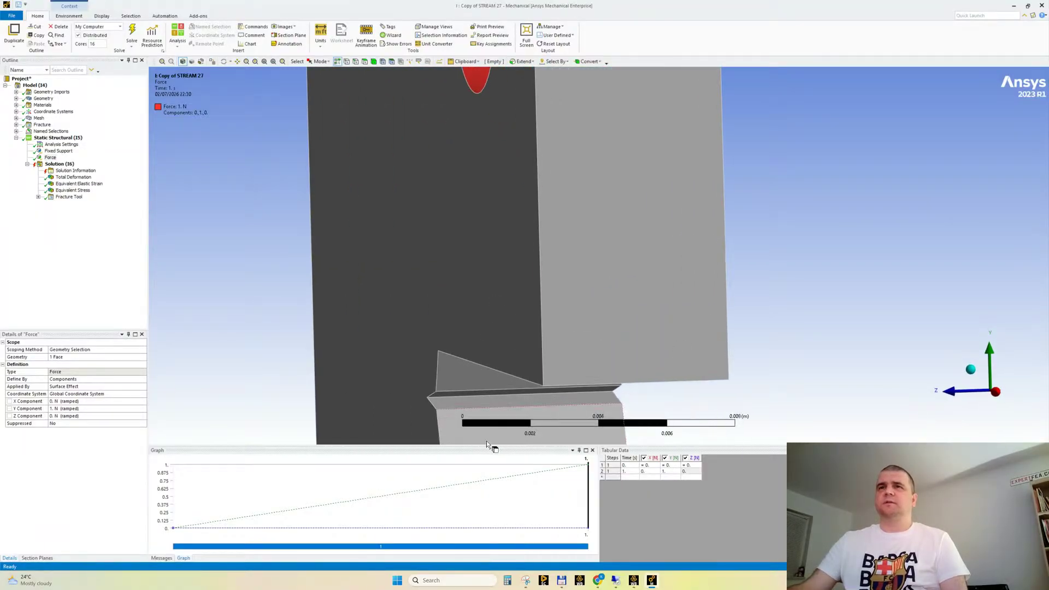
left_click(321, 34)
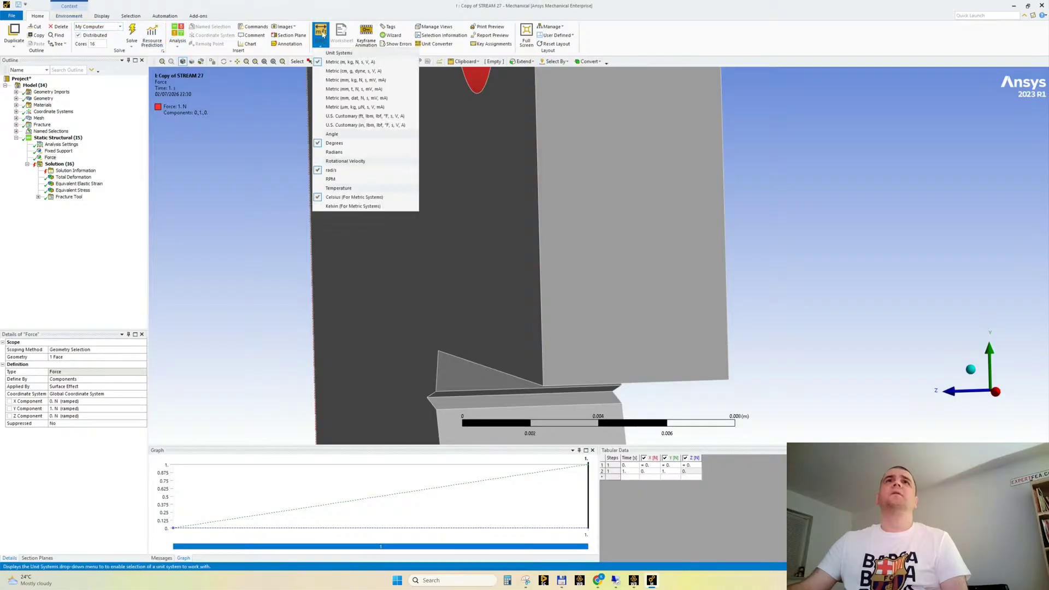
left_click(355, 80)
scroll(646, 284, "down", 1)
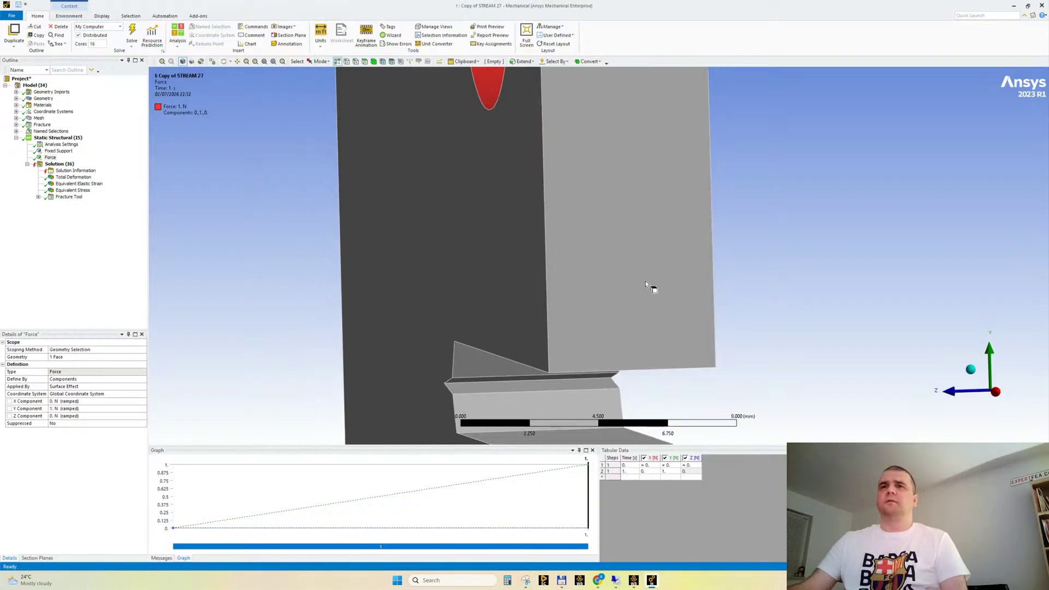
scroll(646, 284, "down", 1)
middle_click_drag(617, 277, 615, 277, "ctrl")
middle_click_drag(673, 302, 829, 305)
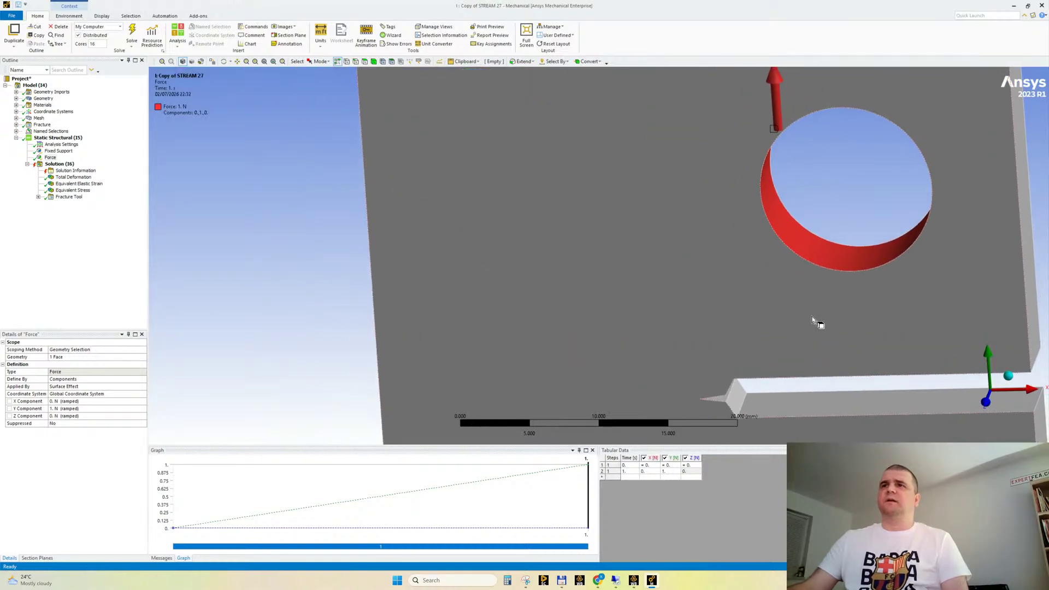
middle_click_drag(567, 253, 544, 367)
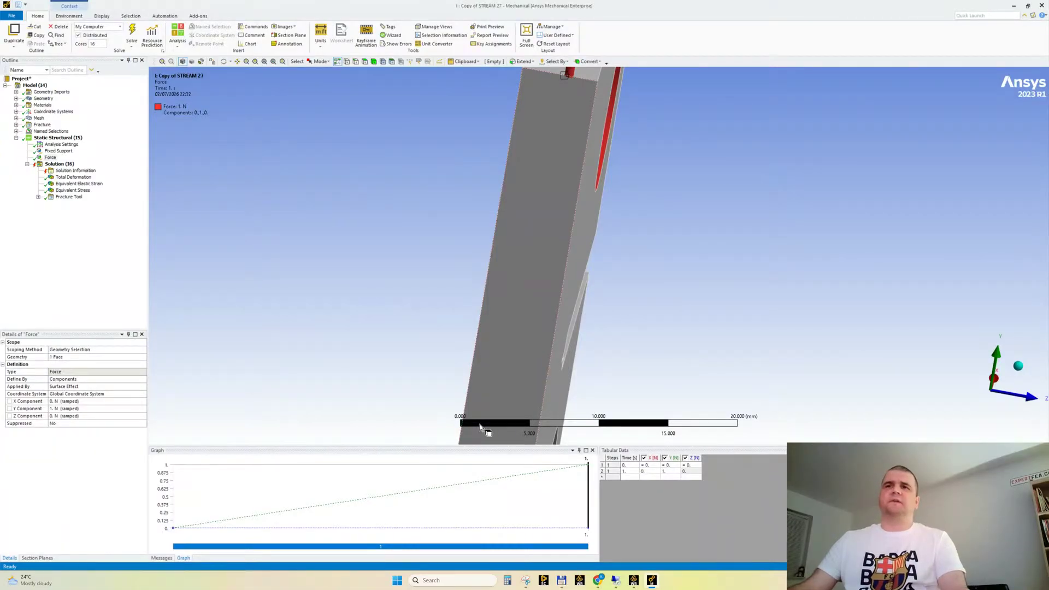
middle_click_drag(639, 268, 484, 251)
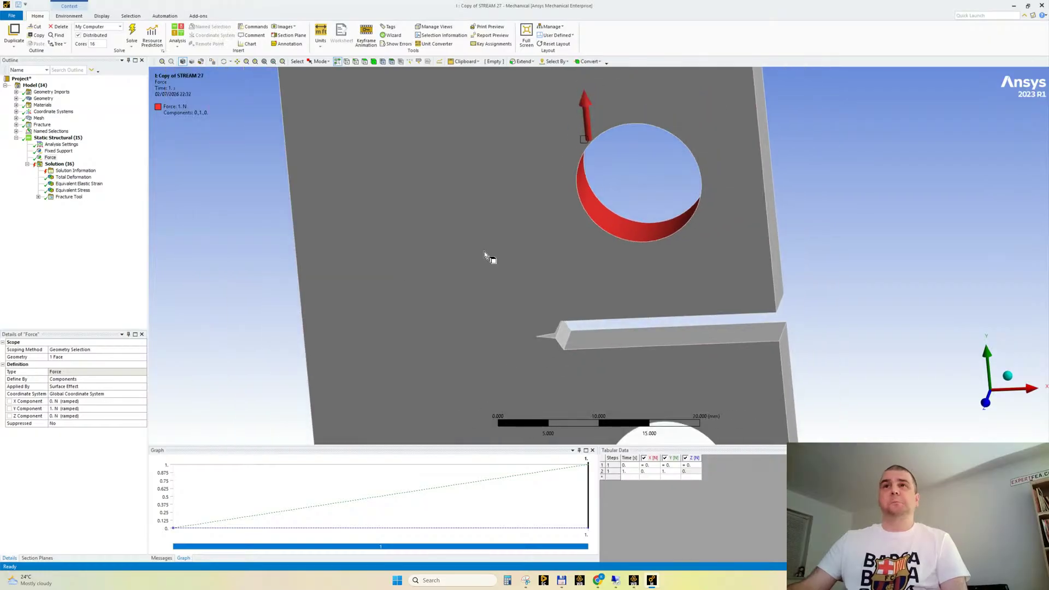
Switch to Chrome and send the follow-up "UTS = 350 MPa and 100 mm^2, HCF" to the AI Overview
mouse_move(598, 580)
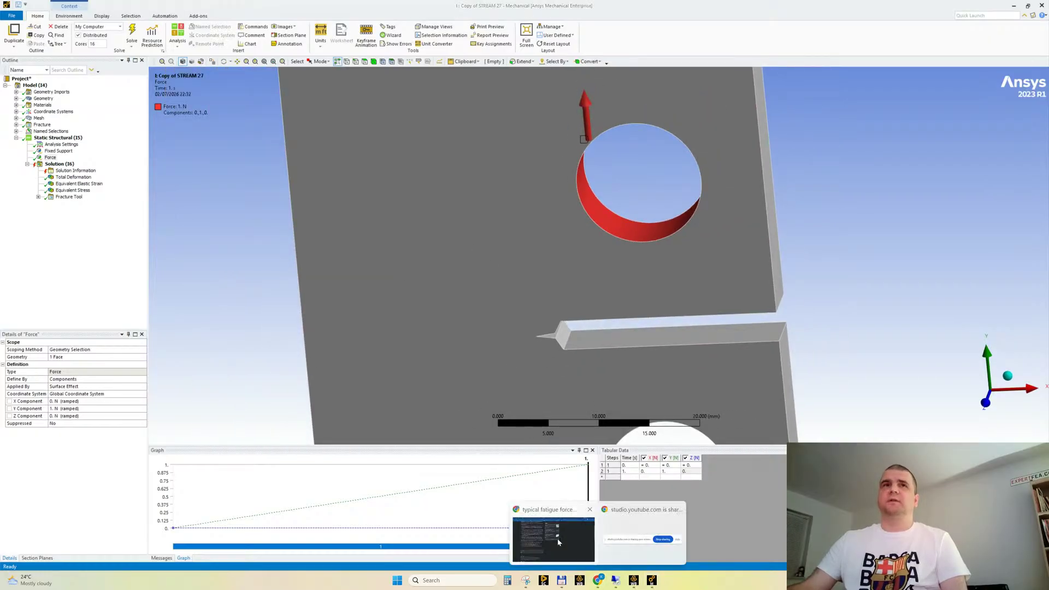
left_click(553, 535)
left_click(147, 425)
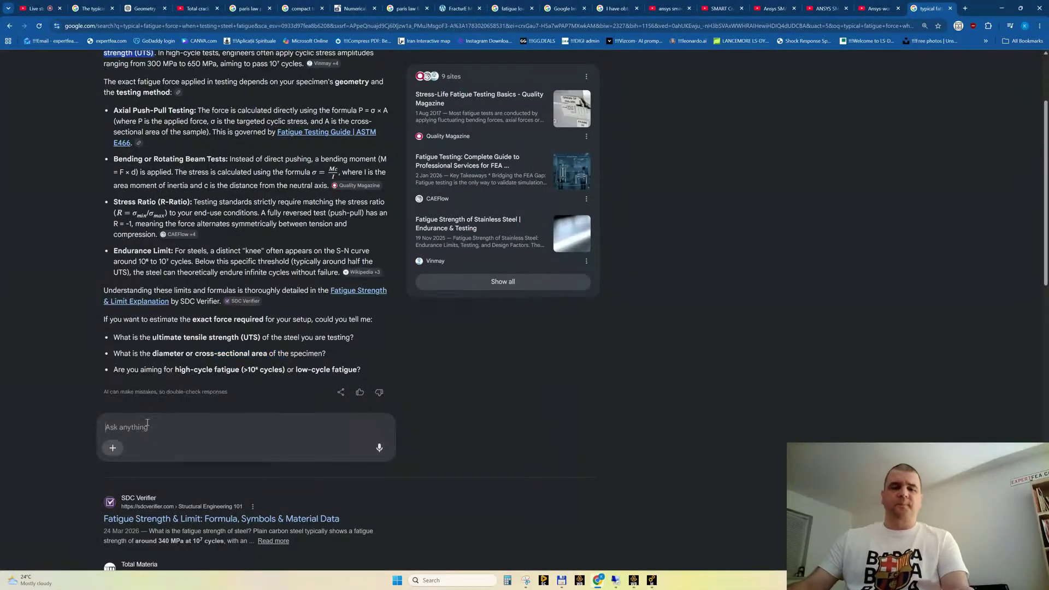
type("300 MPA")
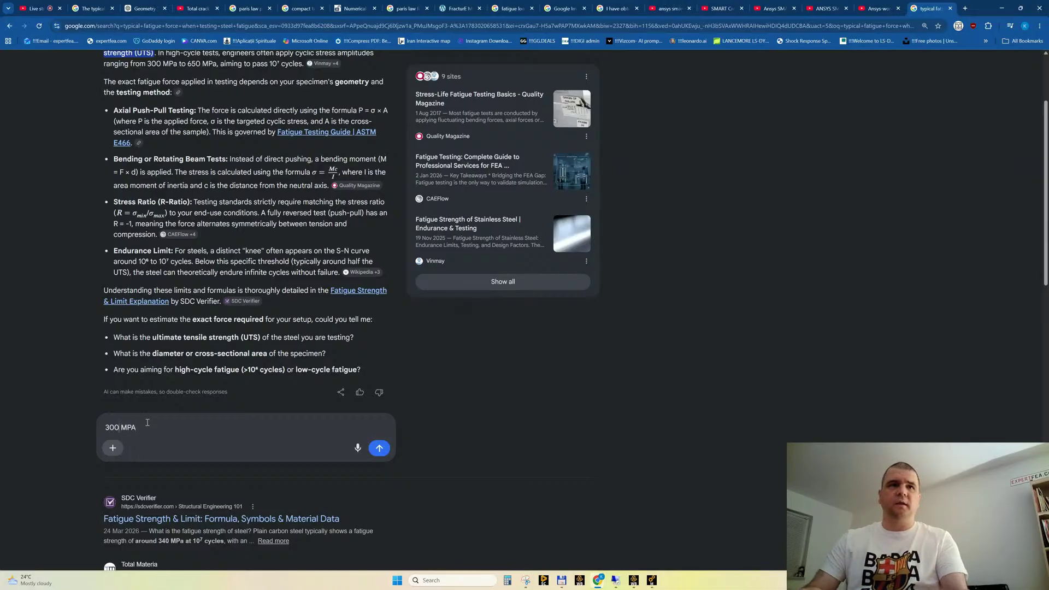
key("BackSpace")
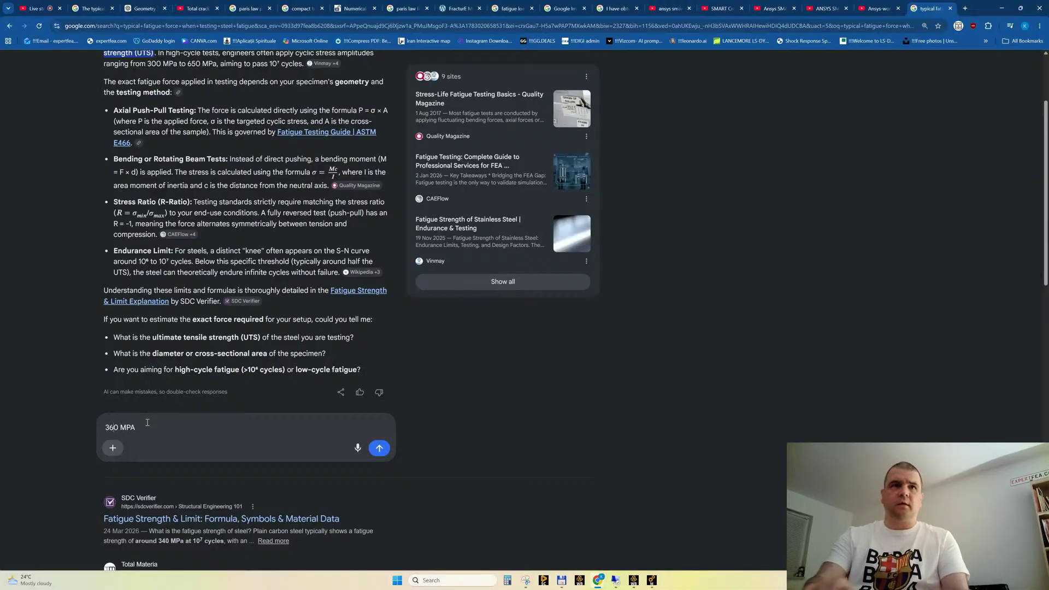
type("5")
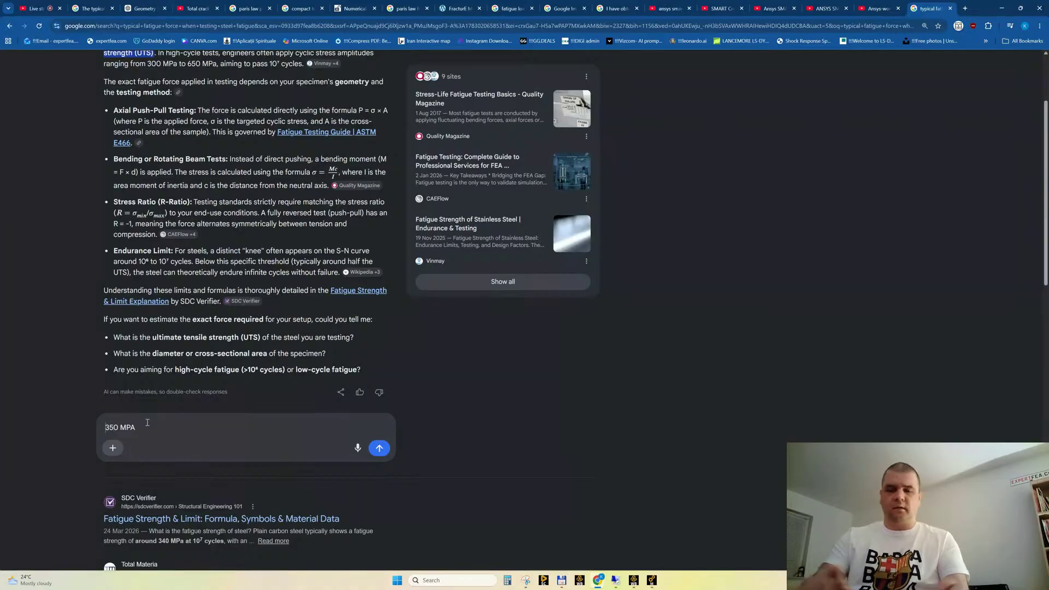
type("UTS =")
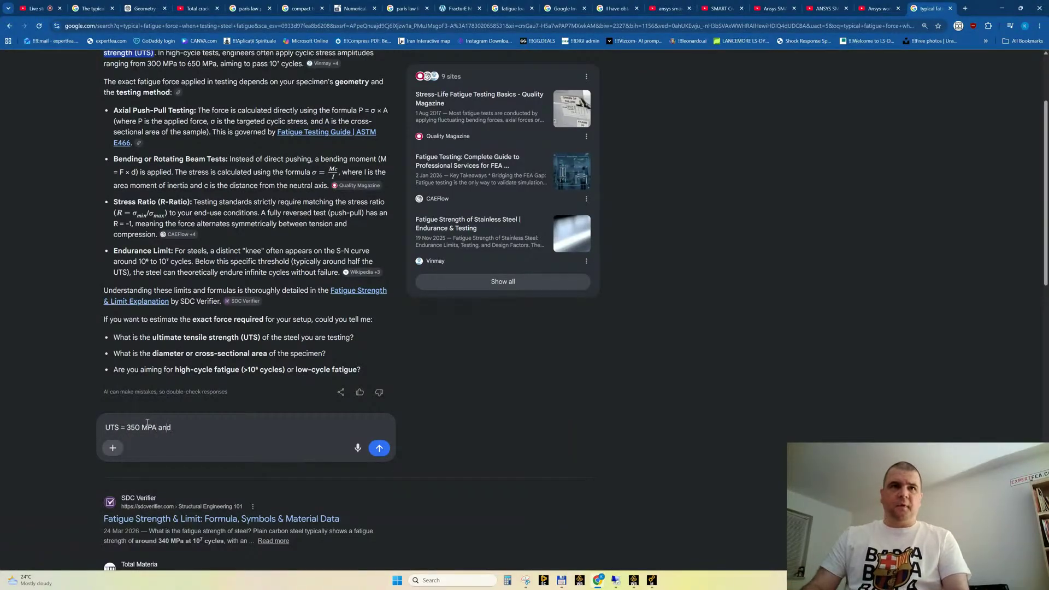
key("BackSpace")
key("BackSpace")
key("BackSpace")
key("BackSpace")
key("BackSpace")
type("a and")
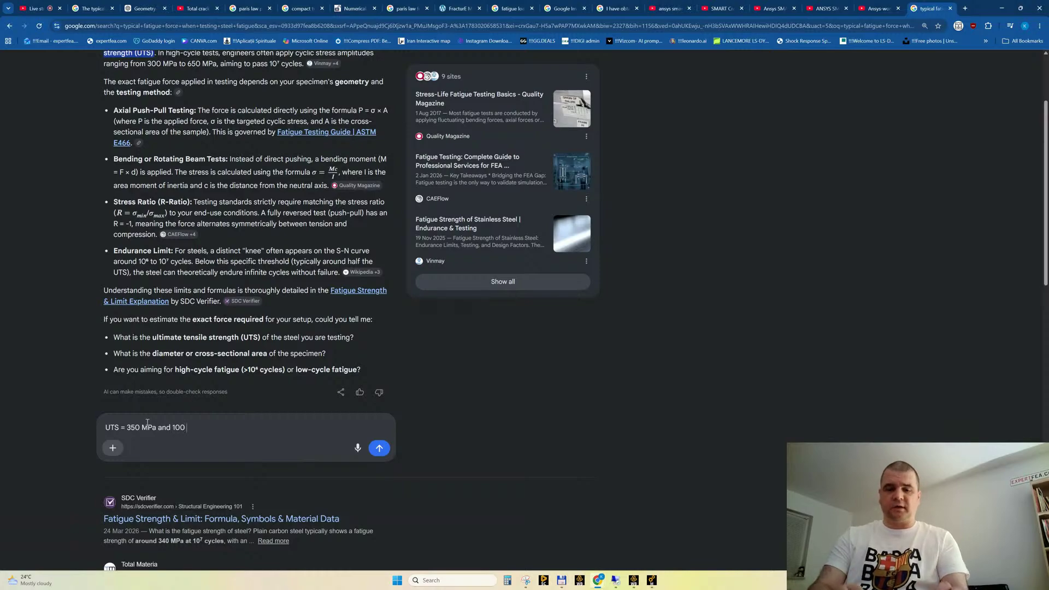
type(" 100 mm^2, HCF")
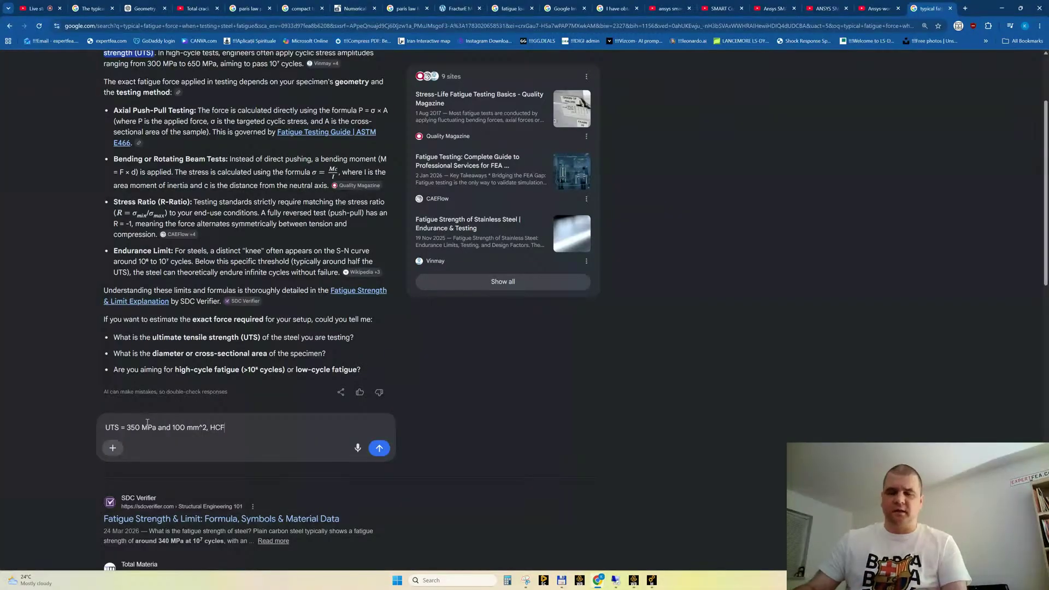
key("Return")
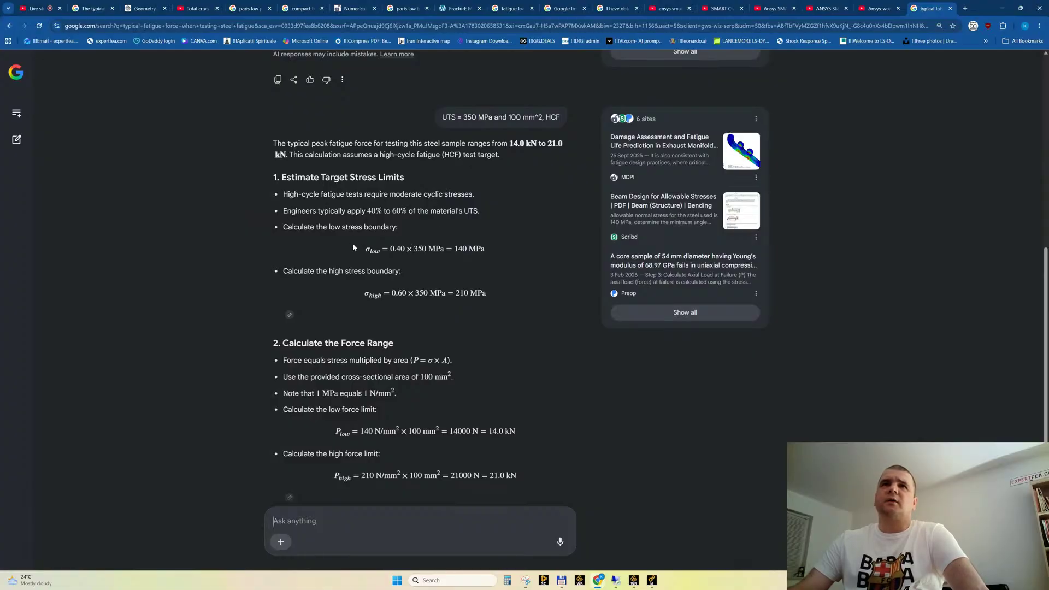
Read the AI answer's stress limits, force range calculation and suggested testing load for the specimen
scroll(447, 252, "down", 3)
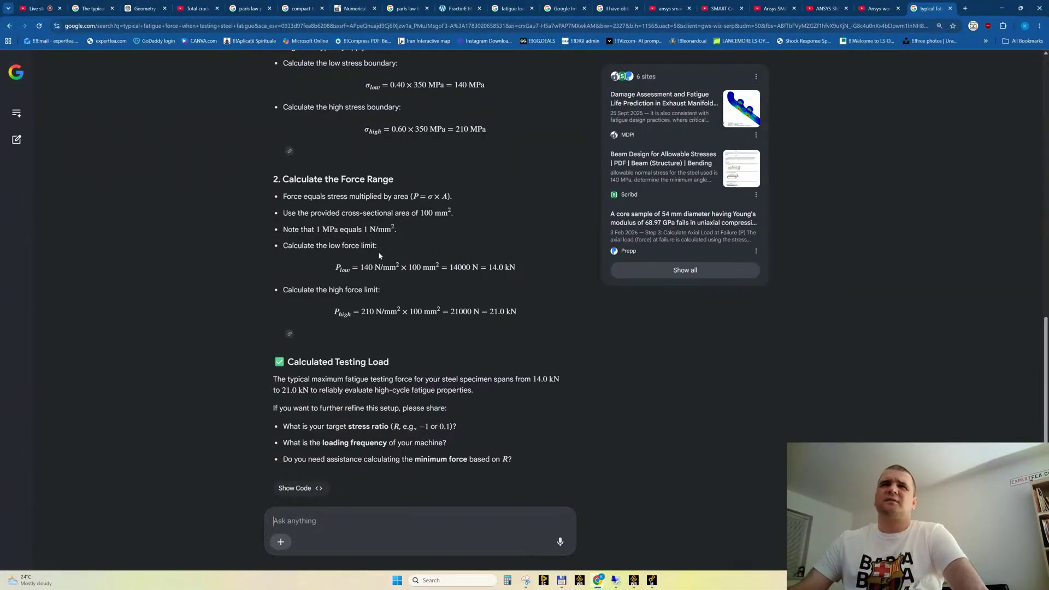
scroll(388, 287, "down", 1)
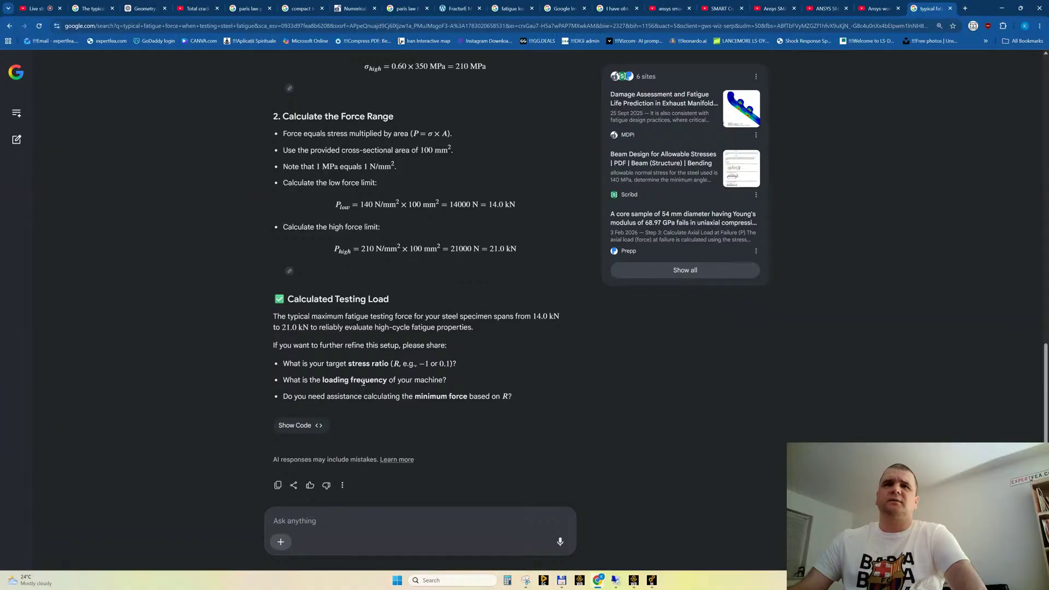
scroll(363, 381, "up", 15)
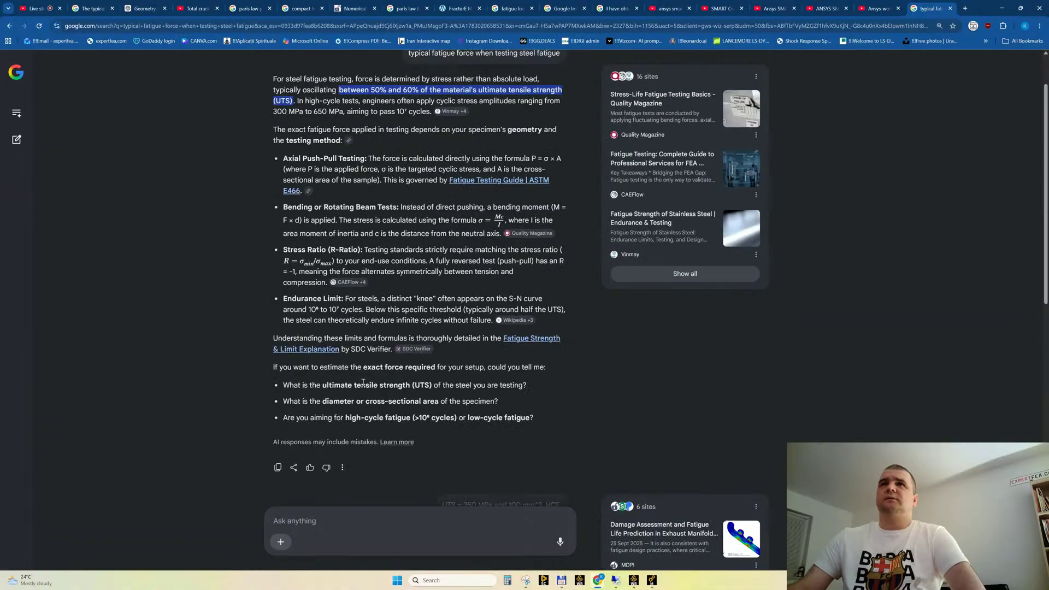
scroll(362, 382, "up", 2)
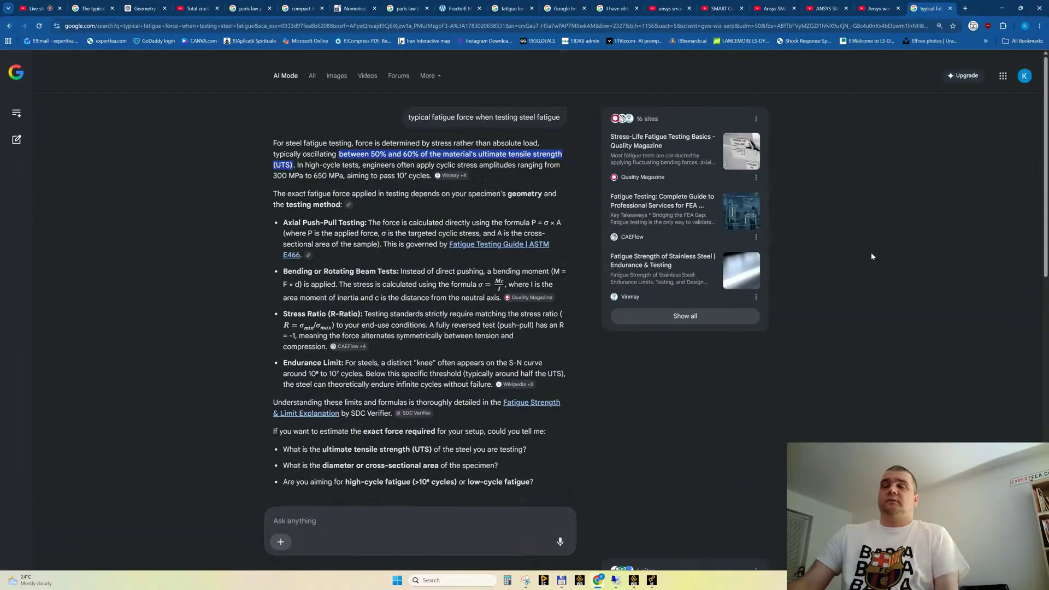
Switch to Ansys Mechanical, display the Total Deformation result and play its animation
left_click(1002, 10)
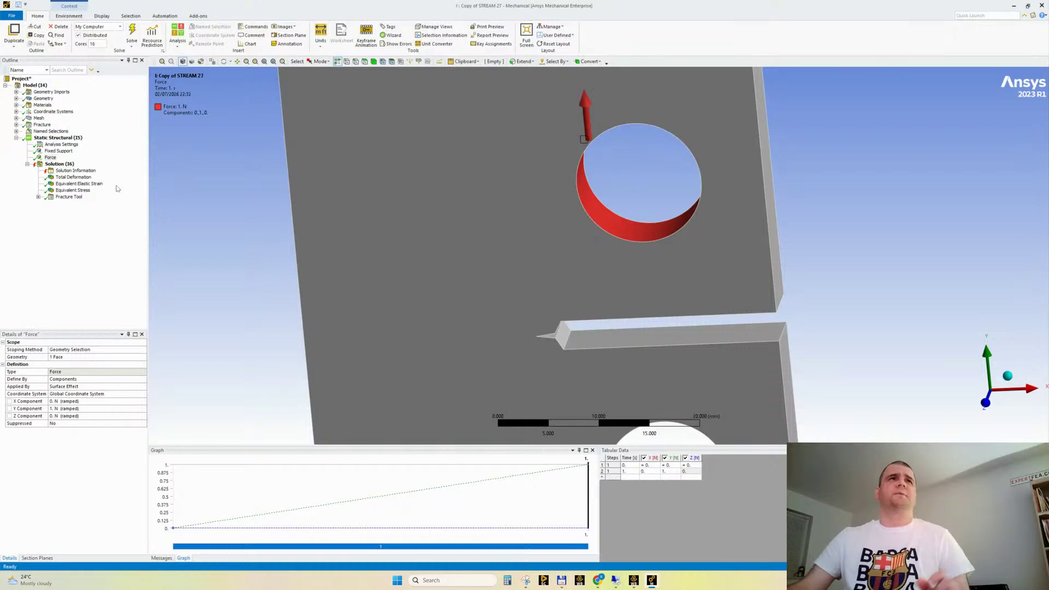
left_click(74, 177)
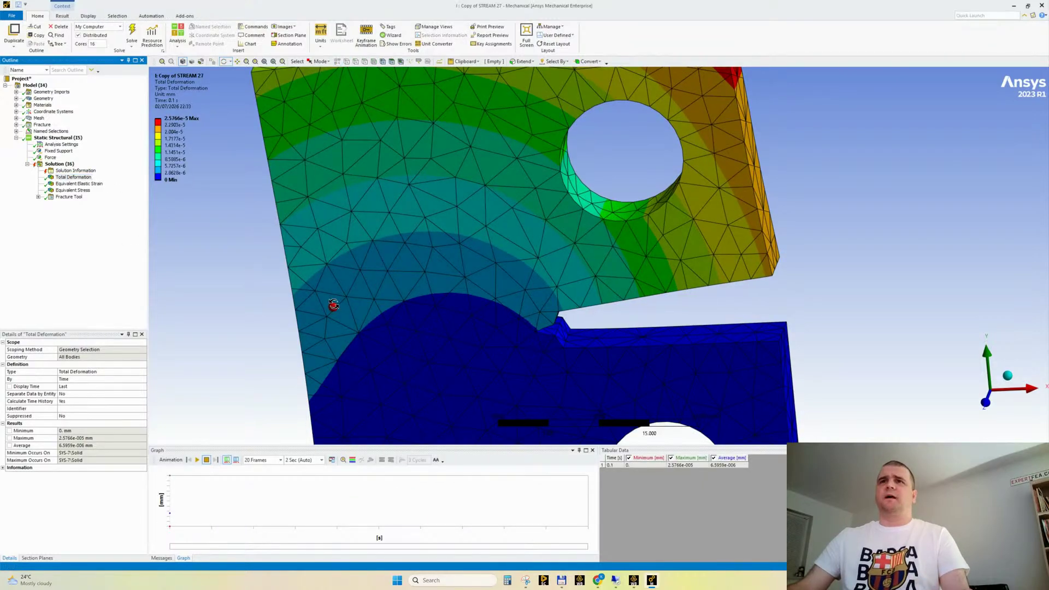
mouse_move(332, 306)
middle_mouse_down()
mouse_move(297, 268)
mouse_move(314, 278)
middle_mouse_up()
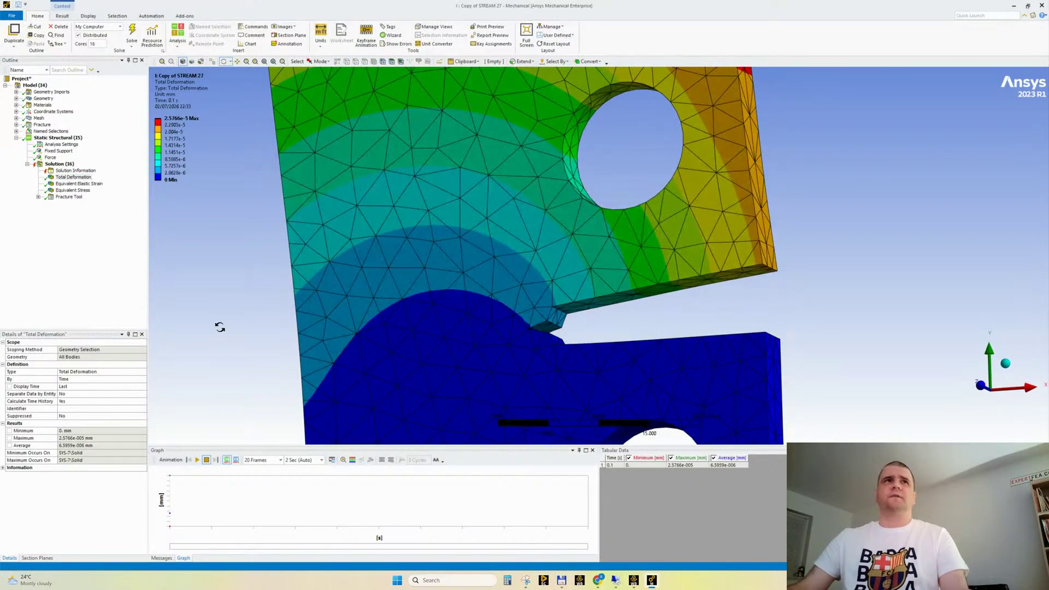
left_click(197, 460)
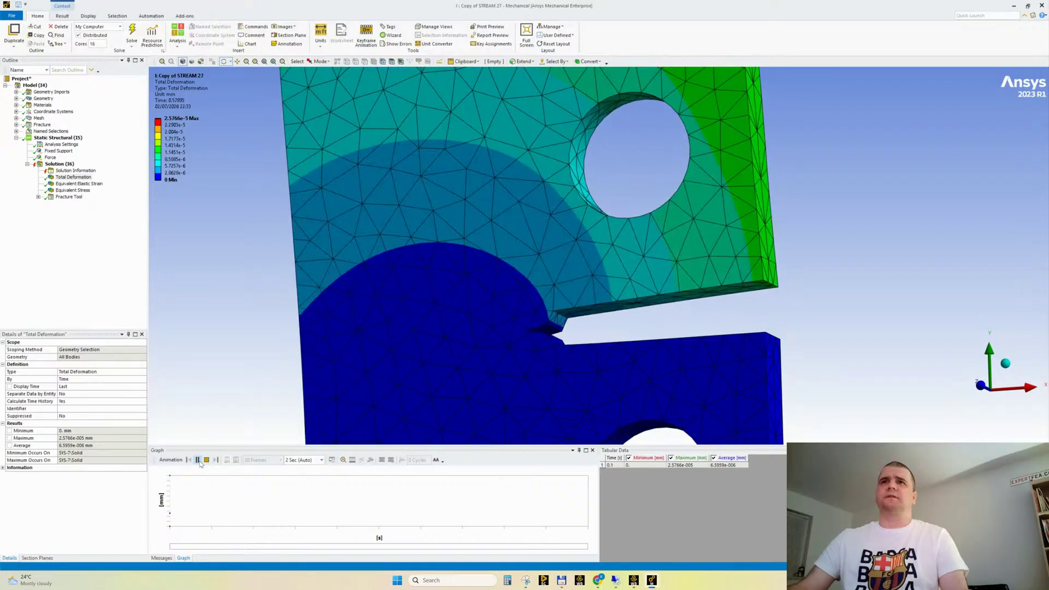
Set the Y component of the force on the upper hole to 0.25 N at 1 s and solve the model
left_click(50, 157)
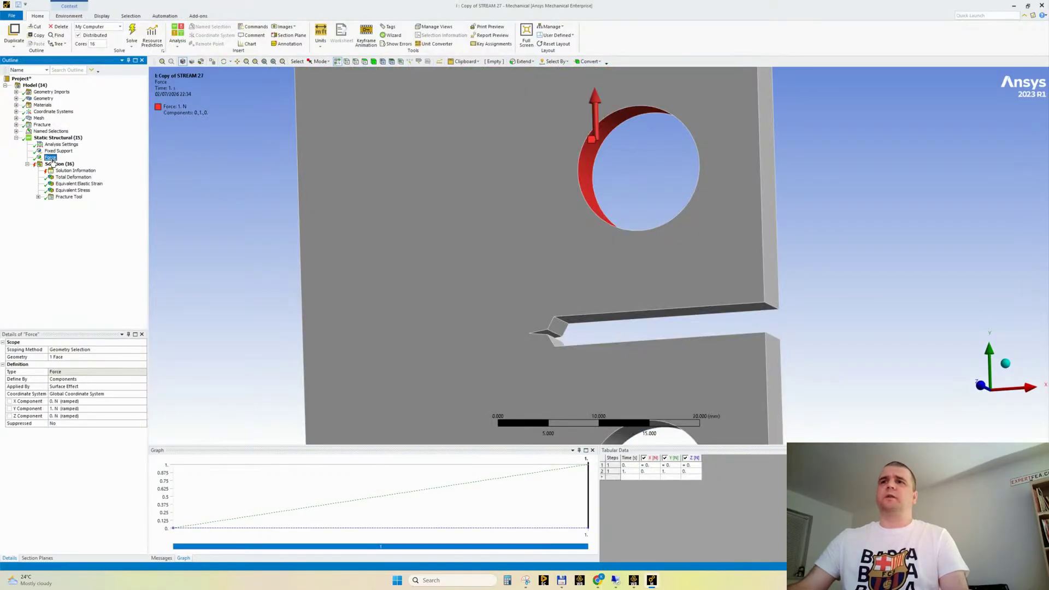
left_click(670, 473)
type("0.25")
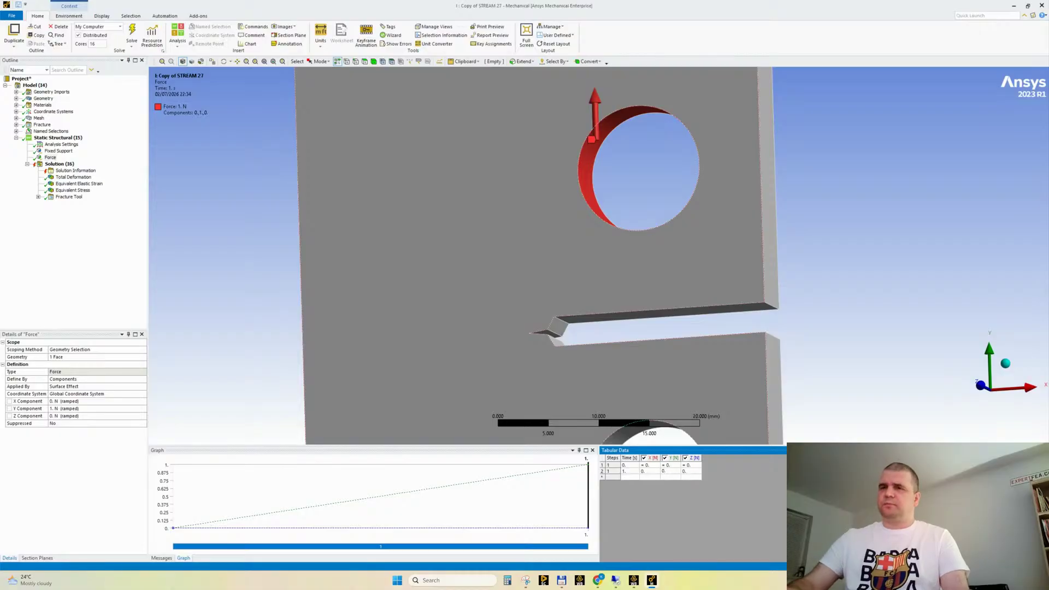
key("Return")
left_click(132, 35)
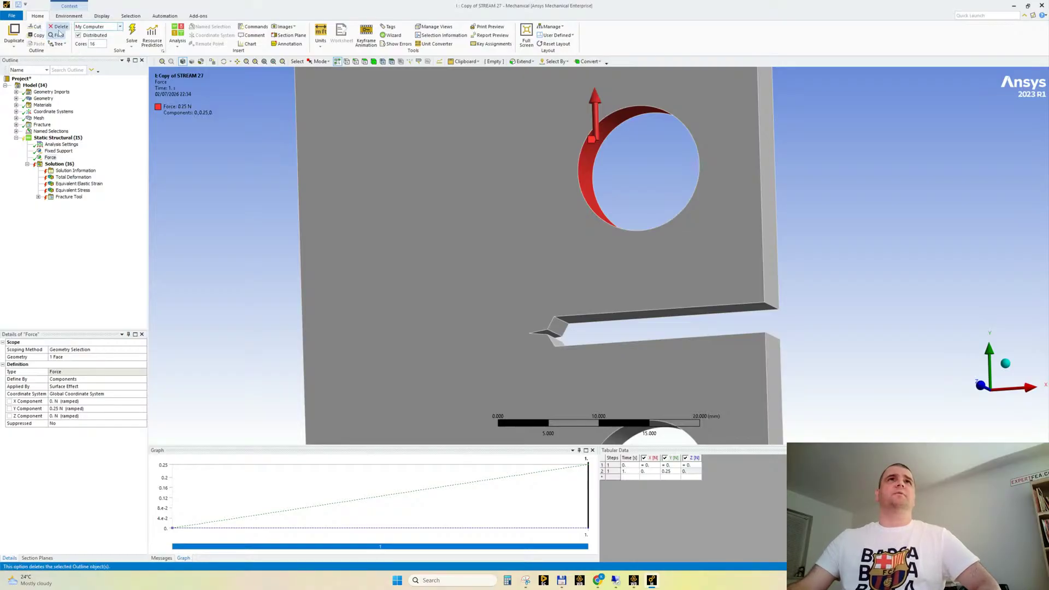
Set the unit system to Metric (m, kg, N, s, V, A)
left_click(321, 38)
left_click(328, 62)
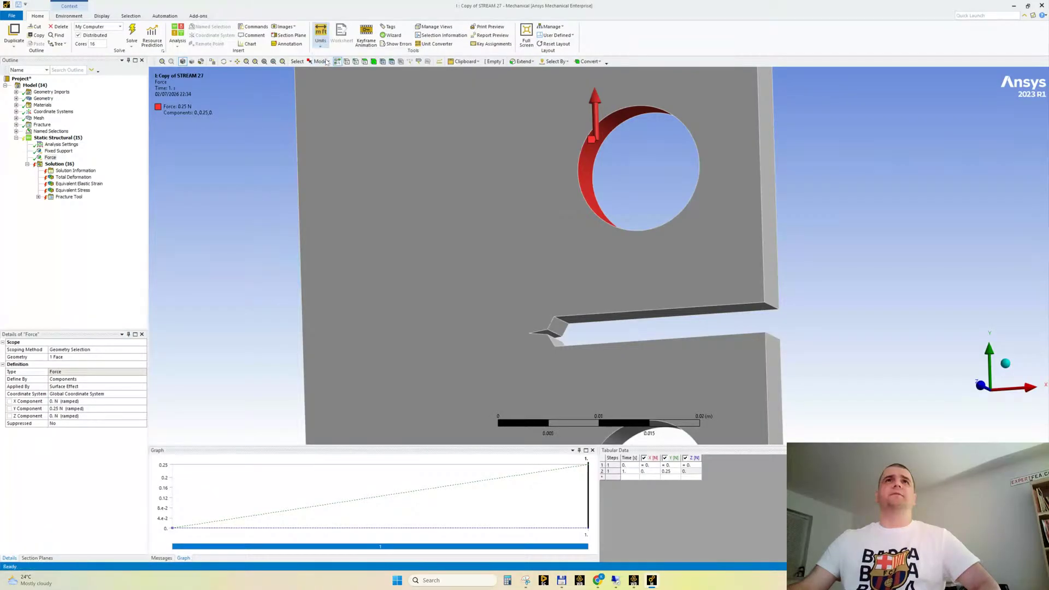
Solve the model, narrow the Outline area beside the graphics view and open the Solution Information solver output
left_click(135, 34)
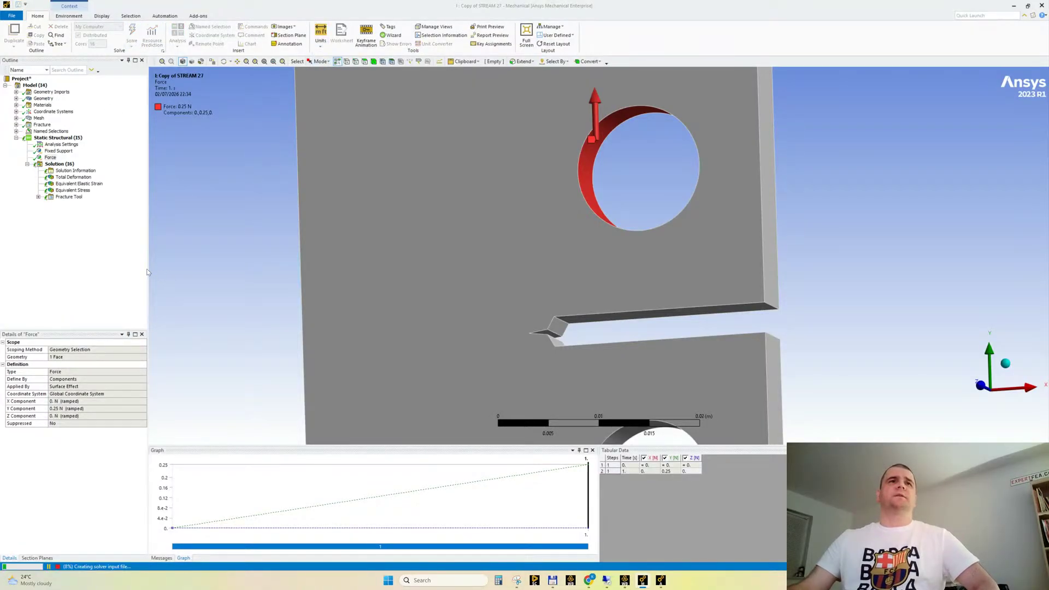
left_click_drag(147, 276, 119, 280)
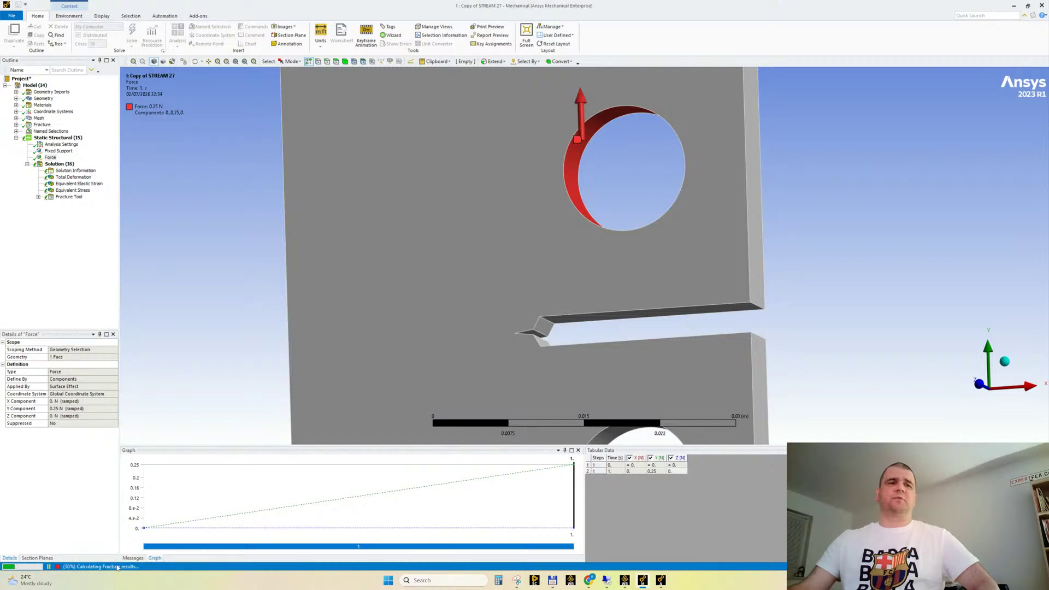
left_click(76, 170)
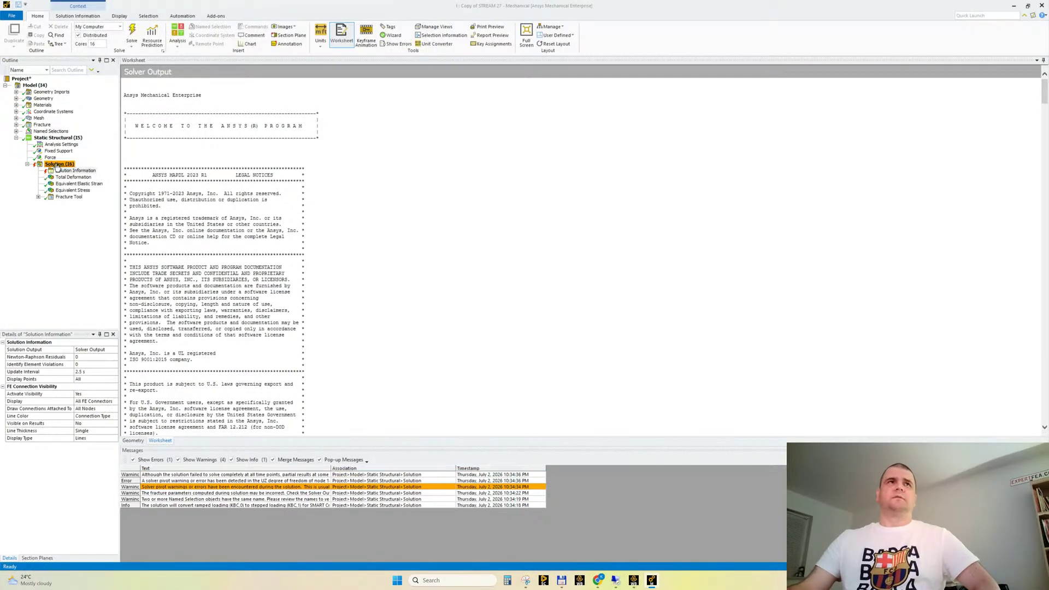
Display the Total Deformation result, inspect the opened crack and play the result animation
left_click(73, 177)
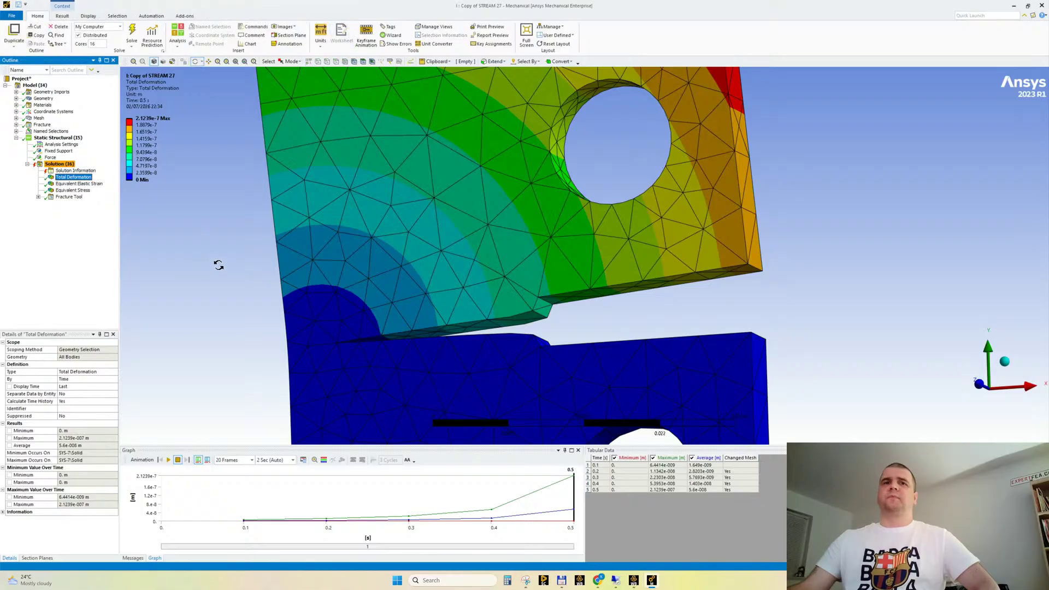
middle_click_drag(218, 264, 285, 265)
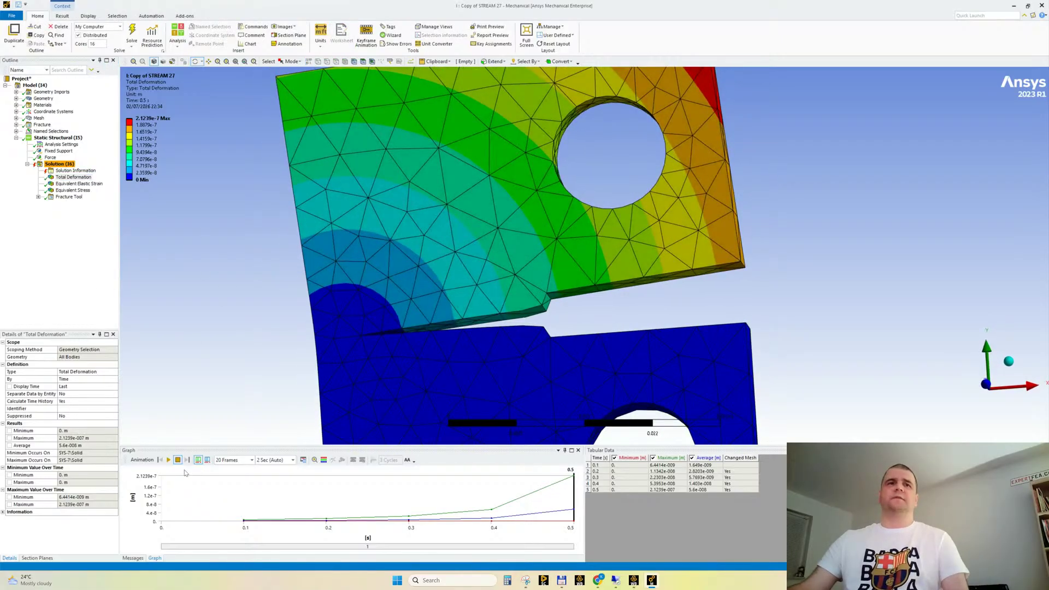
left_click(168, 459)
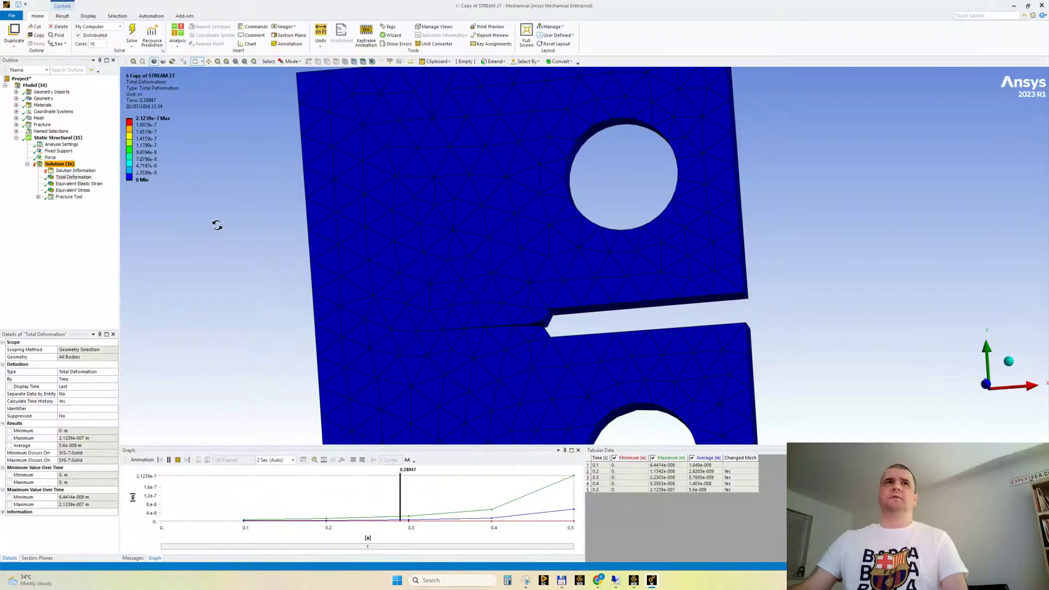
Display the Equivalent Elastic Strain and Equivalent Stress results, switching to millimetre-based metric units to show stress in MPa
left_click(82, 184)
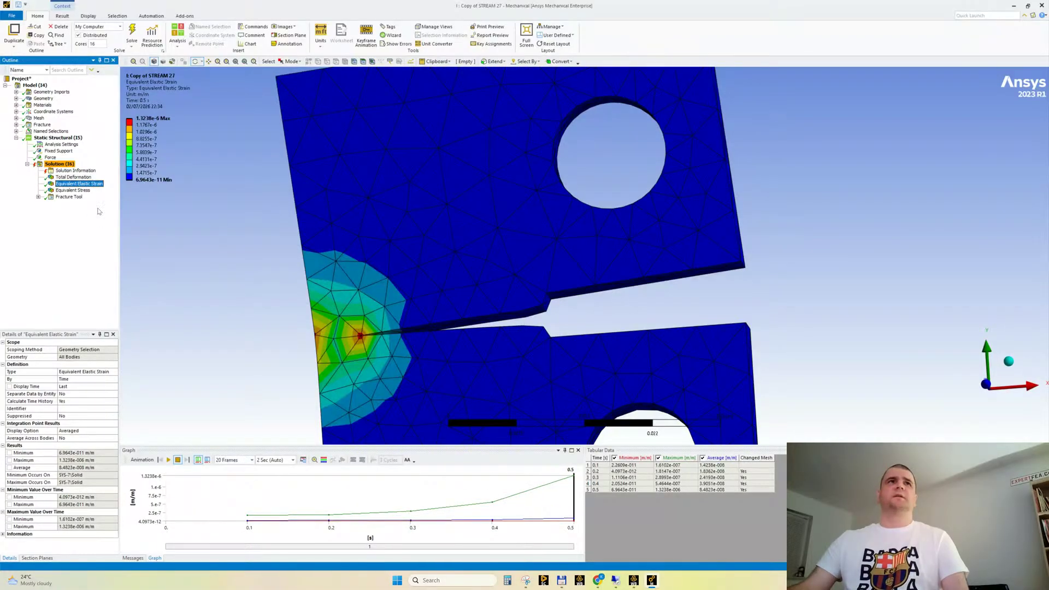
left_click(72, 190)
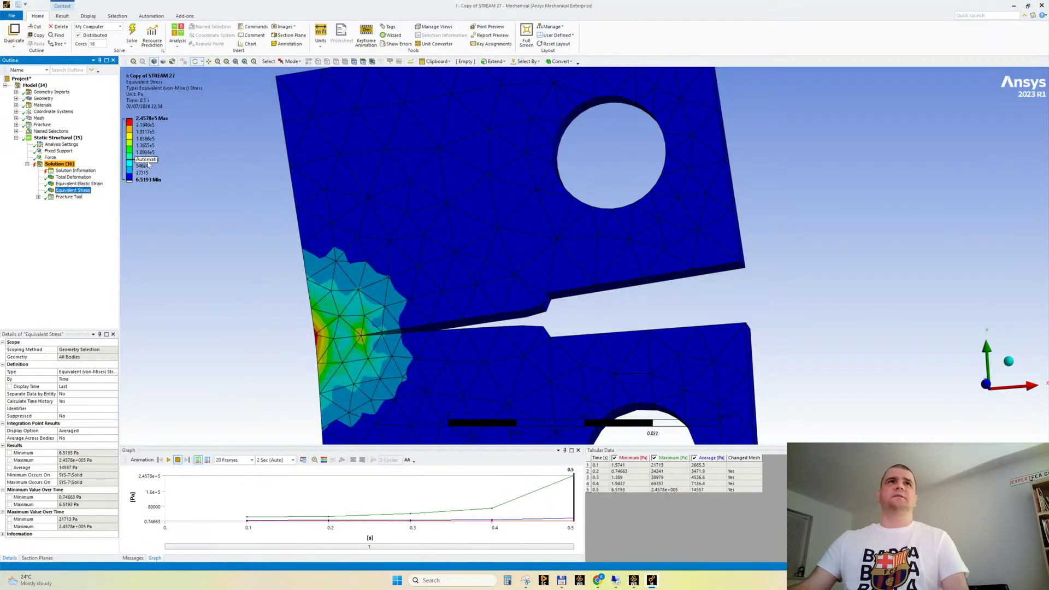
left_click(61, 15)
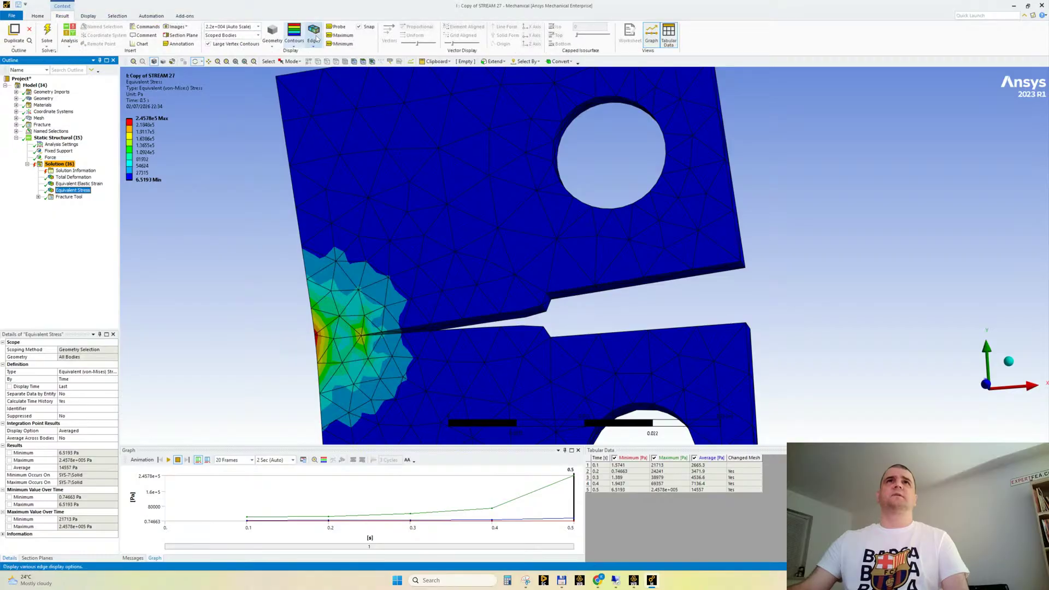
left_click(38, 16)
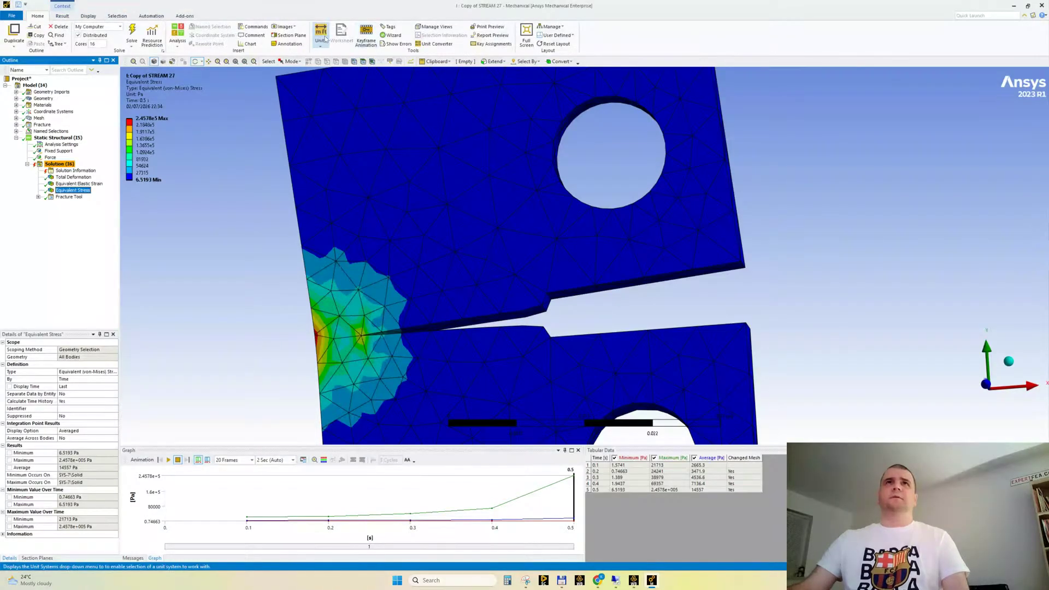
left_click(322, 36)
left_click(344, 71)
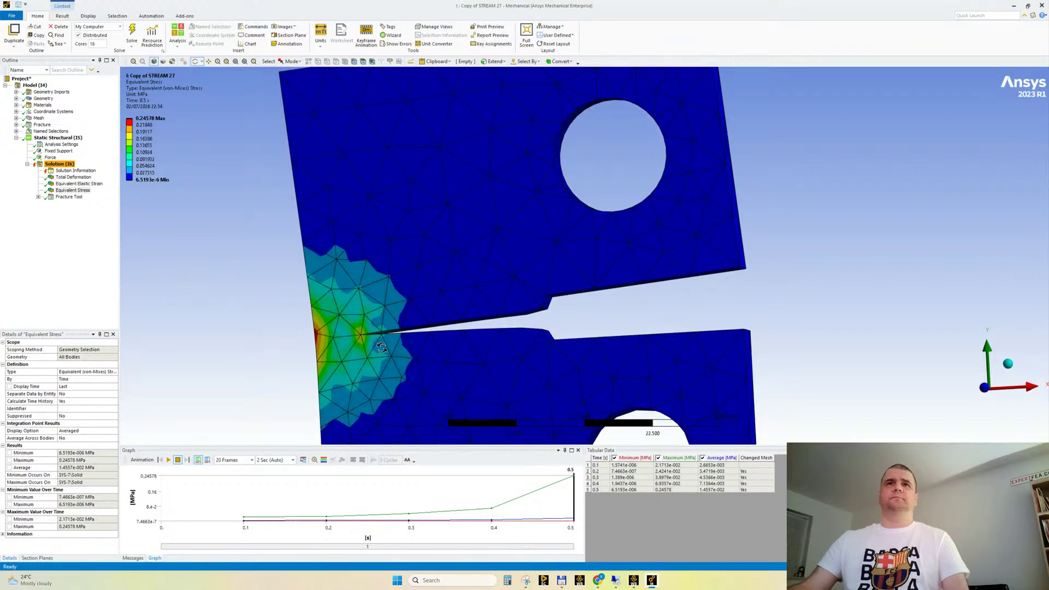
Display the Fracture Tool's SIFS (K1) result in metre-based metric units and inspect the crack front
left_click(39, 197)
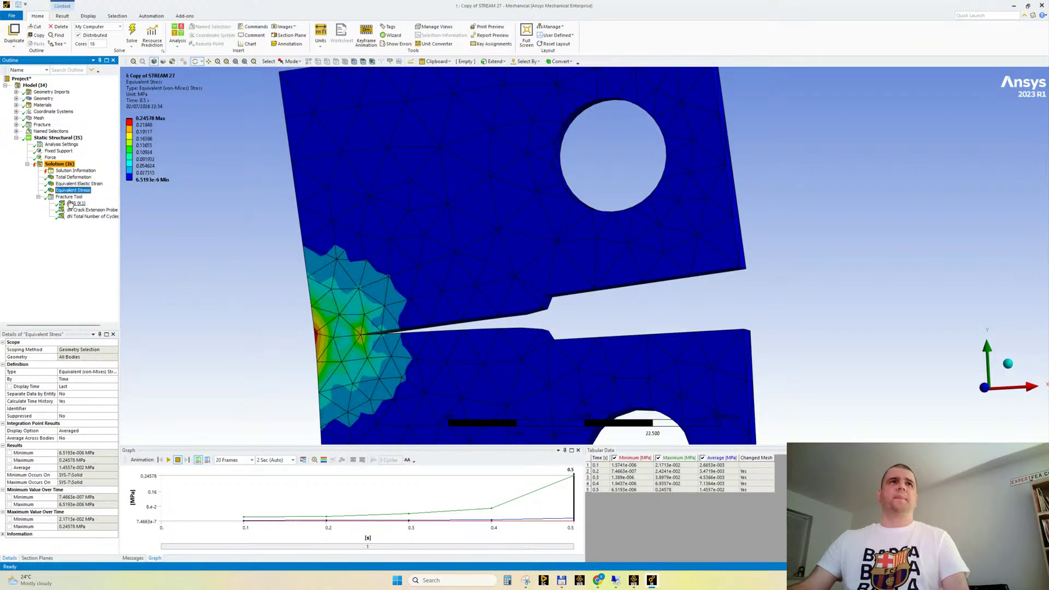
left_click(74, 203)
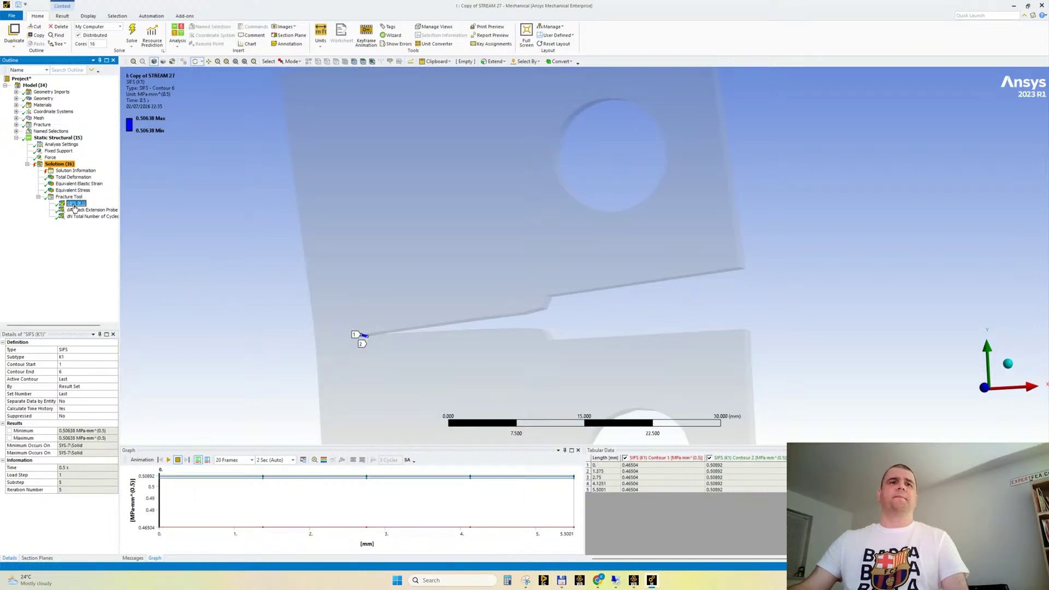
left_click(321, 43)
left_click(349, 62)
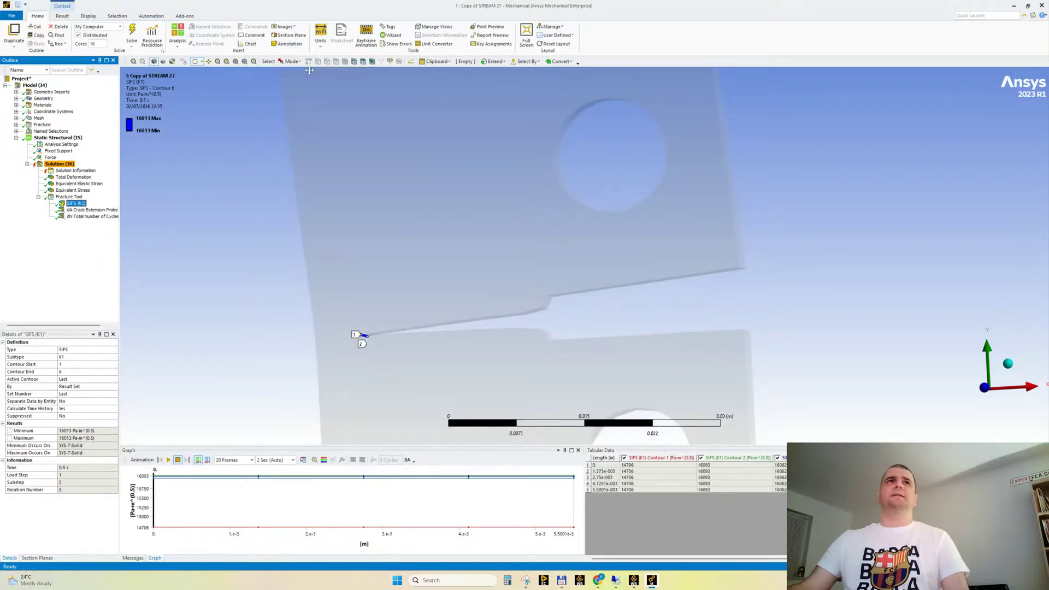
left_click_drag(187, 148, 235, 202)
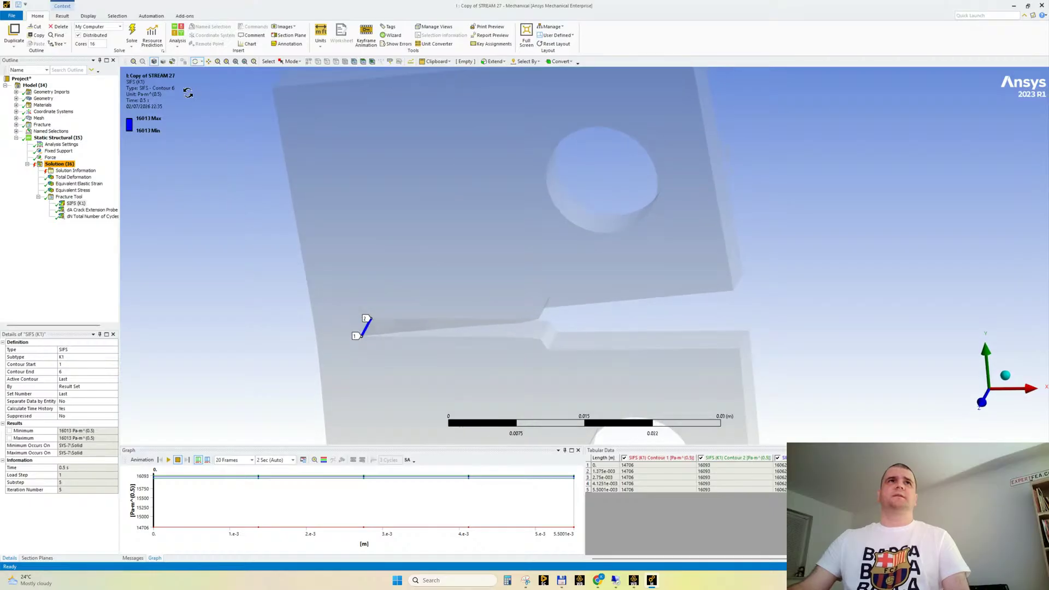
Check the dN Total Number of Cycles probe with an enlarged graph area and return to the SIFS (K1) result
left_click(104, 217)
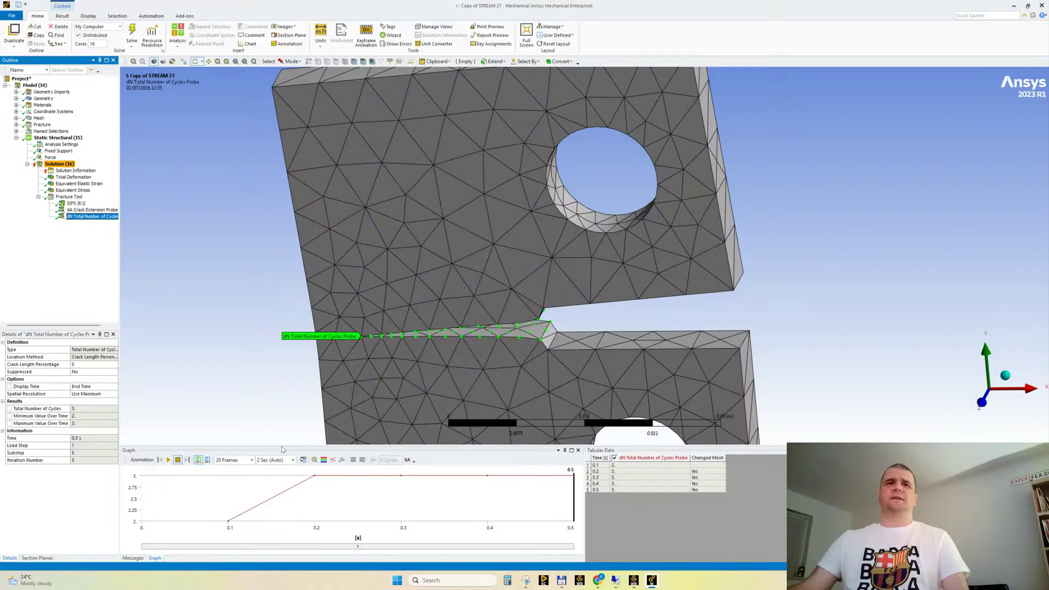
left_click_drag(282, 448, 276, 430)
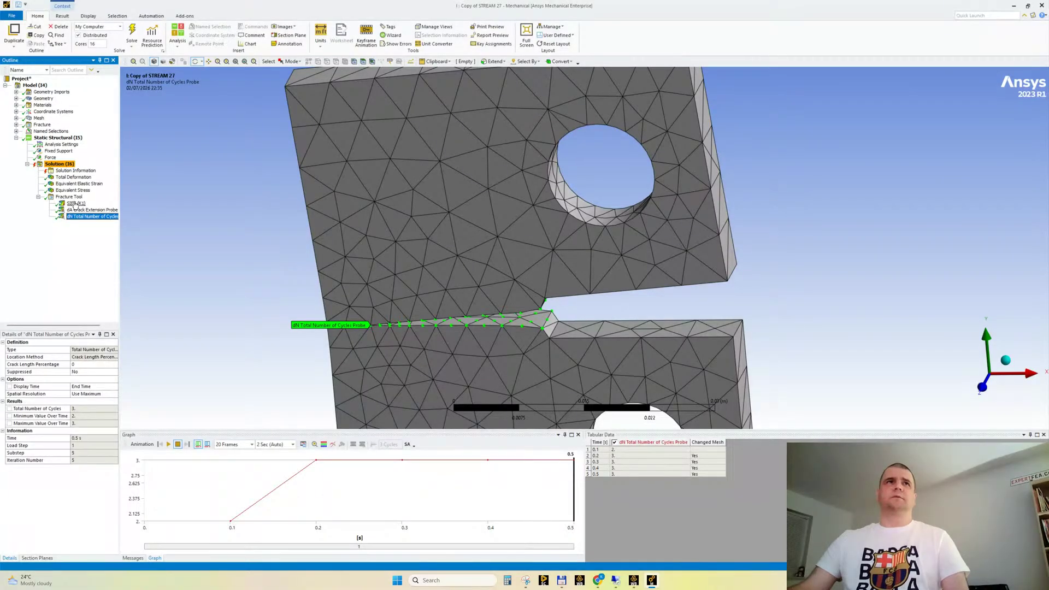
left_click(76, 204)
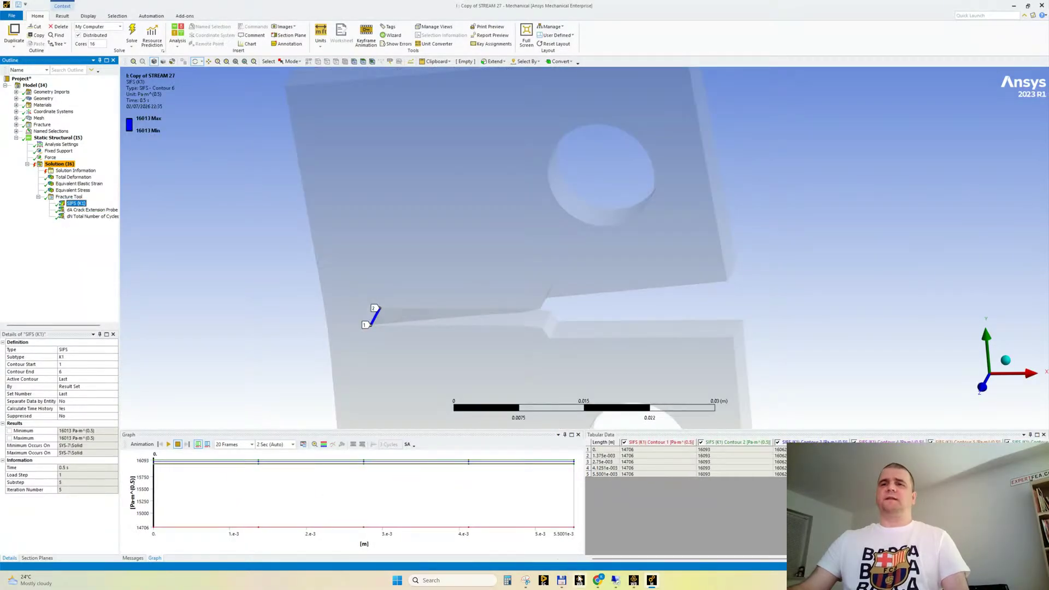
Switch to Chrome and rerun the Google query on the FEA result versus Kic for steel with the value 16000 Pa*m^0.5
left_click(597, 580)
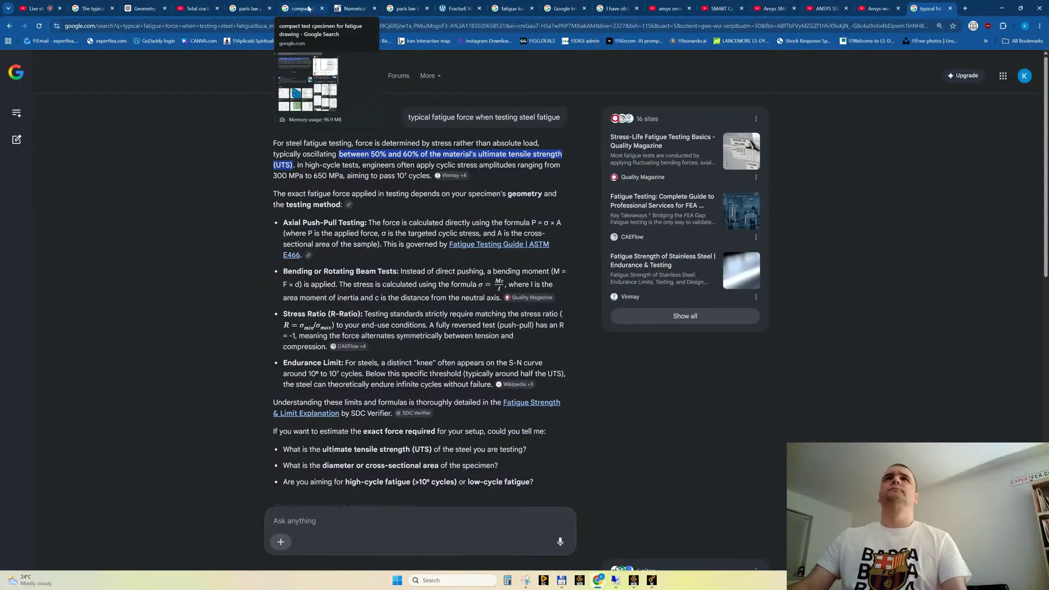
left_click(407, 8)
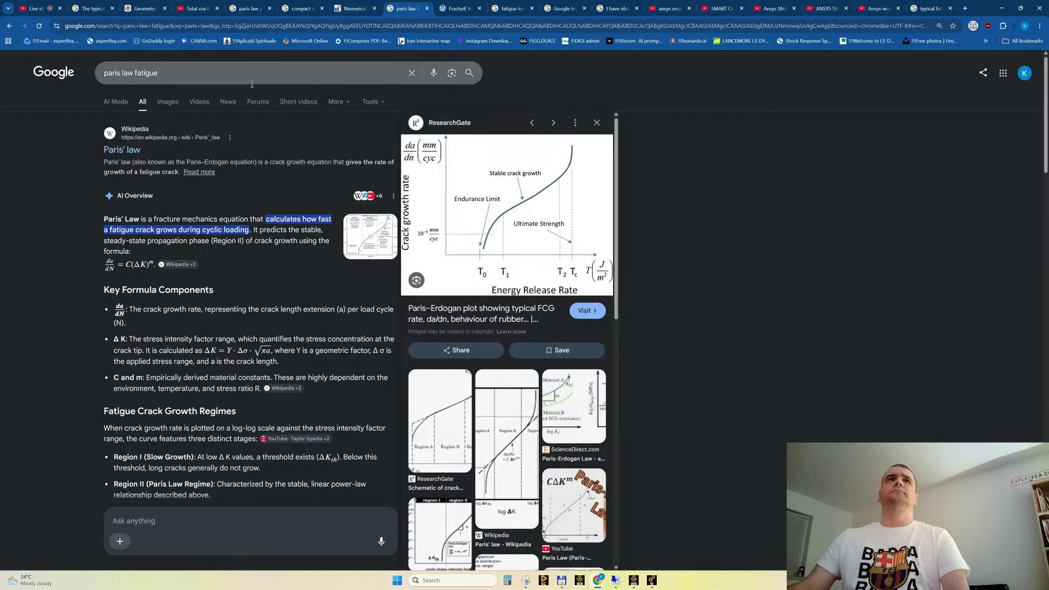
left_click(563, 8)
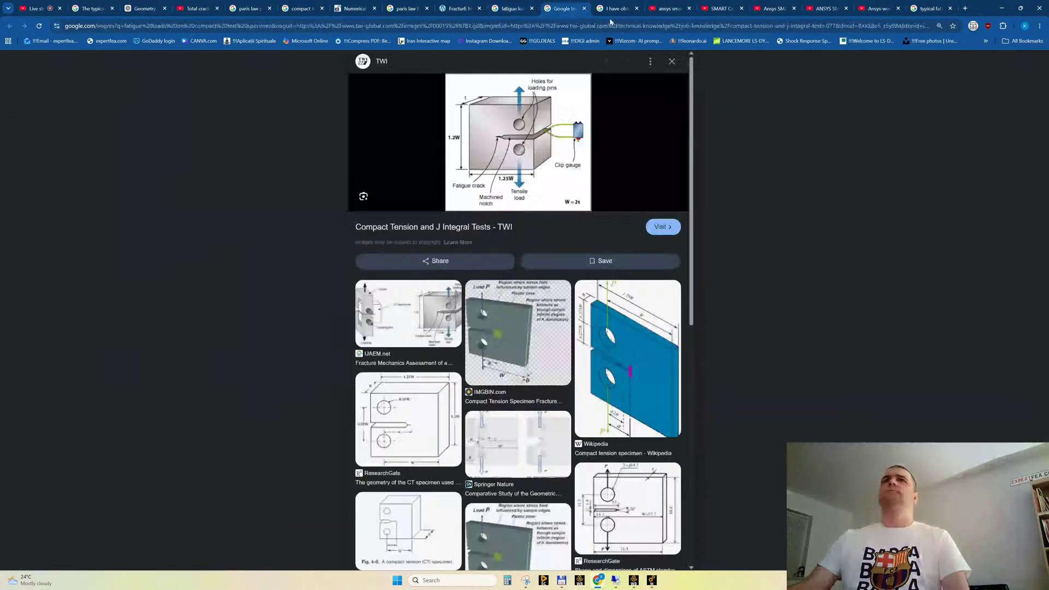
left_click(613, 8)
left_click(179, 73)
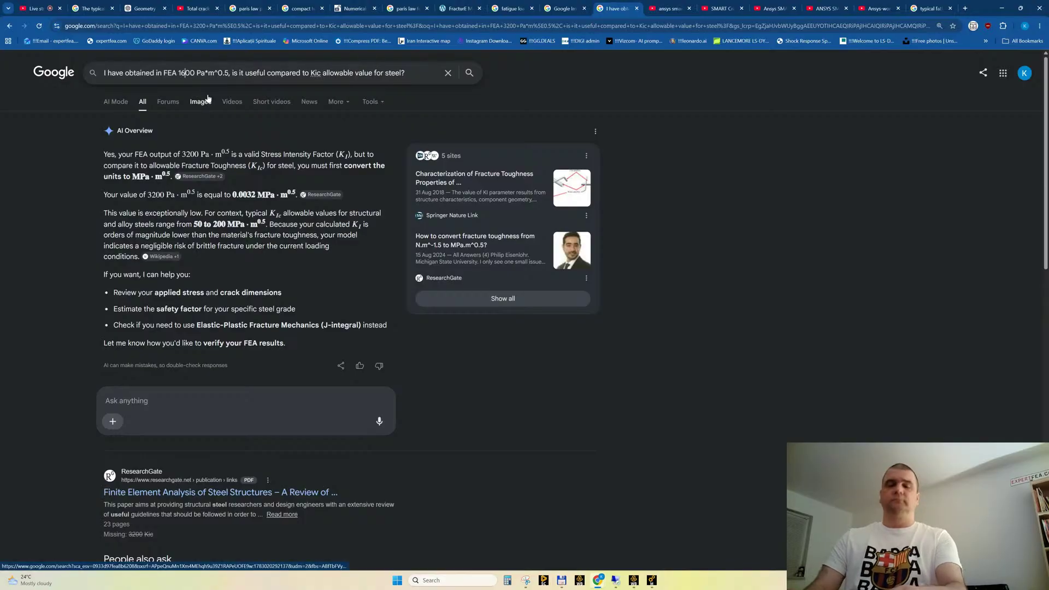
type("0")
key("End")
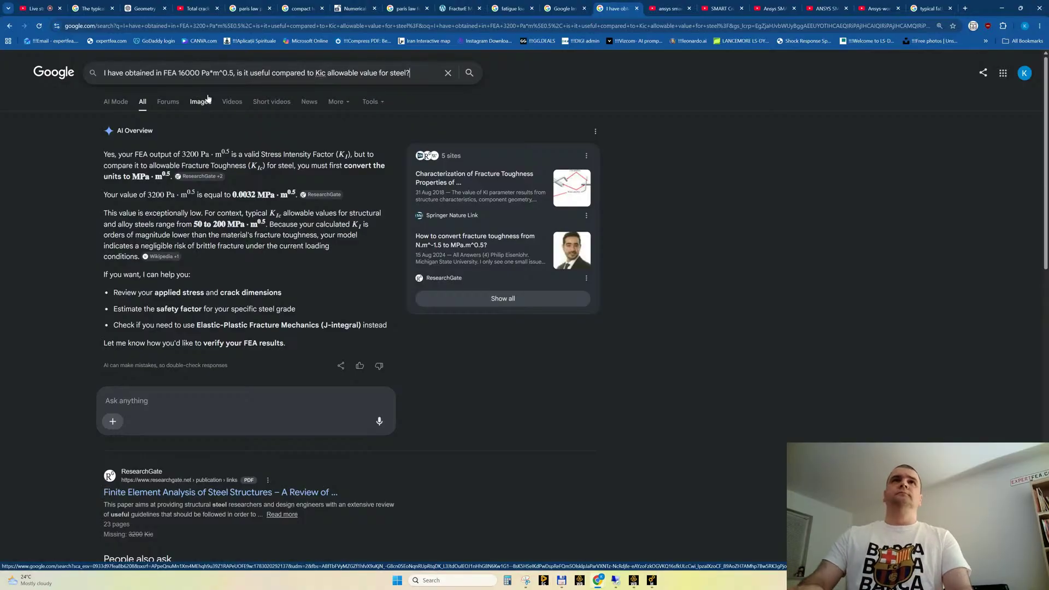
key("Return")
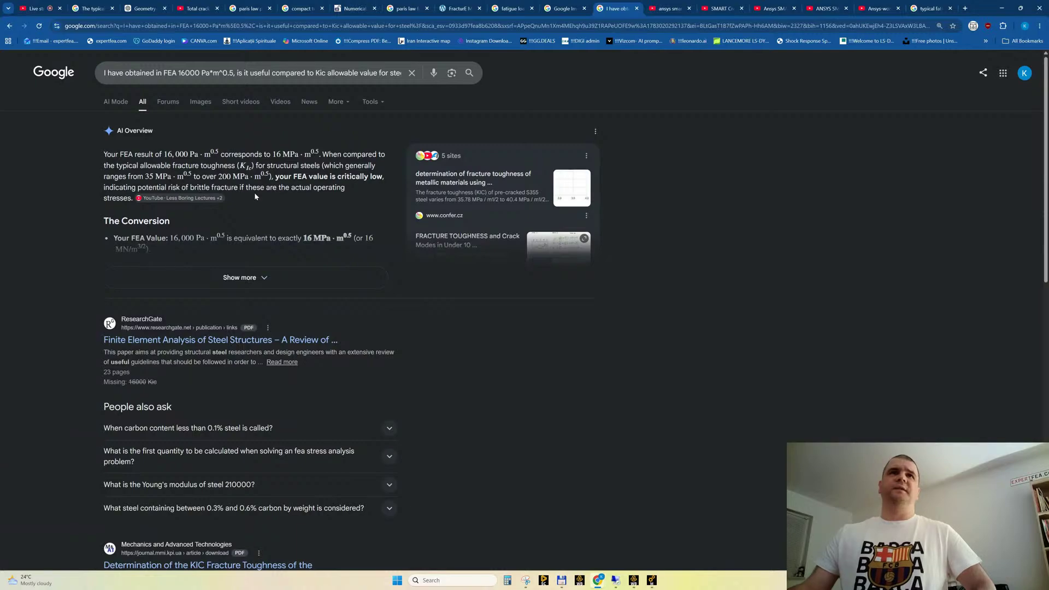
Expand the AI Overview and read its unit conversion, steel Kic range and crack stability criteria
left_click(240, 279)
scroll(257, 240, "down", 2)
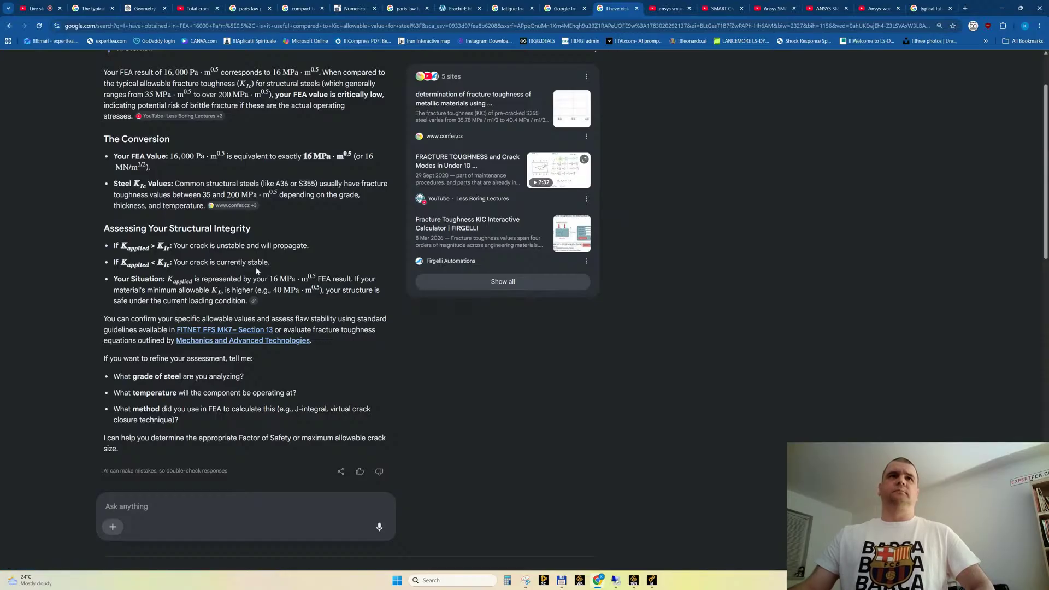
left_click_drag(186, 263, 273, 266)
left_click(63, 277)
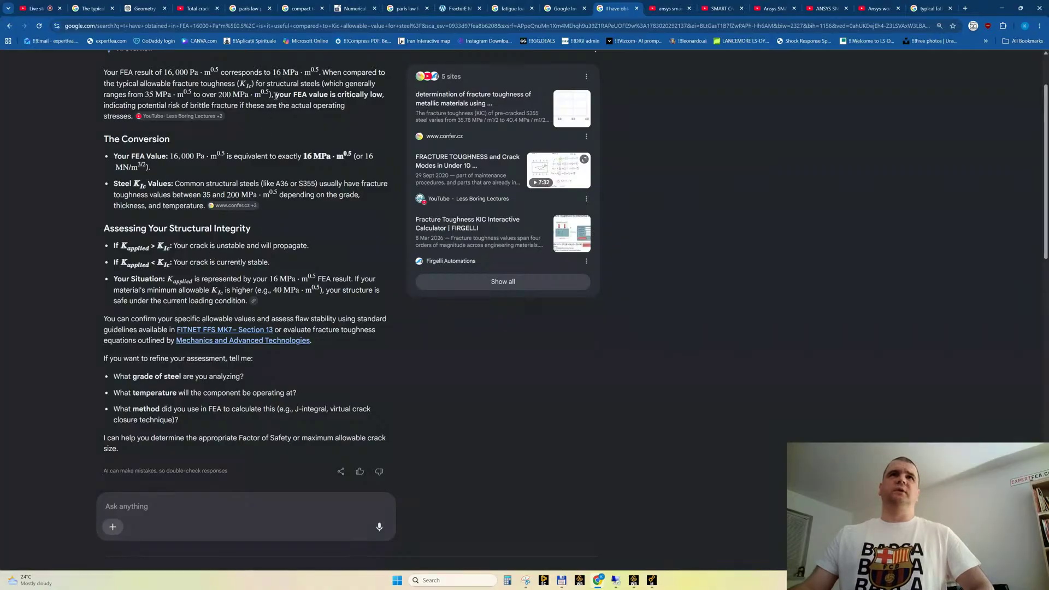
left_click_drag(279, 84, 291, 97)
left_click(305, 104)
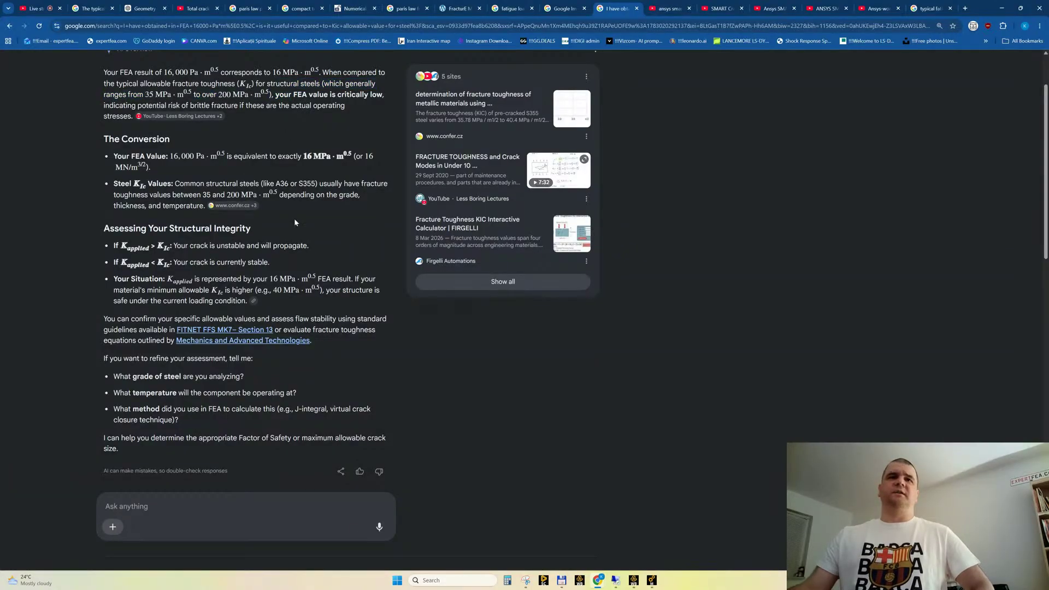
scroll(294, 222, "down", 2)
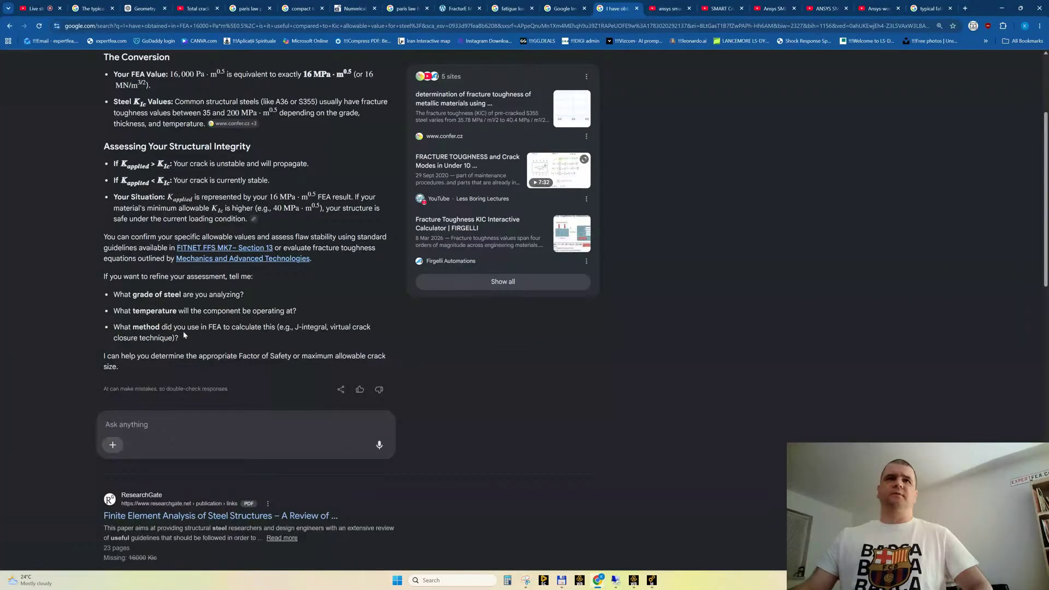
scroll(185, 326, "down", 1)
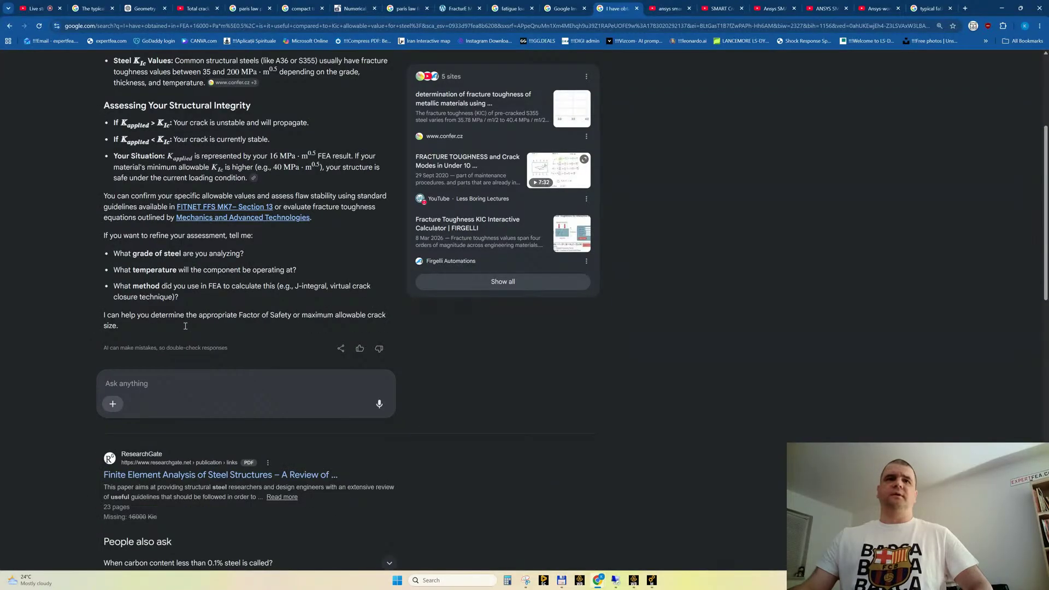
scroll(185, 329, "up", 5)
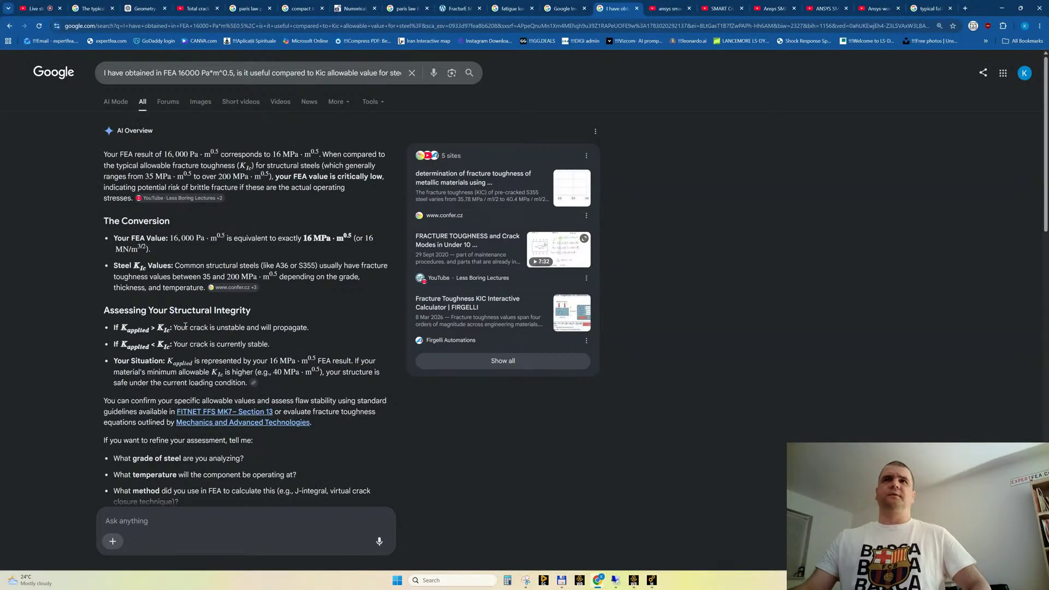
Switch to Ansys Mechanical, play the SIFS (K1) result animation and stop it
key("alt+Tab")
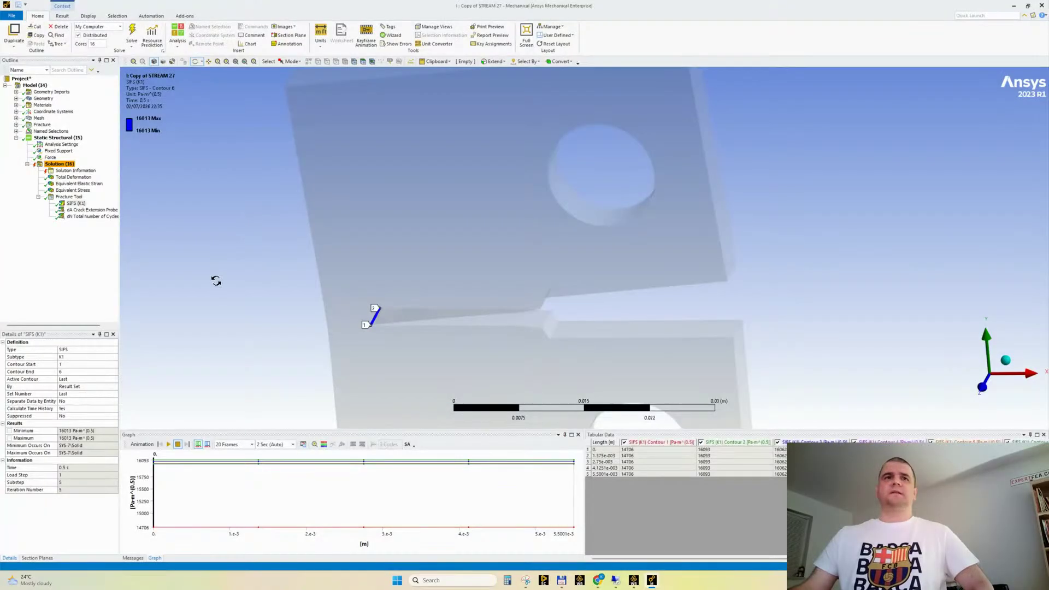
left_click(168, 445)
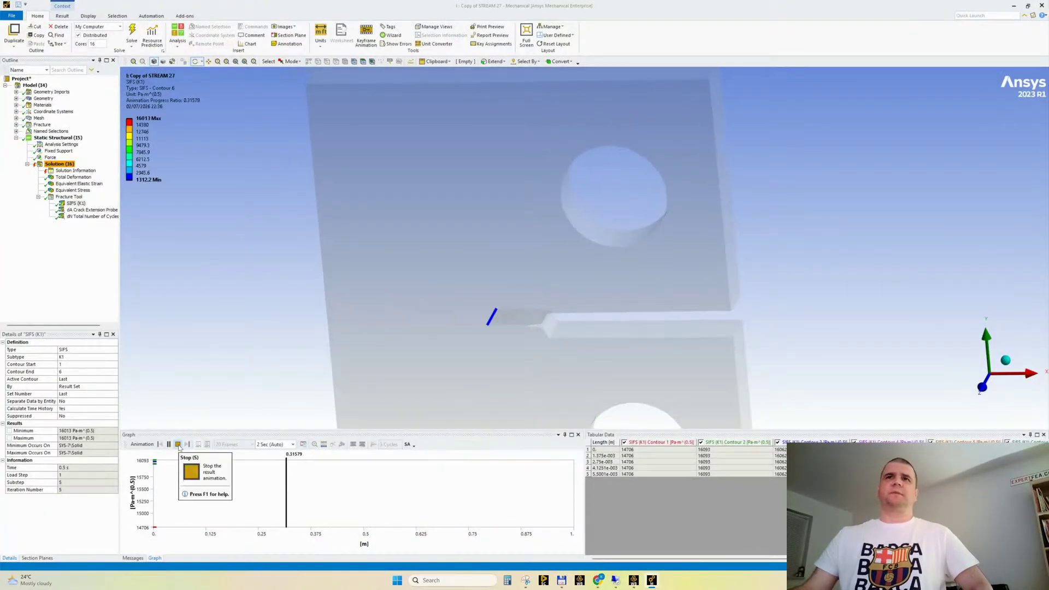
left_click(178, 444)
Switch to Chrome and open the YouTube Studio live stream page to check the chat
mouse_move(599, 582)
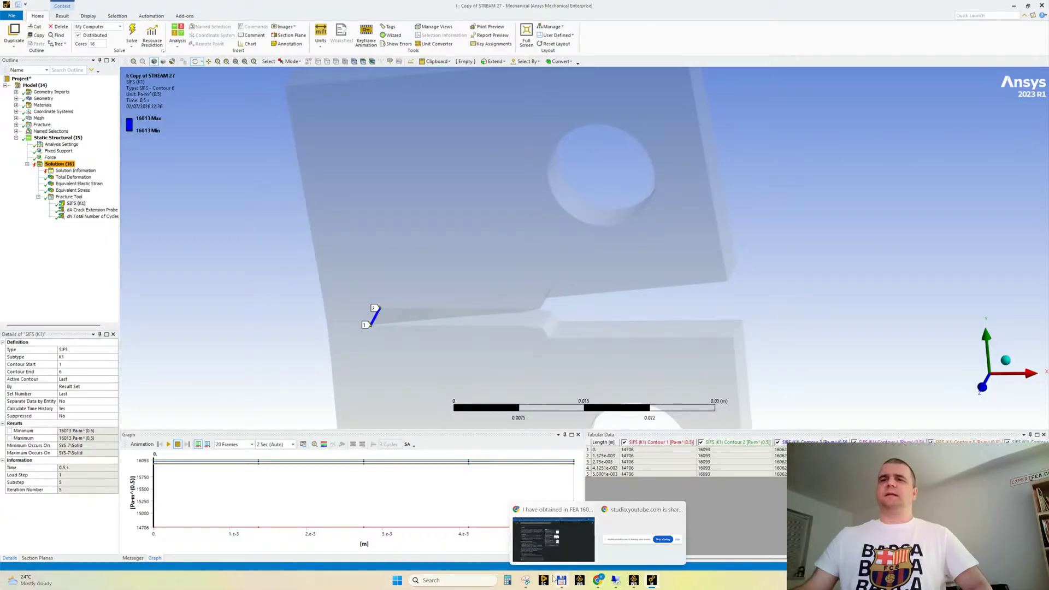
left_click(554, 535)
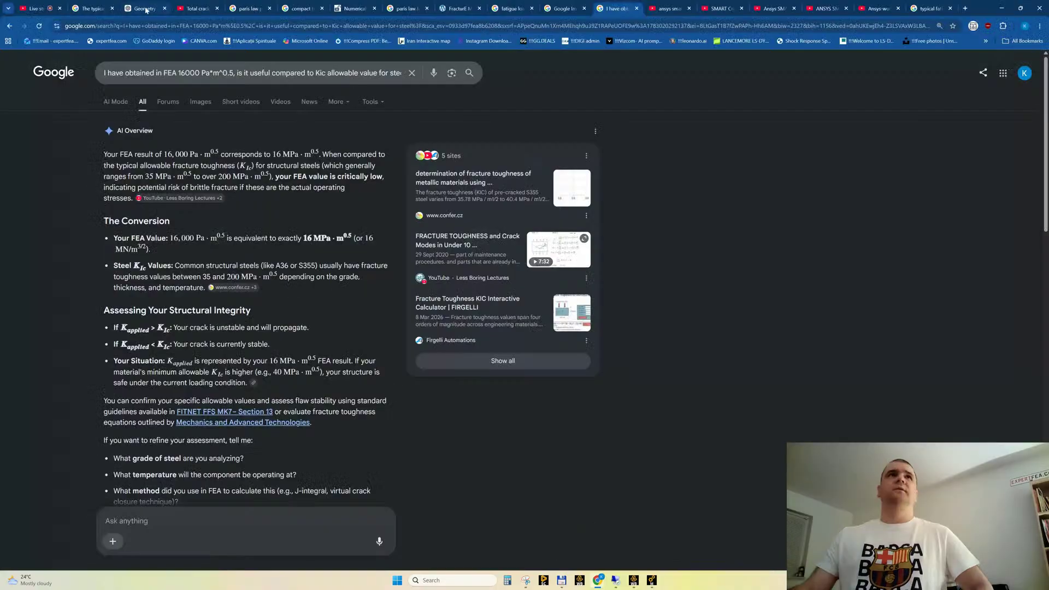
left_click(38, 10)
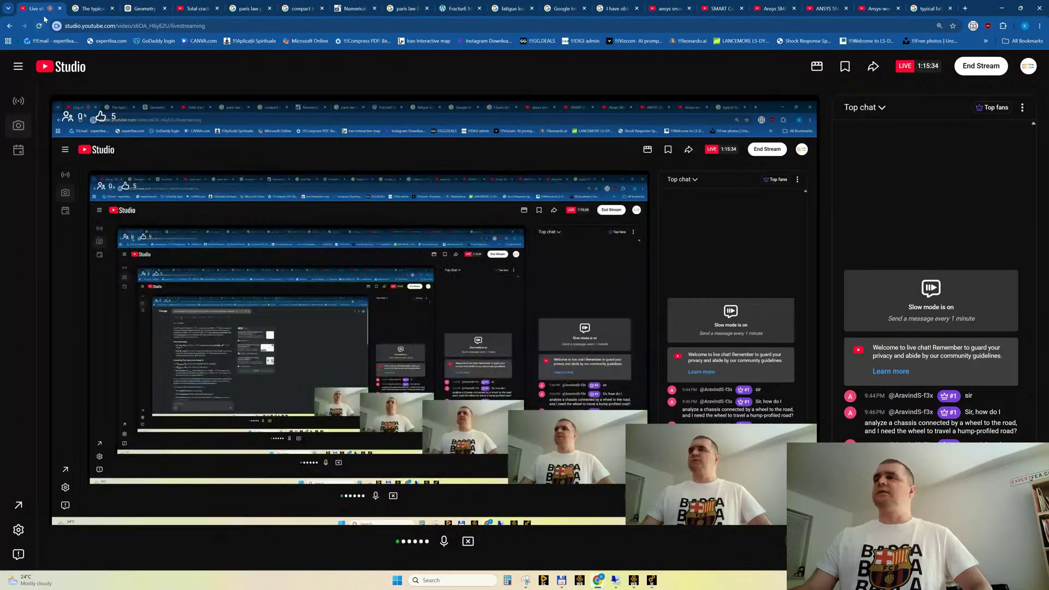
Open the SMART Crack Growth Analysis ANSYS 2020R2 video, turn on captions and pause it at the Semi-Elliptical Crack slide's mesh contours
left_click(926, 10)
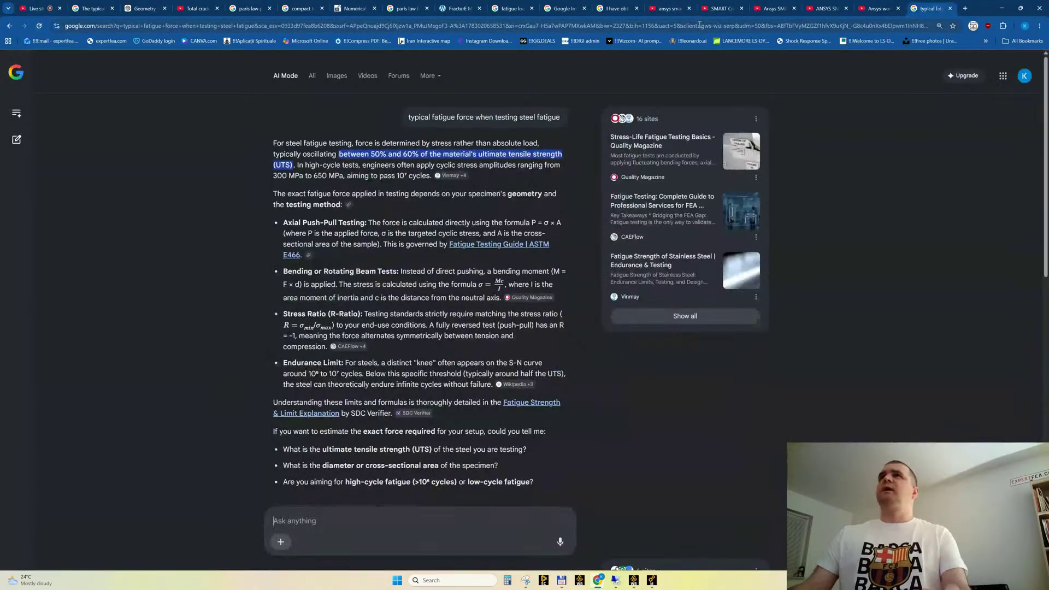
left_click(721, 8)
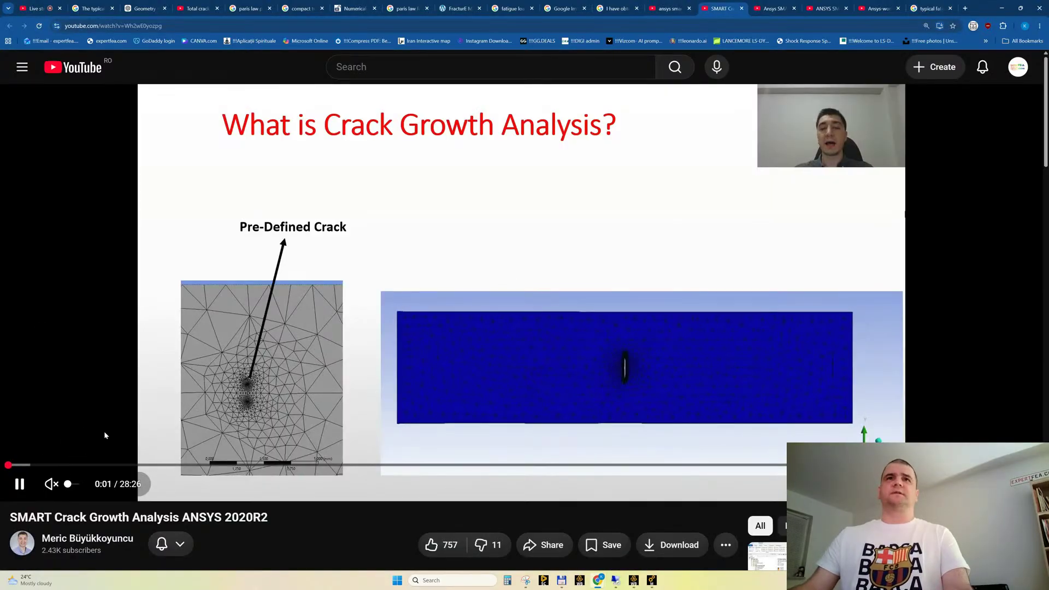
left_click(95, 465)
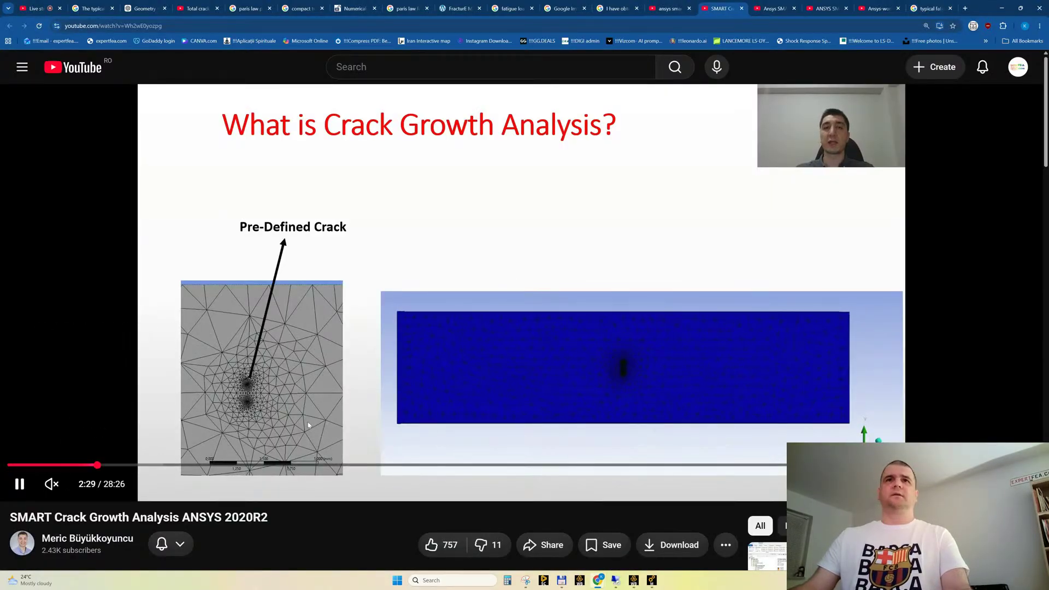
left_click(223, 465)
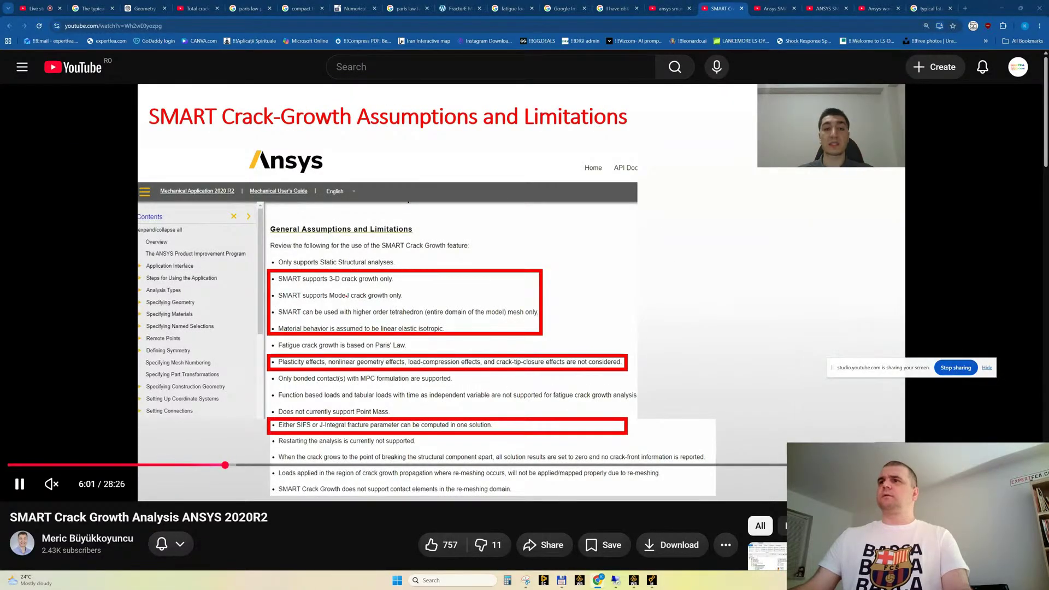
key("c")
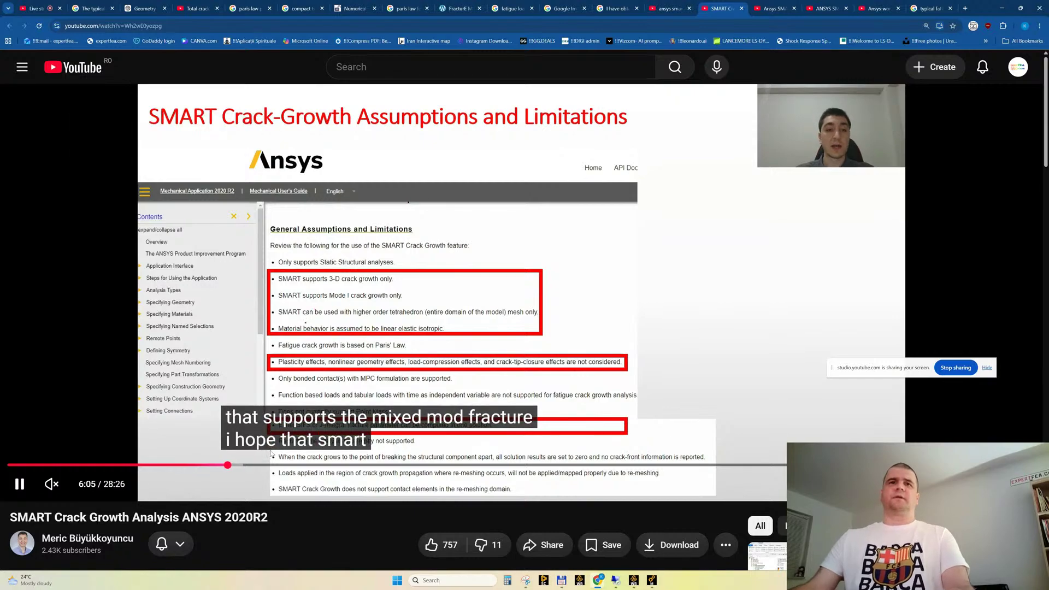
left_click(276, 465)
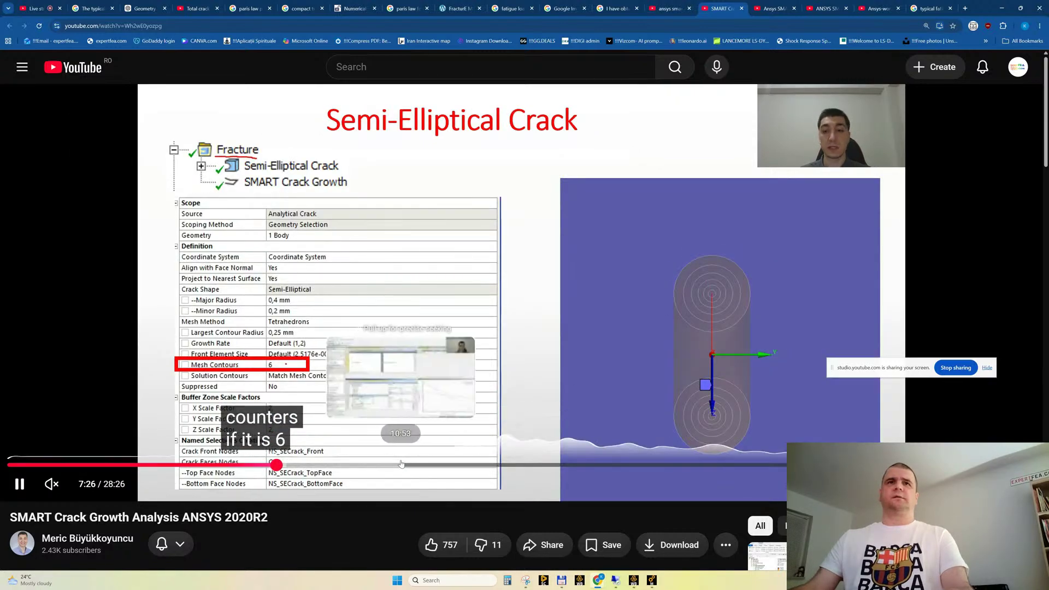
left_click(346, 234)
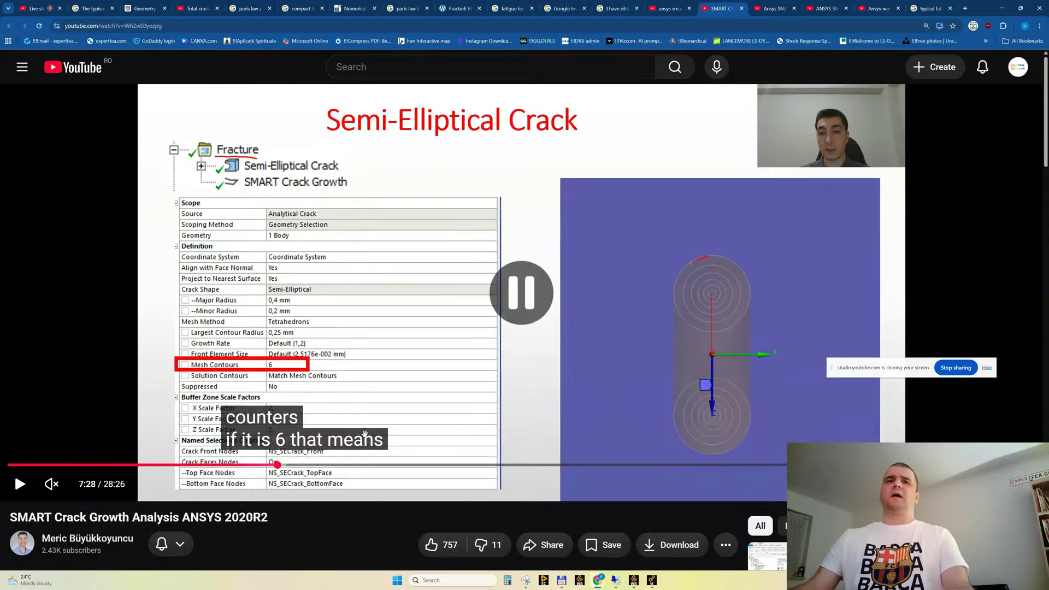
Skim the video's Ansys demonstration from the coordinate system setup through the SMART Crack Growth settings to the crack extension probe result
left_click(388, 465)
left_click(496, 465)
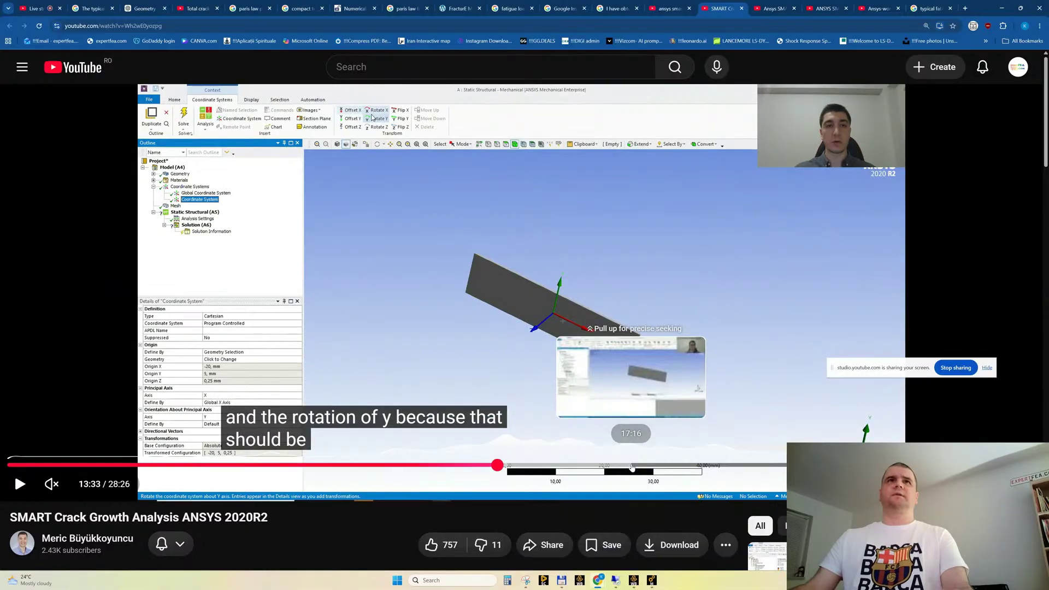
left_click(632, 466)
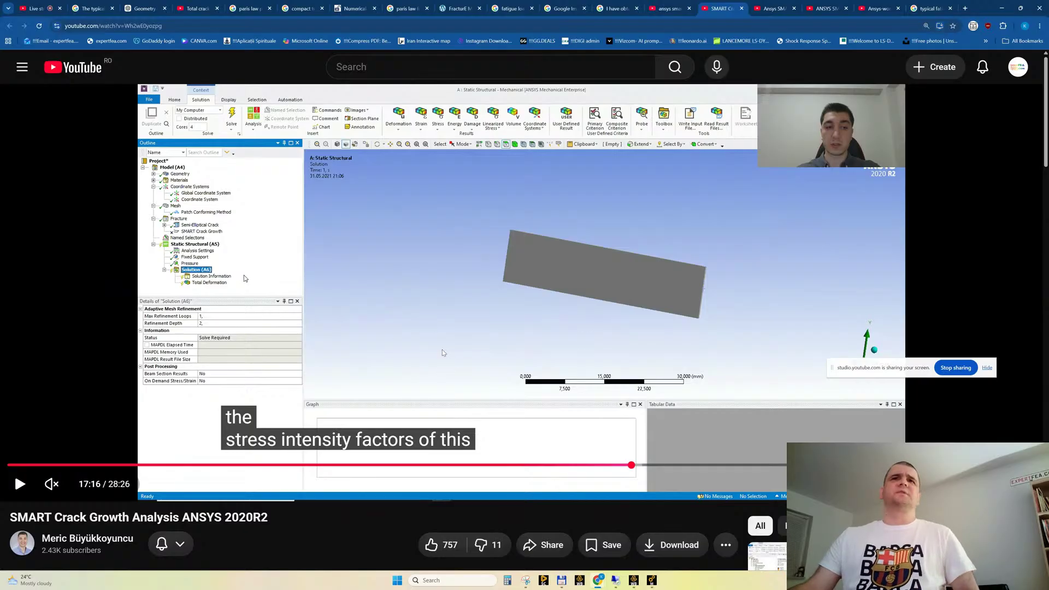
left_click(710, 466)
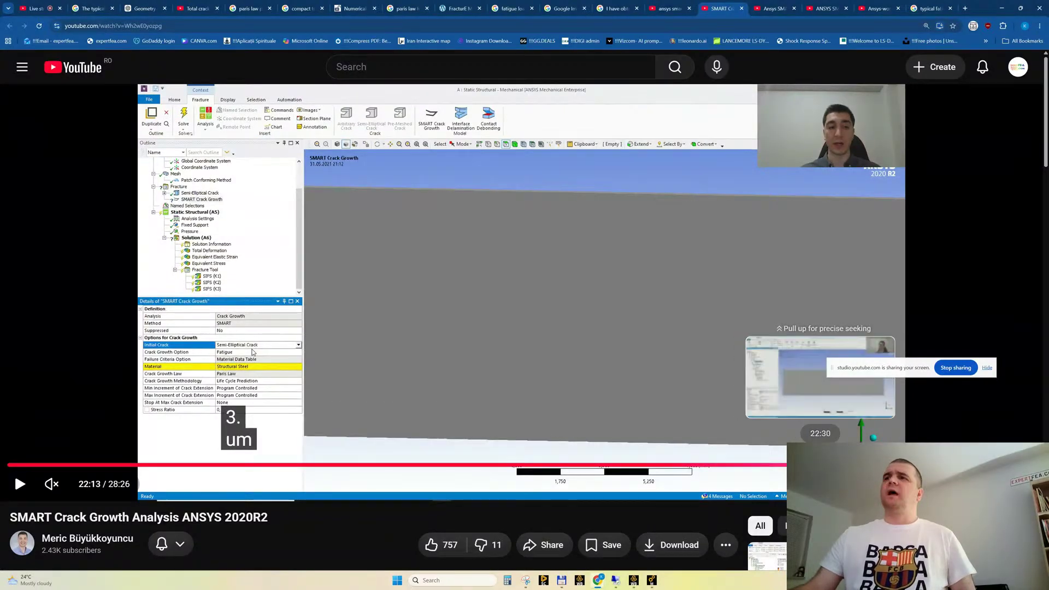
left_click(813, 466)
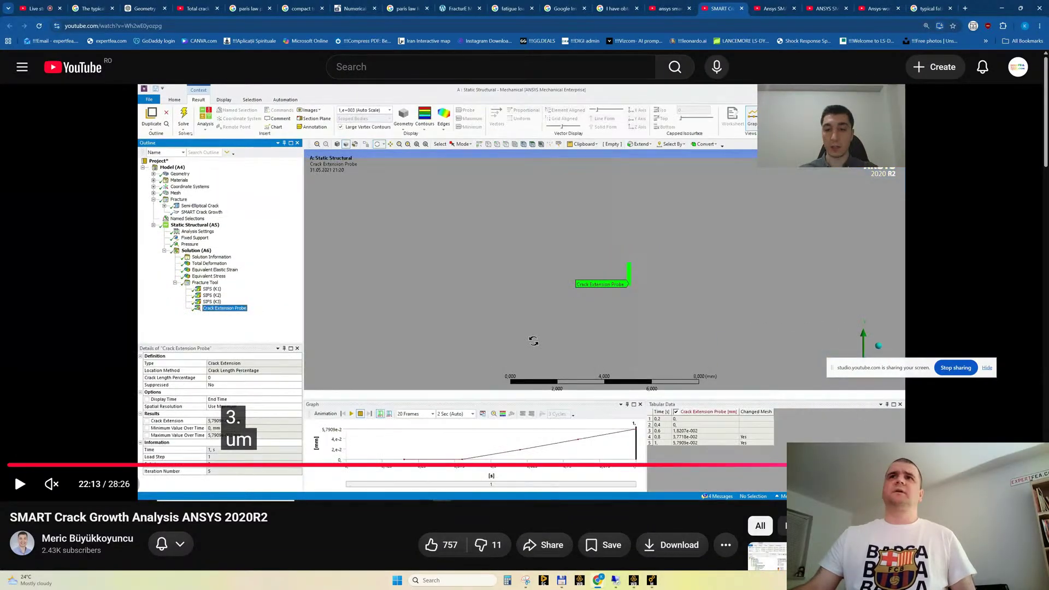
Go back in the video to the static crack growth criterion on the Fracture Toughness slide and examine the following SIFS (K1) result
left_click(761, 465)
left_click(719, 466)
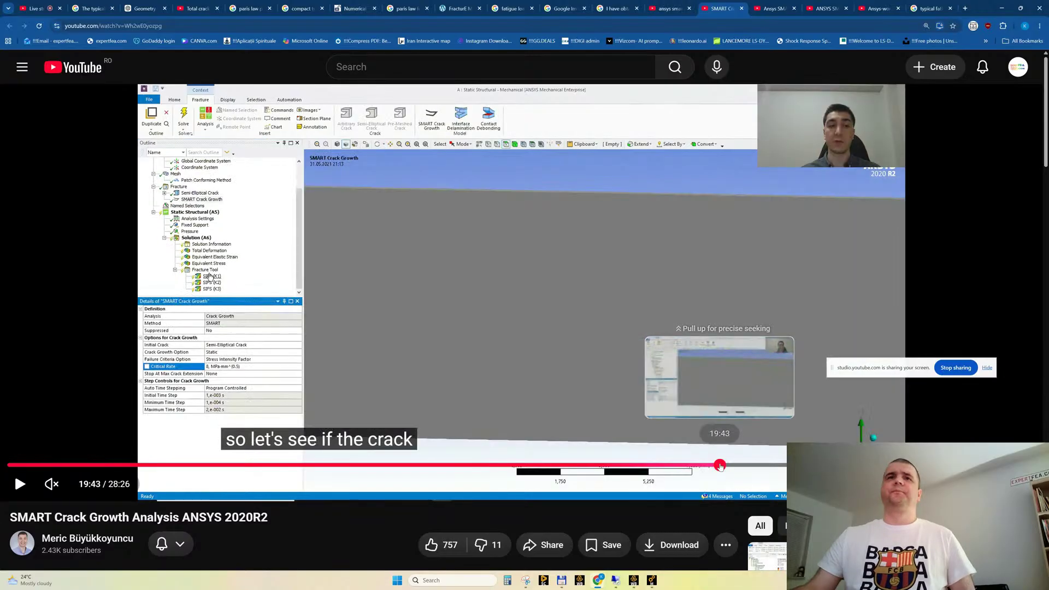
left_click(682, 466)
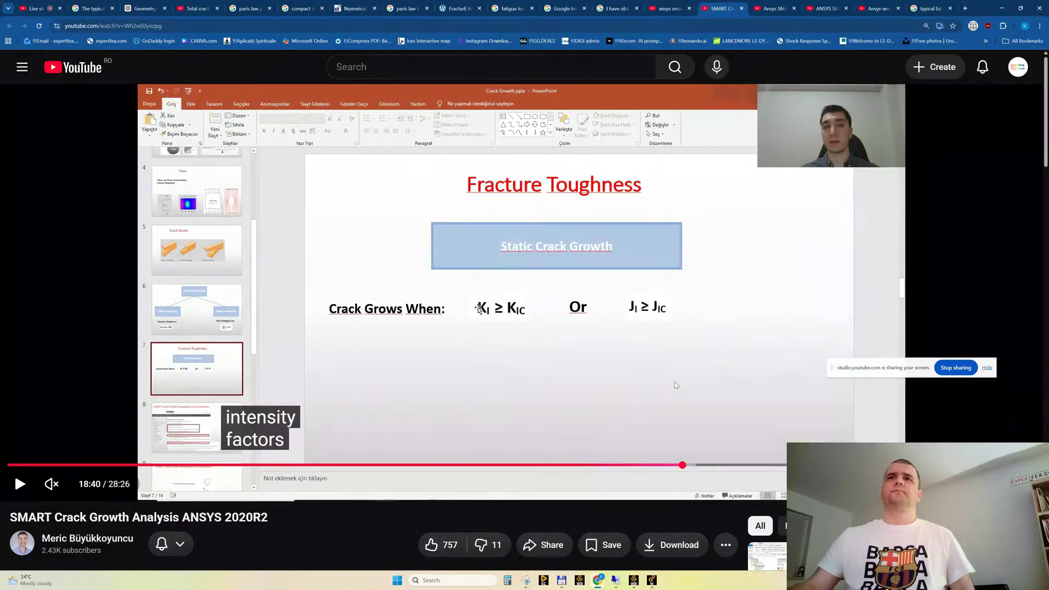
key("Right")
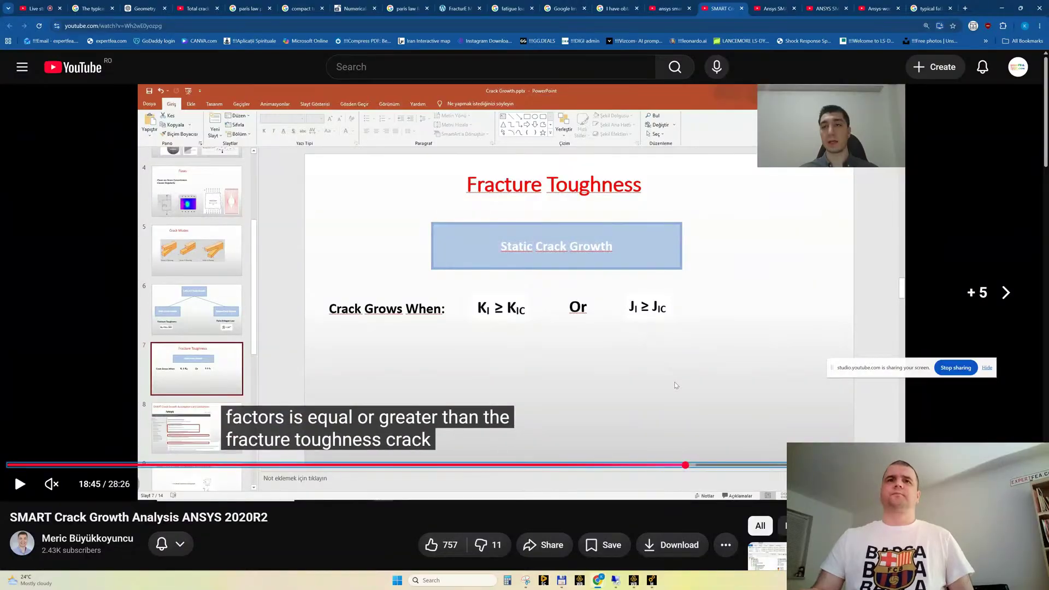
key("Right")
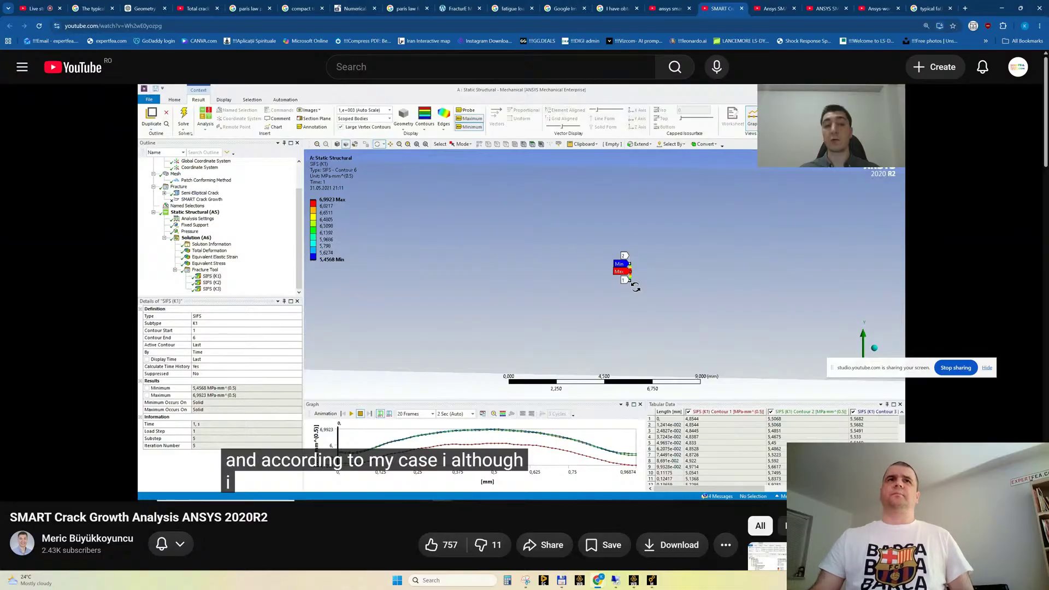
Review the Google AI Overview on Kic for steel, check the SIFS (K1) result in Ansys Mechanical and return to Chrome
left_click(930, 8)
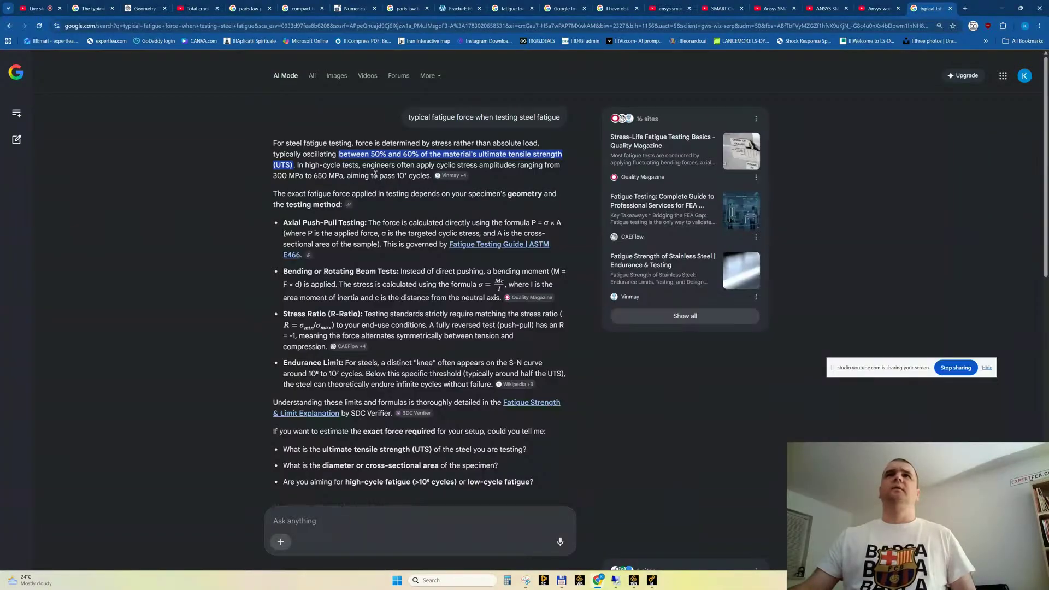
left_click(618, 8)
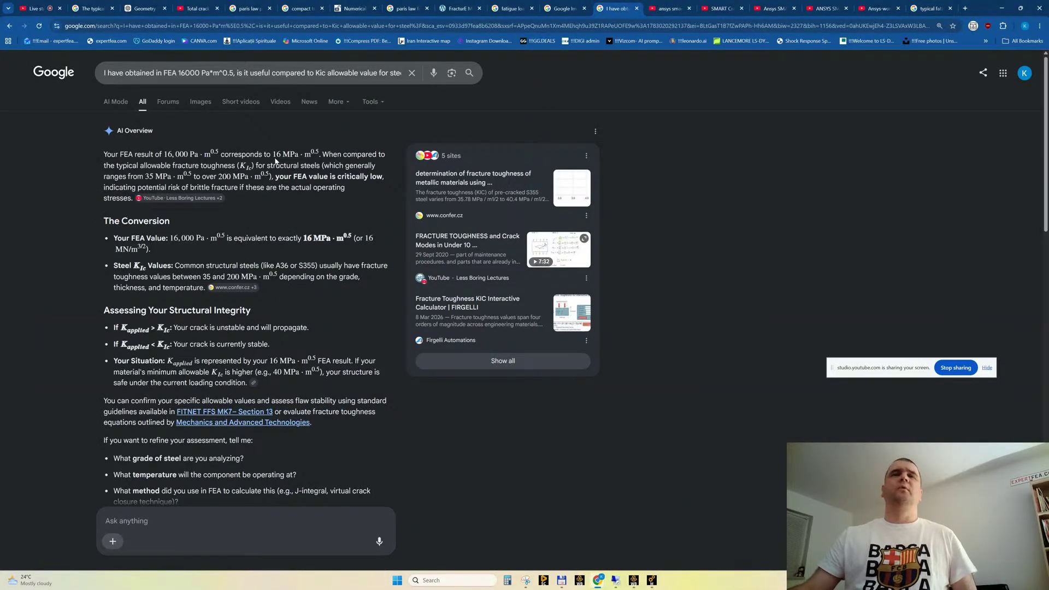
mouse_move(651, 580)
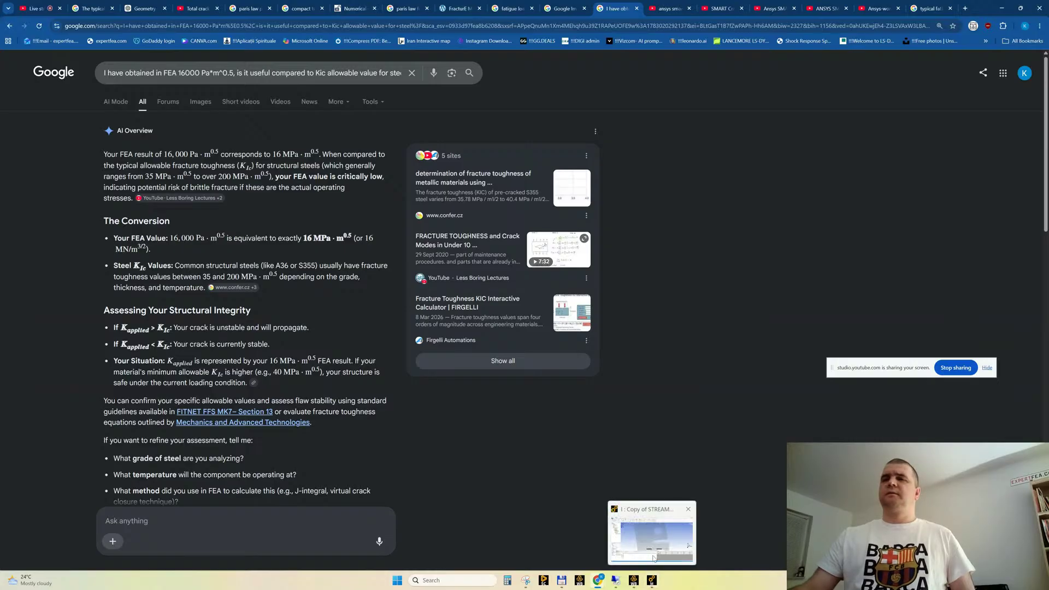
left_click(649, 545)
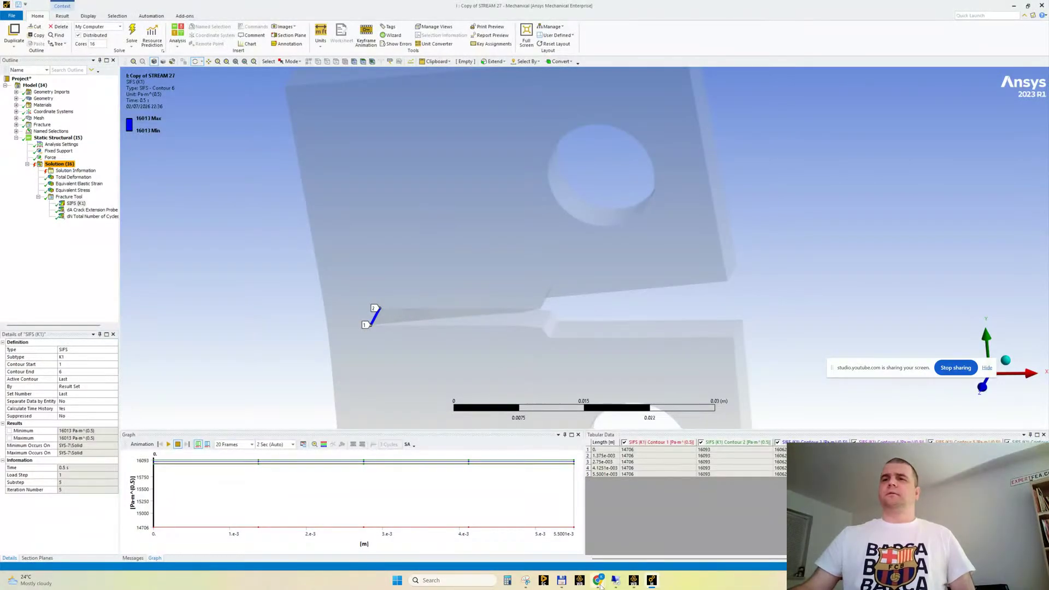
mouse_move(598, 581)
left_click(559, 555)
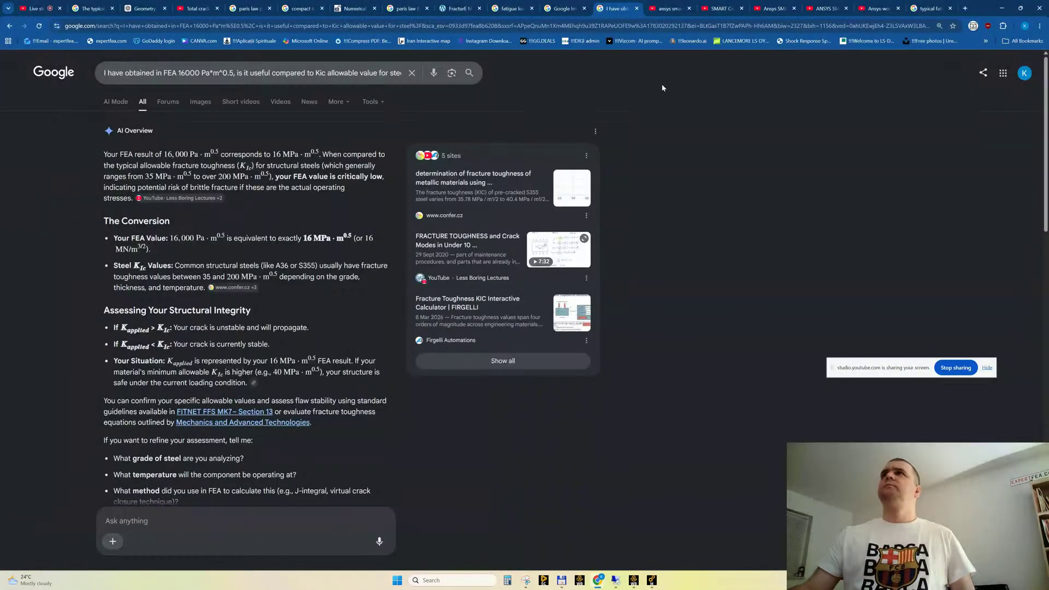
Resume the SMART crack growth video and advance past the SIFS comparison to the SMART Crack Growth fatigue settings
left_click(669, 8)
left_click(721, 8)
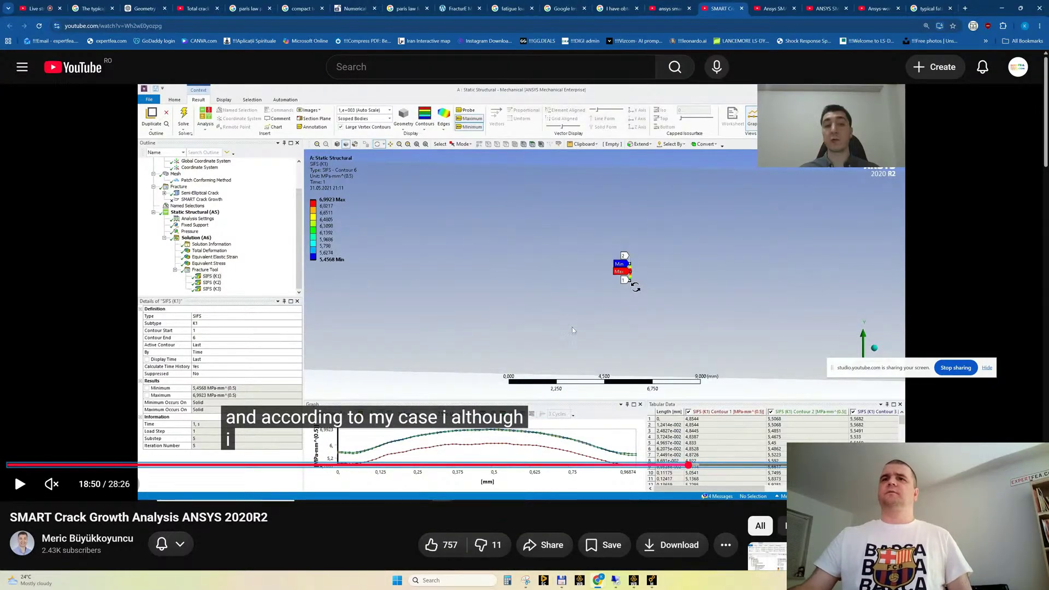
left_click(477, 284)
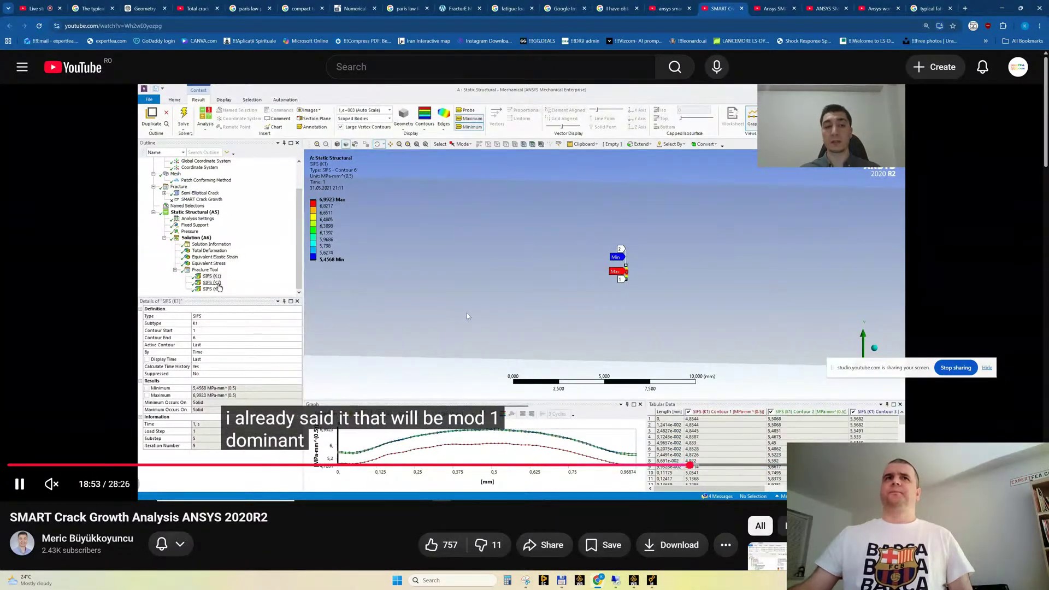
key("Right")
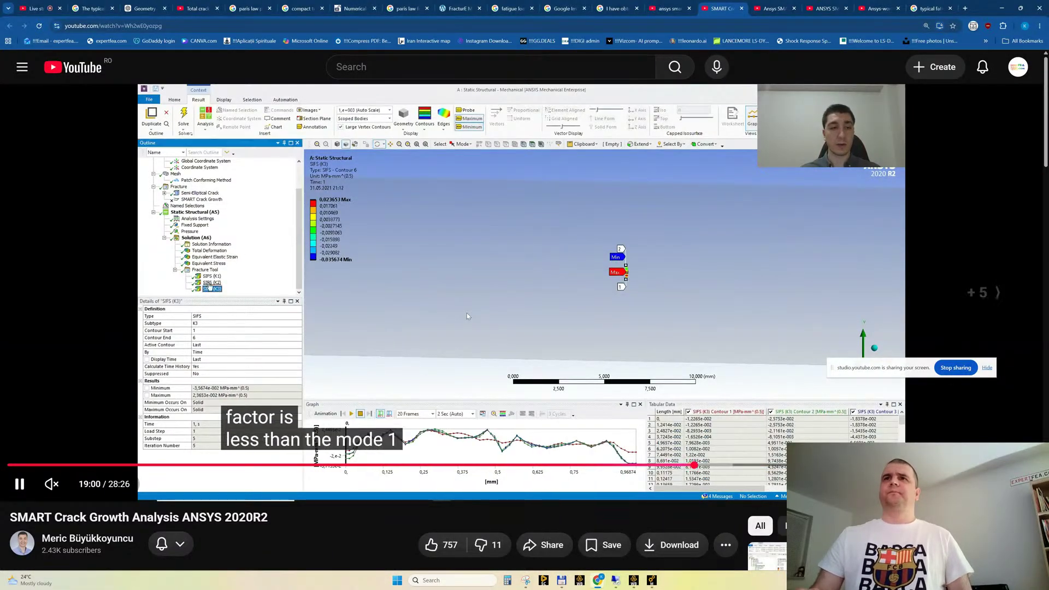
key("Right")
key("Right")
key("Right")
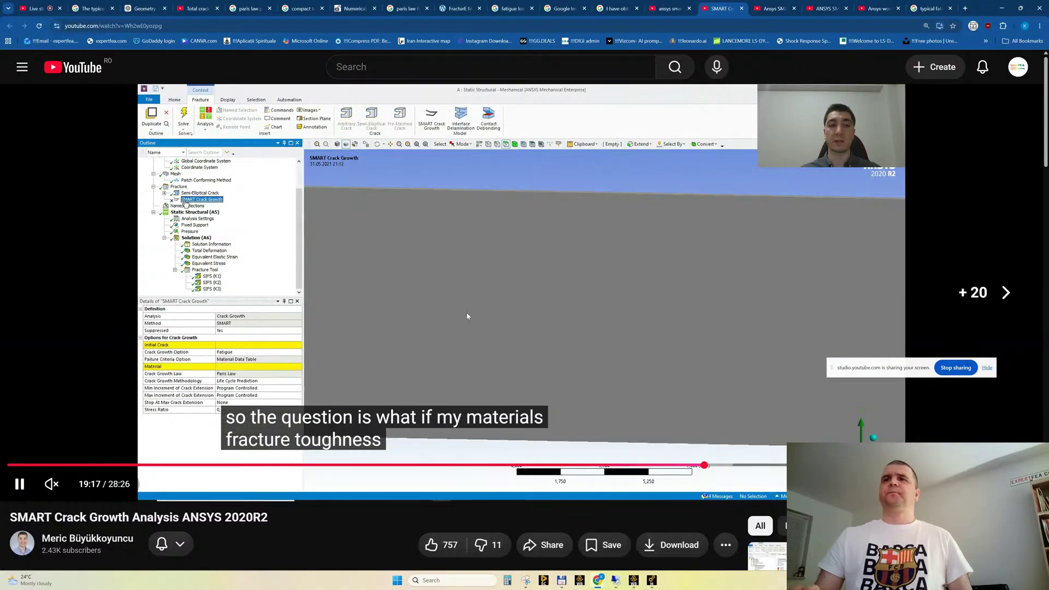
Advance the video through the insertion of the Crack Extension Probe and pause it once the total deformation result is shown
key("Right")
key("Right")
key("Right")
key("Right")
key("Right")
key("Right")
key("Right")
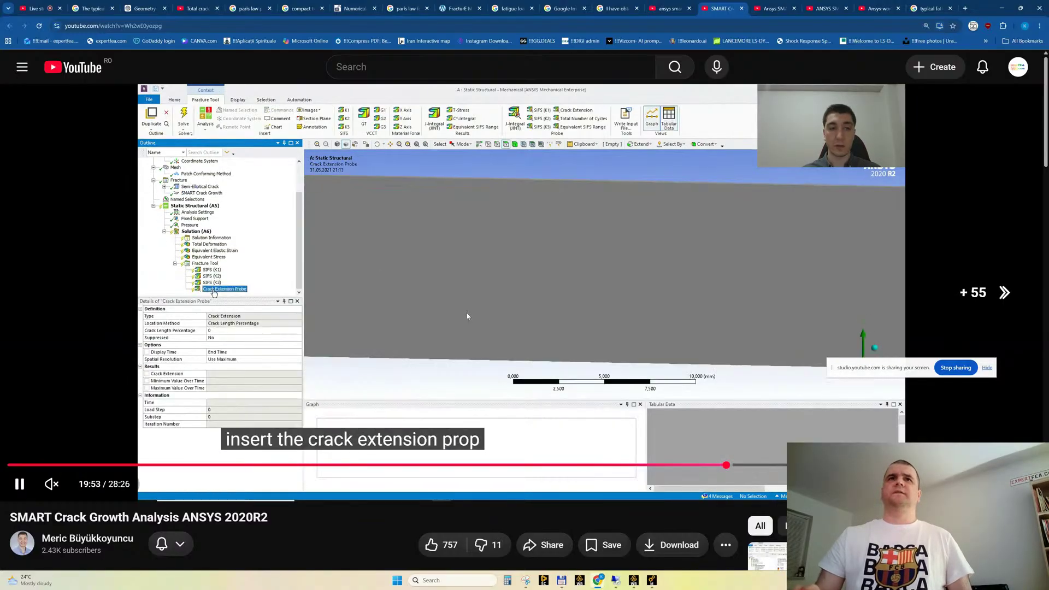
key("Right")
key("Right")
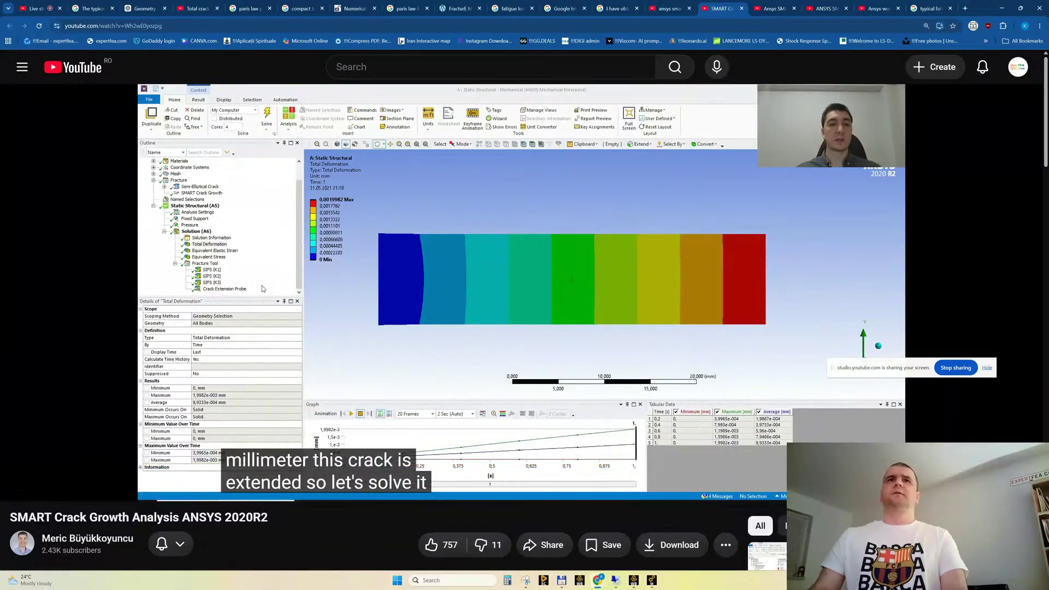
left_click(213, 296)
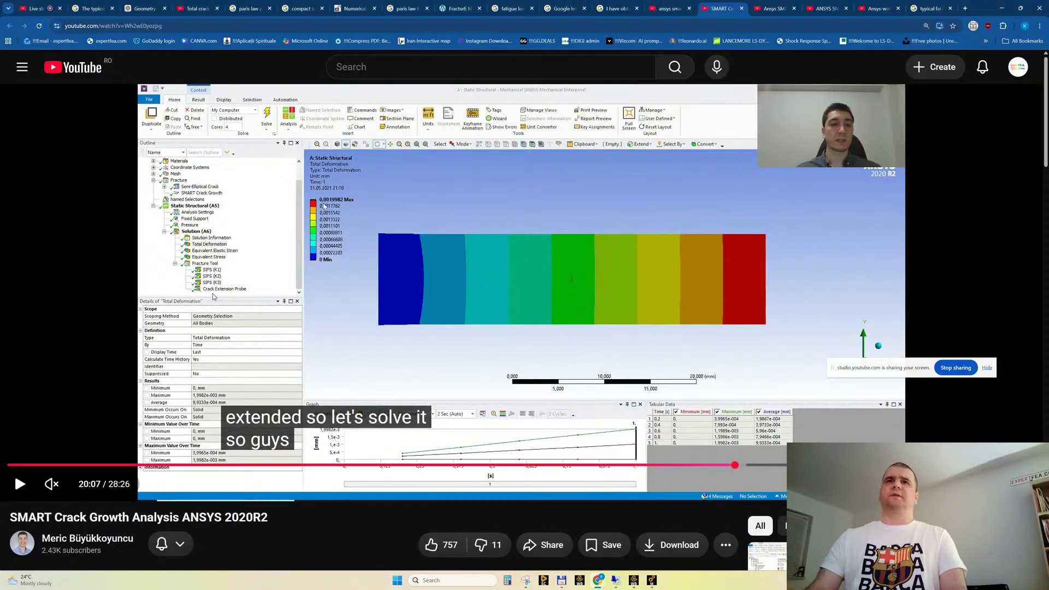
Step through the video's crack extension probe result to the static SMART Crack Growth settings with the stress intensity critical rate
key("Right")
key("Right")
key("Right")
key("Right")
key("Right")
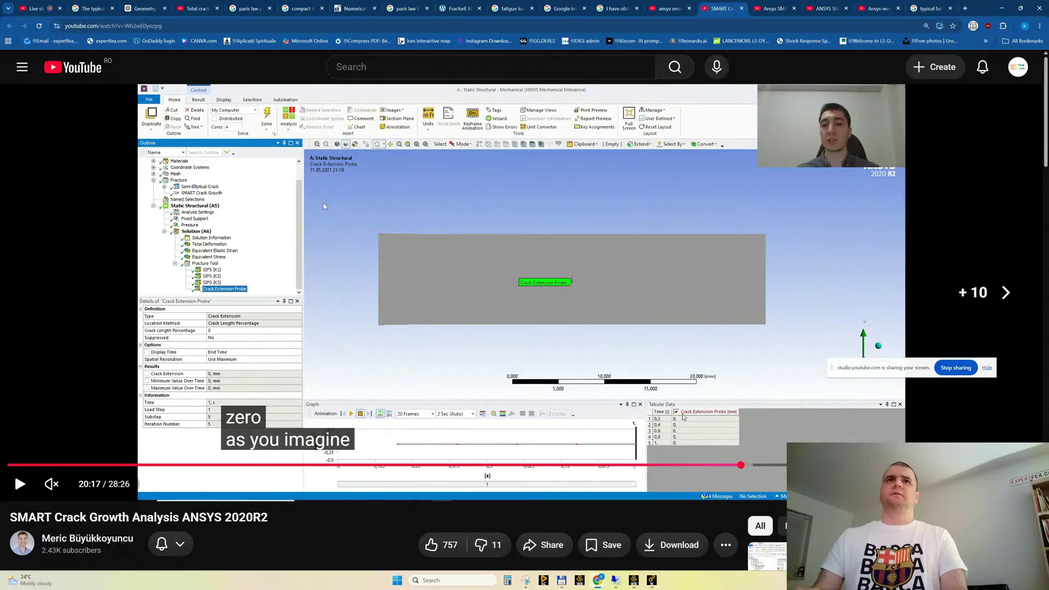
key("Right")
key("Right")
key("Right")
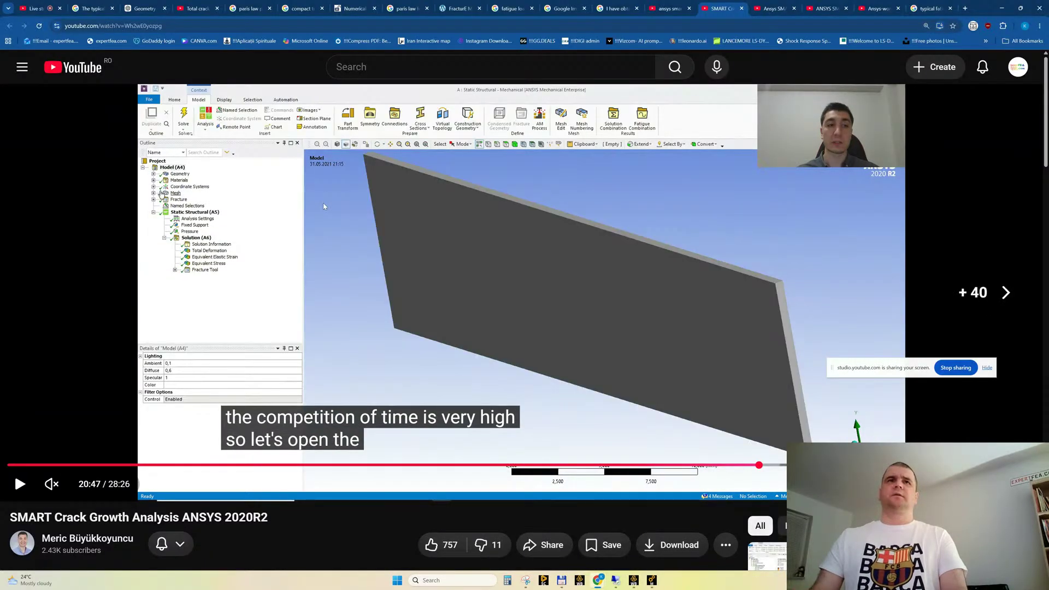
key("Left")
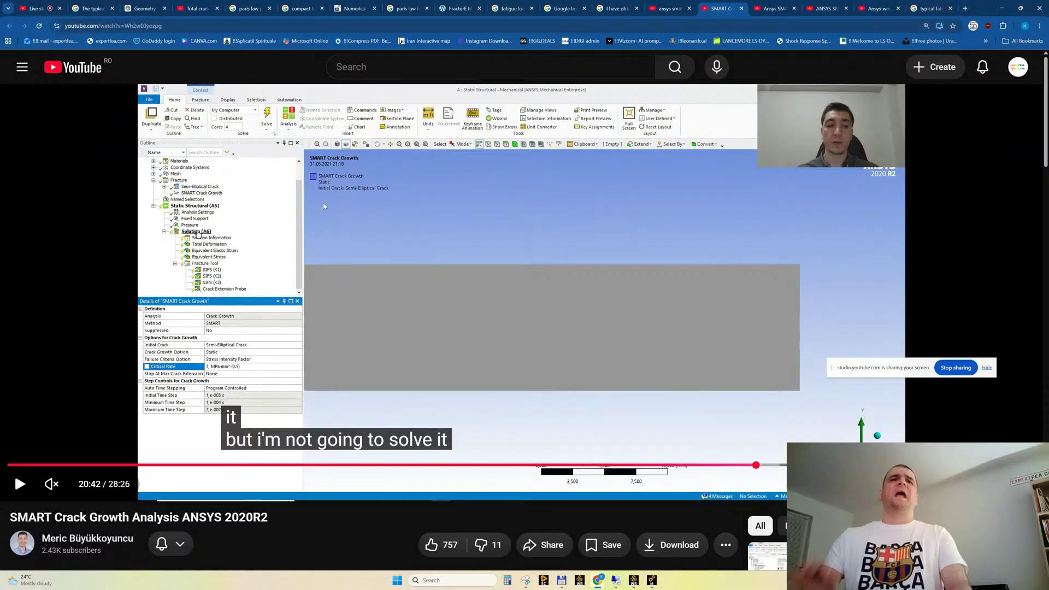
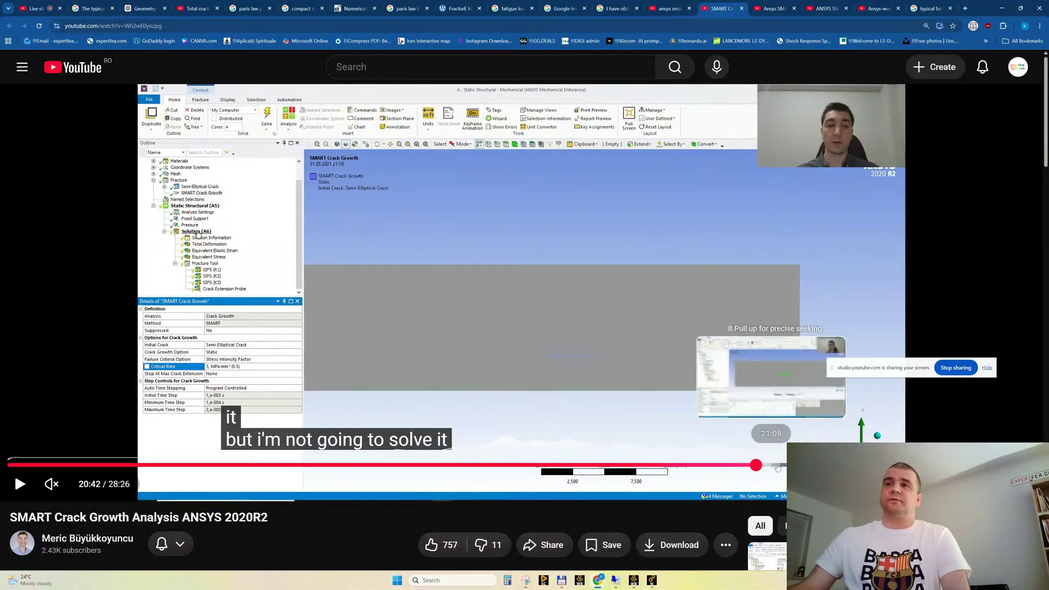
Skim the stress intensity factor results in the SMART Crack Growth Analysis ANSYS 2020R2 video and close the video
left_click_drag(781, 465, 843, 465)
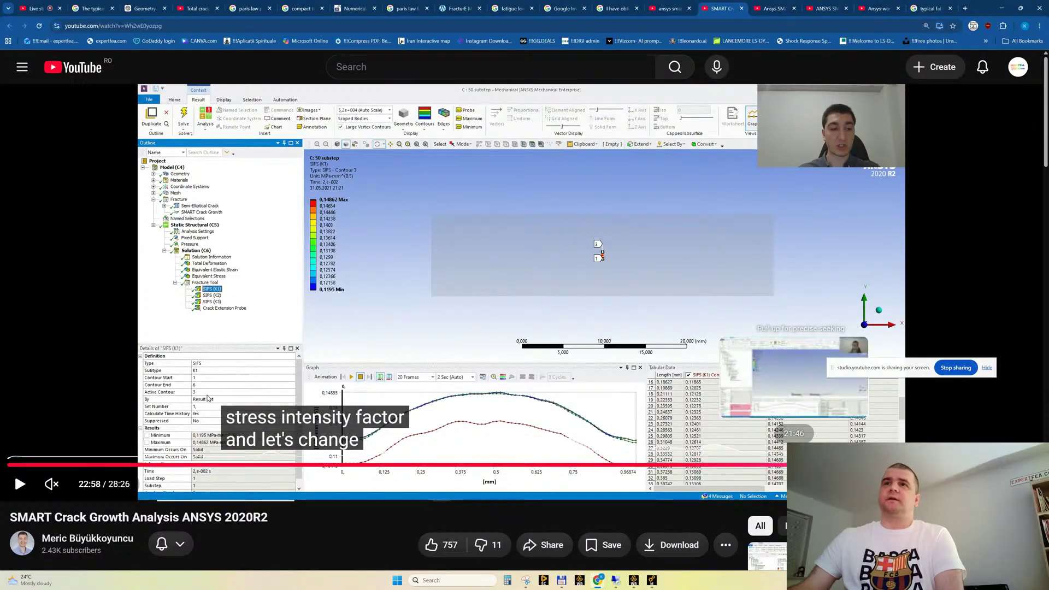
left_click(794, 464)
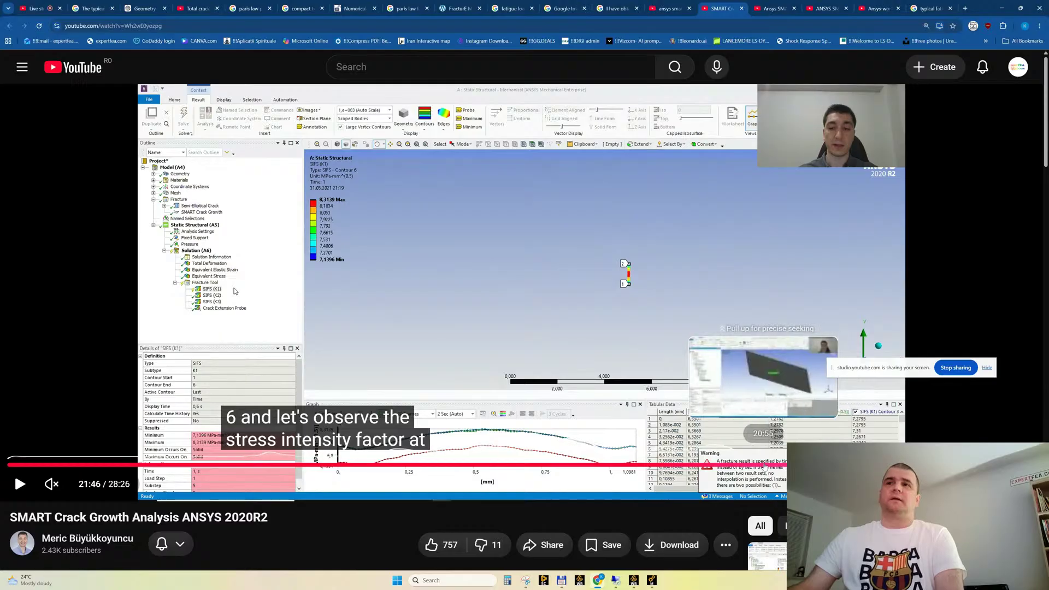
left_click(763, 465)
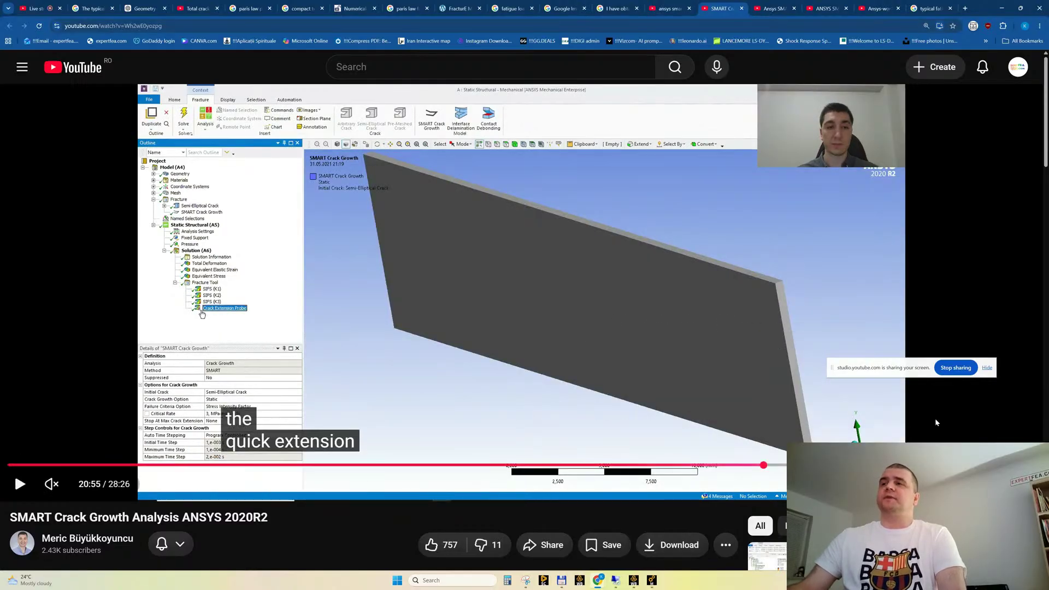
left_click(741, 8)
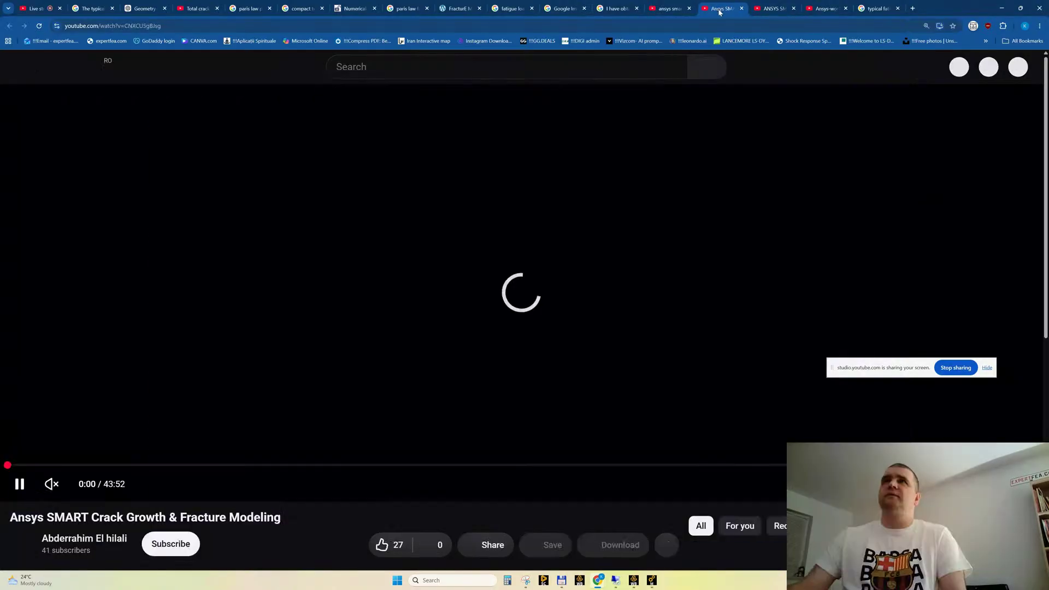
Skim the Ansys SMART Crack Growth & Fracture Modeling video through its SMART propagation settings and pressure loads, pausing at 37:07
left_click_drag(597, 466, 600, 466)
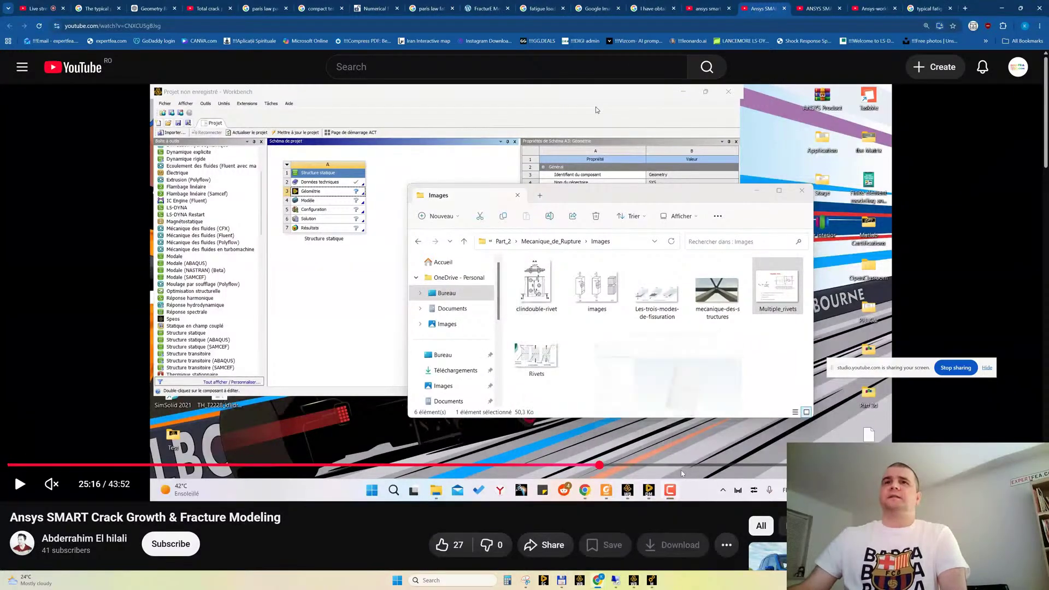
left_click(812, 465)
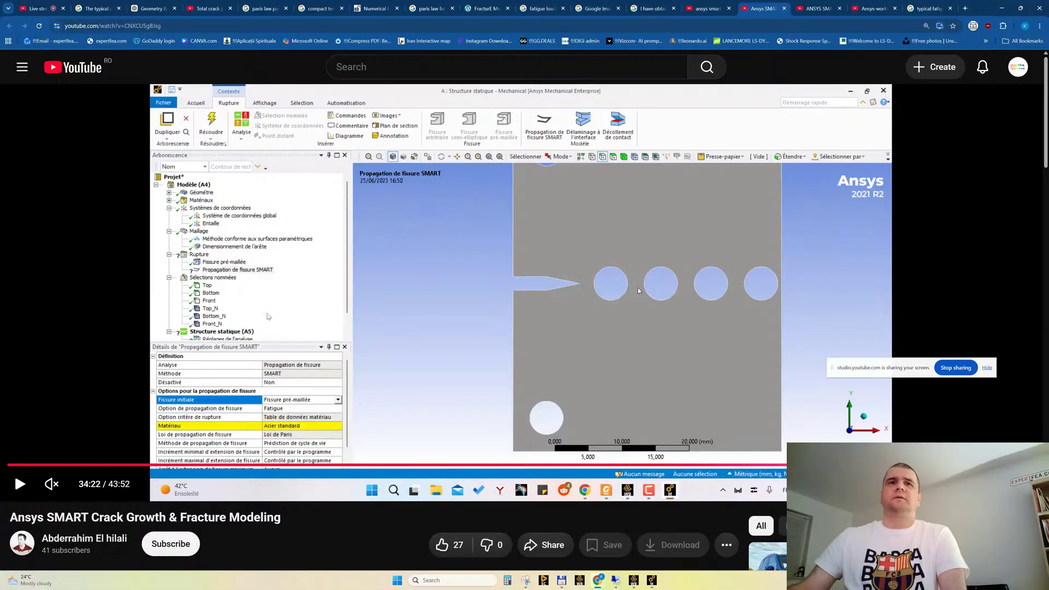
left_click(637, 287)
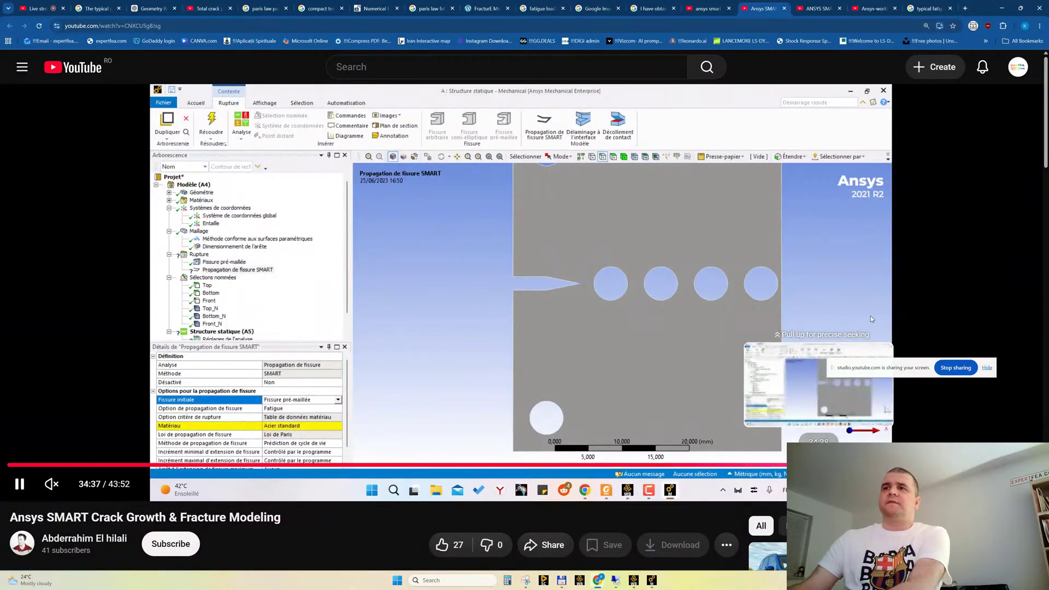
left_click(826, 465)
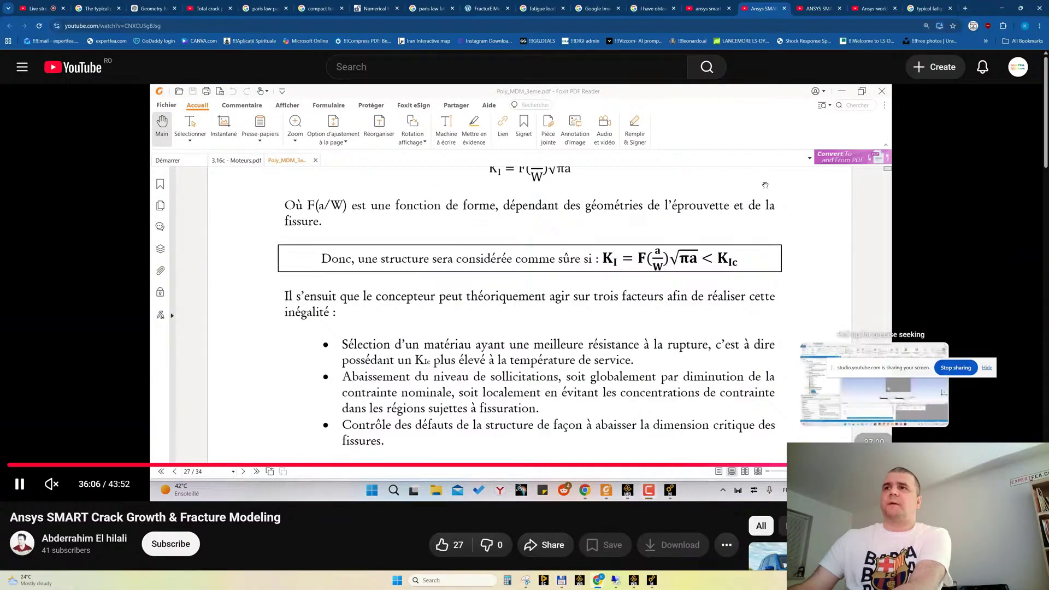
left_click(874, 465)
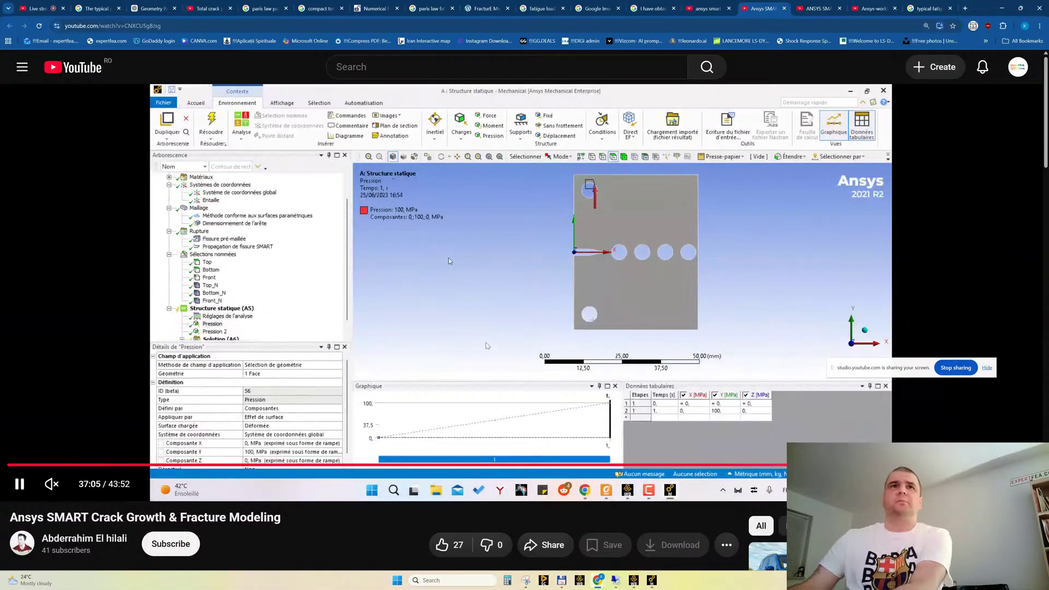
left_click(756, 266)
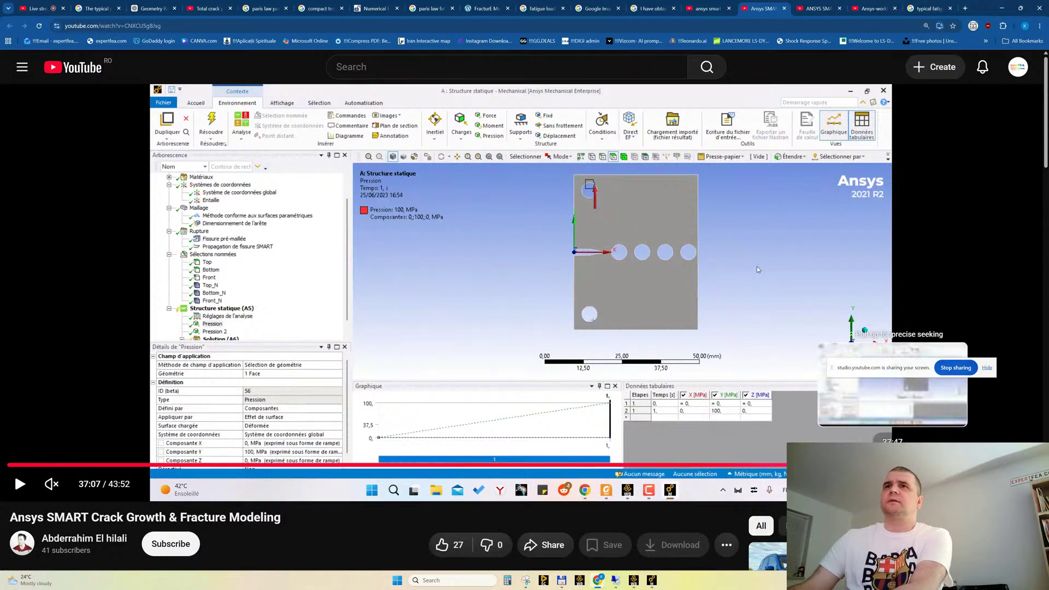
Examine the video's solution stage and its static SMART crack propagation settings with the critical rate, and close the video
left_click(893, 465)
left_click(912, 465)
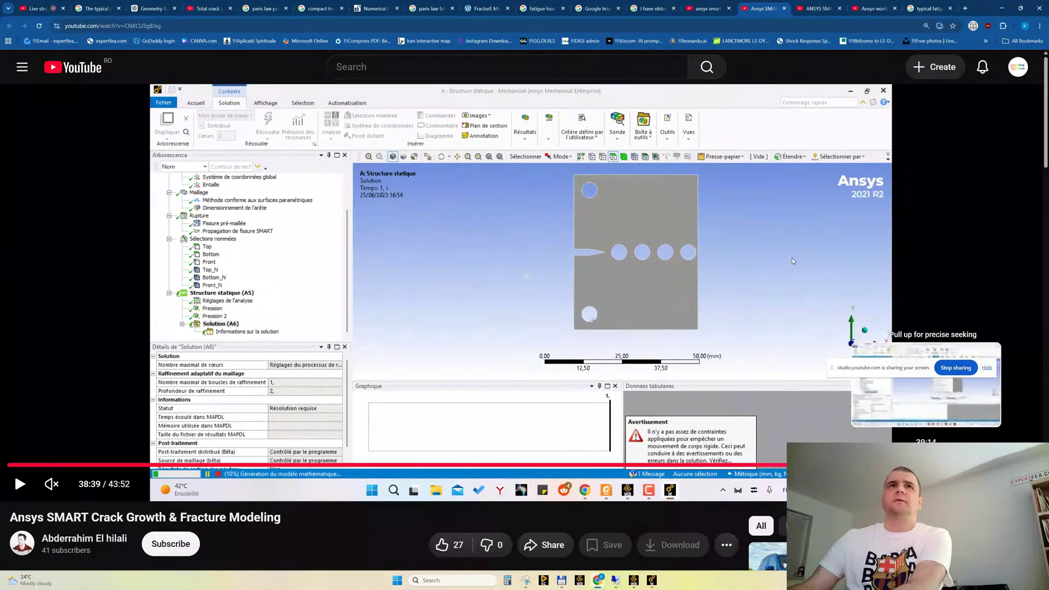
left_click(914, 465)
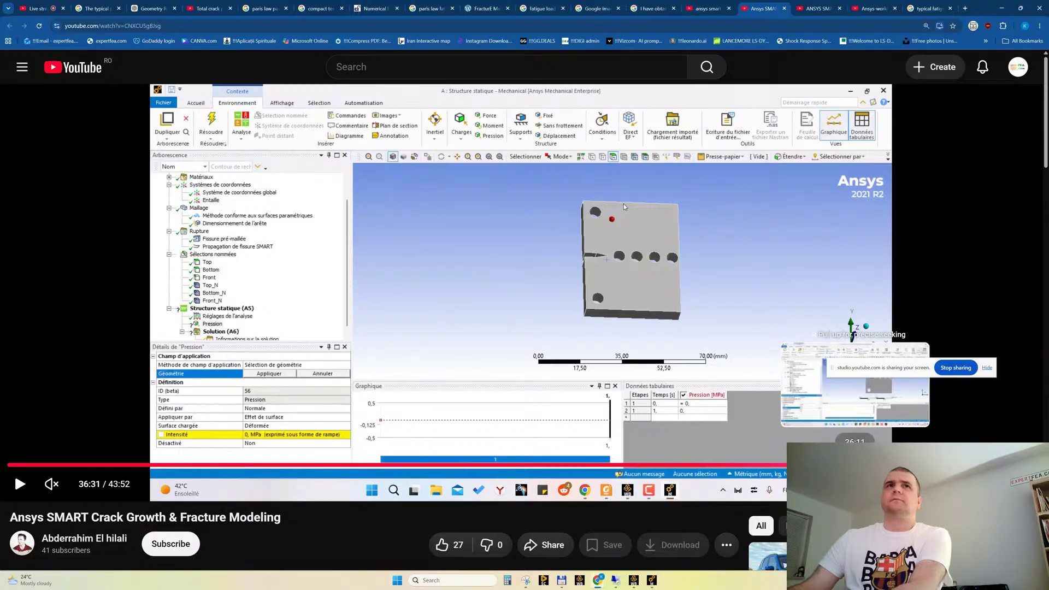
left_click(855, 465)
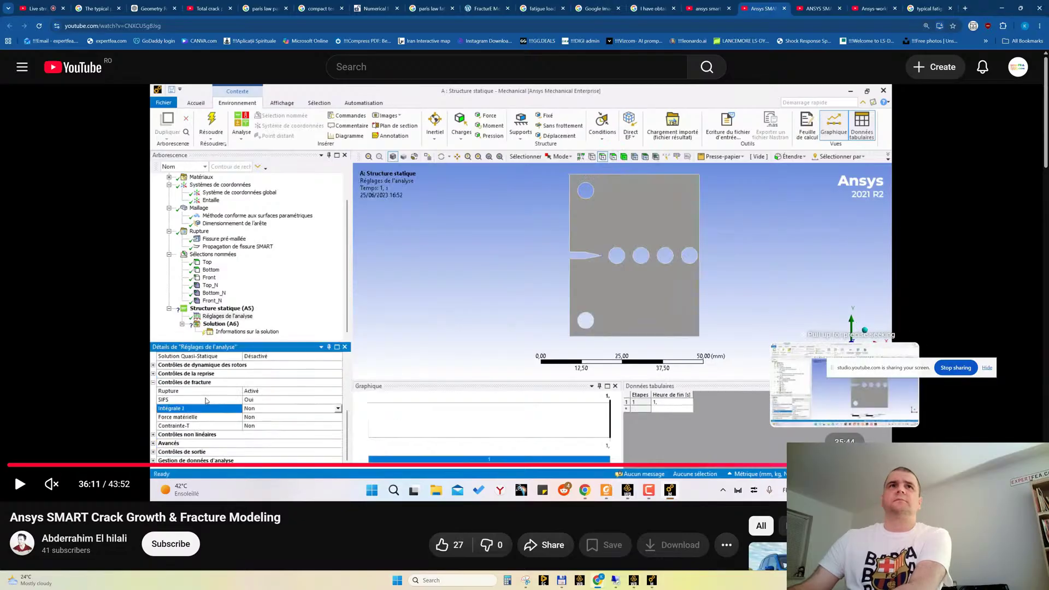
left_click(844, 465)
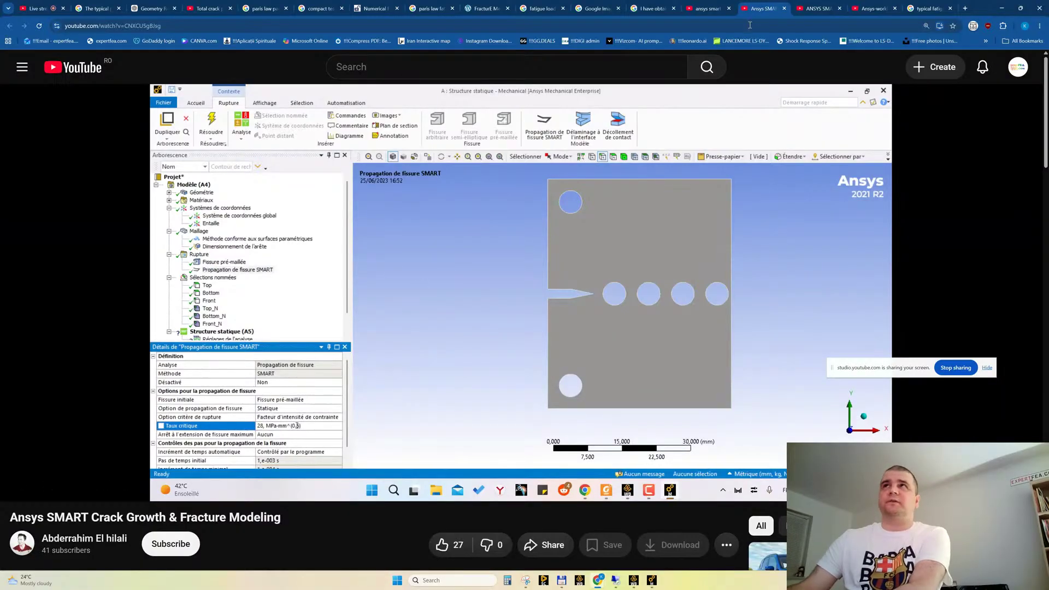
middle_click(758, 10)
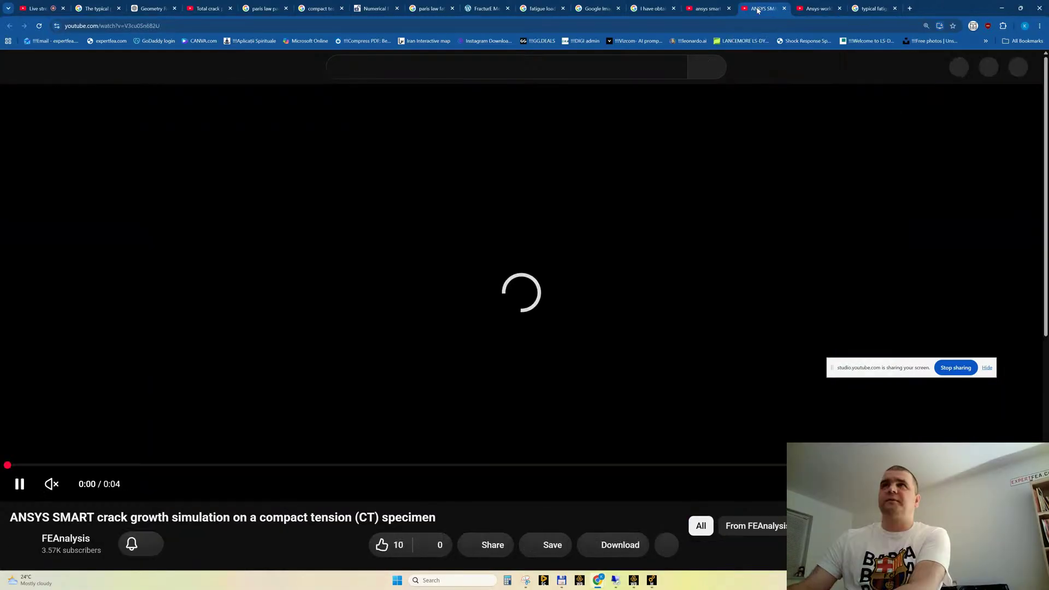
Watch the ANSYS SMART crack growth simulation on the compact tension specimen and close the video
left_click(421, 433)
left_click(420, 433)
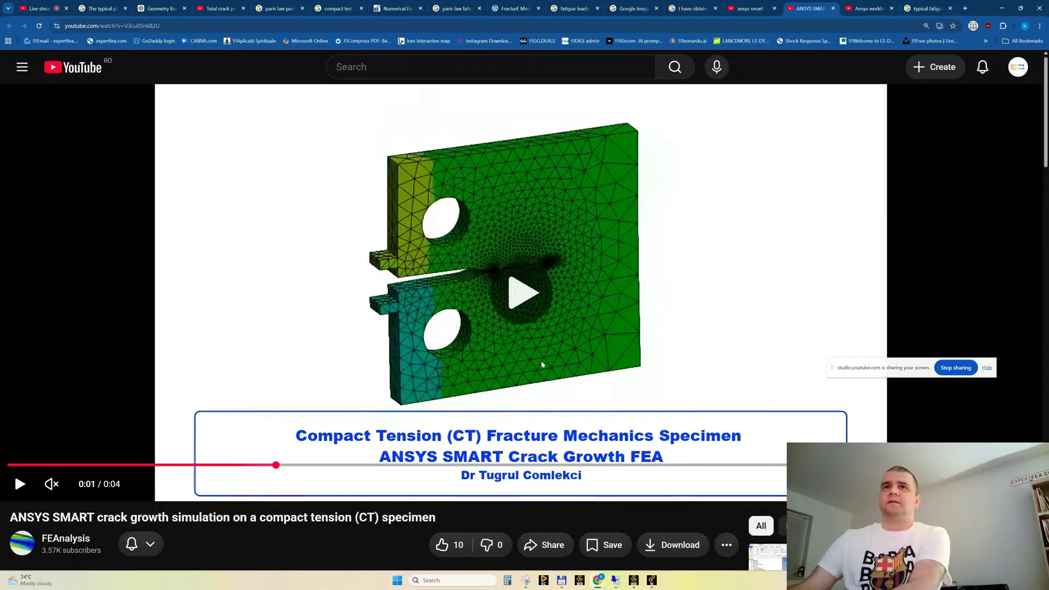
left_click(503, 322)
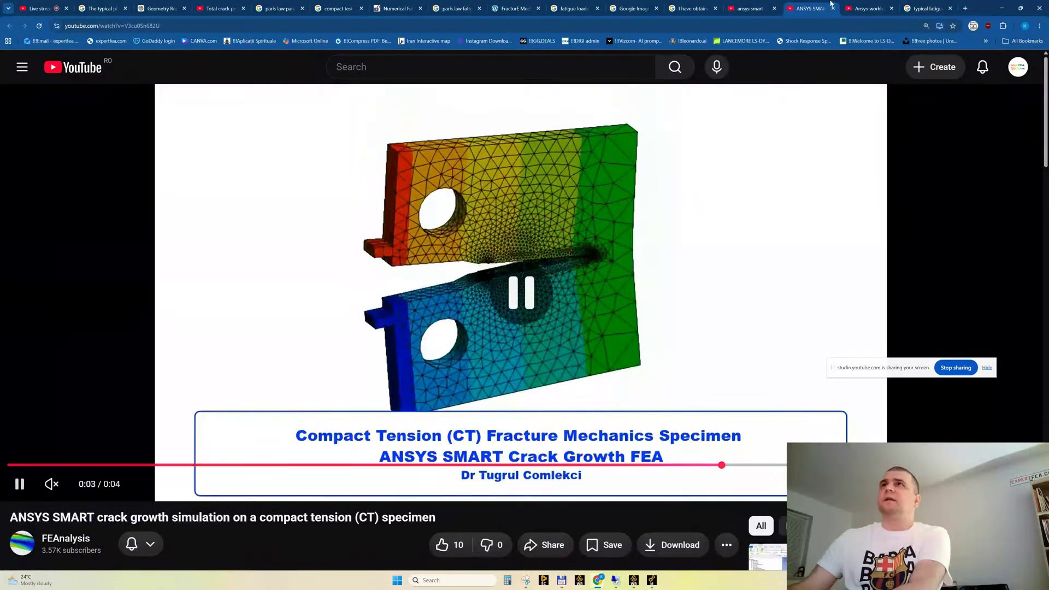
key("ctrl+w")
Skim the Ansys-workbench 3d crack growth video through its coordinate system and pre-meshed crack definition, pausing playback
left_click(502, 317)
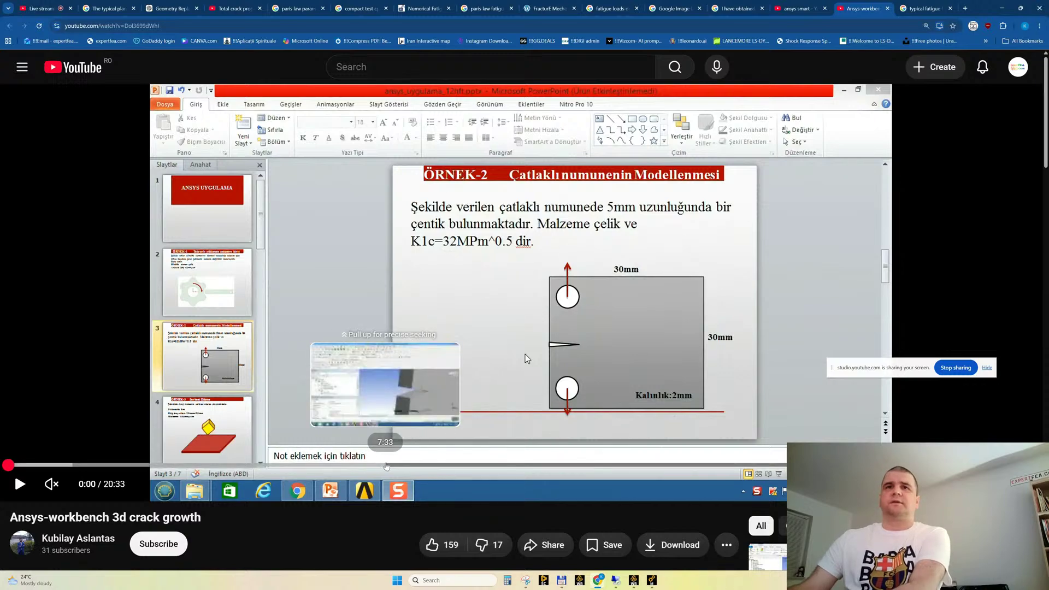
left_click(386, 466)
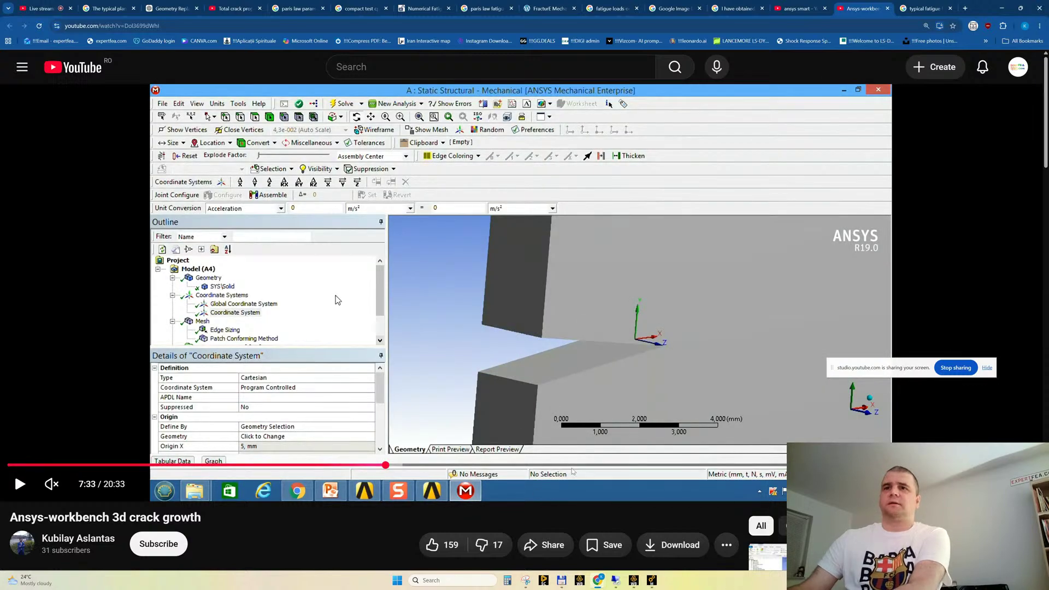
left_click(568, 465)
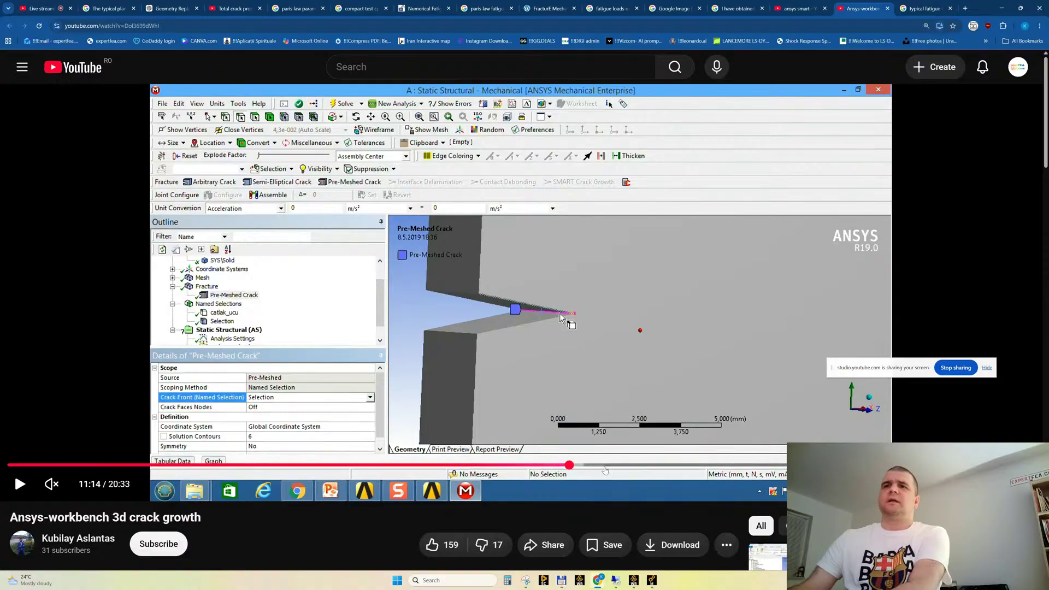
left_click(604, 465)
left_click(645, 465)
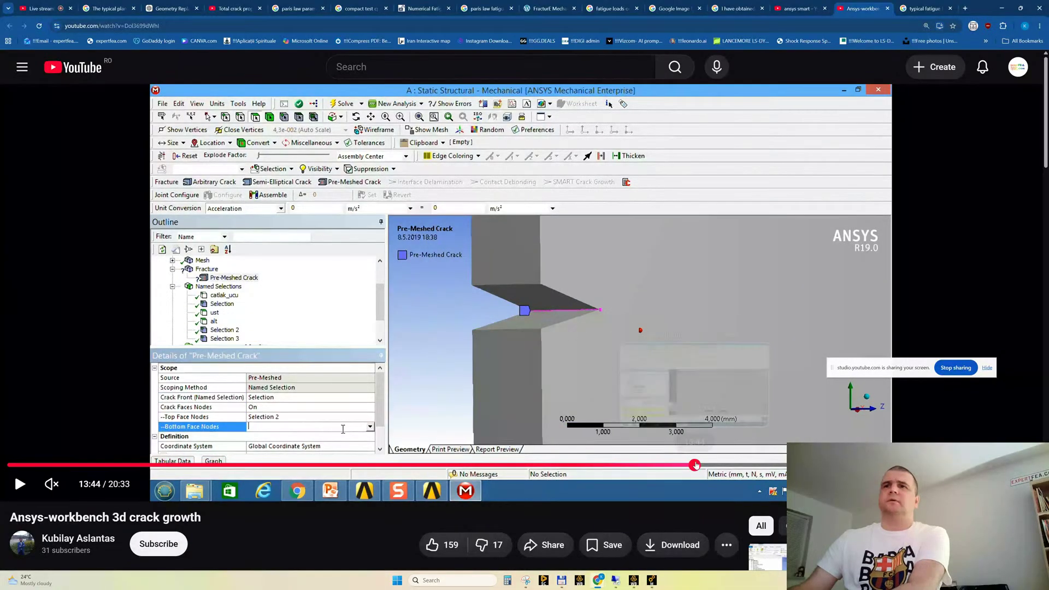
Skip ahead in the 3d crack growth video to the SMART Crack Growth critical rate entry and pause there
left_click(693, 465)
left_click(743, 465)
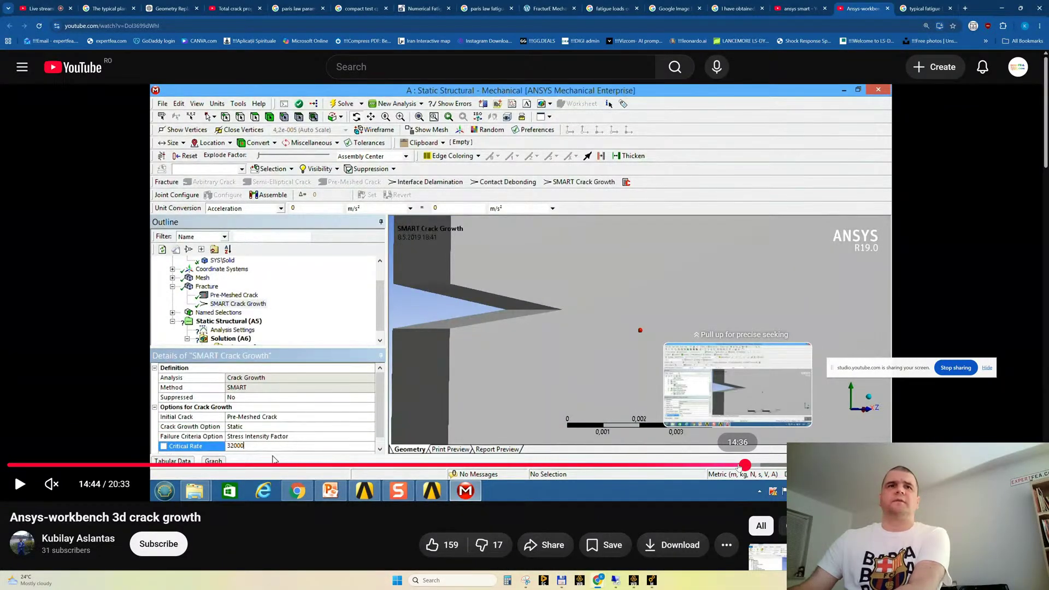
left_click(518, 346)
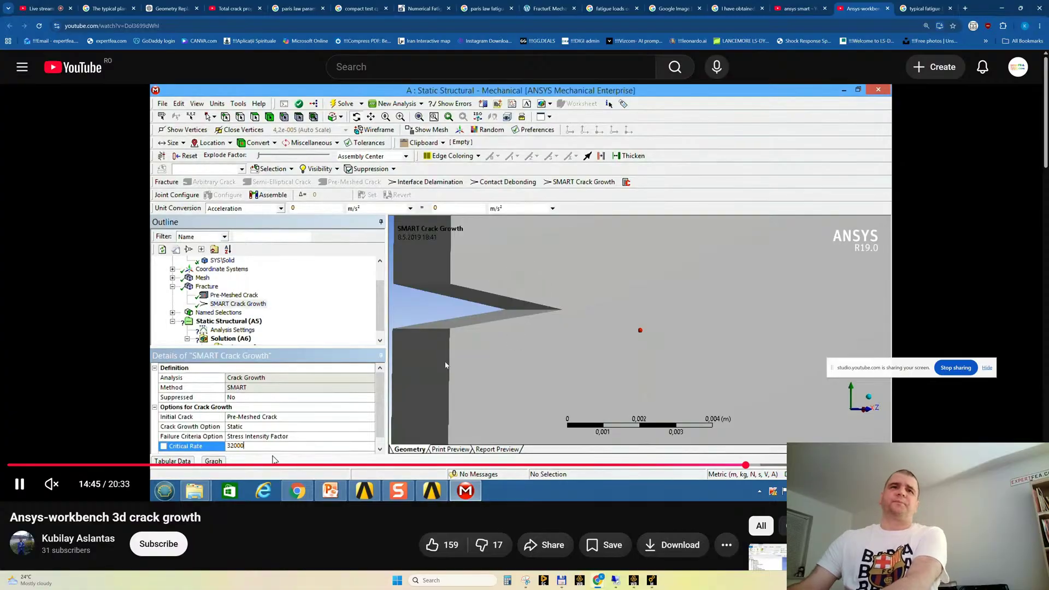
left_click(445, 365)
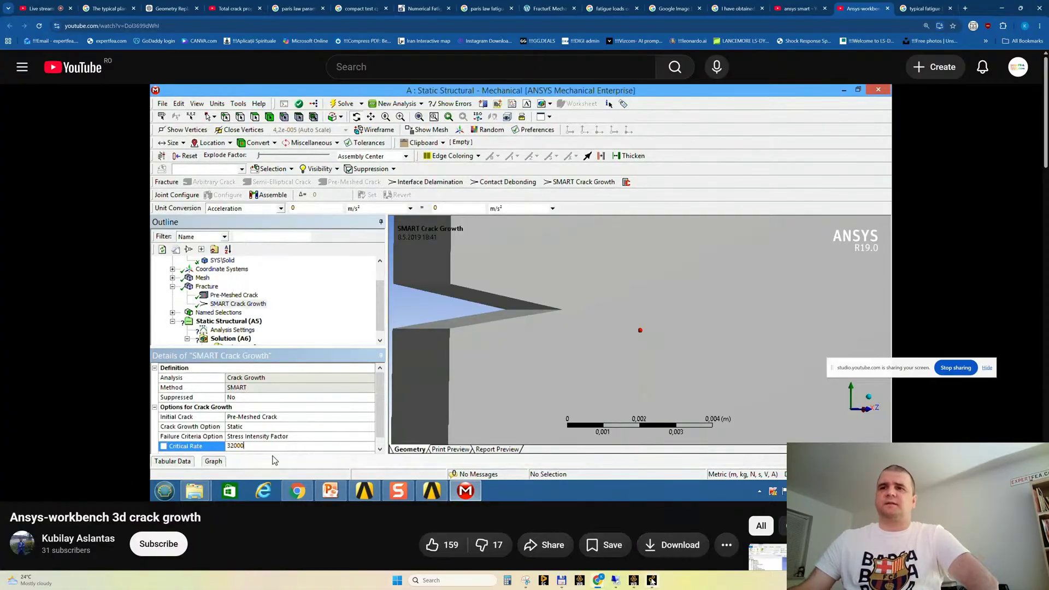
Switch to Ansys Workbench and review the static structural systems in the project schematic, including the "SUPERB, static" one
mouse_move(652, 583)
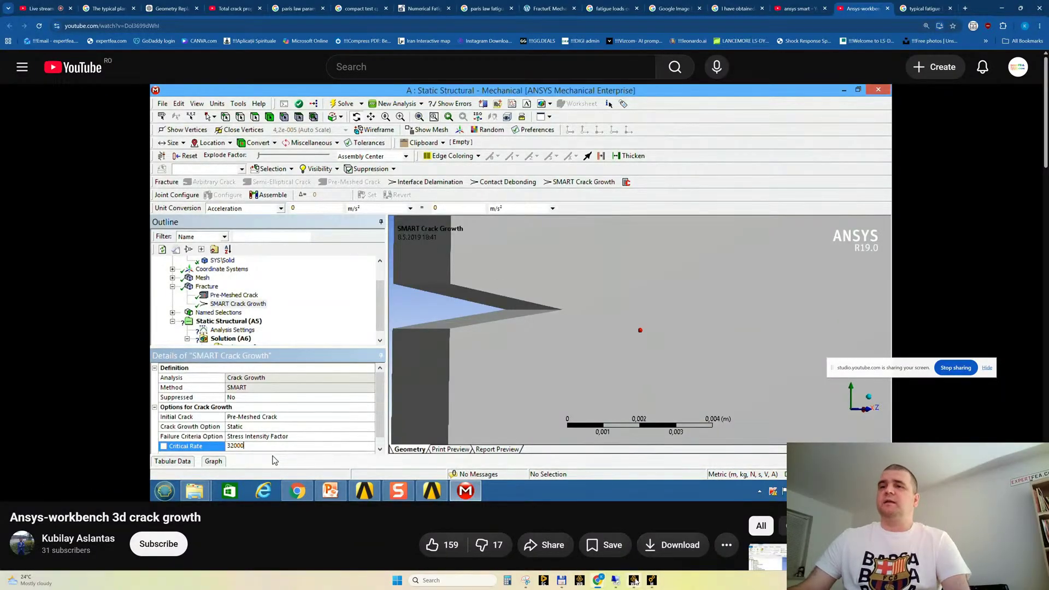
left_click(634, 580)
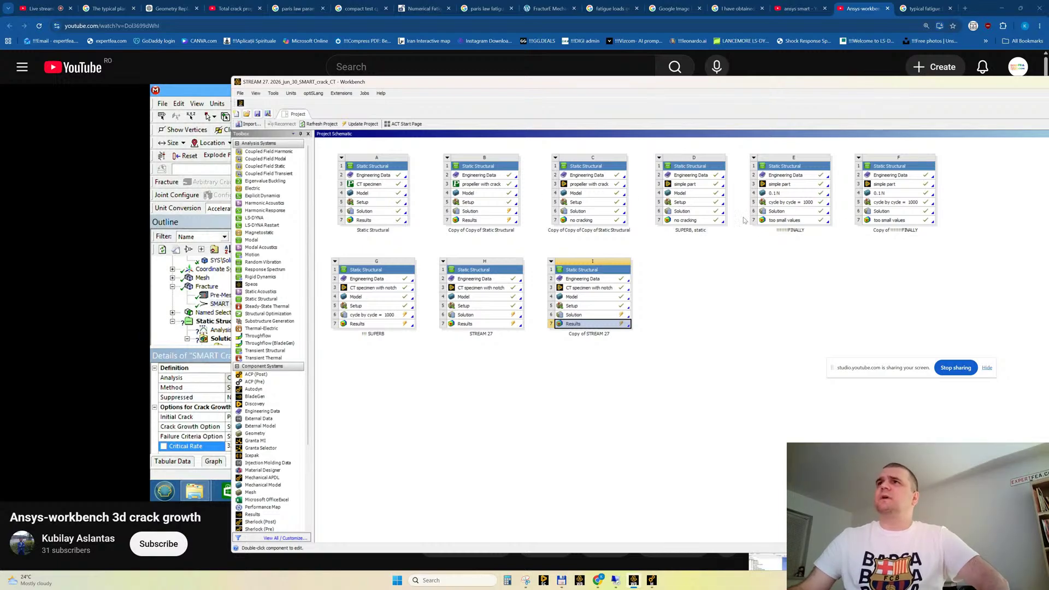
left_click(782, 203)
left_click(887, 204)
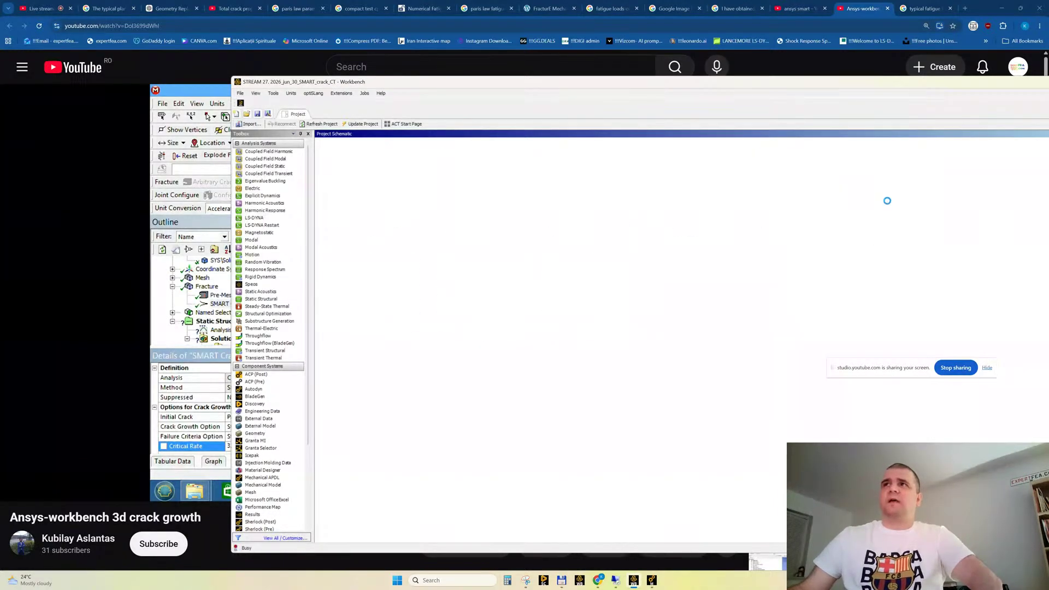
left_click(792, 203)
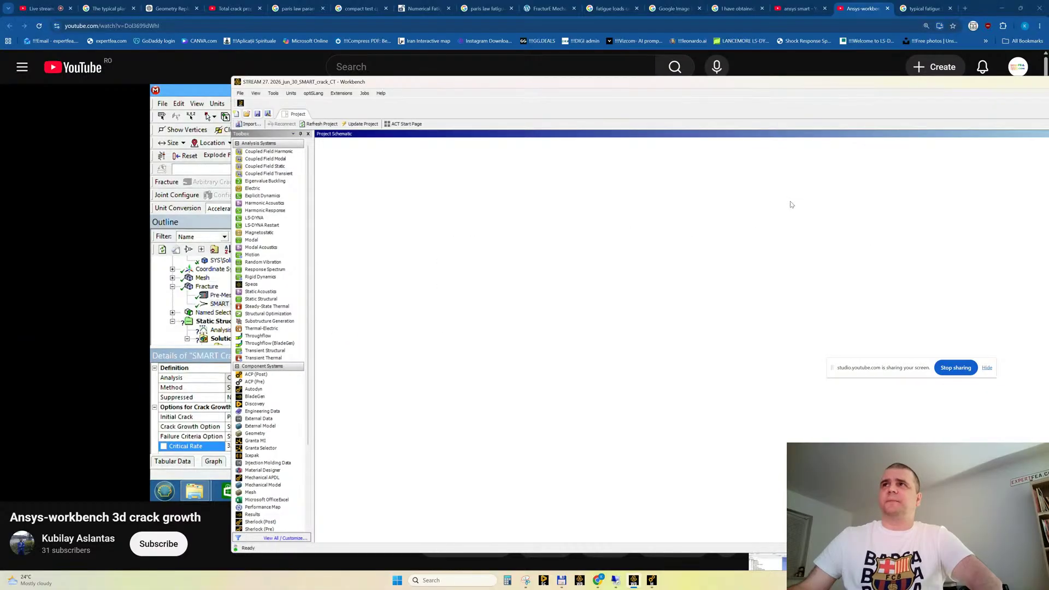
left_click(701, 277)
left_click(685, 205)
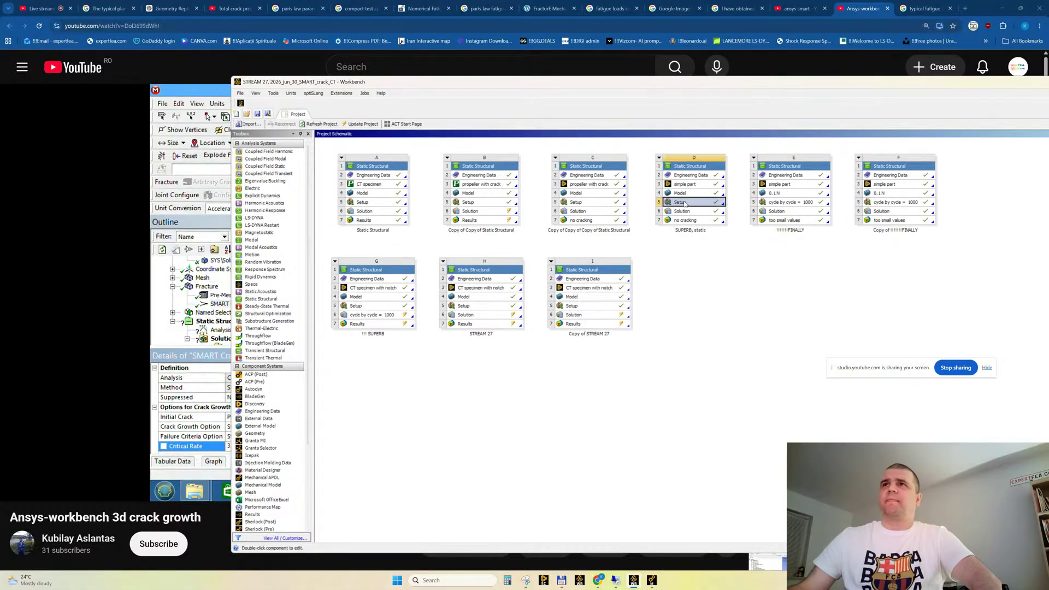
left_click(681, 220)
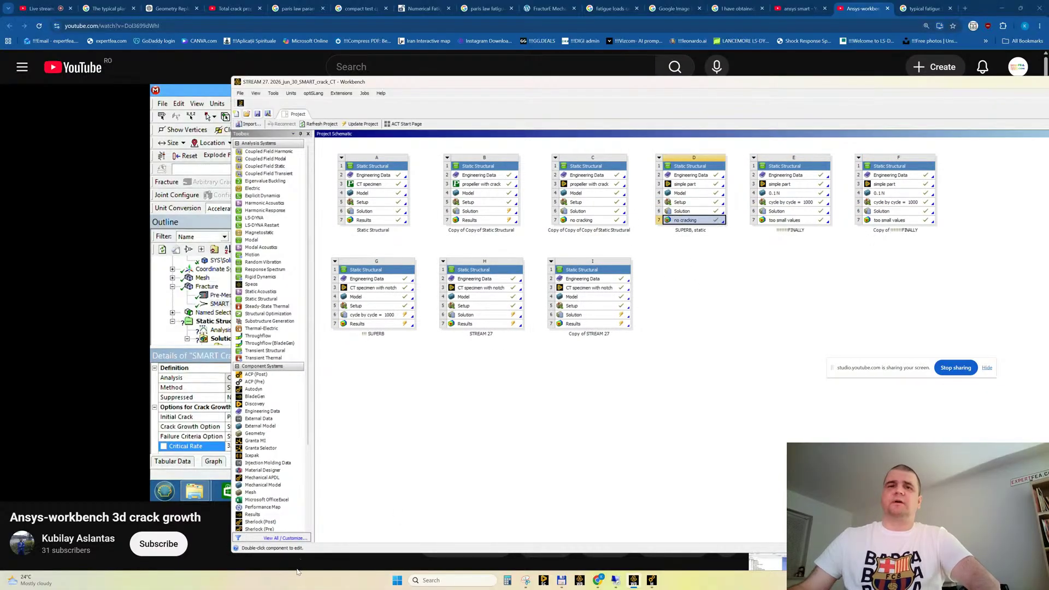
left_click(333, 577)
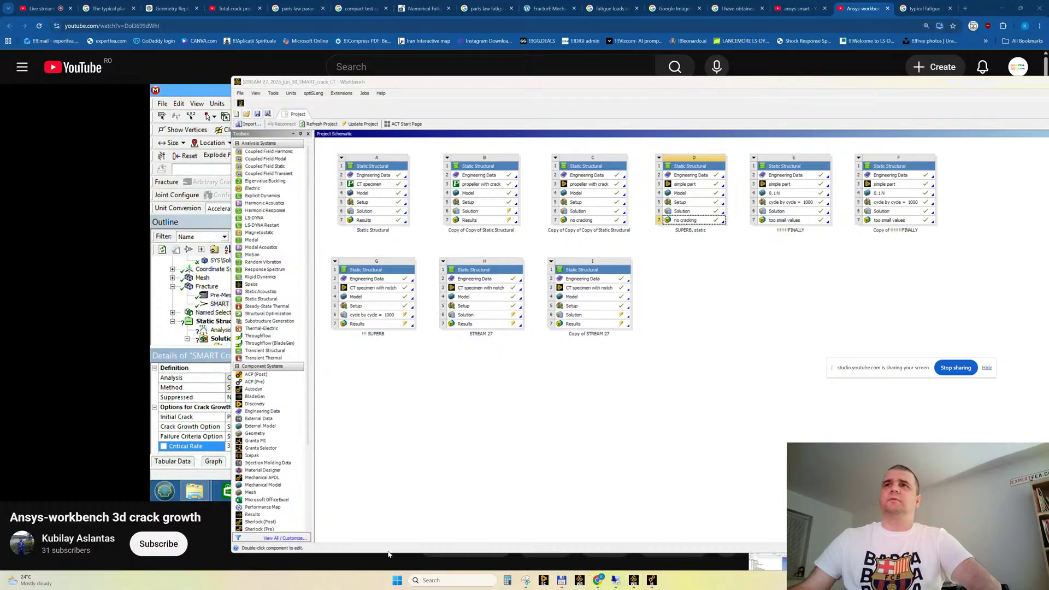
Back in the browser, close the 3d crack growth video and open "ANSYS Fracture and Delamination Part 4: SMART Fracture" from the ansys smart results
left_click(878, 27)
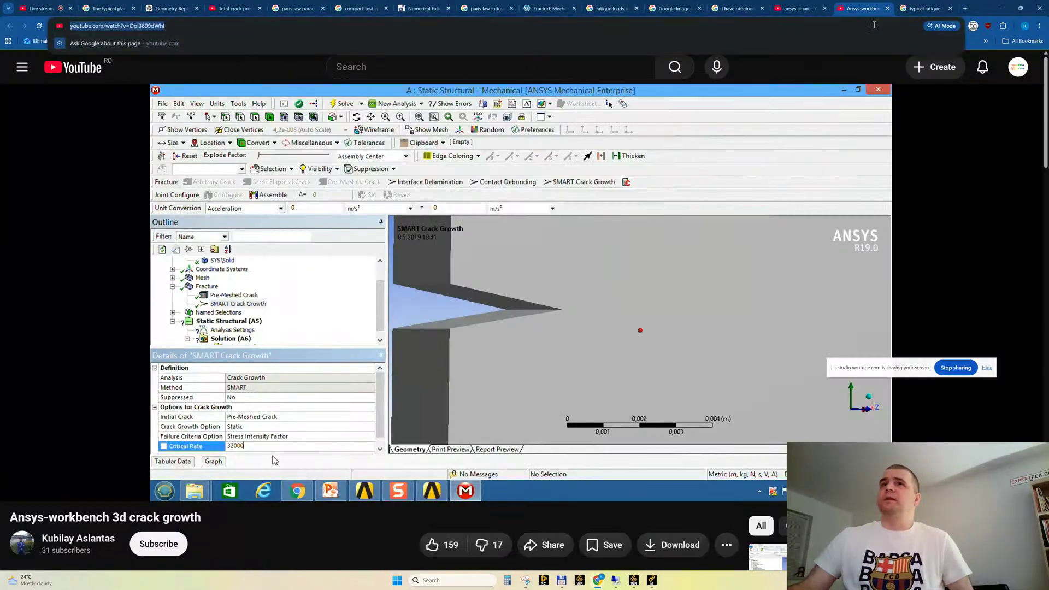
middle_click(872, 9)
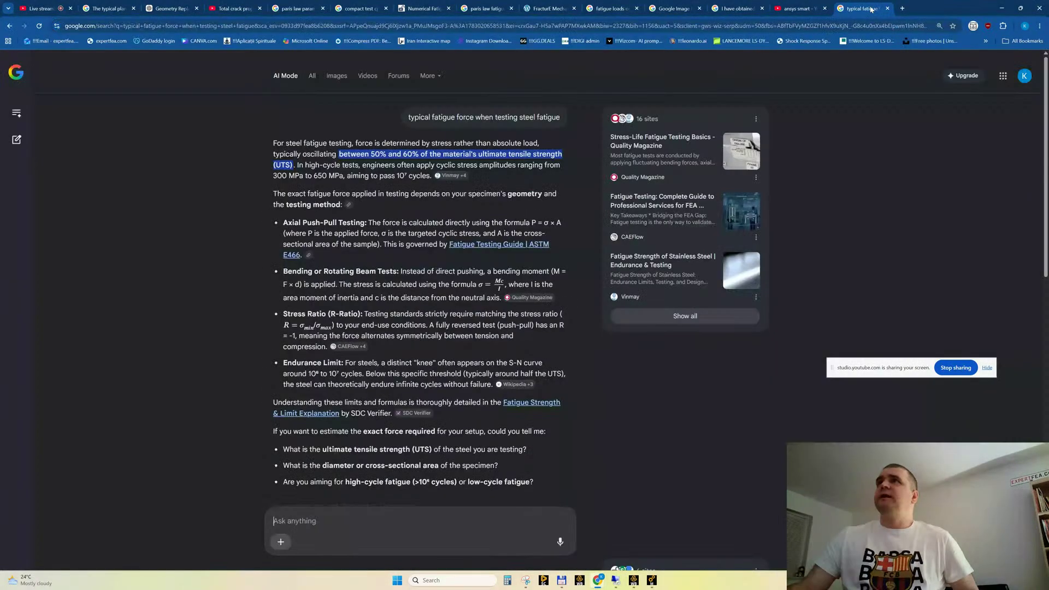
left_click(796, 9)
scroll(505, 366, "up", 1)
scroll(506, 363, "up", 10)
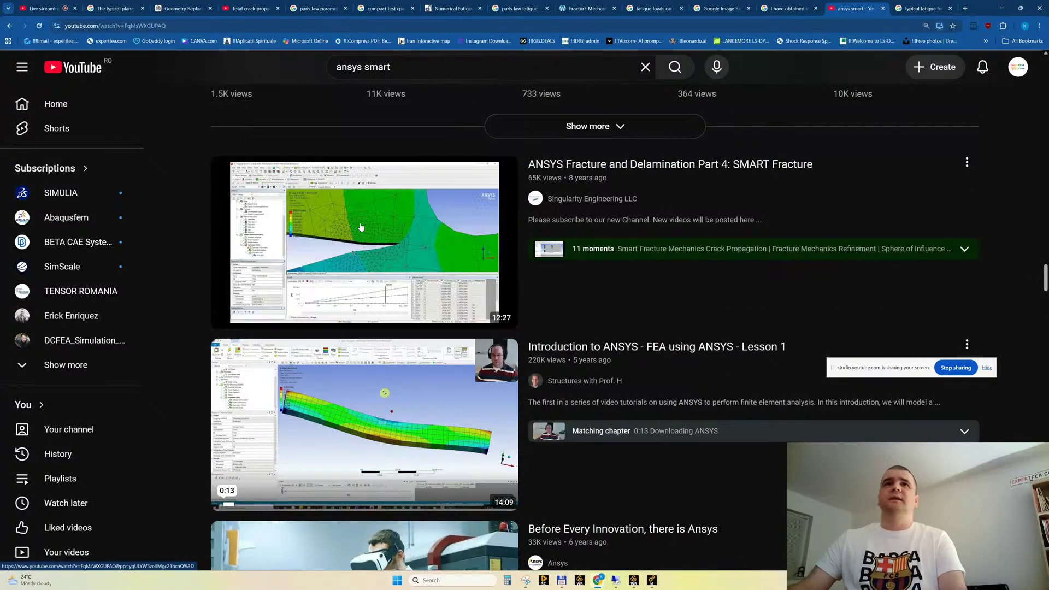
left_click(364, 236)
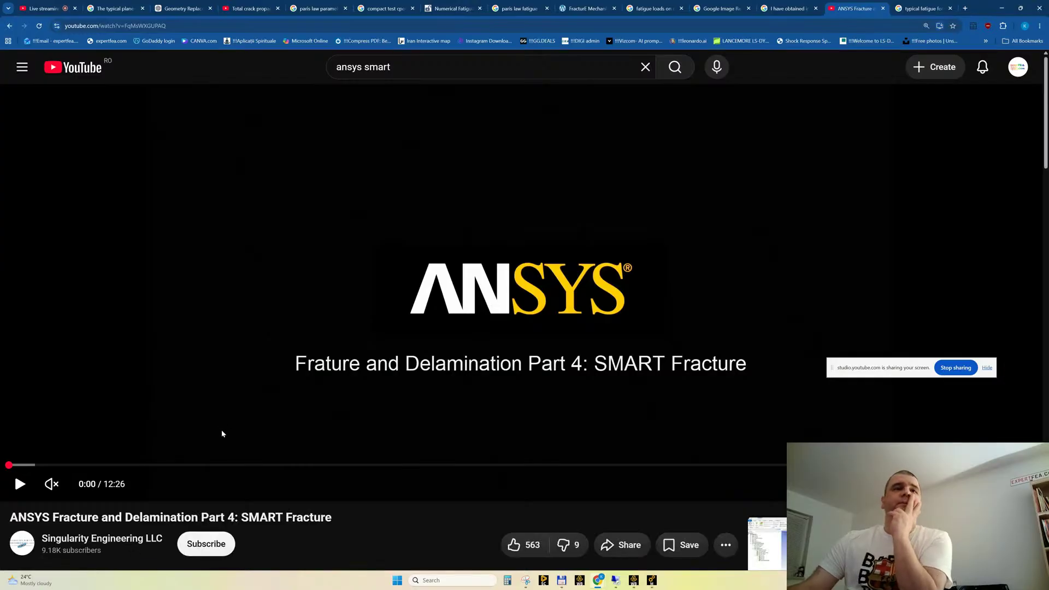
Skim the SMART Fracture video through its pre-meshed crack definition, crack face named selections and crack coordinate system
left_click(315, 465)
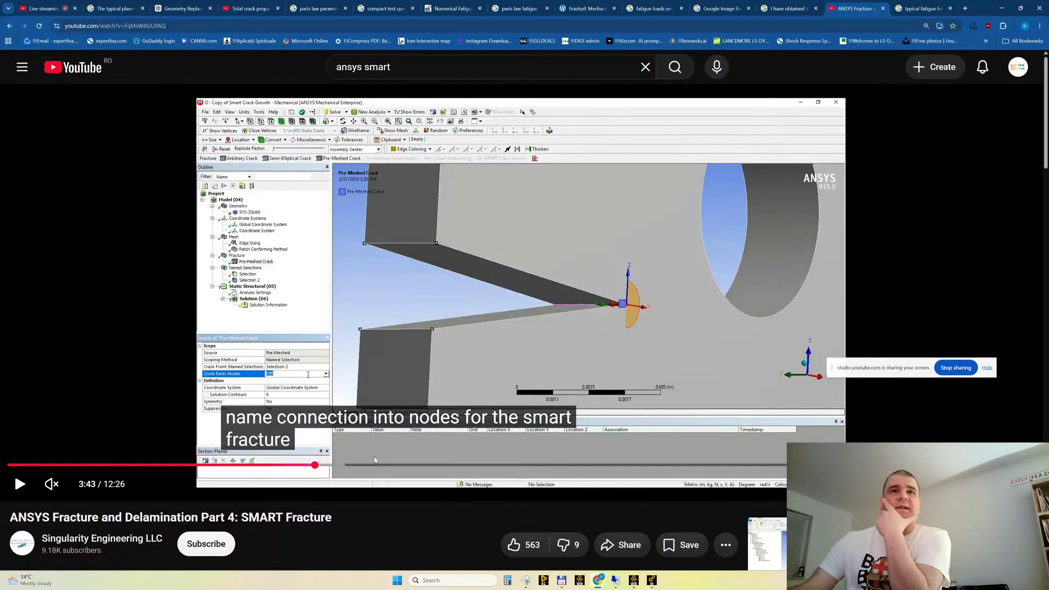
left_click(339, 465)
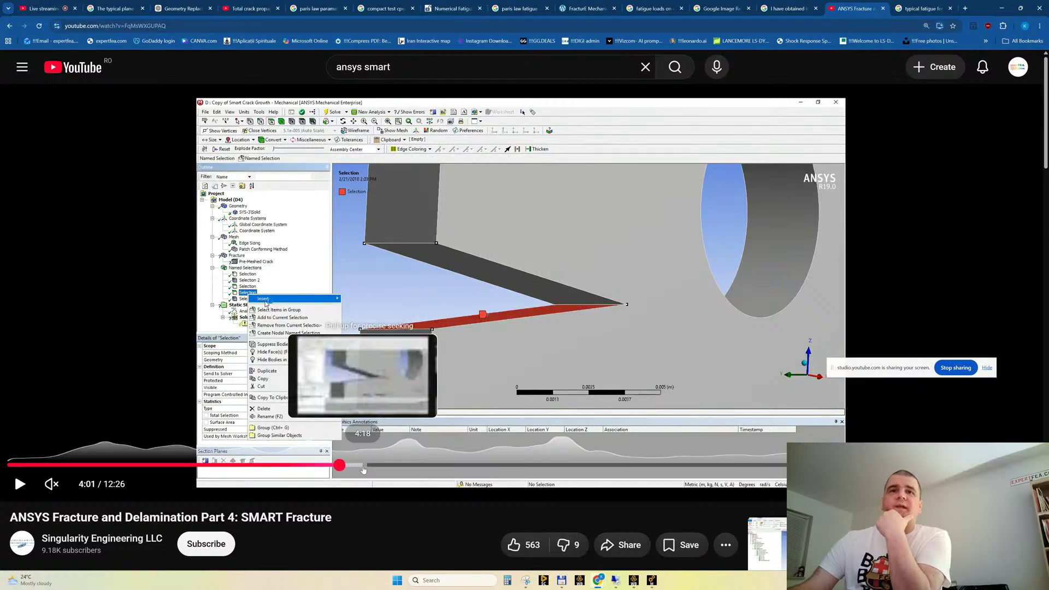
left_click(369, 465)
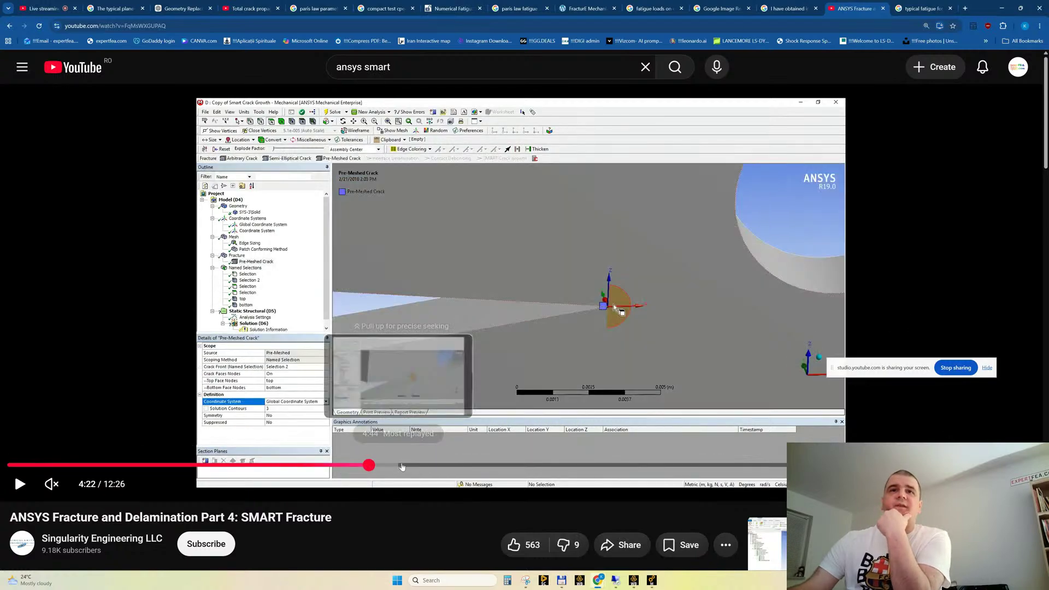
left_click(387, 465)
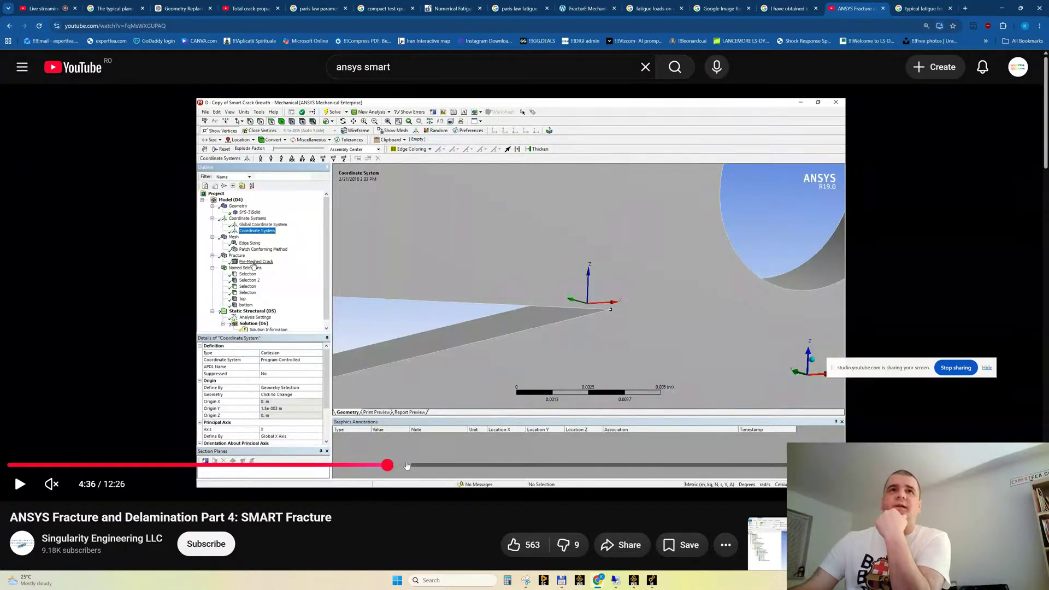
Skip ahead in the SMART Fracture video to the SMART Crack Growth settings with the Static option and pause there
left_click(406, 465)
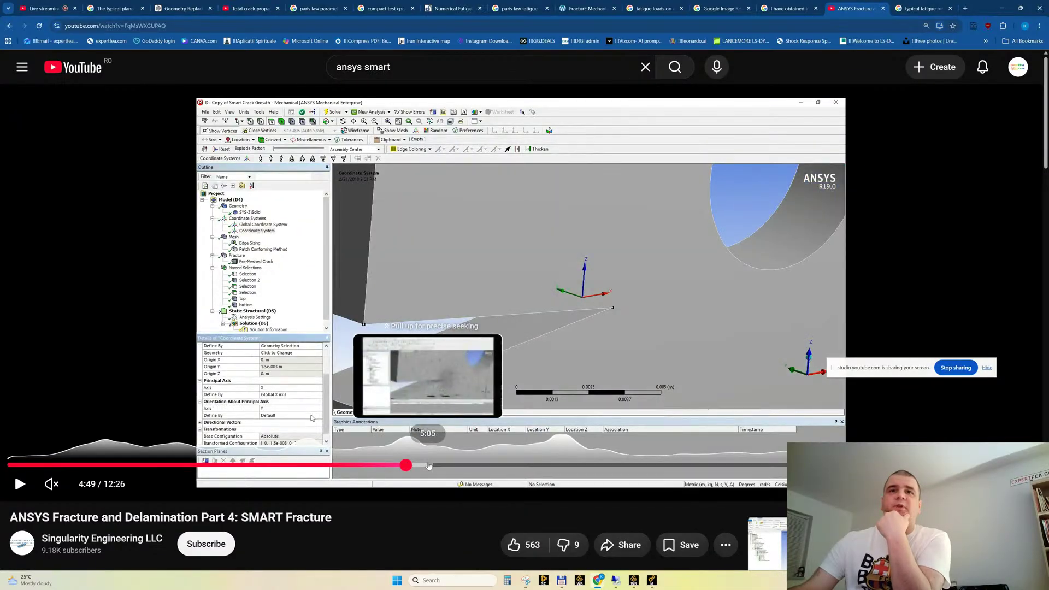
left_click(429, 465)
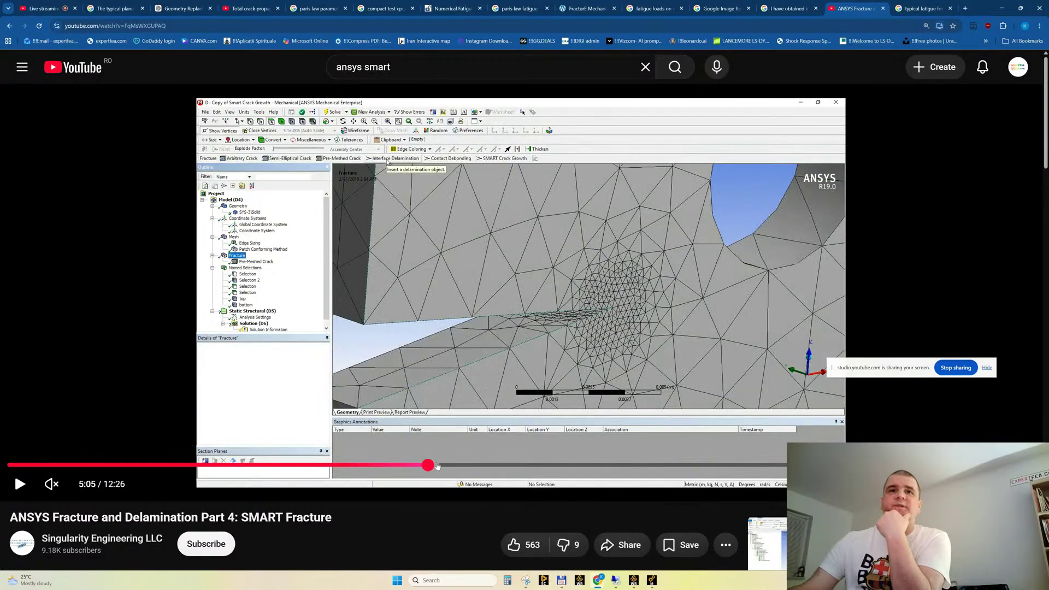
left_click(447, 464)
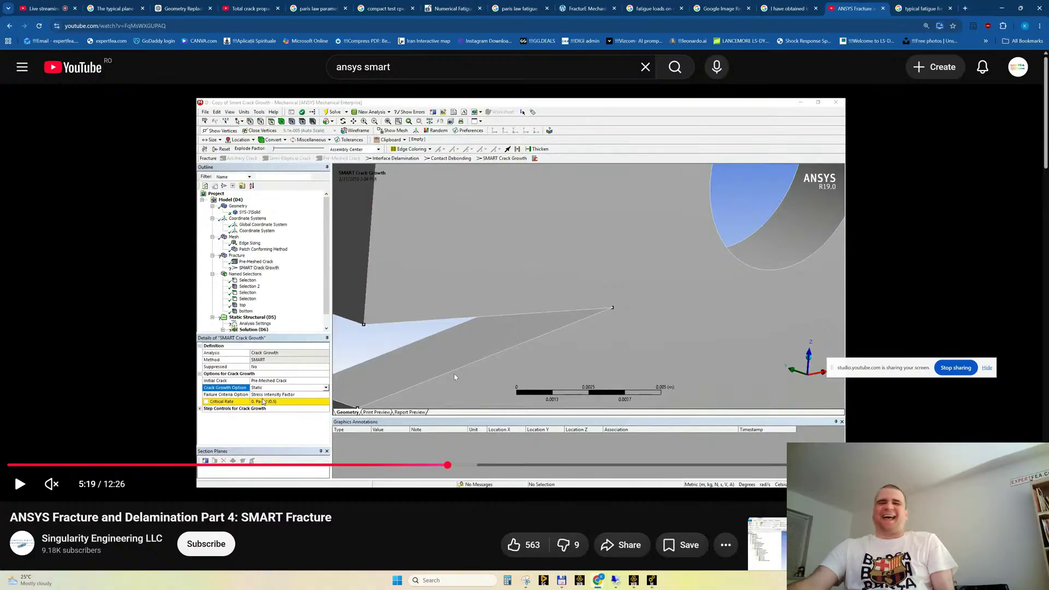
left_click(477, 368)
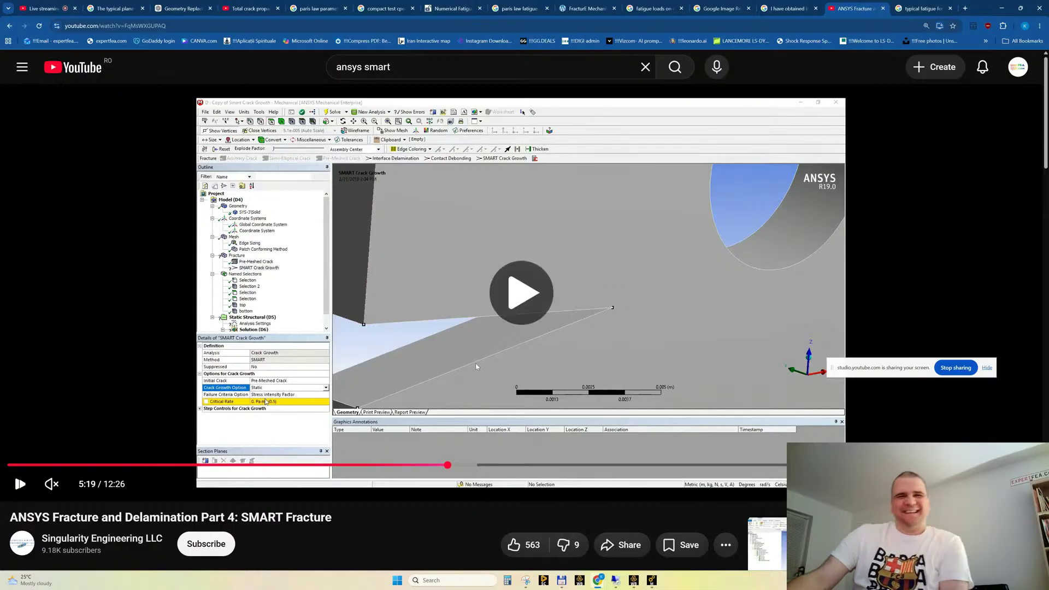
left_click(430, 361)
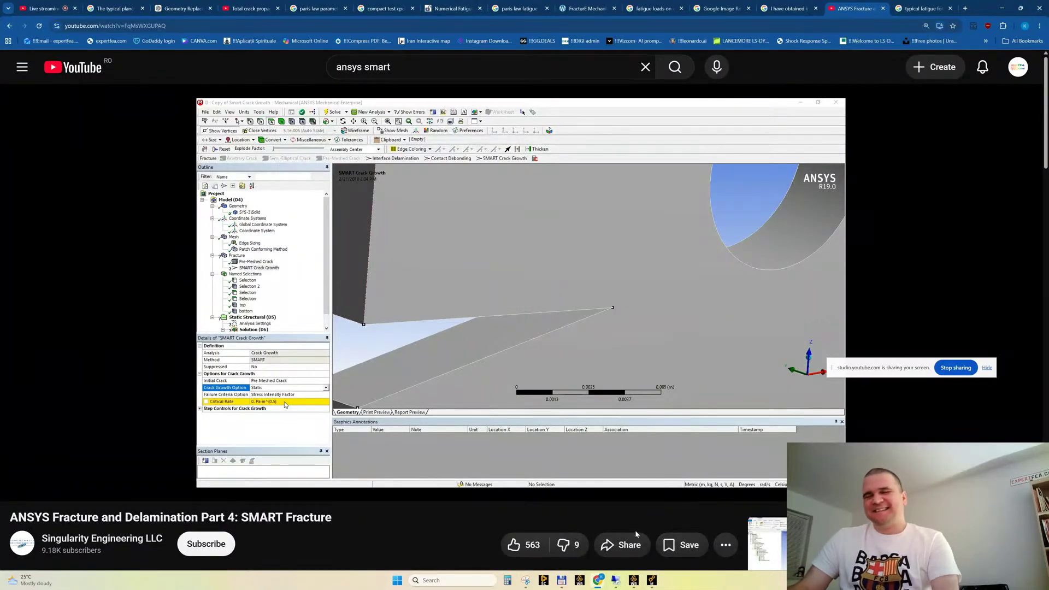
Switch to Ansys Workbench, open the results of the "SUPERB, static" system in Mechanical and display its Total Deformation
left_click(633, 580)
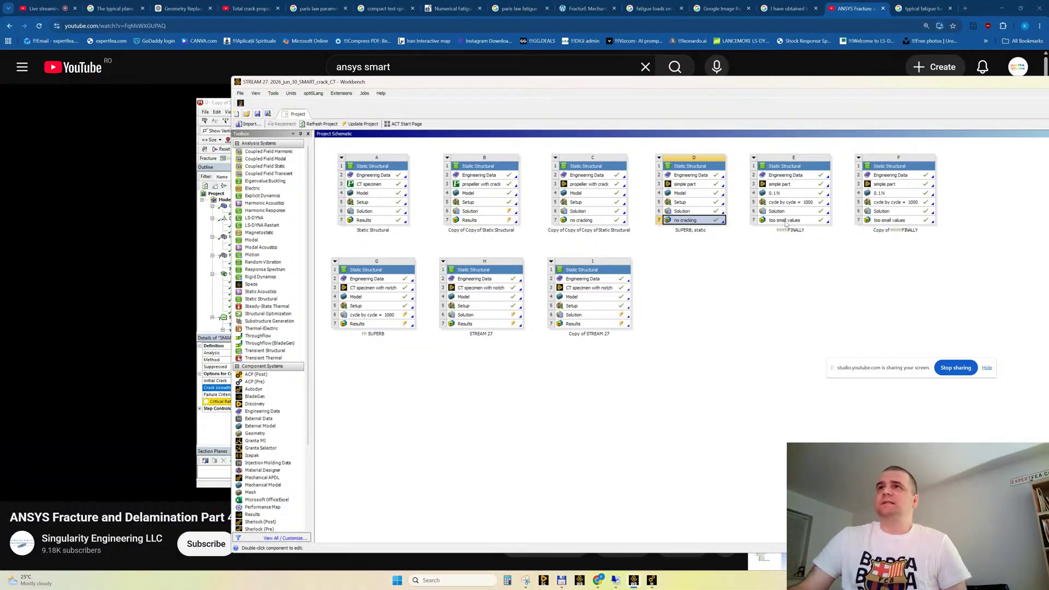
double_click(696, 220)
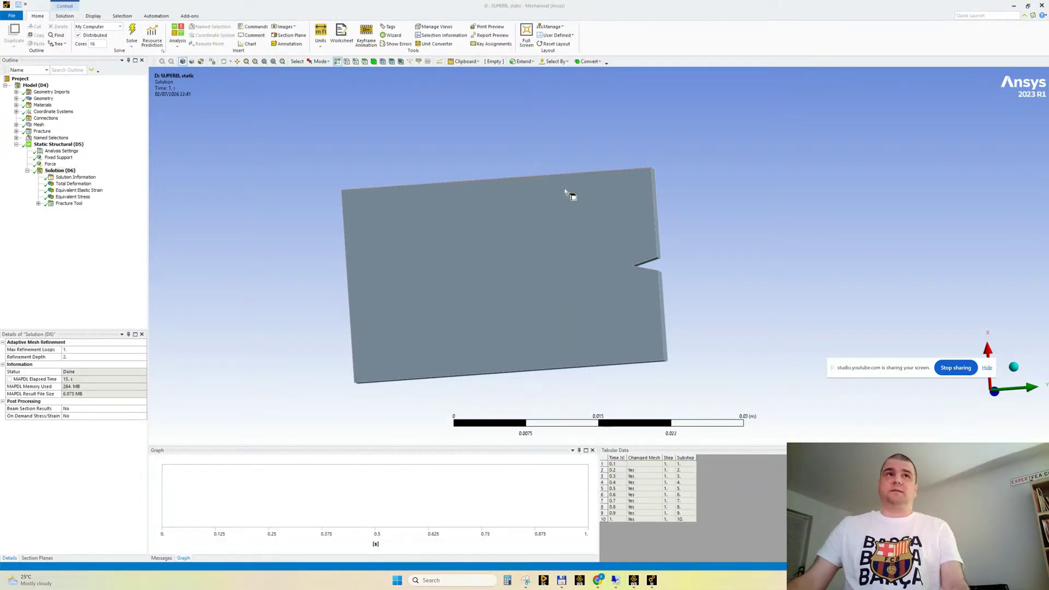
scroll(637, 237, "up", 2)
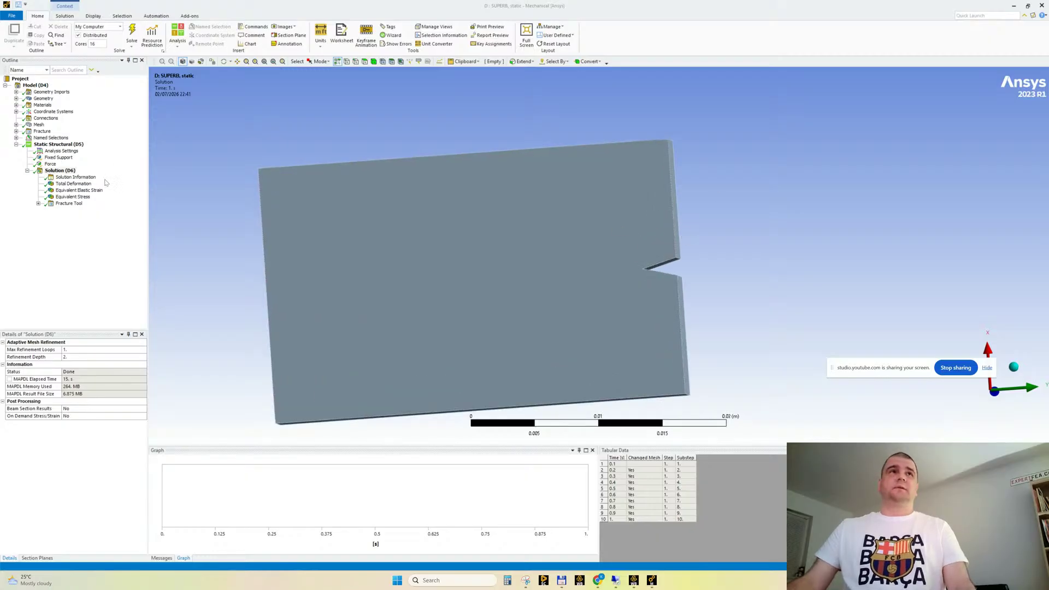
left_click(73, 183)
left_click_drag(363, 235, 394, 336)
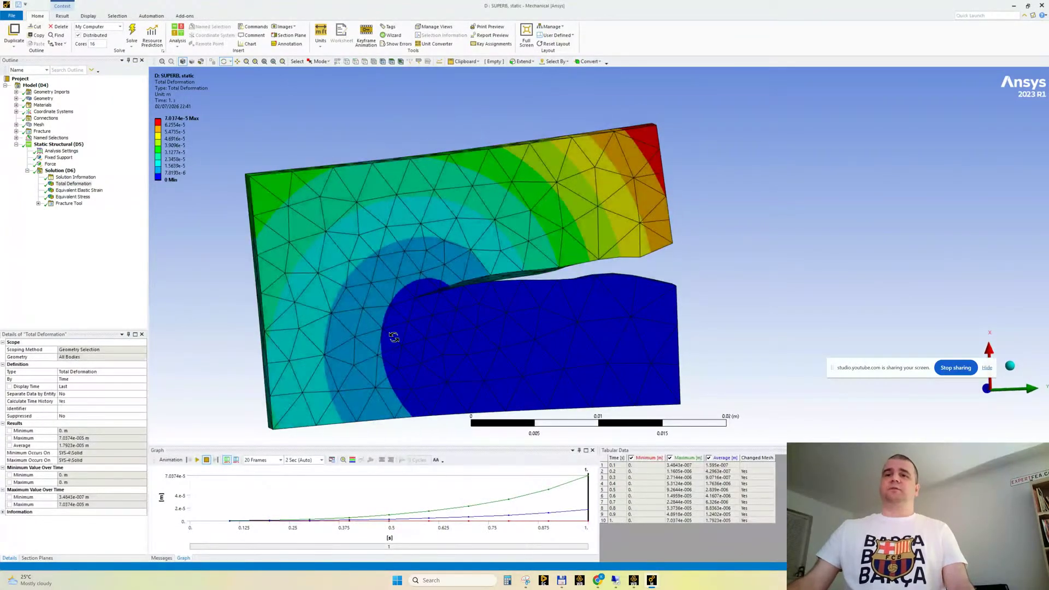
Back in the Workbench project schematic, rename the "no cracking" cell of the "SUPERB, static" system to "Results"
left_click(633, 582)
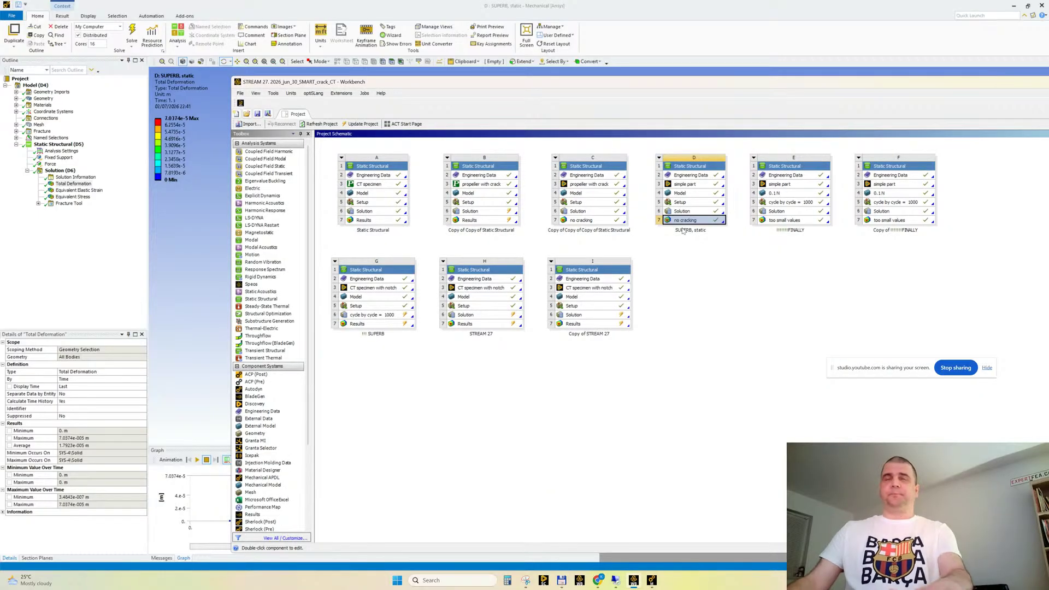
key("F2")
type("Solution")
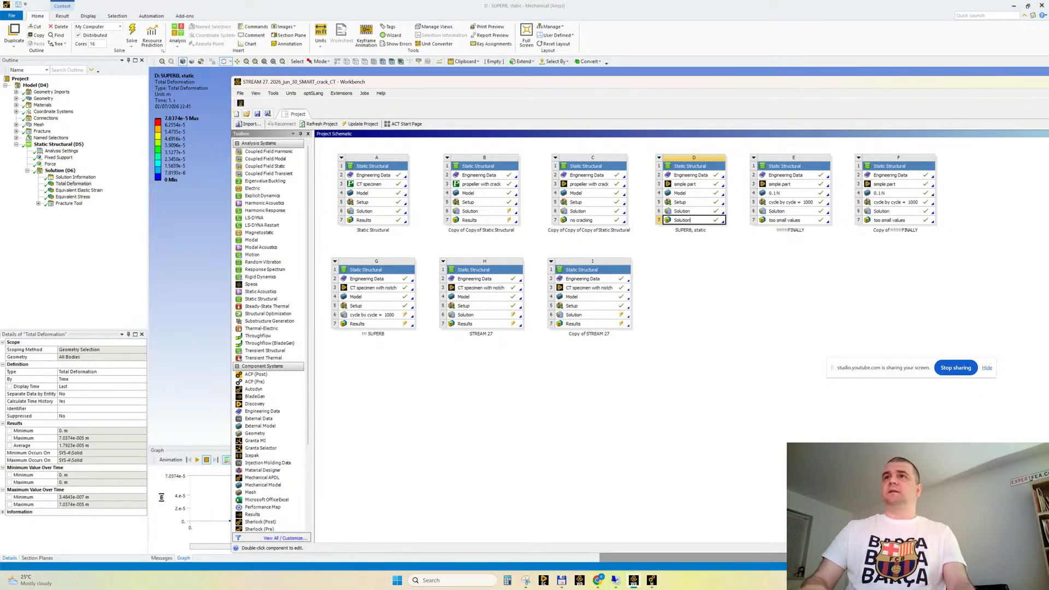
key("ctrl+a")
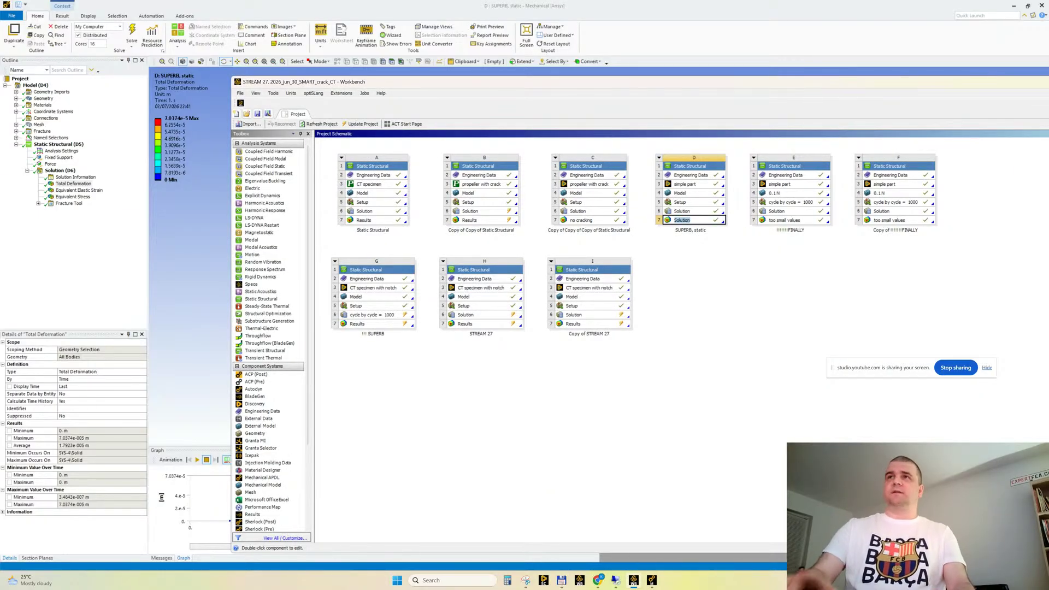
type("Results")
key("Return")
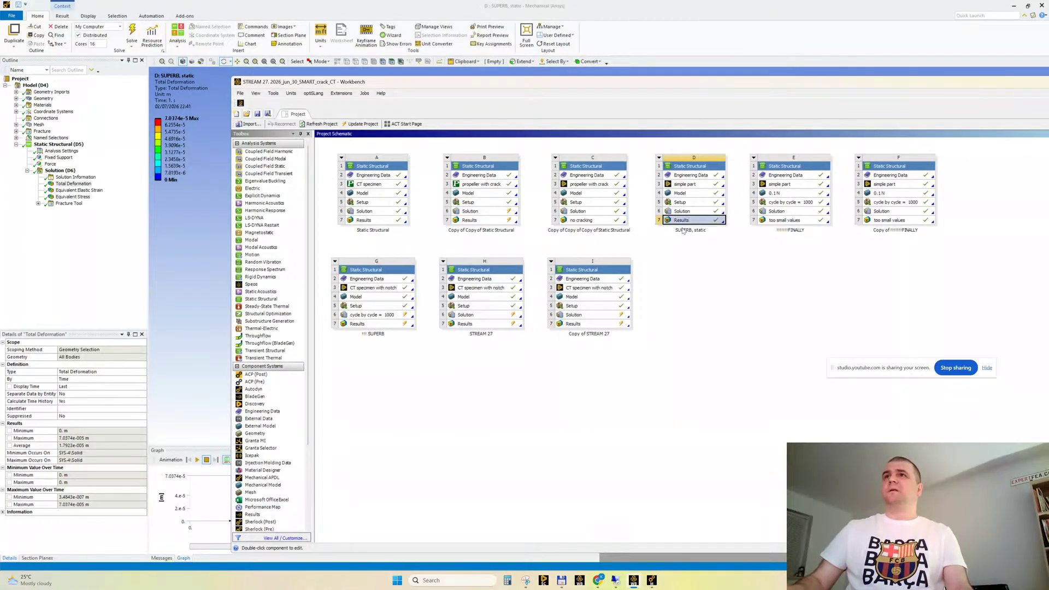
Return to Mechanical and review the SMART Crack Growth settings under Fracture, including the critical rate
key("super+Down")
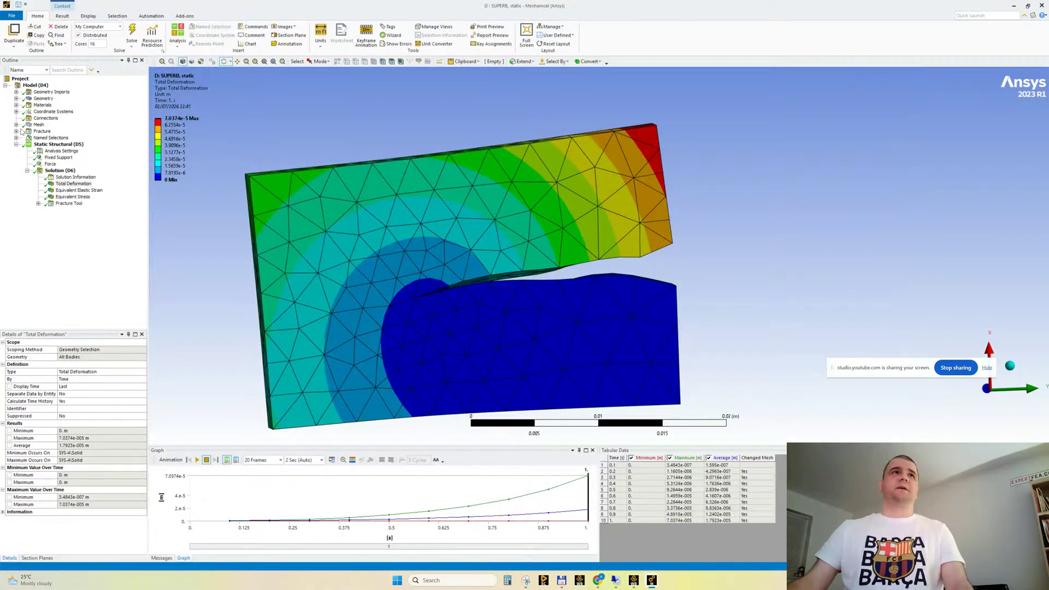
left_click(16, 131)
left_click(65, 144)
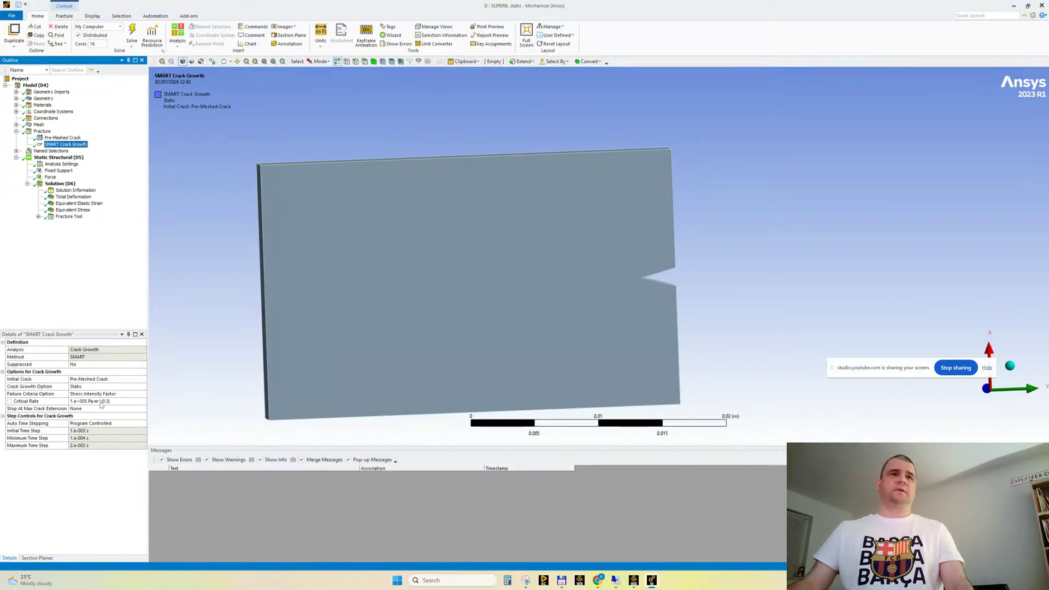
Animate the Total Deformation result, examine the crack propagation up close, and stop the animation
left_click(71, 198)
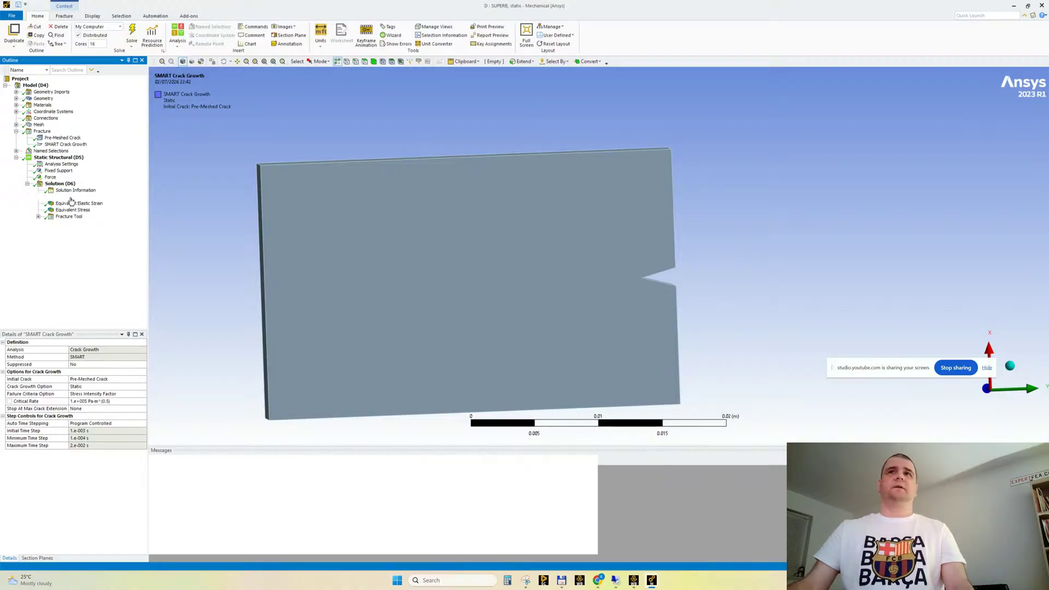
left_click(198, 460)
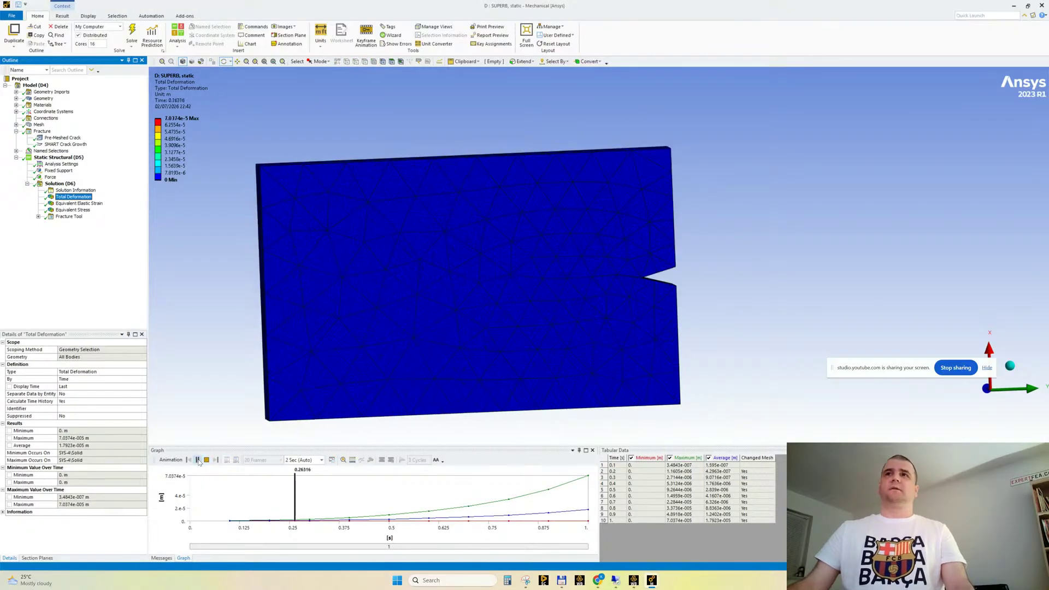
scroll(444, 312, "up", 2)
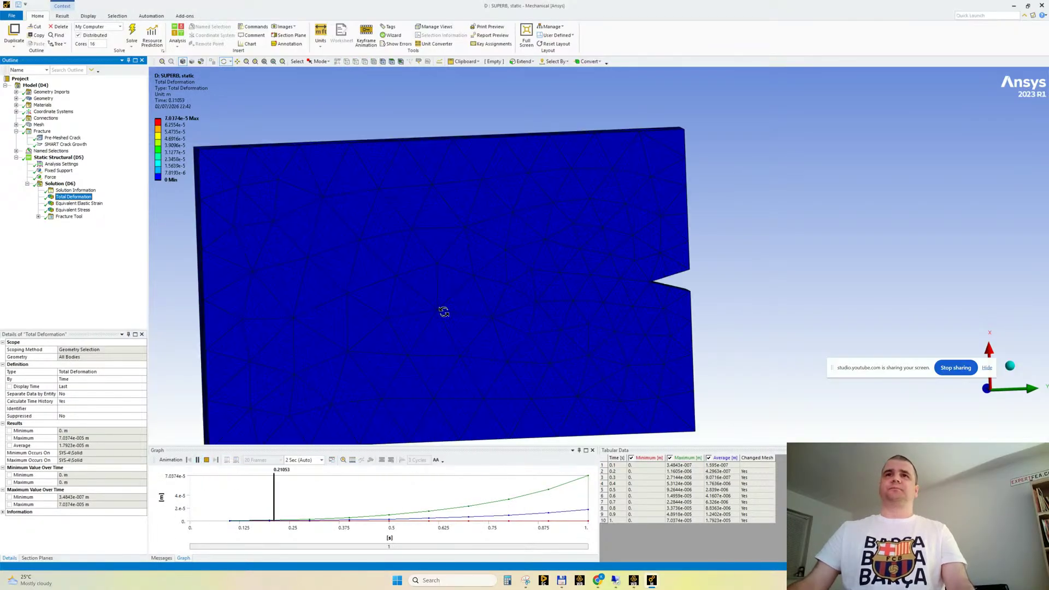
scroll(444, 312, "up", 1)
middle_click_drag(416, 320, 491, 295, "ctrl")
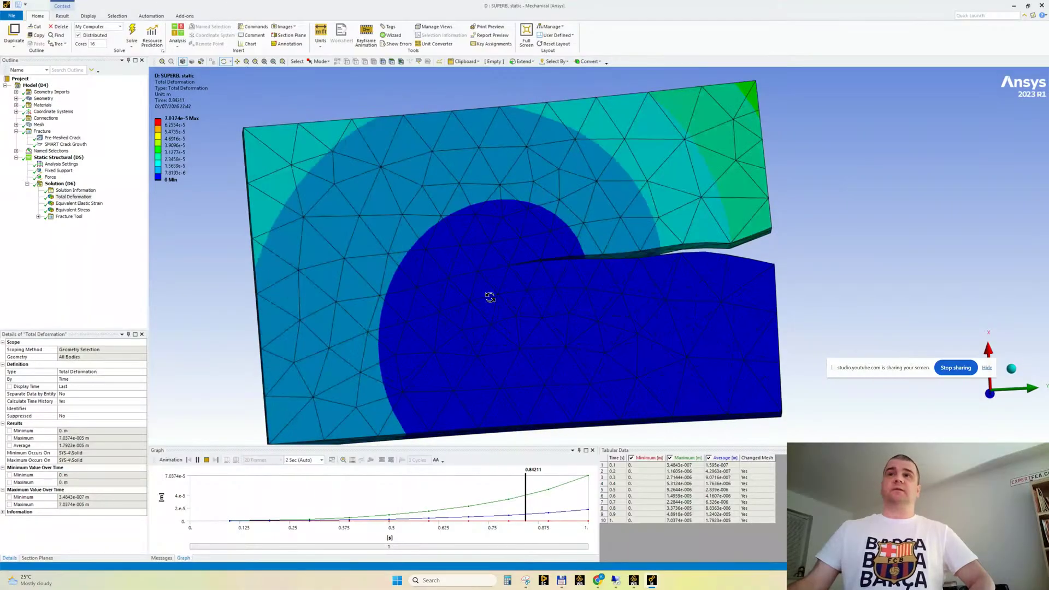
left_click(207, 460)
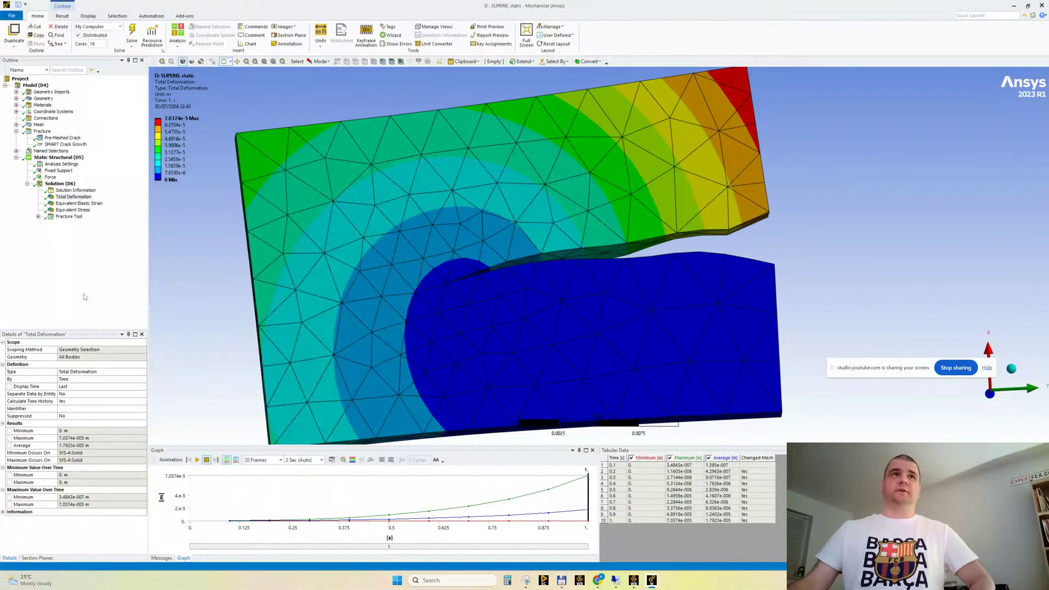
Check the Fracture Tool's Total Number of Cycles Probe, and inspect the Force load and the face it acts on
left_click(38, 217)
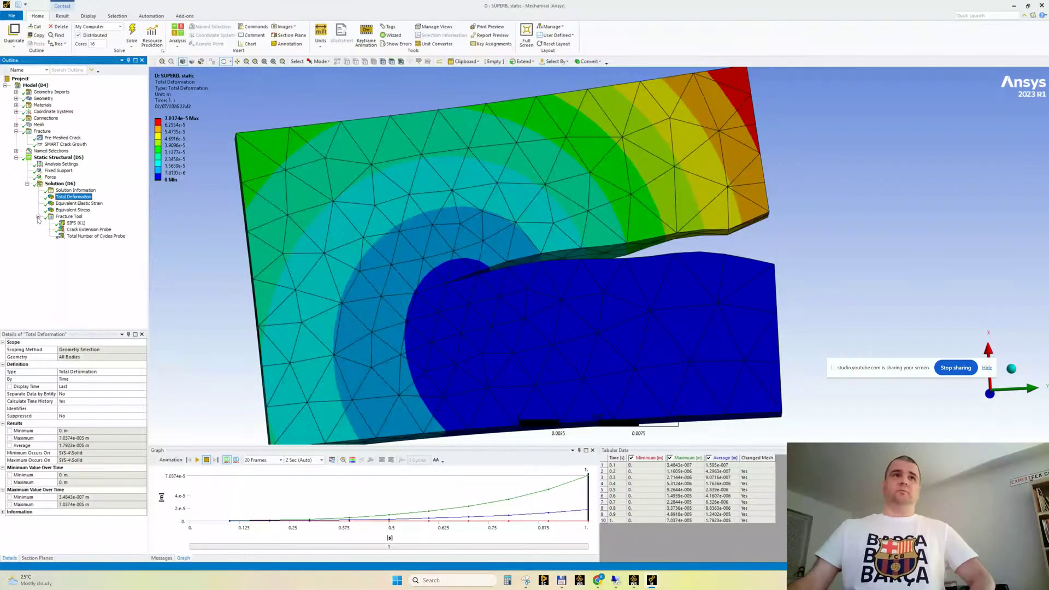
left_click(96, 236)
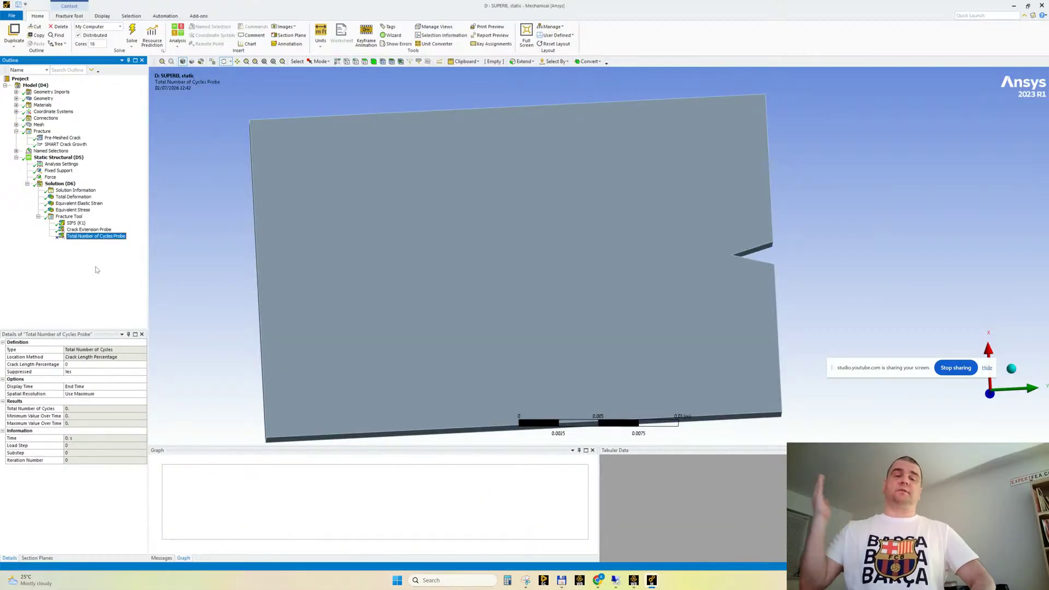
left_click(50, 177)
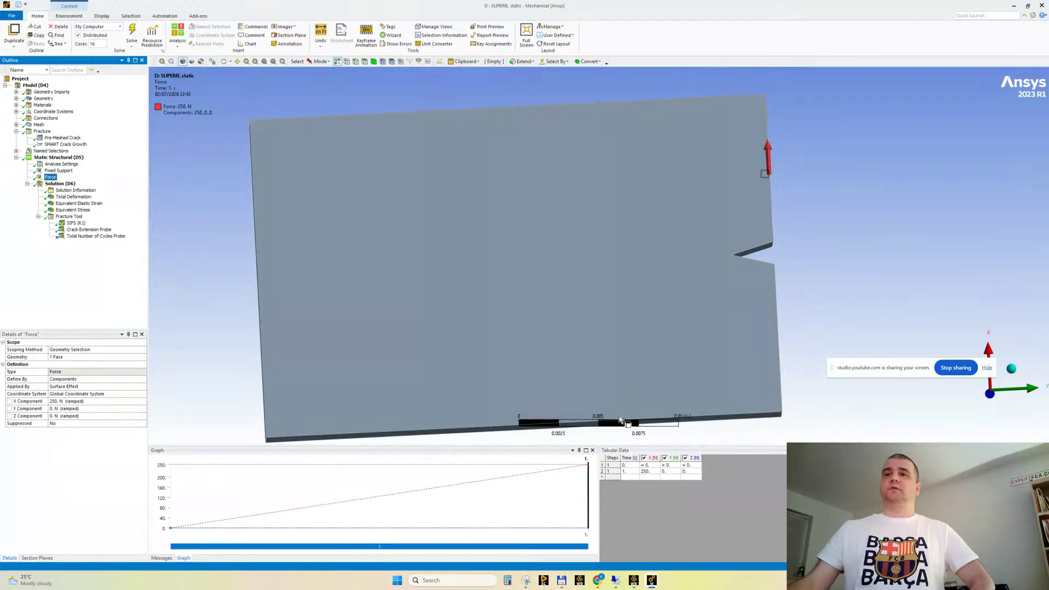
scroll(556, 186, "down", 2)
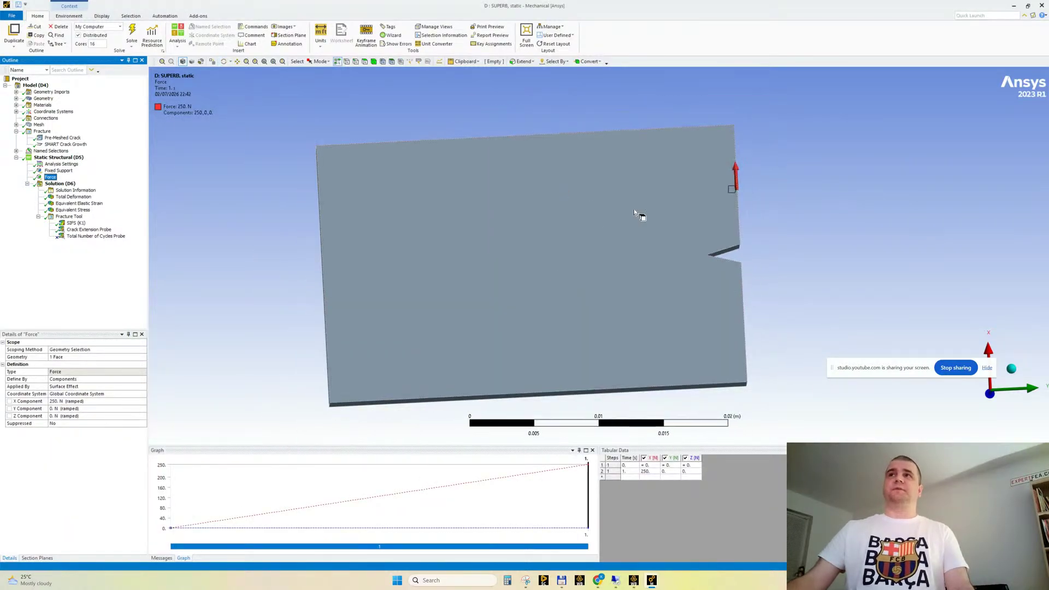
middle_click_drag(634, 210, 529, 213)
middle_click_drag(695, 290, 569, 303, "ctrl")
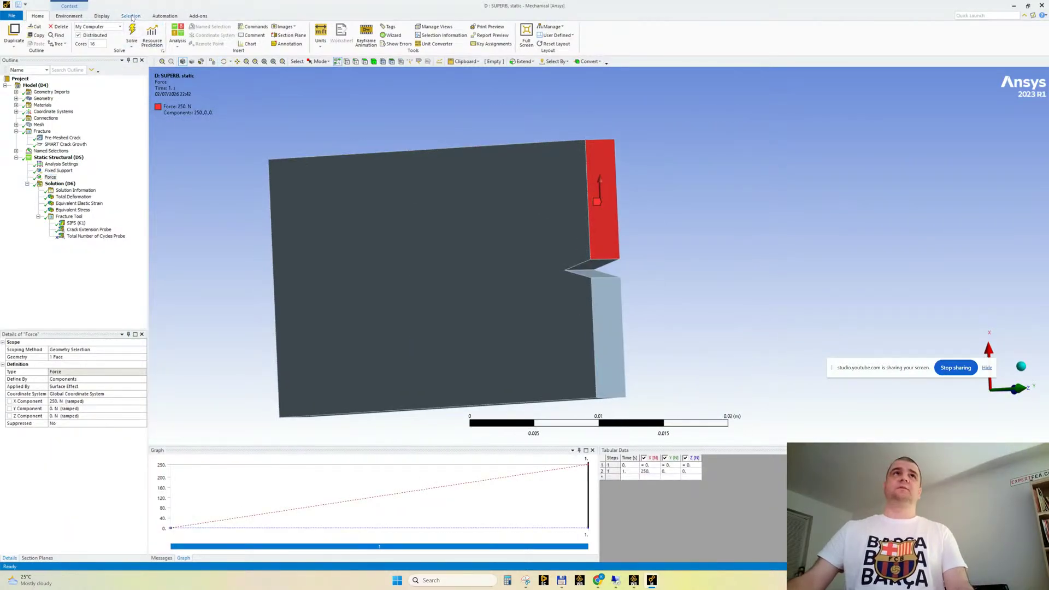
Switch the unit system to Metric (mm, kg, N, s, mV, mA) and examine the plate's size from several angles
left_click(320, 33)
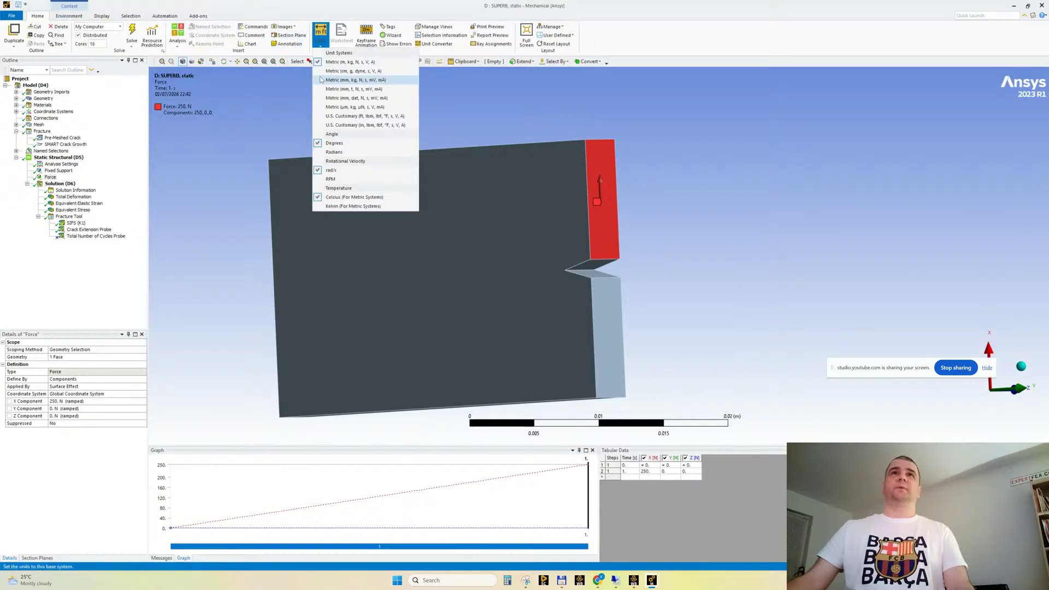
left_click(352, 80)
middle_click_drag(605, 291, 532, 306)
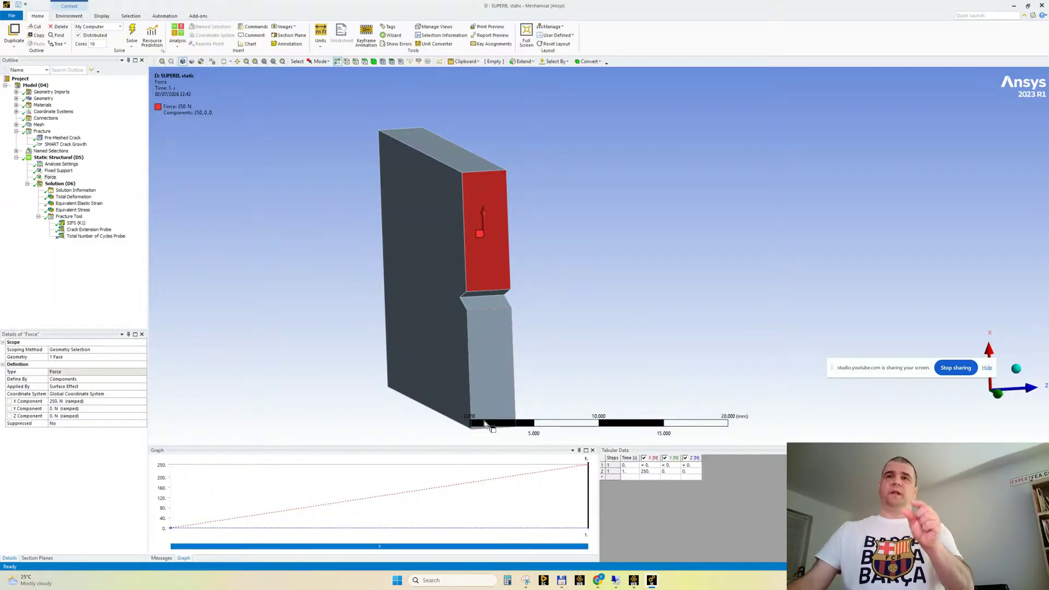
middle_click_drag(485, 424, 677, 461)
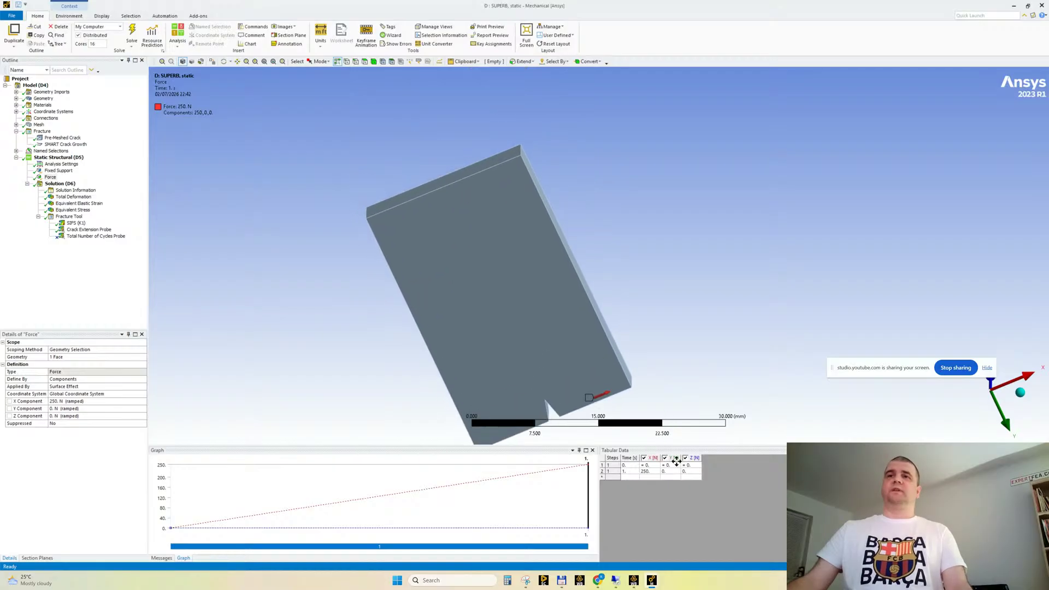
middle_click_drag(637, 407, 619, 328)
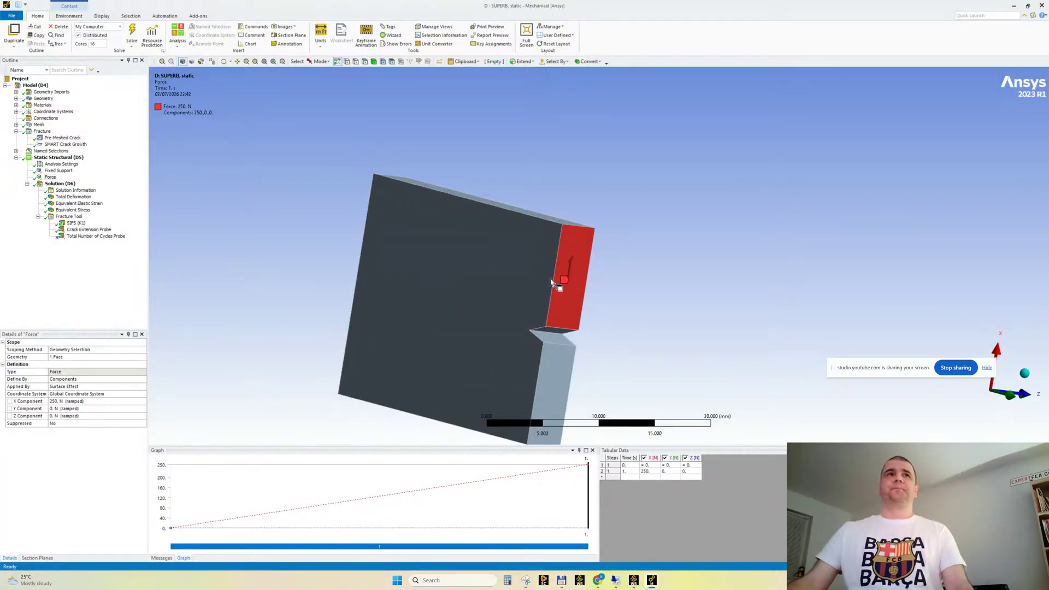
Review the Fracture Tool's cycles probe, Crack Extension Probe and SIFS (K1) result, viewing the crack front on the deformed plate
left_click(116, 235)
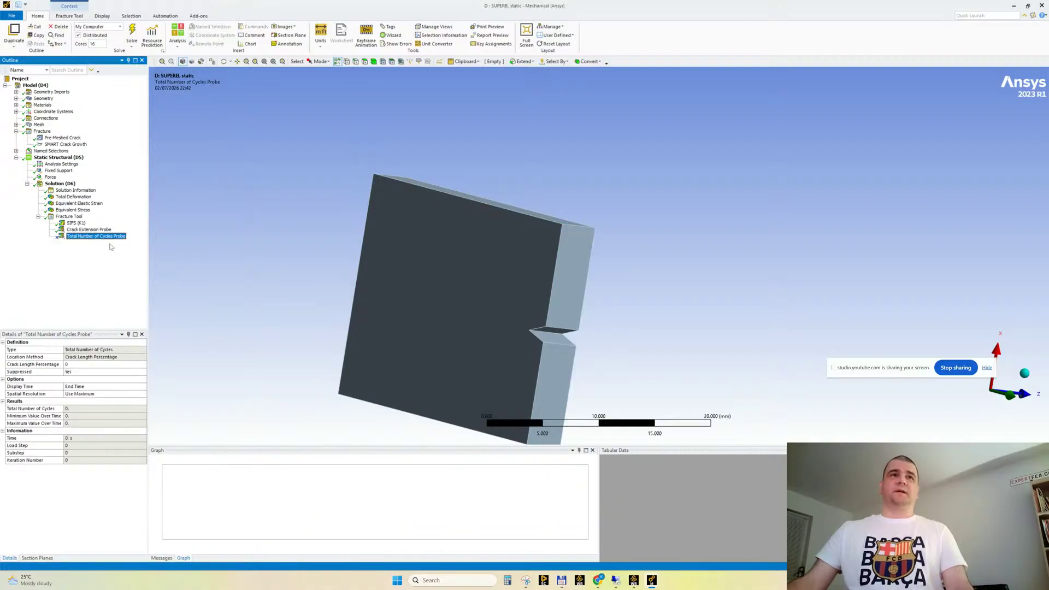
left_click(78, 230)
left_click(76, 222)
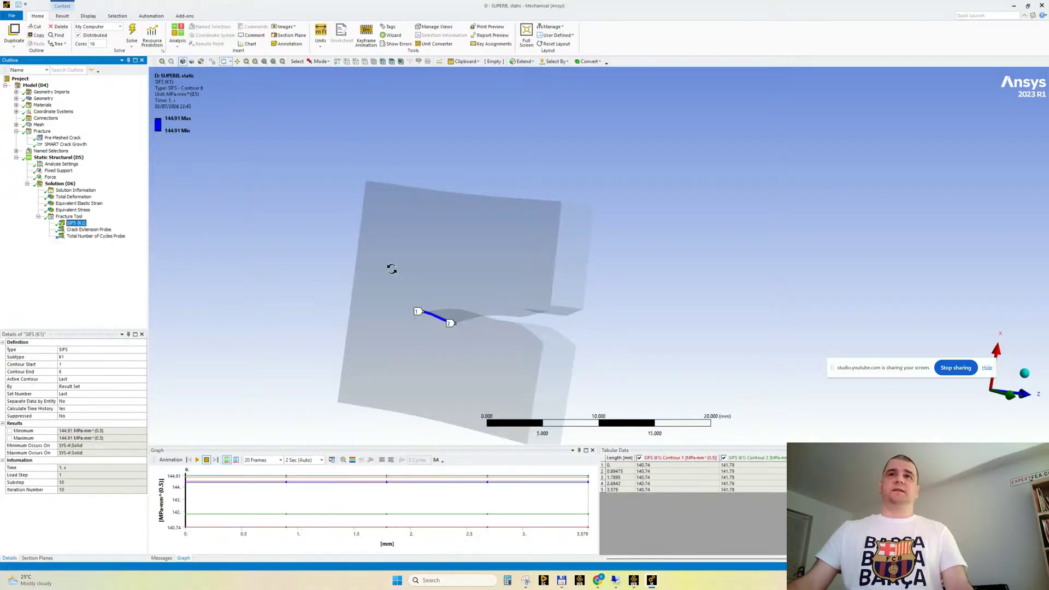
middle_click_drag(391, 267, 355, 344)
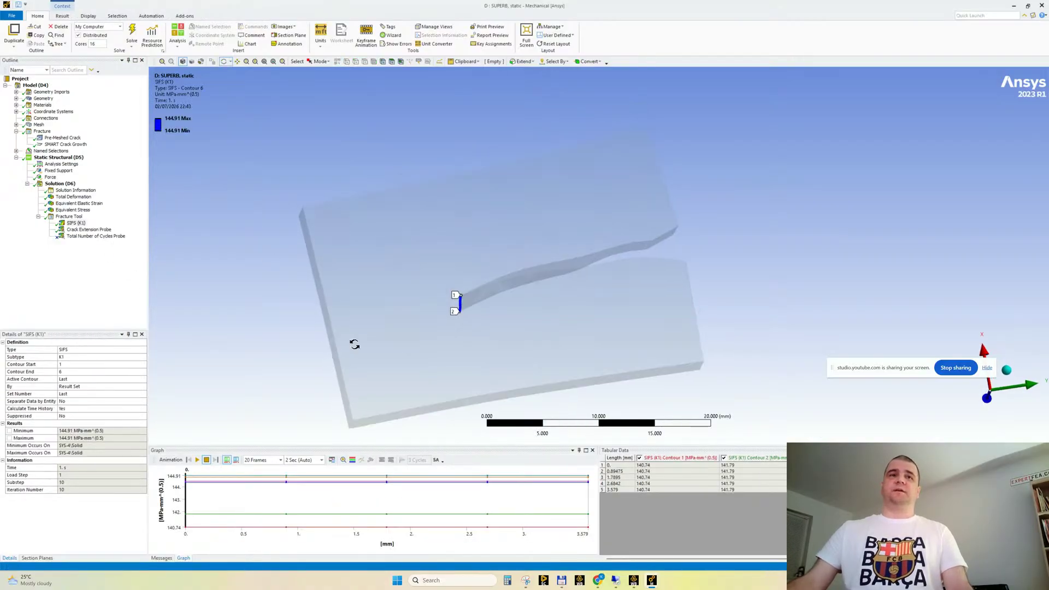
Animate the plate's SIFS (K1) result, stop the animation, and view the crack front from another angle
left_click(197, 459)
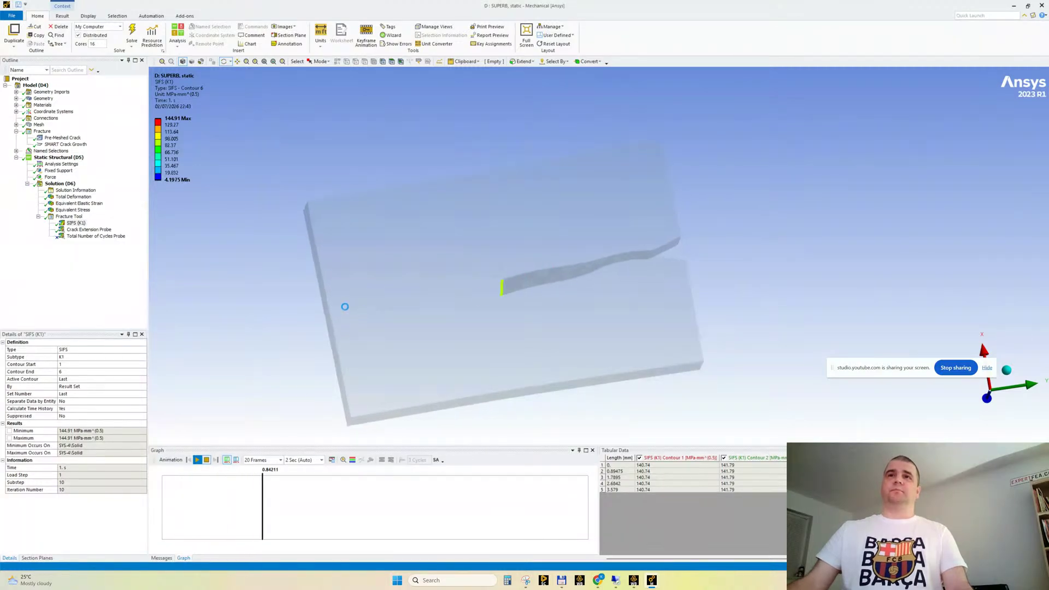
left_click(206, 460)
middle_click_drag(491, 328, 497, 358)
Switch to the Copy of STREAM 27 model, animate its SIFS (K1) result, and stop the animation
mouse_move(651, 580)
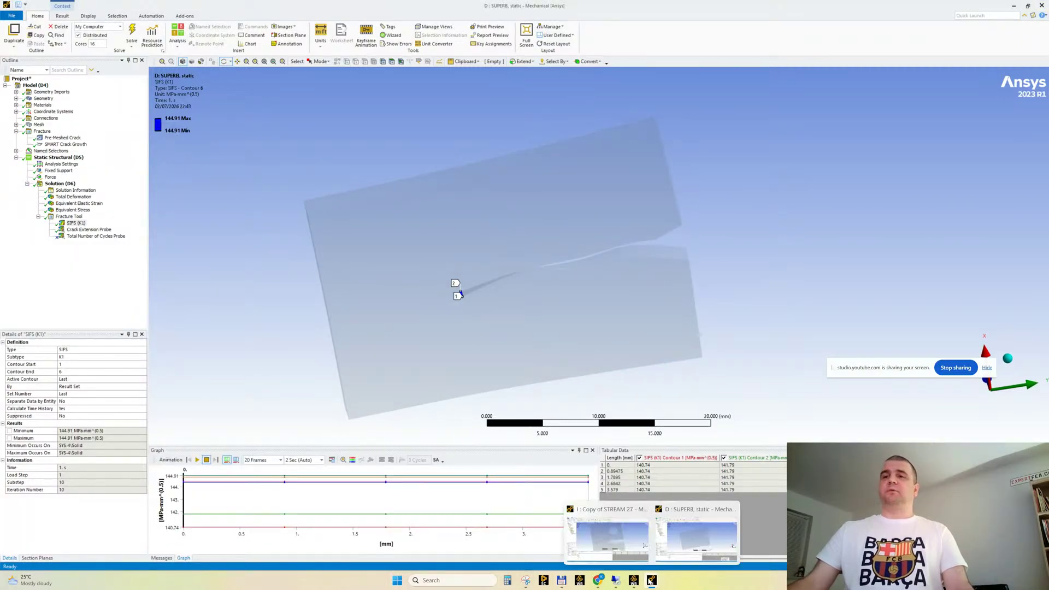
left_click(606, 538)
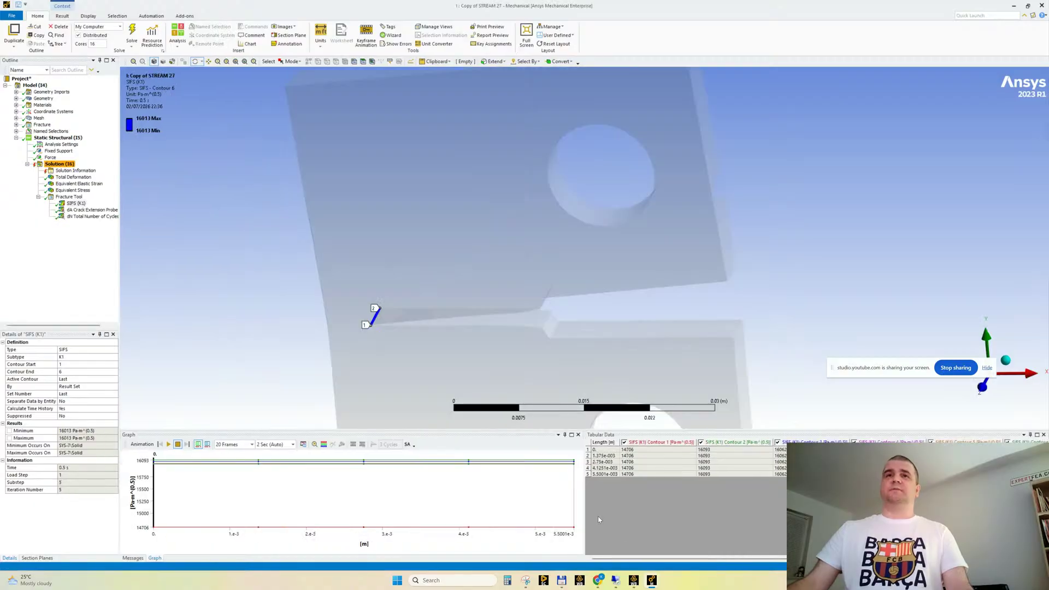
left_click(169, 444)
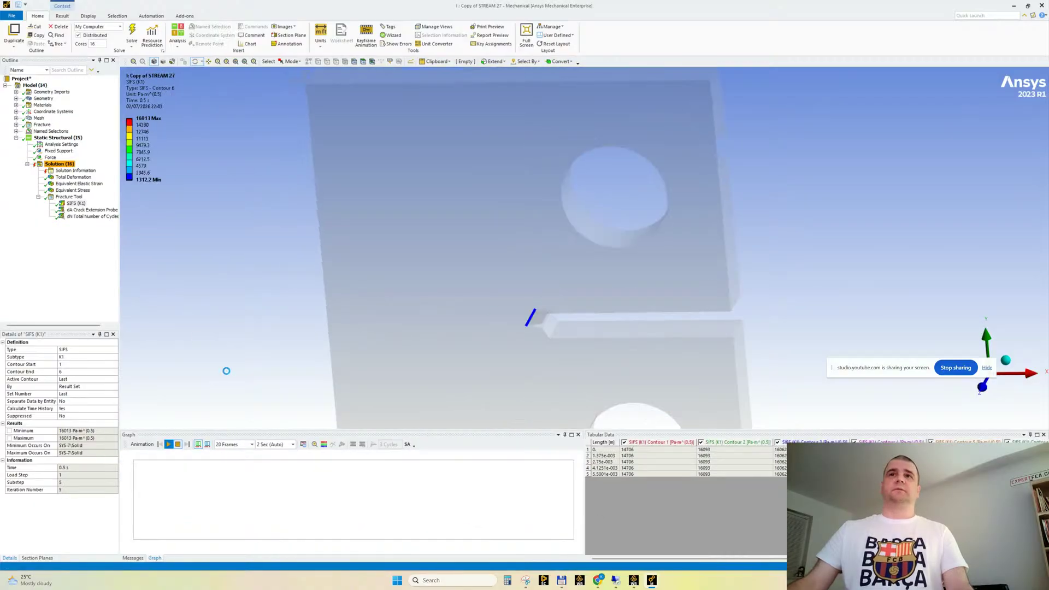
left_click(178, 444)
Review the dN Total Number of Cycles Probe and the dA Crack Extension Probe of the cracked specimen
left_click(101, 217)
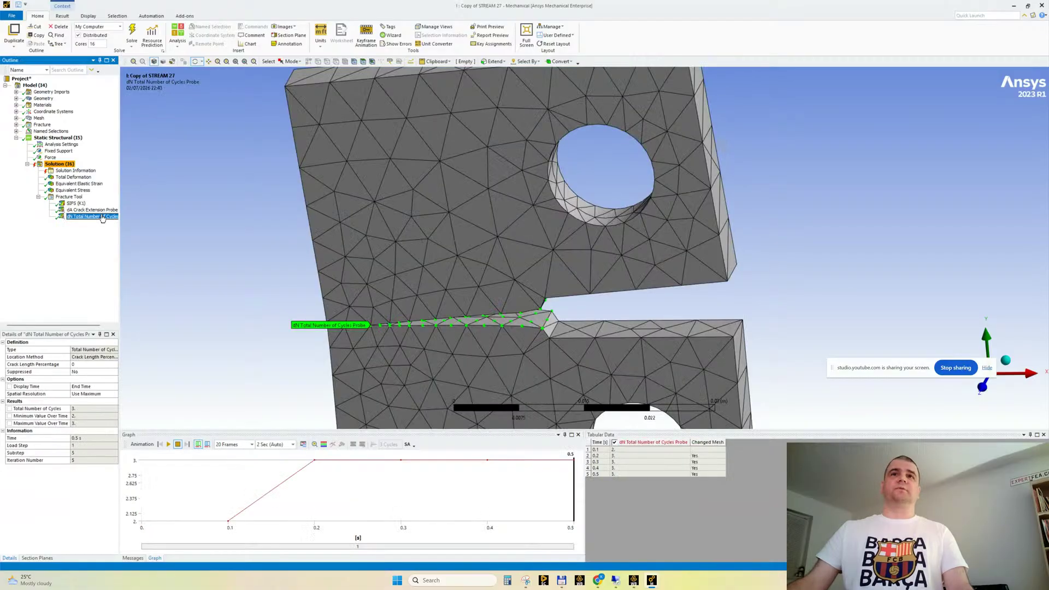
mouse_move(278, 297)
middle_mouse_down()
mouse_move(283, 314)
mouse_move(278, 299)
middle_mouse_up()
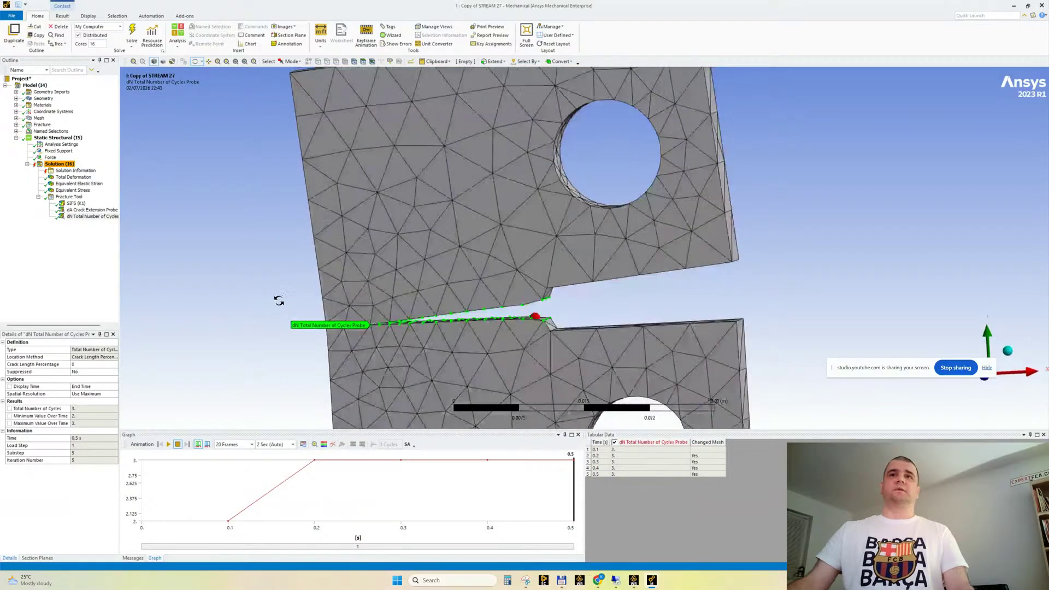
left_click(91, 217)
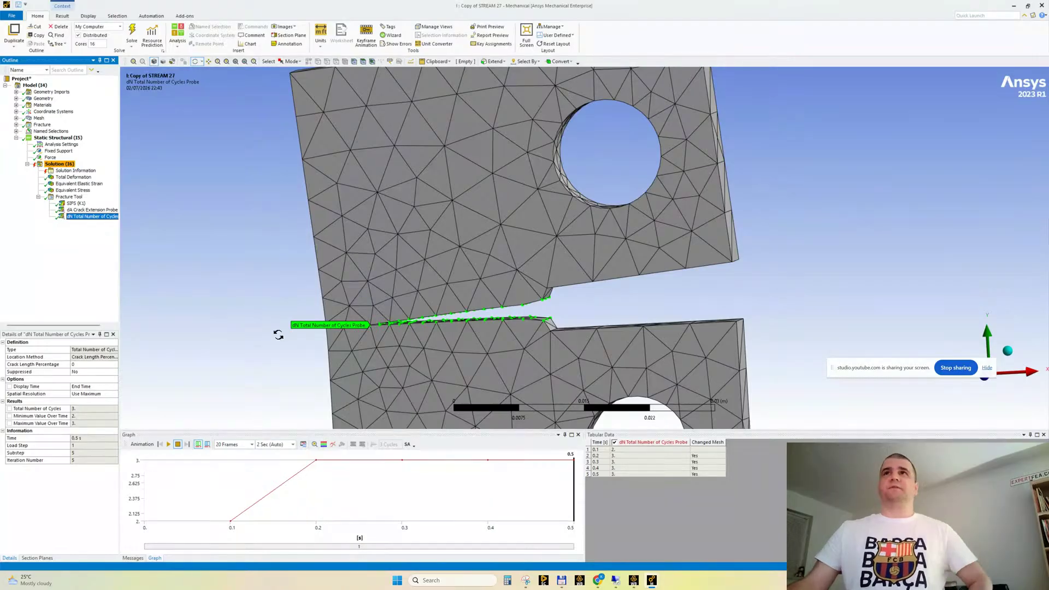
left_click(77, 210)
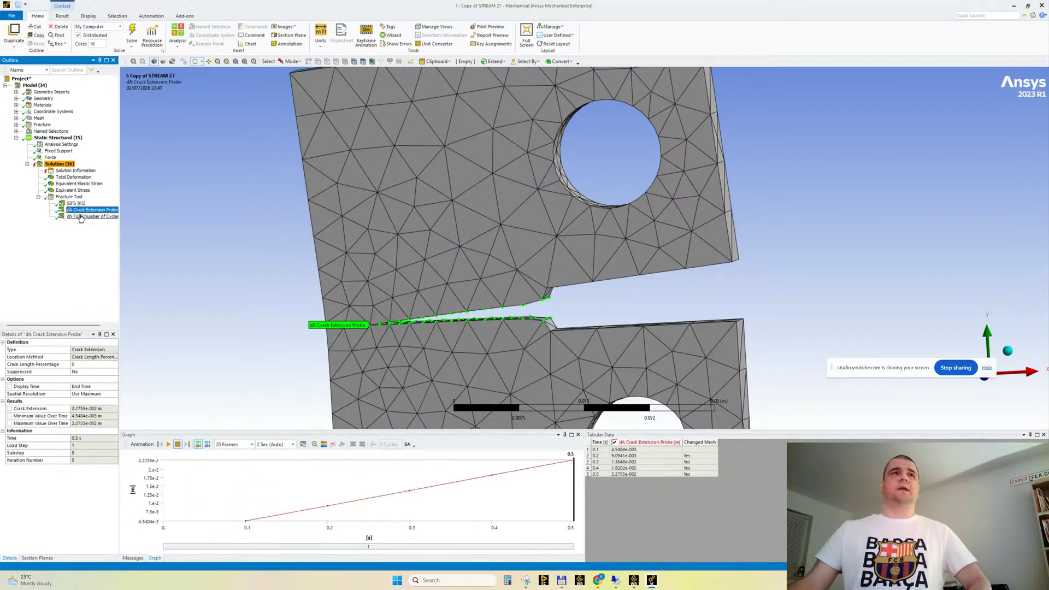
left_click(81, 217)
Close the Copy of STREAM 27 and SUPERB static models, and open the STREAM 27 system's Results from Workbench
left_click(1041, 5)
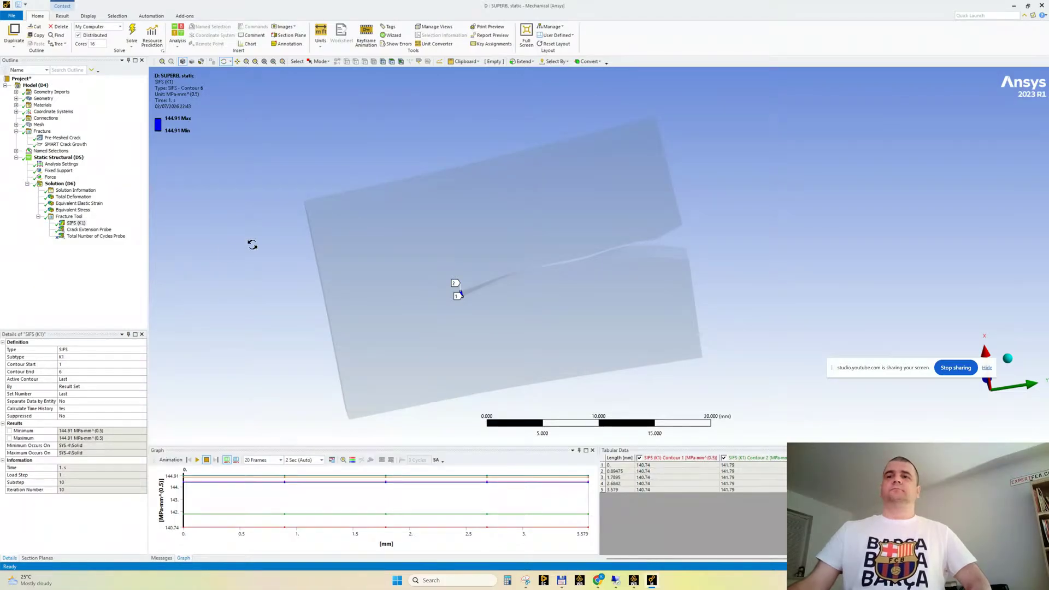
mouse_move(249, 266)
middle_mouse_down()
mouse_move(269, 302)
mouse_move(265, 260)
middle_mouse_up()
left_click(1043, 8)
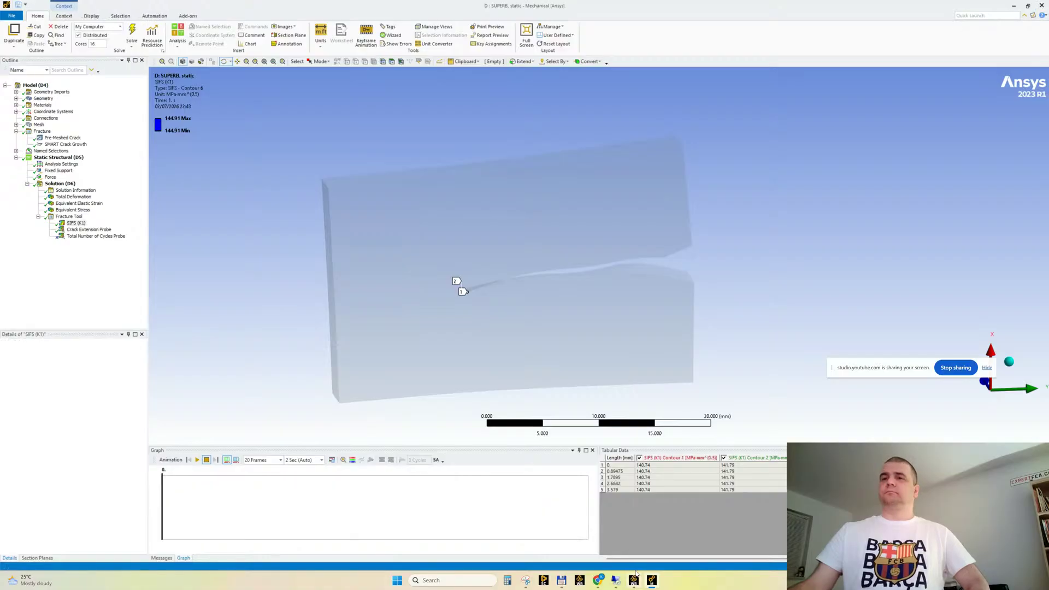
left_click(635, 581)
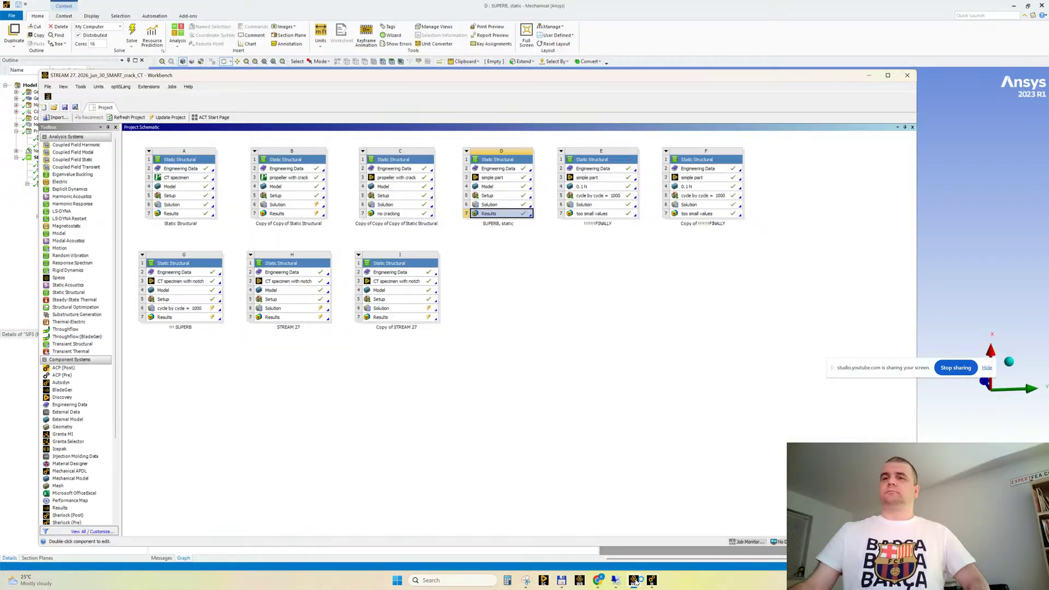
double_click(295, 319)
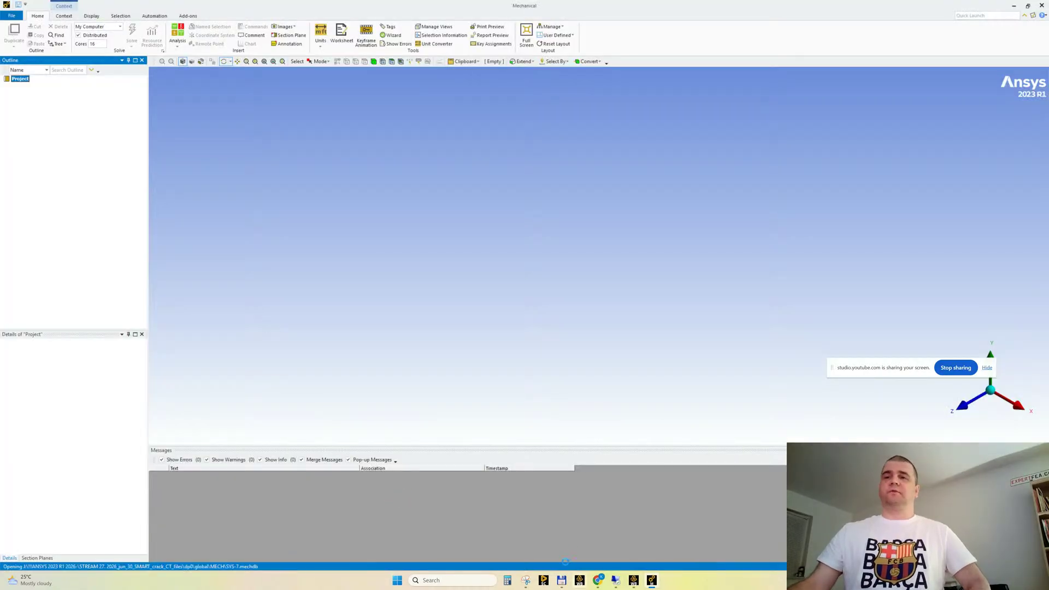
Check the YouTube Studio livestream chat in the browser, and return to the Mechanical window
mouse_move(601, 584)
left_click(544, 541)
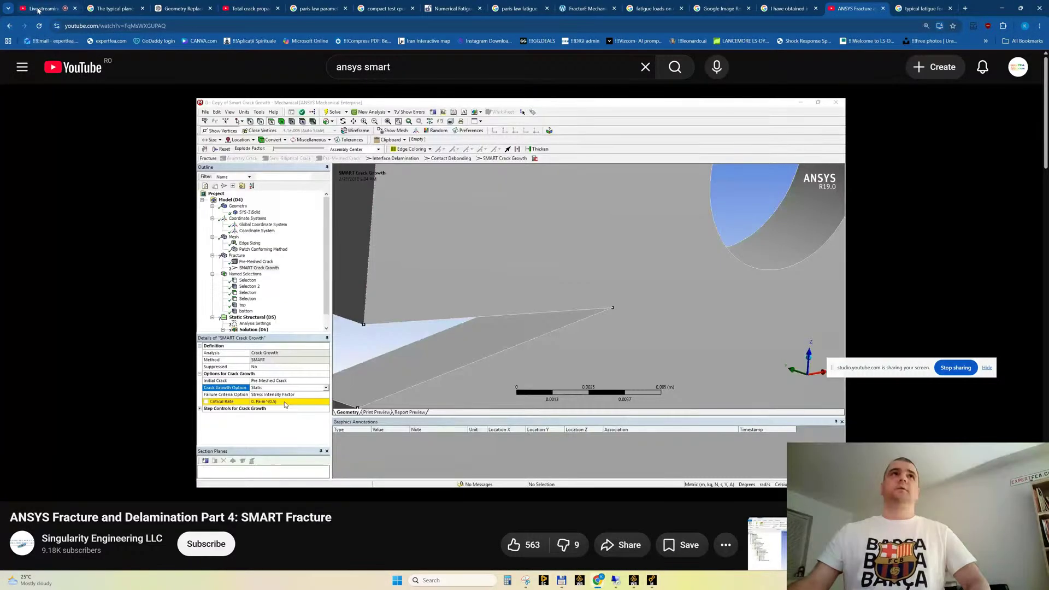
left_click(38, 11)
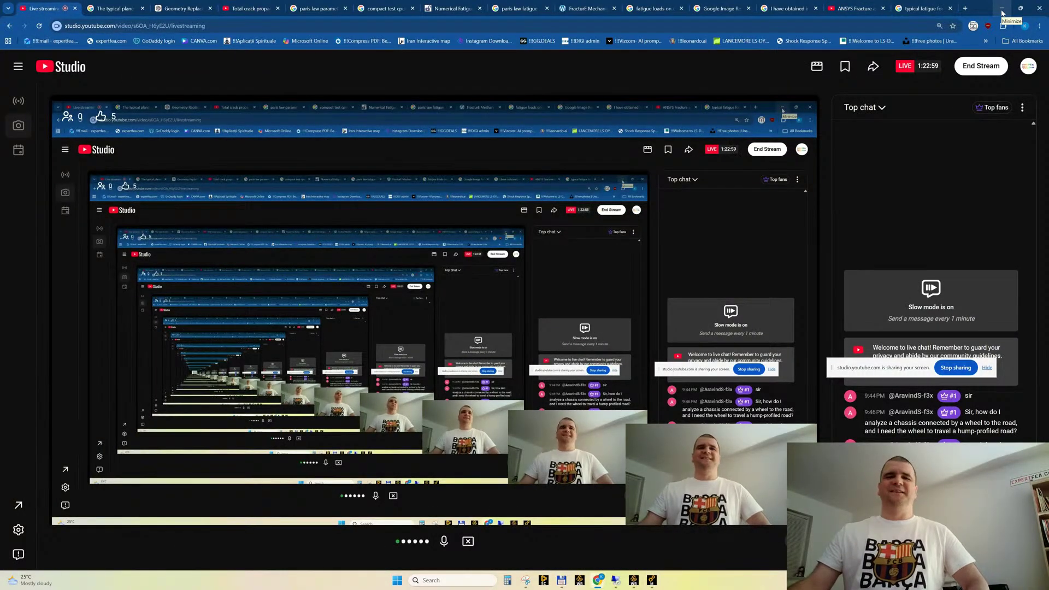
left_click(1002, 12)
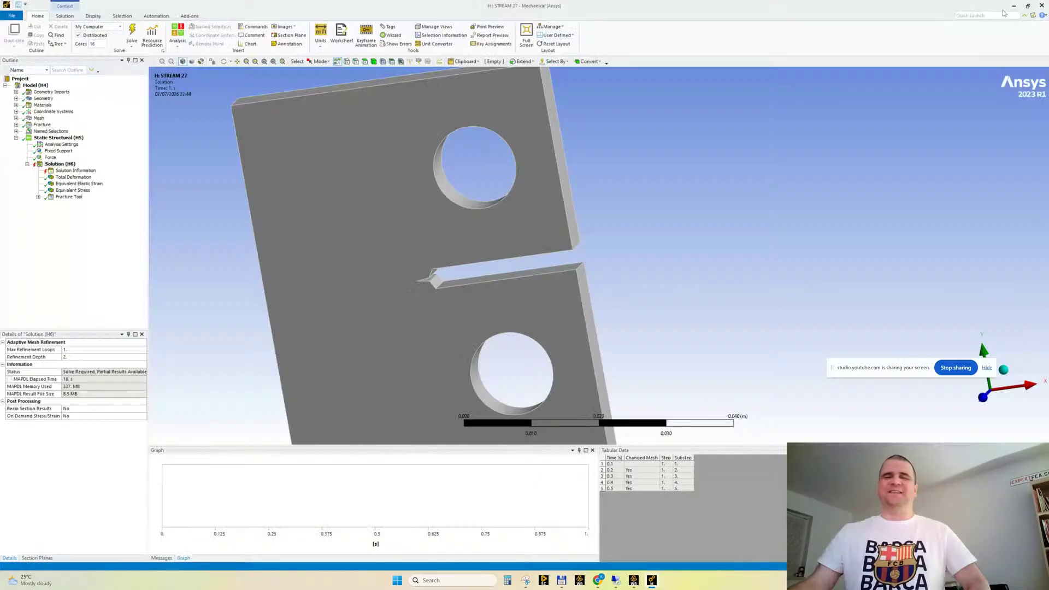
Expand STREAM 27's Fracture Tool and review its total number of cycles and crack extension probes
left_click(38, 197)
left_click(90, 216)
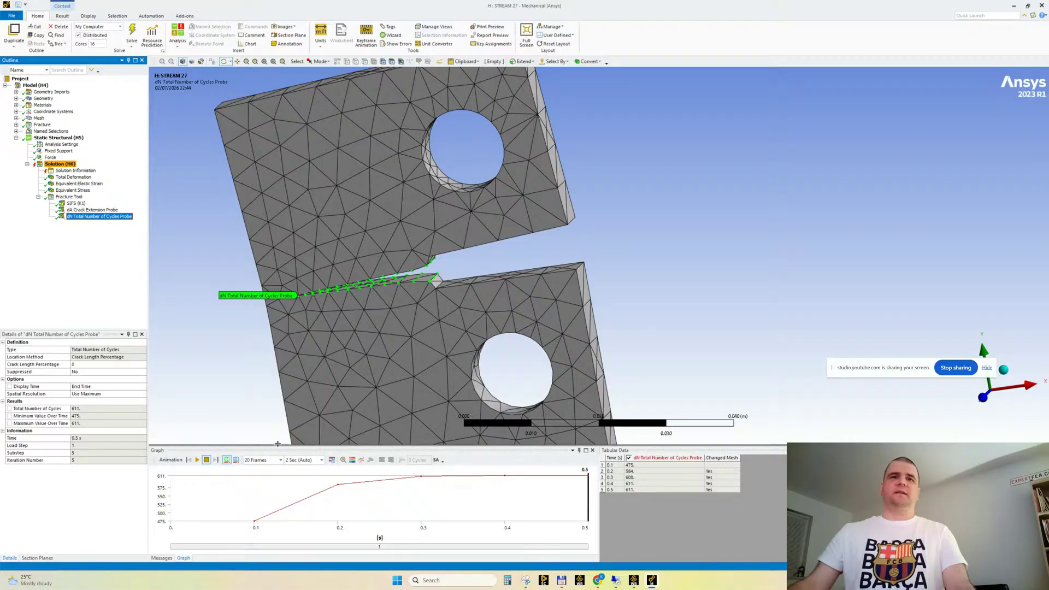
left_click_drag(276, 445, 213, 419)
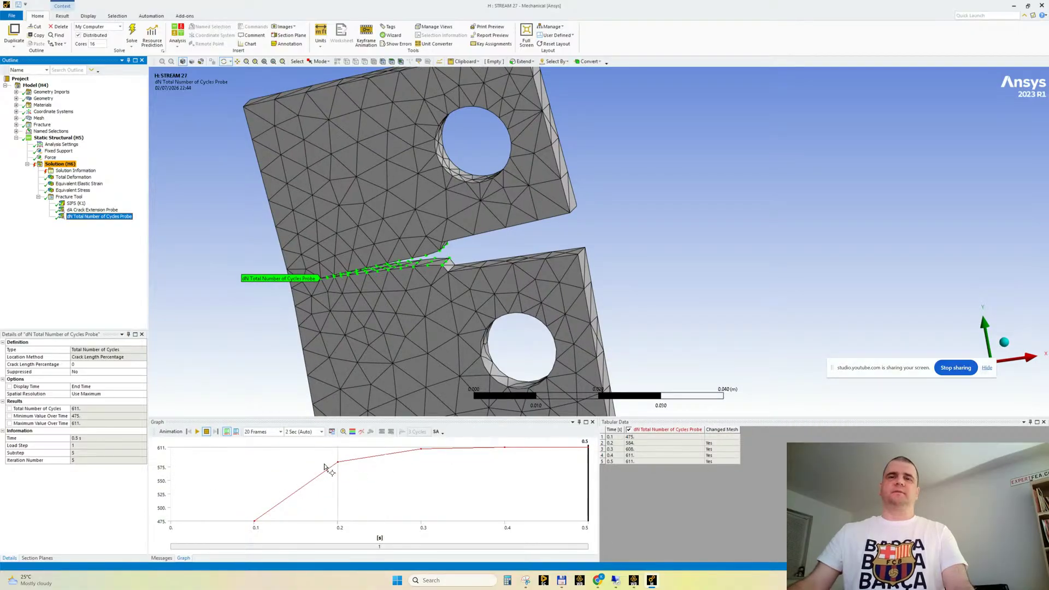
left_click(90, 211)
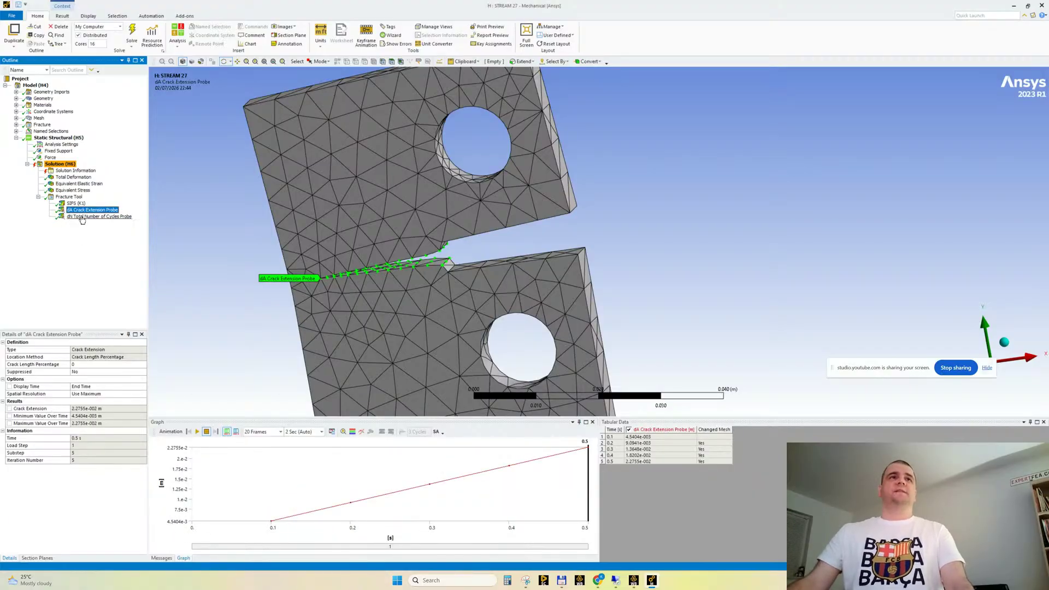
Insert a chart of both fracture probes and set its X axis to dN Total Number of Cycles Probe
left_click(89, 218, "ctrl")
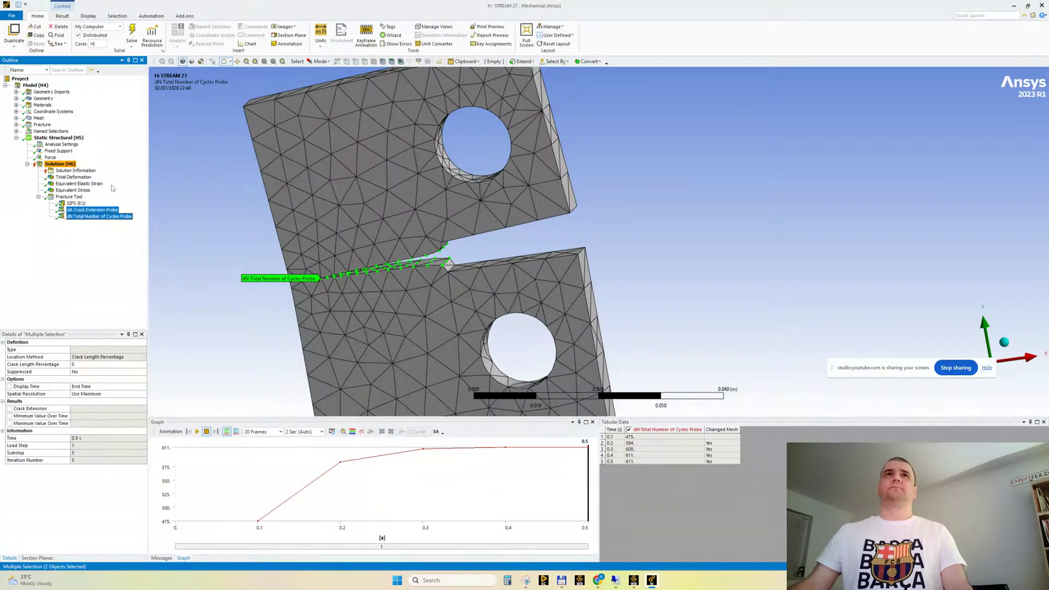
left_click(250, 45)
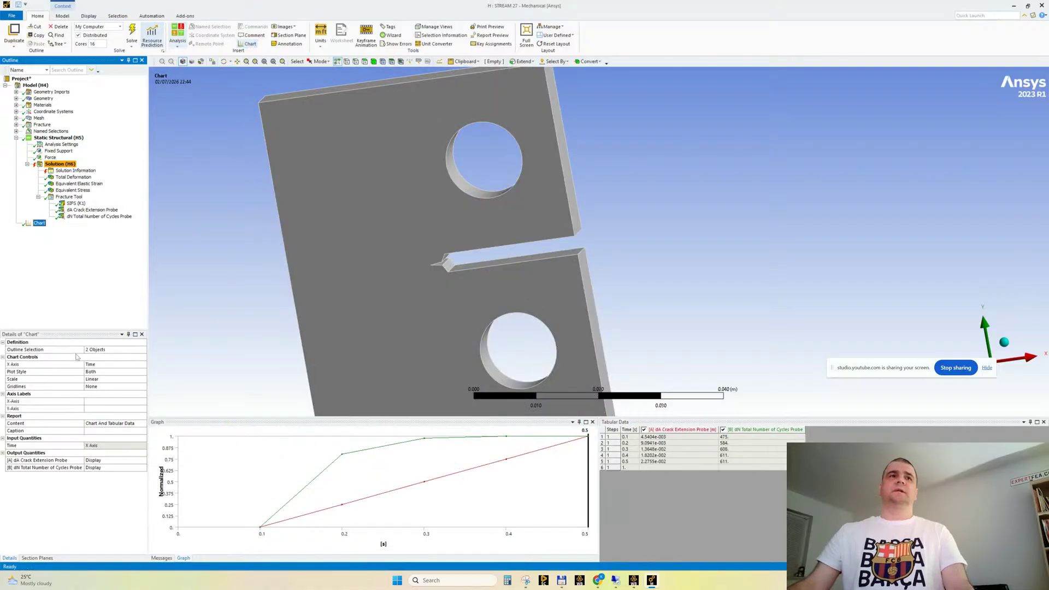
left_click_drag(86, 331, 87, 278)
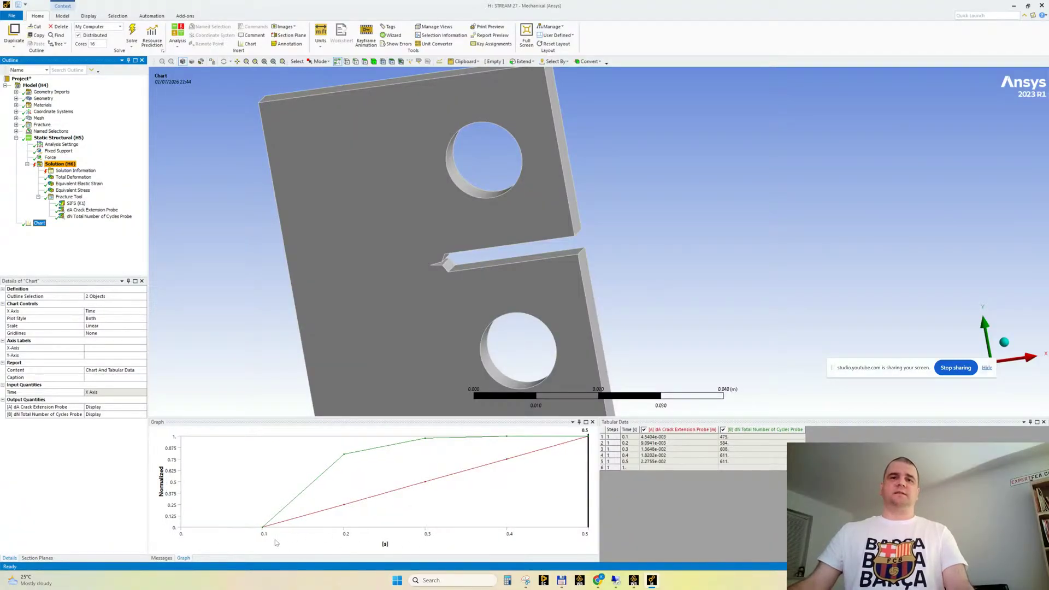
left_click(146, 314)
left_click(145, 314)
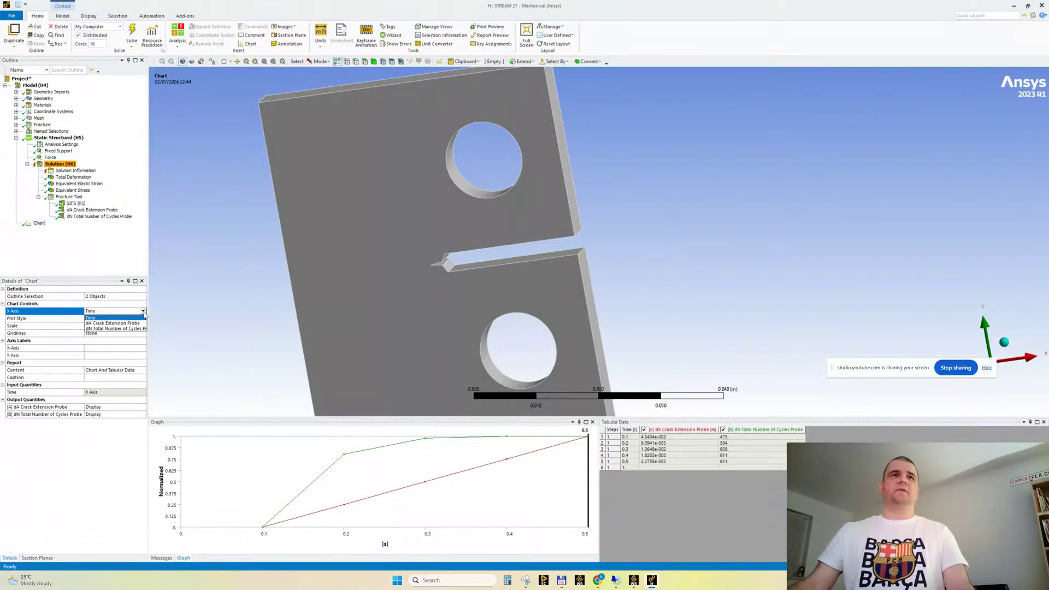
left_click(128, 328)
key("Return")
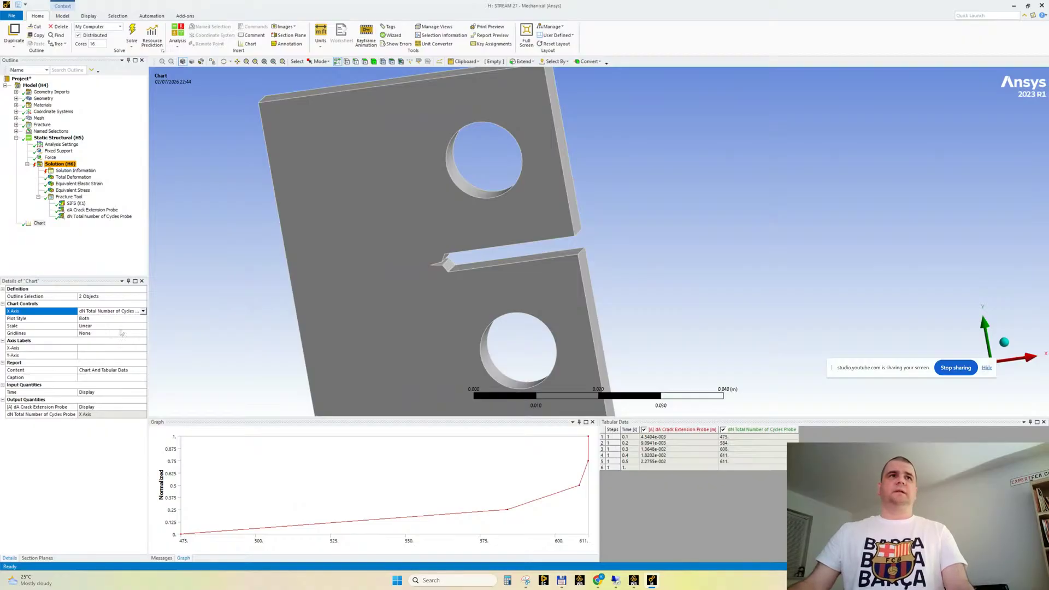
Label the chart's X-axis dN and its Y-axis dA
left_click(92, 348)
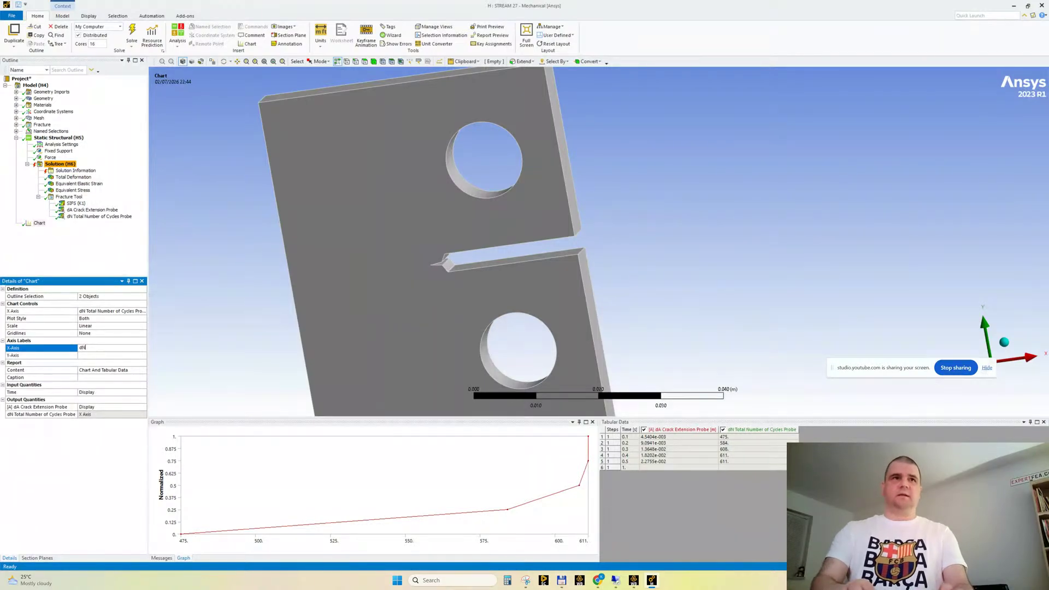
key("Return")
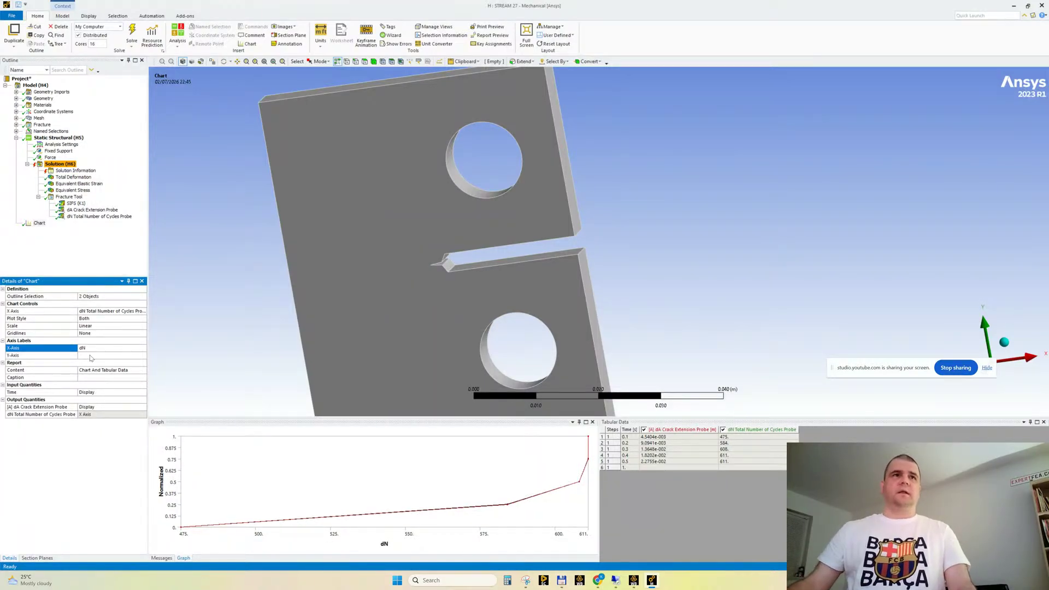
left_click(90, 356)
type("dA")
key("Return")
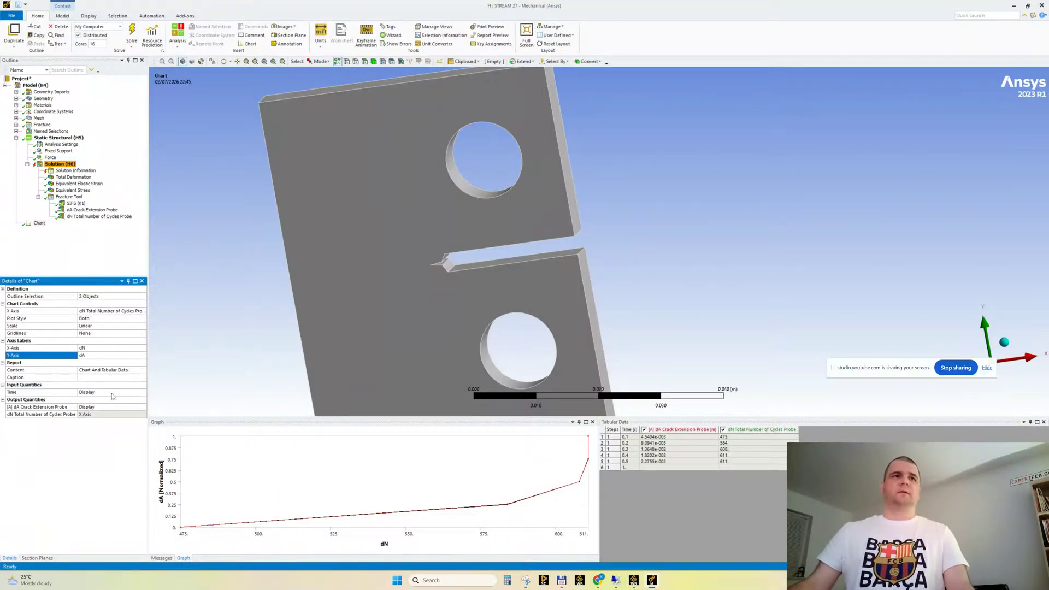
Set the chart's Time input quantity to Omit
left_click(144, 393)
left_click(143, 392)
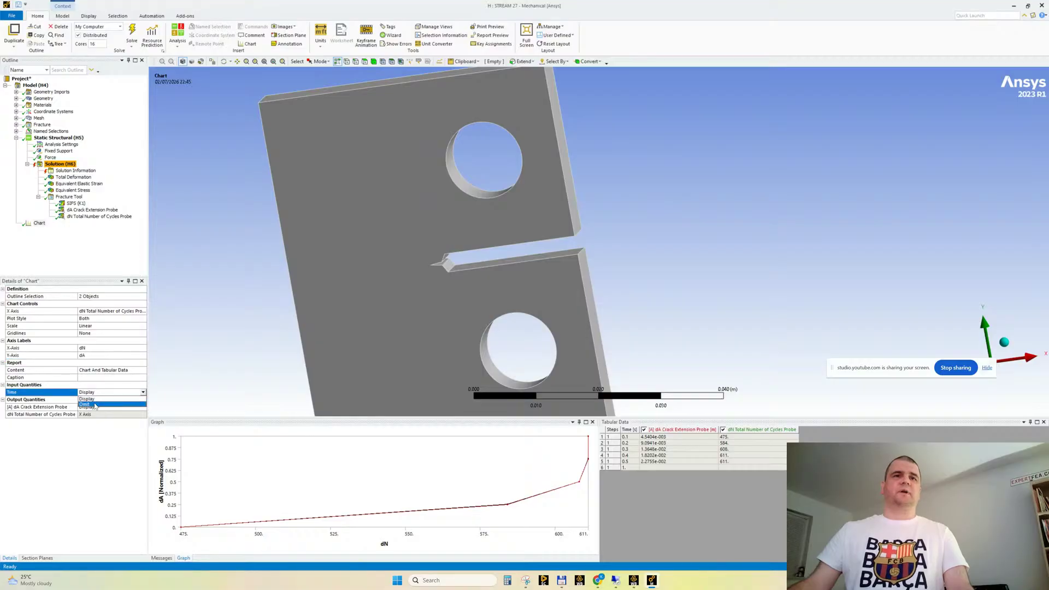
left_click(95, 404)
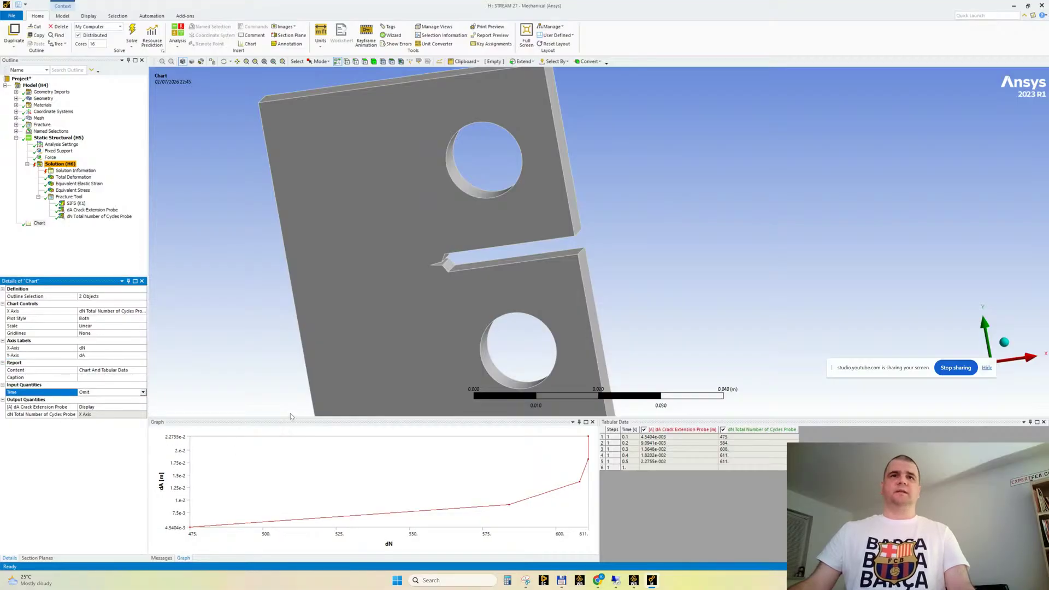
Enlarge the chart's graph area and switch the unit system to millimetres
left_click_drag(289, 417, 283, 318)
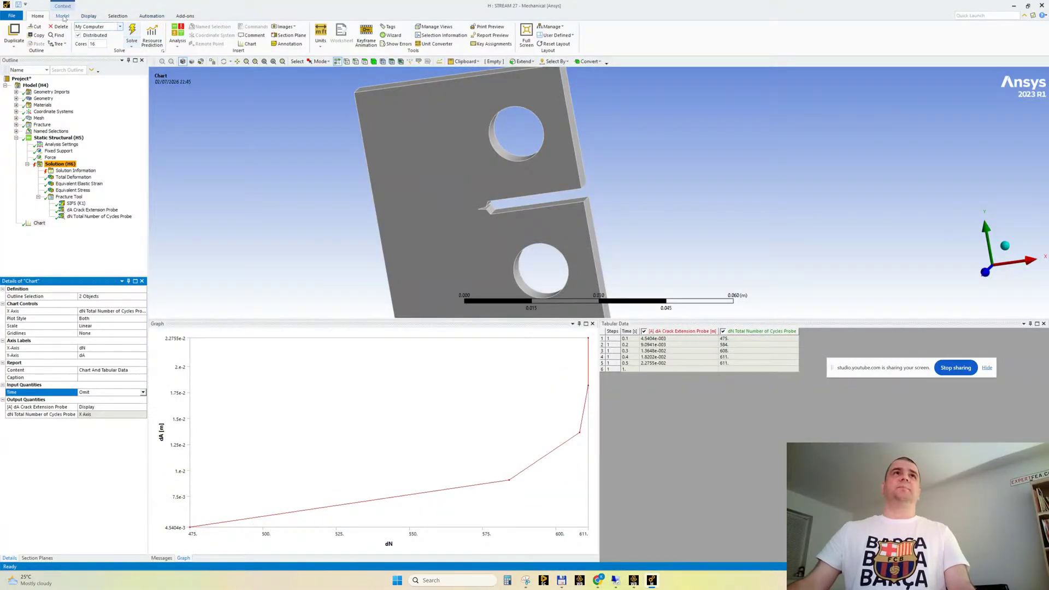
left_click(321, 36)
left_click(328, 80)
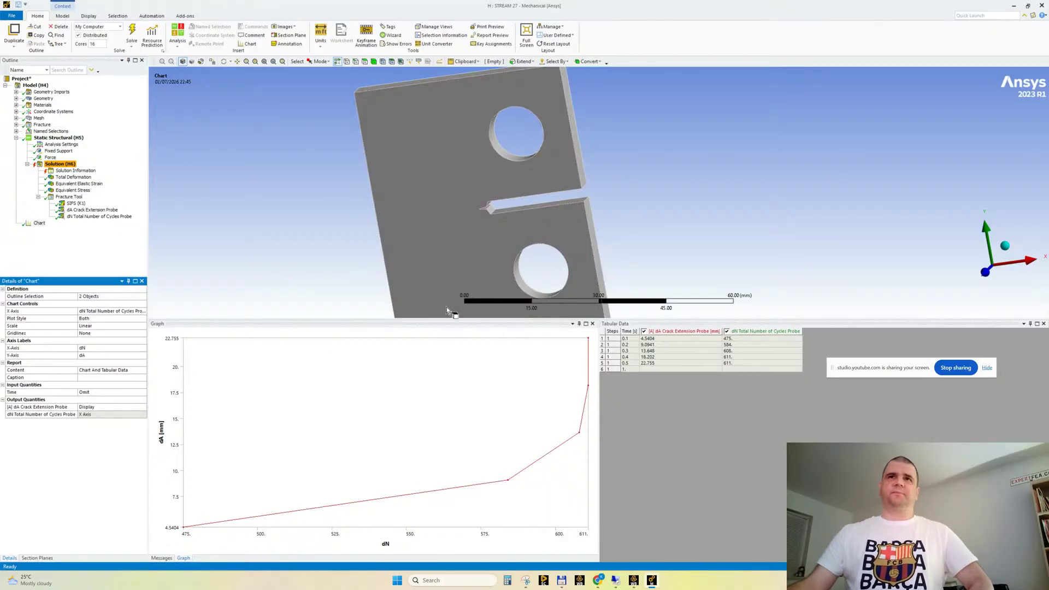
Resize the graph area and examine the specimen's notch and pre-crack alongside the dA versus dN chart
left_click_drag(391, 345, 393, 292)
left_click_drag(396, 341, 396, 365)
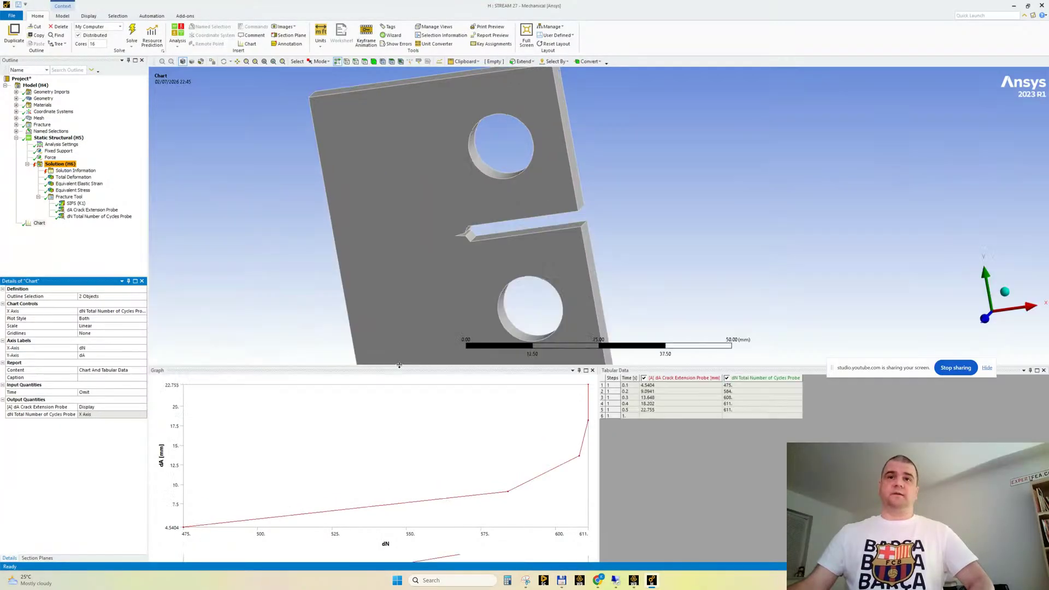
scroll(521, 235, "up", 3)
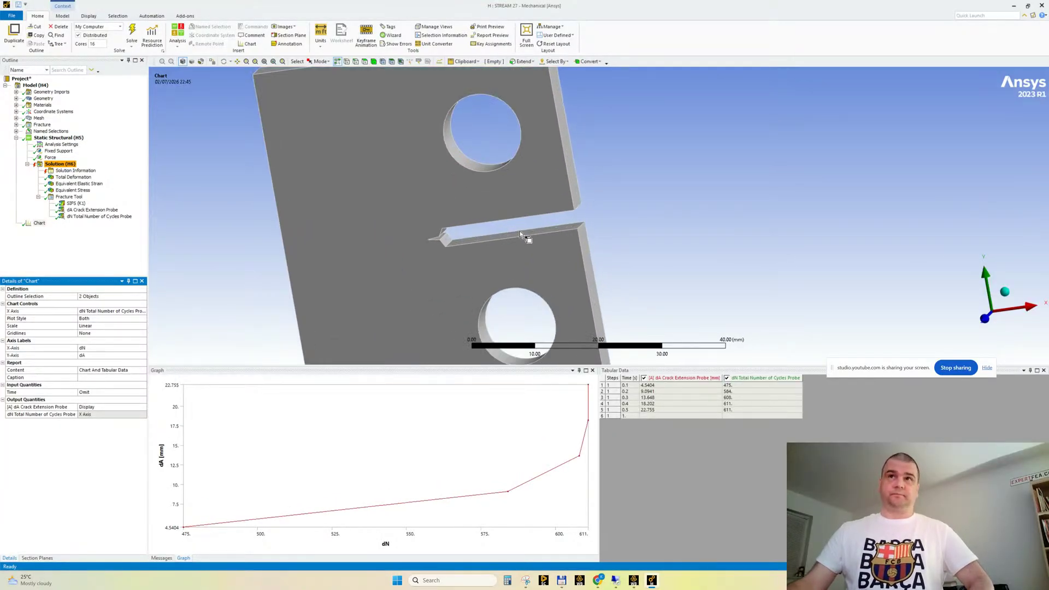
scroll(521, 235, "down", 1)
scroll(516, 234, "up", 2)
middle_click_drag(471, 260, 544, 245, "ctrl")
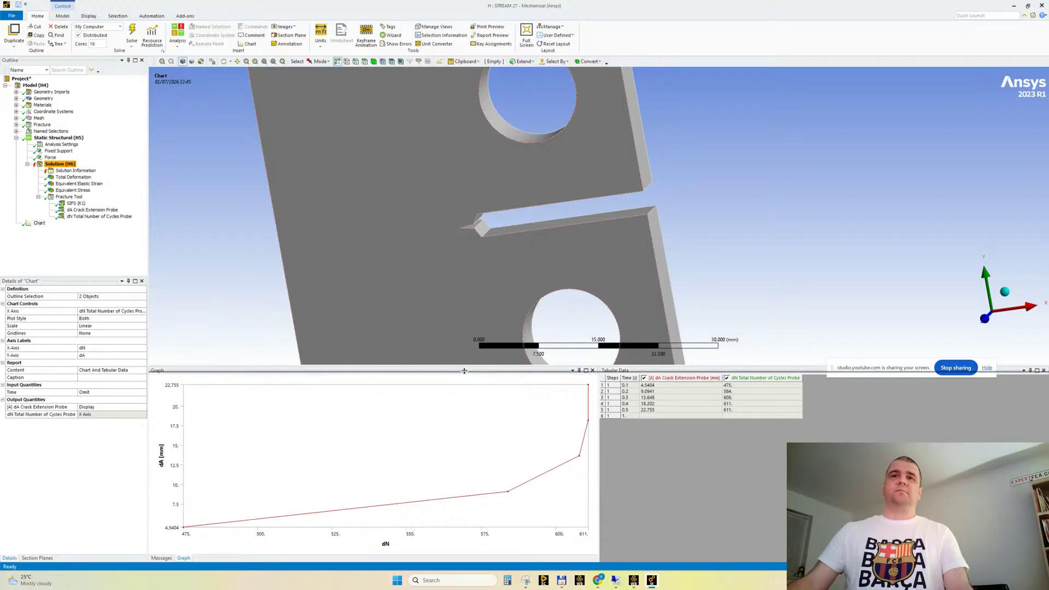
left_click_drag(464, 371, 465, 397)
scroll(573, 258, "down", 2)
scroll(573, 258, "up", 3)
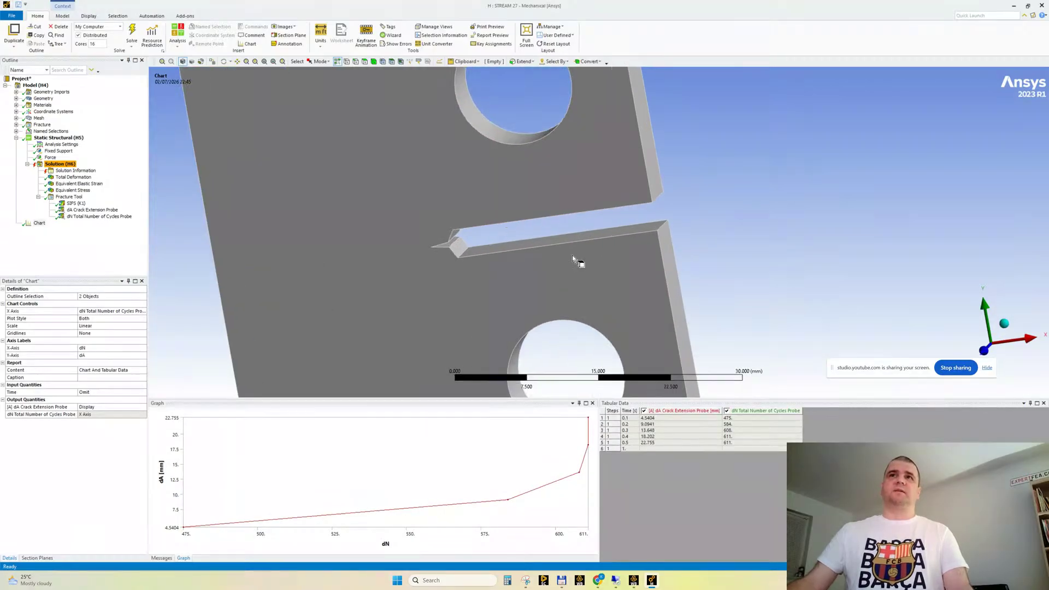
scroll(572, 257, "down", 3)
middle_click_drag(553, 249, 595, 270, "ctrl")
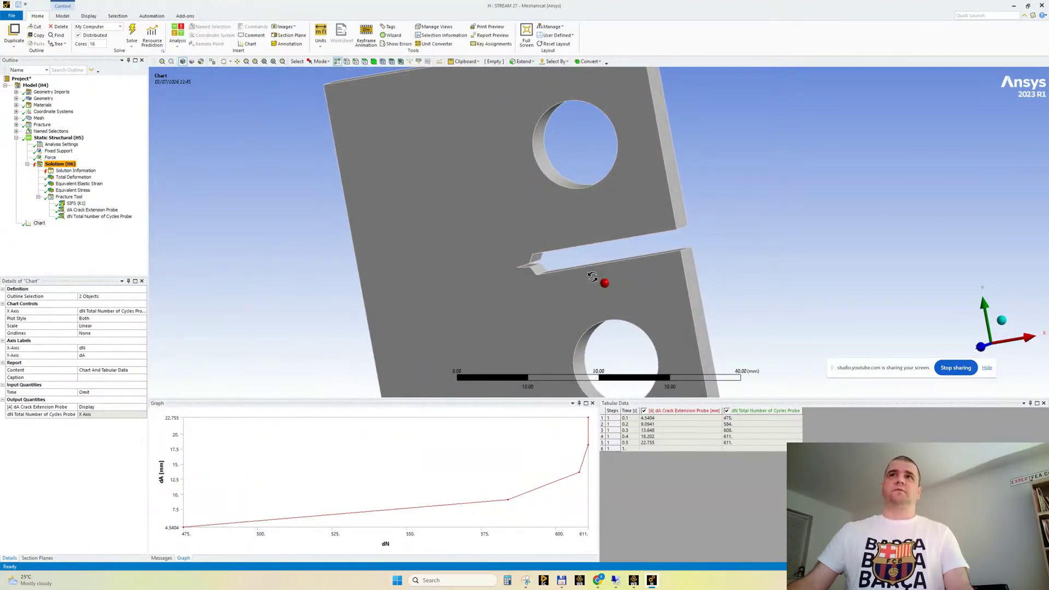
Examine the specimen's notch and pre-crack up close and narrow the outline area to widen the model view
scroll(623, 304, "up", 1)
middle_click_drag(626, 306, 610, 288, "ctrl")
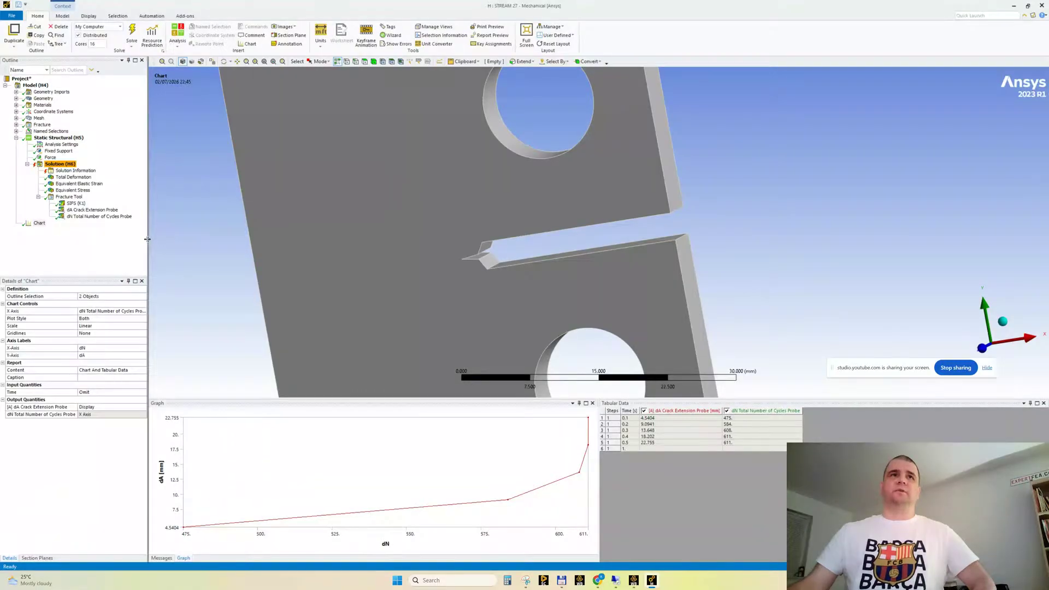
left_click_drag(147, 239, 137, 244)
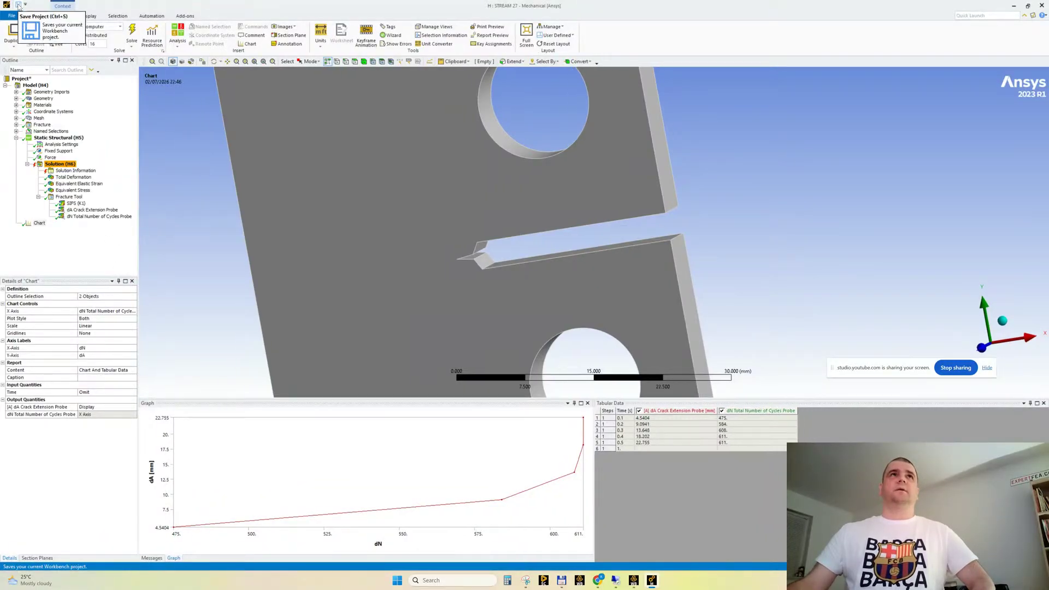
Switch to the YouTube video page in Chrome and run the search for "ansys smart"
mouse_move(595, 586)
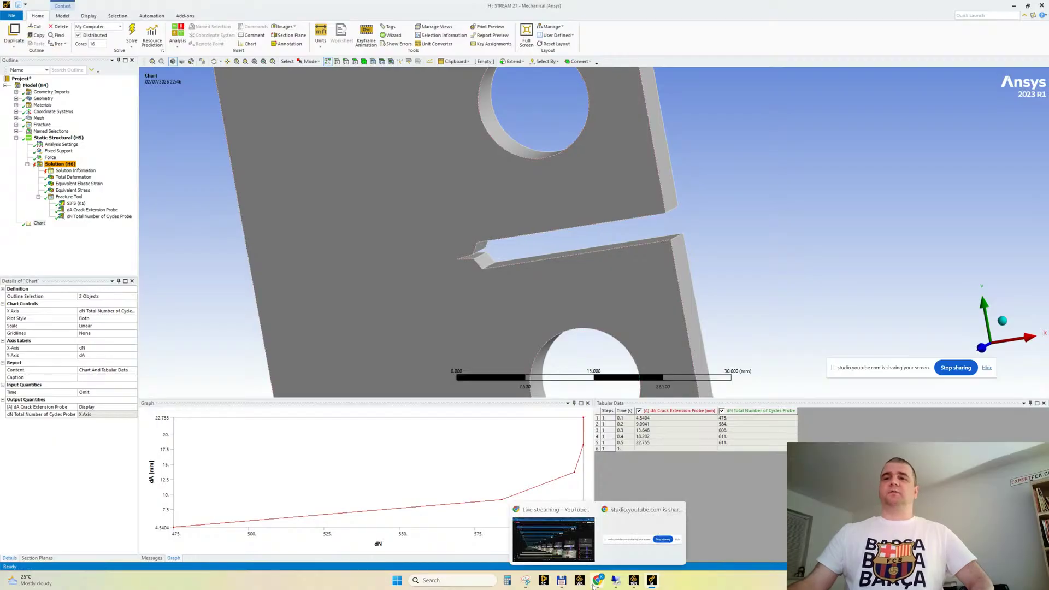
left_click(569, 544)
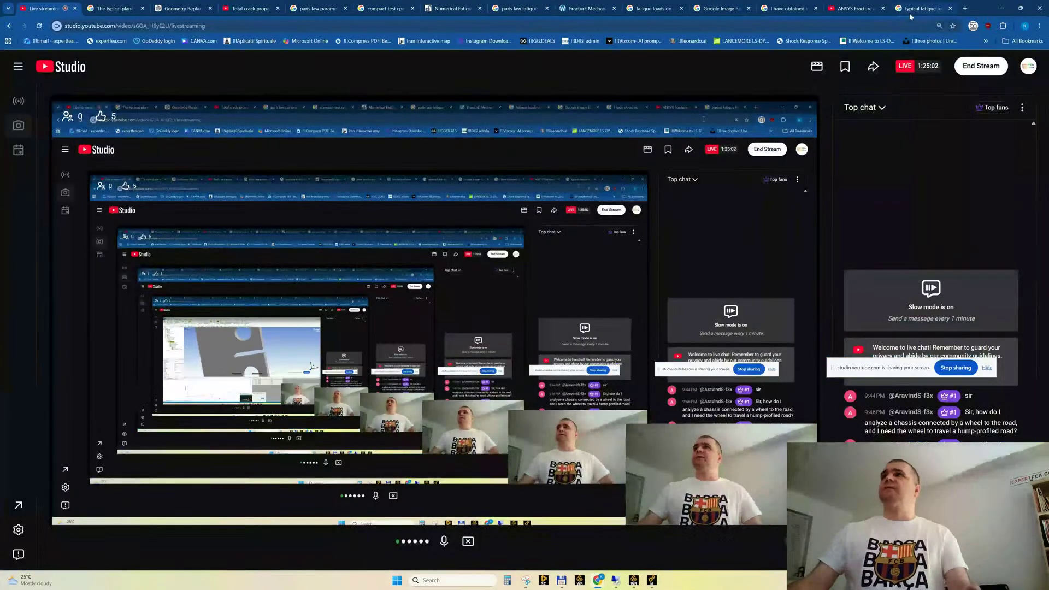
left_click(868, 9)
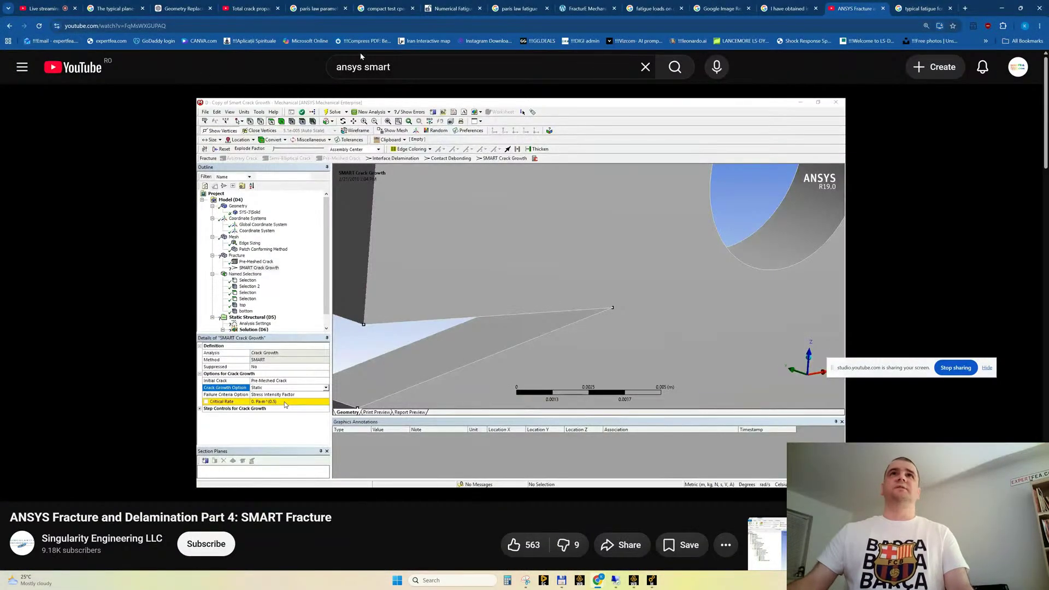
left_click(673, 77)
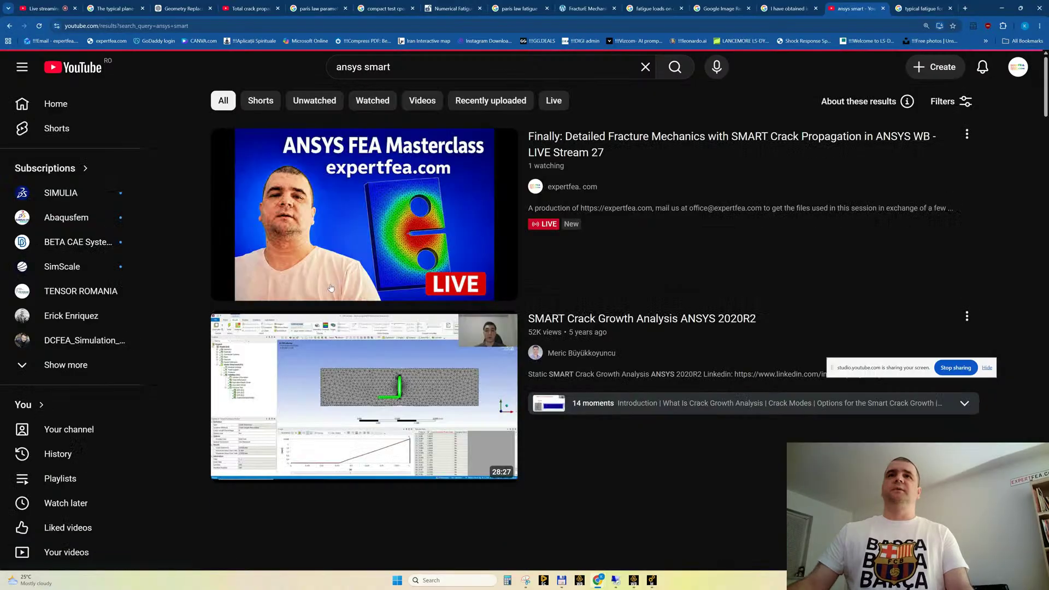
Find the expertfea video on SMART crack growth under cyclic load, fixed 1 end, and open it in a background tab
scroll(498, 224, "down", 15)
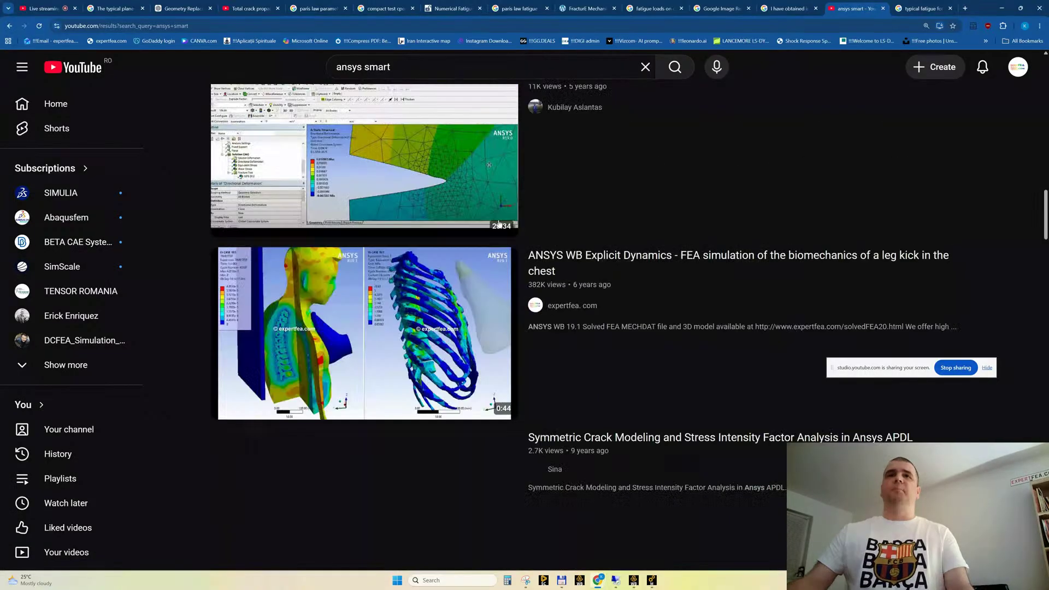
scroll(499, 224, "down", 20)
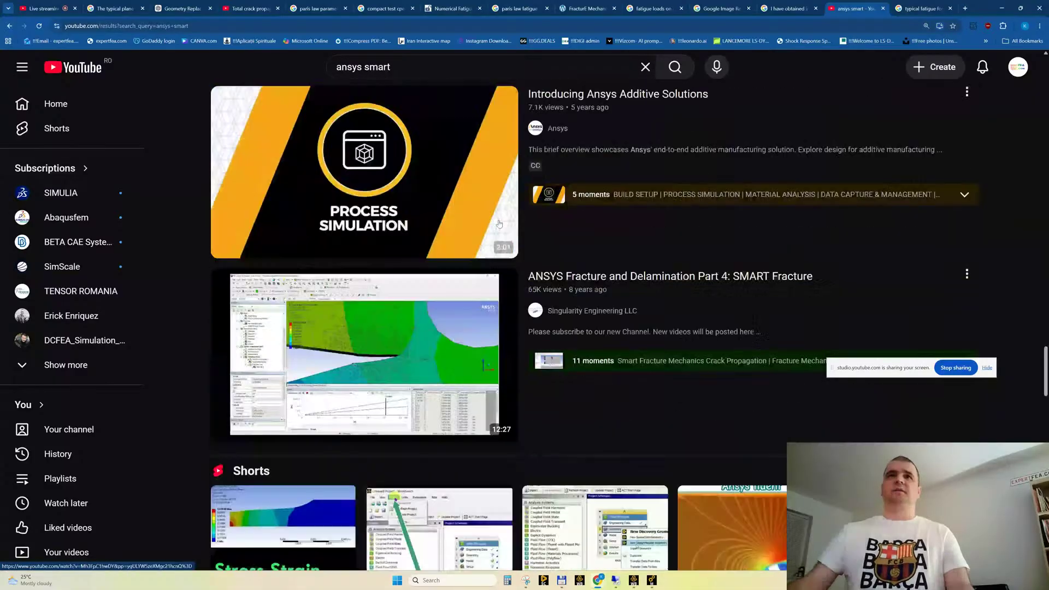
scroll(499, 224, "down", 20)
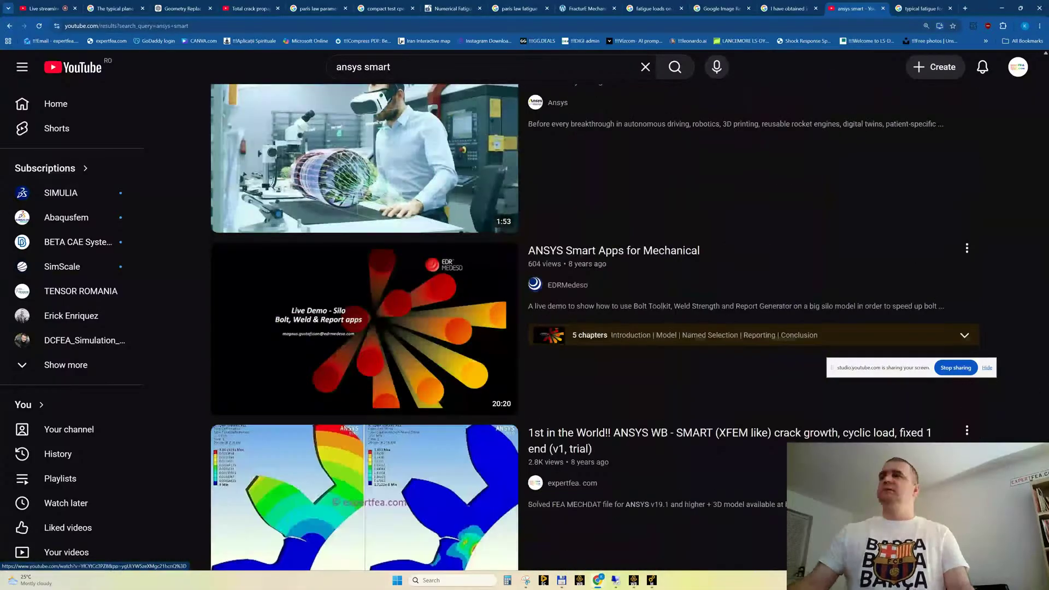
scroll(756, 405, "down", 4)
middle_click(304, 190)
Find the ANSYS WB Static SMART video with 2 simultaneous cracks under bending and open it in a background tab
scroll(480, 425, "down", 1)
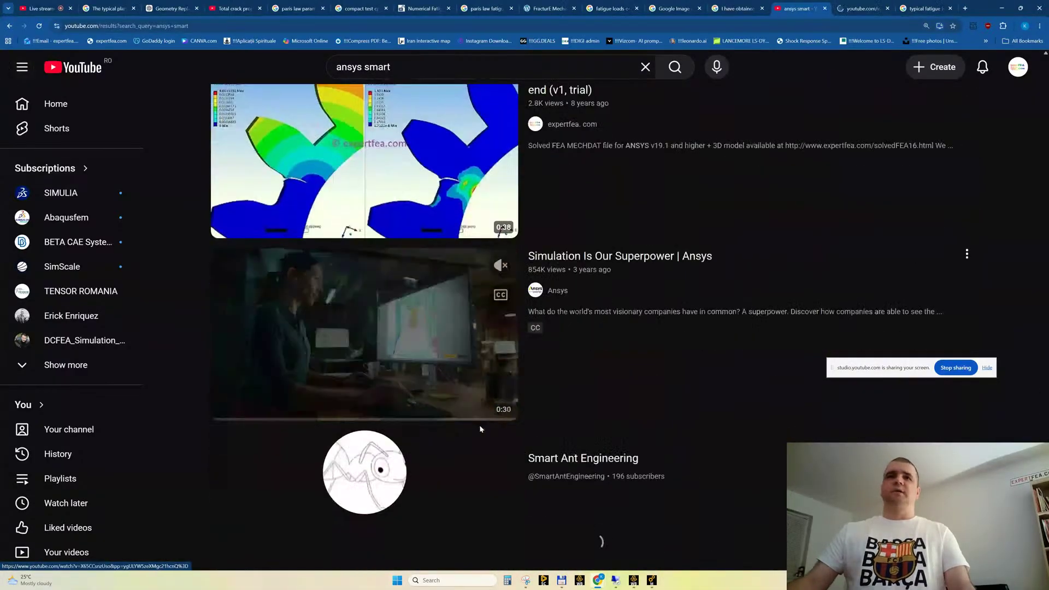
scroll(282, 325, "down", 20)
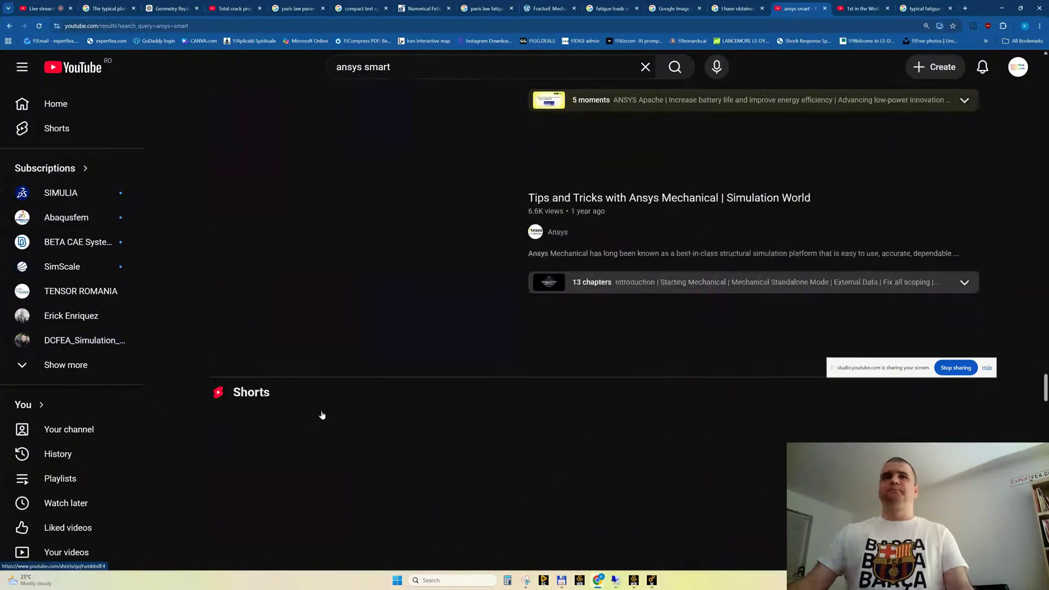
scroll(322, 415, "down", 8)
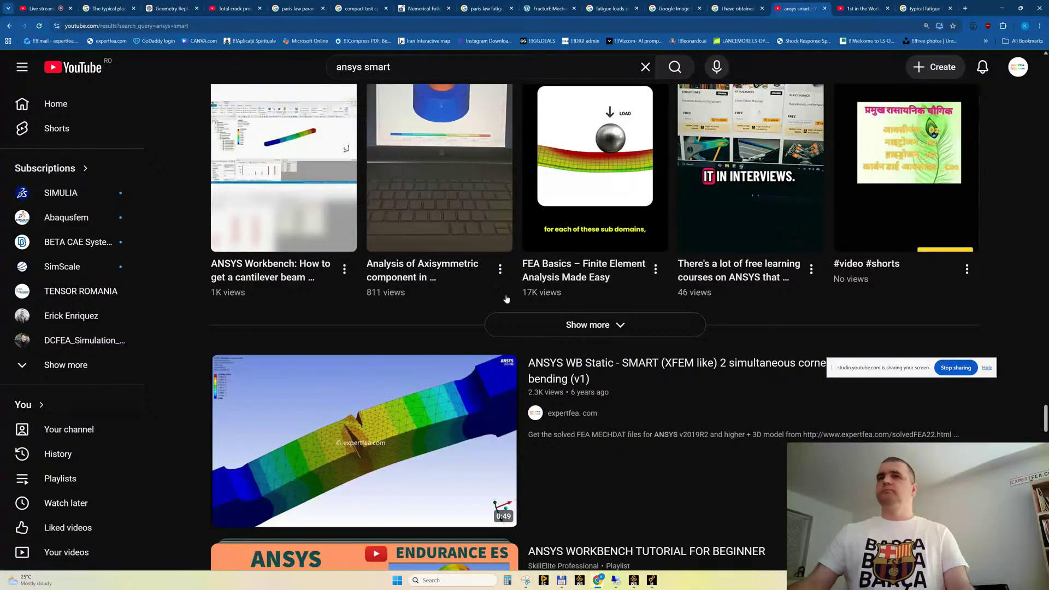
middle_click(398, 416)
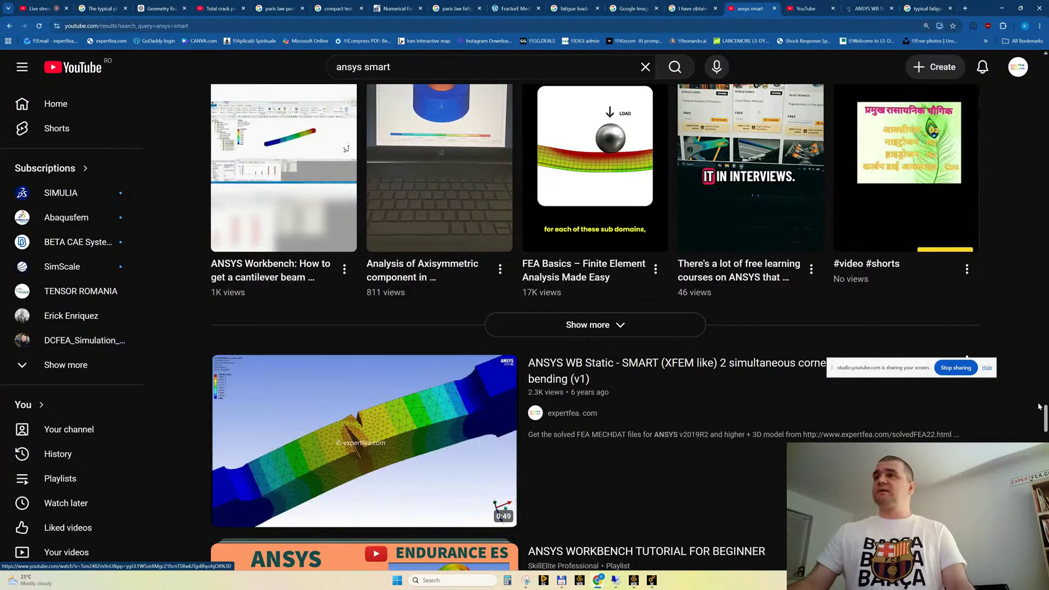
Open another expertfea SMART crack video and the Charpy specimen crack propagation video in background tabs
left_click_drag(1045, 420, 1048, 462)
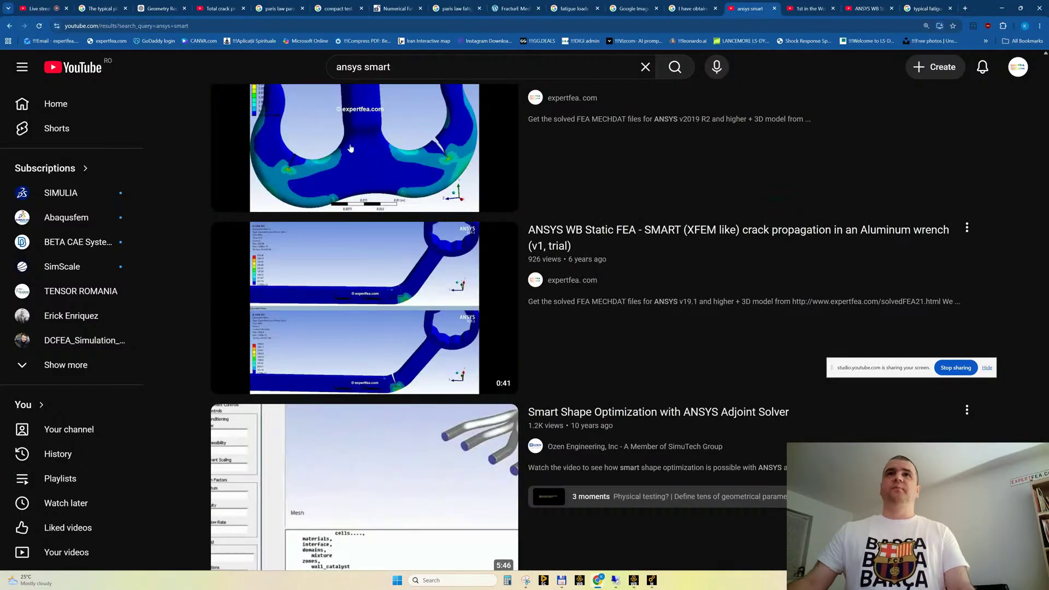
scroll(462, 370, "down", 20)
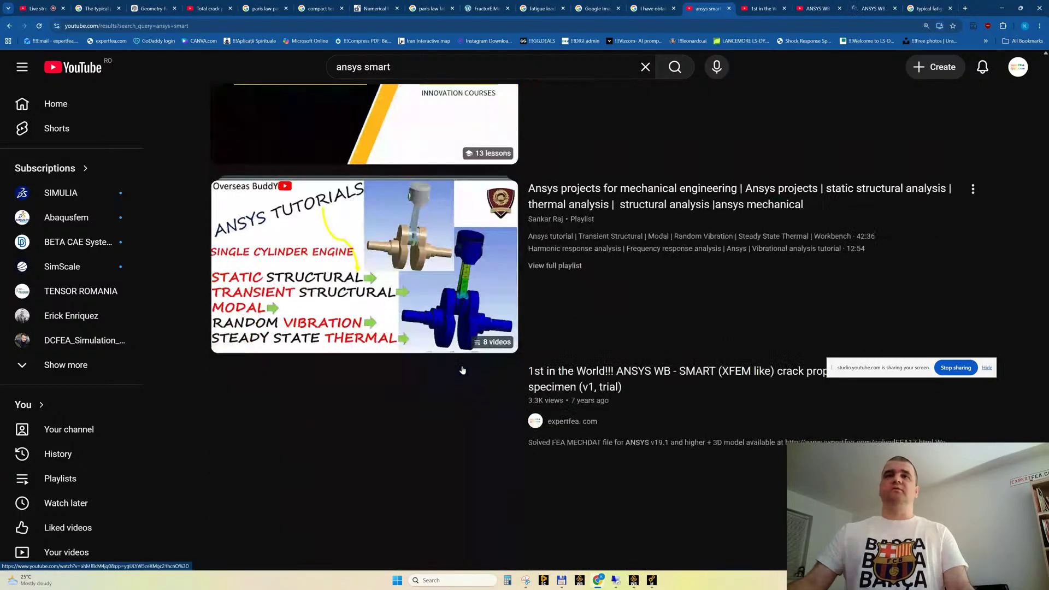
mouse_move(462, 370)
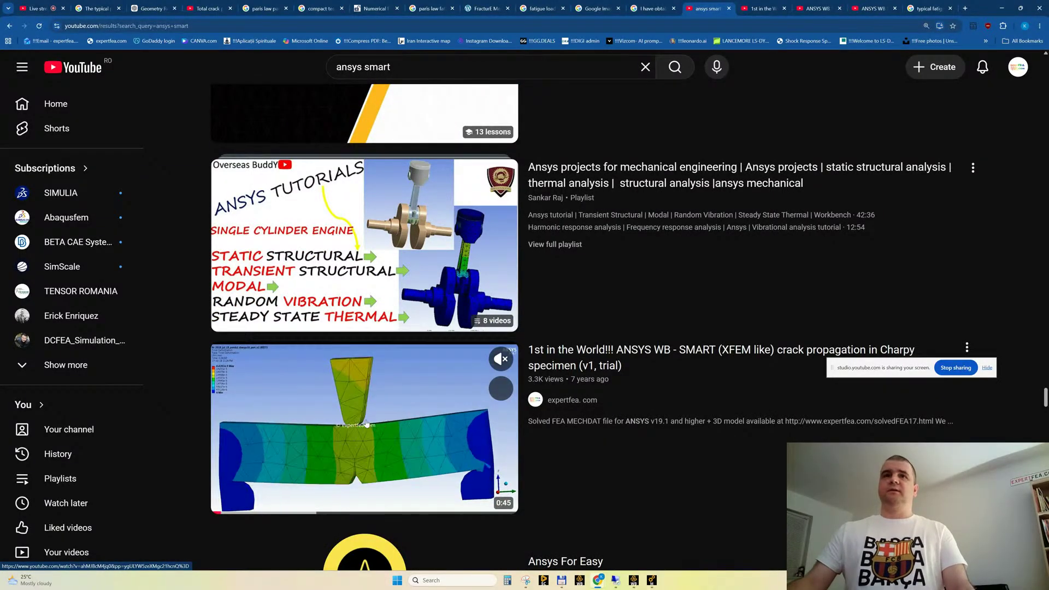
scroll(371, 426, "down", 2)
scroll(369, 422, "down", 3)
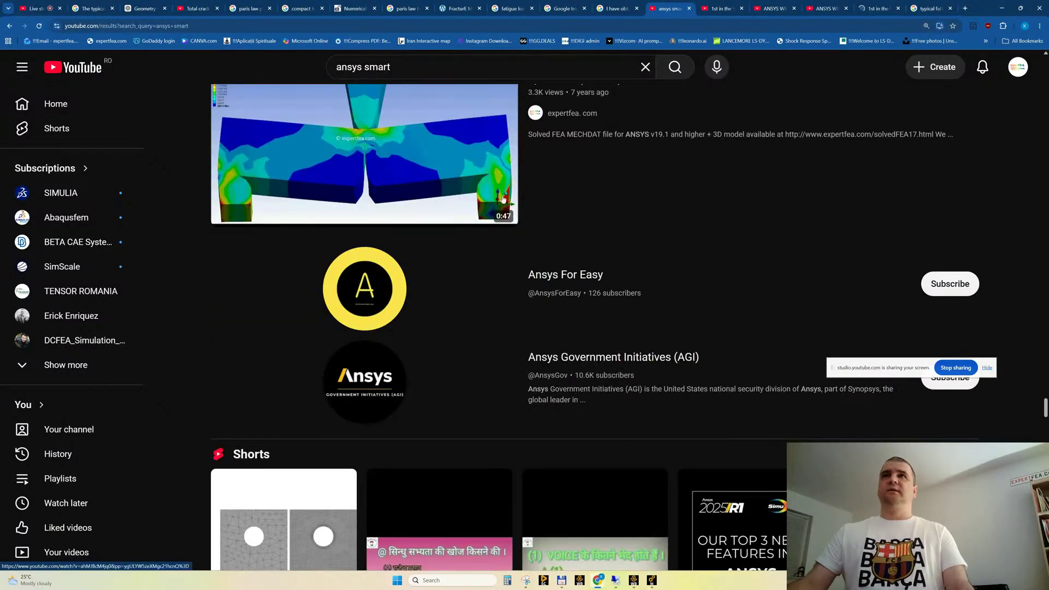
Look through the remaining "ansys smart" results for crack propagation examples and close the results page
scroll(346, 363, "down", 6)
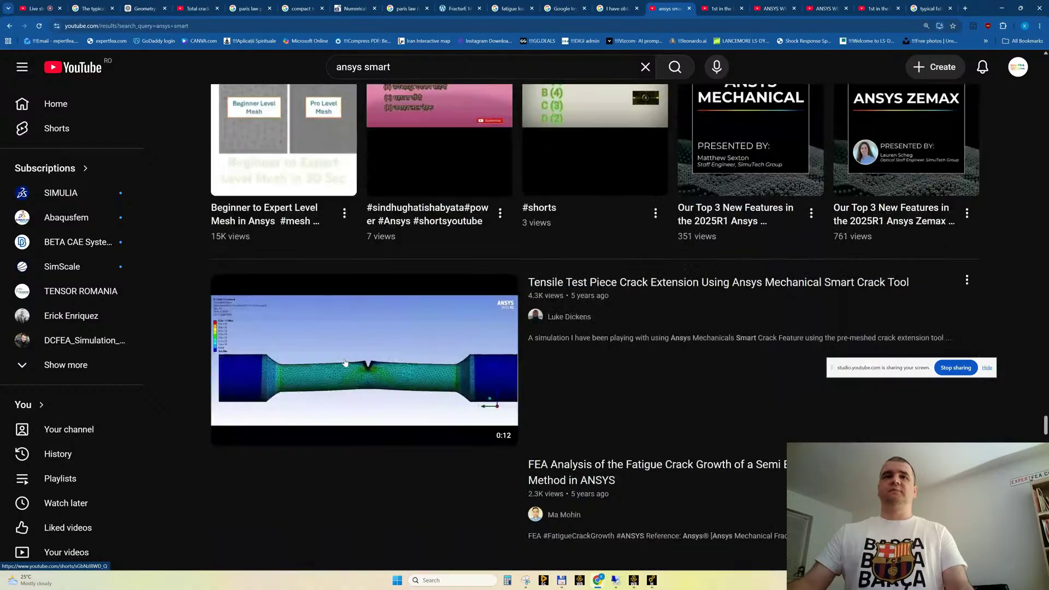
scroll(346, 362, "down", 2)
scroll(372, 377, "down", 8)
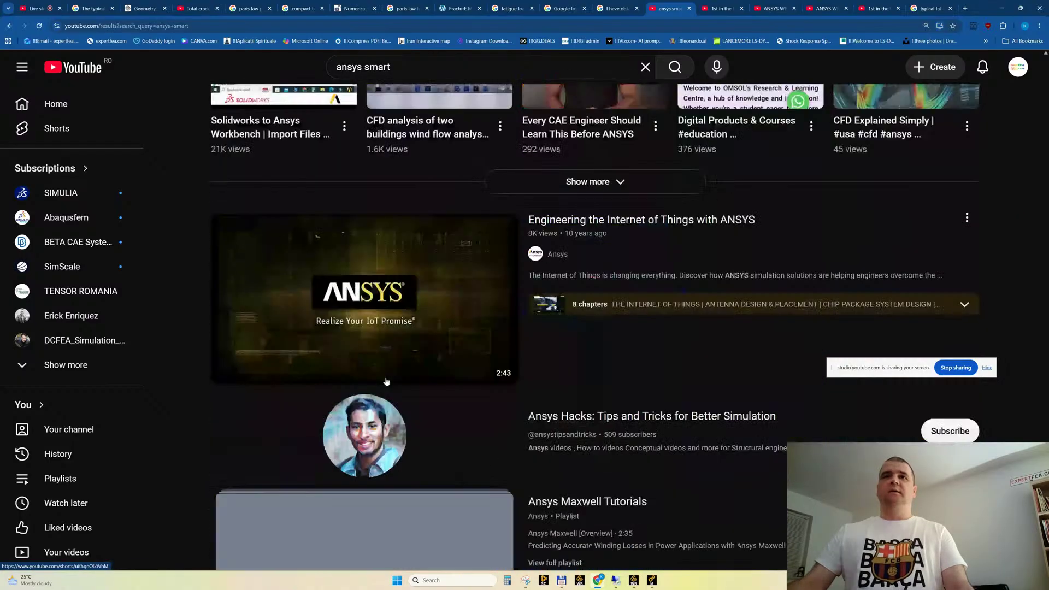
scroll(386, 382, "down", 8)
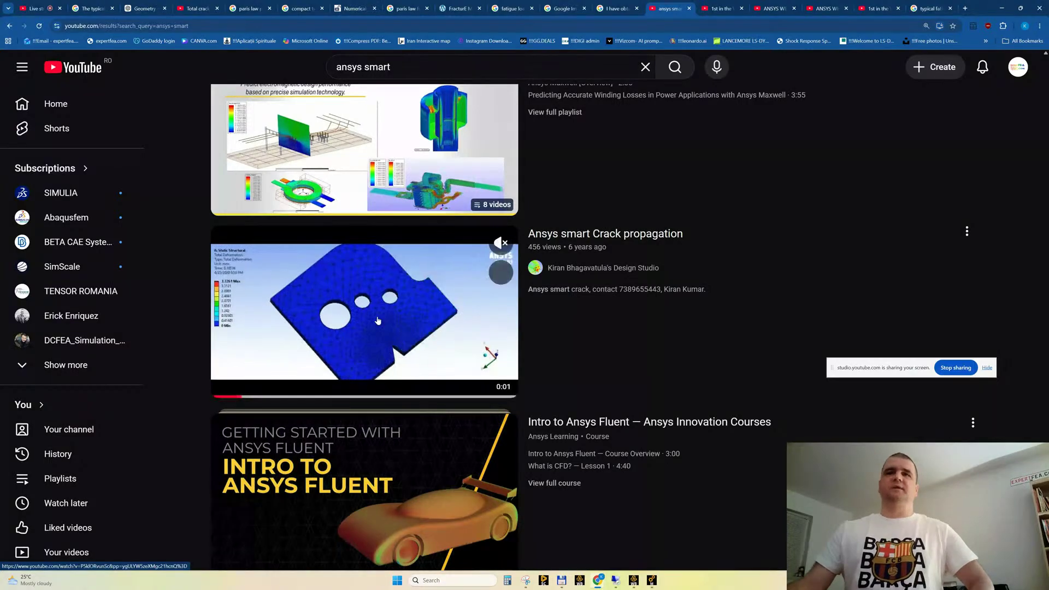
scroll(378, 321, "down", 20)
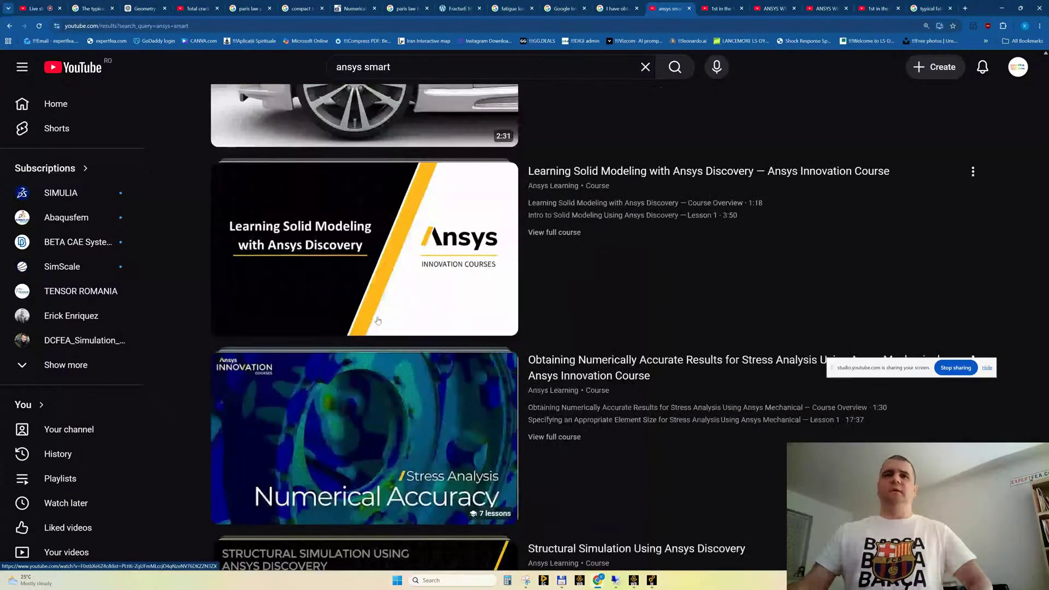
scroll(377, 321, "down", 5)
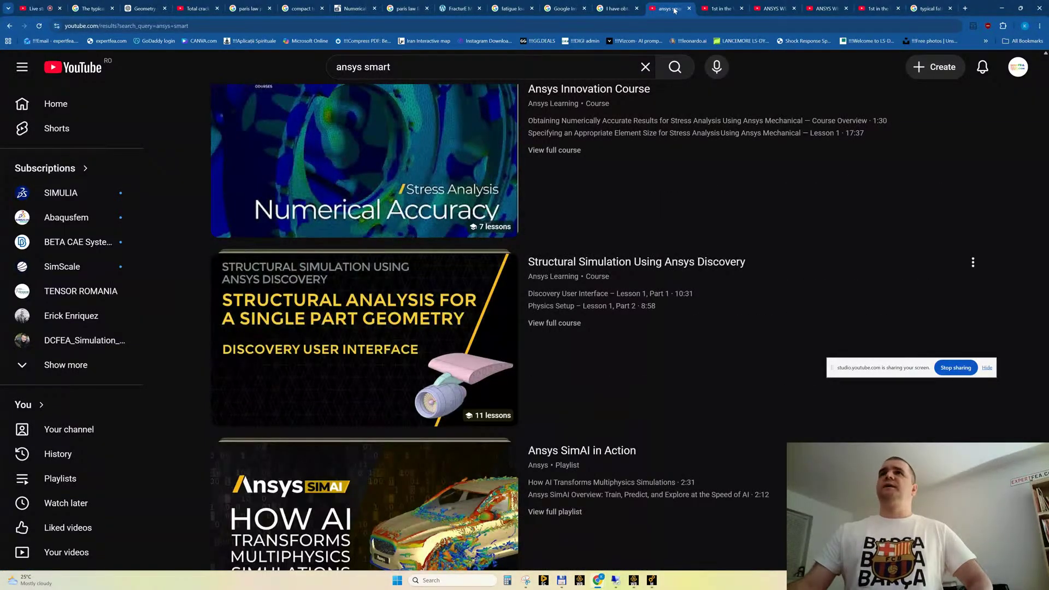
middle_click(675, 11)
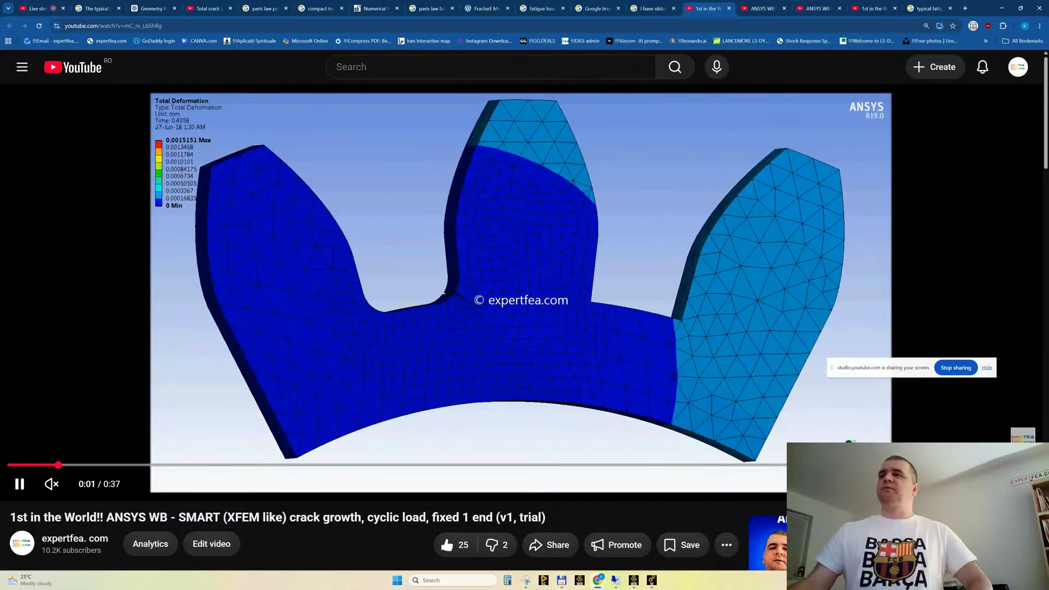
Watch the cyclic-load crack growth video full screen, skipping ahead through the stress, strain energy and SIFS (K1) animations
left_click(1023, 484)
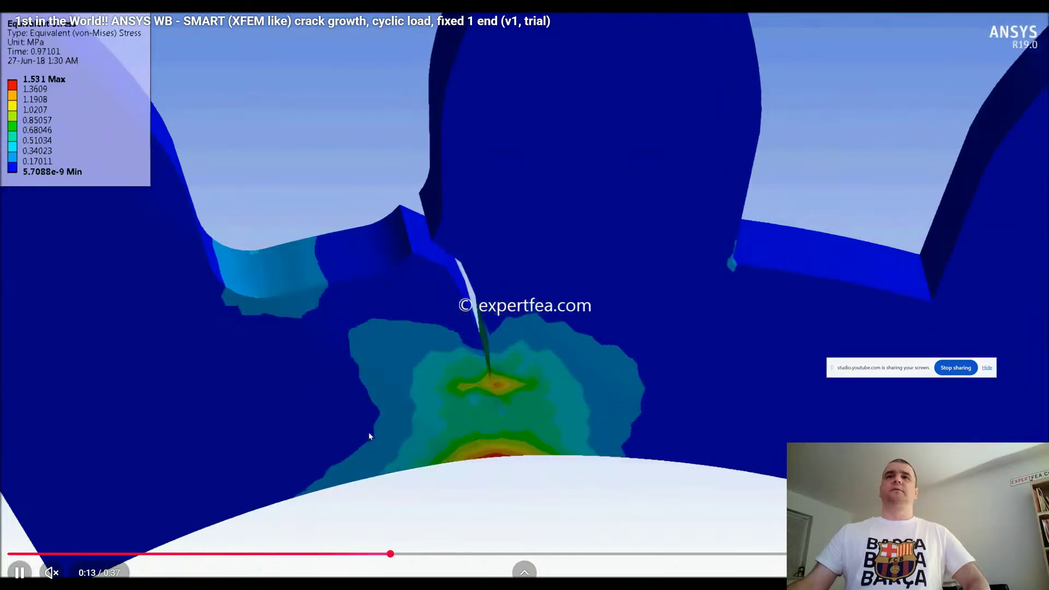
left_click(581, 554)
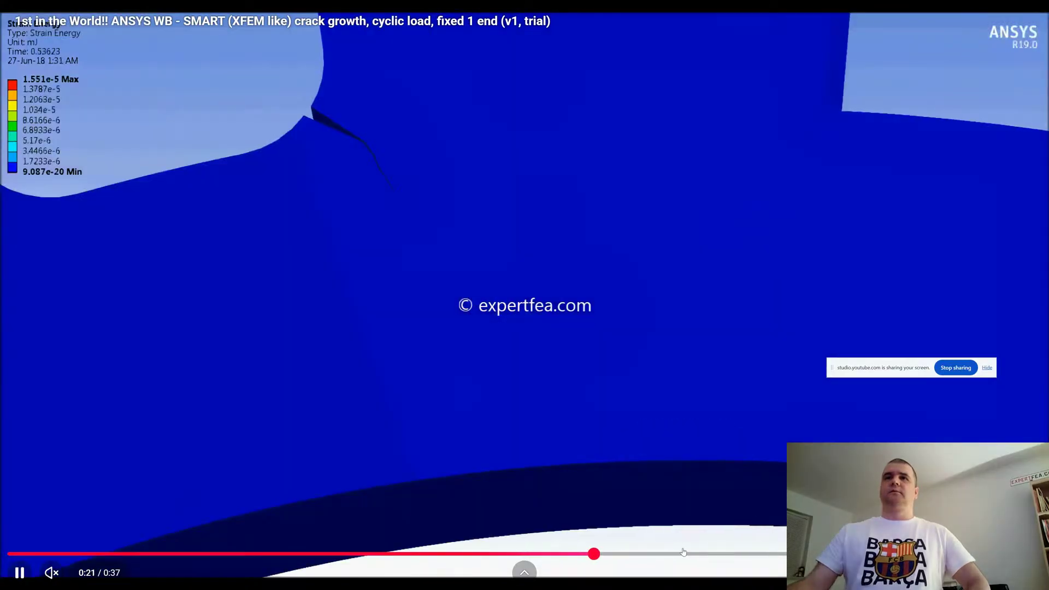
left_click(741, 553)
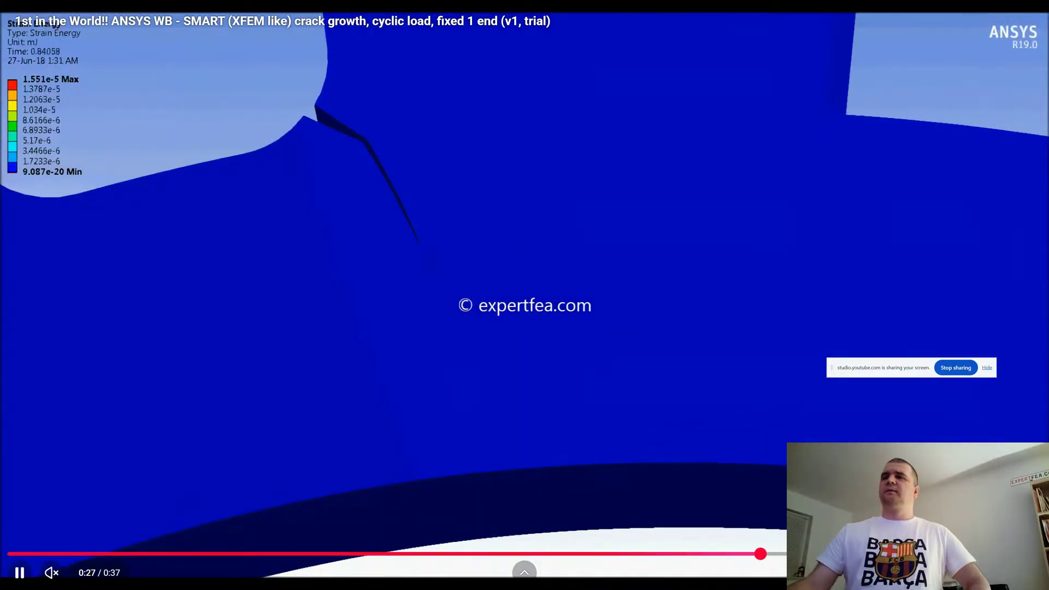
left_click(888, 554)
key("Escape")
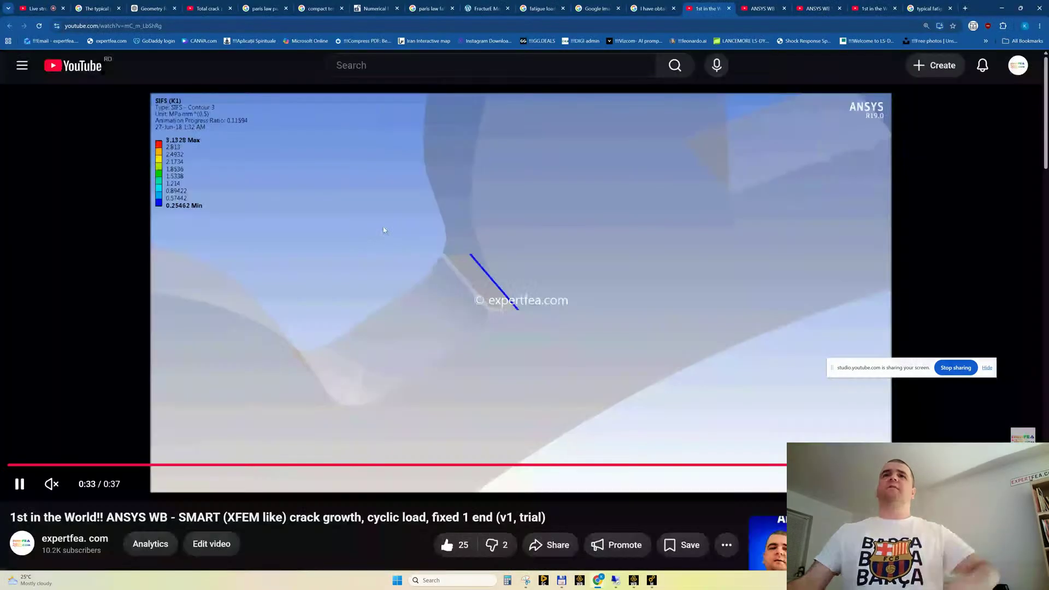
Check the cyclic-load video's description below the player and return to the player
scroll(342, 263, "down", 5)
scroll(341, 257, "up", 5)
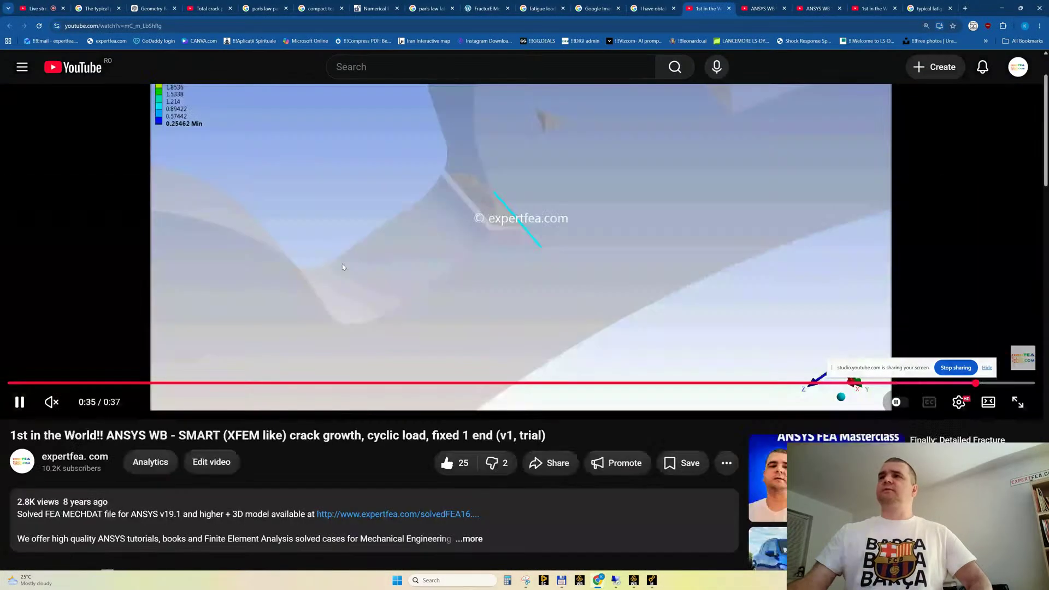
scroll(431, 282, "down", 13)
scroll(431, 283, "up", 13)
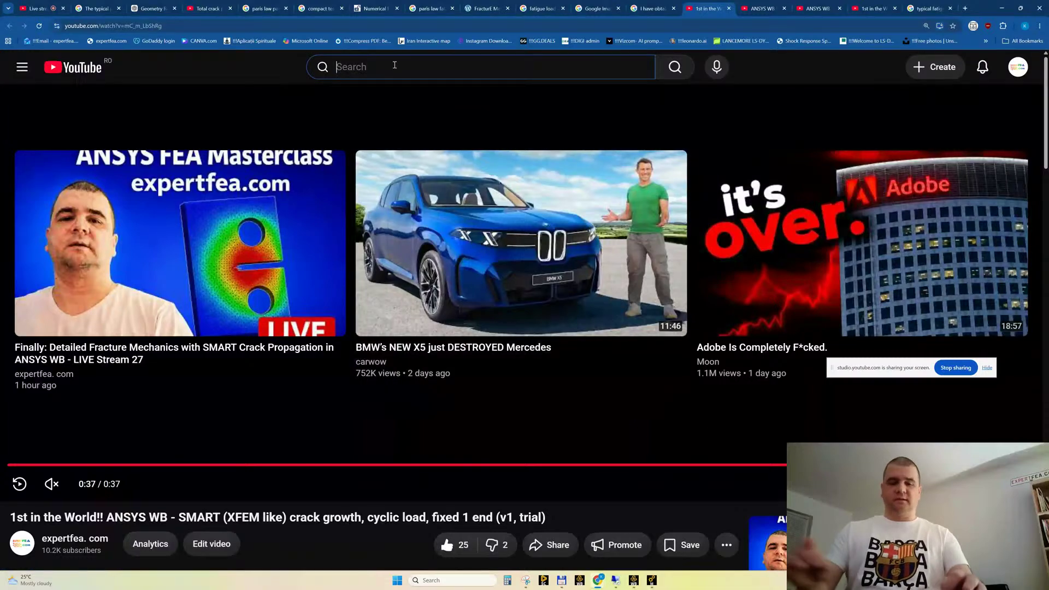
Search YouTube for "expertfea smart"
left_click(394, 65)
type("e")
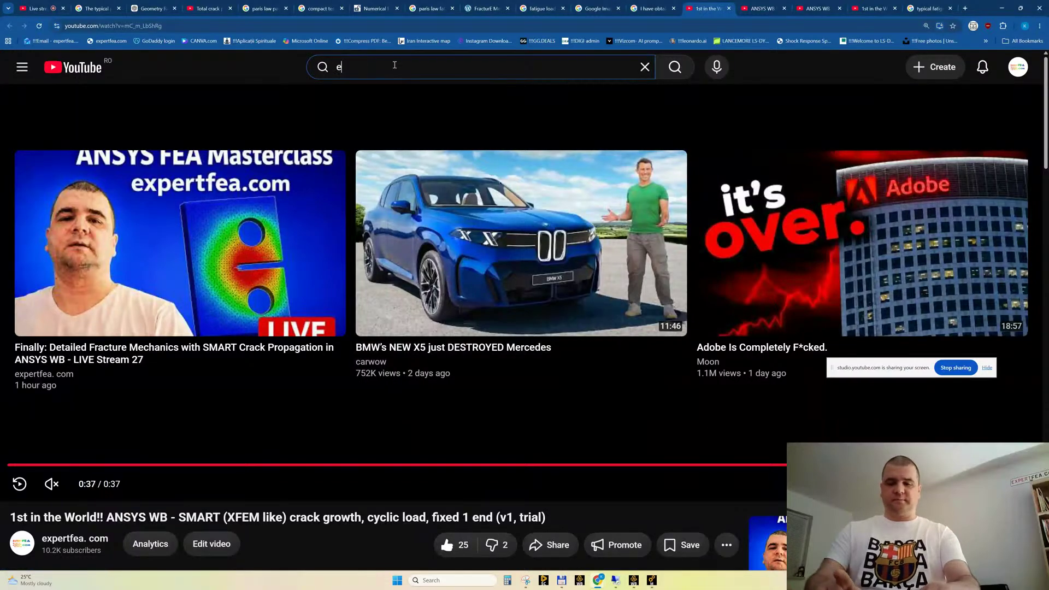
type("xper")
key("BackSpace")
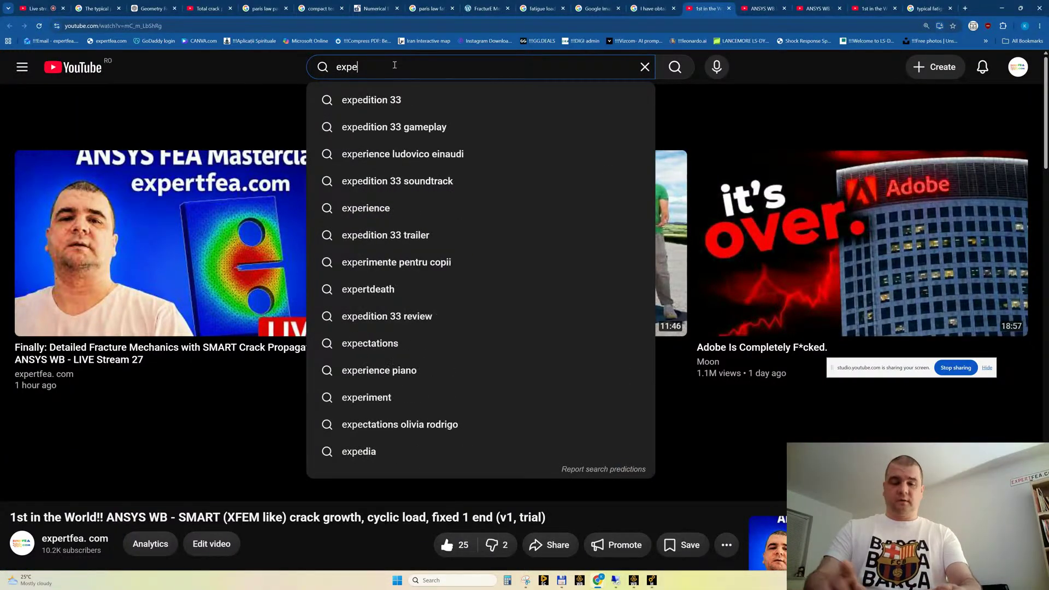
type("rtfe")
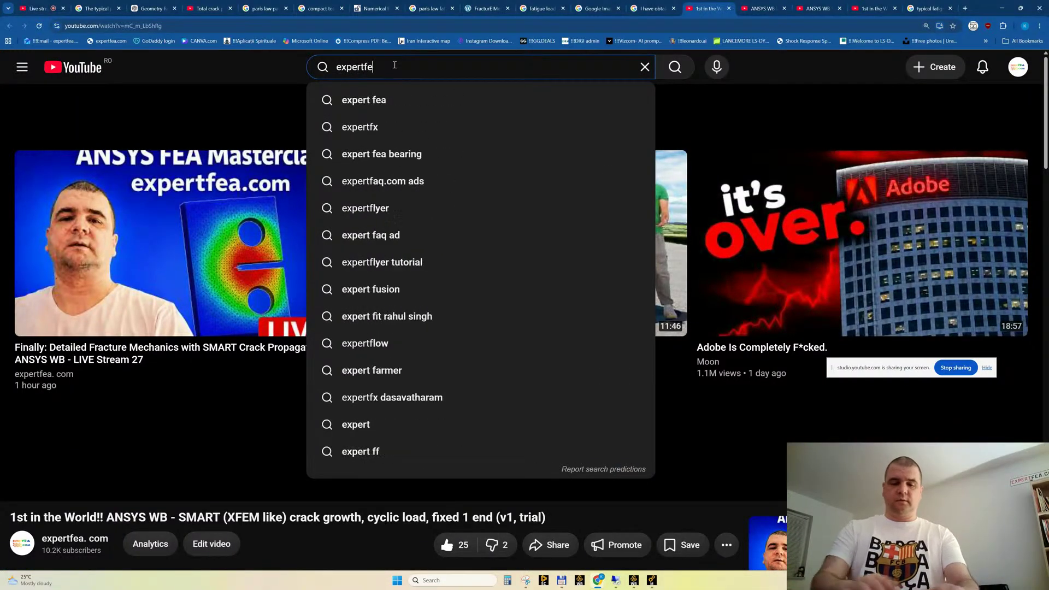
type("a smart")
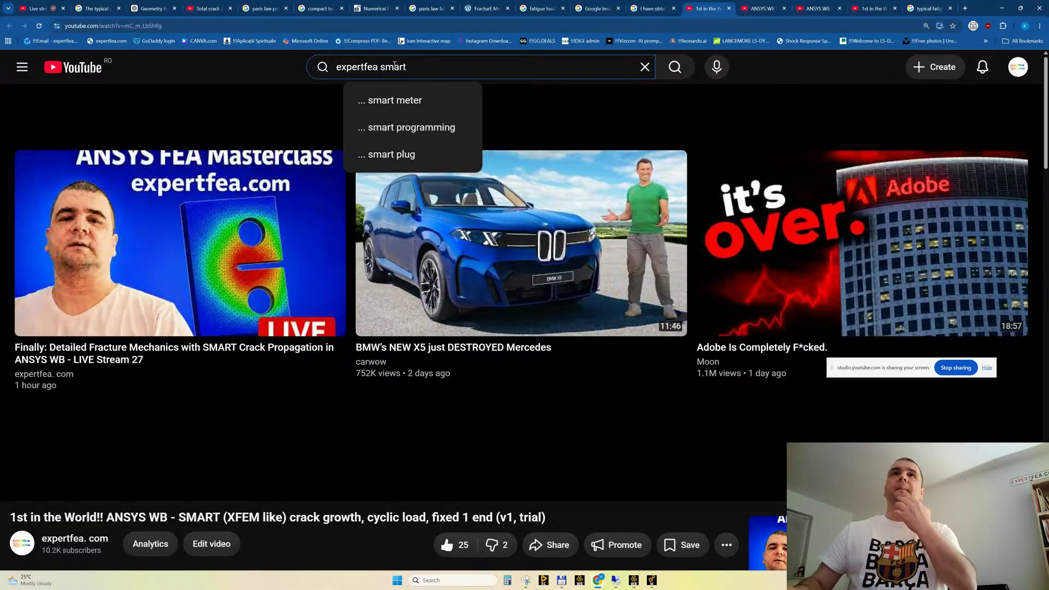
key("Return")
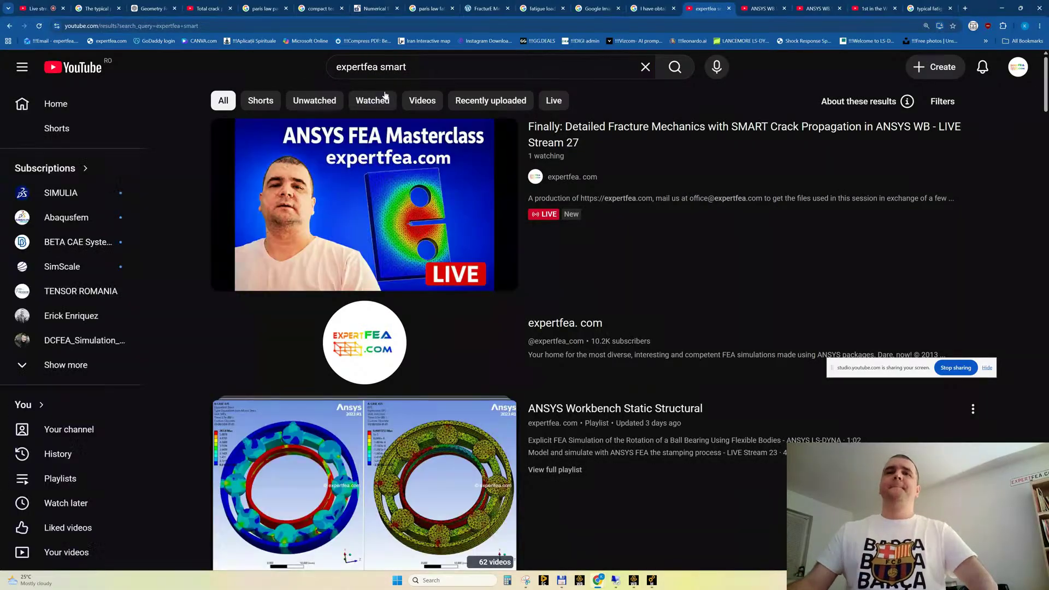
Find the video on propagation of 3 SMART cracks in a plate with holes and open it in a background tab
scroll(451, 322, "down", 10)
scroll(450, 322, "down", 11)
scroll(451, 321, "up", 8)
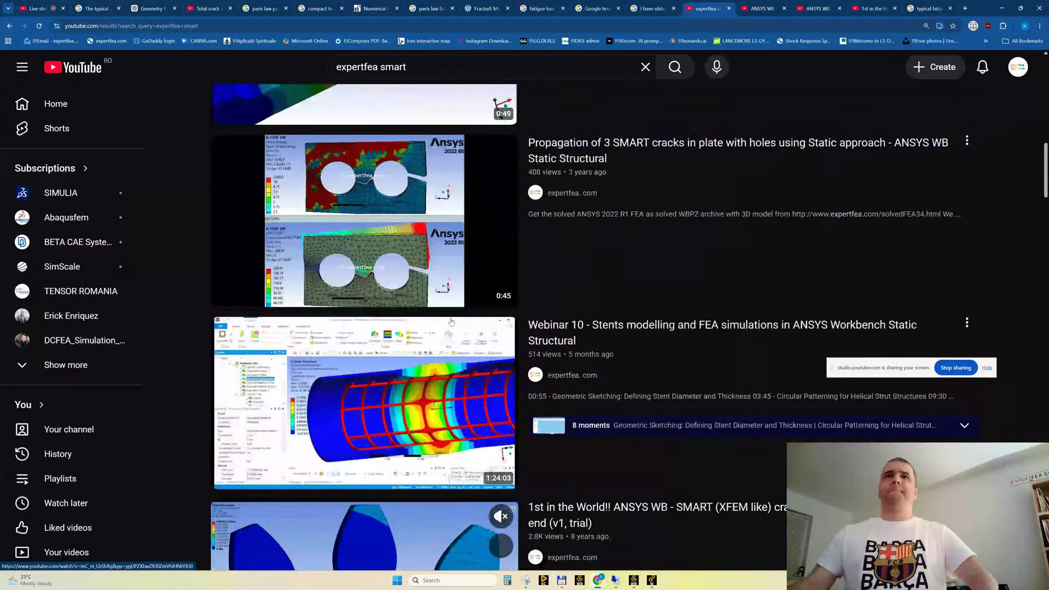
middle_click(312, 206)
Find the Aluminum 6061-T6 gear crack propagation video further down the results, watch it full screen and close its tab
scroll(494, 348, "down", 8)
scroll(494, 348, "down", 15)
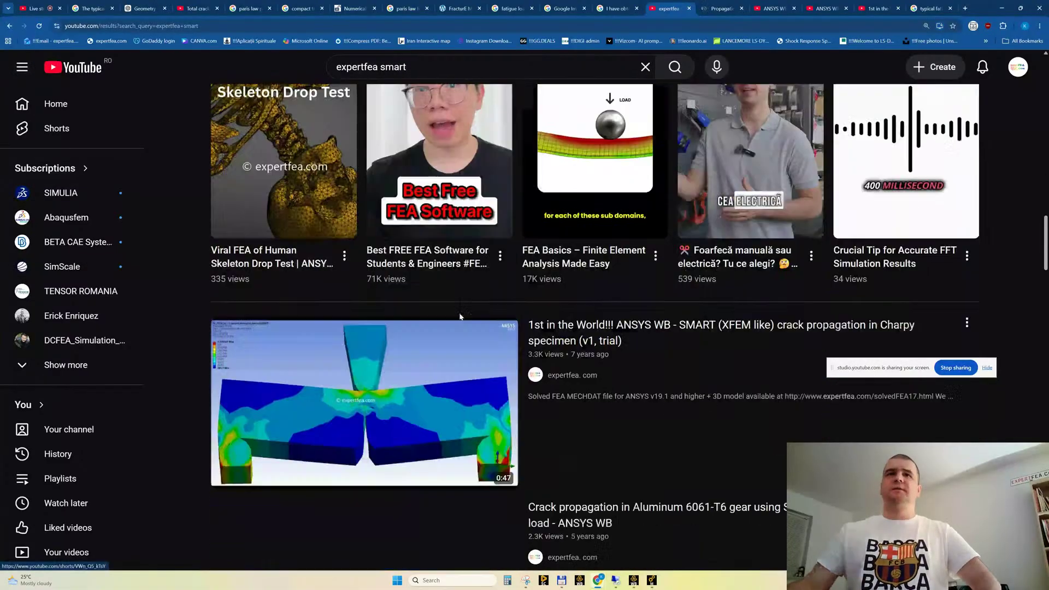
scroll(405, 305, "up", 1)
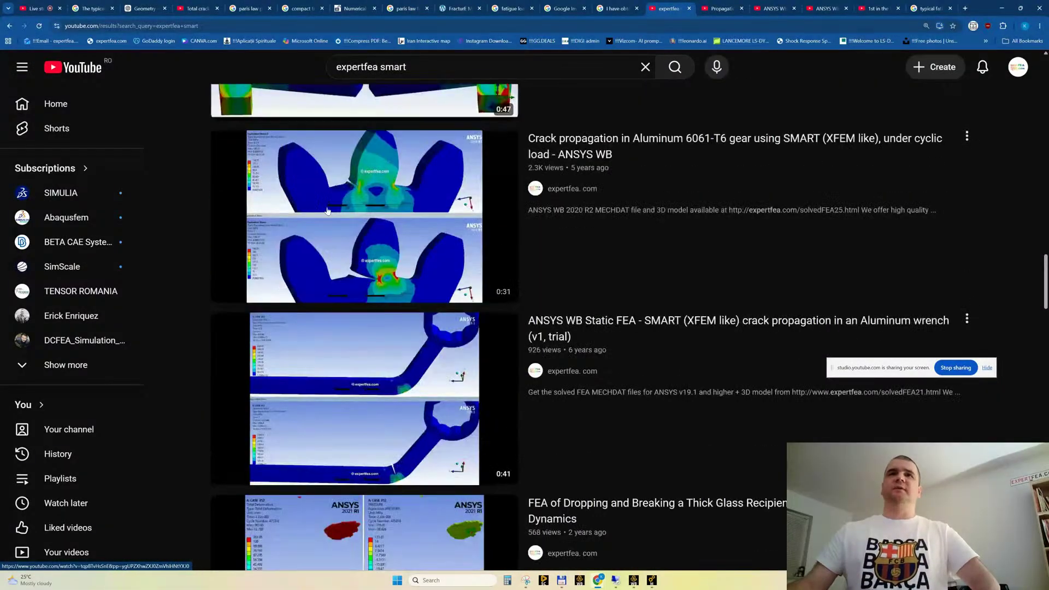
left_click(328, 206)
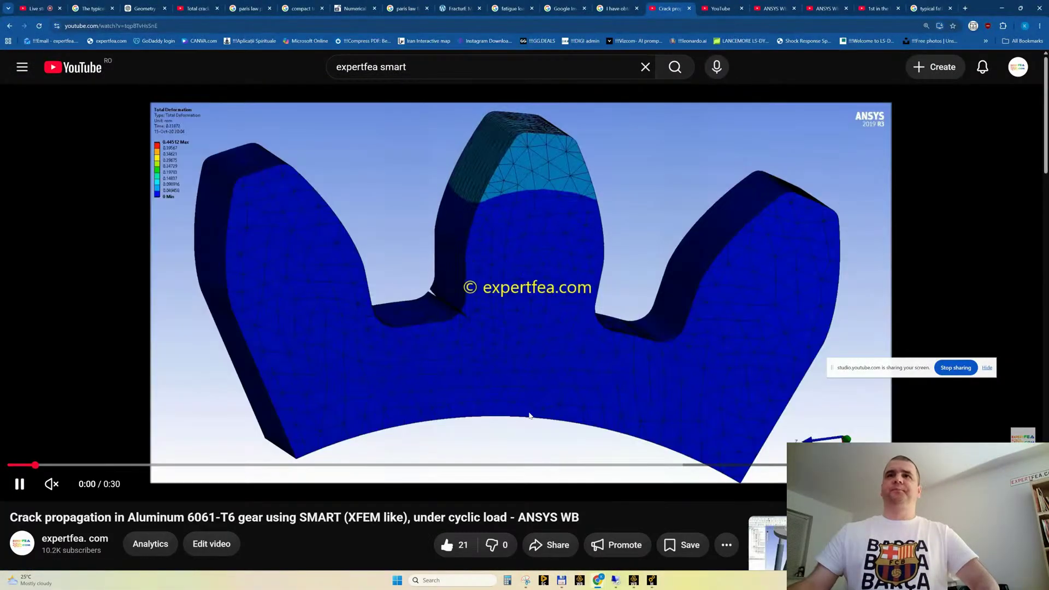
left_click(1022, 484)
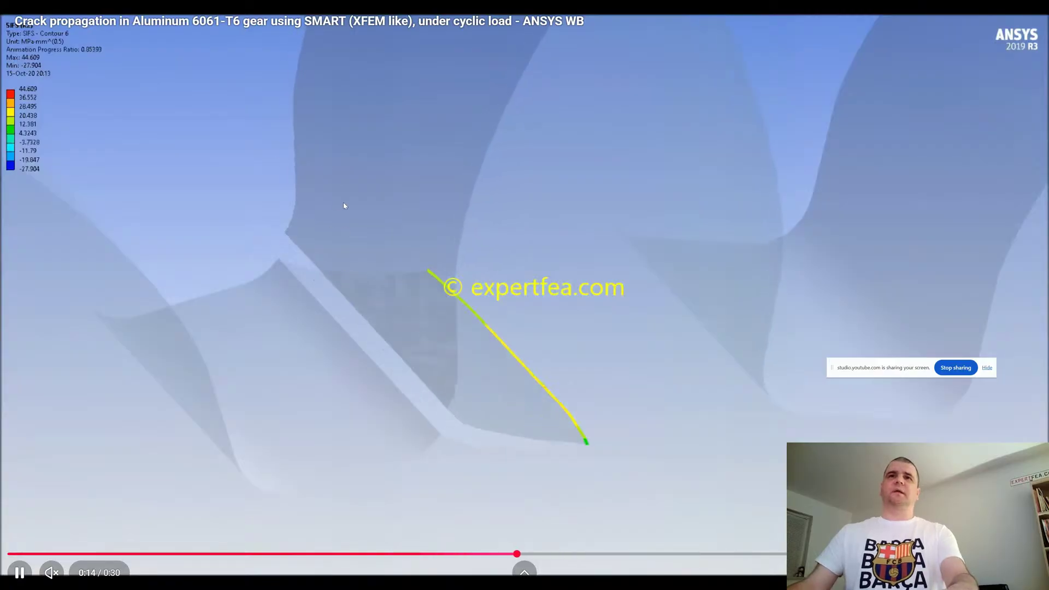
key("Escape")
left_click(660, 11)
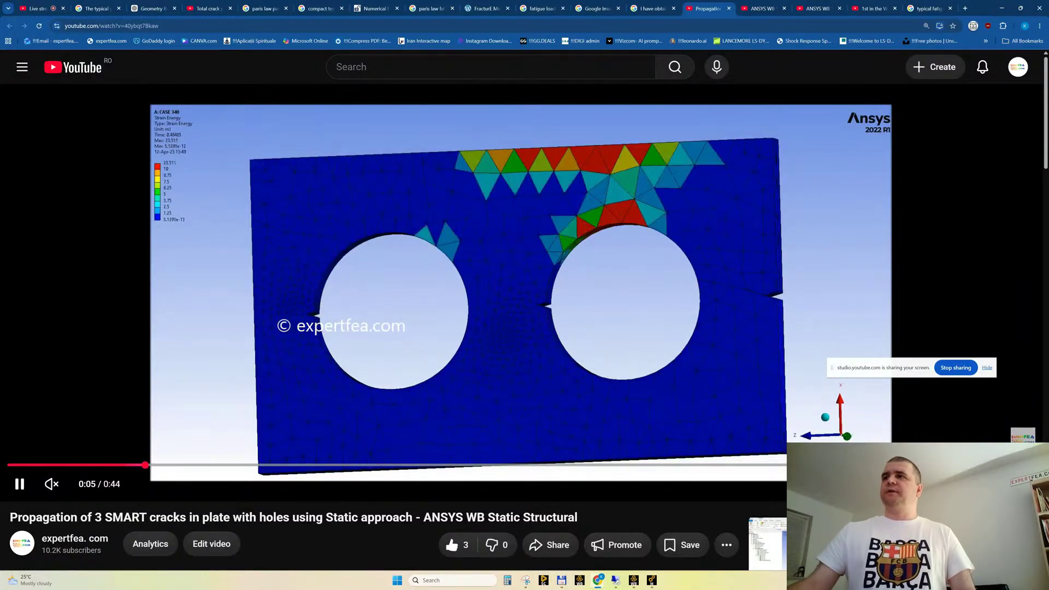
Watch the plate-with-holes video full screen, rewind it and pause on the SIFS (K1) animation to inspect its legend
left_click(1021, 484)
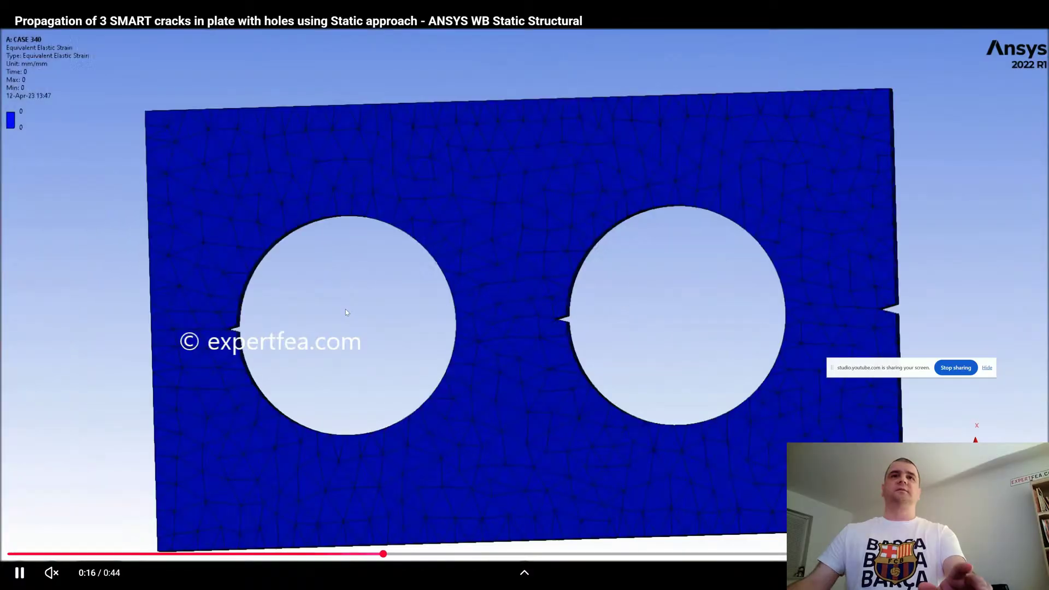
key("Escape")
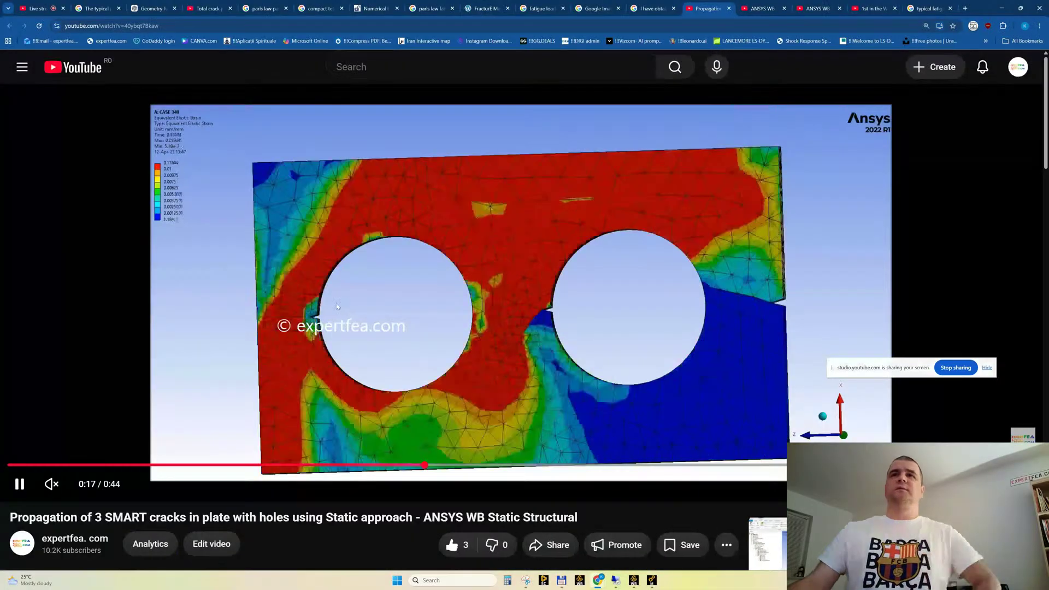
key("Left")
key("Left")
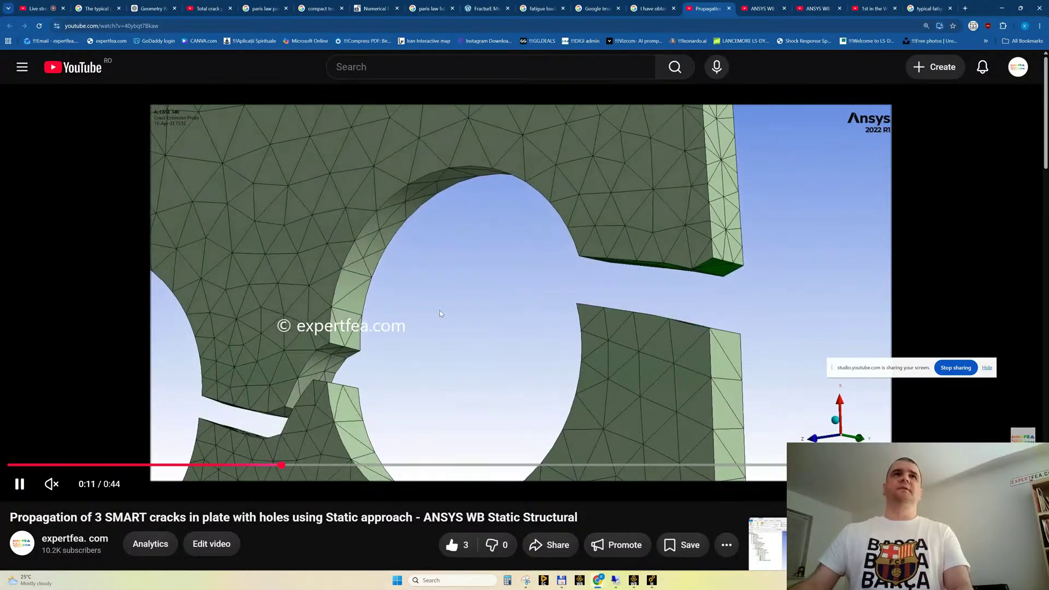
key("space")
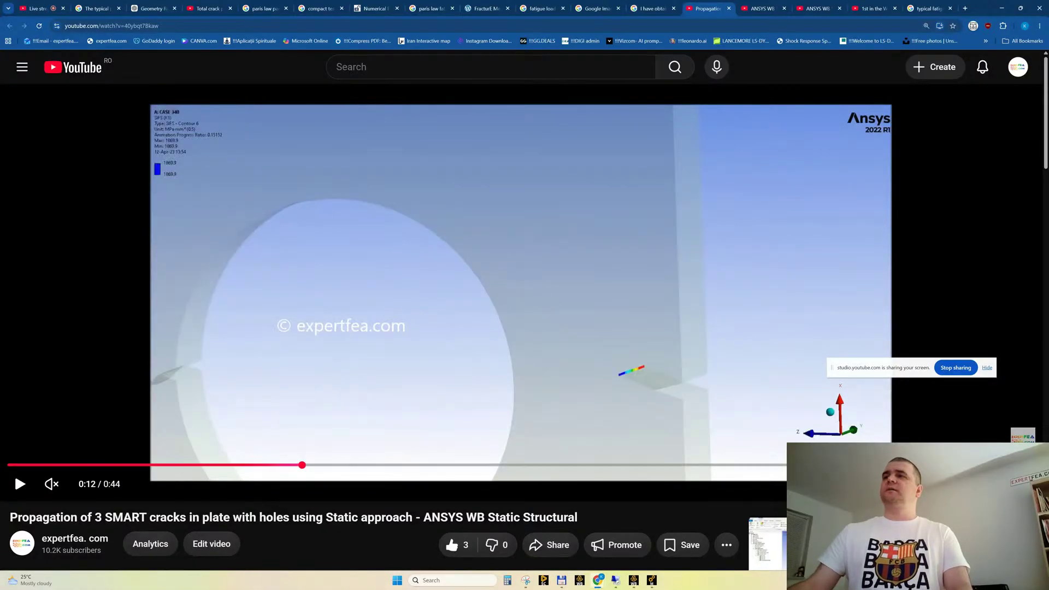
key("f")
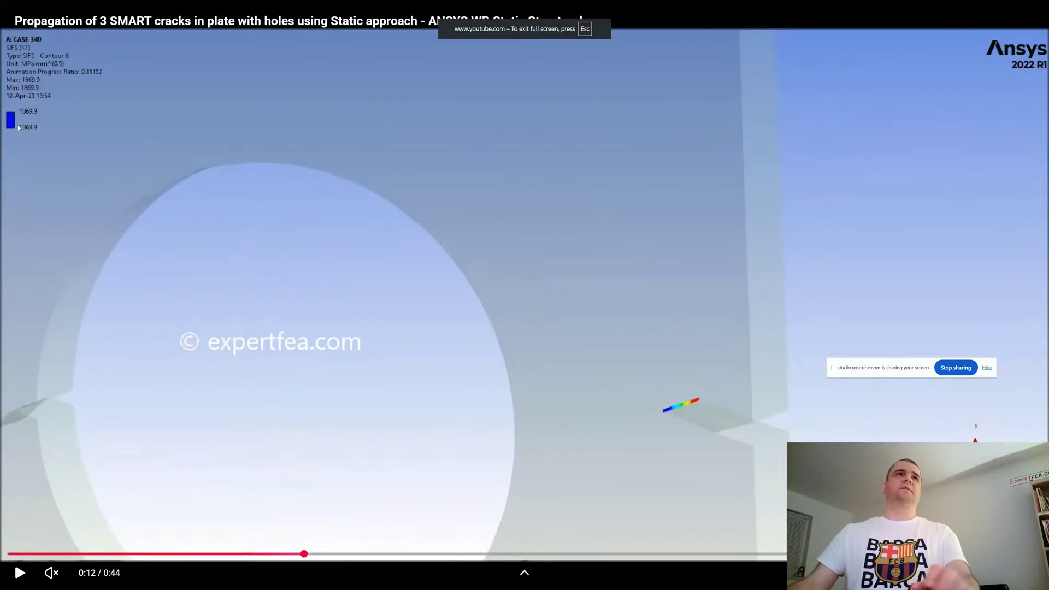
key("f")
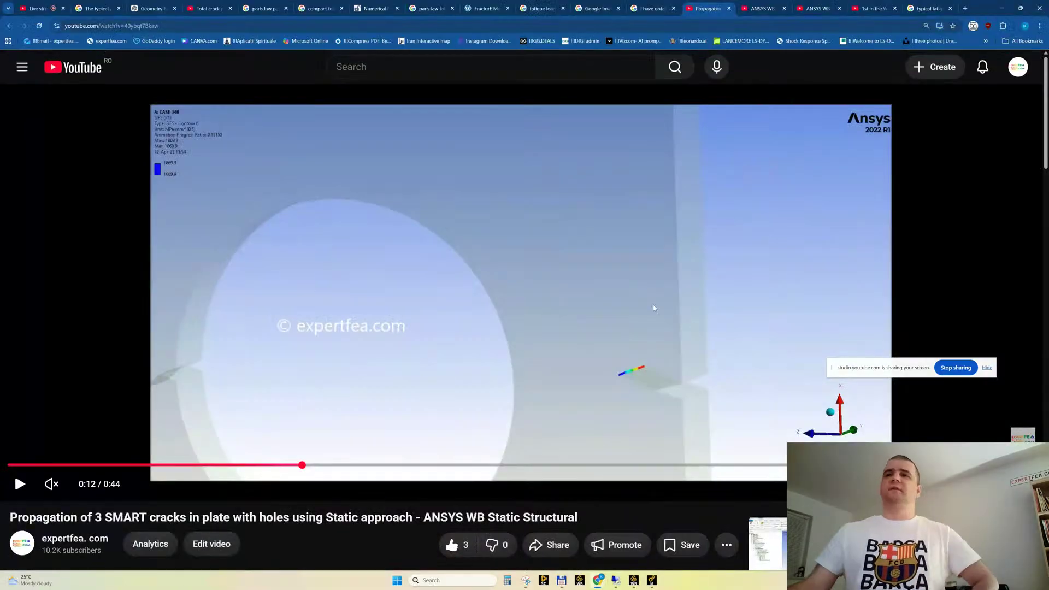
Resume the plate-with-holes video, skip ahead on its timeline and close its tab
left_click(653, 304)
left_click(612, 465)
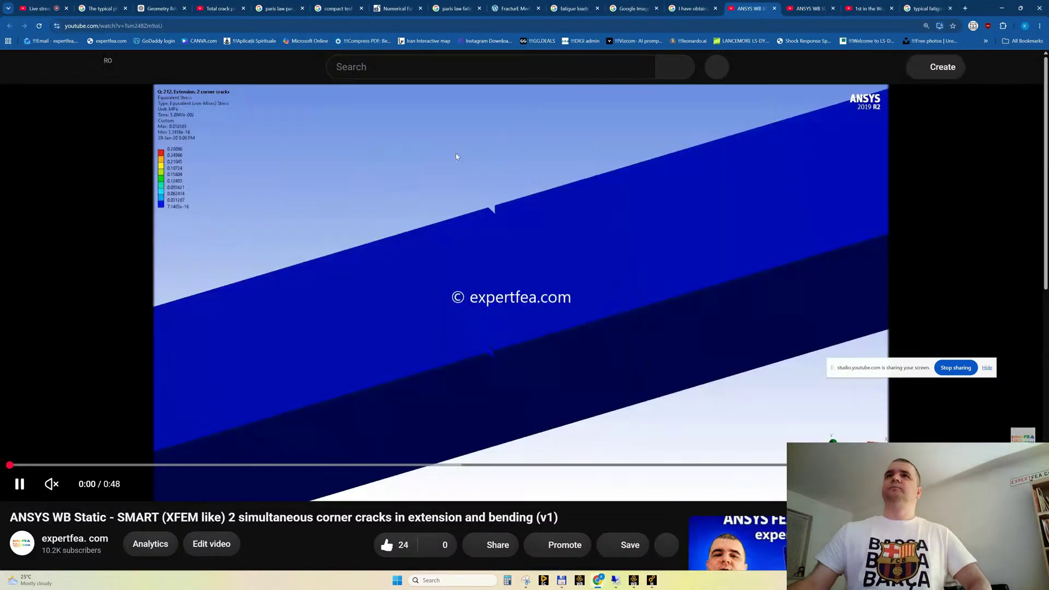
left_click(728, 8)
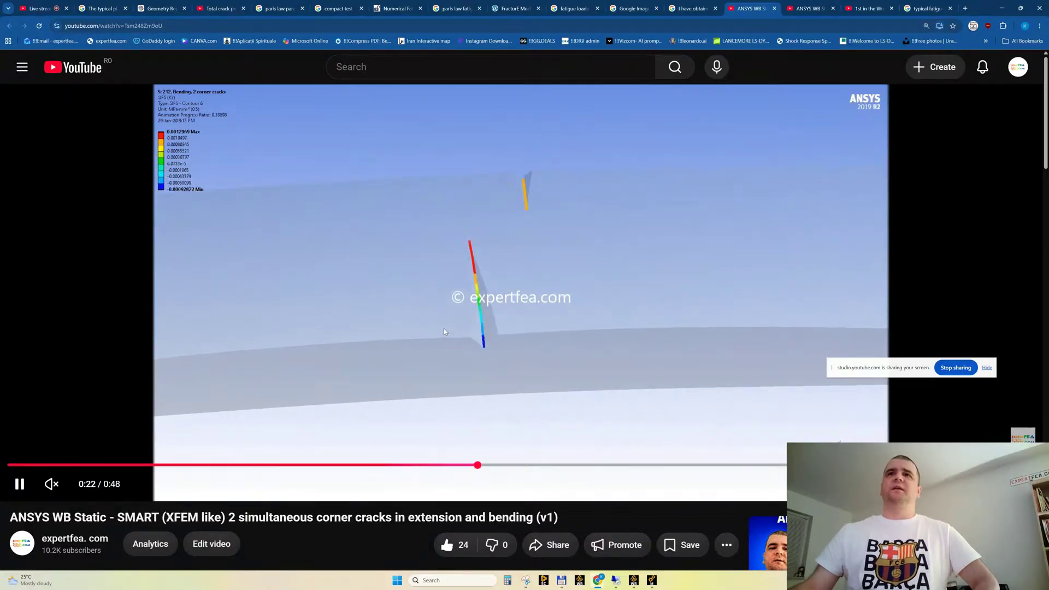
Watch the 2 simultaneous corner cracks video, pausing on the SIFS (K2) animation and resuming, and close its tab
left_click(464, 317)
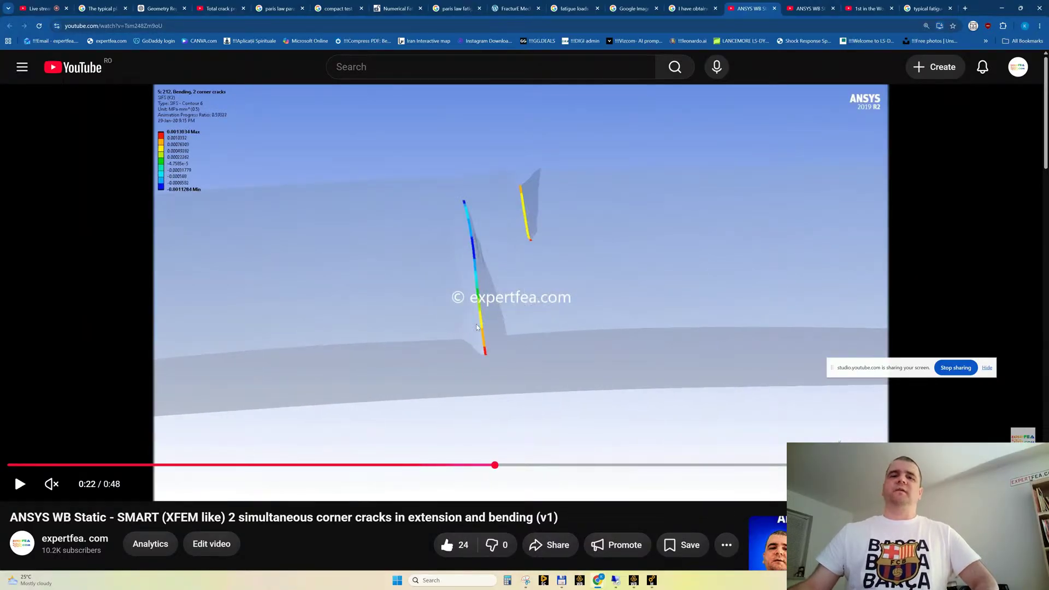
left_click(476, 327)
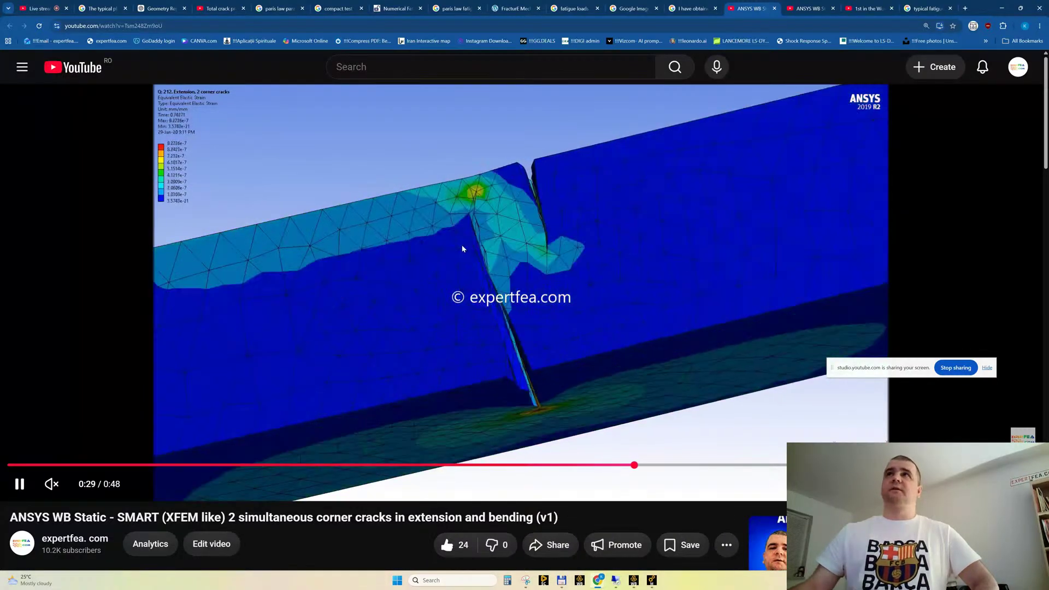
left_click(462, 249)
middle_click(745, 12)
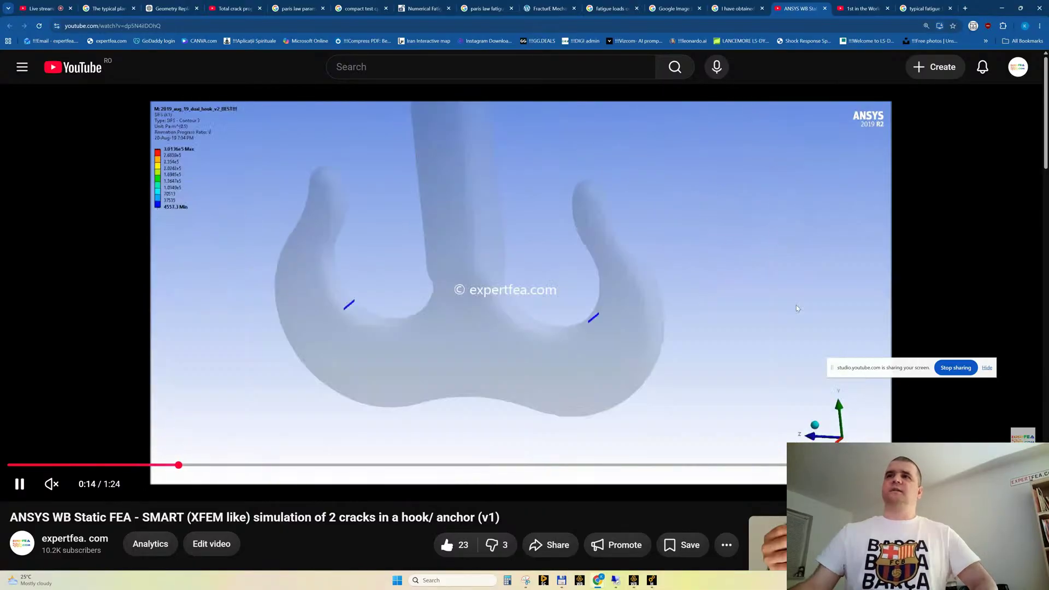
Close the hook/anchor crack video and watch the Charpy specimen video, pausing at the SIFS (K1) animation and skipping along its timeline
middle_click(801, 11)
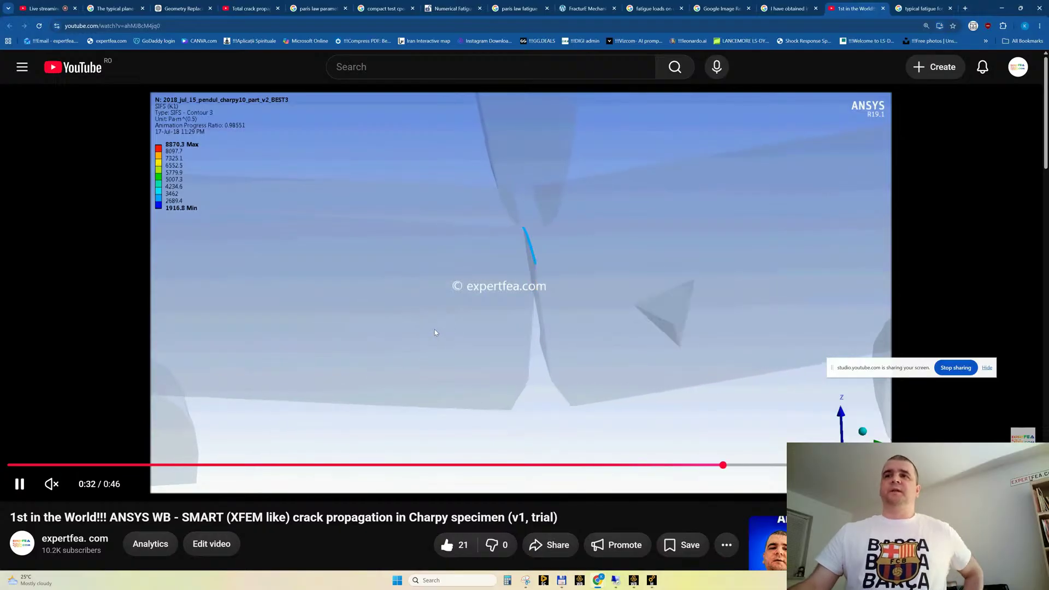
left_click(435, 331)
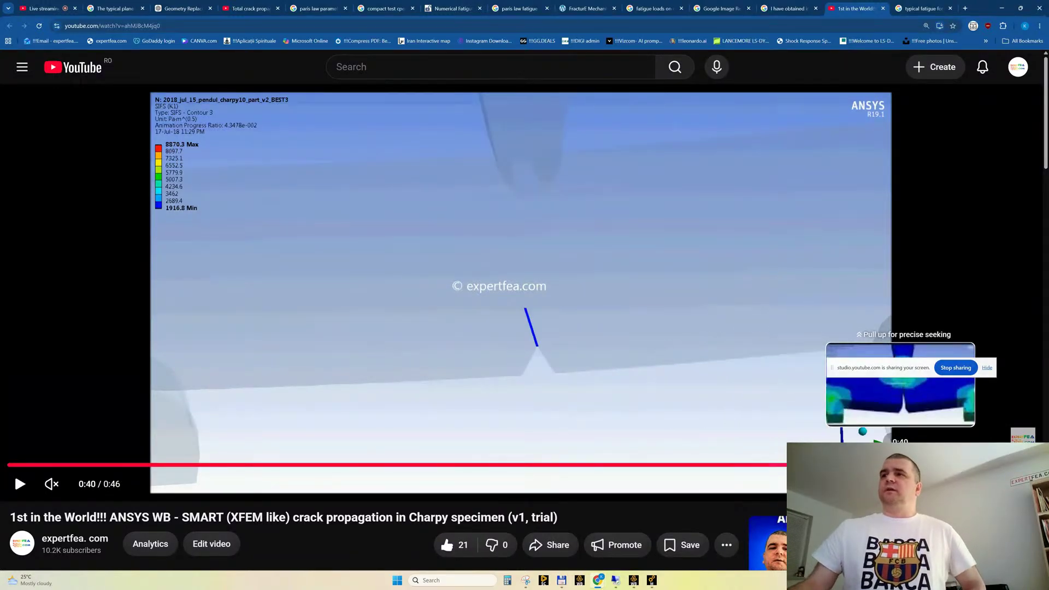
left_click(912, 464)
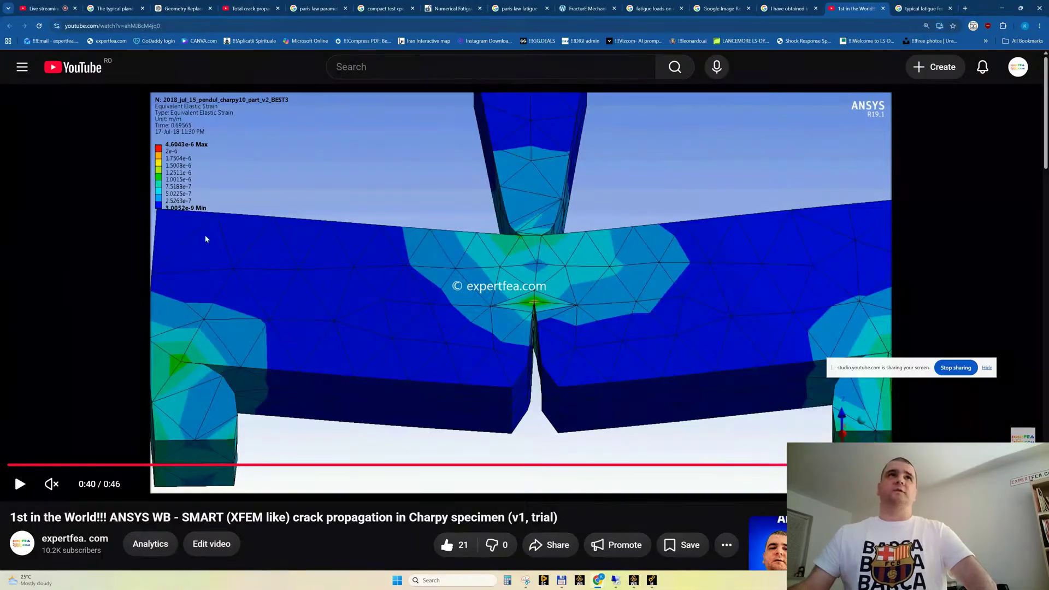
Switch to Ansys Mechanical, display the Total Deformation result and rotate the cracked specimen to inspect it
left_click(652, 580)
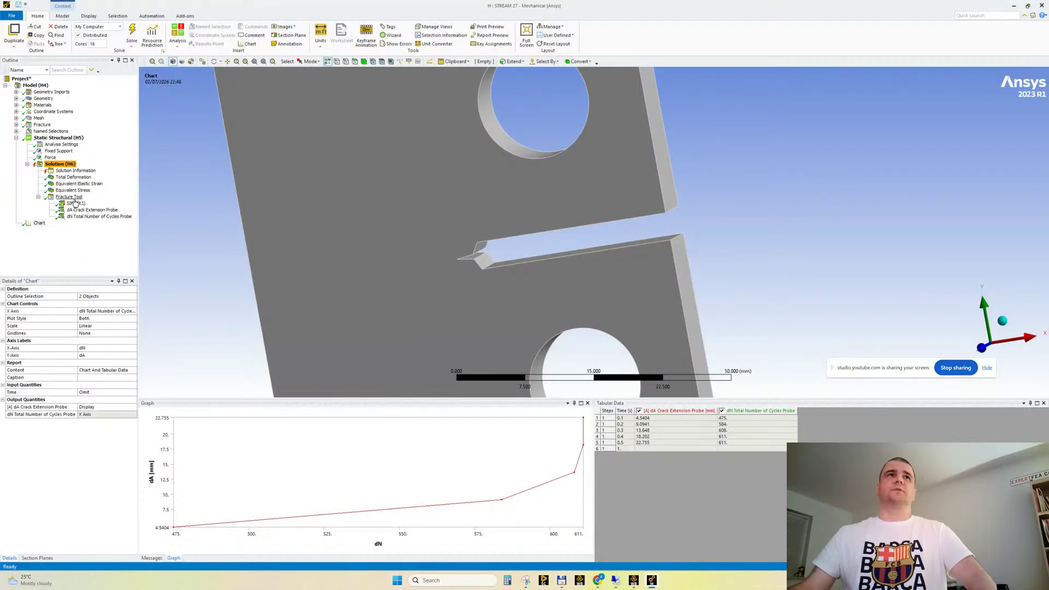
left_click(73, 177)
middle_click_drag(468, 264, 520, 246)
Switch back to the browser, go to the YouTube Studio live stream page and start ending the stream
mouse_move(600, 583)
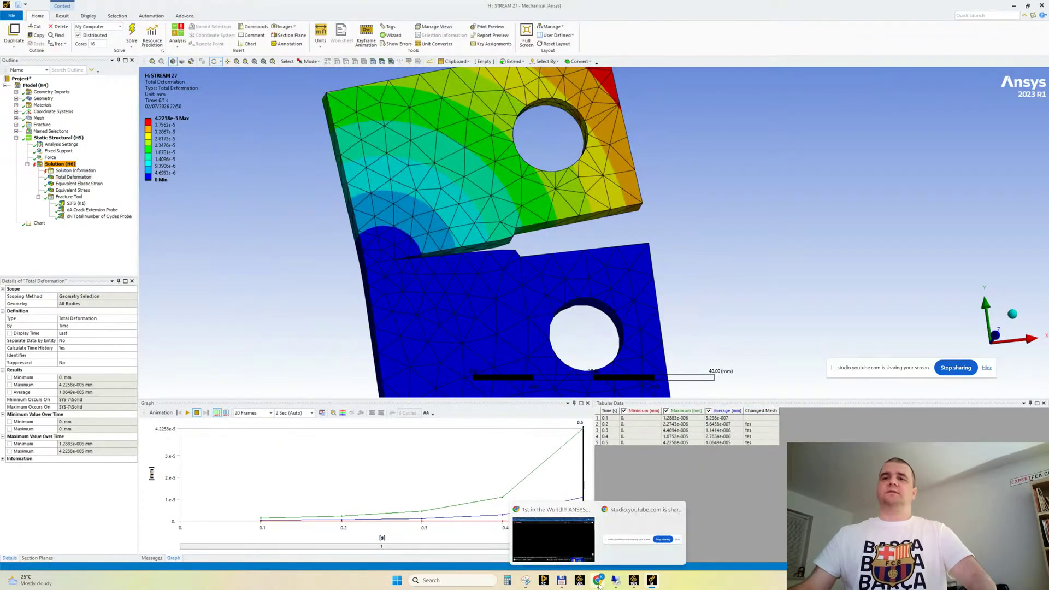
left_click(570, 545)
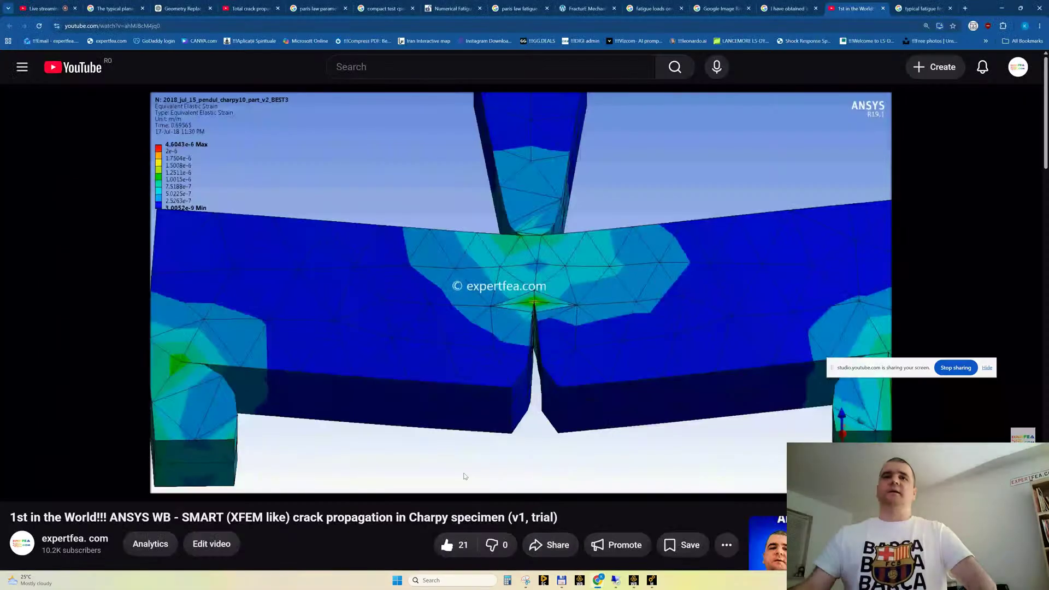
left_click(44, 9)
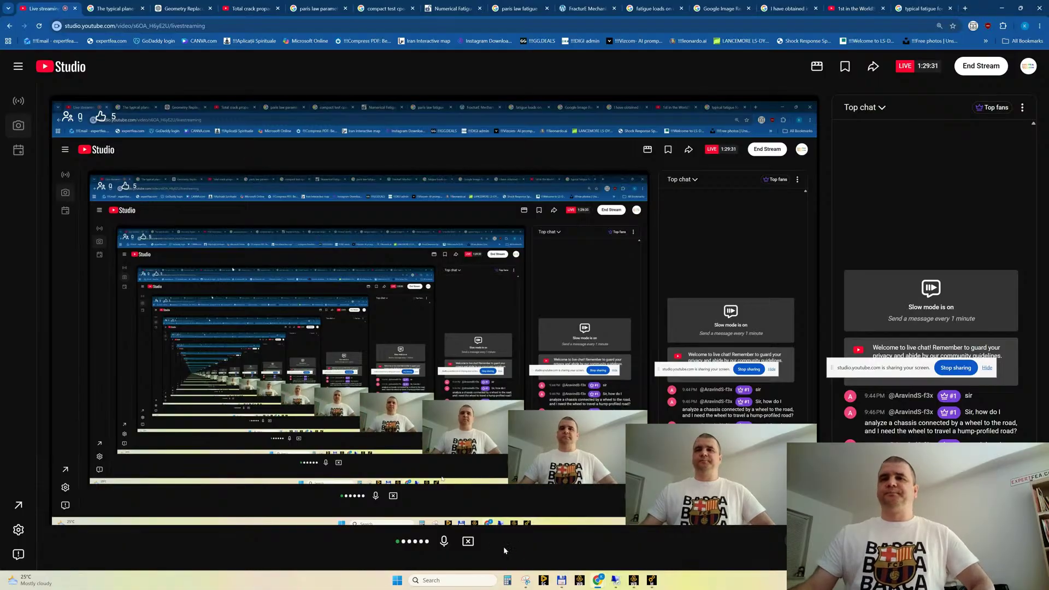
left_click(981, 66)
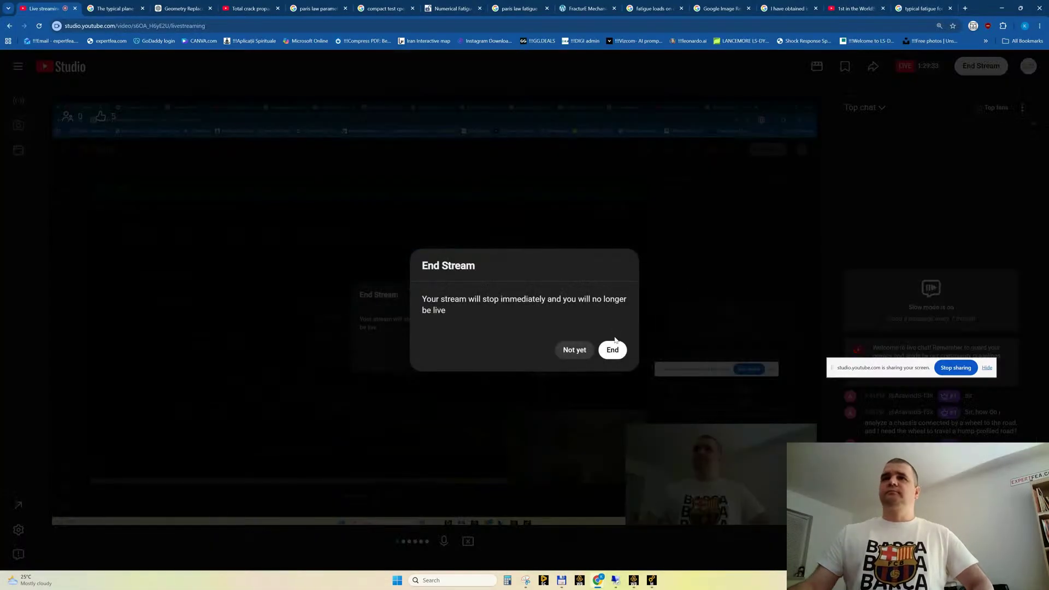